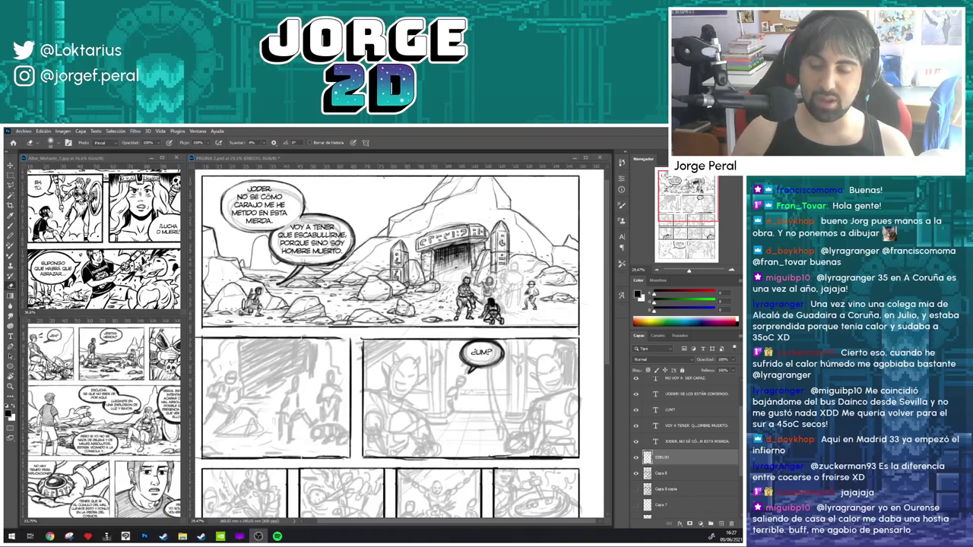
- Hide the Capa 8 sketch layer to check the line art on its own, and show it again
{"action": "left_click", "coordinate": [636, 473]}
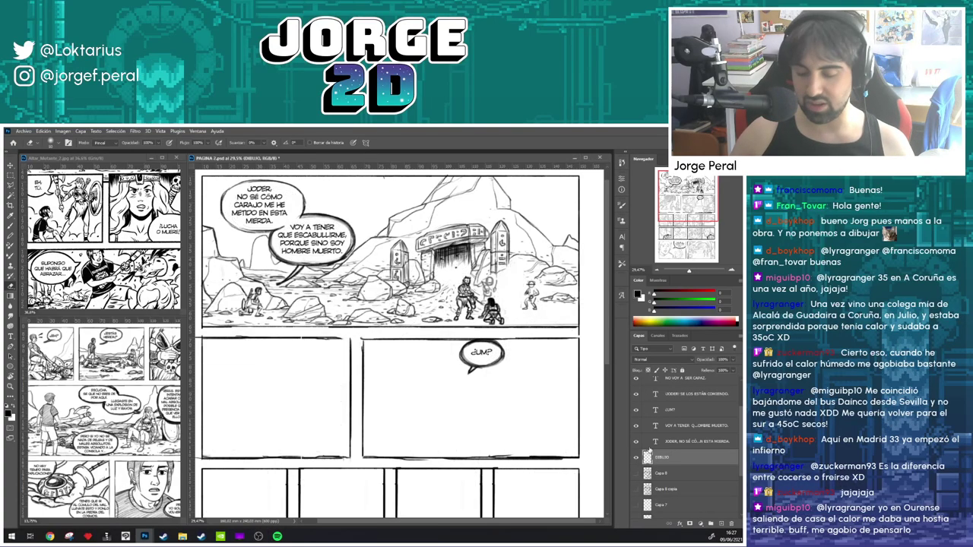
{"action": "scroll", "coordinate": [515, 415], "scroll_direction": "down", "scroll_amount": 3}
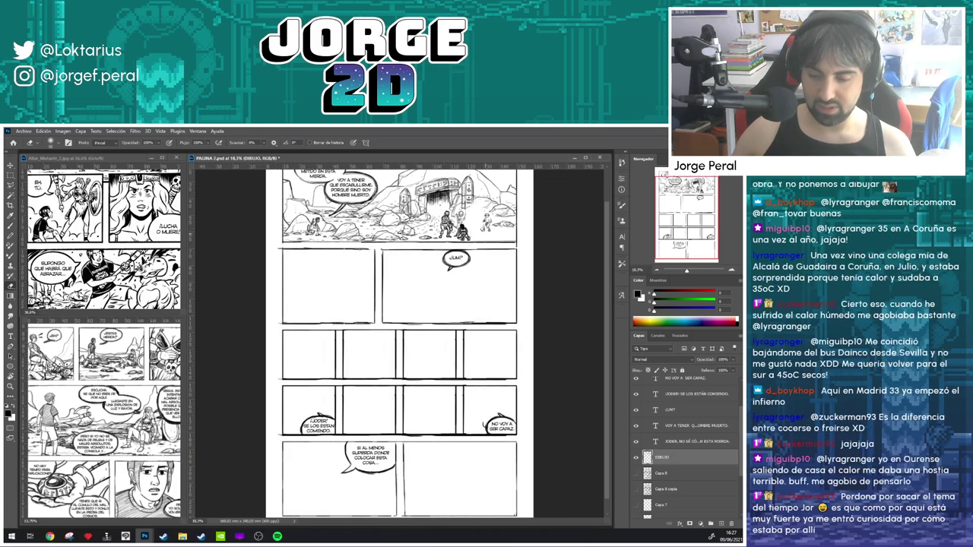
{"action": "scroll", "coordinate": [426, 274], "scroll_direction": "up", "scroll_amount": 2}
{"action": "scroll", "coordinate": [399, 342], "scroll_direction": "up", "scroll_amount": 3}
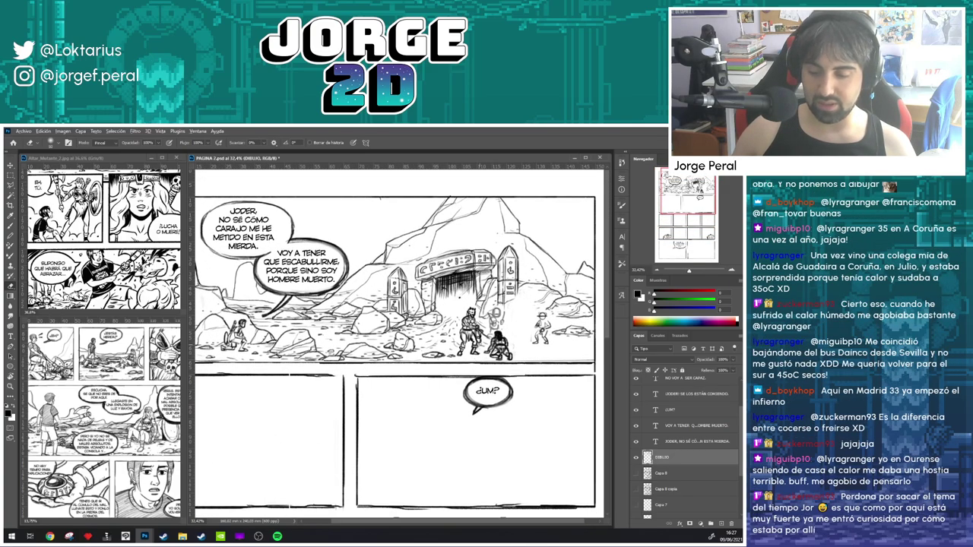
{"action": "left_click_drag", "start_coordinate": [460, 339], "coordinate": [459, 350]}
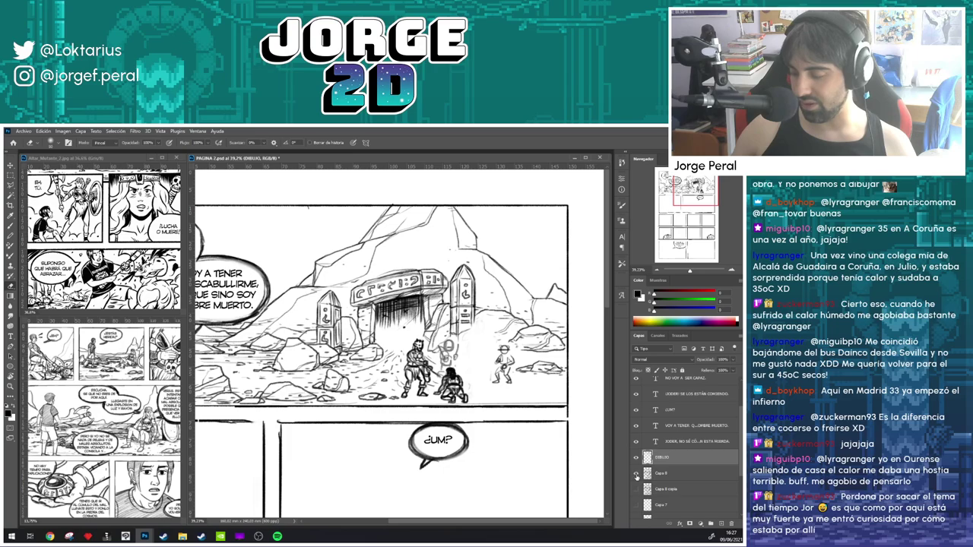
{"action": "left_click", "coordinate": [636, 472]}
{"action": "scroll", "coordinate": [477, 343], "scroll_direction": "up", "scroll_amount": 1}
{"action": "scroll", "coordinate": [526, 498], "scroll_direction": "up", "scroll_amount": 3}
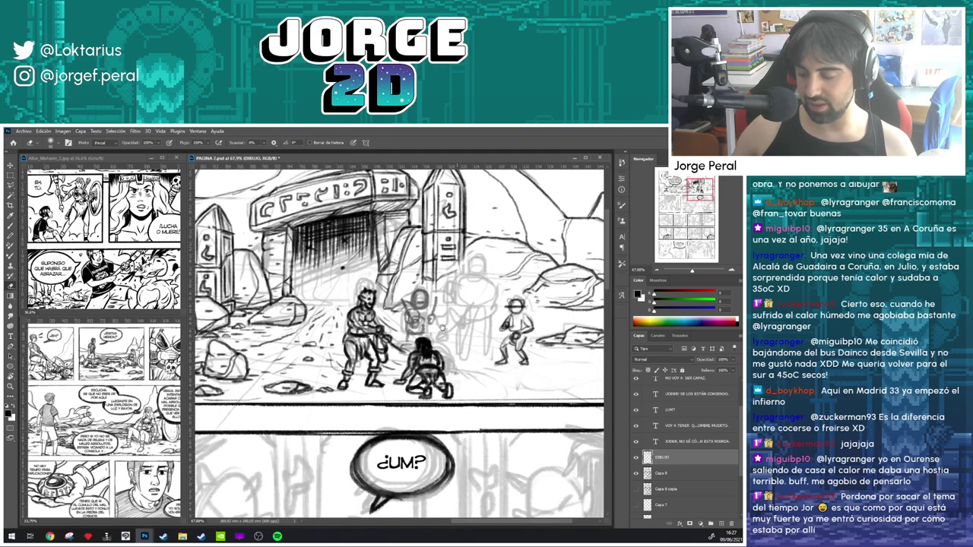
- Duplicate the DIBUJO layer within the same document and hide the original
{"action": "right_click", "coordinate": [673, 460]}
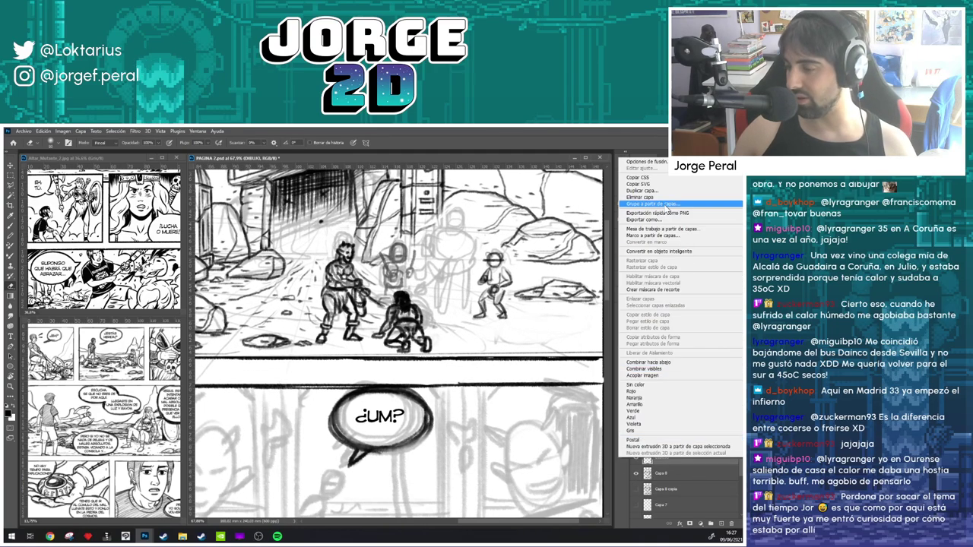
{"action": "left_click", "coordinate": [650, 191]}
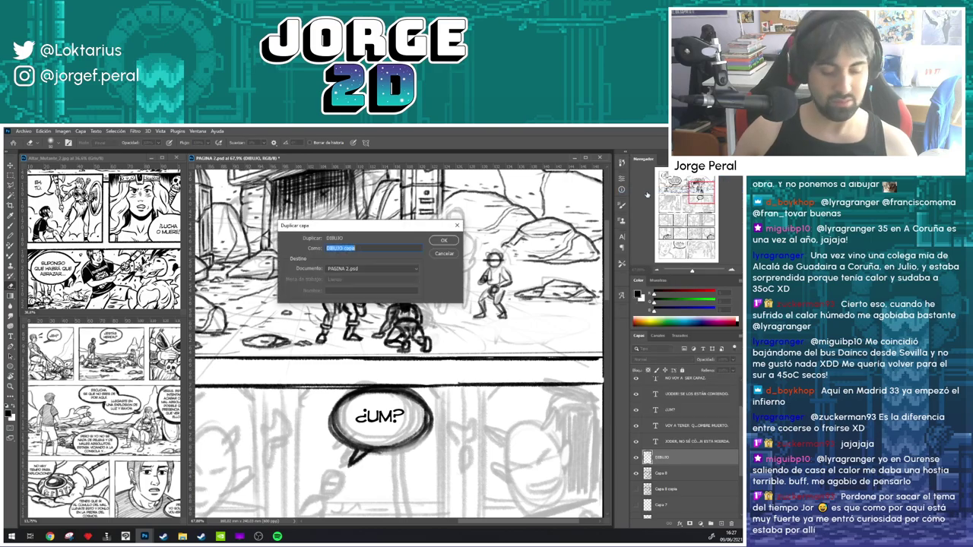
{"action": "key", "text": "Return"}
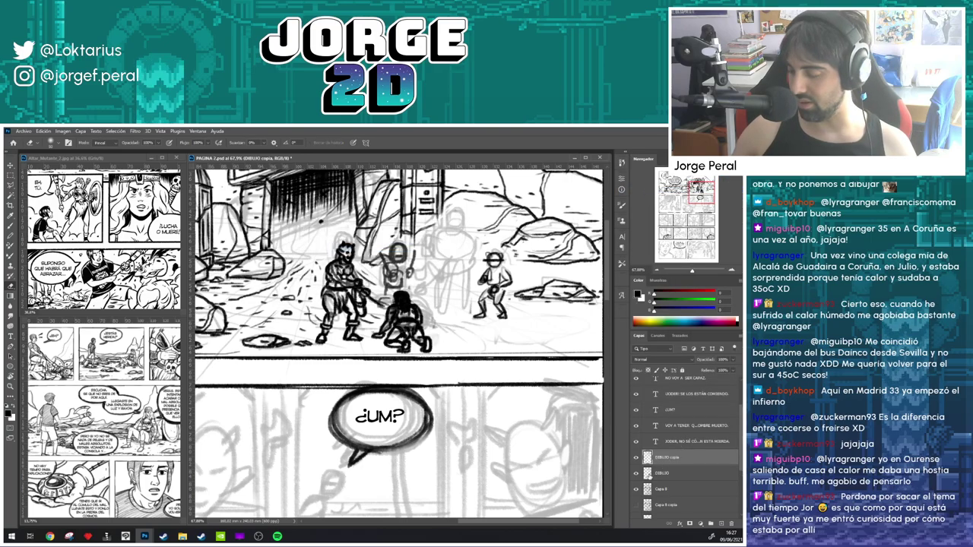
{"action": "left_click", "coordinate": [635, 473]}
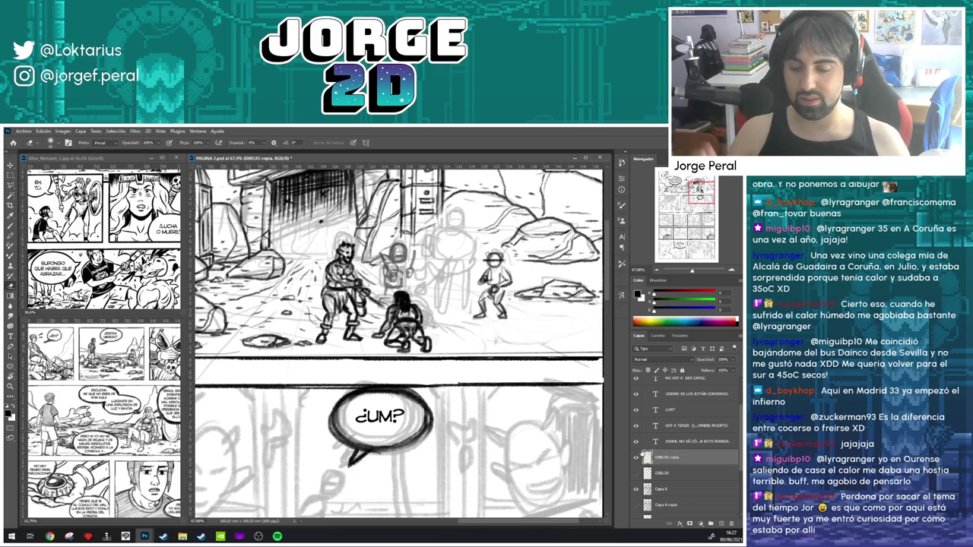
- Fade the crouching figure in the first panel to pale gray with the Eraser and hide the Capa 8 sketch layer
{"action": "mouse_move", "coordinate": [451, 298]}
{"action": "left_mouse_down"}
{"action": "mouse_move", "coordinate": [472, 275]}
{"action": "mouse_move", "coordinate": [417, 278]}
{"action": "mouse_move", "coordinate": [435, 321]}
{"action": "mouse_move", "coordinate": [450, 322]}
{"action": "left_mouse_up"}
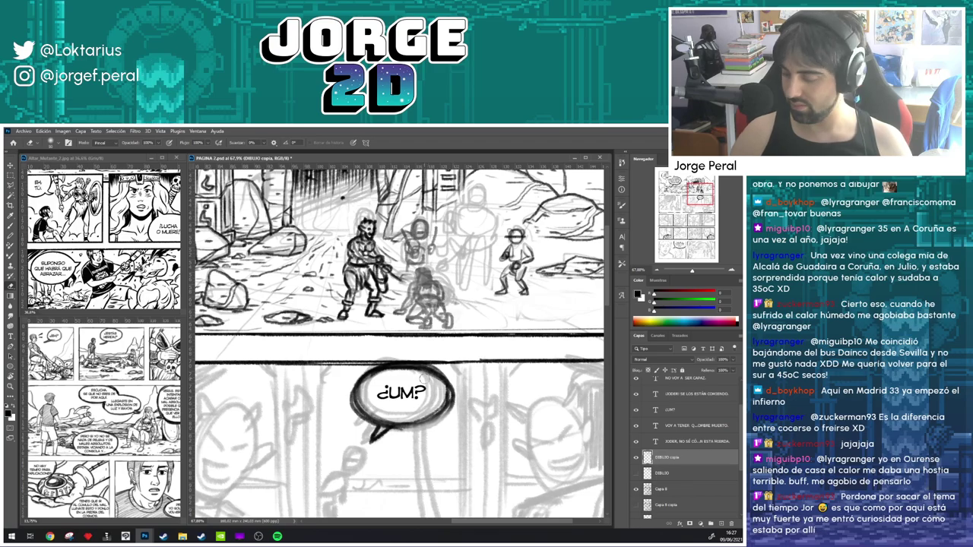
{"action": "left_click", "coordinate": [635, 489]}
{"action": "mouse_move", "coordinate": [438, 281]}
{"action": "left_mouse_down"}
{"action": "mouse_move", "coordinate": [393, 322]}
{"action": "mouse_move", "coordinate": [409, 330]}
{"action": "mouse_move", "coordinate": [465, 320]}
{"action": "mouse_move", "coordinate": [435, 267]}
{"action": "mouse_move", "coordinate": [411, 294]}
{"action": "left_mouse_up"}
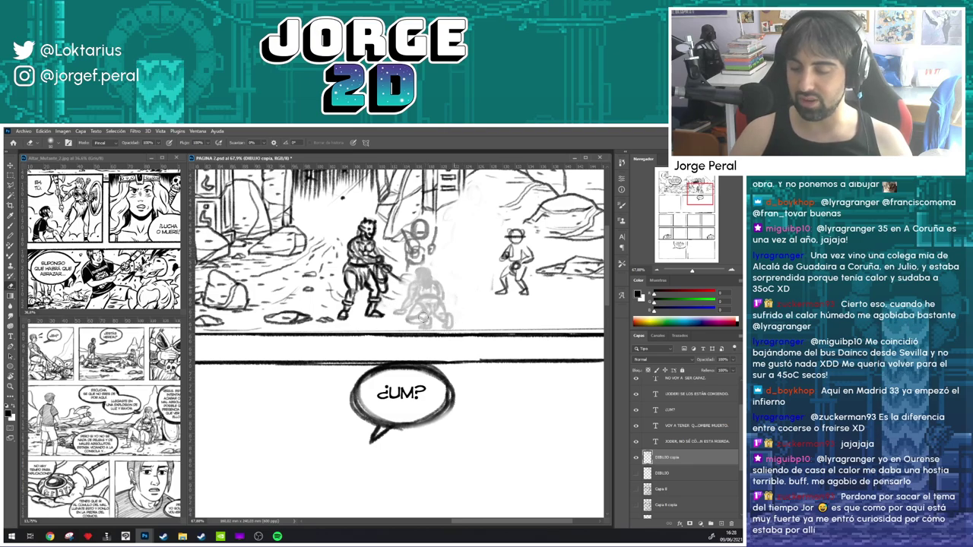
- Draw the crouching figure's left arm and the hand resting on the ground with the Brush over the faded lines
{"action": "key", "text": "b"}
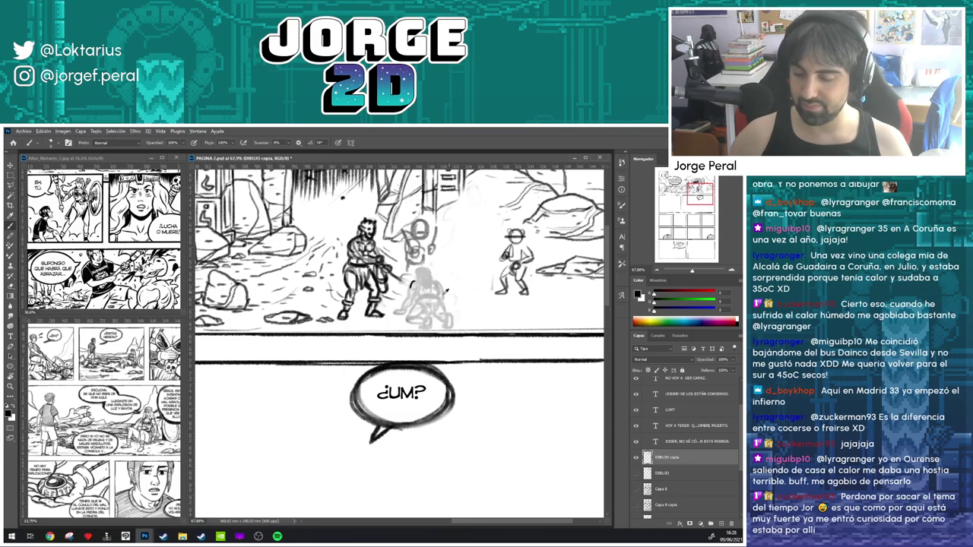
{"action": "scroll", "coordinate": [449, 293], "scroll_direction": "up", "scroll_amount": 5}
{"action": "mouse_move", "coordinate": [375, 258]}
{"action": "left_mouse_down"}
{"action": "mouse_move", "coordinate": [358, 299]}
{"action": "mouse_move", "coordinate": [379, 299]}
{"action": "mouse_move", "coordinate": [379, 281]}
{"action": "mouse_move", "coordinate": [370, 280]}
{"action": "mouse_move", "coordinate": [388, 266]}
{"action": "mouse_move", "coordinate": [351, 303]}
{"action": "mouse_move", "coordinate": [342, 331]}
{"action": "mouse_move", "coordinate": [368, 303]}
{"action": "mouse_move", "coordinate": [443, 292]}
{"action": "left_mouse_up"}
{"action": "left_click_drag", "start_coordinate": [379, 312], "coordinate": [361, 323]}
{"action": "key", "text": "ctrl+z"}
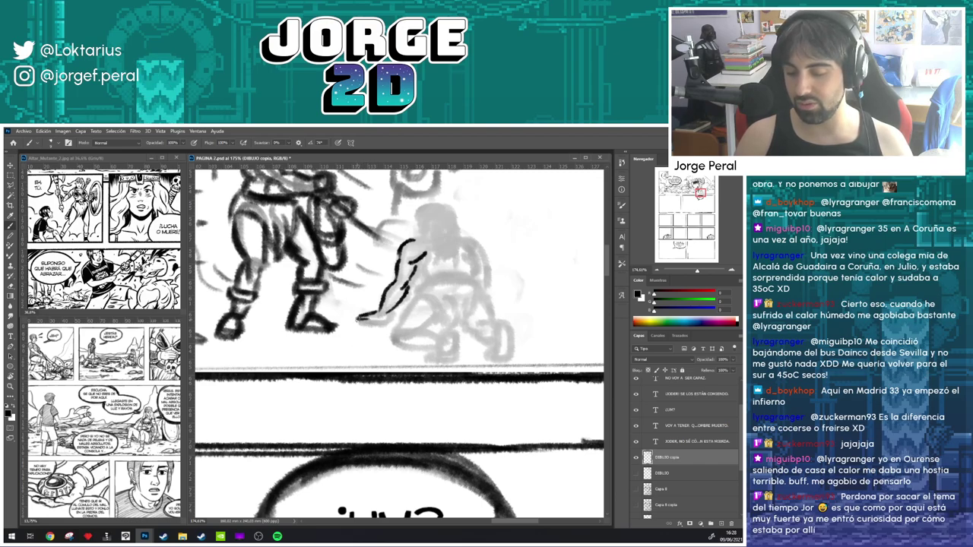
{"action": "left_click_drag", "start_coordinate": [359, 321], "coordinate": [390, 313]}
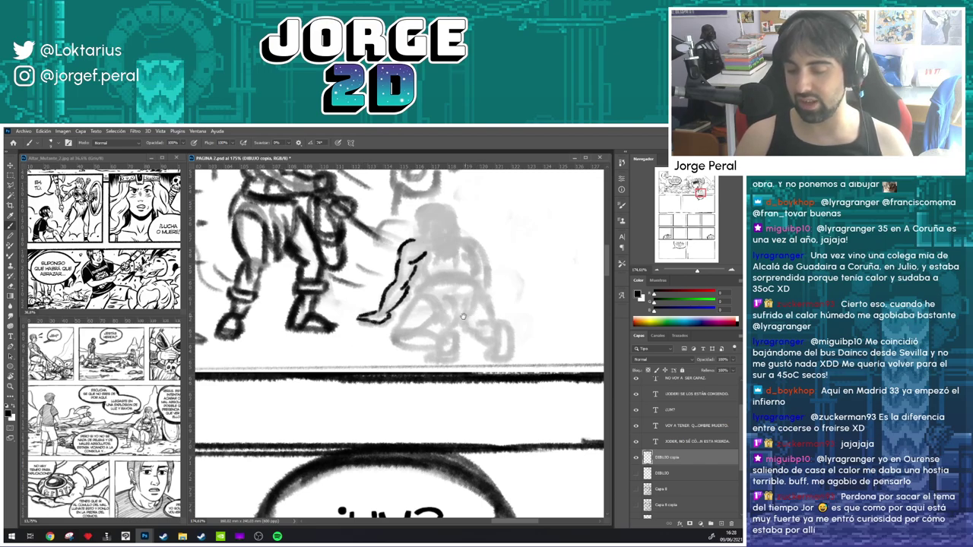
- Draw the crouching figure's upper back, right shoulder, waistline and hips over the faded guide
{"action": "left_click_drag", "start_coordinate": [481, 294], "coordinate": [442, 317]}
{"action": "mouse_move", "coordinate": [378, 314]}
{"action": "left_mouse_down"}
{"action": "mouse_move", "coordinate": [385, 302]}
{"action": "mouse_move", "coordinate": [421, 300]}
{"action": "left_mouse_up"}
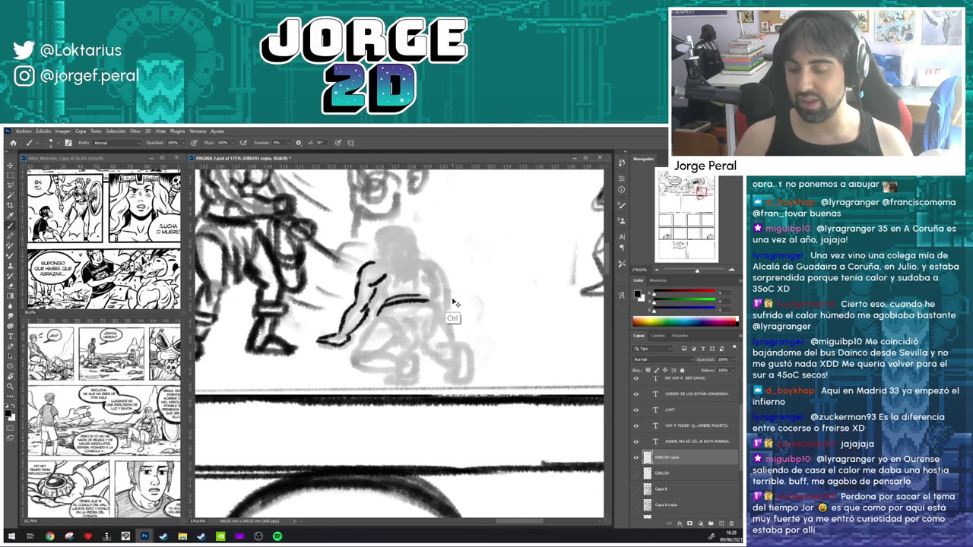
{"action": "key", "text": "ctrl+z"}
{"action": "key", "text": "ctrl+z"}
{"action": "mouse_move", "coordinate": [409, 278]}
{"action": "left_mouse_down"}
{"action": "mouse_move", "coordinate": [414, 291]}
{"action": "mouse_move", "coordinate": [433, 280]}
{"action": "mouse_move", "coordinate": [412, 295]}
{"action": "mouse_move", "coordinate": [392, 276]}
{"action": "left_mouse_up"}
{"action": "mouse_move", "coordinate": [401, 283]}
{"action": "left_mouse_down"}
{"action": "mouse_move", "coordinate": [437, 298]}
{"action": "mouse_move", "coordinate": [450, 318]}
{"action": "left_mouse_up"}
{"action": "left_click_drag", "start_coordinate": [392, 312], "coordinate": [418, 336]}
{"action": "mouse_move", "coordinate": [419, 333]}
{"action": "left_mouse_down"}
{"action": "mouse_move", "coordinate": [445, 317]}
{"action": "mouse_move", "coordinate": [433, 347]}
{"action": "left_mouse_up"}
{"action": "left_click_drag", "start_coordinate": [447, 315], "coordinate": [439, 346]}
- Draw the crouching figure's folded left leg and the sole of the left foot, with fold lines on the thigh
{"action": "left_click_drag", "start_coordinate": [389, 314], "coordinate": [359, 364]}
{"action": "mouse_move", "coordinate": [402, 332]}
{"action": "left_mouse_down"}
{"action": "mouse_move", "coordinate": [373, 362]}
{"action": "mouse_move", "coordinate": [391, 354]}
{"action": "mouse_move", "coordinate": [411, 376]}
{"action": "left_mouse_up"}
{"action": "mouse_move", "coordinate": [408, 356]}
{"action": "left_mouse_down"}
{"action": "mouse_move", "coordinate": [429, 386]}
{"action": "mouse_move", "coordinate": [407, 386]}
{"action": "mouse_move", "coordinate": [437, 361]}
{"action": "mouse_move", "coordinate": [424, 387]}
{"action": "mouse_move", "coordinate": [403, 380]}
{"action": "mouse_move", "coordinate": [426, 387]}
{"action": "left_mouse_up"}
{"action": "key", "text": "ctrl+z"}
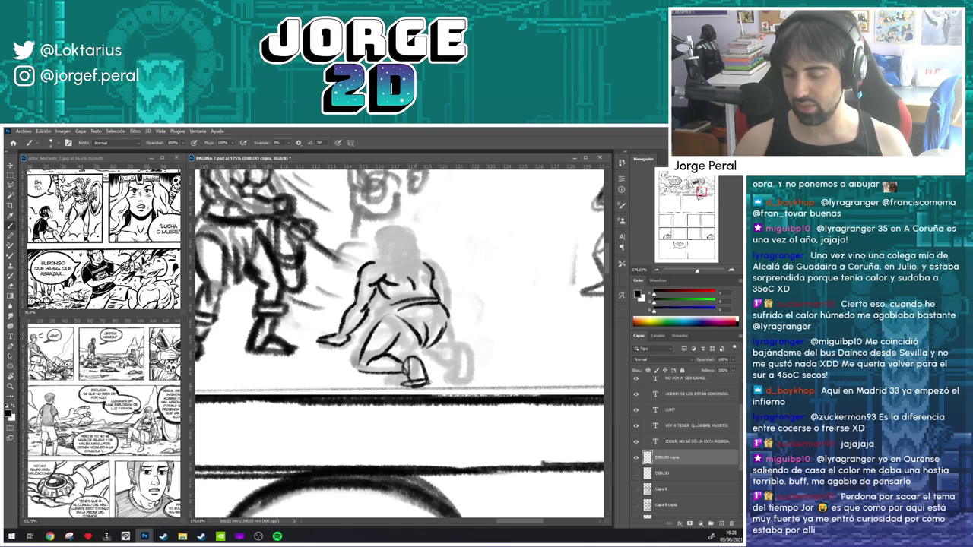
{"action": "left_click_drag", "start_coordinate": [409, 336], "coordinate": [385, 355]}
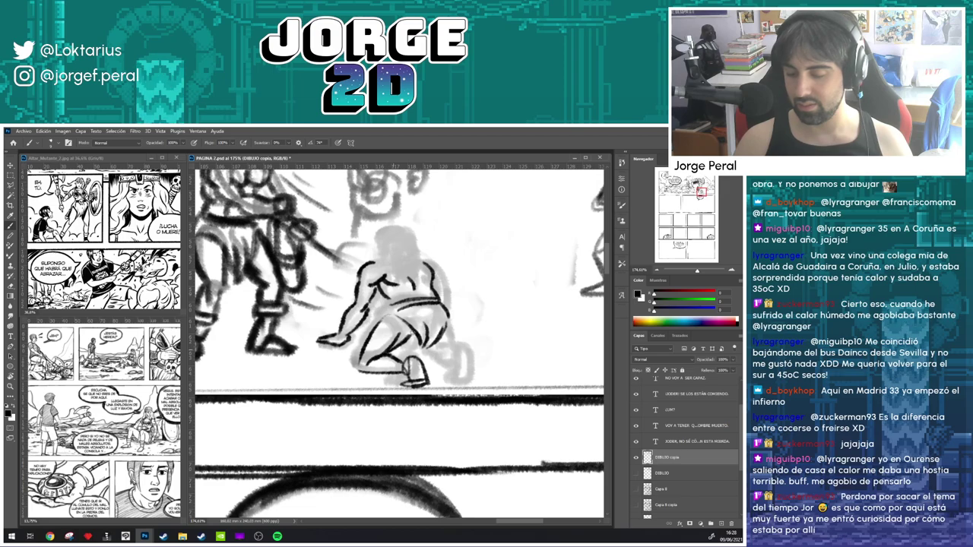
{"action": "mouse_move", "coordinate": [398, 318]}
{"action": "left_mouse_down"}
{"action": "mouse_move", "coordinate": [368, 342]}
{"action": "mouse_move", "coordinate": [385, 339]}
{"action": "mouse_move", "coordinate": [394, 316]}
{"action": "left_mouse_up"}
{"action": "key", "text": "e"}
{"action": "key", "text": "b"}
{"action": "mouse_move", "coordinate": [383, 351]}
{"action": "left_mouse_down"}
{"action": "mouse_move", "coordinate": [410, 334]}
{"action": "mouse_move", "coordinate": [388, 318]}
{"action": "mouse_move", "coordinate": [390, 307]}
{"action": "left_mouse_up"}
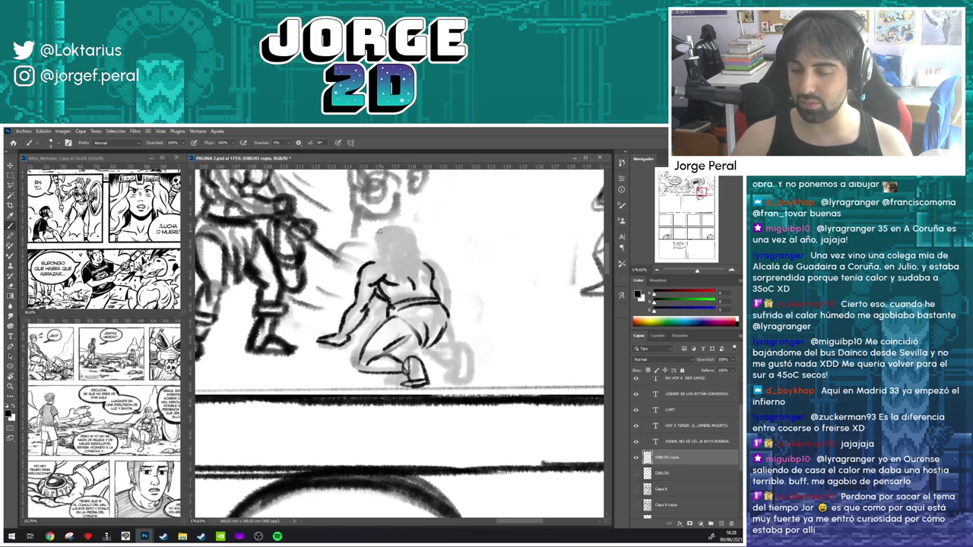
- Outline the crouching figure's head with loose hair ends at the neck and fill the hair with black hatching
{"action": "mouse_move", "coordinate": [381, 231]}
{"action": "left_mouse_down"}
{"action": "mouse_move", "coordinate": [408, 228]}
{"action": "mouse_move", "coordinate": [379, 249]}
{"action": "mouse_move", "coordinate": [414, 280]}
{"action": "left_mouse_up"}
{"action": "mouse_move", "coordinate": [373, 248]}
{"action": "left_mouse_down"}
{"action": "mouse_move", "coordinate": [420, 275]}
{"action": "mouse_move", "coordinate": [402, 281]}
{"action": "mouse_move", "coordinate": [420, 266]}
{"action": "left_mouse_up"}
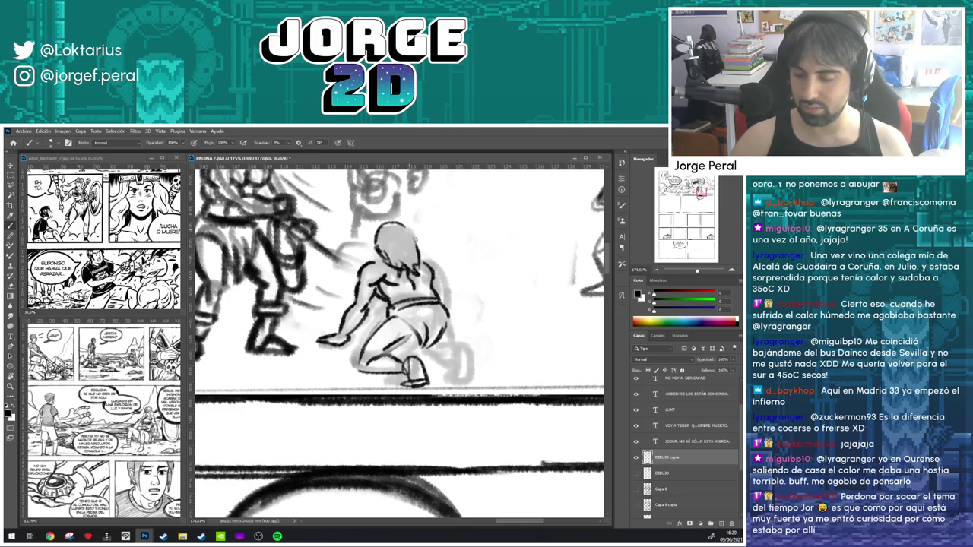
{"action": "left_click_drag", "start_coordinate": [411, 227], "coordinate": [417, 243]}
{"action": "mouse_move", "coordinate": [374, 244]}
{"action": "left_mouse_down"}
{"action": "mouse_move", "coordinate": [377, 263]}
{"action": "mouse_move", "coordinate": [394, 267]}
{"action": "left_mouse_up"}
{"action": "mouse_move", "coordinate": [417, 238]}
{"action": "left_mouse_down"}
{"action": "mouse_move", "coordinate": [427, 250]}
{"action": "mouse_move", "coordinate": [391, 225]}
{"action": "mouse_move", "coordinate": [418, 272]}
{"action": "mouse_move", "coordinate": [419, 247]}
{"action": "mouse_move", "coordinate": [403, 233]}
{"action": "left_mouse_up"}
{"action": "mouse_move", "coordinate": [379, 227]}
{"action": "left_mouse_down"}
{"action": "mouse_move", "coordinate": [384, 249]}
{"action": "mouse_move", "coordinate": [418, 246]}
{"action": "mouse_move", "coordinate": [422, 271]}
{"action": "mouse_move", "coordinate": [411, 227]}
{"action": "left_mouse_up"}
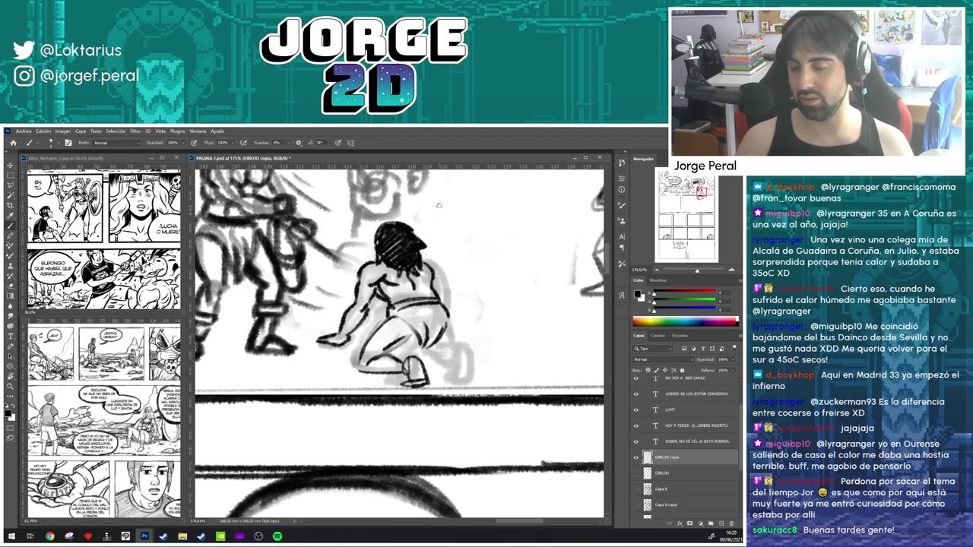
- Draw the crouching figure's right lower leg and foot, and add wraps around the left ankle
{"action": "key", "text": "space"}
{"action": "left_click_drag", "start_coordinate": [494, 285], "coordinate": [480, 254]}
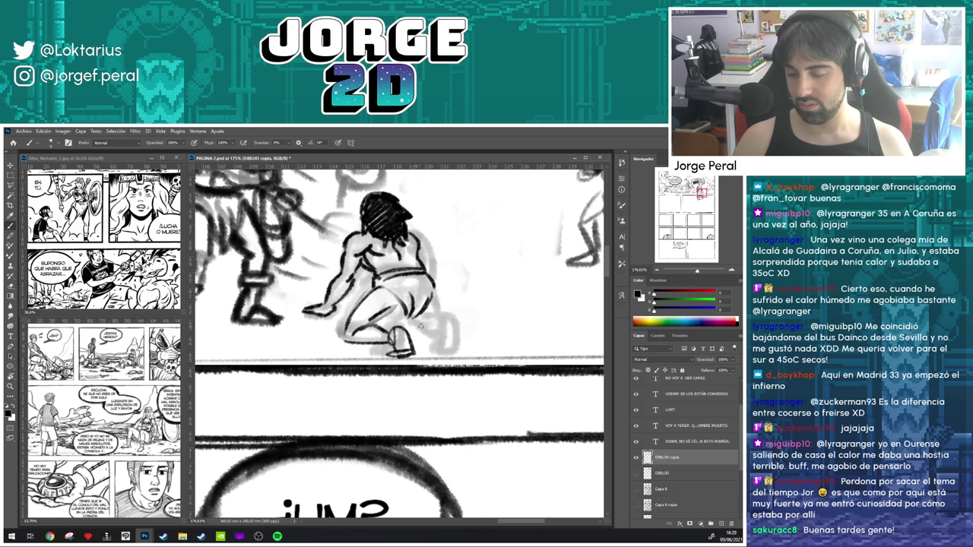
{"action": "mouse_move", "coordinate": [421, 327]}
{"action": "left_mouse_down"}
{"action": "mouse_move", "coordinate": [438, 318]}
{"action": "mouse_move", "coordinate": [429, 341]}
{"action": "mouse_move", "coordinate": [439, 316]}
{"action": "mouse_move", "coordinate": [422, 326]}
{"action": "mouse_move", "coordinate": [407, 307]}
{"action": "mouse_move", "coordinate": [442, 350]}
{"action": "mouse_move", "coordinate": [461, 349]}
{"action": "mouse_move", "coordinate": [442, 345]}
{"action": "mouse_move", "coordinate": [432, 321]}
{"action": "mouse_move", "coordinate": [437, 354]}
{"action": "mouse_move", "coordinate": [428, 334]}
{"action": "mouse_move", "coordinate": [442, 339]}
{"action": "left_mouse_up"}
{"action": "key", "text": "ctrl+z"}
{"action": "key", "text": "ctrl+z"}
{"action": "key", "text": "ctrl+z"}
{"action": "left_click_drag", "start_coordinate": [377, 327], "coordinate": [386, 335]}
{"action": "mouse_move", "coordinate": [385, 332]}
{"action": "left_mouse_down"}
{"action": "mouse_move", "coordinate": [374, 350]}
{"action": "mouse_move", "coordinate": [368, 338]}
{"action": "left_mouse_up"}
{"action": "mouse_move", "coordinate": [380, 336]}
{"action": "left_mouse_down"}
{"action": "mouse_move", "coordinate": [368, 353]}
{"action": "mouse_move", "coordinate": [375, 327]}
{"action": "mouse_move", "coordinate": [389, 349]}
{"action": "left_mouse_up"}
{"action": "mouse_move", "coordinate": [438, 314]}
{"action": "left_mouse_down"}
{"action": "mouse_move", "coordinate": [425, 341]}
{"action": "mouse_move", "coordinate": [445, 315]}
{"action": "mouse_move", "coordinate": [433, 292]}
{"action": "mouse_move", "coordinate": [407, 320]}
{"action": "mouse_move", "coordinate": [412, 330]}
{"action": "left_mouse_up"}
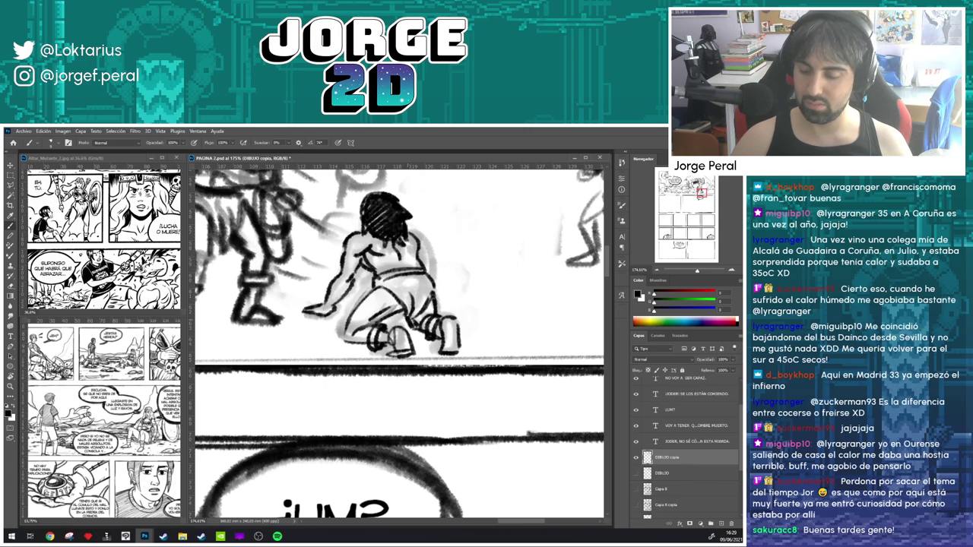
- Compare the redrawn crouching figure with the original by switching between the DIBUJO layer and its copy
{"action": "scroll", "coordinate": [454, 290], "scroll_direction": "down", "scroll_amount": 10}
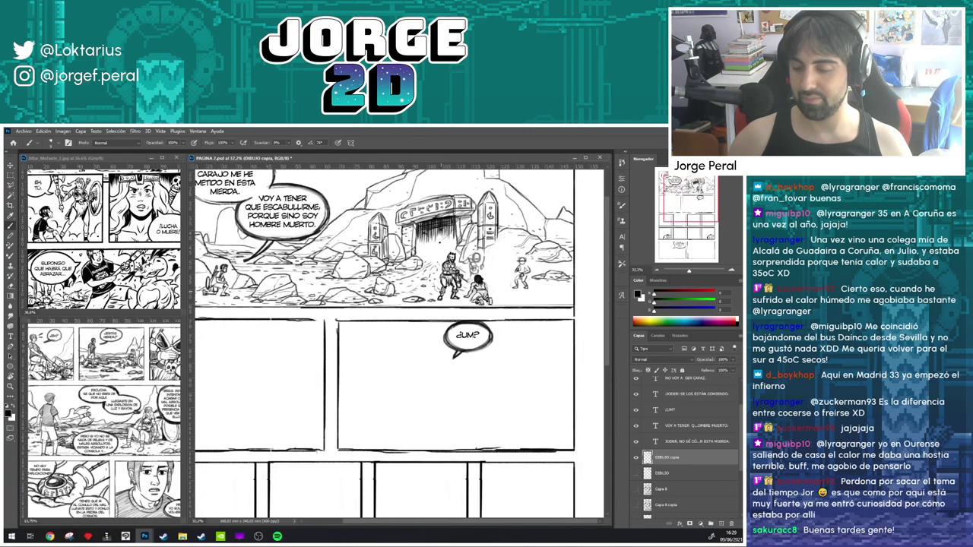
{"action": "left_click", "coordinate": [636, 473]}
{"action": "left_click", "coordinate": [637, 458]}
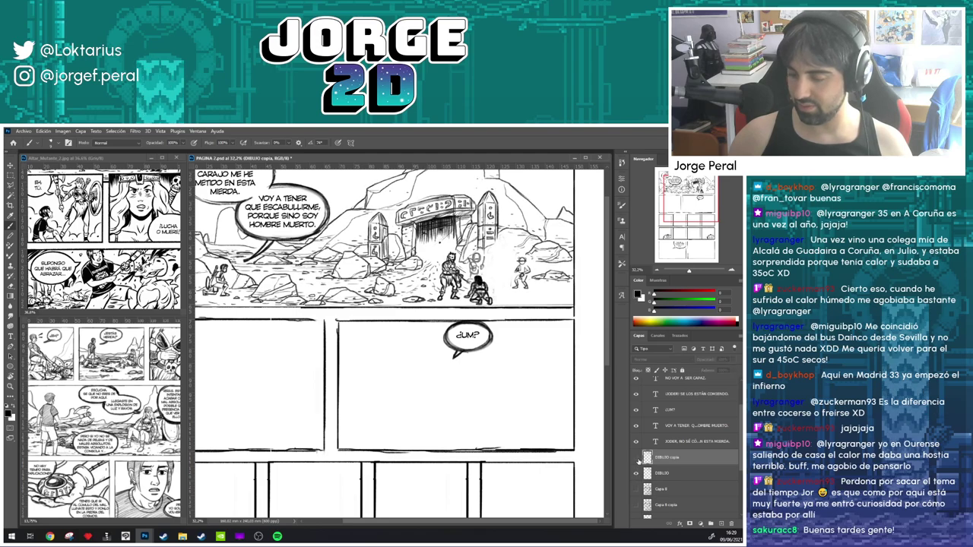
{"action": "left_click", "coordinate": [637, 458]}
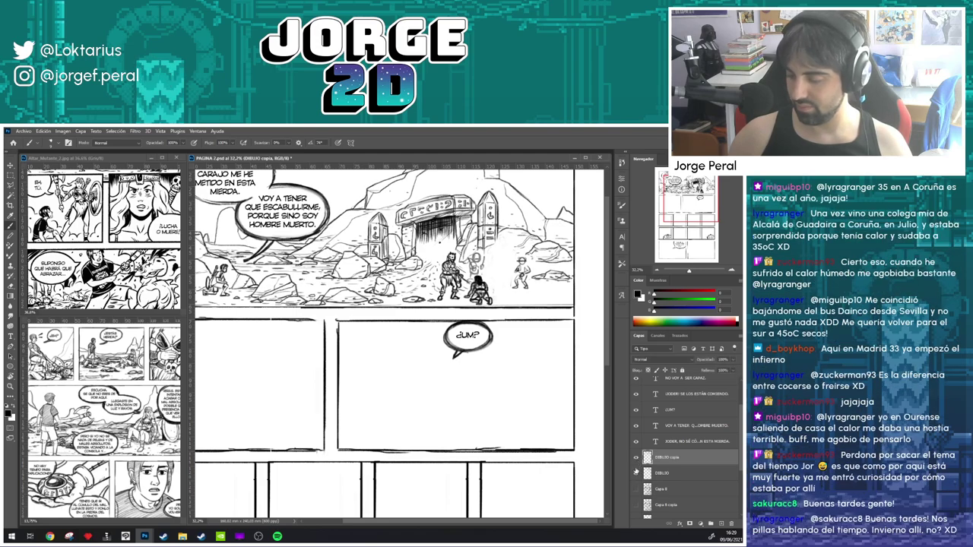
{"action": "left_click", "coordinate": [636, 473]}
- Add ground strokes under the crouching figure's hand and small detail strokes on the back and leg
{"action": "scroll", "coordinate": [480, 286], "scroll_direction": "up", "scroll_amount": 5}
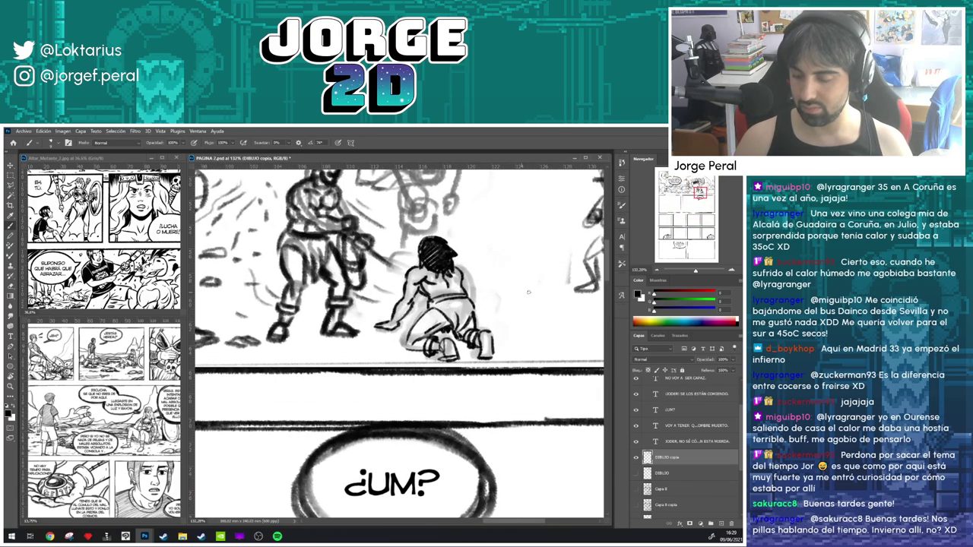
{"action": "left_click_drag", "start_coordinate": [500, 270], "coordinate": [492, 312]}
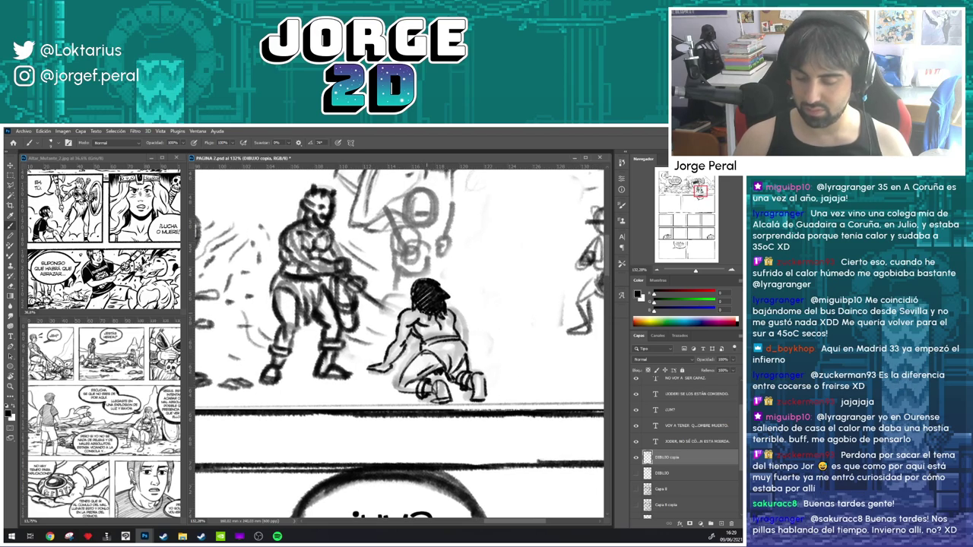
{"action": "left_click_drag", "start_coordinate": [362, 370], "coordinate": [405, 367]}
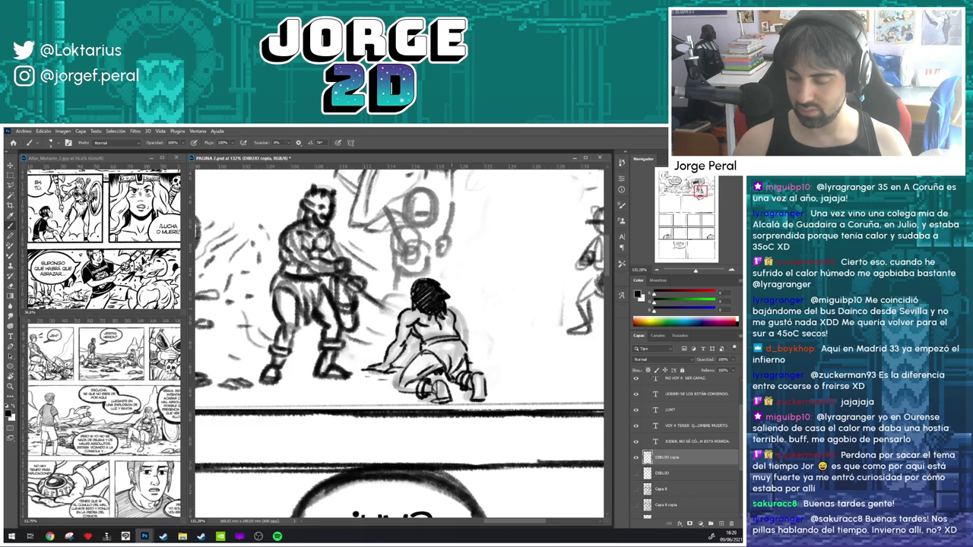
{"action": "left_click_drag", "start_coordinate": [447, 306], "coordinate": [460, 316]}
{"action": "mouse_move", "coordinate": [418, 342]}
{"action": "left_mouse_down"}
{"action": "mouse_move", "coordinate": [407, 369]}
{"action": "mouse_move", "coordinate": [413, 360]}
{"action": "left_mouse_up"}
- Draw a rope from the standing horned figure's hands to the crouching figure's neck
{"action": "left_click_drag", "start_coordinate": [521, 268], "coordinate": [488, 304]}
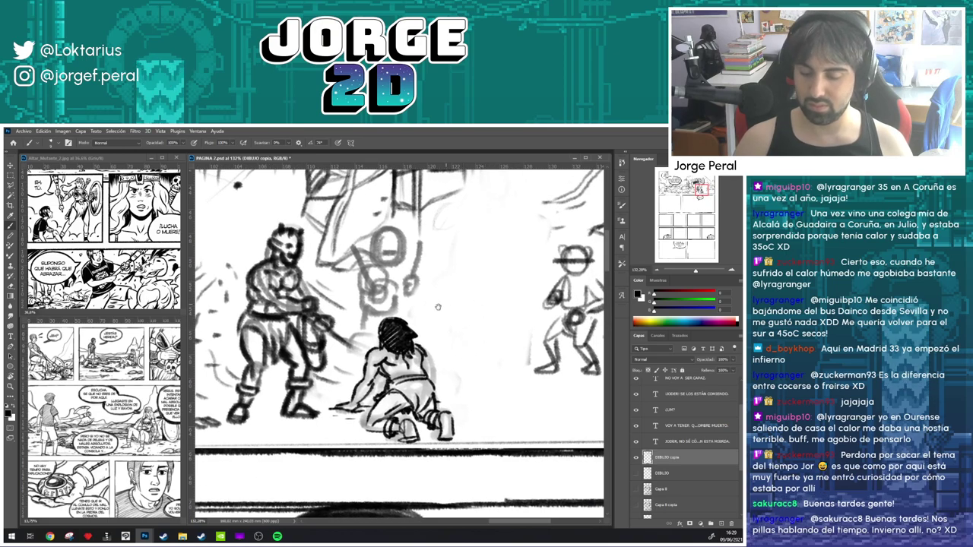
{"action": "mouse_move", "coordinate": [340, 342]}
{"action": "left_mouse_down"}
{"action": "mouse_move", "coordinate": [413, 365]}
{"action": "mouse_move", "coordinate": [415, 355]}
{"action": "left_mouse_up"}
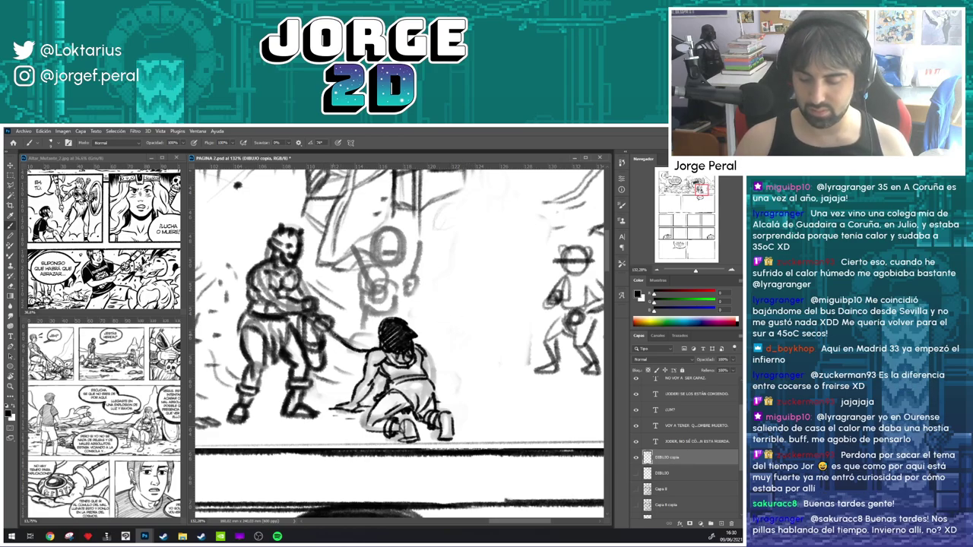
{"action": "mouse_move", "coordinate": [544, 291]}
{"action": "left_mouse_down"}
{"action": "mouse_move", "coordinate": [433, 302]}
{"action": "mouse_move", "coordinate": [359, 336]}
{"action": "mouse_move", "coordinate": [434, 328]}
{"action": "left_mouse_up"}
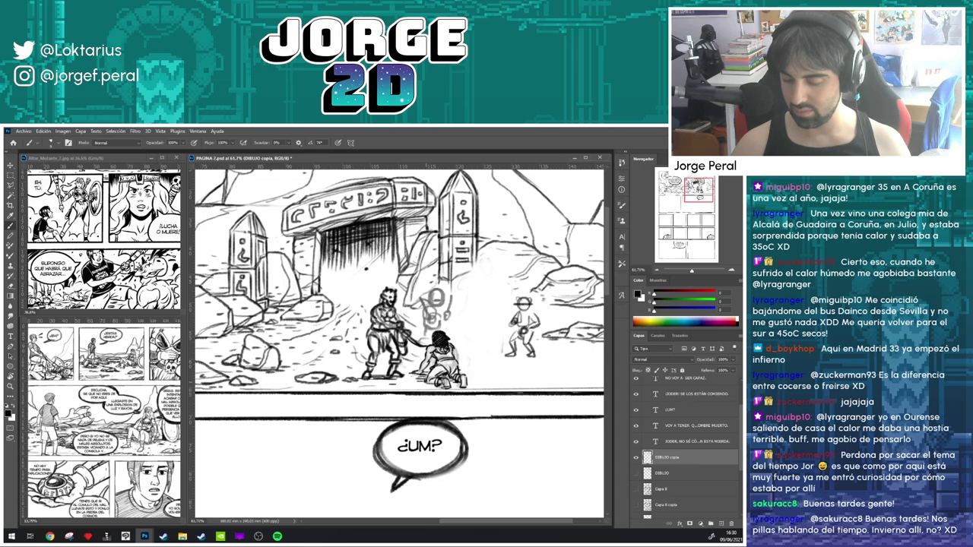
{"action": "mouse_move", "coordinate": [483, 331]}
{"action": "left_mouse_down"}
{"action": "mouse_move", "coordinate": [474, 296]}
{"action": "mouse_move", "coordinate": [484, 331]}
{"action": "left_mouse_up"}
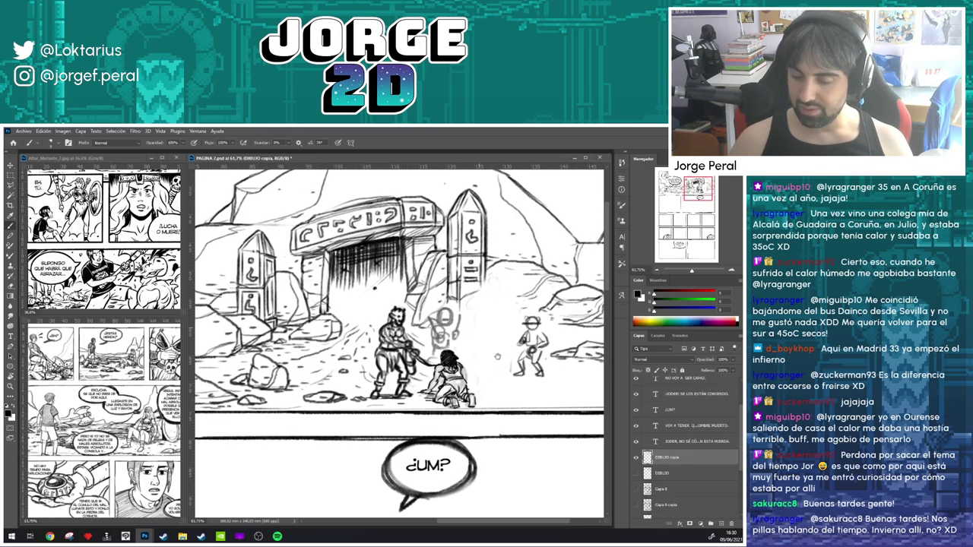
{"action": "key", "text": "e"}
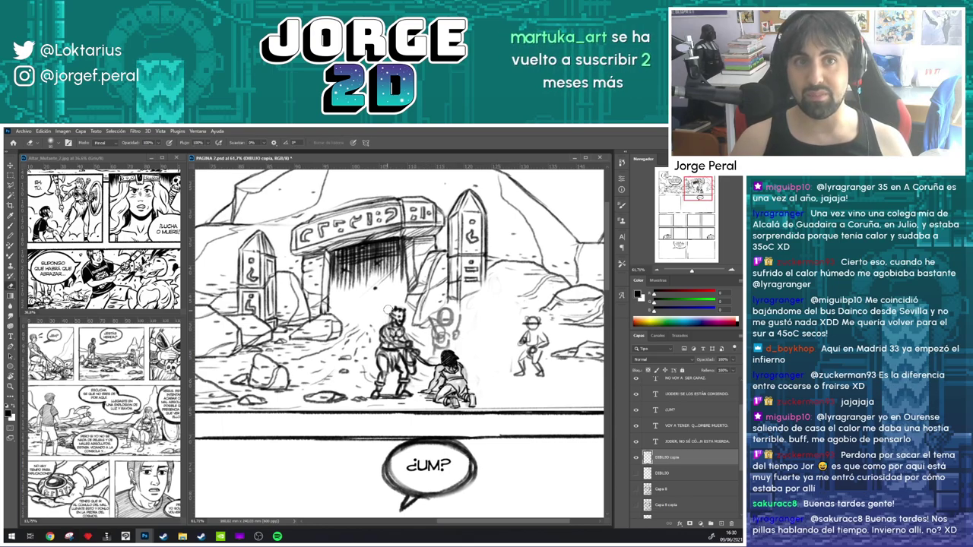
{"action": "key", "text": "b"}
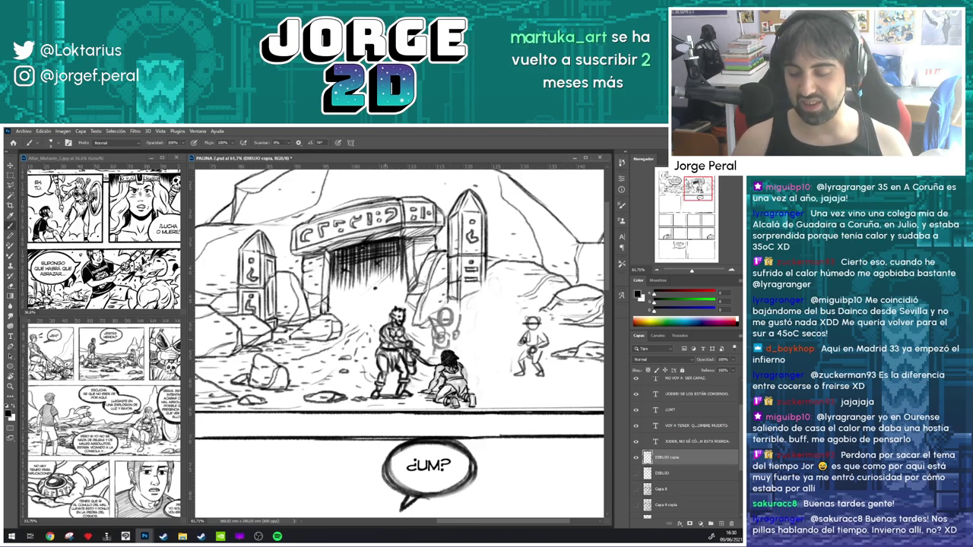
{"action": "scroll", "coordinate": [488, 321], "scroll_direction": "down", "scroll_amount": 2}
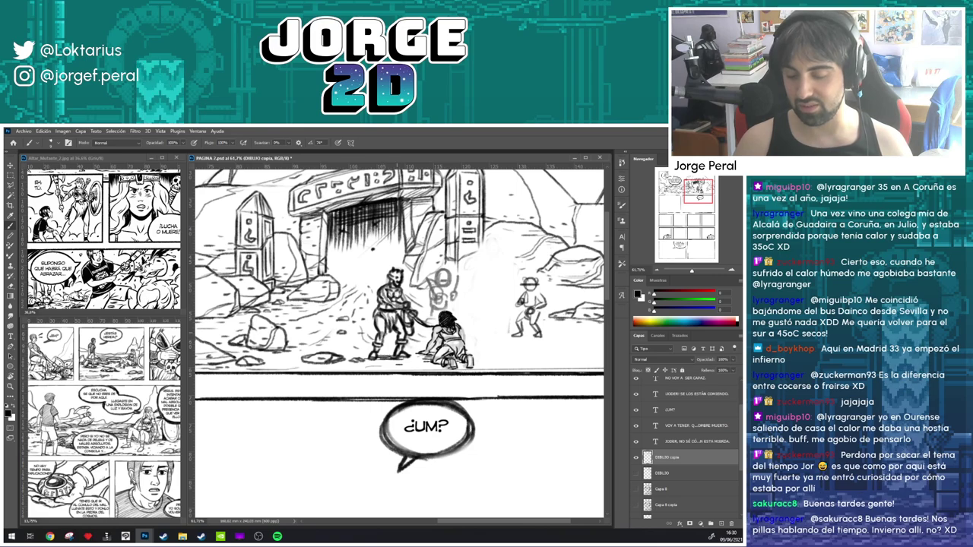
- Save the comic page
{"action": "left_click_drag", "start_coordinate": [450, 297], "coordinate": [440, 337]}
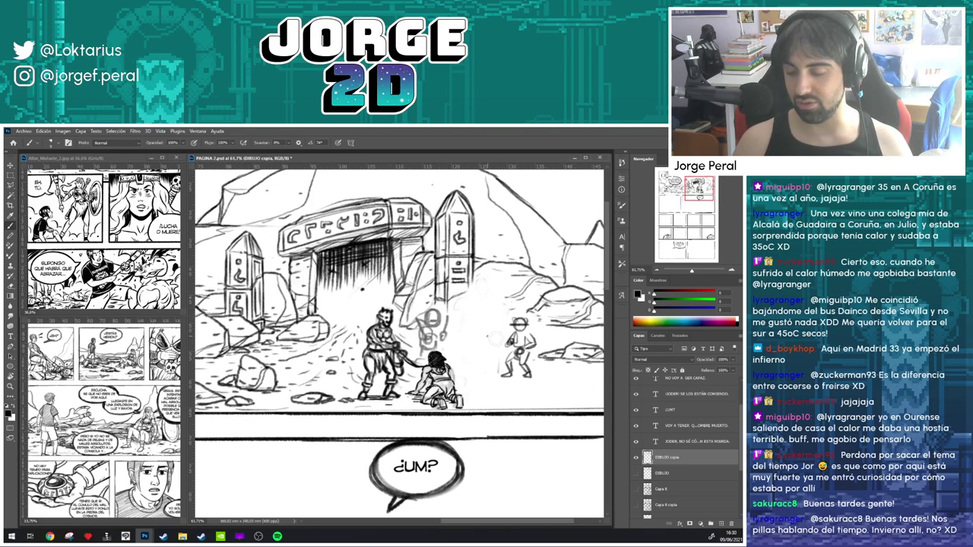
{"action": "scroll", "coordinate": [452, 336], "scroll_direction": "right", "scroll_amount": 3}
{"action": "key", "text": "ctrl+s"}
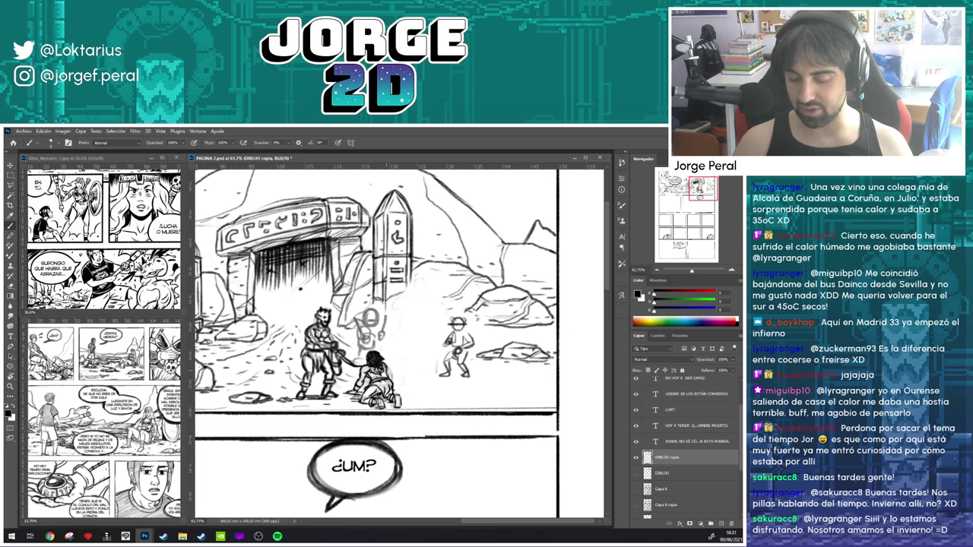
{"action": "left_click_drag", "start_coordinate": [453, 341], "coordinate": [476, 319]}
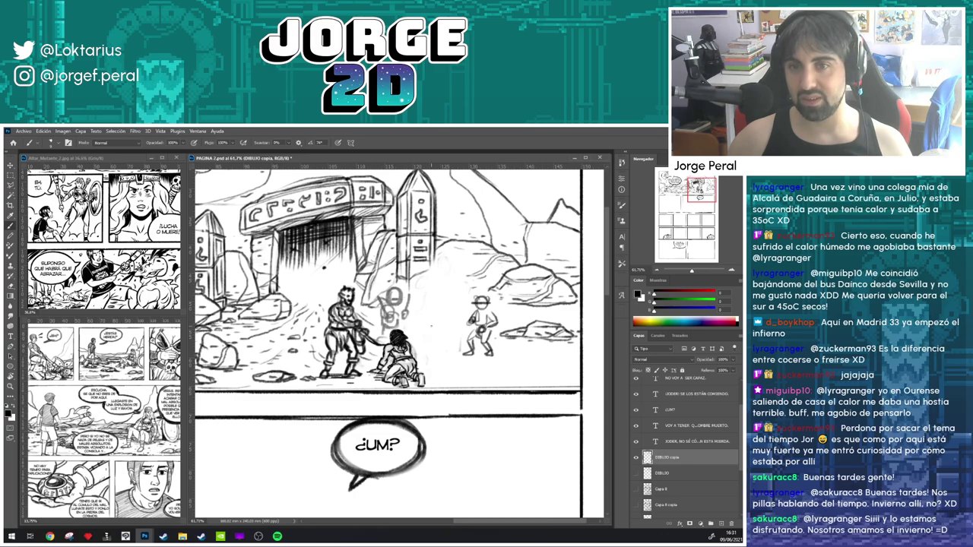
- Trim the edge of the crouching figure's hair with the Eraser and fill the hair with solid black strokes
{"action": "scroll", "coordinate": [409, 334], "scroll_direction": "up", "scroll_amount": 3}
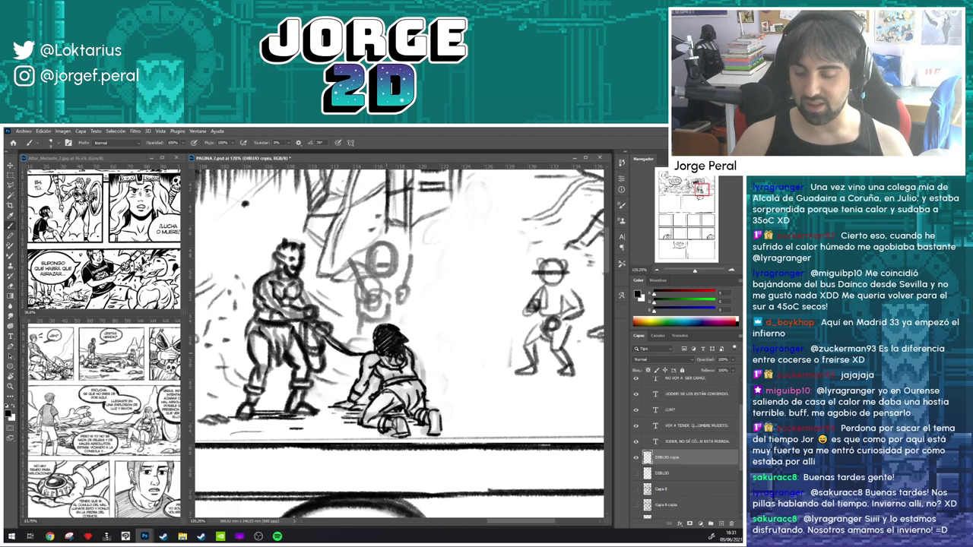
{"action": "key", "text": "e"}
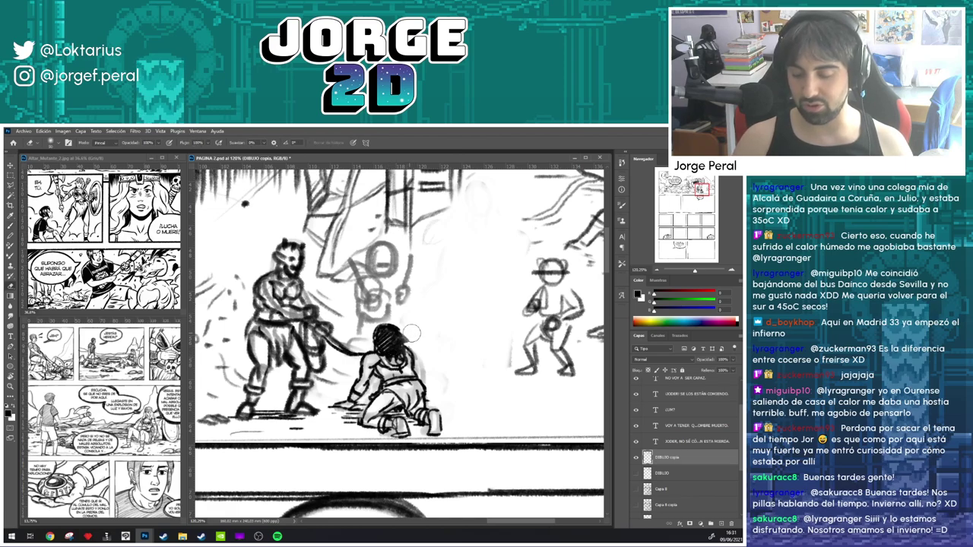
{"action": "left_click_drag", "start_coordinate": [410, 334], "coordinate": [404, 340]}
{"action": "key", "text": "b"}
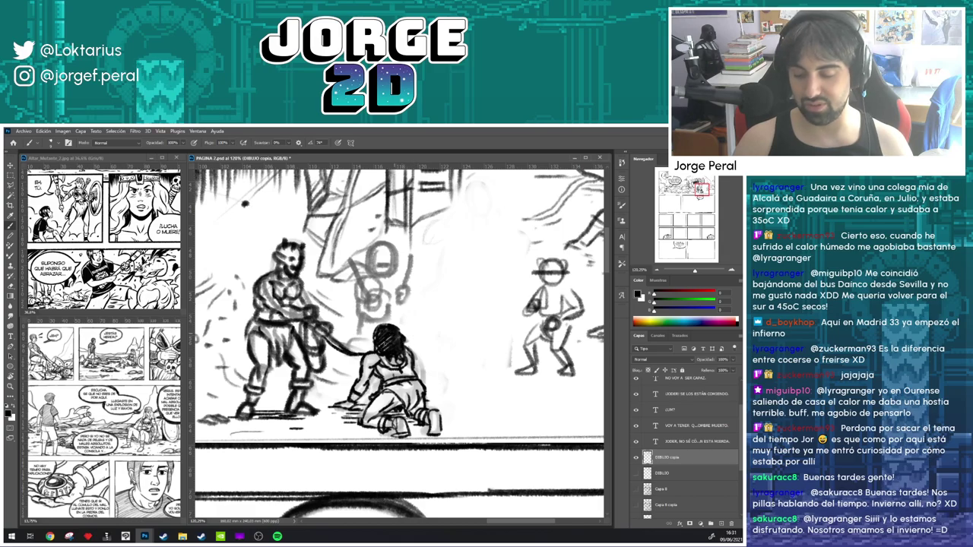
{"action": "left_click_drag", "start_coordinate": [446, 338], "coordinate": [468, 287]}
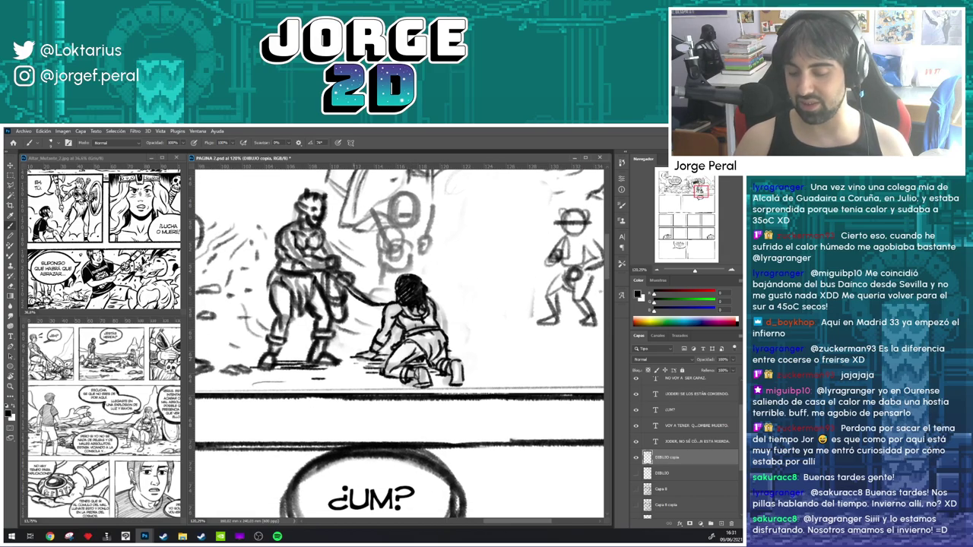
{"action": "left_click_drag", "start_coordinate": [410, 301], "coordinate": [390, 280]}
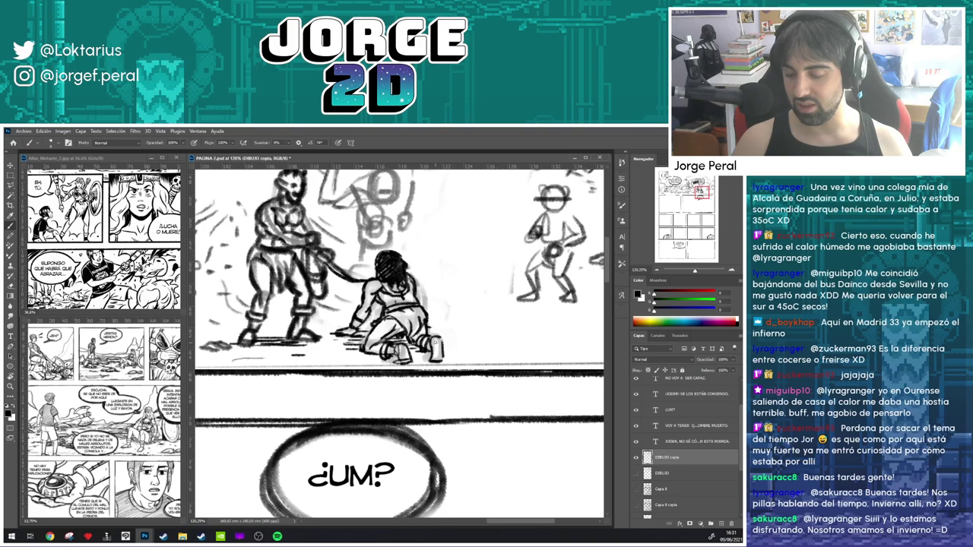
- Add detail lines to the soles of the crouching figure's feet and clean up the lines around the nearer foot
{"action": "left_click_drag", "start_coordinate": [433, 343], "coordinate": [443, 352]}
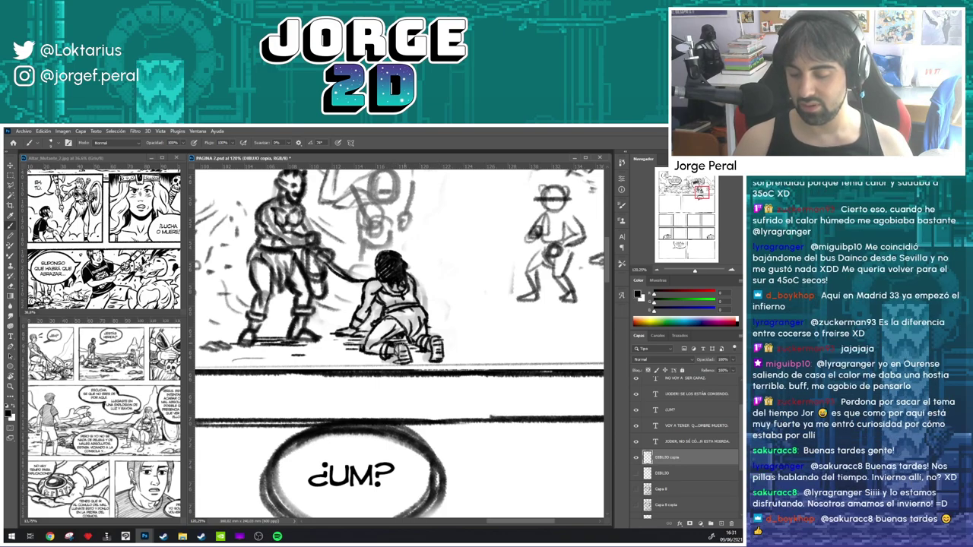
{"action": "key", "text": "e"}
{"action": "left_click_drag", "start_coordinate": [386, 344], "coordinate": [381, 358]}
{"action": "key", "text": "b"}
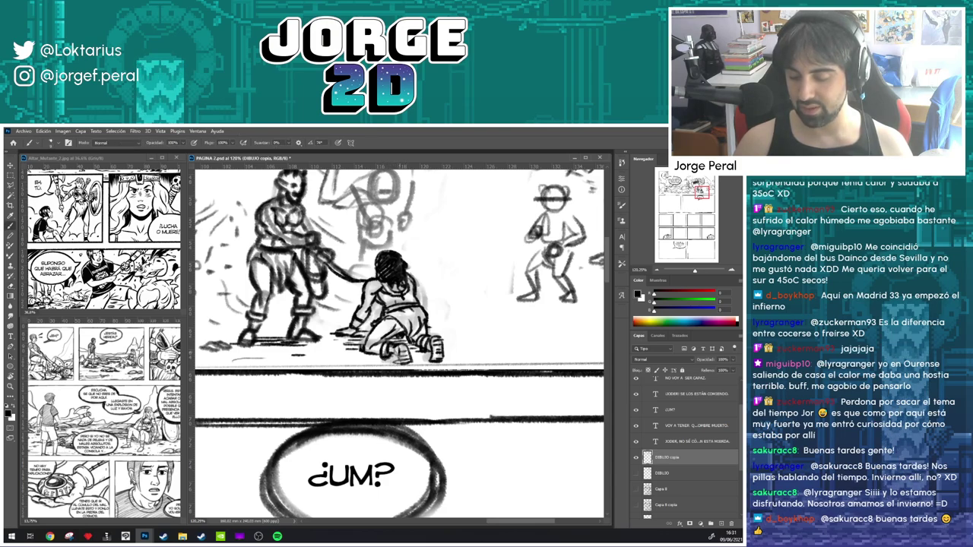
{"action": "mouse_move", "coordinate": [392, 359]}
{"action": "left_mouse_down"}
{"action": "mouse_move", "coordinate": [402, 365]}
{"action": "mouse_move", "coordinate": [404, 320]}
{"action": "left_mouse_up"}
{"action": "key", "text": "ctrl+z"}
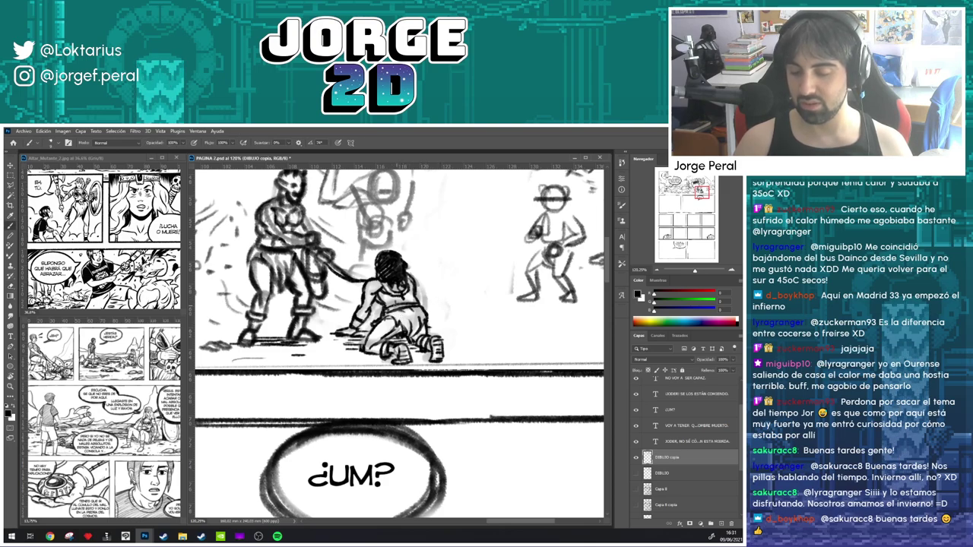
{"action": "left_click_drag", "start_coordinate": [454, 276], "coordinate": [449, 319]}
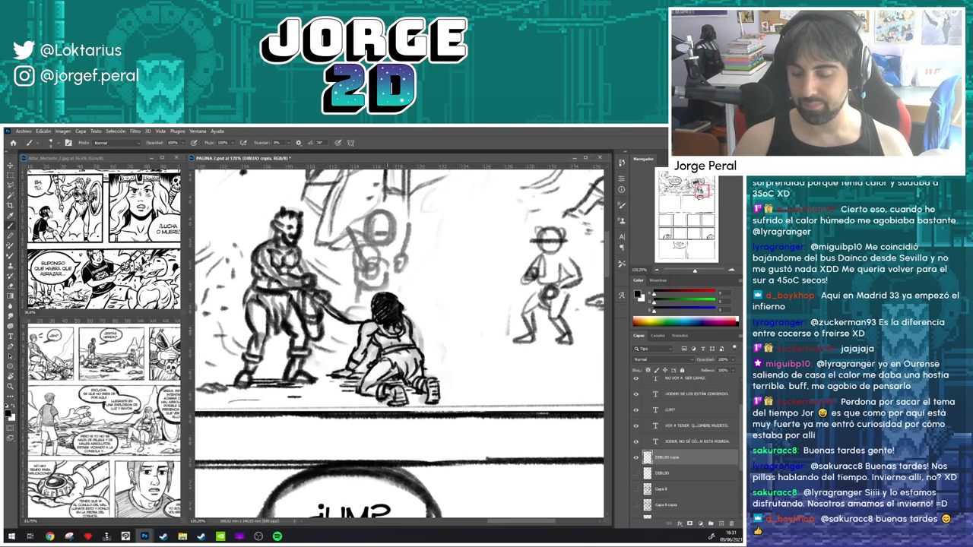
- Thin the rope between the horned figure's hands and the crouching figure's neck by erasing along its edge
{"action": "scroll", "coordinate": [399, 343], "scroll_direction": "up", "scroll_amount": 2}
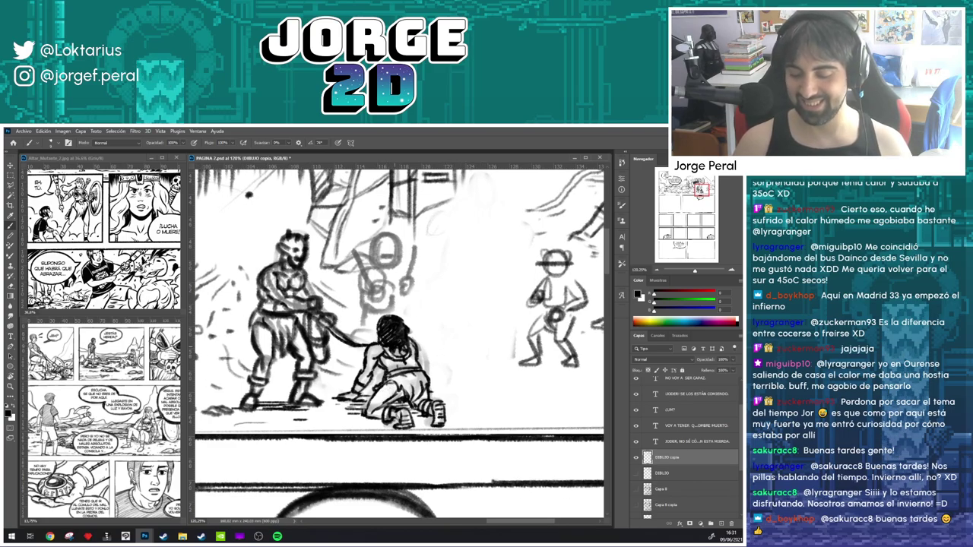
{"action": "key", "text": "e"}
{"action": "left_click_drag", "start_coordinate": [366, 331], "coordinate": [340, 346]}
{"action": "key", "text": "b"}
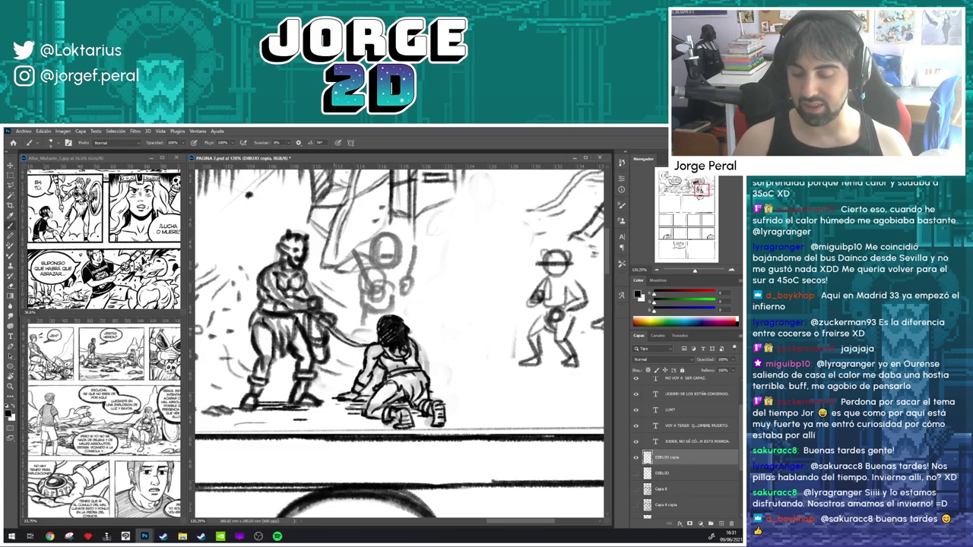
- Touch up the ground between the horned figure and the crouching figure with a small dark mark
{"action": "left_click_drag", "start_coordinate": [580, 240], "coordinate": [533, 262]}
{"action": "scroll", "coordinate": [408, 263], "scroll_direction": "down", "scroll_amount": 5}
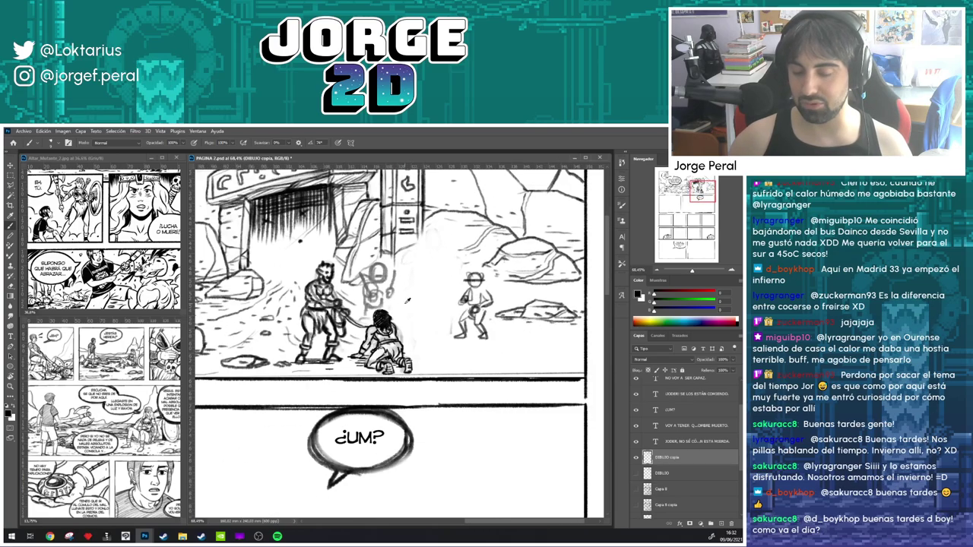
{"action": "left_click_drag", "start_coordinate": [343, 361], "coordinate": [410, 330]}
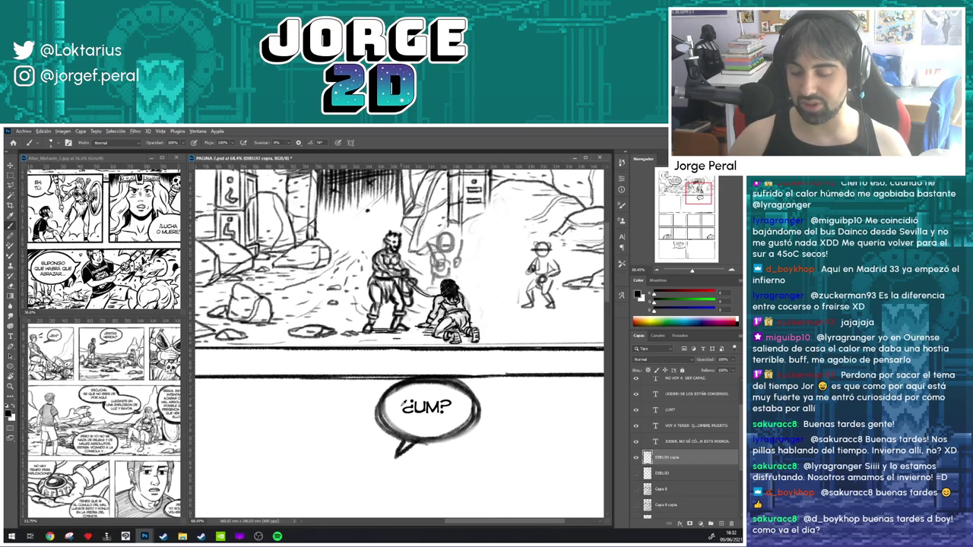
{"action": "key", "text": "e"}
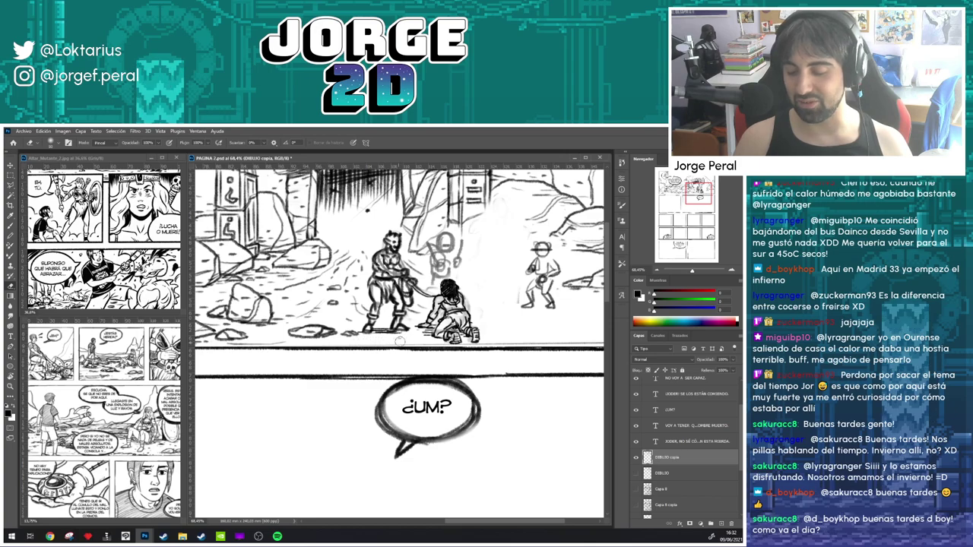
{"action": "key", "text": "b"}
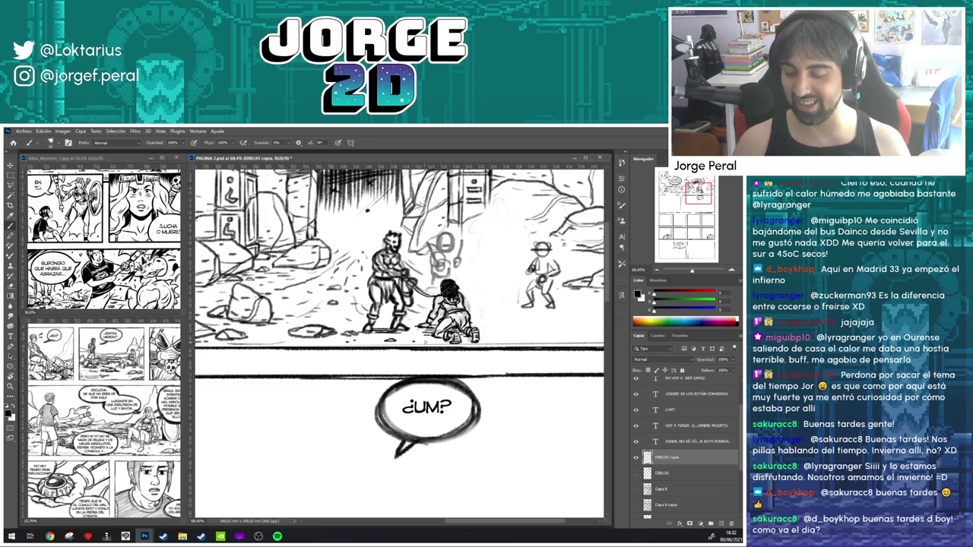
{"action": "left_click_drag", "start_coordinate": [523, 321], "coordinate": [463, 332]}
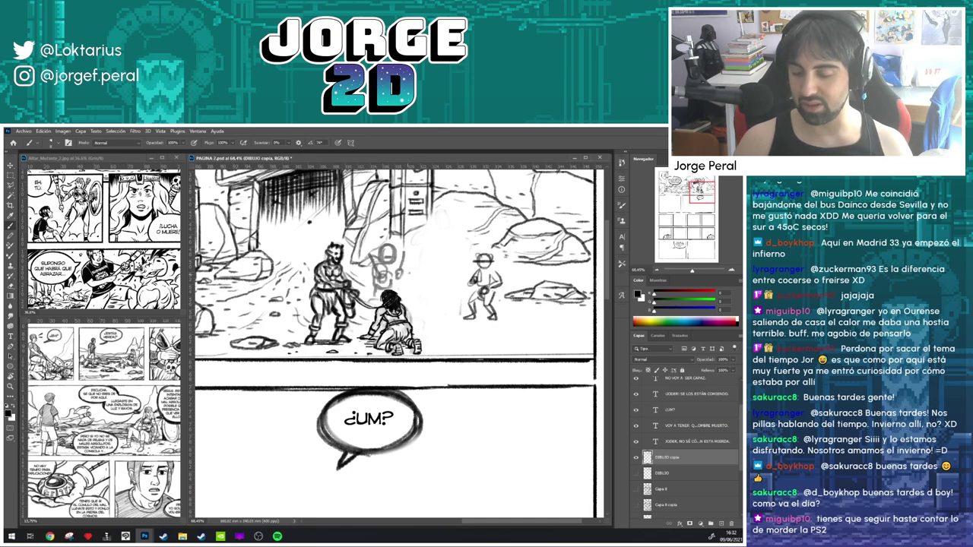
- Show the rough sketch layer beneath DIBUJO and redraw the fist and arms of the lone figure beside the rocks
{"action": "mouse_move", "coordinate": [498, 324]}
{"action": "left_mouse_down"}
{"action": "mouse_move", "coordinate": [478, 312]}
{"action": "mouse_move", "coordinate": [474, 329]}
{"action": "left_mouse_up"}
{"action": "key", "text": "e"}
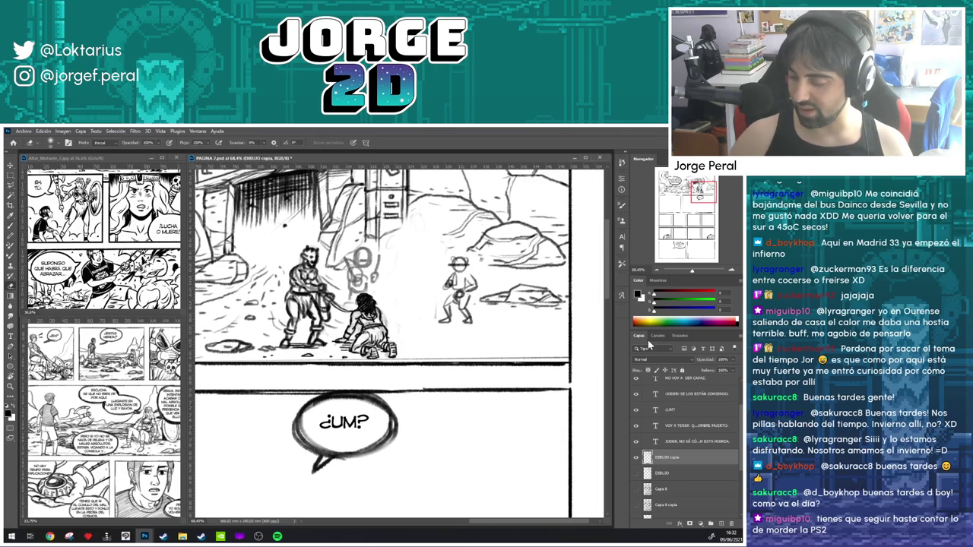
{"action": "left_click", "coordinate": [637, 489]}
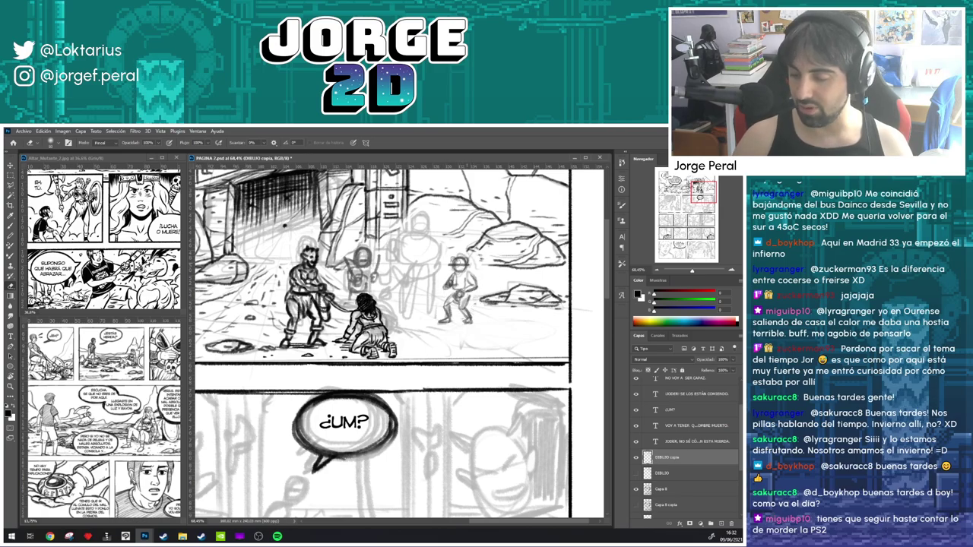
{"action": "scroll", "coordinate": [481, 283], "scroll_direction": "up", "scroll_amount": 3}
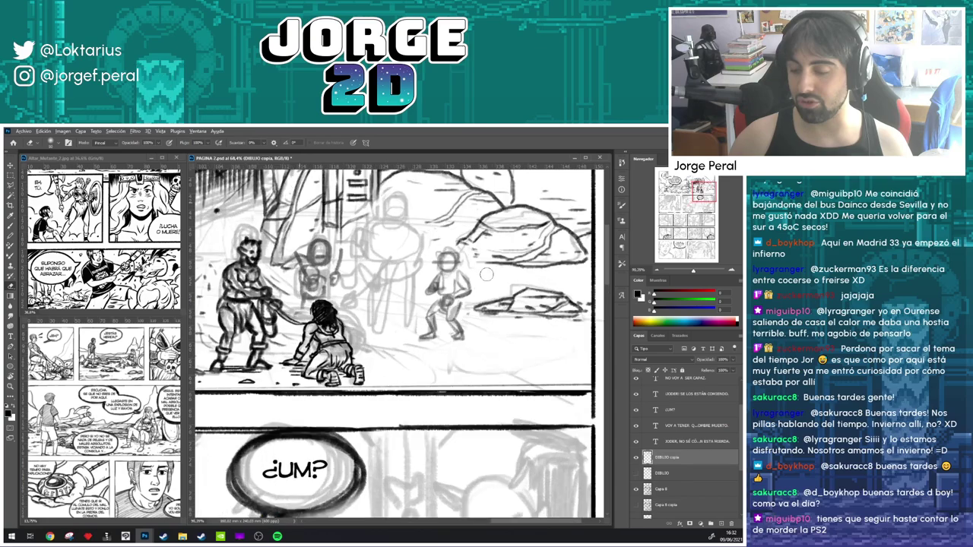
{"action": "key", "text": "b"}
{"action": "mouse_move", "coordinate": [449, 271]}
{"action": "left_mouse_down"}
{"action": "mouse_move", "coordinate": [469, 299]}
{"action": "mouse_move", "coordinate": [416, 292]}
{"action": "mouse_move", "coordinate": [424, 288]}
{"action": "left_mouse_up"}
{"action": "mouse_move", "coordinate": [431, 287]}
{"action": "left_mouse_down"}
{"action": "mouse_move", "coordinate": [423, 290]}
{"action": "mouse_move", "coordinate": [422, 275]}
{"action": "mouse_move", "coordinate": [411, 295]}
{"action": "left_mouse_up"}
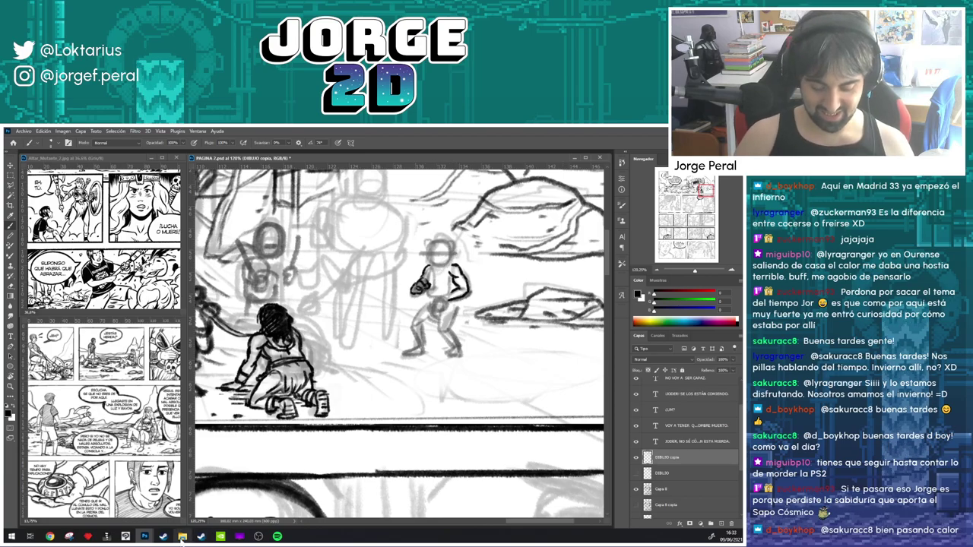
- Open the creature head sketches BOCETOS2.png in Photoshop from the project folder in File Explorer
{"action": "left_click", "coordinate": [183, 537]}
{"action": "left_click", "coordinate": [375, 361]}
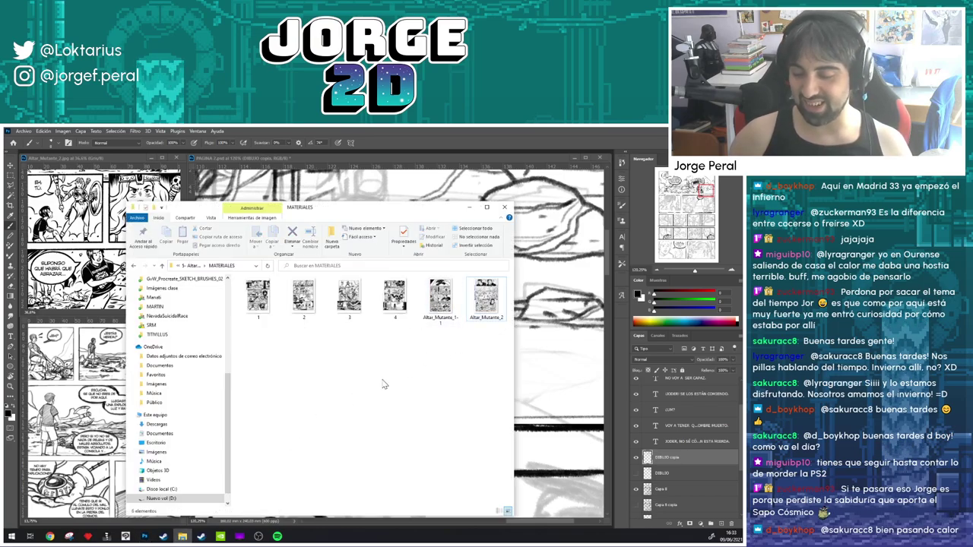
{"action": "key", "text": "BackSpace"}
{"action": "left_click_drag", "start_coordinate": [395, 300], "coordinate": [163, 154]}
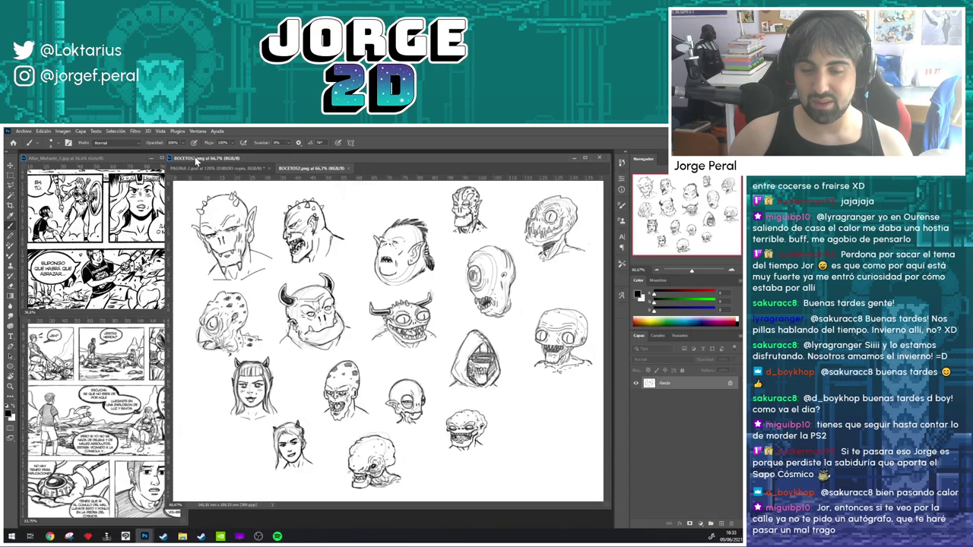
- Float BOCETOS2.png as a small window over the reference pages, framed on the bulging-eyed skull head, and narrow the comic page window beside it
{"action": "left_click_drag", "start_coordinate": [302, 169], "coordinate": [261, 303]}
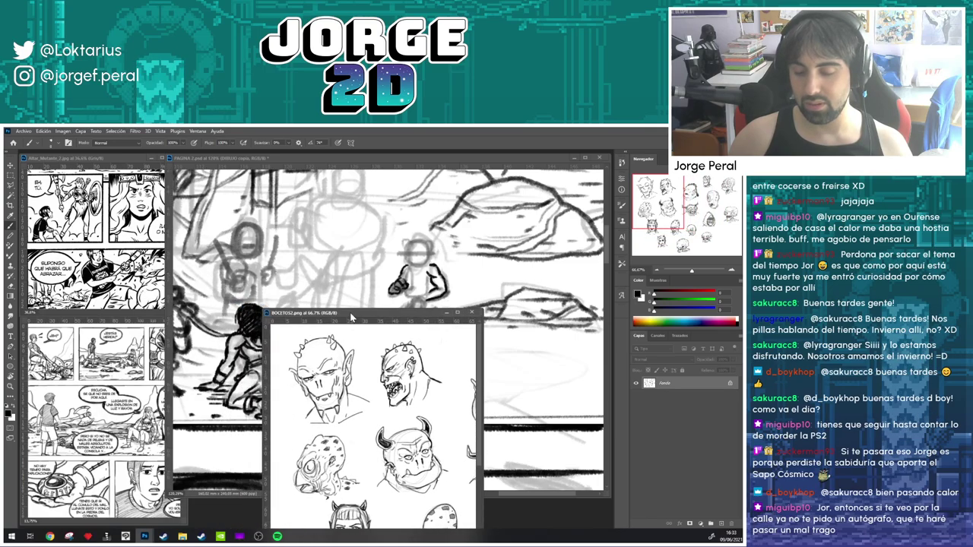
{"action": "mouse_move", "coordinate": [342, 312]}
{"action": "left_mouse_down"}
{"action": "mouse_move", "coordinate": [172, 262]}
{"action": "mouse_move", "coordinate": [124, 225]}
{"action": "left_mouse_up"}
{"action": "left_click_drag", "start_coordinate": [189, 346], "coordinate": [81, 321]}
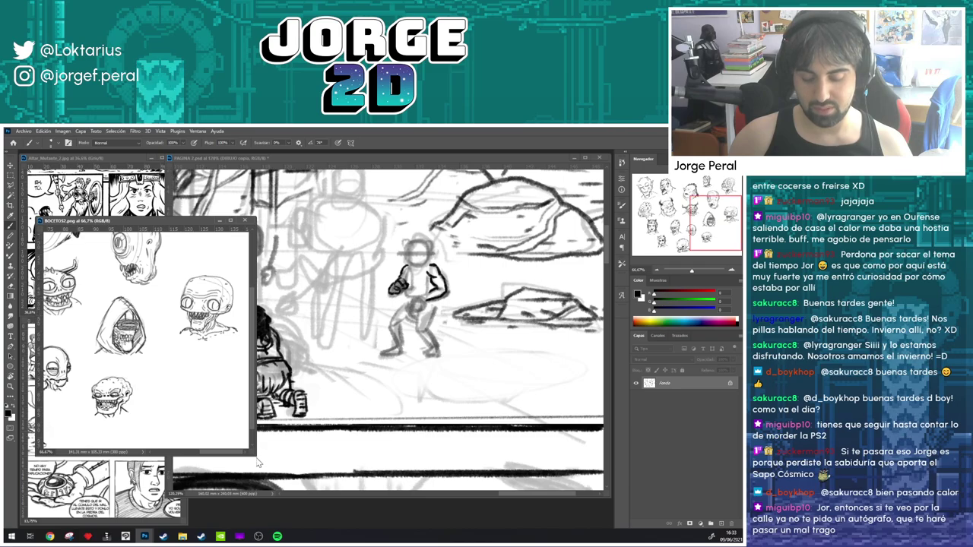
{"action": "mouse_move", "coordinate": [256, 456]}
{"action": "left_mouse_down"}
{"action": "mouse_move", "coordinate": [168, 392]}
{"action": "mouse_move", "coordinate": [179, 387]}
{"action": "left_mouse_up"}
{"action": "mouse_move", "coordinate": [152, 319]}
{"action": "left_mouse_down"}
{"action": "mouse_move", "coordinate": [66, 303]}
{"action": "mouse_move", "coordinate": [81, 298]}
{"action": "left_mouse_up"}
{"action": "left_click", "coordinate": [378, 161]}
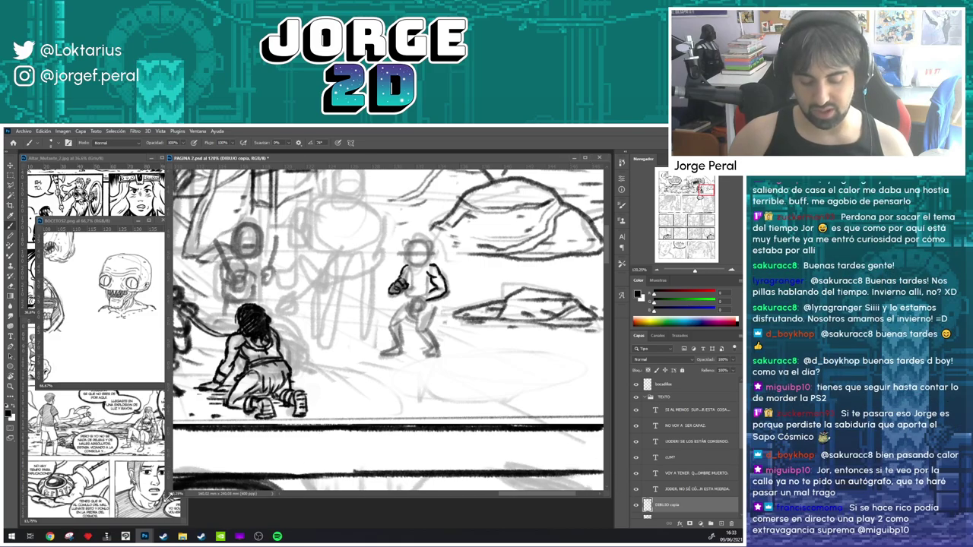
{"action": "left_click_drag", "start_coordinate": [165, 498], "coordinate": [189, 522]}
- Replace the lone figure's rough head with a bald skull-like head with big round eyes and bared teeth, following the reference sketch
{"action": "left_click_drag", "start_coordinate": [422, 301], "coordinate": [406, 344]}
{"action": "scroll", "coordinate": [458, 321], "scroll_direction": "up", "scroll_amount": 3}
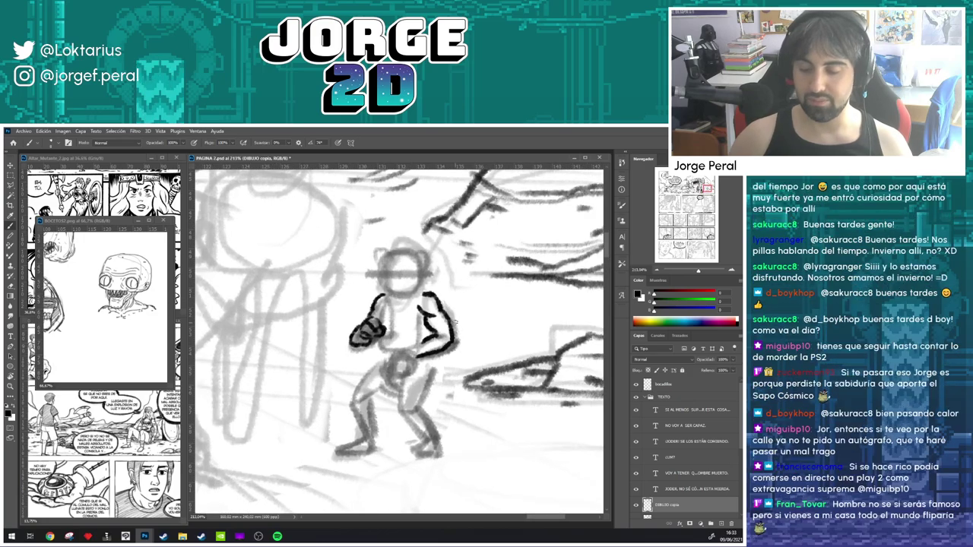
{"action": "key", "text": "e"}
{"action": "mouse_move", "coordinate": [368, 274]}
{"action": "left_mouse_down"}
{"action": "mouse_move", "coordinate": [411, 262]}
{"action": "mouse_move", "coordinate": [399, 278]}
{"action": "mouse_move", "coordinate": [434, 255]}
{"action": "mouse_move", "coordinate": [377, 276]}
{"action": "mouse_move", "coordinate": [419, 270]}
{"action": "mouse_move", "coordinate": [417, 282]}
{"action": "mouse_move", "coordinate": [380, 280]}
{"action": "mouse_move", "coordinate": [413, 276]}
{"action": "mouse_move", "coordinate": [412, 266]}
{"action": "mouse_move", "coordinate": [385, 259]}
{"action": "mouse_move", "coordinate": [422, 263]}
{"action": "mouse_move", "coordinate": [375, 248]}
{"action": "mouse_move", "coordinate": [418, 237]}
{"action": "mouse_move", "coordinate": [432, 271]}
{"action": "mouse_move", "coordinate": [395, 291]}
{"action": "mouse_move", "coordinate": [414, 289]}
{"action": "mouse_move", "coordinate": [381, 283]}
{"action": "mouse_move", "coordinate": [410, 303]}
{"action": "mouse_move", "coordinate": [423, 283]}
{"action": "left_mouse_up"}
{"action": "key", "text": "b"}
{"action": "key", "text": "ctrl+z"}
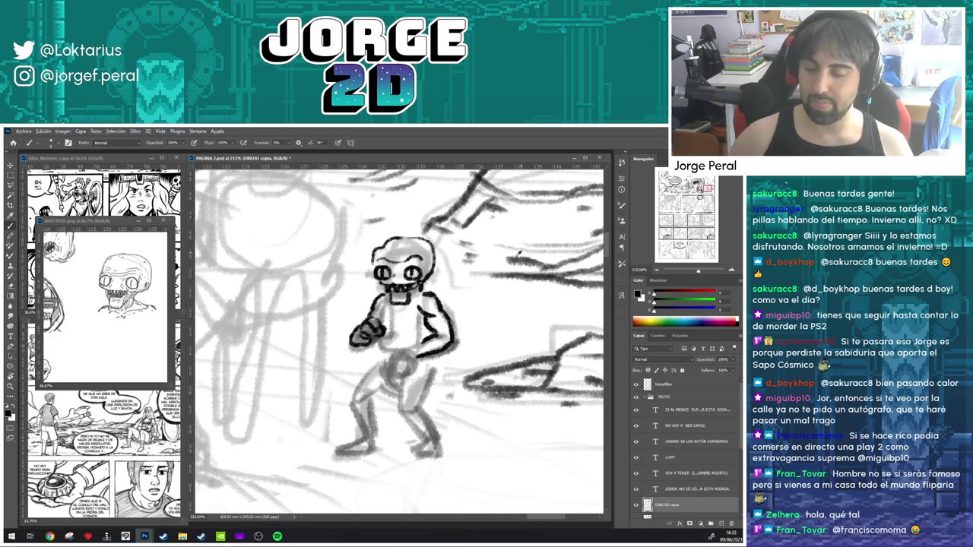
- Draw the chest and abdomen muscles and the hands of the skull-headed figure
{"action": "scroll", "coordinate": [469, 276], "scroll_direction": "down", "scroll_amount": 4}
{"action": "scroll", "coordinate": [468, 276], "scroll_direction": "up", "scroll_amount": 3}
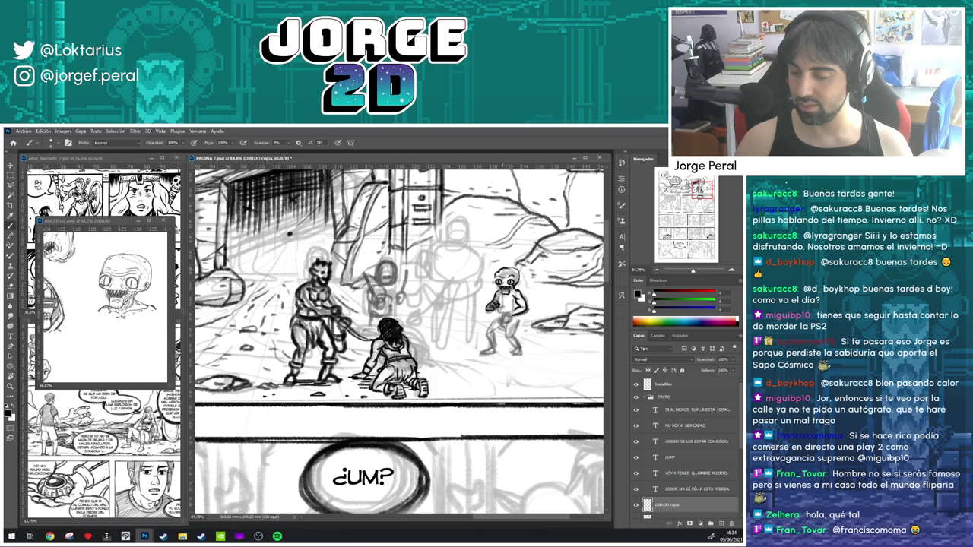
{"action": "left_click_drag", "start_coordinate": [506, 269], "coordinate": [517, 268]}
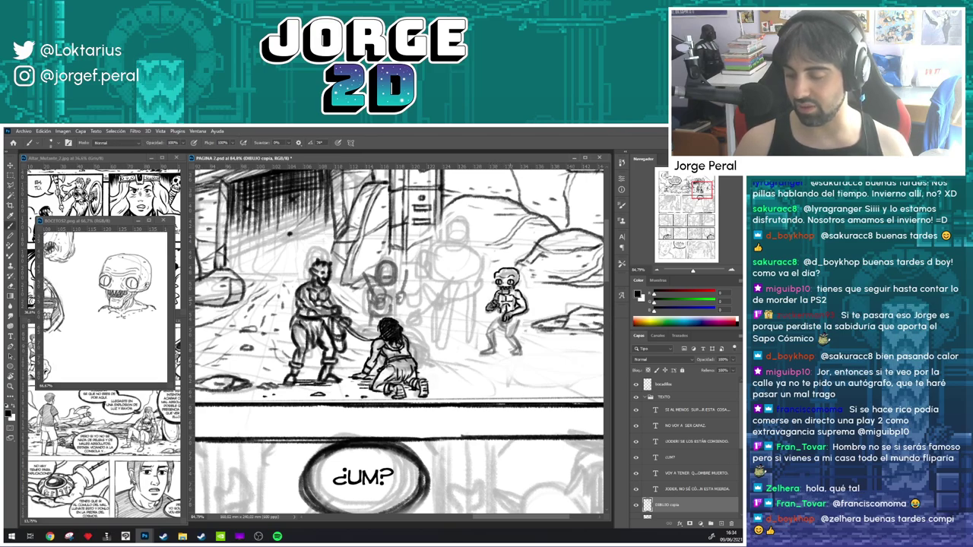
{"action": "left_click_drag", "start_coordinate": [494, 308], "coordinate": [498, 301]}
- Erase and refine the torso lines on the skull-headed figure's chest and abdomen
{"action": "key", "text": "b"}
{"action": "scroll", "coordinate": [490, 264], "scroll_direction": "up", "scroll_amount": 3}
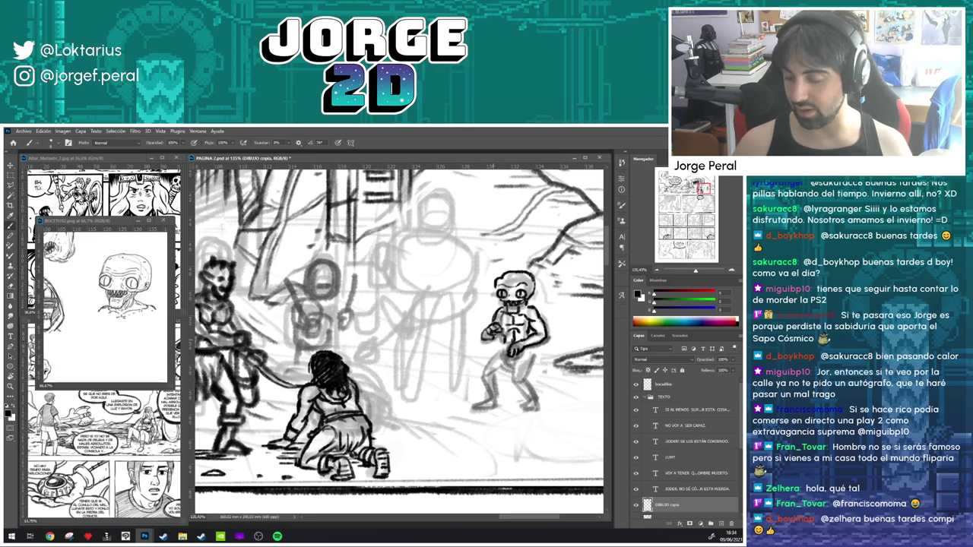
{"action": "key", "text": "e"}
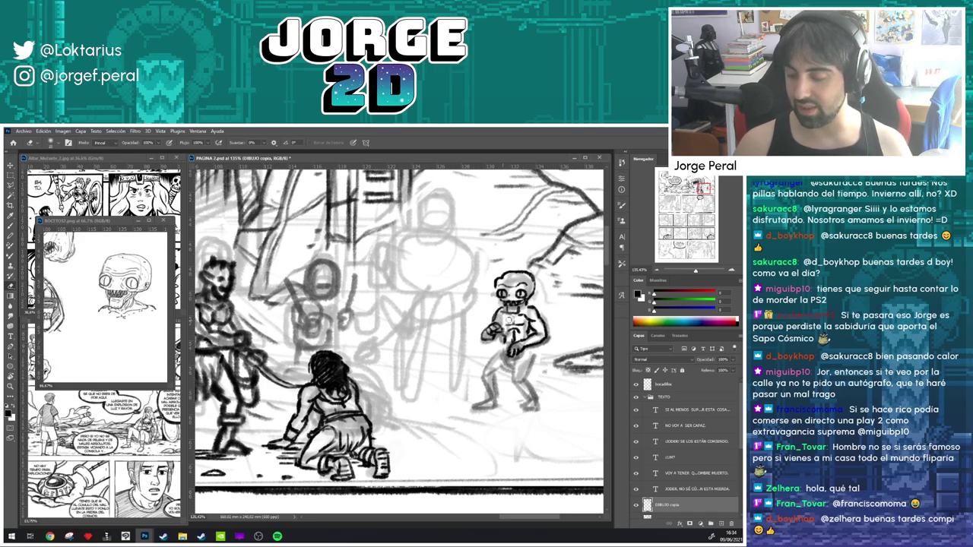
{"action": "key", "text": "b"}
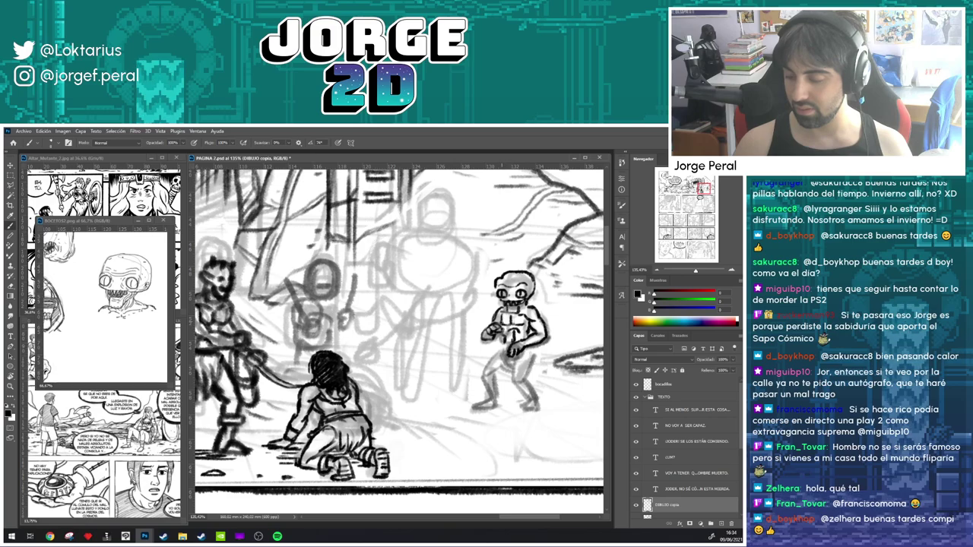
- Draw the ragged loincloth and the thighs of the skull-headed figure over its rough sketch
{"action": "key", "text": "e"}
{"action": "key", "text": "b"}
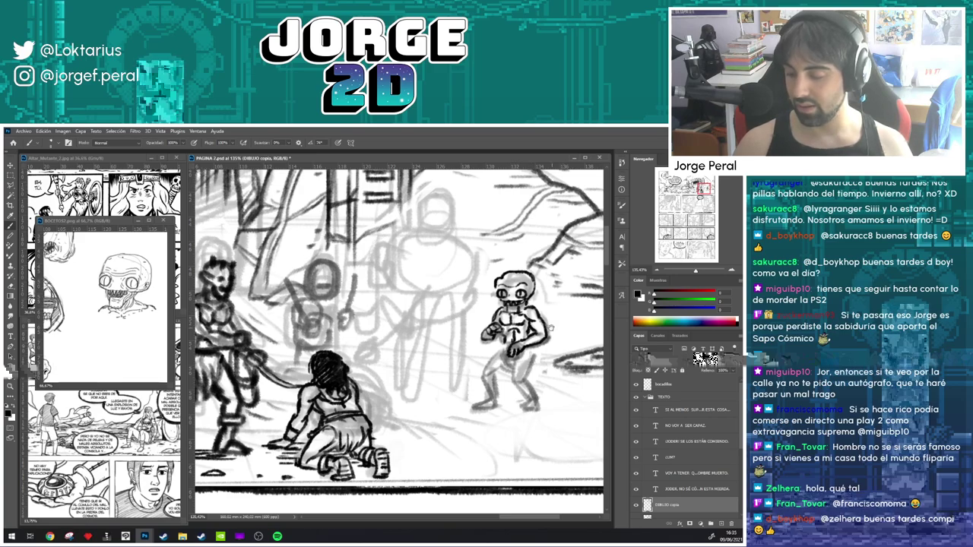
{"action": "left_click_drag", "start_coordinate": [551, 327], "coordinate": [528, 298]}
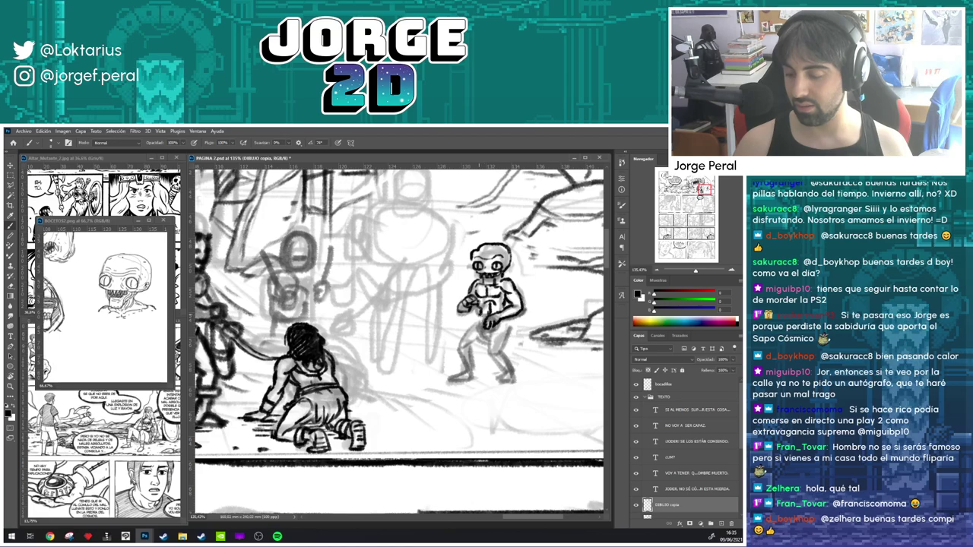
{"action": "left_click_drag", "start_coordinate": [470, 316], "coordinate": [489, 348]}
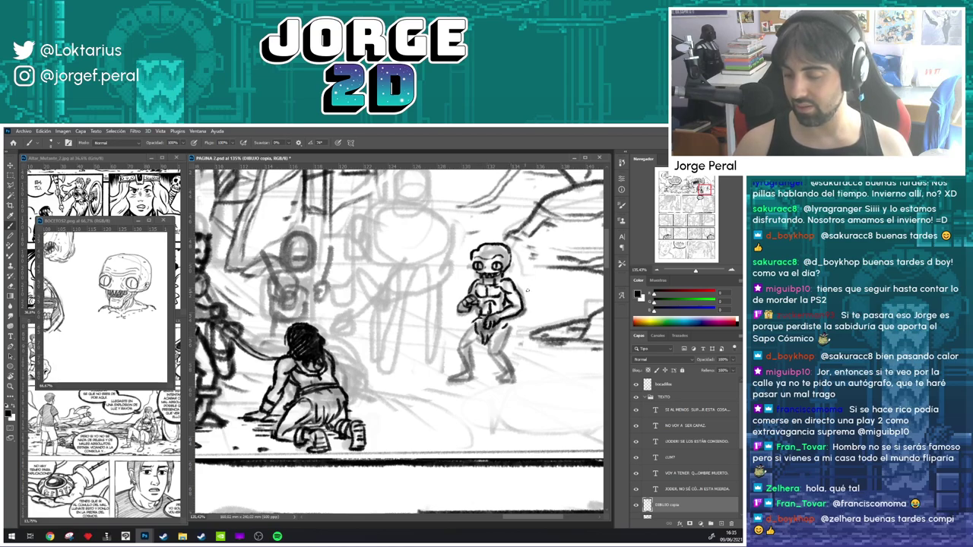
{"action": "left_click_drag", "start_coordinate": [487, 284], "coordinate": [500, 283]}
{"action": "left_click_drag", "start_coordinate": [504, 321], "coordinate": [507, 339]}
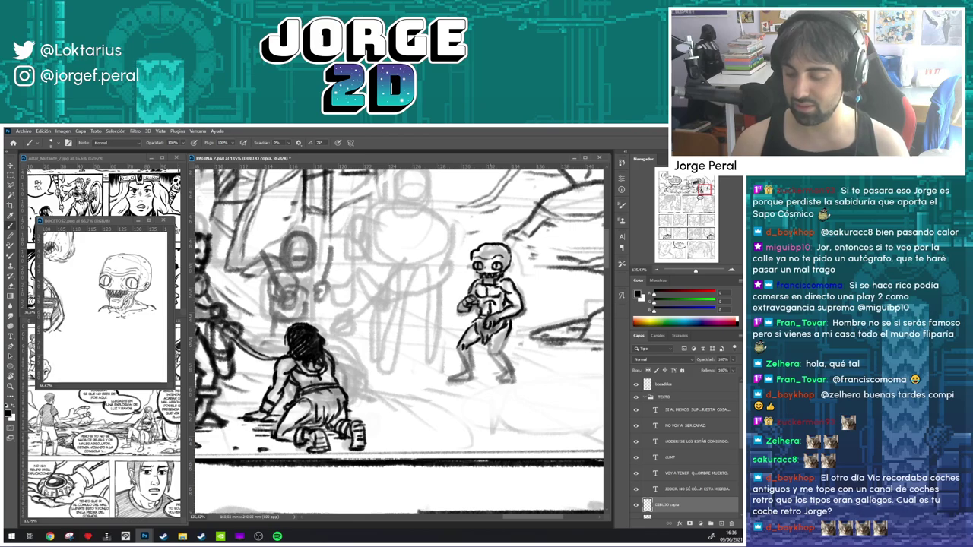
- Redraw the skull-headed figure's lower legs and feet with dark outlines and bands around the ankles
{"action": "mouse_move", "coordinate": [487, 339]}
{"action": "left_mouse_down"}
{"action": "mouse_move", "coordinate": [492, 357]}
{"action": "mouse_move", "coordinate": [506, 334]}
{"action": "mouse_move", "coordinate": [504, 374]}
{"action": "left_mouse_up"}
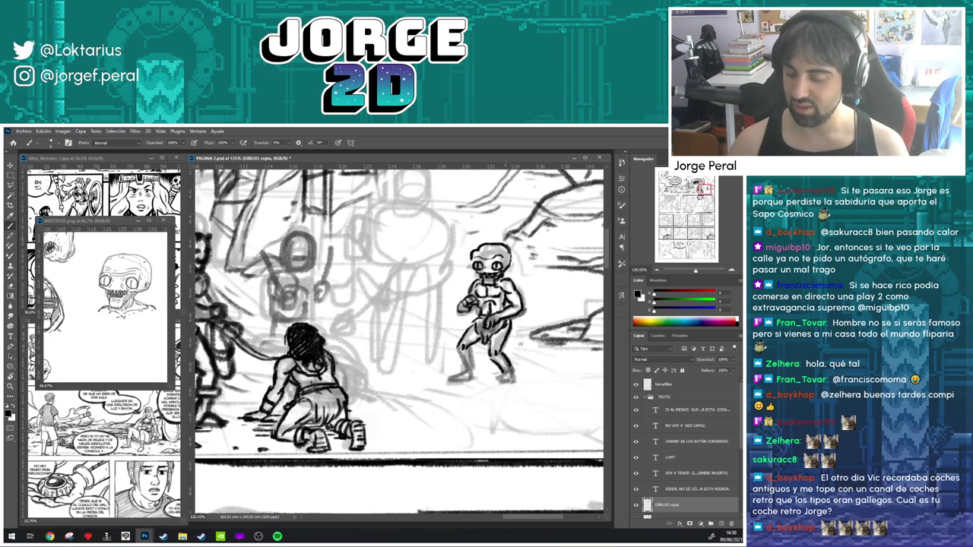
{"action": "key", "text": "ctrl+z"}
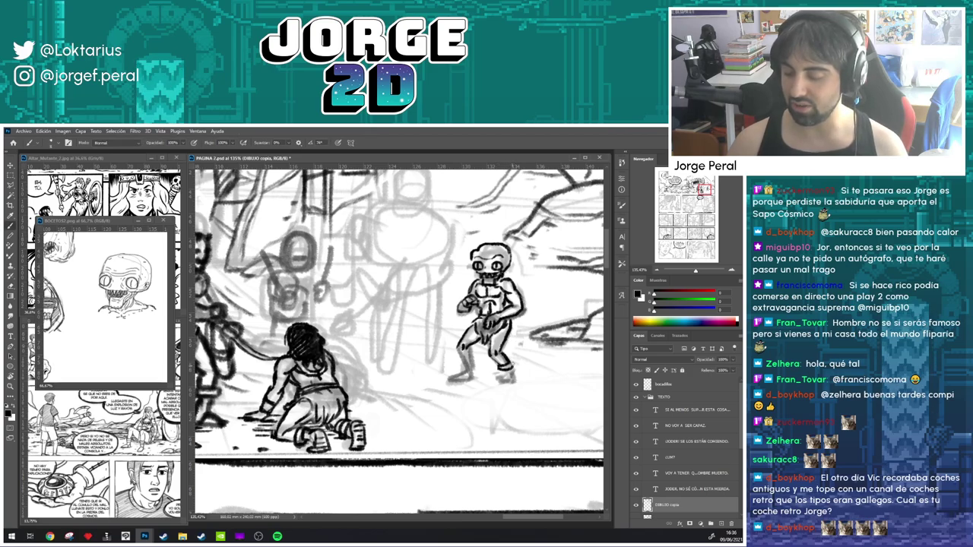
{"action": "mouse_move", "coordinate": [505, 373]}
{"action": "left_mouse_down"}
{"action": "mouse_move", "coordinate": [494, 384]}
{"action": "mouse_move", "coordinate": [475, 363]}
{"action": "mouse_move", "coordinate": [459, 366]}
{"action": "left_mouse_up"}
{"action": "mouse_move", "coordinate": [459, 367]}
{"action": "left_mouse_down"}
{"action": "mouse_move", "coordinate": [474, 368]}
{"action": "mouse_move", "coordinate": [473, 376]}
{"action": "mouse_move", "coordinate": [449, 379]}
{"action": "mouse_move", "coordinate": [472, 378]}
{"action": "mouse_move", "coordinate": [468, 349]}
{"action": "mouse_move", "coordinate": [471, 358]}
{"action": "left_mouse_up"}
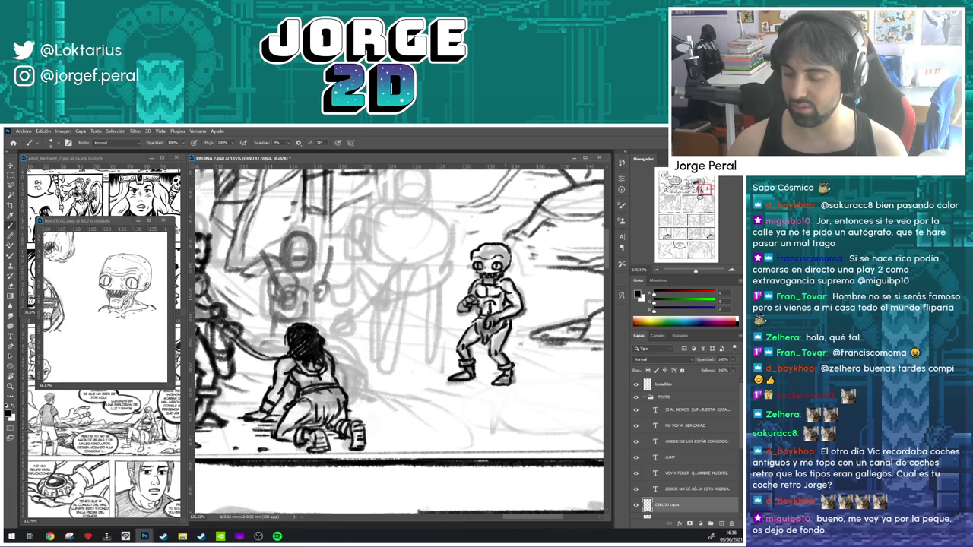
- Clean up and refine the lines around the skull-headed figure's arms, chest and head
{"action": "key", "text": "e"}
{"action": "key", "text": "b"}
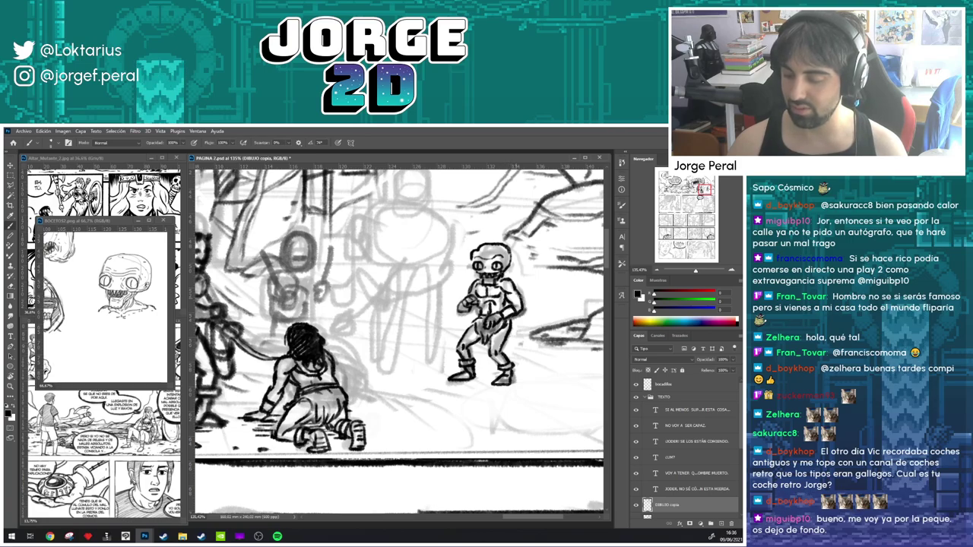
{"action": "mouse_move", "coordinate": [504, 289]}
{"action": "left_mouse_down"}
{"action": "mouse_move", "coordinate": [520, 295]}
{"action": "mouse_move", "coordinate": [470, 313]}
{"action": "left_mouse_up"}
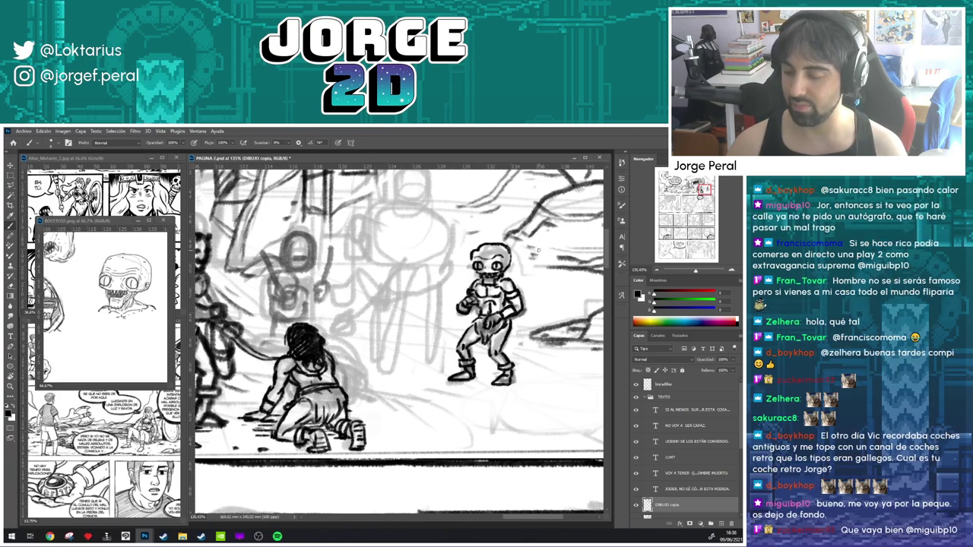
{"action": "left_click_drag", "start_coordinate": [510, 254], "coordinate": [509, 267]}
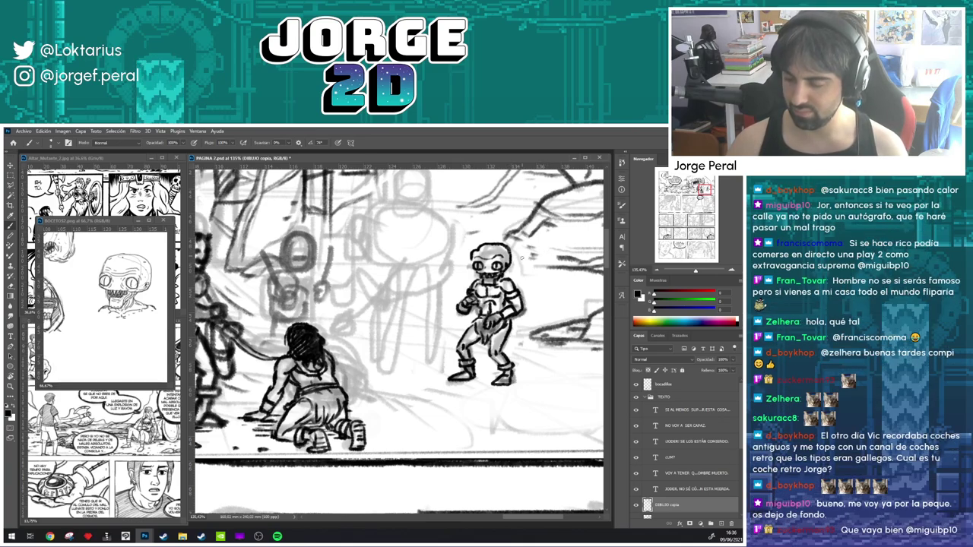
- Hide the rough sketch layer Capa 8 to review the panel's line art on its own
{"action": "scroll", "coordinate": [484, 308], "scroll_direction": "down", "scroll_amount": 8}
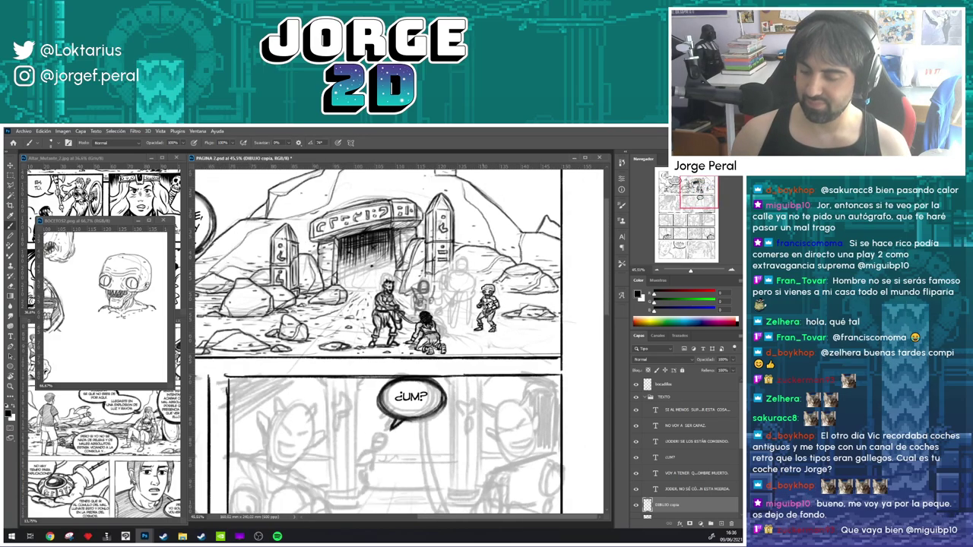
{"action": "scroll", "coordinate": [487, 304], "scroll_direction": "up", "scroll_amount": 4}
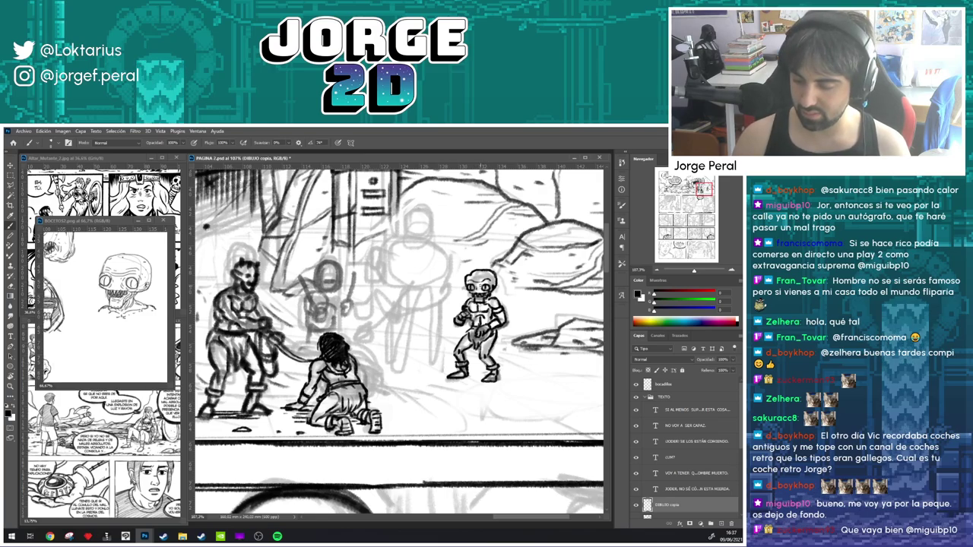
{"action": "left_click_drag", "start_coordinate": [532, 309], "coordinate": [562, 333]}
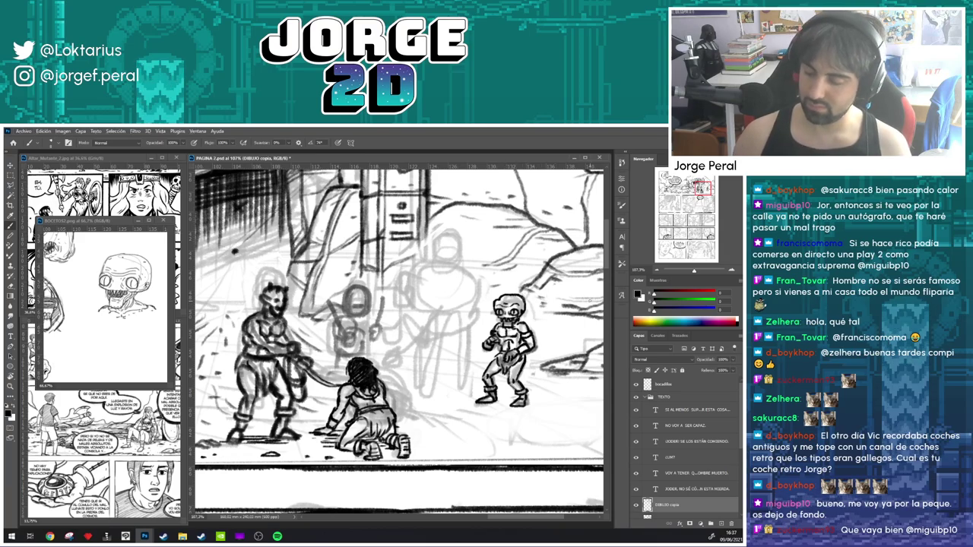
{"action": "scroll", "coordinate": [523, 308], "scroll_direction": "down", "scroll_amount": 8}
{"action": "left_click_drag", "start_coordinate": [513, 328], "coordinate": [502, 354]}
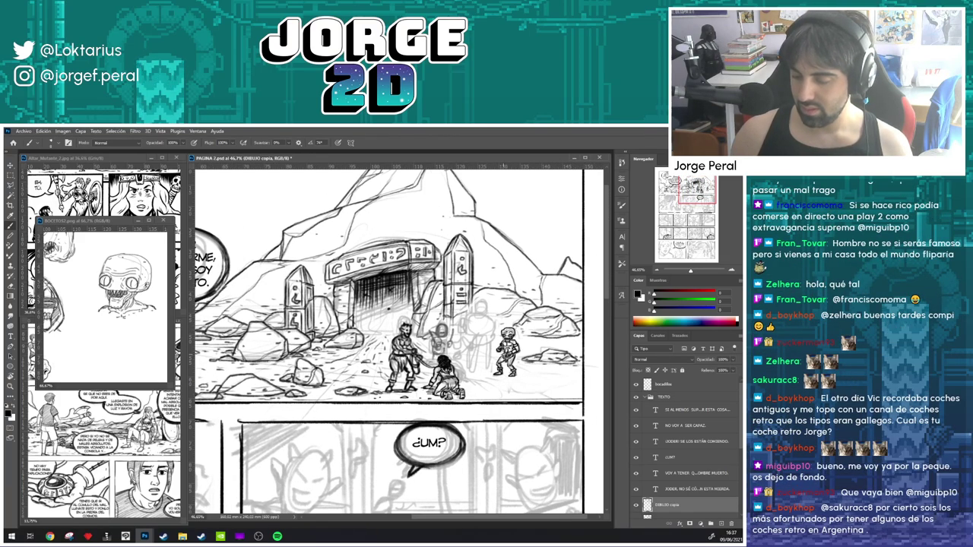
{"action": "scroll", "coordinate": [490, 369], "scroll_direction": "up", "scroll_amount": 3}
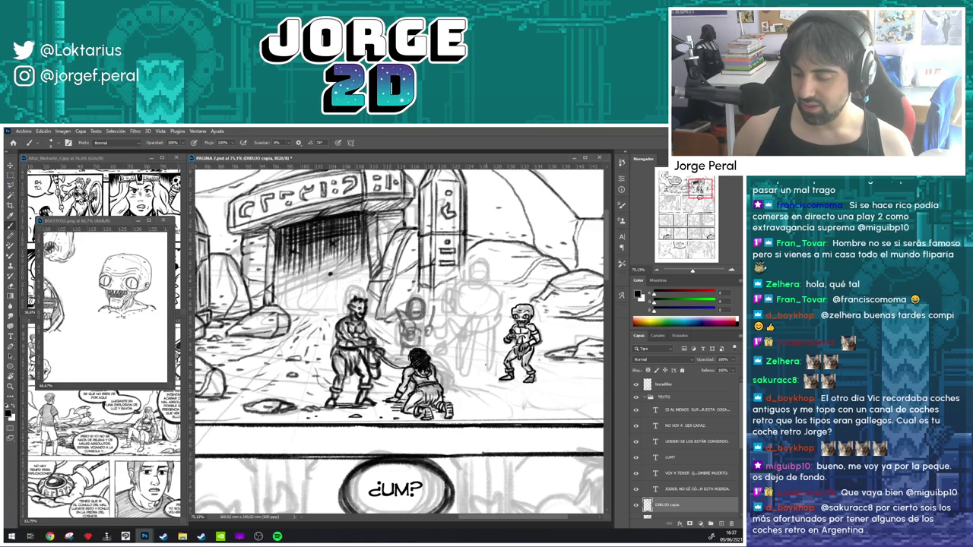
{"action": "scroll", "coordinate": [684, 472], "scroll_direction": "down", "scroll_amount": 3}
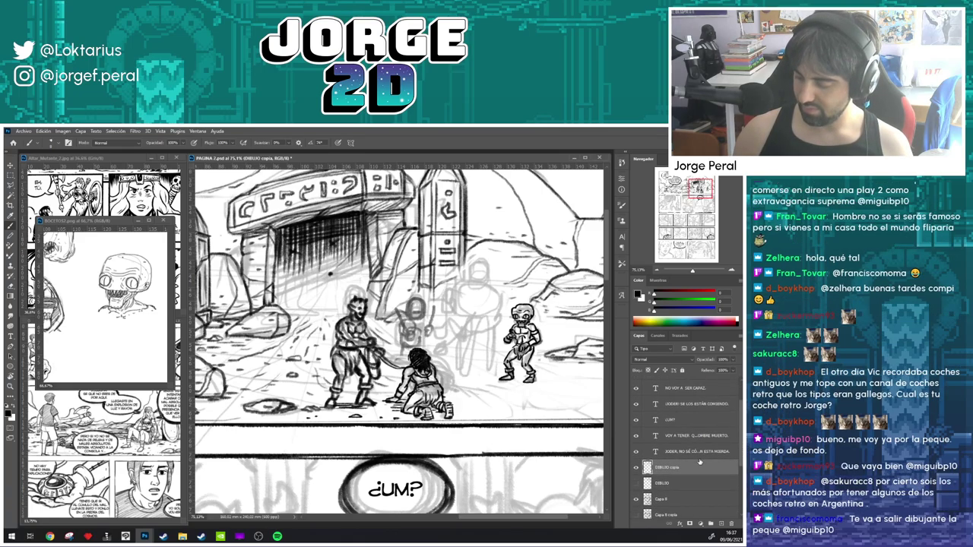
{"action": "left_click", "coordinate": [638, 500]}
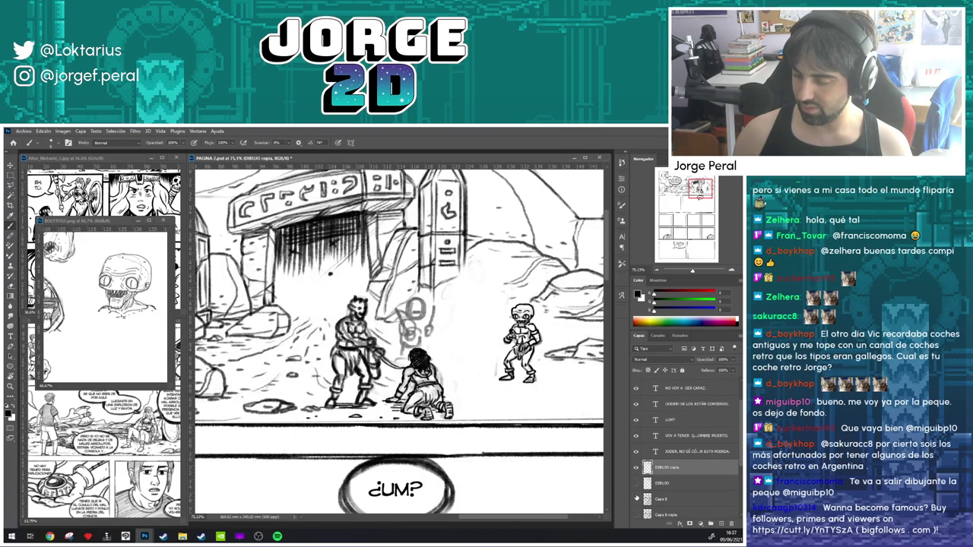
{"action": "scroll", "coordinate": [478, 280], "scroll_direction": "down", "scroll_amount": 3}
{"action": "scroll", "coordinate": [387, 324], "scroll_direction": "down", "scroll_amount": 1}
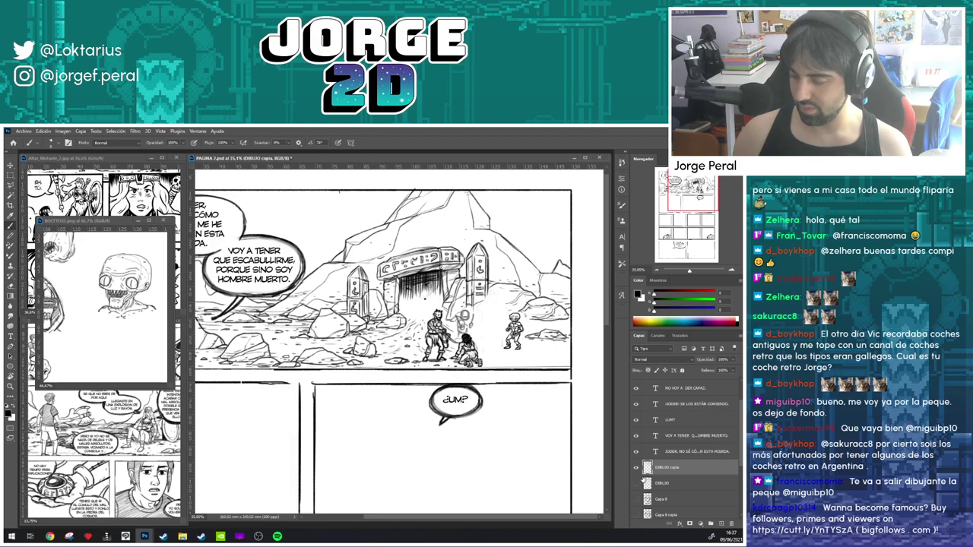
{"action": "left_click_drag", "start_coordinate": [488, 353], "coordinate": [488, 366]}
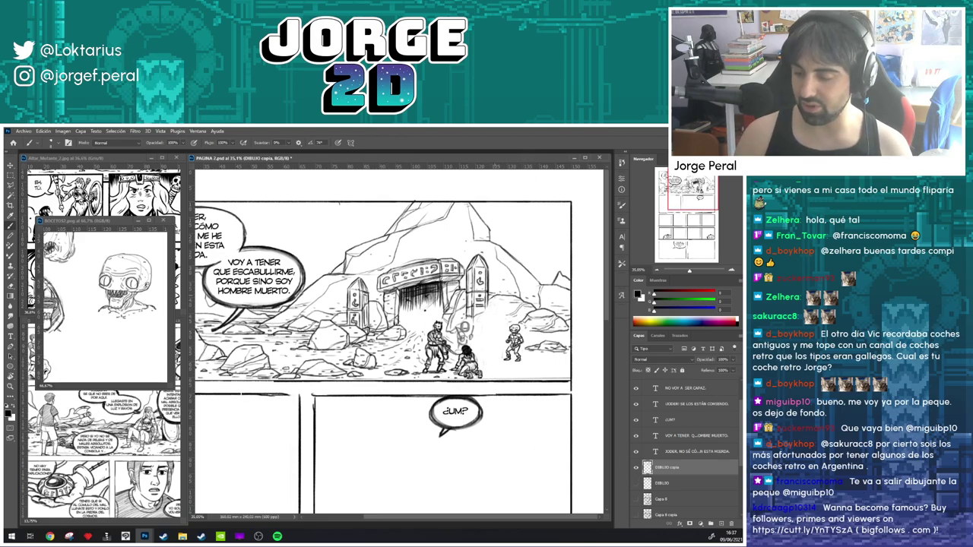
{"action": "left_click_drag", "start_coordinate": [482, 330], "coordinate": [495, 352]}
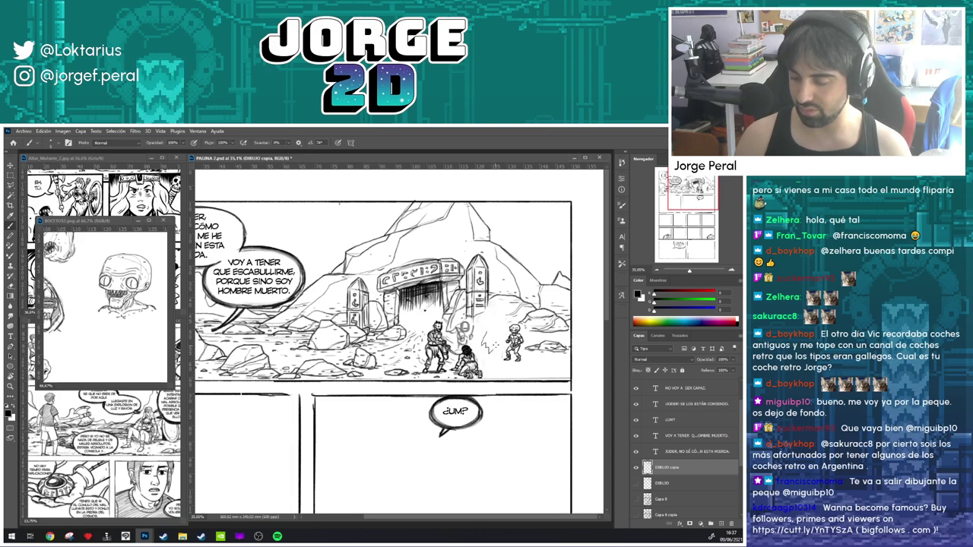
{"action": "key", "text": "ctrl+z"}
{"action": "key", "text": "ctrl+z"}
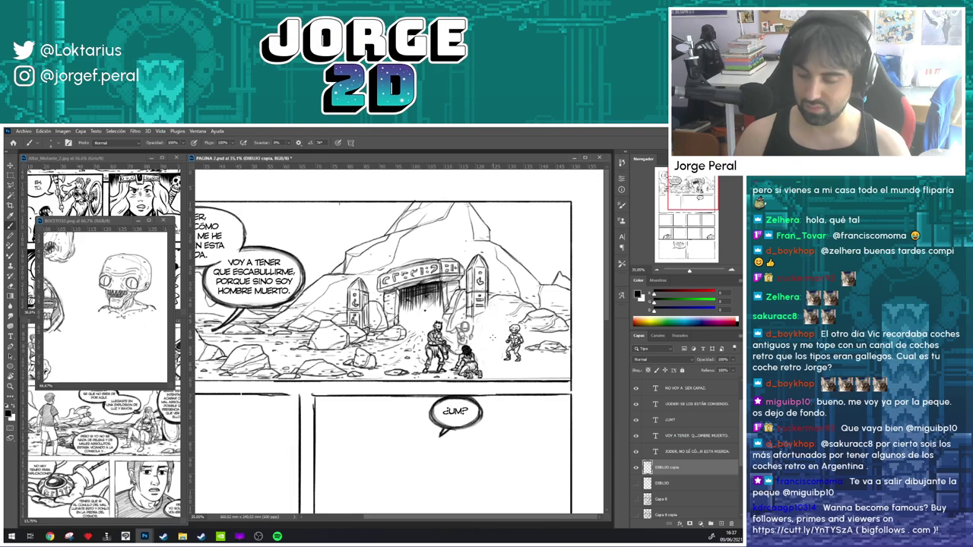
{"action": "left_click_drag", "start_coordinate": [491, 339], "coordinate": [489, 355]}
{"action": "key", "text": "ctrl+z"}
{"action": "left_click_drag", "start_coordinate": [495, 343], "coordinate": [492, 362]}
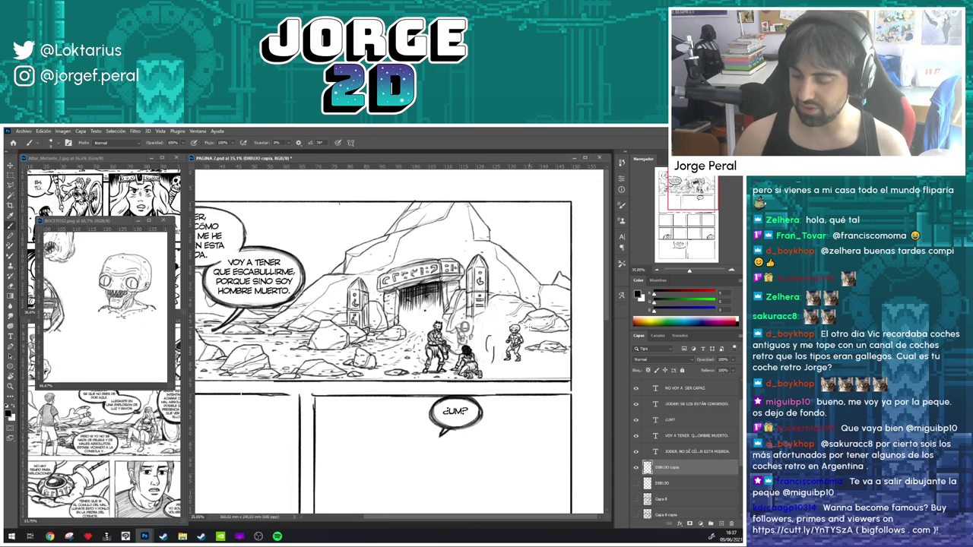
{"action": "key", "text": "ctrl+z"}
{"action": "key", "text": "ctrl+z"}
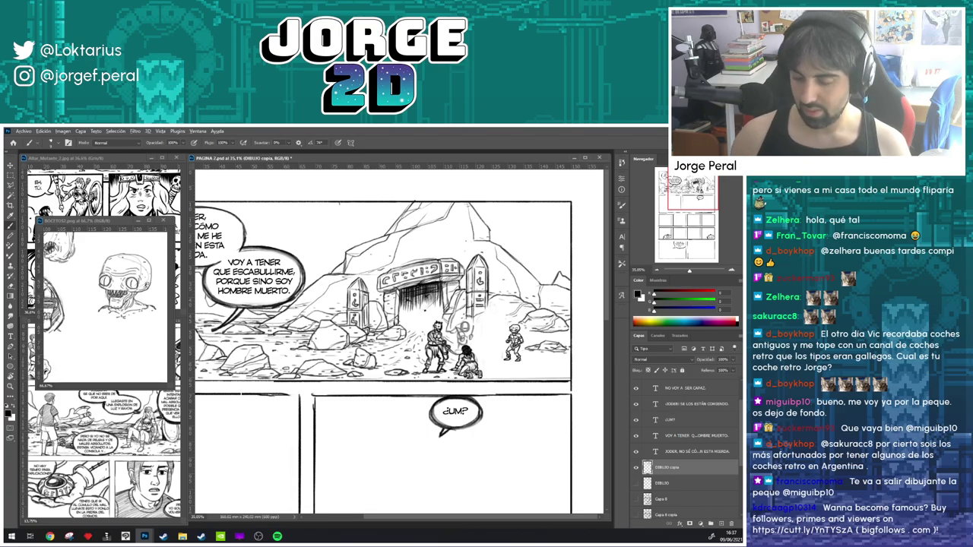
{"action": "left_click_drag", "start_coordinate": [489, 331], "coordinate": [552, 339]}
- Save the comic page with the redrawn skull-headed figure and dismiss the save notice
{"action": "scroll", "coordinate": [494, 320], "scroll_direction": "up", "scroll_amount": 1}
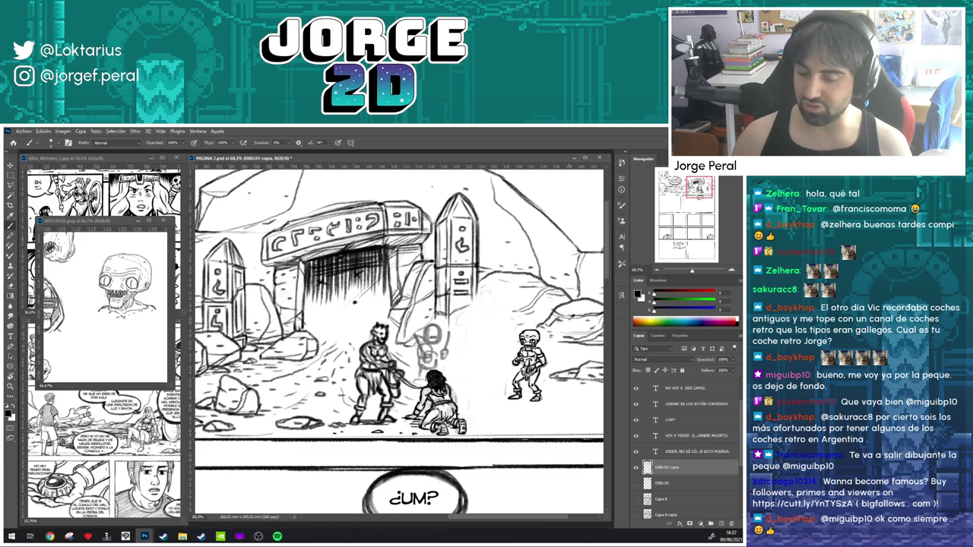
{"action": "left_click_drag", "start_coordinate": [505, 266], "coordinate": [435, 267]}
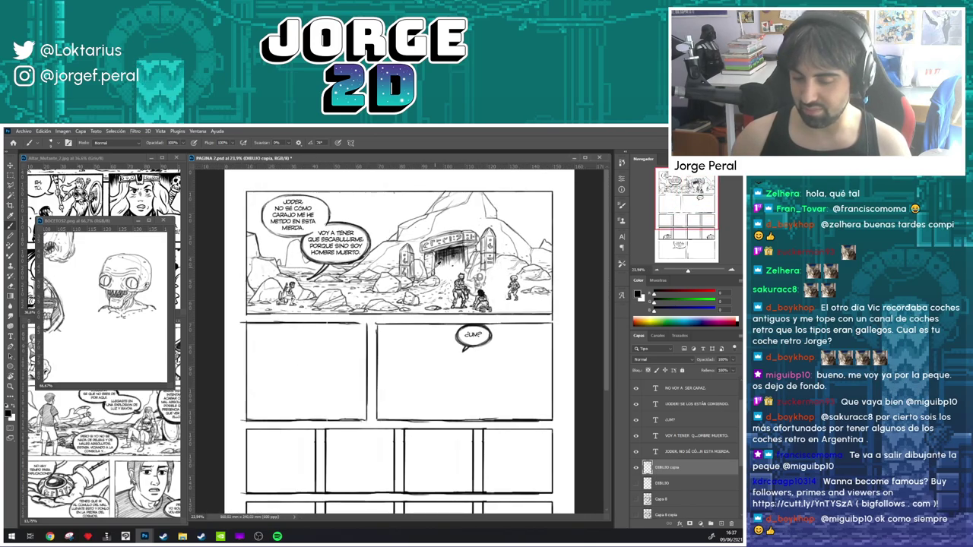
{"action": "scroll", "coordinate": [525, 282], "scroll_direction": "up", "scroll_amount": 2}
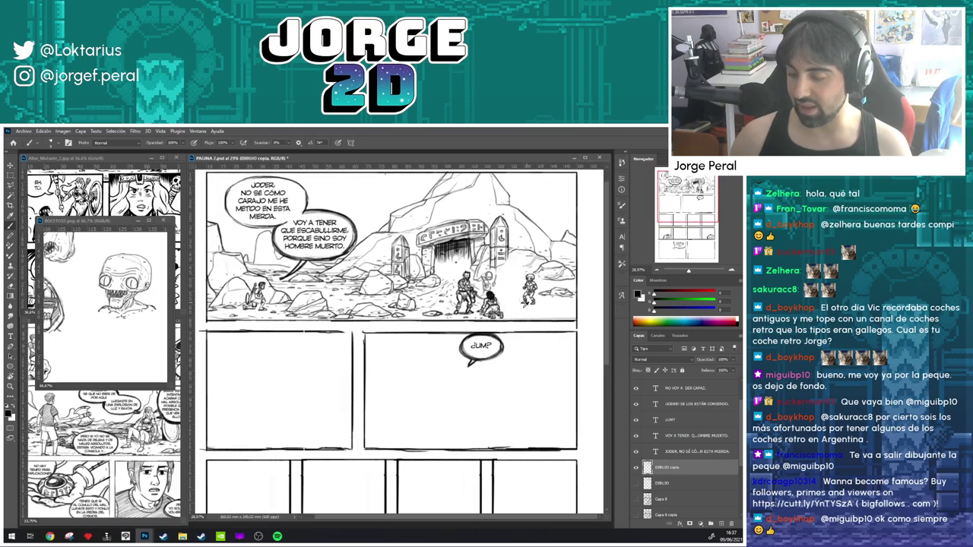
{"action": "scroll", "coordinate": [538, 302], "scroll_direction": "up", "scroll_amount": 3}
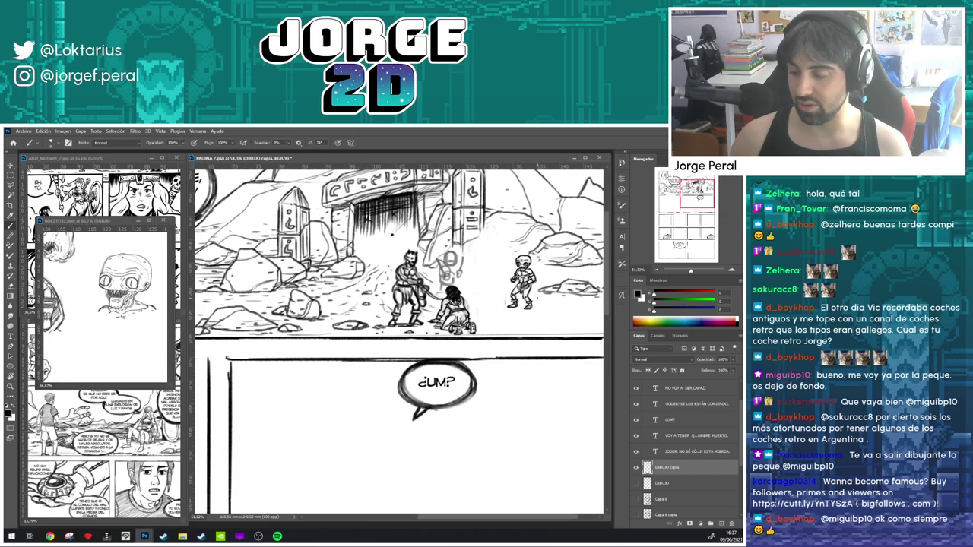
{"action": "key", "text": "ctrl+s"}
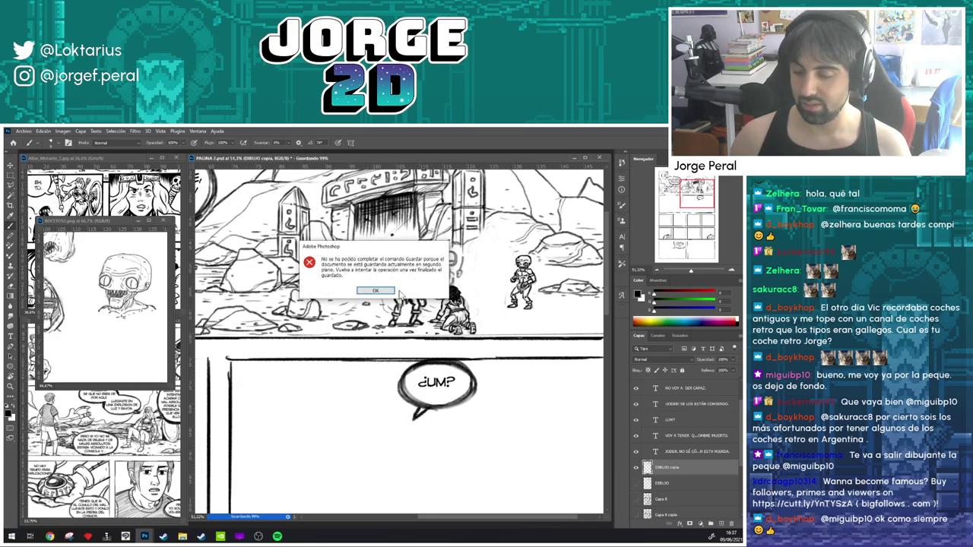
{"action": "left_click", "coordinate": [400, 295]}
- Compare the layers DIBUJO copia, DIBUJO and Capa 8 around the temple figures by toggling their visibility, leaving only DIBUJO copia shown
{"action": "scroll", "coordinate": [471, 289], "scroll_direction": "up", "scroll_amount": 1}
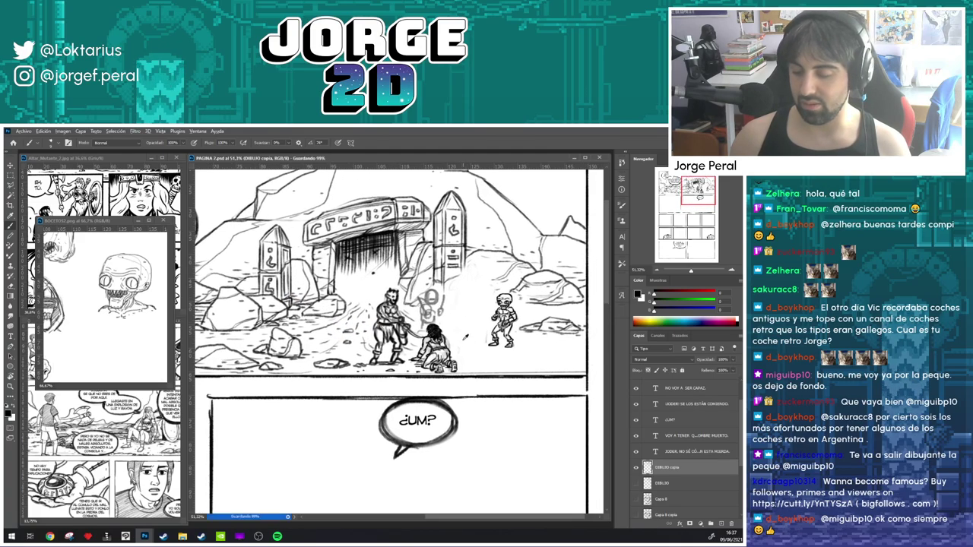
{"action": "scroll", "coordinate": [465, 337], "scroll_direction": "up", "scroll_amount": 1}
{"action": "left_click_drag", "start_coordinate": [408, 360], "coordinate": [405, 370]}
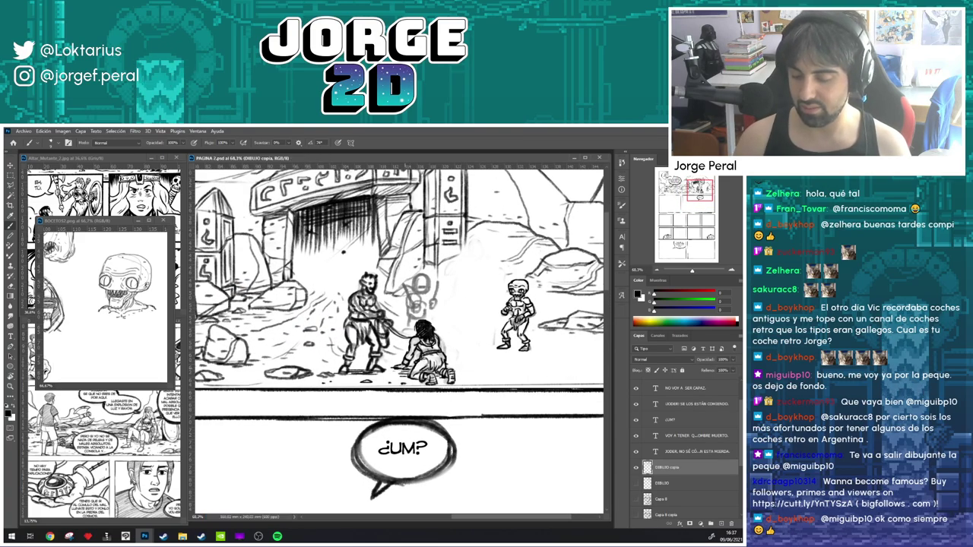
{"action": "left_click_drag", "start_coordinate": [465, 330], "coordinate": [432, 342]}
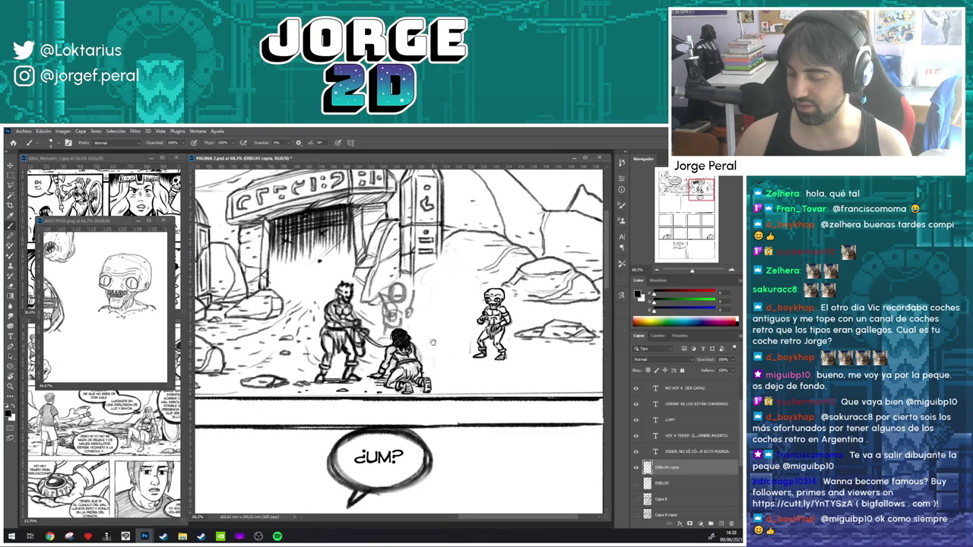
{"action": "left_click", "coordinate": [637, 468]}
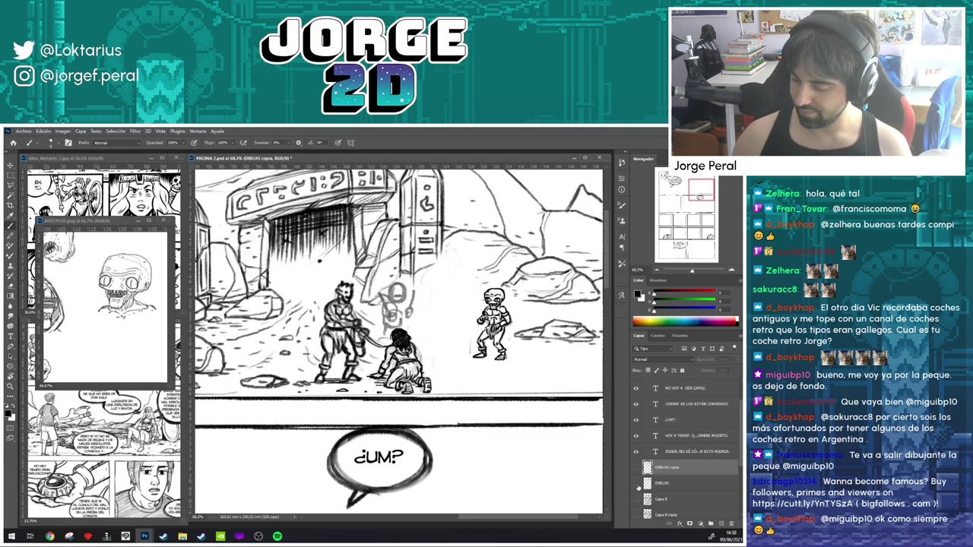
{"action": "left_click", "coordinate": [637, 483]}
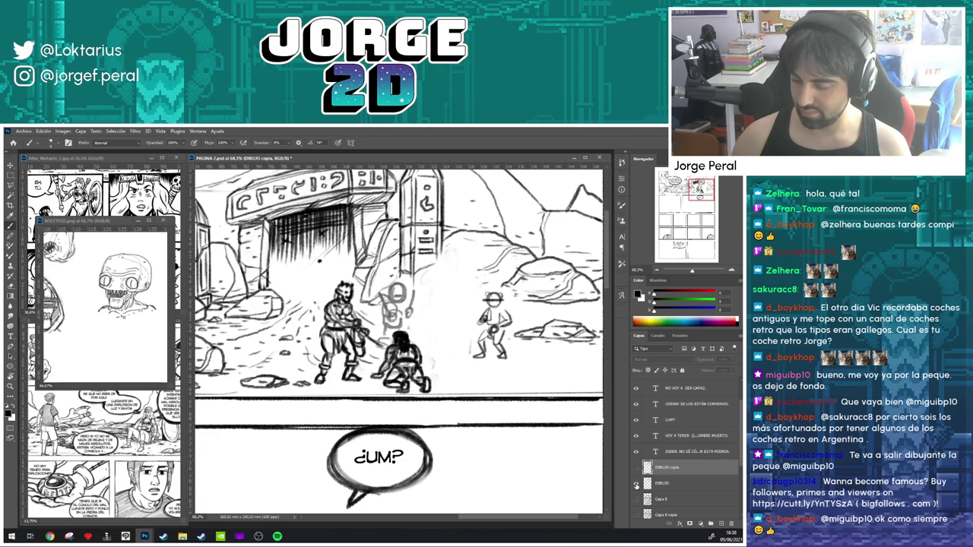
{"action": "left_click", "coordinate": [637, 483]}
{"action": "left_click", "coordinate": [637, 483]}
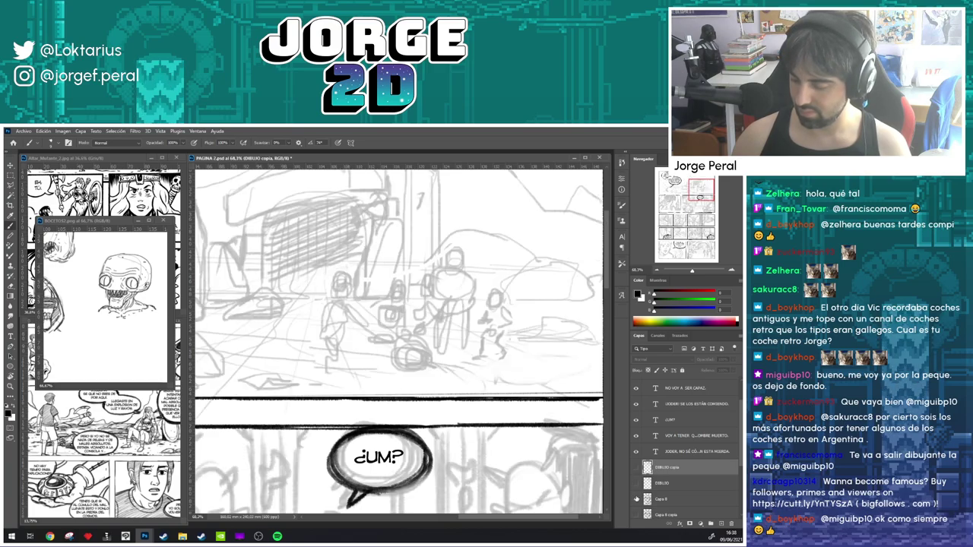
{"action": "left_click", "coordinate": [637, 484]}
{"action": "left_click", "coordinate": [637, 483]}
{"action": "left_click", "coordinate": [637, 484]}
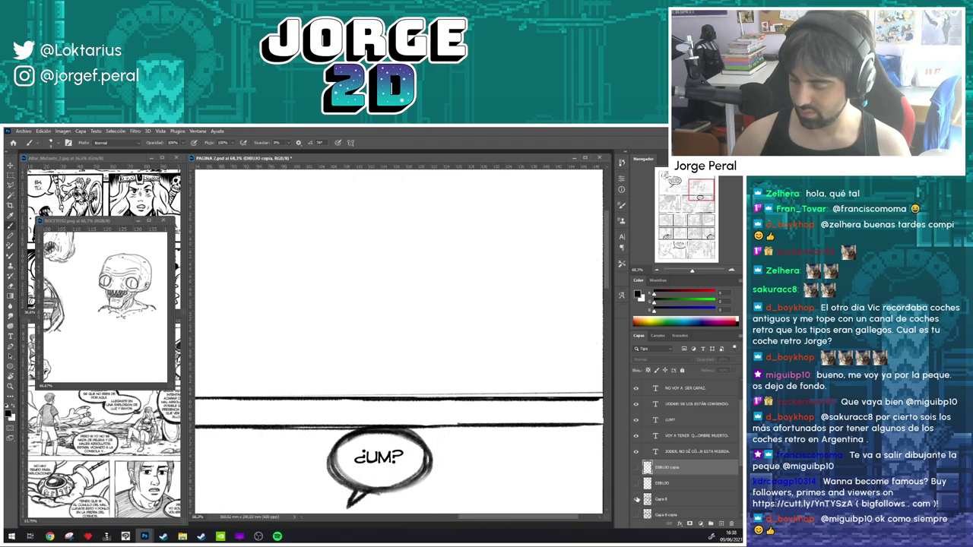
{"action": "left_click", "coordinate": [637, 499]}
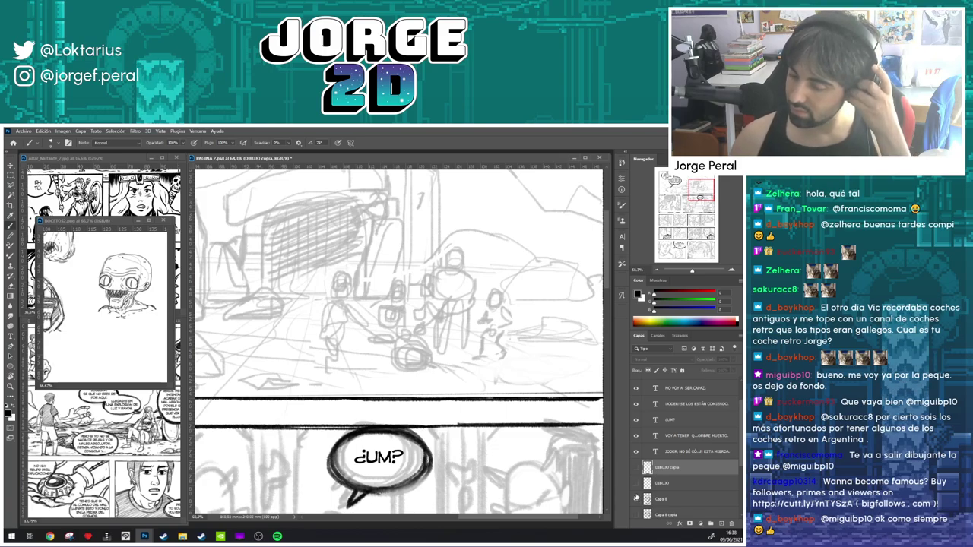
{"action": "left_click", "coordinate": [637, 499]}
{"action": "left_click", "coordinate": [637, 483]}
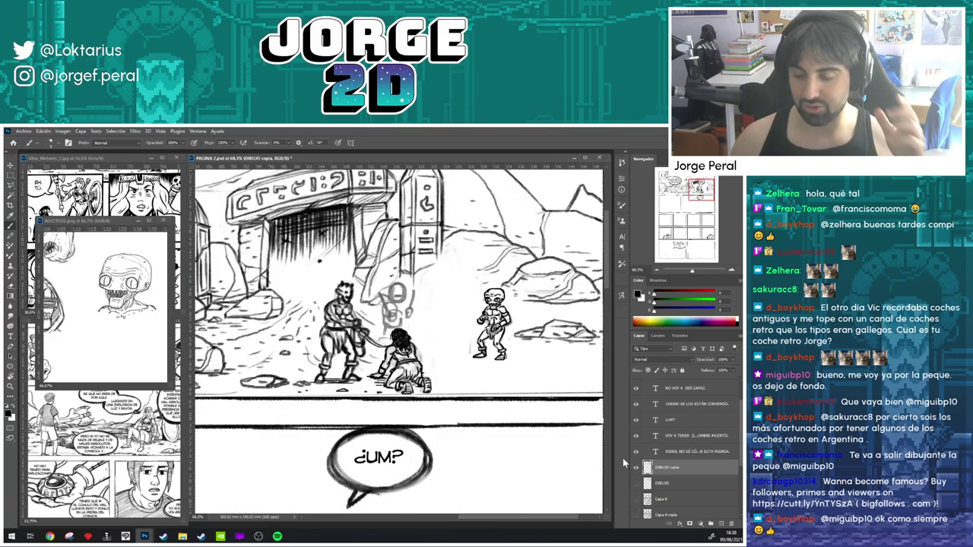
- Show the rough sketch layer Capa 8 and draw the tall figure's head, torso, arm and legs over it, beside the skull-headed figure
{"action": "left_click", "coordinate": [636, 499]}
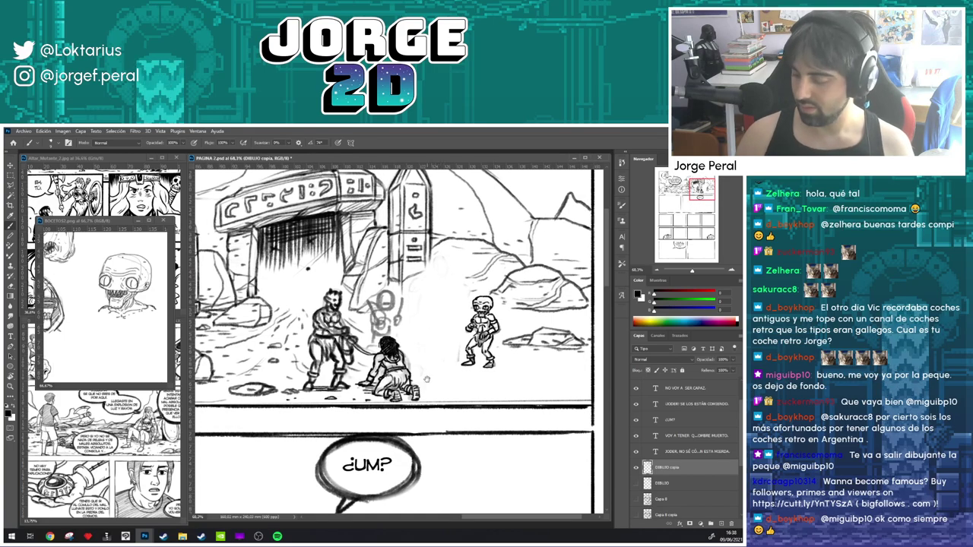
{"action": "left_click", "coordinate": [637, 499]}
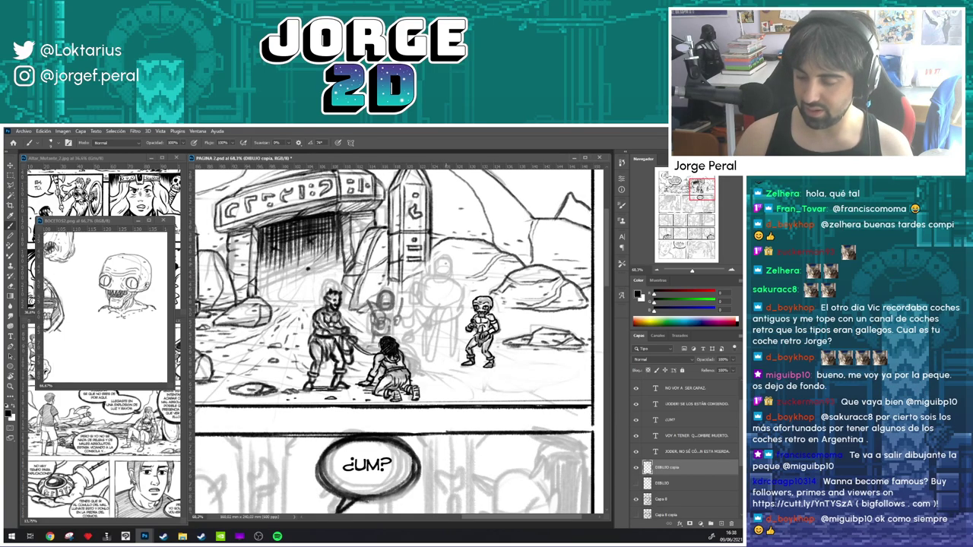
{"action": "left_click_drag", "start_coordinate": [437, 266], "coordinate": [441, 278]}
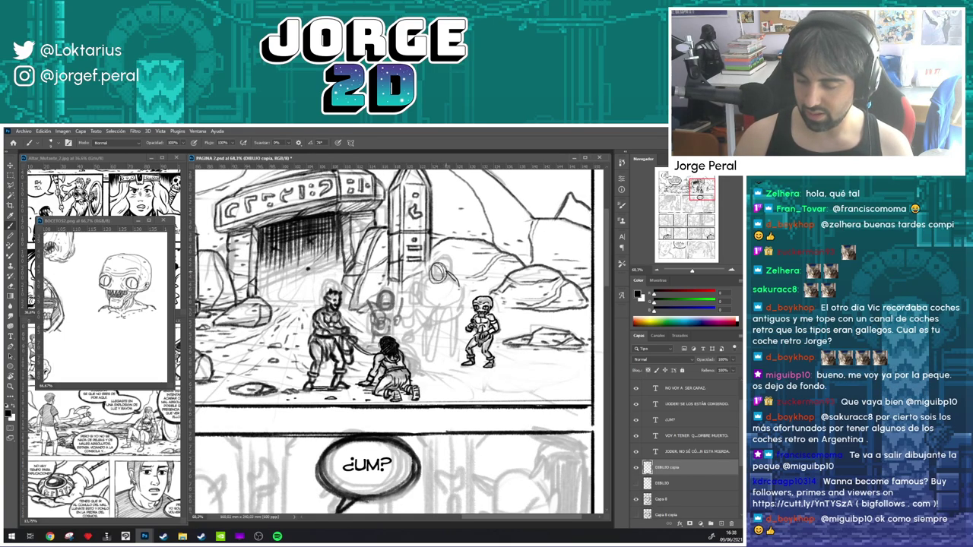
{"action": "mouse_move", "coordinate": [424, 289]}
{"action": "left_mouse_down"}
{"action": "mouse_move", "coordinate": [450, 297]}
{"action": "mouse_move", "coordinate": [422, 298]}
{"action": "mouse_move", "coordinate": [416, 310]}
{"action": "mouse_move", "coordinate": [461, 306]}
{"action": "mouse_move", "coordinate": [457, 322]}
{"action": "left_mouse_up"}
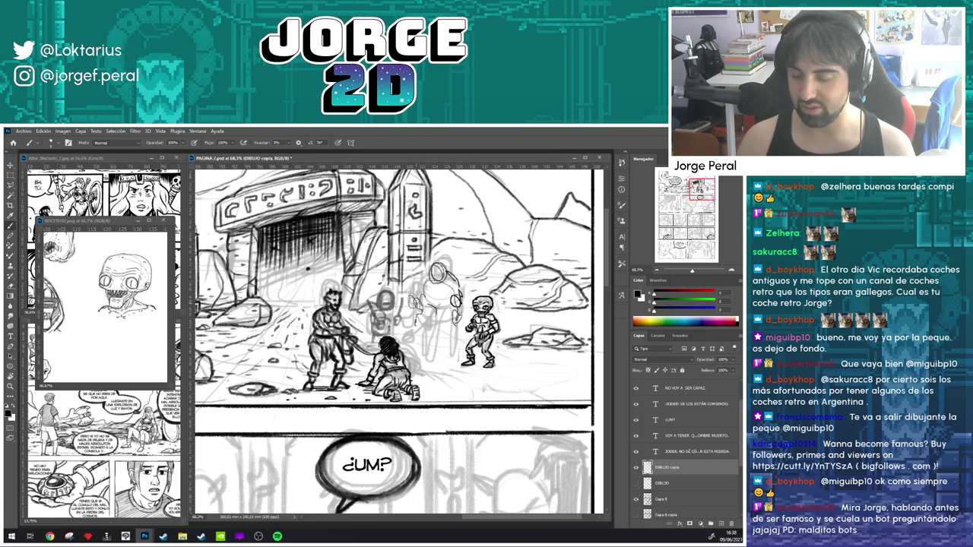
{"action": "mouse_move", "coordinate": [403, 270]}
{"action": "left_mouse_down"}
{"action": "mouse_move", "coordinate": [410, 293]}
{"action": "mouse_move", "coordinate": [449, 319]}
{"action": "mouse_move", "coordinate": [459, 317]}
{"action": "mouse_move", "coordinate": [464, 287]}
{"action": "mouse_move", "coordinate": [465, 308]}
{"action": "mouse_move", "coordinate": [425, 328]}
{"action": "mouse_move", "coordinate": [427, 370]}
{"action": "left_mouse_up"}
{"action": "left_click_drag", "start_coordinate": [444, 327], "coordinate": [453, 352]}
{"action": "mouse_move", "coordinate": [451, 342]}
{"action": "left_mouse_down"}
{"action": "mouse_move", "coordinate": [452, 379]}
{"action": "mouse_move", "coordinate": [428, 376]}
{"action": "left_mouse_up"}
{"action": "left_click_drag", "start_coordinate": [430, 369], "coordinate": [427, 376]}
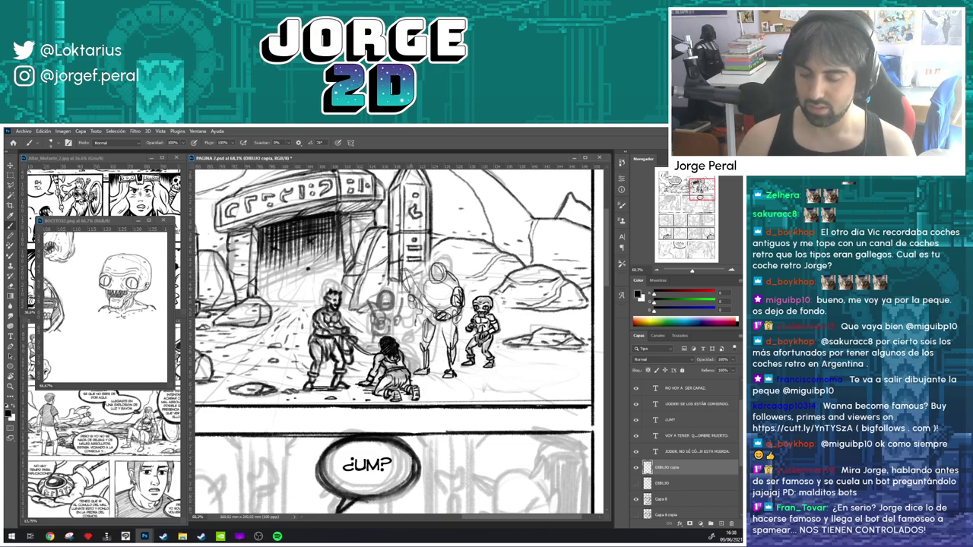
- Lasso the skull-headed figure and shift it slightly down and to the right of the tall figure, leaving it deselected
{"action": "scroll", "coordinate": [536, 309], "scroll_direction": "down", "scroll_amount": 3}
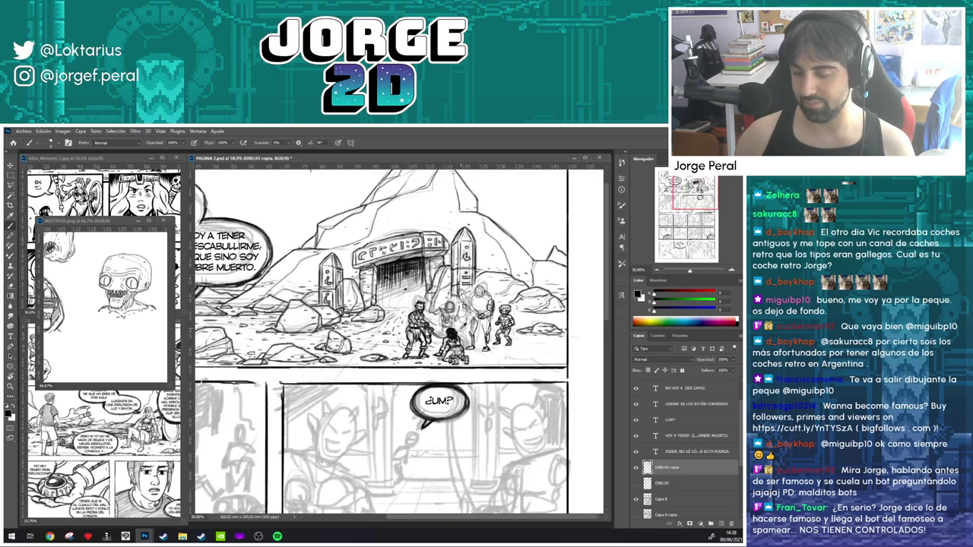
{"action": "scroll", "coordinate": [551, 305], "scroll_direction": "down", "scroll_amount": 2}
{"action": "scroll", "coordinate": [542, 339], "scroll_direction": "up", "scroll_amount": 2}
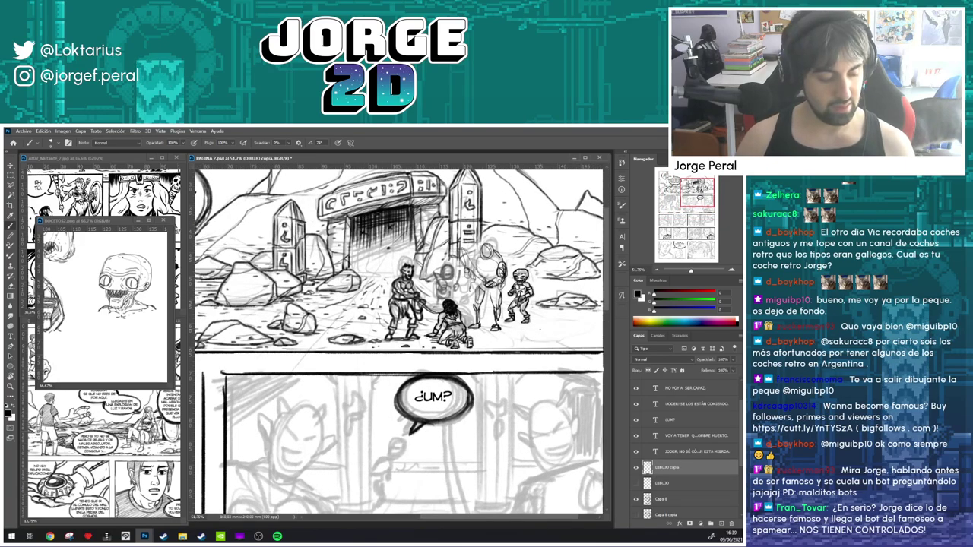
{"action": "key", "text": "l"}
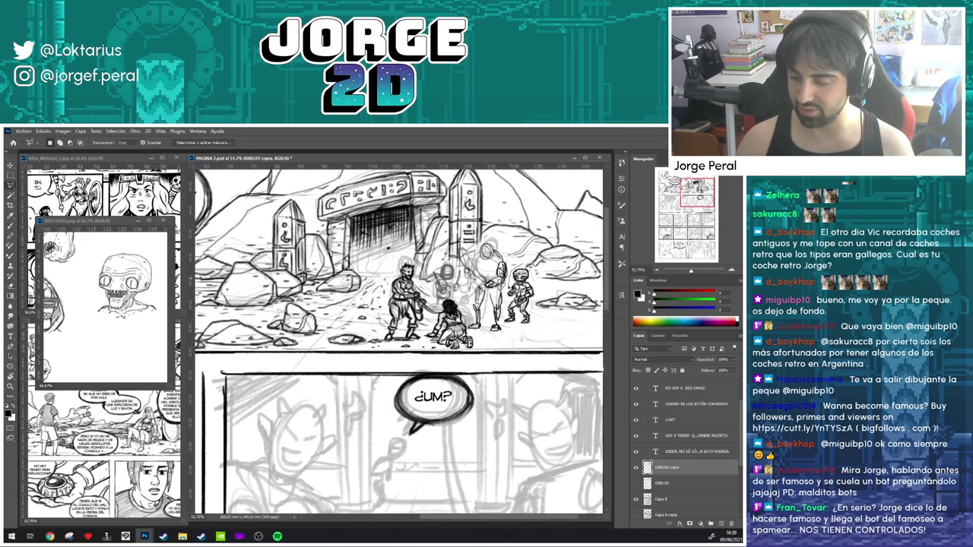
{"action": "mouse_move", "coordinate": [508, 307]}
{"action": "left_mouse_down"}
{"action": "mouse_move", "coordinate": [510, 334]}
{"action": "mouse_move", "coordinate": [535, 315]}
{"action": "mouse_move", "coordinate": [537, 275]}
{"action": "mouse_move", "coordinate": [522, 266]}
{"action": "left_mouse_up"}
{"action": "left_click", "coordinate": [526, 290], "text": "ctrl"}
{"action": "mouse_move", "coordinate": [521, 308]}
{"action": "left_mouse_down"}
{"action": "mouse_move", "coordinate": [522, 323]}
{"action": "mouse_move", "coordinate": [526, 312]}
{"action": "left_mouse_up"}
{"action": "key", "text": "ctrl+d"}
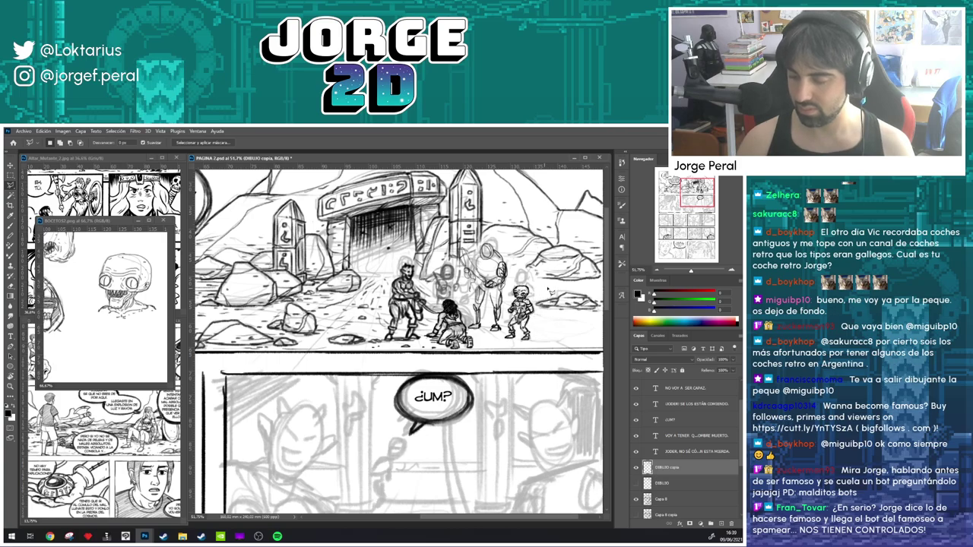
- Detail the tall figure with a horned head, muscular chest, arms and a large club held across its body, and save the page
{"action": "scroll", "coordinate": [530, 277], "scroll_direction": "down", "scroll_amount": 4}
{"action": "scroll", "coordinate": [523, 312], "scroll_direction": "down", "scroll_amount": 1}
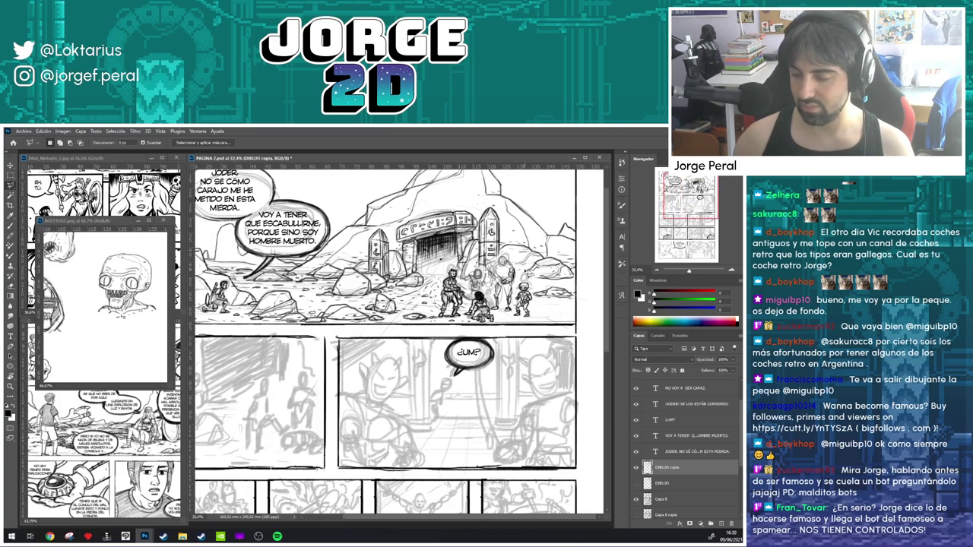
{"action": "scroll", "coordinate": [523, 283], "scroll_direction": "up", "scroll_amount": 2}
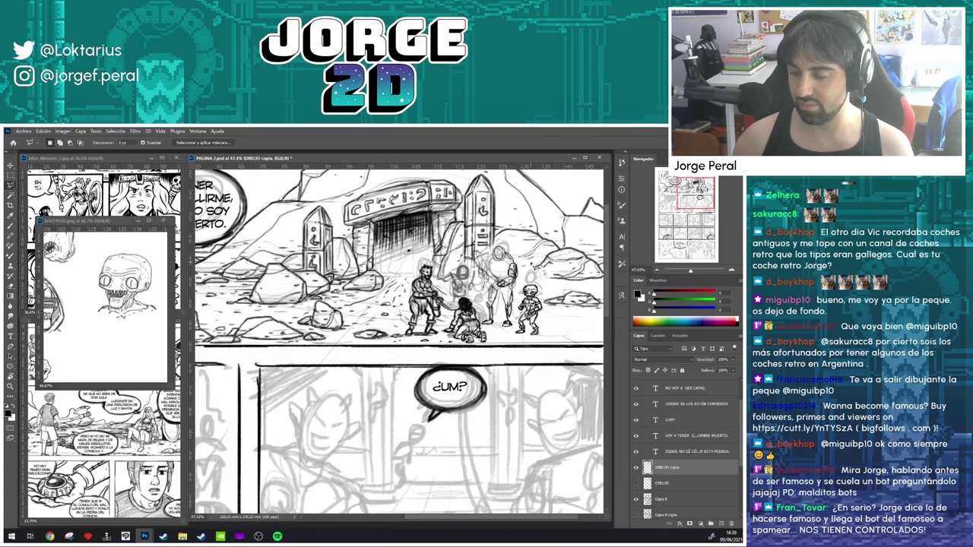
{"action": "scroll", "coordinate": [513, 298], "scroll_direction": "up", "scroll_amount": 1}
{"action": "scroll", "coordinate": [513, 298], "scroll_direction": "up", "scroll_amount": 1}
{"action": "key", "text": "b"}
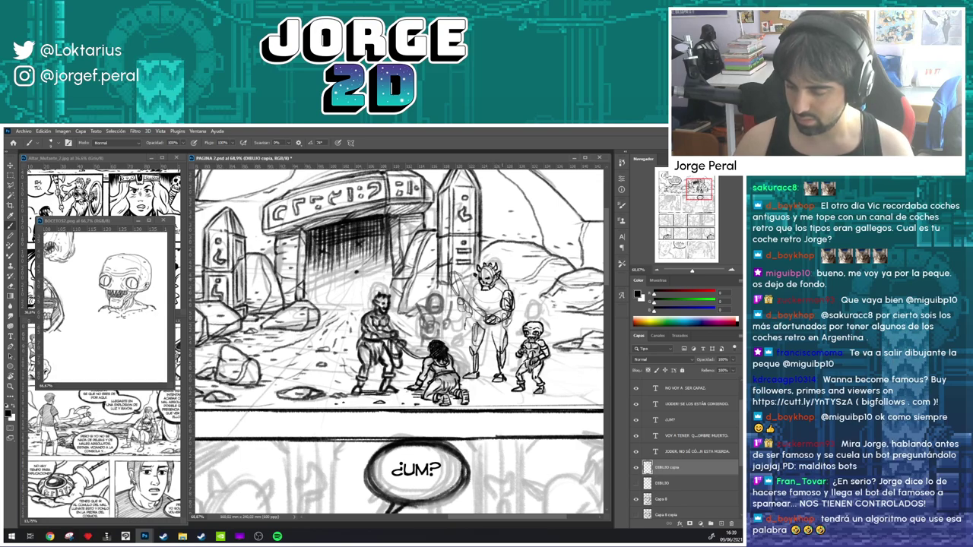
{"action": "mouse_move", "coordinate": [503, 299]}
{"action": "left_mouse_down"}
{"action": "mouse_move", "coordinate": [513, 287]}
{"action": "mouse_move", "coordinate": [488, 295]}
{"action": "left_mouse_up"}
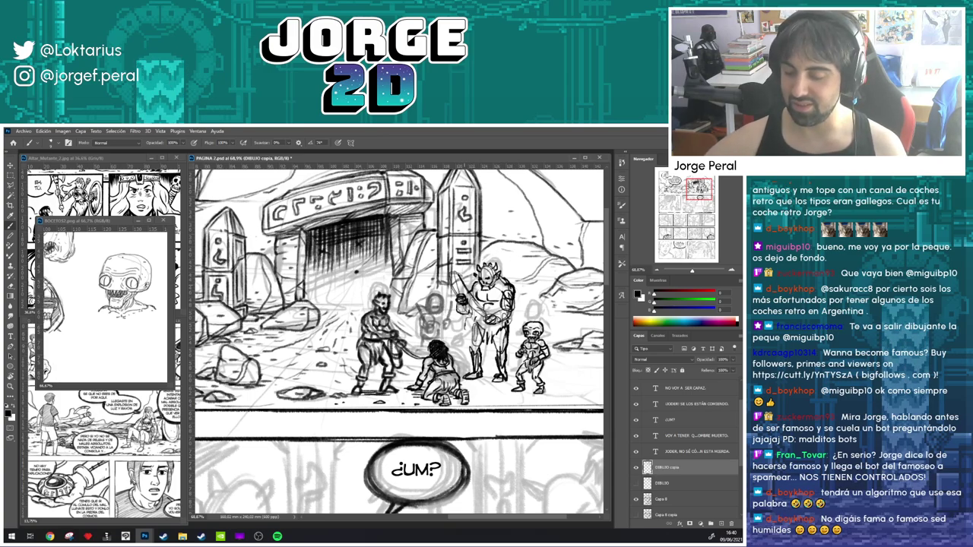
{"action": "key", "text": "e"}
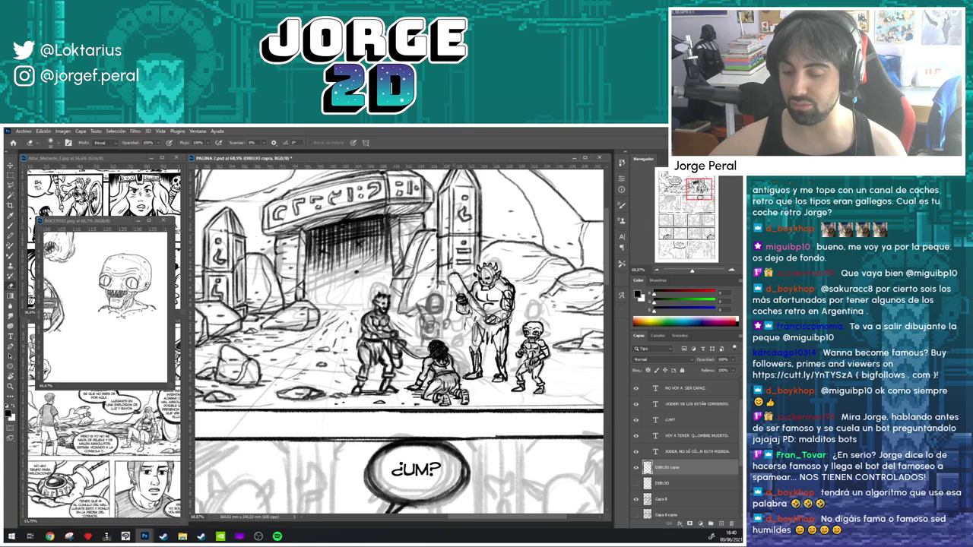
{"action": "key", "text": "b"}
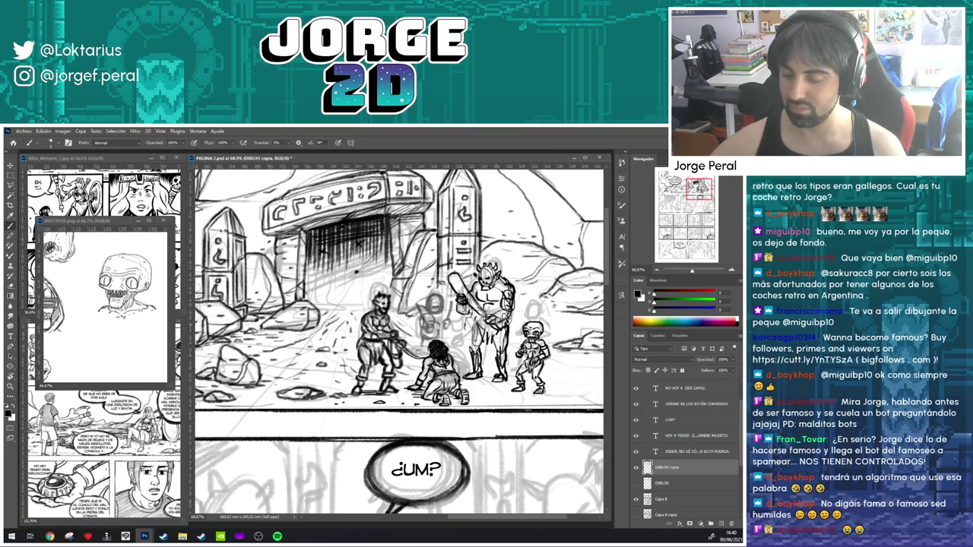
{"action": "scroll", "coordinate": [517, 277], "scroll_direction": "down", "scroll_amount": 2}
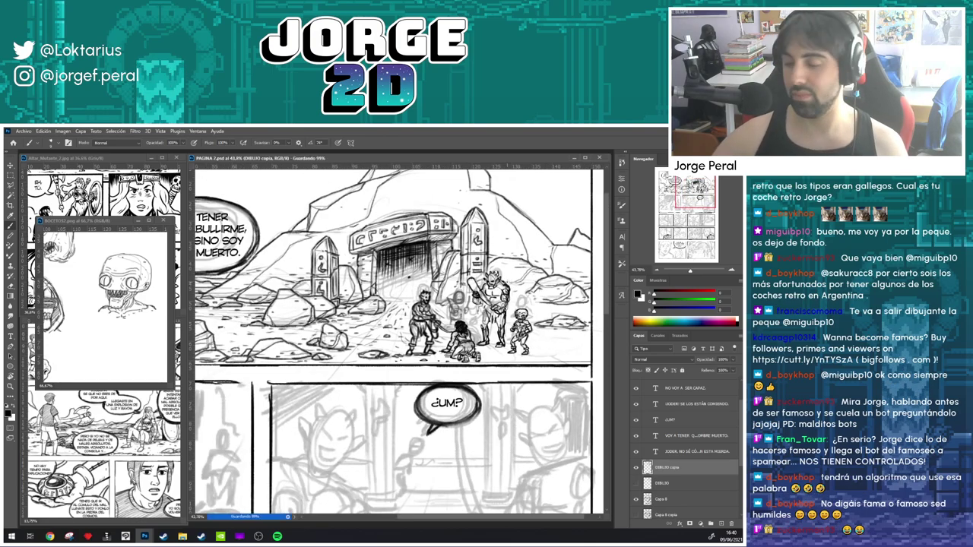
{"action": "scroll", "coordinate": [510, 286], "scroll_direction": "down", "scroll_amount": 1}
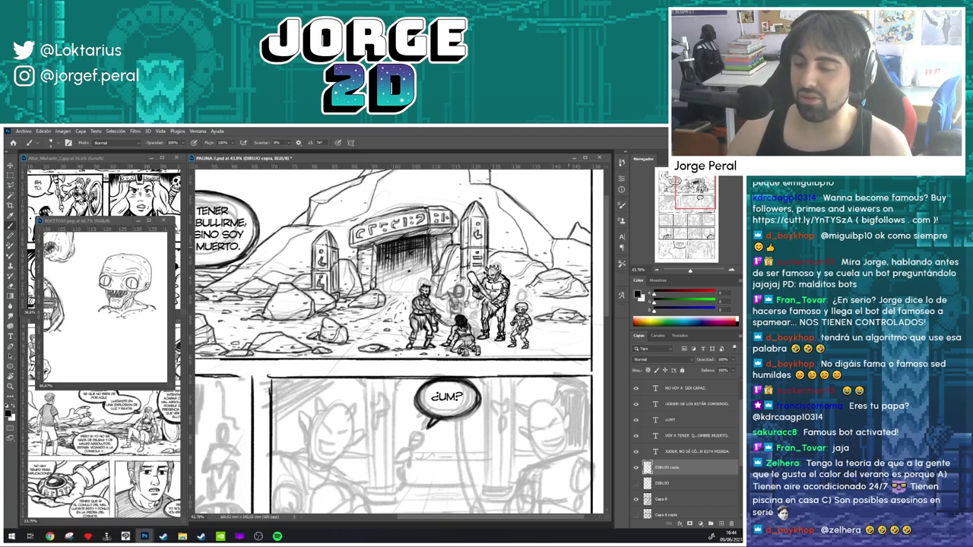
- Hide Capa 8 and partially erase the tall club-wielding figure down to a pale grey guide for inking
{"action": "scroll", "coordinate": [517, 280], "scroll_direction": "up", "scroll_amount": 10}
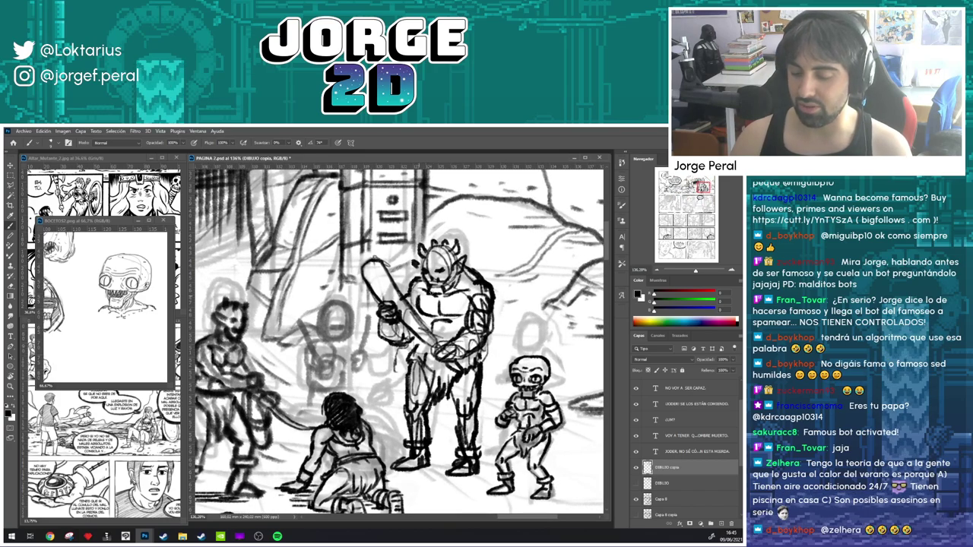
{"action": "left_click_drag", "start_coordinate": [501, 317], "coordinate": [474, 234]}
{"action": "key", "text": "e"}
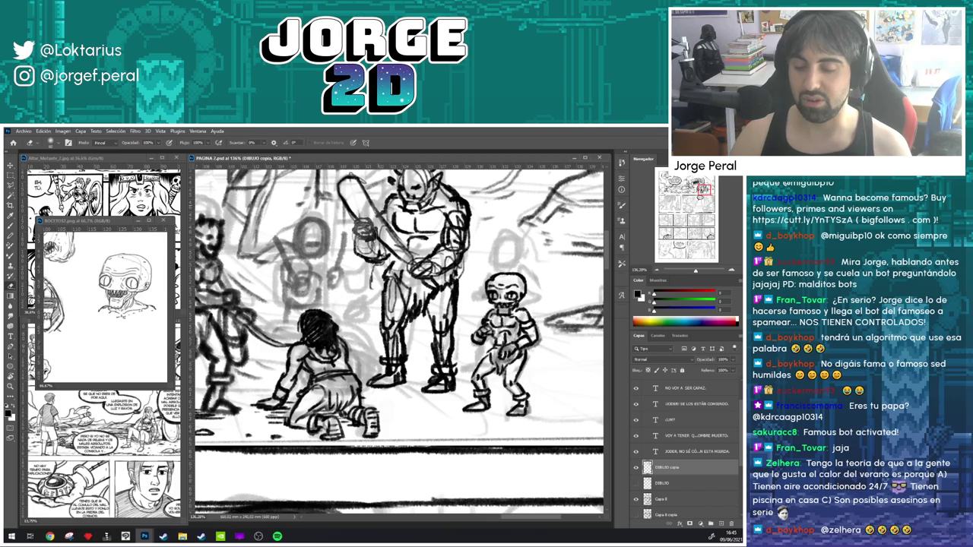
{"action": "left_click", "coordinate": [637, 499]}
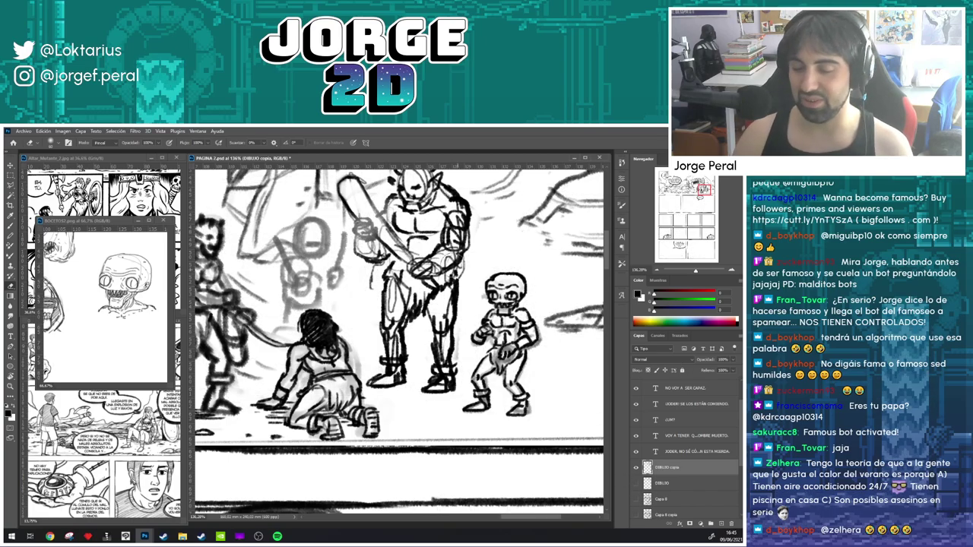
{"action": "mouse_move", "coordinate": [426, 198]}
{"action": "left_mouse_down"}
{"action": "mouse_move", "coordinate": [435, 270]}
{"action": "mouse_move", "coordinate": [421, 228]}
{"action": "mouse_move", "coordinate": [422, 342]}
{"action": "mouse_move", "coordinate": [464, 366]}
{"action": "mouse_move", "coordinate": [451, 424]}
{"action": "mouse_move", "coordinate": [433, 369]}
{"action": "mouse_move", "coordinate": [400, 426]}
{"action": "mouse_move", "coordinate": [399, 384]}
{"action": "mouse_move", "coordinate": [393, 439]}
{"action": "mouse_move", "coordinate": [403, 456]}
{"action": "mouse_move", "coordinate": [456, 403]}
{"action": "mouse_move", "coordinate": [411, 320]}
{"action": "mouse_move", "coordinate": [363, 270]}
{"action": "mouse_move", "coordinate": [356, 282]}
{"action": "mouse_move", "coordinate": [434, 291]}
{"action": "mouse_move", "coordinate": [449, 244]}
{"action": "mouse_move", "coordinate": [437, 327]}
{"action": "mouse_move", "coordinate": [465, 310]}
{"action": "mouse_move", "coordinate": [448, 342]}
{"action": "mouse_move", "coordinate": [470, 343]}
{"action": "left_mouse_up"}
{"action": "key", "text": "b"}
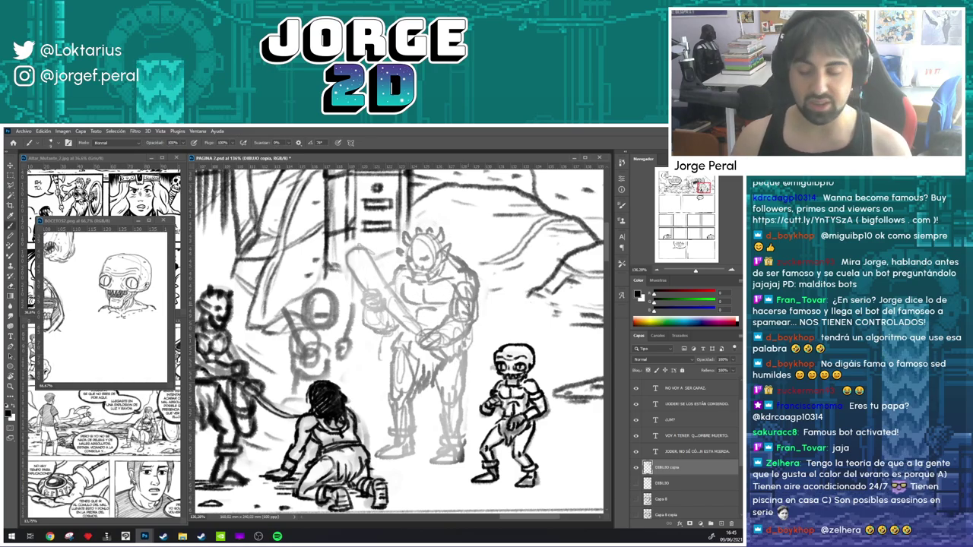
- Ink the tall figure's club with dark outlines over the pale guide, redoing its edge and adding the hand gripping the handle
{"action": "mouse_move", "coordinate": [347, 261]}
{"action": "left_mouse_down"}
{"action": "mouse_move", "coordinate": [364, 288]}
{"action": "mouse_move", "coordinate": [348, 263]}
{"action": "mouse_move", "coordinate": [362, 244]}
{"action": "mouse_move", "coordinate": [407, 312]}
{"action": "left_mouse_up"}
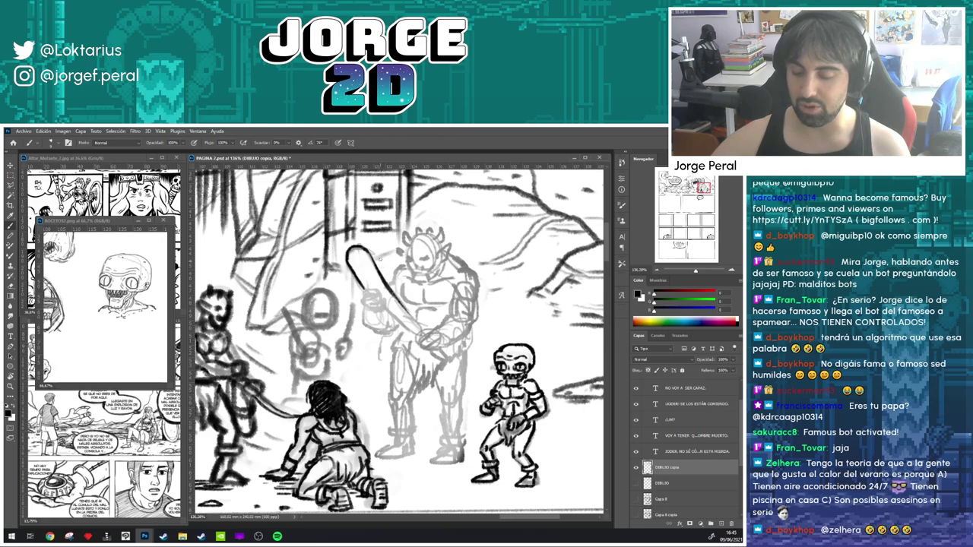
{"action": "key", "text": "ctrl+z"}
{"action": "key", "text": "ctrl+z"}
{"action": "left_click_drag", "start_coordinate": [369, 254], "coordinate": [408, 312]}
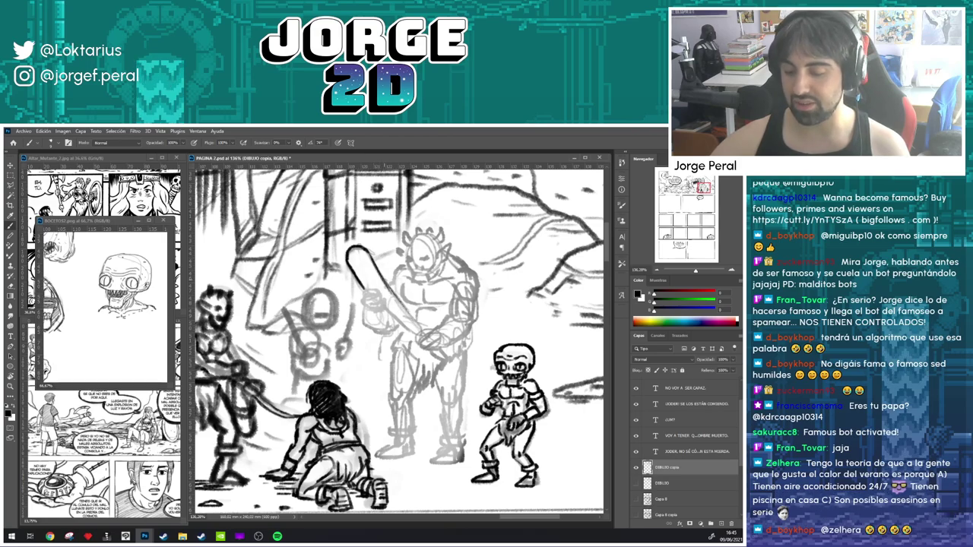
{"action": "left_click_drag", "start_coordinate": [385, 281], "coordinate": [416, 324]}
{"action": "left_click_drag", "start_coordinate": [385, 280], "coordinate": [418, 340]}
{"action": "left_click_drag", "start_coordinate": [384, 307], "coordinate": [445, 357]}
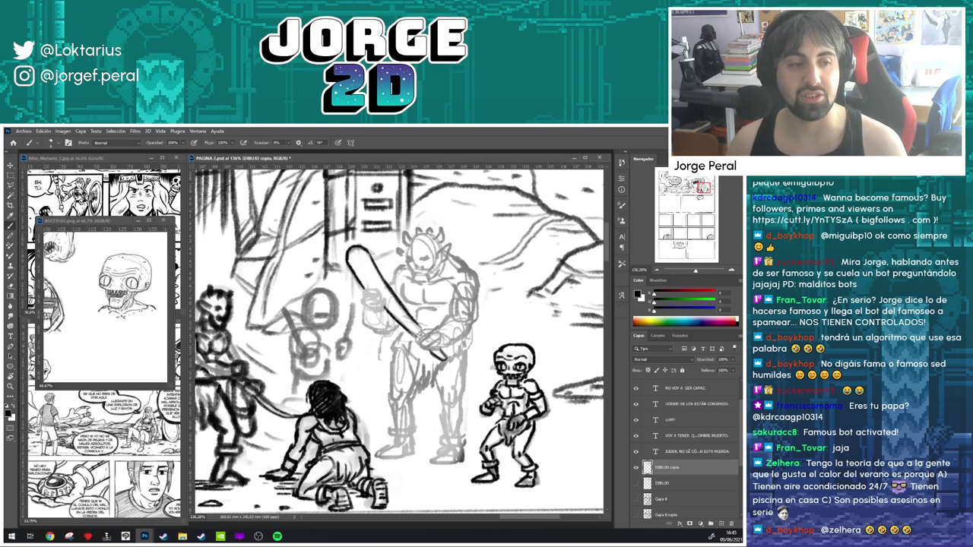
{"action": "key", "text": "alt+Tab"}
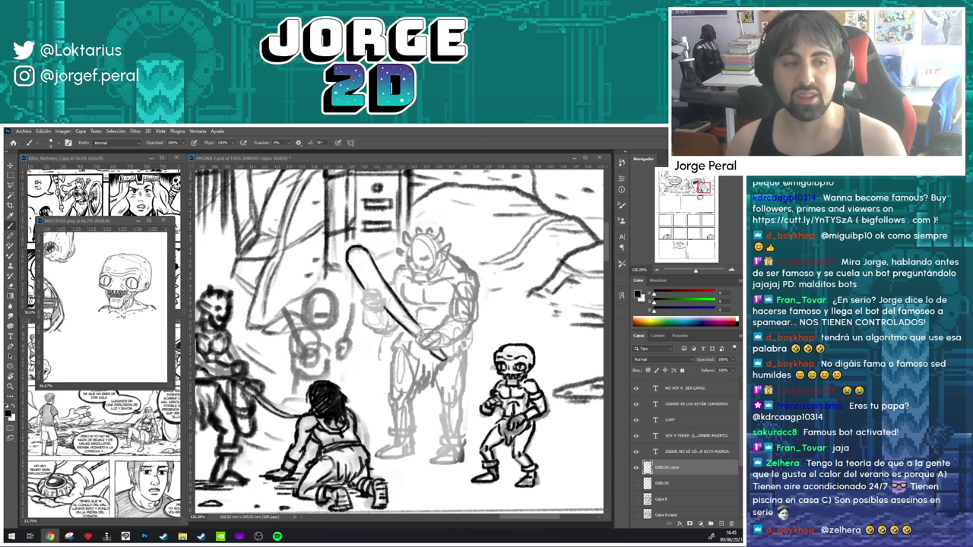
{"action": "key", "text": "alt+Tab"}
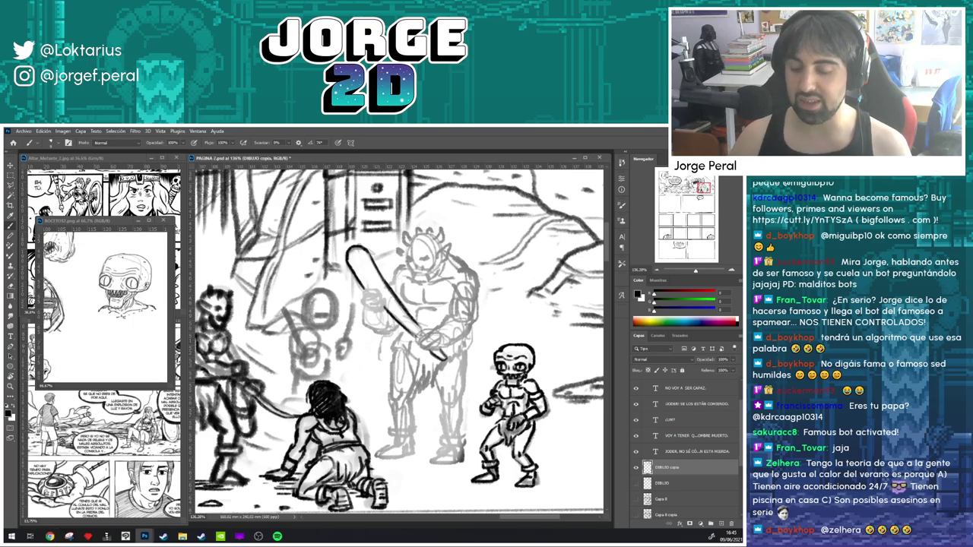
- Ink the fingers of both hands gripping the club, tidying the lower hand over the pale guide
{"action": "mouse_move", "coordinate": [365, 291]}
{"action": "left_mouse_down"}
{"action": "mouse_move", "coordinate": [382, 289]}
{"action": "mouse_move", "coordinate": [378, 302]}
{"action": "left_mouse_up"}
{"action": "left_click_drag", "start_coordinate": [369, 304], "coordinate": [386, 305]}
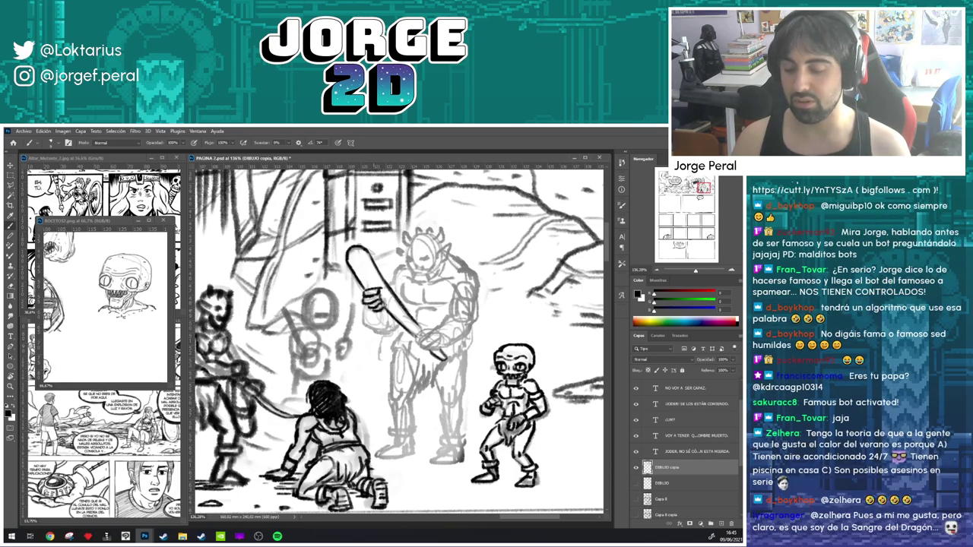
{"action": "left_click_drag", "start_coordinate": [560, 239], "coordinate": [567, 205]}
{"action": "left_click_drag", "start_coordinate": [432, 299], "coordinate": [422, 307]}
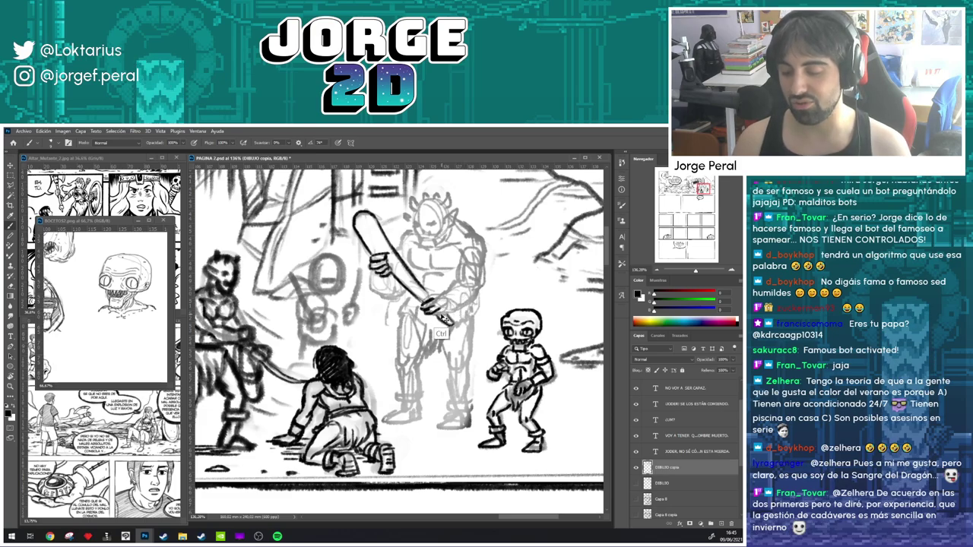
{"action": "key", "text": "e"}
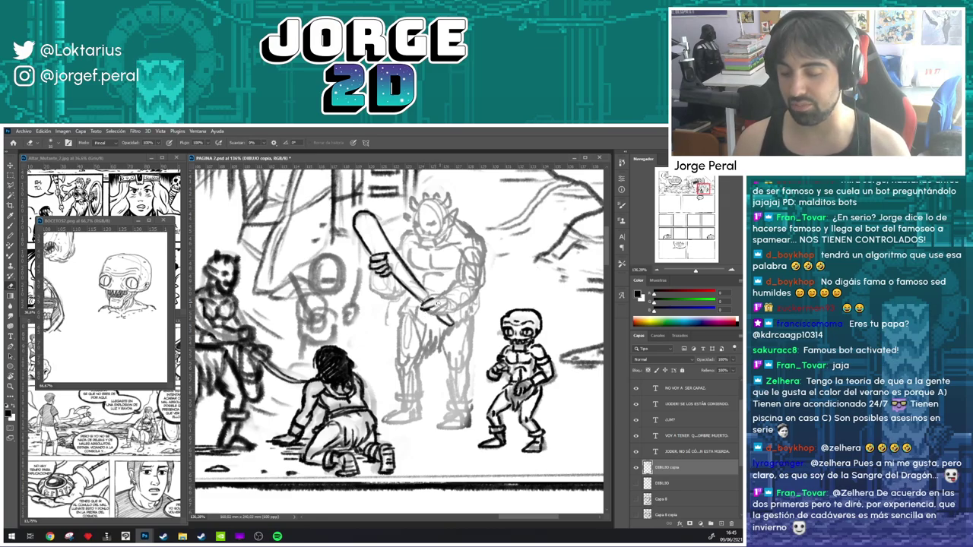
{"action": "key", "text": "b"}
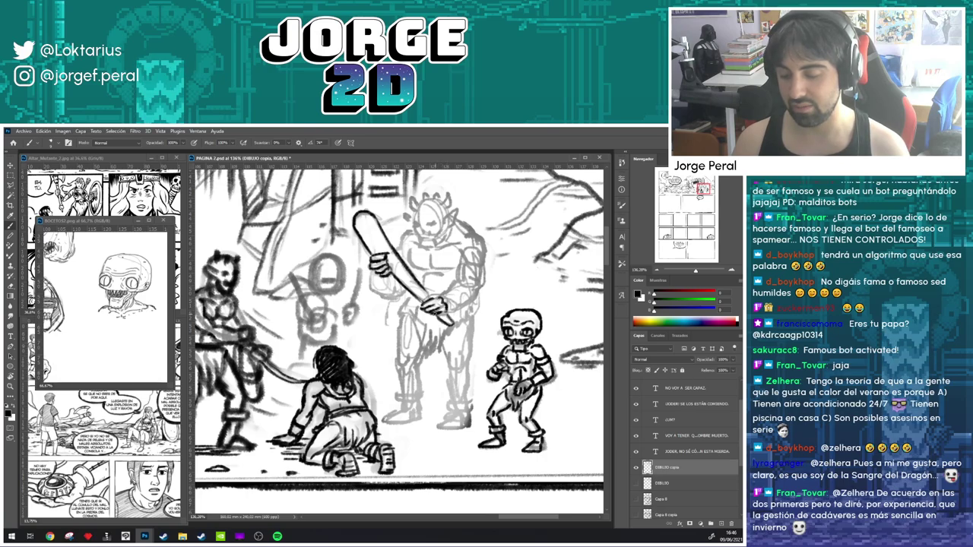
{"action": "left_click_drag", "start_coordinate": [431, 294], "coordinate": [417, 307]}
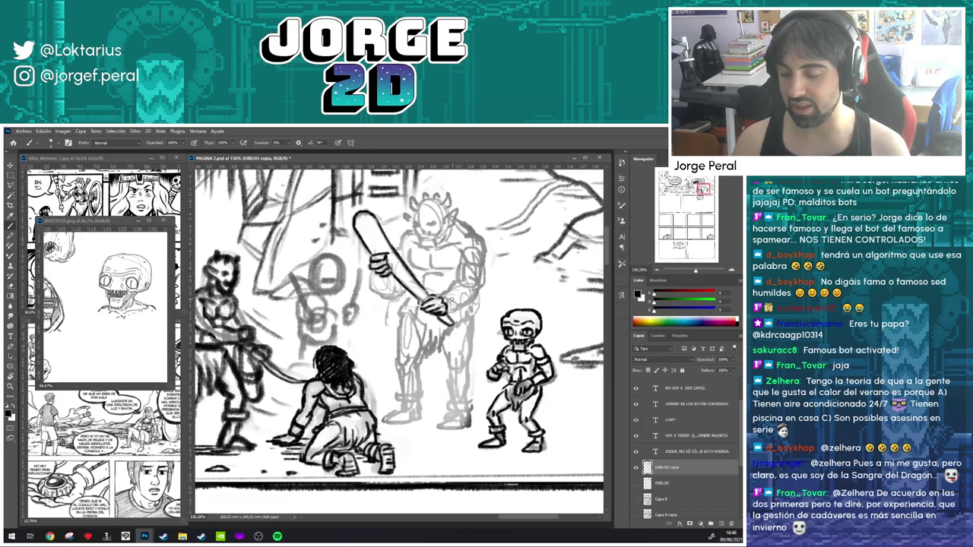
- Ink the club-wielder's wristband, muscular arm and shoulder, horned head, face and chest over the pale guide
{"action": "mouse_move", "coordinate": [442, 295]}
{"action": "left_mouse_down"}
{"action": "mouse_move", "coordinate": [458, 288]}
{"action": "mouse_move", "coordinate": [467, 312]}
{"action": "mouse_move", "coordinate": [448, 284]}
{"action": "mouse_move", "coordinate": [461, 290]}
{"action": "mouse_move", "coordinate": [462, 312]}
{"action": "left_mouse_up"}
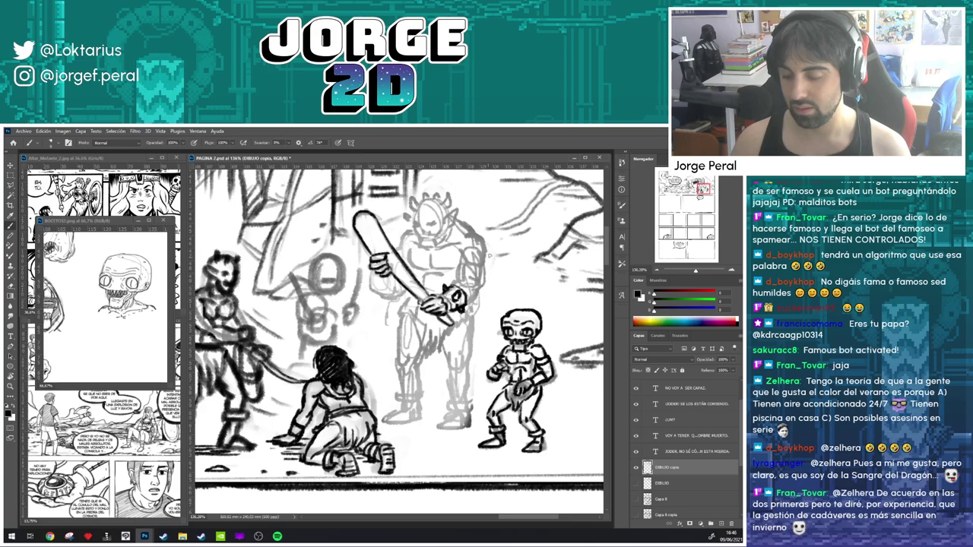
{"action": "mouse_move", "coordinate": [464, 277]}
{"action": "left_mouse_down"}
{"action": "mouse_move", "coordinate": [453, 284]}
{"action": "mouse_move", "coordinate": [487, 260]}
{"action": "mouse_move", "coordinate": [467, 305]}
{"action": "mouse_move", "coordinate": [448, 311]}
{"action": "left_mouse_up"}
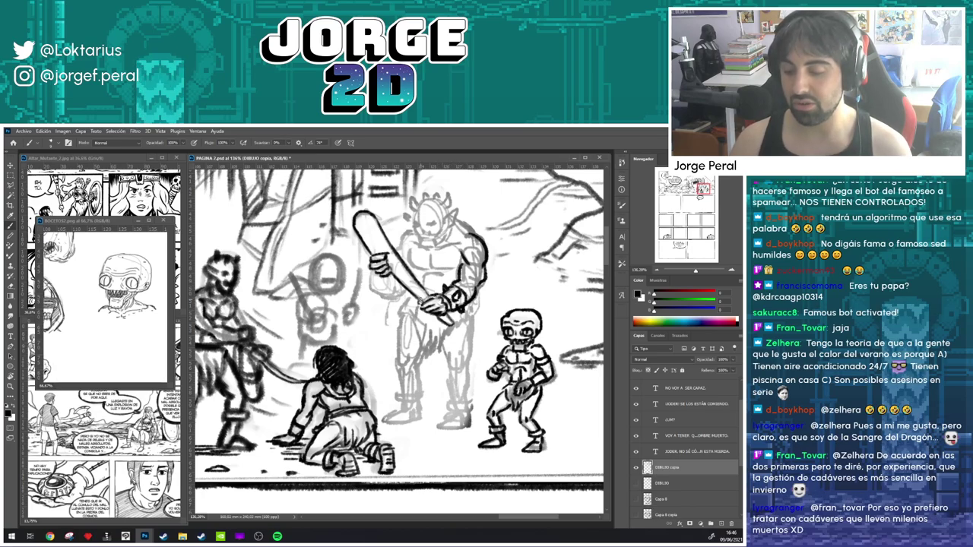
{"action": "scroll", "coordinate": [465, 286], "scroll_direction": "up", "scroll_amount": 2}
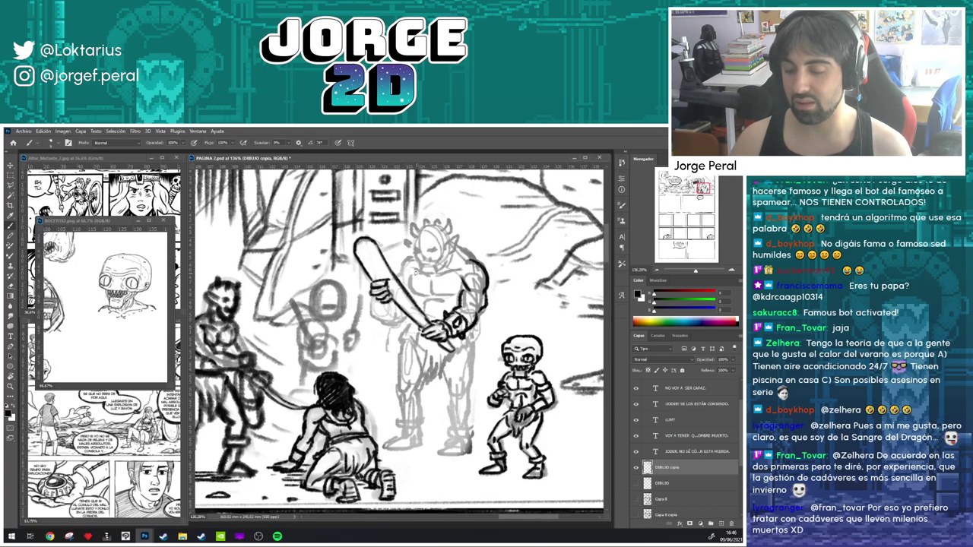
{"action": "left_click_drag", "start_coordinate": [407, 287], "coordinate": [458, 292]}
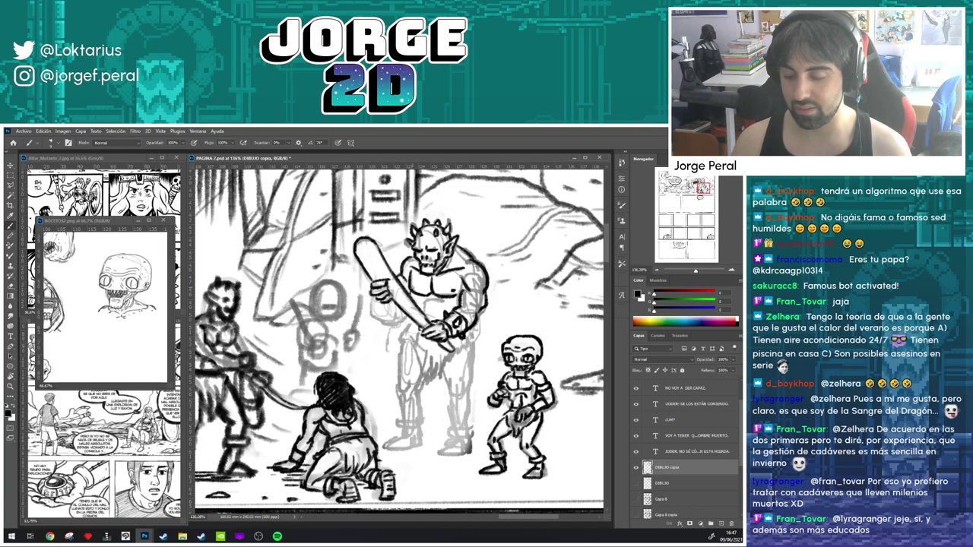
- Ink the club-wielder's ragged loincloth hanging from the waist, undoing and redrawing the strokes along its edge
{"action": "left_click_drag", "start_coordinate": [497, 312], "coordinate": [499, 264]}
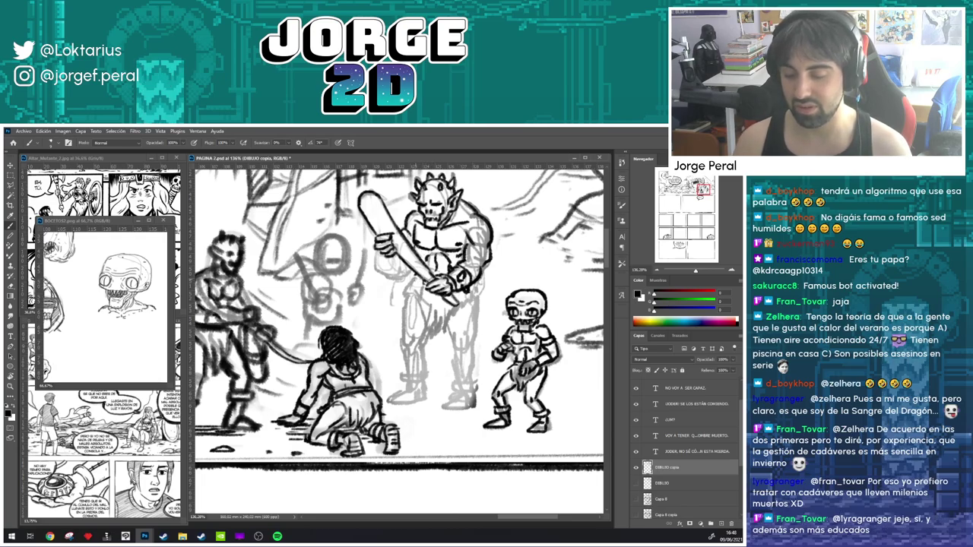
{"action": "mouse_move", "coordinate": [414, 286]}
{"action": "left_mouse_down"}
{"action": "mouse_move", "coordinate": [437, 338]}
{"action": "mouse_move", "coordinate": [447, 318]}
{"action": "left_mouse_up"}
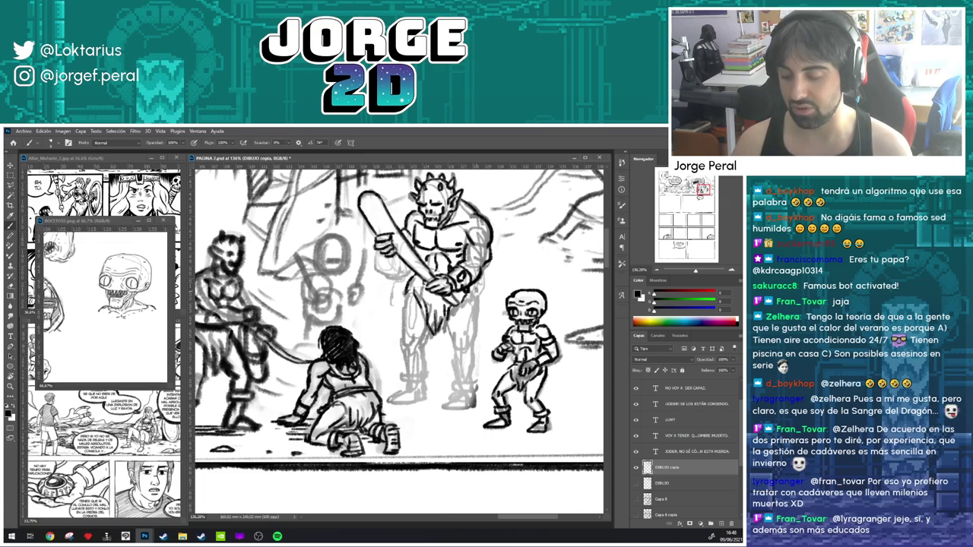
{"action": "key", "text": "ctrl+z"}
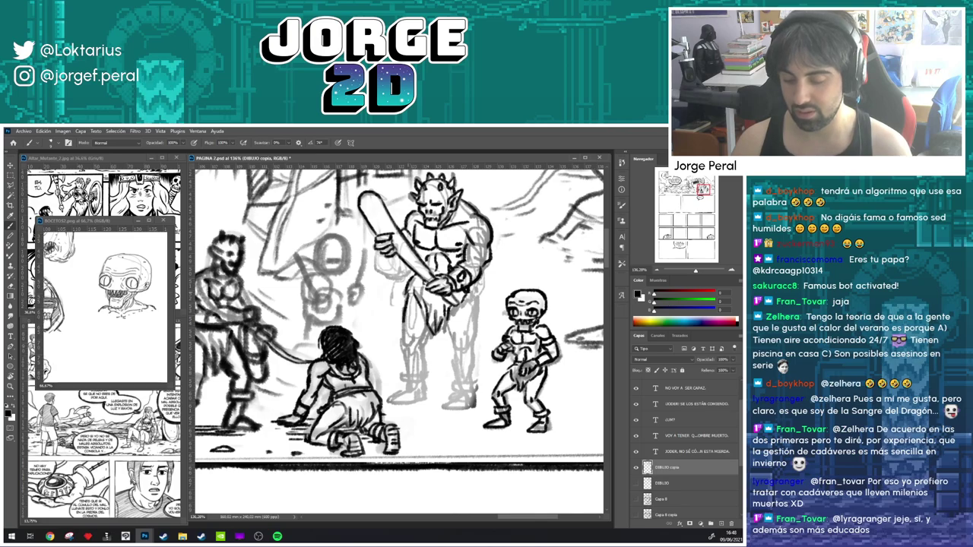
{"action": "left_click_drag", "start_coordinate": [407, 323], "coordinate": [404, 344]}
{"action": "key", "text": "ctrl+z"}
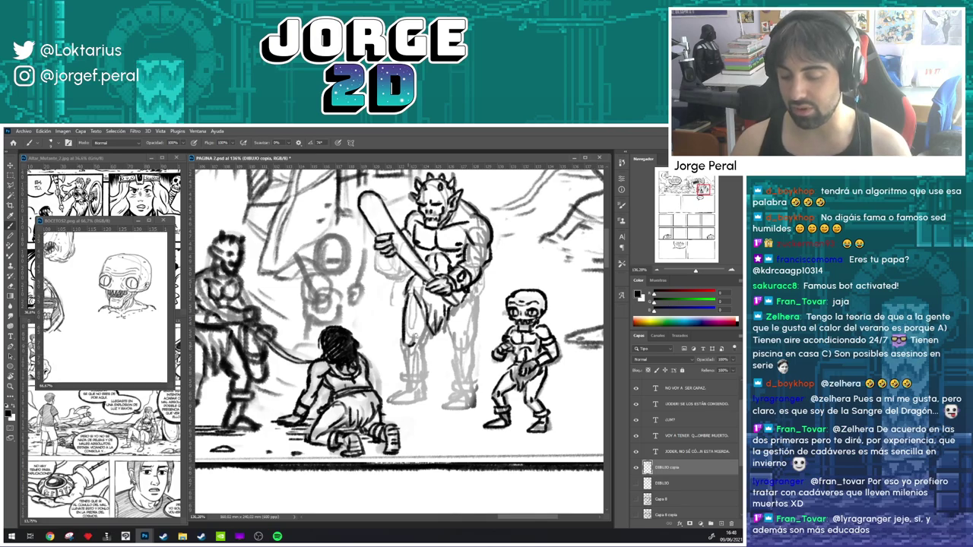
{"action": "left_click_drag", "start_coordinate": [416, 324], "coordinate": [404, 343]}
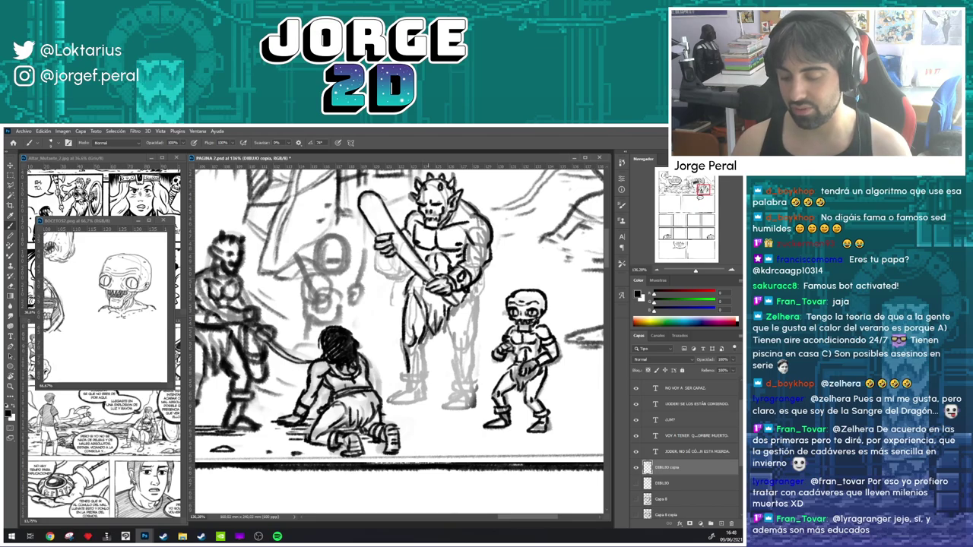
- Ink the club-wielder's leg nearest the kneeling figure, including its ankle band and foot
{"action": "left_click_drag", "start_coordinate": [422, 354], "coordinate": [426, 375]}
{"action": "left_click_drag", "start_coordinate": [448, 326], "coordinate": [451, 332]}
{"action": "left_click_drag", "start_coordinate": [409, 357], "coordinate": [416, 303]}
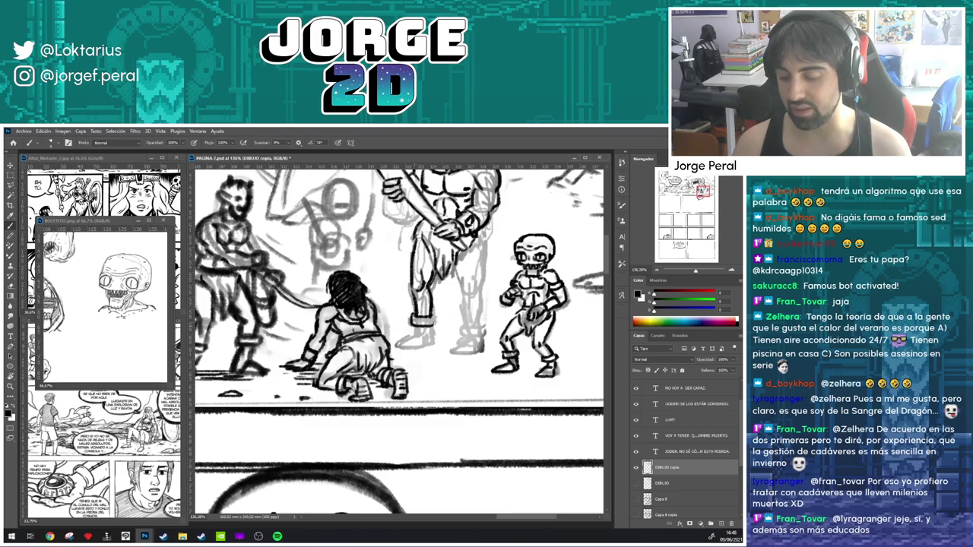
{"action": "mouse_move", "coordinate": [435, 312]}
{"action": "left_mouse_down"}
{"action": "mouse_move", "coordinate": [435, 326]}
{"action": "mouse_move", "coordinate": [396, 348]}
{"action": "mouse_move", "coordinate": [432, 343]}
{"action": "left_mouse_up"}
- Ink the club-wielder's other leg from below the loincloth down to the ankle band and foot
{"action": "mouse_move", "coordinate": [483, 274]}
{"action": "left_mouse_down"}
{"action": "mouse_move", "coordinate": [475, 300]}
{"action": "mouse_move", "coordinate": [454, 308]}
{"action": "mouse_move", "coordinate": [463, 317]}
{"action": "left_mouse_up"}
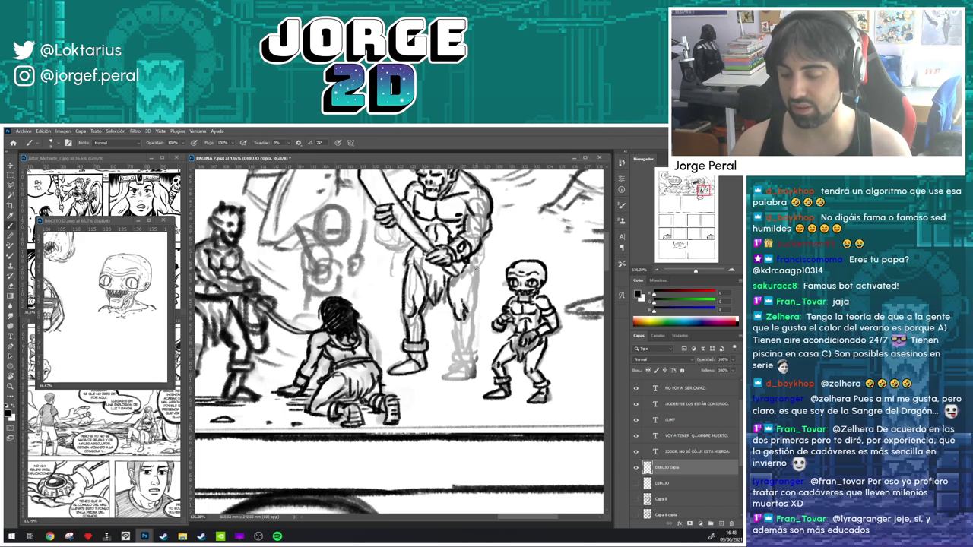
{"action": "left_click_drag", "start_coordinate": [466, 276], "coordinate": [473, 272]}
{"action": "left_click_drag", "start_coordinate": [477, 272], "coordinate": [458, 355]}
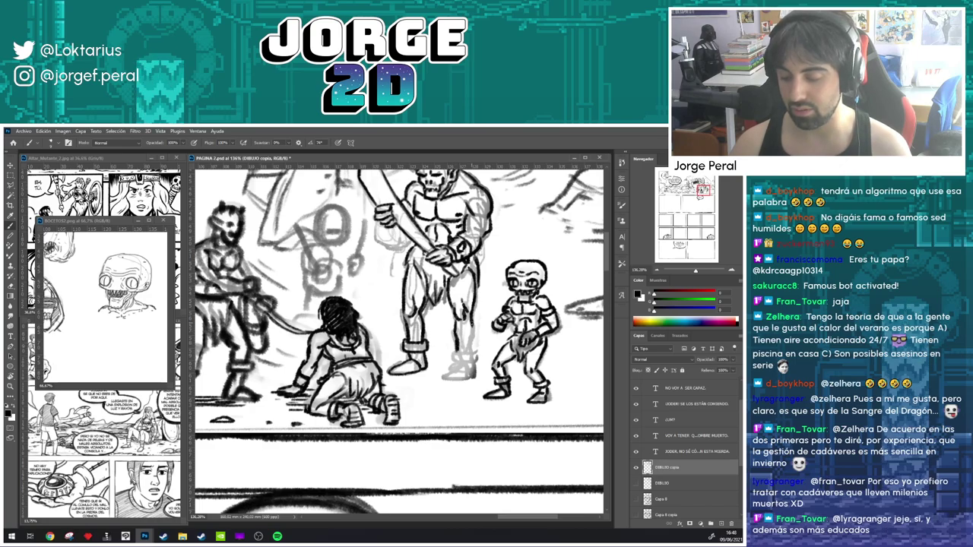
{"action": "mouse_move", "coordinate": [471, 322]}
{"action": "left_mouse_down"}
{"action": "mouse_move", "coordinate": [470, 353]}
{"action": "mouse_move", "coordinate": [487, 305]}
{"action": "mouse_move", "coordinate": [451, 318]}
{"action": "mouse_move", "coordinate": [449, 325]}
{"action": "mouse_move", "coordinate": [467, 324]}
{"action": "mouse_move", "coordinate": [435, 348]}
{"action": "mouse_move", "coordinate": [460, 347]}
{"action": "mouse_move", "coordinate": [467, 324]}
{"action": "mouse_move", "coordinate": [471, 340]}
{"action": "mouse_move", "coordinate": [472, 318]}
{"action": "mouse_move", "coordinate": [468, 344]}
{"action": "left_mouse_up"}
- Erase the leftover grey guide on the club-wielder's legs and feet, add inked detail around the thigh and loincloth, and save the page
{"action": "key", "text": "e"}
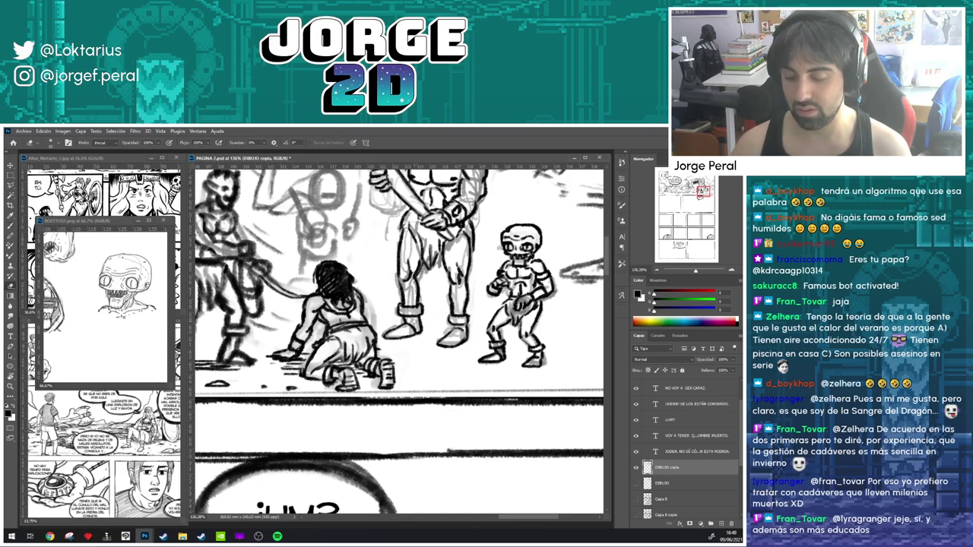
{"action": "mouse_move", "coordinate": [414, 321]}
{"action": "left_mouse_down"}
{"action": "mouse_move", "coordinate": [409, 333]}
{"action": "mouse_move", "coordinate": [399, 322]}
{"action": "mouse_move", "coordinate": [385, 335]}
{"action": "left_mouse_up"}
{"action": "mouse_move", "coordinate": [410, 283]}
{"action": "left_mouse_down"}
{"action": "mouse_move", "coordinate": [414, 313]}
{"action": "mouse_move", "coordinate": [464, 322]}
{"action": "mouse_move", "coordinate": [446, 344]}
{"action": "mouse_move", "coordinate": [461, 339]}
{"action": "left_mouse_up"}
{"action": "key", "text": "b"}
{"action": "left_click_drag", "start_coordinate": [413, 287], "coordinate": [411, 306]}
{"action": "scroll", "coordinate": [456, 293], "scroll_direction": "up", "scroll_amount": 2}
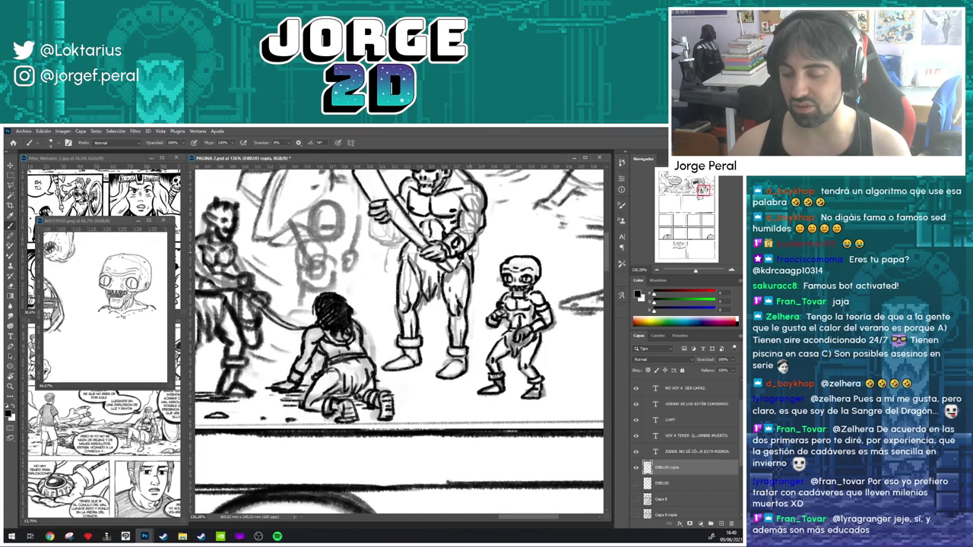
{"action": "scroll", "coordinate": [471, 254], "scroll_direction": "up", "scroll_amount": 2}
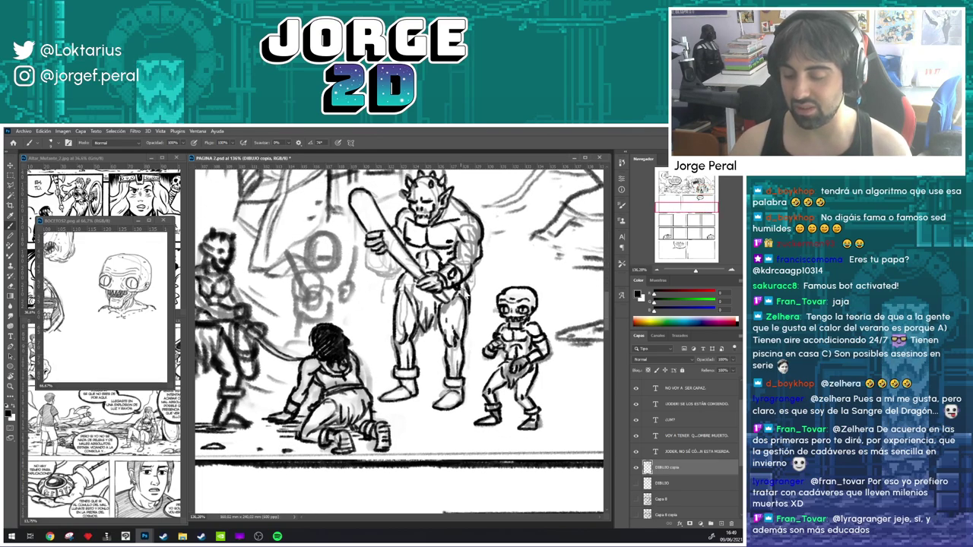
{"action": "mouse_move", "coordinate": [403, 284]}
{"action": "left_mouse_down"}
{"action": "mouse_move", "coordinate": [397, 297]}
{"action": "mouse_move", "coordinate": [417, 292]}
{"action": "left_mouse_up"}
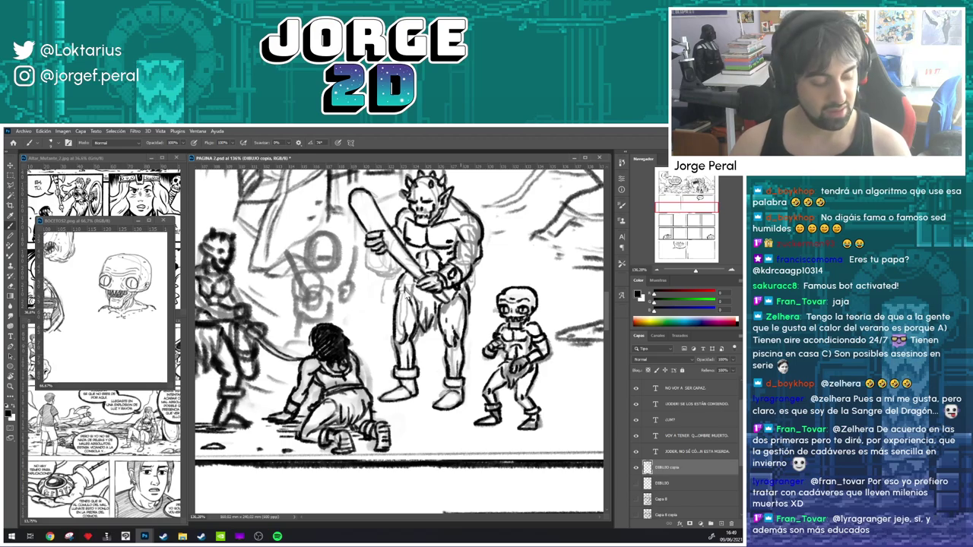
{"action": "key", "text": "ctrl+s"}
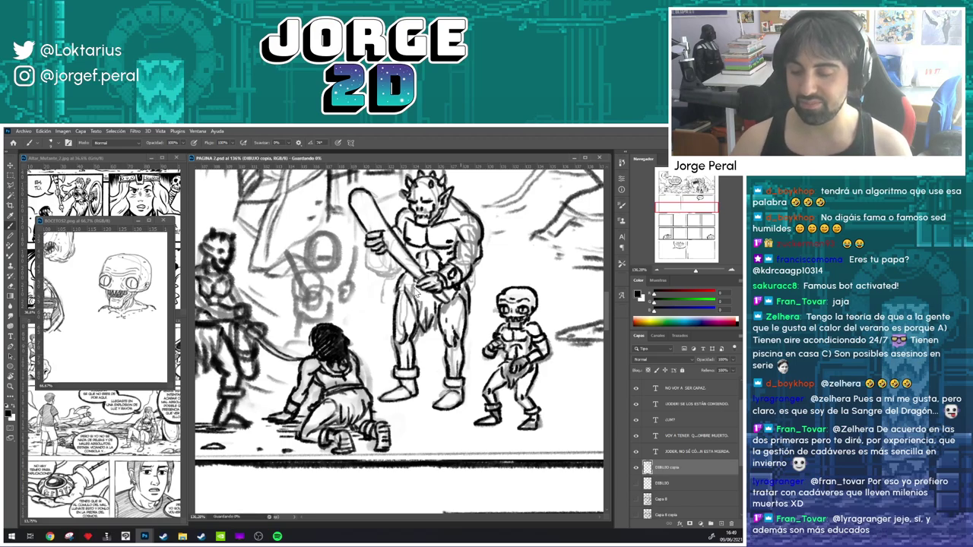
- Close the comic page and reopen PAGINA 2 from the 5- Altar Mutante 10 folder in File Explorer
{"action": "left_click", "coordinate": [599, 157]}
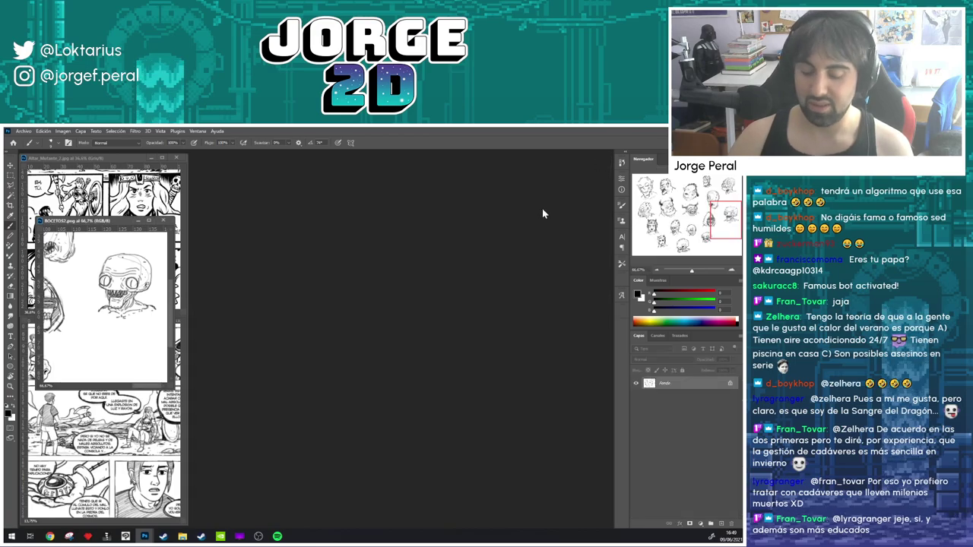
{"action": "left_click", "coordinate": [182, 536]}
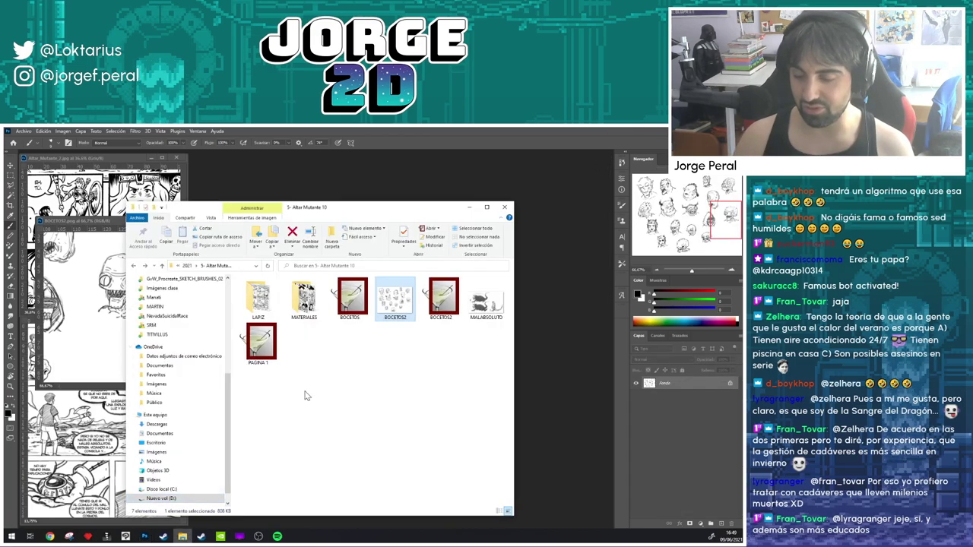
{"action": "double_click", "coordinate": [257, 298]}
{"action": "key", "text": "alt+Left"}
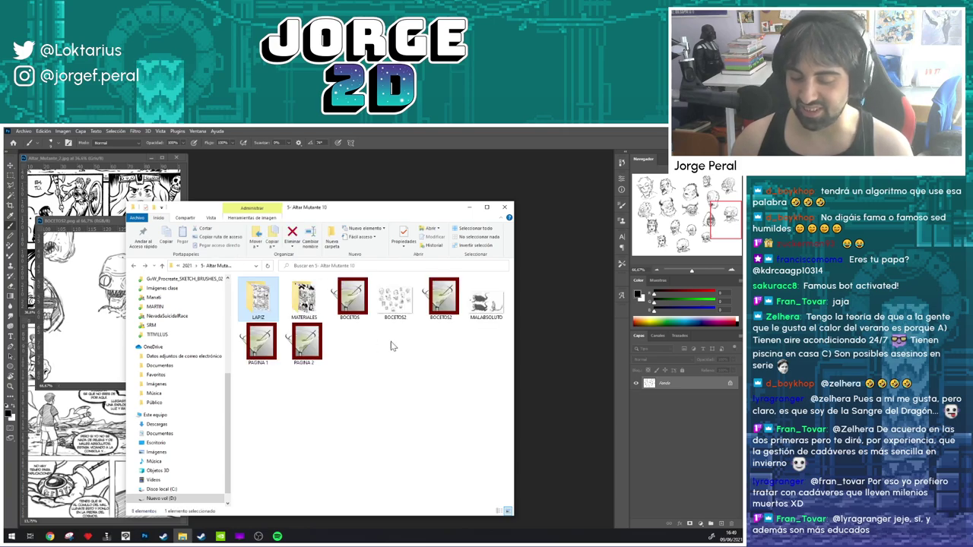
{"action": "left_click_drag", "start_coordinate": [315, 346], "coordinate": [547, 243]}
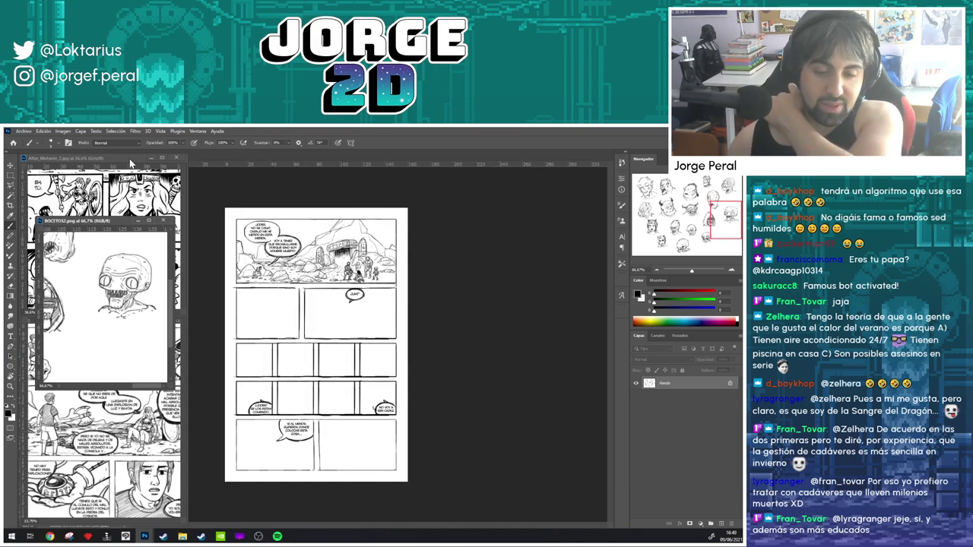
- Float the PAGINA 2 page in its own window beside the reference images and enlarge it to fill the free workspace
{"action": "left_click", "coordinate": [58, 156]}
{"action": "left_click_drag", "start_coordinate": [58, 156], "coordinate": [246, 167]}
{"action": "left_click", "coordinate": [104, 344]}
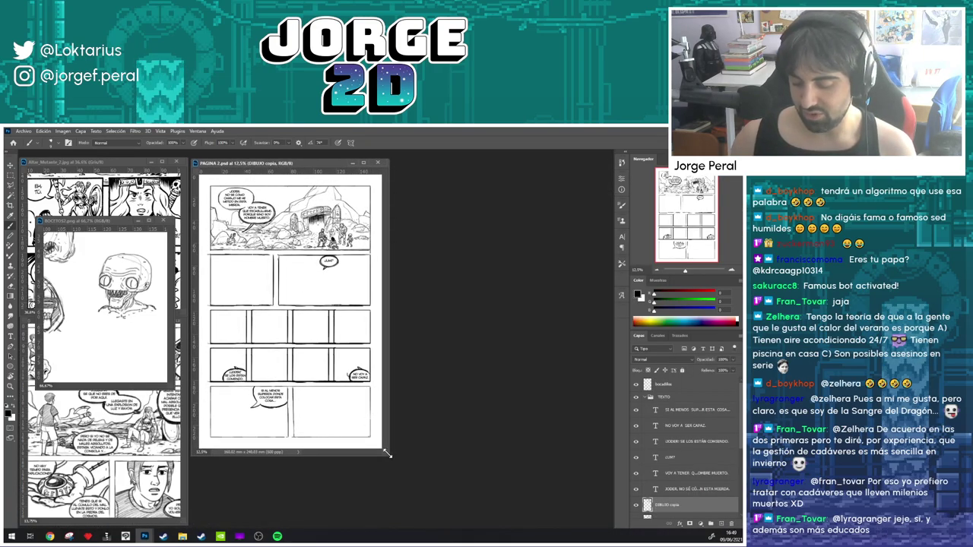
{"action": "left_click_drag", "start_coordinate": [389, 456], "coordinate": [600, 527]}
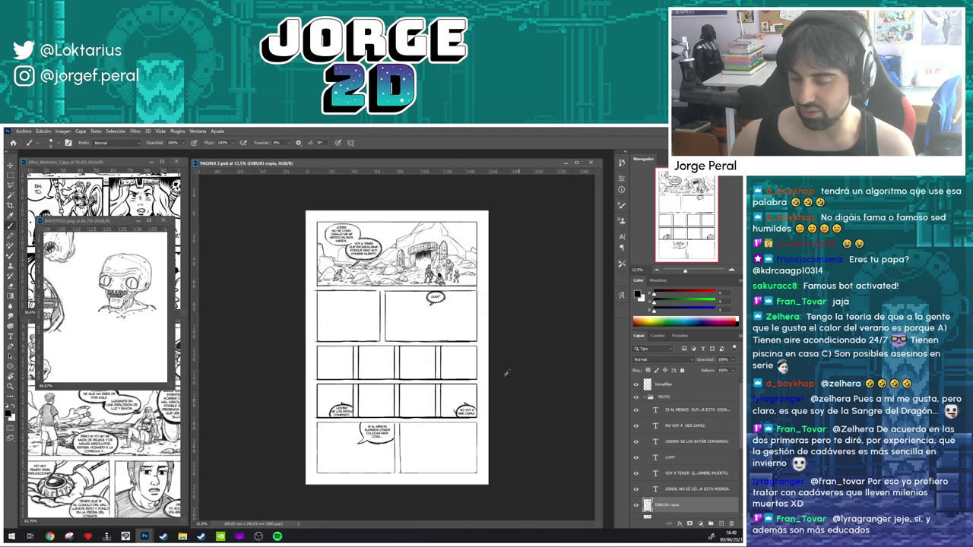
- Fill the club-wielder's wristband with solid black and clean up its edges with the eraser
{"action": "scroll", "coordinate": [465, 321], "scroll_direction": "up", "scroll_amount": 10}
{"action": "scroll", "coordinate": [531, 259], "scroll_direction": "up", "scroll_amount": 3}
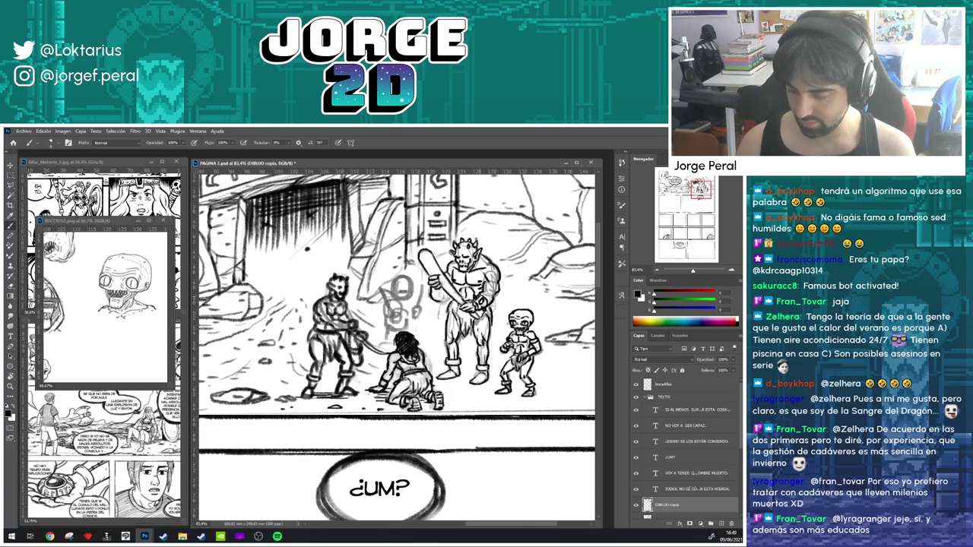
{"action": "left_click_drag", "start_coordinate": [477, 306], "coordinate": [487, 302]}
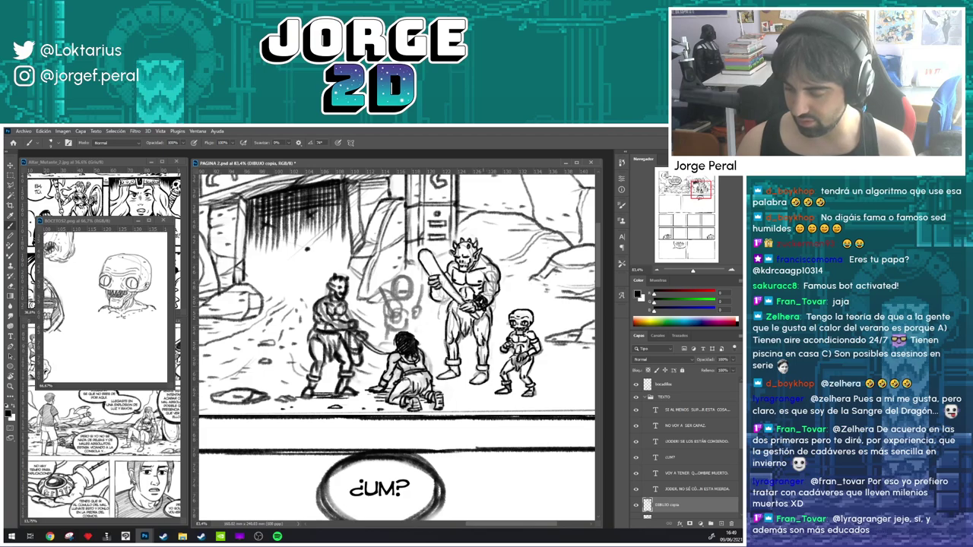
{"action": "key", "text": "e"}
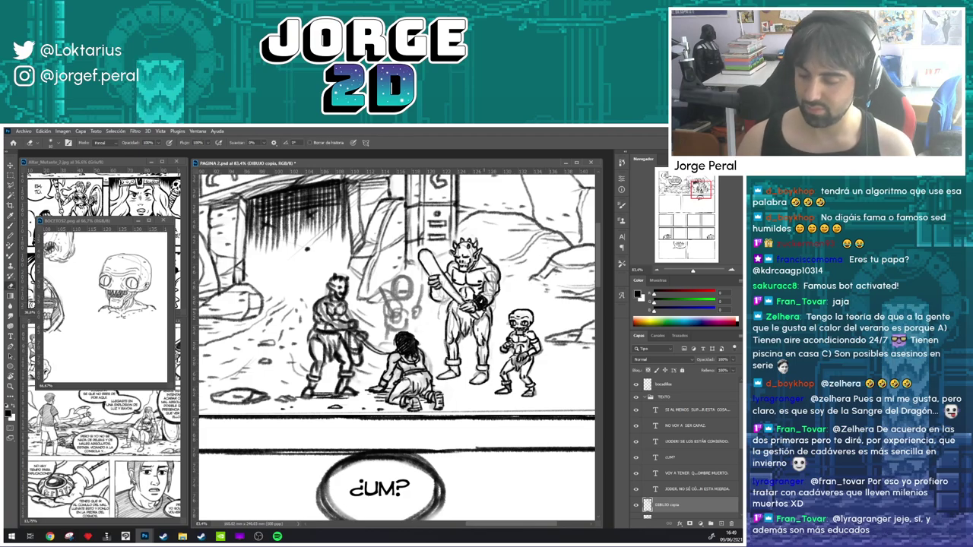
{"action": "key", "text": "b"}
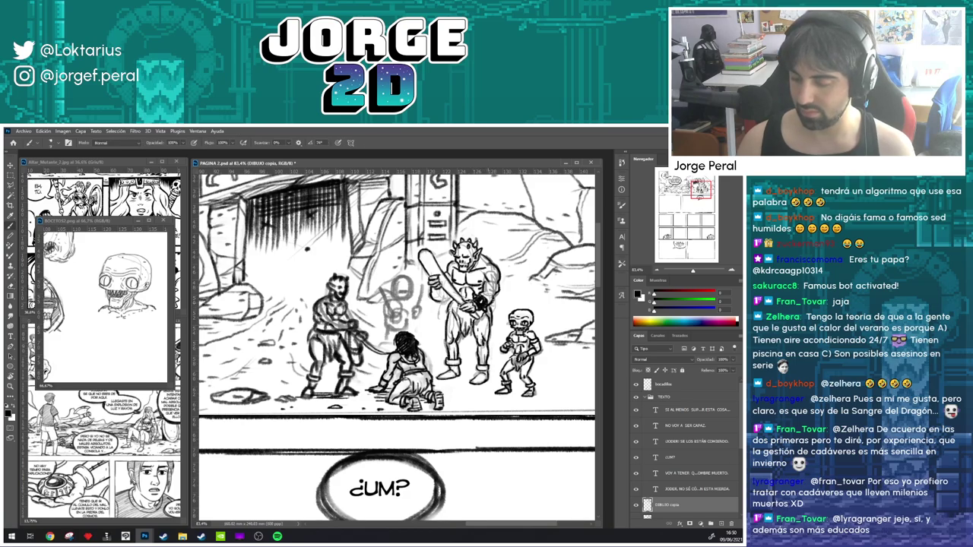
{"action": "scroll", "coordinate": [529, 277], "scroll_direction": "up", "scroll_amount": 1}
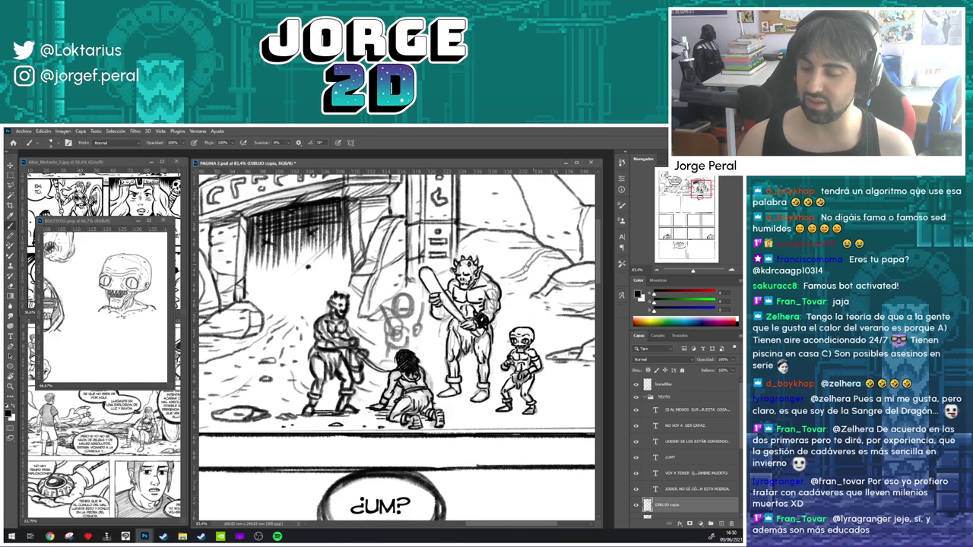
{"action": "key", "text": "e"}
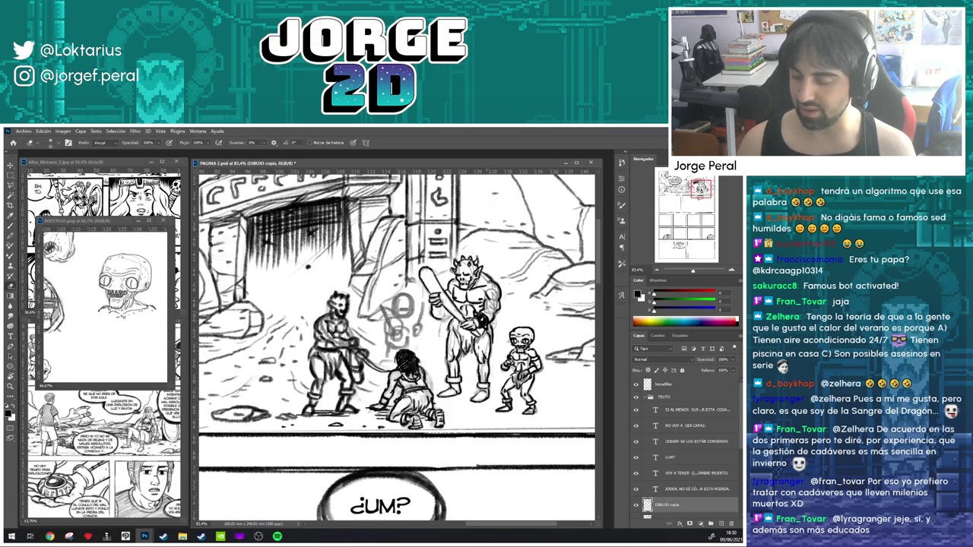
{"action": "key", "text": "b"}
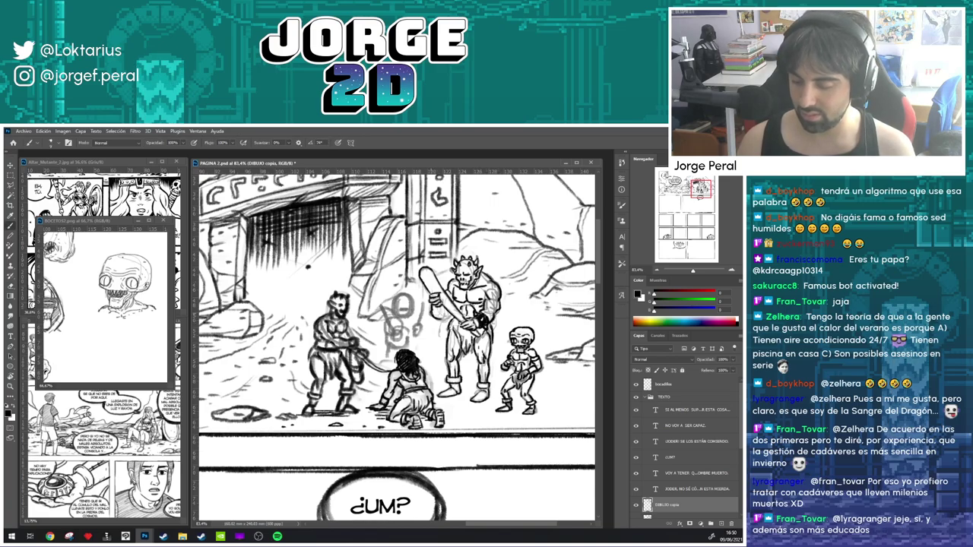
- Darken the wristband on the club-wielder's hand gripping the upper part of the club, check the panel, and save the page
{"action": "mouse_move", "coordinate": [435, 309]}
{"action": "left_mouse_down"}
{"action": "mouse_move", "coordinate": [424, 313]}
{"action": "mouse_move", "coordinate": [441, 311]}
{"action": "mouse_move", "coordinate": [443, 322]}
{"action": "left_mouse_up"}
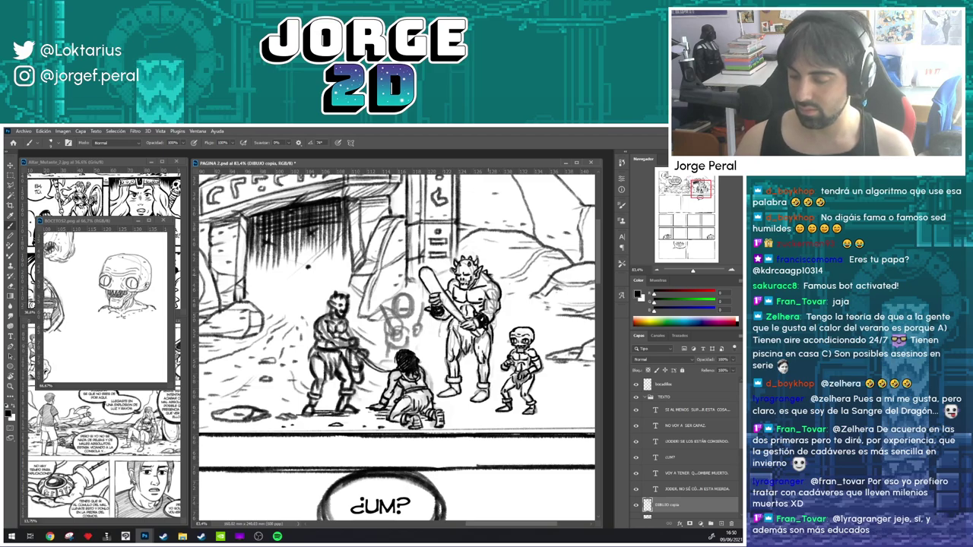
{"action": "left_click_drag", "start_coordinate": [525, 323], "coordinate": [524, 300]}
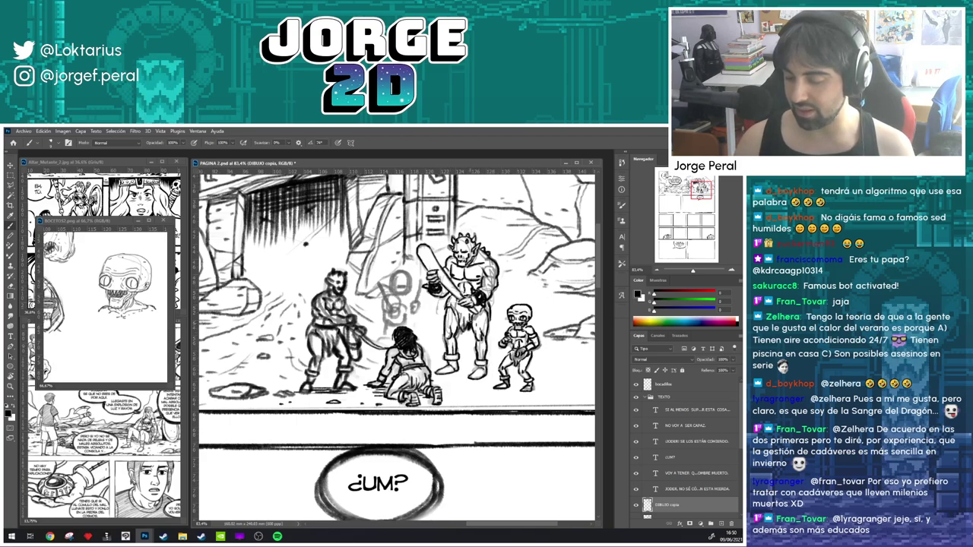
{"action": "left_click_drag", "start_coordinate": [516, 327], "coordinate": [508, 336]}
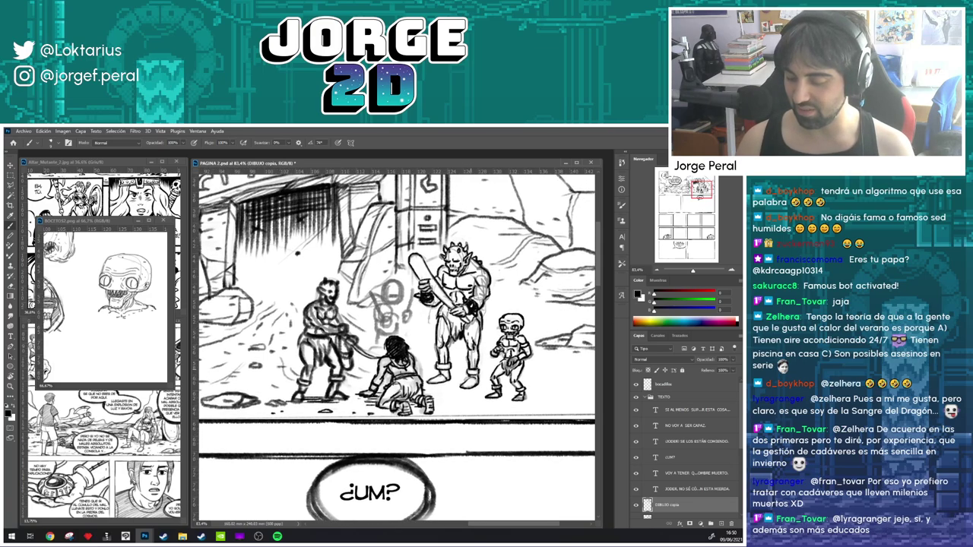
{"action": "left_click_drag", "start_coordinate": [511, 298], "coordinate": [457, 298]}
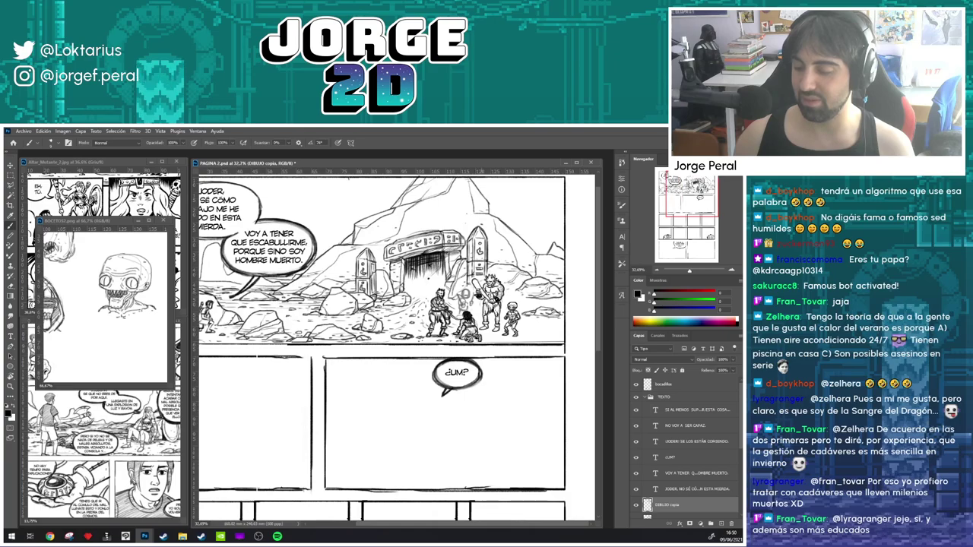
{"action": "left_click_drag", "start_coordinate": [533, 282], "coordinate": [531, 293]}
{"action": "scroll", "coordinate": [504, 331], "scroll_direction": "up", "scroll_amount": 2}
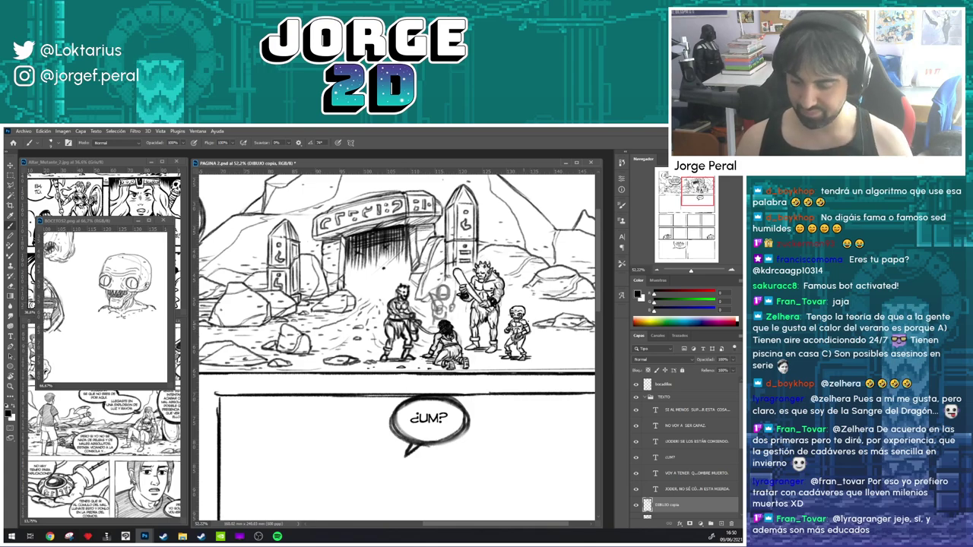
{"action": "left_click_drag", "start_coordinate": [511, 349], "coordinate": [457, 358]}
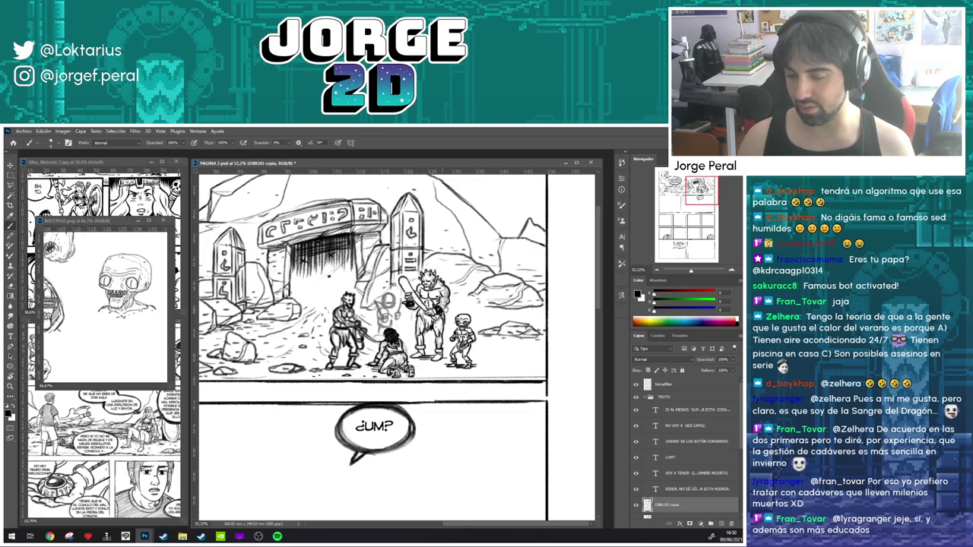
{"action": "left_click_drag", "start_coordinate": [480, 313], "coordinate": [580, 362]}
{"action": "key", "text": "ctrl+s"}
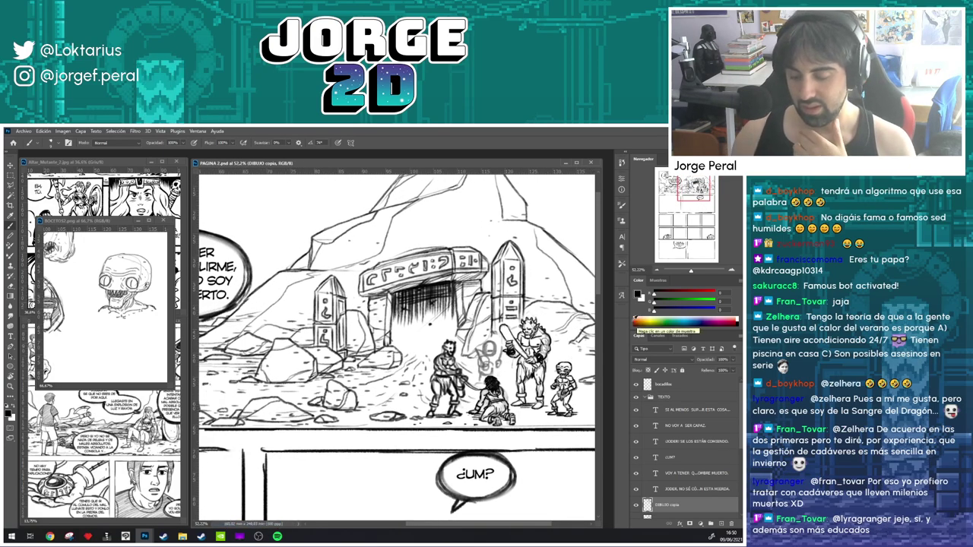
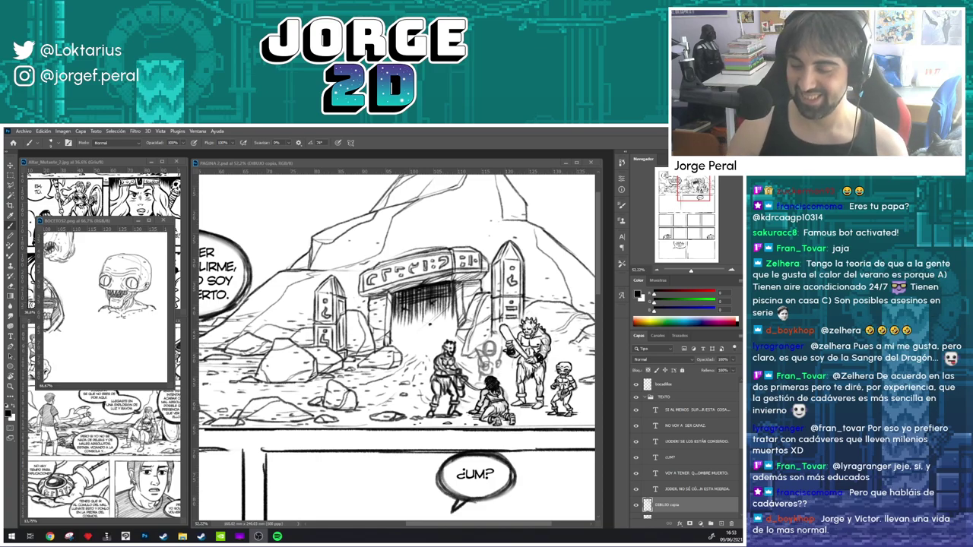
- Ink two curved knives and the fists gripping them over the grey guide figure behind the kneeling captive
{"action": "left_click", "coordinate": [517, 163]}
{"action": "left_click_drag", "start_coordinate": [492, 323], "coordinate": [463, 273]}
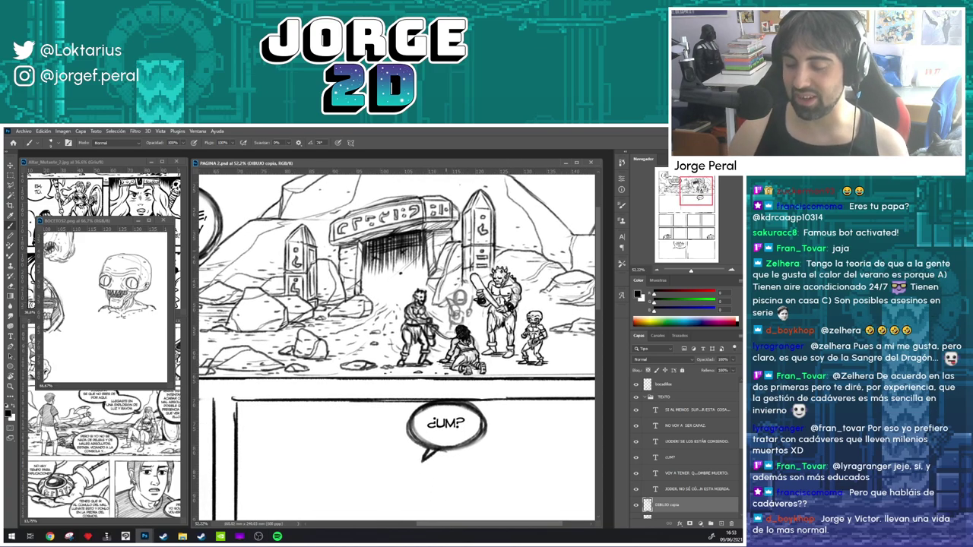
{"action": "left_click_drag", "start_coordinate": [404, 305], "coordinate": [467, 305]}
{"action": "key", "text": "e"}
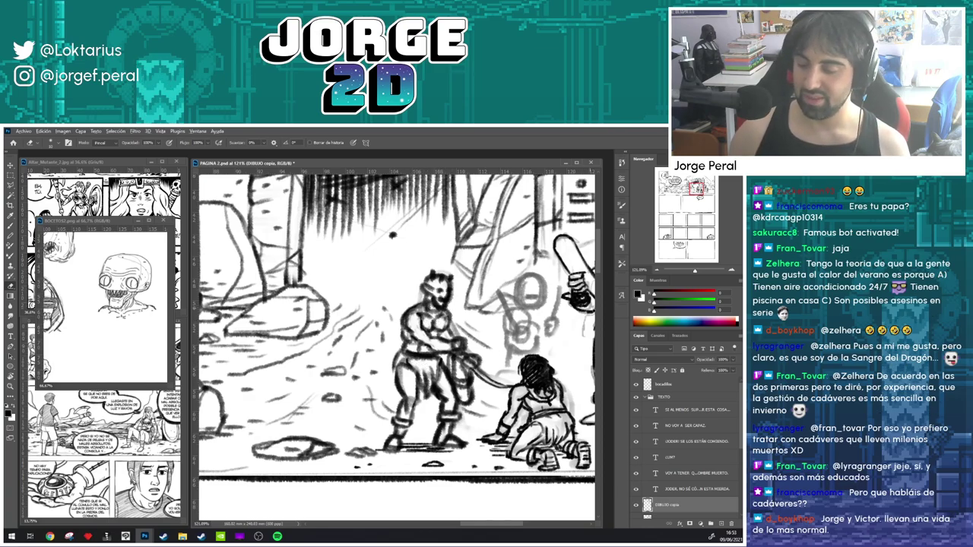
{"action": "scroll", "coordinate": [514, 327], "scroll_direction": "down", "scroll_amount": 7}
{"action": "left_click_drag", "start_coordinate": [522, 327], "coordinate": [390, 308]}
{"action": "scroll", "coordinate": [391, 300], "scroll_direction": "up", "scroll_amount": 2}
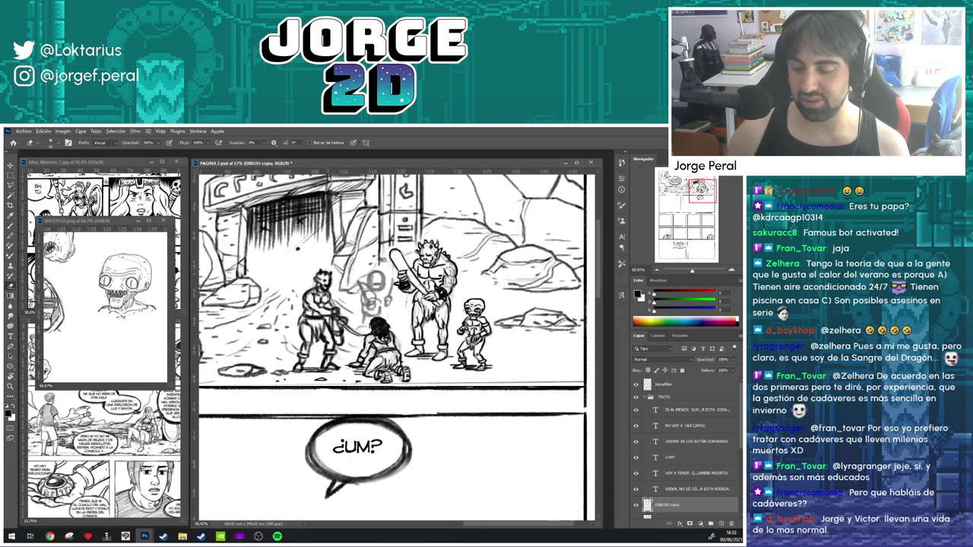
{"action": "scroll", "coordinate": [387, 288], "scroll_direction": "up", "scroll_amount": 3}
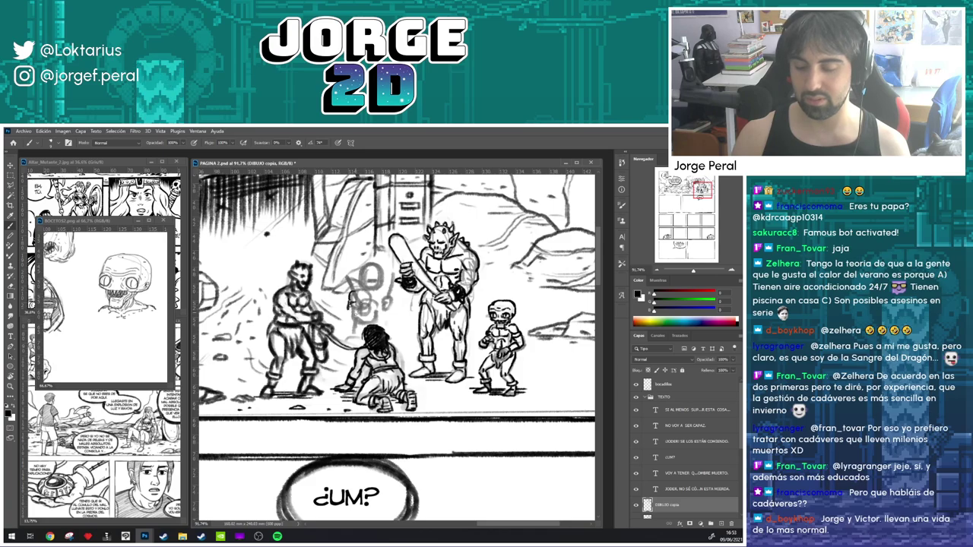
{"action": "mouse_move", "coordinate": [354, 307]}
{"action": "left_mouse_down"}
{"action": "mouse_move", "coordinate": [364, 312]}
{"action": "mouse_move", "coordinate": [343, 272]}
{"action": "mouse_move", "coordinate": [355, 303]}
{"action": "left_mouse_up"}
{"action": "left_click_drag", "start_coordinate": [338, 271], "coordinate": [361, 305]}
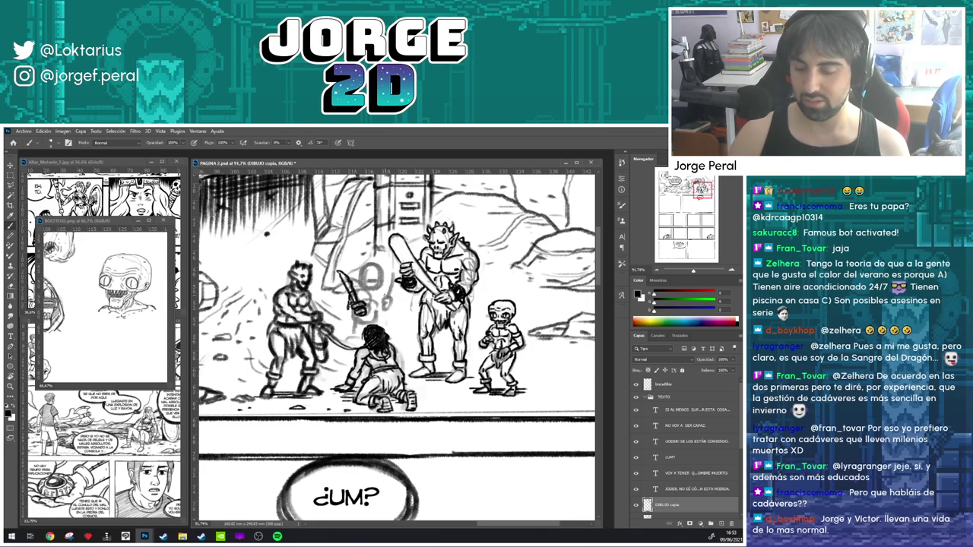
{"action": "left_click_drag", "start_coordinate": [392, 273], "coordinate": [392, 298]}
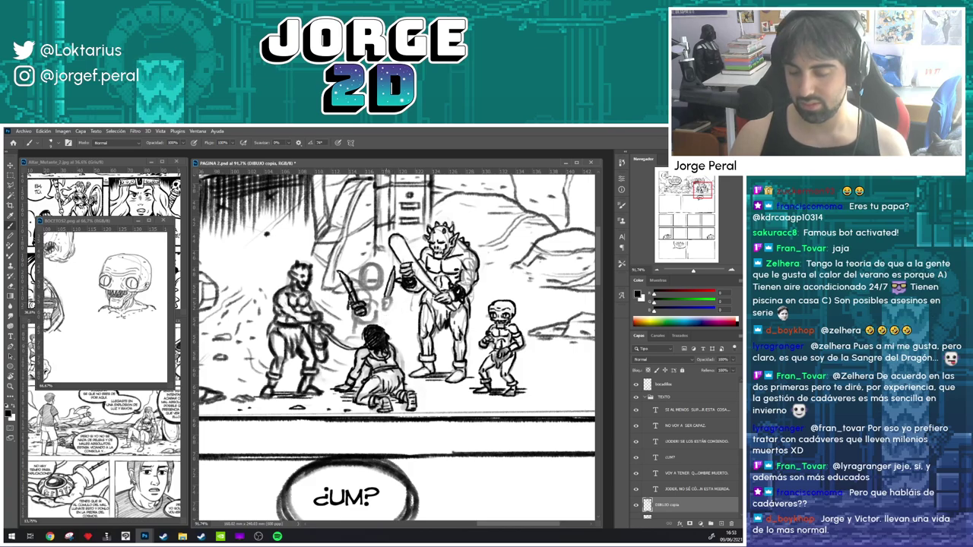
{"action": "left_click_drag", "start_coordinate": [394, 295], "coordinate": [385, 312]}
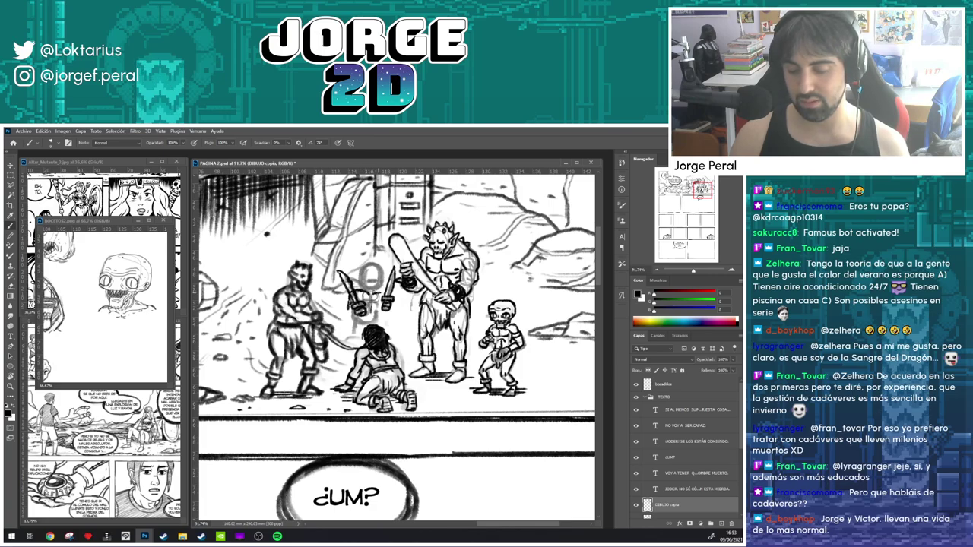
- Ink the knife-wielder's torso and legs behind the captive, and draw a grinning head with long pointed ears between the blades
{"action": "mouse_move", "coordinate": [361, 293]}
{"action": "left_mouse_down"}
{"action": "mouse_move", "coordinate": [381, 302]}
{"action": "mouse_move", "coordinate": [368, 312]}
{"action": "mouse_move", "coordinate": [376, 324]}
{"action": "mouse_move", "coordinate": [351, 336]}
{"action": "mouse_move", "coordinate": [362, 339]}
{"action": "mouse_move", "coordinate": [350, 344]}
{"action": "mouse_move", "coordinate": [345, 360]}
{"action": "mouse_move", "coordinate": [354, 363]}
{"action": "left_mouse_up"}
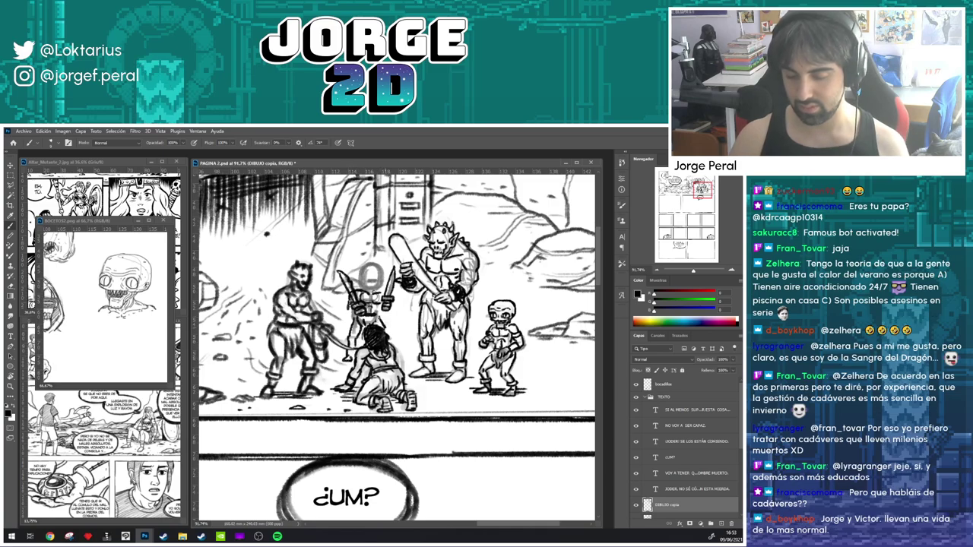
{"action": "left_click_drag", "start_coordinate": [378, 317], "coordinate": [385, 328]}
{"action": "left_click_drag", "start_coordinate": [361, 275], "coordinate": [354, 270]}
{"action": "mouse_move", "coordinate": [349, 267]}
{"action": "left_mouse_down"}
{"action": "mouse_move", "coordinate": [359, 281]}
{"action": "mouse_move", "coordinate": [390, 269]}
{"action": "left_mouse_up"}
{"action": "mouse_move", "coordinate": [390, 271]}
{"action": "left_mouse_down"}
{"action": "mouse_move", "coordinate": [372, 278]}
{"action": "mouse_move", "coordinate": [378, 288]}
{"action": "mouse_move", "coordinate": [367, 270]}
{"action": "left_mouse_up"}
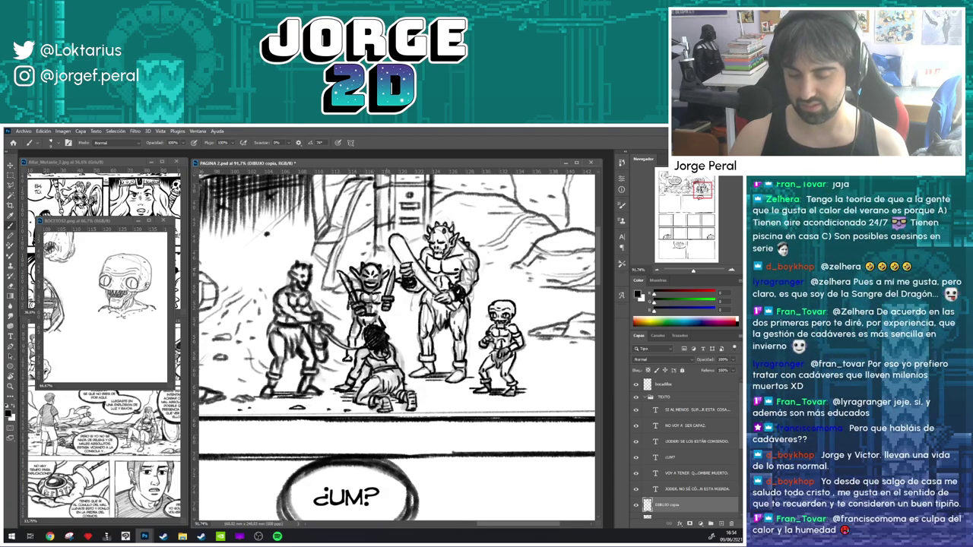
{"action": "mouse_move", "coordinate": [386, 305]}
{"action": "left_mouse_down"}
{"action": "mouse_move", "coordinate": [392, 316]}
{"action": "mouse_move", "coordinate": [381, 306]}
{"action": "mouse_move", "coordinate": [383, 320]}
{"action": "mouse_move", "coordinate": [351, 339]}
{"action": "mouse_move", "coordinate": [347, 363]}
{"action": "left_mouse_up"}
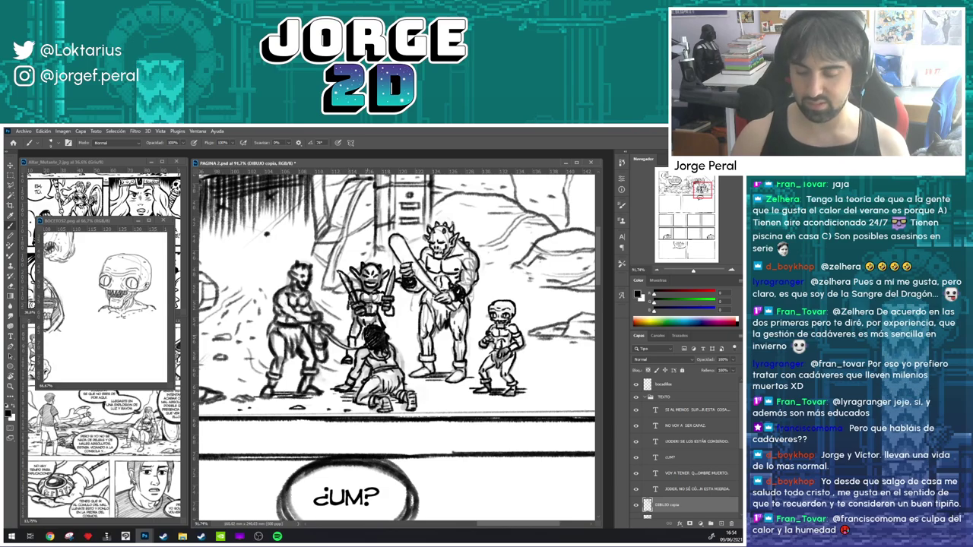
- Fade the inked knife-wielder to a faint guide using a larger eraser, return to the brush, and save the page
{"action": "scroll", "coordinate": [376, 317], "scroll_direction": "down", "scroll_amount": 11}
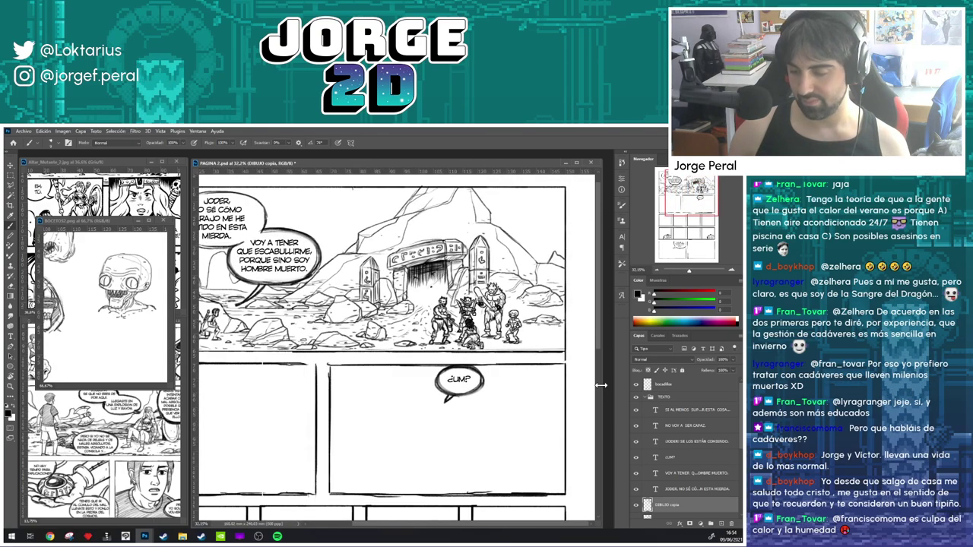
{"action": "scroll", "coordinate": [459, 305], "scroll_direction": "up", "scroll_amount": 3}
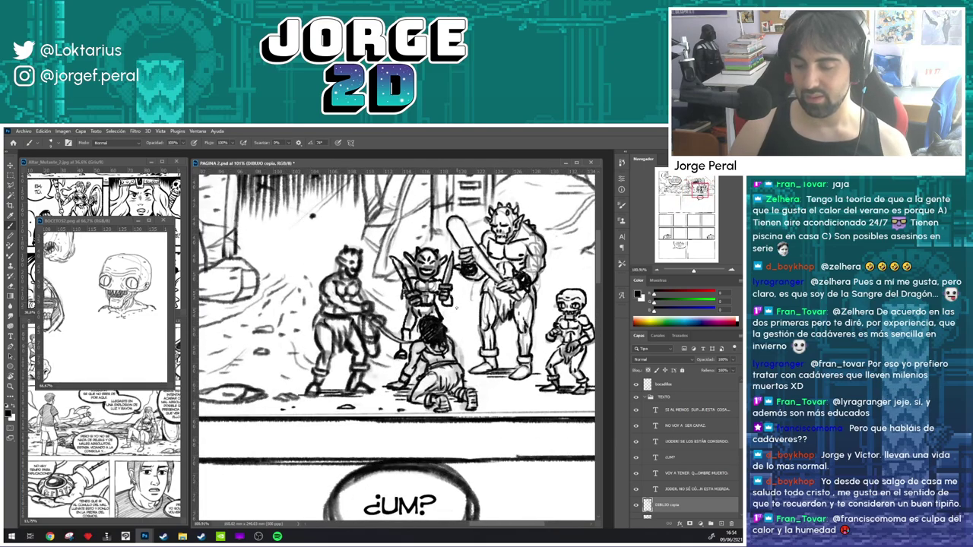
{"action": "key", "text": "e"}
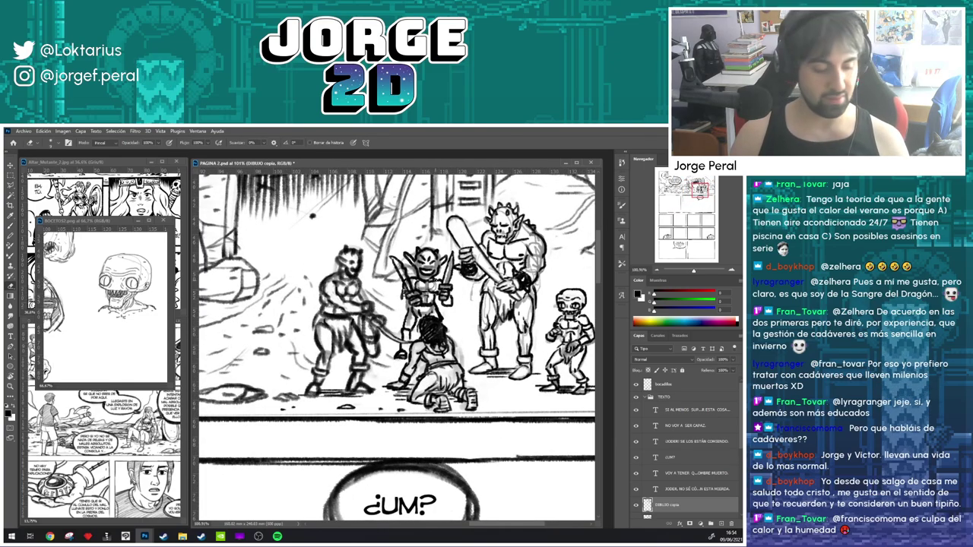
{"action": "key", "text": "bracketright"}
{"action": "key", "text": "bracketright"}
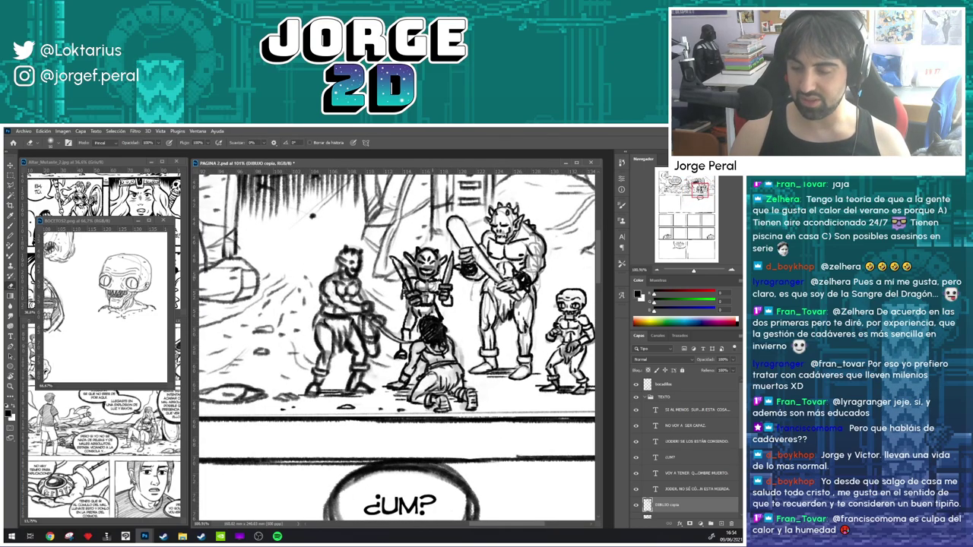
{"action": "mouse_move", "coordinate": [426, 279]}
{"action": "left_mouse_down"}
{"action": "mouse_move", "coordinate": [419, 289]}
{"action": "mouse_move", "coordinate": [448, 253]}
{"action": "mouse_move", "coordinate": [411, 296]}
{"action": "mouse_move", "coordinate": [396, 288]}
{"action": "mouse_move", "coordinate": [420, 295]}
{"action": "mouse_move", "coordinate": [398, 324]}
{"action": "mouse_move", "coordinate": [423, 299]}
{"action": "mouse_move", "coordinate": [447, 312]}
{"action": "mouse_move", "coordinate": [427, 292]}
{"action": "mouse_move", "coordinate": [399, 359]}
{"action": "mouse_move", "coordinate": [412, 301]}
{"action": "mouse_move", "coordinate": [430, 278]}
{"action": "mouse_move", "coordinate": [417, 253]}
{"action": "mouse_move", "coordinate": [441, 286]}
{"action": "mouse_move", "coordinate": [441, 266]}
{"action": "mouse_move", "coordinate": [435, 305]}
{"action": "mouse_move", "coordinate": [453, 297]}
{"action": "mouse_move", "coordinate": [424, 299]}
{"action": "mouse_move", "coordinate": [443, 282]}
{"action": "mouse_move", "coordinate": [434, 252]}
{"action": "mouse_move", "coordinate": [447, 263]}
{"action": "mouse_move", "coordinate": [406, 286]}
{"action": "mouse_move", "coordinate": [396, 274]}
{"action": "mouse_move", "coordinate": [405, 262]}
{"action": "mouse_move", "coordinate": [446, 287]}
{"action": "left_mouse_up"}
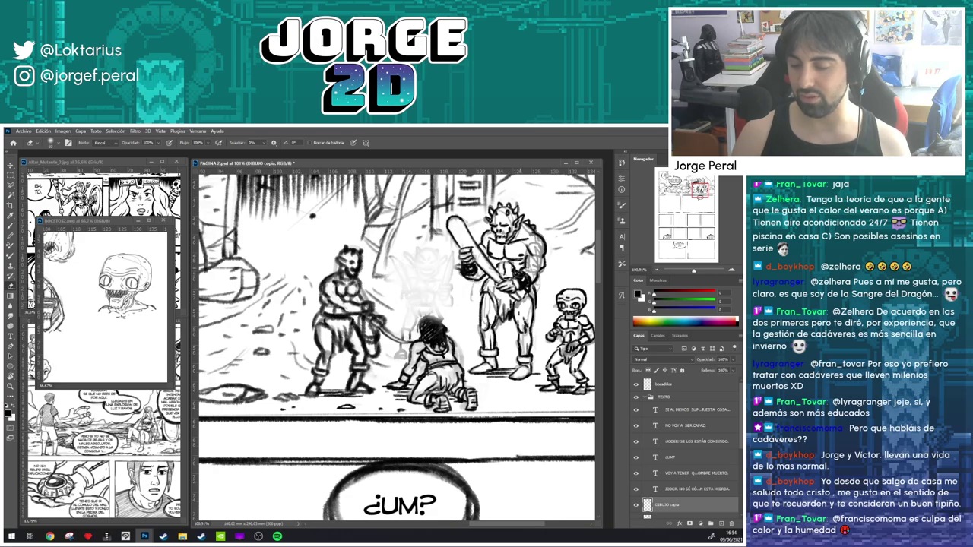
{"action": "key", "text": "b"}
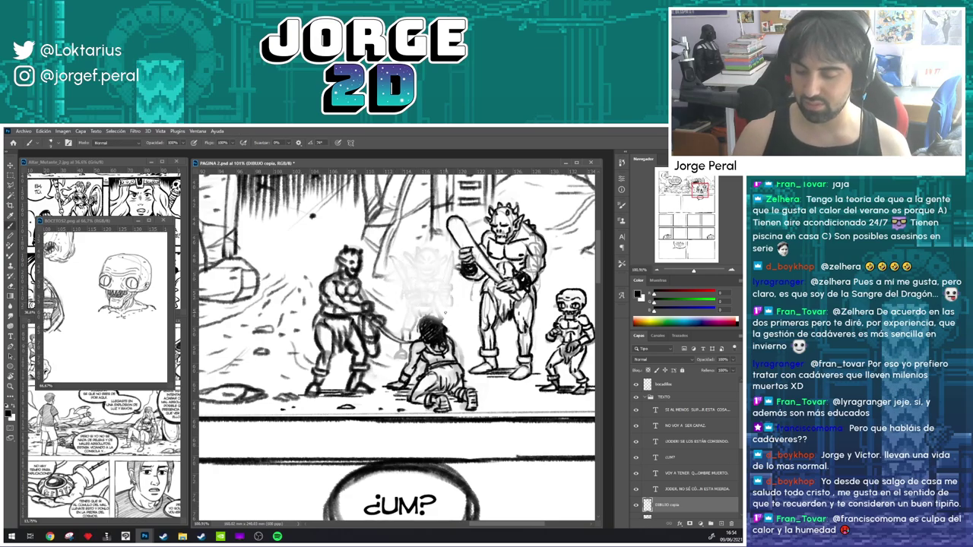
{"action": "key", "text": "ctrl+z"}
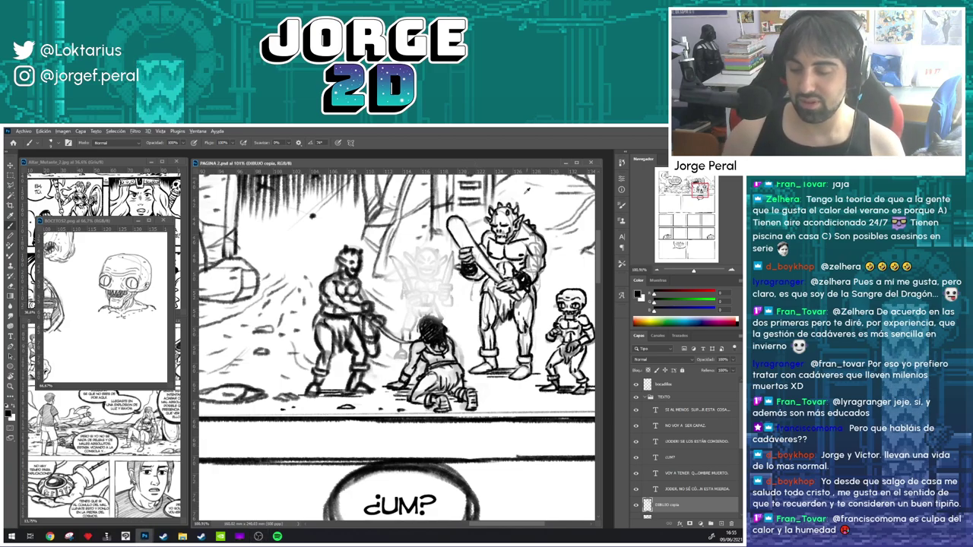
- Re-ink the knife-wielder's fist and curved blade on the side nearest the rope-holding figure, undoing the unsatisfactory strokes
{"action": "scroll", "coordinate": [460, 281], "scroll_direction": "up", "scroll_amount": 2}
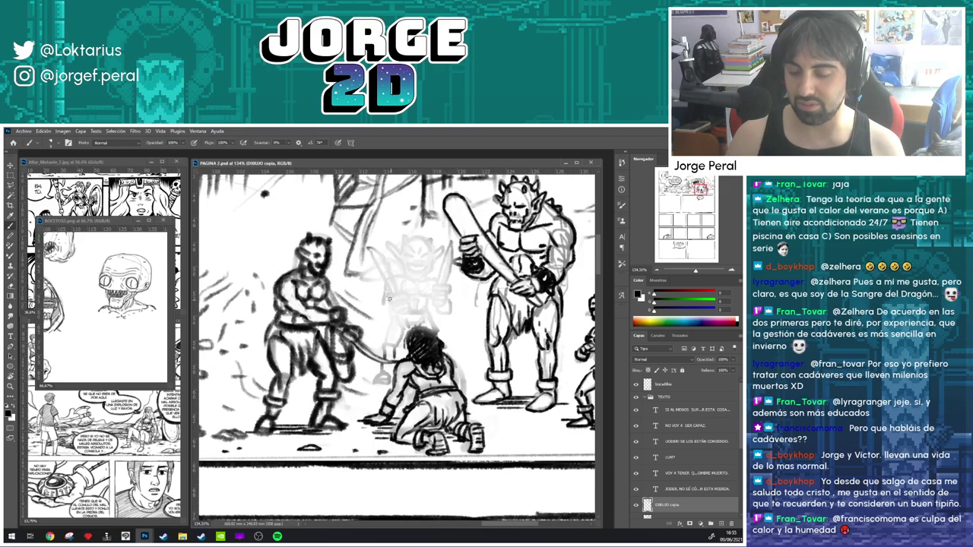
{"action": "mouse_move", "coordinate": [388, 298]}
{"action": "left_mouse_down"}
{"action": "mouse_move", "coordinate": [403, 295]}
{"action": "mouse_move", "coordinate": [399, 310]}
{"action": "mouse_move", "coordinate": [407, 312]}
{"action": "left_mouse_up"}
{"action": "left_click_drag", "start_coordinate": [404, 302], "coordinate": [410, 316]}
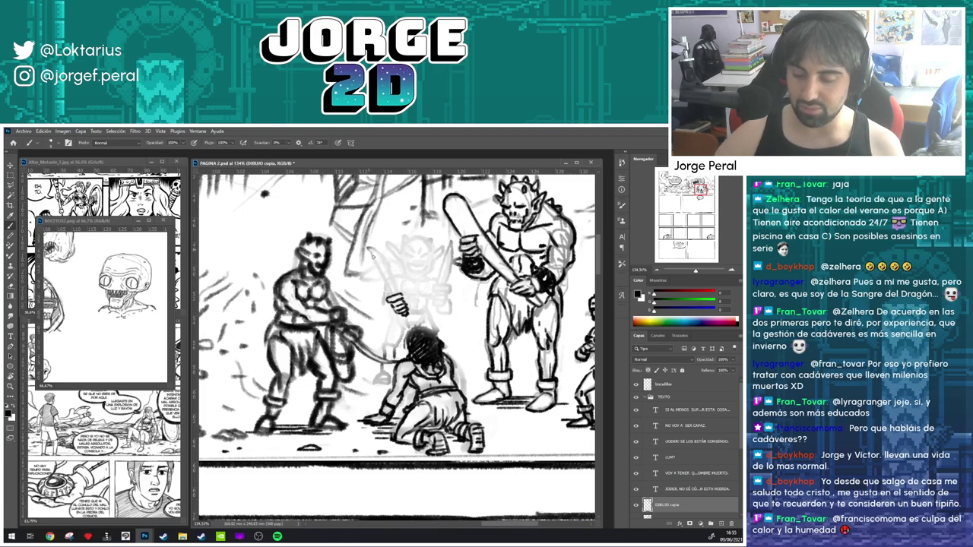
{"action": "left_click_drag", "start_coordinate": [372, 254], "coordinate": [393, 294]}
{"action": "key", "text": "ctrl+z"}
{"action": "left_click_drag", "start_coordinate": [368, 248], "coordinate": [392, 297]}
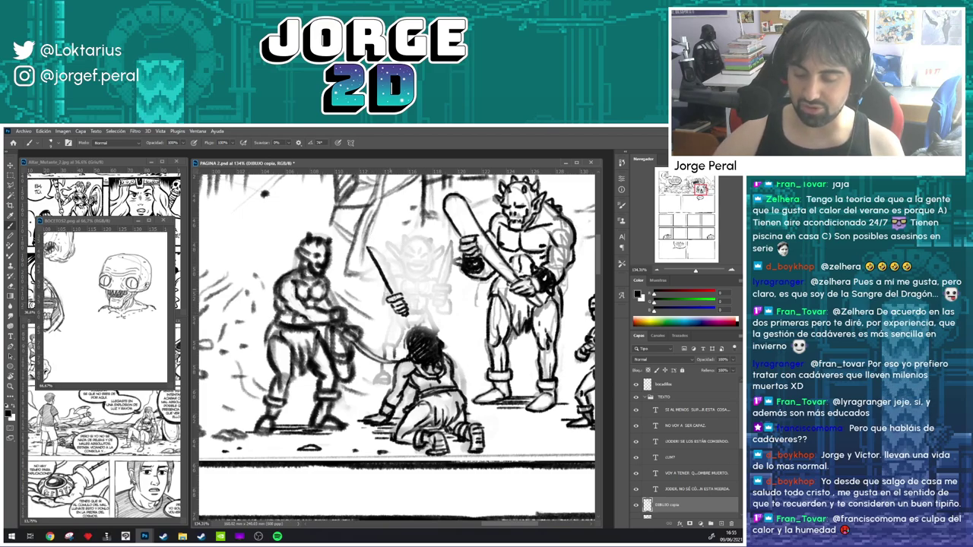
{"action": "left_click_drag", "start_coordinate": [369, 247], "coordinate": [405, 303]}
{"action": "key", "text": "ctrl+z"}
{"action": "key", "text": "ctrl+z"}
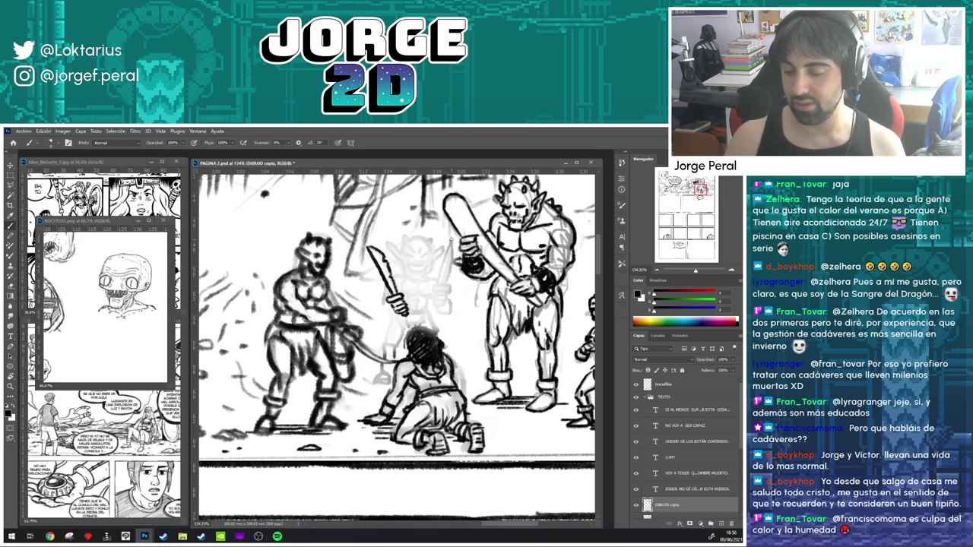
- Re-ink the second curved knife and its fist beside the club-wielder, and draw the arms and chest between both hands
{"action": "mouse_move", "coordinate": [452, 240]}
{"action": "left_mouse_down"}
{"action": "mouse_move", "coordinate": [440, 288]}
{"action": "mouse_move", "coordinate": [460, 245]}
{"action": "mouse_move", "coordinate": [450, 288]}
{"action": "mouse_move", "coordinate": [437, 286]}
{"action": "mouse_move", "coordinate": [449, 287]}
{"action": "mouse_move", "coordinate": [433, 302]}
{"action": "mouse_move", "coordinate": [447, 297]}
{"action": "mouse_move", "coordinate": [441, 310]}
{"action": "mouse_move", "coordinate": [448, 302]}
{"action": "left_mouse_up"}
{"action": "key", "text": "e"}
{"action": "key", "text": "b"}
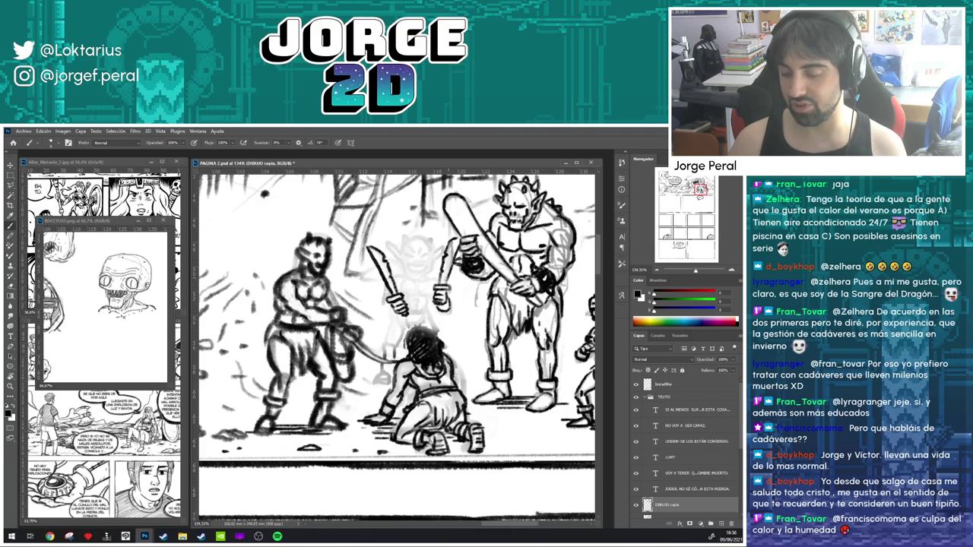
{"action": "mouse_move", "coordinate": [392, 274]}
{"action": "left_mouse_down"}
{"action": "mouse_move", "coordinate": [401, 278]}
{"action": "mouse_move", "coordinate": [385, 305]}
{"action": "mouse_move", "coordinate": [409, 295]}
{"action": "left_mouse_up"}
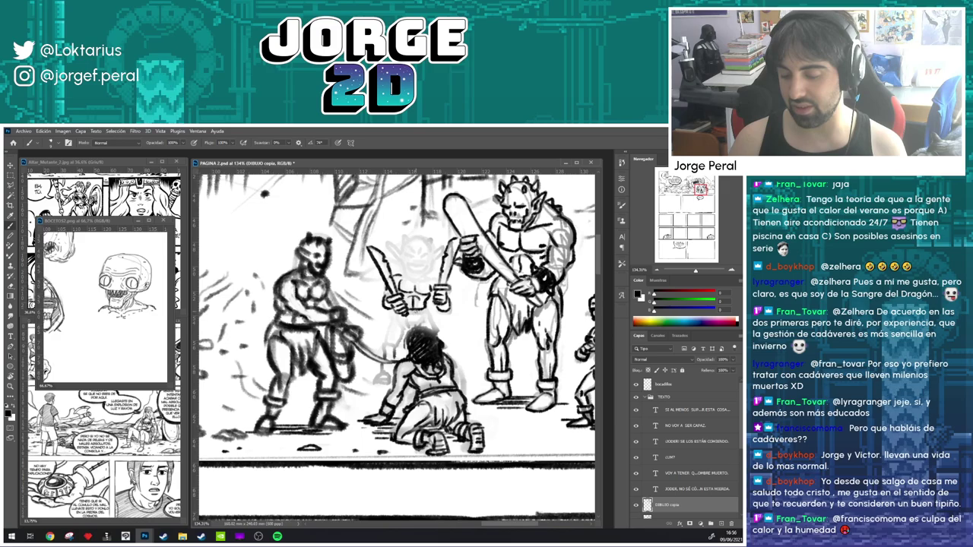
{"action": "key", "text": "e"}
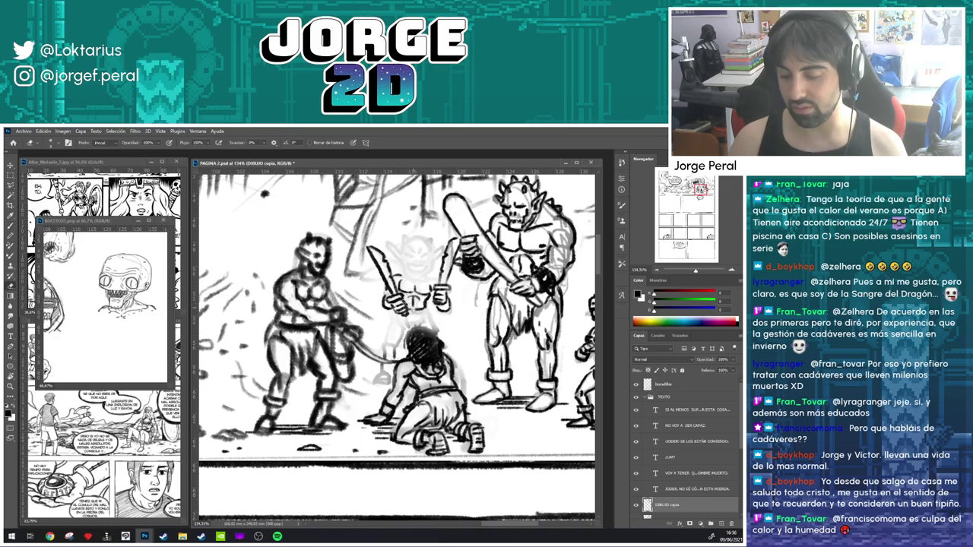
{"action": "key", "text": "b"}
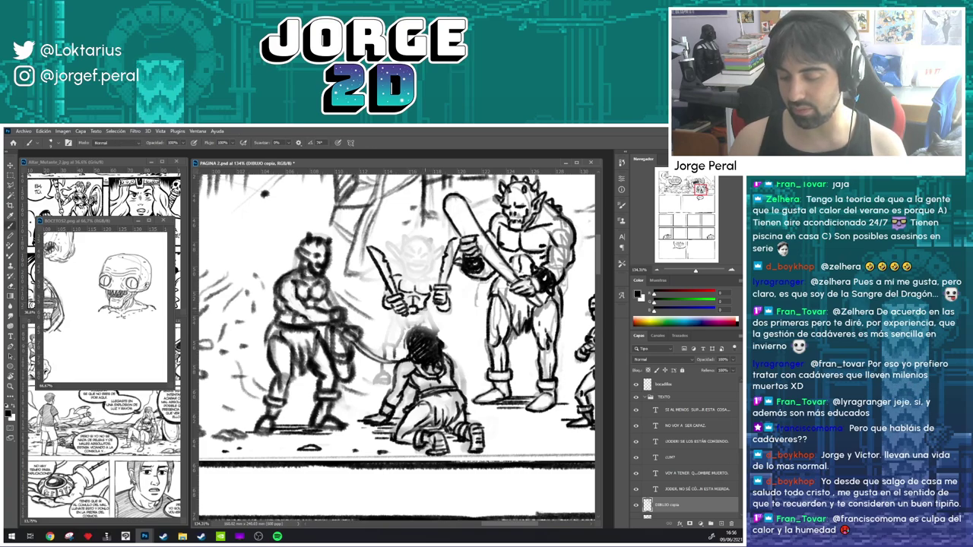
- Ink the knife-wielder's waist, loincloth, leg and foot behind the kneeling captive
{"action": "mouse_move", "coordinate": [395, 316]}
{"action": "left_mouse_down"}
{"action": "mouse_move", "coordinate": [404, 335]}
{"action": "mouse_move", "coordinate": [429, 318]}
{"action": "mouse_move", "coordinate": [386, 342]}
{"action": "mouse_move", "coordinate": [385, 351]}
{"action": "mouse_move", "coordinate": [403, 335]}
{"action": "mouse_move", "coordinate": [397, 357]}
{"action": "left_mouse_up"}
{"action": "key", "text": "e"}
{"action": "key", "text": "b"}
{"action": "mouse_move", "coordinate": [385, 347]}
{"action": "left_mouse_down"}
{"action": "mouse_move", "coordinate": [378, 378]}
{"action": "mouse_move", "coordinate": [397, 363]}
{"action": "mouse_move", "coordinate": [394, 385]}
{"action": "left_mouse_up"}
{"action": "key", "text": "b"}
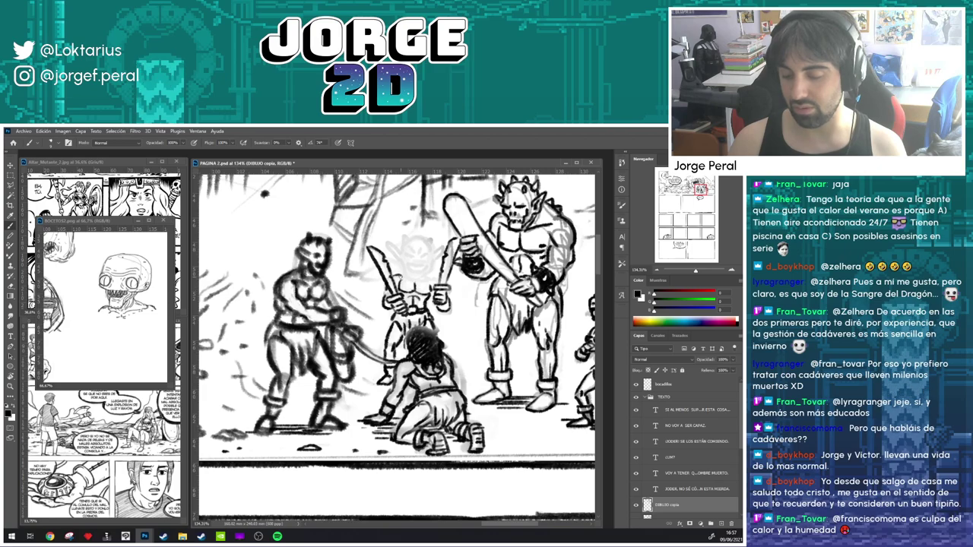
{"action": "mouse_move", "coordinate": [402, 278]}
{"action": "left_mouse_down"}
{"action": "mouse_move", "coordinate": [427, 282]}
{"action": "mouse_move", "coordinate": [427, 271]}
{"action": "left_mouse_up"}
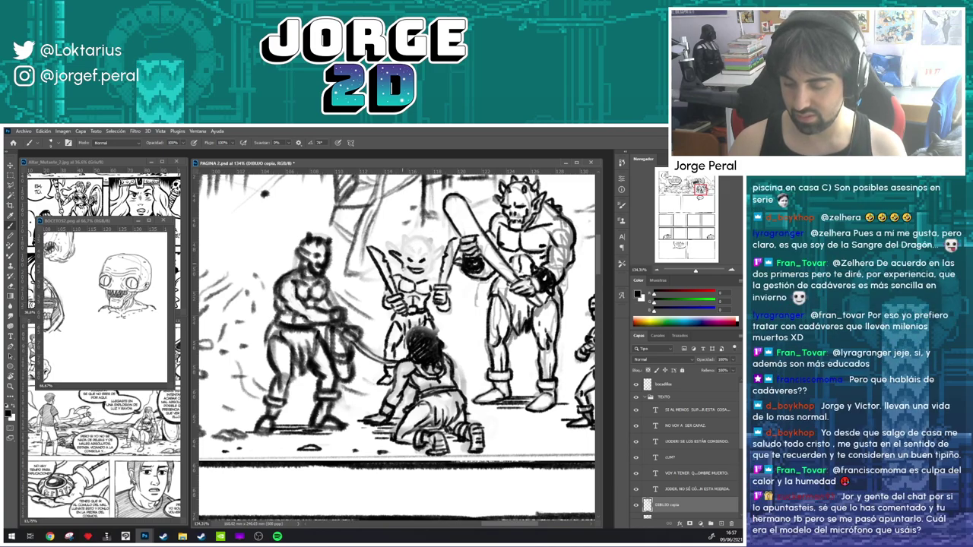
{"action": "mouse_move", "coordinate": [403, 270]}
{"action": "left_mouse_down"}
{"action": "mouse_move", "coordinate": [412, 281]}
{"action": "mouse_move", "coordinate": [427, 272]}
{"action": "mouse_move", "coordinate": [413, 261]}
{"action": "left_mouse_up"}
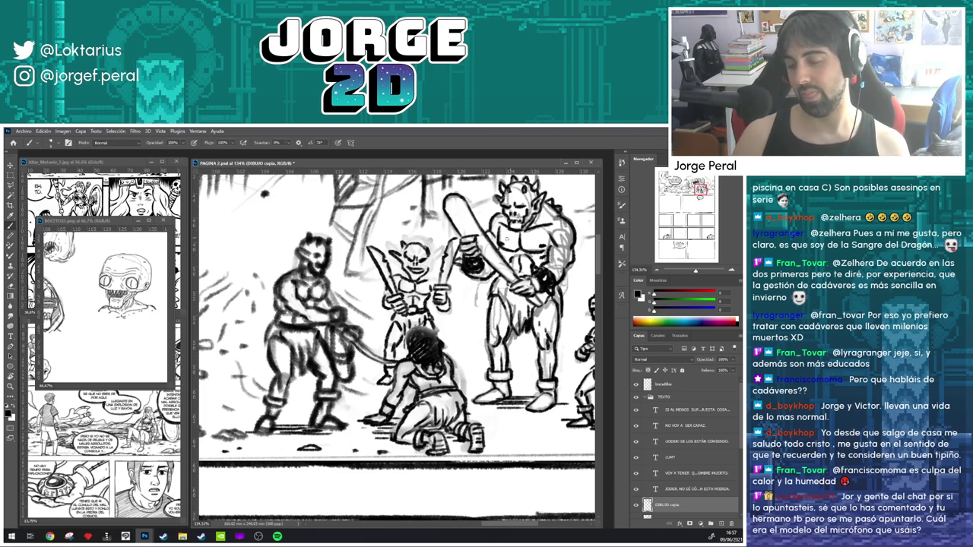
- Erase the knife-wielder's inked head and its faint guide between the two blades, and return to the brush
{"action": "key", "text": "e"}
{"action": "mouse_move", "coordinate": [421, 244]}
{"action": "left_mouse_down"}
{"action": "mouse_move", "coordinate": [395, 256]}
{"action": "mouse_move", "coordinate": [407, 247]}
{"action": "mouse_move", "coordinate": [396, 259]}
{"action": "mouse_move", "coordinate": [403, 262]}
{"action": "mouse_move", "coordinate": [435, 241]}
{"action": "mouse_move", "coordinate": [437, 255]}
{"action": "mouse_move", "coordinate": [418, 274]}
{"action": "mouse_move", "coordinate": [403, 251]}
{"action": "mouse_move", "coordinate": [441, 238]}
{"action": "mouse_move", "coordinate": [454, 248]}
{"action": "mouse_move", "coordinate": [445, 290]}
{"action": "mouse_move", "coordinate": [438, 279]}
{"action": "mouse_move", "coordinate": [448, 311]}
{"action": "mouse_move", "coordinate": [440, 315]}
{"action": "mouse_move", "coordinate": [446, 309]}
{"action": "left_mouse_up"}
{"action": "key", "text": "b"}
{"action": "key", "text": "e"}
{"action": "key", "text": "b"}
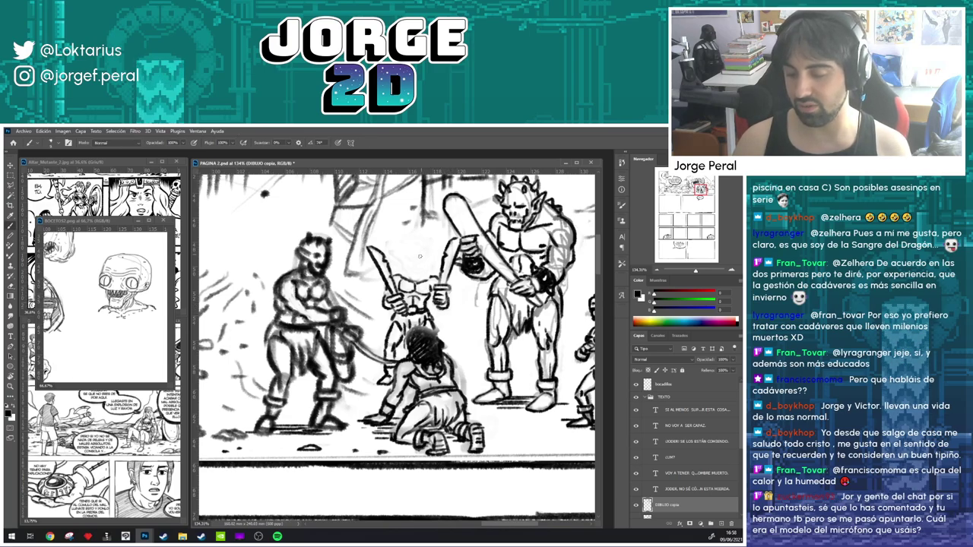
- Sketch a smaller round head for the knife-wielder with pointed ears, slanted brows and a wide grin
{"action": "mouse_move", "coordinate": [411, 272]}
{"action": "left_mouse_down"}
{"action": "mouse_move", "coordinate": [431, 257]}
{"action": "mouse_move", "coordinate": [412, 263]}
{"action": "mouse_move", "coordinate": [423, 269]}
{"action": "mouse_move", "coordinate": [417, 251]}
{"action": "mouse_move", "coordinate": [408, 259]}
{"action": "mouse_move", "coordinate": [426, 250]}
{"action": "mouse_move", "coordinate": [411, 272]}
{"action": "left_mouse_up"}
{"action": "key", "text": "e"}
{"action": "key", "text": "b"}
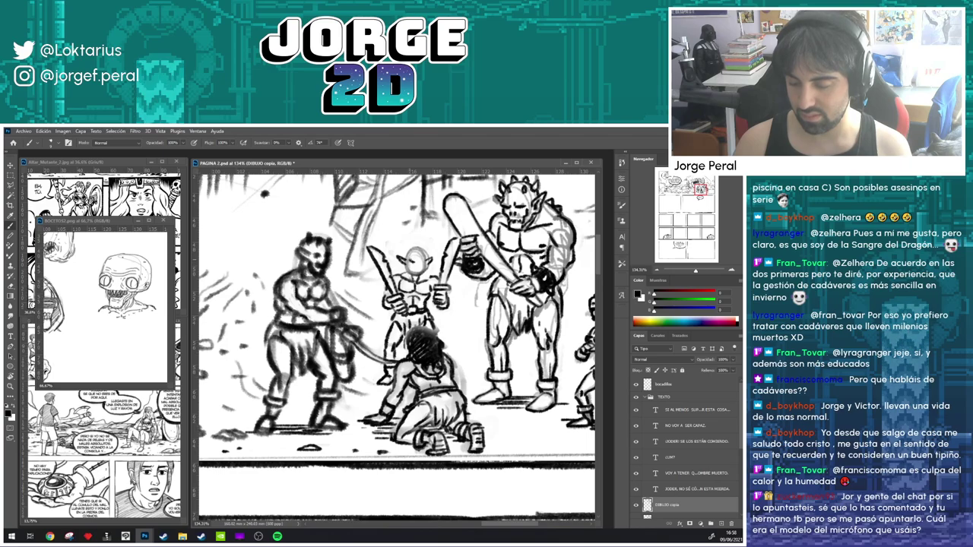
{"action": "mouse_move", "coordinate": [417, 262]}
{"action": "left_mouse_down"}
{"action": "mouse_move", "coordinate": [424, 257]}
{"action": "mouse_move", "coordinate": [417, 270]}
{"action": "left_mouse_up"}
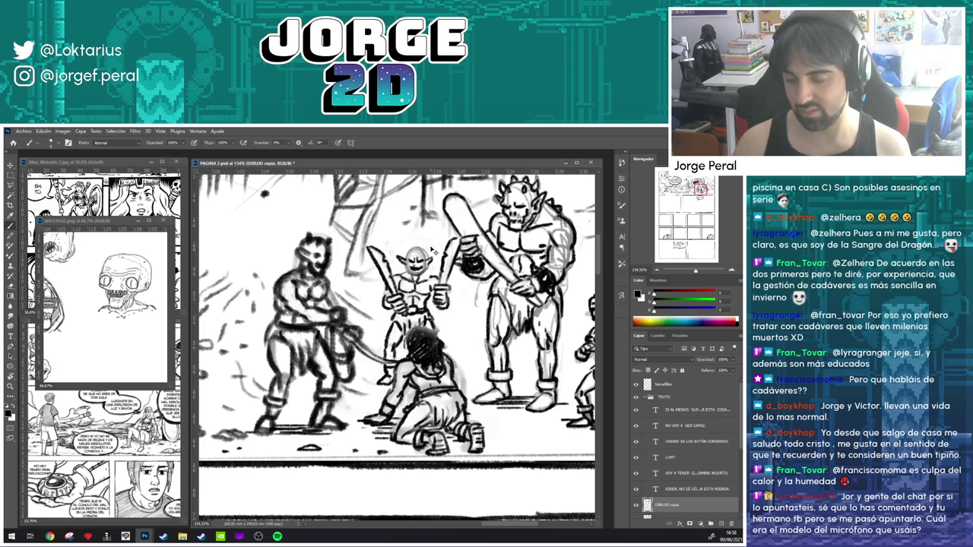
- Refine the knife-wielder's grin, undoing a bad stroke, and ink the top of the skull with a row of small spikes
{"action": "scroll", "coordinate": [441, 249], "scroll_direction": "up", "scroll_amount": 1}
{"action": "scroll", "coordinate": [437, 255], "scroll_direction": "up", "scroll_amount": 10}
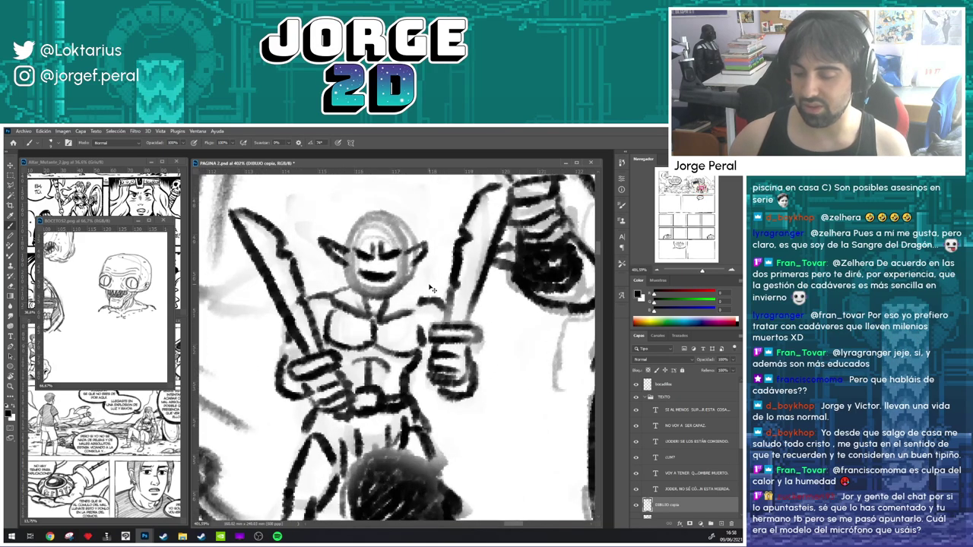
{"action": "mouse_move", "coordinate": [368, 276]}
{"action": "left_mouse_down"}
{"action": "mouse_move", "coordinate": [400, 274]}
{"action": "mouse_move", "coordinate": [380, 287]}
{"action": "mouse_move", "coordinate": [397, 283]}
{"action": "mouse_move", "coordinate": [375, 280]}
{"action": "mouse_move", "coordinate": [383, 266]}
{"action": "left_mouse_up"}
{"action": "key", "text": "ctrl+z"}
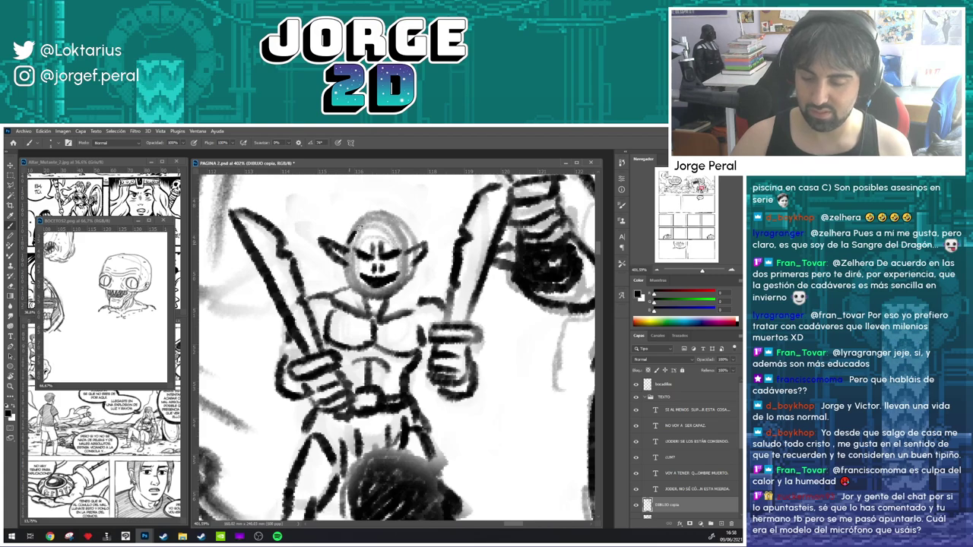
{"action": "mouse_move", "coordinate": [353, 237]}
{"action": "left_mouse_down"}
{"action": "mouse_move", "coordinate": [342, 224]}
{"action": "mouse_move", "coordinate": [371, 217]}
{"action": "mouse_move", "coordinate": [362, 210]}
{"action": "left_mouse_up"}
{"action": "mouse_move", "coordinate": [362, 210]}
{"action": "left_mouse_down"}
{"action": "mouse_move", "coordinate": [397, 221]}
{"action": "mouse_move", "coordinate": [403, 210]}
{"action": "mouse_move", "coordinate": [406, 236]}
{"action": "mouse_move", "coordinate": [416, 241]}
{"action": "left_mouse_up"}
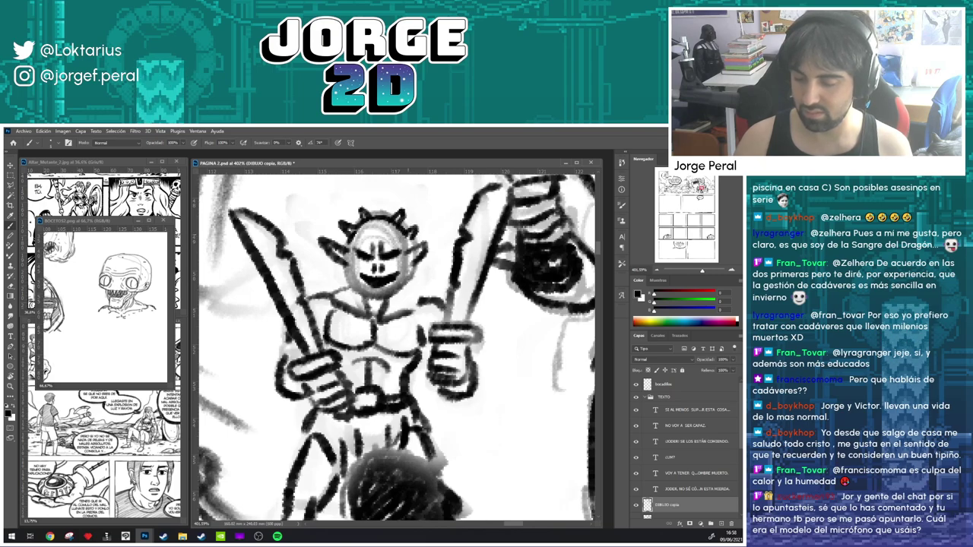
- Ink the knife-wielder's cheeks and jawline, undoing the unsatisfactory strokes
{"action": "mouse_move", "coordinate": [347, 255]}
{"action": "left_mouse_down"}
{"action": "mouse_move", "coordinate": [362, 286]}
{"action": "mouse_move", "coordinate": [358, 272]}
{"action": "mouse_move", "coordinate": [397, 274]}
{"action": "mouse_move", "coordinate": [361, 292]}
{"action": "mouse_move", "coordinate": [374, 301]}
{"action": "mouse_move", "coordinate": [407, 275]}
{"action": "left_mouse_up"}
{"action": "key", "text": "ctrl+z"}
{"action": "key", "text": "ctrl+z"}
{"action": "left_click_drag", "start_coordinate": [405, 279], "coordinate": [411, 263]}
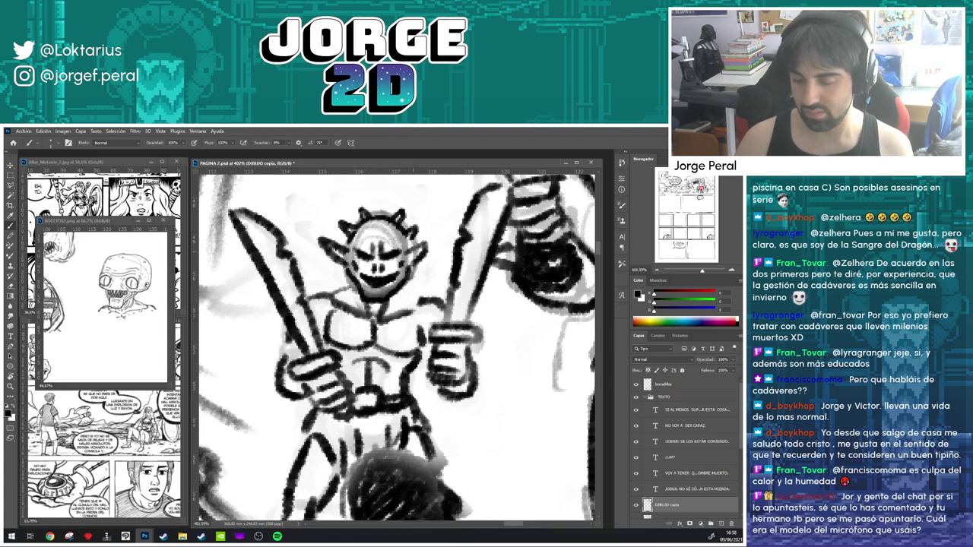
- Ink the outlines of the knife-wielder's pointed ears and the lines running from the neck to both shoulders
{"action": "left_click_drag", "start_coordinate": [355, 238], "coordinate": [350, 248]}
{"action": "mouse_move", "coordinate": [409, 240]}
{"action": "left_mouse_down"}
{"action": "mouse_move", "coordinate": [406, 259]}
{"action": "mouse_move", "coordinate": [432, 237]}
{"action": "left_mouse_up"}
{"action": "left_click_drag", "start_coordinate": [432, 237], "coordinate": [426, 251]}
{"action": "left_click_drag", "start_coordinate": [349, 248], "coordinate": [349, 259]}
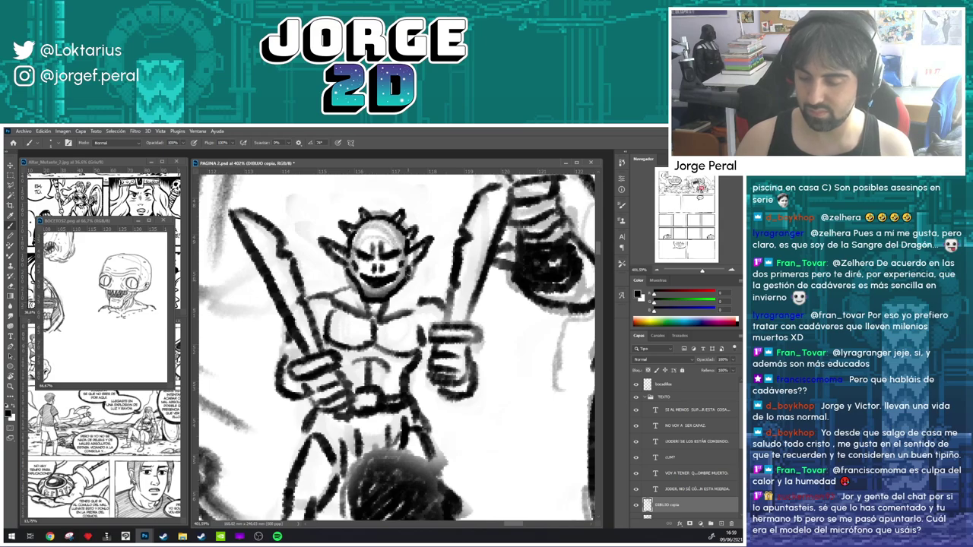
{"action": "mouse_move", "coordinate": [397, 292]}
{"action": "left_mouse_down"}
{"action": "mouse_move", "coordinate": [395, 307]}
{"action": "mouse_move", "coordinate": [417, 298]}
{"action": "left_mouse_up"}
{"action": "left_click_drag", "start_coordinate": [350, 284], "coordinate": [328, 296]}
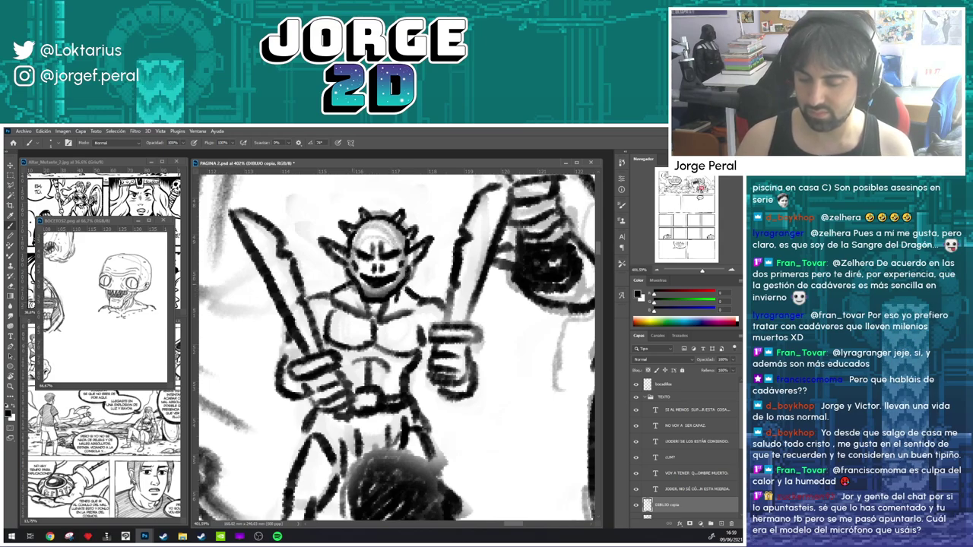
{"action": "scroll", "coordinate": [401, 266], "scroll_direction": "down", "scroll_amount": 7}
{"action": "scroll", "coordinate": [403, 278], "scroll_direction": "down", "scroll_amount": 4}
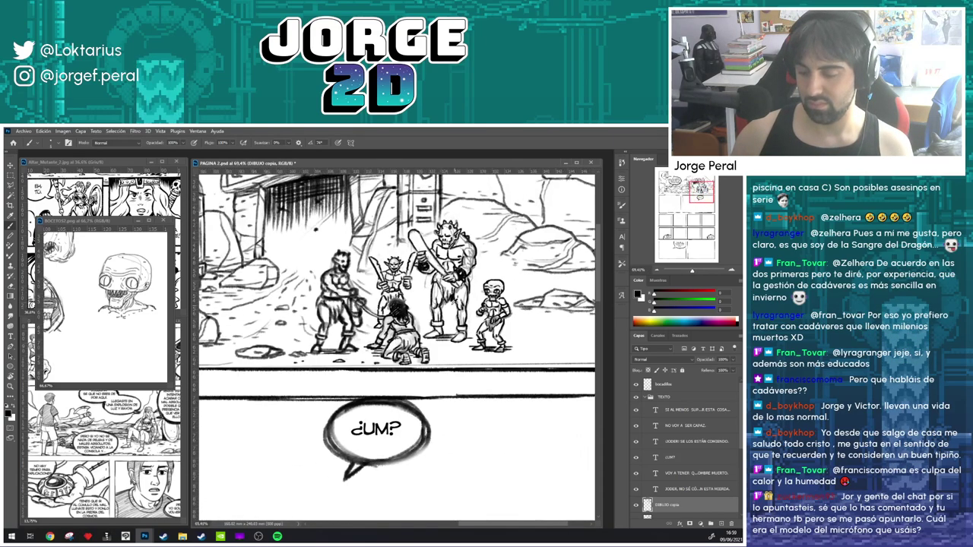
- Erase the knife-wielder's grin and redraw it as an open mouth full of sharp teeth
{"action": "scroll", "coordinate": [403, 279], "scroll_direction": "up", "scroll_amount": 6}
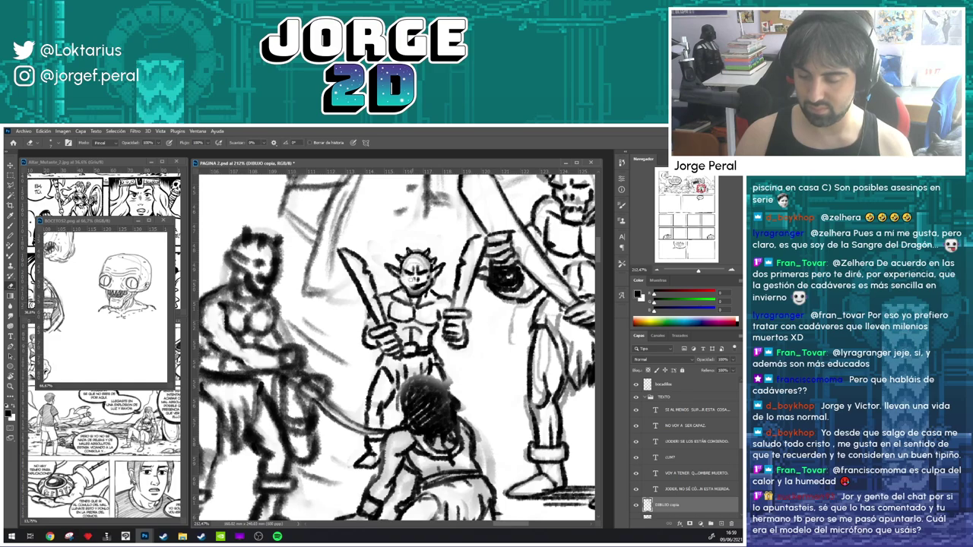
{"action": "key", "text": "v"}
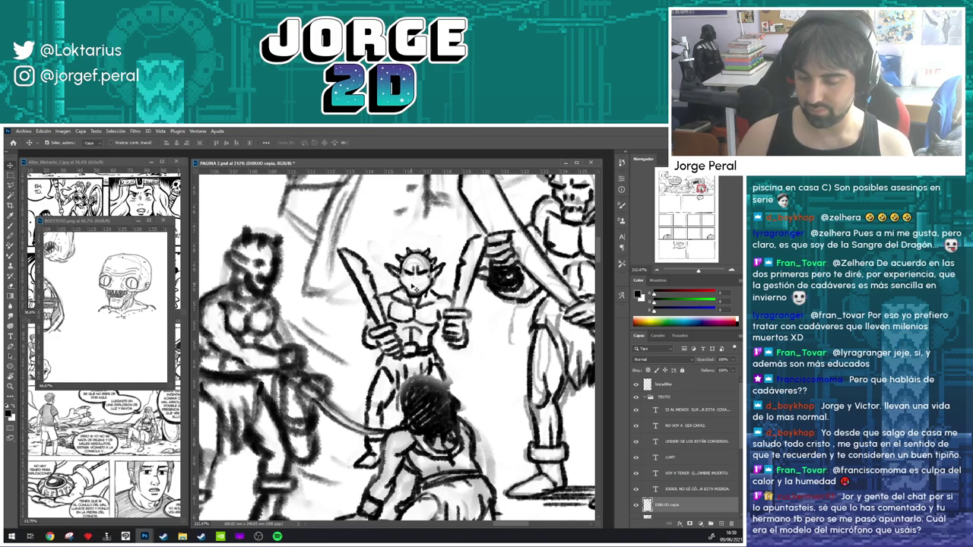
{"action": "key", "text": "b"}
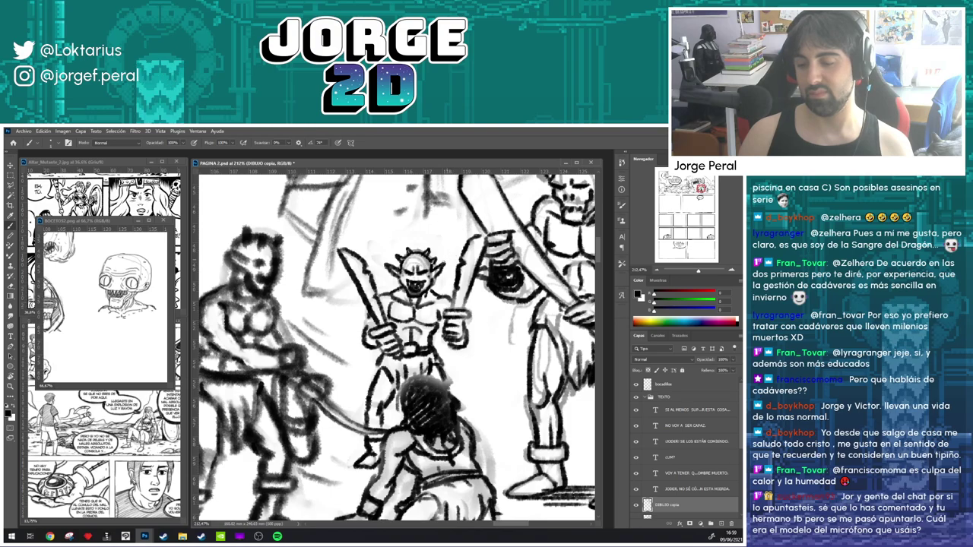
{"action": "key", "text": "e"}
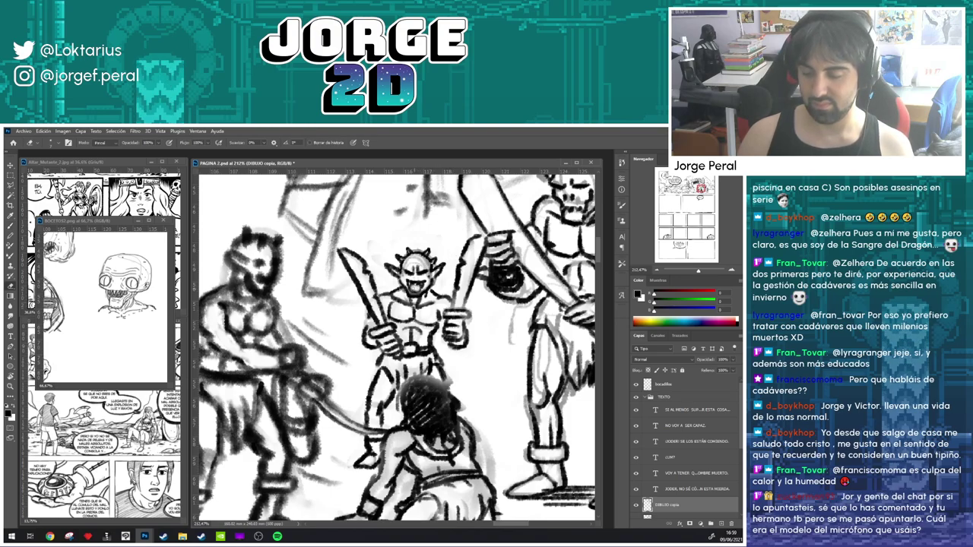
{"action": "key", "text": "b"}
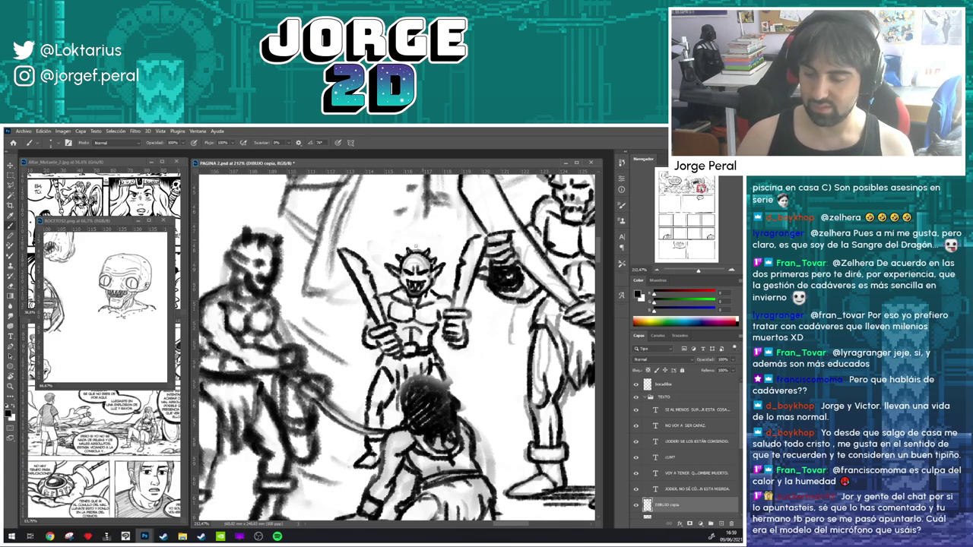
- Replace the spikes on the knife-wielder's head with two curved horns, and touch up the arm beside the knife
{"action": "key", "text": "e"}
{"action": "mouse_move", "coordinate": [408, 250]}
{"action": "left_mouse_down"}
{"action": "mouse_move", "coordinate": [399, 256]}
{"action": "mouse_move", "coordinate": [428, 252]}
{"action": "mouse_move", "coordinate": [432, 263]}
{"action": "mouse_move", "coordinate": [394, 247]}
{"action": "mouse_move", "coordinate": [438, 248]}
{"action": "mouse_move", "coordinate": [433, 263]}
{"action": "left_mouse_up"}
{"action": "key", "text": "b"}
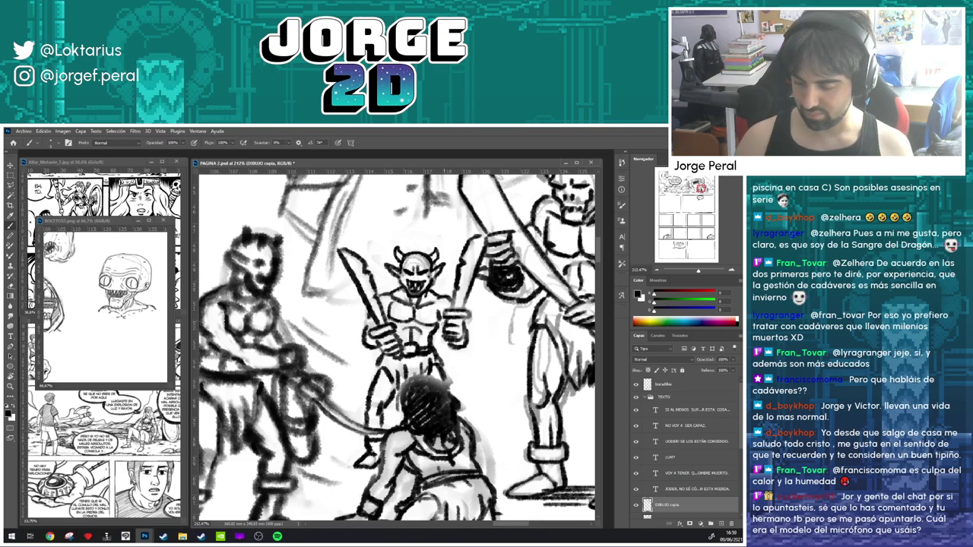
{"action": "mouse_move", "coordinate": [444, 321]}
{"action": "left_mouse_down"}
{"action": "mouse_move", "coordinate": [442, 330]}
{"action": "mouse_move", "coordinate": [466, 316]}
{"action": "mouse_move", "coordinate": [455, 326]}
{"action": "left_mouse_up"}
{"action": "scroll", "coordinate": [422, 337], "scroll_direction": "down", "scroll_amount": 6}
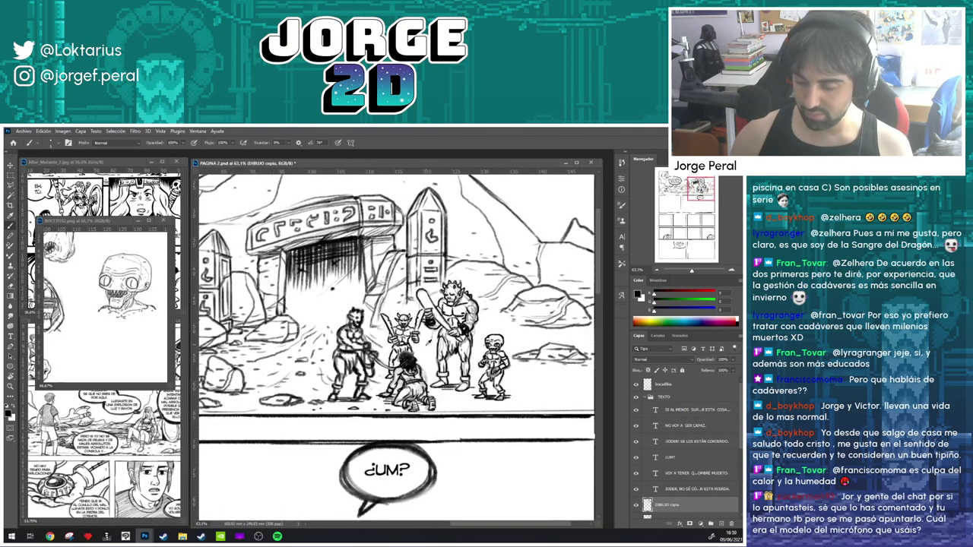
{"action": "scroll", "coordinate": [422, 337], "scroll_direction": "up", "scroll_amount": 5}
{"action": "scroll", "coordinate": [365, 296], "scroll_direction": "up", "scroll_amount": 2}
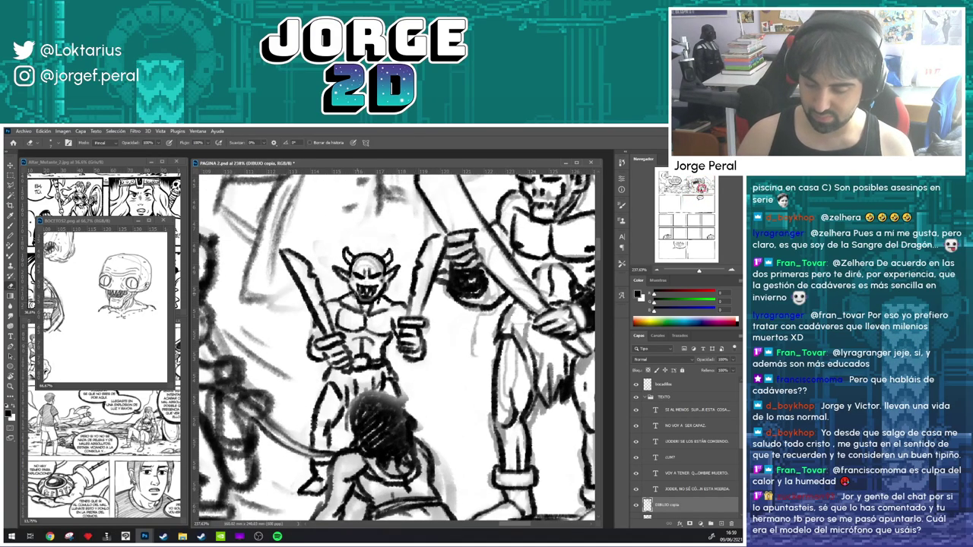
{"action": "key", "text": "b"}
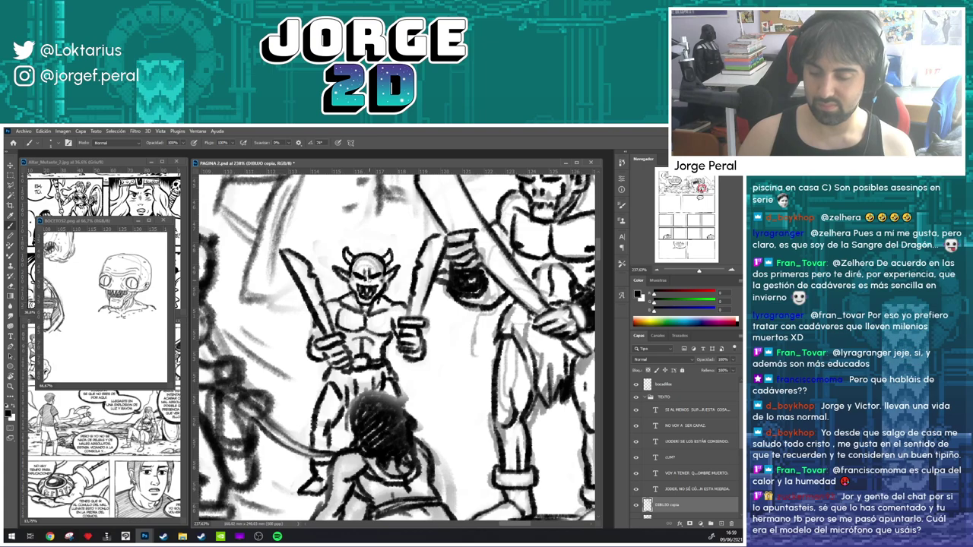
{"action": "scroll", "coordinate": [388, 252], "scroll_direction": "down", "scroll_amount": 6}
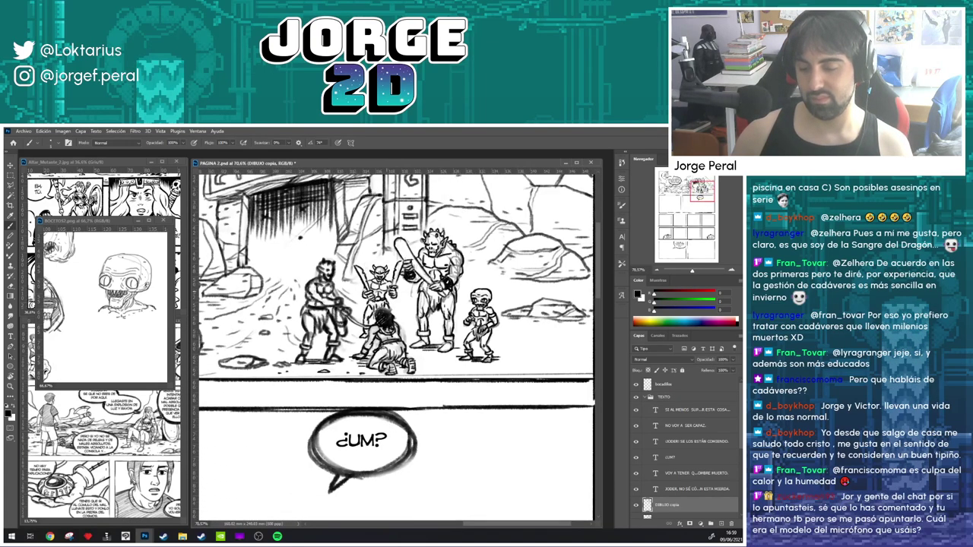
- Clean up around the club-wielder's arm with the eraser, and brush small detail marks along the club
{"action": "left_click_drag", "start_coordinate": [441, 333], "coordinate": [461, 343]}
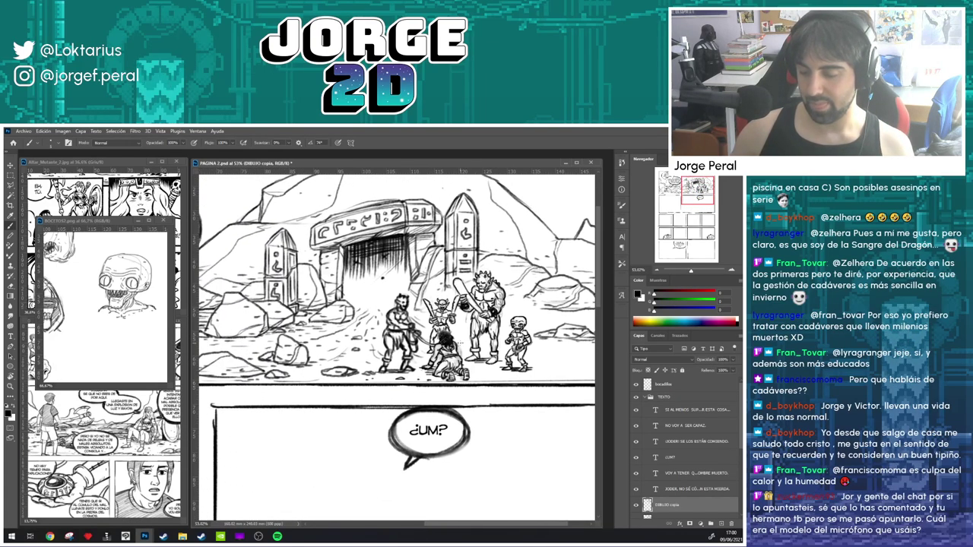
{"action": "scroll", "coordinate": [461, 333], "scroll_direction": "up", "scroll_amount": 2}
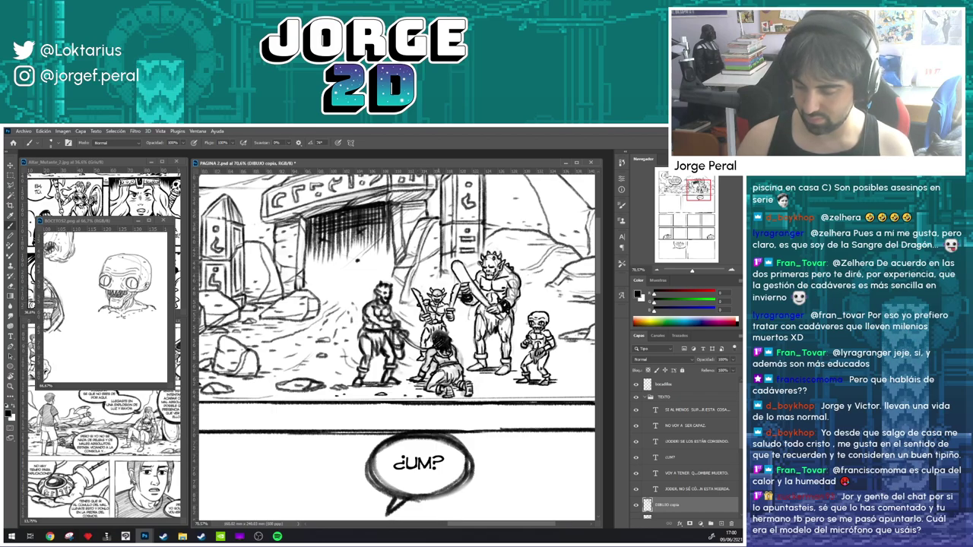
{"action": "left_click_drag", "start_coordinate": [486, 341], "coordinate": [480, 308]}
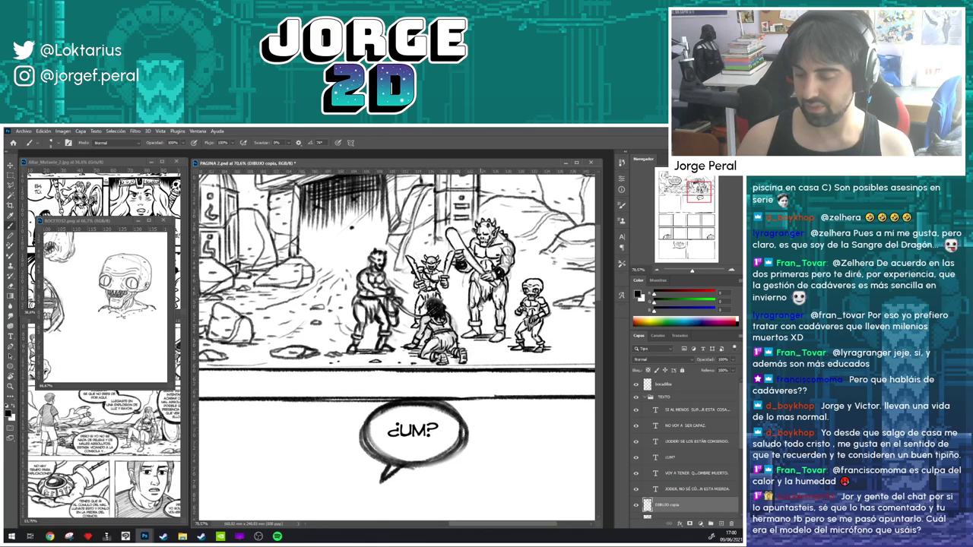
{"action": "left_click_drag", "start_coordinate": [533, 285], "coordinate": [514, 299]}
{"action": "key", "text": "e"}
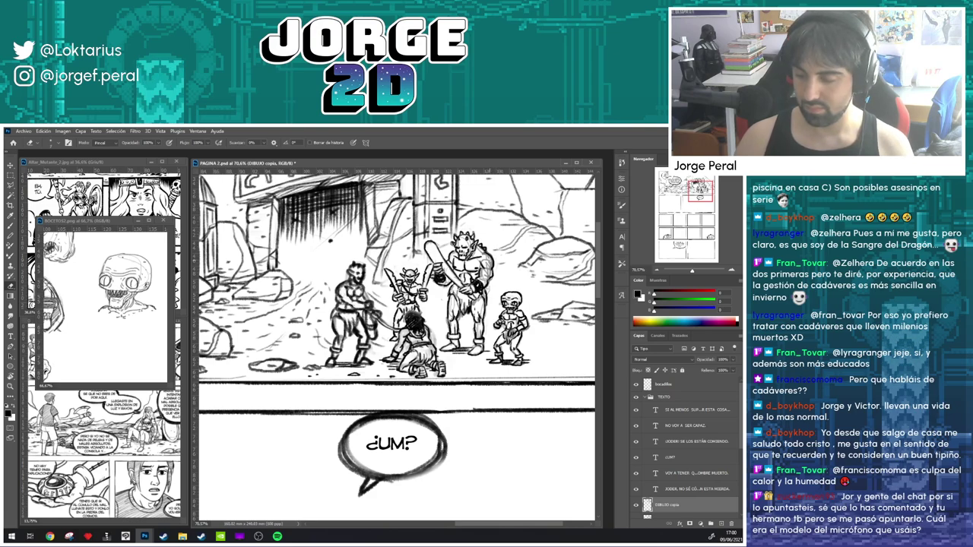
{"action": "left_click_drag", "start_coordinate": [485, 263], "coordinate": [484, 278]}
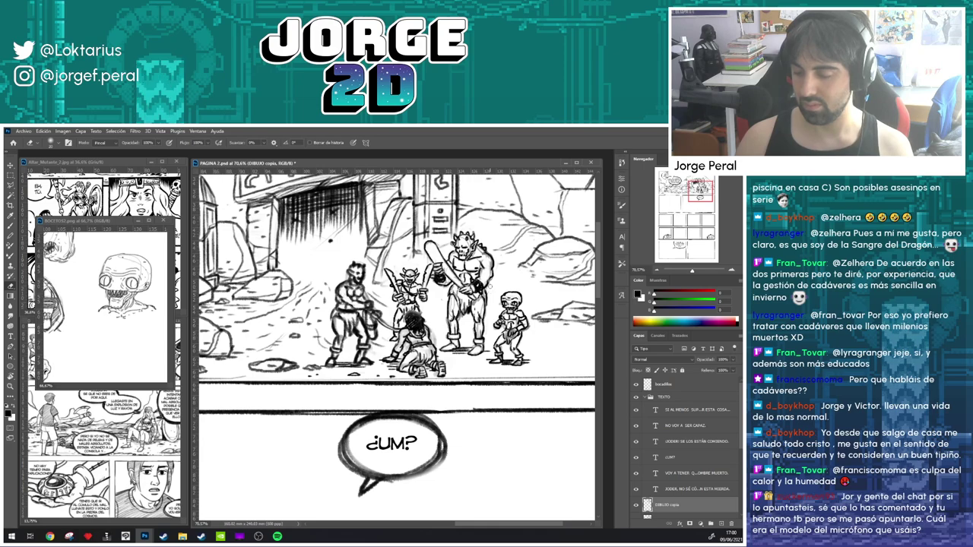
{"action": "left_click_drag", "start_coordinate": [451, 307], "coordinate": [453, 300]}
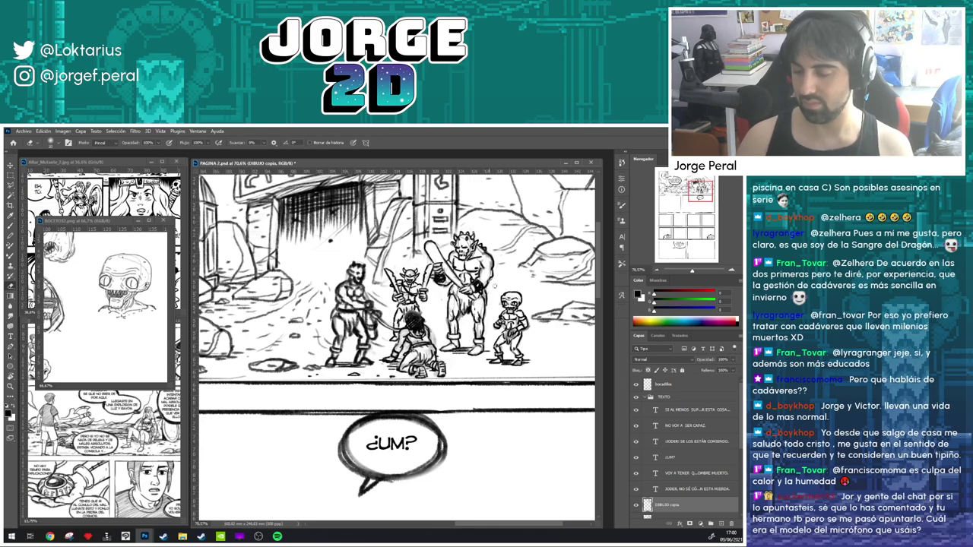
{"action": "key", "text": "b"}
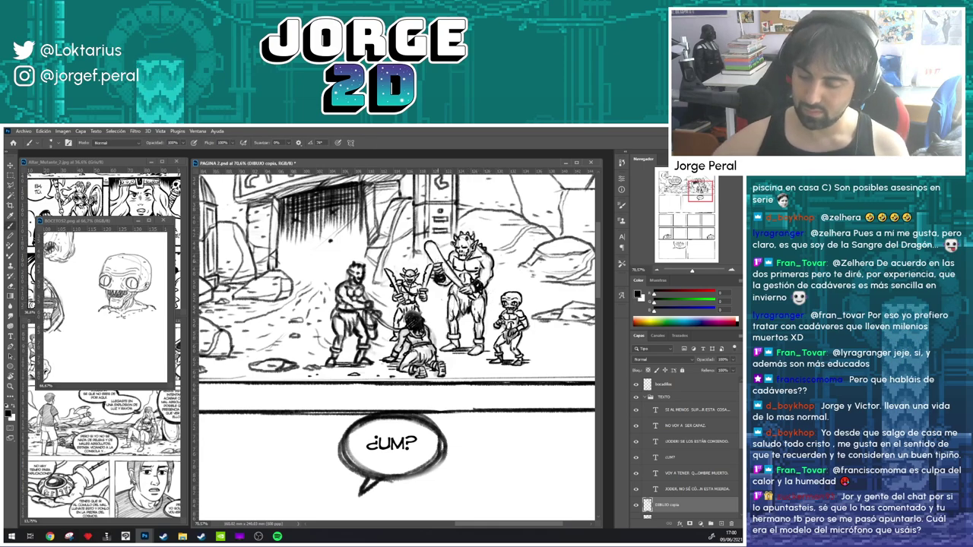
{"action": "left_click_drag", "start_coordinate": [436, 251], "coordinate": [461, 287]}
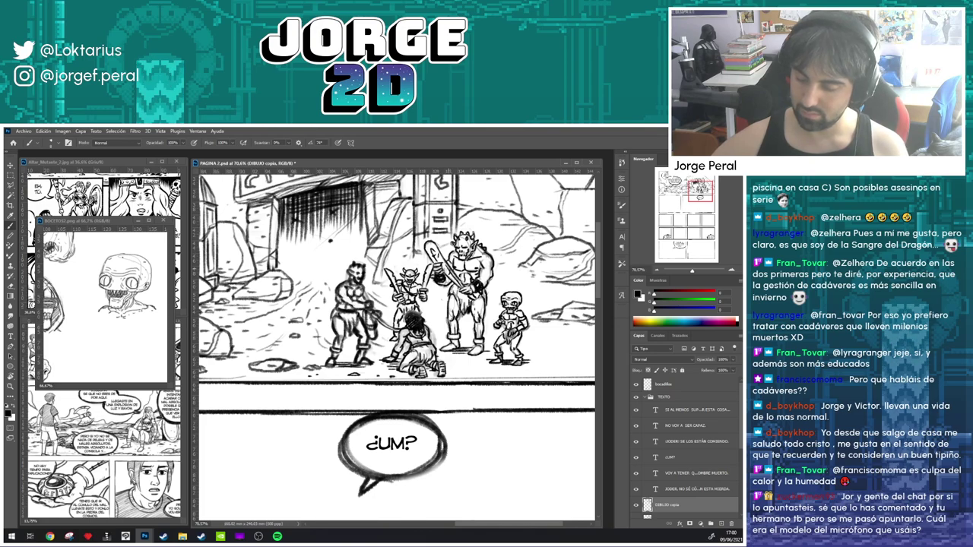
{"action": "left_click_drag", "start_coordinate": [430, 243], "coordinate": [437, 255]}
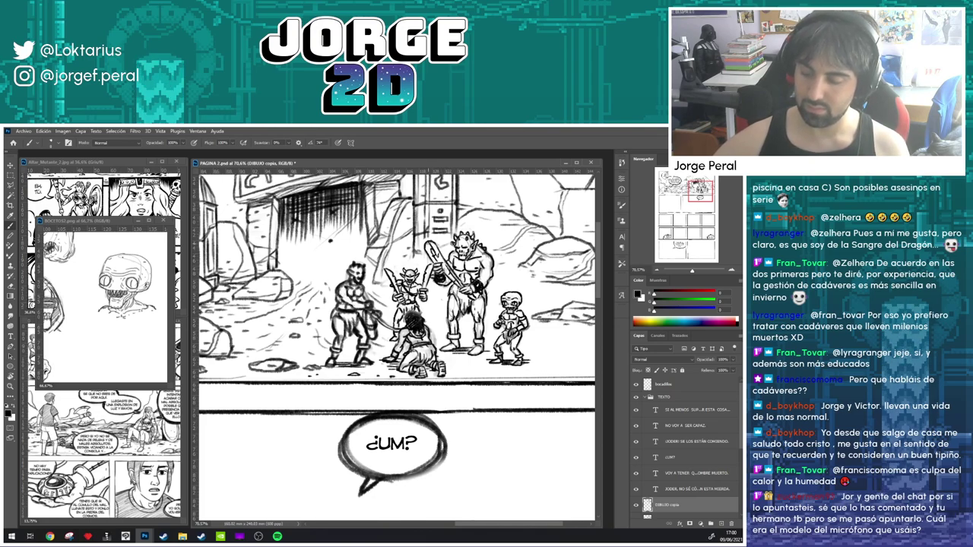
- Lasso the knife-wielder's figure, scale it up to about 115%, and reposition it between the two neighbouring creatures behind the kneeling prisoner
{"action": "left_click_drag", "start_coordinate": [539, 264], "coordinate": [513, 272]}
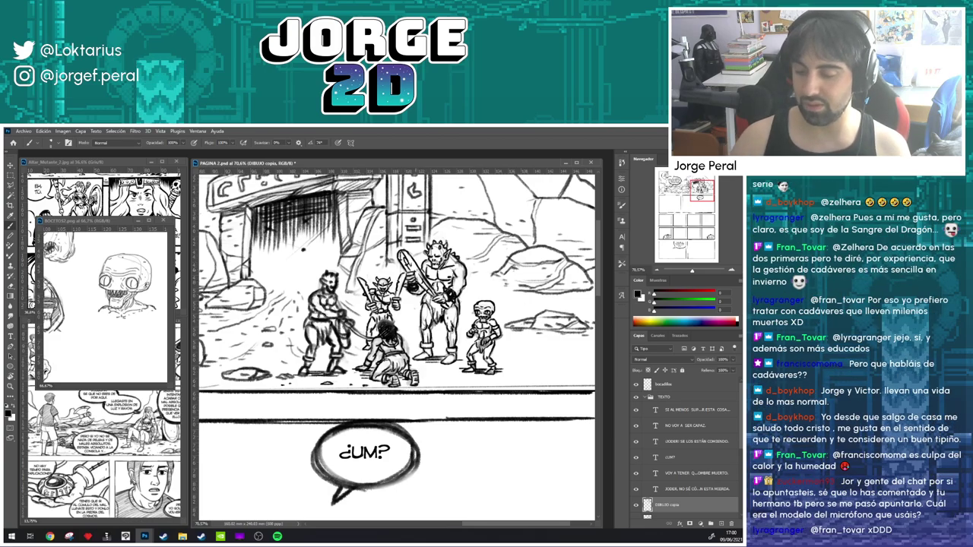
{"action": "mouse_move", "coordinate": [539, 280]}
{"action": "left_mouse_down"}
{"action": "mouse_move", "coordinate": [507, 255]}
{"action": "mouse_move", "coordinate": [455, 262]}
{"action": "mouse_move", "coordinate": [562, 268]}
{"action": "left_mouse_up"}
{"action": "mouse_move", "coordinate": [472, 278]}
{"action": "left_mouse_down"}
{"action": "mouse_move", "coordinate": [508, 304]}
{"action": "mouse_move", "coordinate": [529, 284]}
{"action": "left_mouse_up"}
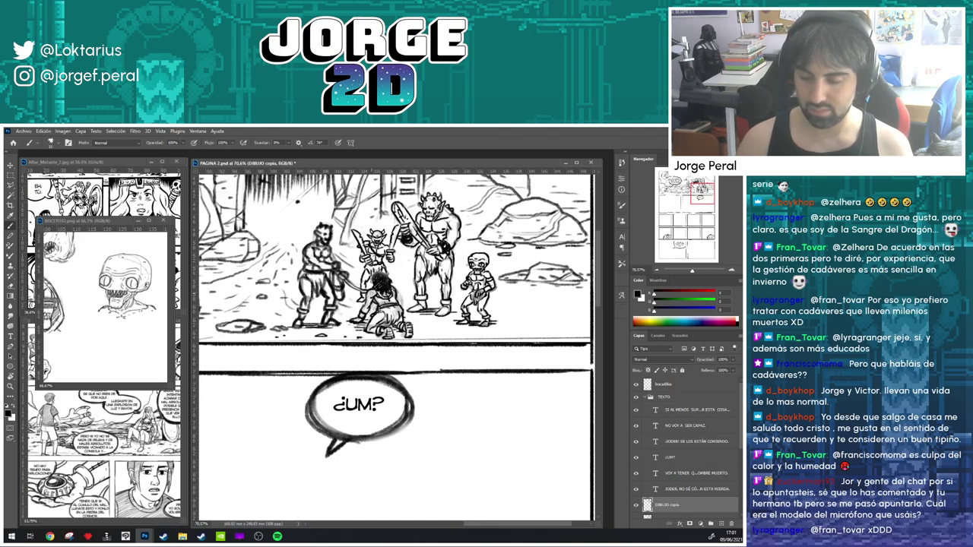
{"action": "mouse_move", "coordinate": [481, 227]}
{"action": "left_mouse_down"}
{"action": "mouse_move", "coordinate": [410, 233]}
{"action": "mouse_move", "coordinate": [464, 235]}
{"action": "left_mouse_up"}
{"action": "key", "text": "l"}
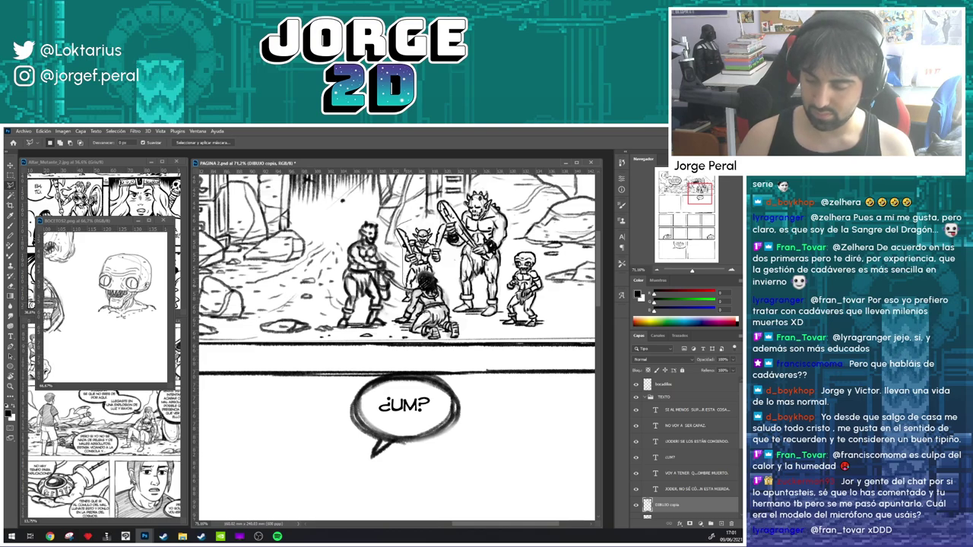
{"action": "mouse_move", "coordinate": [415, 278]}
{"action": "left_mouse_down"}
{"action": "mouse_move", "coordinate": [444, 275]}
{"action": "mouse_move", "coordinate": [456, 245]}
{"action": "mouse_move", "coordinate": [425, 216]}
{"action": "mouse_move", "coordinate": [442, 213]}
{"action": "mouse_move", "coordinate": [434, 215]}
{"action": "left_mouse_up"}
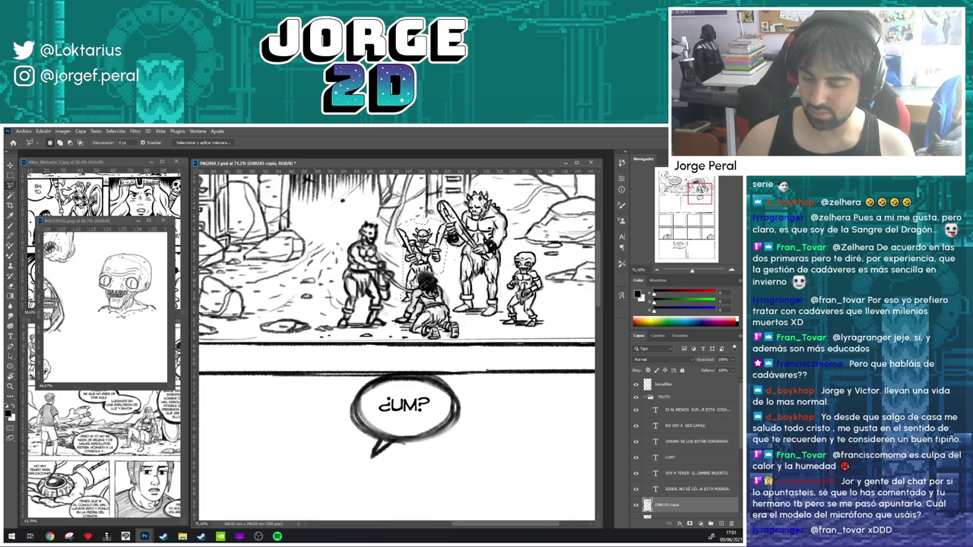
{"action": "key", "text": "ctrl+t"}
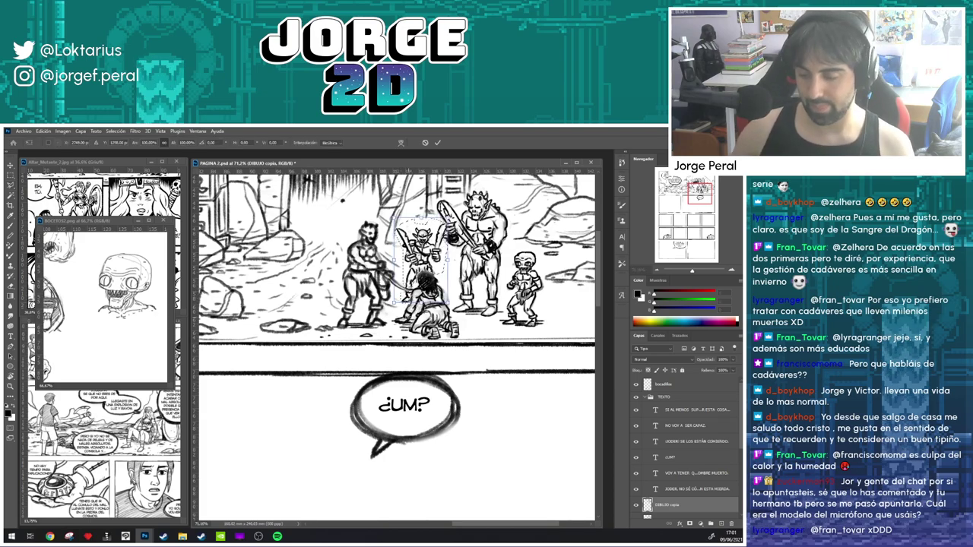
{"action": "mouse_move", "coordinate": [394, 303]}
{"action": "left_mouse_down"}
{"action": "mouse_move", "coordinate": [387, 312]}
{"action": "mouse_move", "coordinate": [386, 300]}
{"action": "left_mouse_up"}
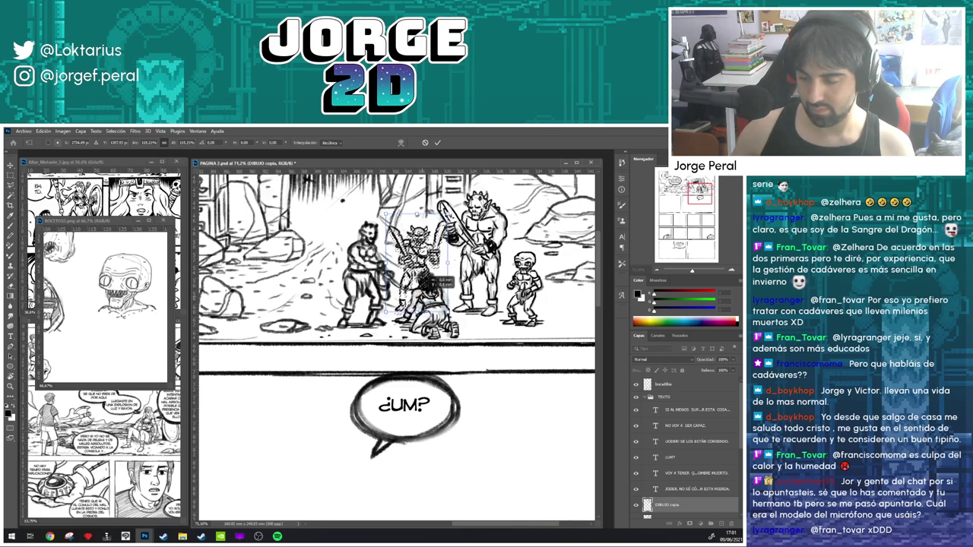
{"action": "left_click_drag", "start_coordinate": [423, 272], "coordinate": [422, 269]}
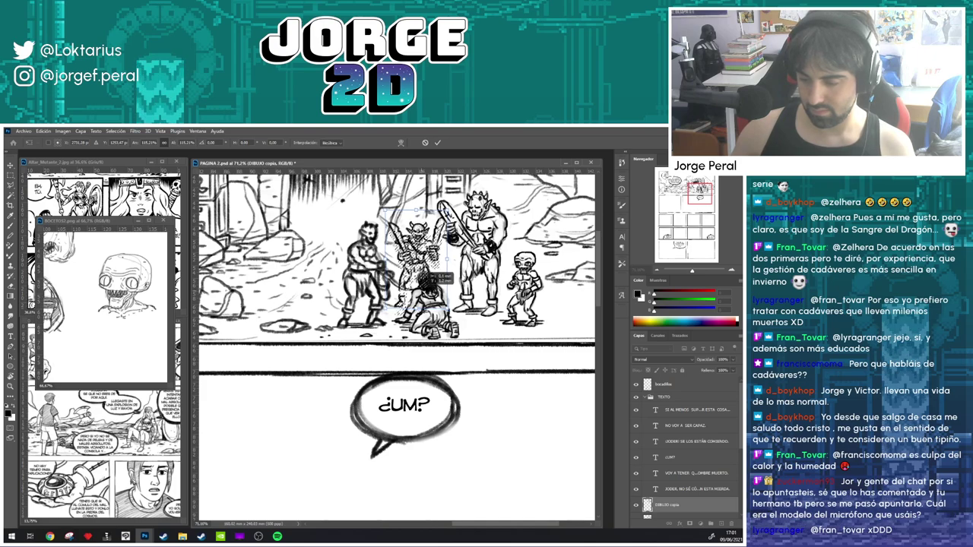
{"action": "left_click_drag", "start_coordinate": [383, 297], "coordinate": [386, 295]}
{"action": "left_click_drag", "start_coordinate": [428, 285], "coordinate": [428, 283]}
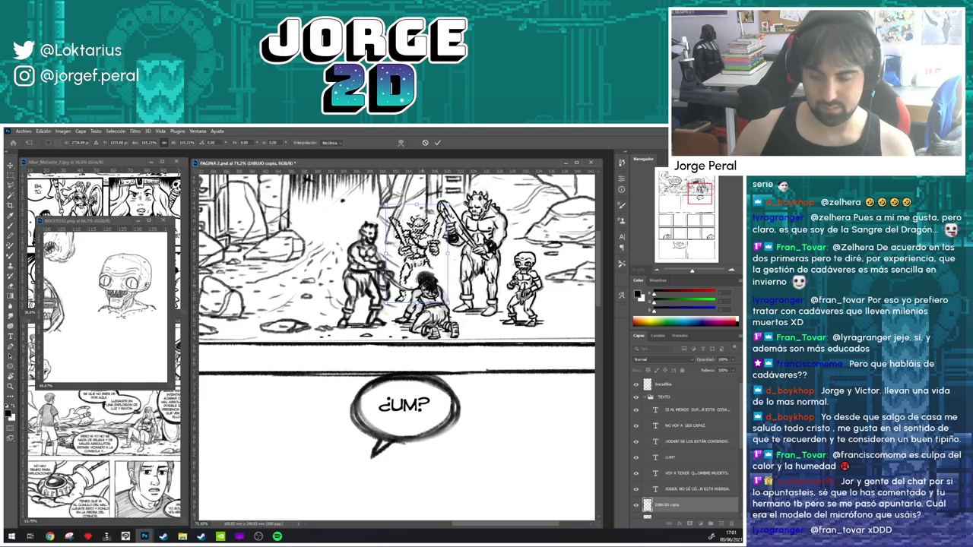
{"action": "key", "text": "Return"}
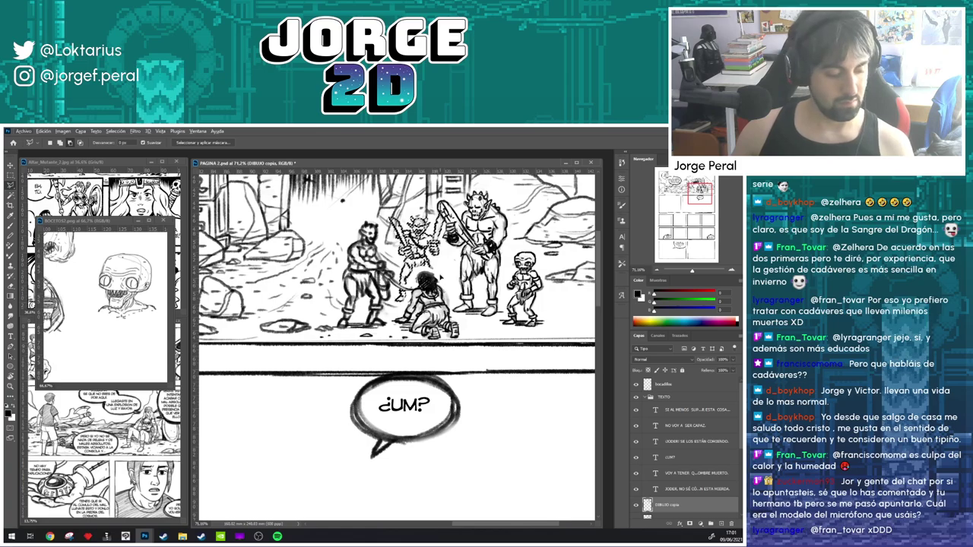
{"action": "key", "text": "ctrl+d"}
- Collapse the TEXTO layer group and check the enlarged knife-wielder against the whole page
{"action": "scroll", "coordinate": [456, 282], "scroll_direction": "down", "scroll_amount": 3}
{"action": "scroll", "coordinate": [459, 282], "scroll_direction": "down", "scroll_amount": 5}
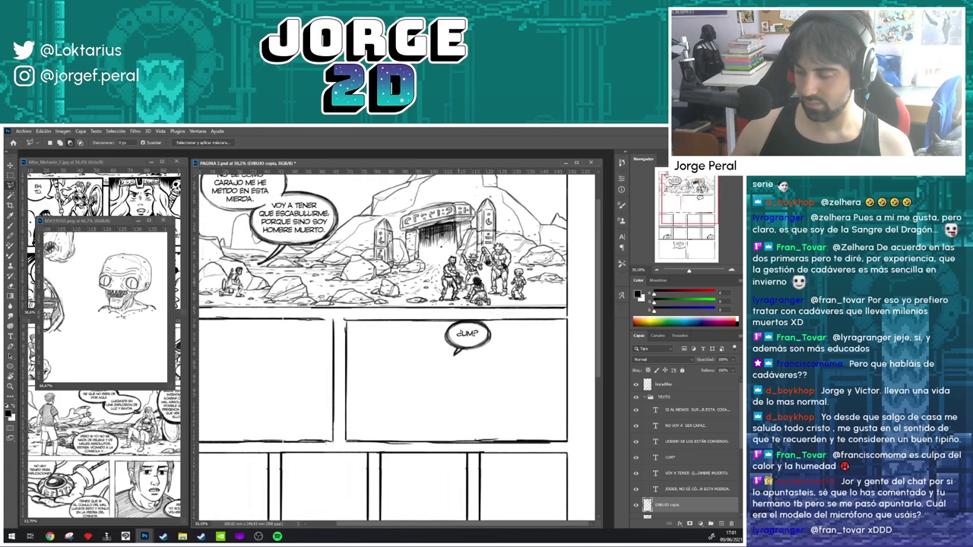
{"action": "left_click", "coordinate": [646, 398]}
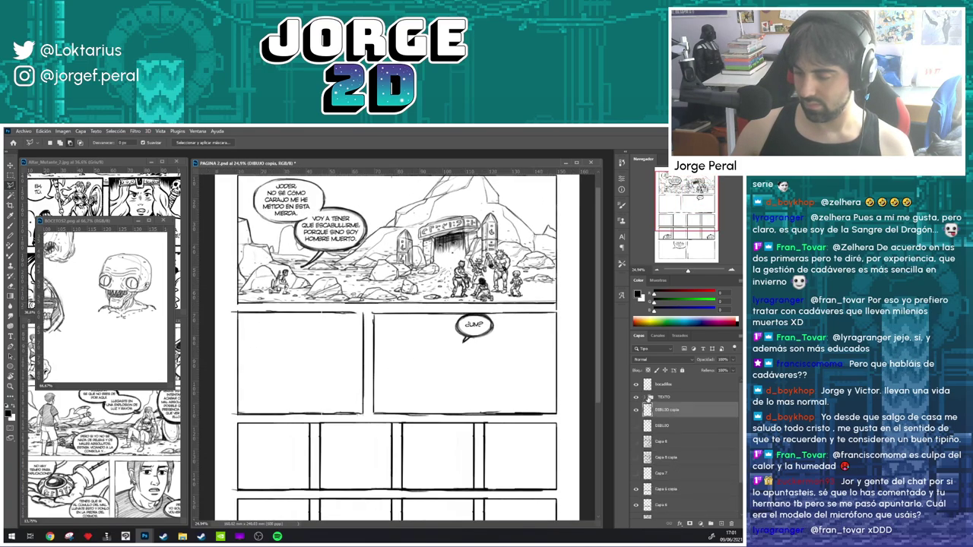
{"action": "scroll", "coordinate": [508, 308], "scroll_direction": "up", "scroll_amount": 5}
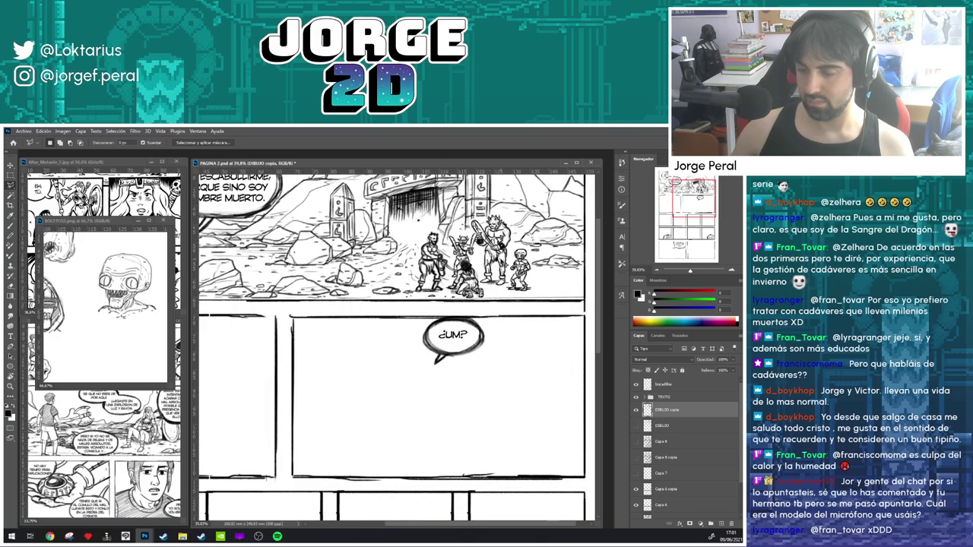
{"action": "scroll", "coordinate": [487, 266], "scroll_direction": "down", "scroll_amount": 3}
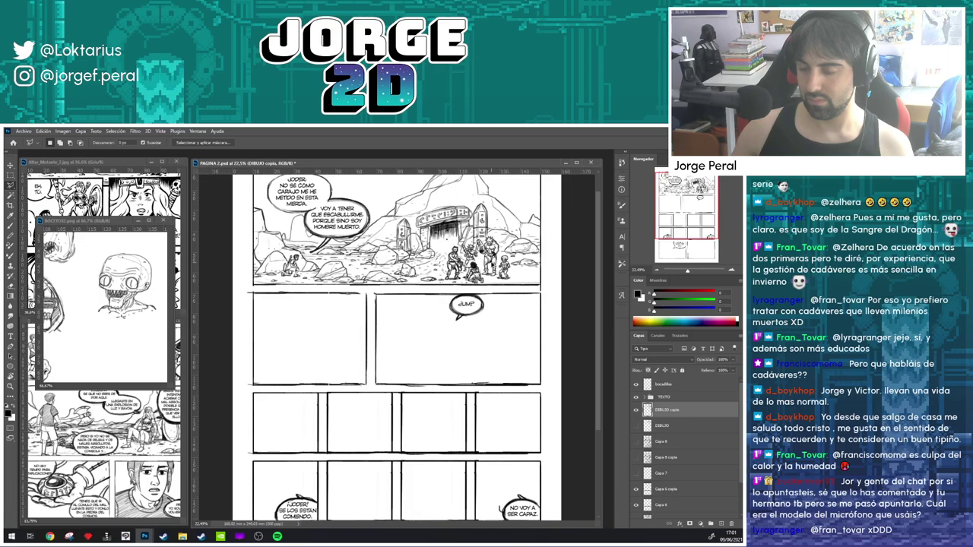
{"action": "scroll", "coordinate": [474, 249], "scroll_direction": "up", "scroll_amount": 5}
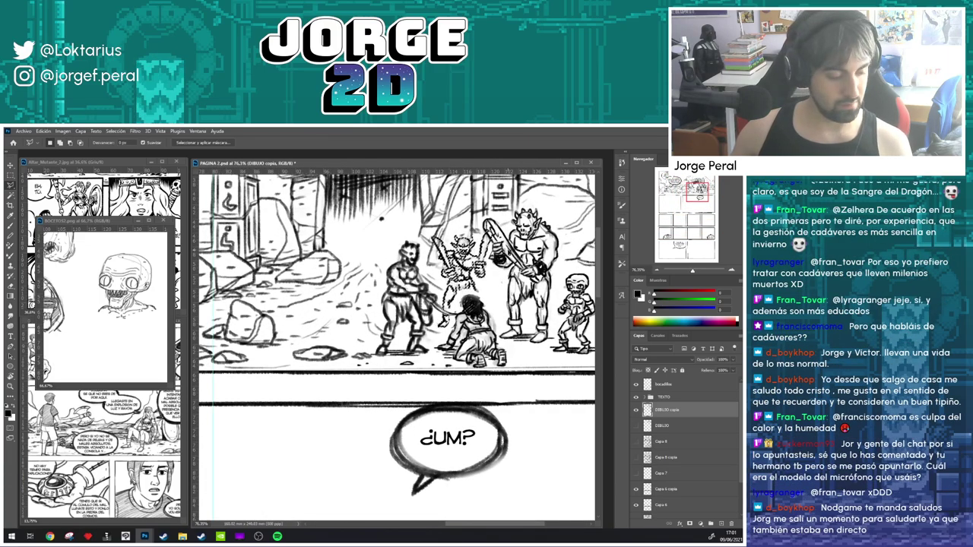
- Nudge the knife-wielder's figure slightly to the right with a free transform
{"action": "key", "text": "ctrl+t"}
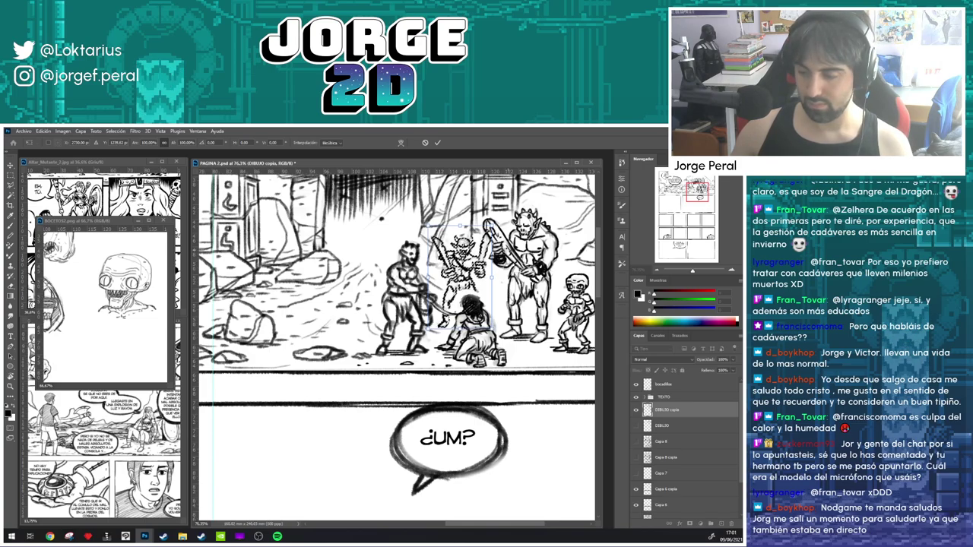
{"action": "key", "text": "Right"}
{"action": "key", "text": "Right"}
{"action": "key", "text": "Up"}
{"action": "key", "text": "Up"}
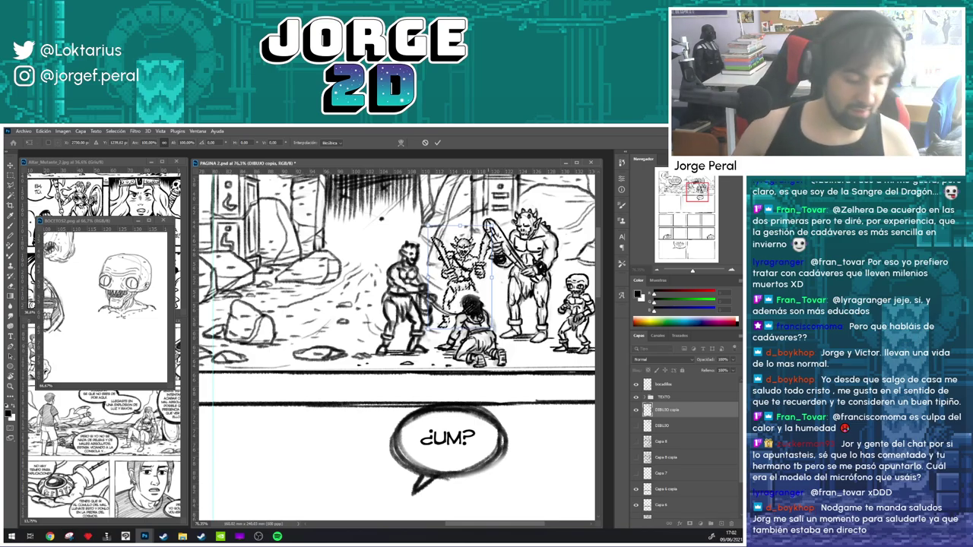
{"action": "key", "text": "Right"}
{"action": "key", "text": "Right"}
{"action": "key", "text": "Right"}
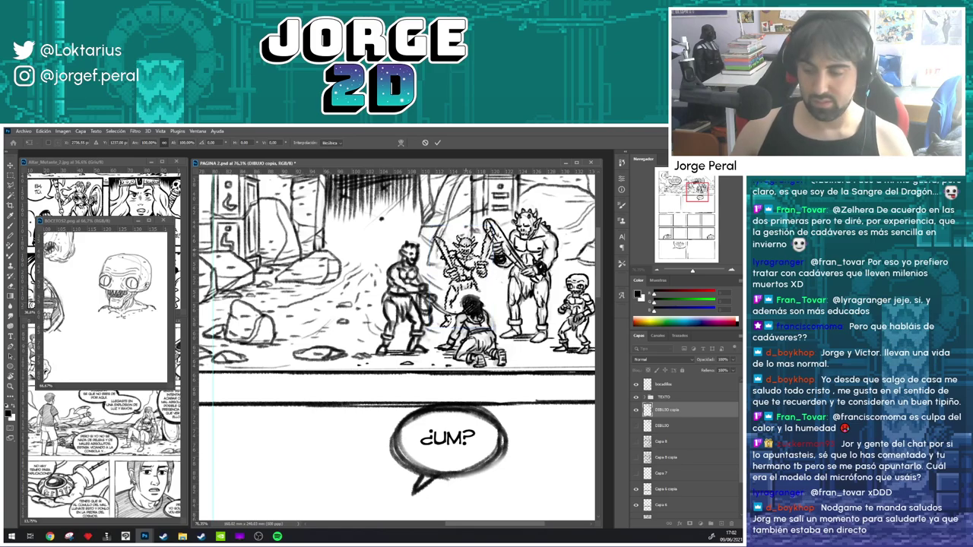
{"action": "key", "text": "Return"}
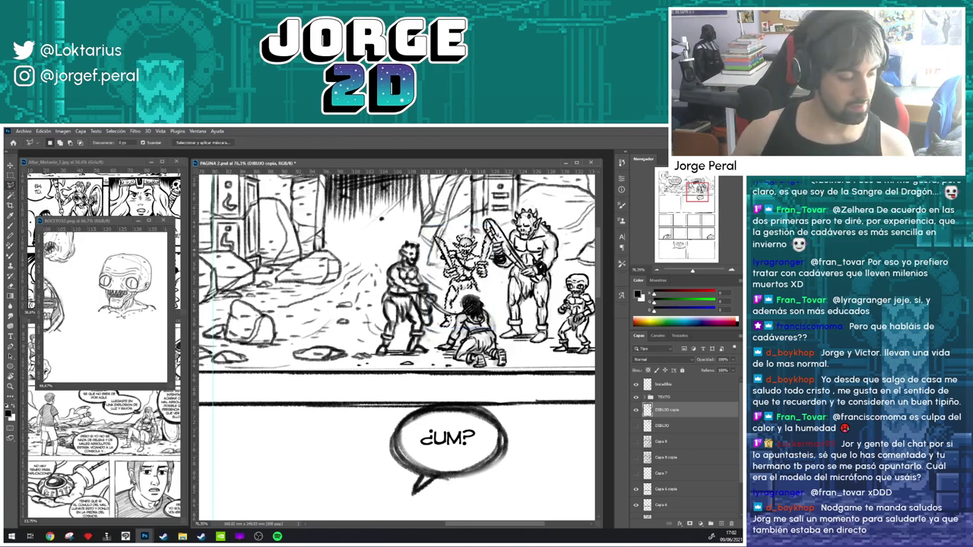
- Touch up the line art where the knife-wielder's loincloth and leg meet the kneeling figure's hair
{"action": "key", "text": "e"}
{"action": "scroll", "coordinate": [504, 226], "scroll_direction": "up", "scroll_amount": 3}
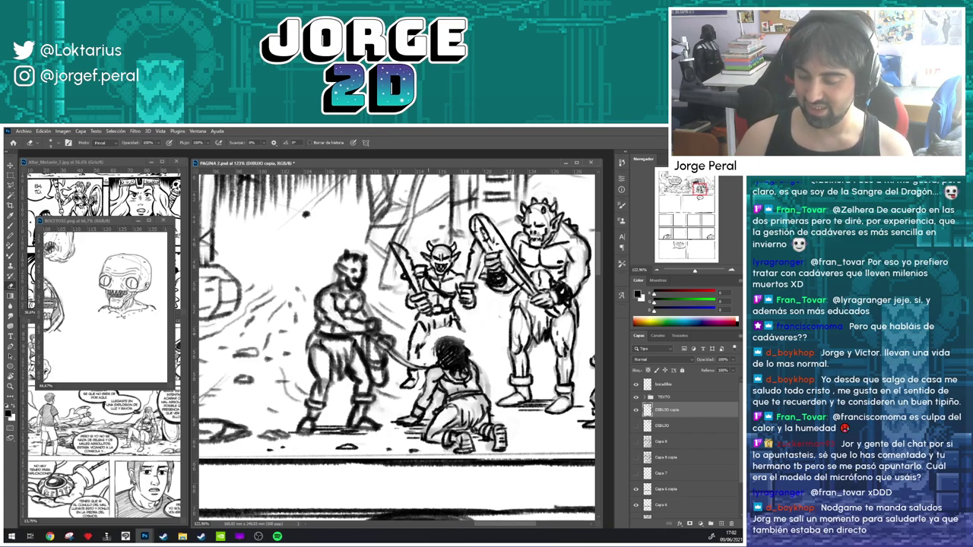
{"action": "key", "text": "b"}
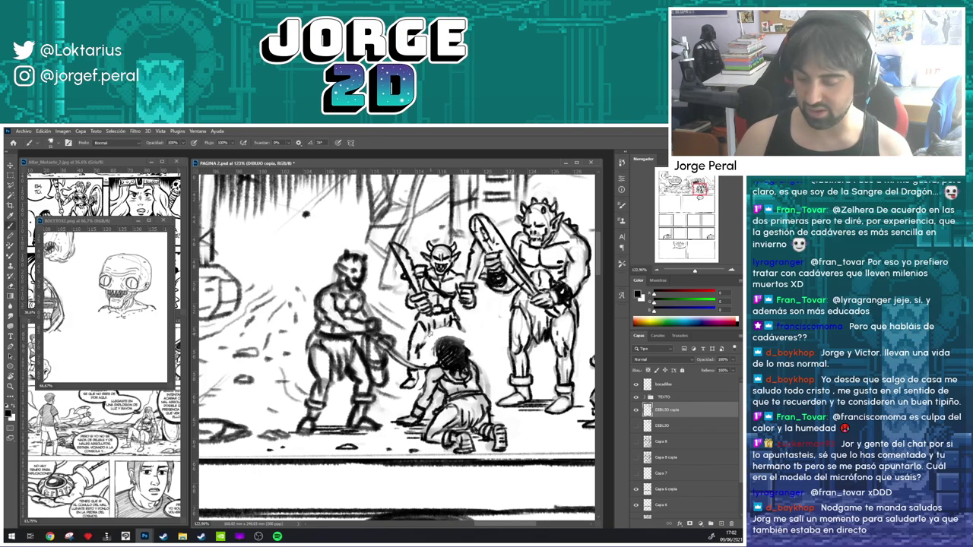
{"action": "mouse_move", "coordinate": [438, 342]}
{"action": "left_mouse_down"}
{"action": "mouse_move", "coordinate": [457, 327]}
{"action": "mouse_move", "coordinate": [462, 339]}
{"action": "left_mouse_up"}
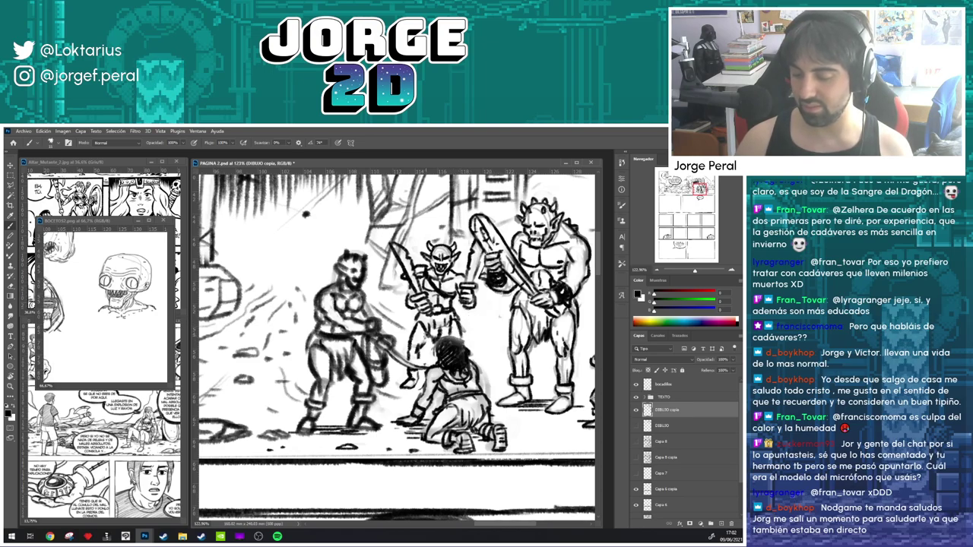
{"action": "left_click_drag", "start_coordinate": [427, 337], "coordinate": [420, 375]}
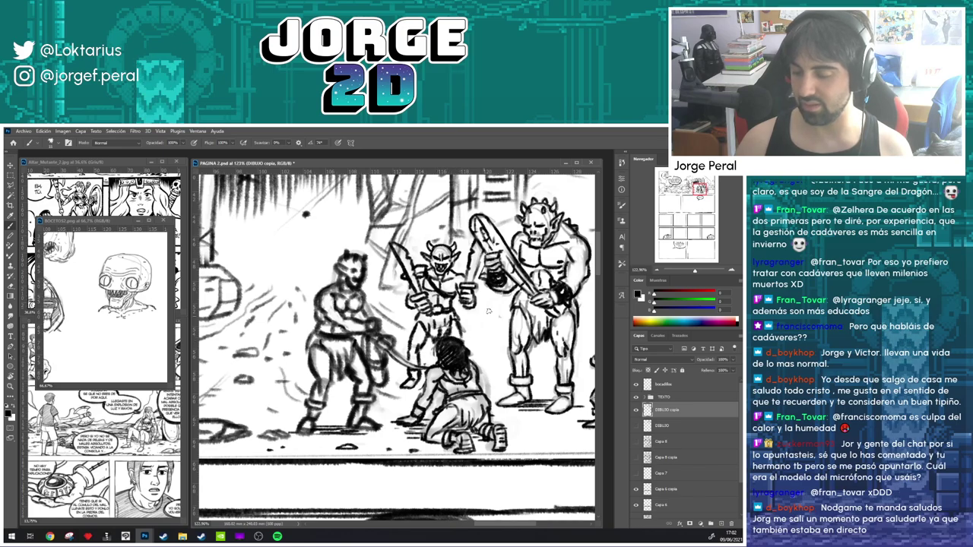
- Brush short ground strokes around the figures' feet and out to the right border of the temple panel
{"action": "left_click_drag", "start_coordinate": [511, 284], "coordinate": [495, 319]}
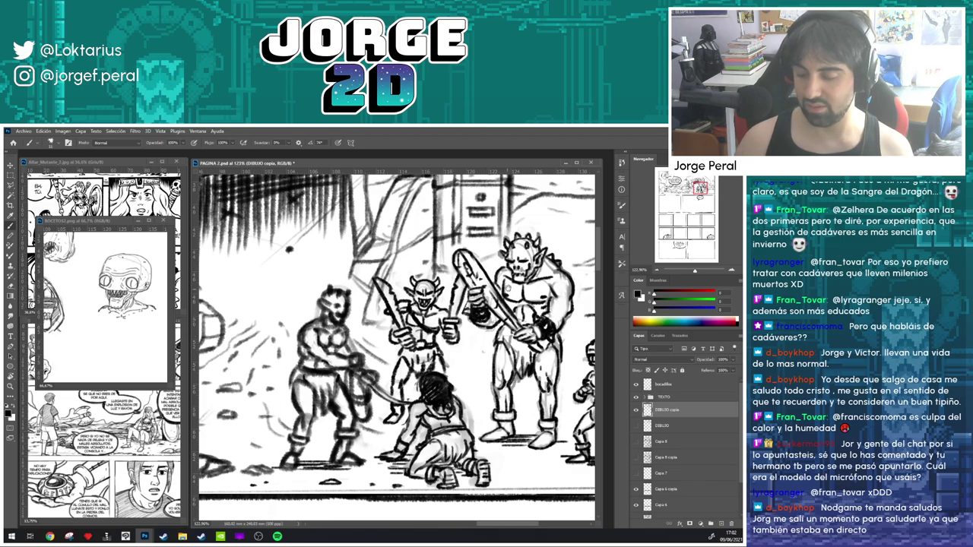
{"action": "mouse_move", "coordinate": [509, 288]}
{"action": "left_mouse_down"}
{"action": "mouse_move", "coordinate": [530, 297]}
{"action": "mouse_move", "coordinate": [483, 318]}
{"action": "left_mouse_up"}
{"action": "left_click_drag", "start_coordinate": [536, 345], "coordinate": [519, 308]}
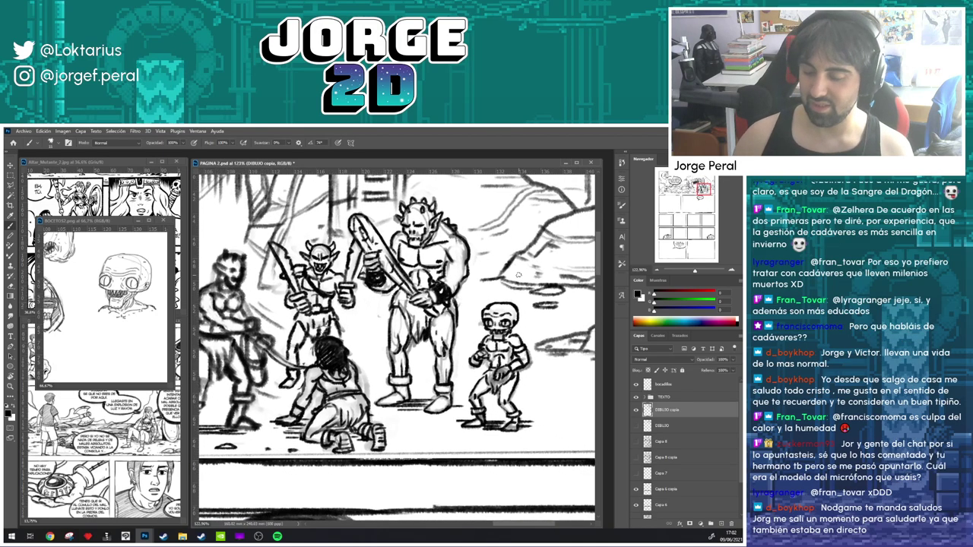
{"action": "left_click_drag", "start_coordinate": [525, 253], "coordinate": [439, 255]}
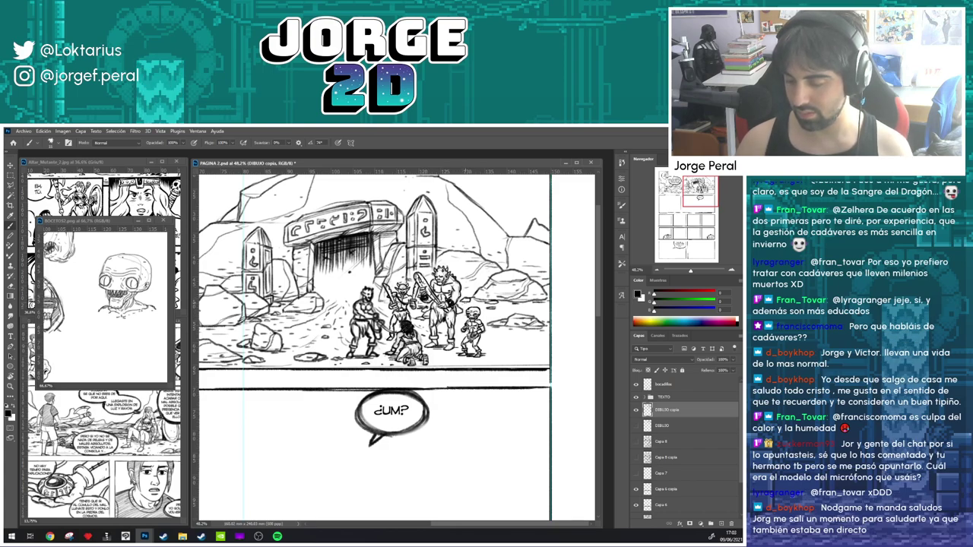
{"action": "left_click_drag", "start_coordinate": [510, 335], "coordinate": [494, 337]}
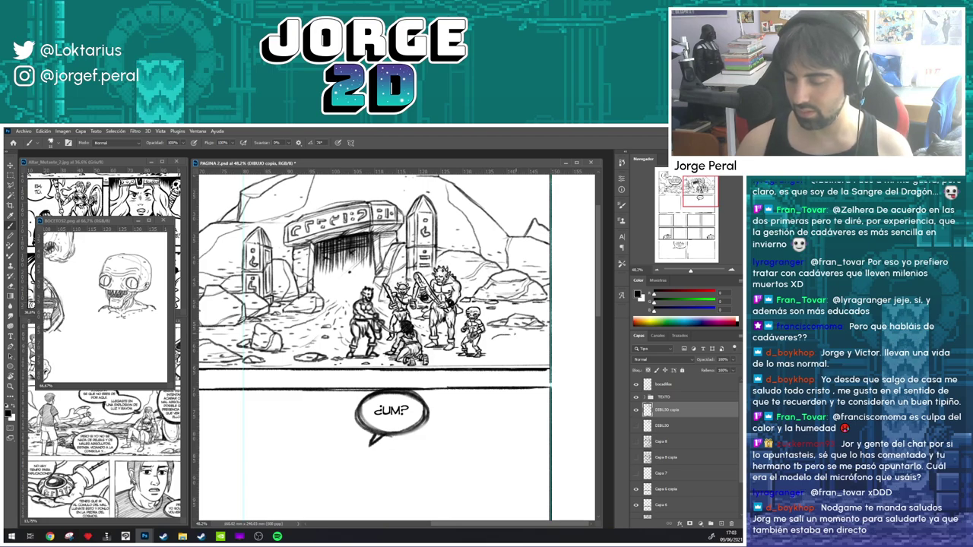
{"action": "mouse_move", "coordinate": [431, 357]}
{"action": "left_mouse_down"}
{"action": "mouse_move", "coordinate": [555, 362]}
{"action": "mouse_move", "coordinate": [520, 350]}
{"action": "mouse_move", "coordinate": [551, 347]}
{"action": "mouse_move", "coordinate": [499, 340]}
{"action": "left_mouse_up"}
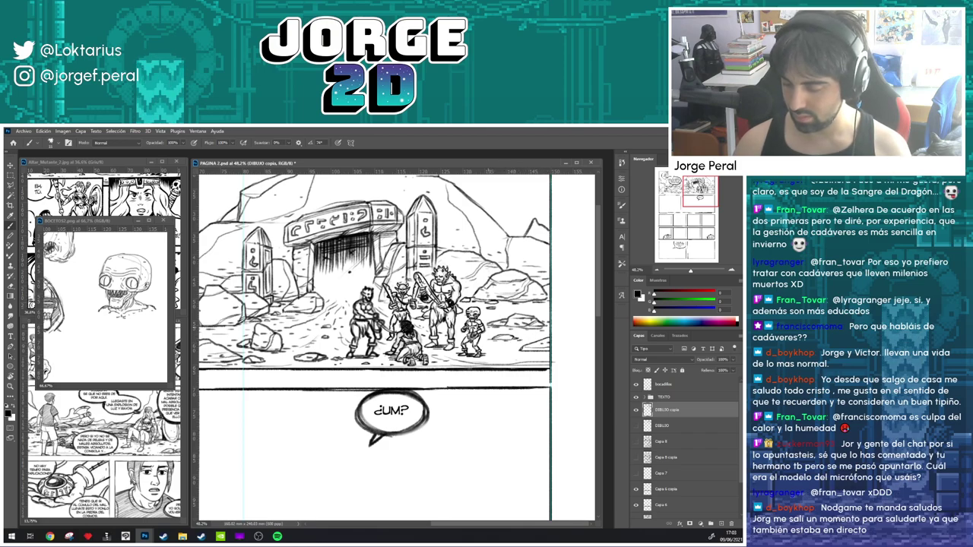
{"action": "mouse_move", "coordinate": [552, 307]}
{"action": "left_mouse_down"}
{"action": "mouse_move", "coordinate": [531, 308]}
{"action": "mouse_move", "coordinate": [550, 313]}
{"action": "left_mouse_up"}
{"action": "scroll", "coordinate": [563, 332], "scroll_direction": "down", "scroll_amount": 2}
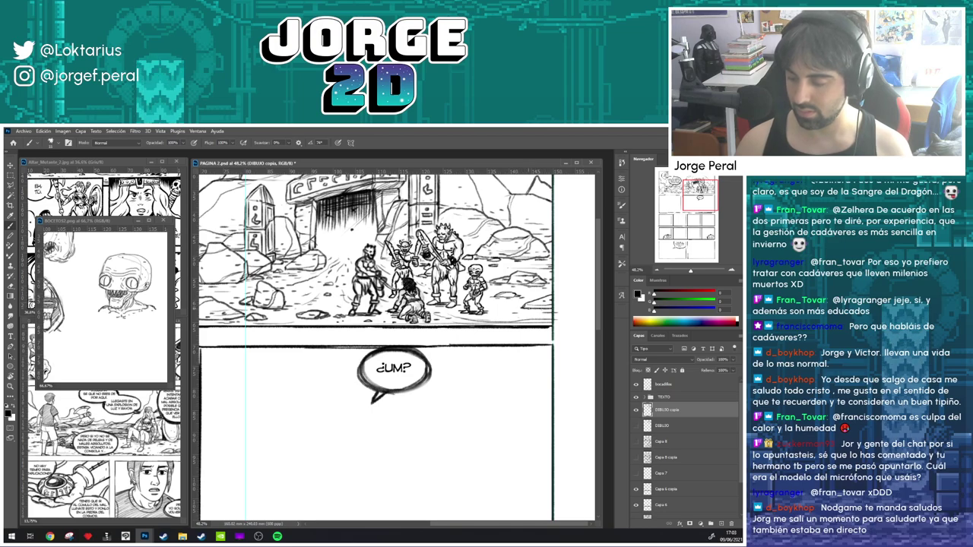
{"action": "left_click_drag", "start_coordinate": [529, 309], "coordinate": [552, 309]}
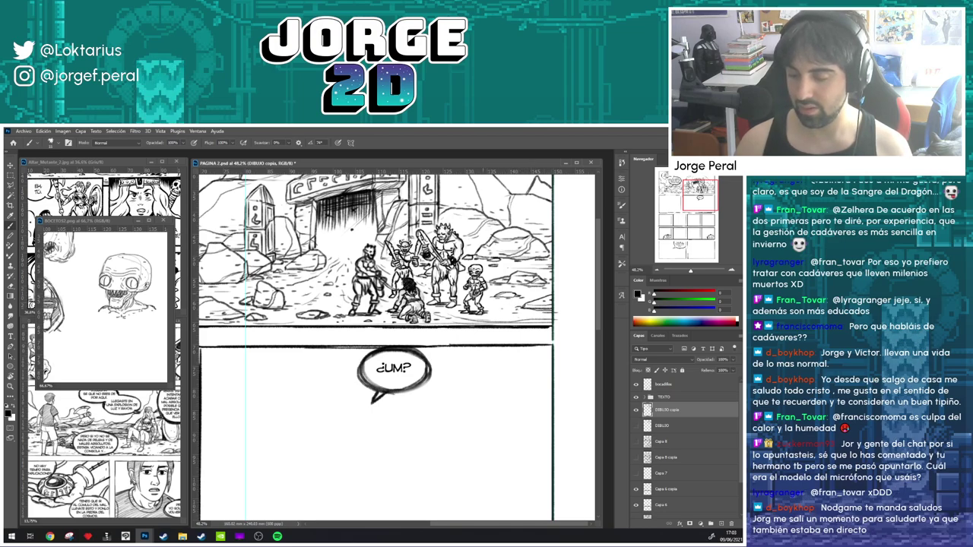
- Check the group of figures and the ground around them in the temple panel against the whole page
{"action": "left_click_drag", "start_coordinate": [533, 309], "coordinate": [590, 321]}
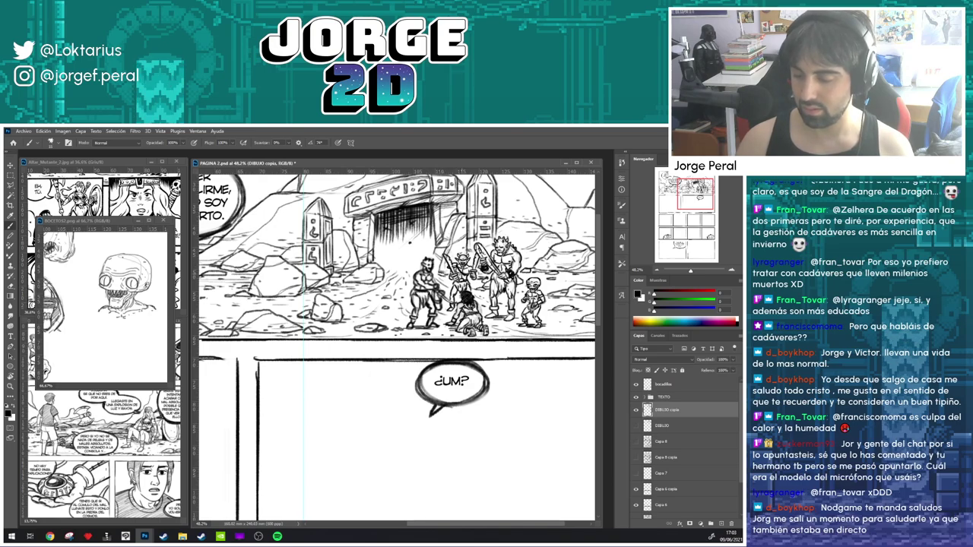
{"action": "left_click_drag", "start_coordinate": [574, 321], "coordinate": [561, 293]}
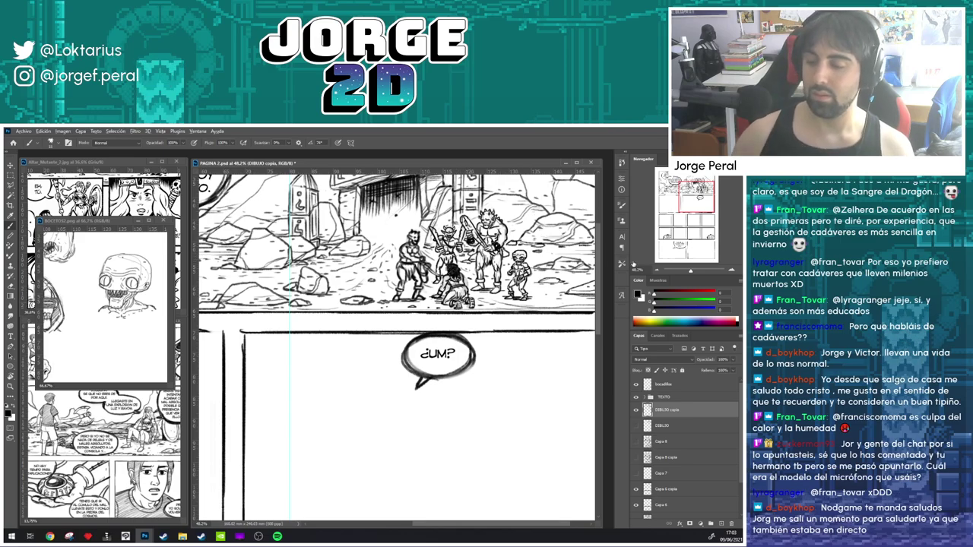
{"action": "left_click_drag", "start_coordinate": [532, 349], "coordinate": [464, 349]}
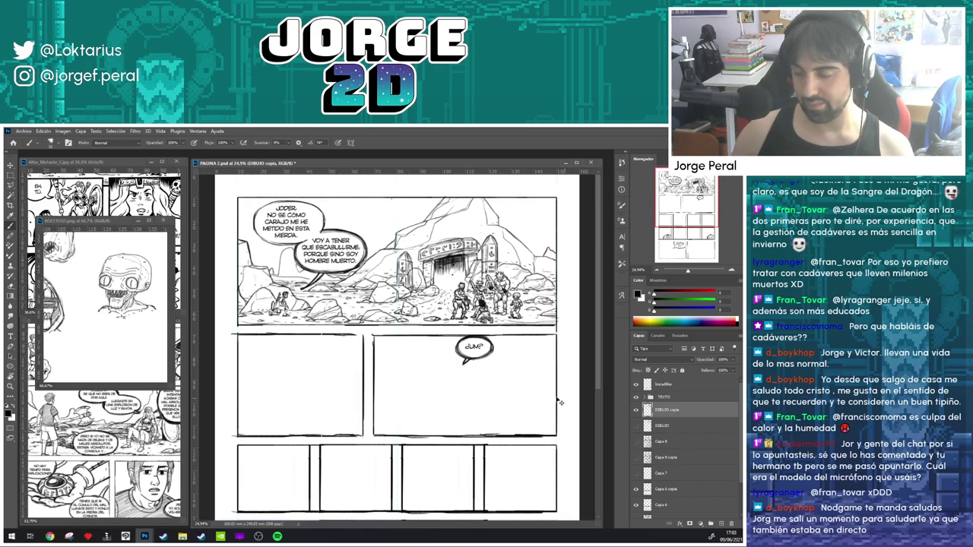
{"action": "left_click_drag", "start_coordinate": [465, 315], "coordinate": [493, 315]}
{"action": "scroll", "coordinate": [456, 305], "scroll_direction": "up", "scroll_amount": 1}
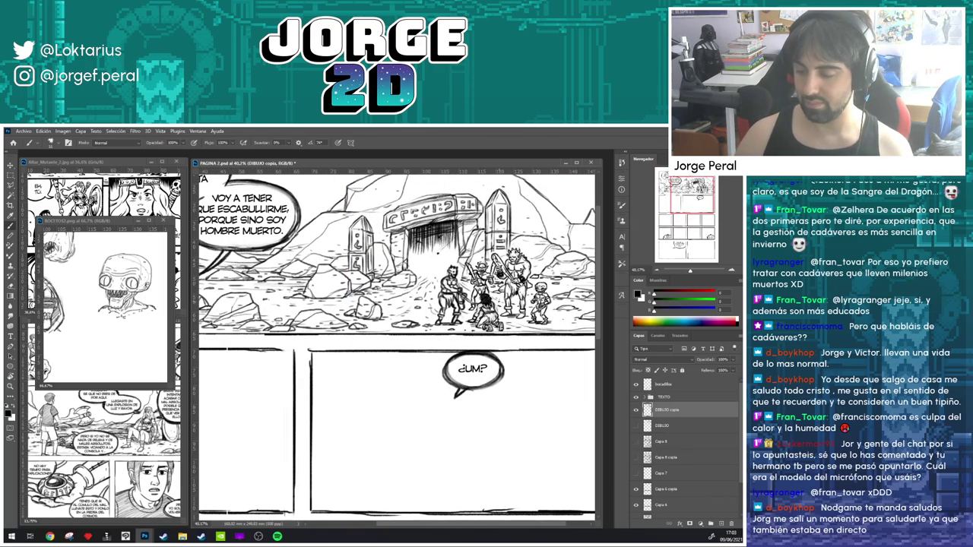
{"action": "scroll", "coordinate": [453, 276], "scroll_direction": "up", "scroll_amount": 3}
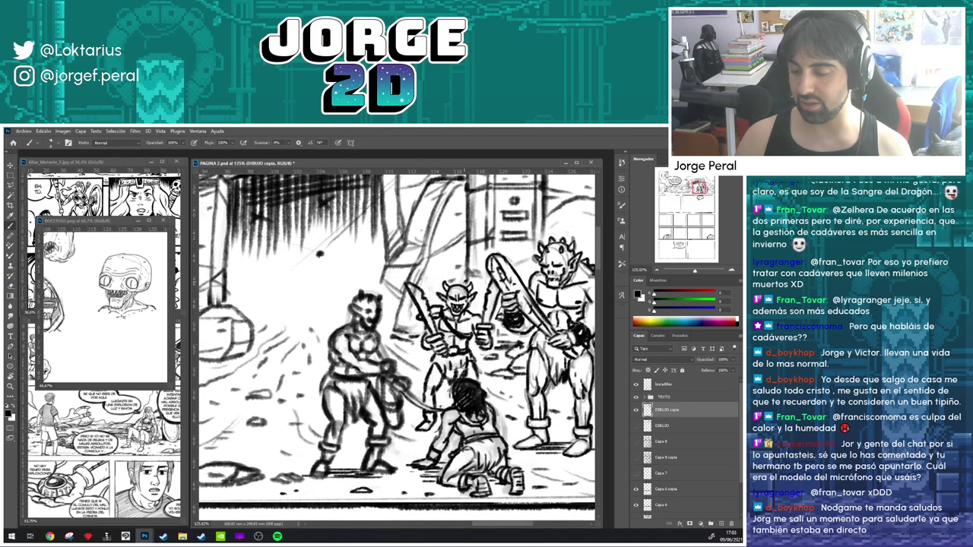
- Clean up the line art around the figures before the temple entrance, alternating between the Eraser and the Brush
{"action": "key", "text": "e"}
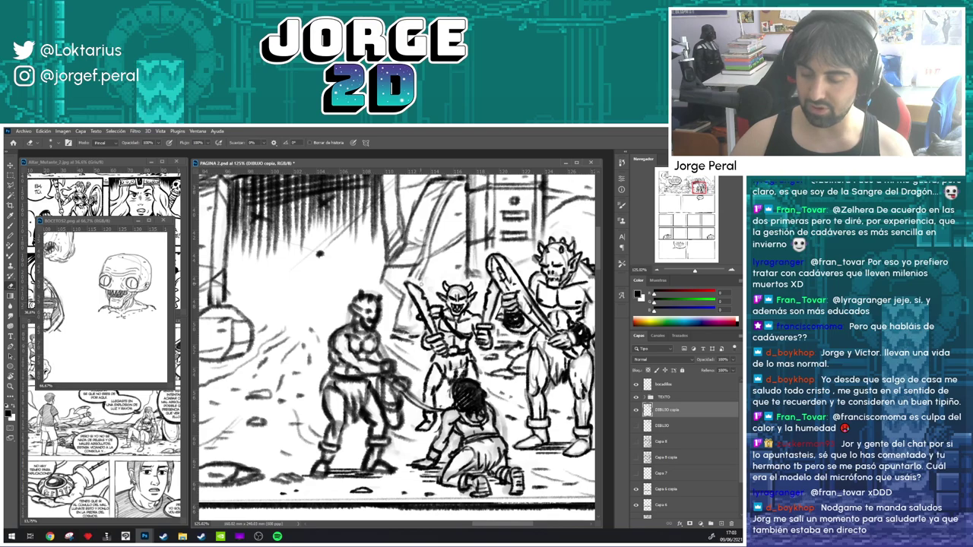
{"action": "key", "text": "b"}
{"action": "key", "text": "e"}
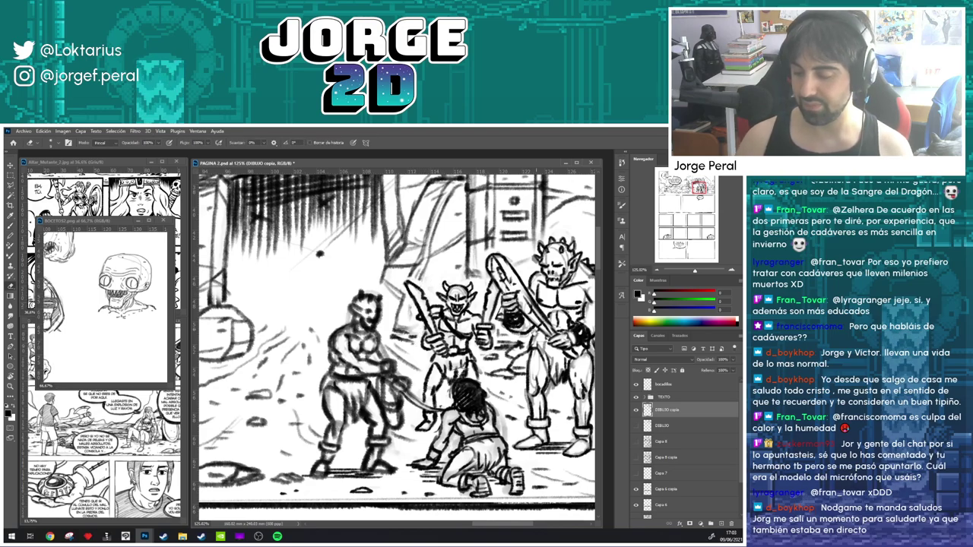
{"action": "left_click_drag", "start_coordinate": [510, 316], "coordinate": [486, 268]}
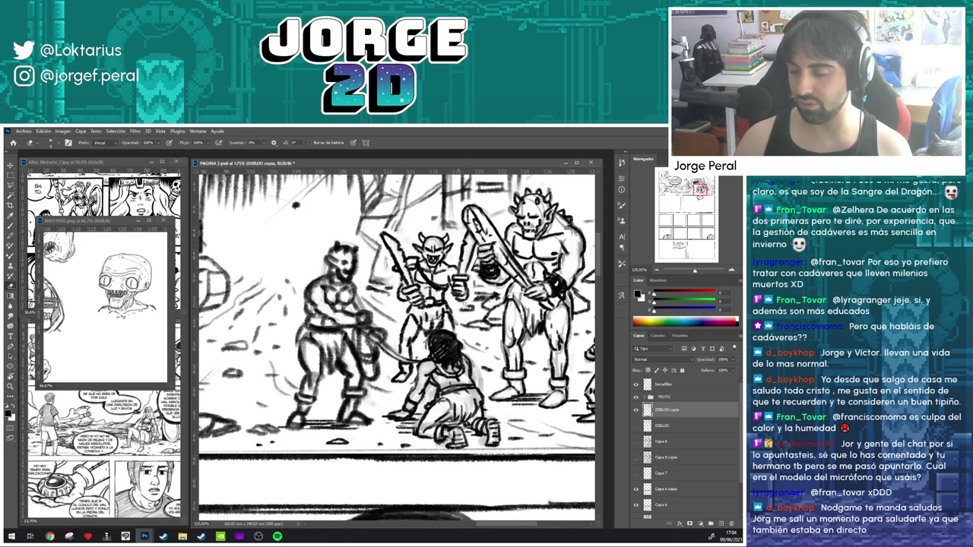
{"action": "key", "text": "b"}
{"action": "mouse_move", "coordinate": [522, 222]}
{"action": "left_mouse_down"}
{"action": "mouse_move", "coordinate": [482, 264]}
{"action": "mouse_move", "coordinate": [427, 245]}
{"action": "left_mouse_up"}
{"action": "key", "text": "e"}
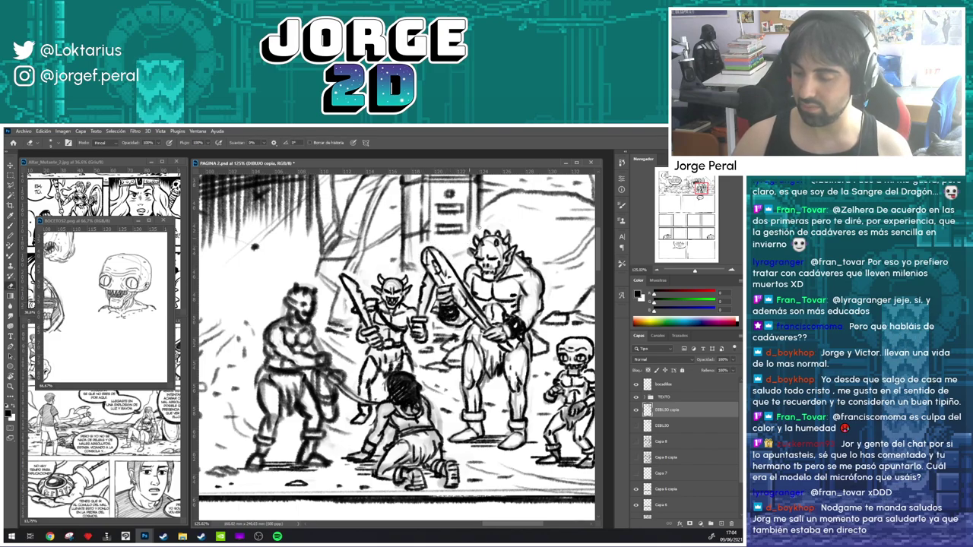
{"action": "left_click_drag", "start_coordinate": [568, 322], "coordinate": [522, 278]}
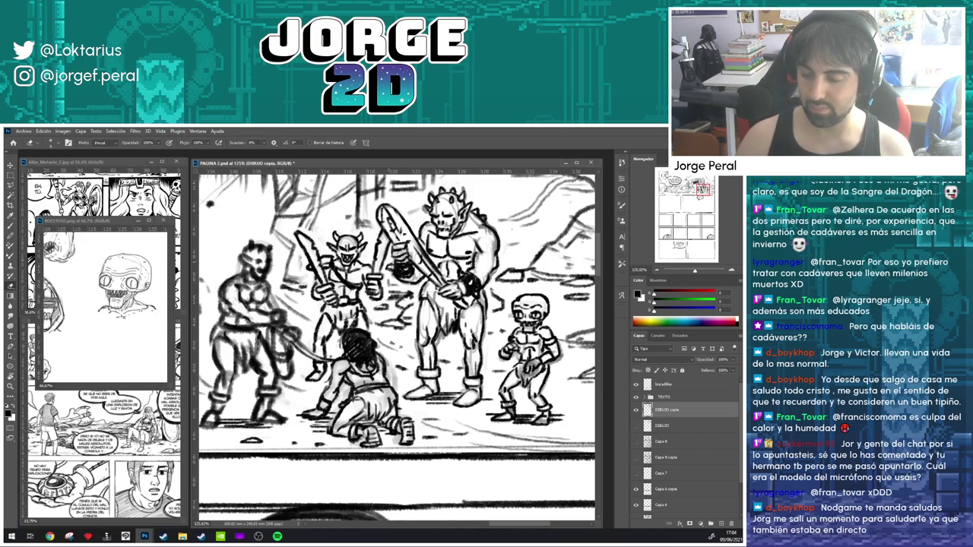
{"action": "left_click_drag", "start_coordinate": [538, 322], "coordinate": [525, 263]}
{"action": "left_click_drag", "start_coordinate": [433, 299], "coordinate": [452, 334]}
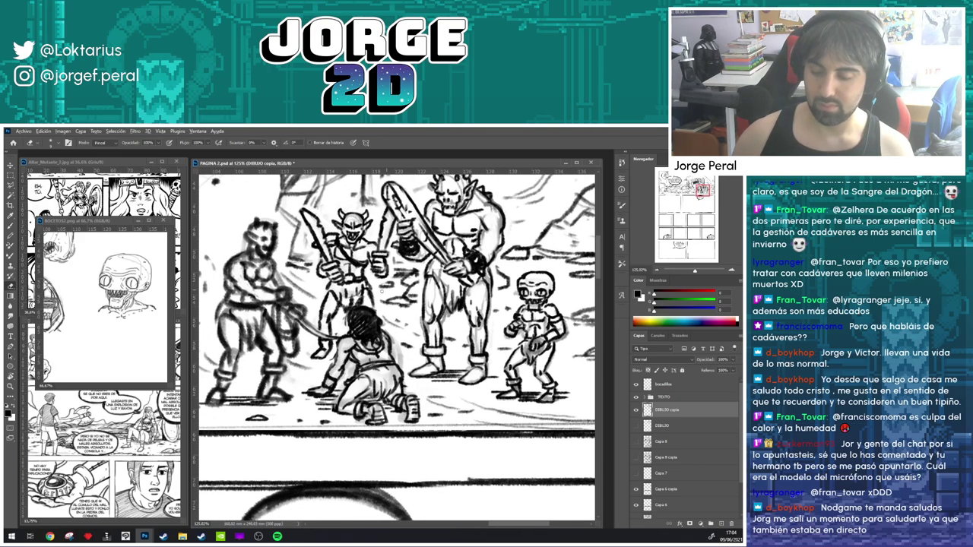
{"action": "left_click_drag", "start_coordinate": [319, 312], "coordinate": [228, 312]}
{"action": "left_click_drag", "start_coordinate": [408, 274], "coordinate": [445, 295]}
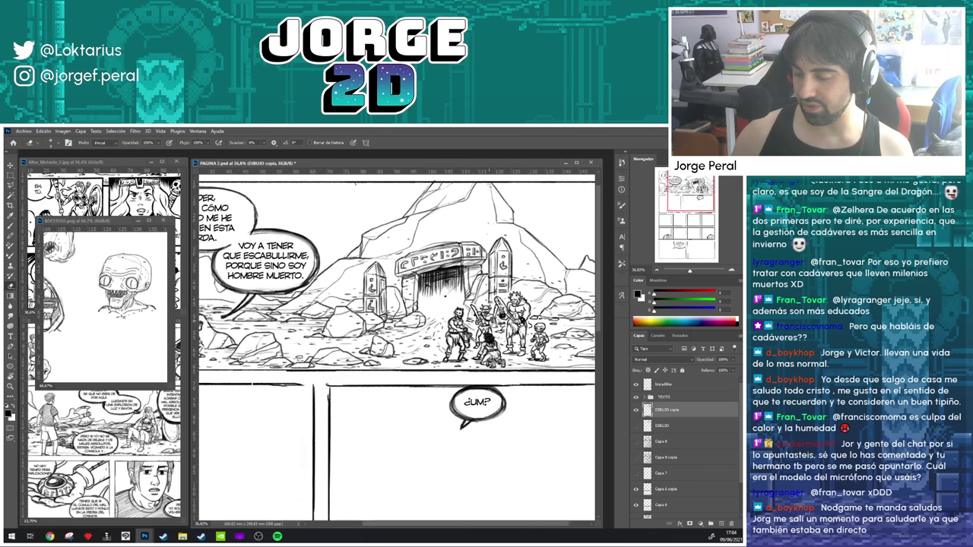
- Save the page and check the temple panel as a whole
{"action": "scroll", "coordinate": [395, 342], "scroll_direction": "down", "scroll_amount": 2}
{"action": "mouse_move", "coordinate": [512, 349]}
{"action": "left_mouse_down"}
{"action": "mouse_move", "coordinate": [521, 352]}
{"action": "mouse_move", "coordinate": [526, 334]}
{"action": "mouse_move", "coordinate": [513, 332]}
{"action": "left_mouse_up"}
{"action": "key", "text": "ctrl+s"}
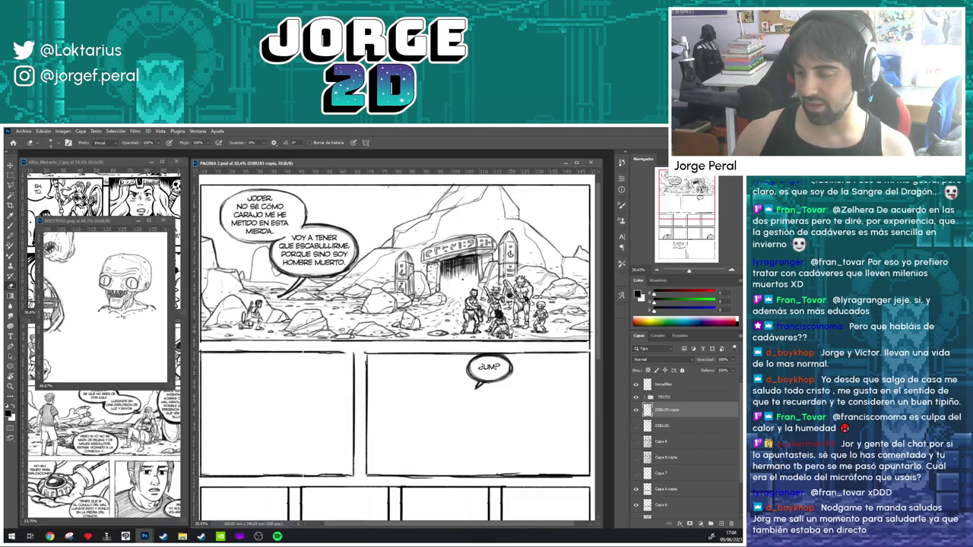
{"action": "left_click_drag", "start_coordinate": [511, 331], "coordinate": [516, 326]}
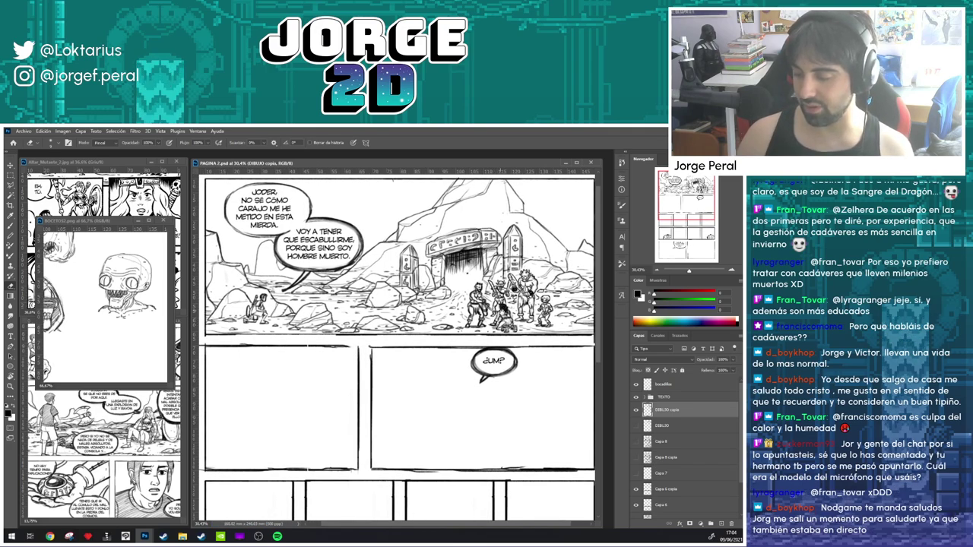
{"action": "left_click_drag", "start_coordinate": [498, 315], "coordinate": [494, 325]}
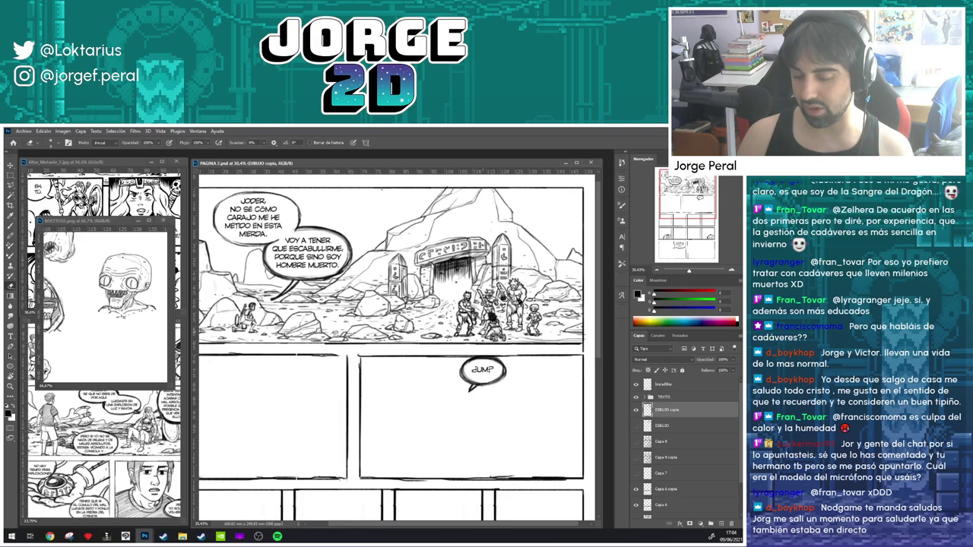
{"action": "left_click_drag", "start_coordinate": [484, 327], "coordinate": [505, 327]}
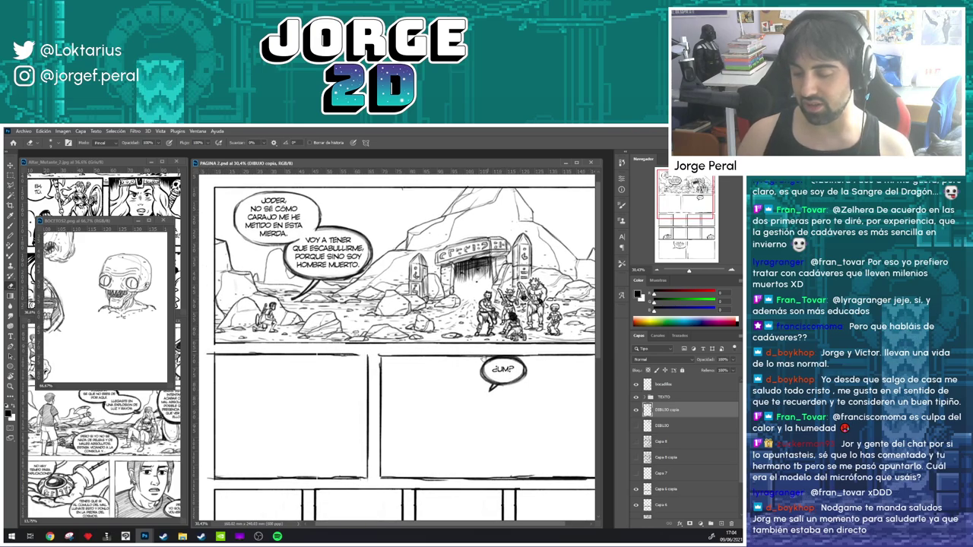
- Compare the DIBUJO copia line art with the original DIBUJO layer by briefly showing the latter
{"action": "left_click", "coordinate": [636, 427]}
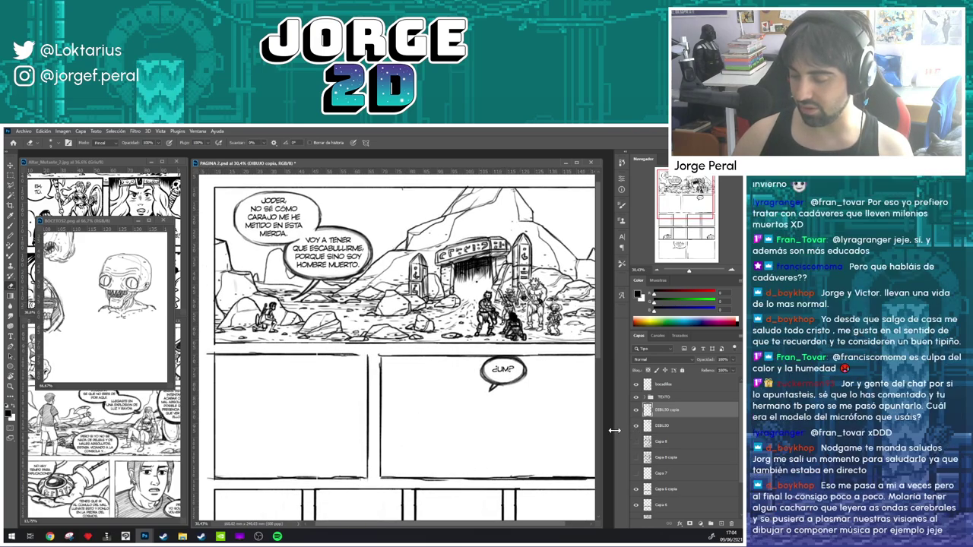
{"action": "left_click_drag", "start_coordinate": [546, 422], "coordinate": [509, 397]}
{"action": "scroll", "coordinate": [511, 397], "scroll_direction": "down", "scroll_amount": 3}
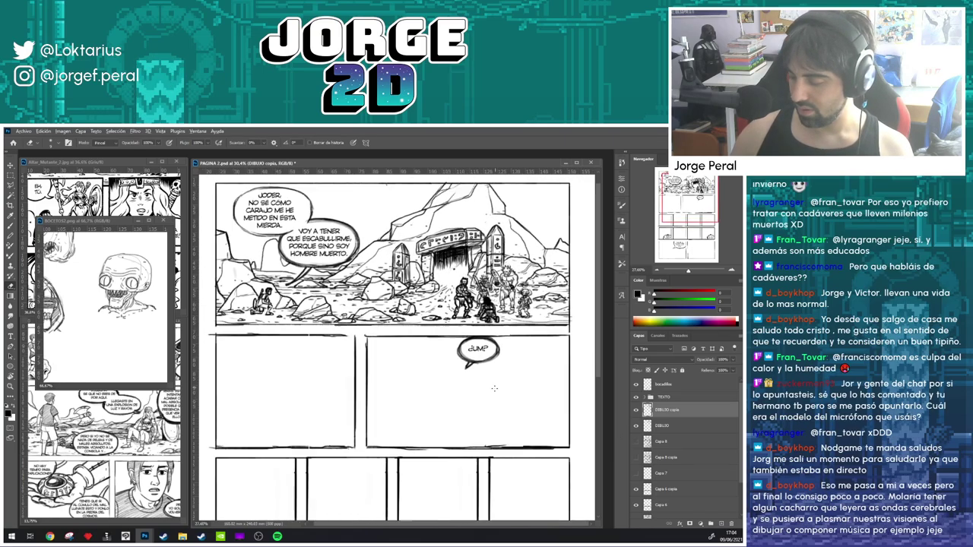
{"action": "left_click", "coordinate": [637, 427]}
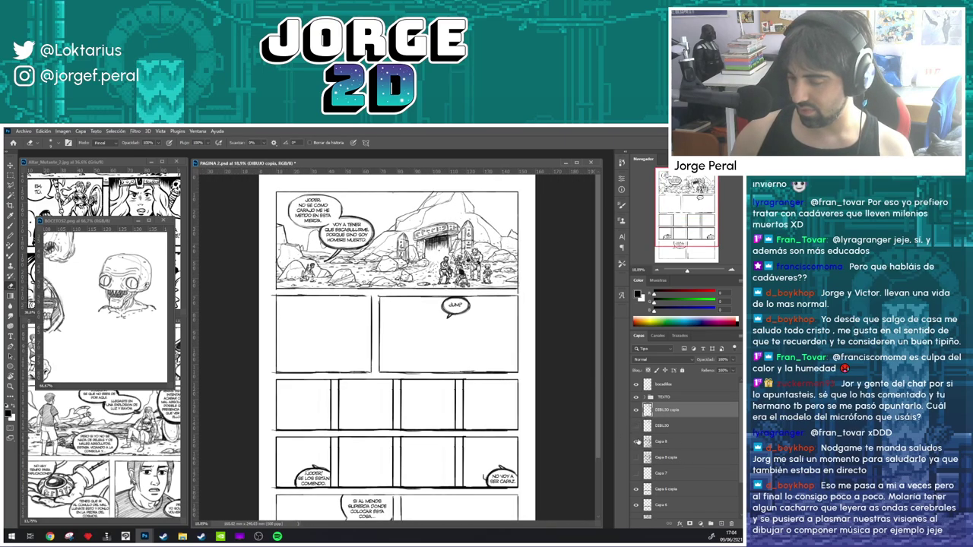
- Show the faint Capa 8 sketch layer beneath the line art, keeping the darker Capa 8 copia hidden
{"action": "left_click", "coordinate": [636, 441]}
{"action": "left_click", "coordinate": [636, 457]}
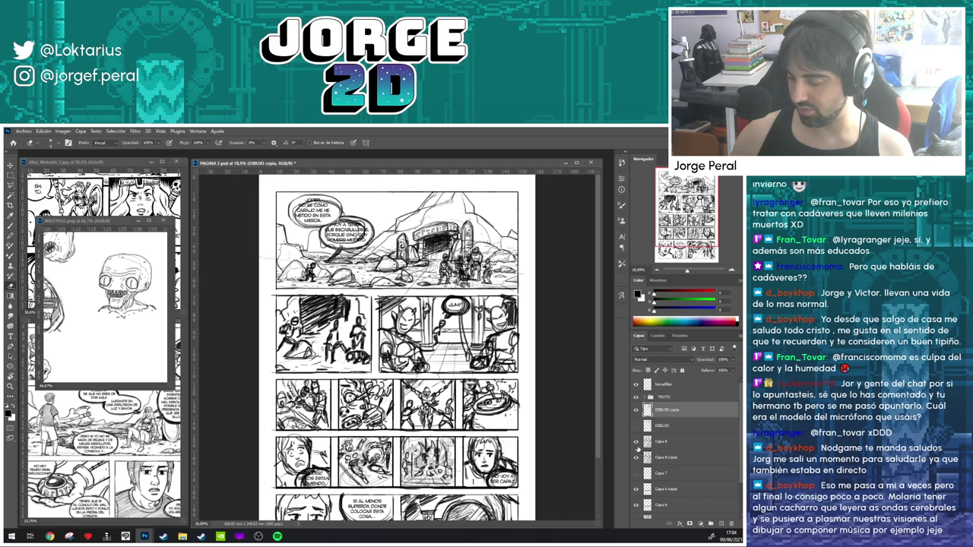
{"action": "left_click", "coordinate": [638, 458]}
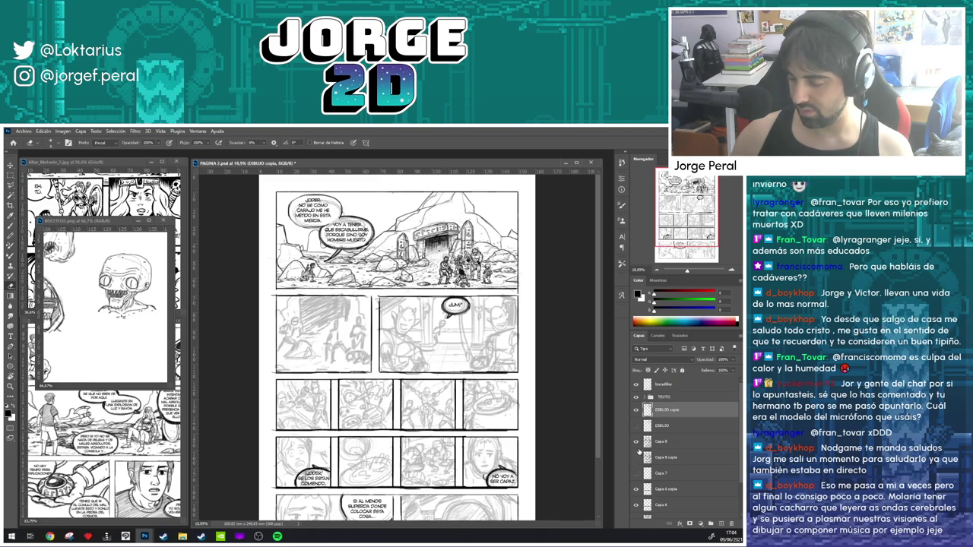
{"action": "left_click", "coordinate": [638, 410]}
{"action": "left_click", "coordinate": [638, 411]}
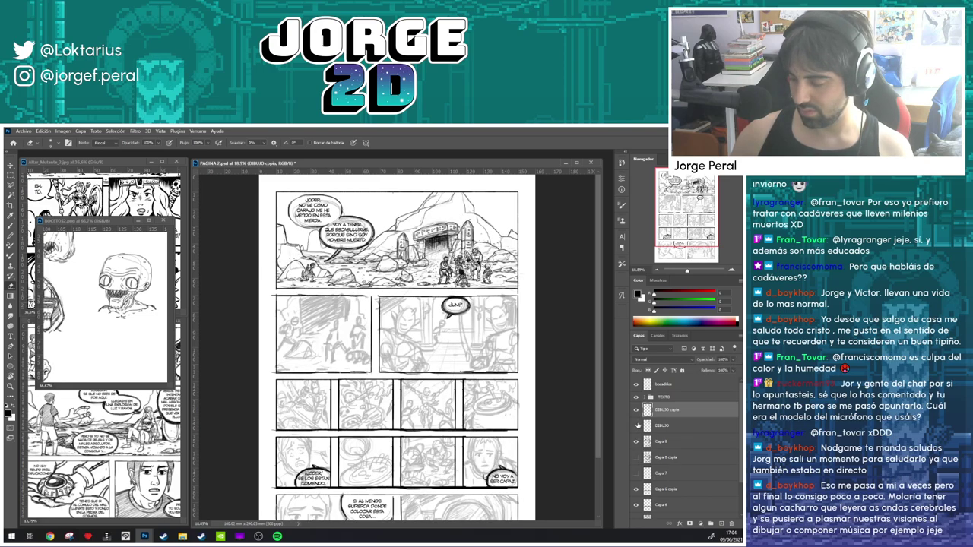
- Compare the page with the dark Capa 8 copia and the faint Capa 8 sketches, with and without the DIBUJO copia line art
{"action": "left_click", "coordinate": [636, 457]}
{"action": "left_click", "coordinate": [636, 442]}
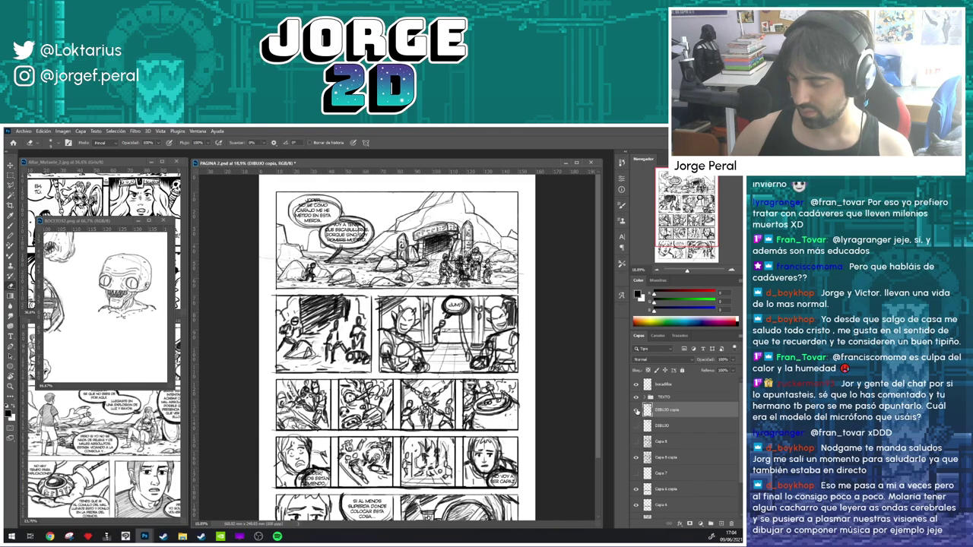
{"action": "left_click", "coordinate": [637, 411]}
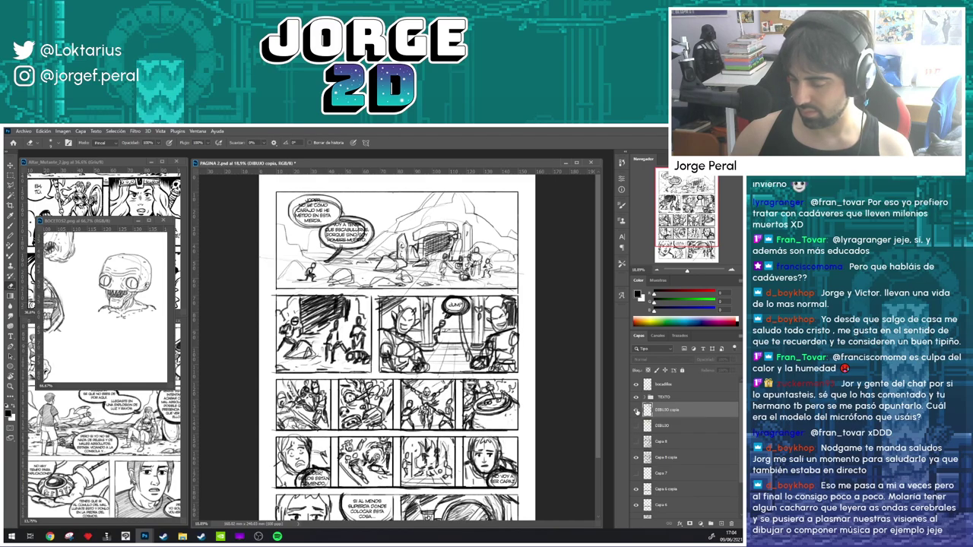
{"action": "left_click", "coordinate": [637, 411]}
{"action": "left_click", "coordinate": [636, 441]}
{"action": "left_click", "coordinate": [636, 458]}
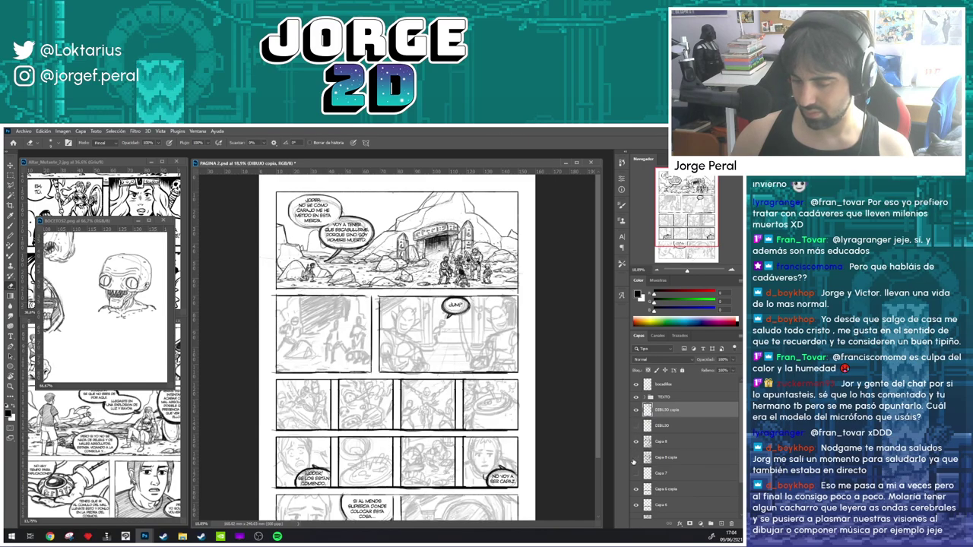
{"action": "left_click", "coordinate": [638, 411]}
{"action": "left_click", "coordinate": [637, 412]}
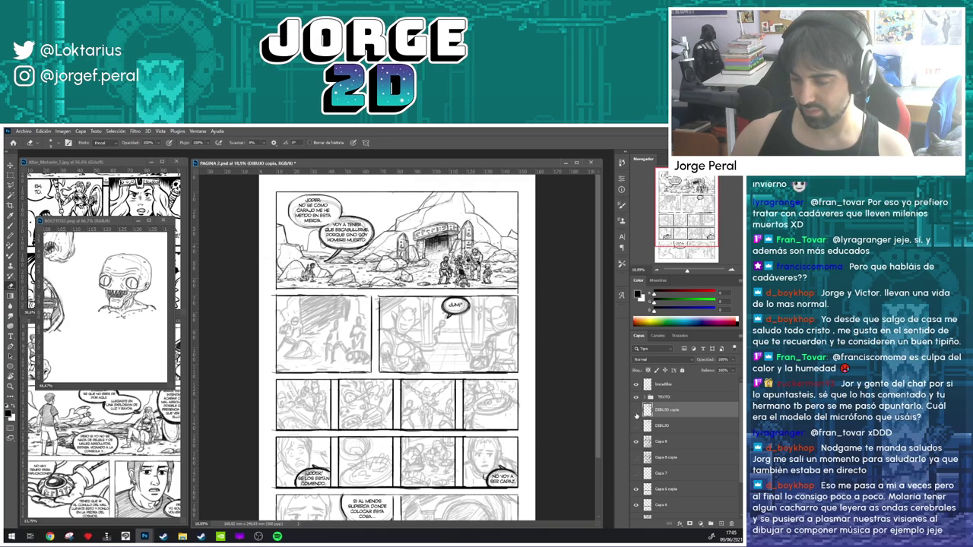
{"action": "left_click", "coordinate": [637, 411]}
{"action": "left_click", "coordinate": [638, 411]}
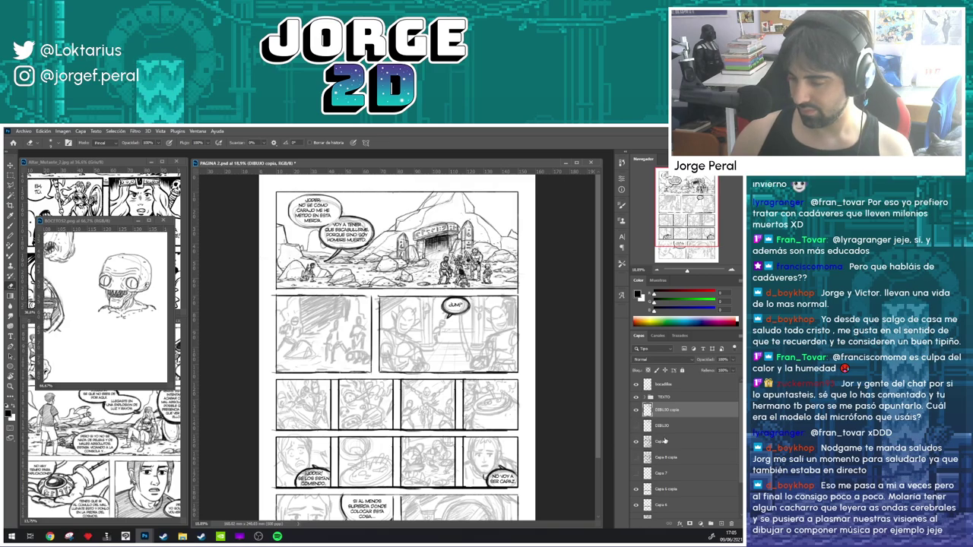
- Duplicate the Capa 8 sketch layer and hide the original
{"action": "left_click", "coordinate": [662, 442]}
{"action": "right_click", "coordinate": [661, 442]}
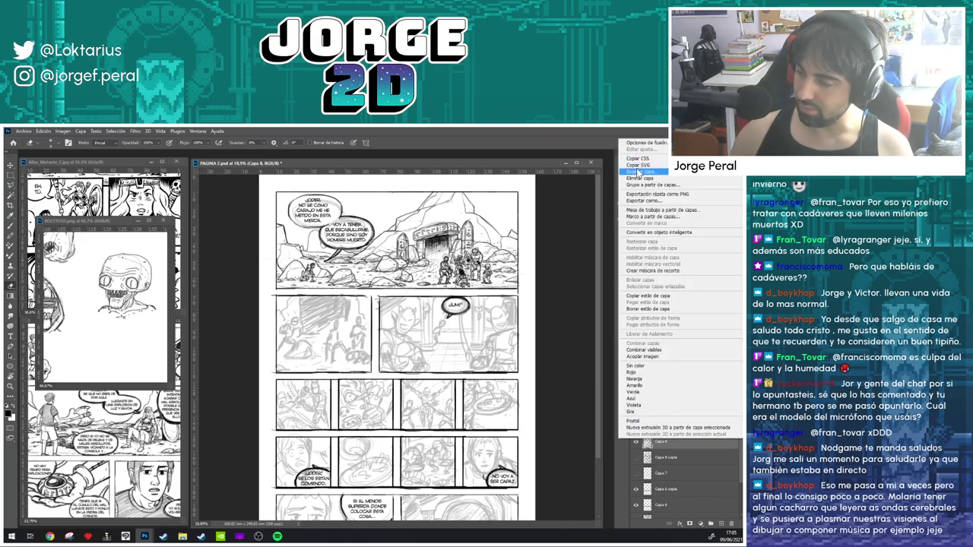
{"action": "left_click", "coordinate": [638, 171]}
{"action": "key", "text": "Return"}
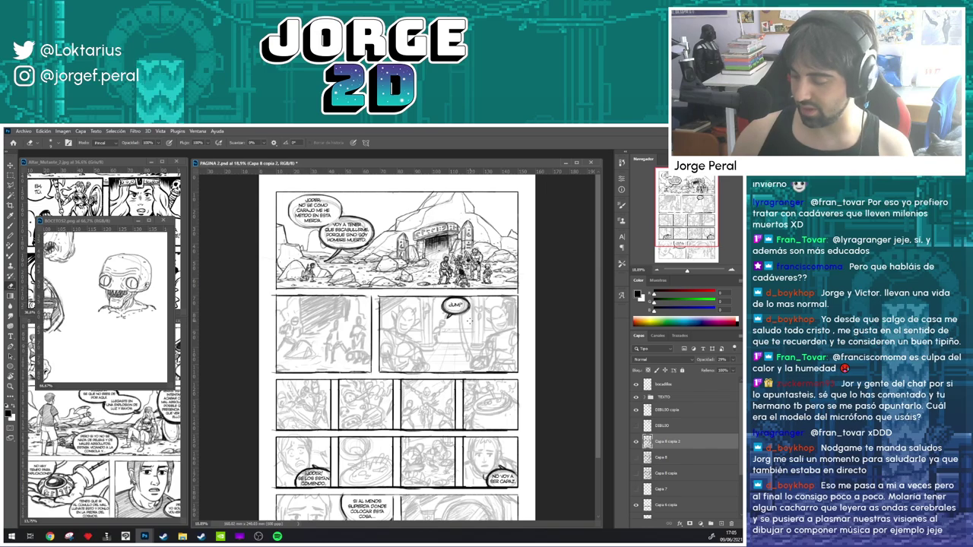
- Delete the temple panel's area from the duplicated sketch layer, deselect, and save the page
{"action": "key", "text": "m"}
{"action": "left_click_drag", "start_coordinate": [272, 185], "coordinate": [522, 292]}
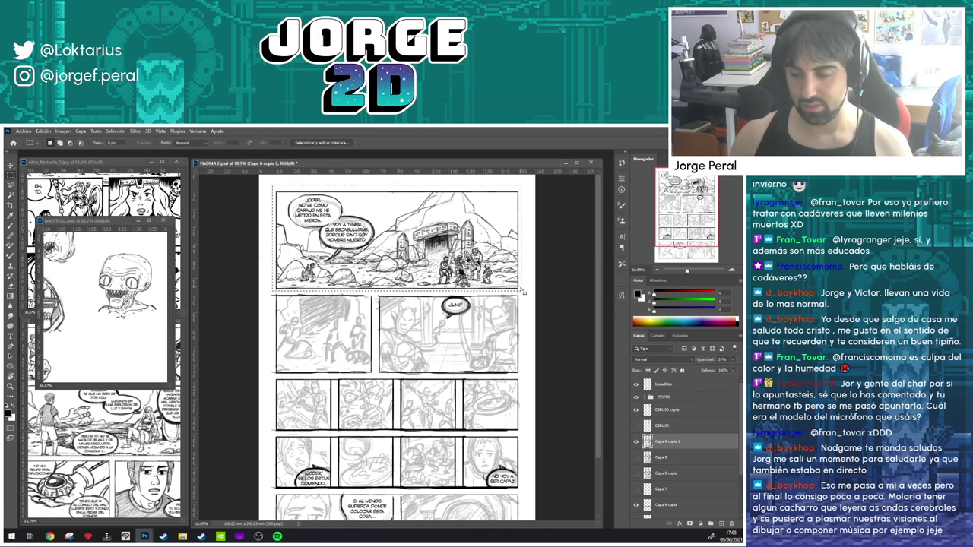
{"action": "key", "text": "Delete"}
{"action": "key", "text": "ctrl+d"}
{"action": "left_click_drag", "start_coordinate": [438, 295], "coordinate": [499, 341]}
{"action": "key", "text": "ctrl+s"}
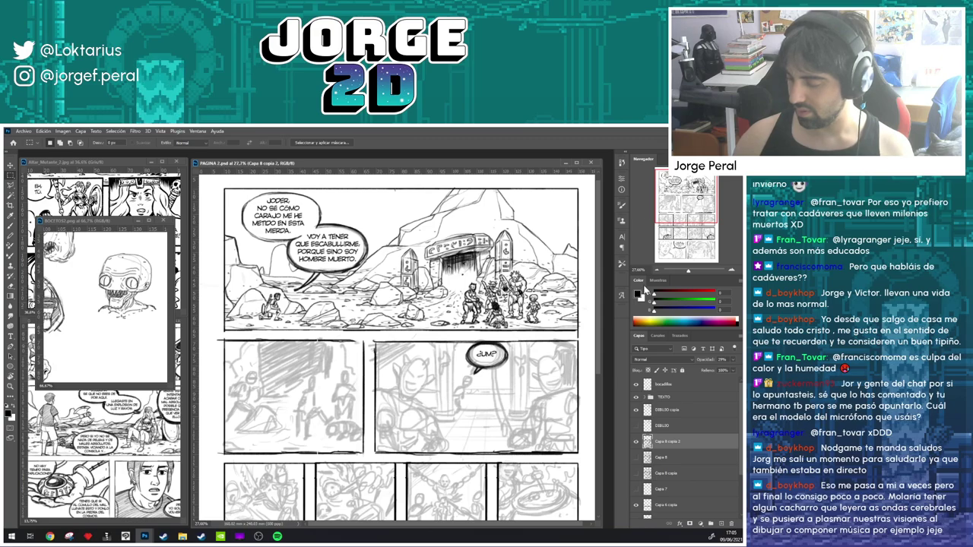
- Check what the speech balloon, DIBUJO copia and Capa 6 copia layers contain by toggling their visibility
{"action": "left_click", "coordinate": [637, 385]}
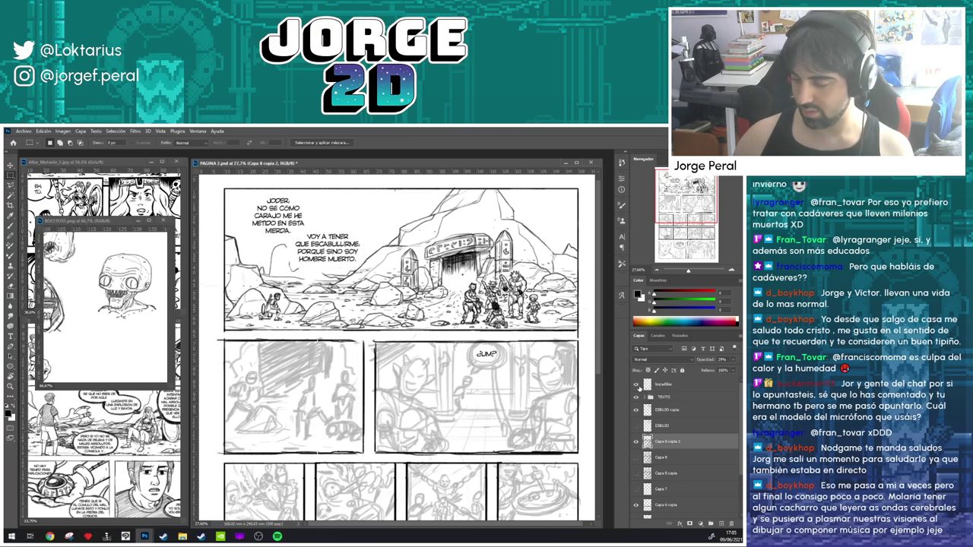
{"action": "left_click", "coordinate": [636, 385]}
{"action": "left_click", "coordinate": [636, 411]}
{"action": "left_click", "coordinate": [636, 410]}
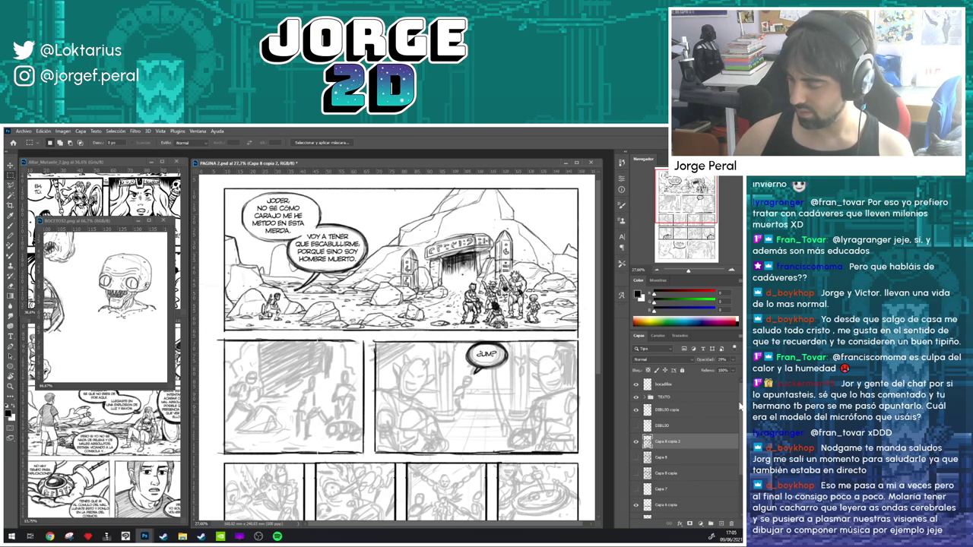
{"action": "left_click", "coordinate": [636, 506]}
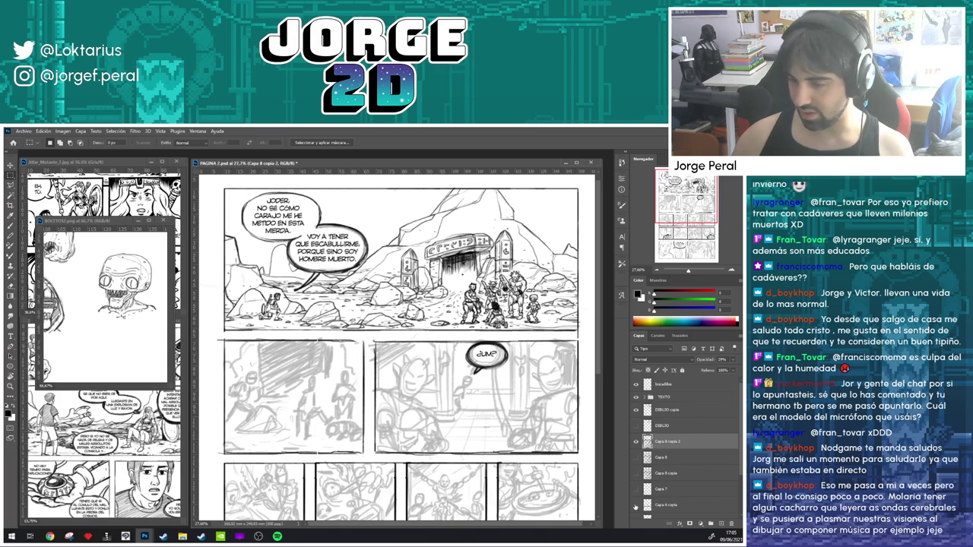
{"action": "left_click", "coordinate": [636, 505]}
{"action": "scroll", "coordinate": [742, 465], "scroll_direction": "down", "scroll_amount": 3}
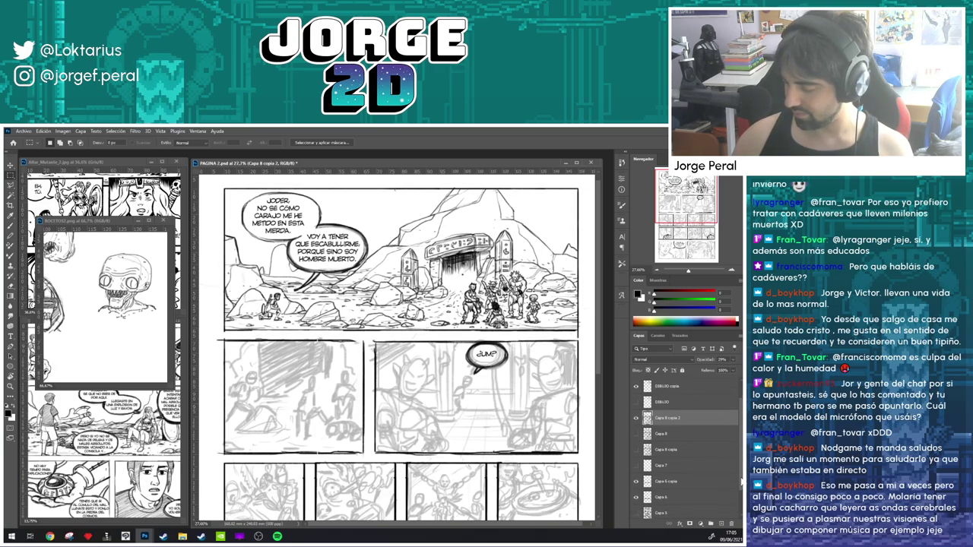
- Compare the panel borders on the Capa 6 and Capa 6 copia layers, then hide Capa 6 copia and keep Capa 6 visible
{"action": "left_click", "coordinate": [638, 470]}
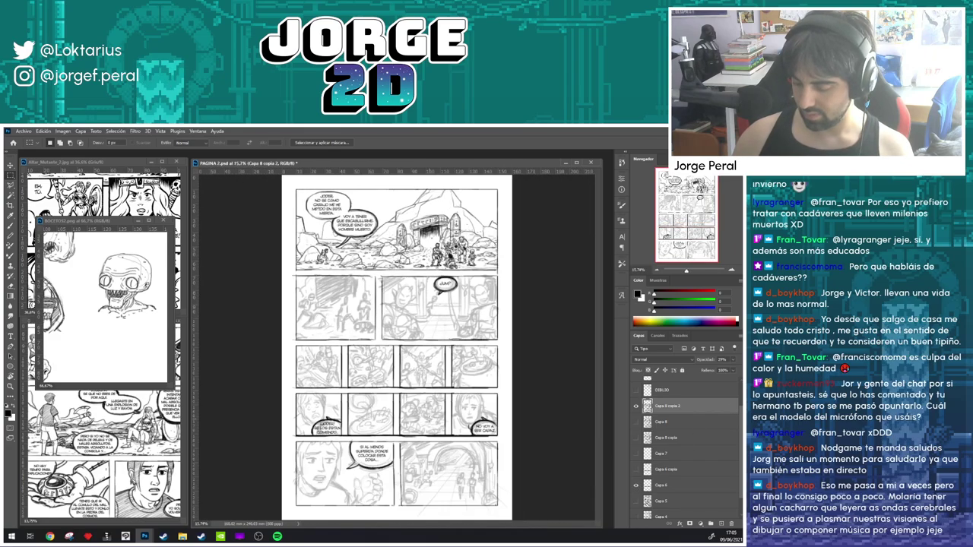
{"action": "key", "text": "ctrl+0"}
{"action": "left_click", "coordinate": [637, 470]}
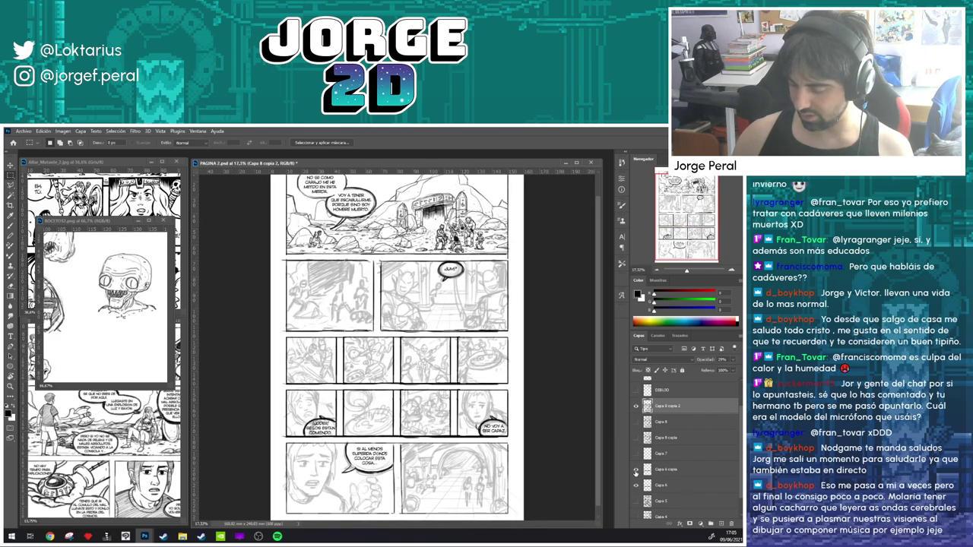
{"action": "left_click", "coordinate": [635, 485]}
{"action": "left_click", "coordinate": [634, 485]}
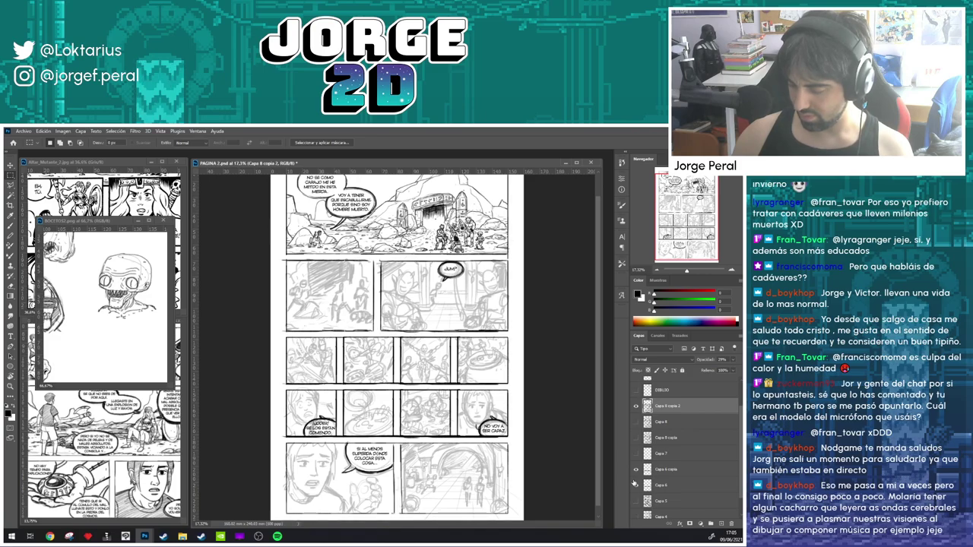
{"action": "left_click", "coordinate": [636, 470]}
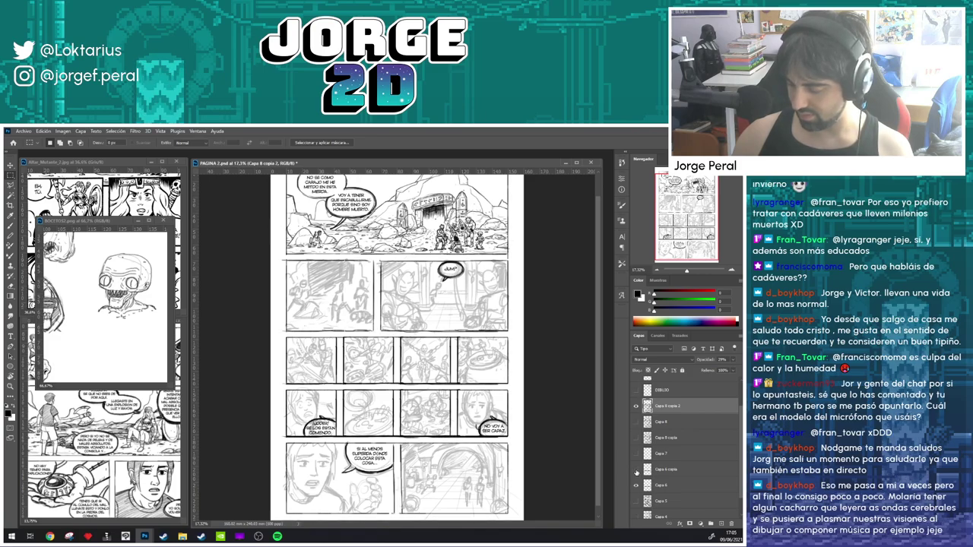
{"action": "left_click", "coordinate": [637, 470]}
{"action": "left_click", "coordinate": [657, 471]}
{"action": "left_click", "coordinate": [637, 485]}
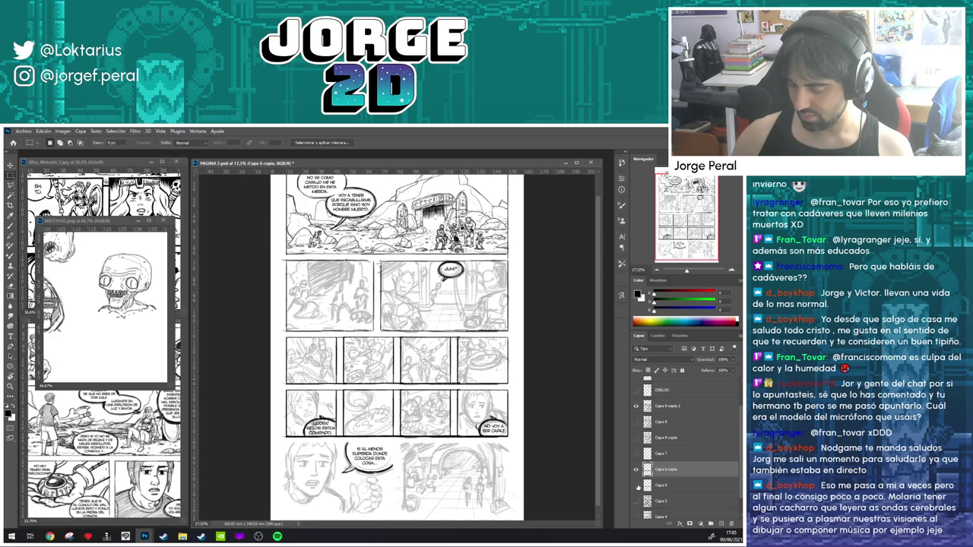
{"action": "left_click", "coordinate": [638, 485]}
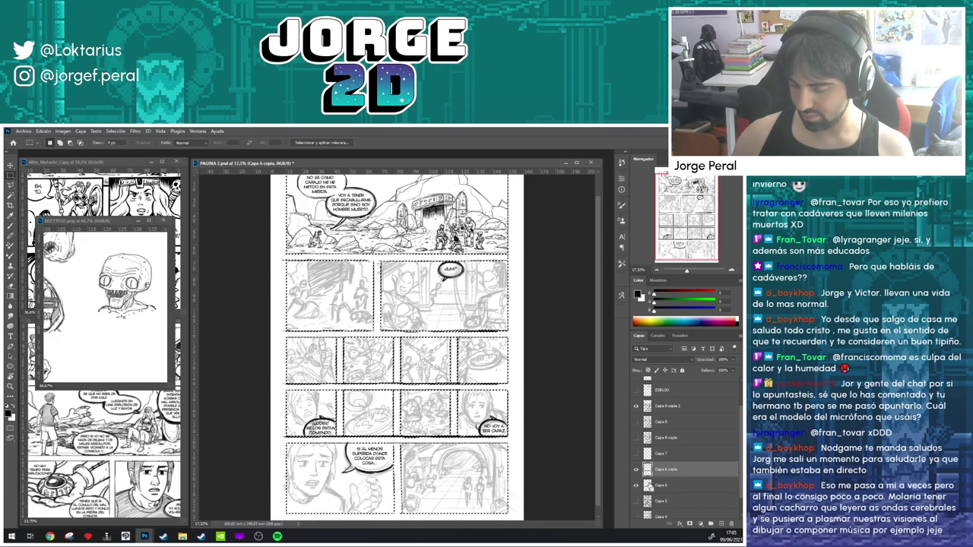
{"action": "left_click", "coordinate": [636, 470]}
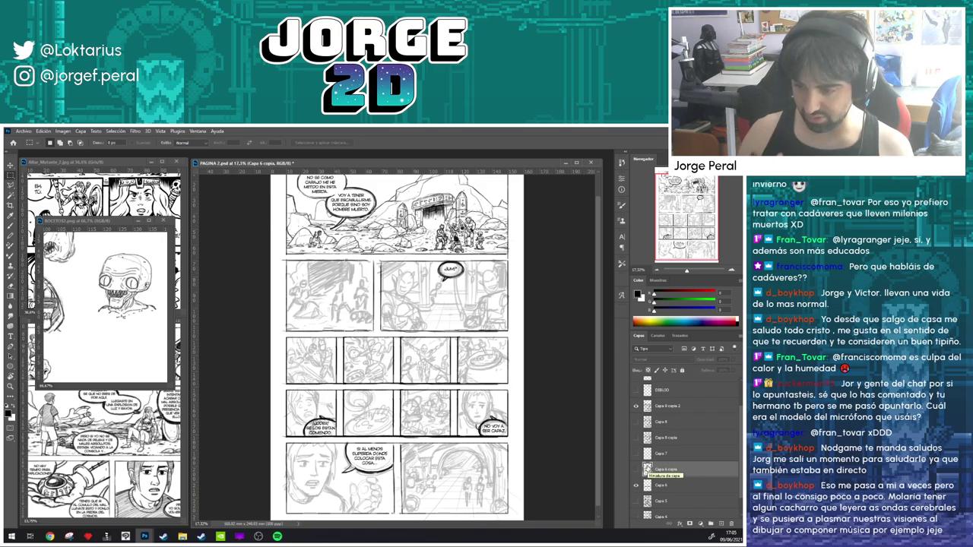
- Rename the Capa 6 layer containing the panel borders as viñetas
{"action": "scroll", "coordinate": [395, 228], "scroll_direction": "up", "scroll_amount": 2}
{"action": "key", "text": "e"}
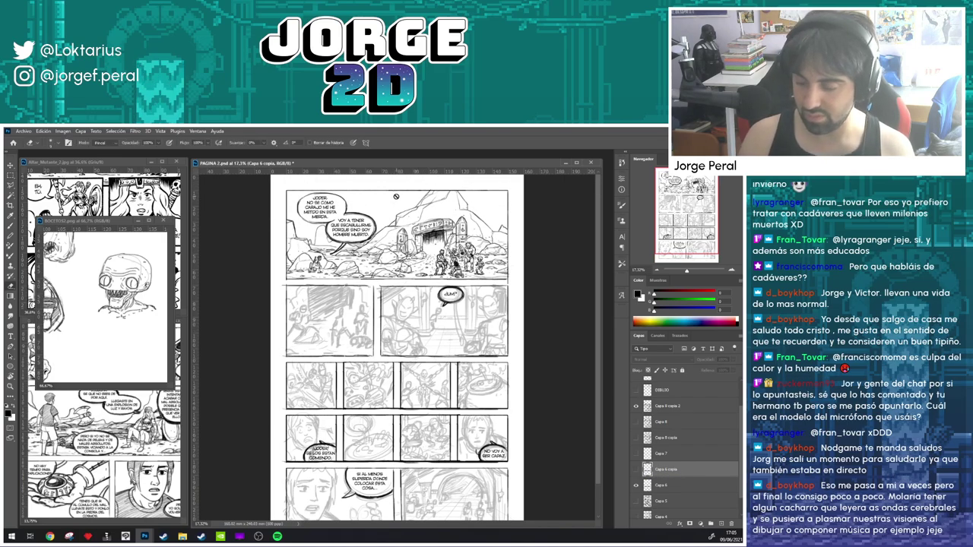
{"action": "left_click", "coordinate": [669, 487]}
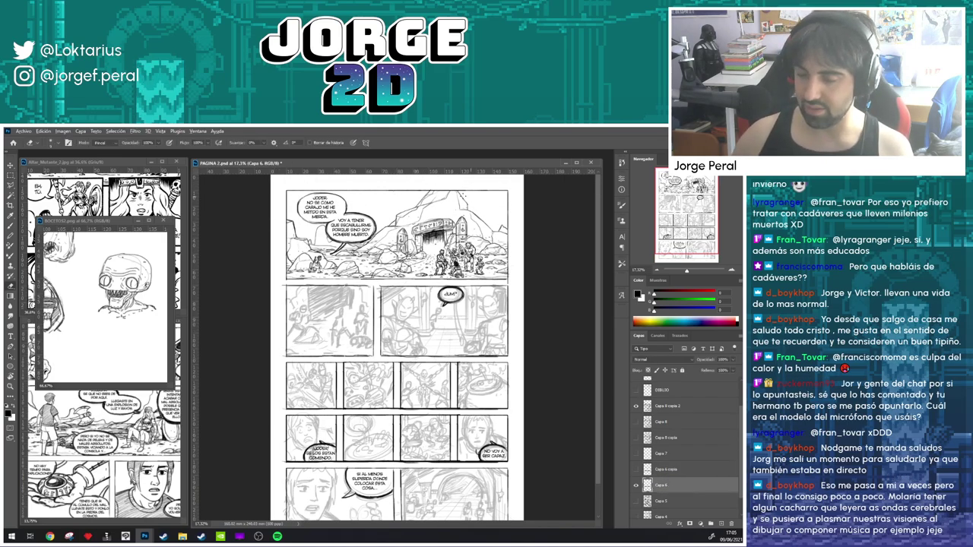
{"action": "scroll", "coordinate": [397, 198], "scroll_direction": "up", "scroll_amount": 5}
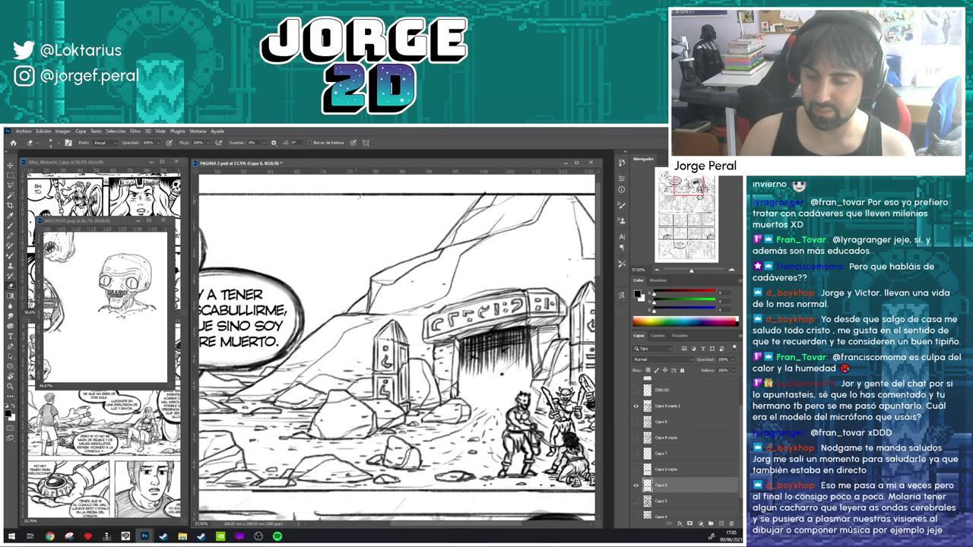
{"action": "double_click", "coordinate": [663, 485]}
{"action": "type", "text": "viñetas"}
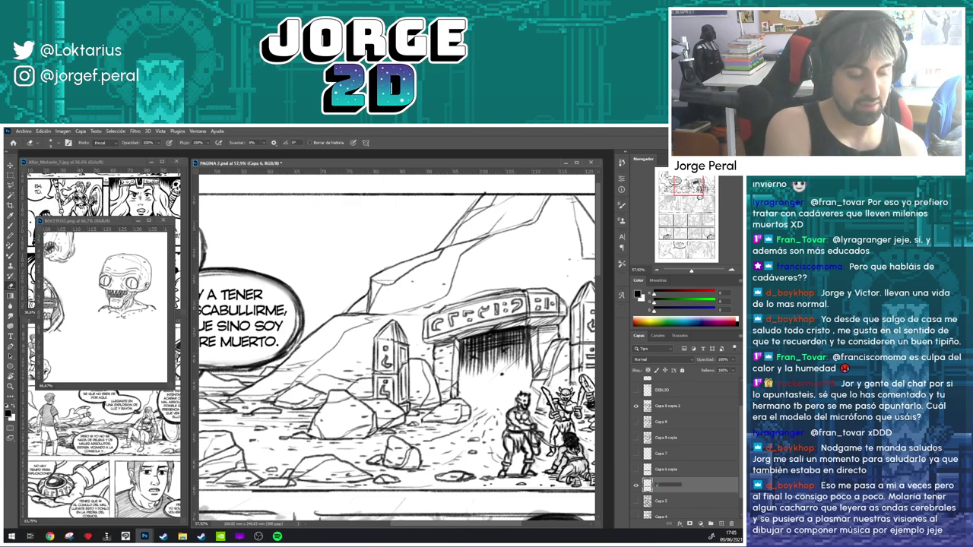
{"action": "key", "text": "Return"}
- Make the DIBUJO copia layer active for drawing the line art of the panel below the temple scene
{"action": "scroll", "coordinate": [684, 441], "scroll_direction": "up", "scroll_amount": 3}
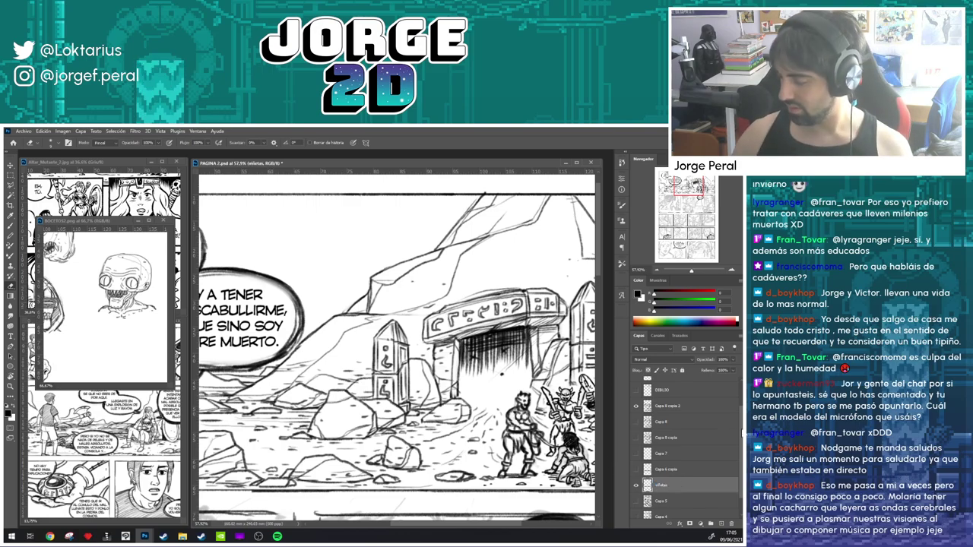
{"action": "left_click", "coordinate": [701, 405]}
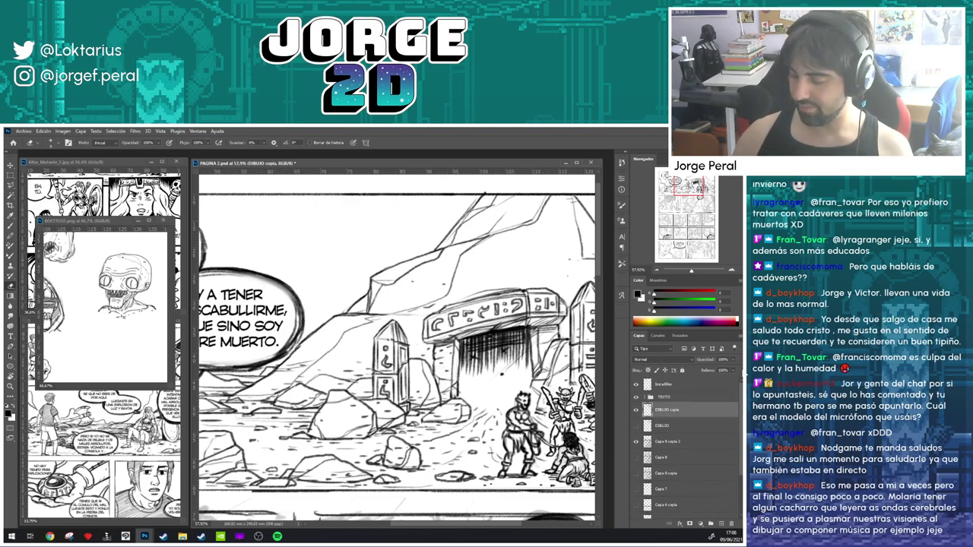
{"action": "scroll", "coordinate": [462, 374], "scroll_direction": "down", "scroll_amount": 7}
{"action": "left_click_drag", "start_coordinate": [453, 371], "coordinate": [461, 336]}
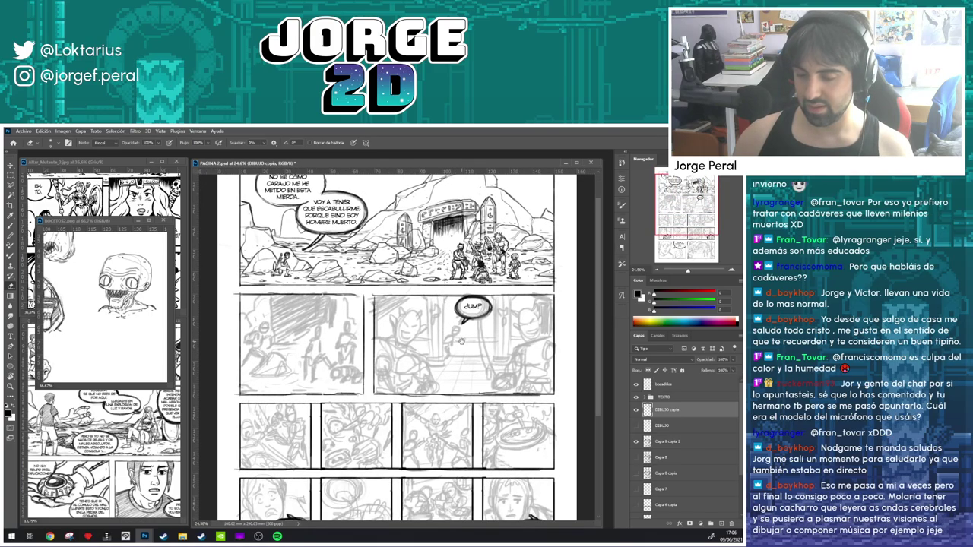
{"action": "scroll", "coordinate": [363, 342], "scroll_direction": "up", "scroll_amount": 2}
{"action": "scroll", "coordinate": [424, 318], "scroll_direction": "up", "scroll_amount": 2}
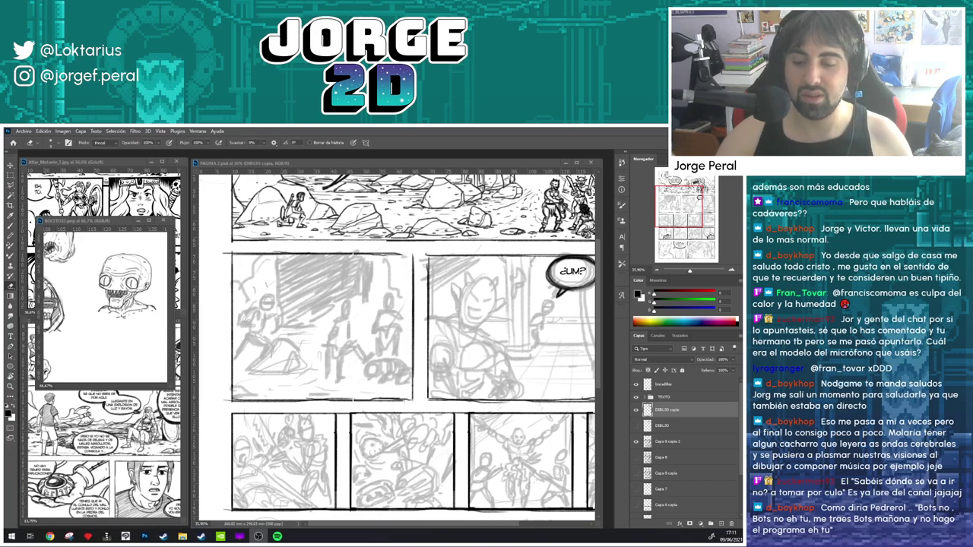
- Draw the head, face, hair and first shoulder lines of the running figure over the sketch in the second panel
{"action": "left_click", "coordinate": [399, 166]}
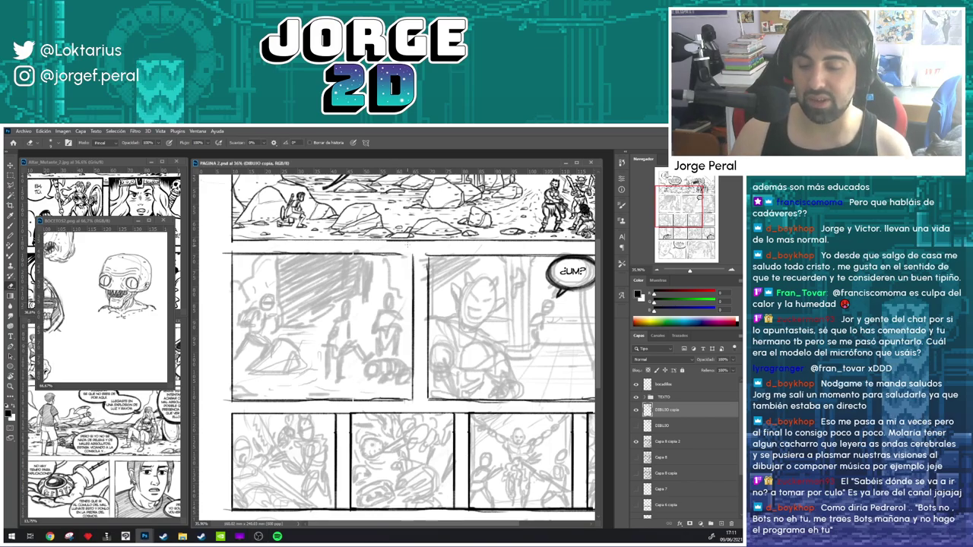
{"action": "scroll", "coordinate": [403, 241], "scroll_direction": "up", "scroll_amount": 5}
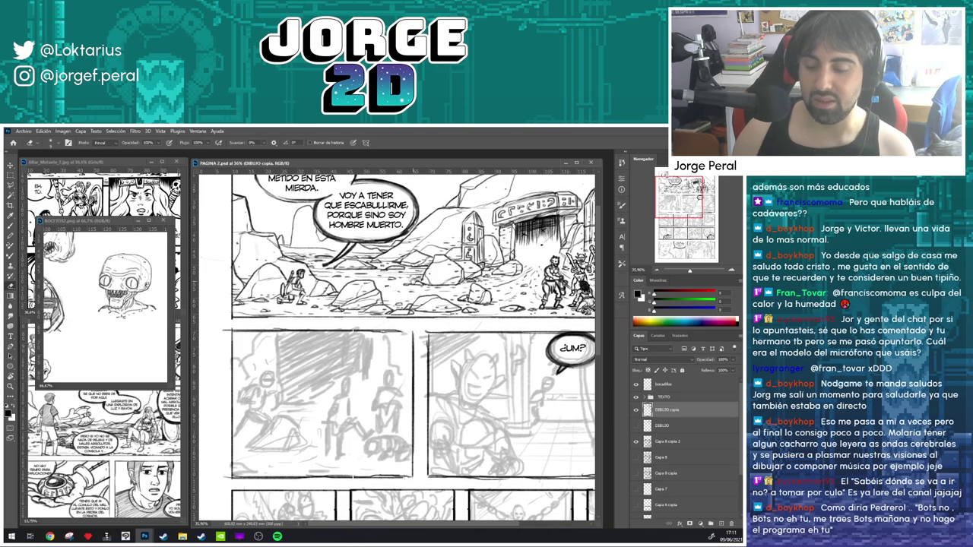
{"action": "scroll", "coordinate": [396, 348], "scroll_direction": "up", "scroll_amount": 3}
{"action": "left_click_drag", "start_coordinate": [317, 360], "coordinate": [355, 247]}
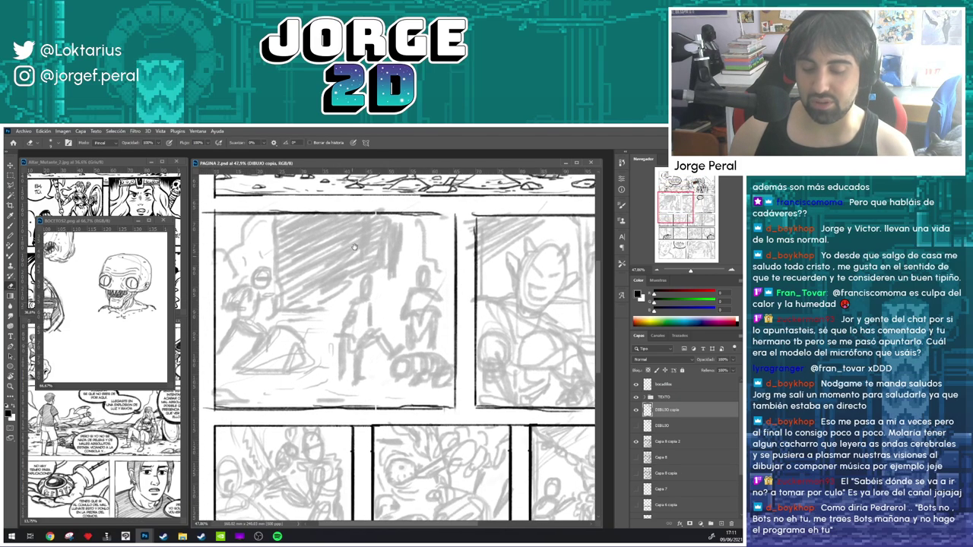
{"action": "scroll", "coordinate": [355, 247], "scroll_direction": "up", "scroll_amount": 2}
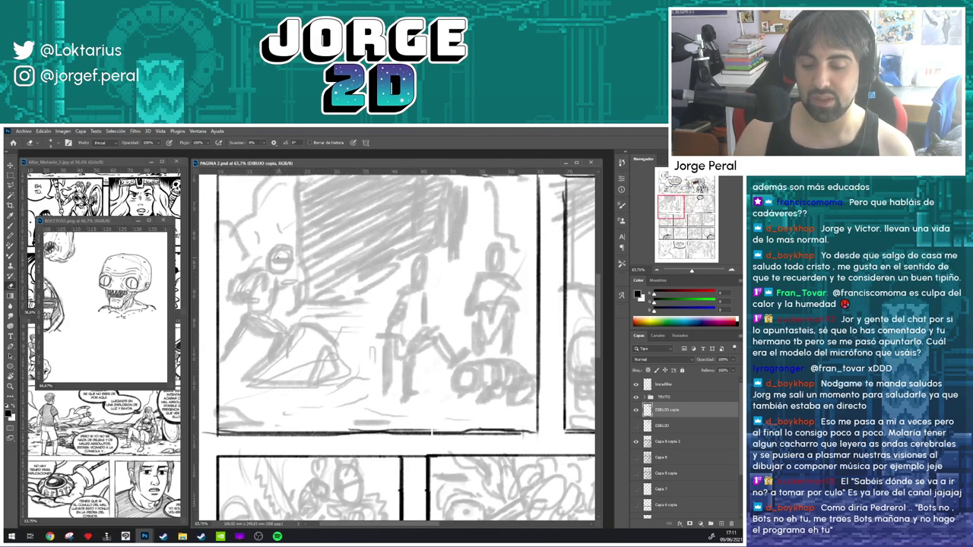
{"action": "left_click_drag", "start_coordinate": [278, 252], "coordinate": [274, 256]}
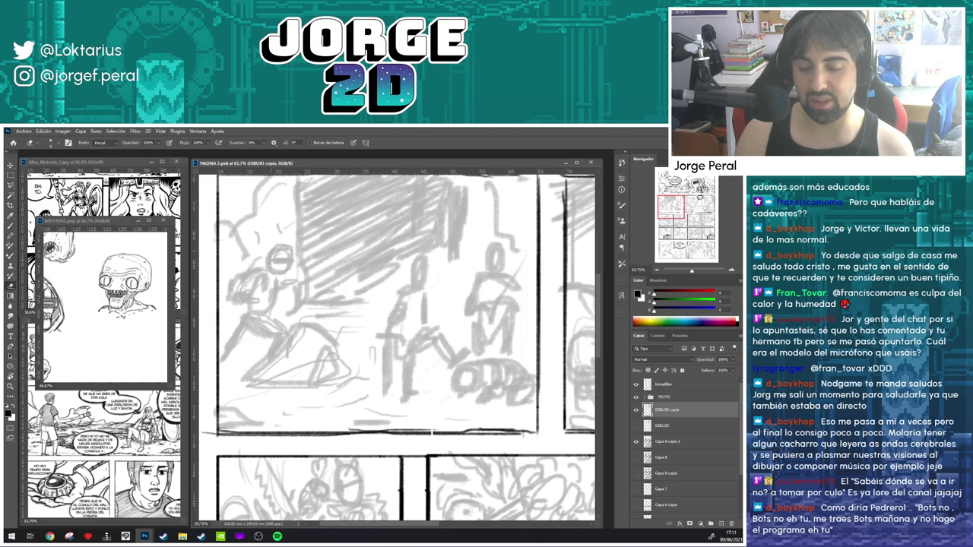
{"action": "key", "text": "b"}
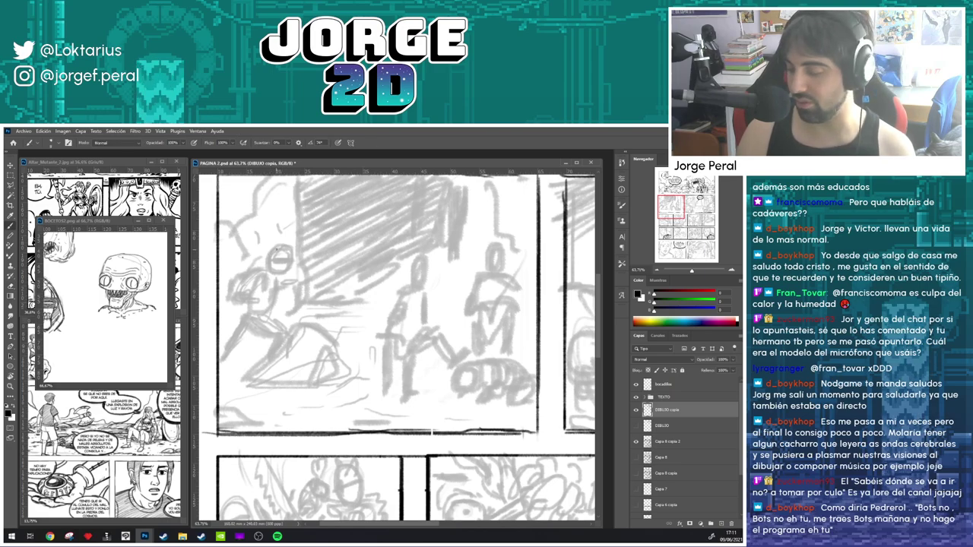
{"action": "mouse_move", "coordinate": [272, 250]}
{"action": "left_mouse_down"}
{"action": "mouse_move", "coordinate": [288, 247]}
{"action": "mouse_move", "coordinate": [271, 249]}
{"action": "mouse_move", "coordinate": [290, 272]}
{"action": "left_mouse_up"}
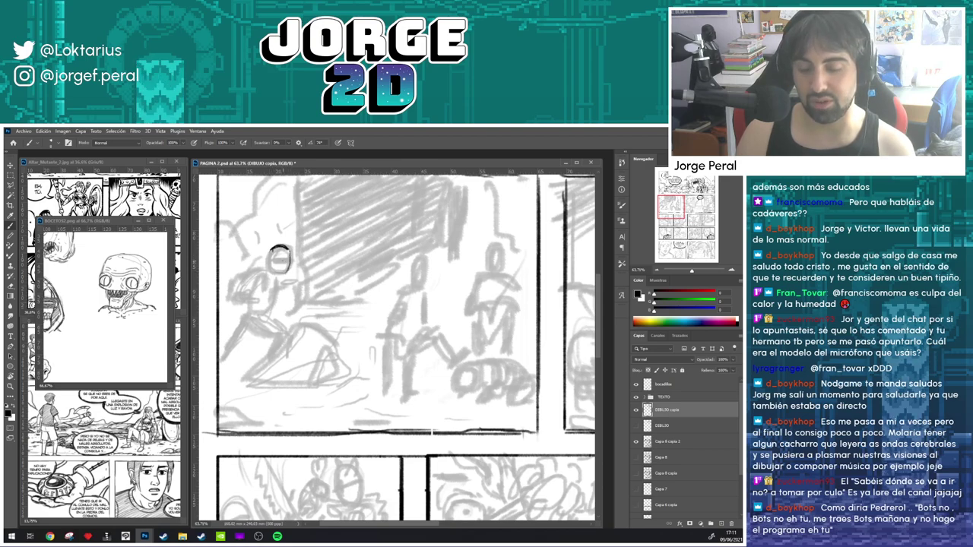
{"action": "mouse_move", "coordinate": [296, 275]}
{"action": "left_mouse_down"}
{"action": "mouse_move", "coordinate": [307, 310]}
{"action": "mouse_move", "coordinate": [289, 297]}
{"action": "left_mouse_up"}
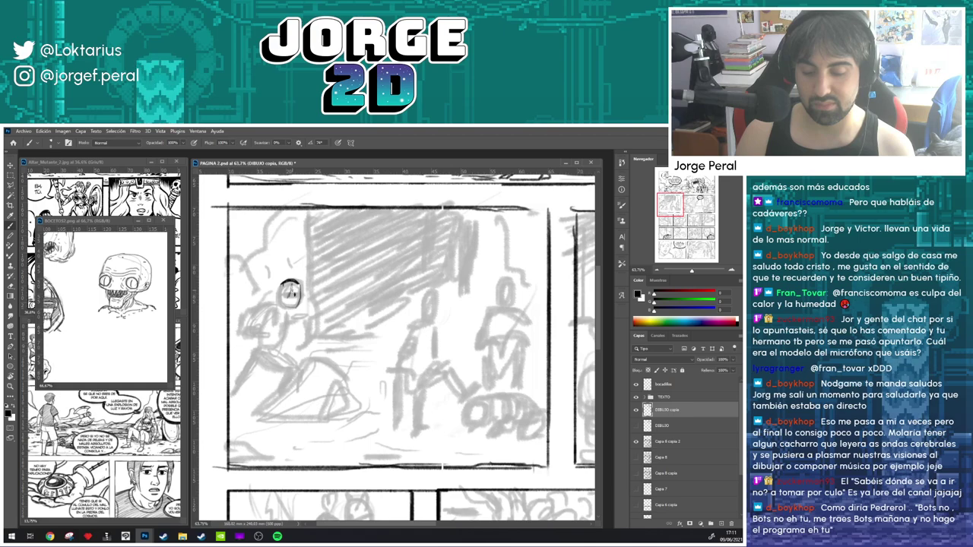
{"action": "left_click_drag", "start_coordinate": [290, 290], "coordinate": [296, 292]}
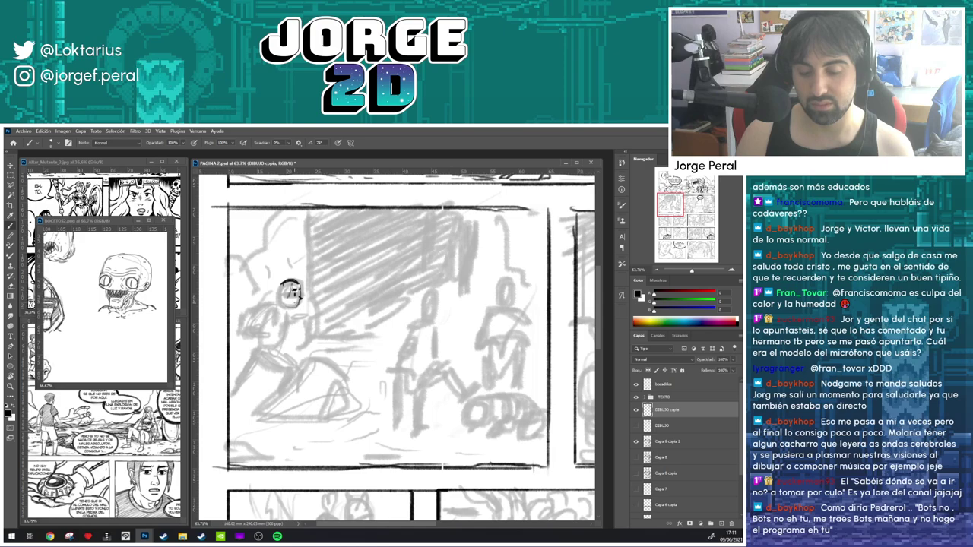
{"action": "mouse_move", "coordinate": [301, 305]}
{"action": "left_mouse_down"}
{"action": "mouse_move", "coordinate": [289, 308]}
{"action": "mouse_move", "coordinate": [279, 290]}
{"action": "left_mouse_up"}
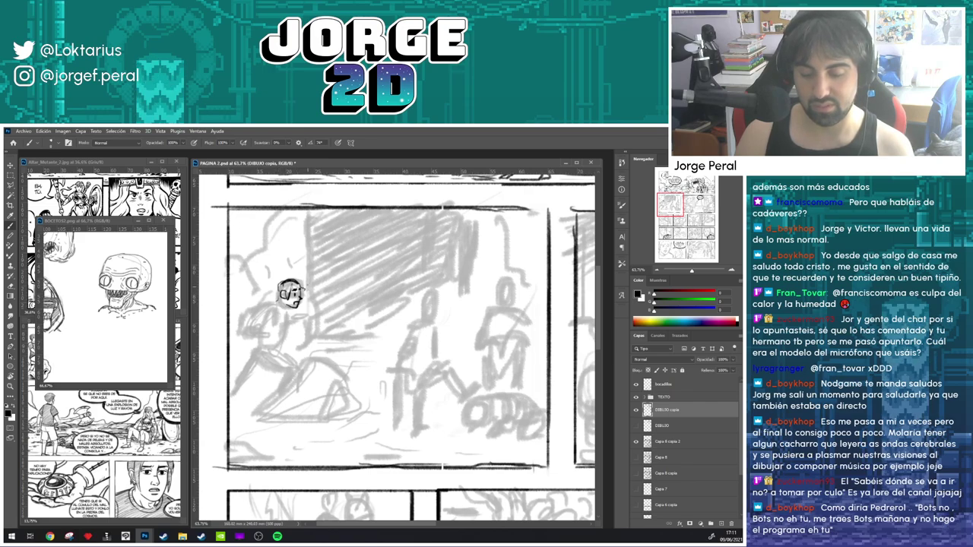
{"action": "mouse_move", "coordinate": [299, 283]}
{"action": "left_mouse_down"}
{"action": "mouse_move", "coordinate": [284, 279]}
{"action": "mouse_move", "coordinate": [281, 313]}
{"action": "mouse_move", "coordinate": [275, 302]}
{"action": "mouse_move", "coordinate": [258, 317]}
{"action": "left_mouse_up"}
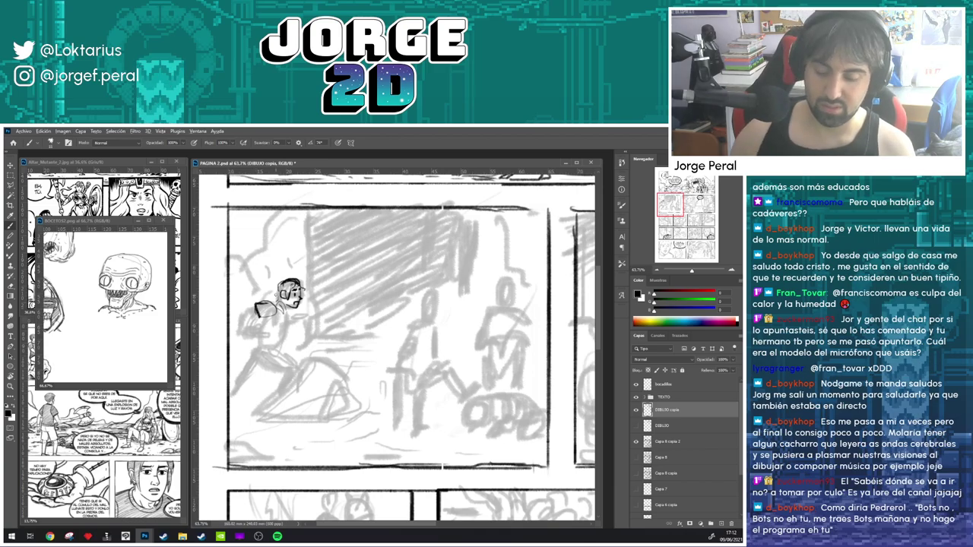
- Undo the running figure's shoulder strokes and redraw the shoulder as a smaller rounded shape
{"action": "key", "text": "ctrl+minus"}
{"action": "key", "text": "ctrl+minus"}
{"action": "key", "text": "ctrl+z"}
{"action": "key", "text": "ctrl+z"}
{"action": "key", "text": "ctrl+z"}
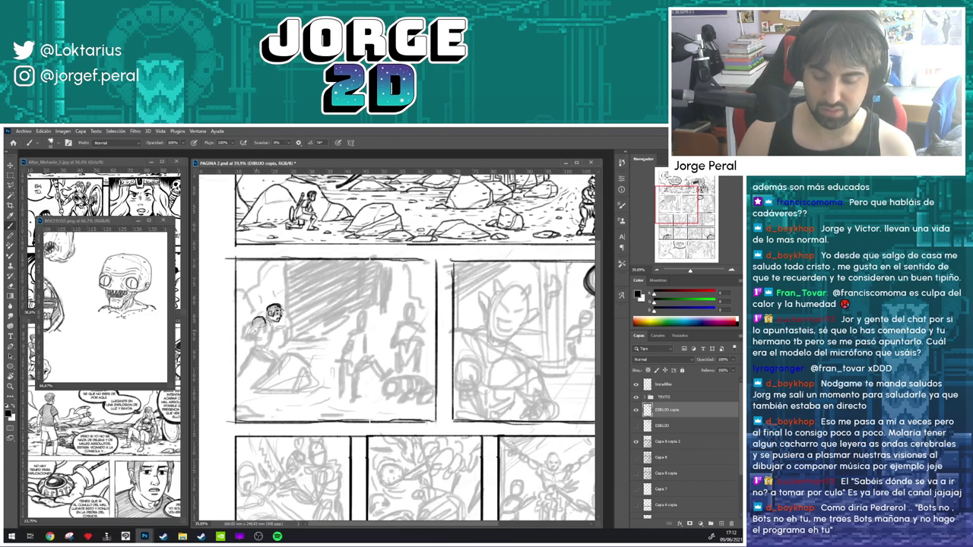
{"action": "left_click_drag", "start_coordinate": [253, 319], "coordinate": [264, 328]}
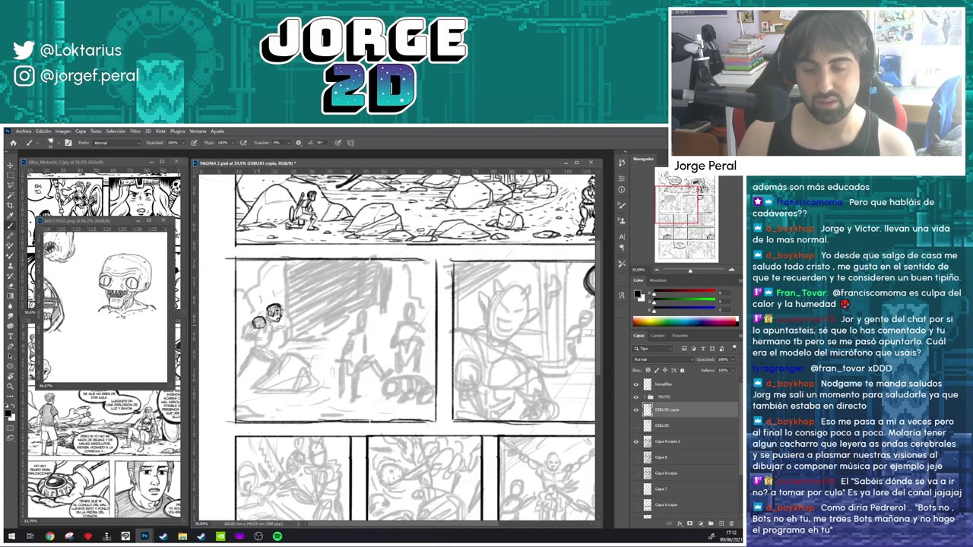
- Draw the running figure's torso, fist and upper legs, replacing the lower leg strokes with the outline of the rock in front
{"action": "mouse_move", "coordinate": [257, 332]}
{"action": "left_mouse_down"}
{"action": "mouse_move", "coordinate": [242, 340]}
{"action": "mouse_move", "coordinate": [289, 329]}
{"action": "mouse_move", "coordinate": [250, 348]}
{"action": "mouse_move", "coordinate": [266, 349]}
{"action": "mouse_move", "coordinate": [253, 360]}
{"action": "left_mouse_up"}
{"action": "left_click_drag", "start_coordinate": [275, 348], "coordinate": [266, 355]}
{"action": "left_click_drag", "start_coordinate": [277, 355], "coordinate": [266, 363]}
{"action": "mouse_move", "coordinate": [278, 357]}
{"action": "left_mouse_down"}
{"action": "mouse_move", "coordinate": [256, 383]}
{"action": "mouse_move", "coordinate": [296, 361]}
{"action": "left_mouse_up"}
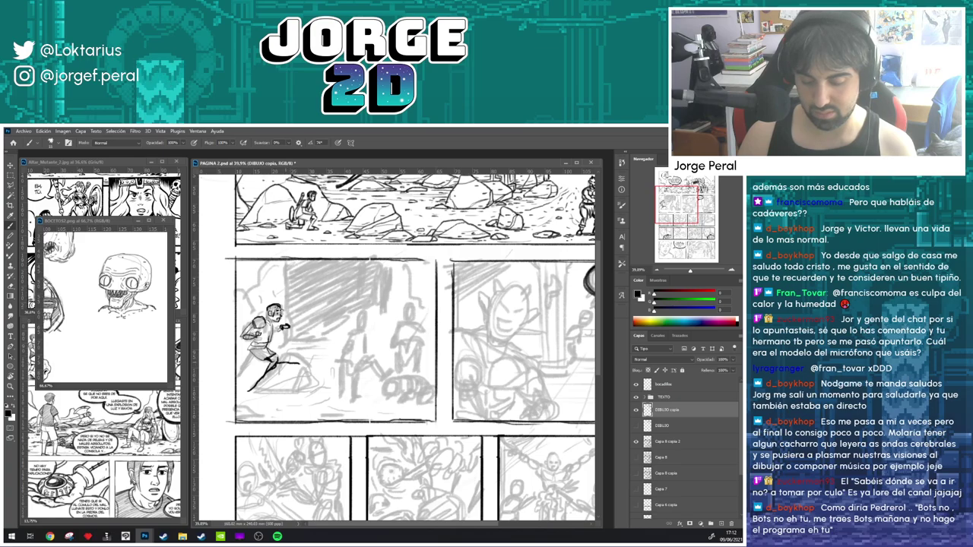
{"action": "key", "text": "ctrl+z"}
{"action": "mouse_move", "coordinate": [251, 385]}
{"action": "left_mouse_down"}
{"action": "mouse_move", "coordinate": [297, 354]}
{"action": "mouse_move", "coordinate": [314, 377]}
{"action": "mouse_move", "coordinate": [305, 389]}
{"action": "mouse_move", "coordinate": [253, 391]}
{"action": "left_mouse_up"}
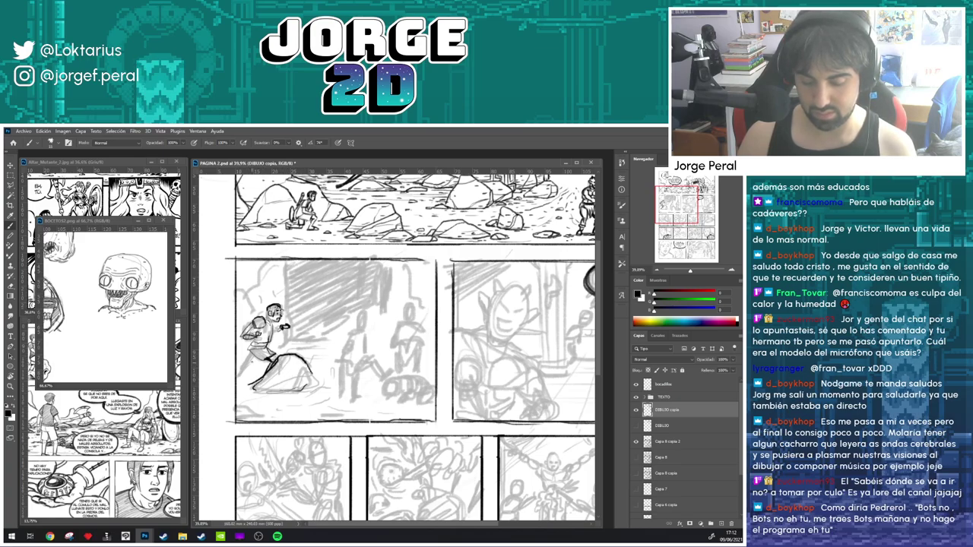
- Draw the running figure's trailing leg and forward arm, and touch up the head with the eraser
{"action": "mouse_move", "coordinate": [254, 354]}
{"action": "left_mouse_down"}
{"action": "mouse_move", "coordinate": [233, 371]}
{"action": "mouse_move", "coordinate": [242, 358]}
{"action": "left_mouse_up"}
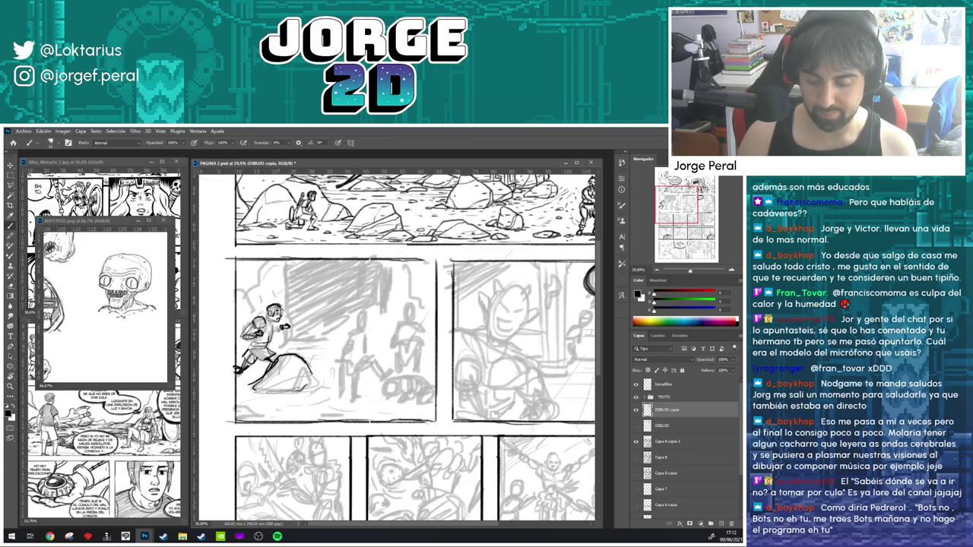
{"action": "left_click_drag", "start_coordinate": [273, 337], "coordinate": [277, 328]}
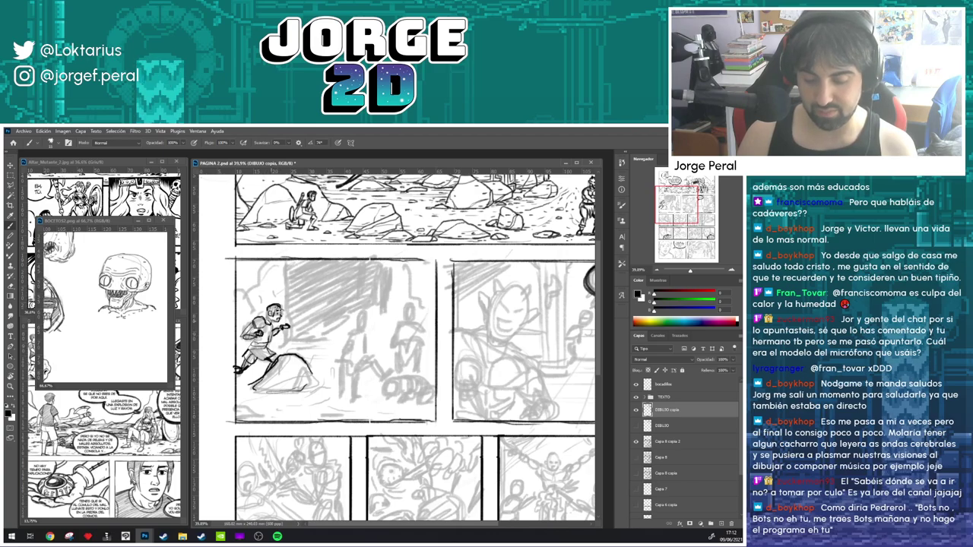
{"action": "key", "text": "e"}
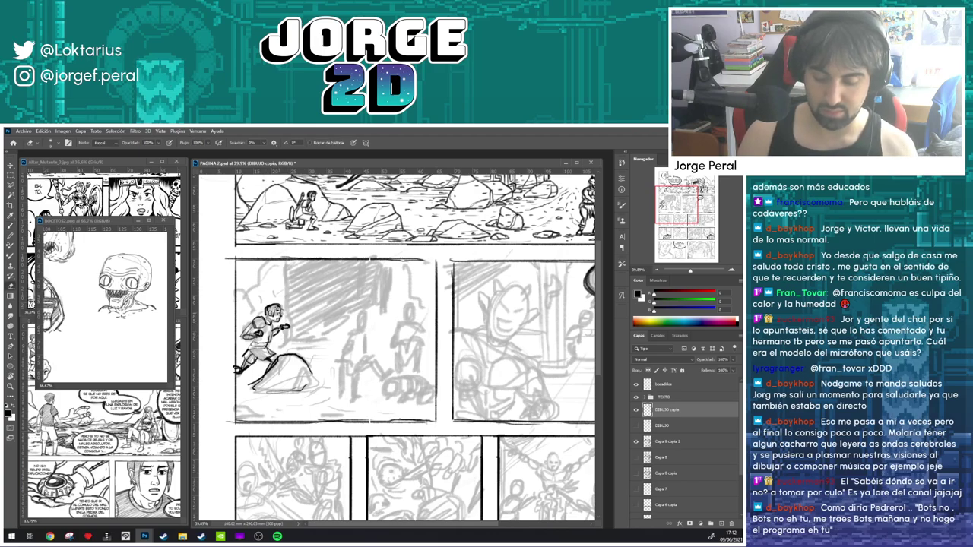
{"action": "key", "text": "bracketright"}
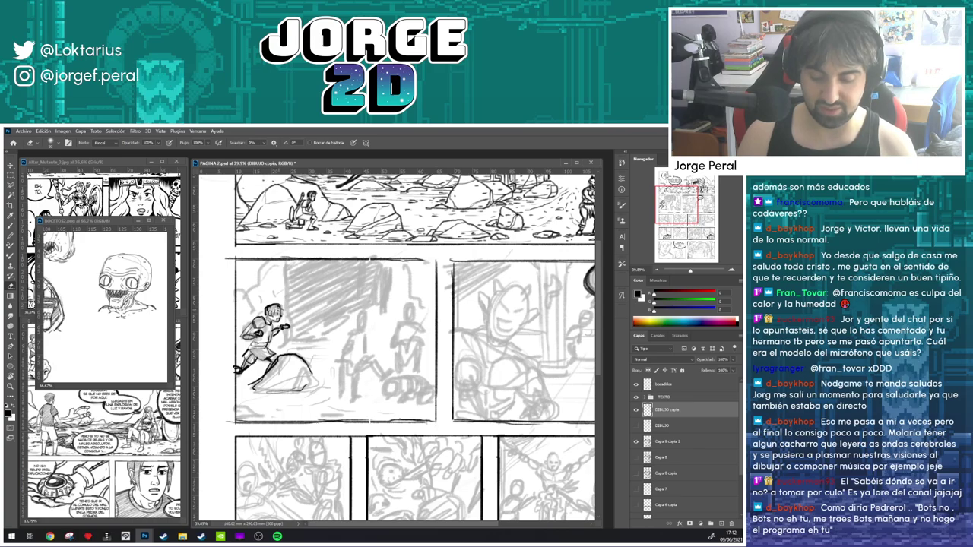
{"action": "key", "text": "b"}
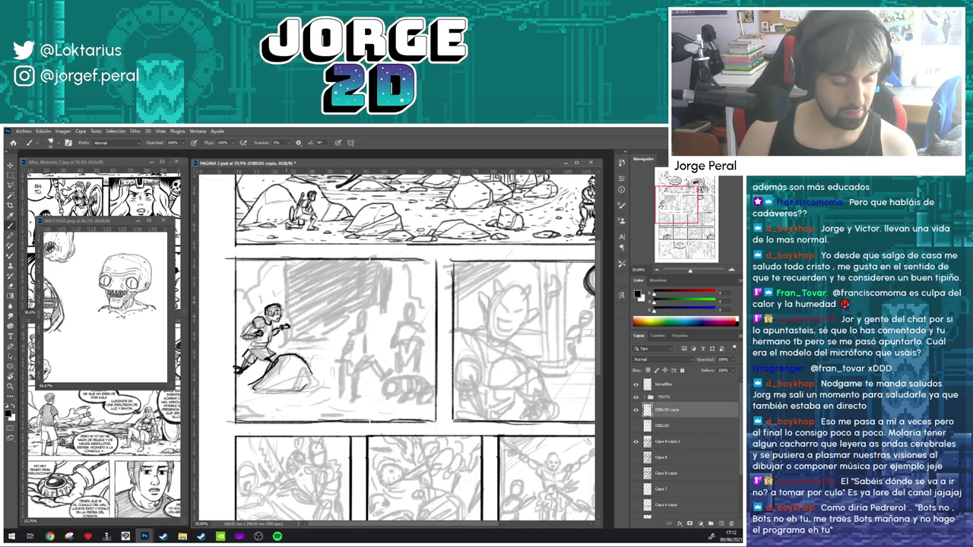
- Select the running figure's head in the second panel with the lasso and adjust it with Free Transform
{"action": "key", "text": "l"}
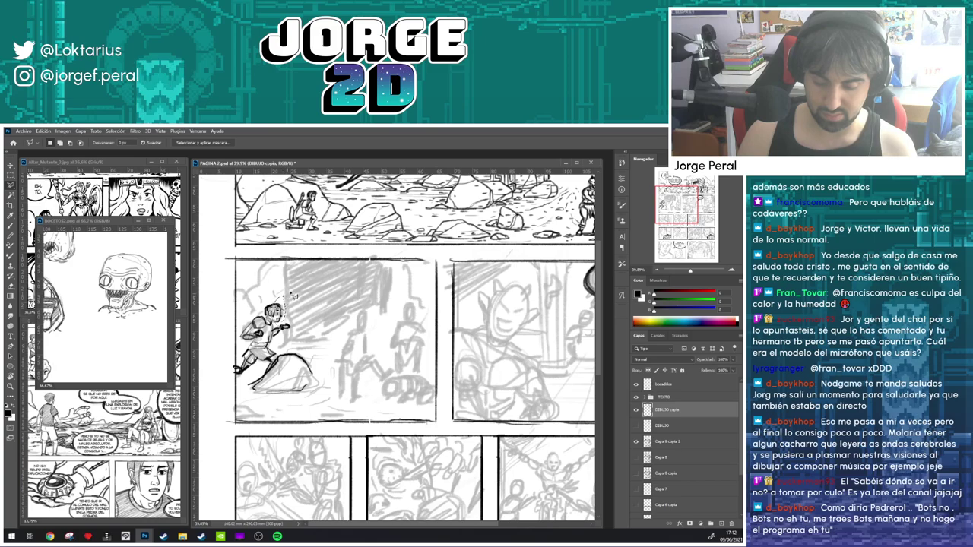
{"action": "key", "text": "ctrl+t"}
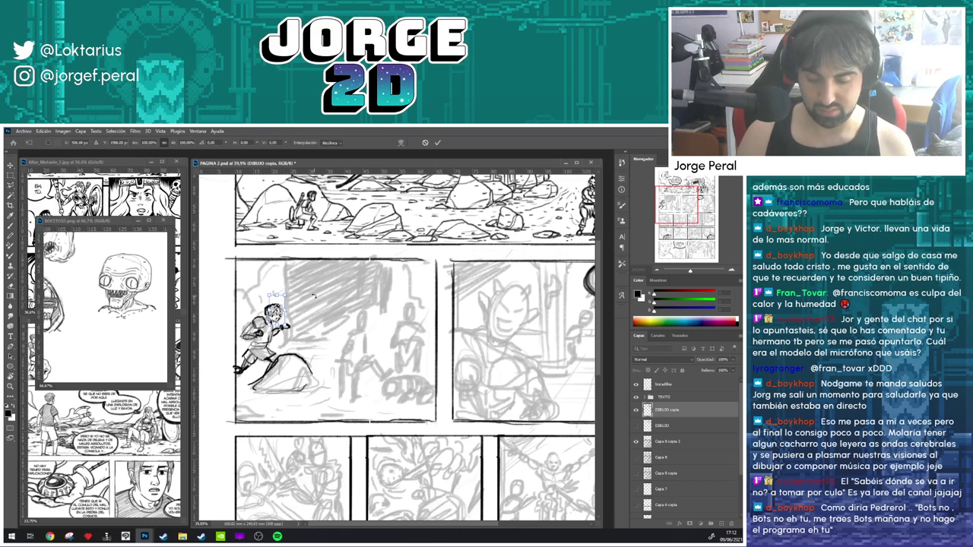
{"action": "key", "text": "Return"}
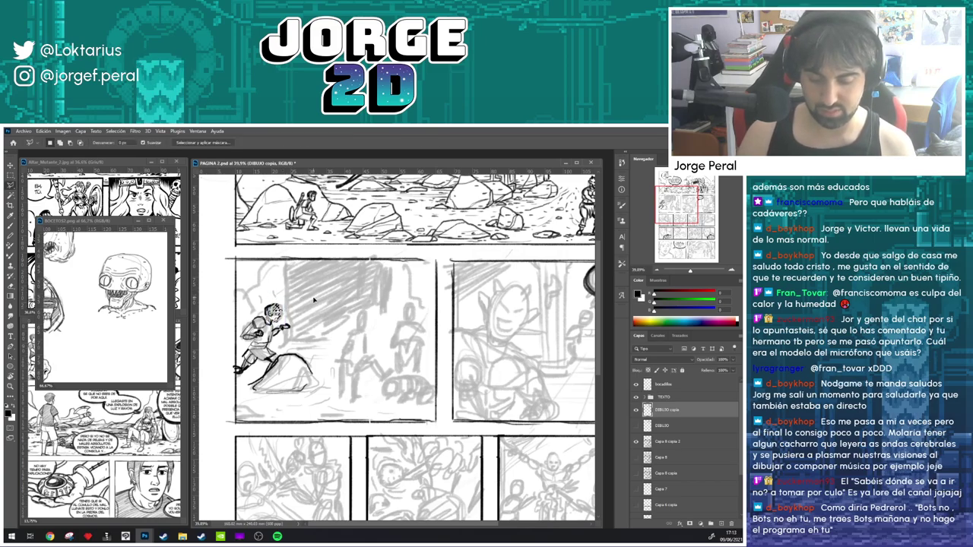
- Redraw the running figure's forward arm and hand, fill in the hair and refine the legs, erasing stray lines
{"action": "key", "text": "b"}
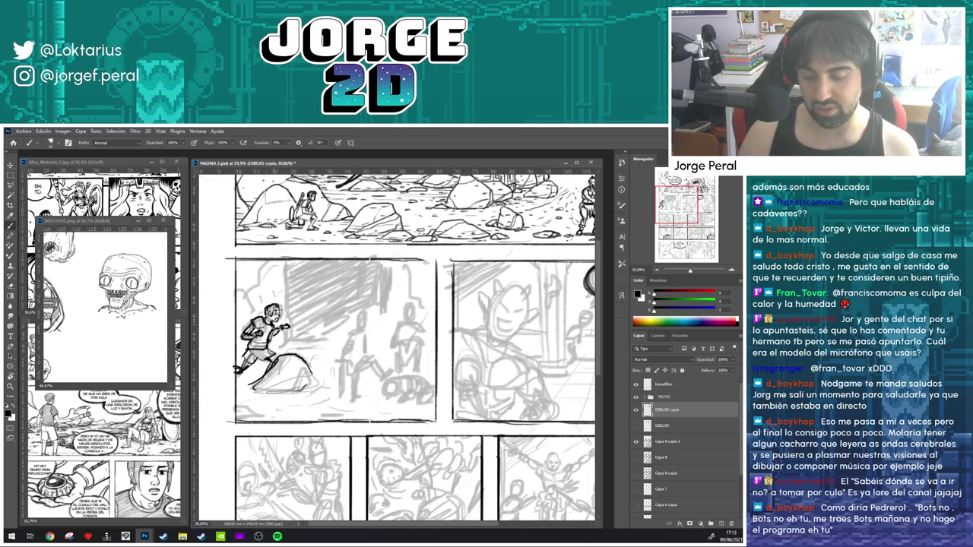
{"action": "key", "text": "e"}
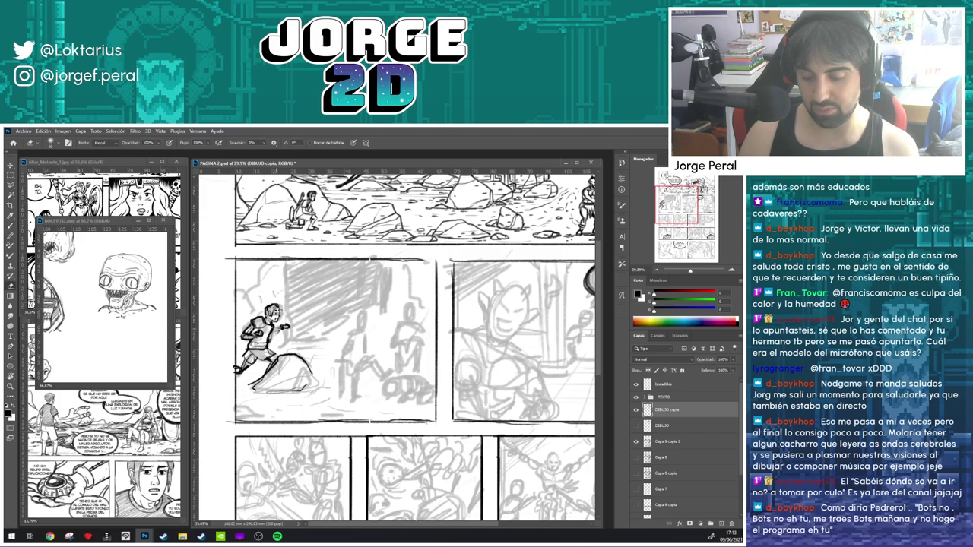
{"action": "key", "text": "b"}
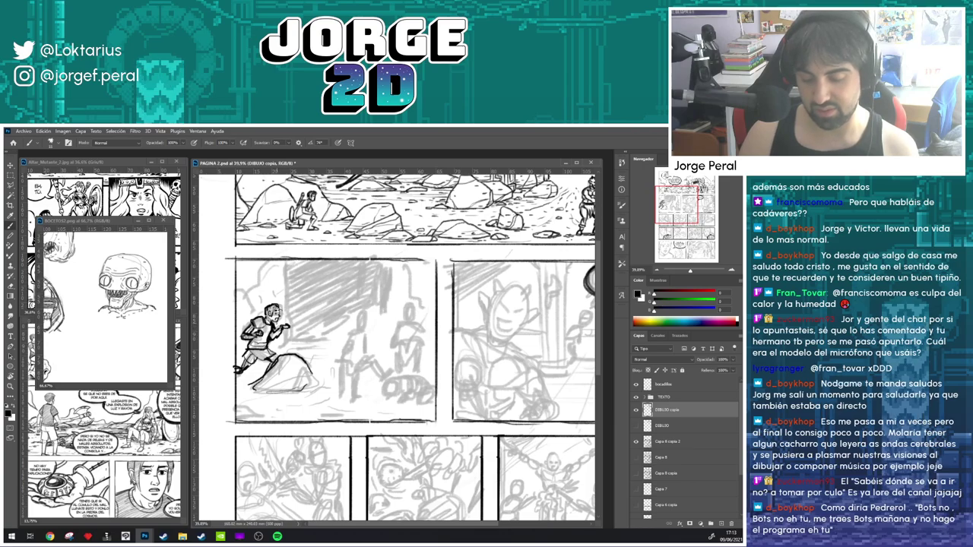
{"action": "key", "text": "e"}
{"action": "left_click_drag", "start_coordinate": [275, 323], "coordinate": [274, 328]}
{"action": "key", "text": "b"}
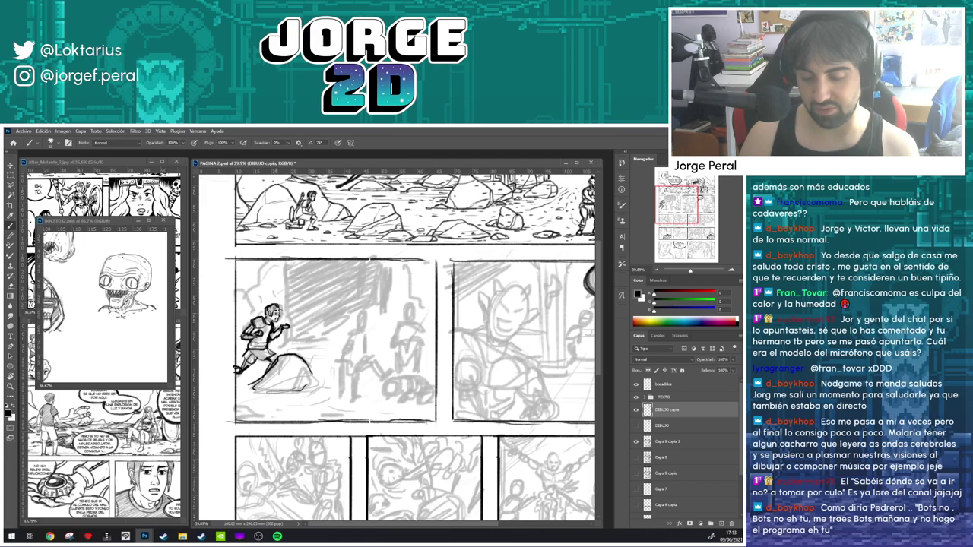
{"action": "key", "text": "e"}
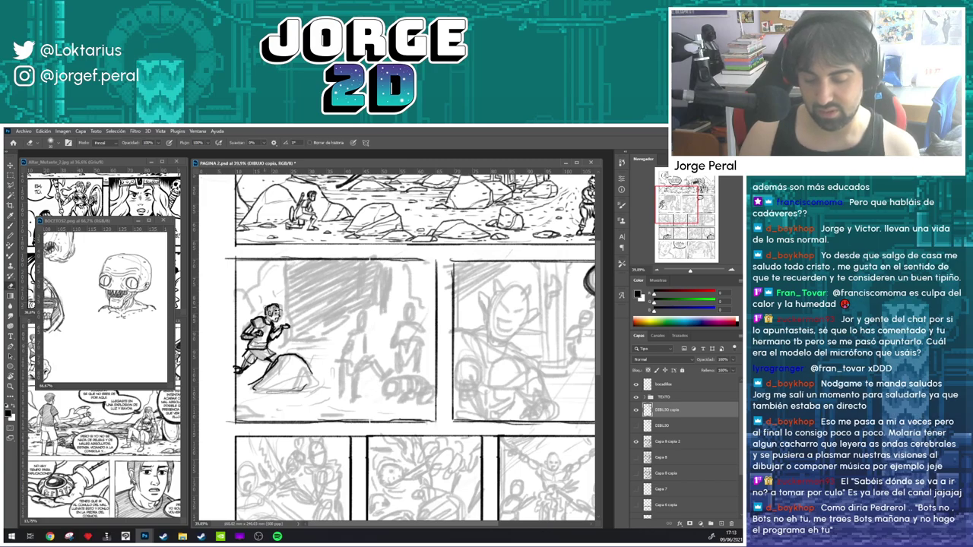
{"action": "key", "text": "b"}
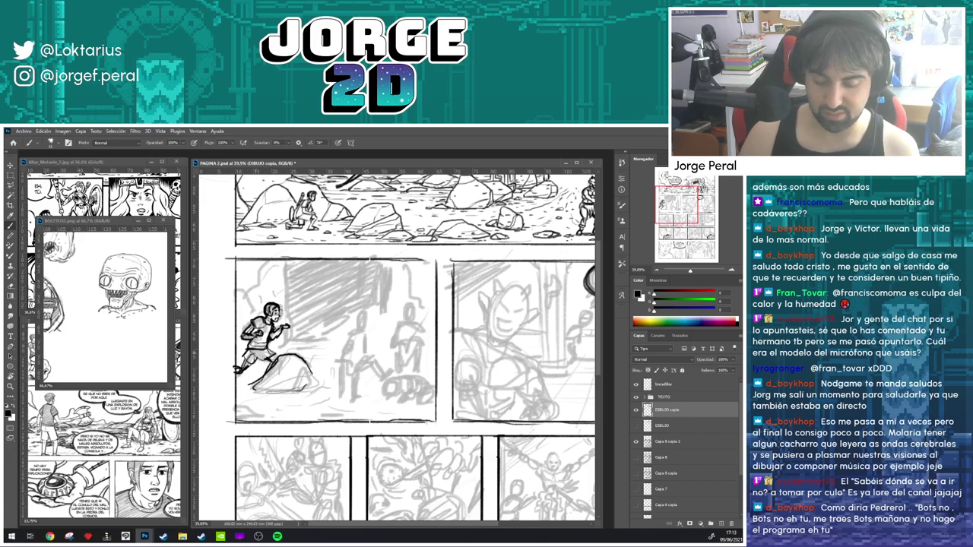
{"action": "mouse_move", "coordinate": [246, 363]}
{"action": "left_mouse_down"}
{"action": "mouse_move", "coordinate": [267, 360]}
{"action": "mouse_move", "coordinate": [266, 351]}
{"action": "left_mouse_up"}
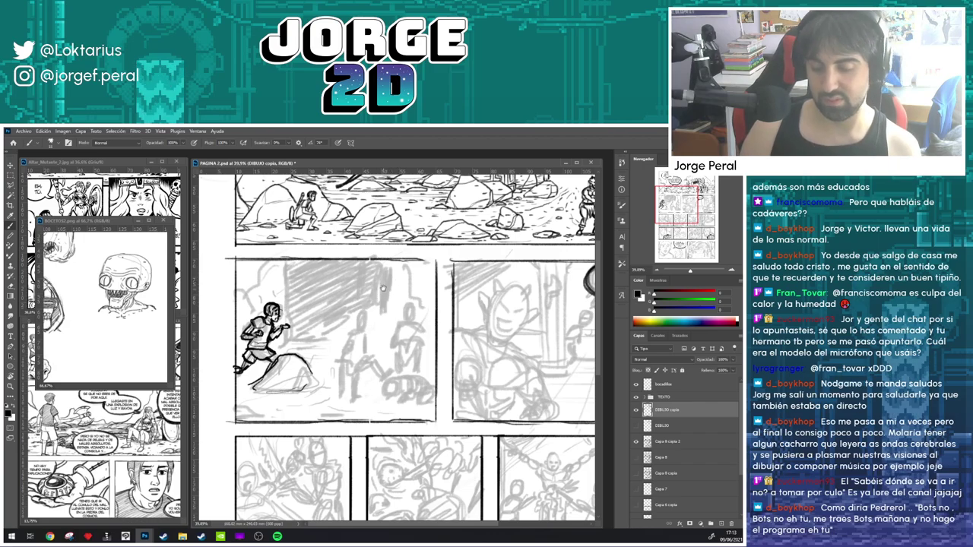
- Complete the rock's outline in front of the running figure and draw the rock wall's edge and cracks behind him
{"action": "left_click_drag", "start_coordinate": [442, 307], "coordinate": [431, 271]}
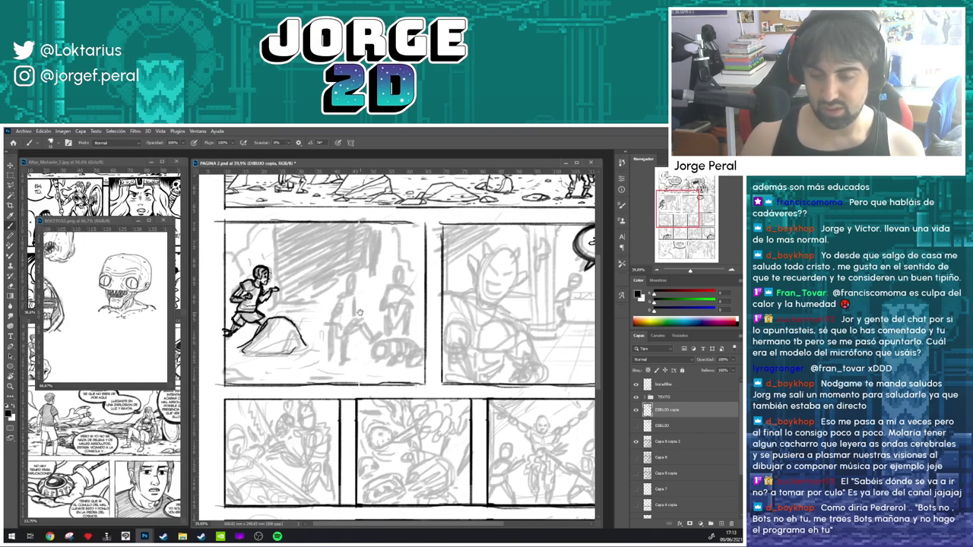
{"action": "left_click_drag", "start_coordinate": [360, 313], "coordinate": [349, 371]}
{"action": "scroll", "coordinate": [350, 370], "scroll_direction": "down", "scroll_amount": 3}
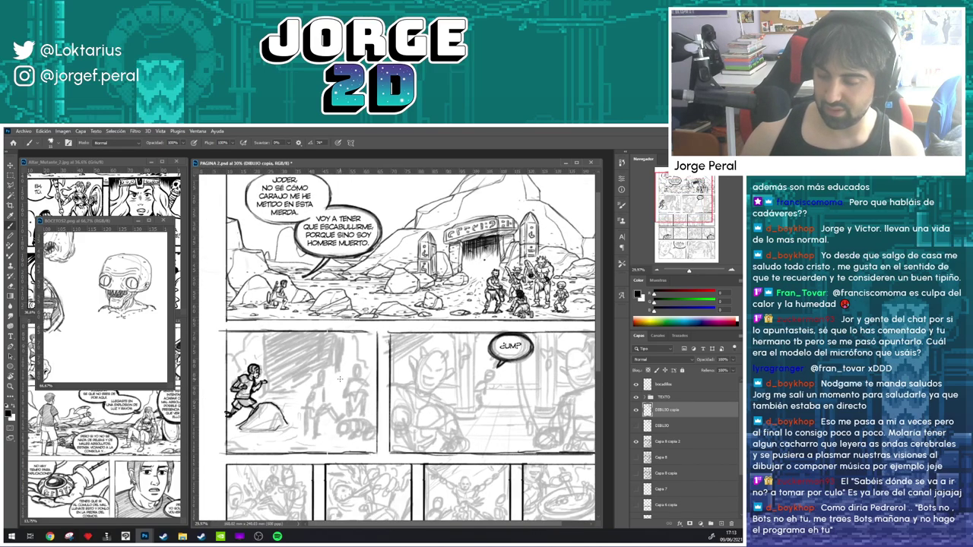
{"action": "left_click_drag", "start_coordinate": [417, 373], "coordinate": [404, 346]}
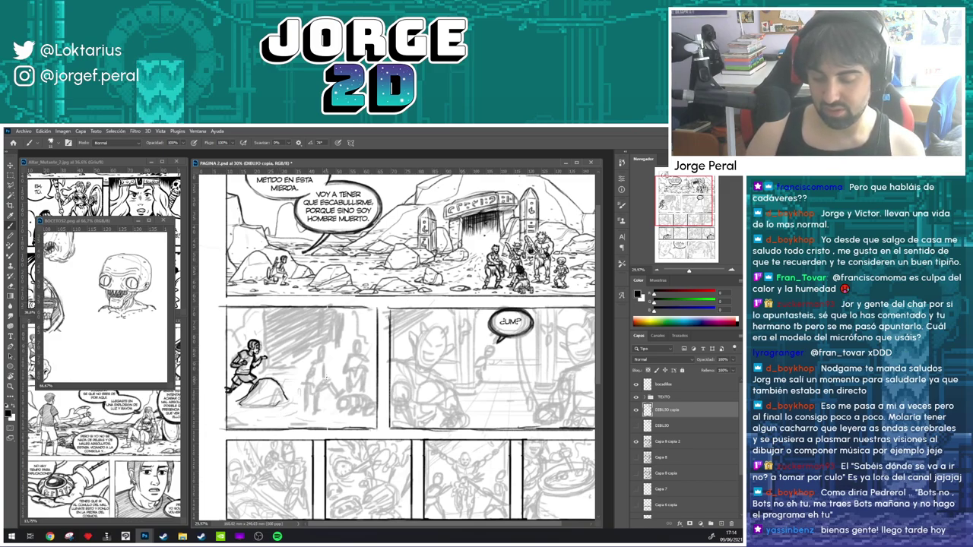
{"action": "left_click_drag", "start_coordinate": [286, 399], "coordinate": [244, 408]}
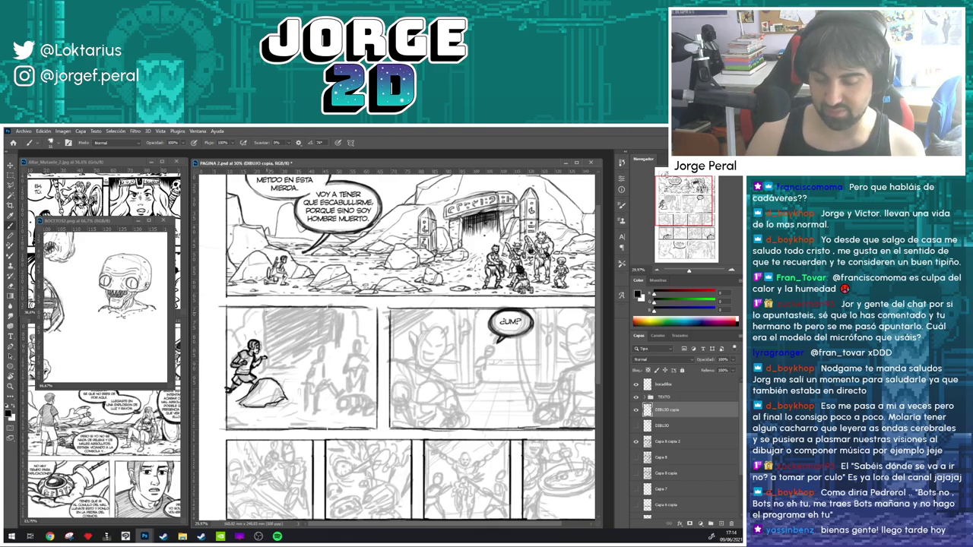
{"action": "left_click_drag", "start_coordinate": [266, 310], "coordinate": [262, 357]}
{"action": "left_click_drag", "start_coordinate": [231, 322], "coordinate": [243, 346]}
{"action": "mouse_move", "coordinate": [236, 309]}
{"action": "left_mouse_down"}
{"action": "mouse_move", "coordinate": [242, 328]}
{"action": "mouse_move", "coordinate": [264, 325]}
{"action": "mouse_move", "coordinate": [261, 338]}
{"action": "left_mouse_up"}
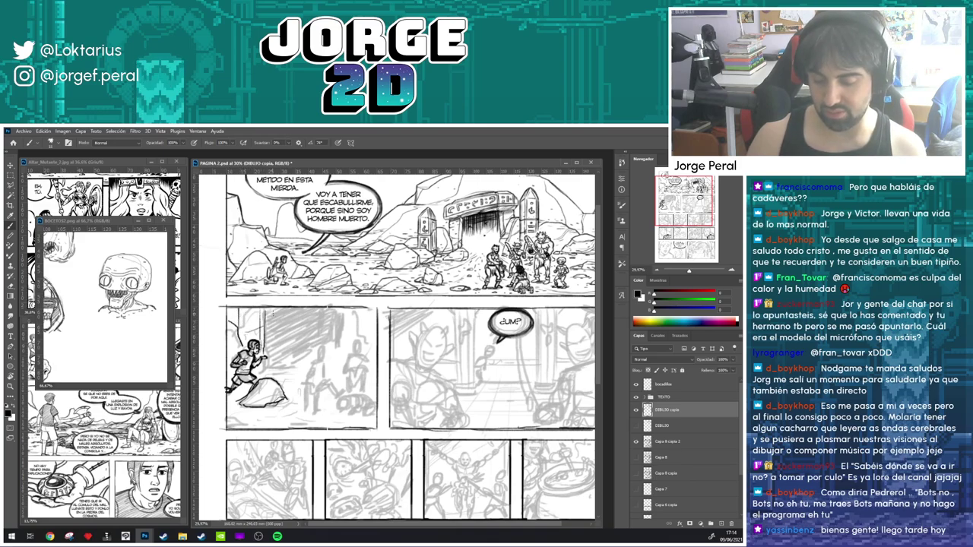
- Hatch the dark cave opening along the second panel's upper edge with vertical strokes and draw the jagged rock edge beside it
{"action": "mouse_move", "coordinate": [272, 305]}
{"action": "left_mouse_down"}
{"action": "mouse_move", "coordinate": [272, 370]}
{"action": "mouse_move", "coordinate": [278, 339]}
{"action": "left_mouse_up"}
{"action": "left_click_drag", "start_coordinate": [286, 312], "coordinate": [284, 338]}
{"action": "left_click_drag", "start_coordinate": [284, 309], "coordinate": [281, 340]}
{"action": "left_click_drag", "start_coordinate": [290, 308], "coordinate": [285, 351]}
{"action": "left_click_drag", "start_coordinate": [297, 310], "coordinate": [292, 331]}
{"action": "left_click_drag", "start_coordinate": [300, 307], "coordinate": [300, 340]}
{"action": "left_click_drag", "start_coordinate": [309, 307], "coordinate": [308, 339]}
{"action": "left_click_drag", "start_coordinate": [315, 308], "coordinate": [313, 332]}
{"action": "mouse_move", "coordinate": [319, 307]}
{"action": "left_mouse_down"}
{"action": "mouse_move", "coordinate": [316, 330]}
{"action": "mouse_move", "coordinate": [313, 323]}
{"action": "mouse_move", "coordinate": [325, 335]}
{"action": "left_mouse_up"}
{"action": "left_click_drag", "start_coordinate": [335, 304], "coordinate": [333, 330]}
{"action": "left_click_drag", "start_coordinate": [339, 304], "coordinate": [339, 330]}
{"action": "left_click_drag", "start_coordinate": [347, 311], "coordinate": [341, 340]}
{"action": "mouse_move", "coordinate": [345, 304]}
{"action": "left_mouse_down"}
{"action": "mouse_move", "coordinate": [337, 350]}
{"action": "mouse_move", "coordinate": [340, 316]}
{"action": "left_mouse_up"}
{"action": "left_click_drag", "start_coordinate": [347, 304], "coordinate": [339, 363]}
{"action": "mouse_move", "coordinate": [365, 308]}
{"action": "left_mouse_down"}
{"action": "mouse_move", "coordinate": [361, 339]}
{"action": "mouse_move", "coordinate": [347, 351]}
{"action": "mouse_move", "coordinate": [372, 315]}
{"action": "mouse_move", "coordinate": [360, 332]}
{"action": "mouse_move", "coordinate": [364, 339]}
{"action": "mouse_move", "coordinate": [373, 322]}
{"action": "mouse_move", "coordinate": [372, 342]}
{"action": "left_mouse_up"}
{"action": "key", "text": "e"}
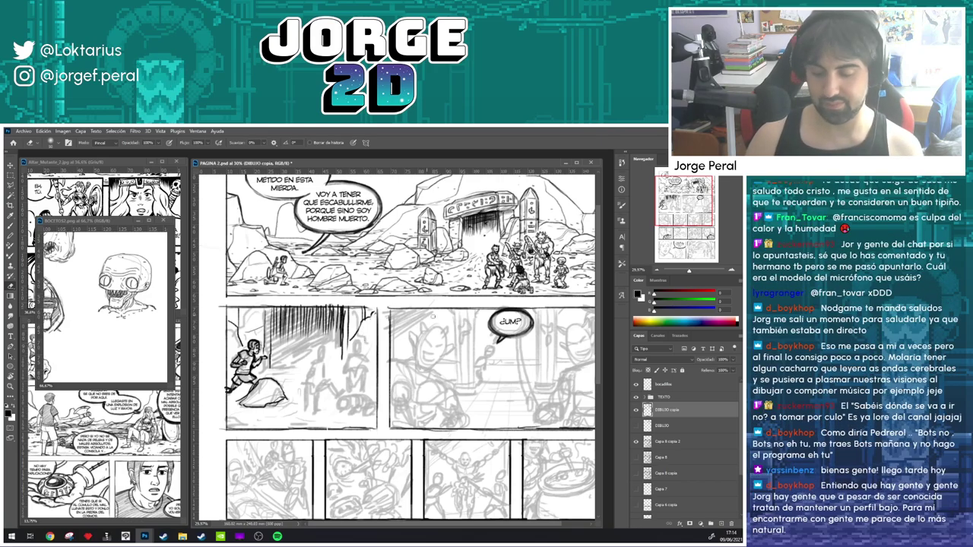
{"action": "key", "text": "b"}
- Hide the sketch layer to check the line art on its own, and show it again
{"action": "left_click", "coordinate": [637, 442]}
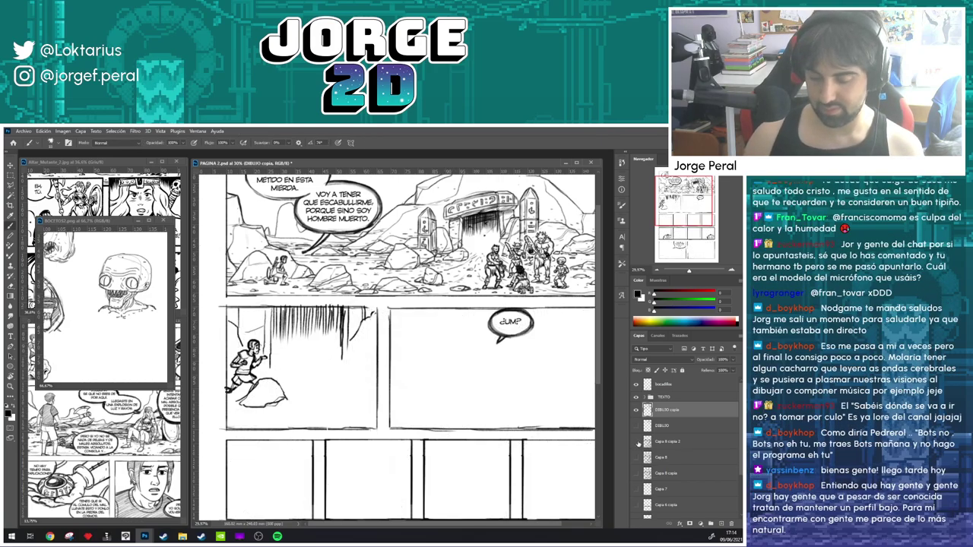
{"action": "left_click", "coordinate": [637, 442]}
{"action": "left_click", "coordinate": [638, 442]}
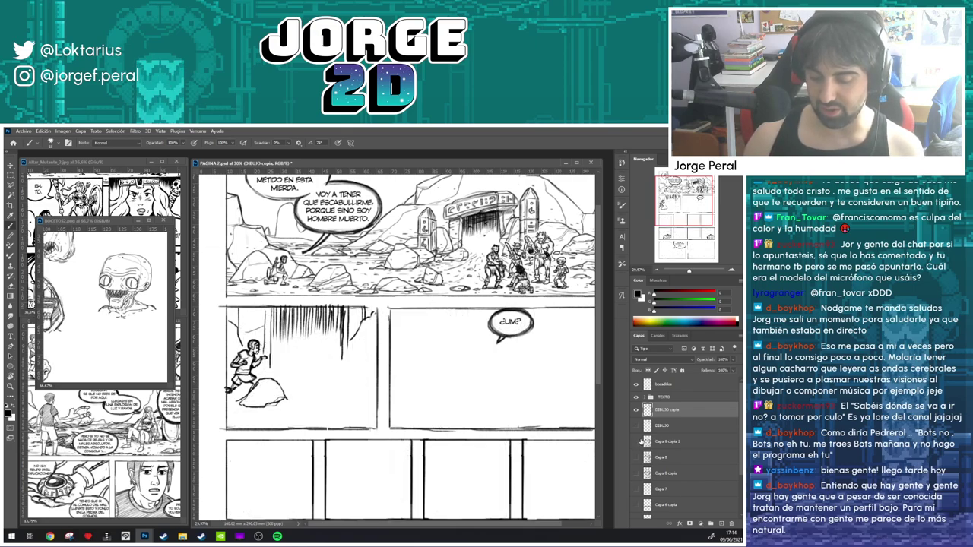
{"action": "left_click", "coordinate": [639, 441]}
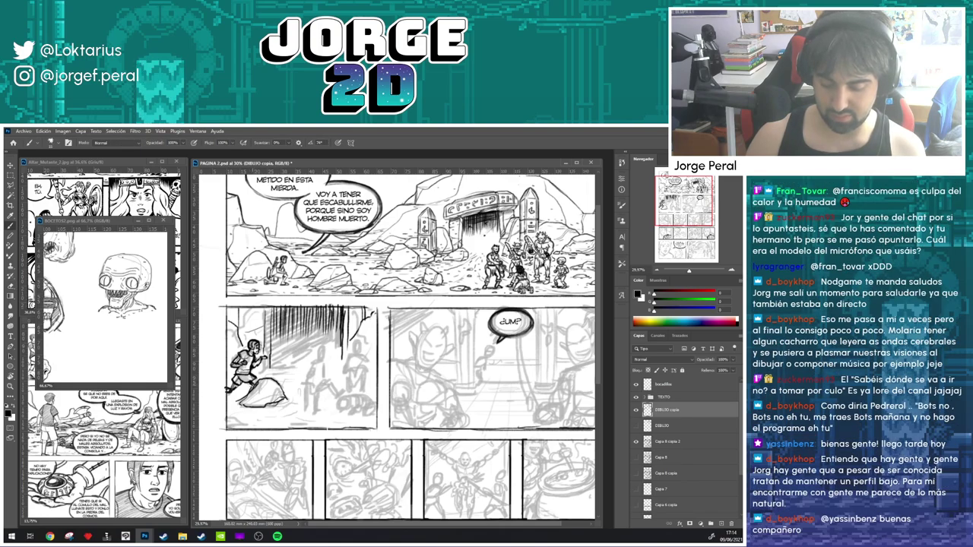
- Draw the head, arm and first leg lines of the central figure over the sketch in the second panel
{"action": "scroll", "coordinate": [405, 368], "scroll_direction": "down", "scroll_amount": 2}
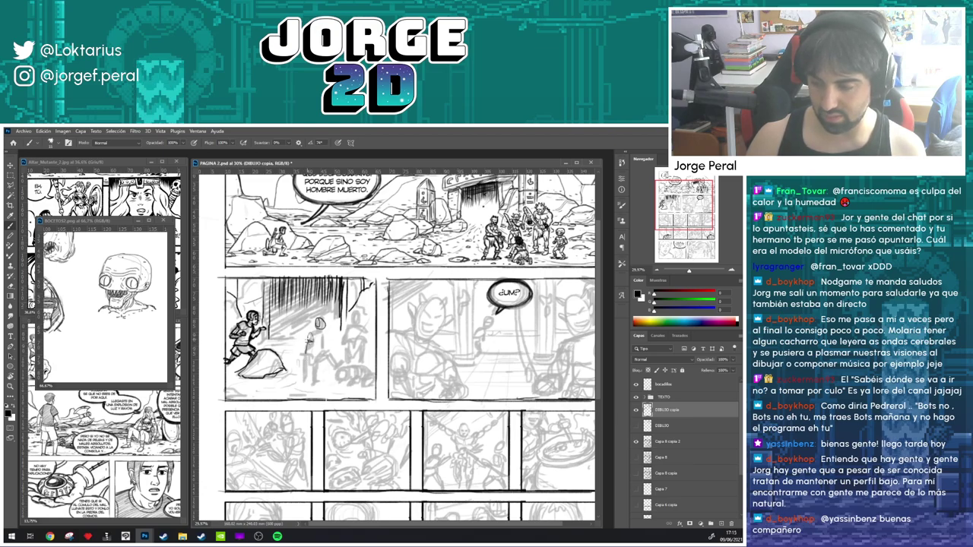
{"action": "mouse_move", "coordinate": [309, 337]}
{"action": "left_mouse_down"}
{"action": "mouse_move", "coordinate": [310, 369]}
{"action": "mouse_move", "coordinate": [299, 374]}
{"action": "left_mouse_up"}
{"action": "mouse_move", "coordinate": [303, 369]}
{"action": "left_mouse_down"}
{"action": "mouse_move", "coordinate": [301, 379]}
{"action": "mouse_move", "coordinate": [340, 389]}
{"action": "left_mouse_up"}
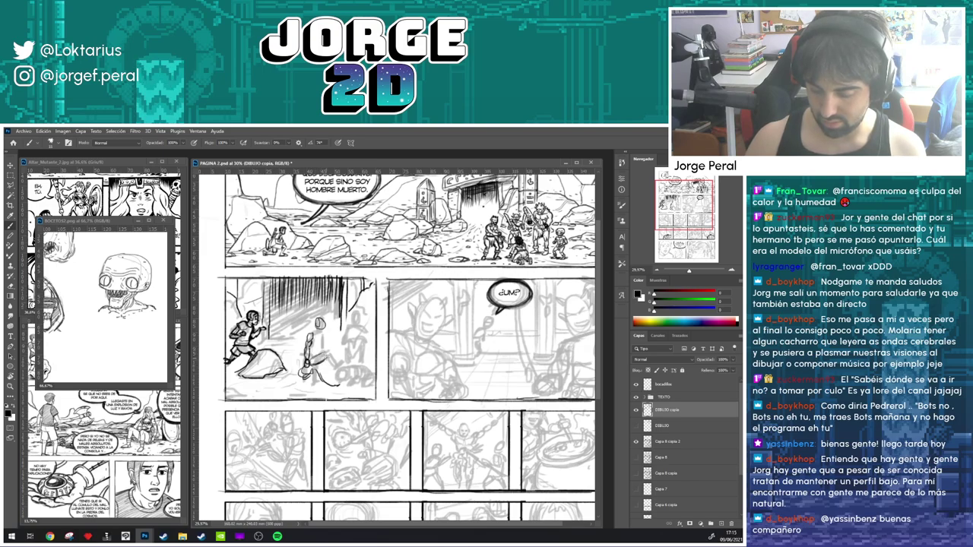
- Draw the central figure's extended leg and the figure low on the ground beside it, cleaning up with the eraser
{"action": "mouse_move", "coordinate": [330, 353]}
{"action": "left_mouse_down"}
{"action": "mouse_move", "coordinate": [345, 372]}
{"action": "mouse_move", "coordinate": [361, 372]}
{"action": "mouse_move", "coordinate": [337, 379]}
{"action": "mouse_move", "coordinate": [365, 366]}
{"action": "mouse_move", "coordinate": [360, 389]}
{"action": "mouse_move", "coordinate": [374, 382]}
{"action": "mouse_move", "coordinate": [367, 390]}
{"action": "left_mouse_up"}
{"action": "key", "text": "e"}
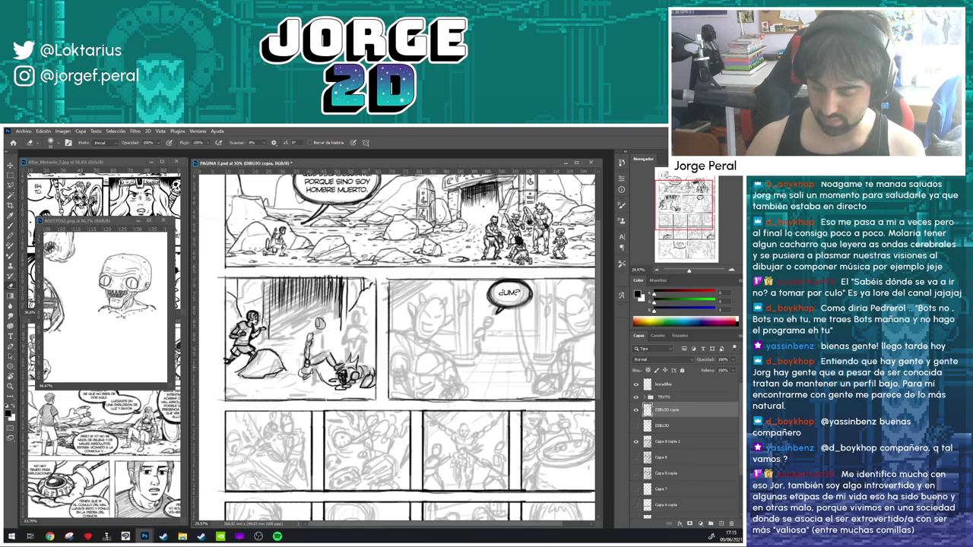
{"action": "key", "text": "b"}
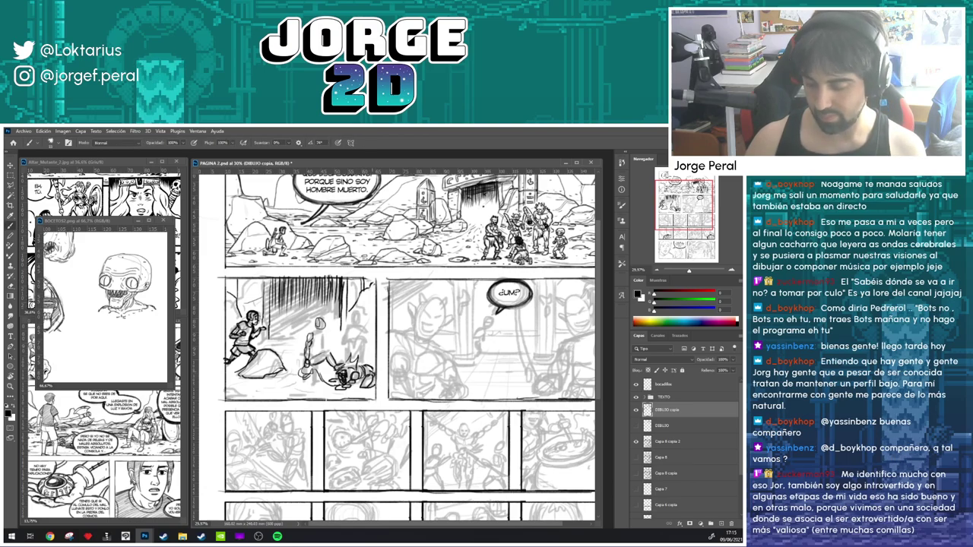
{"action": "left_click_drag", "start_coordinate": [370, 361], "coordinate": [362, 369]}
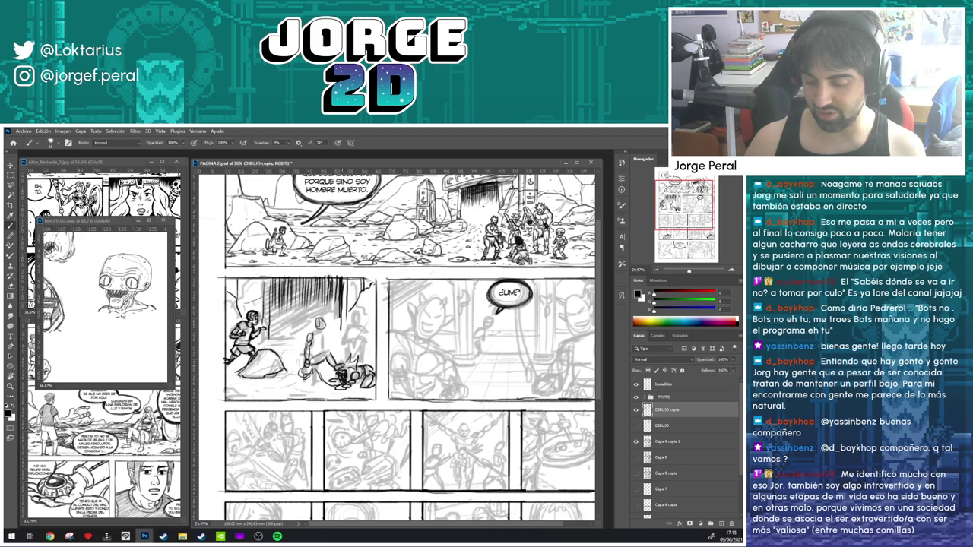
- Draw the central figure's torso and shoulders, and touch up its lines with the eraser and brush
{"action": "mouse_move", "coordinate": [311, 350]}
{"action": "left_mouse_down"}
{"action": "mouse_move", "coordinate": [332, 359]}
{"action": "mouse_move", "coordinate": [315, 345]}
{"action": "mouse_move", "coordinate": [313, 352]}
{"action": "mouse_move", "coordinate": [327, 343]}
{"action": "mouse_move", "coordinate": [316, 342]}
{"action": "left_mouse_up"}
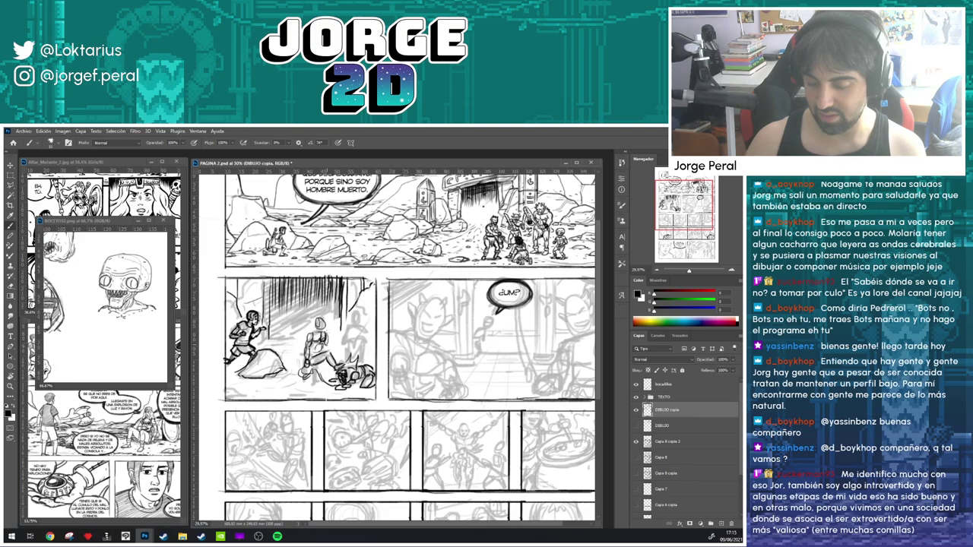
{"action": "key", "text": "e"}
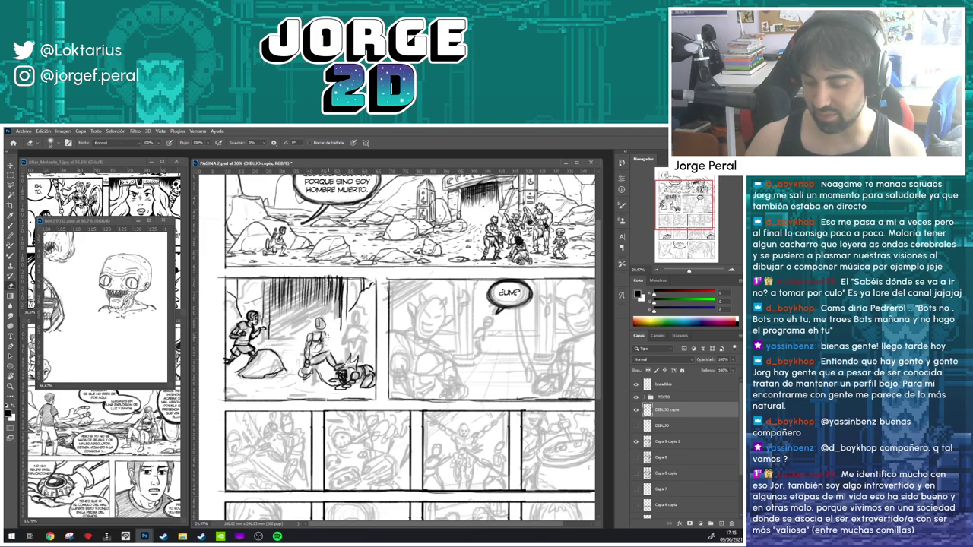
{"action": "key", "text": "b"}
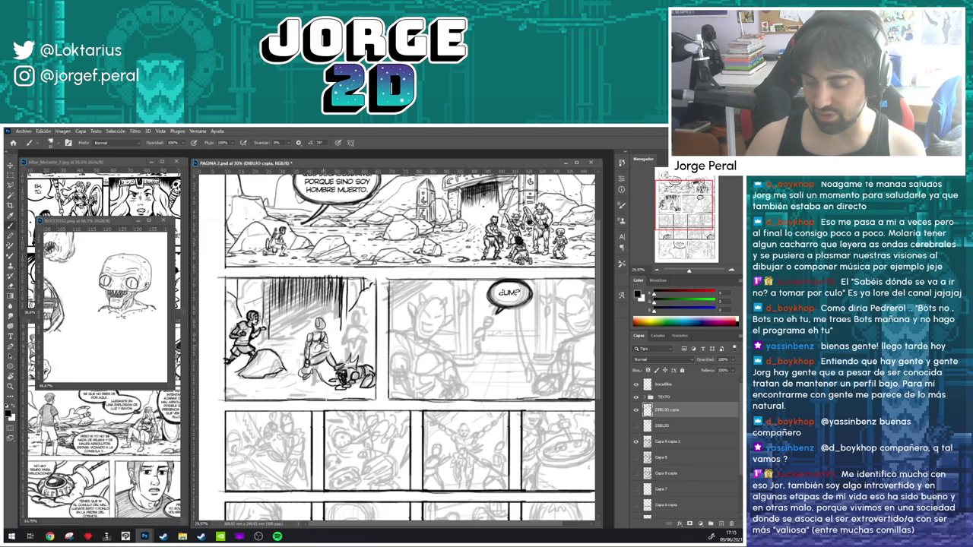
{"action": "key", "text": "ctrl"}
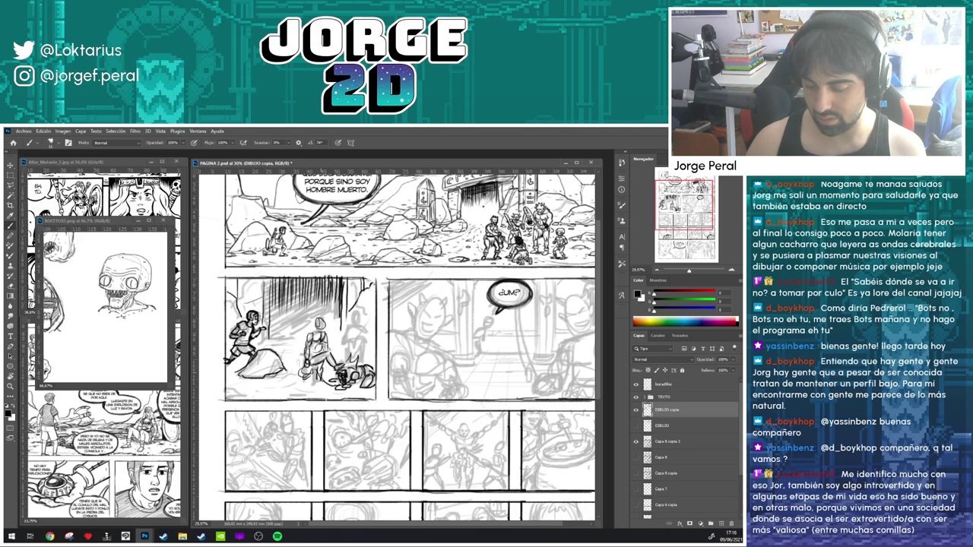
- Clean up the standing figure's lines beside the fallen creature and hide the rough sketch layer
{"action": "key", "text": "e"}
{"action": "key", "text": "b"}
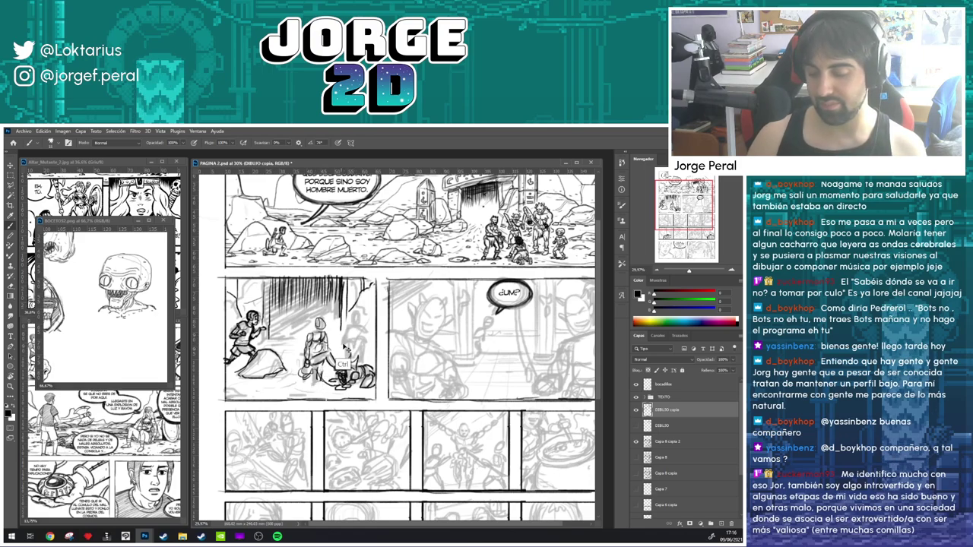
{"action": "key", "text": "ctrl+z"}
{"action": "left_click_drag", "start_coordinate": [343, 375], "coordinate": [334, 362]}
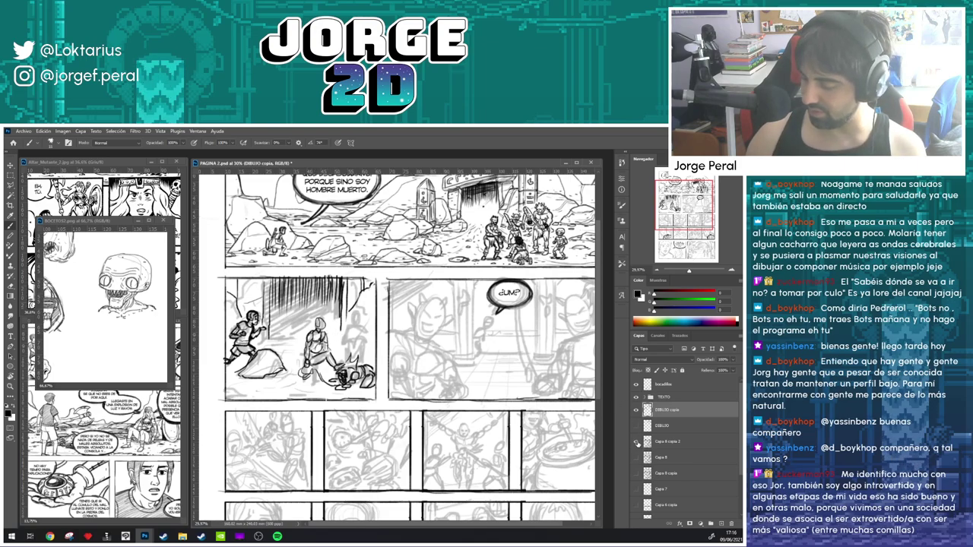
{"action": "left_click", "coordinate": [636, 441]}
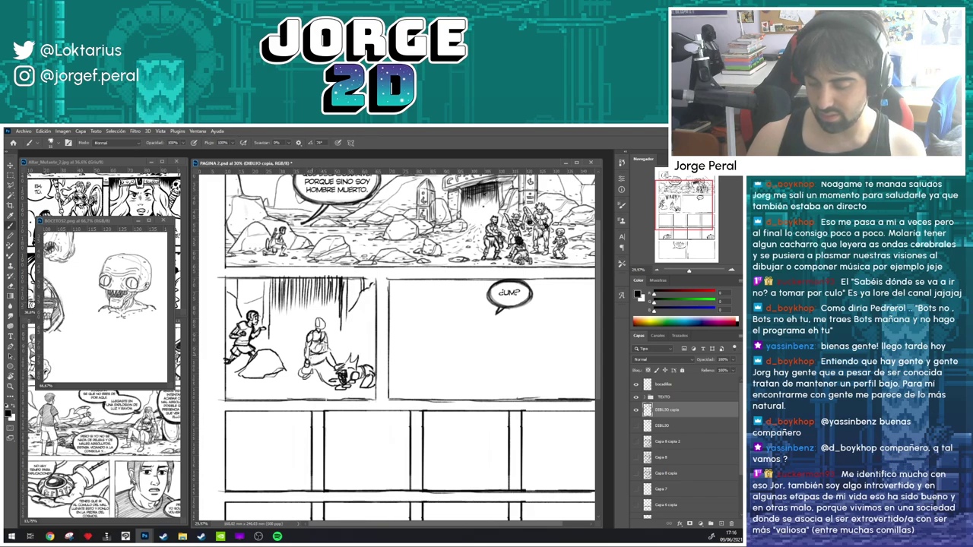
- Try different positions for the standing figure's supporting leg in the panel with the fallen creature
{"action": "left_click_drag", "start_coordinate": [312, 355], "coordinate": [310, 363]}
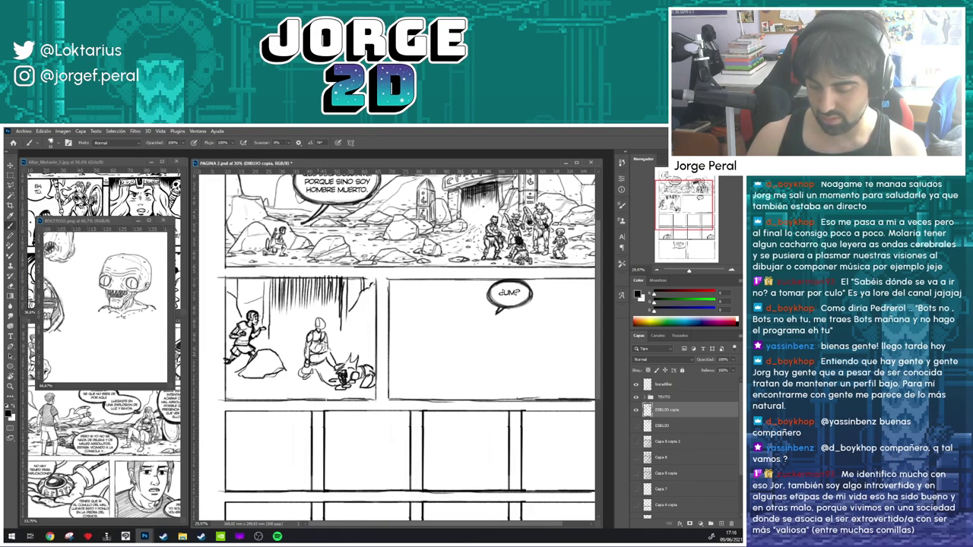
{"action": "mouse_move", "coordinate": [320, 361]}
{"action": "left_mouse_down"}
{"action": "mouse_move", "coordinate": [319, 387]}
{"action": "mouse_move", "coordinate": [321, 362]}
{"action": "left_mouse_up"}
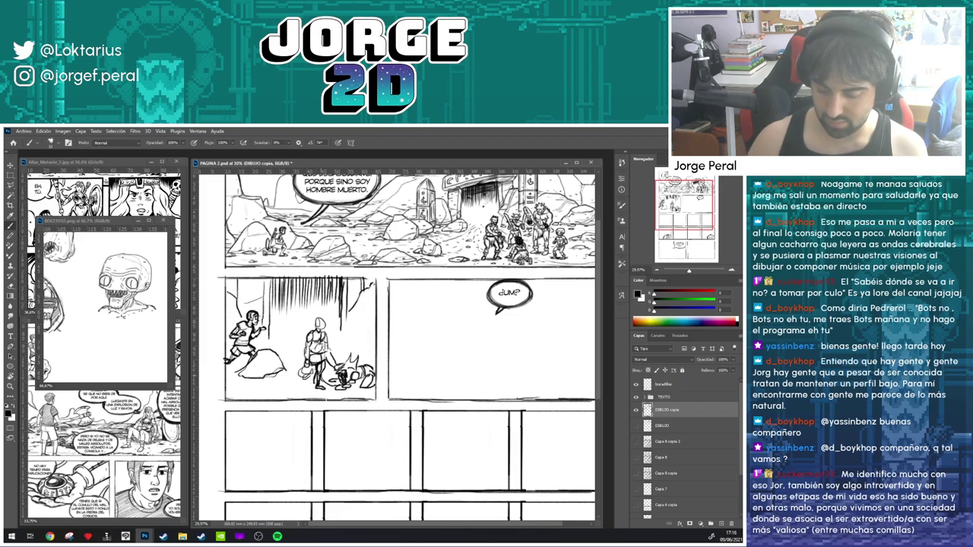
{"action": "key", "text": "e"}
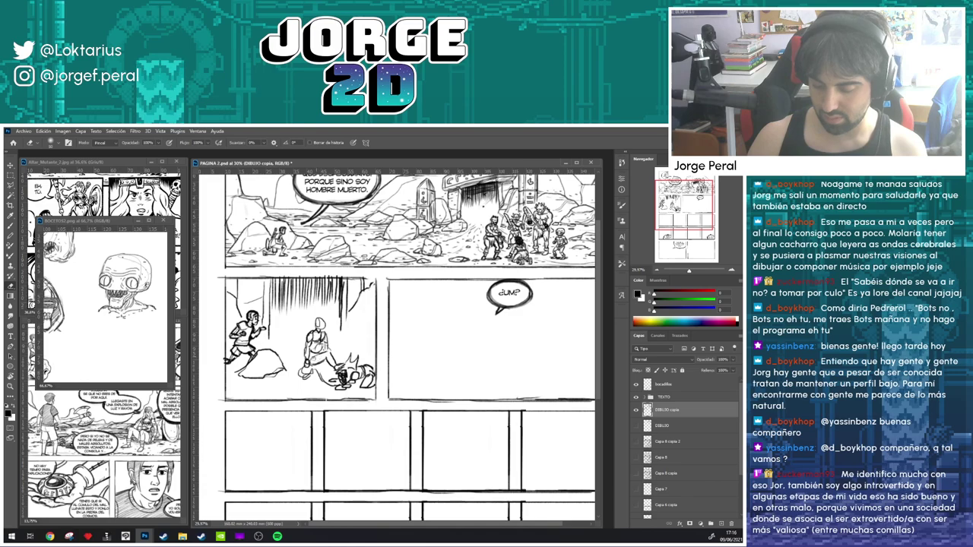
{"action": "key", "text": "b"}
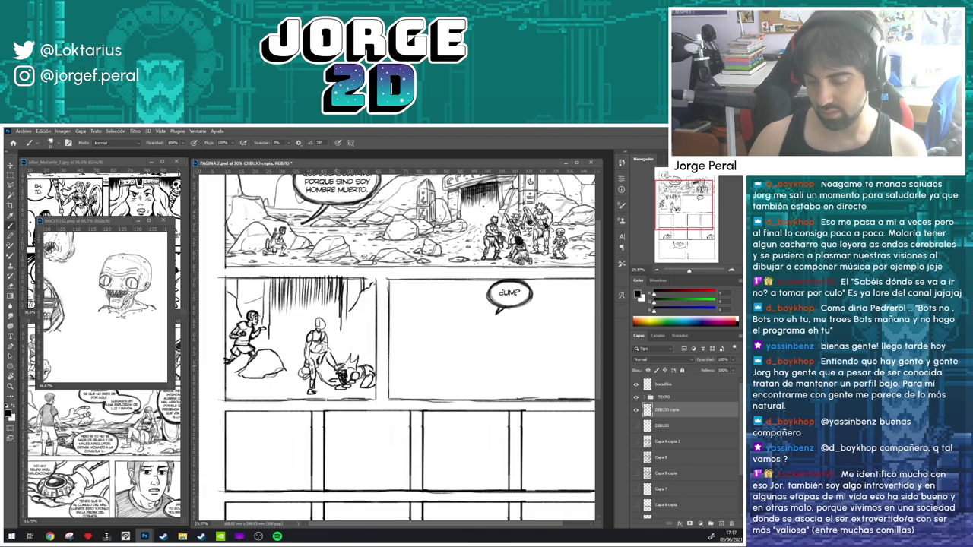
{"action": "key", "text": "ctrl+z"}
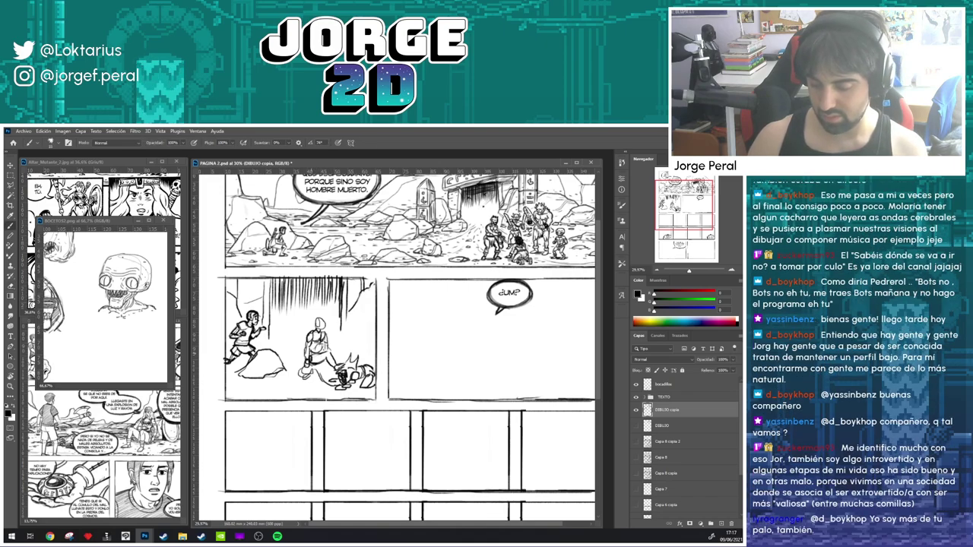
- Draw the standing figure's straight supporting leg and foot almost vertically beneath its head
{"action": "left_click_drag", "start_coordinate": [323, 367], "coordinate": [314, 380]}
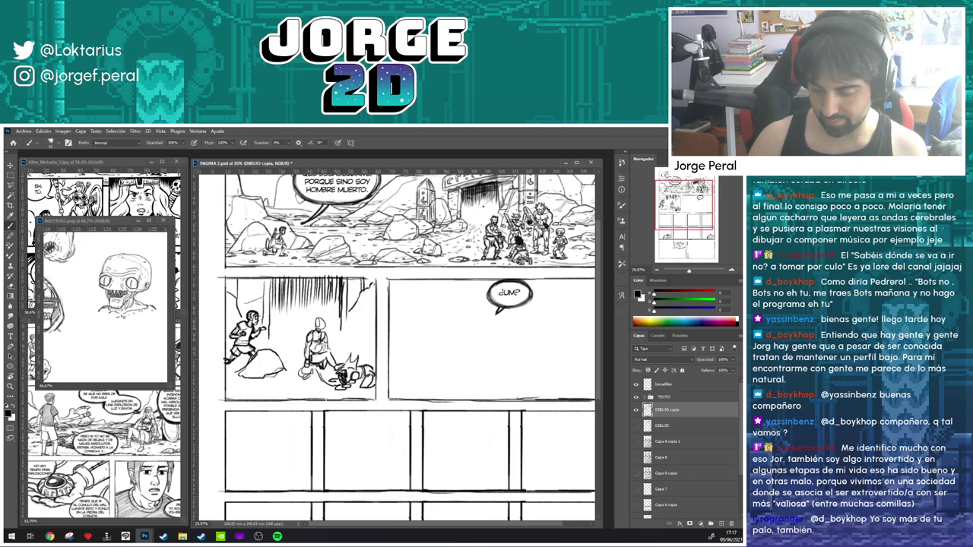
{"action": "left_click_drag", "start_coordinate": [319, 333], "coordinate": [318, 388]}
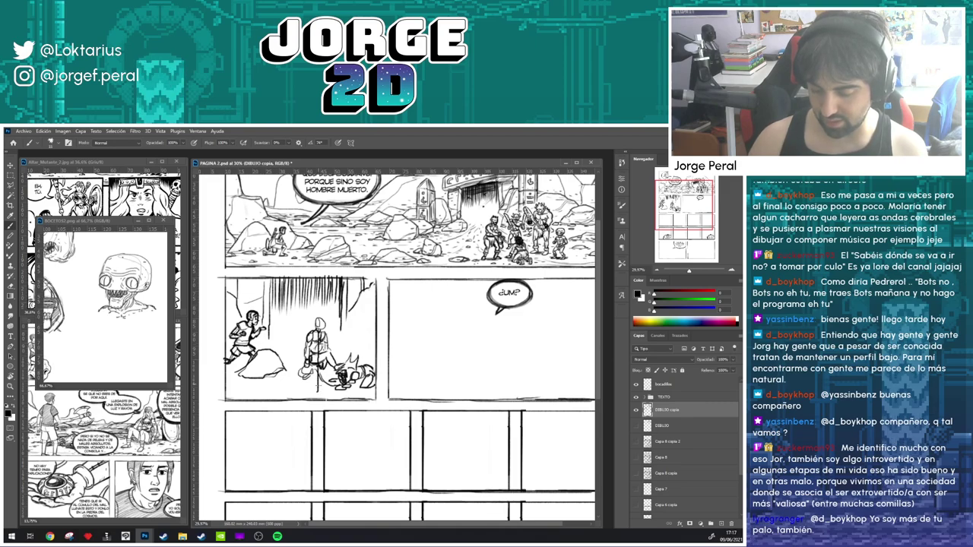
{"action": "key", "text": "ctrl+z"}
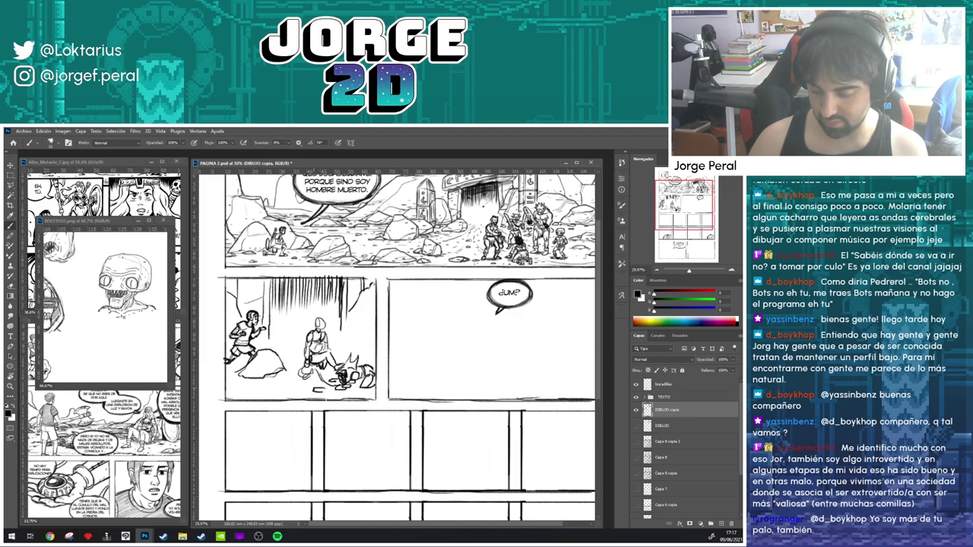
{"action": "left_click_drag", "start_coordinate": [314, 390], "coordinate": [321, 391]}
{"action": "key", "text": "e"}
{"action": "key", "text": "b"}
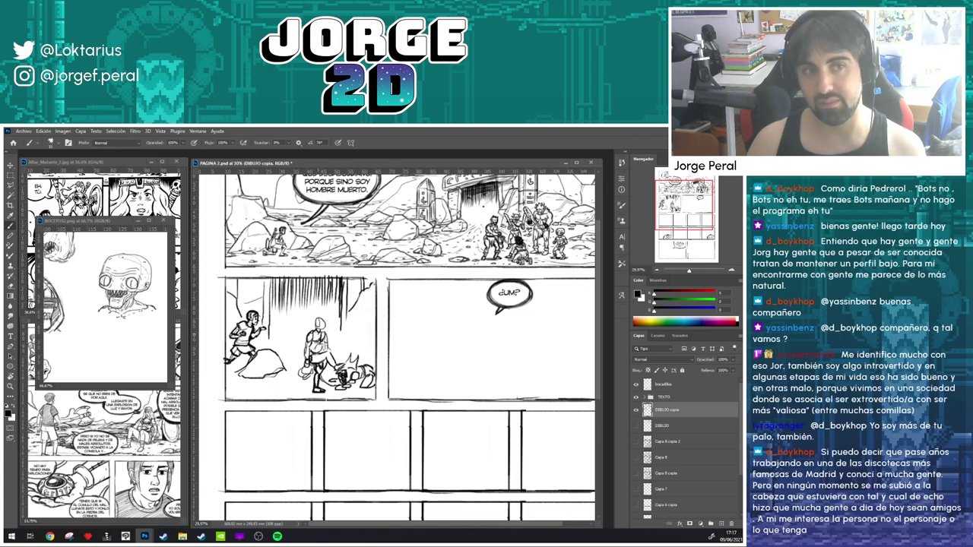
- Sketch a front-facing stick figure with spread legs and a vertical balance line in the empty wide panel
{"action": "scroll", "coordinate": [333, 335], "scroll_direction": "up", "scroll_amount": 5}
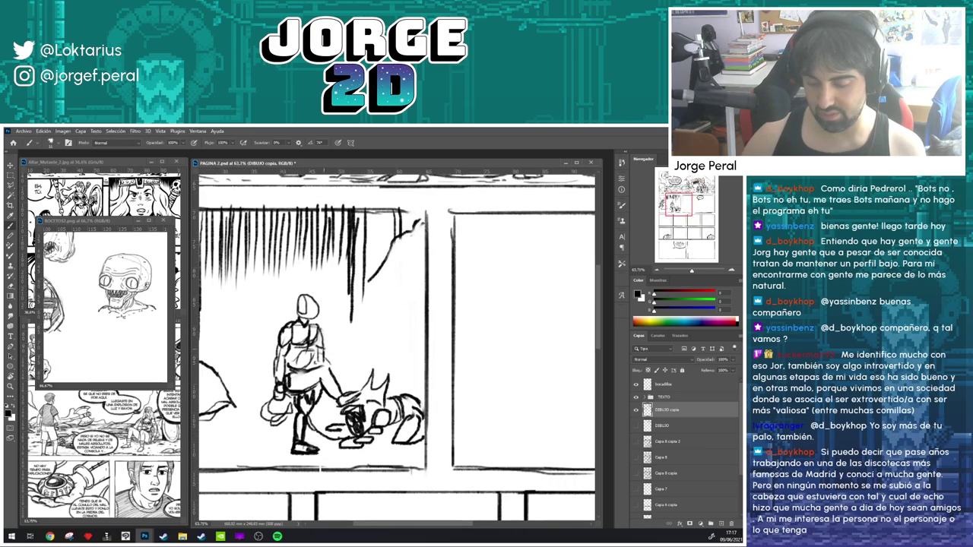
{"action": "mouse_move", "coordinate": [333, 334]}
{"action": "left_mouse_down"}
{"action": "mouse_move", "coordinate": [411, 296]}
{"action": "mouse_move", "coordinate": [364, 338]}
{"action": "mouse_move", "coordinate": [365, 418]}
{"action": "left_mouse_up"}
{"action": "key", "text": "ctrl+z"}
{"action": "left_click_drag", "start_coordinate": [468, 340], "coordinate": [322, 350]}
{"action": "mouse_move", "coordinate": [431, 278]}
{"action": "left_mouse_down"}
{"action": "mouse_move", "coordinate": [422, 300]}
{"action": "mouse_move", "coordinate": [443, 300]}
{"action": "mouse_move", "coordinate": [406, 291]}
{"action": "mouse_move", "coordinate": [454, 296]}
{"action": "left_mouse_up"}
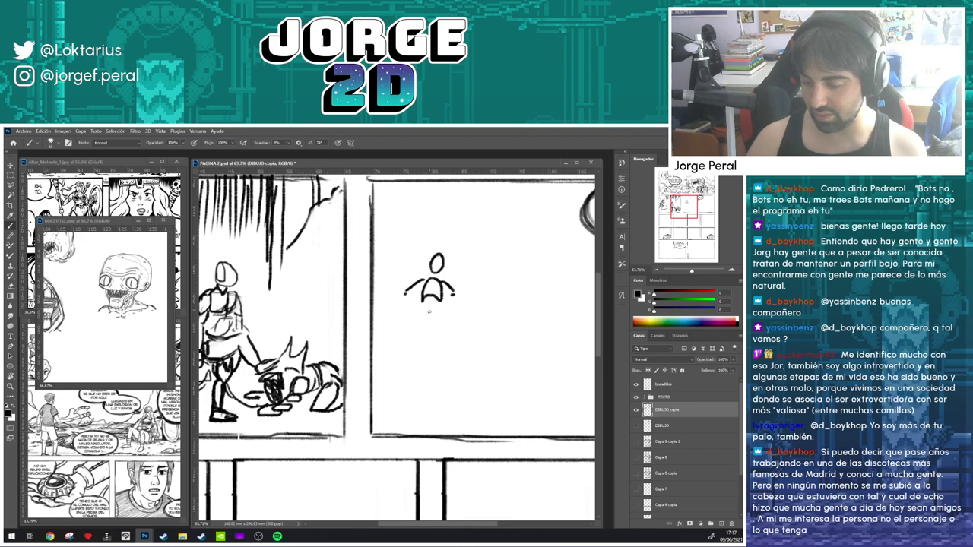
{"action": "mouse_move", "coordinate": [421, 314]}
{"action": "left_mouse_down"}
{"action": "mouse_move", "coordinate": [441, 315]}
{"action": "mouse_move", "coordinate": [376, 377]}
{"action": "mouse_move", "coordinate": [488, 374]}
{"action": "left_mouse_up"}
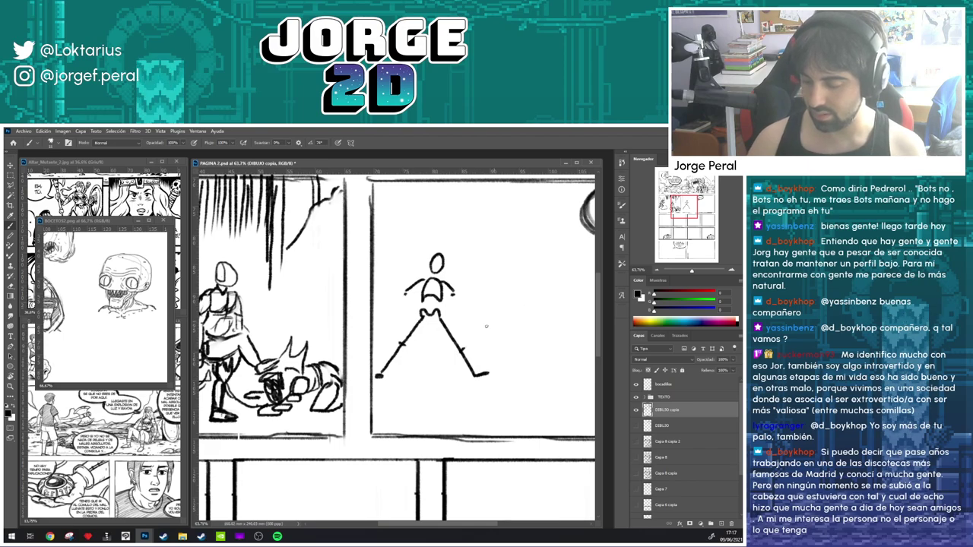
{"action": "left_click_drag", "start_coordinate": [435, 263], "coordinate": [439, 375]}
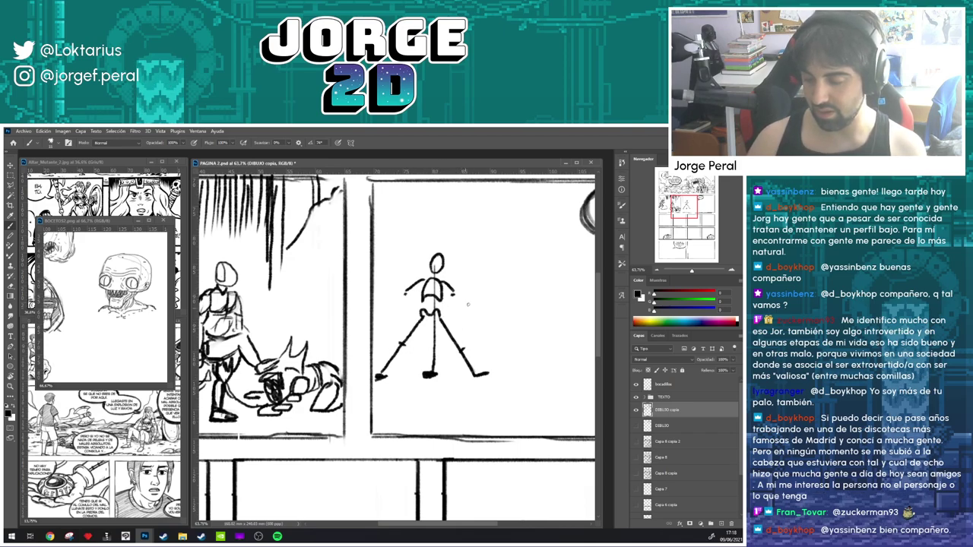
- Sketch a second stick figure balancing on one straight leg with the other raised, and mark its vertical balance line
{"action": "left_click_drag", "start_coordinate": [497, 315], "coordinate": [429, 308]}
{"action": "left_click_drag", "start_coordinate": [465, 254], "coordinate": [462, 320]}
{"action": "mouse_move", "coordinate": [462, 275]}
{"action": "left_mouse_down"}
{"action": "mouse_move", "coordinate": [447, 295]}
{"action": "mouse_move", "coordinate": [466, 299]}
{"action": "mouse_move", "coordinate": [460, 371]}
{"action": "left_mouse_up"}
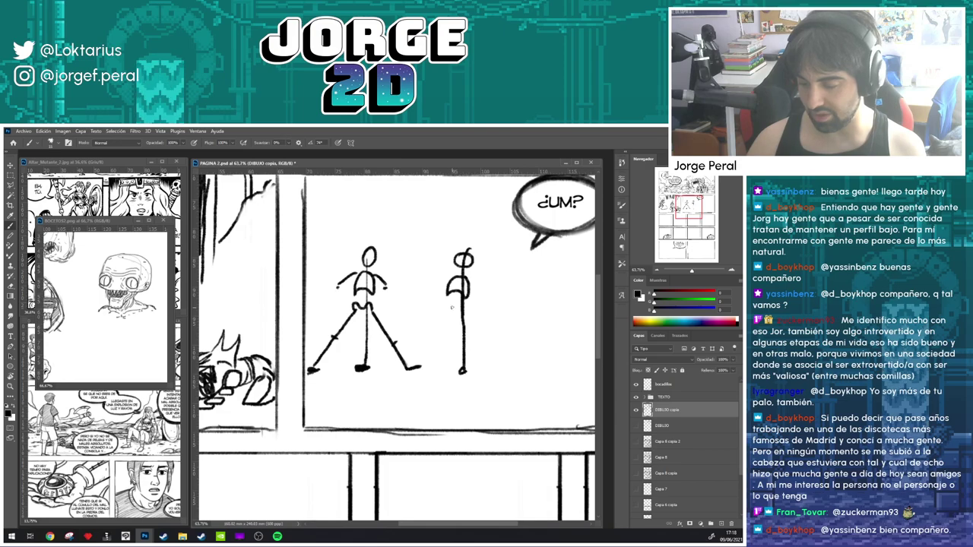
{"action": "mouse_move", "coordinate": [455, 306]}
{"action": "left_mouse_down"}
{"action": "mouse_move", "coordinate": [423, 308]}
{"action": "mouse_move", "coordinate": [446, 335]}
{"action": "left_mouse_up"}
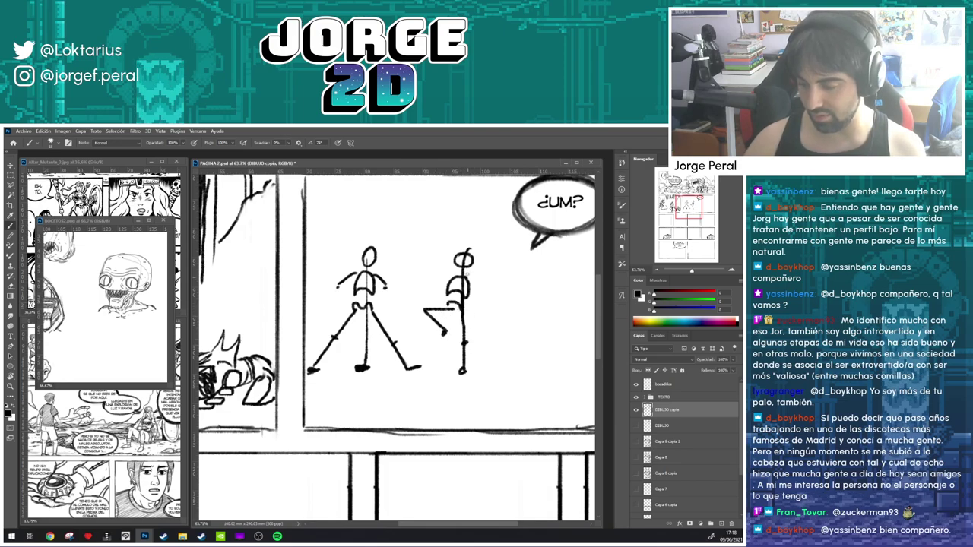
{"action": "left_click_drag", "start_coordinate": [466, 267], "coordinate": [463, 361]}
{"action": "left_click_drag", "start_coordinate": [465, 265], "coordinate": [464, 389]}
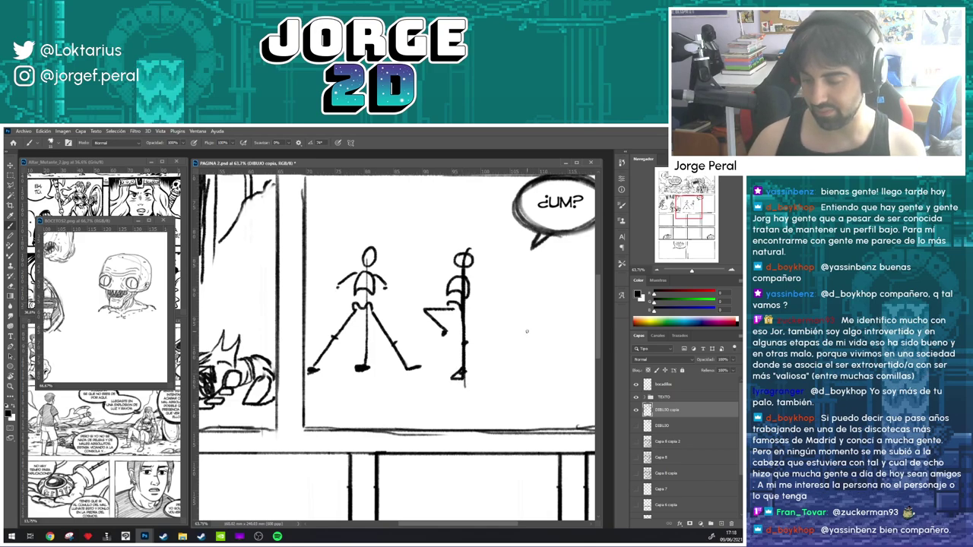
- Erase both balance-study stick figures from the wide panel
{"action": "scroll", "coordinate": [381, 314], "scroll_direction": "down", "scroll_amount": 3}
{"action": "left_click_drag", "start_coordinate": [381, 314], "coordinate": [450, 327]}
{"action": "key", "text": "e"}
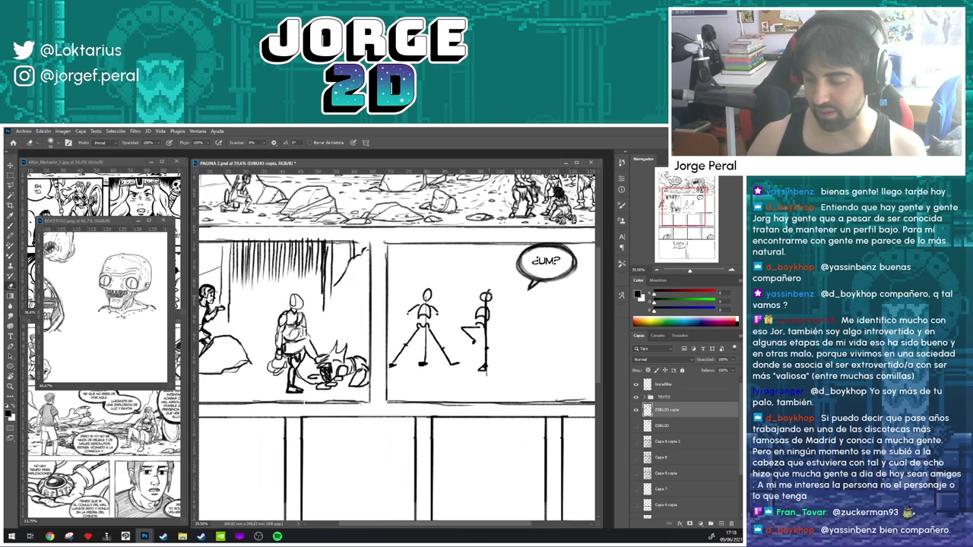
{"action": "mouse_move", "coordinate": [489, 295]}
{"action": "left_mouse_down"}
{"action": "mouse_move", "coordinate": [469, 366]}
{"action": "mouse_move", "coordinate": [482, 344]}
{"action": "mouse_move", "coordinate": [498, 346]}
{"action": "mouse_move", "coordinate": [474, 374]}
{"action": "mouse_move", "coordinate": [438, 369]}
{"action": "mouse_move", "coordinate": [463, 346]}
{"action": "mouse_move", "coordinate": [454, 333]}
{"action": "mouse_move", "coordinate": [454, 351]}
{"action": "mouse_move", "coordinate": [492, 394]}
{"action": "mouse_move", "coordinate": [426, 311]}
{"action": "mouse_move", "coordinate": [430, 290]}
{"action": "mouse_move", "coordinate": [411, 303]}
{"action": "mouse_move", "coordinate": [410, 328]}
{"action": "left_mouse_up"}
- Lighten the standing figure's supporting leg and redraw it with a defined thigh, shin and boot
{"action": "left_click_drag", "start_coordinate": [291, 364], "coordinate": [292, 384]}
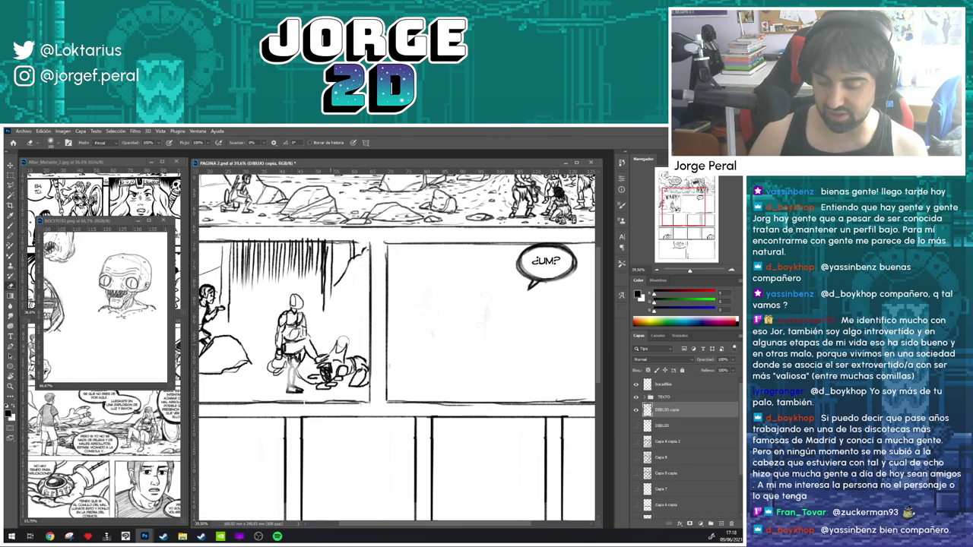
{"action": "left_click_drag", "start_coordinate": [403, 336], "coordinate": [465, 314]}
{"action": "key", "text": "b"}
{"action": "mouse_move", "coordinate": [353, 337]}
{"action": "left_mouse_down"}
{"action": "mouse_move", "coordinate": [362, 348]}
{"action": "mouse_move", "coordinate": [349, 361]}
{"action": "mouse_move", "coordinate": [361, 356]}
{"action": "left_mouse_up"}
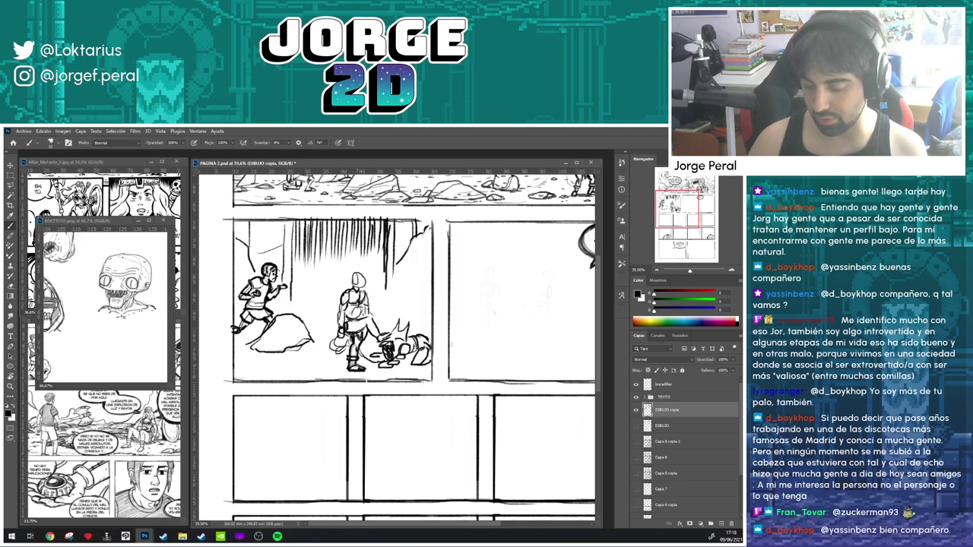
{"action": "key", "text": "e"}
{"action": "mouse_move", "coordinate": [360, 343]}
{"action": "left_mouse_down"}
{"action": "mouse_move", "coordinate": [354, 355]}
{"action": "mouse_move", "coordinate": [363, 343]}
{"action": "left_mouse_up"}
{"action": "key", "text": "b"}
{"action": "key", "text": "e"}
{"action": "key", "text": "b"}
{"action": "key", "text": "e"}
{"action": "key", "text": "b"}
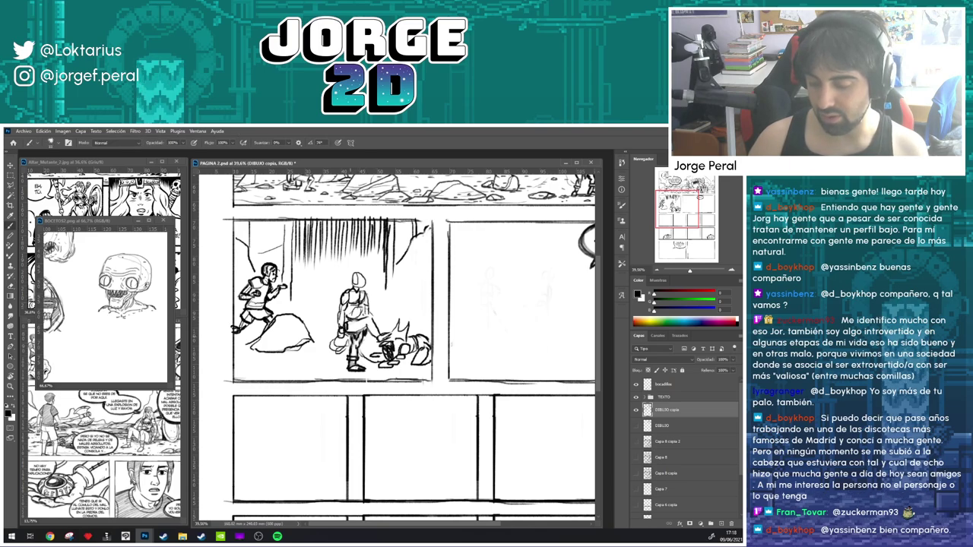
- Redraw the standing figure's torso and the lowered arm on the side facing the runner with darker lines
{"action": "mouse_move", "coordinate": [346, 321]}
{"action": "left_mouse_down"}
{"action": "mouse_move", "coordinate": [354, 329]}
{"action": "mouse_move", "coordinate": [362, 317]}
{"action": "mouse_move", "coordinate": [346, 318]}
{"action": "mouse_move", "coordinate": [367, 317]}
{"action": "mouse_move", "coordinate": [358, 316]}
{"action": "left_mouse_up"}
{"action": "key", "text": "e"}
{"action": "key", "text": "b"}
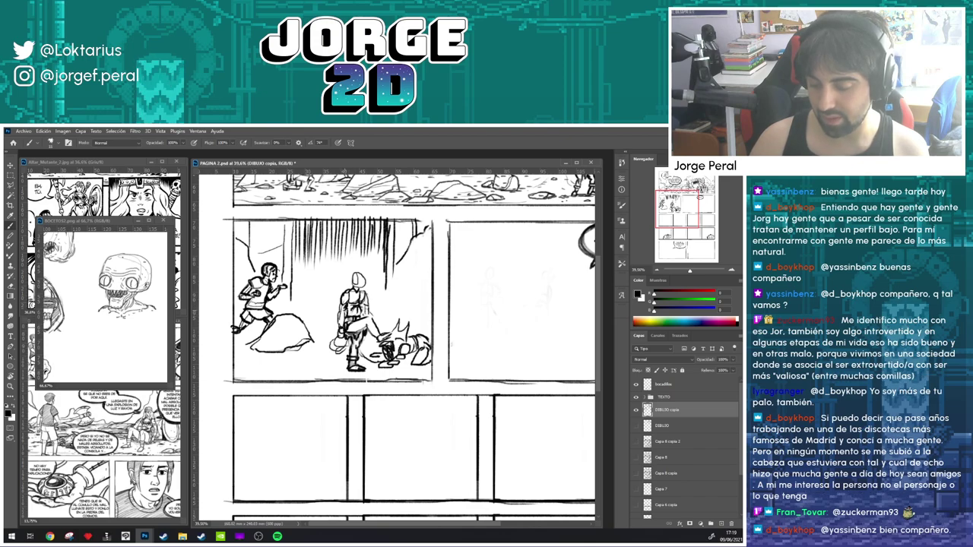
{"action": "left_click_drag", "start_coordinate": [344, 311], "coordinate": [345, 323]}
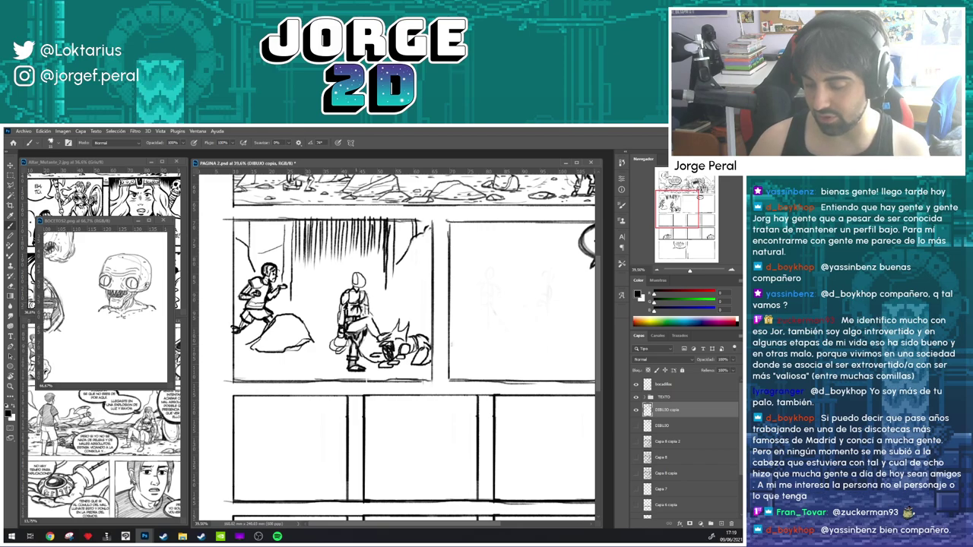
- Erase the rough shoulder on the fallen creature's side and redraw that shoulder and the torso's edge
{"action": "key", "text": "e"}
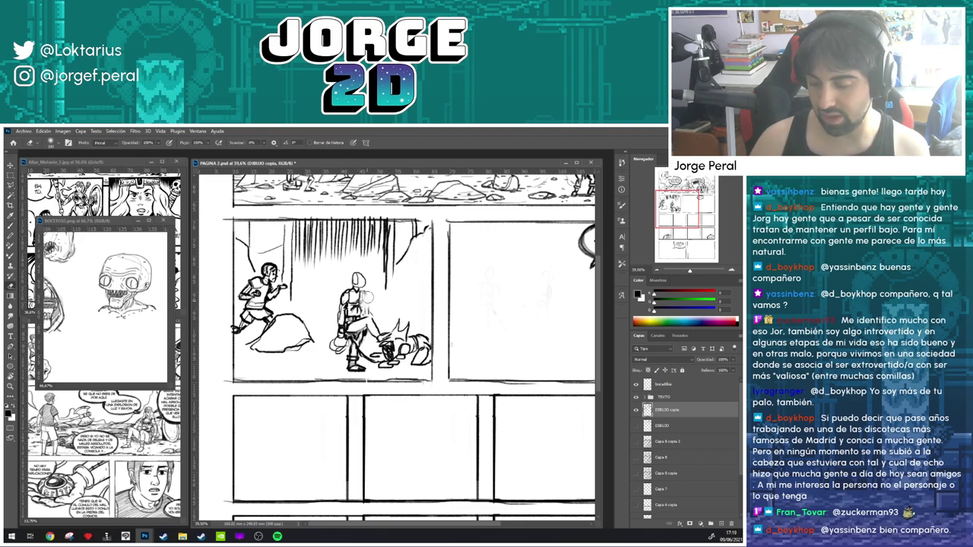
{"action": "key", "text": "b"}
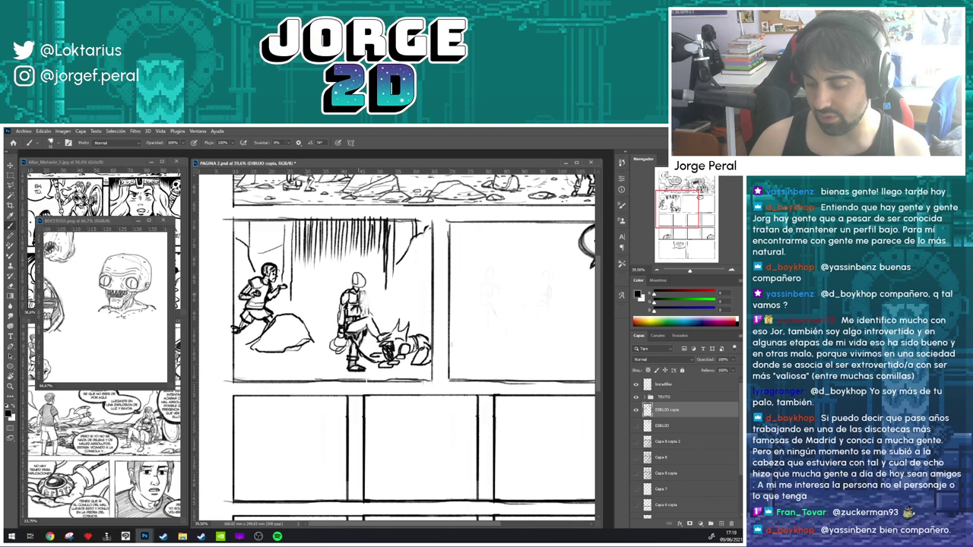
{"action": "left_click_drag", "start_coordinate": [365, 294], "coordinate": [361, 304]}
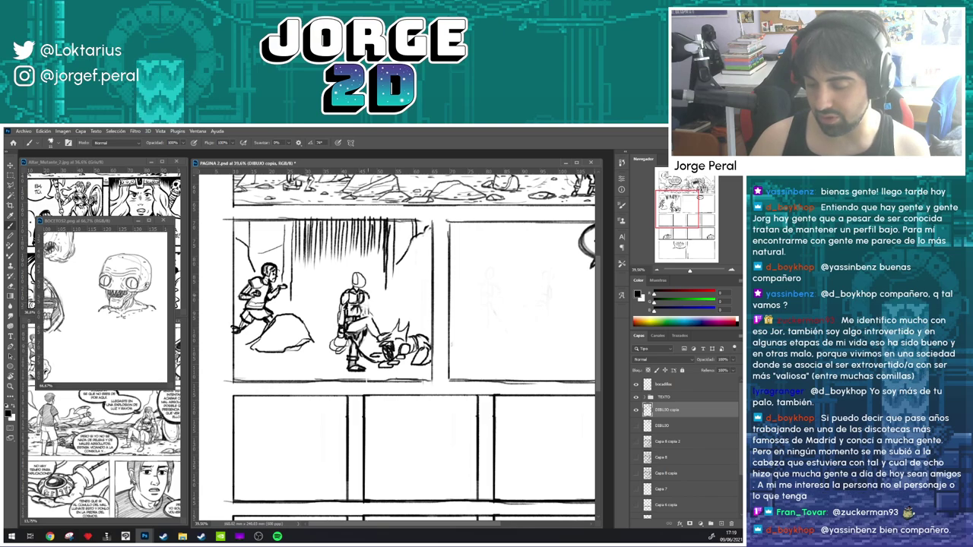
{"action": "left_click_drag", "start_coordinate": [369, 295], "coordinate": [363, 314]}
{"action": "key", "text": "e"}
{"action": "key", "text": "b"}
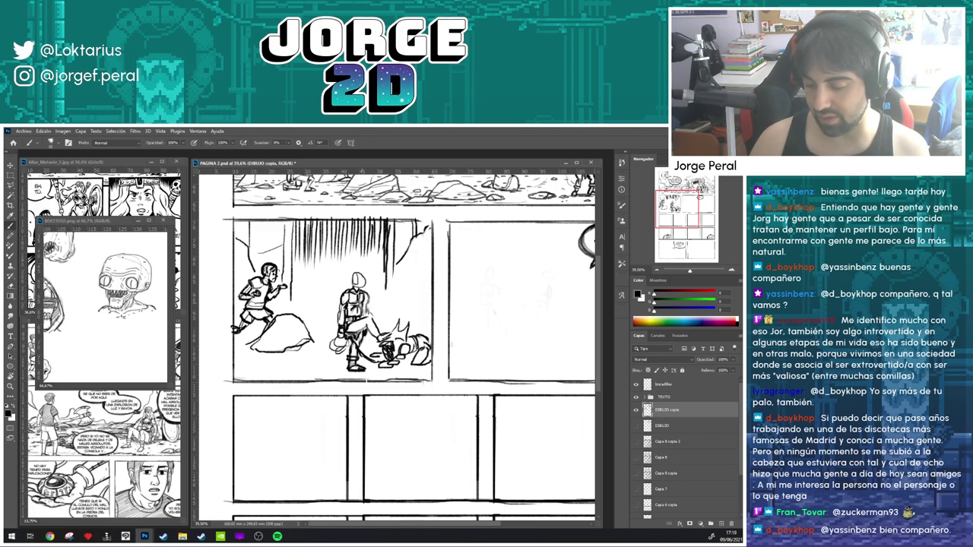
{"action": "left_click_drag", "start_coordinate": [368, 291], "coordinate": [367, 316]}
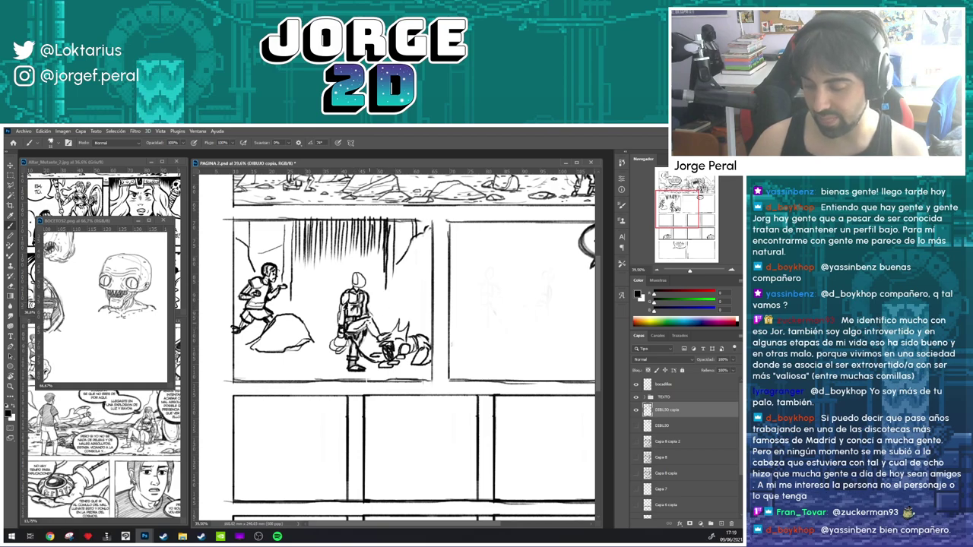
- Define the standing figure's bent leg and knee stepping toward the fallen creature
{"action": "left_click_drag", "start_coordinate": [370, 323], "coordinate": [375, 335]}
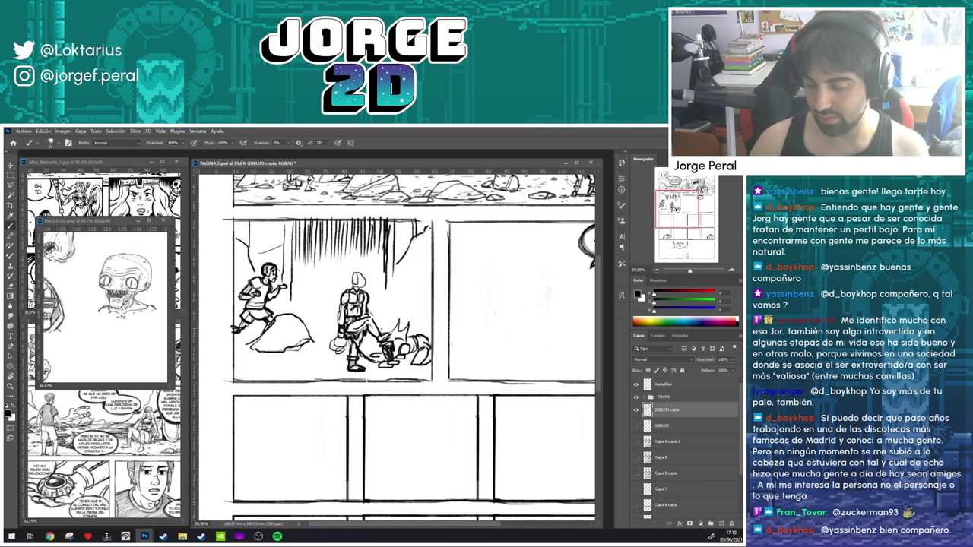
{"action": "mouse_move", "coordinate": [375, 328]}
{"action": "left_mouse_down"}
{"action": "mouse_move", "coordinate": [391, 336]}
{"action": "mouse_move", "coordinate": [365, 333]}
{"action": "left_mouse_up"}
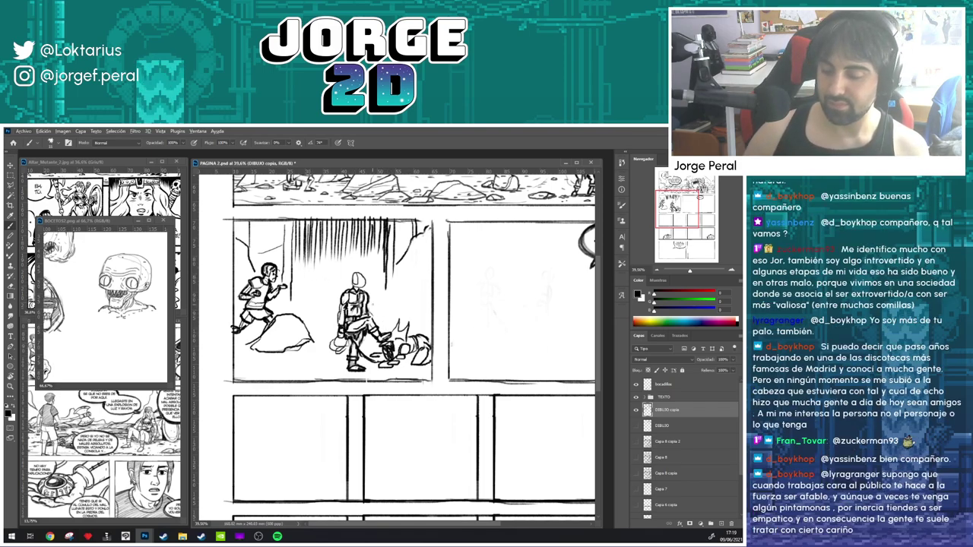
{"action": "key", "text": "alt+e"}
{"action": "key", "text": "Escape"}
{"action": "key", "text": "b"}
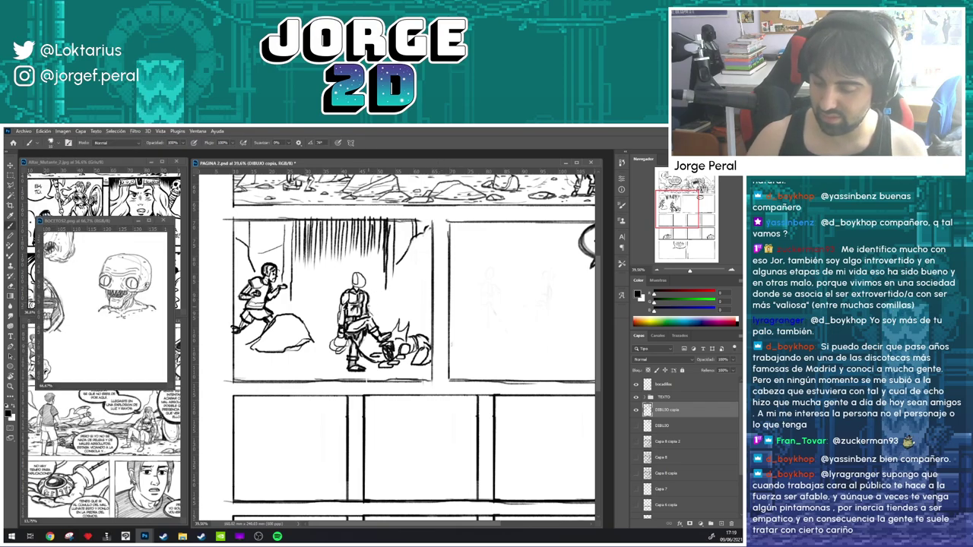
- Clear the area beside the torso and draw the standing figure's bent forearm with a raised hand
{"action": "key", "text": "e"}
{"action": "mouse_move", "coordinate": [370, 302]}
{"action": "left_mouse_down"}
{"action": "mouse_move", "coordinate": [370, 314]}
{"action": "mouse_move", "coordinate": [384, 308]}
{"action": "left_mouse_up"}
{"action": "key", "text": "b"}
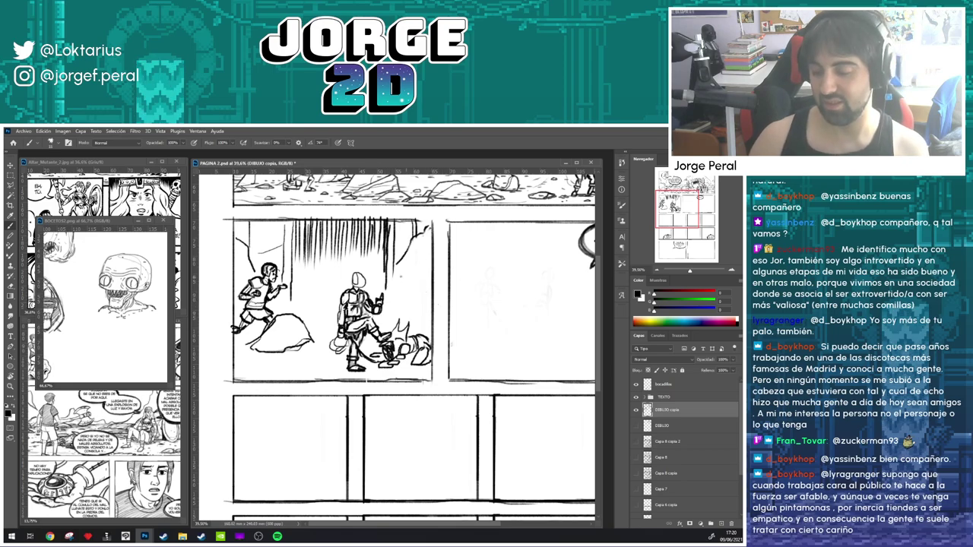
{"action": "scroll", "coordinate": [427, 276], "scroll_direction": "down", "scroll_amount": 3}
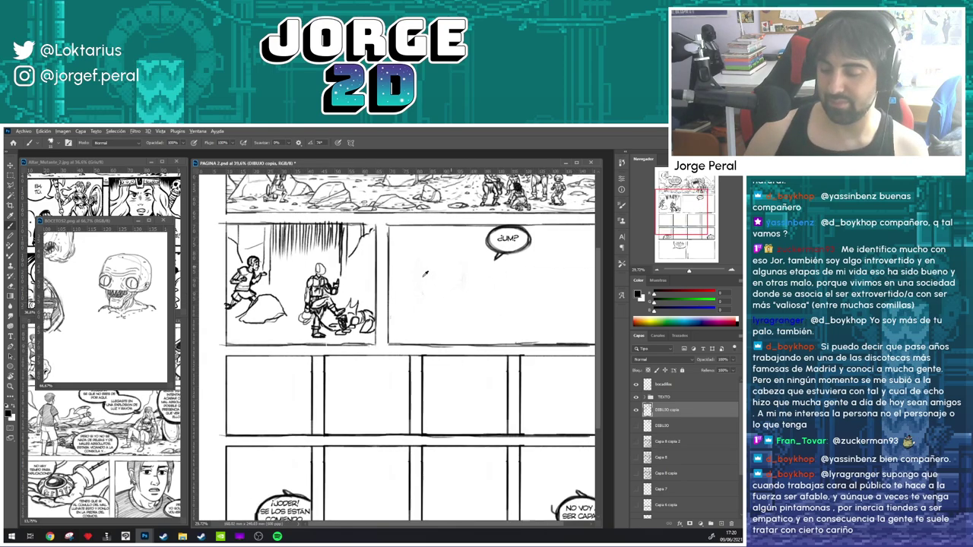
- Check the reworked standing figure against the rest of the page and save the document
{"action": "scroll", "coordinate": [413, 297], "scroll_direction": "up", "scroll_amount": 1}
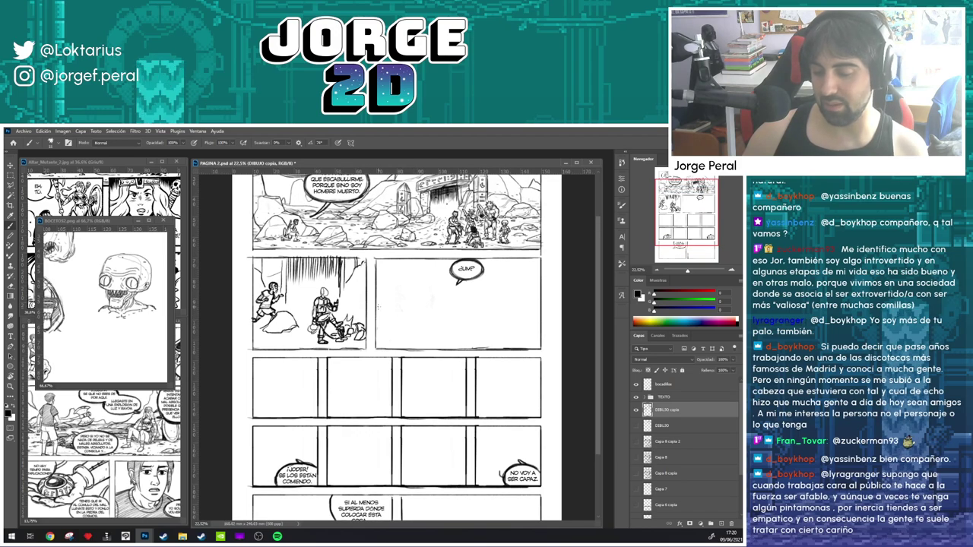
{"action": "scroll", "coordinate": [388, 321], "scroll_direction": "up", "scroll_amount": 2}
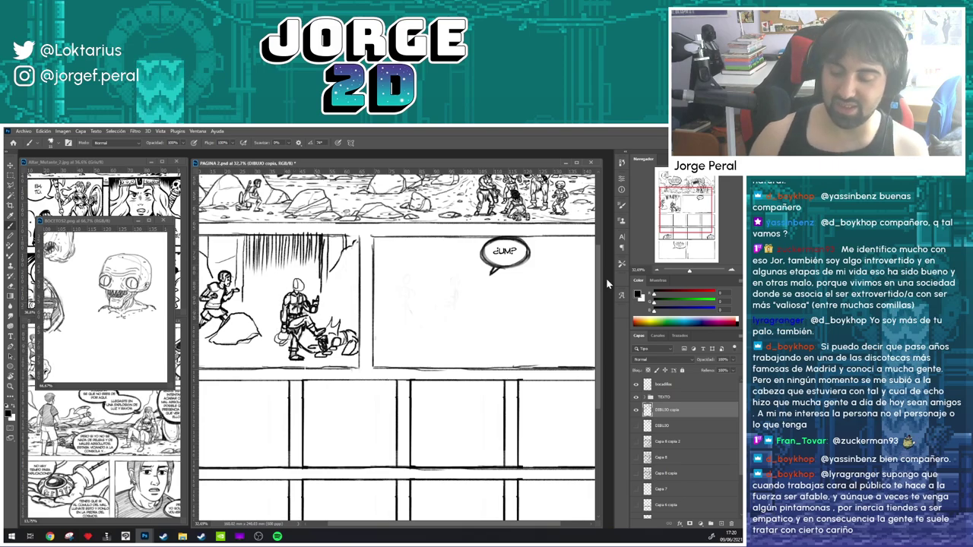
{"action": "scroll", "coordinate": [365, 338], "scroll_direction": "down", "scroll_amount": 2}
{"action": "scroll", "coordinate": [366, 344], "scroll_direction": "up", "scroll_amount": 1}
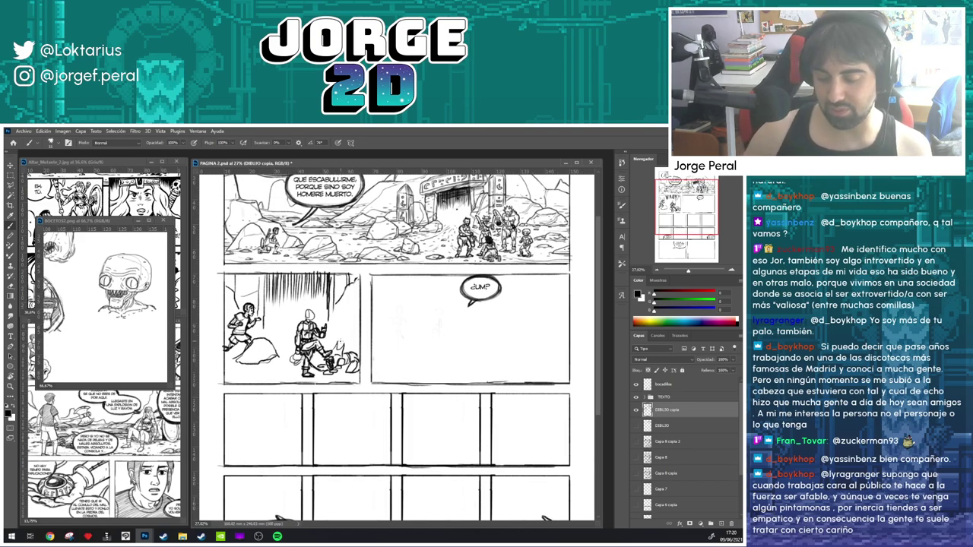
{"action": "key", "text": "ctrl+s"}
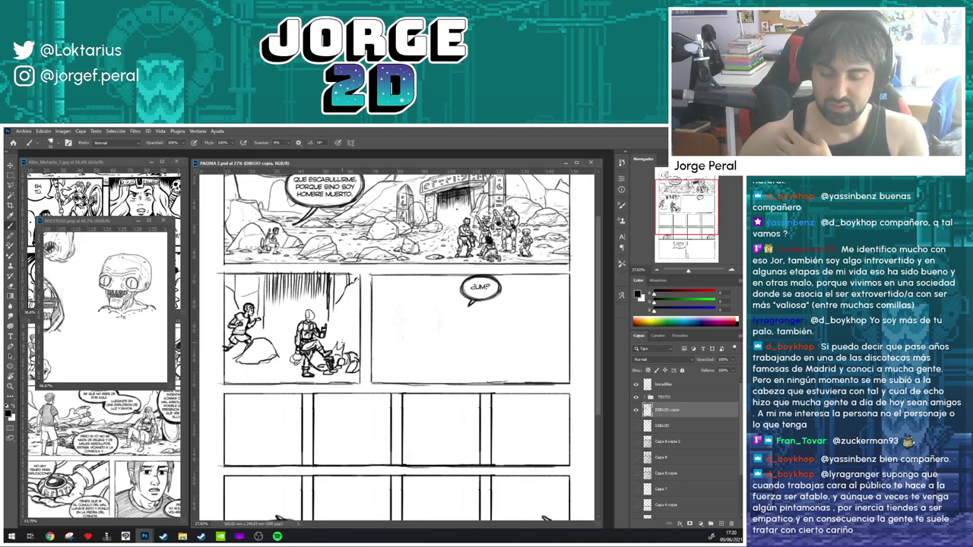
- Select the standing figure with the fallen creature, scale them up to about 107%, and shift them slightly down within the panel
{"action": "key", "text": "m"}
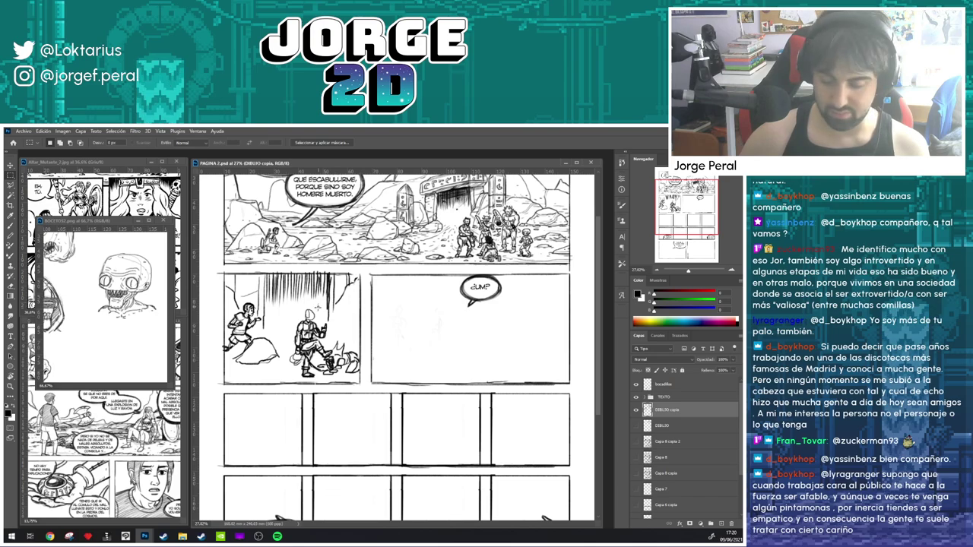
{"action": "left_click_drag", "start_coordinate": [319, 308], "coordinate": [289, 379]}
{"action": "left_click_drag", "start_coordinate": [361, 320], "coordinate": [296, 386]}
{"action": "key", "text": "ctrl+t"}
{"action": "left_click_drag", "start_coordinate": [361, 307], "coordinate": [368, 301]}
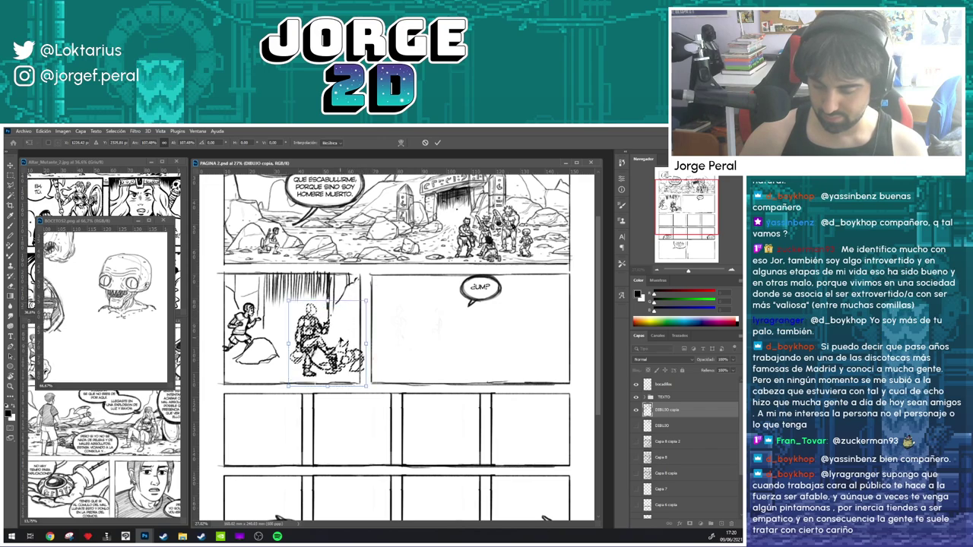
{"action": "left_click_drag", "start_coordinate": [340, 335], "coordinate": [340, 344]}
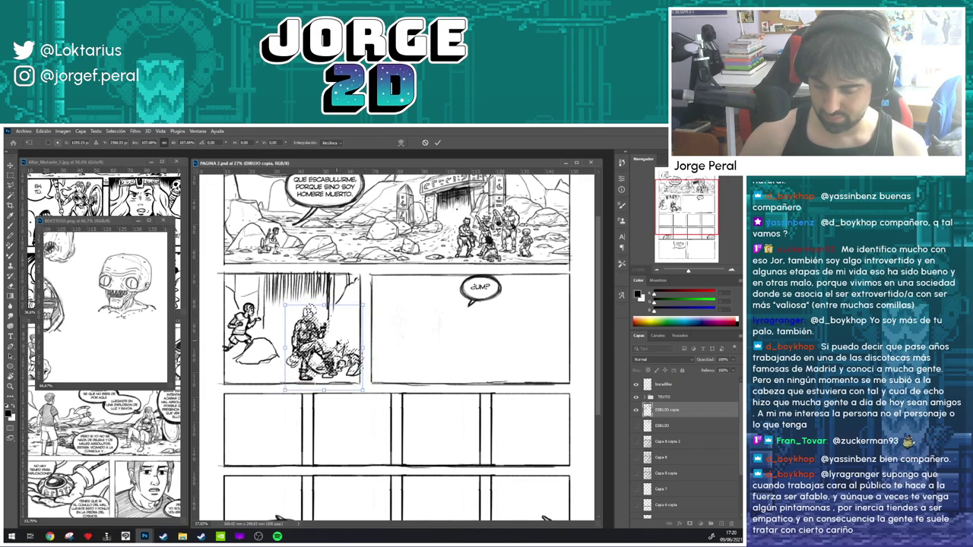
{"action": "key", "text": "Return"}
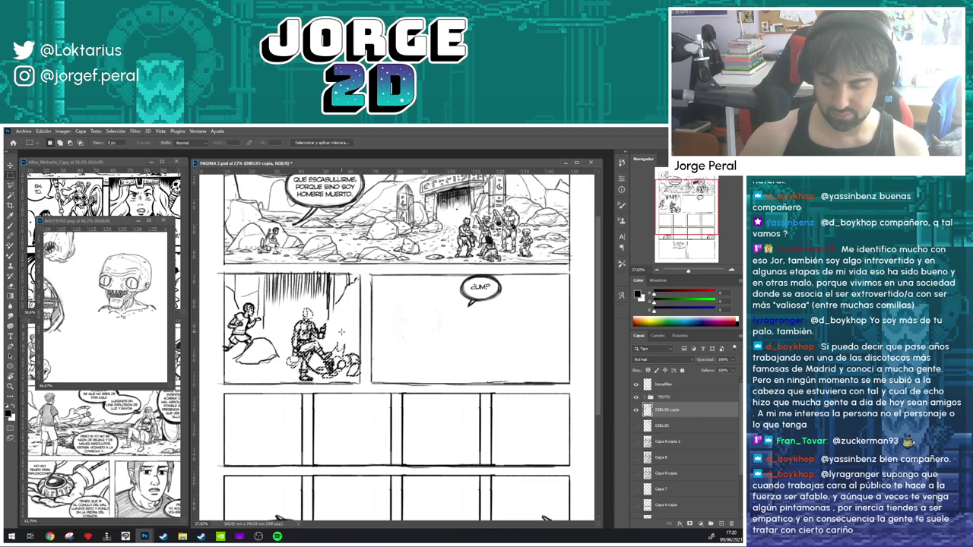
- Clear the selection after checking the enlarged figures on the whole page, and save the document
{"action": "key", "text": "ctrl+0"}
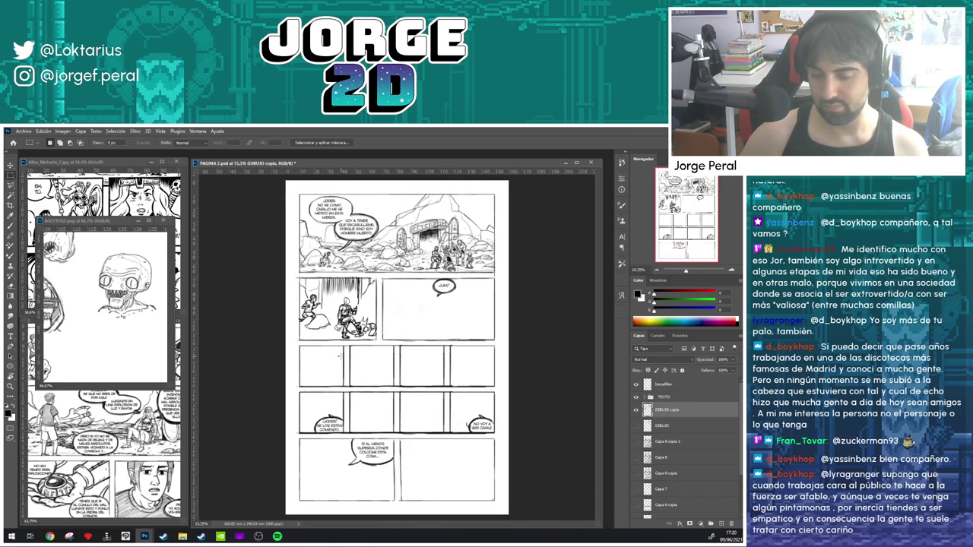
{"action": "scroll", "coordinate": [389, 318], "scroll_direction": "up", "scroll_amount": 4}
{"action": "left_click_drag", "start_coordinate": [388, 318], "coordinate": [367, 336]}
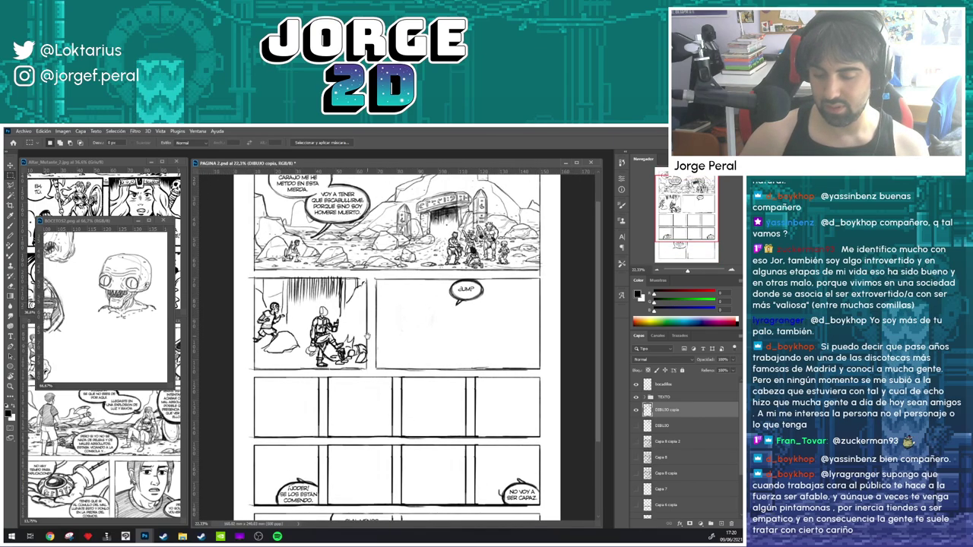
{"action": "scroll", "coordinate": [397, 259], "scroll_direction": "up", "scroll_amount": 2}
{"action": "left_click_drag", "start_coordinate": [306, 318], "coordinate": [320, 387]}
{"action": "left_click_drag", "start_coordinate": [311, 367], "coordinate": [251, 374]}
{"action": "key", "text": "ctrl+d"}
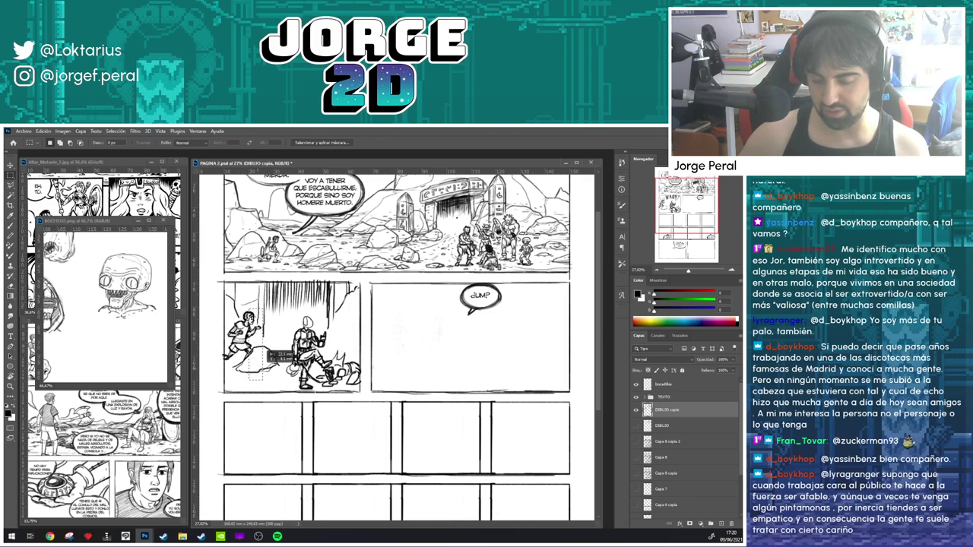
{"action": "key", "text": "ctrl+s"}
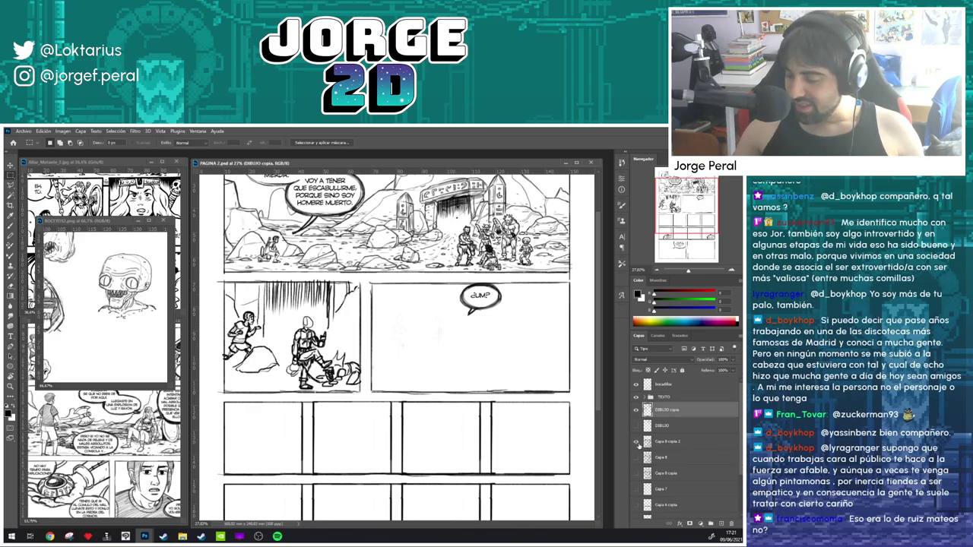
- Show the rough sketch layer and draw the rocky outline beside the hatched doorway in the runner's panel
{"action": "left_click", "coordinate": [637, 442]}
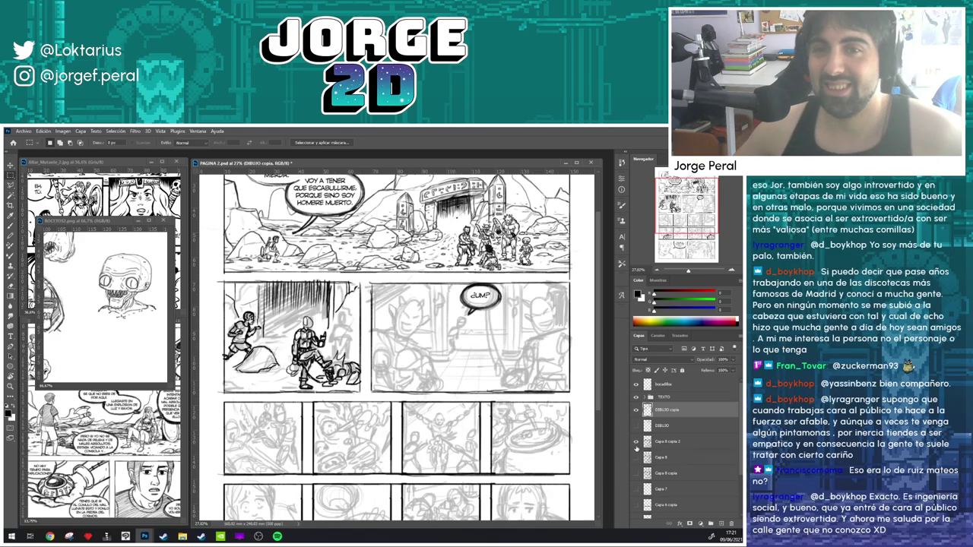
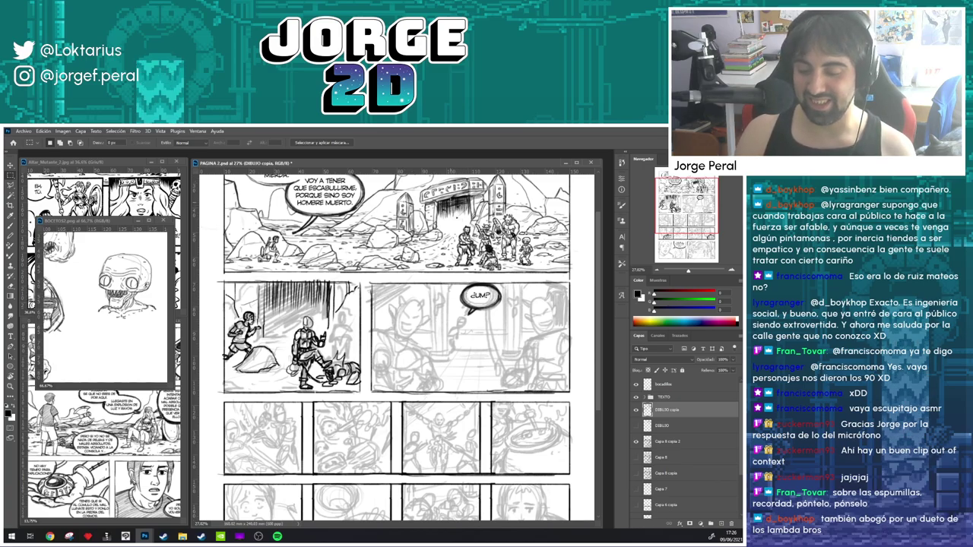
{"action": "scroll", "coordinate": [395, 342], "scroll_direction": "down", "scroll_amount": 2}
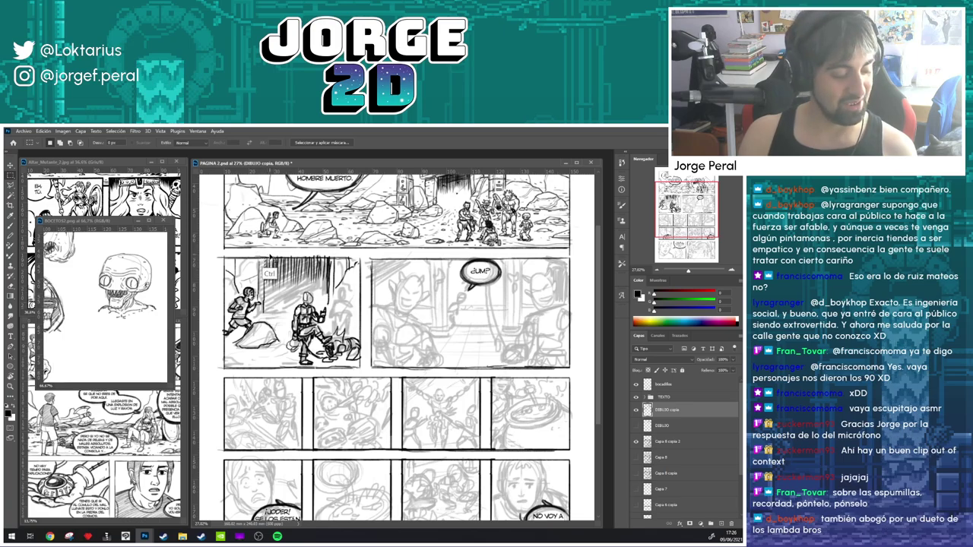
{"action": "key", "text": "b"}
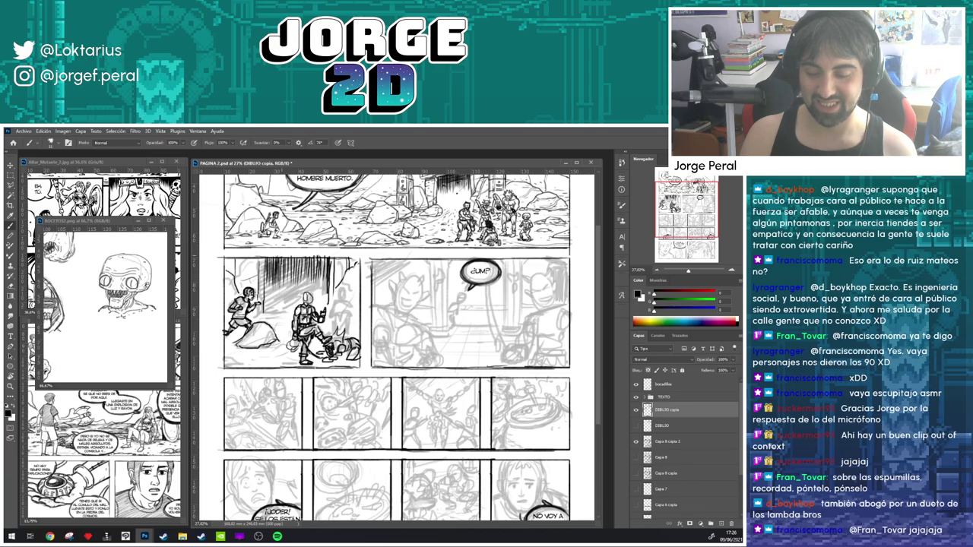
{"action": "mouse_move", "coordinate": [290, 255]}
{"action": "left_mouse_down"}
{"action": "mouse_move", "coordinate": [293, 283]}
{"action": "mouse_move", "coordinate": [304, 289]}
{"action": "mouse_move", "coordinate": [306, 279]}
{"action": "mouse_move", "coordinate": [315, 289]}
{"action": "mouse_move", "coordinate": [317, 268]}
{"action": "left_mouse_up"}
{"action": "mouse_move", "coordinate": [320, 253]}
{"action": "left_mouse_down"}
{"action": "mouse_move", "coordinate": [320, 292]}
{"action": "mouse_move", "coordinate": [322, 268]}
{"action": "mouse_move", "coordinate": [327, 287]}
{"action": "left_mouse_up"}
{"action": "key", "text": "e"}
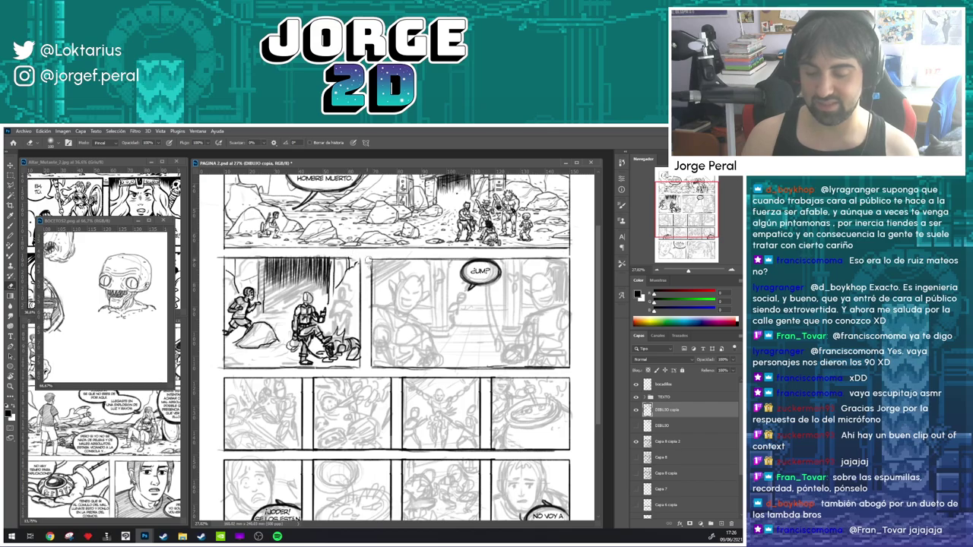
{"action": "scroll", "coordinate": [393, 251], "scroll_direction": "down", "scroll_amount": 2}
{"action": "key", "text": "b"}
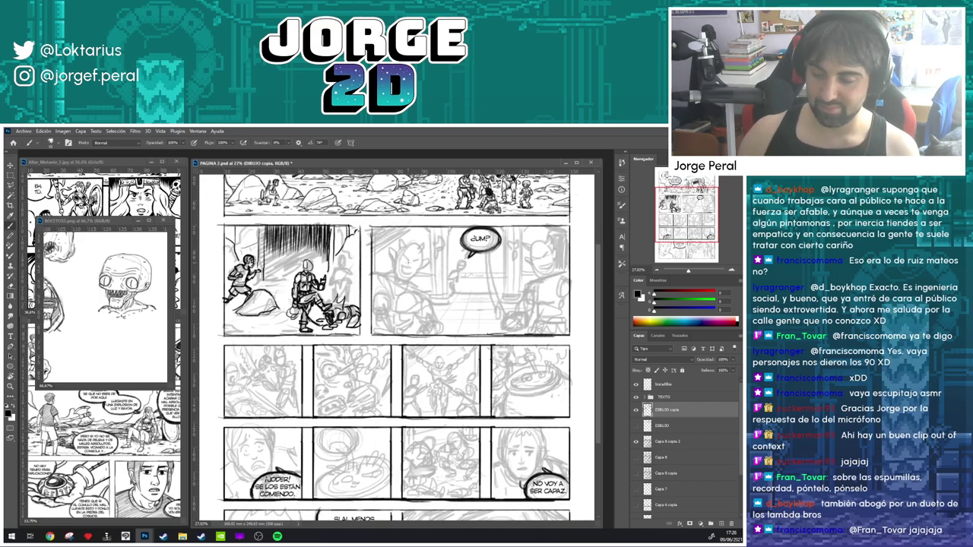
- Draw the standing figure's horned head and bearded face, cleaning up stray lines around them
{"action": "scroll", "coordinate": [392, 251], "scroll_direction": "up", "scroll_amount": 2}
{"action": "left_click_drag", "start_coordinate": [370, 254], "coordinate": [400, 357]}
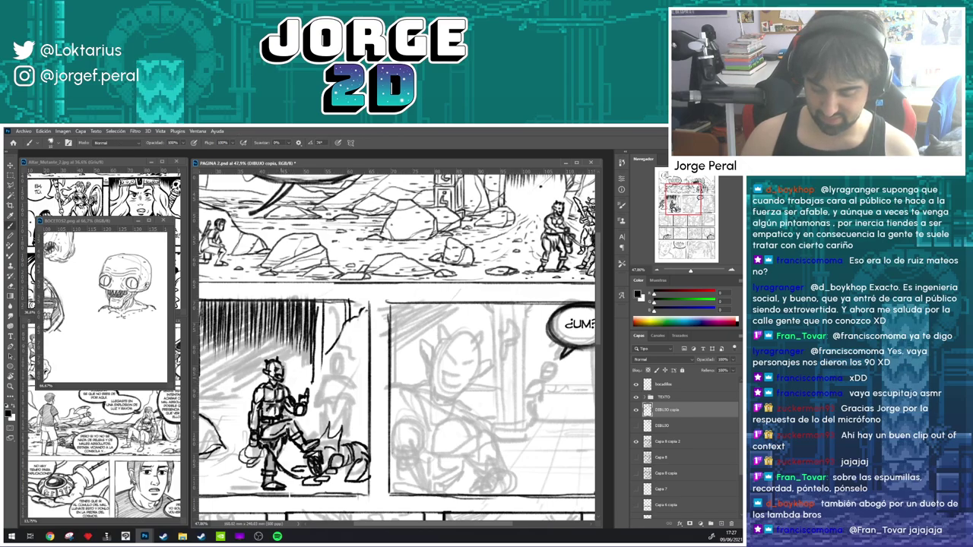
{"action": "mouse_move", "coordinate": [272, 378]}
{"action": "left_mouse_down"}
{"action": "mouse_move", "coordinate": [283, 383]}
{"action": "mouse_move", "coordinate": [282, 366]}
{"action": "mouse_move", "coordinate": [328, 315]}
{"action": "mouse_move", "coordinate": [291, 322]}
{"action": "mouse_move", "coordinate": [294, 335]}
{"action": "left_mouse_up"}
{"action": "key", "text": "e"}
{"action": "key", "text": "b"}
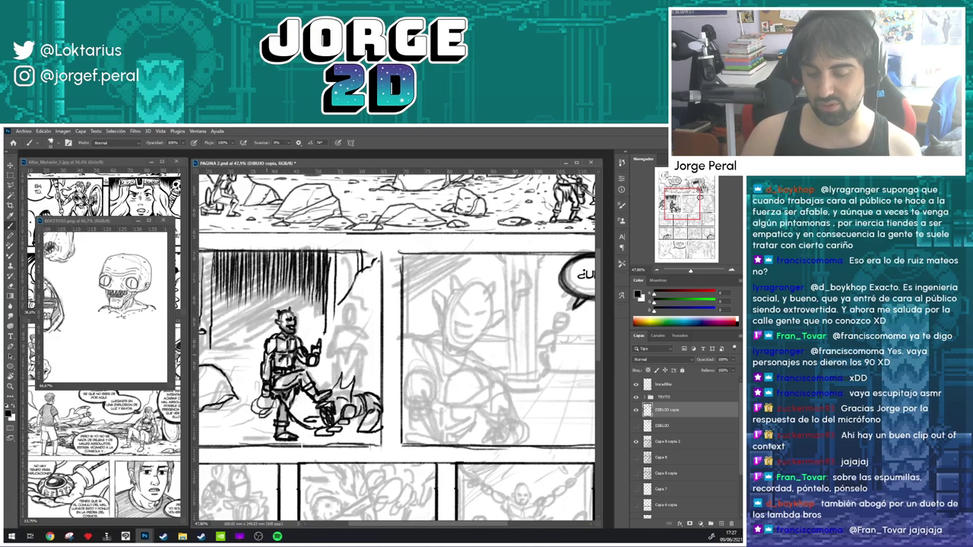
{"action": "scroll", "coordinate": [403, 293], "scroll_direction": "down", "scroll_amount": 2}
{"action": "scroll", "coordinate": [403, 292], "scroll_direction": "left", "scroll_amount": 3}
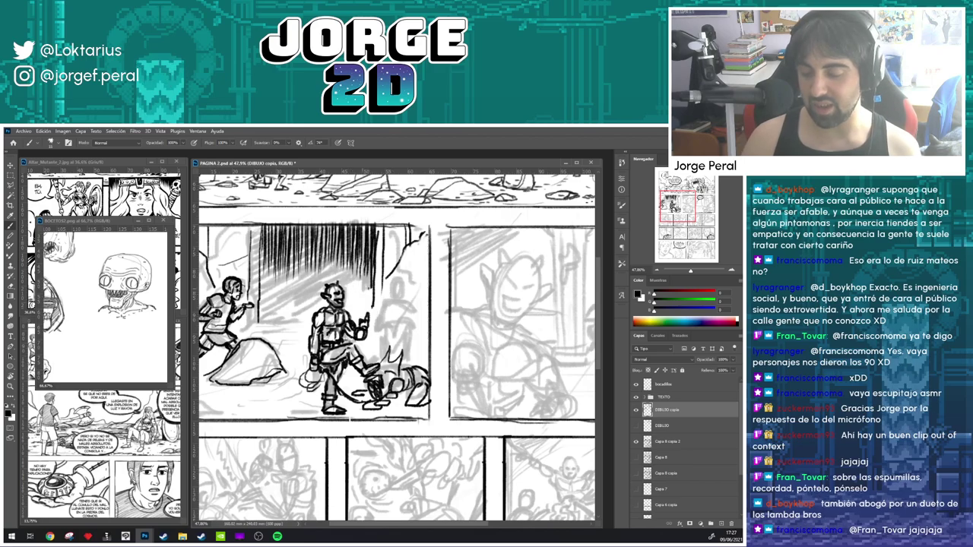
{"action": "left_click_drag", "start_coordinate": [444, 308], "coordinate": [419, 309]}
{"action": "key", "text": "e"}
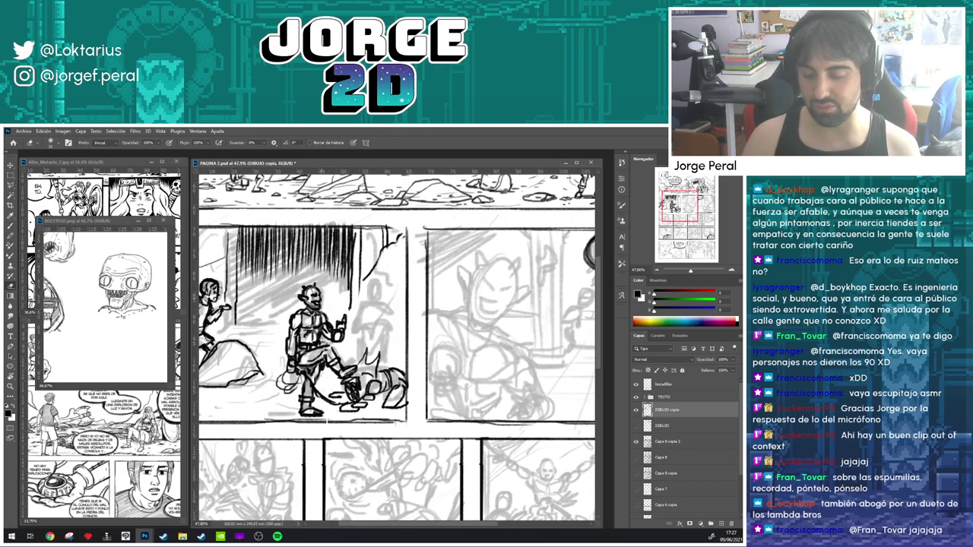
{"action": "key", "text": "b"}
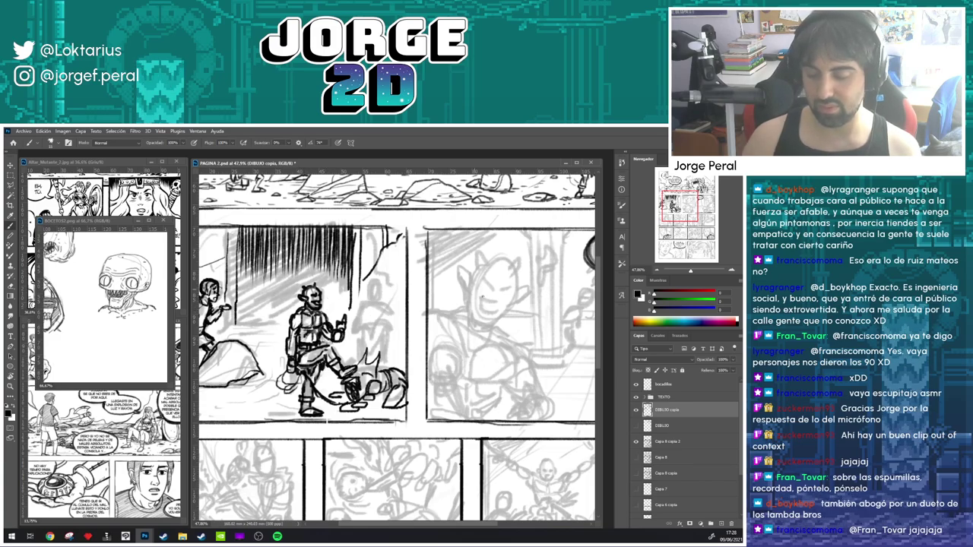
- Draw a second horned figure standing behind the fallen creature, following the rough sketch
{"action": "scroll", "coordinate": [488, 283], "scroll_direction": "down", "scroll_amount": 2}
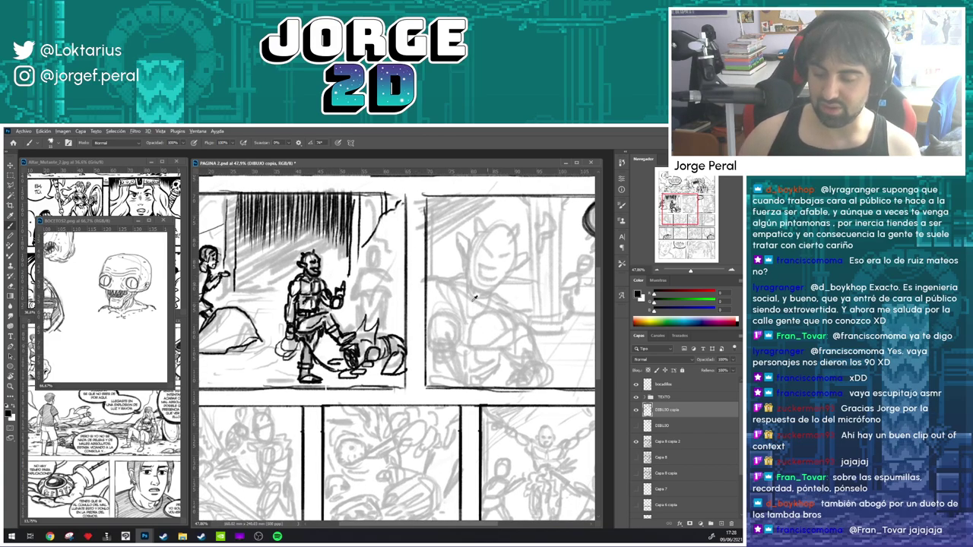
{"action": "scroll", "coordinate": [364, 389], "scroll_direction": "down", "scroll_amount": 4}
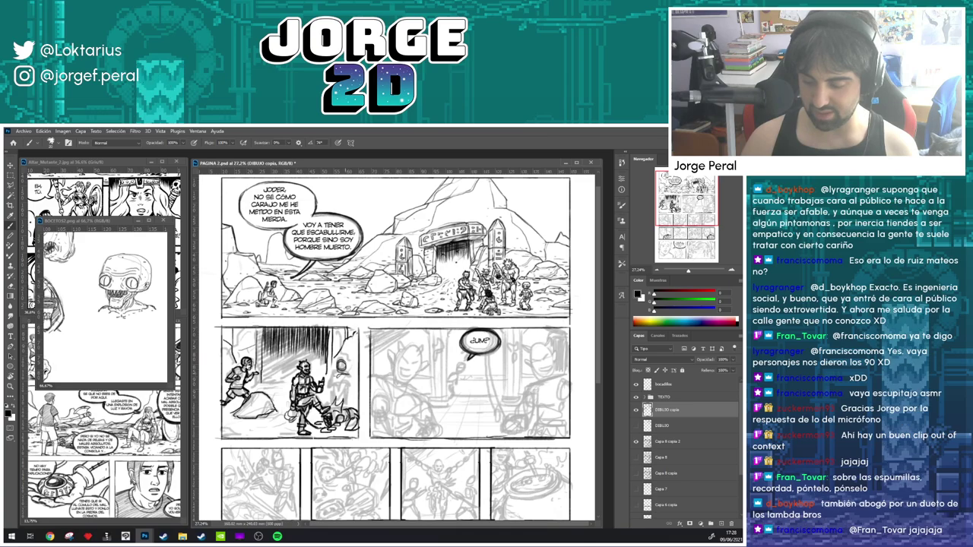
{"action": "mouse_move", "coordinate": [339, 373]}
{"action": "left_mouse_down"}
{"action": "mouse_move", "coordinate": [332, 393]}
{"action": "mouse_move", "coordinate": [351, 385]}
{"action": "mouse_move", "coordinate": [355, 404]}
{"action": "mouse_move", "coordinate": [354, 385]}
{"action": "left_mouse_up"}
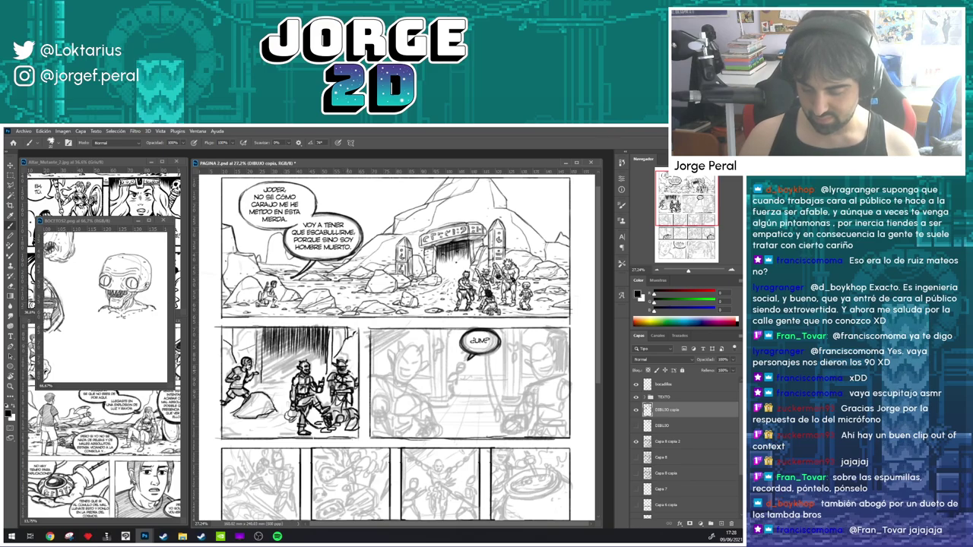
- Erase the second horned figure behind the fallen creature down to a faint trace
{"action": "key", "text": "e"}
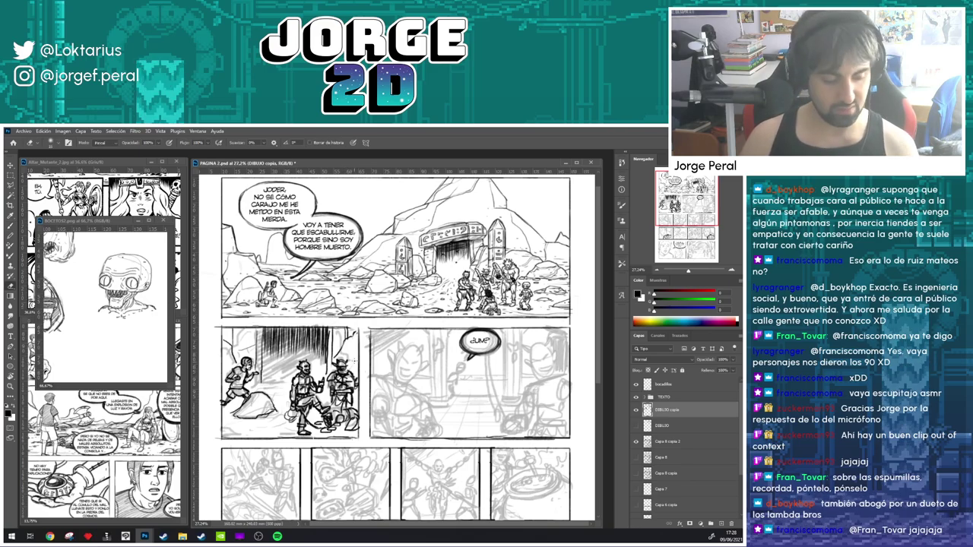
{"action": "mouse_move", "coordinate": [349, 363]}
{"action": "left_mouse_down"}
{"action": "mouse_move", "coordinate": [340, 385]}
{"action": "mouse_move", "coordinate": [351, 400]}
{"action": "left_mouse_up"}
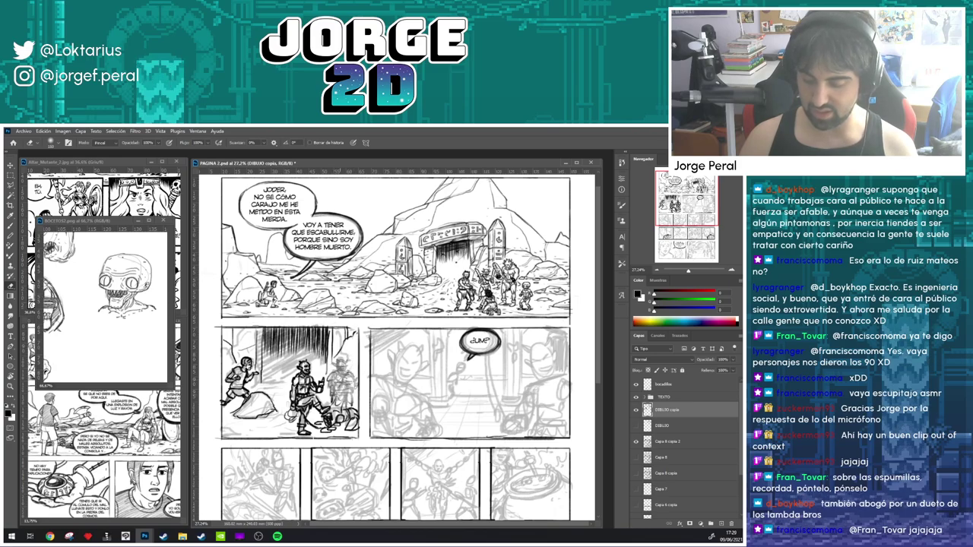
{"action": "key", "text": "b"}
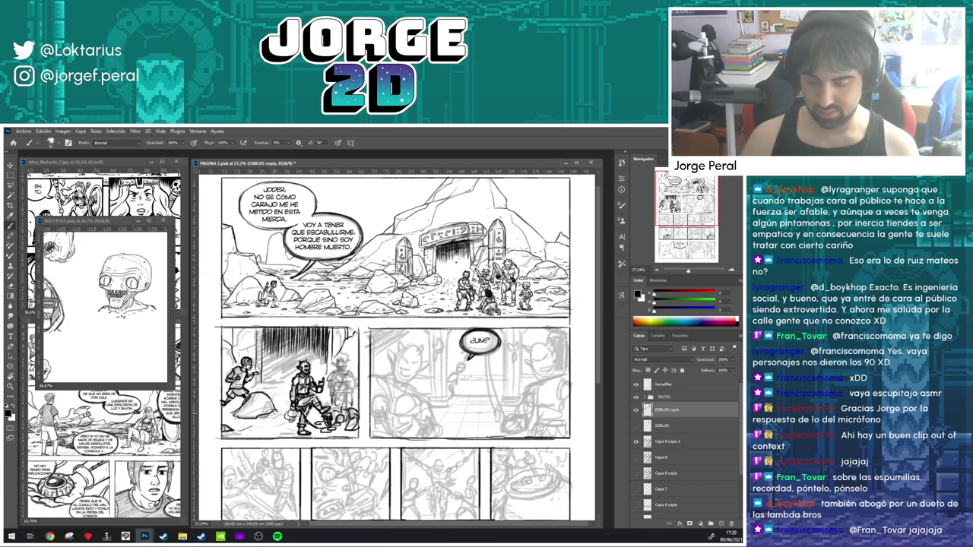
{"action": "key", "text": "e"}
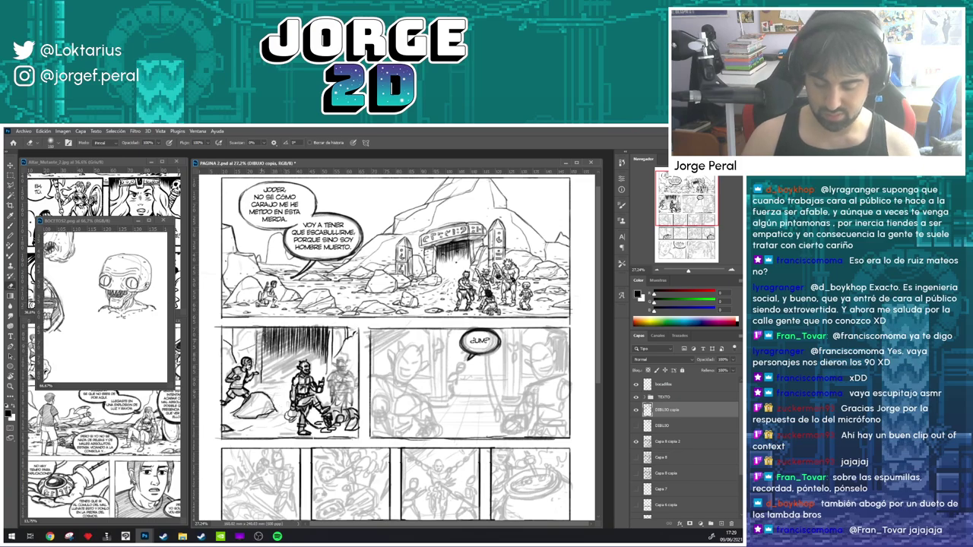
{"action": "key", "text": "l"}
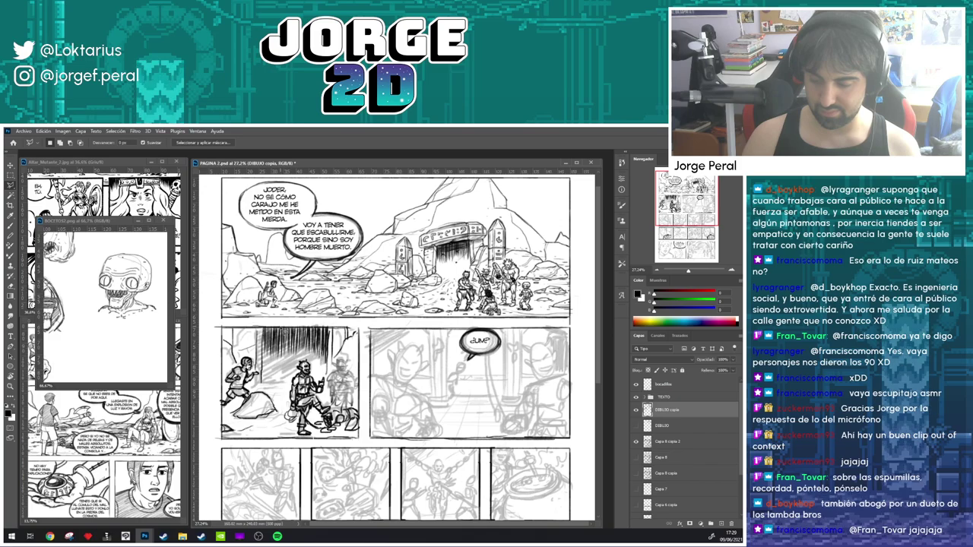
{"action": "key", "text": "b"}
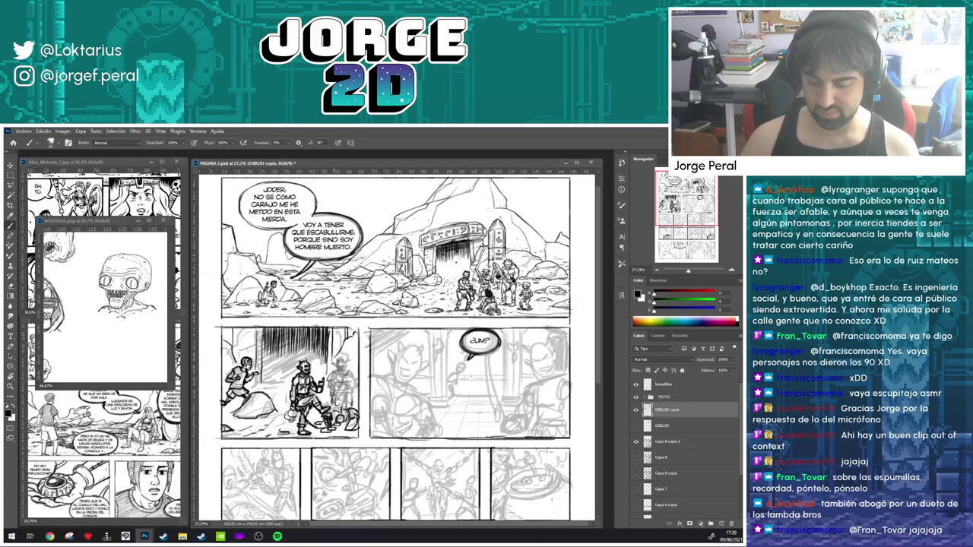
- Clean up the lines around the standing figure's legs and darken the fallen creature beside them
{"action": "key", "text": "e"}
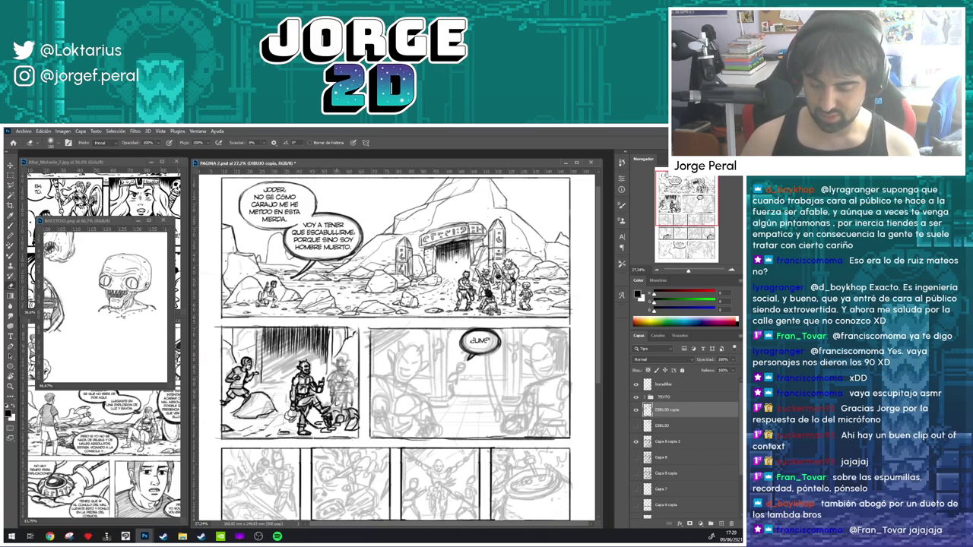
{"action": "left_click_drag", "start_coordinate": [336, 403], "coordinate": [340, 407]}
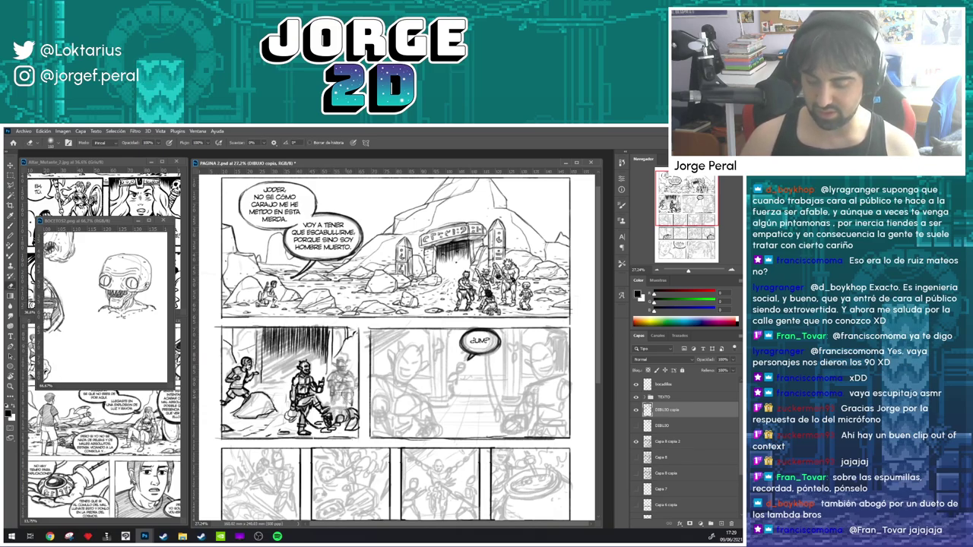
{"action": "key", "text": "b"}
{"action": "key", "text": "e"}
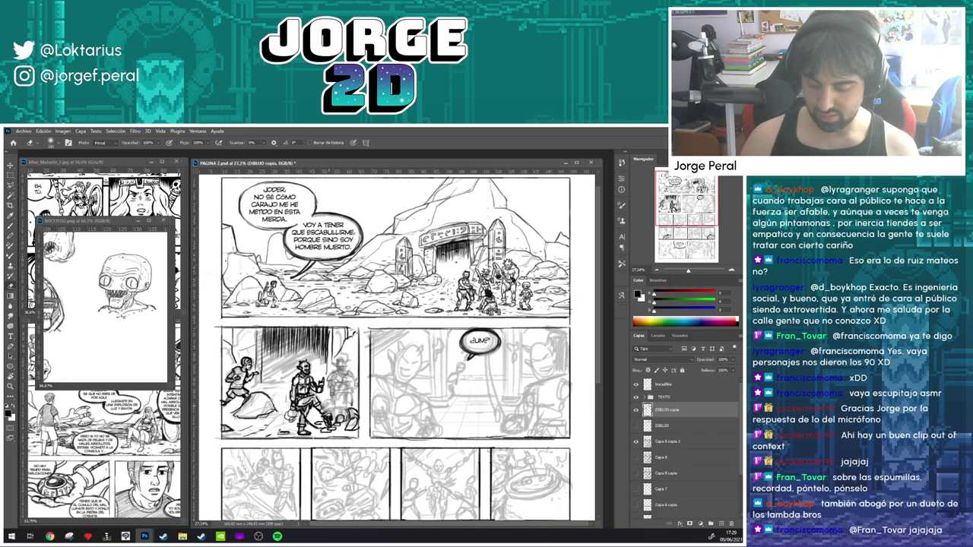
{"action": "left_click_drag", "start_coordinate": [322, 409], "coordinate": [332, 406]}
{"action": "key", "text": "b"}
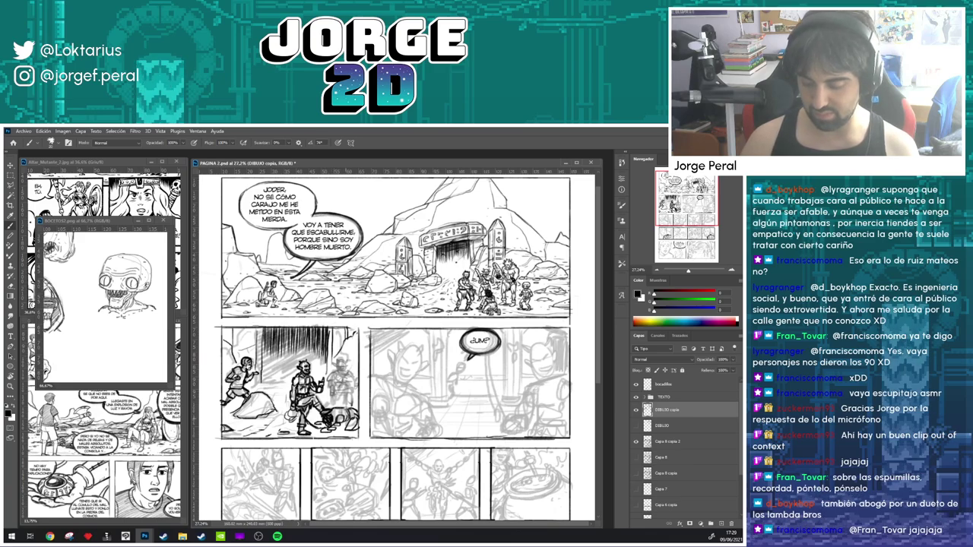
- Rework the fallen creature at the standing figure's feet, redrawing its body with heavier outlines
{"action": "key", "text": "l"}
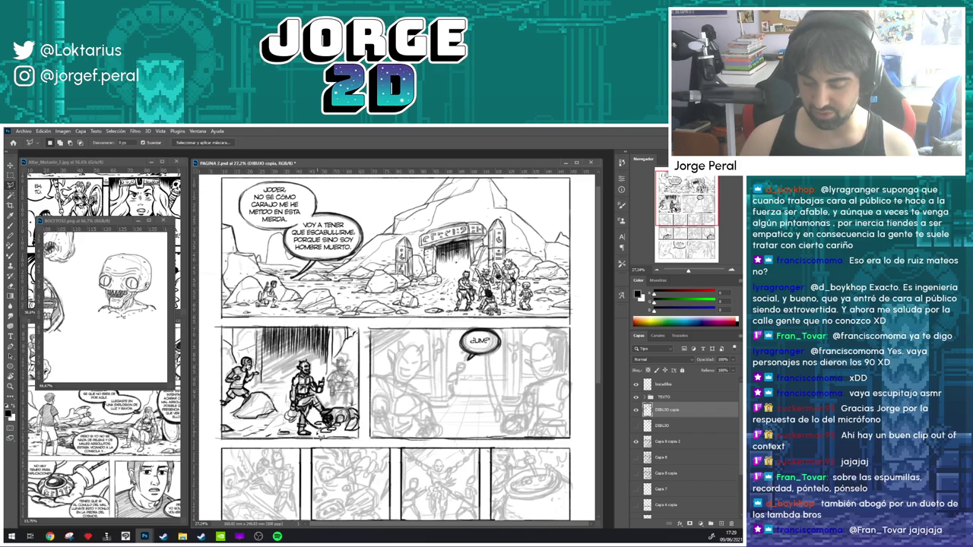
{"action": "mouse_move", "coordinate": [320, 437]}
{"action": "left_mouse_down"}
{"action": "mouse_move", "coordinate": [356, 439]}
{"action": "mouse_move", "coordinate": [361, 407]}
{"action": "left_mouse_up"}
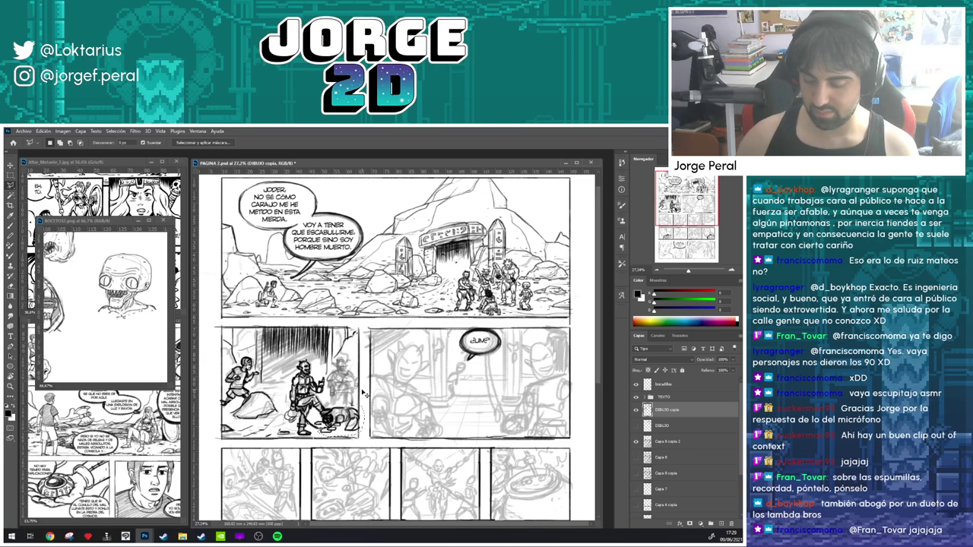
{"action": "left_click_drag", "start_coordinate": [354, 418], "coordinate": [360, 411]}
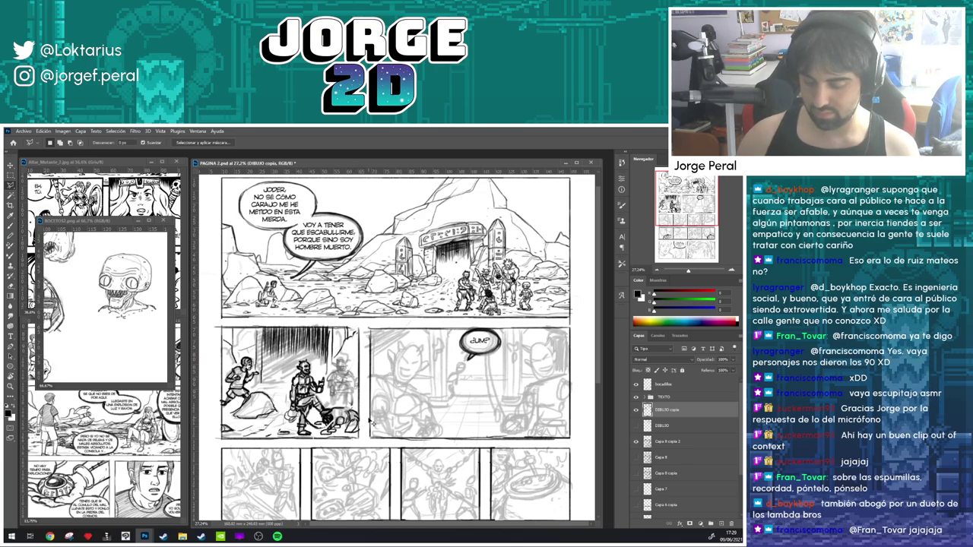
{"action": "key", "text": "e"}
{"action": "key", "text": "b"}
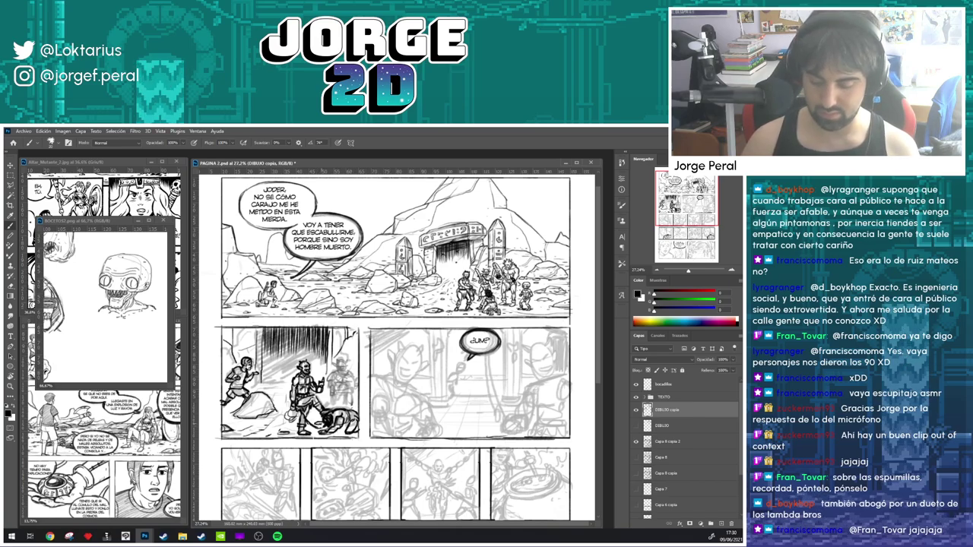
- Redraw the standing horned figure with one foot on the fallen creature and a round-headed object in its raised hand, and save the document
{"action": "key", "text": "e"}
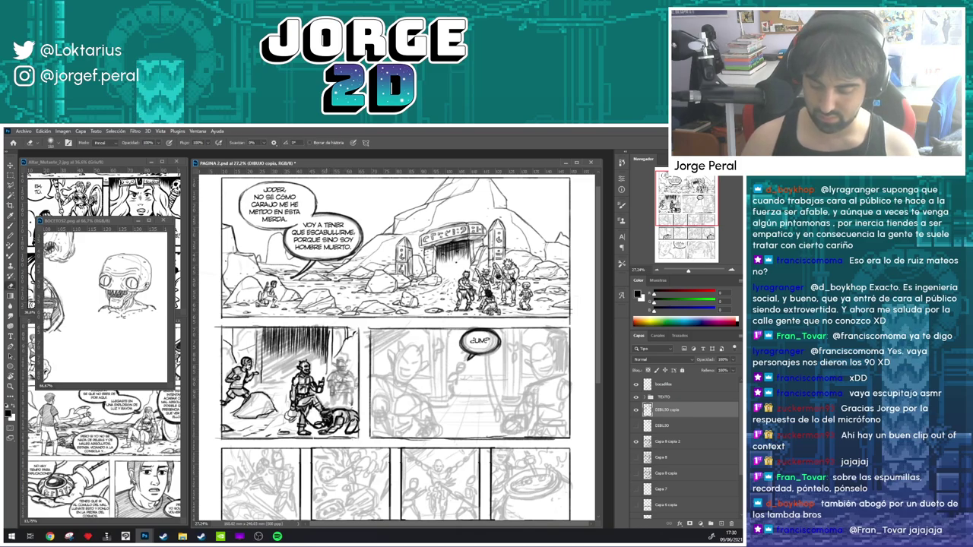
{"action": "key", "text": "b"}
{"action": "left_click_drag", "start_coordinate": [321, 417], "coordinate": [331, 413]}
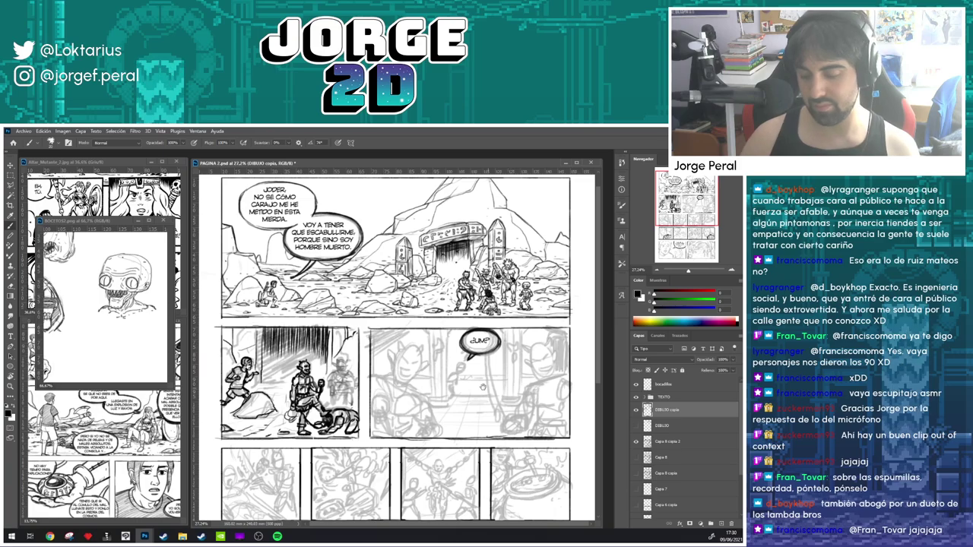
{"action": "scroll", "coordinate": [513, 350], "scroll_direction": "up", "scroll_amount": 1}
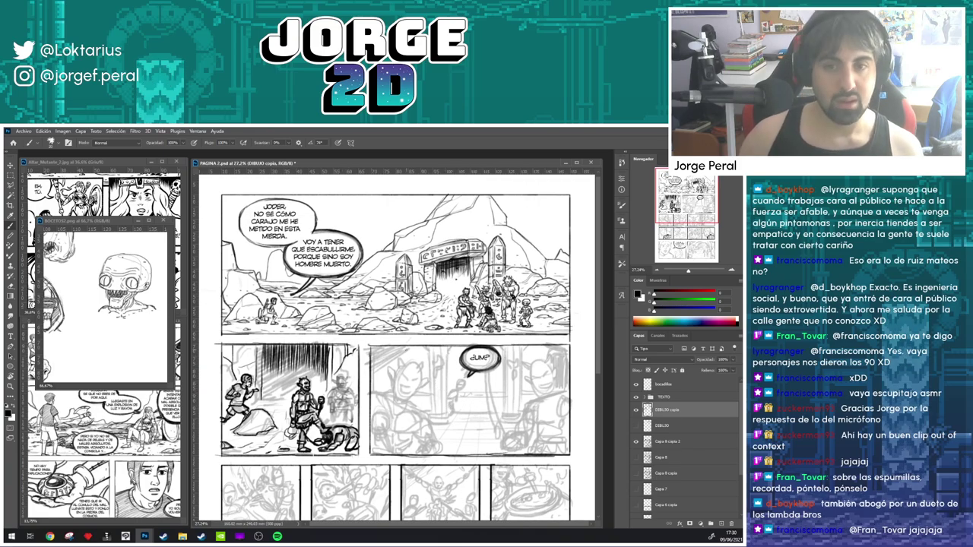
{"action": "key", "text": "ctrl+s"}
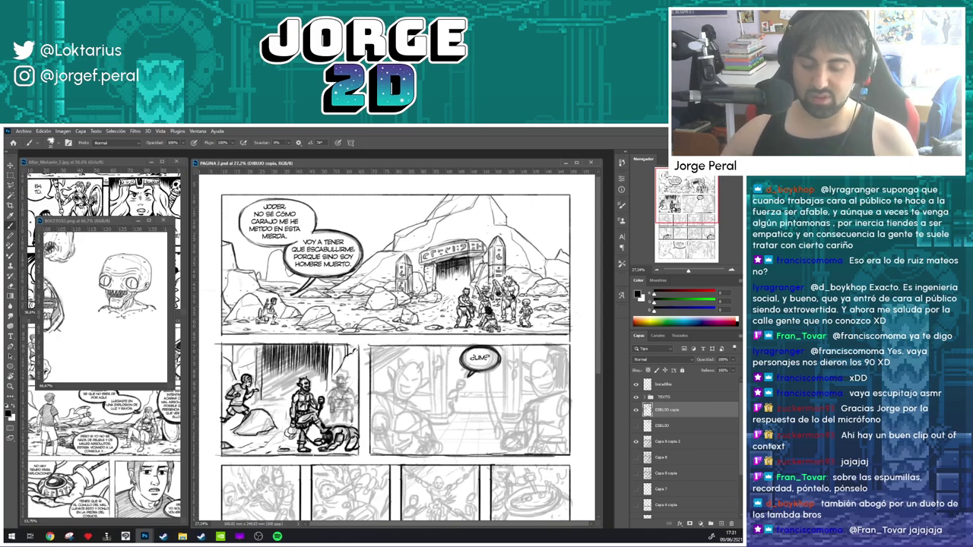
- Add ground lines and hatch the shaded side of the rock below the runner
{"action": "scroll", "coordinate": [317, 323], "scroll_direction": "down", "scroll_amount": 3}
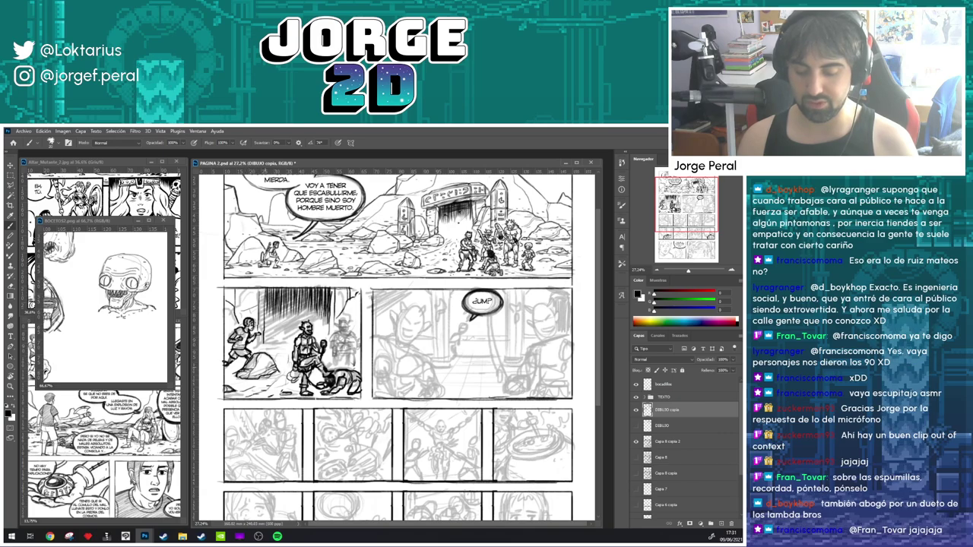
{"action": "scroll", "coordinate": [286, 384], "scroll_direction": "up", "scroll_amount": 4}
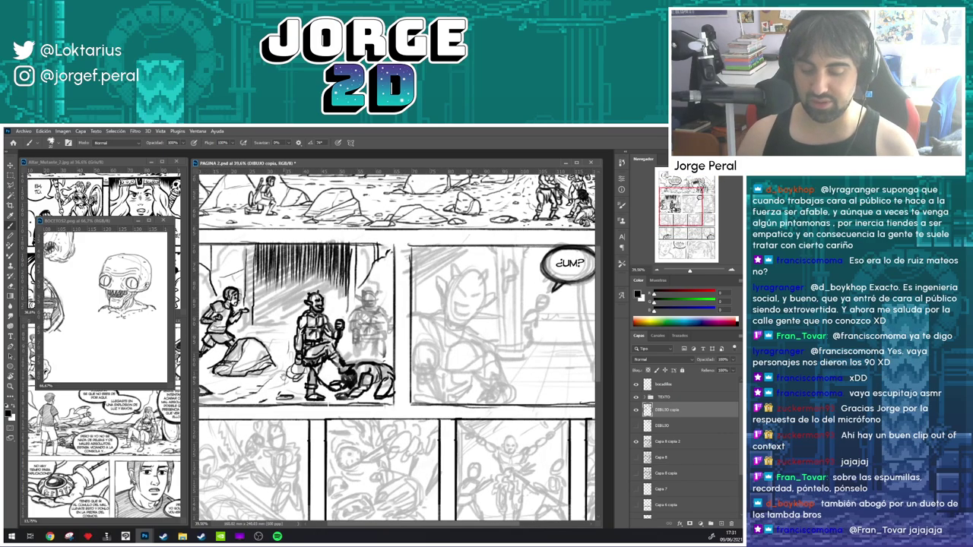
{"action": "left_click_drag", "start_coordinate": [287, 384], "coordinate": [326, 357]}
{"action": "left_click_drag", "start_coordinate": [239, 347], "coordinate": [251, 345]}
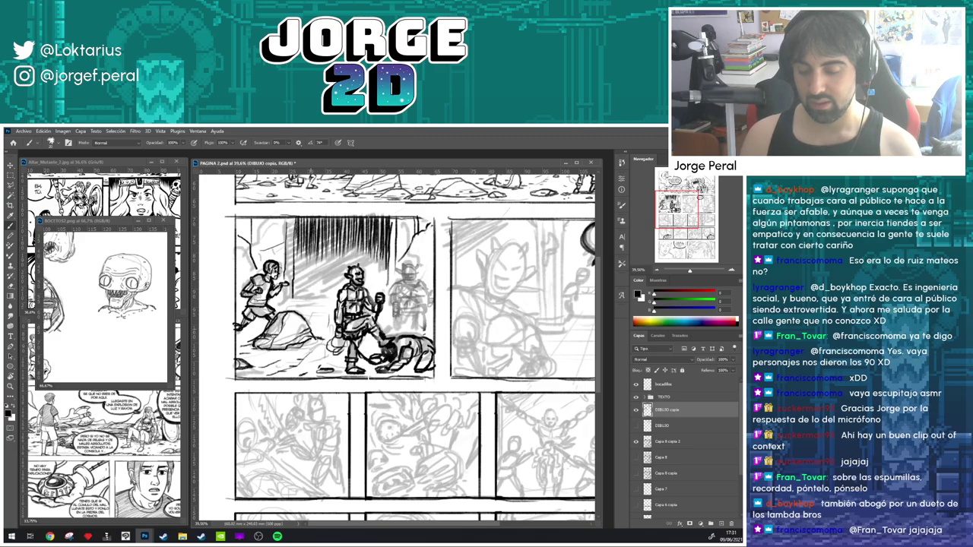
{"action": "key", "text": "e"}
{"action": "key", "text": "b"}
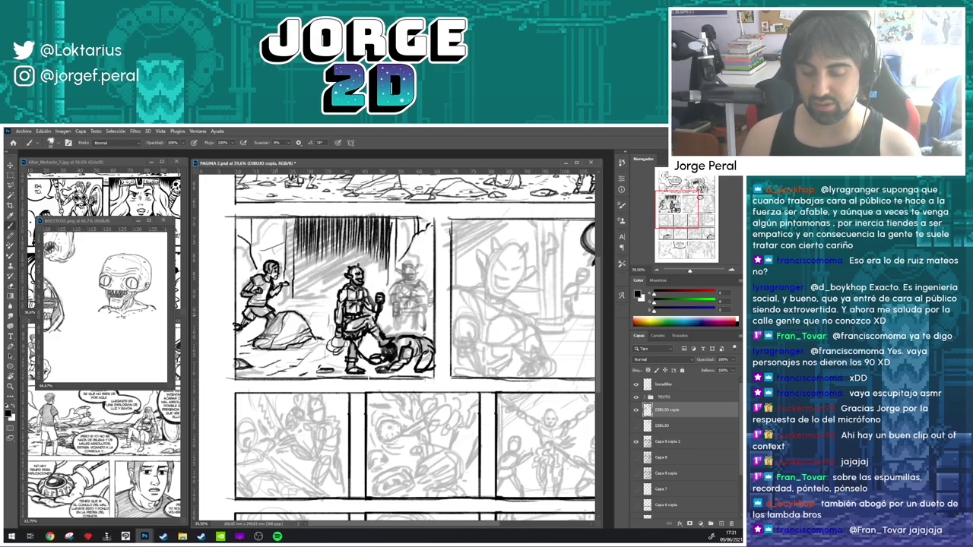
{"action": "mouse_move", "coordinate": [258, 333]}
{"action": "left_mouse_down"}
{"action": "mouse_move", "coordinate": [283, 313]}
{"action": "mouse_move", "coordinate": [298, 323]}
{"action": "left_mouse_up"}
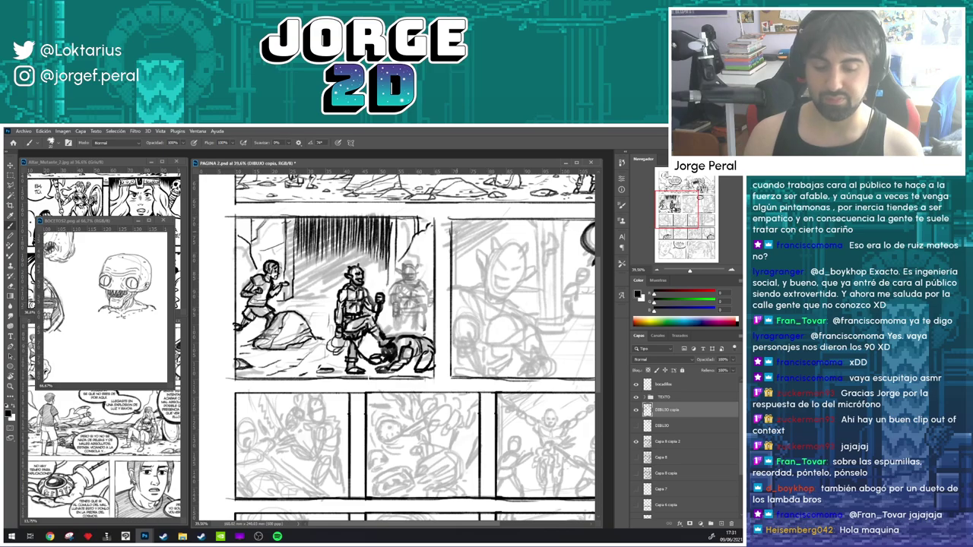
- Draw the stone edge of the doorway and the background rocks behind the runner, cleaning up stray lines
{"action": "scroll", "coordinate": [411, 342], "scroll_direction": "up", "scroll_amount": 5}
{"action": "scroll", "coordinate": [410, 342], "scroll_direction": "down", "scroll_amount": 3}
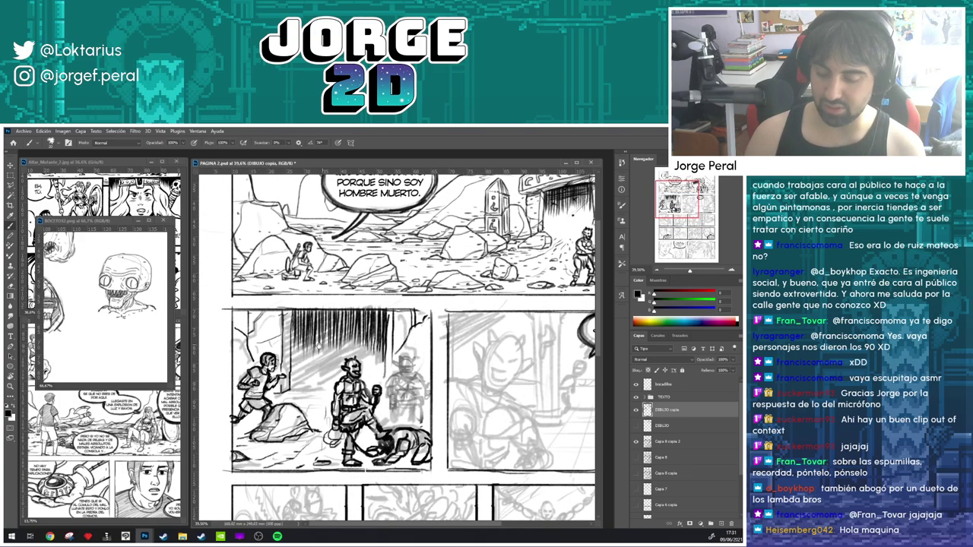
{"action": "key", "text": "e"}
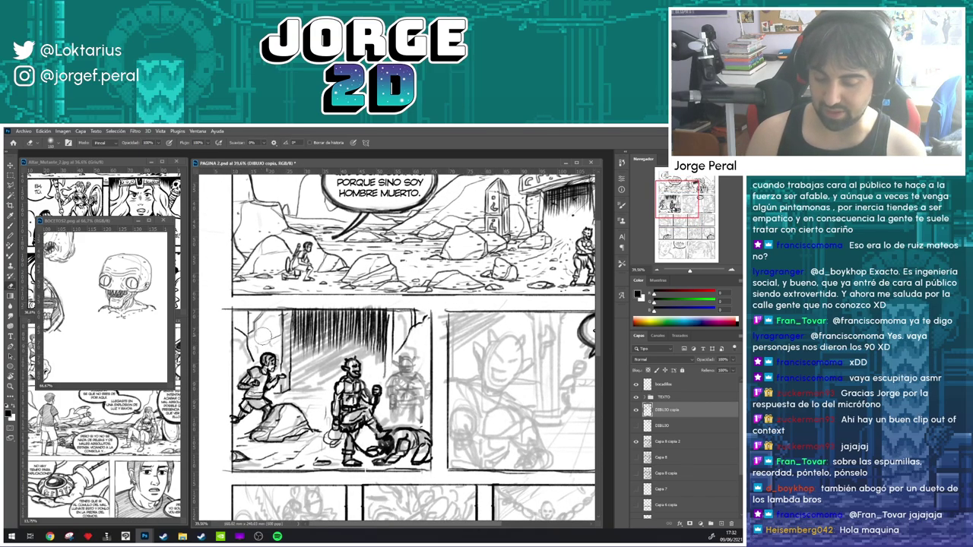
{"action": "key", "text": "b"}
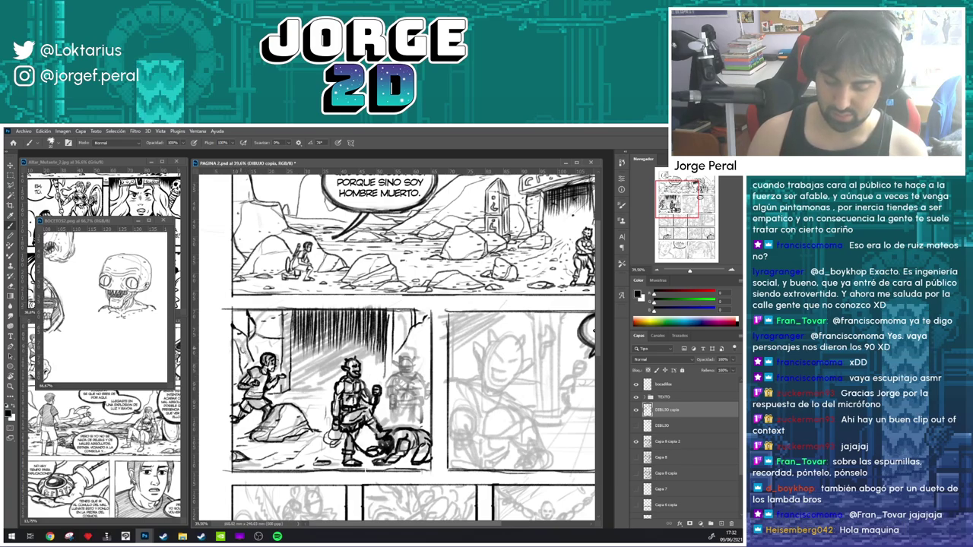
{"action": "left_click_drag", "start_coordinate": [446, 327], "coordinate": [407, 293]}
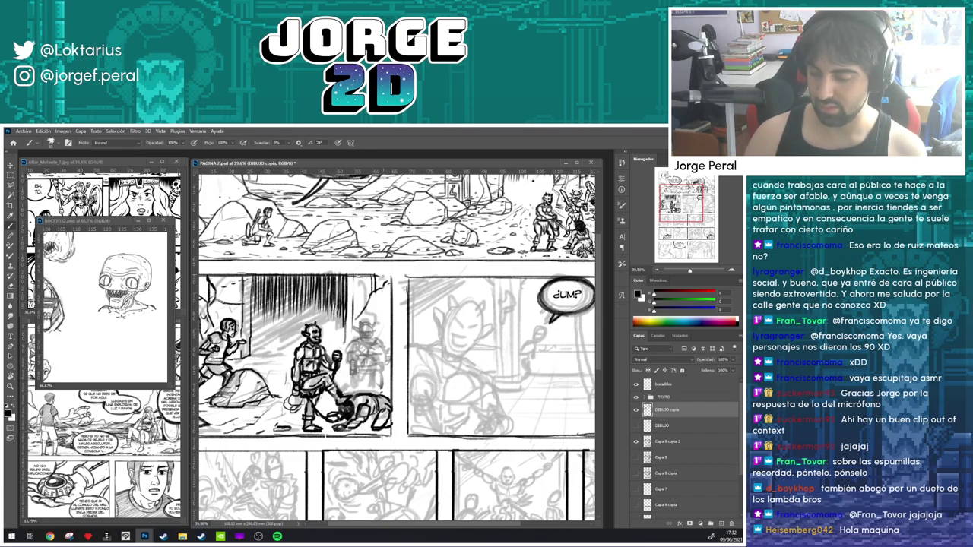
- Refine the vertical hatching at the doorway's right side above the standing figure, erasing excess strokes
{"action": "mouse_move", "coordinate": [393, 309]}
{"action": "left_mouse_down"}
{"action": "mouse_move", "coordinate": [358, 417]}
{"action": "mouse_move", "coordinate": [346, 358]}
{"action": "mouse_move", "coordinate": [303, 353]}
{"action": "mouse_move", "coordinate": [300, 342]}
{"action": "mouse_move", "coordinate": [302, 374]}
{"action": "left_mouse_up"}
{"action": "key", "text": "e"}
{"action": "key", "text": "b"}
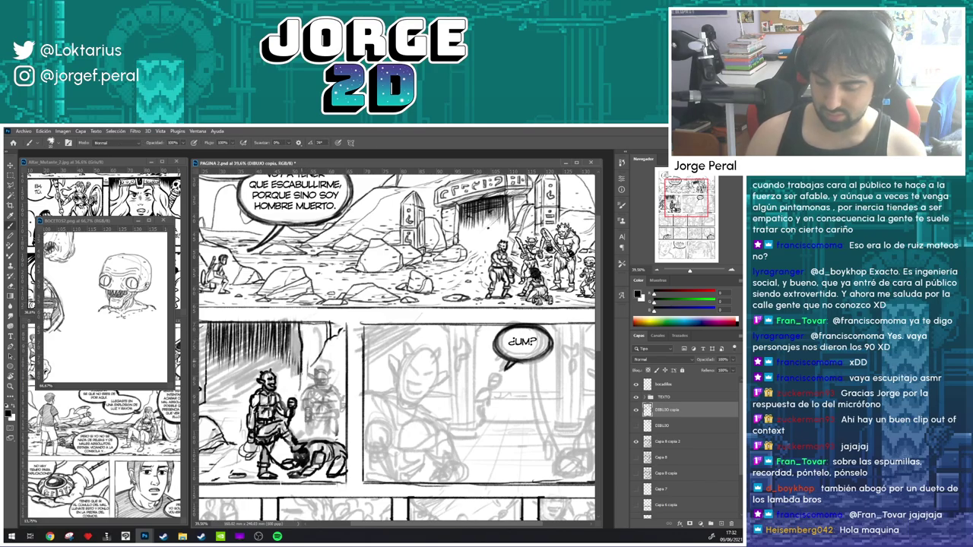
{"action": "left_click_drag", "start_coordinate": [296, 324], "coordinate": [296, 359]}
{"action": "left_click_drag", "start_coordinate": [298, 324], "coordinate": [299, 367]}
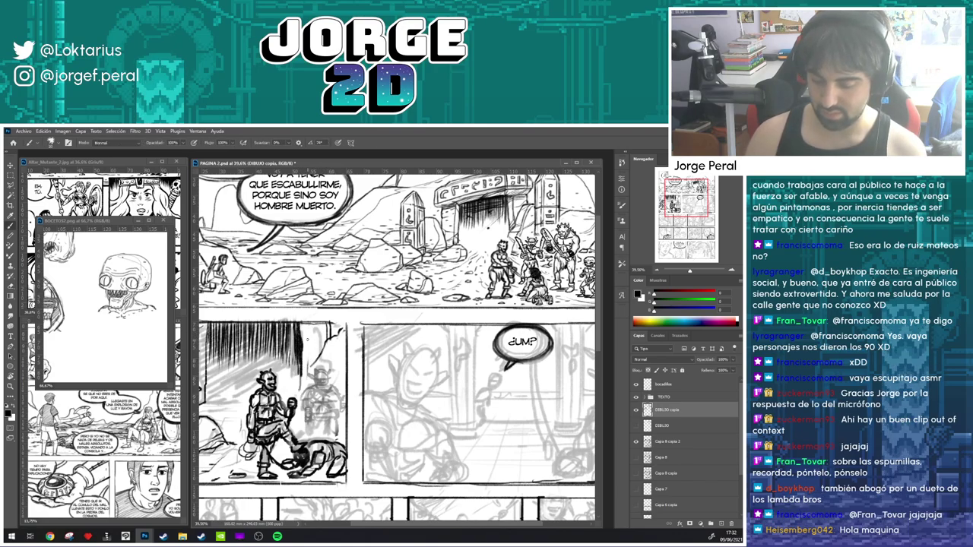
{"action": "key", "text": "e"}
{"action": "left_click_drag", "start_coordinate": [307, 335], "coordinate": [301, 354]}
{"action": "key", "text": "b"}
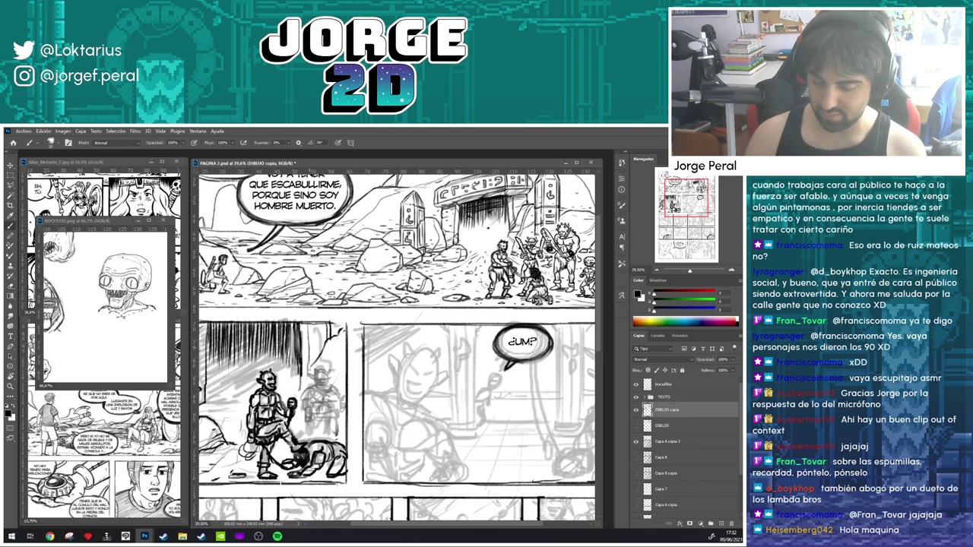
{"action": "key", "text": "e"}
{"action": "mouse_move", "coordinate": [332, 327]}
{"action": "left_mouse_down"}
{"action": "mouse_move", "coordinate": [336, 341]}
{"action": "mouse_move", "coordinate": [307, 372]}
{"action": "mouse_move", "coordinate": [407, 321]}
{"action": "left_mouse_up"}
{"action": "key", "text": "b"}
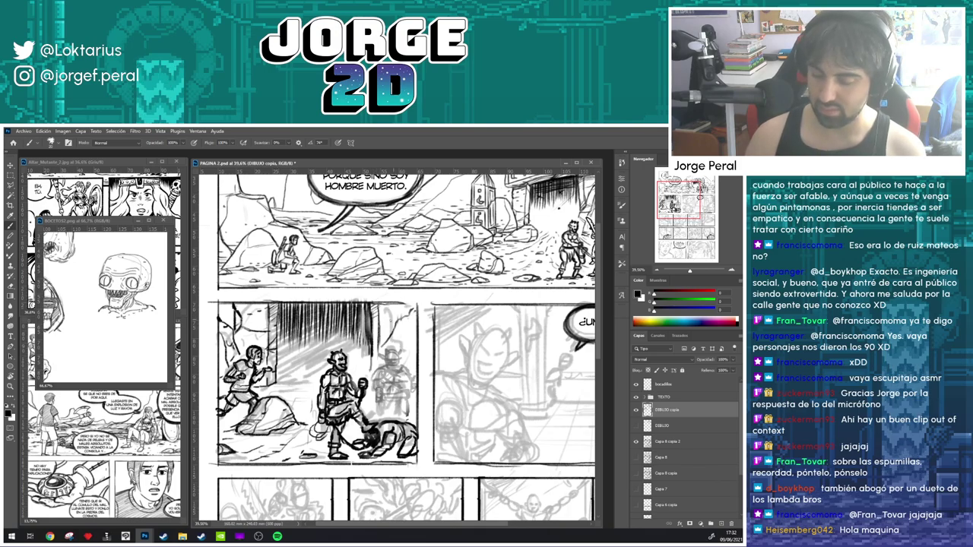
- Hide the rough sketch layer to check the drawn panels on the whole page, and save the document
{"action": "left_click_drag", "start_coordinate": [396, 343], "coordinate": [346, 369]}
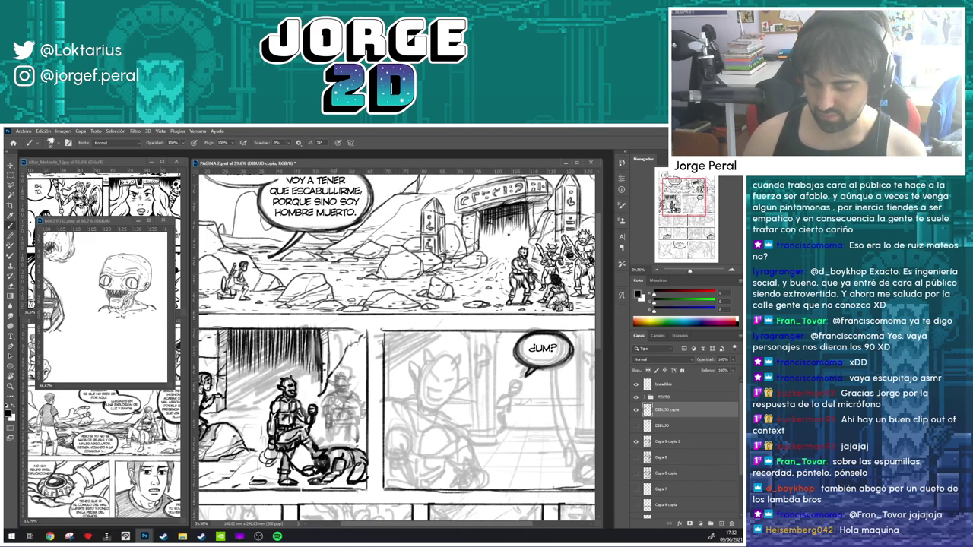
{"action": "left_click_drag", "start_coordinate": [401, 379], "coordinate": [377, 329]}
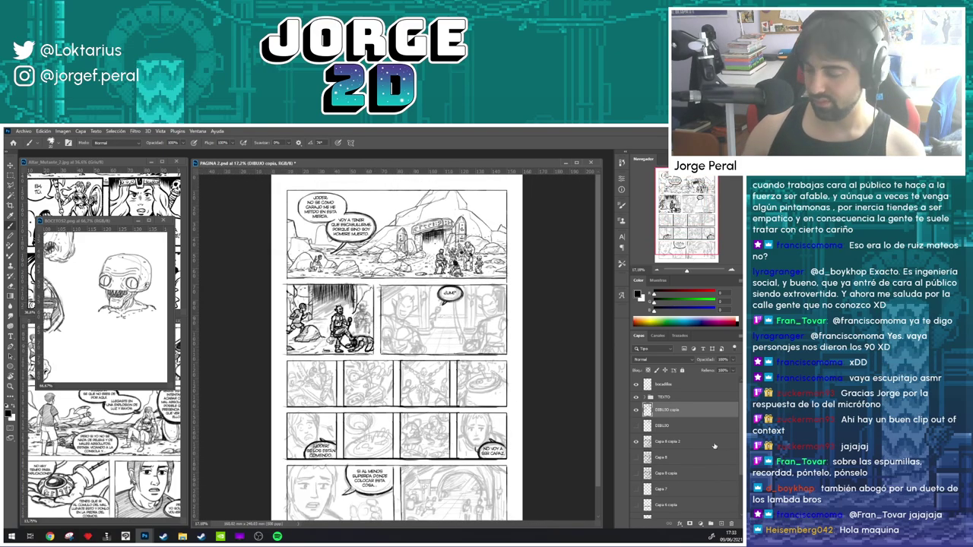
{"action": "left_click", "coordinate": [636, 441]}
{"action": "key", "text": "ctrl+s"}
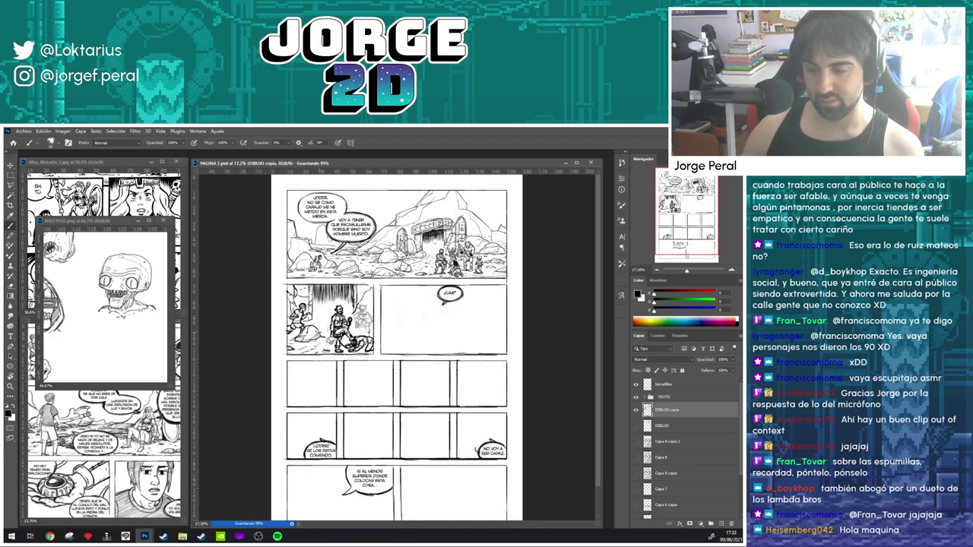
{"action": "scroll", "coordinate": [390, 325], "scroll_direction": "up", "scroll_amount": 2}
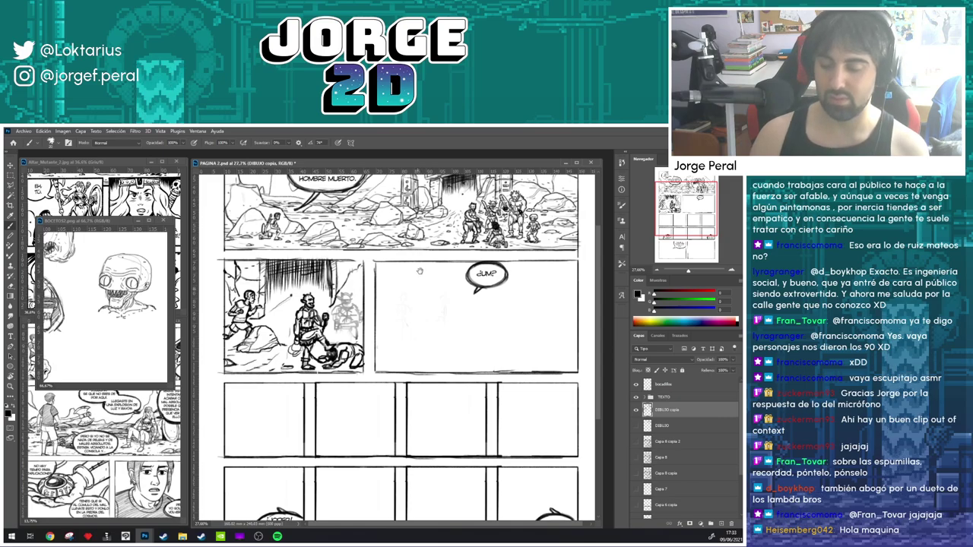
- Look over the finished top panels against the empty ones and save the document
{"action": "scroll", "coordinate": [421, 261], "scroll_direction": "down", "scroll_amount": 2}
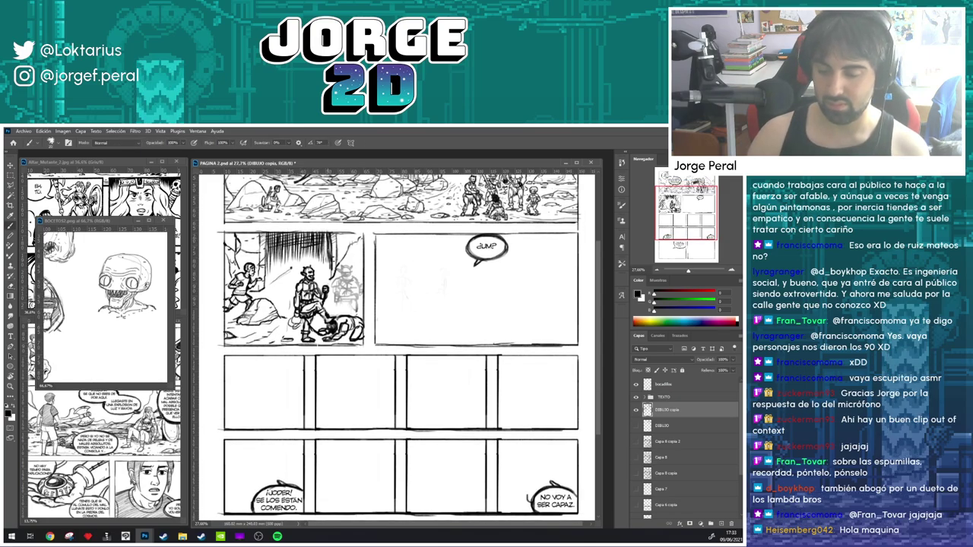
{"action": "scroll", "coordinate": [400, 342], "scroll_direction": "up", "scroll_amount": 5}
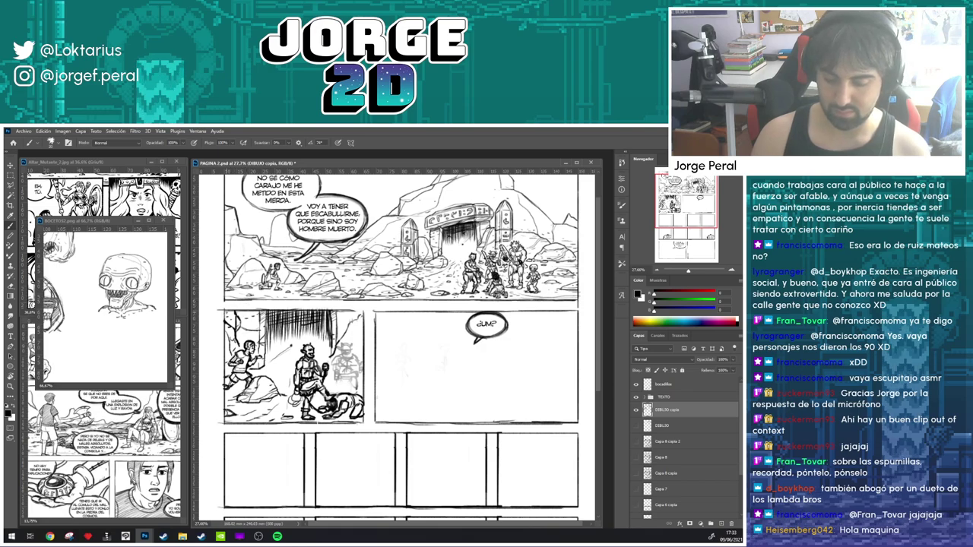
{"action": "scroll", "coordinate": [409, 286], "scroll_direction": "down", "scroll_amount": 2}
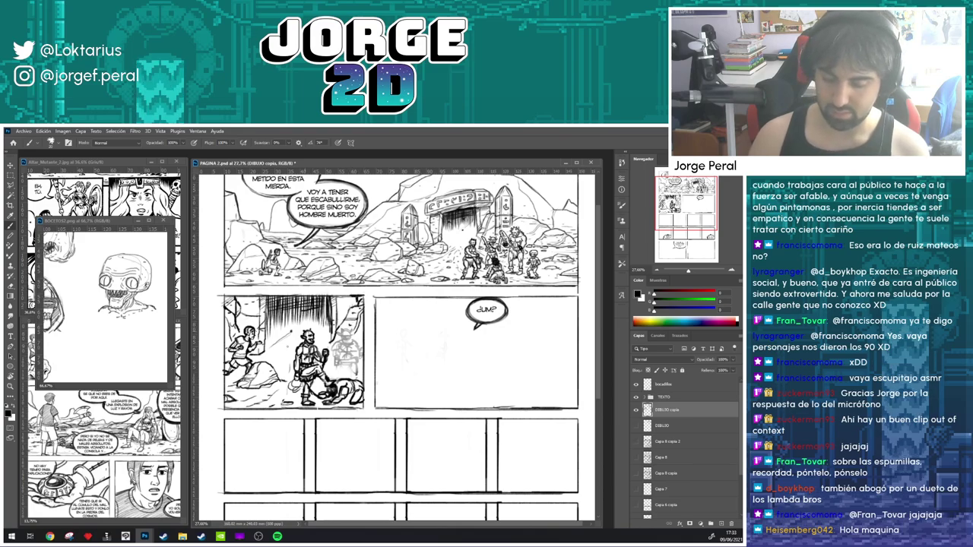
{"action": "key", "text": "ctrl+0"}
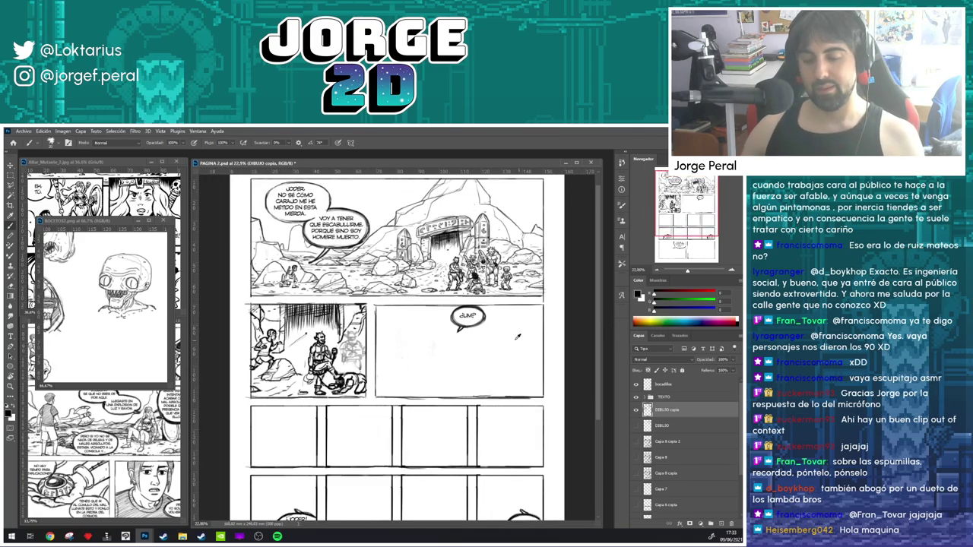
{"action": "key", "text": "ctrl+s"}
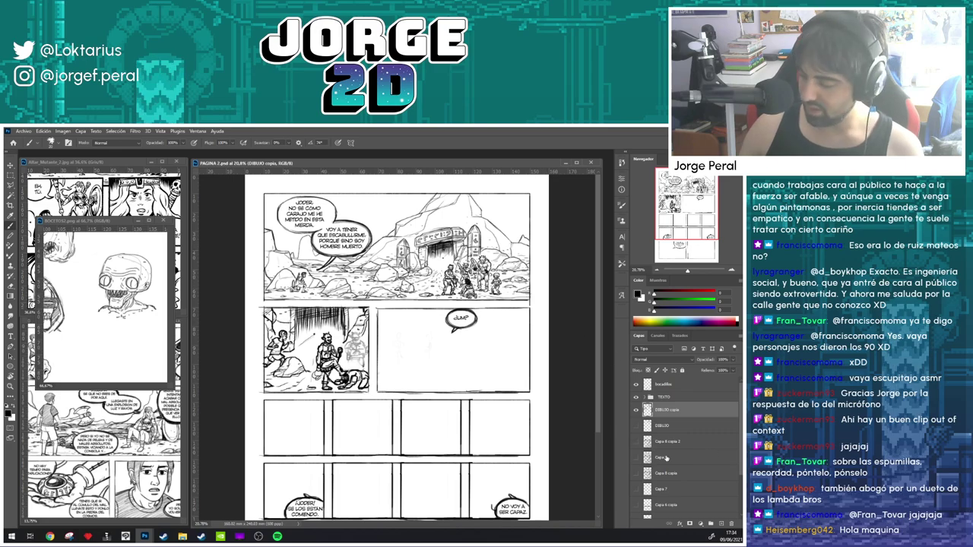
- Show the rough sketch layer to review the remaining panels across the page, and hide it again
{"action": "left_click", "coordinate": [637, 427]}
{"action": "left_click", "coordinate": [638, 427]}
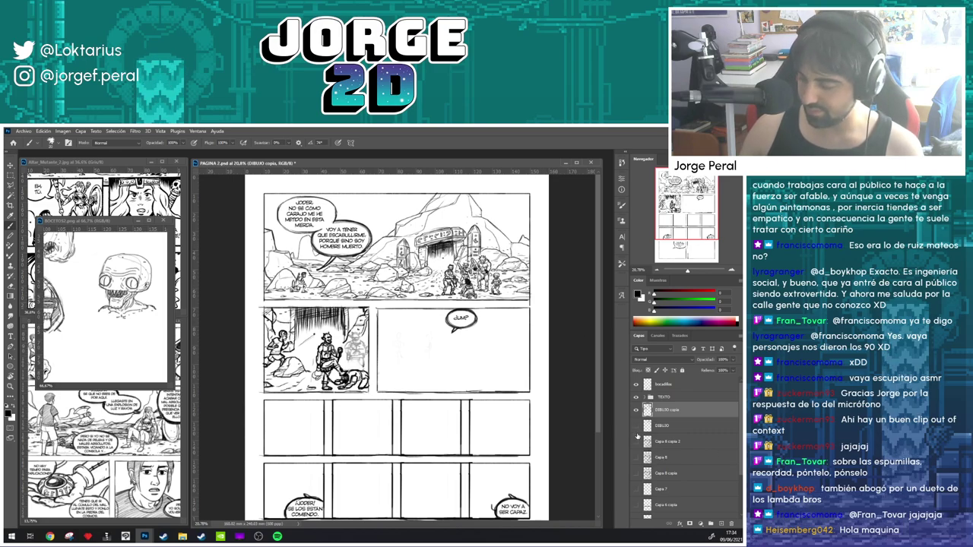
{"action": "left_click", "coordinate": [637, 441]}
{"action": "scroll", "coordinate": [395, 348], "scroll_direction": "down", "scroll_amount": 2}
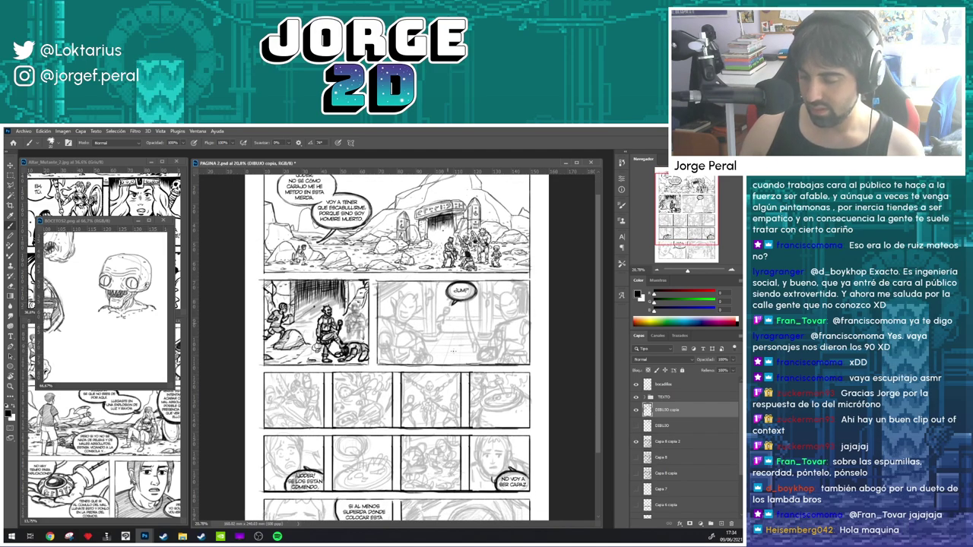
{"action": "scroll", "coordinate": [476, 382], "scroll_direction": "down", "scroll_amount": 1}
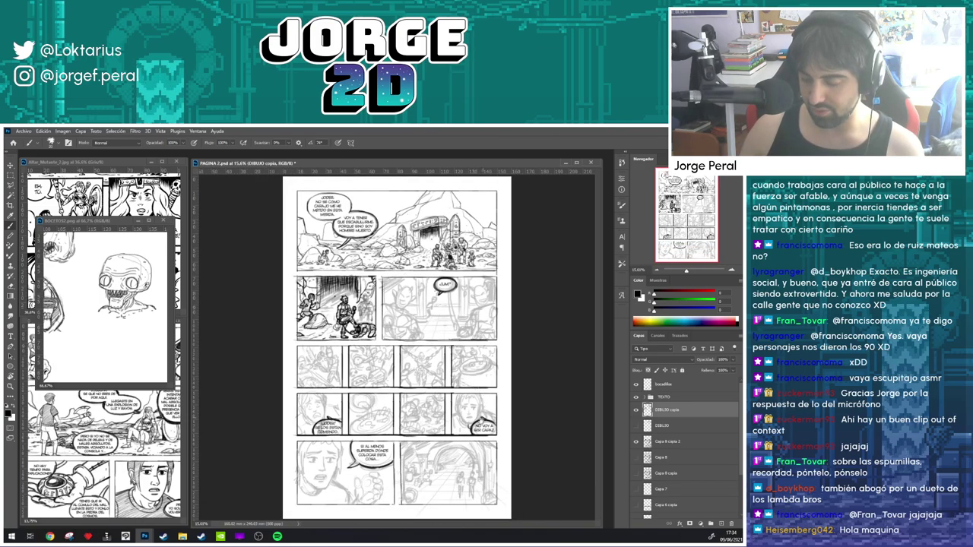
{"action": "scroll", "coordinate": [440, 455], "scroll_direction": "up", "scroll_amount": 1}
{"action": "scroll", "coordinate": [435, 395], "scroll_direction": "down", "scroll_amount": 3}
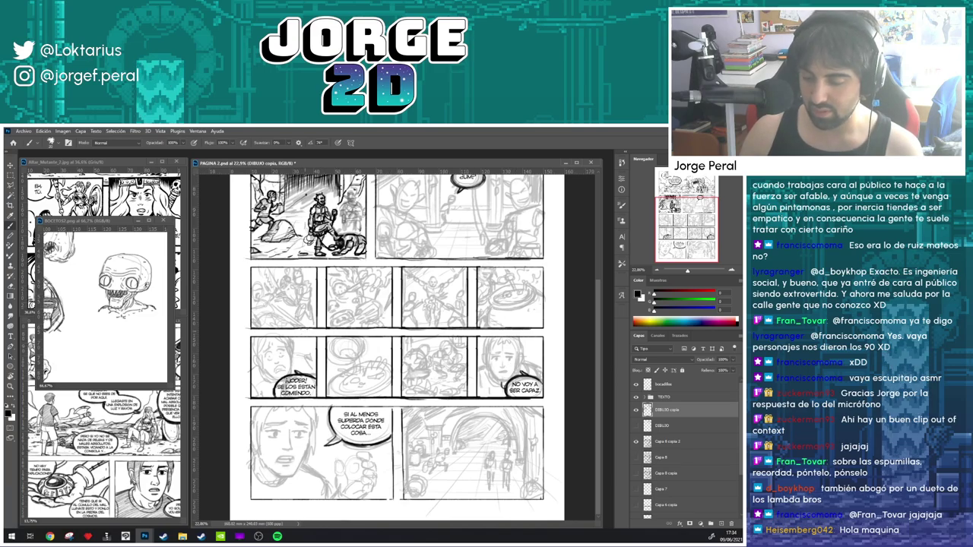
{"action": "scroll", "coordinate": [423, 325], "scroll_direction": "up", "scroll_amount": 1}
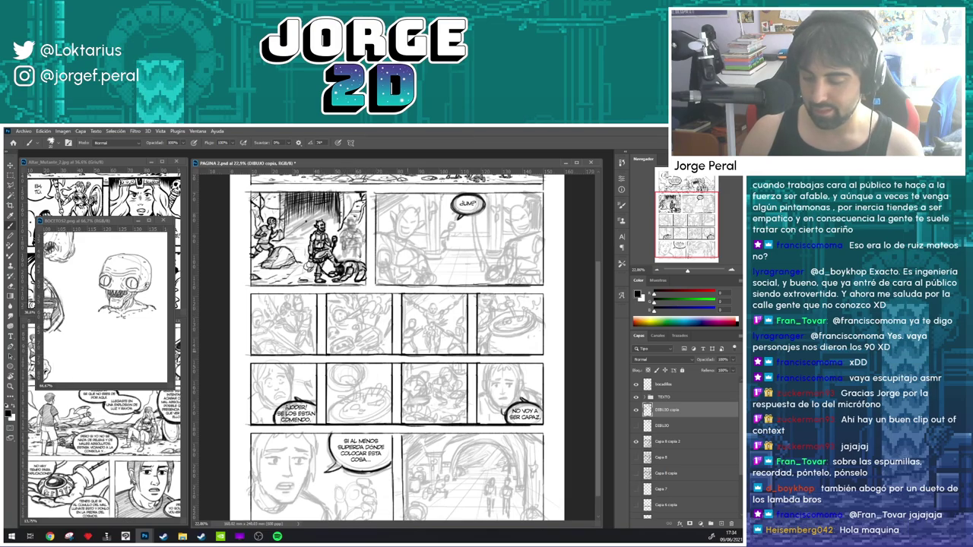
{"action": "scroll", "coordinate": [442, 316], "scroll_direction": "up", "scroll_amount": 2}
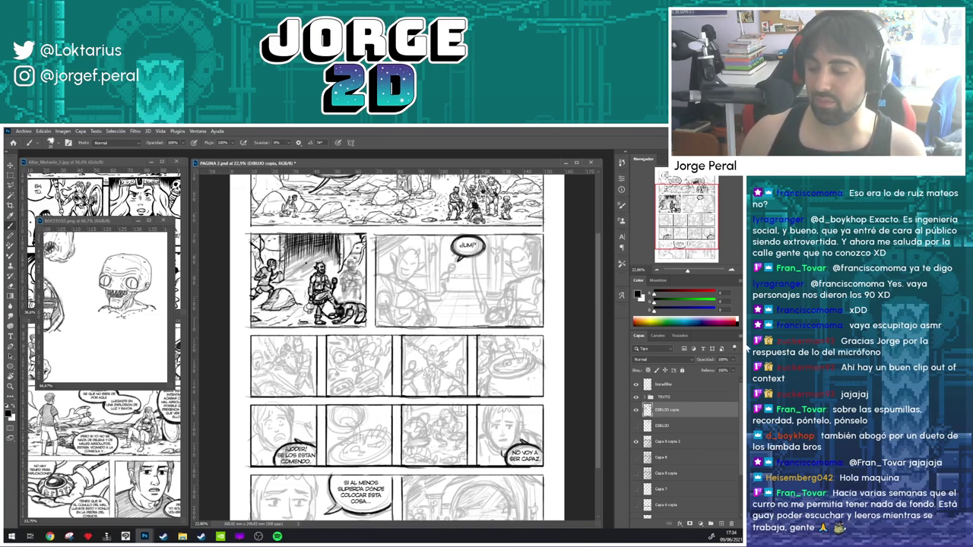
{"action": "left_click", "coordinate": [637, 441]}
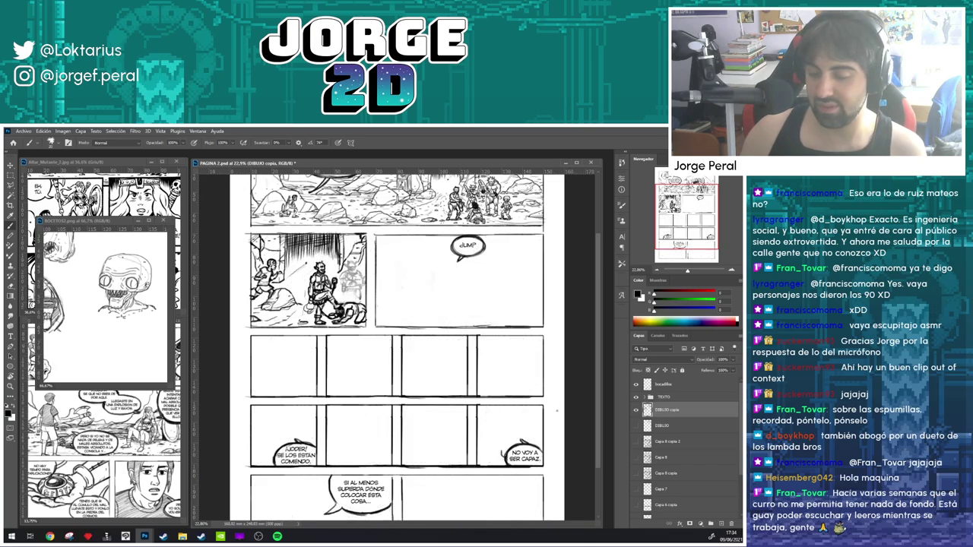
- Reinforce the vertical hatching of the dark doorway behind the standing horned figure
{"action": "left_click_drag", "start_coordinate": [359, 295], "coordinate": [357, 324]}
{"action": "scroll", "coordinate": [332, 303], "scroll_direction": "up", "scroll_amount": 5}
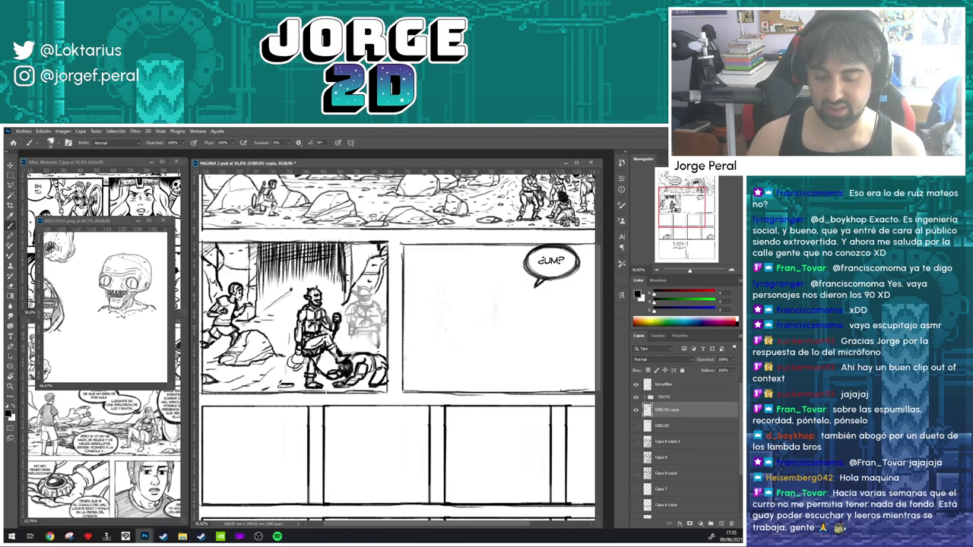
{"action": "key", "text": "e"}
{"action": "key", "text": "b"}
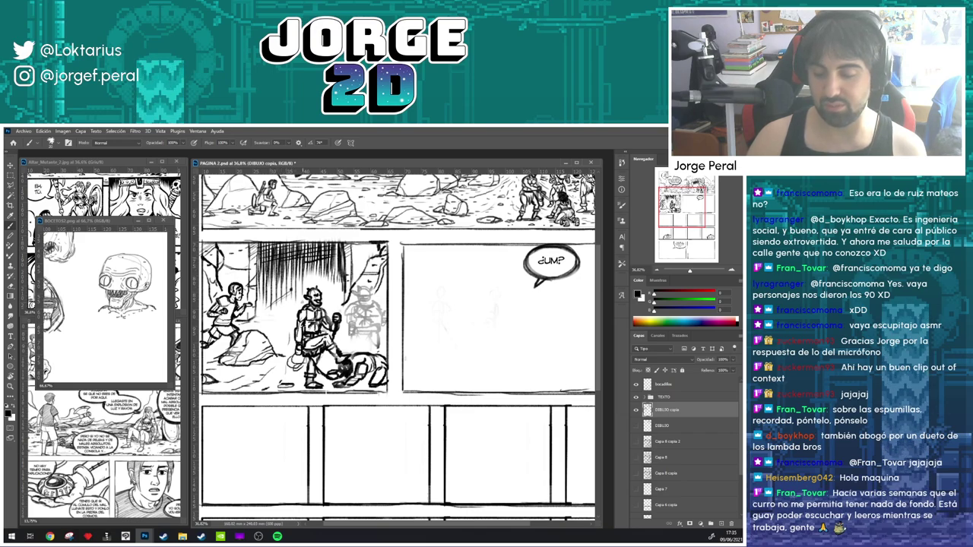
{"action": "left_click_drag", "start_coordinate": [308, 268], "coordinate": [312, 288]}
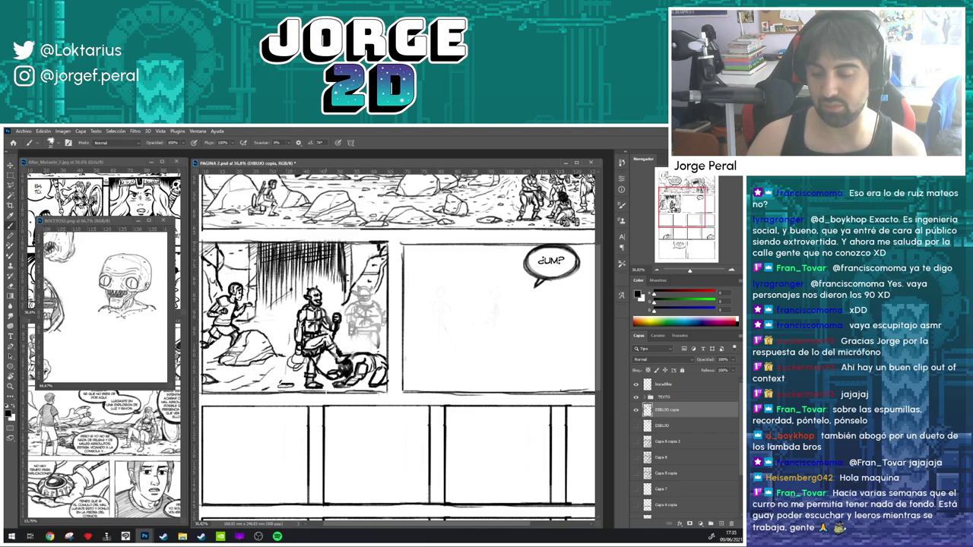
{"action": "mouse_move", "coordinate": [316, 245]}
{"action": "left_mouse_down"}
{"action": "mouse_move", "coordinate": [316, 277]}
{"action": "mouse_move", "coordinate": [329, 301]}
{"action": "mouse_move", "coordinate": [330, 280]}
{"action": "mouse_move", "coordinate": [338, 305]}
{"action": "left_mouse_up"}
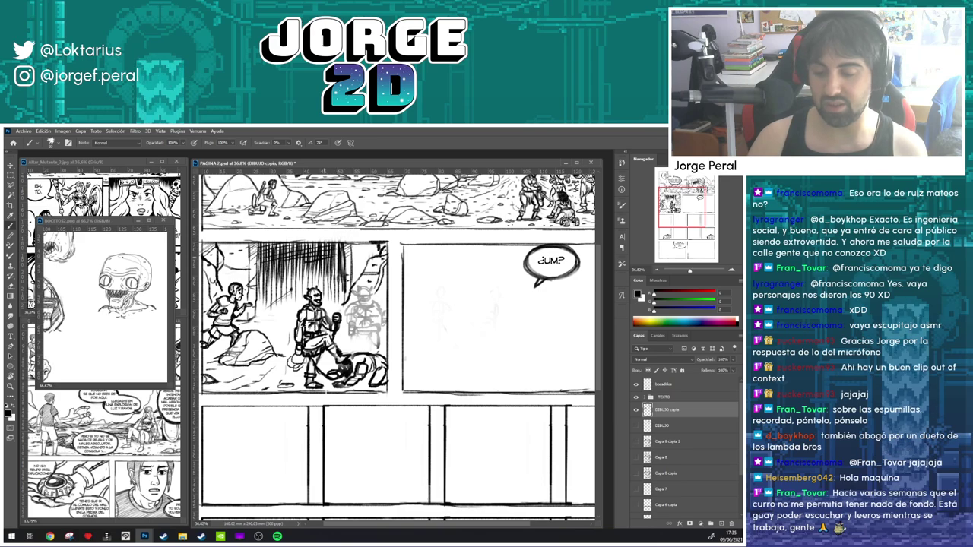
{"action": "left_click_drag", "start_coordinate": [262, 265], "coordinate": [262, 309]}
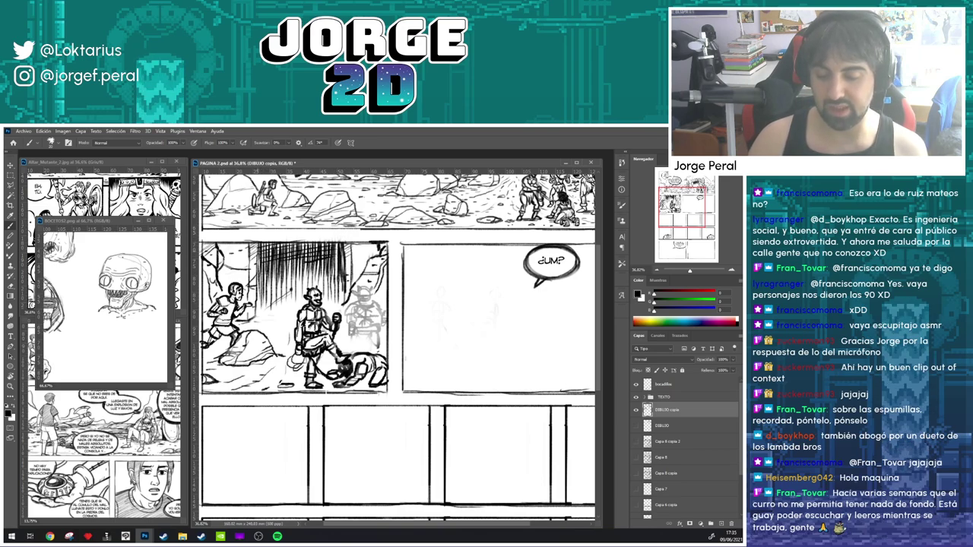
{"action": "left_click_drag", "start_coordinate": [257, 243], "coordinate": [258, 265]}
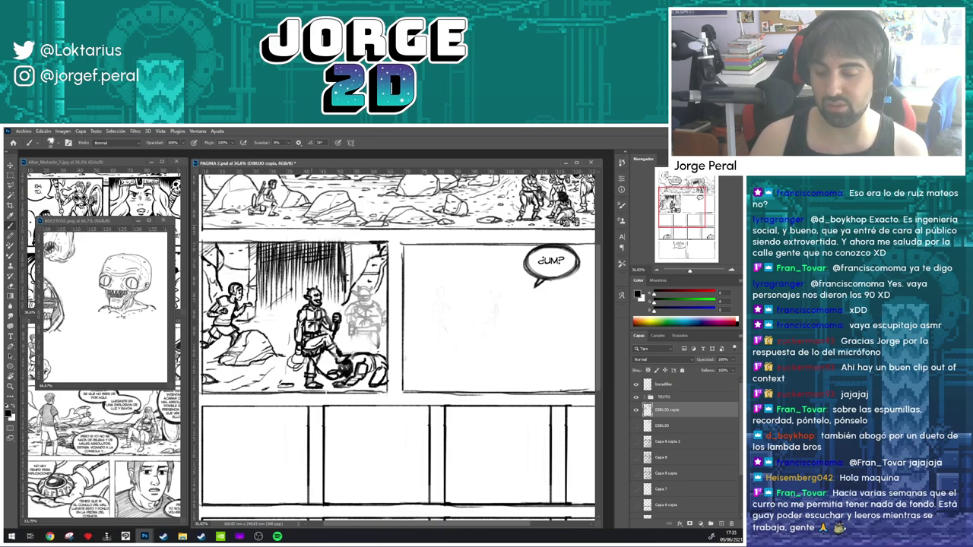
{"action": "left_click_drag", "start_coordinate": [342, 246], "coordinate": [343, 261]}
{"action": "key", "text": "e"}
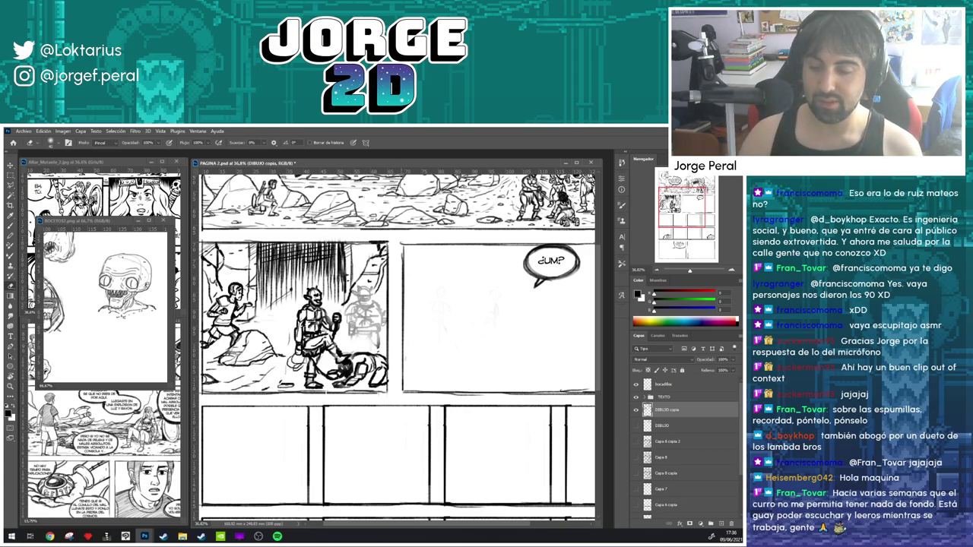
- Draw the horns and the grinning mouth of the faint second figure beside the standing one
{"action": "left_click_drag", "start_coordinate": [418, 282], "coordinate": [450, 258]}
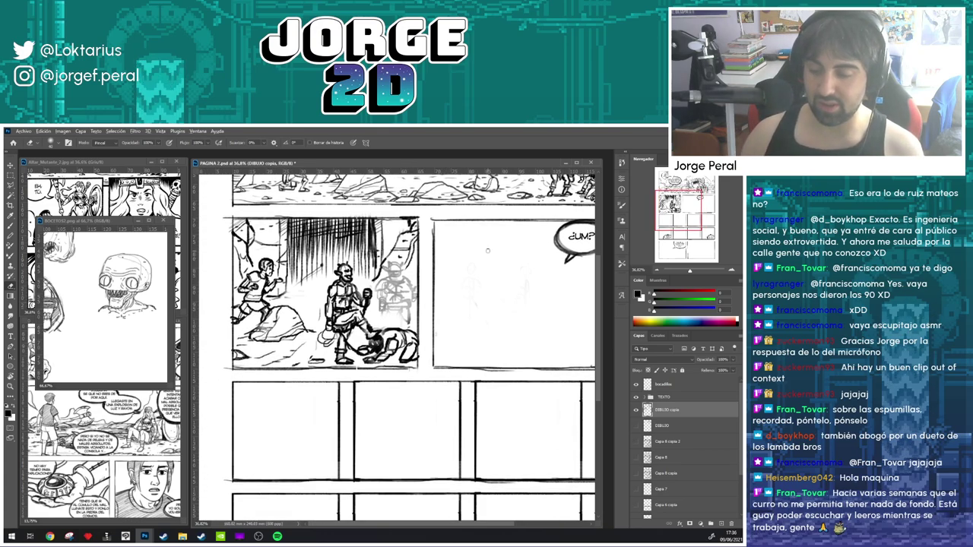
{"action": "scroll", "coordinate": [418, 256], "scroll_direction": "up", "scroll_amount": 3}
{"action": "left_click_drag", "start_coordinate": [381, 267], "coordinate": [326, 369]}
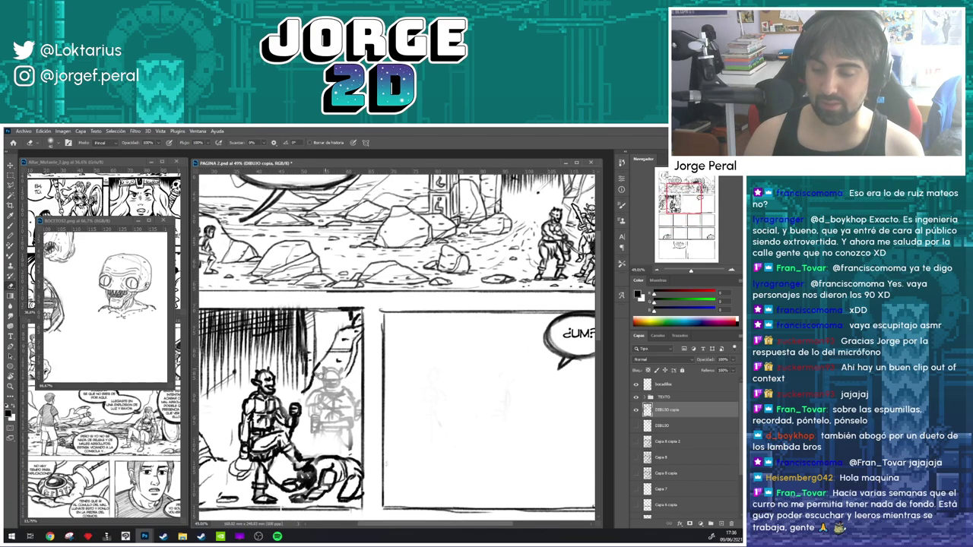
{"action": "mouse_move", "coordinate": [325, 321]}
{"action": "left_mouse_down"}
{"action": "mouse_move", "coordinate": [307, 361]}
{"action": "mouse_move", "coordinate": [279, 362]}
{"action": "mouse_move", "coordinate": [303, 349]}
{"action": "mouse_move", "coordinate": [292, 353]}
{"action": "left_mouse_up"}
{"action": "key", "text": "b"}
{"action": "left_click_drag", "start_coordinate": [357, 356], "coordinate": [411, 275]}
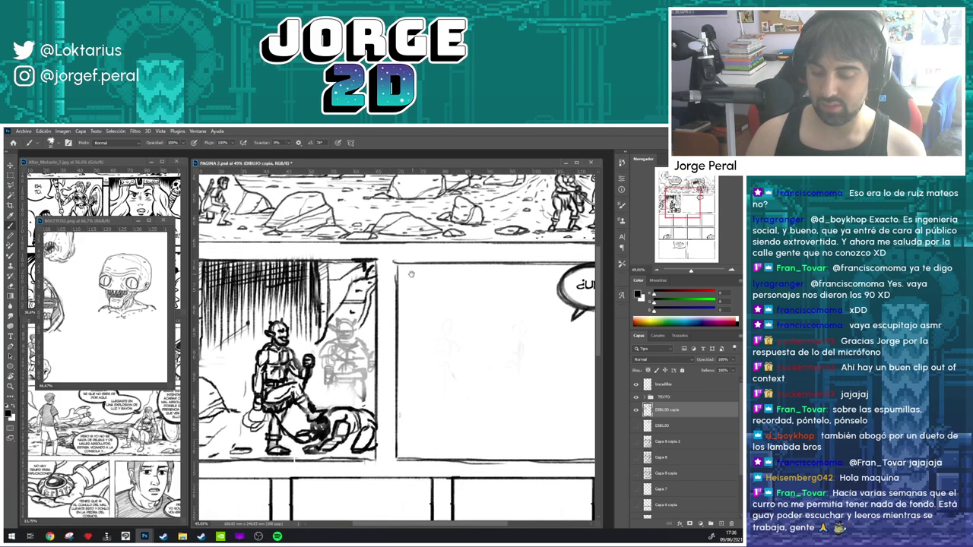
{"action": "key", "text": "e"}
{"action": "key", "text": "b"}
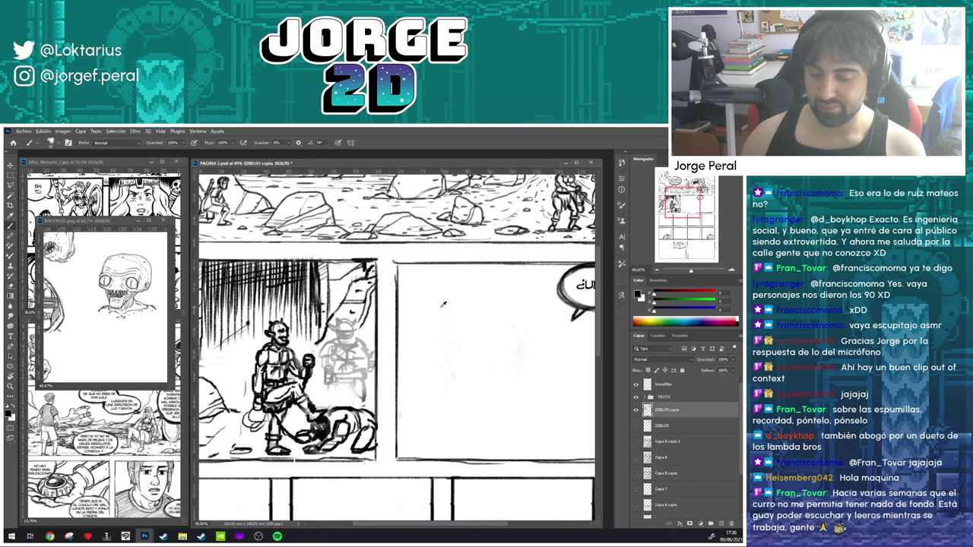
{"action": "scroll", "coordinate": [367, 328], "scroll_direction": "up", "scroll_amount": 3}
{"action": "left_click_drag", "start_coordinate": [445, 252], "coordinate": [245, 444]}
{"action": "left_click_drag", "start_coordinate": [286, 409], "coordinate": [352, 282]}
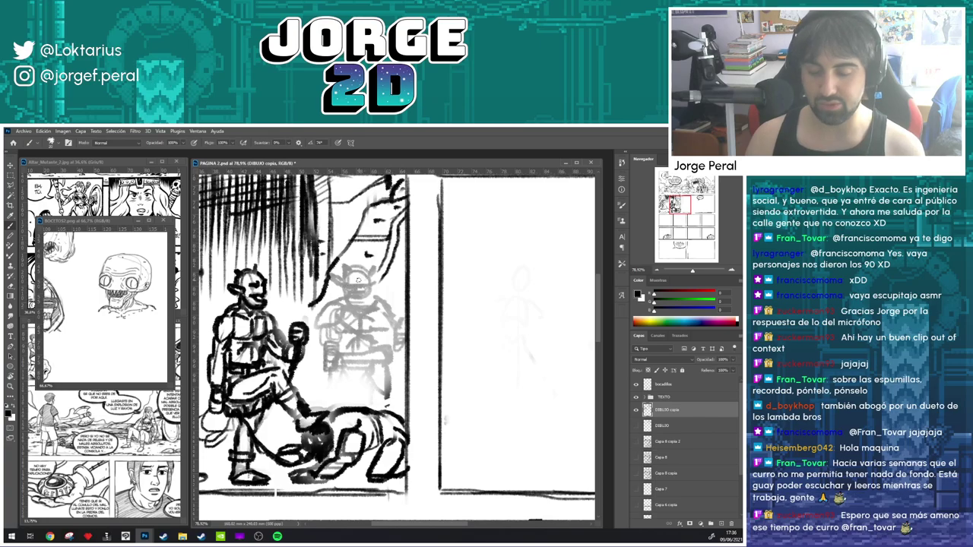
{"action": "mouse_move", "coordinate": [347, 286]}
{"action": "left_mouse_down"}
{"action": "mouse_move", "coordinate": [371, 284]}
{"action": "mouse_move", "coordinate": [360, 306]}
{"action": "left_mouse_up"}
{"action": "key", "text": "ctrl+z"}
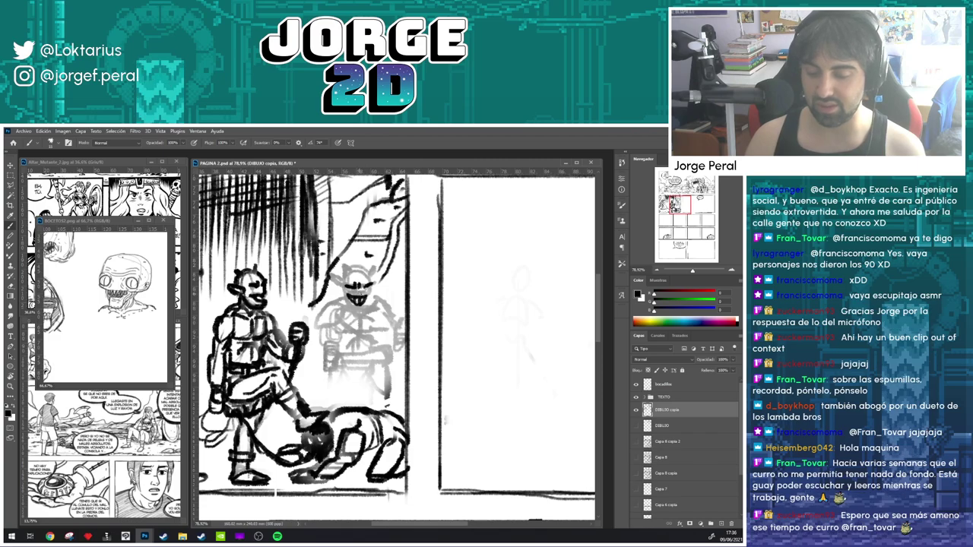
{"action": "mouse_move", "coordinate": [343, 274]}
{"action": "left_mouse_down"}
{"action": "mouse_move", "coordinate": [344, 265]}
{"action": "mouse_move", "coordinate": [364, 268]}
{"action": "left_mouse_up"}
{"action": "left_click_drag", "start_coordinate": [442, 267], "coordinate": [211, 415]}
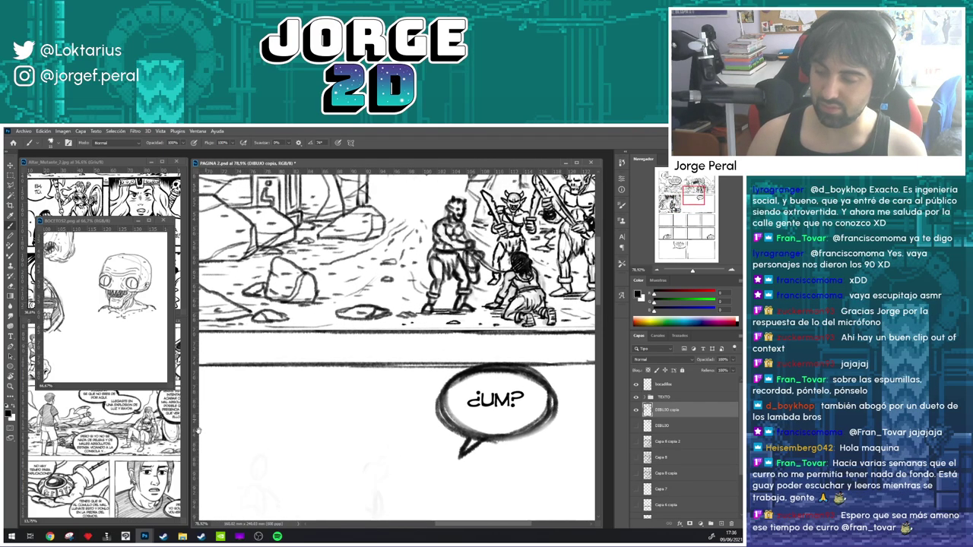
{"action": "left_click_drag", "start_coordinate": [284, 384], "coordinate": [557, 214]}
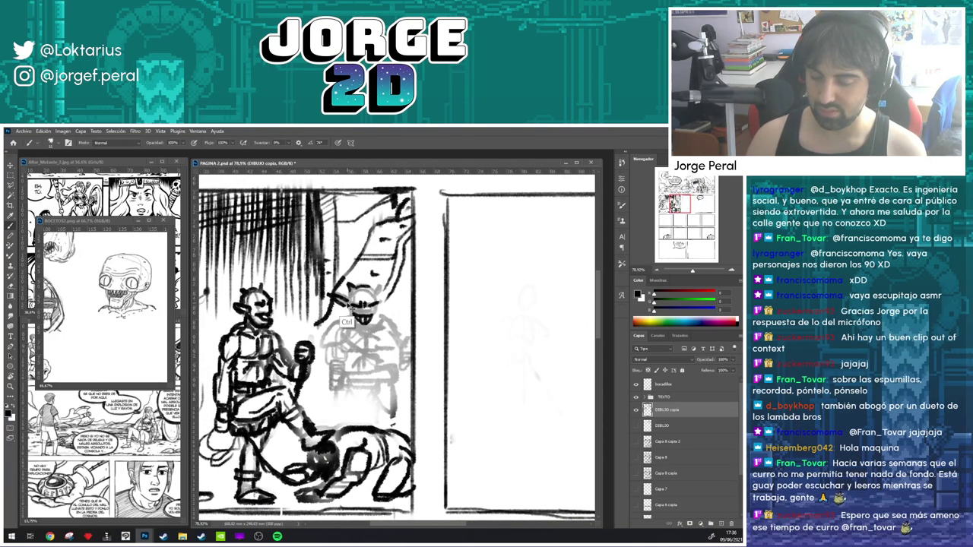
- Draw the second horned figure's ears, raised hand, shoulders and chest over its faint sketch
{"action": "left_click_drag", "start_coordinate": [394, 294], "coordinate": [386, 309]}
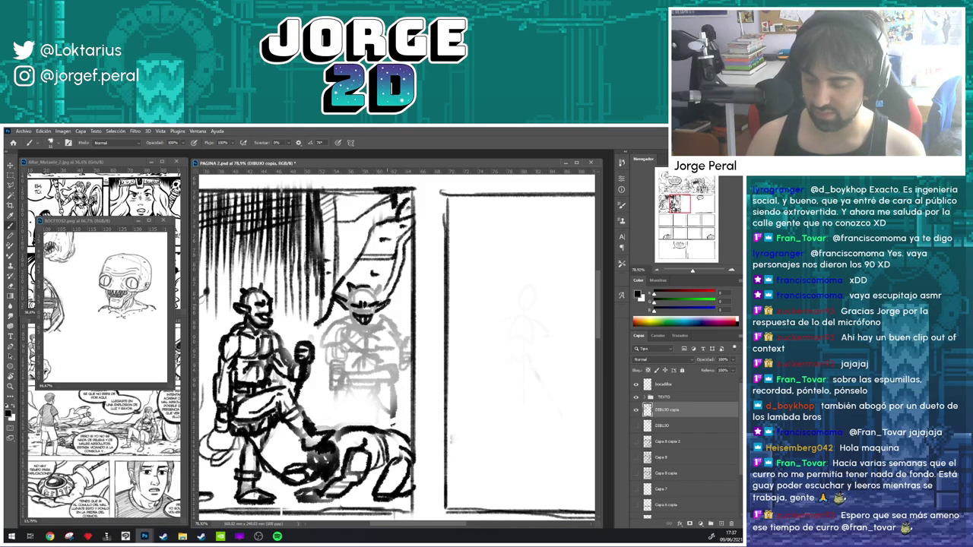
{"action": "mouse_move", "coordinate": [387, 295]}
{"action": "left_mouse_down"}
{"action": "mouse_move", "coordinate": [380, 308]}
{"action": "mouse_move", "coordinate": [377, 291]}
{"action": "mouse_move", "coordinate": [349, 302]}
{"action": "mouse_move", "coordinate": [361, 289]}
{"action": "mouse_move", "coordinate": [378, 298]}
{"action": "mouse_move", "coordinate": [380, 286]}
{"action": "mouse_move", "coordinate": [353, 319]}
{"action": "mouse_move", "coordinate": [368, 329]}
{"action": "mouse_move", "coordinate": [378, 309]}
{"action": "mouse_move", "coordinate": [316, 339]}
{"action": "mouse_move", "coordinate": [347, 336]}
{"action": "mouse_move", "coordinate": [347, 323]}
{"action": "mouse_move", "coordinate": [323, 338]}
{"action": "left_mouse_up"}
{"action": "key", "text": "e"}
{"action": "key", "text": "b"}
{"action": "left_click_drag", "start_coordinate": [313, 330], "coordinate": [326, 338]}
{"action": "mouse_move", "coordinate": [373, 311]}
{"action": "left_mouse_down"}
{"action": "mouse_move", "coordinate": [366, 281]}
{"action": "mouse_move", "coordinate": [380, 334]}
{"action": "mouse_move", "coordinate": [362, 324]}
{"action": "mouse_move", "coordinate": [381, 318]}
{"action": "mouse_move", "coordinate": [357, 306]}
{"action": "mouse_move", "coordinate": [380, 295]}
{"action": "mouse_move", "coordinate": [397, 303]}
{"action": "mouse_move", "coordinate": [397, 333]}
{"action": "left_mouse_up"}
{"action": "left_click_drag", "start_coordinate": [397, 304], "coordinate": [404, 318]}
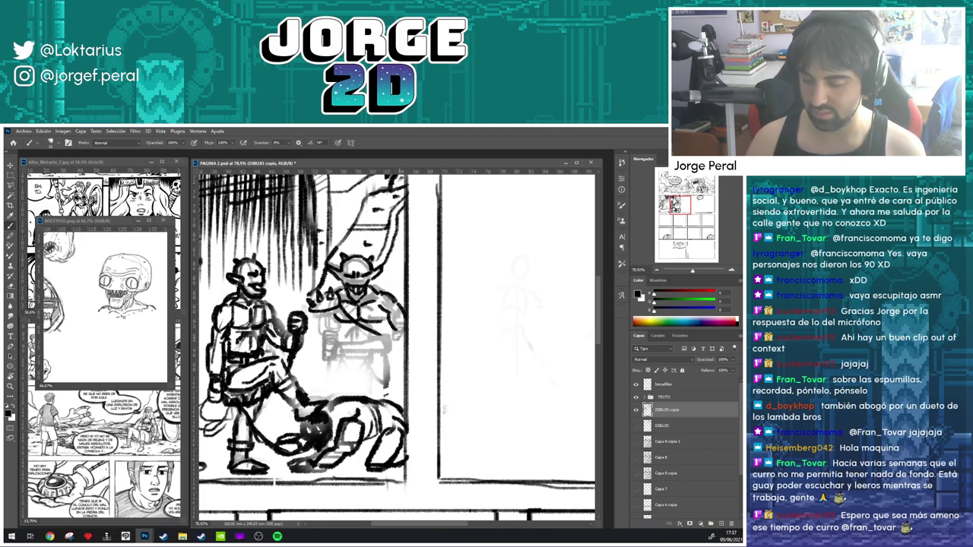
- Draw the second figure's forearm across the waist and the first lines of its legs, undoing misplaced strokes
{"action": "mouse_move", "coordinate": [330, 344]}
{"action": "left_mouse_down"}
{"action": "mouse_move", "coordinate": [321, 375]}
{"action": "mouse_move", "coordinate": [335, 350]}
{"action": "left_mouse_up"}
{"action": "key", "text": "ctrl+z"}
{"action": "key", "text": "ctrl+z"}
{"action": "mouse_move", "coordinate": [339, 342]}
{"action": "left_mouse_down"}
{"action": "mouse_move", "coordinate": [345, 358]}
{"action": "mouse_move", "coordinate": [395, 338]}
{"action": "mouse_move", "coordinate": [357, 351]}
{"action": "mouse_move", "coordinate": [401, 344]}
{"action": "mouse_move", "coordinate": [391, 396]}
{"action": "left_mouse_up"}
{"action": "mouse_move", "coordinate": [338, 358]}
{"action": "left_mouse_down"}
{"action": "mouse_move", "coordinate": [344, 377]}
{"action": "mouse_move", "coordinate": [368, 388]}
{"action": "mouse_move", "coordinate": [380, 351]}
{"action": "mouse_move", "coordinate": [337, 395]}
{"action": "mouse_move", "coordinate": [346, 380]}
{"action": "mouse_move", "coordinate": [350, 397]}
{"action": "mouse_move", "coordinate": [371, 395]}
{"action": "left_mouse_up"}
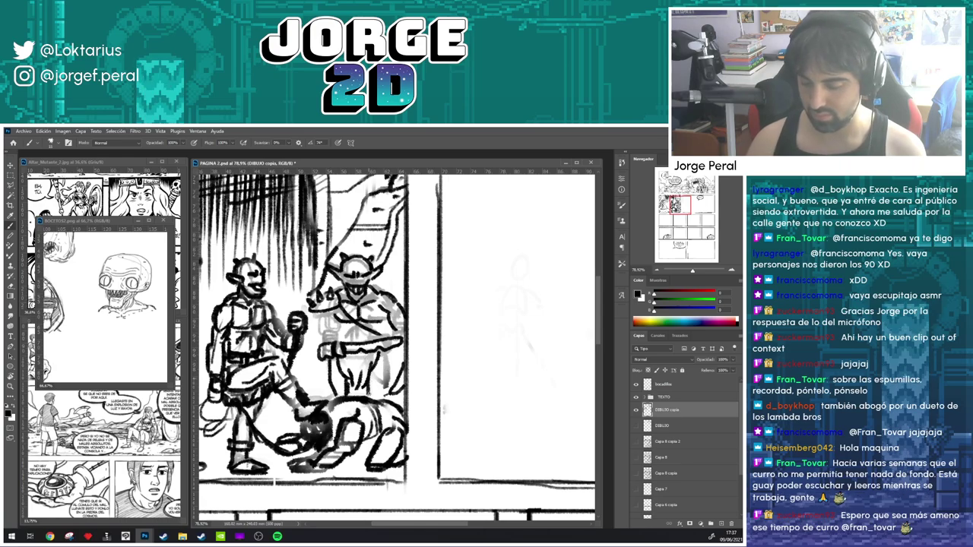
- Redraw the folds of the second figure's trousers and complete its arm beside the raised hand
{"action": "left_click_drag", "start_coordinate": [388, 355], "coordinate": [381, 395]}
{"action": "key", "text": "ctrl+z"}
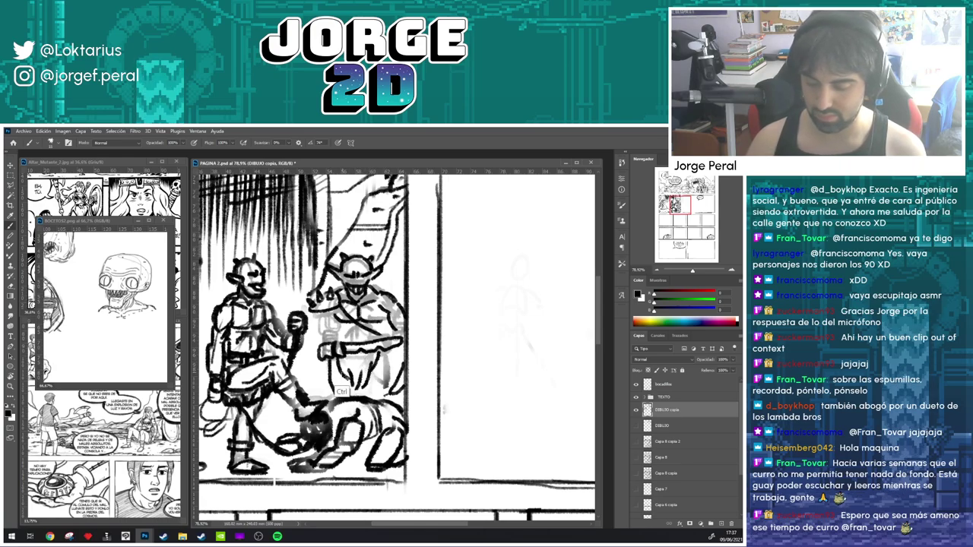
{"action": "key", "text": "ctrl+z"}
{"action": "key", "text": "ctrl+z"}
{"action": "mouse_move", "coordinate": [332, 357]}
{"action": "left_mouse_down"}
{"action": "mouse_move", "coordinate": [338, 394]}
{"action": "mouse_move", "coordinate": [373, 395]}
{"action": "left_mouse_up"}
{"action": "mouse_move", "coordinate": [377, 389]}
{"action": "left_mouse_down"}
{"action": "mouse_move", "coordinate": [385, 397]}
{"action": "mouse_move", "coordinate": [388, 356]}
{"action": "left_mouse_up"}
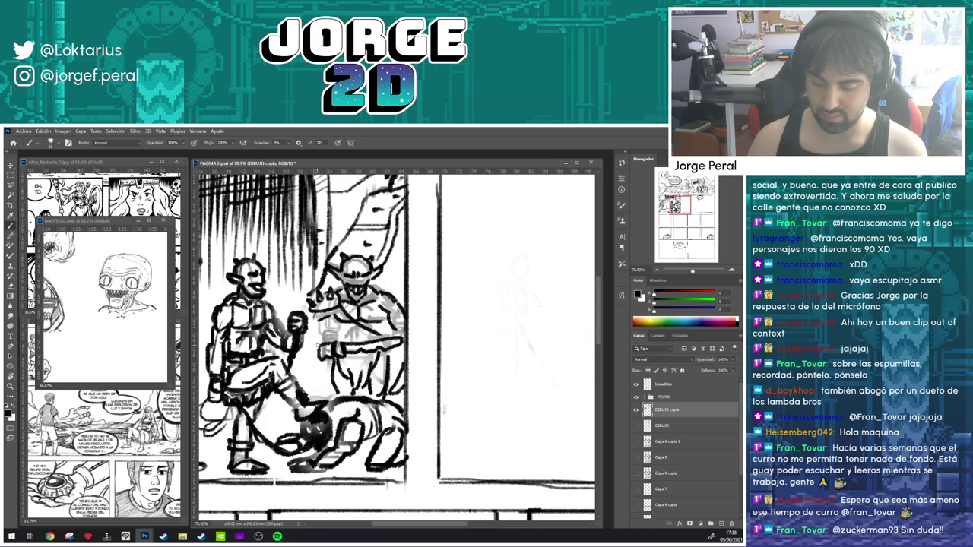
{"action": "left_click_drag", "start_coordinate": [314, 347], "coordinate": [313, 320]}
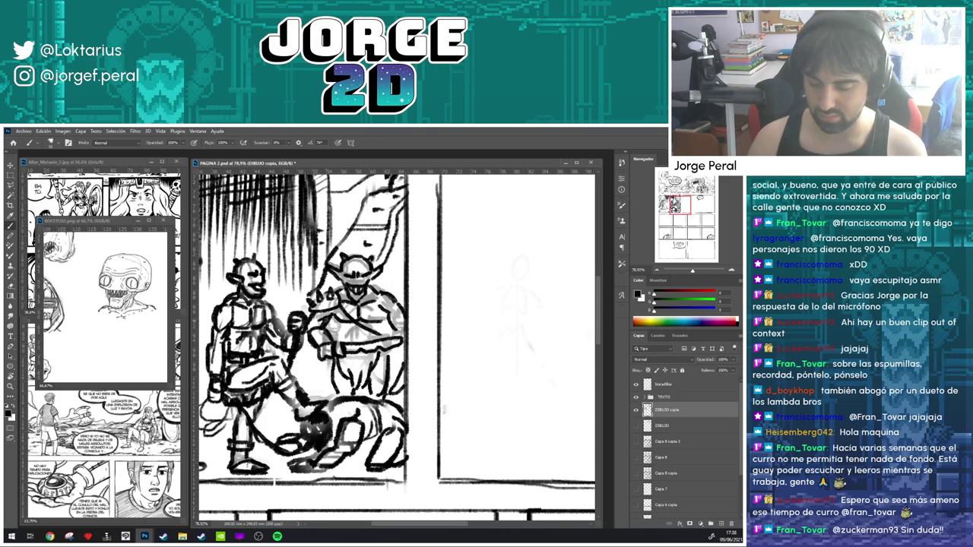
{"action": "scroll", "coordinate": [342, 338], "scroll_direction": "down", "scroll_amount": 5}
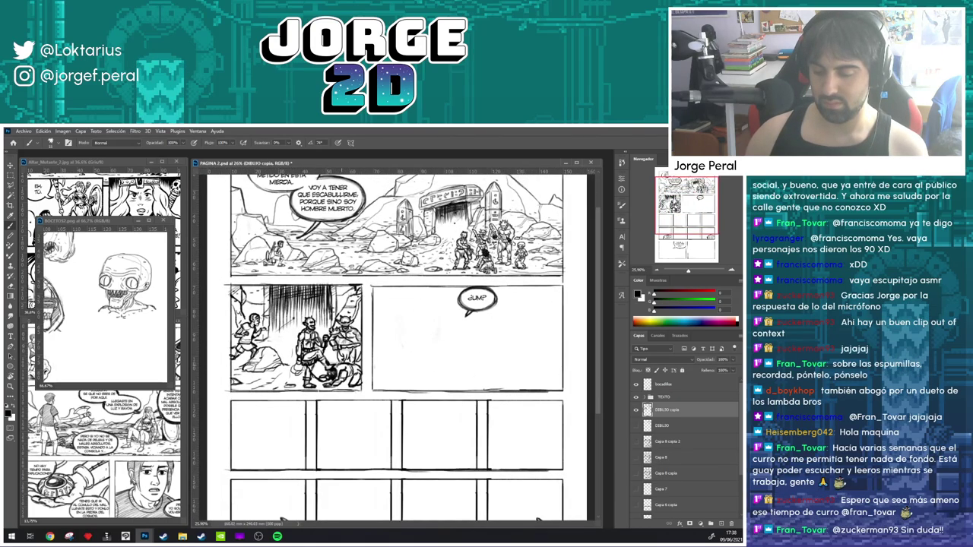
{"action": "scroll", "coordinate": [327, 350], "scroll_direction": "up", "scroll_amount": 5}
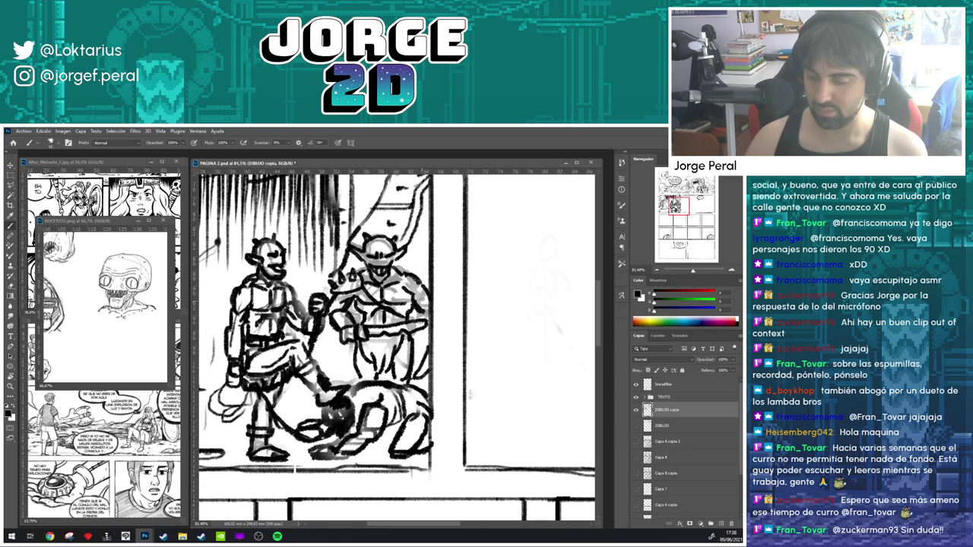
- Refine the second horned figure's outer arm and the lines beside its legs, alternating erasing and redrawing along the panel border
{"action": "key", "text": "e"}
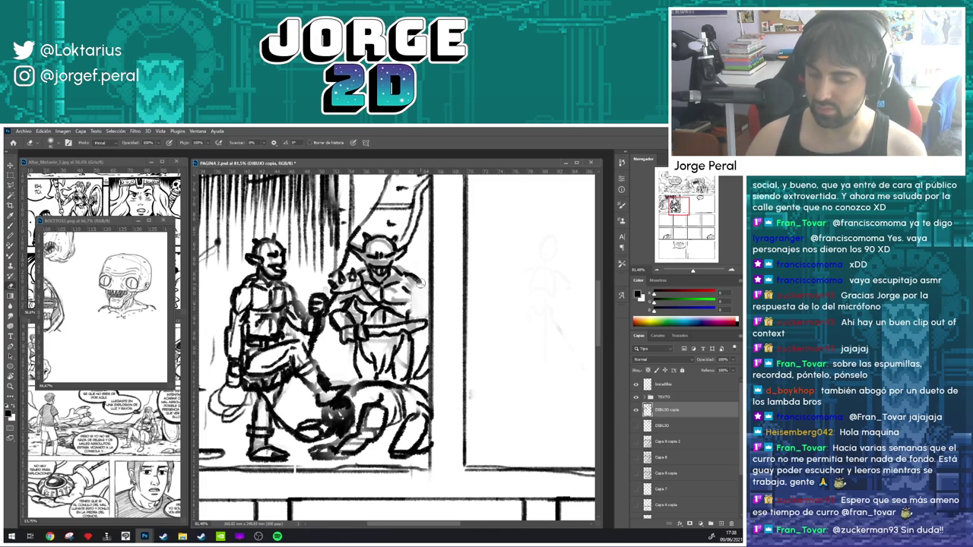
{"action": "key", "text": "b"}
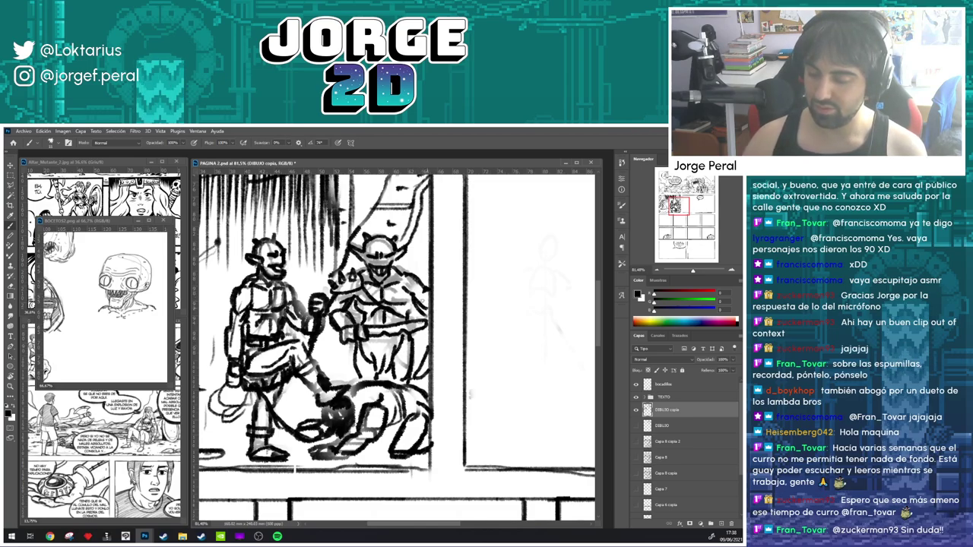
{"action": "key", "text": "e"}
{"action": "mouse_move", "coordinate": [421, 295]}
{"action": "left_mouse_down"}
{"action": "mouse_move", "coordinate": [414, 309]}
{"action": "mouse_move", "coordinate": [418, 292]}
{"action": "mouse_move", "coordinate": [455, 329]}
{"action": "mouse_move", "coordinate": [417, 379]}
{"action": "mouse_move", "coordinate": [429, 354]}
{"action": "mouse_move", "coordinate": [399, 365]}
{"action": "mouse_move", "coordinate": [439, 354]}
{"action": "mouse_move", "coordinate": [397, 366]}
{"action": "mouse_move", "coordinate": [443, 347]}
{"action": "mouse_move", "coordinate": [440, 292]}
{"action": "mouse_move", "coordinate": [452, 306]}
{"action": "mouse_move", "coordinate": [455, 350]}
{"action": "left_mouse_up"}
{"action": "key", "text": "b"}
{"action": "key", "text": "e"}
{"action": "key", "text": "b"}
{"action": "key", "text": "e"}
{"action": "key", "text": "b"}
{"action": "key", "text": "e"}
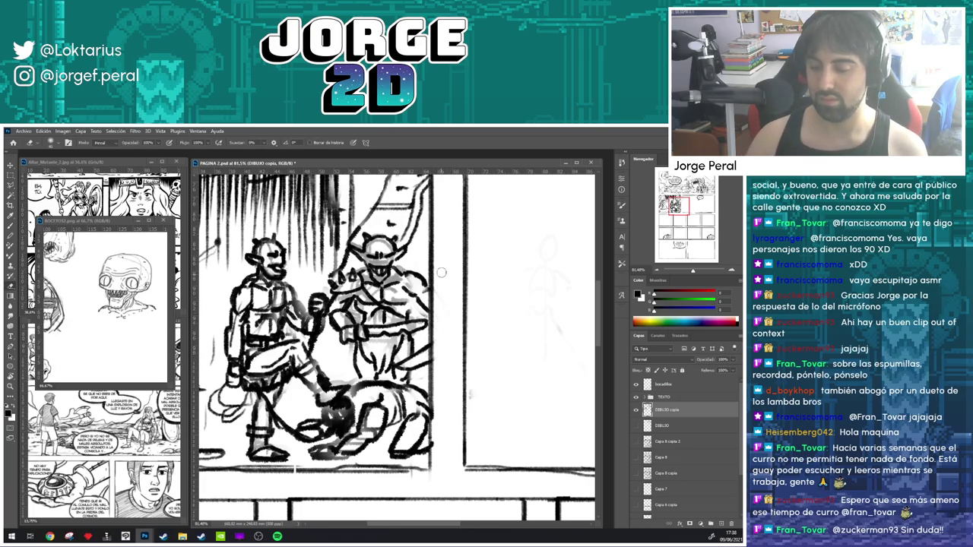
{"action": "key", "text": "b"}
{"action": "mouse_move", "coordinate": [418, 297]}
{"action": "left_mouse_down"}
{"action": "mouse_move", "coordinate": [410, 321]}
{"action": "mouse_move", "coordinate": [406, 310]}
{"action": "mouse_move", "coordinate": [367, 315]}
{"action": "left_mouse_up"}
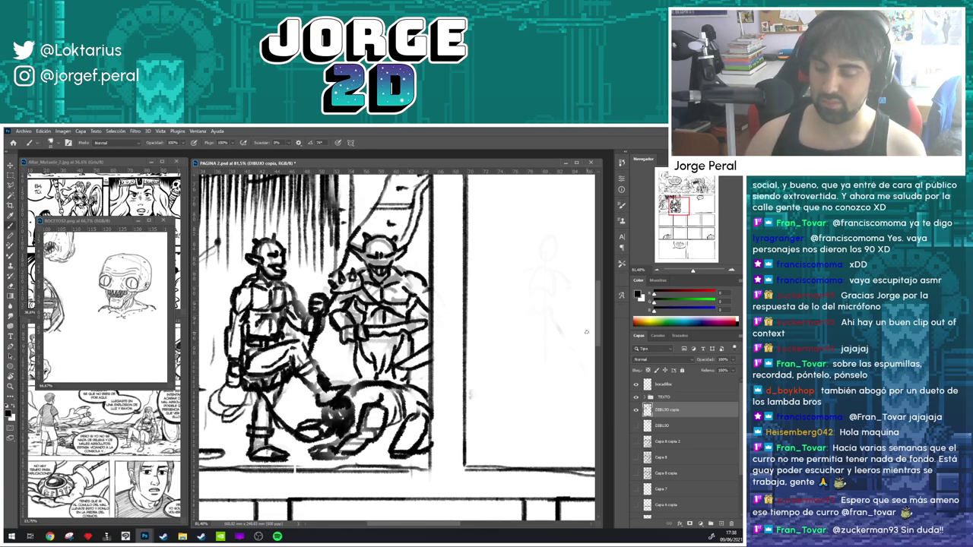
{"action": "scroll", "coordinate": [586, 332], "scroll_direction": "down", "scroll_amount": 4}
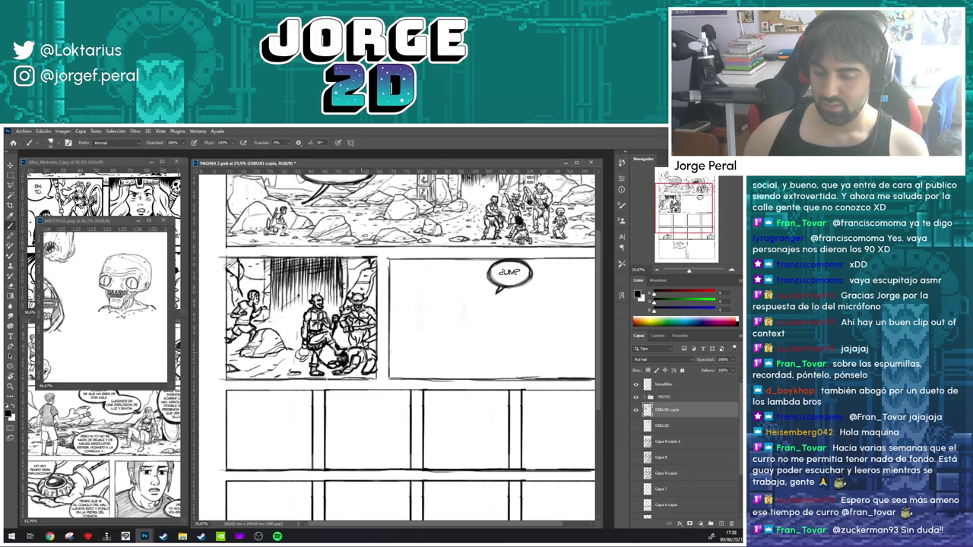
- Select the second horned figure's head with the lasso and scale it down slightly in place
{"action": "scroll", "coordinate": [341, 316], "scroll_direction": "up", "scroll_amount": 4}
{"action": "key", "text": "l"}
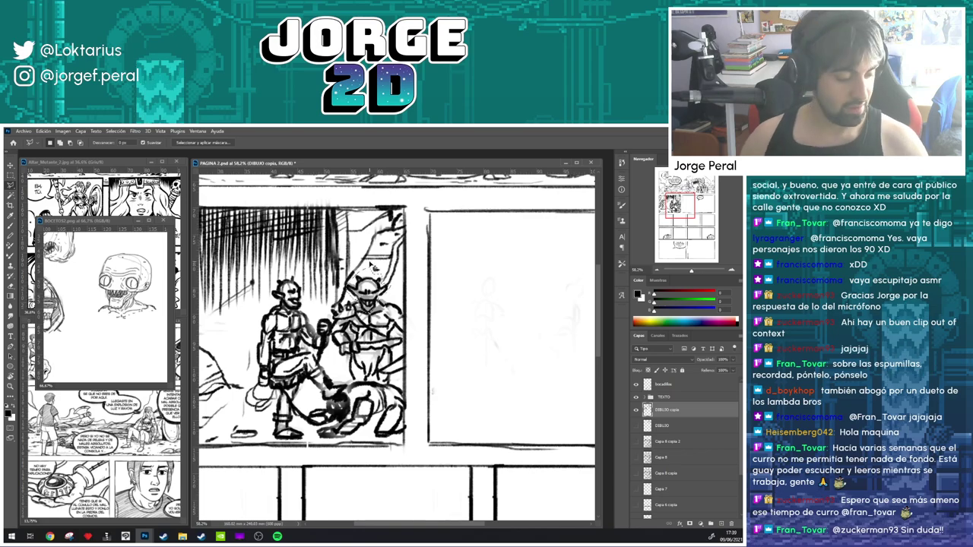
{"action": "key", "text": "ctrl+t"}
{"action": "left_click_drag", "start_coordinate": [392, 267], "coordinate": [394, 292]}
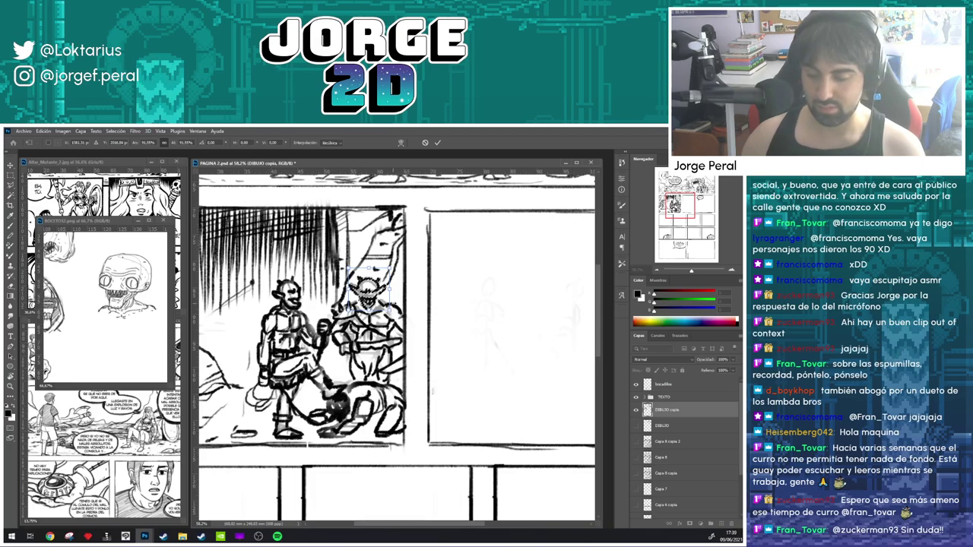
{"action": "key", "text": "Return"}
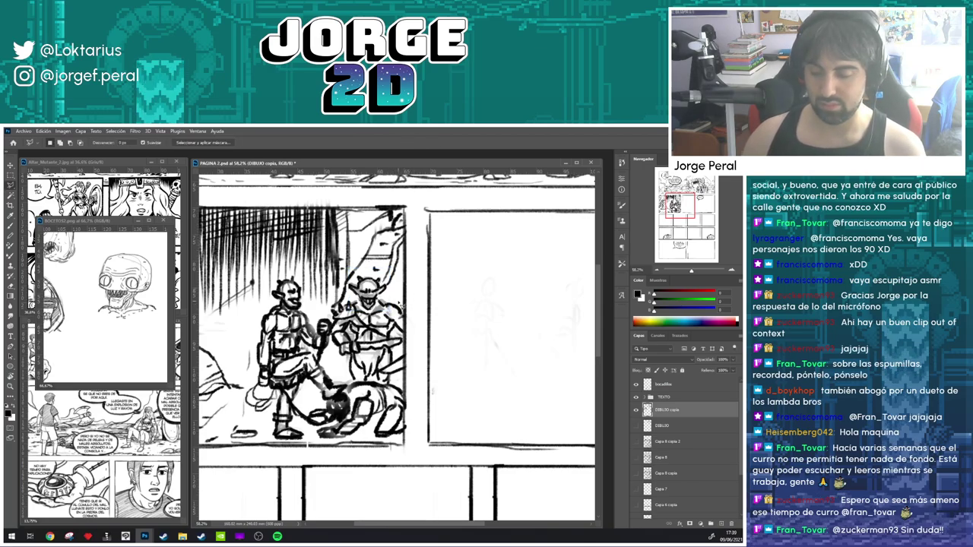
- Select the runner's panel with a rectangular marquee and move its sketch onto a new layer, pasted in place
{"action": "scroll", "coordinate": [397, 306], "scroll_direction": "down", "scroll_amount": 5}
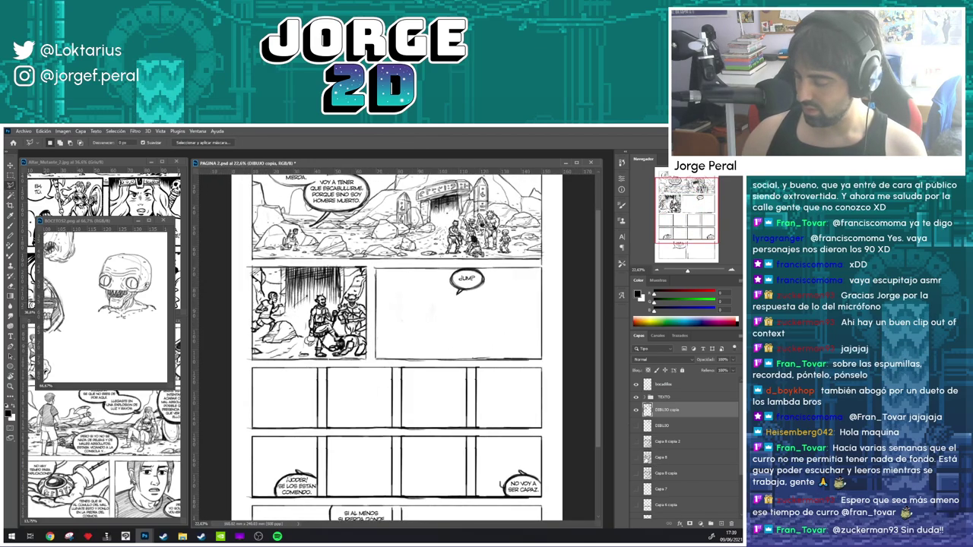
{"action": "left_click_drag", "start_coordinate": [419, 338], "coordinate": [426, 349]}
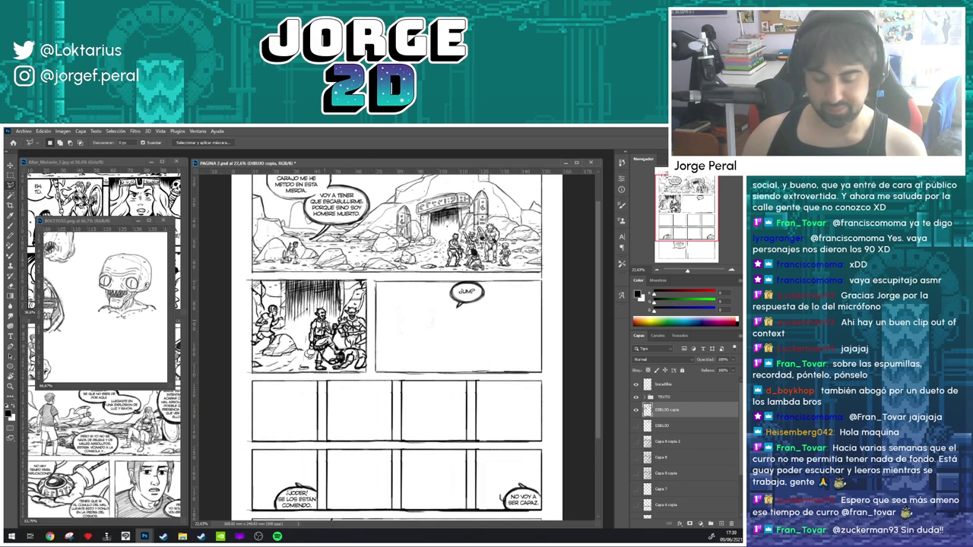
{"action": "key", "text": "m"}
{"action": "left_click_drag", "start_coordinate": [244, 279], "coordinate": [375, 375]}
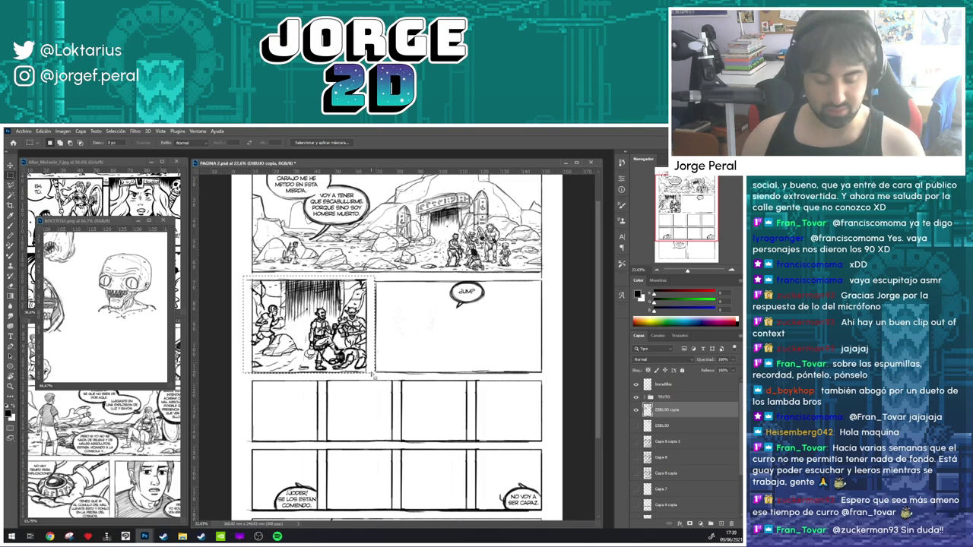
{"action": "key", "text": "Delete"}
{"action": "key", "text": "ctrl+d"}
{"action": "key", "text": "ctrl+shift+v"}
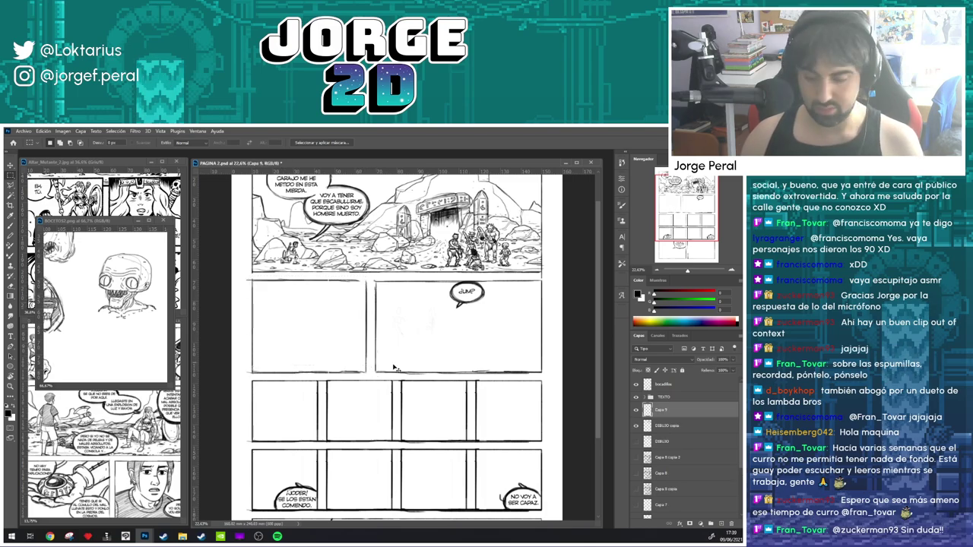
- Lower the pasted panel sketch's opacity to about 28% and make the DIBUJO copia layer active
{"action": "left_click", "coordinate": [663, 359]}
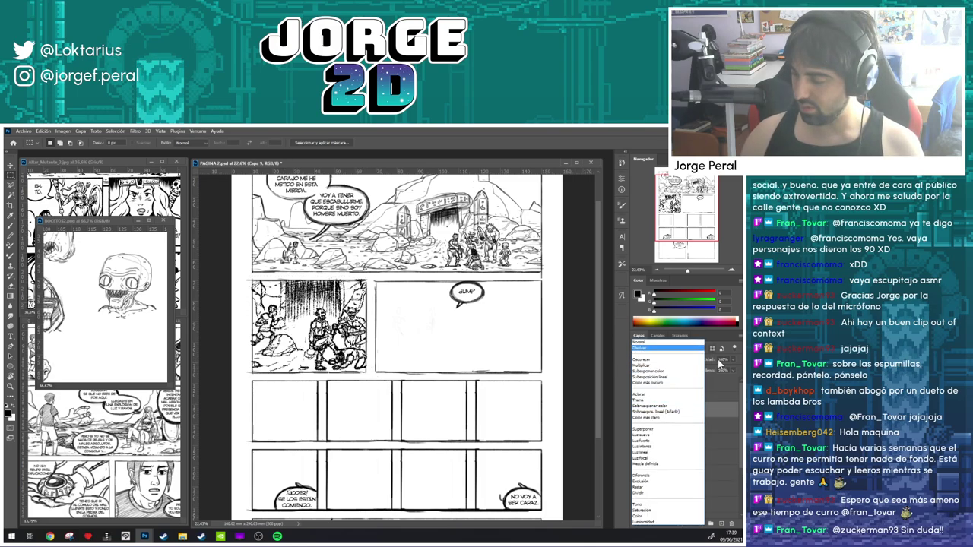
{"action": "left_click", "coordinate": [618, 340]}
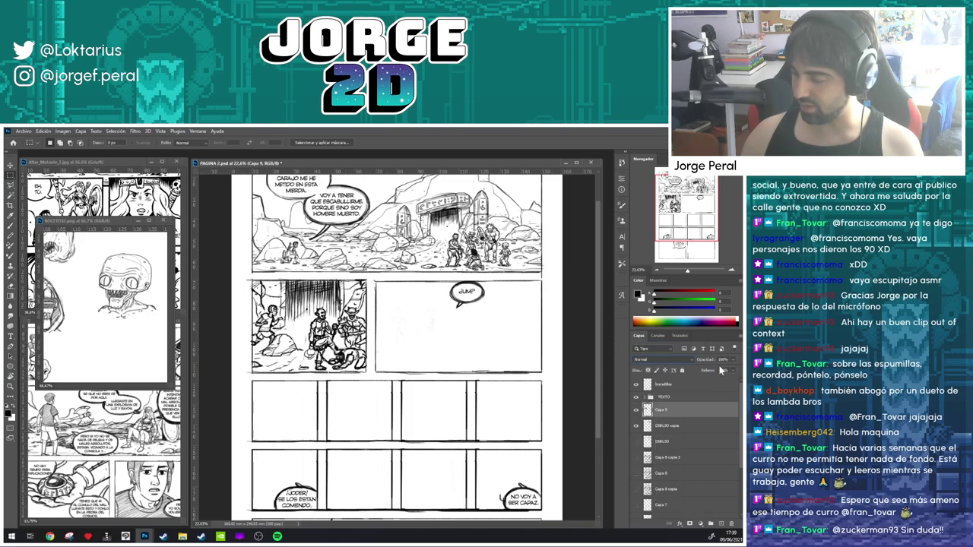
{"action": "left_click", "coordinate": [708, 370]}
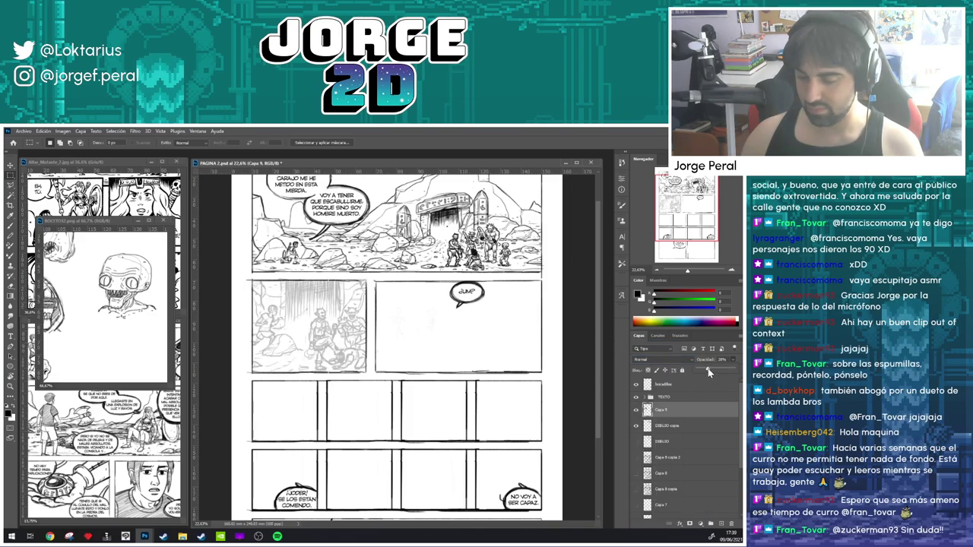
{"action": "left_click", "coordinate": [676, 428]}
- Ready the Brush for drawing over the faded panel sketch and save the page 2 document
{"action": "scroll", "coordinate": [268, 353], "scroll_direction": "up", "scroll_amount": 3}
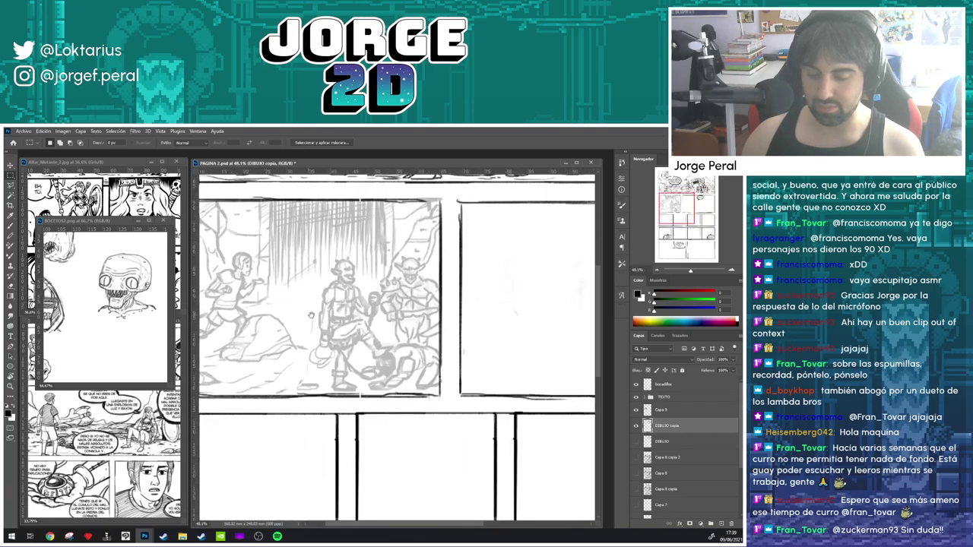
{"action": "left_click_drag", "start_coordinate": [311, 315], "coordinate": [380, 410]}
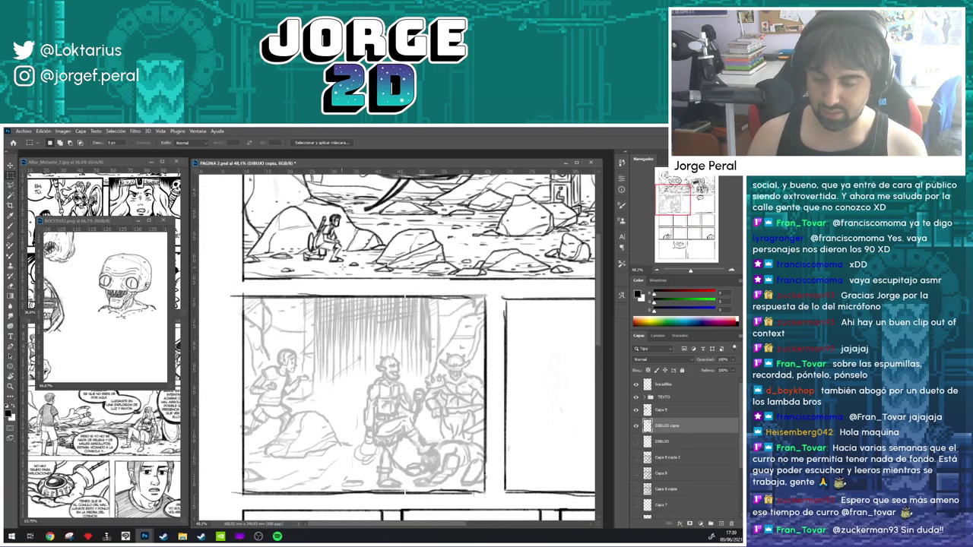
{"action": "key", "text": "b"}
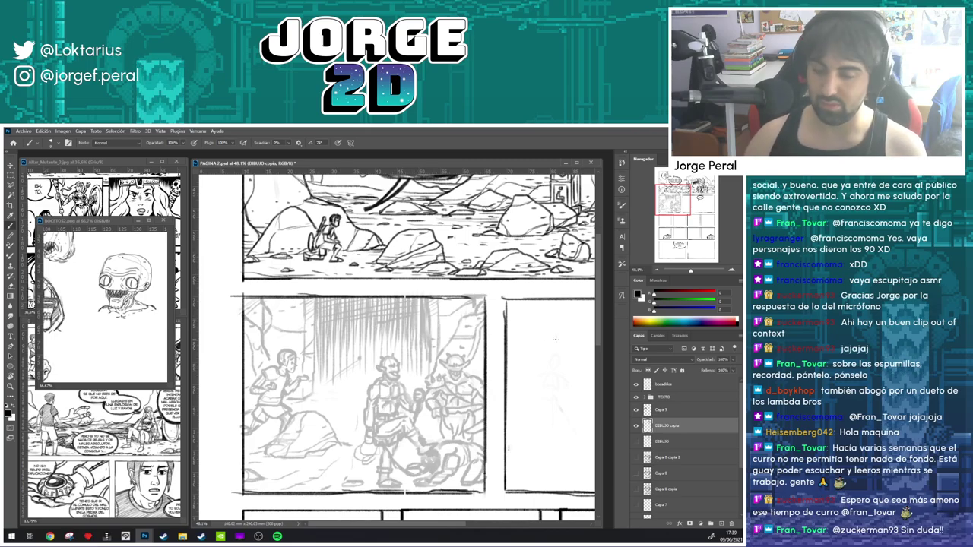
{"action": "key", "text": "ctrl+s"}
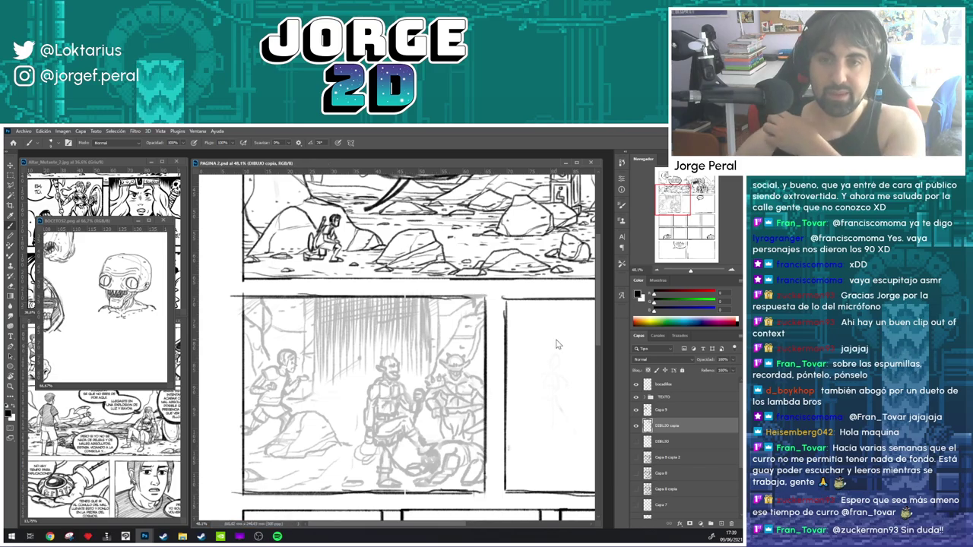
- Draw the left edge of the dark doorway with its cracks and the stone block beside it over the faded sketch
{"action": "scroll", "coordinate": [727, 201], "scroll_direction": "up", "scroll_amount": 1}
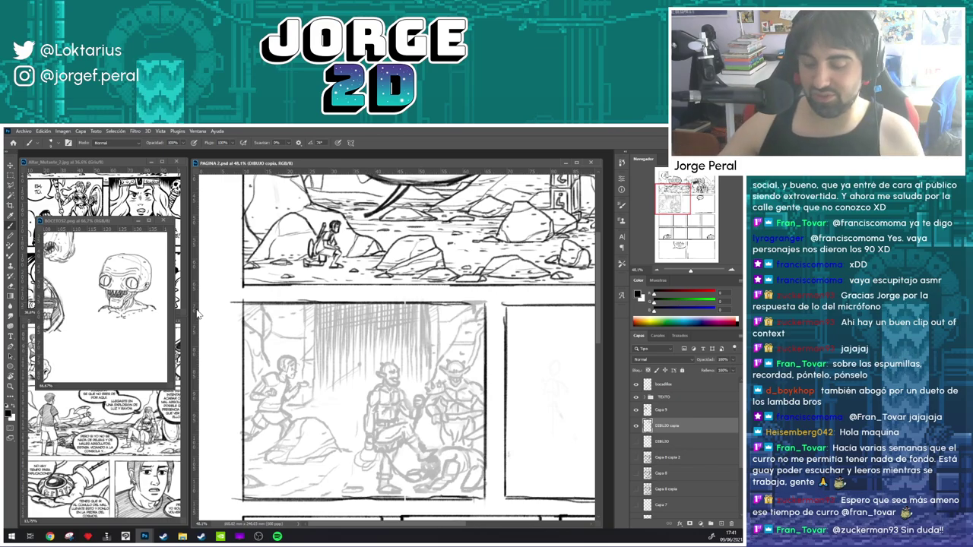
{"action": "scroll", "coordinate": [355, 308], "scroll_direction": "down", "scroll_amount": 3}
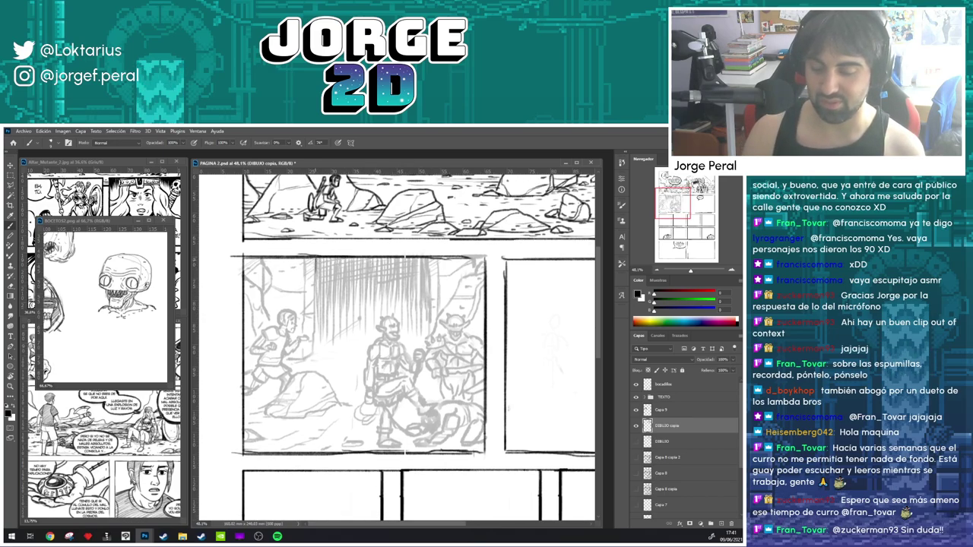
{"action": "left_click_drag", "start_coordinate": [314, 259], "coordinate": [314, 315]}
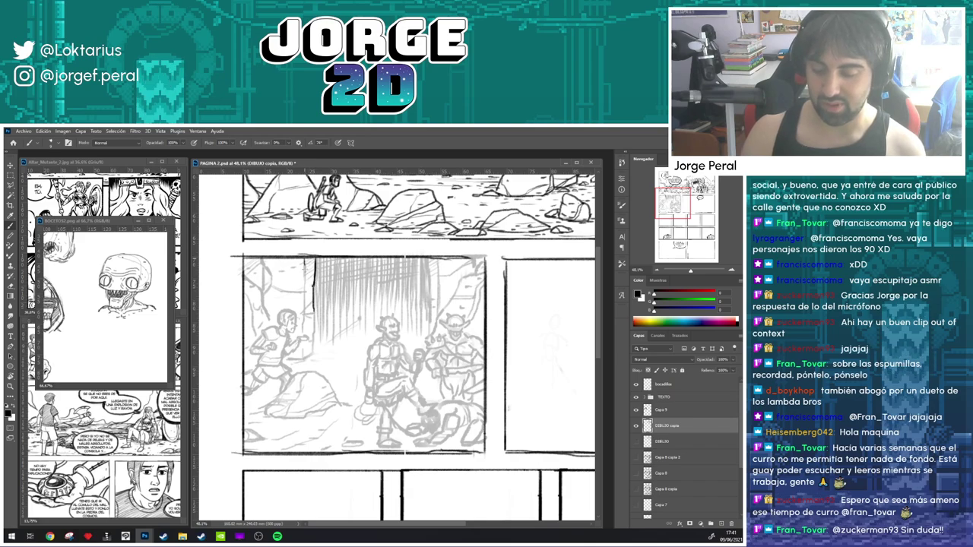
{"action": "left_click_drag", "start_coordinate": [306, 265], "coordinate": [304, 284]}
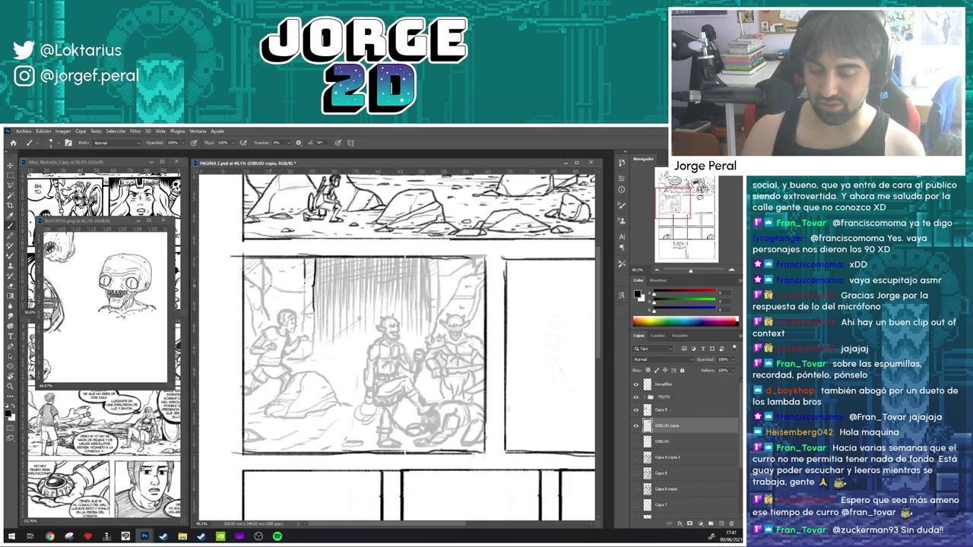
{"action": "mouse_move", "coordinate": [273, 287]}
{"action": "left_mouse_down"}
{"action": "mouse_move", "coordinate": [307, 292]}
{"action": "mouse_move", "coordinate": [271, 279]}
{"action": "mouse_move", "coordinate": [264, 292]}
{"action": "mouse_move", "coordinate": [268, 270]}
{"action": "left_mouse_up"}
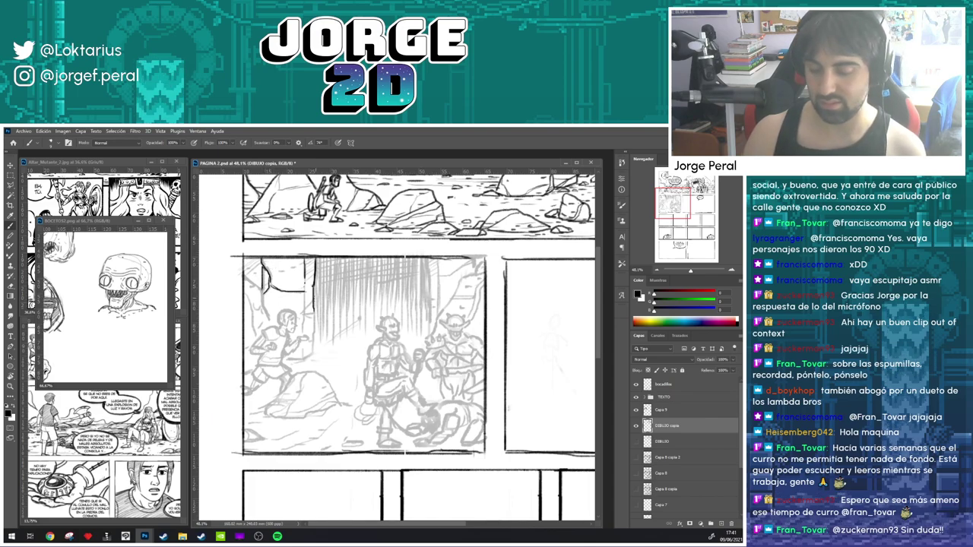
{"action": "mouse_move", "coordinate": [303, 310]}
{"action": "left_mouse_down"}
{"action": "mouse_move", "coordinate": [312, 301]}
{"action": "mouse_move", "coordinate": [313, 334]}
{"action": "left_mouse_up"}
{"action": "left_click_drag", "start_coordinate": [306, 298], "coordinate": [304, 316]}
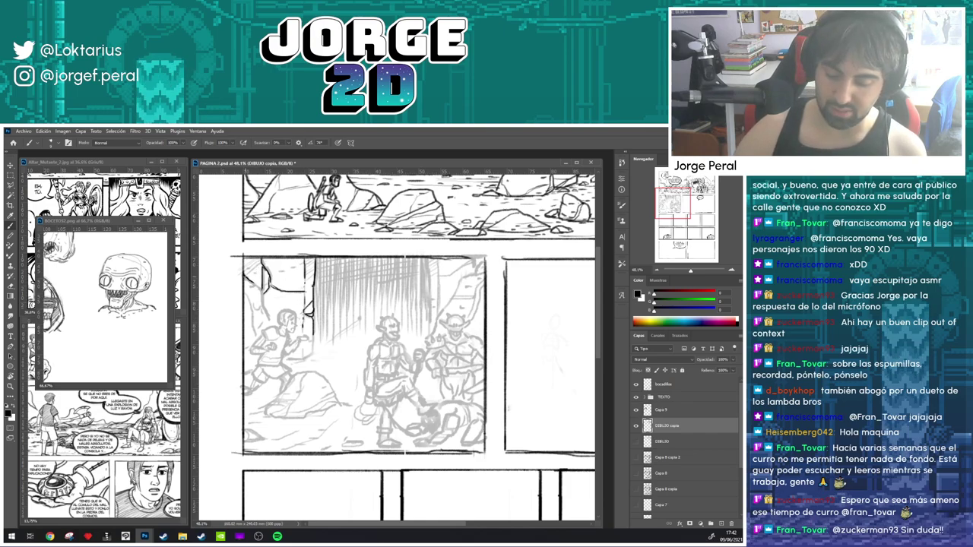
- Draw the rock contours and cracks along the left border of the panel, behind the runner
{"action": "mouse_move", "coordinate": [244, 275]}
{"action": "left_mouse_down"}
{"action": "mouse_move", "coordinate": [272, 323]}
{"action": "mouse_move", "coordinate": [264, 305]}
{"action": "mouse_move", "coordinate": [251, 307]}
{"action": "mouse_move", "coordinate": [261, 311]}
{"action": "mouse_move", "coordinate": [261, 303]}
{"action": "left_mouse_up"}
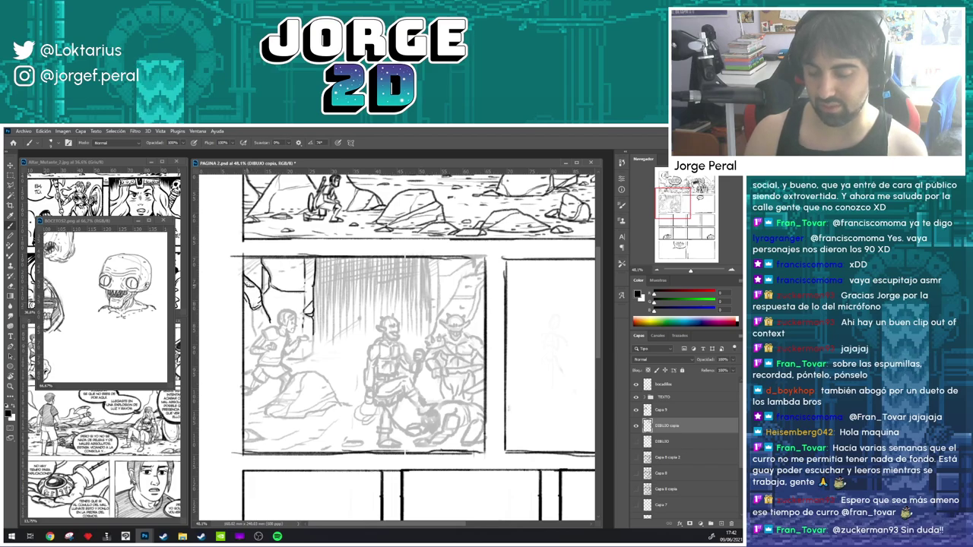
{"action": "scroll", "coordinate": [396, 342], "scroll_direction": "down", "scroll_amount": 3}
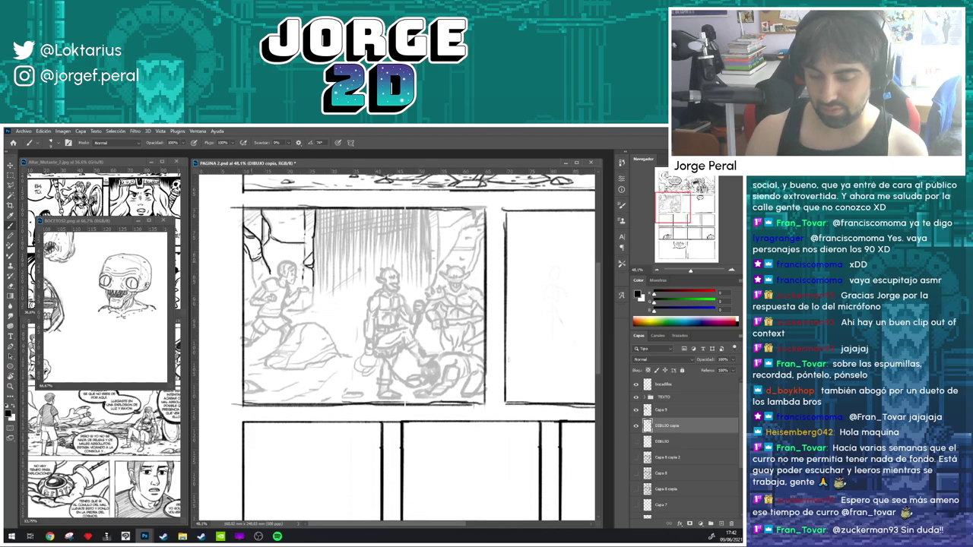
{"action": "mouse_move", "coordinate": [250, 262]}
{"action": "left_mouse_down"}
{"action": "mouse_move", "coordinate": [258, 288]}
{"action": "mouse_move", "coordinate": [265, 273]}
{"action": "mouse_move", "coordinate": [273, 280]}
{"action": "left_mouse_up"}
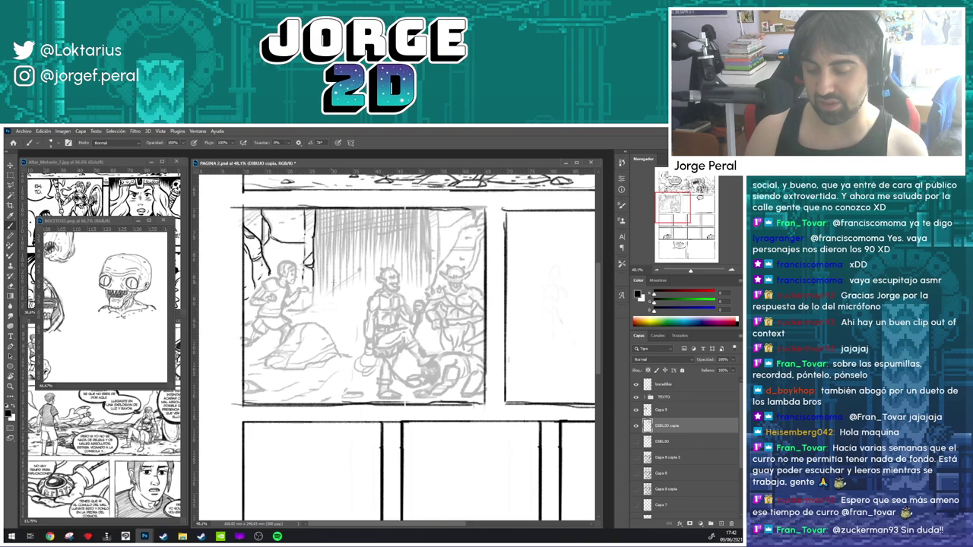
{"action": "left_click_drag", "start_coordinate": [253, 318], "coordinate": [244, 323]}
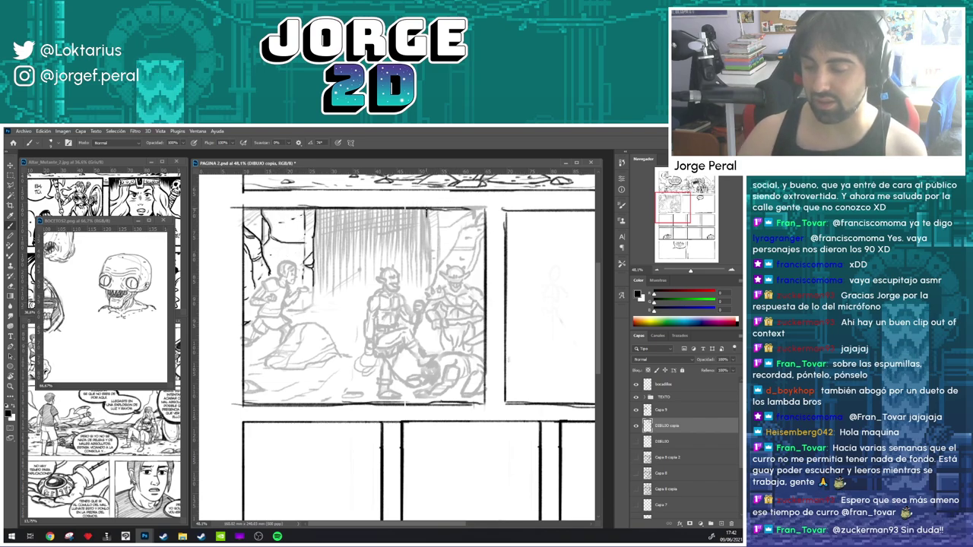
- Draw the doorway's right edge and the first cracks and upper rock line in the wall beside it
{"action": "left_click_drag", "start_coordinate": [427, 209], "coordinate": [430, 286]}
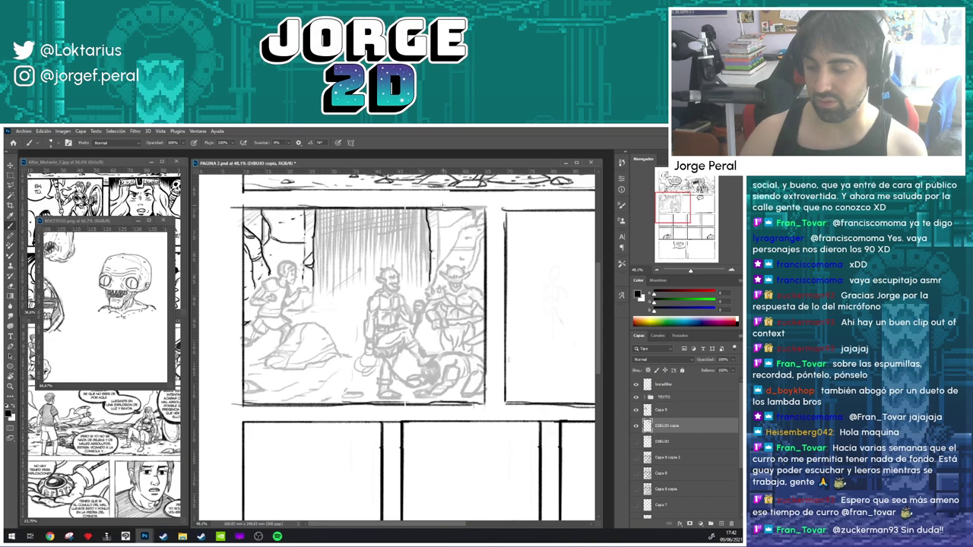
{"action": "left_click_drag", "start_coordinate": [441, 209], "coordinate": [436, 227]}
{"action": "mouse_move", "coordinate": [439, 220]}
{"action": "left_mouse_down"}
{"action": "mouse_move", "coordinate": [438, 233]}
{"action": "mouse_move", "coordinate": [455, 229]}
{"action": "left_mouse_up"}
{"action": "mouse_move", "coordinate": [469, 210]}
{"action": "left_mouse_down"}
{"action": "mouse_move", "coordinate": [450, 231]}
{"action": "mouse_move", "coordinate": [478, 209]}
{"action": "mouse_move", "coordinate": [472, 219]}
{"action": "mouse_move", "coordinate": [437, 243]}
{"action": "left_mouse_up"}
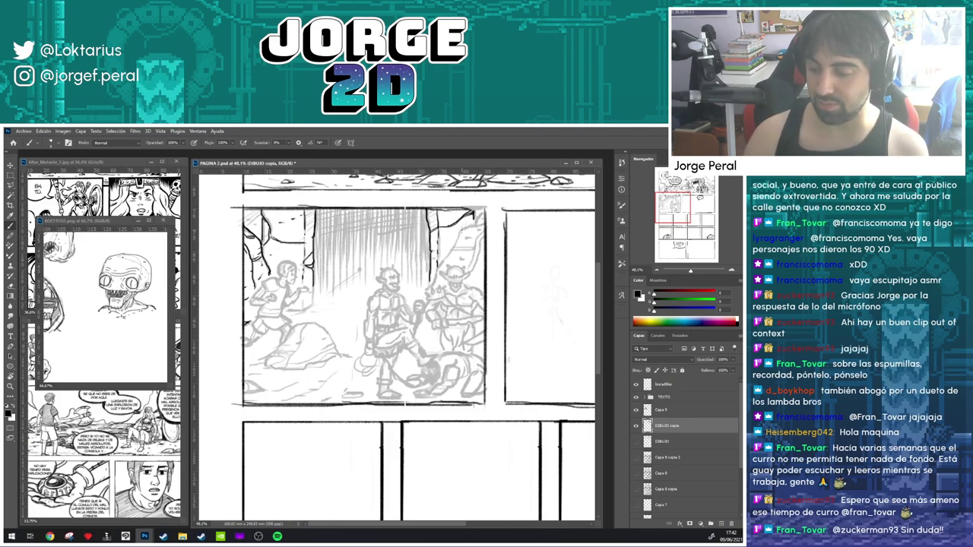
- Draw the lower diagonal rock edge and the small cracks above the second horned figure
{"action": "mouse_move", "coordinate": [463, 230]}
{"action": "left_mouse_down"}
{"action": "mouse_move", "coordinate": [455, 249]}
{"action": "mouse_move", "coordinate": [475, 247]}
{"action": "mouse_move", "coordinate": [461, 249]}
{"action": "mouse_move", "coordinate": [474, 248]}
{"action": "mouse_move", "coordinate": [462, 236]}
{"action": "left_mouse_up"}
{"action": "left_click_drag", "start_coordinate": [478, 222], "coordinate": [437, 270]}
{"action": "left_click_drag", "start_coordinate": [442, 266], "coordinate": [436, 279]}
{"action": "left_click_drag", "start_coordinate": [440, 275], "coordinate": [433, 284]}
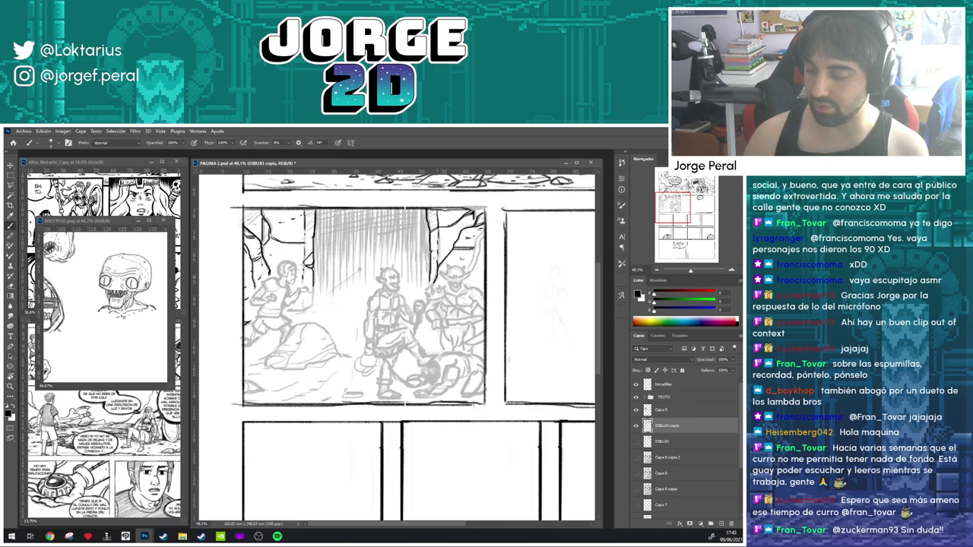
{"action": "mouse_move", "coordinate": [482, 233]}
{"action": "left_mouse_down"}
{"action": "mouse_move", "coordinate": [469, 269]}
{"action": "mouse_move", "coordinate": [479, 238]}
{"action": "left_mouse_up"}
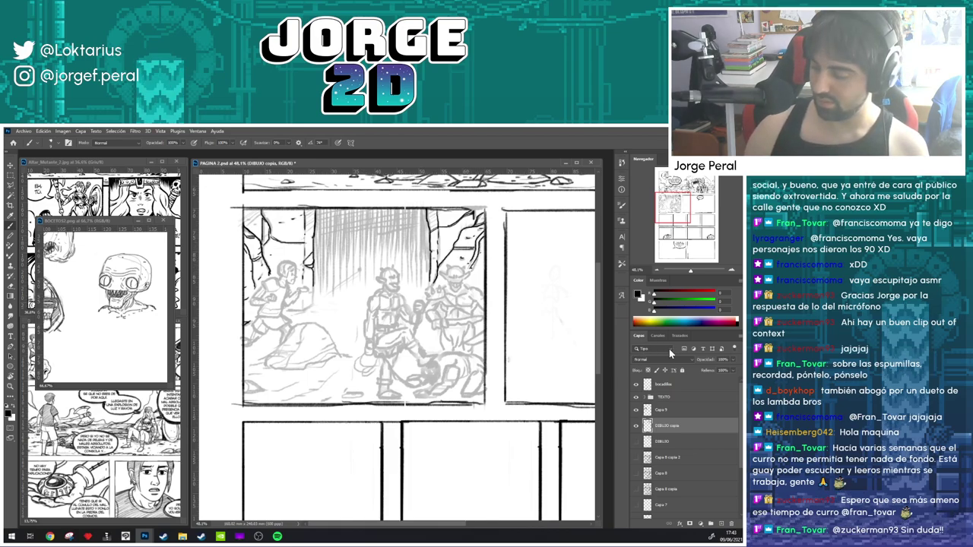
- Check the clean wall lines with the faded sketch layer hidden, and show the sketch again
{"action": "left_click", "coordinate": [637, 410]}
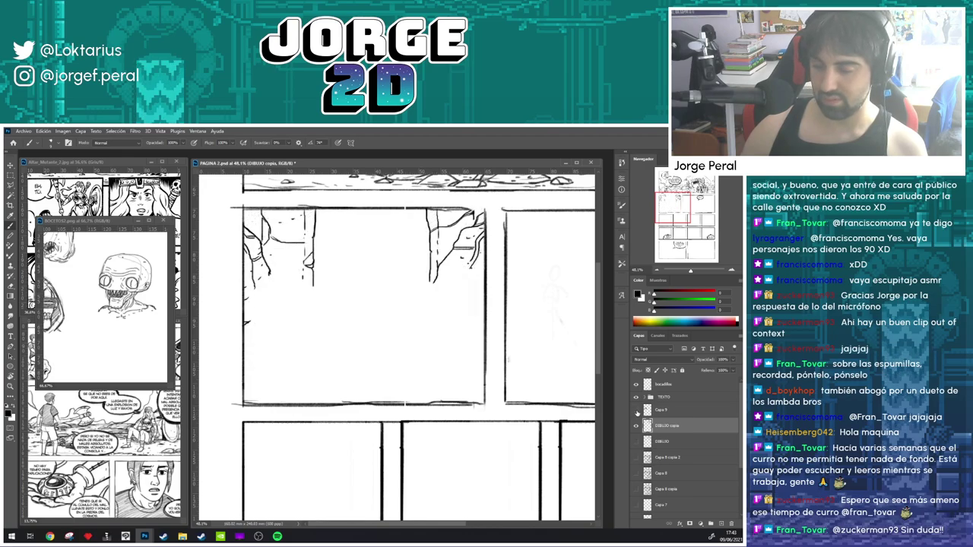
{"action": "left_click", "coordinate": [637, 411]}
{"action": "mouse_move", "coordinate": [464, 294]}
{"action": "left_mouse_down"}
{"action": "mouse_move", "coordinate": [447, 339]}
{"action": "mouse_move", "coordinate": [430, 317]}
{"action": "left_mouse_up"}
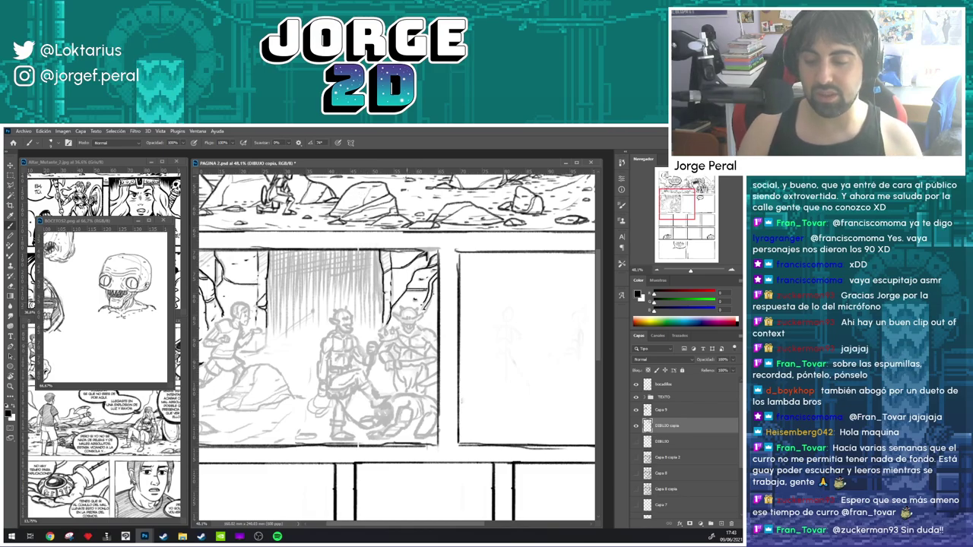
- Draw the short rock contour lines in the gap between the two horned figures
{"action": "left_click_drag", "start_coordinate": [397, 255], "coordinate": [308, 326]}
{"action": "left_click_drag", "start_coordinate": [332, 435], "coordinate": [400, 290]}
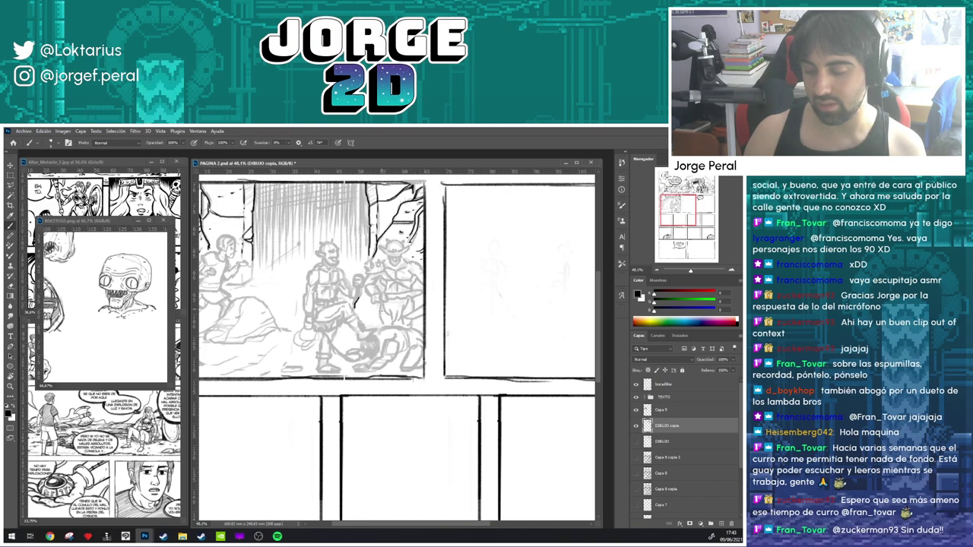
{"action": "left_click_drag", "start_coordinate": [377, 305], "coordinate": [381, 326]}
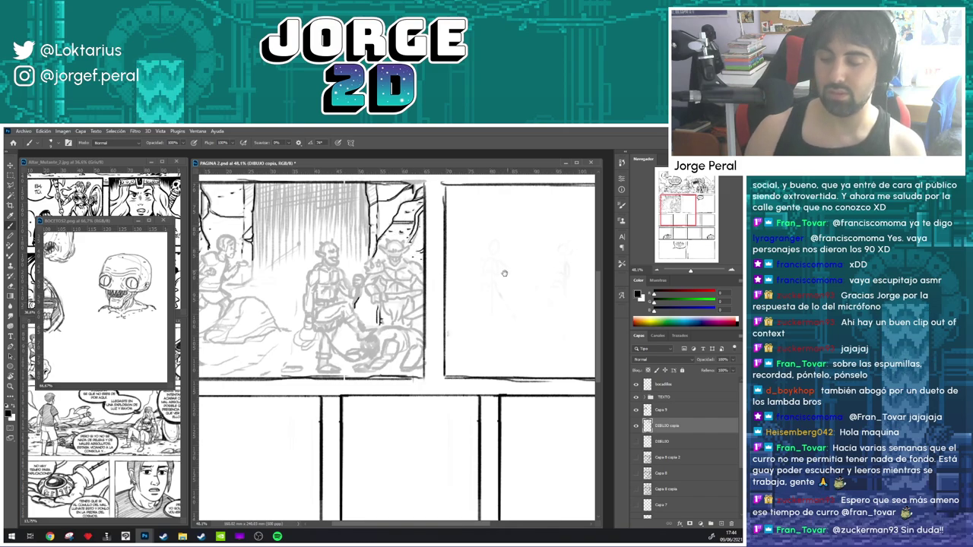
- Save the comic page
{"action": "left_click_drag", "start_coordinate": [501, 265], "coordinate": [468, 291]}
{"action": "key", "text": "ctrl+s"}
{"action": "key", "text": "ctrl+s"}
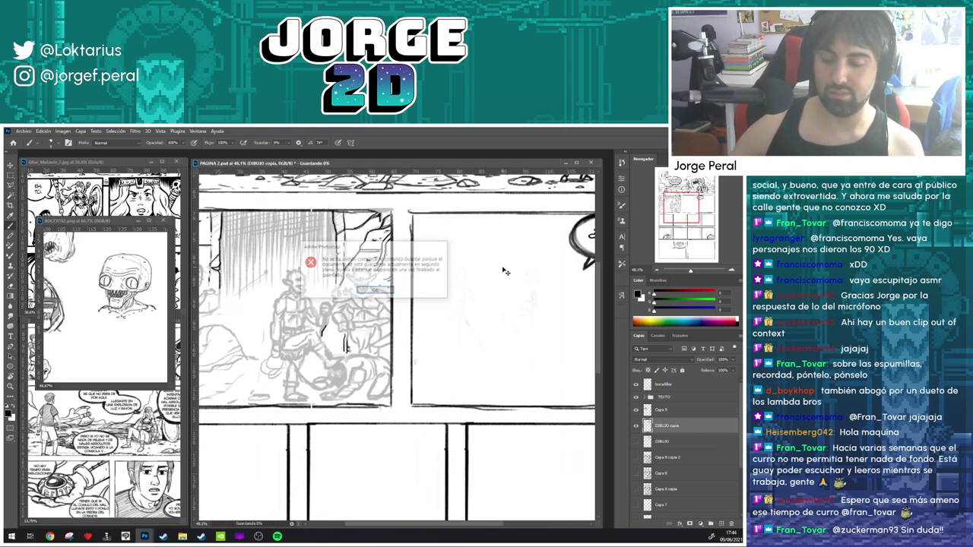
{"action": "left_click", "coordinate": [373, 290]}
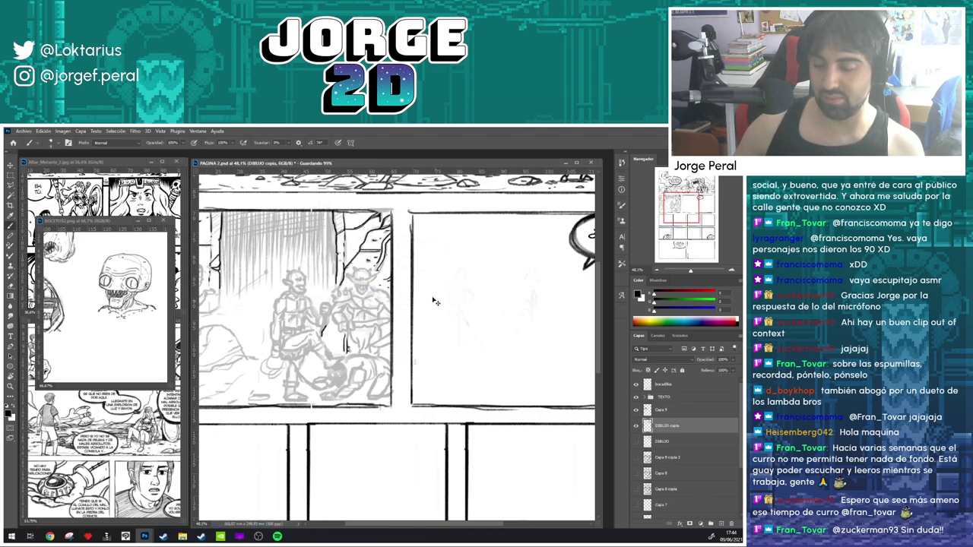
{"action": "key", "text": "ctrl+s"}
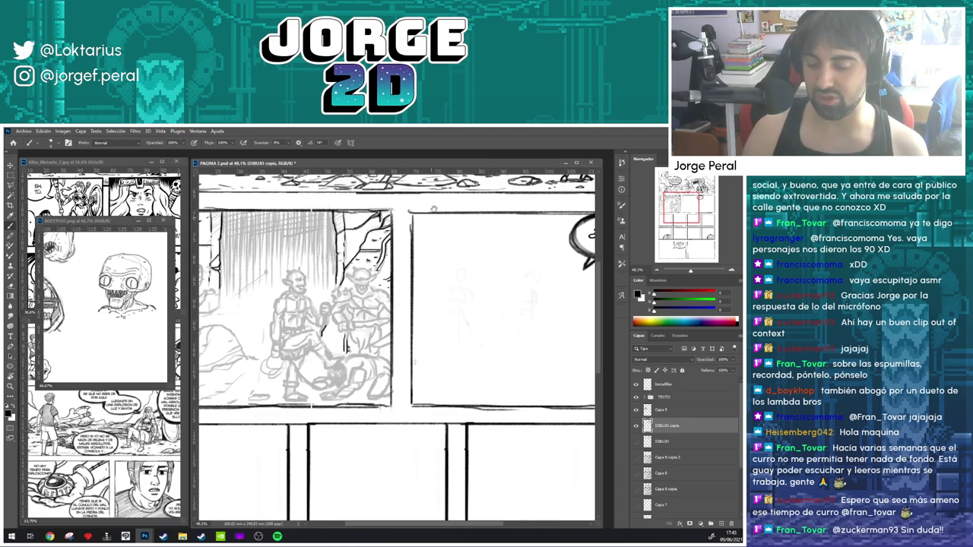
- Draw the left side, central ridge and base of the boulder in front of the runner, following the faded sketch
{"action": "left_click_drag", "start_coordinate": [378, 288], "coordinate": [398, 233]}
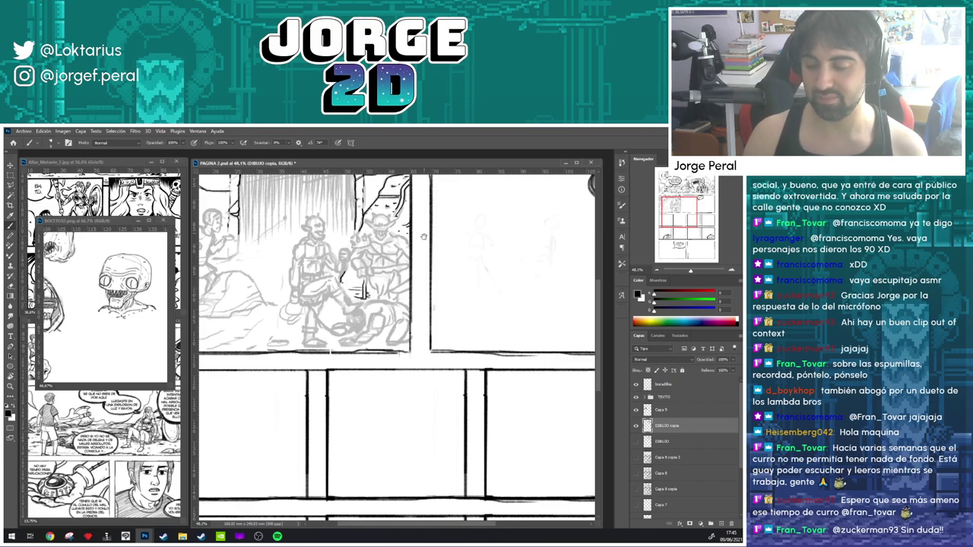
{"action": "left_click_drag", "start_coordinate": [413, 225], "coordinate": [468, 215]}
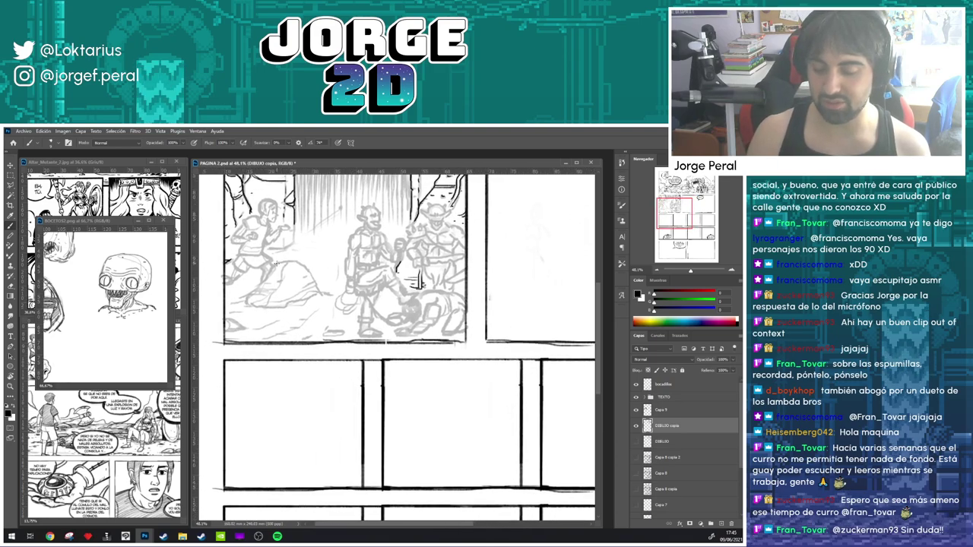
{"action": "left_click_drag", "start_coordinate": [278, 262], "coordinate": [246, 302]}
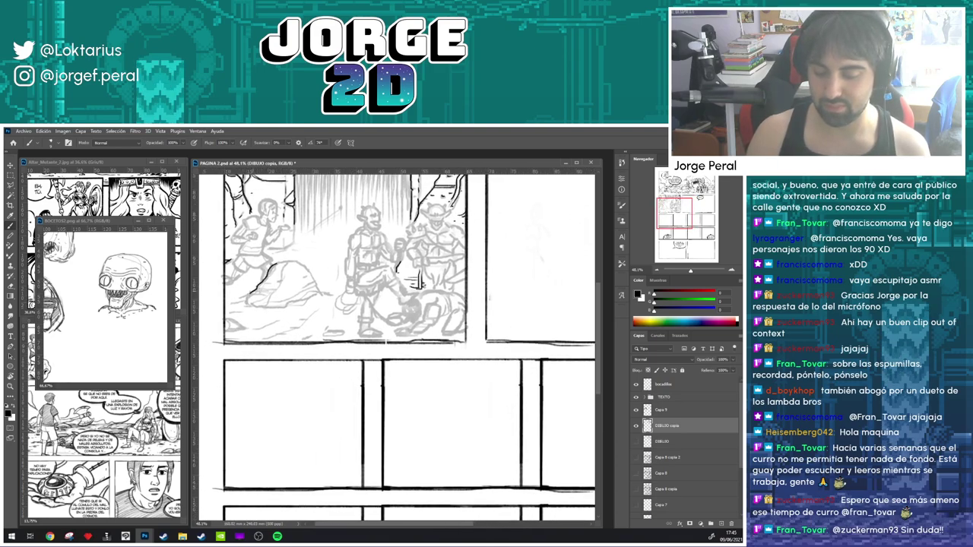
{"action": "mouse_move", "coordinate": [281, 274]}
{"action": "left_mouse_down"}
{"action": "mouse_move", "coordinate": [270, 296]}
{"action": "mouse_move", "coordinate": [263, 287]}
{"action": "mouse_move", "coordinate": [273, 286]}
{"action": "mouse_move", "coordinate": [254, 293]}
{"action": "mouse_move", "coordinate": [277, 286]}
{"action": "left_mouse_up"}
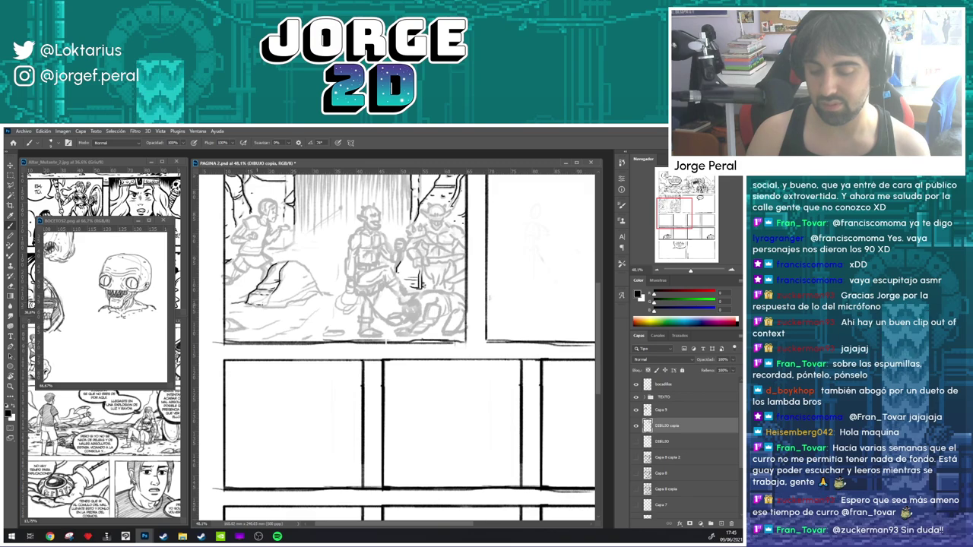
{"action": "mouse_move", "coordinate": [262, 304]}
{"action": "left_mouse_down"}
{"action": "mouse_move", "coordinate": [275, 297]}
{"action": "mouse_move", "coordinate": [264, 306]}
{"action": "mouse_move", "coordinate": [275, 309]}
{"action": "left_mouse_up"}
{"action": "left_click_drag", "start_coordinate": [290, 301], "coordinate": [272, 305]}
- Draw the boulder's right contour, its surface cracks and the small ground marks around its base
{"action": "mouse_move", "coordinate": [304, 289]}
{"action": "left_mouse_down"}
{"action": "mouse_move", "coordinate": [289, 300]}
{"action": "mouse_move", "coordinate": [301, 296]}
{"action": "left_mouse_up"}
{"action": "left_click_drag", "start_coordinate": [318, 285], "coordinate": [314, 295]}
{"action": "left_click_drag", "start_coordinate": [320, 287], "coordinate": [293, 305]}
{"action": "mouse_move", "coordinate": [320, 292]}
{"action": "left_mouse_down"}
{"action": "mouse_move", "coordinate": [306, 302]}
{"action": "mouse_move", "coordinate": [315, 298]}
{"action": "left_mouse_up"}
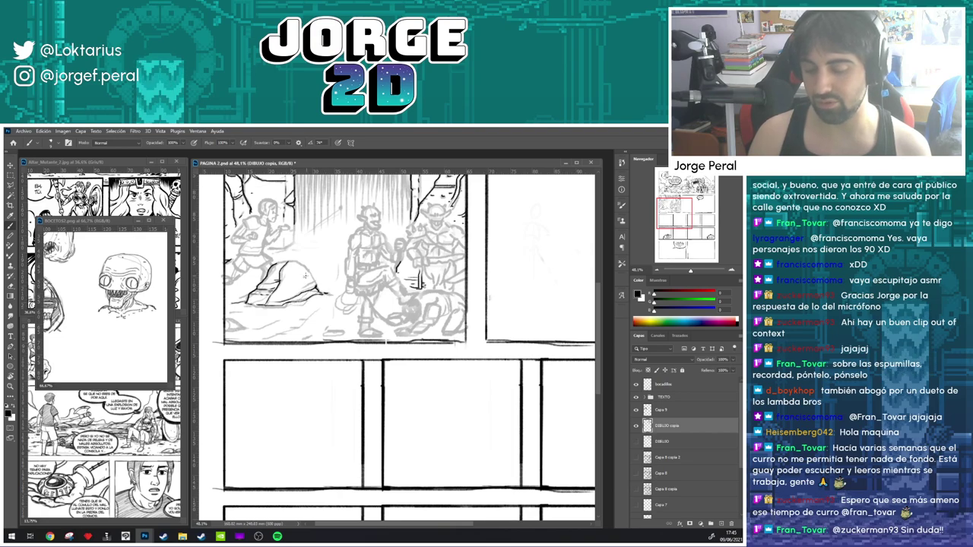
{"action": "mouse_move", "coordinate": [303, 259]}
{"action": "left_mouse_down"}
{"action": "mouse_move", "coordinate": [296, 268]}
{"action": "mouse_move", "coordinate": [318, 289]}
{"action": "left_mouse_up"}
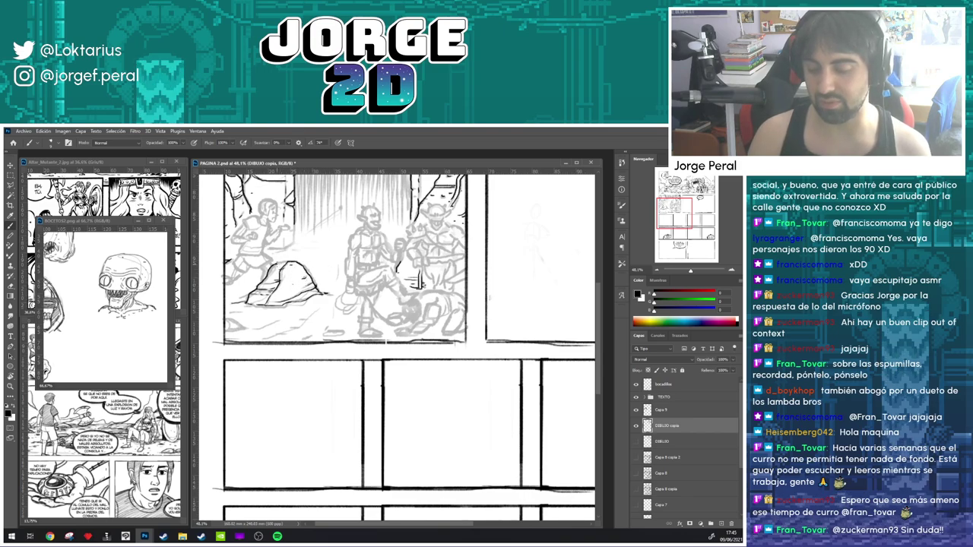
{"action": "left_click_drag", "start_coordinate": [280, 273], "coordinate": [264, 278]}
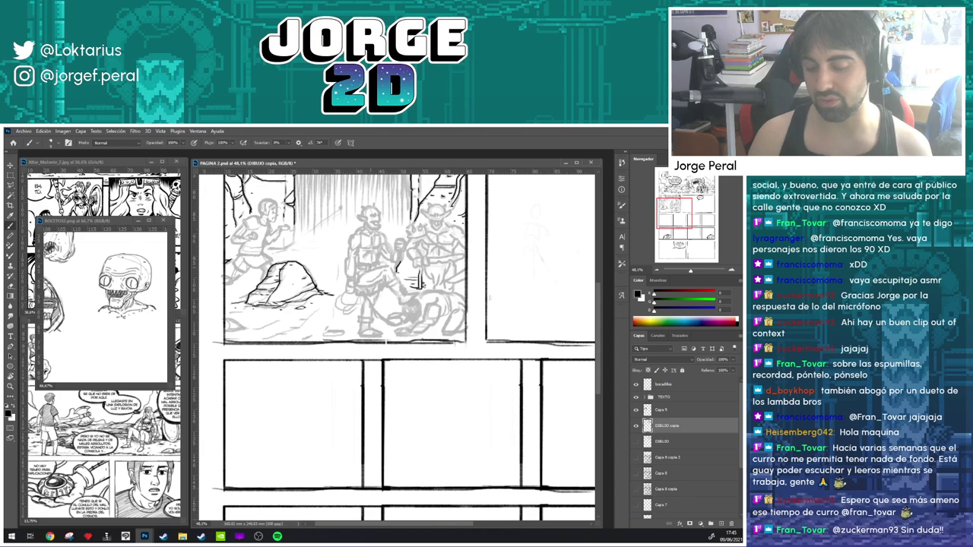
- Draw a small cracked rock in the lower left corner of the runner's panel, replacing its first stroke
{"action": "left_click_drag", "start_coordinate": [356, 291], "coordinate": [376, 255]}
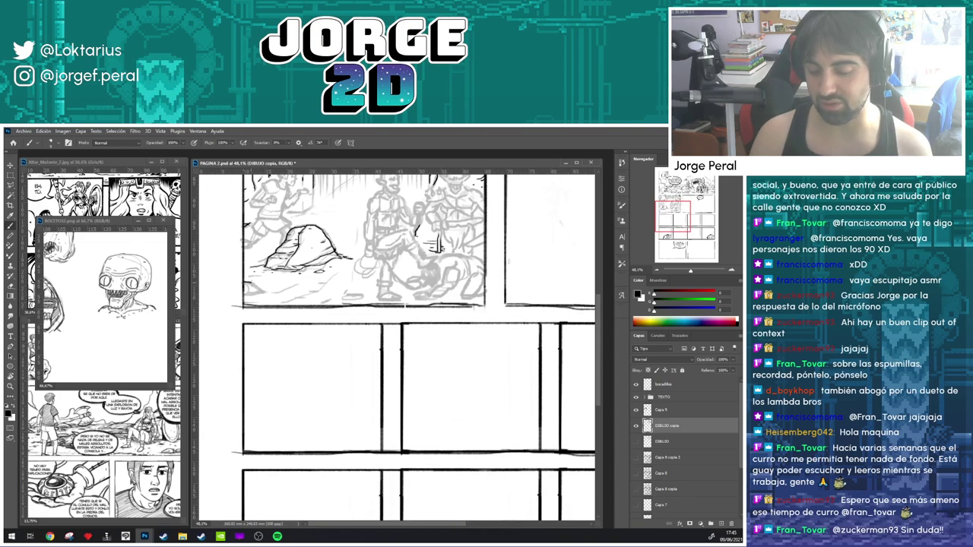
{"action": "left_click_drag", "start_coordinate": [251, 281], "coordinate": [272, 289]}
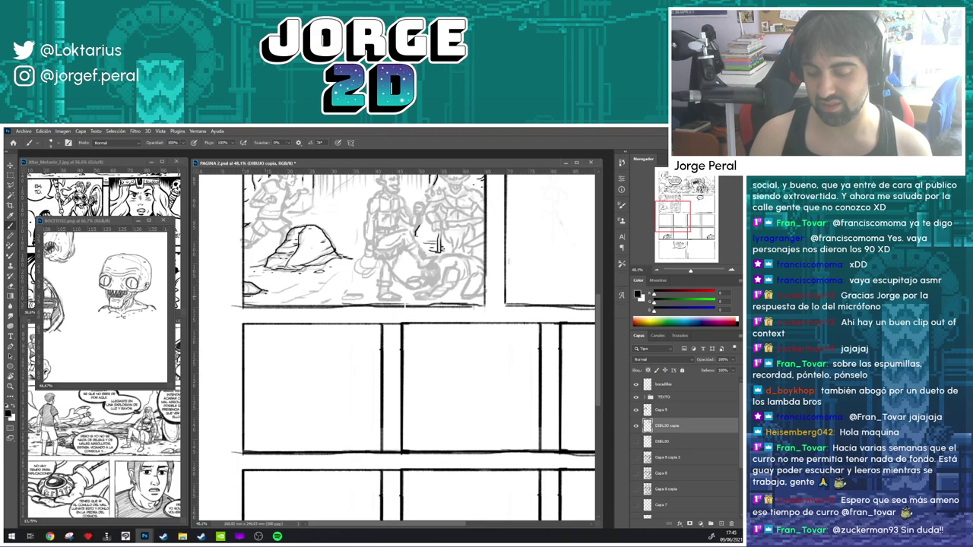
{"action": "key", "text": "ctrl+z"}
{"action": "left_click_drag", "start_coordinate": [241, 285], "coordinate": [245, 291]}
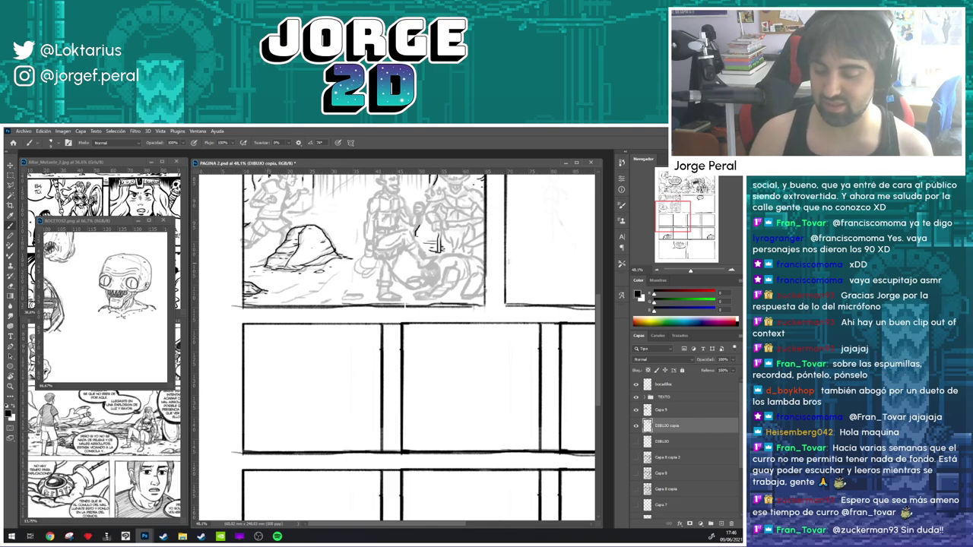
{"action": "mouse_move", "coordinate": [277, 266]}
{"action": "left_mouse_down"}
{"action": "mouse_move", "coordinate": [291, 264]}
{"action": "mouse_move", "coordinate": [281, 265]}
{"action": "left_mouse_up"}
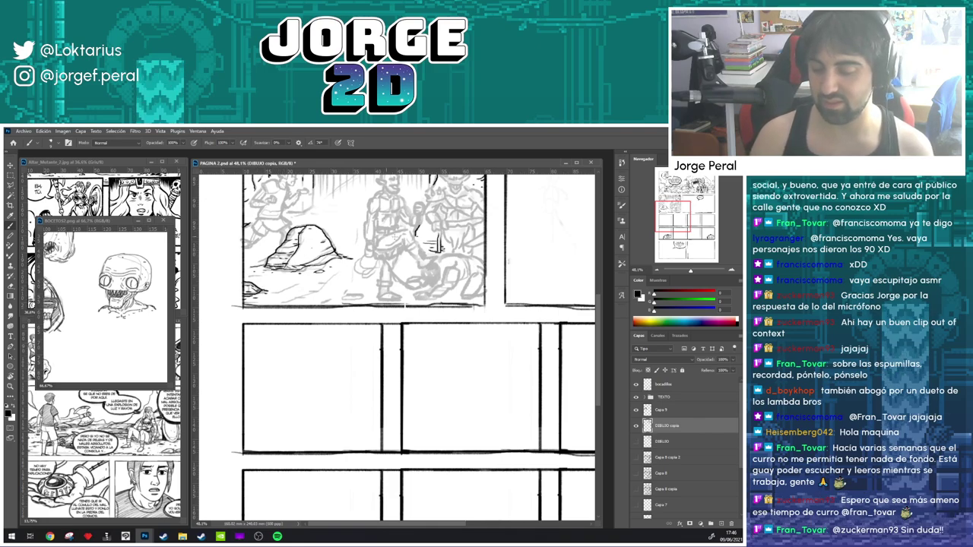
- Check the clean wall and boulder lines with the faded sketch layer Capa 9 hidden, and show the sketch again
{"action": "left_click_drag", "start_coordinate": [490, 251], "coordinate": [457, 305]}
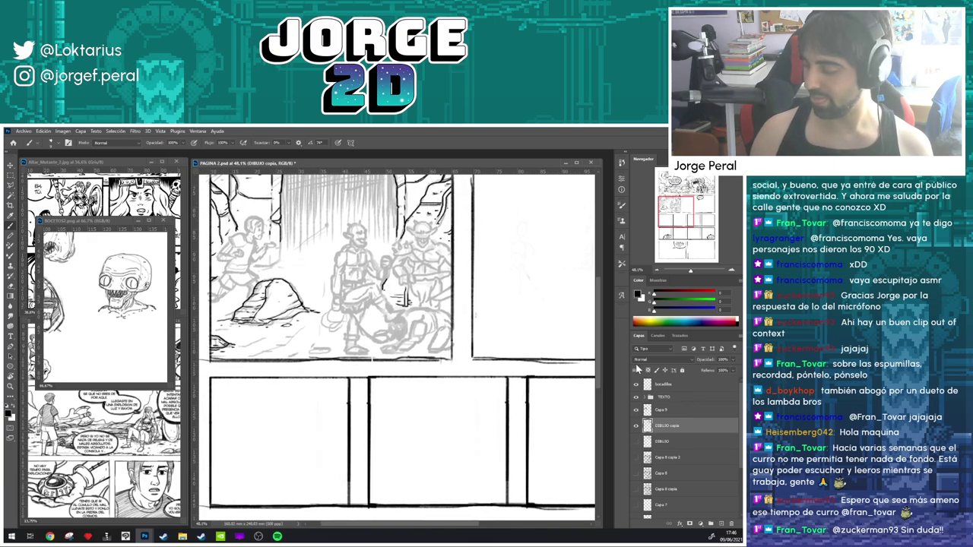
{"action": "left_click", "coordinate": [636, 410]}
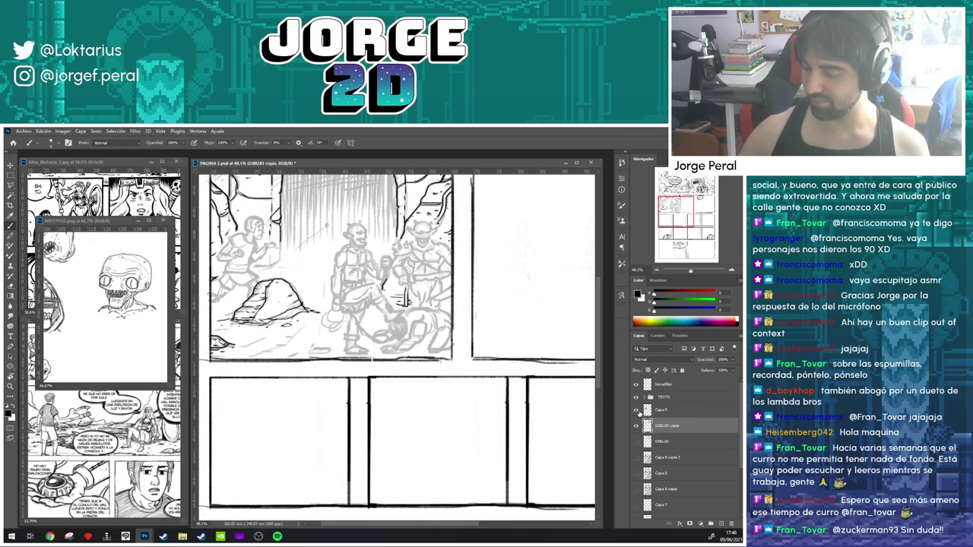
{"action": "left_click_drag", "start_coordinate": [537, 300], "coordinate": [546, 337]}
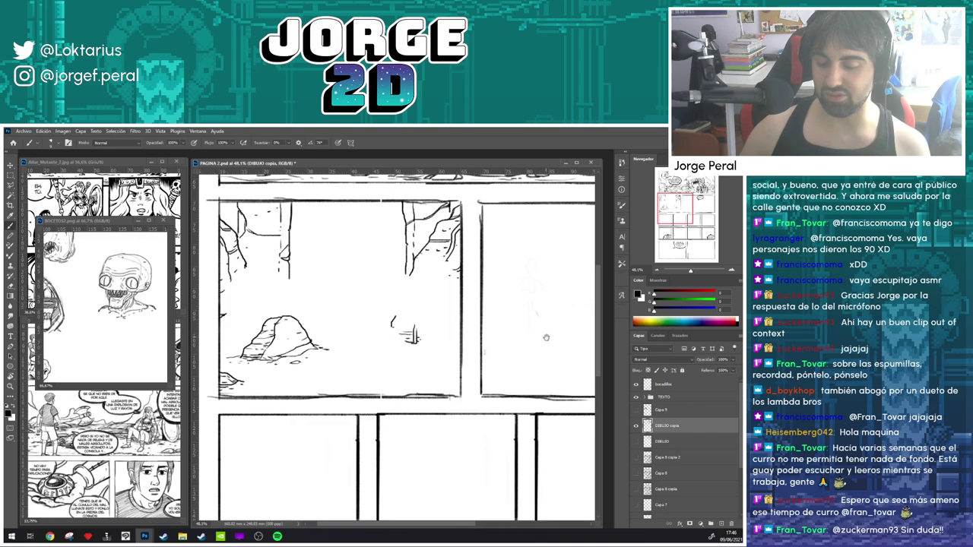
{"action": "left_click", "coordinate": [636, 410]}
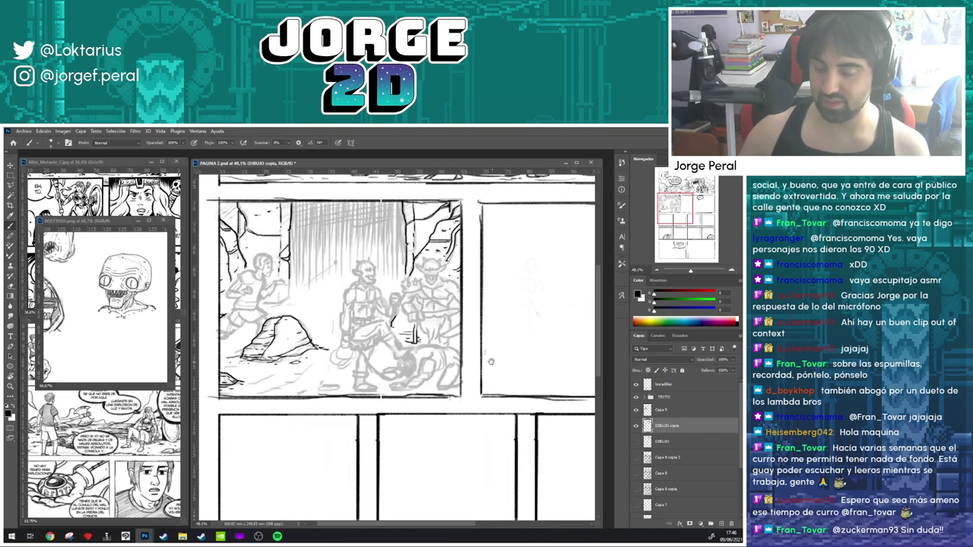
- Save the comic page and return to its document window
{"action": "scroll", "coordinate": [469, 351], "scroll_direction": "up", "scroll_amount": 1}
{"action": "key", "text": "ctrl+s"}
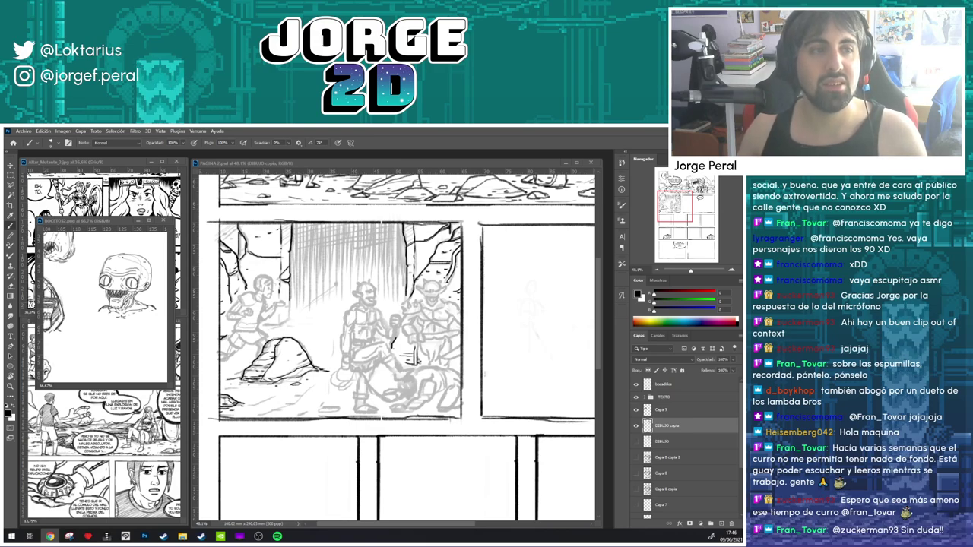
{"action": "left_click", "coordinate": [445, 166]}
- Draw the runner's shoulder and short sleeve over the faded sketch
{"action": "left_click_drag", "start_coordinate": [399, 258], "coordinate": [423, 175]}
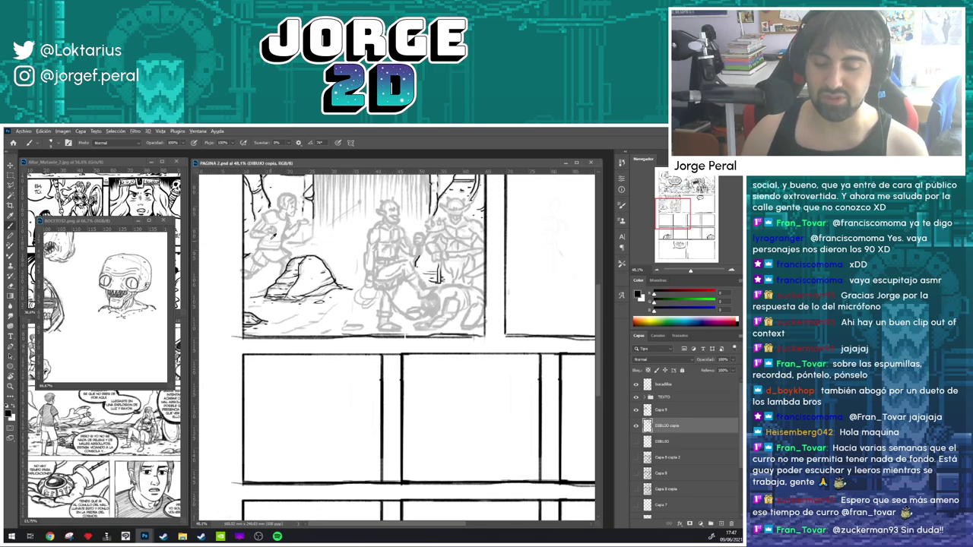
{"action": "scroll", "coordinate": [272, 234], "scroll_direction": "up", "scroll_amount": 4}
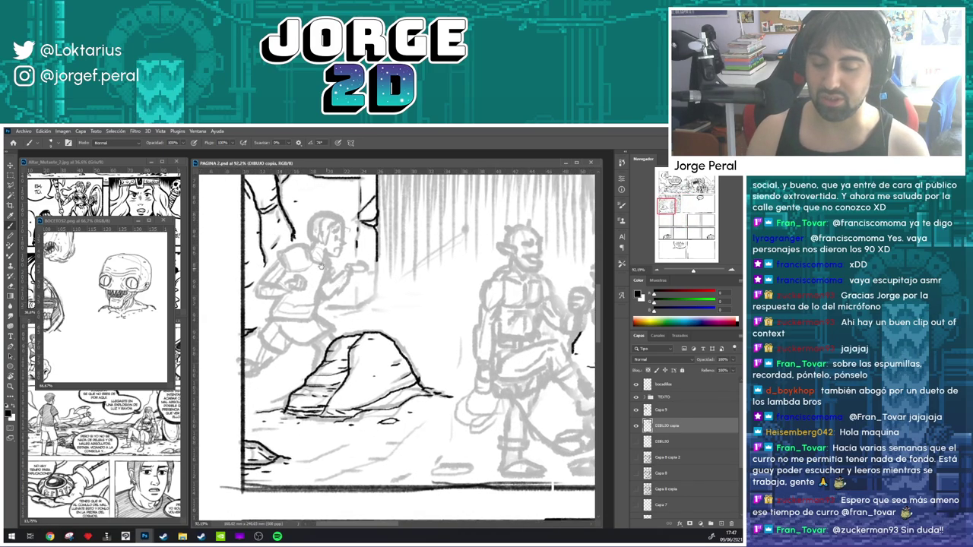
{"action": "mouse_move", "coordinate": [276, 272]}
{"action": "left_mouse_down"}
{"action": "mouse_move", "coordinate": [287, 259]}
{"action": "mouse_move", "coordinate": [279, 254]}
{"action": "mouse_move", "coordinate": [299, 246]}
{"action": "mouse_move", "coordinate": [311, 254]}
{"action": "mouse_move", "coordinate": [283, 273]}
{"action": "left_mouse_up"}
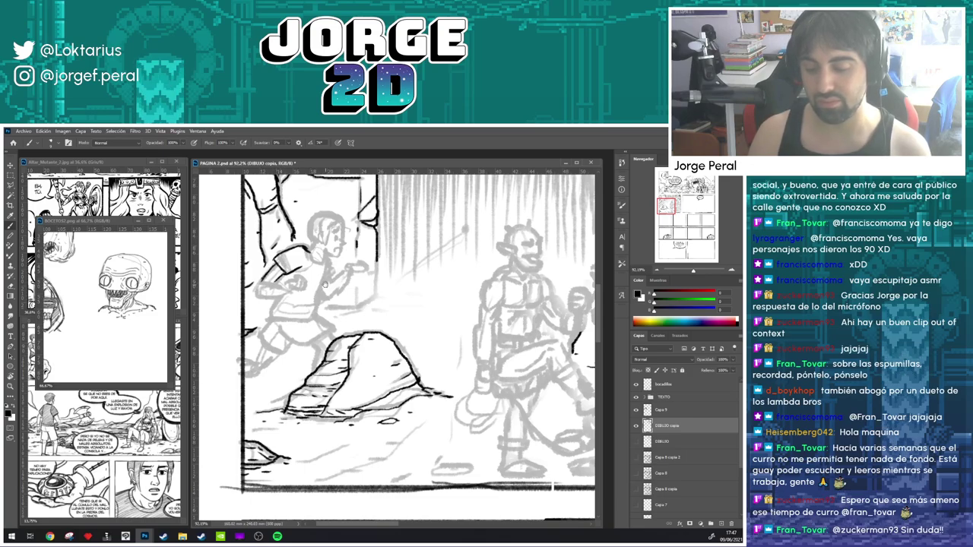
- Draw the runner's bent forearm and clenched fist below the sleeve
{"action": "left_click_drag", "start_coordinate": [333, 275], "coordinate": [371, 251]}
{"action": "scroll", "coordinate": [366, 271], "scroll_direction": "up", "scroll_amount": 3}
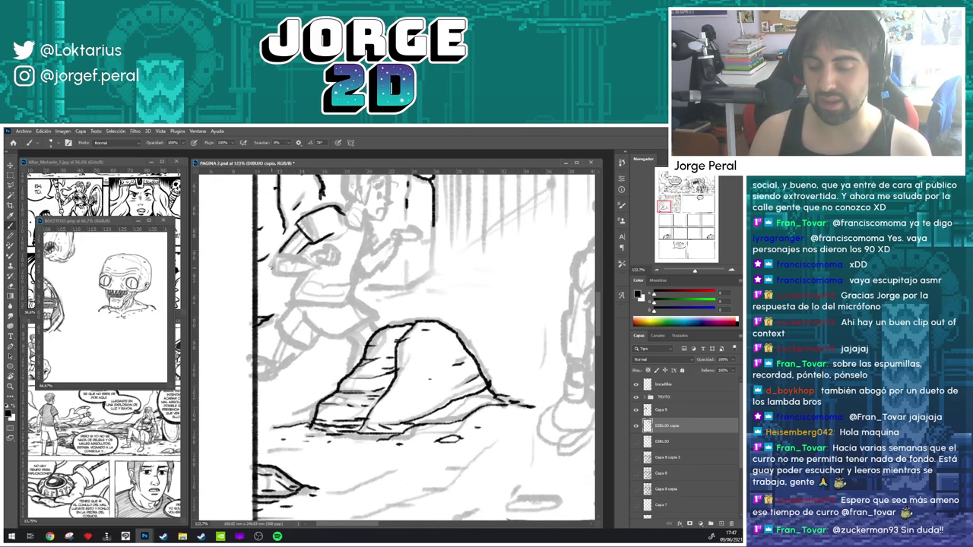
{"action": "left_click_drag", "start_coordinate": [271, 266], "coordinate": [309, 270]}
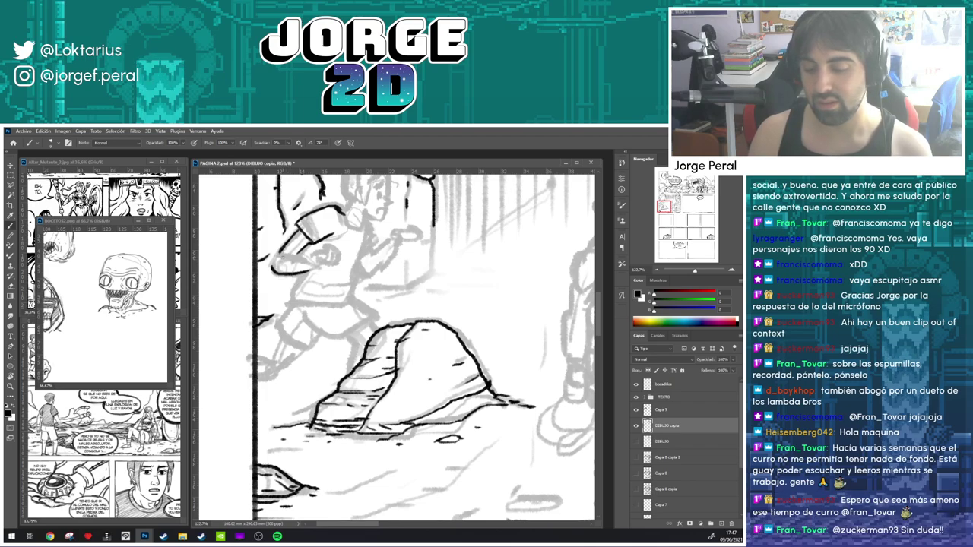
{"action": "left_click_drag", "start_coordinate": [282, 257], "coordinate": [314, 254]}
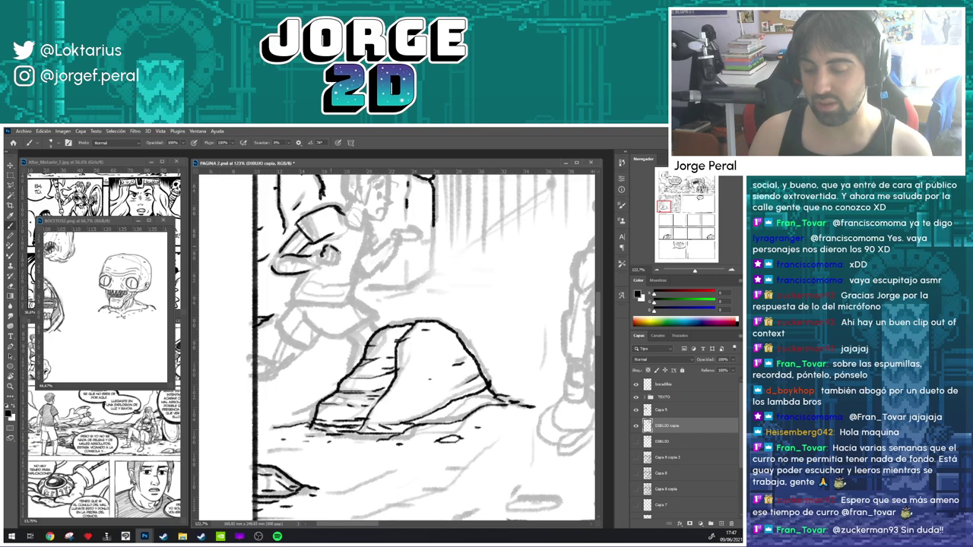
{"action": "left_click_drag", "start_coordinate": [329, 254], "coordinate": [333, 257]}
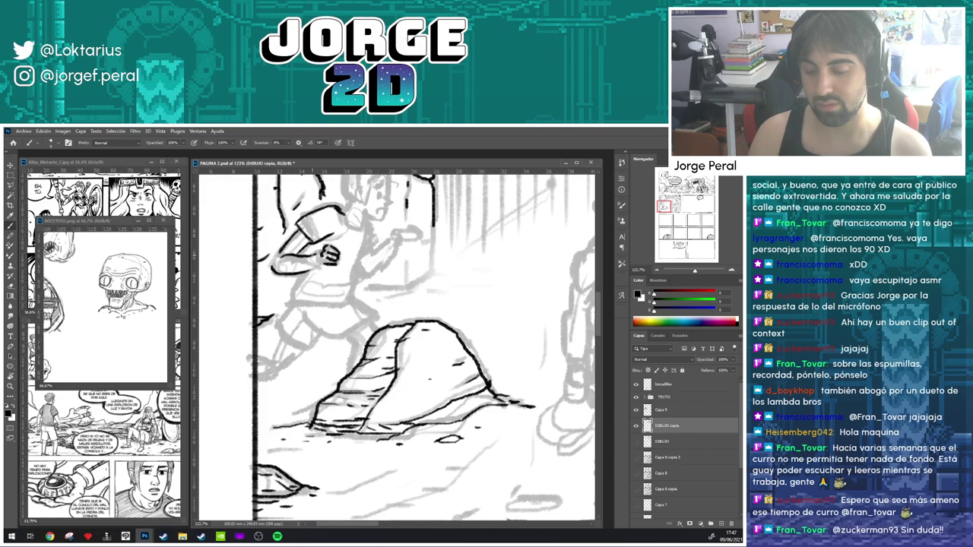
- Clean up the runner's bent arm with the Eraser and redraw the sleeve edge with the Brush
{"action": "key", "text": "e"}
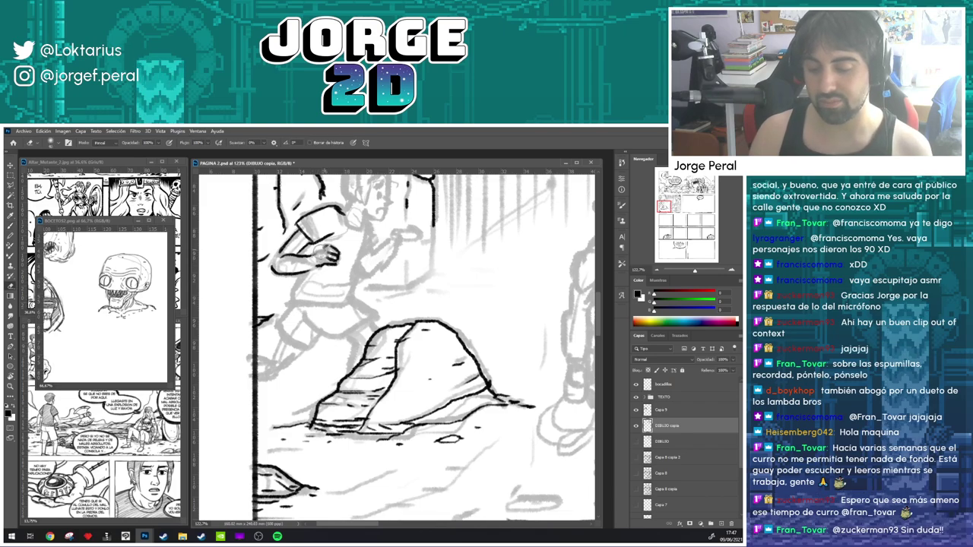
{"action": "key", "text": "b"}
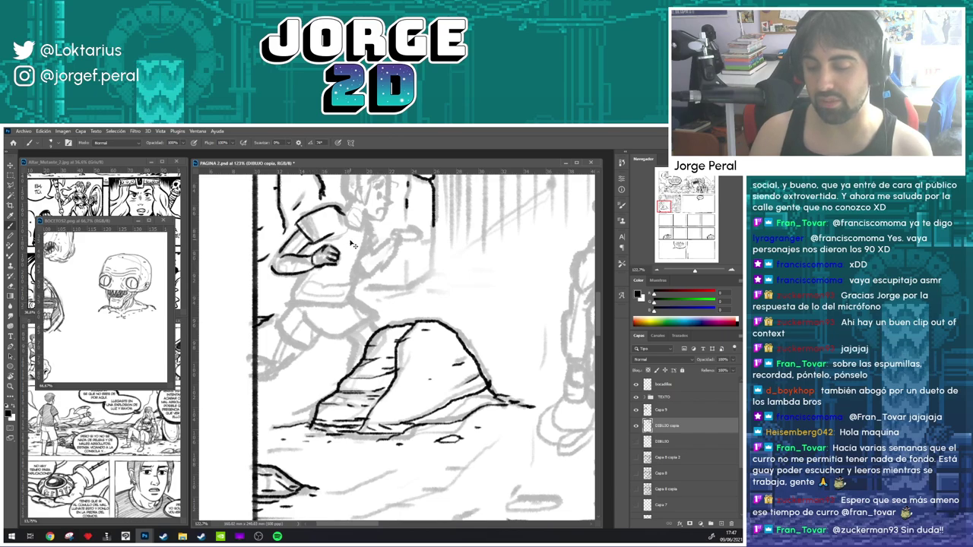
{"action": "left_click_drag", "start_coordinate": [440, 278], "coordinate": [399, 312]}
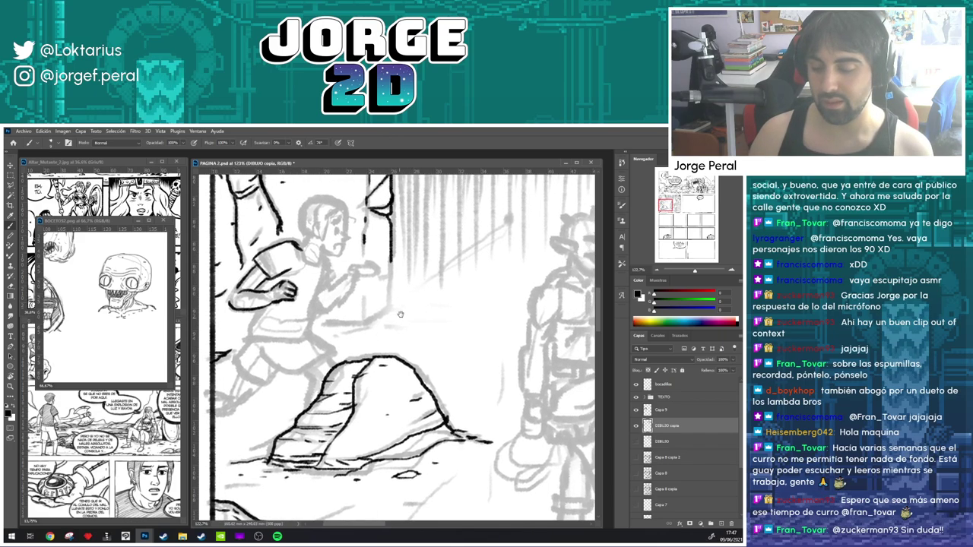
{"action": "left_click_drag", "start_coordinate": [376, 272], "coordinate": [431, 233]}
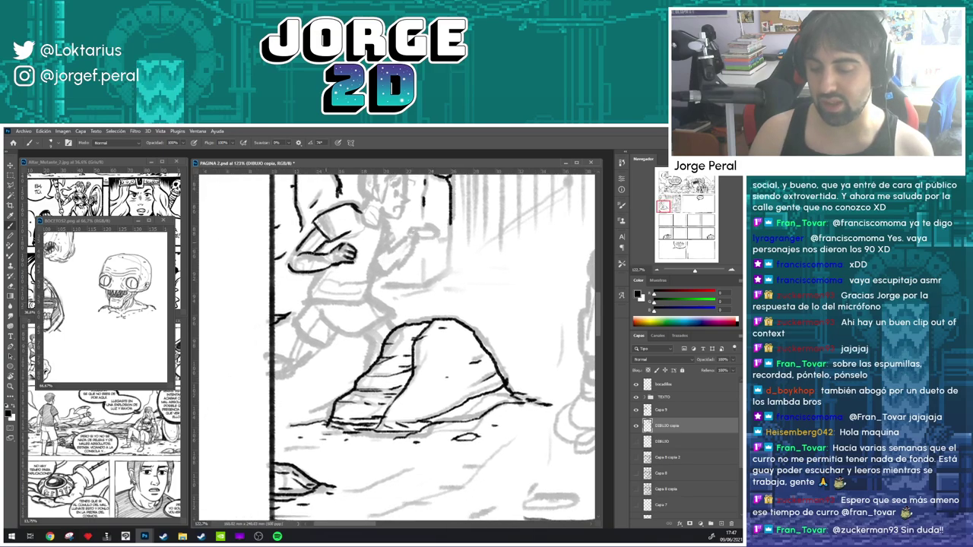
{"action": "key", "text": "e"}
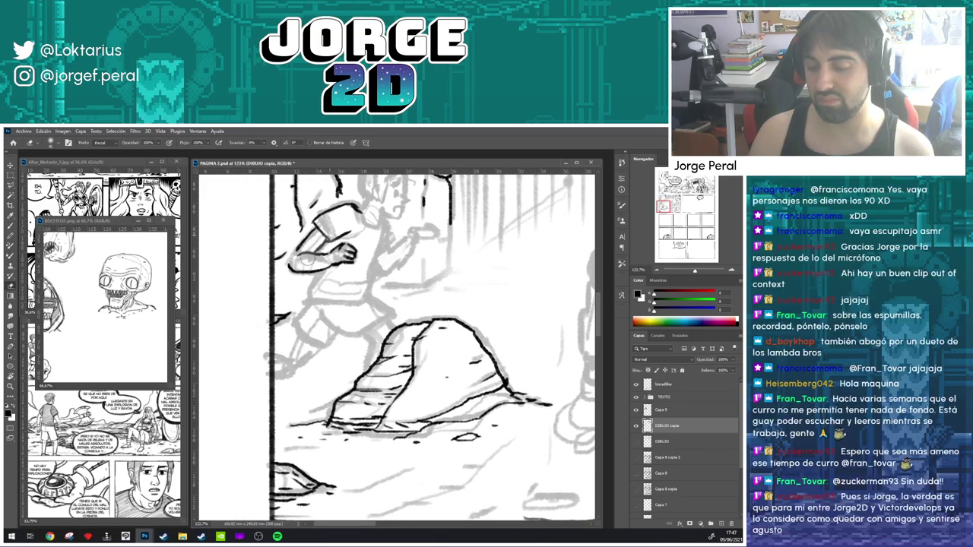
{"action": "key", "text": "b"}
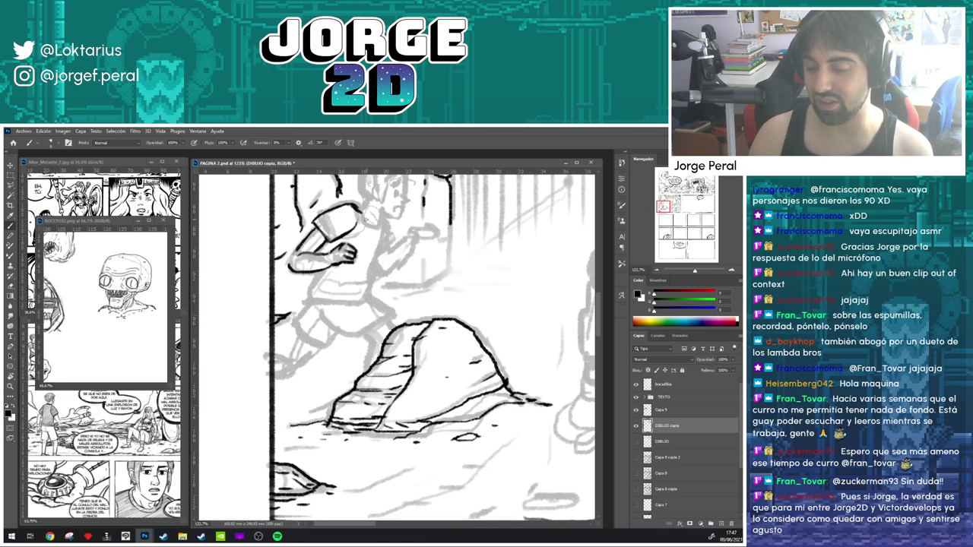
- Draw the runner's face, fringe, outer hair outline and neck over the faded sketch
{"action": "left_click_drag", "start_coordinate": [404, 238], "coordinate": [391, 293]}
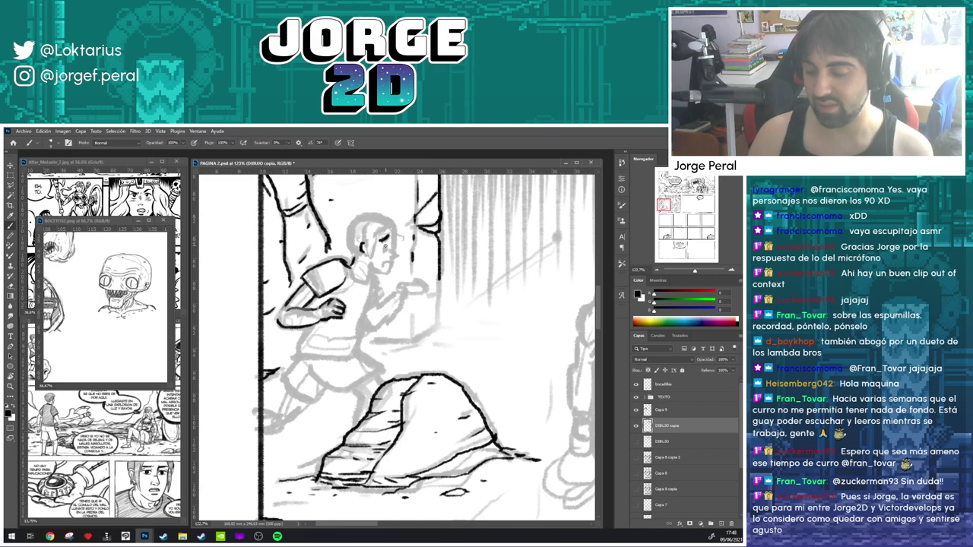
{"action": "mouse_move", "coordinate": [387, 262]}
{"action": "left_mouse_down"}
{"action": "mouse_move", "coordinate": [399, 254]}
{"action": "mouse_move", "coordinate": [375, 270]}
{"action": "mouse_move", "coordinate": [391, 276]}
{"action": "mouse_move", "coordinate": [392, 267]}
{"action": "left_mouse_up"}
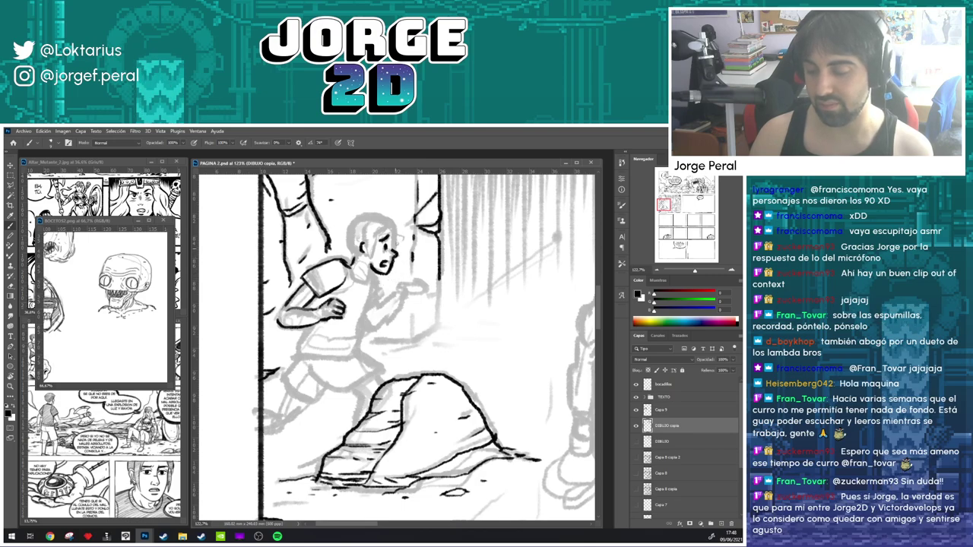
{"action": "mouse_move", "coordinate": [395, 227]}
{"action": "left_mouse_down"}
{"action": "mouse_move", "coordinate": [366, 228]}
{"action": "mouse_move", "coordinate": [373, 257]}
{"action": "mouse_move", "coordinate": [381, 233]}
{"action": "left_mouse_up"}
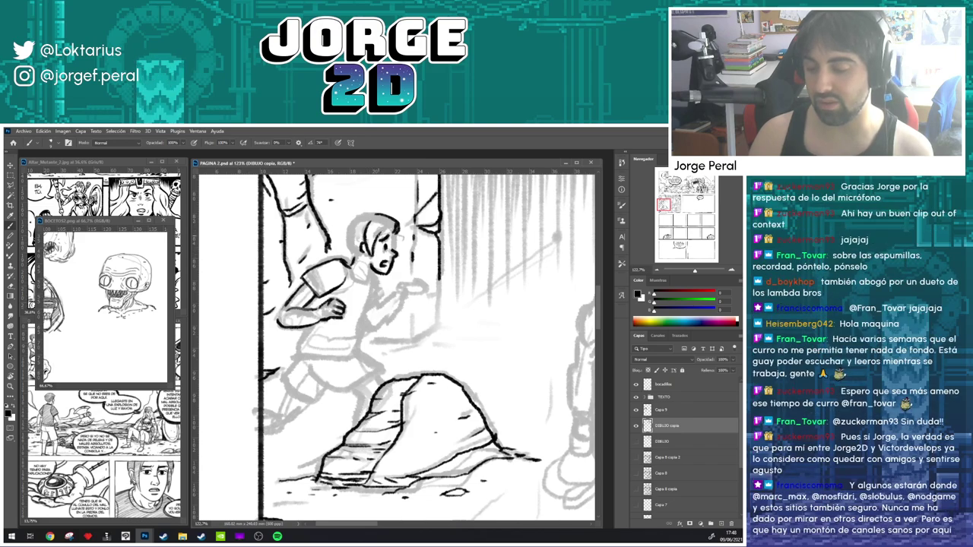
{"action": "key", "text": "ctrl+z"}
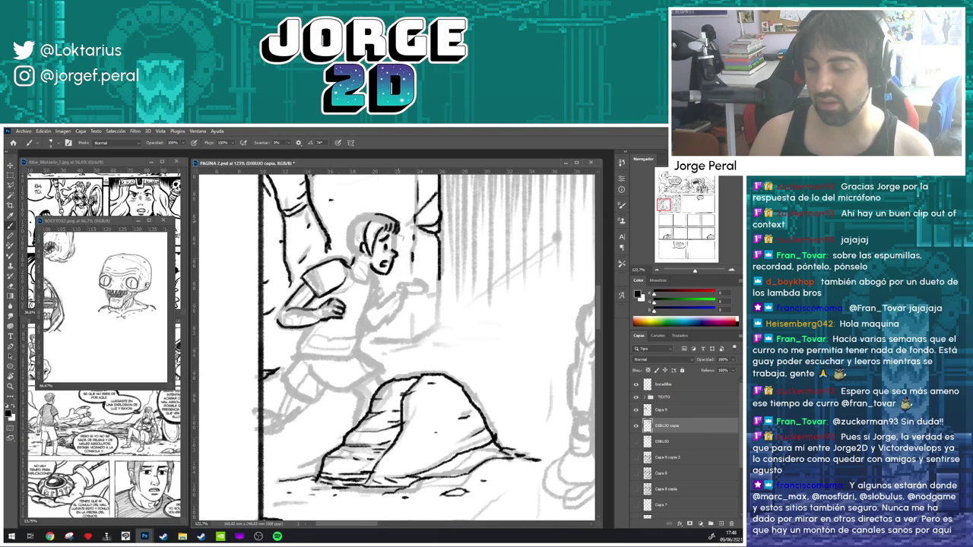
{"action": "mouse_move", "coordinate": [365, 216]}
{"action": "left_mouse_down"}
{"action": "mouse_move", "coordinate": [376, 212]}
{"action": "mouse_move", "coordinate": [349, 229]}
{"action": "mouse_move", "coordinate": [346, 251]}
{"action": "mouse_move", "coordinate": [358, 257]}
{"action": "left_mouse_up"}
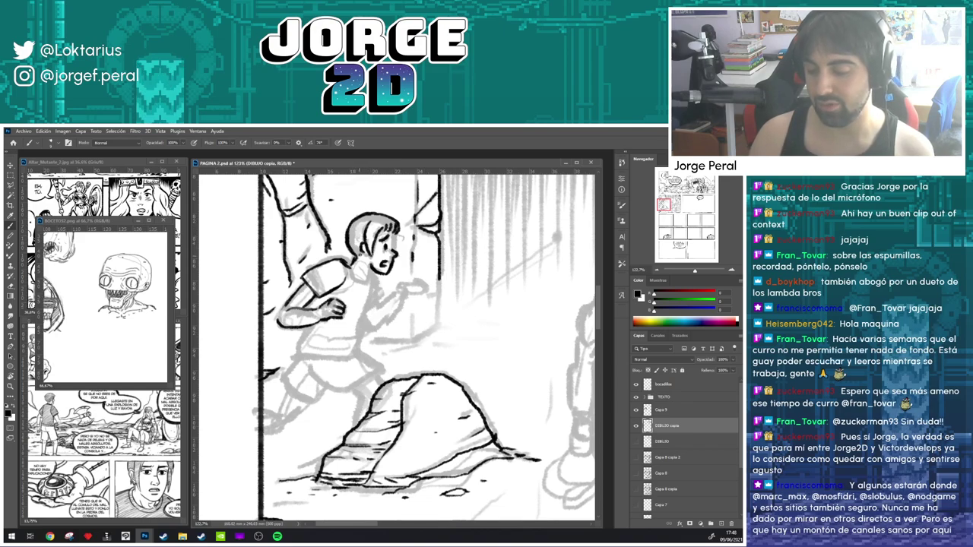
{"action": "left_click_drag", "start_coordinate": [362, 249], "coordinate": [365, 255]}
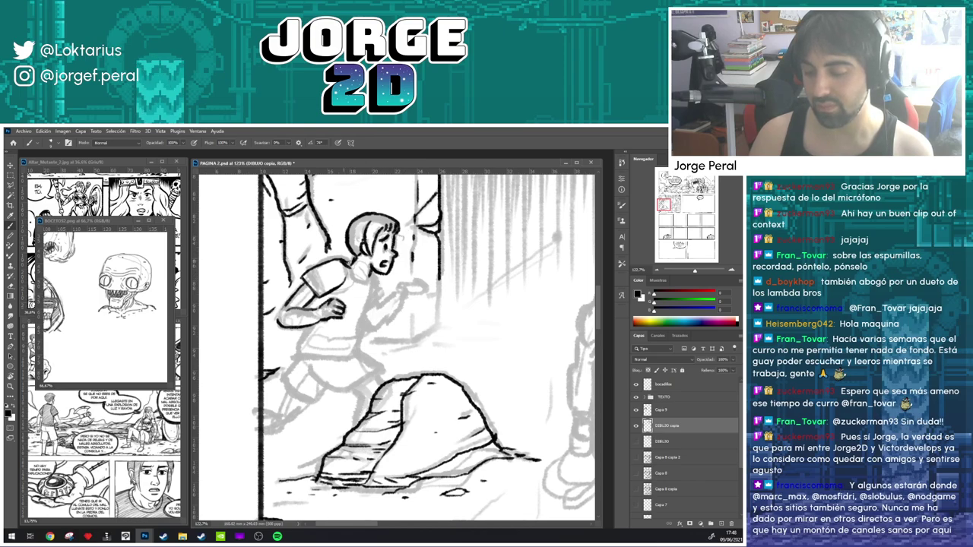
{"action": "left_click_drag", "start_coordinate": [351, 267], "coordinate": [372, 276]}
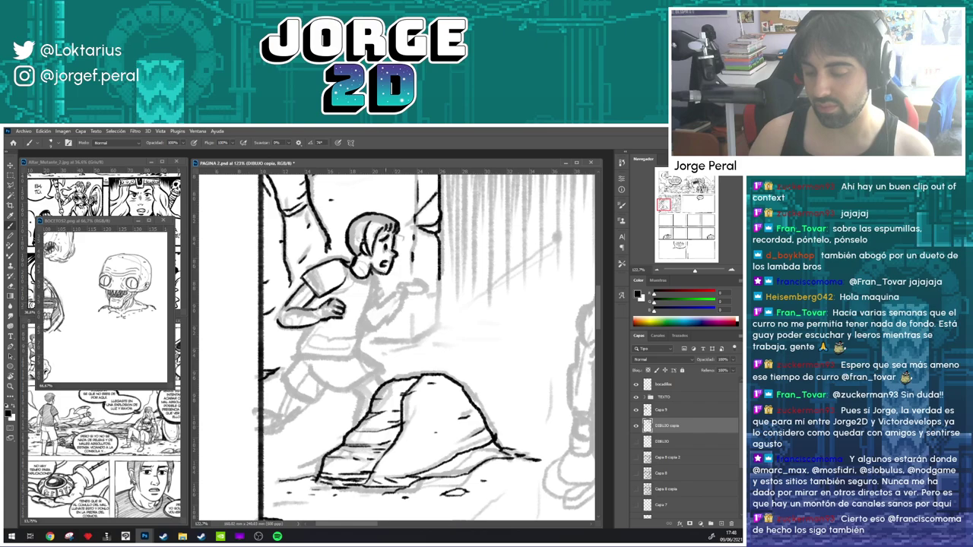
- Draw the runner's T-shirt torso from the collar down to the hem
{"action": "left_click_drag", "start_coordinate": [333, 294], "coordinate": [354, 250]}
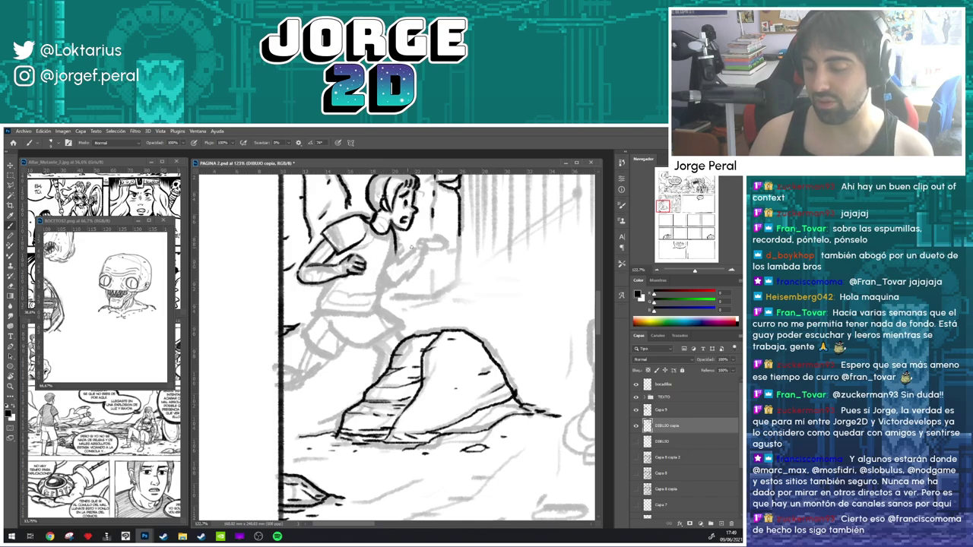
{"action": "left_click_drag", "start_coordinate": [406, 254], "coordinate": [384, 273]}
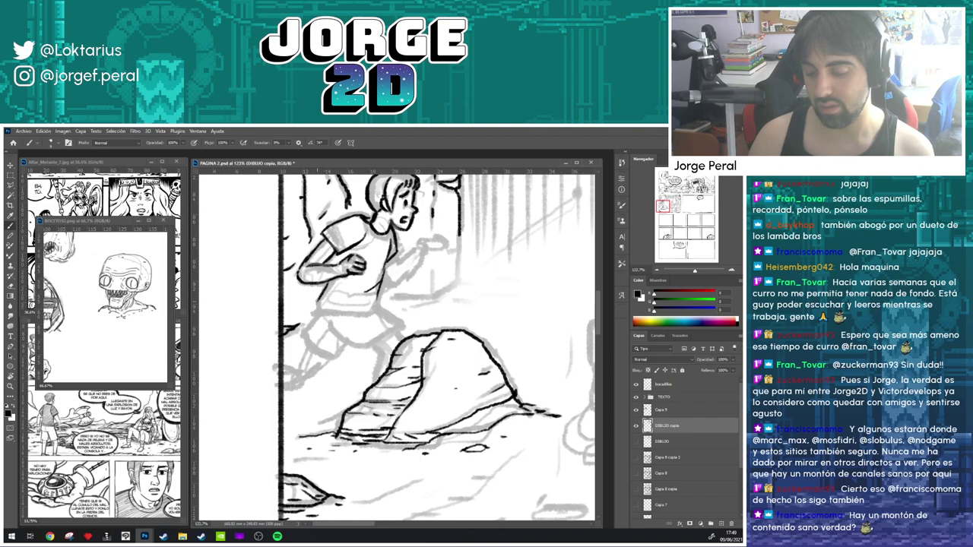
{"action": "mouse_move", "coordinate": [319, 299]}
{"action": "left_mouse_down"}
{"action": "mouse_move", "coordinate": [315, 315]}
{"action": "mouse_move", "coordinate": [354, 306]}
{"action": "mouse_move", "coordinate": [313, 316]}
{"action": "mouse_move", "coordinate": [354, 314]}
{"action": "mouse_move", "coordinate": [379, 296]}
{"action": "left_mouse_up"}
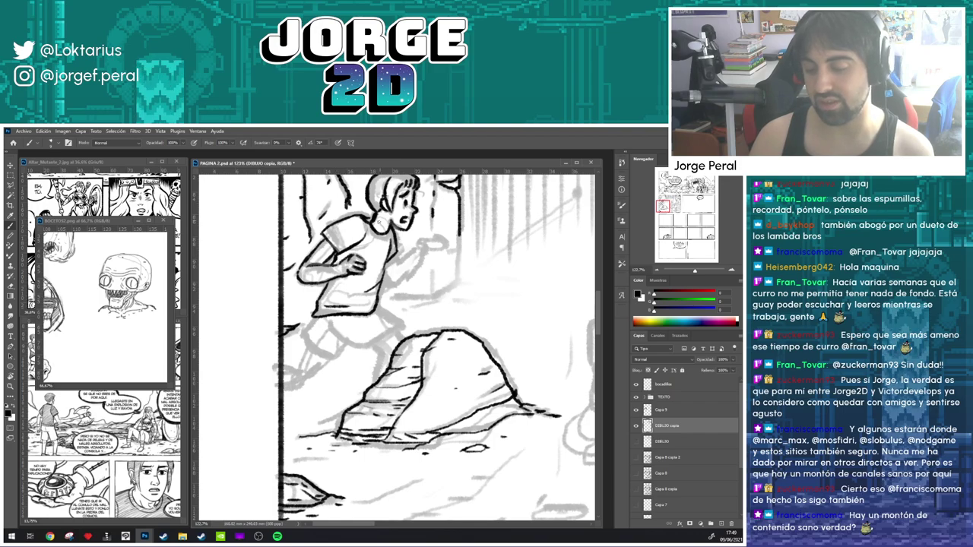
- Draw the runner's front arm bent upward, with its forearm reaching the wrist
{"action": "left_click_drag", "start_coordinate": [460, 249], "coordinate": [439, 236]}
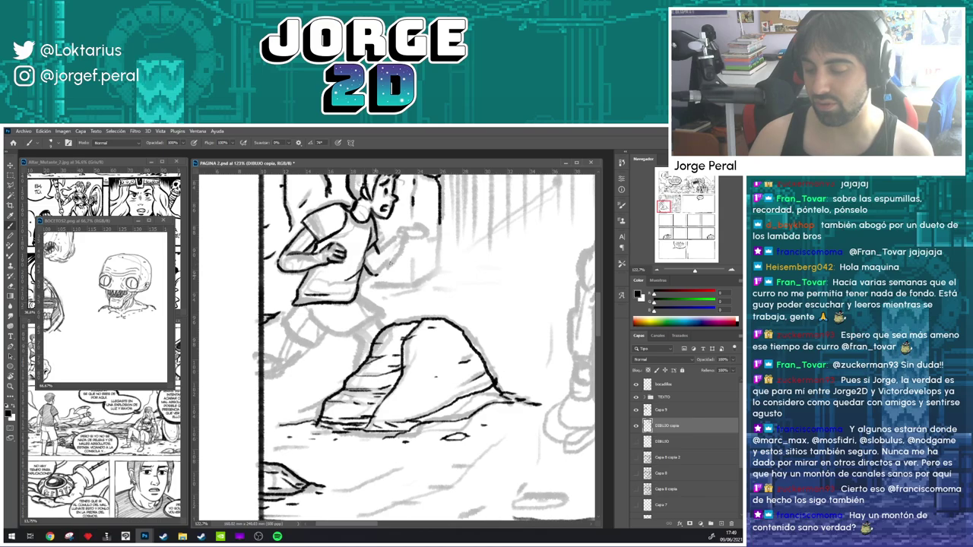
{"action": "left_click_drag", "start_coordinate": [449, 253], "coordinate": [315, 301]}
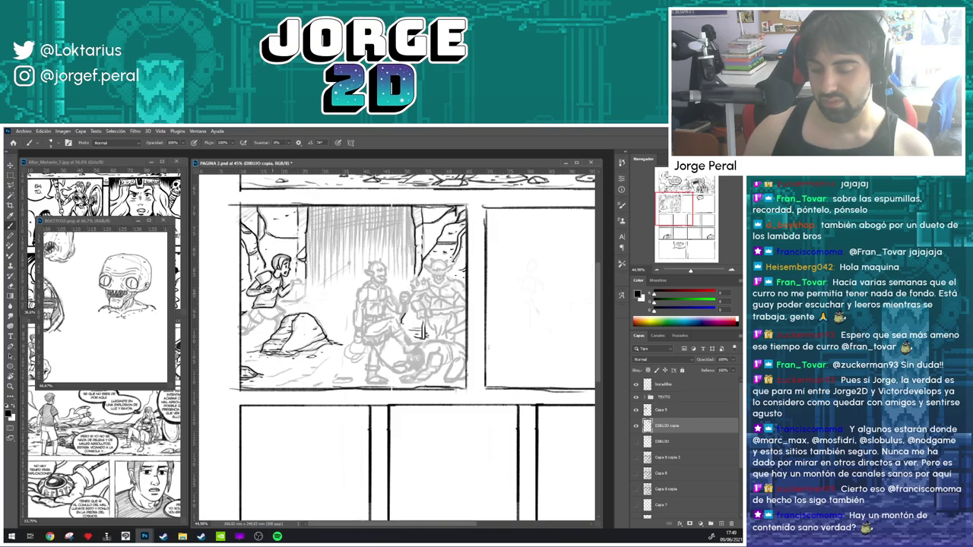
{"action": "left_click_drag", "start_coordinate": [276, 291], "coordinate": [365, 291]}
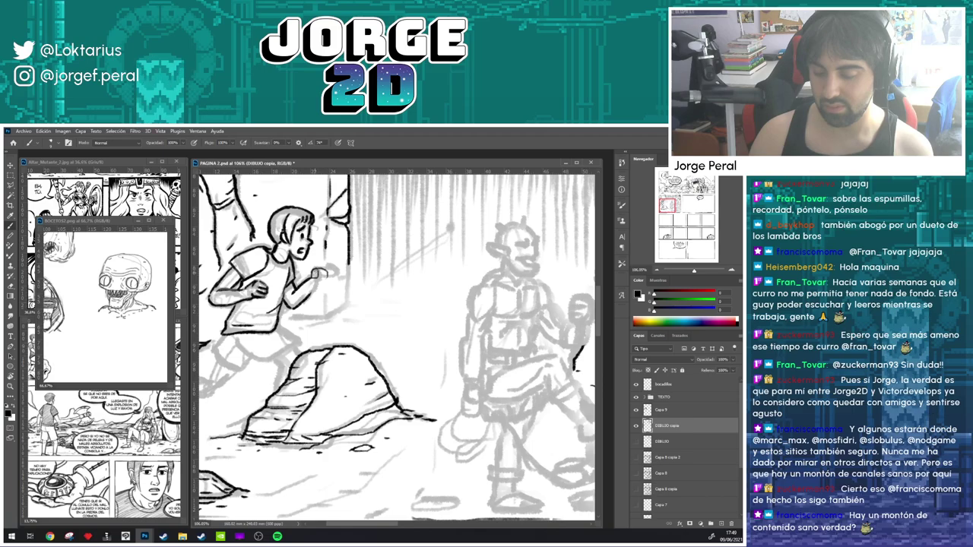
{"action": "key", "text": "ctrl+z"}
{"action": "left_click_drag", "start_coordinate": [318, 271], "coordinate": [312, 280]}
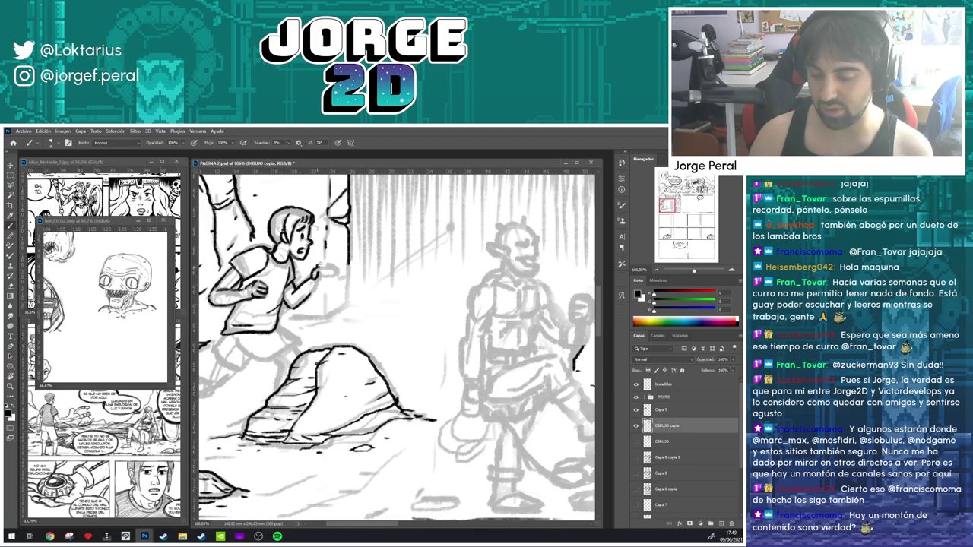
- Draw the runner's raised front fist, erasing and reworking the finger lines with the Eraser and Brush
{"action": "key", "text": "e"}
{"action": "mouse_move", "coordinate": [327, 263]}
{"action": "left_mouse_down"}
{"action": "mouse_move", "coordinate": [312, 280]}
{"action": "mouse_move", "coordinate": [315, 298]}
{"action": "mouse_move", "coordinate": [315, 284]}
{"action": "left_mouse_up"}
{"action": "key", "text": "b"}
{"action": "key", "text": "ctrl+z"}
{"action": "key", "text": "ctrl+z"}
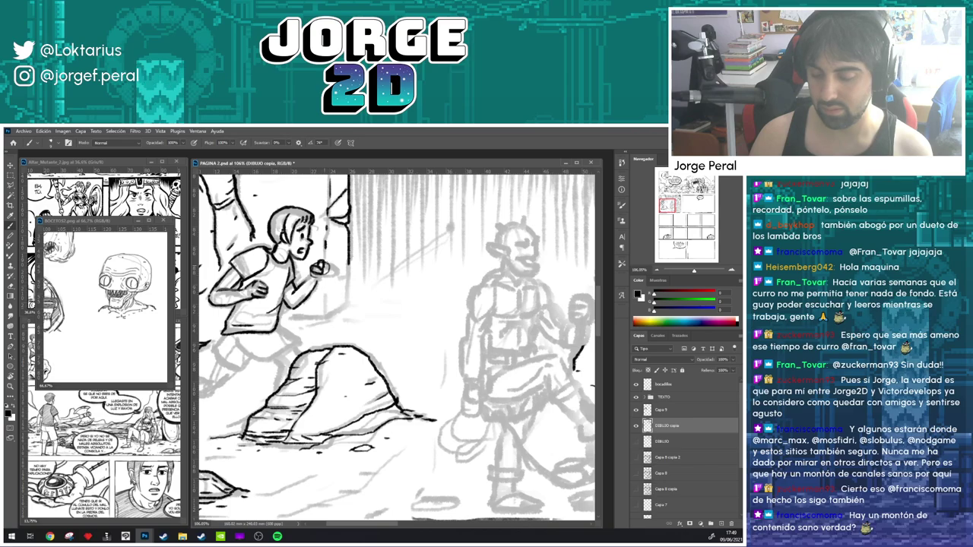
{"action": "key", "text": "ctrl+z"}
{"action": "key", "text": "ctrl+z"}
{"action": "key", "text": "ctrl+z"}
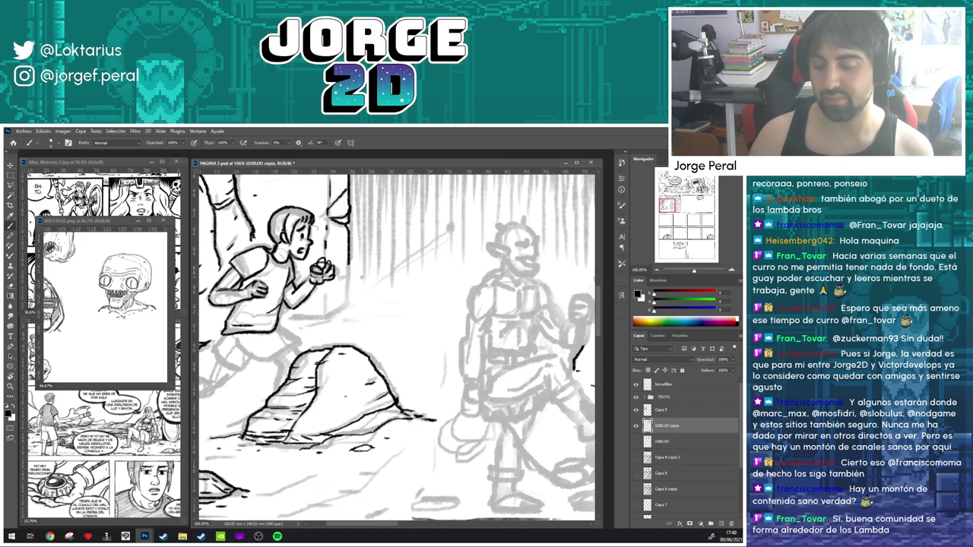
{"action": "key", "text": "e"}
{"action": "left_click_drag", "start_coordinate": [322, 271], "coordinate": [311, 277]}
{"action": "key", "text": "b"}
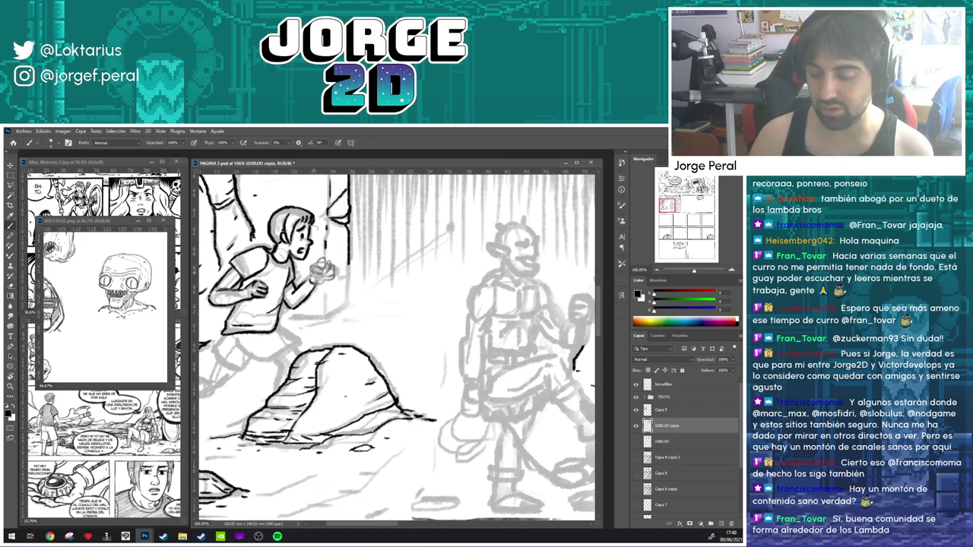
{"action": "mouse_move", "coordinate": [317, 265]}
{"action": "left_mouse_down"}
{"action": "mouse_move", "coordinate": [313, 276]}
{"action": "mouse_move", "coordinate": [325, 260]}
{"action": "left_mouse_up"}
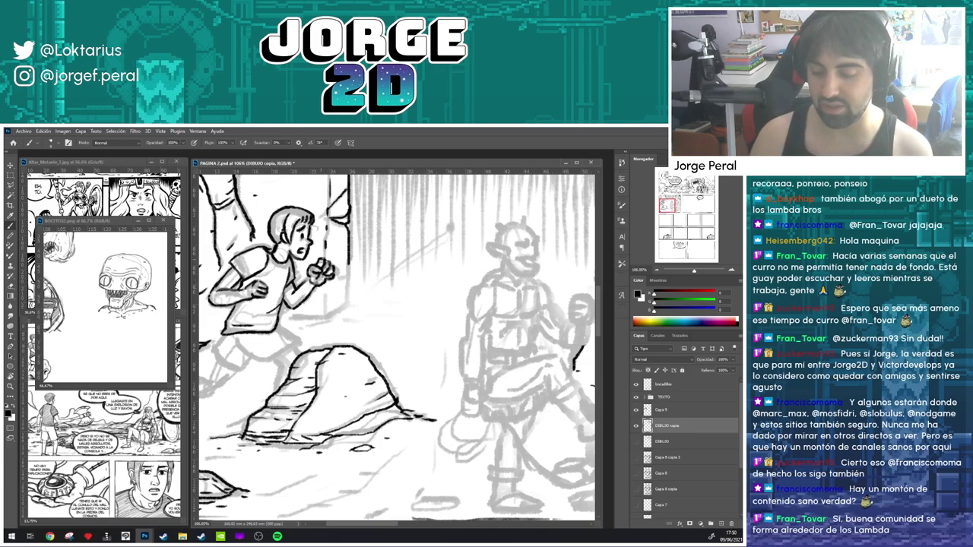
- Erase the runner's other fist, in front of the shirt, and redraw its fingers with the Brush
{"action": "key", "text": "e"}
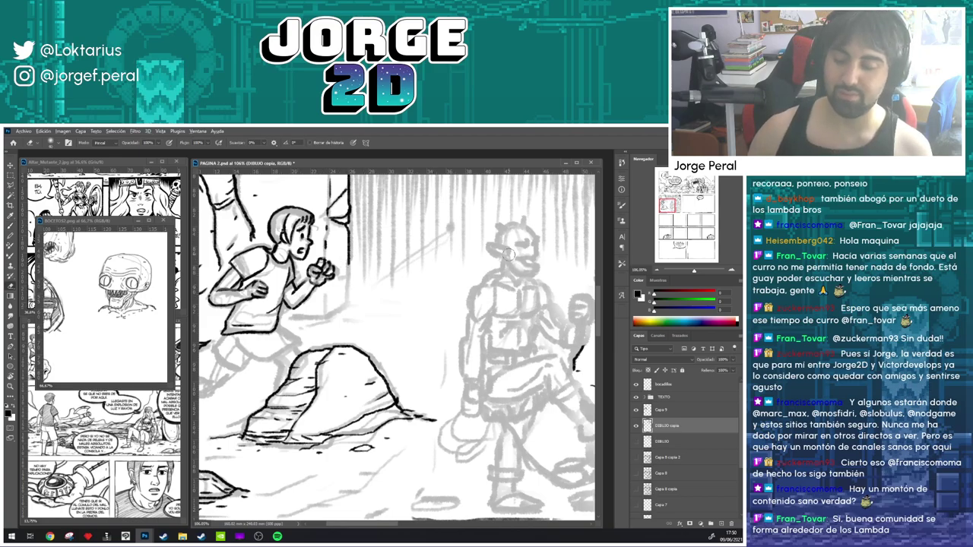
{"action": "scroll", "coordinate": [319, 274], "scroll_direction": "down", "scroll_amount": 3}
{"action": "scroll", "coordinate": [324, 279], "scroll_direction": "down", "scroll_amount": 3}
{"action": "scroll", "coordinate": [316, 282], "scroll_direction": "up", "scroll_amount": 5}
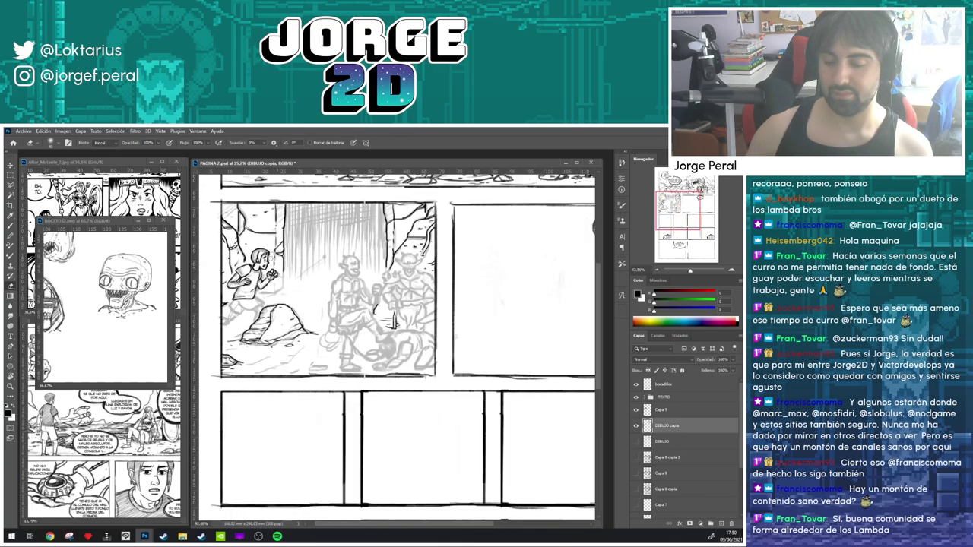
{"action": "mouse_move", "coordinate": [298, 270]}
{"action": "left_mouse_down"}
{"action": "mouse_move", "coordinate": [310, 287]}
{"action": "mouse_move", "coordinate": [280, 269]}
{"action": "mouse_move", "coordinate": [300, 260]}
{"action": "left_mouse_up"}
{"action": "key", "text": "b"}
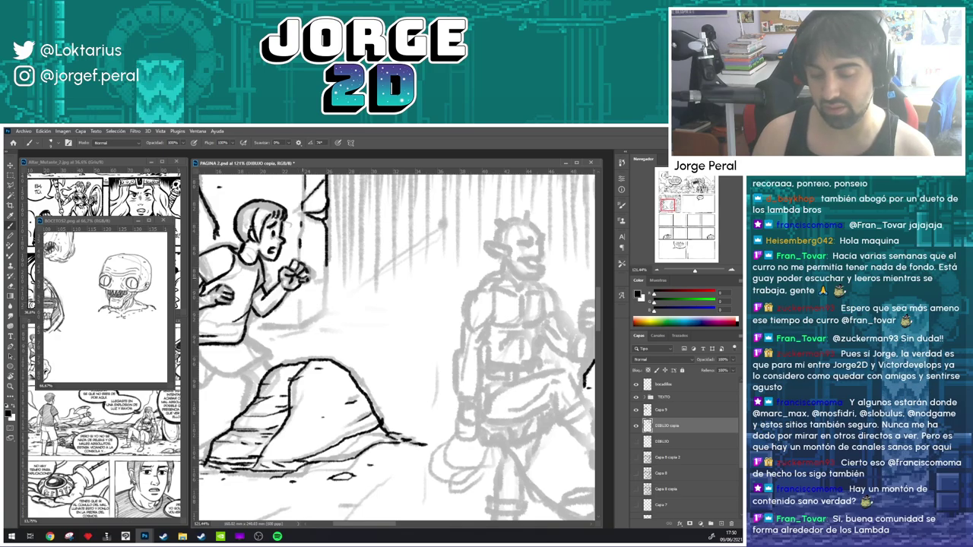
{"action": "left_click_drag", "start_coordinate": [302, 276], "coordinate": [388, 245]}
{"action": "key", "text": "e"}
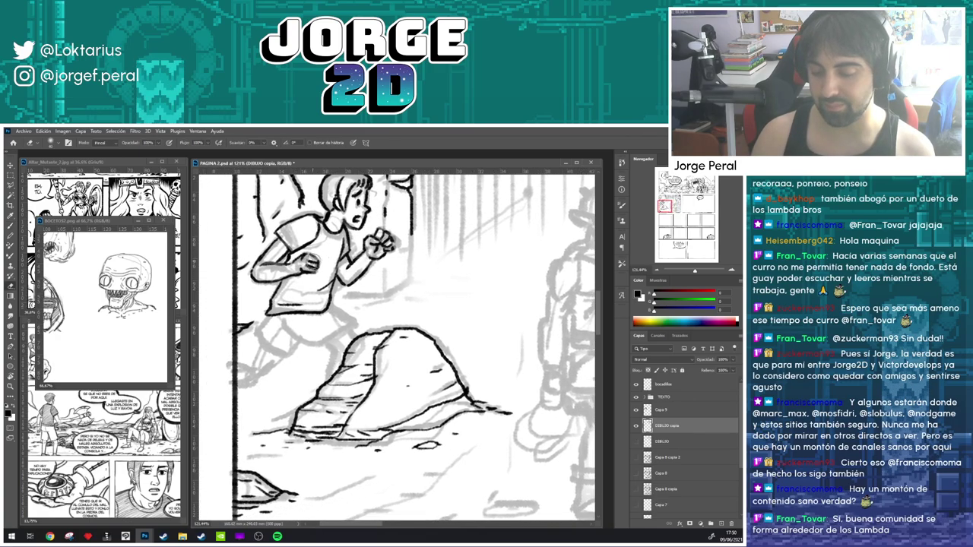
{"action": "key", "text": "b"}
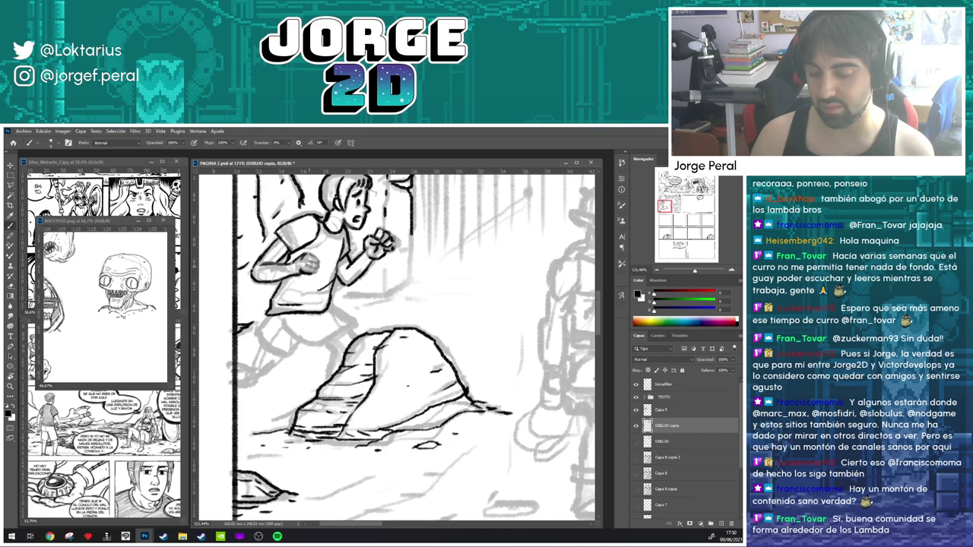
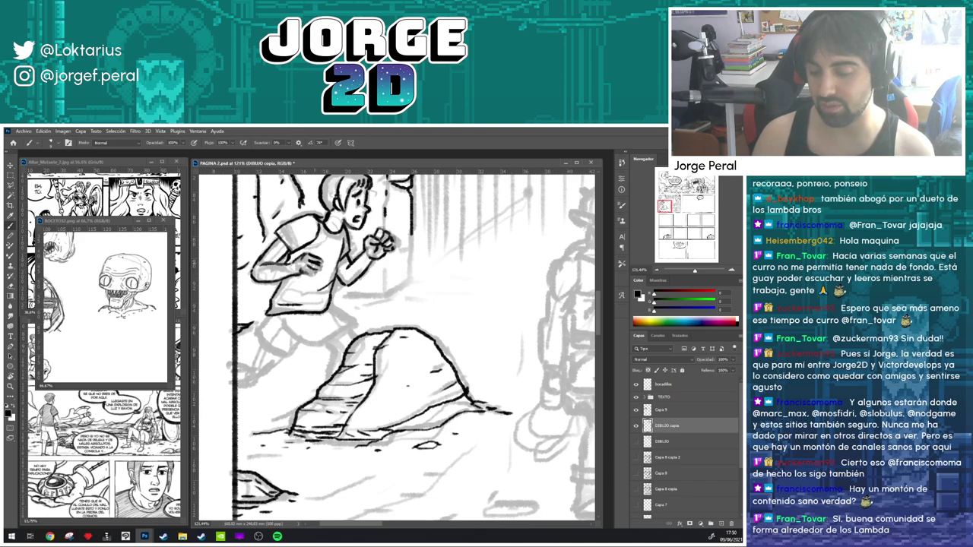
{"action": "mouse_move", "coordinate": [303, 273]}
{"action": "left_mouse_down"}
{"action": "mouse_move", "coordinate": [325, 272]}
{"action": "mouse_move", "coordinate": [308, 260]}
{"action": "mouse_move", "coordinate": [318, 274]}
{"action": "mouse_move", "coordinate": [389, 262]}
{"action": "left_mouse_up"}
{"action": "key", "text": "e"}
{"action": "key", "text": "b"}
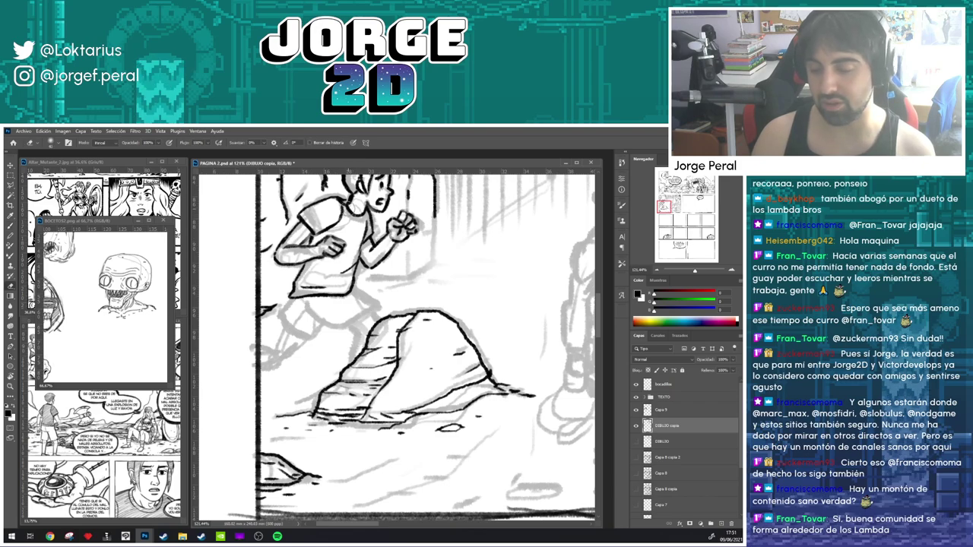
- Fade the lines at the runner's neck with the Eraser and redraw the shirt collar with the Brush
{"action": "left_click_drag", "start_coordinate": [347, 226], "coordinate": [344, 266]}
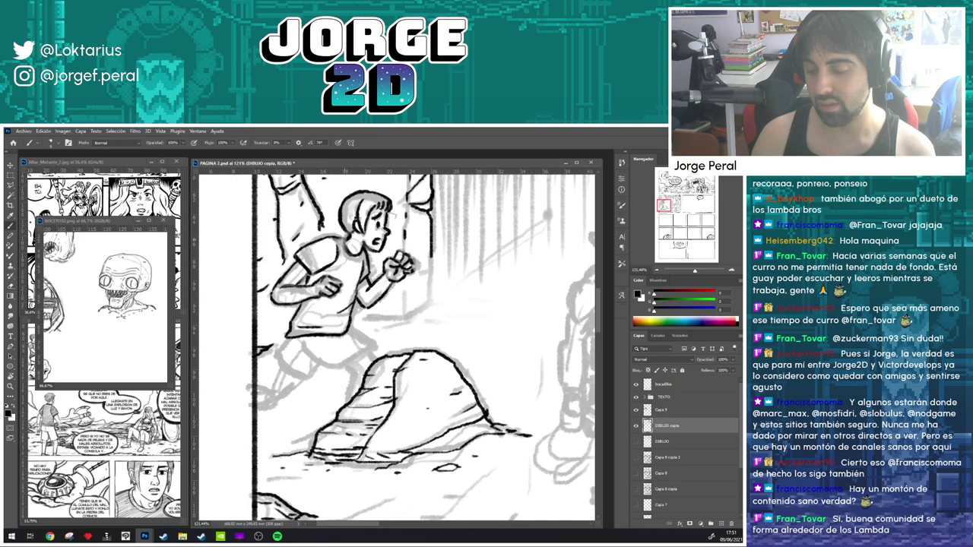
{"action": "key", "text": "e"}
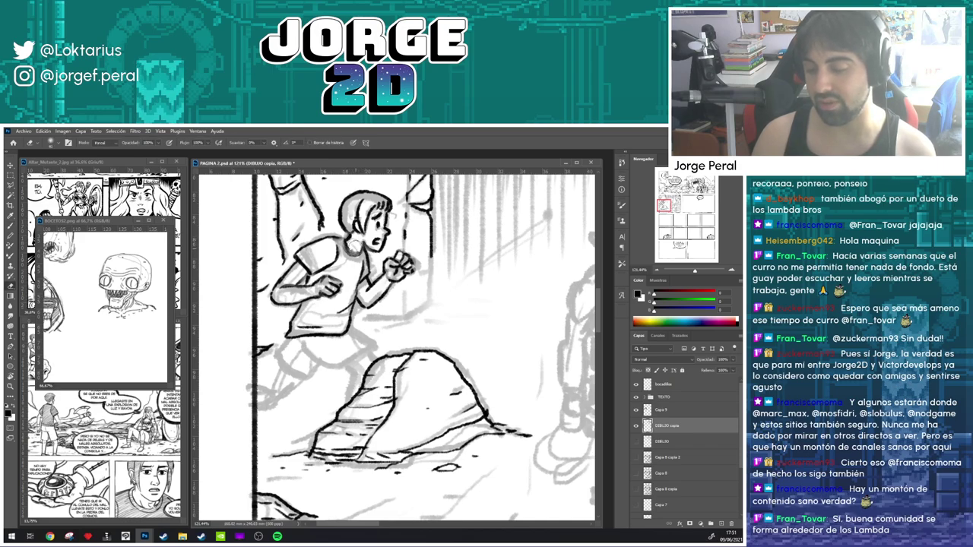
{"action": "key", "text": "b"}
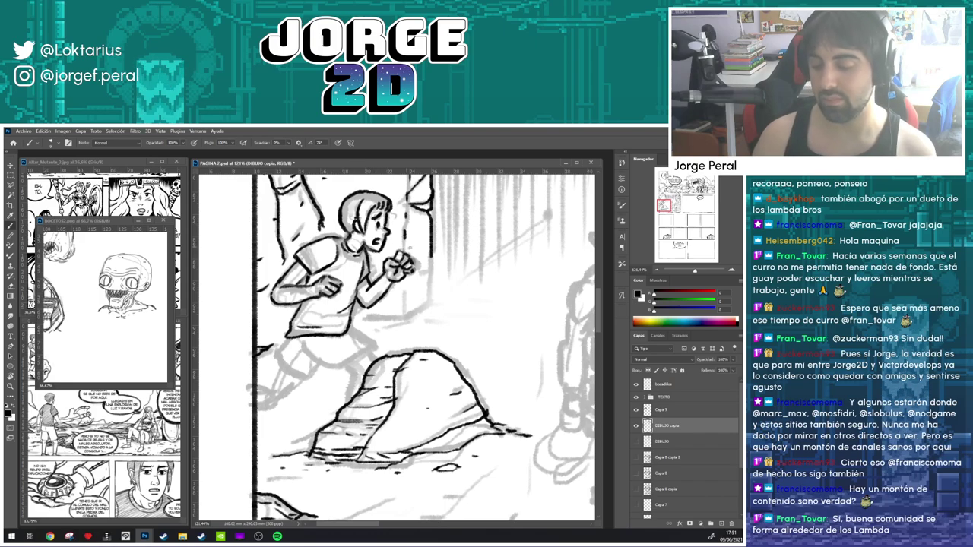
{"action": "scroll", "coordinate": [353, 256], "scroll_direction": "down", "scroll_amount": 1}
{"action": "key", "text": "e"}
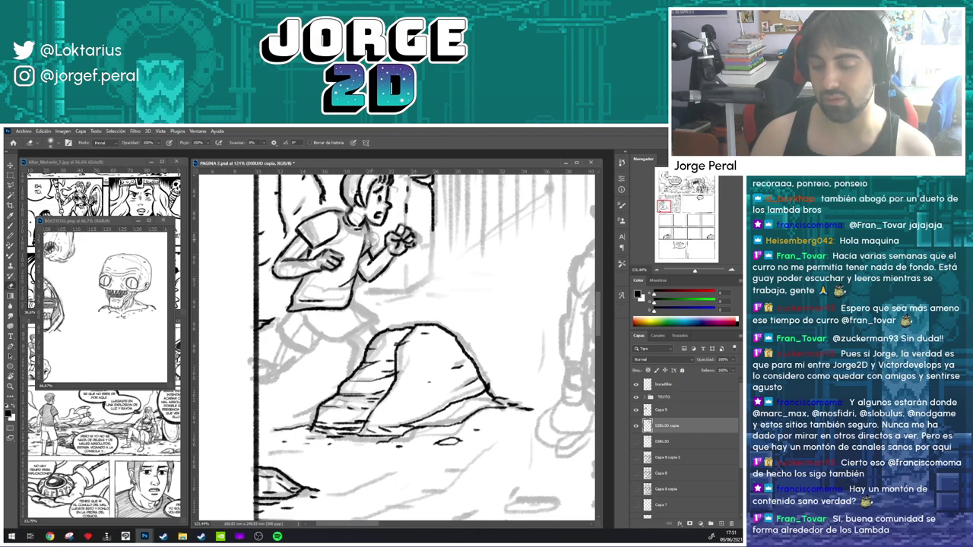
{"action": "key", "text": "b"}
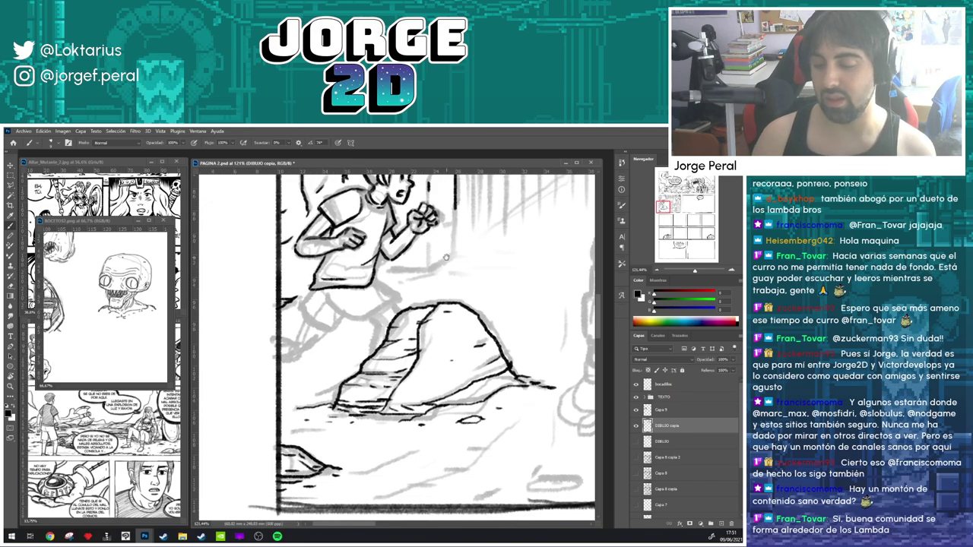
- Draw the runner's shorts and legs, one trailing to the panel border and one ending behind the boulder
{"action": "left_click_drag", "start_coordinate": [423, 236], "coordinate": [401, 220]}
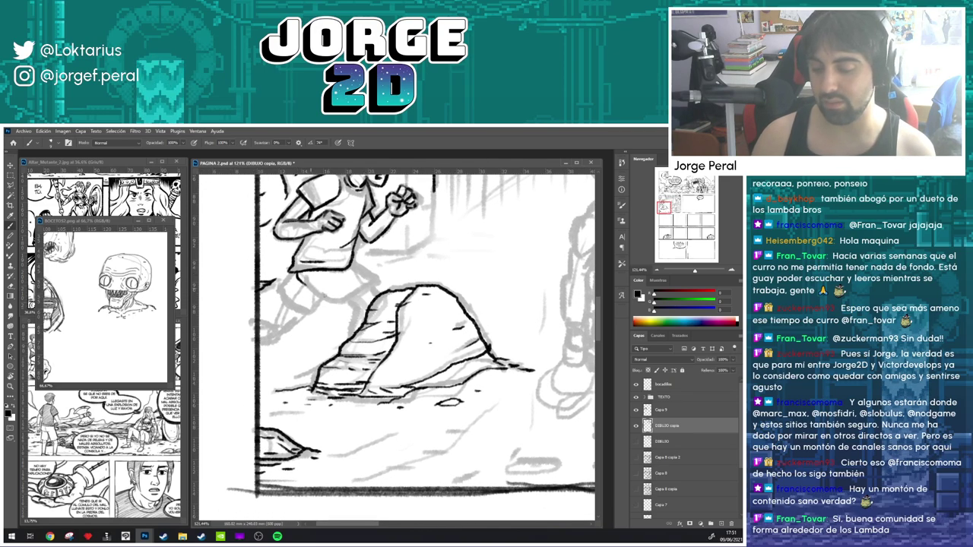
{"action": "key", "text": "ctrl"}
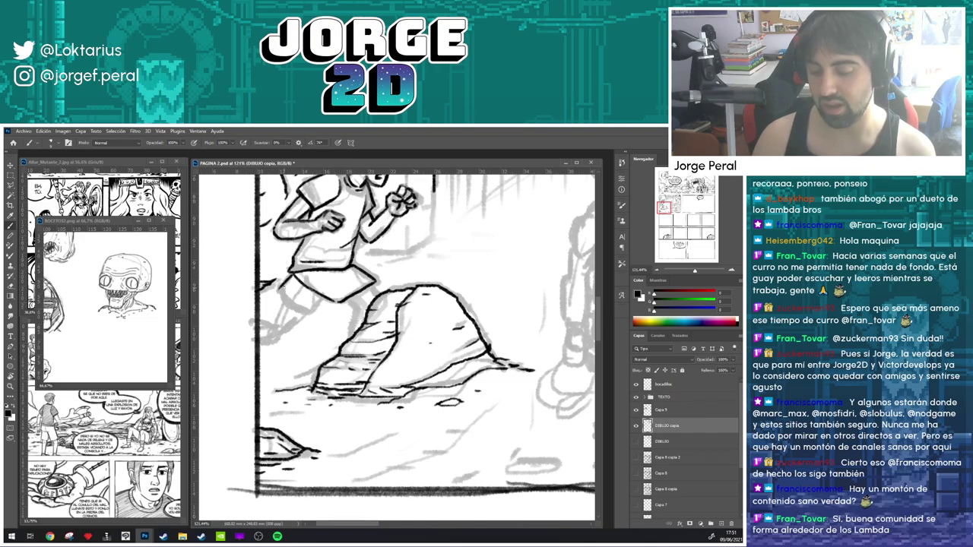
{"action": "mouse_move", "coordinate": [277, 289]}
{"action": "left_mouse_down"}
{"action": "mouse_move", "coordinate": [300, 308]}
{"action": "mouse_move", "coordinate": [325, 296]}
{"action": "mouse_move", "coordinate": [277, 289]}
{"action": "mouse_move", "coordinate": [310, 282]}
{"action": "mouse_move", "coordinate": [306, 296]}
{"action": "mouse_move", "coordinate": [289, 297]}
{"action": "mouse_move", "coordinate": [310, 308]}
{"action": "mouse_move", "coordinate": [336, 286]}
{"action": "mouse_move", "coordinate": [407, 272]}
{"action": "mouse_move", "coordinate": [385, 304]}
{"action": "left_mouse_up"}
{"action": "key", "text": "ctrl+z"}
{"action": "key", "text": "ctrl+z"}
{"action": "key", "text": "ctrl+z"}
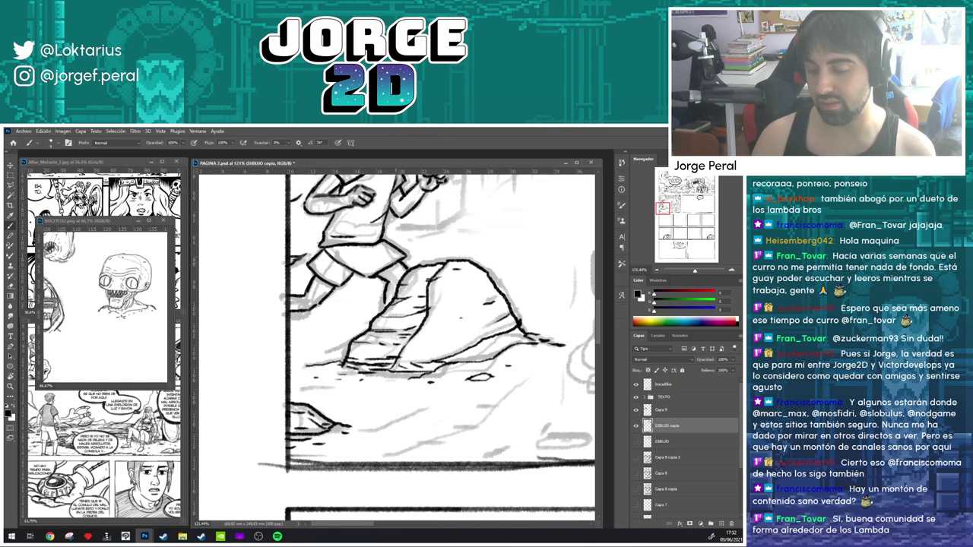
{"action": "left_click_drag", "start_coordinate": [391, 254], "coordinate": [386, 361]}
- Draw the muscular arm of the standing creature over its faded sketch with the Brush, from the shoulder to the wristband
{"action": "mouse_move", "coordinate": [421, 294]}
{"action": "left_mouse_down"}
{"action": "mouse_move", "coordinate": [386, 297]}
{"action": "mouse_move", "coordinate": [395, 306]}
{"action": "mouse_move", "coordinate": [251, 258]}
{"action": "left_mouse_up"}
{"action": "mouse_move", "coordinate": [365, 251]}
{"action": "left_mouse_down"}
{"action": "mouse_move", "coordinate": [323, 243]}
{"action": "mouse_move", "coordinate": [308, 282]}
{"action": "mouse_move", "coordinate": [333, 274]}
{"action": "mouse_move", "coordinate": [304, 288]}
{"action": "mouse_move", "coordinate": [304, 306]}
{"action": "left_mouse_up"}
{"action": "key", "text": "ctrl+z"}
{"action": "mouse_move", "coordinate": [331, 275]}
{"action": "left_mouse_down"}
{"action": "mouse_move", "coordinate": [327, 308]}
{"action": "mouse_move", "coordinate": [302, 304]}
{"action": "mouse_move", "coordinate": [303, 343]}
{"action": "left_mouse_up"}
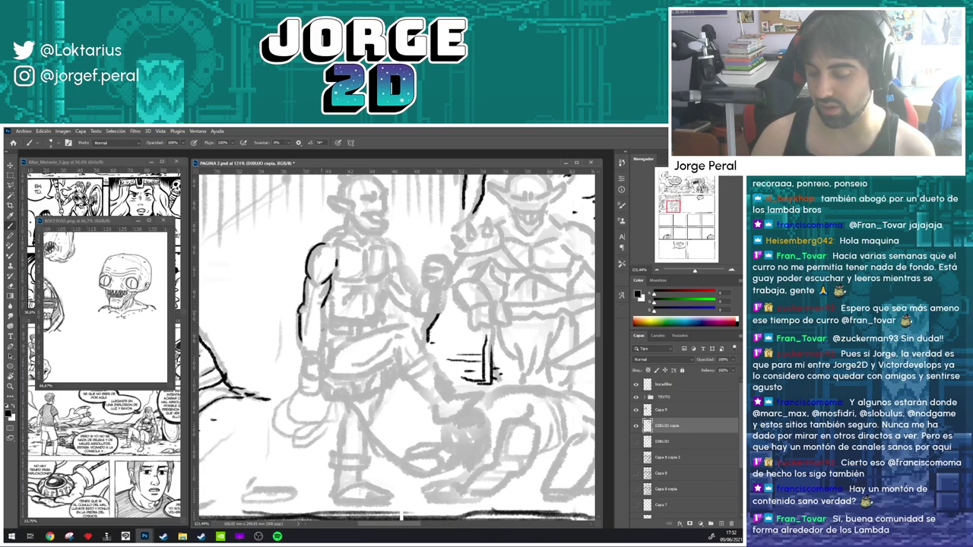
{"action": "left_click_drag", "start_coordinate": [323, 309], "coordinate": [319, 345]}
{"action": "left_click_drag", "start_coordinate": [310, 307], "coordinate": [312, 320]}
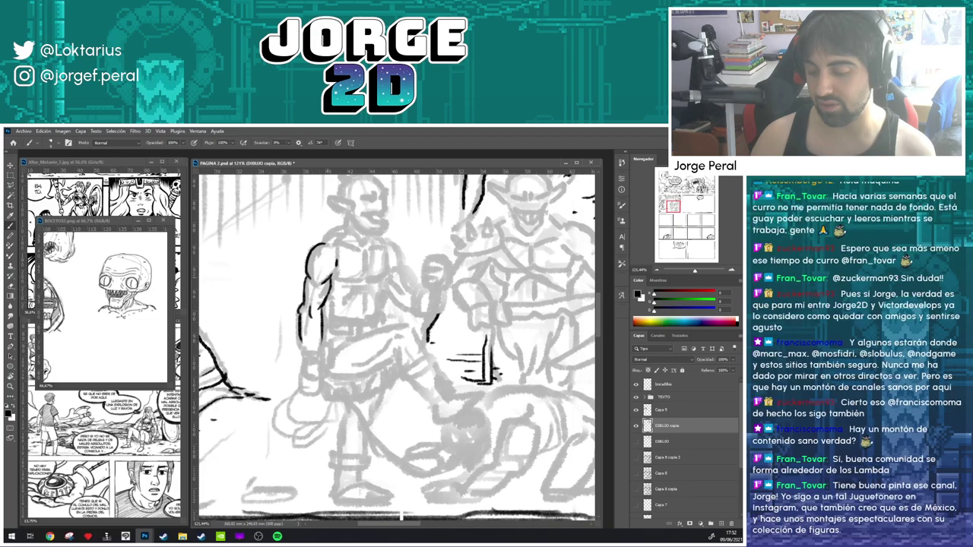
{"action": "scroll", "coordinate": [352, 335], "scroll_direction": "down", "scroll_amount": 2}
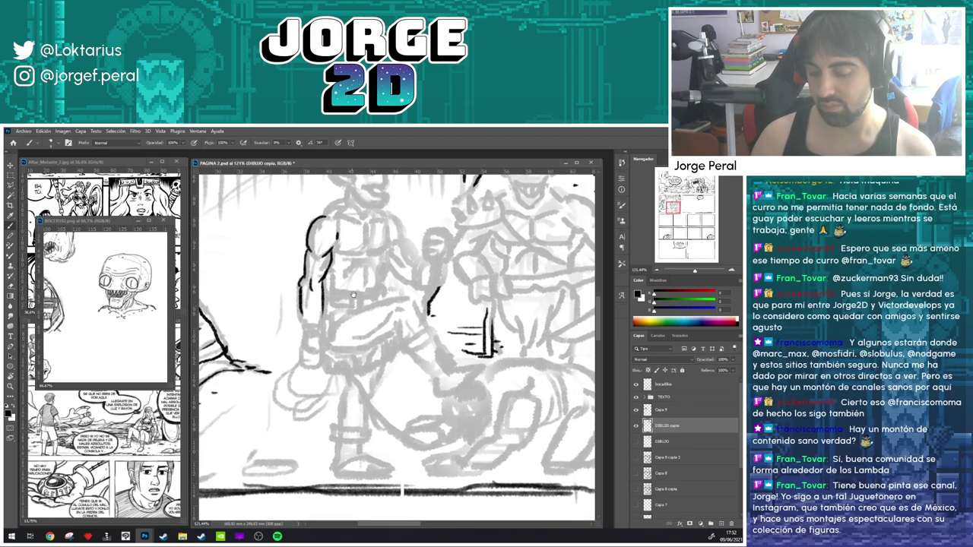
{"action": "mouse_move", "coordinate": [304, 317]}
{"action": "left_mouse_down"}
{"action": "mouse_move", "coordinate": [302, 336]}
{"action": "mouse_move", "coordinate": [322, 333]}
{"action": "mouse_move", "coordinate": [304, 321]}
{"action": "left_mouse_up"}
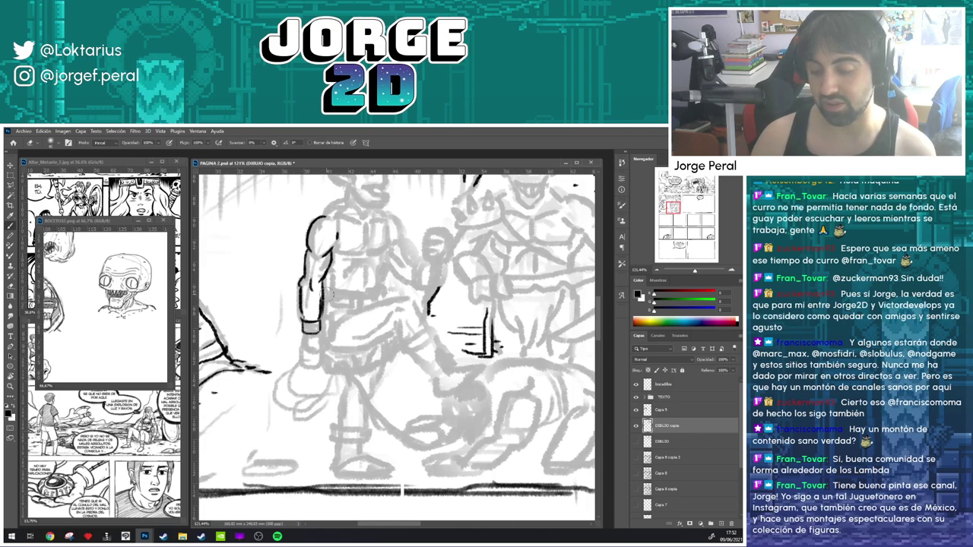
{"action": "left_click_drag", "start_coordinate": [354, 251], "coordinate": [339, 296]}
{"action": "left_click_drag", "start_coordinate": [308, 259], "coordinate": [327, 248]}
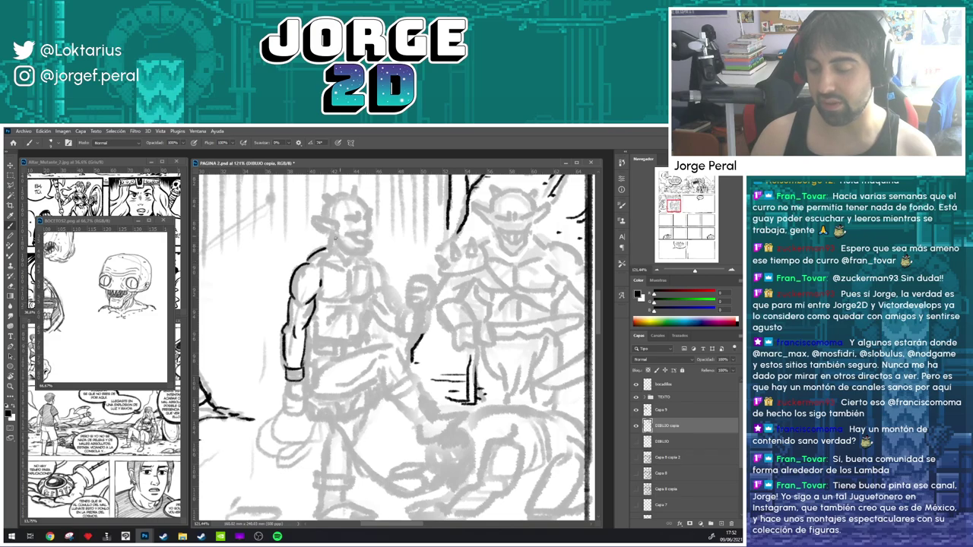
- Draw the standing creature's head over its sketch, with the grinning face, pointed ear, horns, jaw and neck
{"action": "mouse_move", "coordinate": [538, 260]}
{"action": "left_mouse_down"}
{"action": "mouse_move", "coordinate": [424, 299]}
{"action": "mouse_move", "coordinate": [357, 302]}
{"action": "left_mouse_up"}
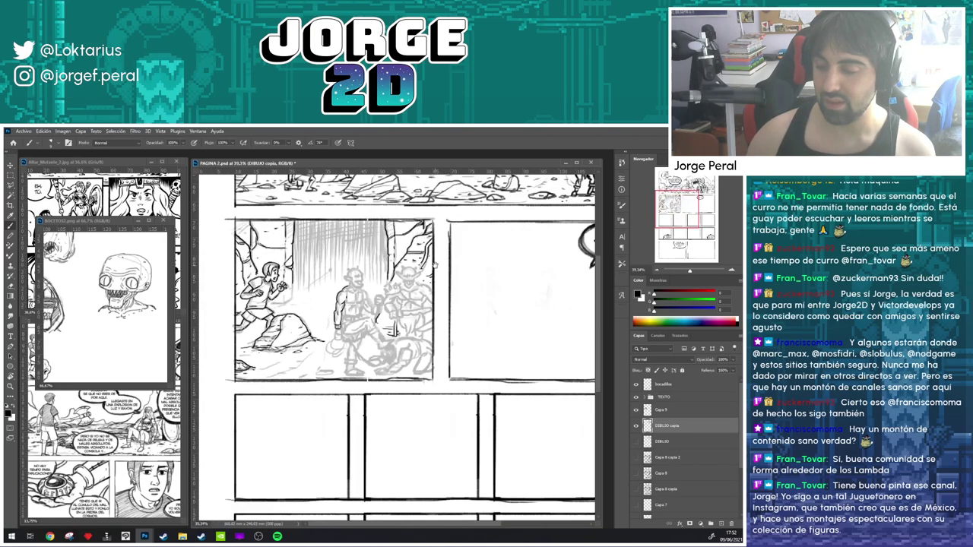
{"action": "left_click_drag", "start_coordinate": [440, 278], "coordinate": [372, 360]}
{"action": "scroll", "coordinate": [372, 359], "scroll_direction": "up", "scroll_amount": 4}
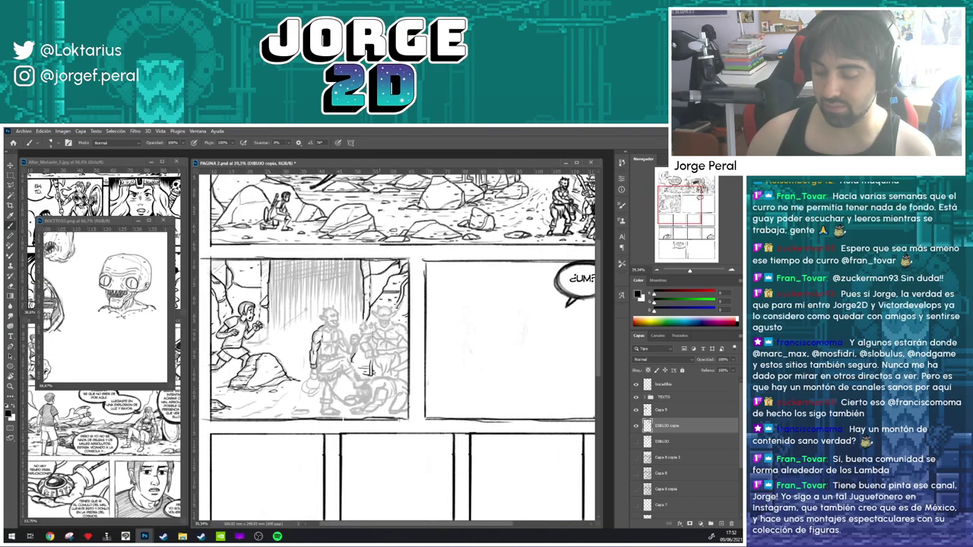
{"action": "scroll", "coordinate": [338, 333], "scroll_direction": "up", "scroll_amount": 3}
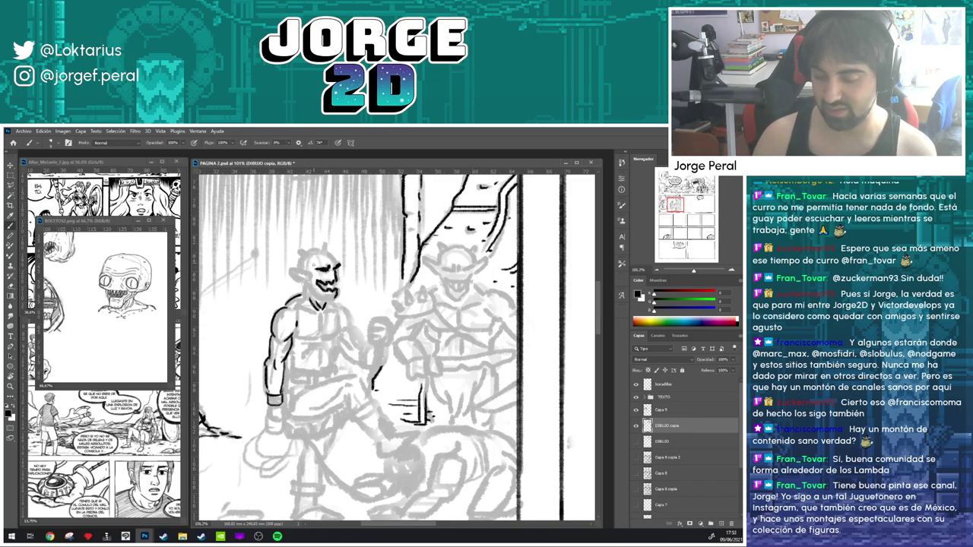
{"action": "mouse_move", "coordinate": [307, 273]}
{"action": "left_mouse_down"}
{"action": "mouse_move", "coordinate": [289, 268]}
{"action": "mouse_move", "coordinate": [310, 288]}
{"action": "left_mouse_up"}
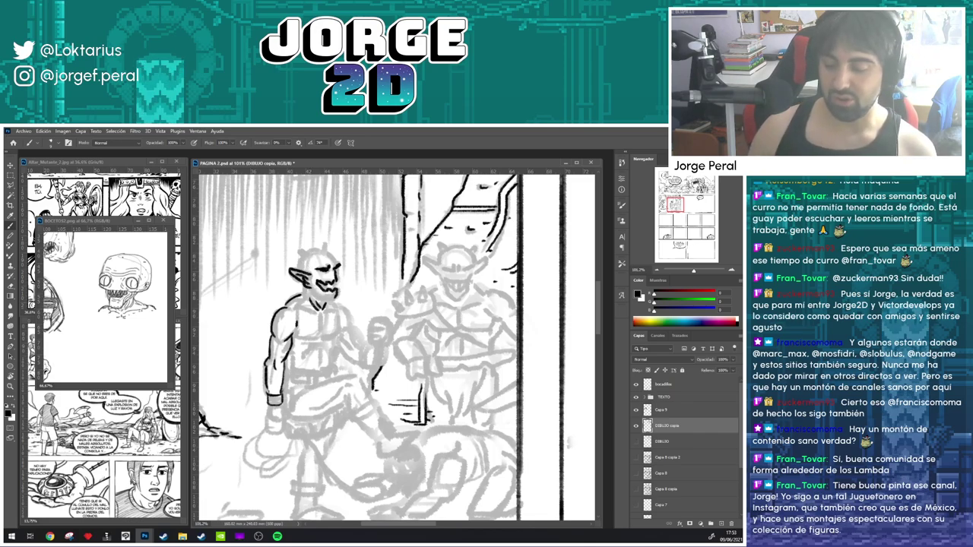
{"action": "mouse_move", "coordinate": [298, 261]}
{"action": "left_mouse_down"}
{"action": "mouse_move", "coordinate": [302, 250]}
{"action": "mouse_move", "coordinate": [309, 260]}
{"action": "mouse_move", "coordinate": [332, 254]}
{"action": "mouse_move", "coordinate": [337, 264]}
{"action": "mouse_move", "coordinate": [325, 251]}
{"action": "left_mouse_up"}
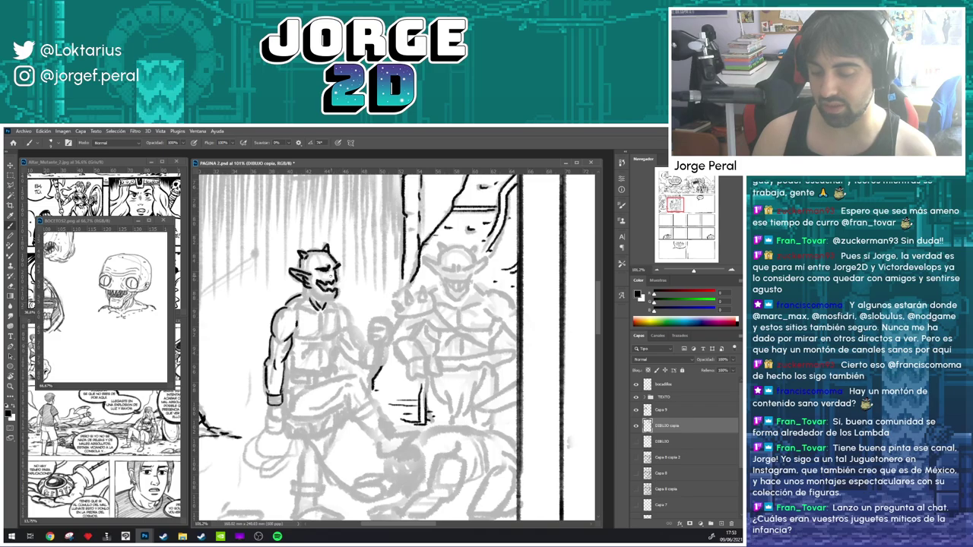
{"action": "left_click_drag", "start_coordinate": [371, 293], "coordinate": [378, 262]}
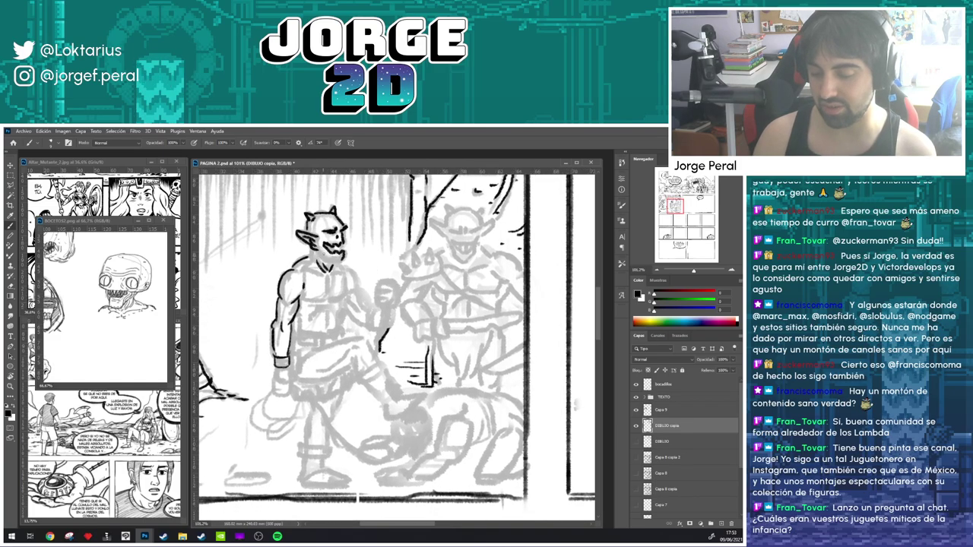
{"action": "mouse_move", "coordinate": [319, 254]}
{"action": "left_mouse_down"}
{"action": "mouse_move", "coordinate": [343, 259]}
{"action": "mouse_move", "coordinate": [327, 285]}
{"action": "left_mouse_up"}
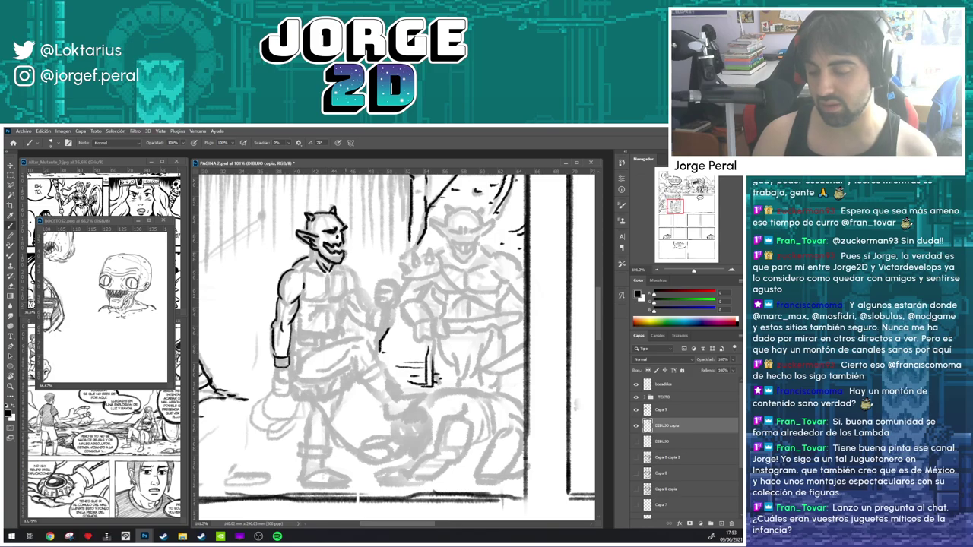
{"action": "key", "text": "e"}
{"action": "key", "text": "b"}
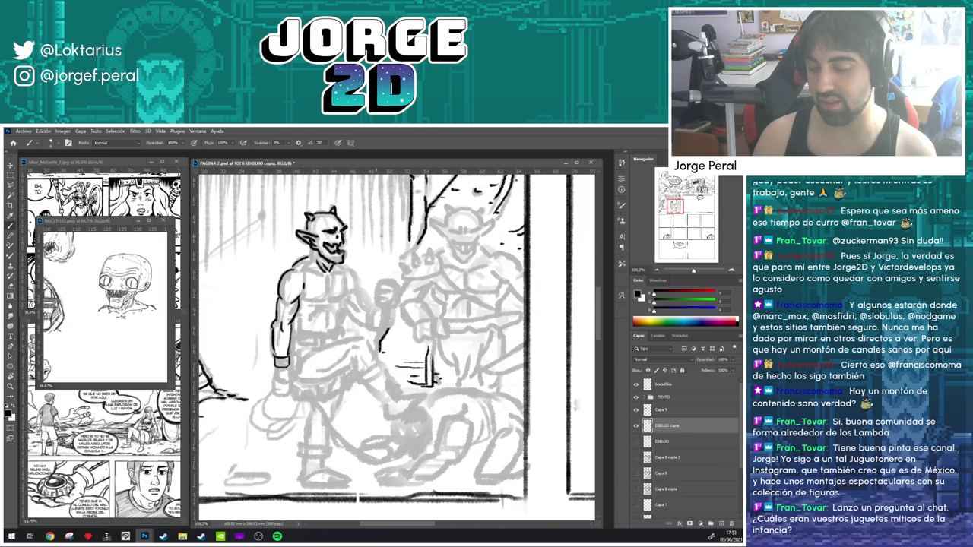
- Draw the standing creature's collarbone, chest muscles and far shoulder line, redoing the stroke under the chest
{"action": "mouse_move", "coordinate": [384, 238]}
{"action": "left_mouse_down"}
{"action": "mouse_move", "coordinate": [375, 272]}
{"action": "mouse_move", "coordinate": [403, 256]}
{"action": "mouse_move", "coordinate": [397, 243]}
{"action": "left_mouse_up"}
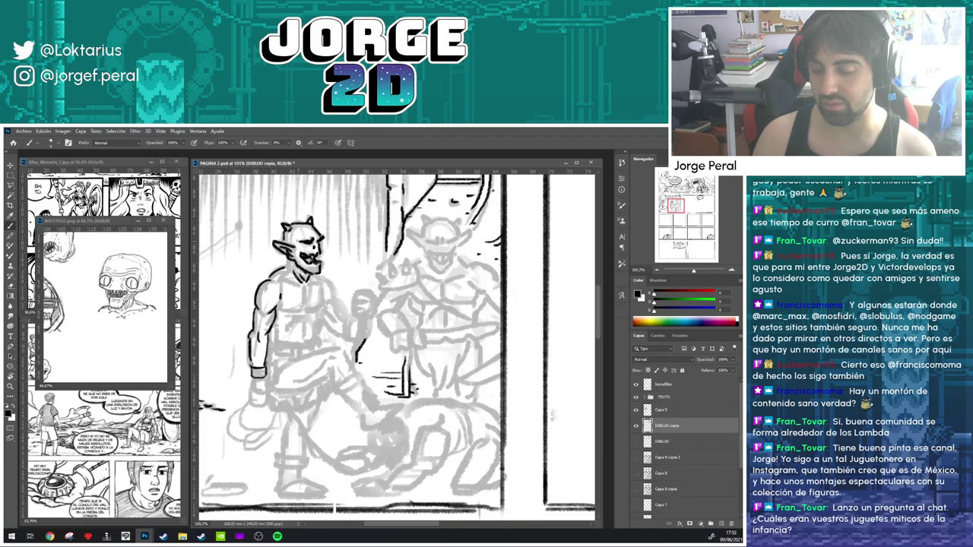
{"action": "left_click_drag", "start_coordinate": [407, 278], "coordinate": [381, 287]}
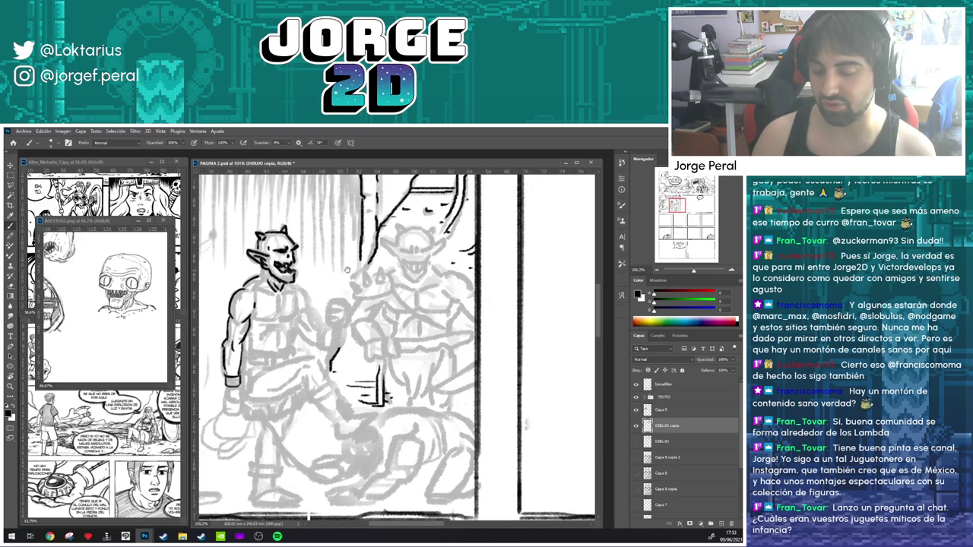
{"action": "left_click_drag", "start_coordinate": [312, 270], "coordinate": [359, 250]}
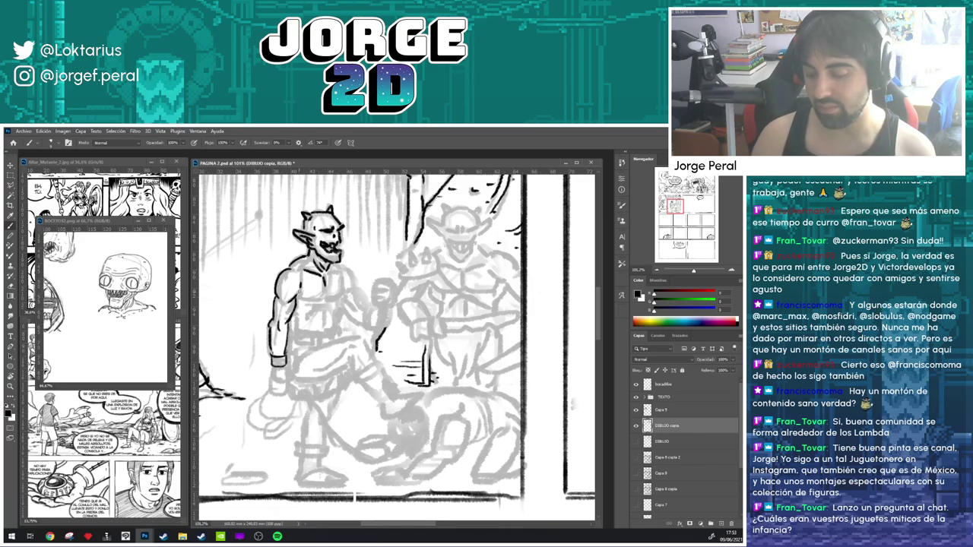
{"action": "left_click_drag", "start_coordinate": [299, 291], "coordinate": [341, 296]}
{"action": "key", "text": "ctrl+z"}
{"action": "left_click_drag", "start_coordinate": [337, 263], "coordinate": [358, 286]}
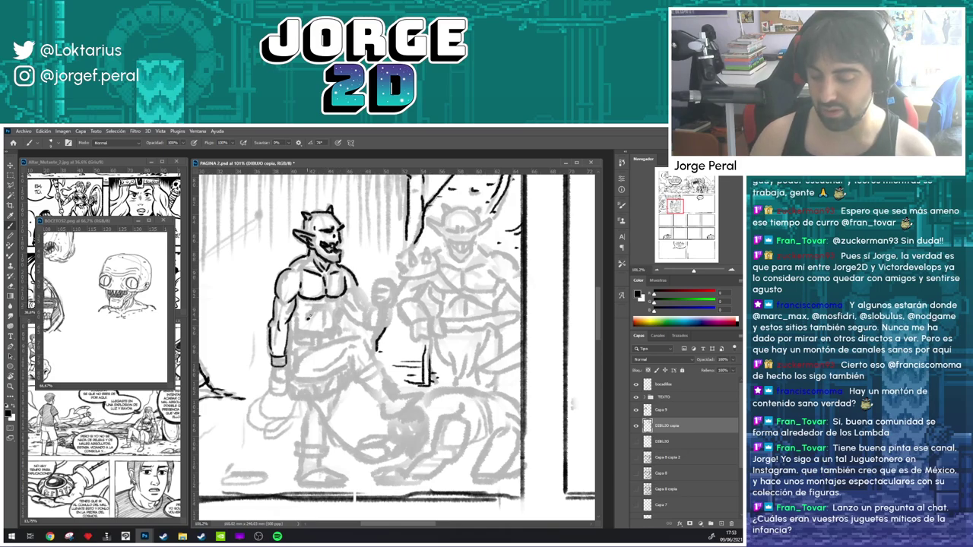
- Draw the ribs and abdominal muscles below the standing creature's chest, undoing and reworking a stroke
{"action": "mouse_move", "coordinate": [309, 318]}
{"action": "left_mouse_down"}
{"action": "mouse_move", "coordinate": [326, 305]}
{"action": "mouse_move", "coordinate": [333, 315]}
{"action": "mouse_move", "coordinate": [324, 328]}
{"action": "left_mouse_up"}
{"action": "key", "text": "ctrl+z"}
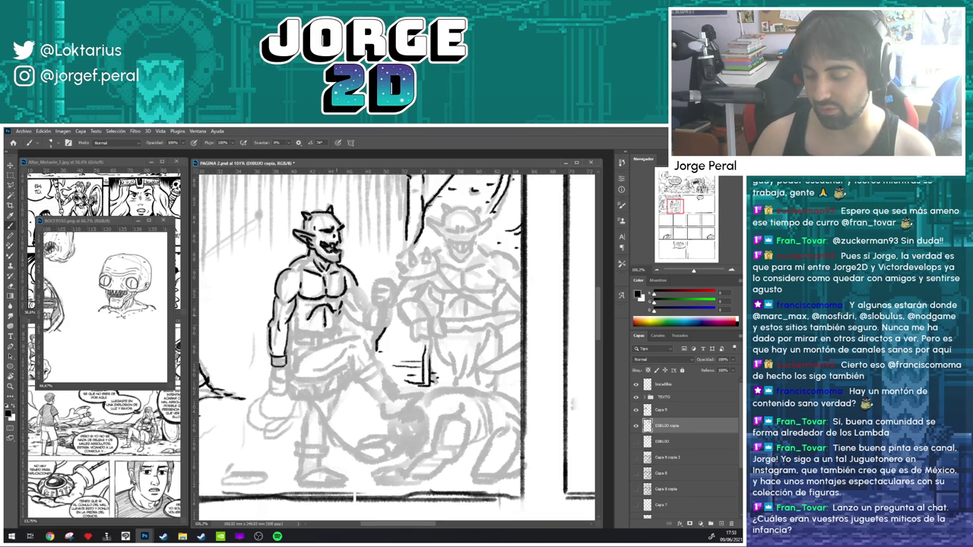
{"action": "mouse_move", "coordinate": [340, 312]}
{"action": "left_mouse_down"}
{"action": "mouse_move", "coordinate": [337, 327]}
{"action": "mouse_move", "coordinate": [303, 309]}
{"action": "left_mouse_up"}
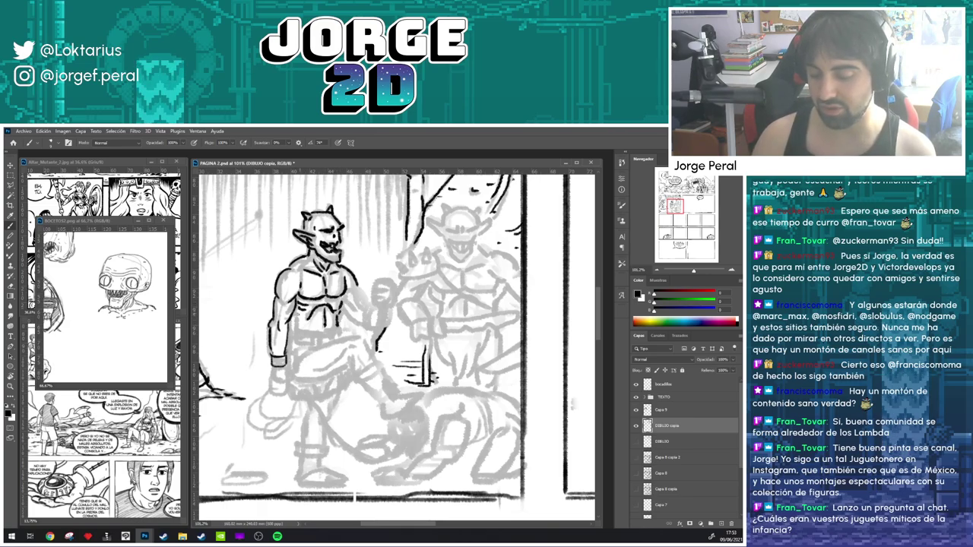
{"action": "left_click_drag", "start_coordinate": [370, 302], "coordinate": [381, 264]}
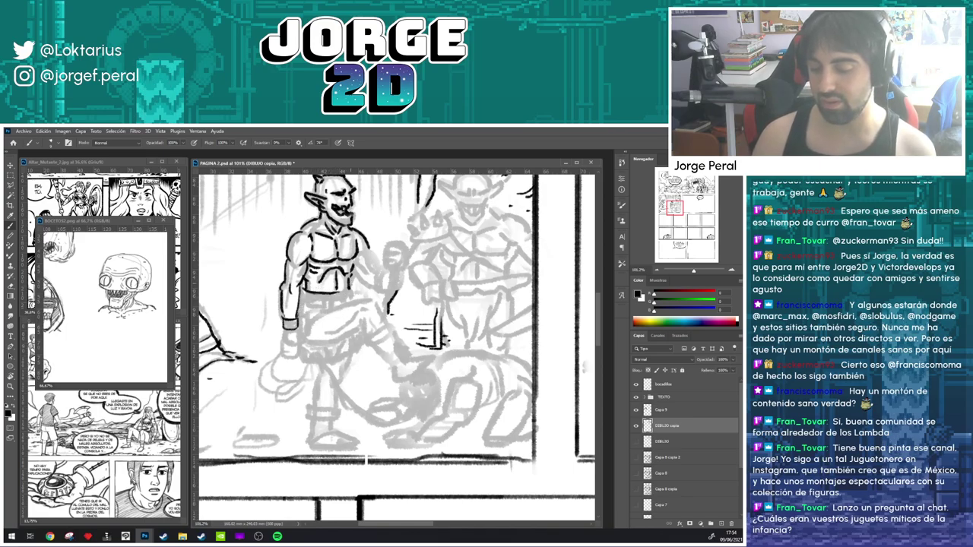
- Draw the sides of the standing creature's waist and the belt around it
{"action": "left_click_drag", "start_coordinate": [366, 282], "coordinate": [236, 473]}
{"action": "left_click_drag", "start_coordinate": [482, 199], "coordinate": [388, 261]}
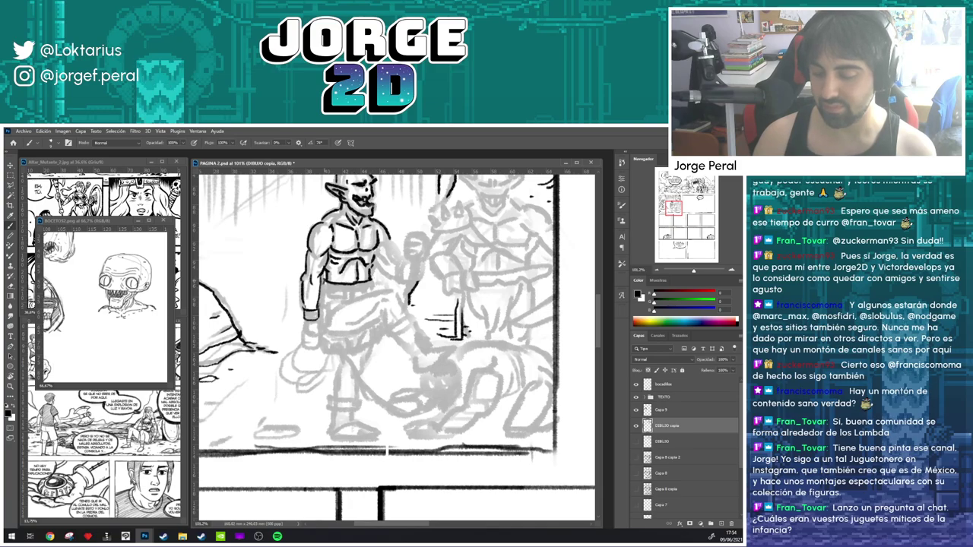
{"action": "left_click_drag", "start_coordinate": [322, 291], "coordinate": [376, 282]}
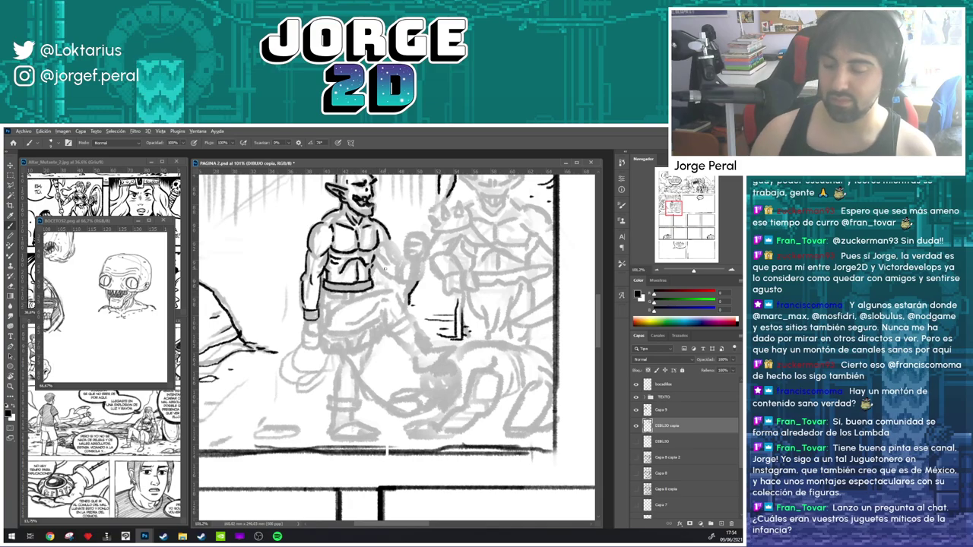
- Hide the faded sketch layer above DIBUJO copia to check the clean linework of the panel
{"action": "scroll", "coordinate": [388, 267], "scroll_direction": "down", "scroll_amount": 5}
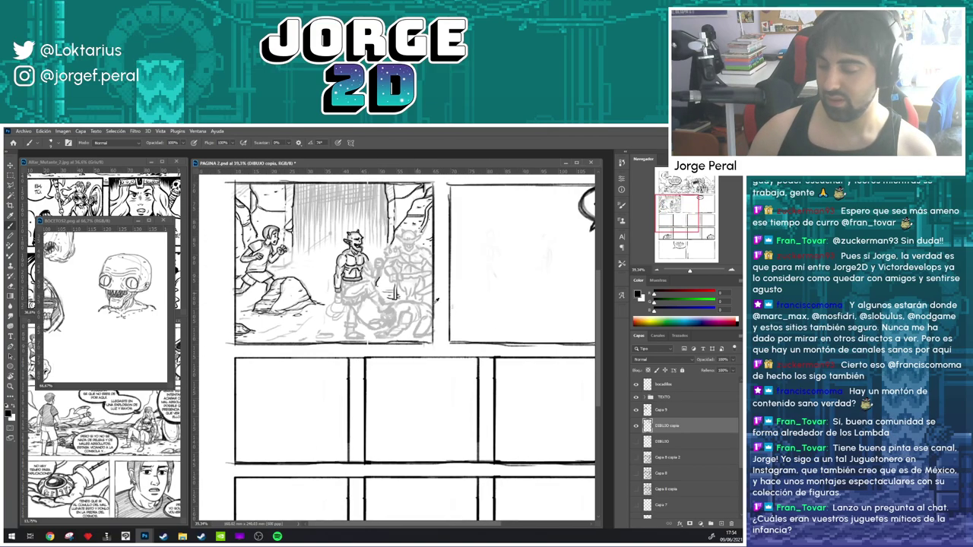
{"action": "left_click", "coordinate": [637, 410]}
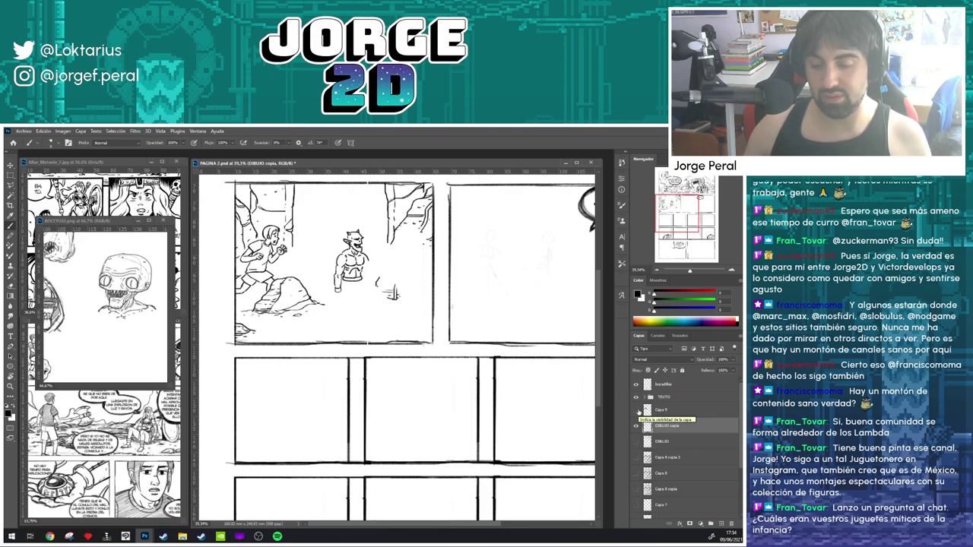
{"action": "left_click", "coordinate": [637, 411]}
{"action": "left_click", "coordinate": [637, 411]}
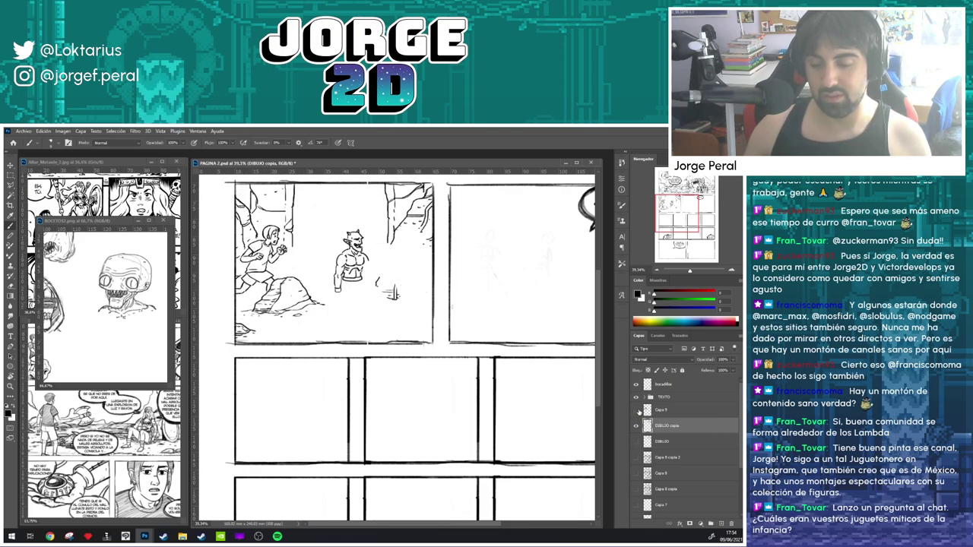
- Select the runner's raised front fist with the Lasso and scale it down slightly with Free Transform
{"action": "scroll", "coordinate": [285, 254], "scroll_direction": "up", "scroll_amount": 5}
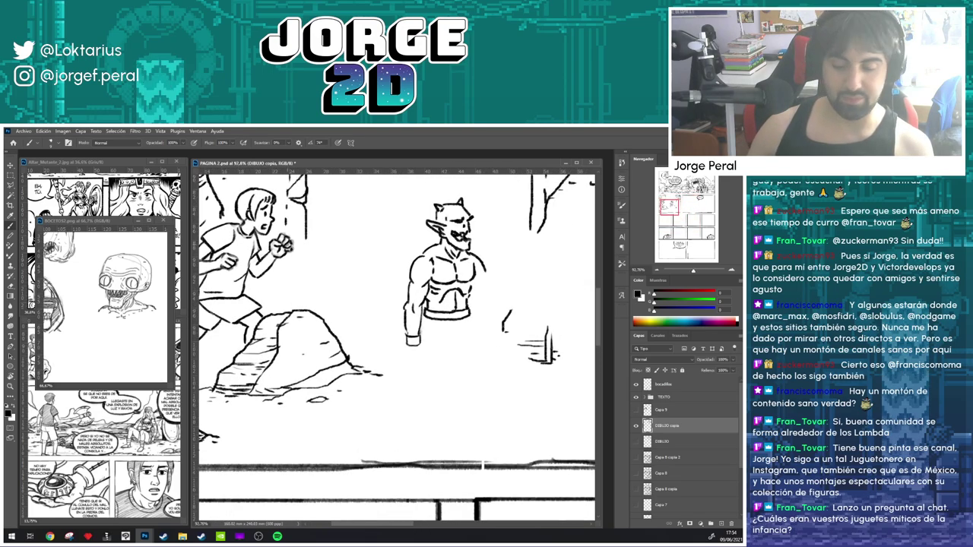
{"action": "key", "text": "l"}
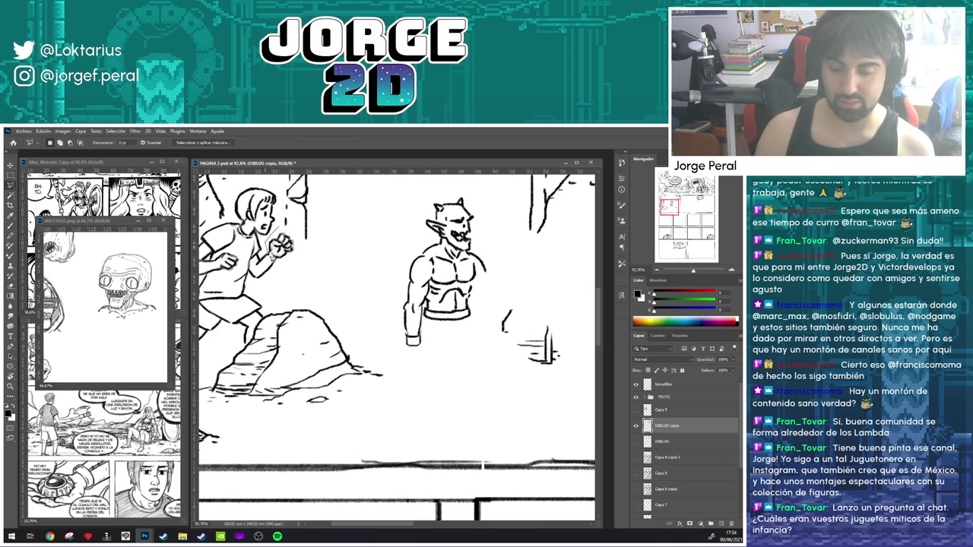
{"action": "mouse_move", "coordinate": [272, 255]}
{"action": "left_mouse_down"}
{"action": "mouse_move", "coordinate": [281, 268]}
{"action": "mouse_move", "coordinate": [301, 245]}
{"action": "mouse_move", "coordinate": [283, 228]}
{"action": "mouse_move", "coordinate": [296, 230]}
{"action": "left_mouse_up"}
{"action": "key", "text": "ctrl+t"}
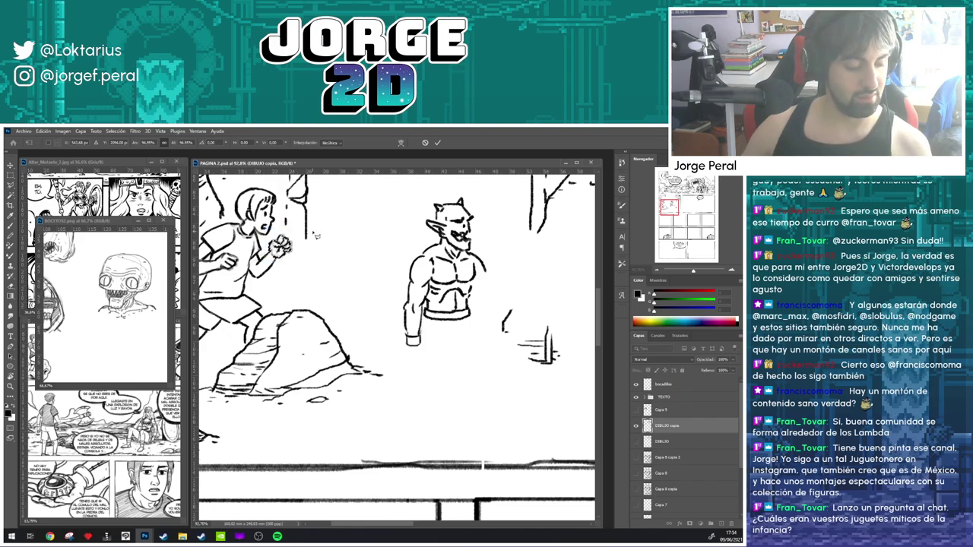
{"action": "key", "text": "Return"}
- Keep the DIBUJO layer hidden, show the faded sketch layer again and switch back to the Brush
{"action": "scroll", "coordinate": [346, 272], "scroll_direction": "down", "scroll_amount": 3}
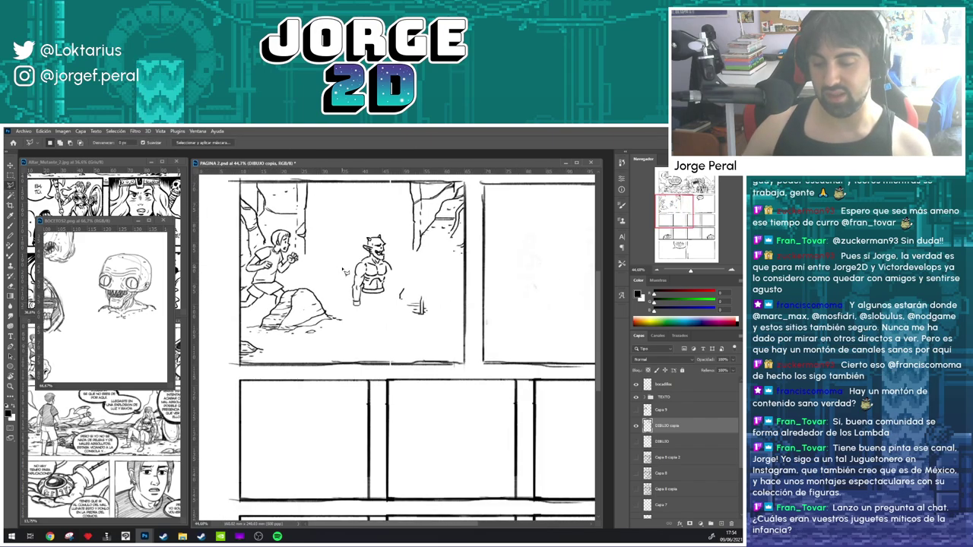
{"action": "scroll", "coordinate": [346, 271], "scroll_direction": "down", "scroll_amount": 1}
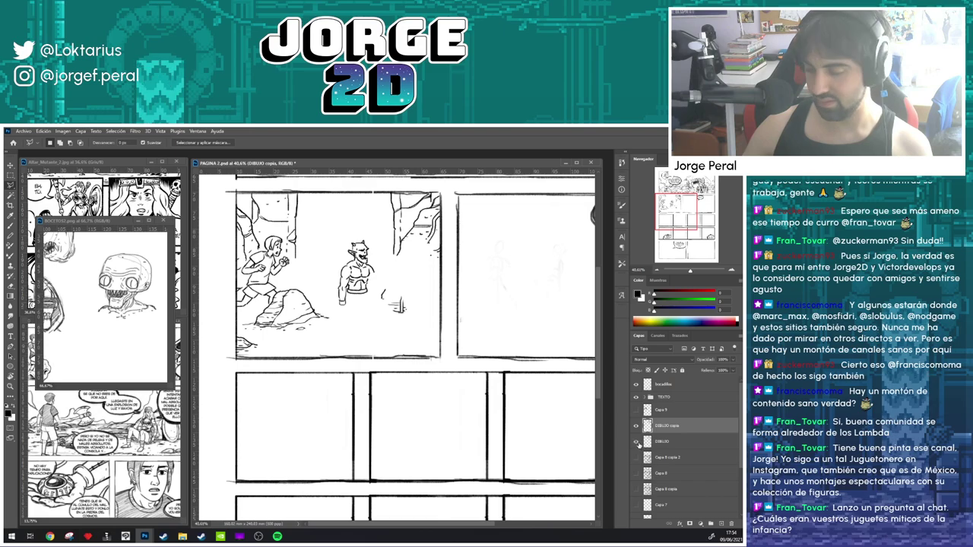
{"action": "left_click", "coordinate": [638, 443]}
{"action": "left_click", "coordinate": [637, 410]}
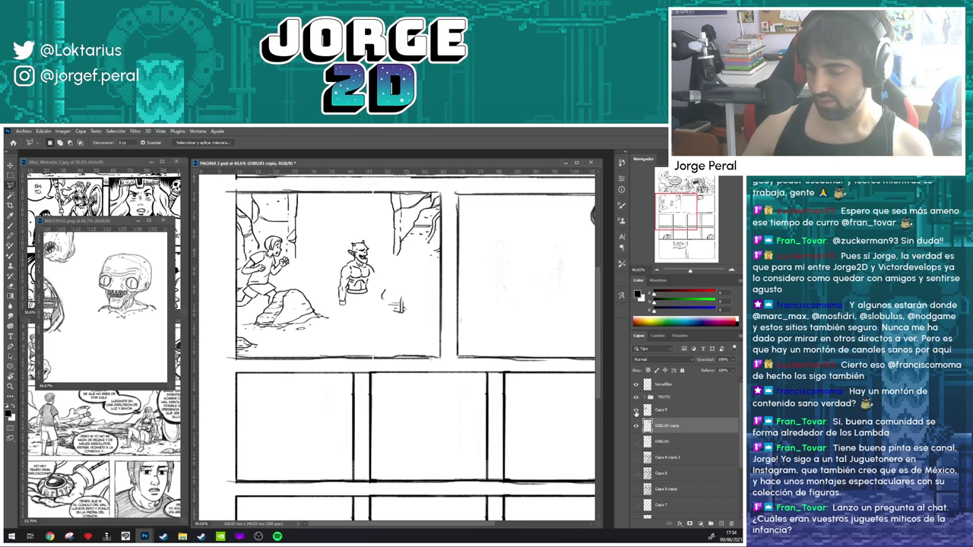
{"action": "scroll", "coordinate": [335, 216], "scroll_direction": "up", "scroll_amount": 2}
{"action": "key", "text": "b"}
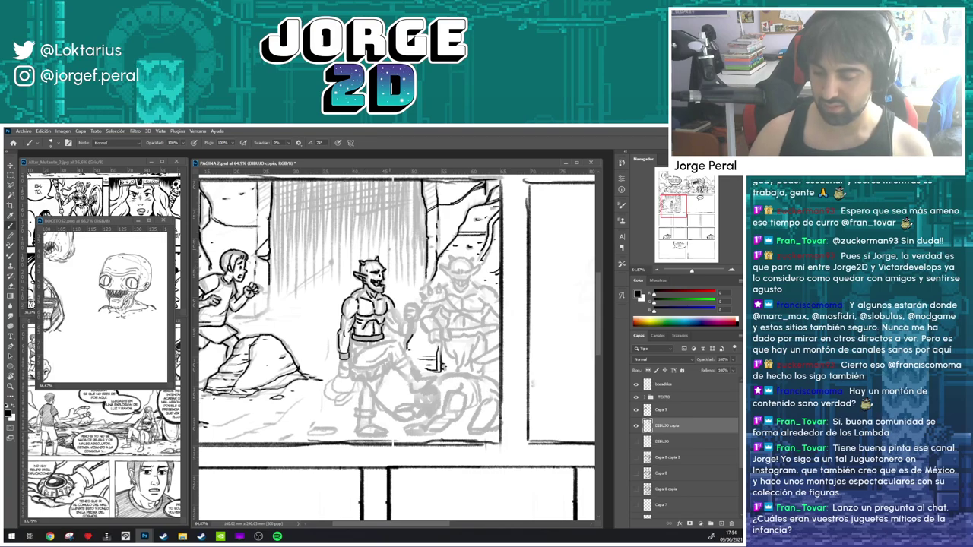
- Draw the standing creature's lowered hand and fingers below the wristband
{"action": "scroll", "coordinate": [300, 362], "scroll_direction": "down", "scroll_amount": 5}
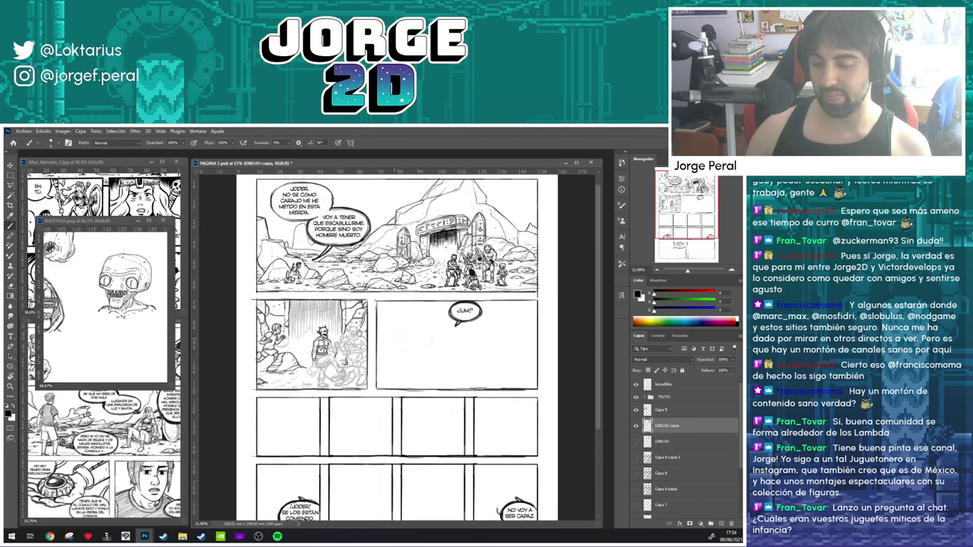
{"action": "scroll", "coordinate": [335, 357], "scroll_direction": "up", "scroll_amount": 4}
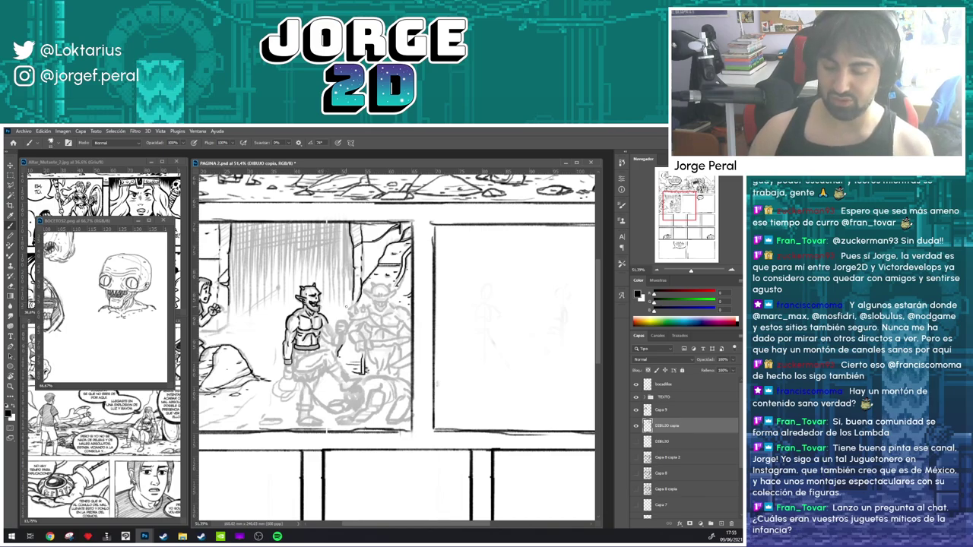
{"action": "scroll", "coordinate": [326, 377], "scroll_direction": "up", "scroll_amount": 3}
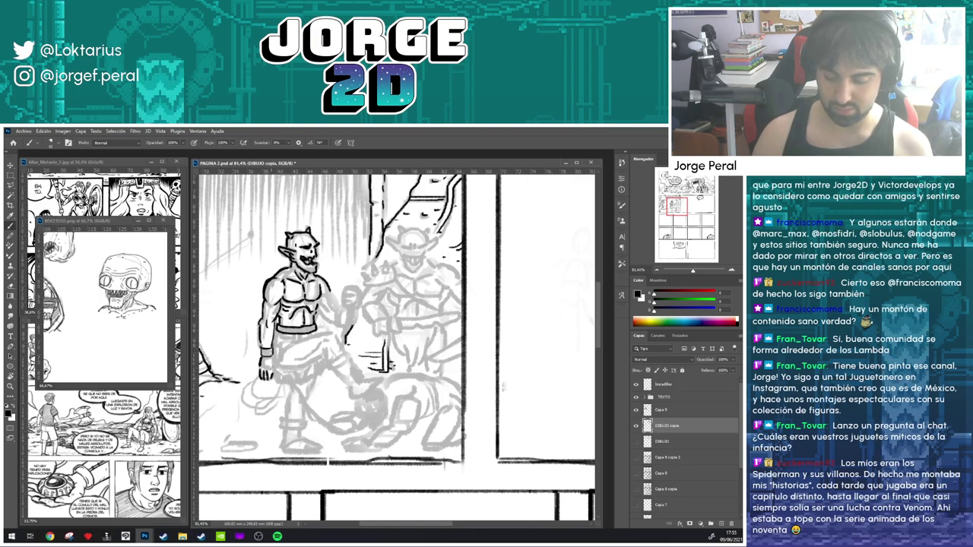
- Finish the fingers of the standing creature's lowered hand and draw the rounded object hanging from it
{"action": "left_click_drag", "start_coordinate": [273, 367], "coordinate": [266, 383]}
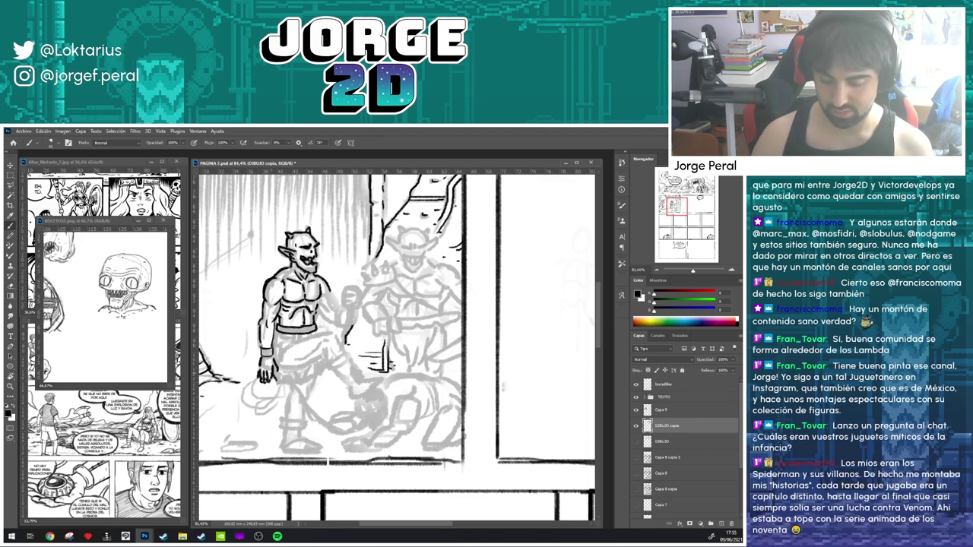
{"action": "mouse_move", "coordinate": [256, 376]}
{"action": "left_mouse_down"}
{"action": "mouse_move", "coordinate": [272, 405]}
{"action": "mouse_move", "coordinate": [270, 380]}
{"action": "mouse_move", "coordinate": [273, 394]}
{"action": "left_mouse_up"}
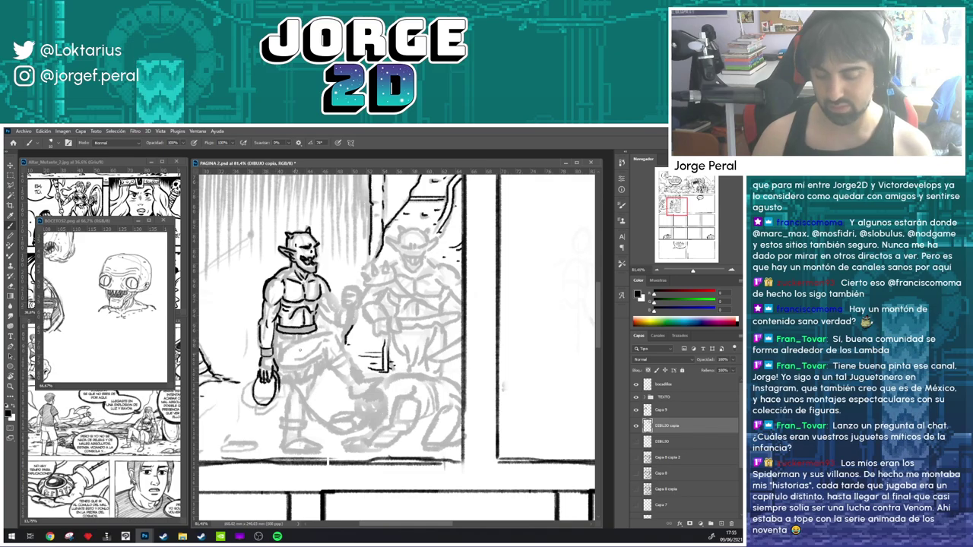
{"action": "left_click_drag", "start_coordinate": [371, 325], "coordinate": [358, 342]}
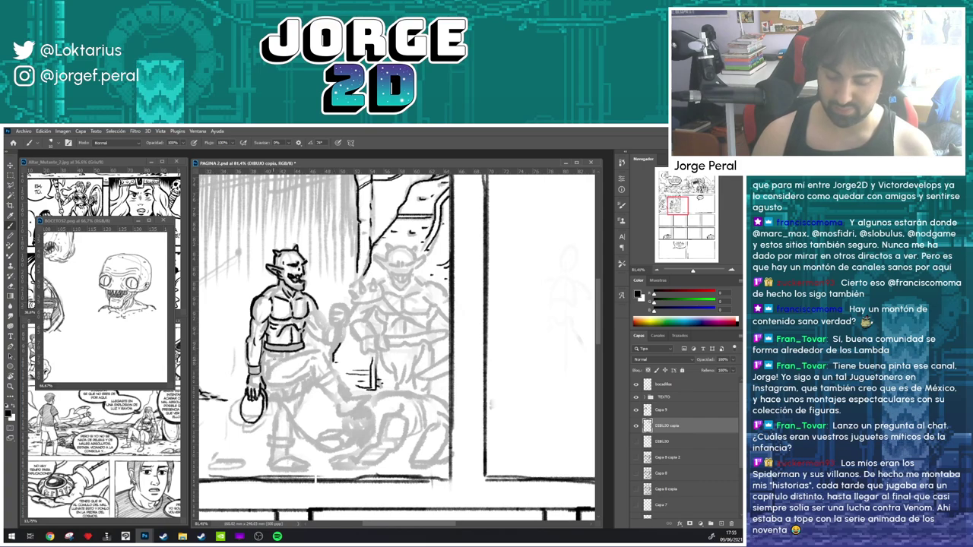
- Draw the upper edge of the creature's loincloth below the belt and the outline of its bent arm
{"action": "mouse_move", "coordinate": [268, 361]}
{"action": "left_mouse_down"}
{"action": "mouse_move", "coordinate": [270, 373]}
{"action": "mouse_move", "coordinate": [292, 352]}
{"action": "mouse_move", "coordinate": [265, 357]}
{"action": "mouse_move", "coordinate": [309, 348]}
{"action": "mouse_move", "coordinate": [326, 310]}
{"action": "mouse_move", "coordinate": [317, 329]}
{"action": "left_mouse_up"}
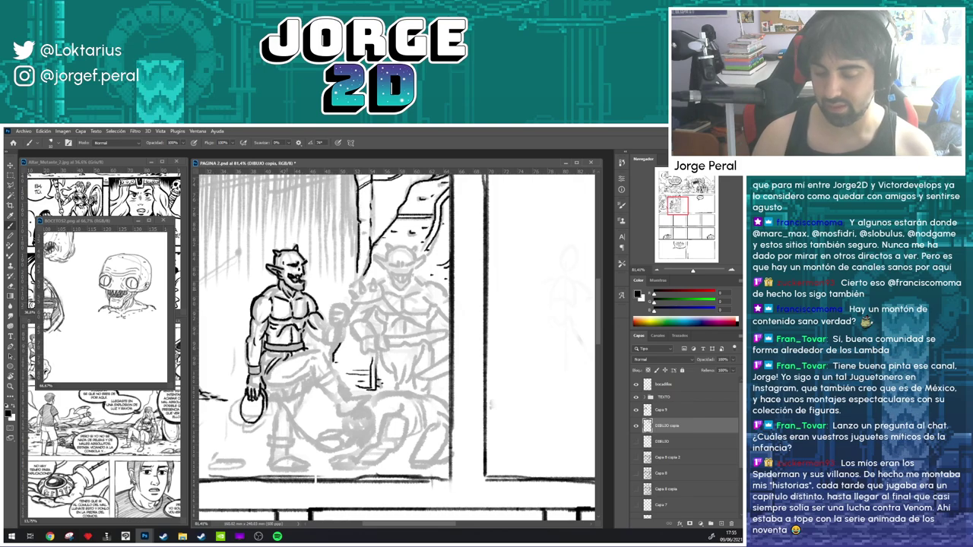
{"action": "key", "text": "e"}
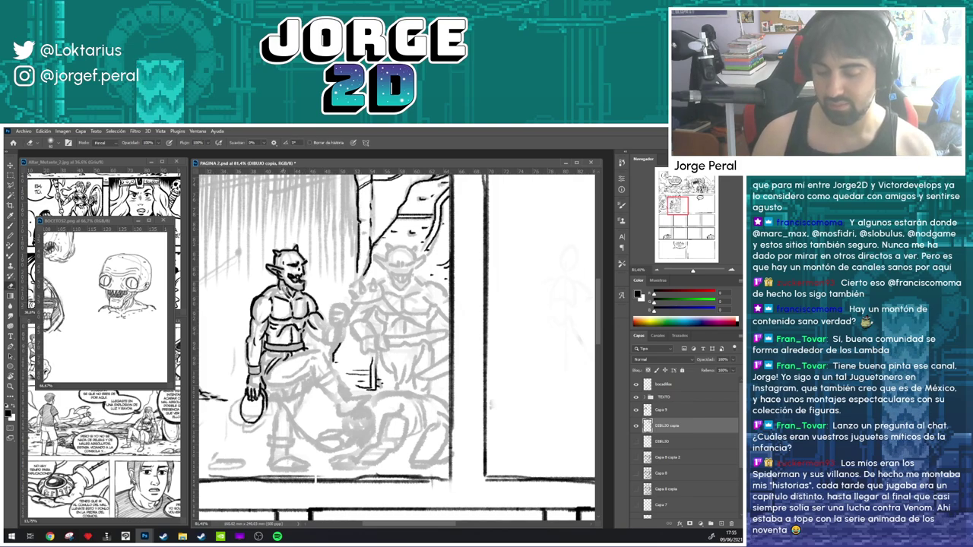
{"action": "key", "text": "b"}
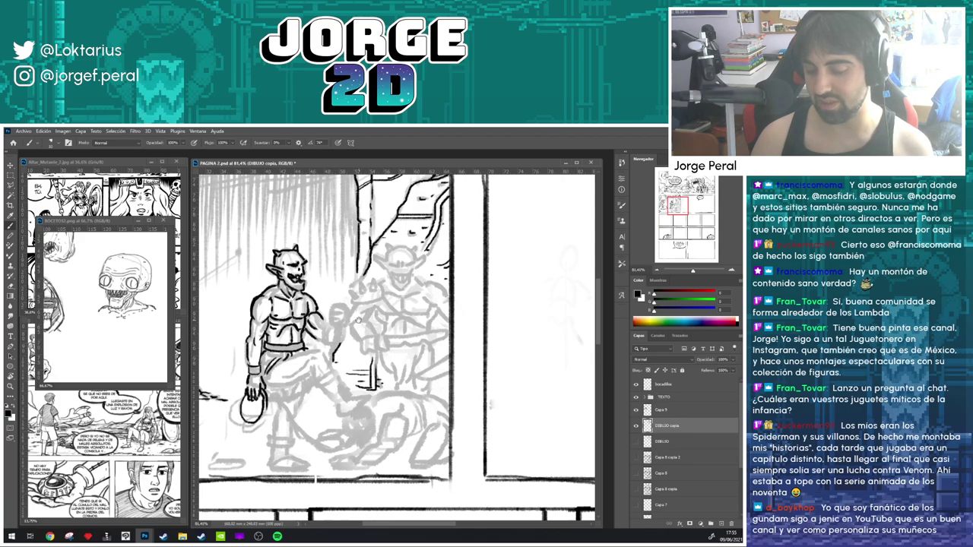
- Draw the long curved line running down from the creature's raised hand, redoing the stroke until it follows the sketch
{"action": "mouse_move", "coordinate": [330, 325]}
{"action": "left_mouse_down"}
{"action": "mouse_move", "coordinate": [328, 360]}
{"action": "mouse_move", "coordinate": [310, 379]}
{"action": "left_mouse_up"}
{"action": "left_click_drag", "start_coordinate": [337, 329], "coordinate": [333, 352]}
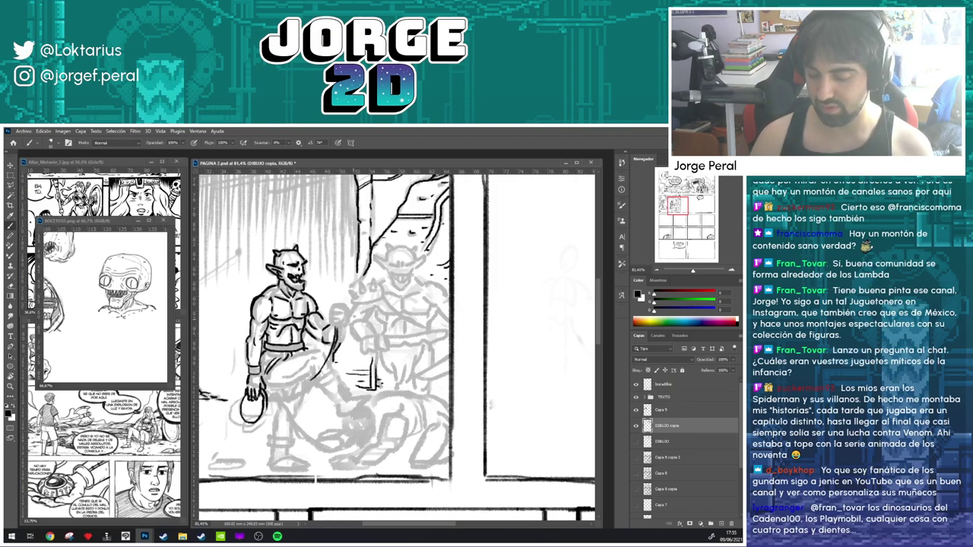
{"action": "key", "text": "ctrl+z"}
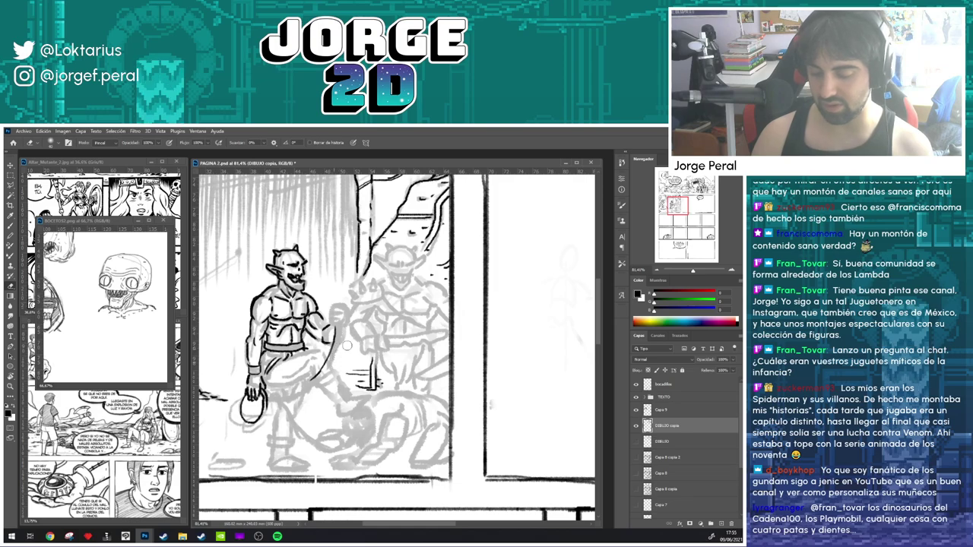
{"action": "mouse_move", "coordinate": [333, 326]}
{"action": "left_mouse_down"}
{"action": "mouse_move", "coordinate": [340, 357]}
{"action": "mouse_move", "coordinate": [321, 378]}
{"action": "left_mouse_up"}
{"action": "key", "text": "ctrl+z"}
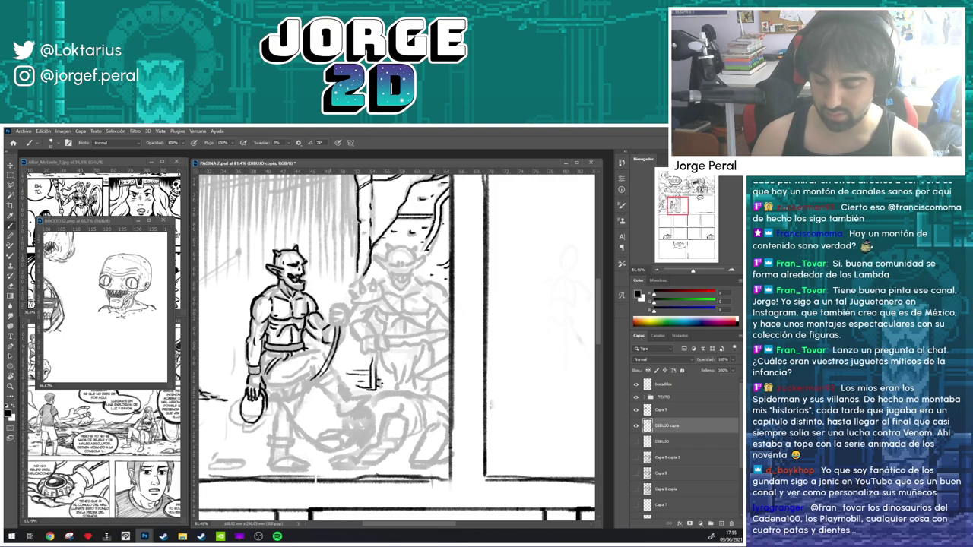
- Draw the creature's clenched raised fist with its fingers at the upper end of the curved line
{"action": "mouse_move", "coordinate": [330, 311]}
{"action": "left_mouse_down"}
{"action": "mouse_move", "coordinate": [342, 307]}
{"action": "mouse_move", "coordinate": [331, 315]}
{"action": "mouse_move", "coordinate": [346, 321]}
{"action": "mouse_move", "coordinate": [340, 339]}
{"action": "mouse_move", "coordinate": [342, 312]}
{"action": "mouse_move", "coordinate": [342, 320]}
{"action": "left_mouse_up"}
{"action": "key", "text": "e"}
{"action": "key", "text": "b"}
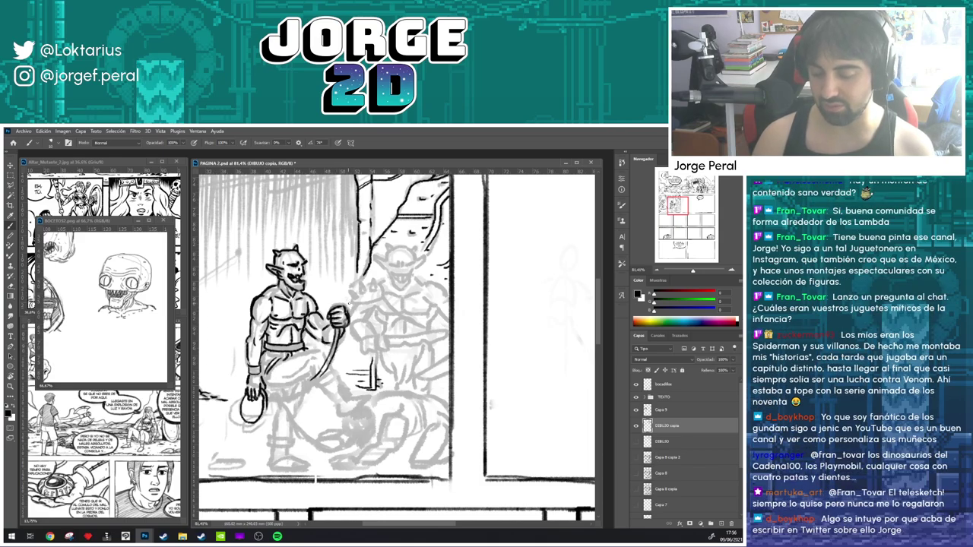
- Draw the creature's raised thigh and bent knee below the belt, following the faded sketch
{"action": "left_click_drag", "start_coordinate": [371, 323], "coordinate": [382, 284]}
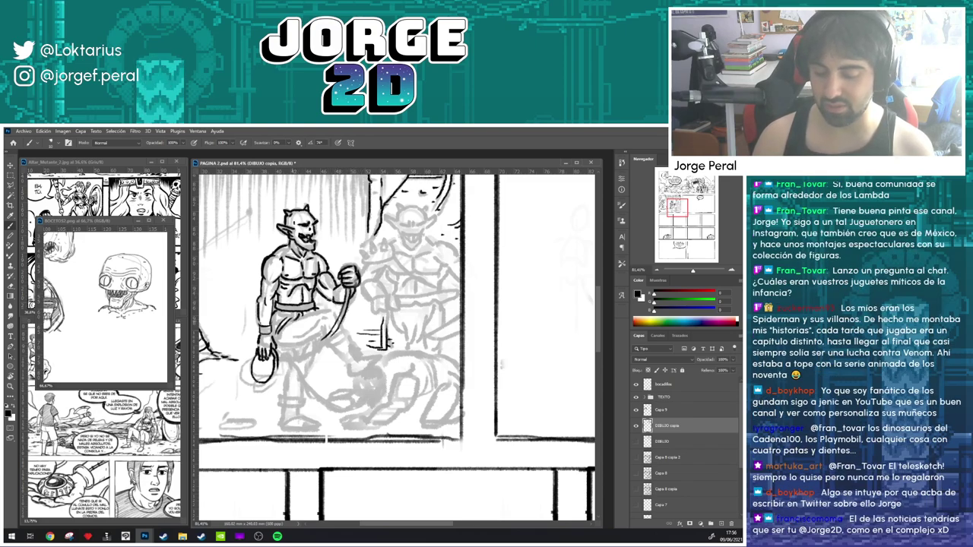
{"action": "left_click_drag", "start_coordinate": [291, 323], "coordinate": [379, 281]}
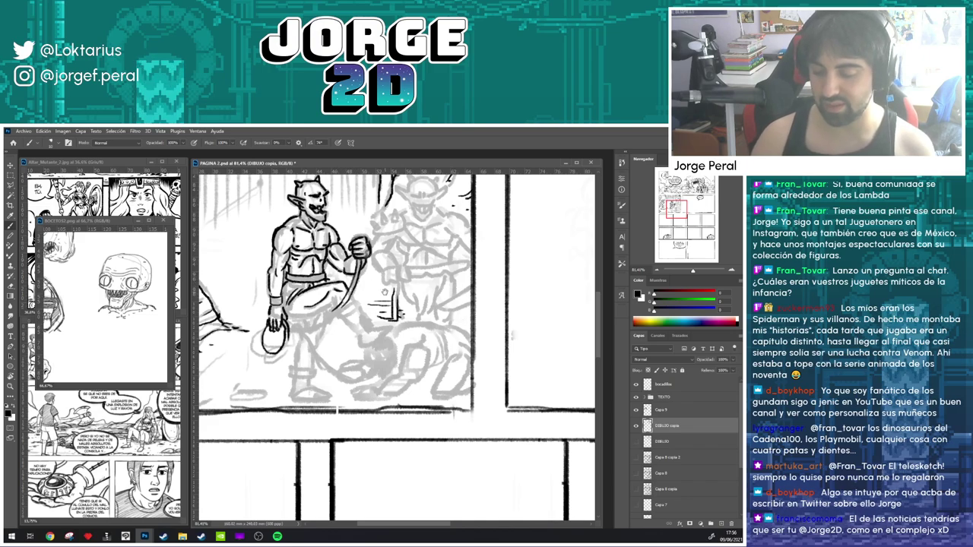
{"action": "scroll", "coordinate": [384, 292], "scroll_direction": "down", "scroll_amount": 2}
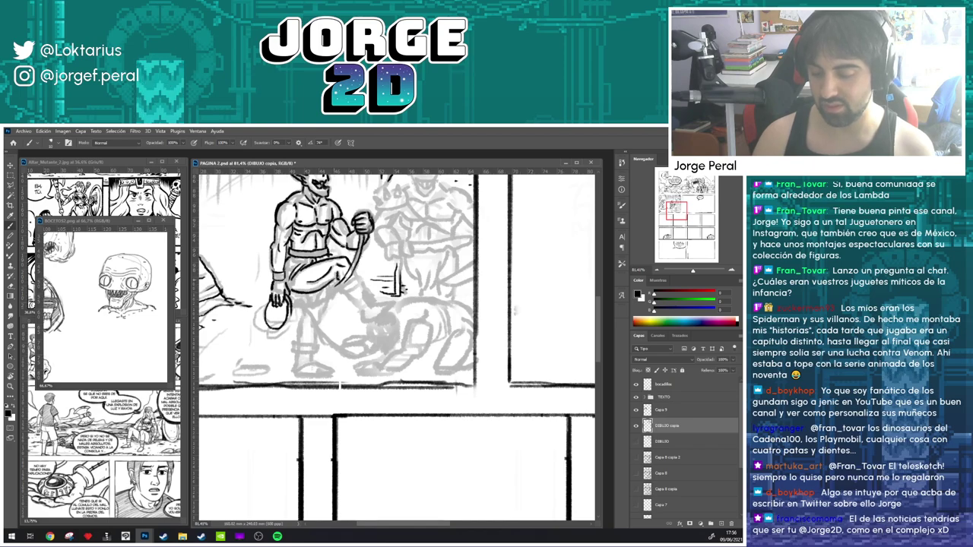
- Clean up and retouch the lines around the wrist of the creature's lowered arm with the Eraser and Brush
{"action": "left_click_drag", "start_coordinate": [297, 276], "coordinate": [291, 280]}
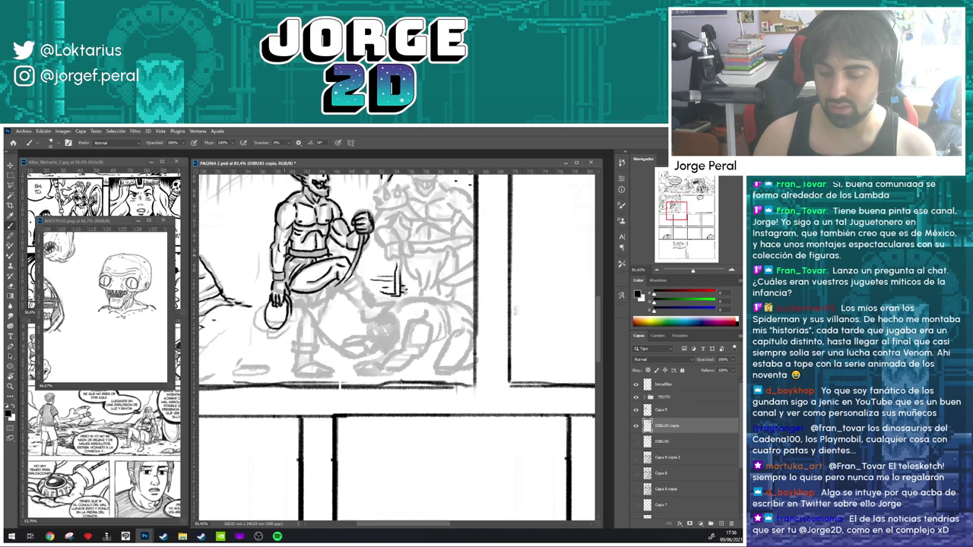
{"action": "key", "text": "e"}
{"action": "key", "text": "b"}
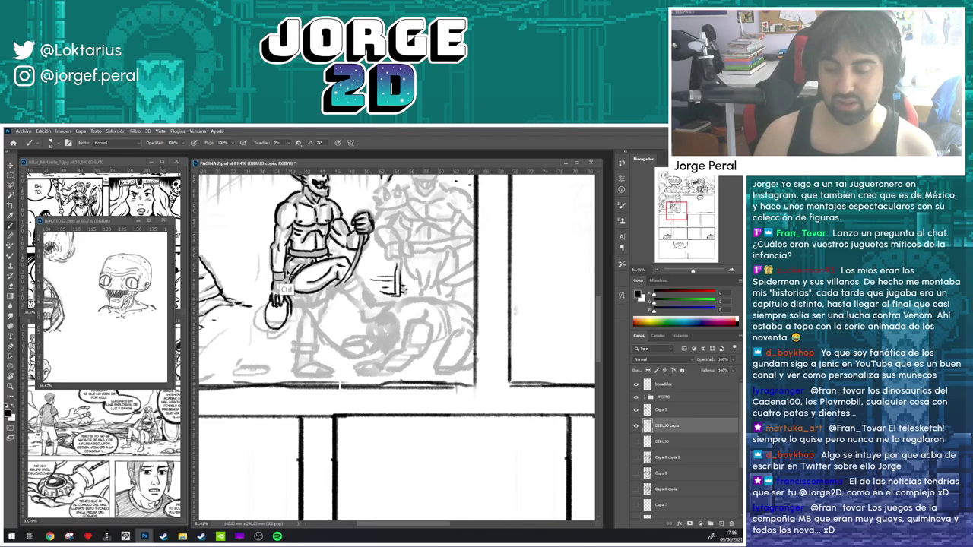
{"action": "mouse_move", "coordinate": [290, 288]}
{"action": "left_mouse_down"}
{"action": "mouse_move", "coordinate": [289, 397]}
{"action": "mouse_move", "coordinate": [155, 448]}
{"action": "mouse_move", "coordinate": [153, 418]}
{"action": "mouse_move", "coordinate": [496, 251]}
{"action": "mouse_move", "coordinate": [612, 152]}
{"action": "left_mouse_up"}
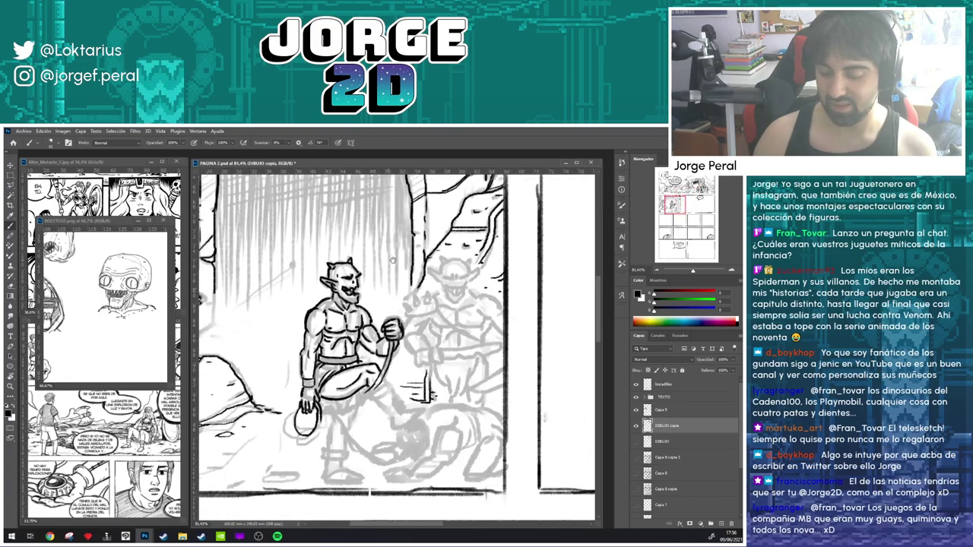
{"action": "key", "text": "e"}
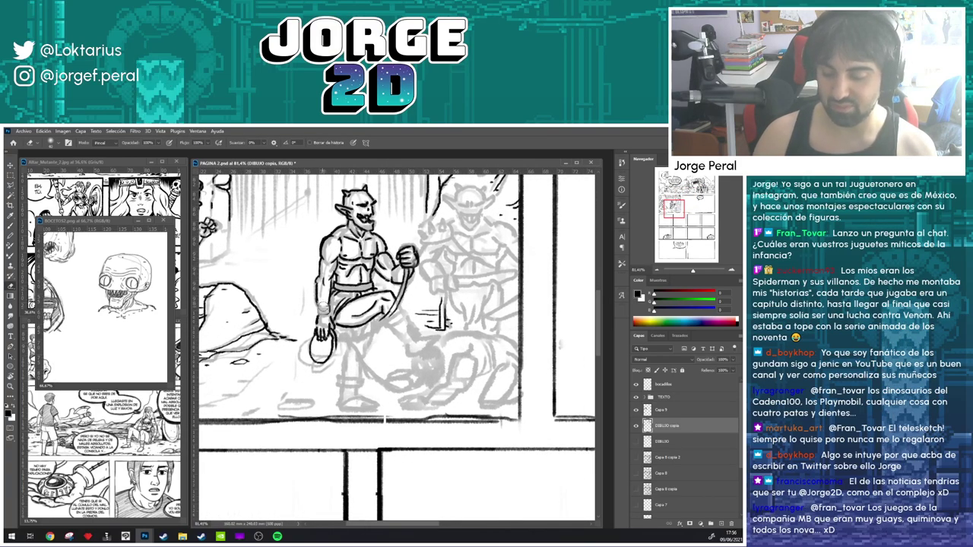
{"action": "key", "text": "b"}
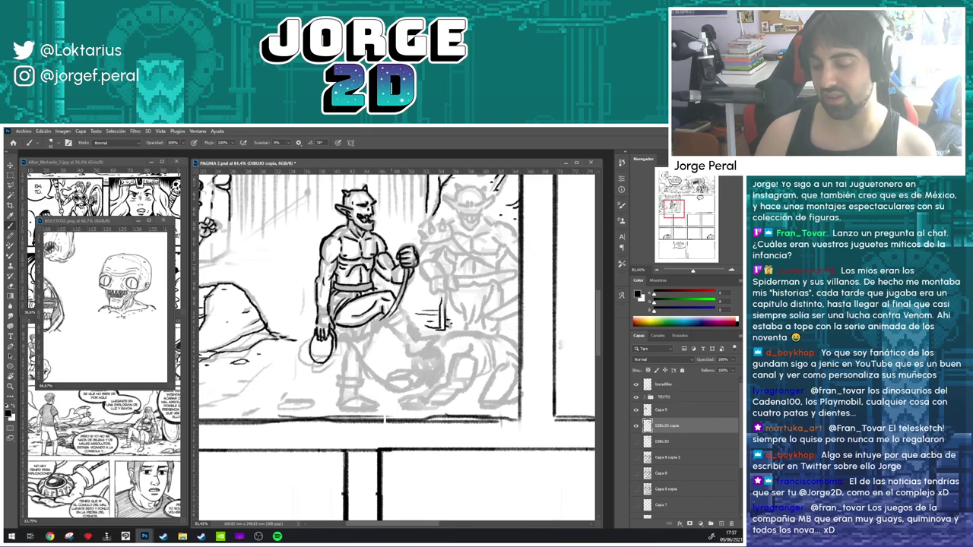
- Select the creature's lowered hand and the object it holds with the Lasso, and nudge them slightly upward with Free Transform
{"action": "mouse_move", "coordinate": [417, 272]}
{"action": "left_mouse_down"}
{"action": "mouse_move", "coordinate": [401, 245]}
{"action": "mouse_move", "coordinate": [408, 272]}
{"action": "left_mouse_up"}
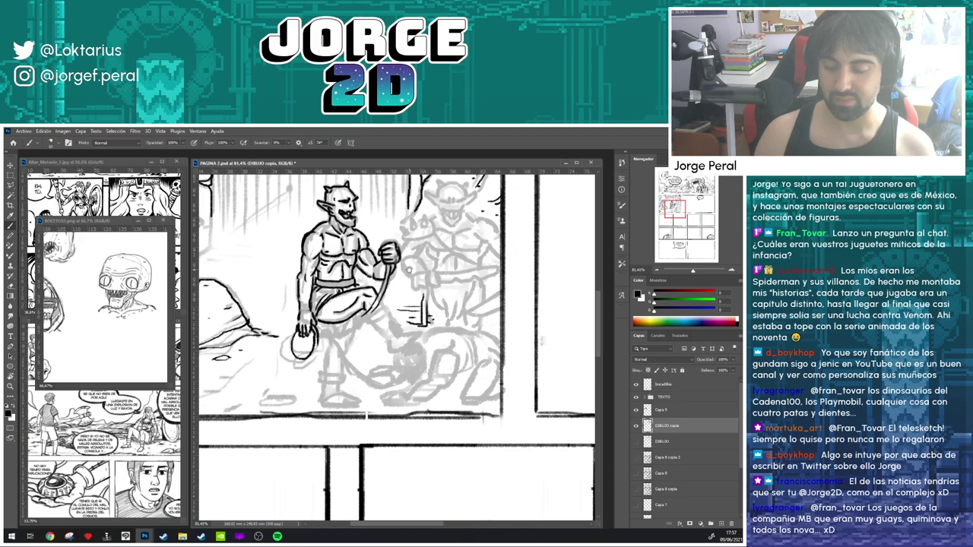
{"action": "key", "text": "l"}
{"action": "mouse_move", "coordinate": [290, 312]}
{"action": "left_mouse_down"}
{"action": "mouse_move", "coordinate": [285, 366]}
{"action": "mouse_move", "coordinate": [324, 368]}
{"action": "mouse_move", "coordinate": [321, 327]}
{"action": "left_mouse_up"}
{"action": "left_click", "coordinate": [314, 307]}
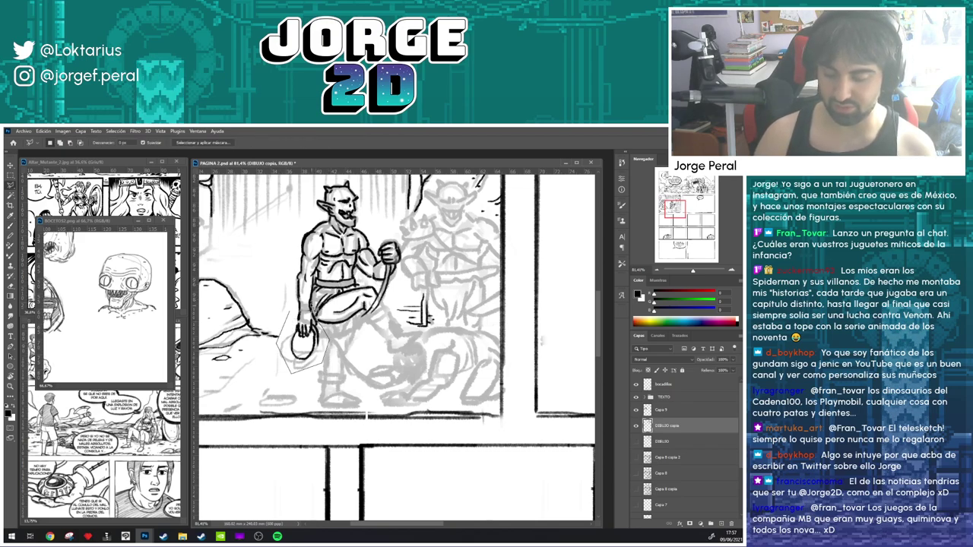
{"action": "left_click", "coordinate": [292, 312]}
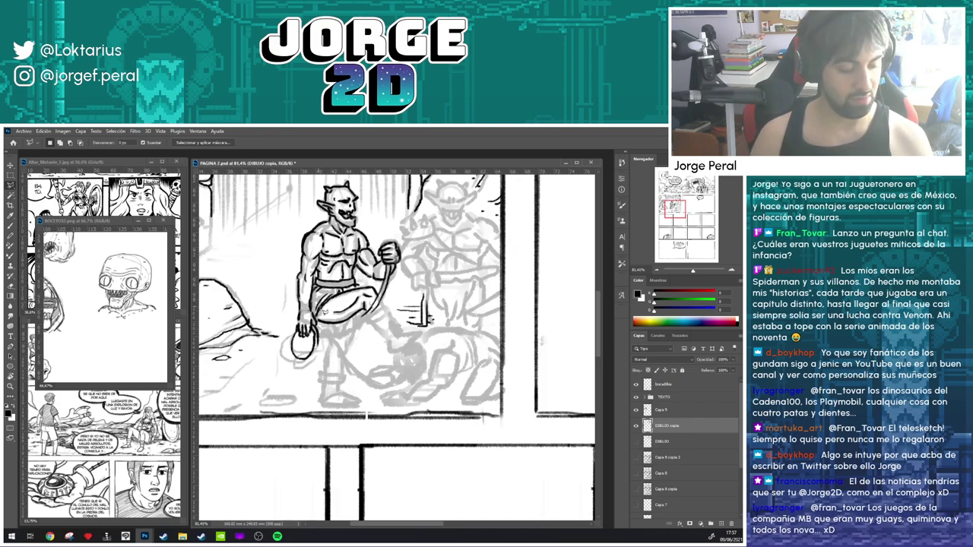
{"action": "key", "text": "ctrl+t"}
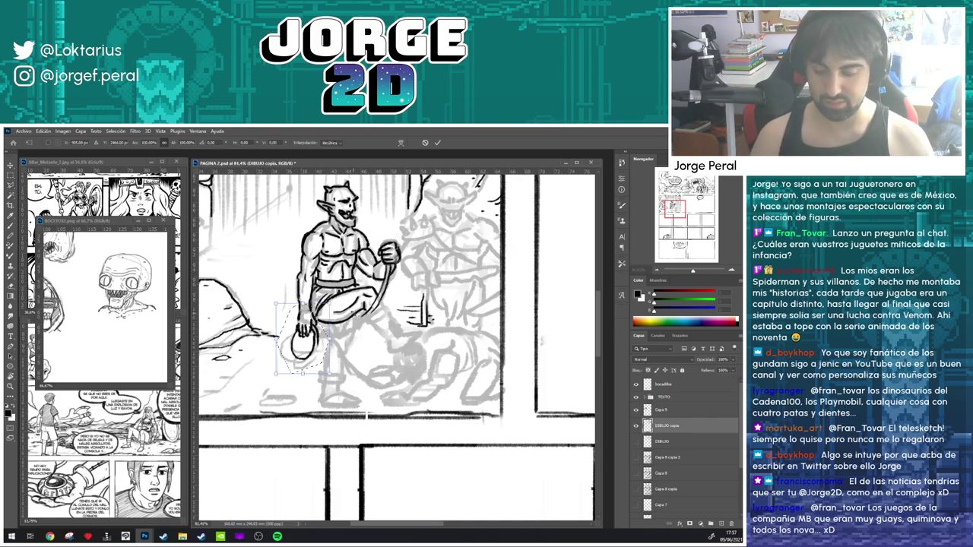
{"action": "key", "text": "Up"}
{"action": "key", "text": "Up"}
{"action": "key", "text": "Up"}
{"action": "key", "text": "Up"}
{"action": "key", "text": "Up"}
{"action": "key", "text": "Up"}
{"action": "key", "text": "Up"}
{"action": "key", "text": "Up"}
{"action": "key", "text": "Up"}
{"action": "key", "text": "Up"}
{"action": "key", "text": "Up"}
{"action": "key", "text": "Up"}
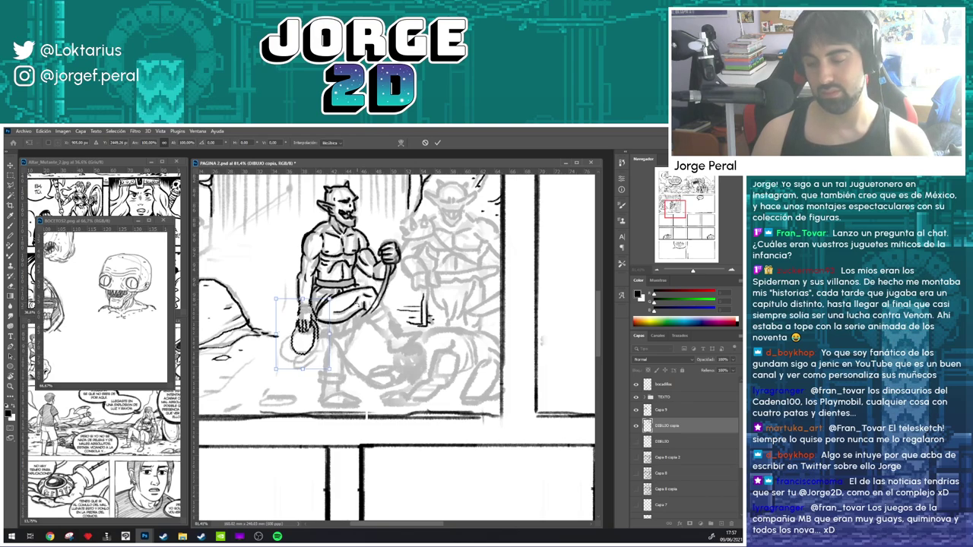
{"action": "key", "text": "Return"}
{"action": "key", "text": "ctrl+d"}
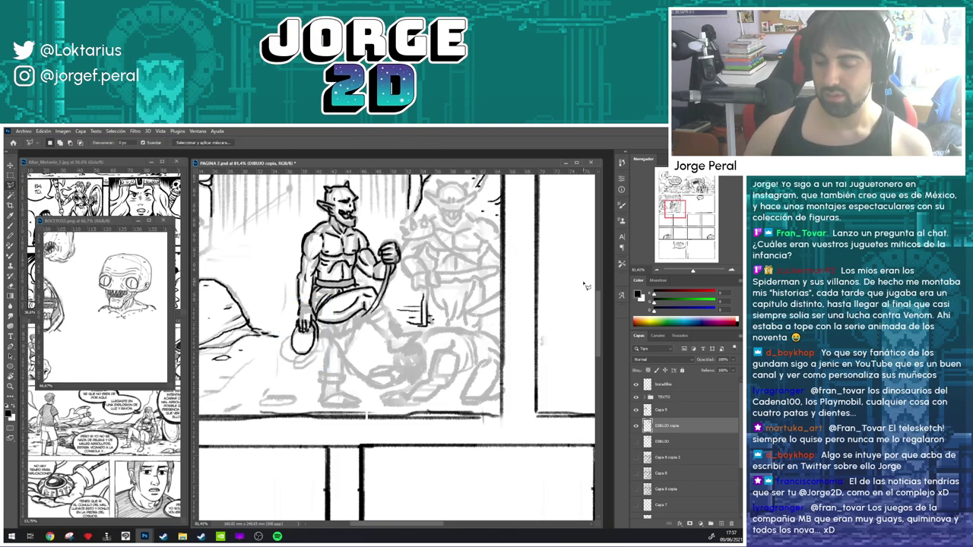
- Save the comic page document
{"action": "scroll", "coordinate": [506, 270], "scroll_direction": "down", "scroll_amount": 2}
{"action": "key", "text": "ctrl+s"}
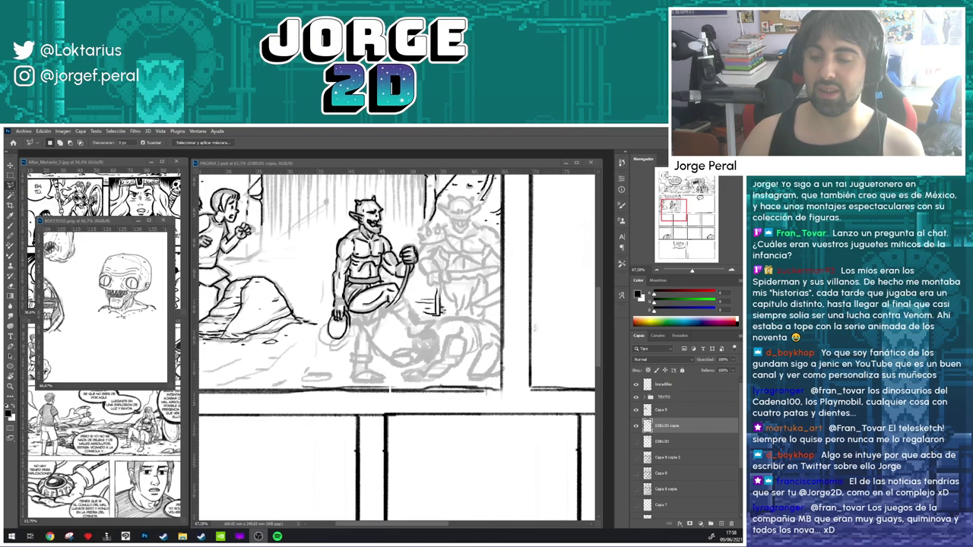
{"action": "left_click", "coordinate": [427, 161]}
- Draw the creature's straight supporting leg from below the raised thigh down to the shin with the Brush
{"action": "left_click_drag", "start_coordinate": [418, 268], "coordinate": [405, 251]}
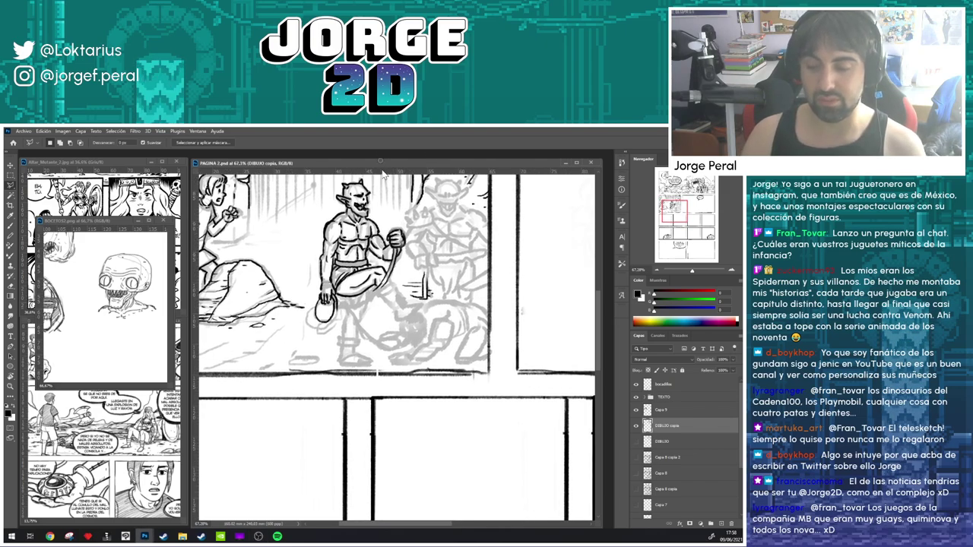
{"action": "key", "text": "b"}
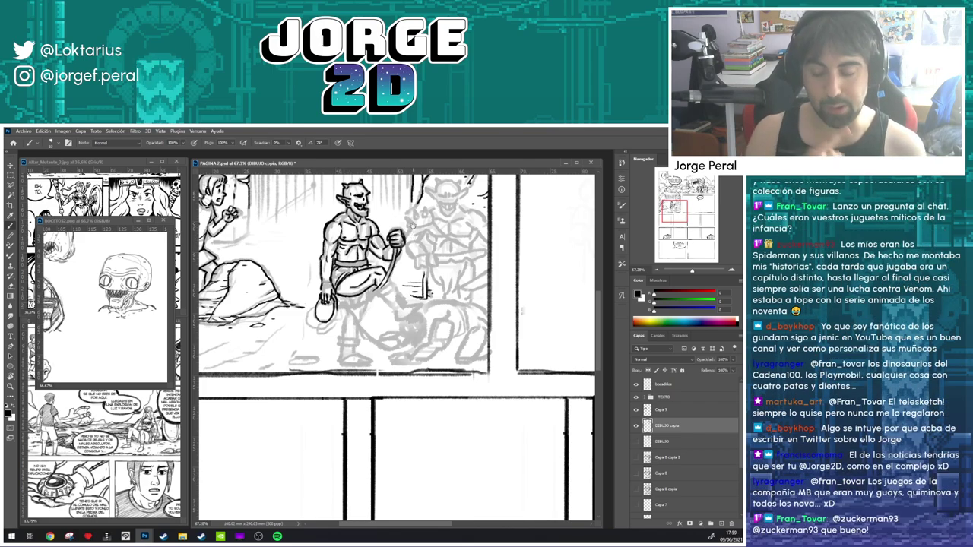
{"action": "scroll", "coordinate": [413, 226], "scroll_direction": "down", "scroll_amount": 2}
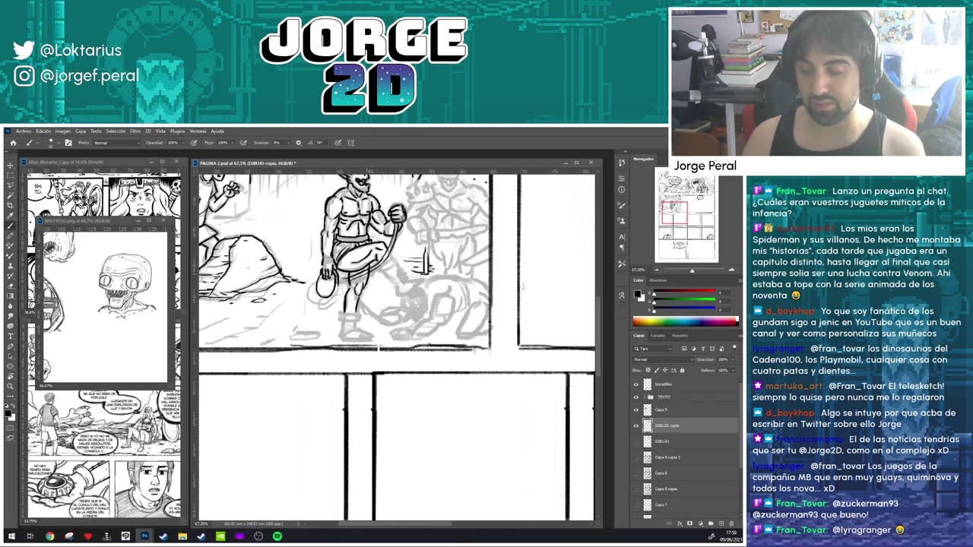
- Draw the rope running under the raised thigh from the creature's lowered hand to its raised fist, refining it with Brush and Eraser
{"action": "key", "text": "e"}
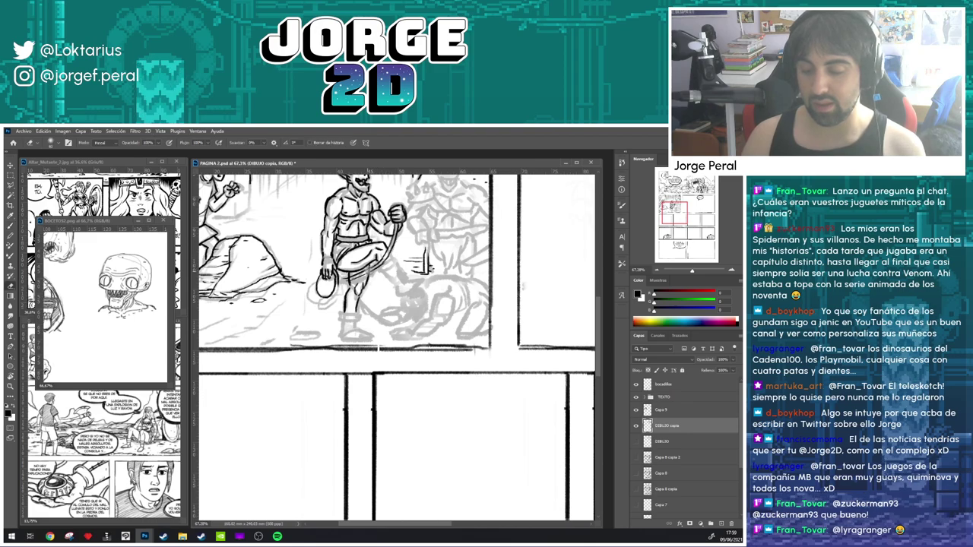
{"action": "key", "text": "b"}
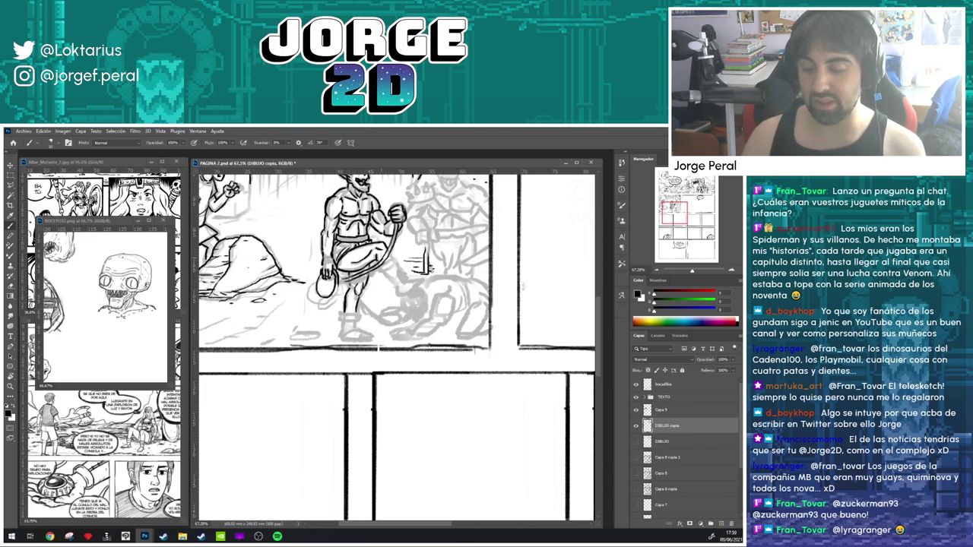
{"action": "key", "text": "e"}
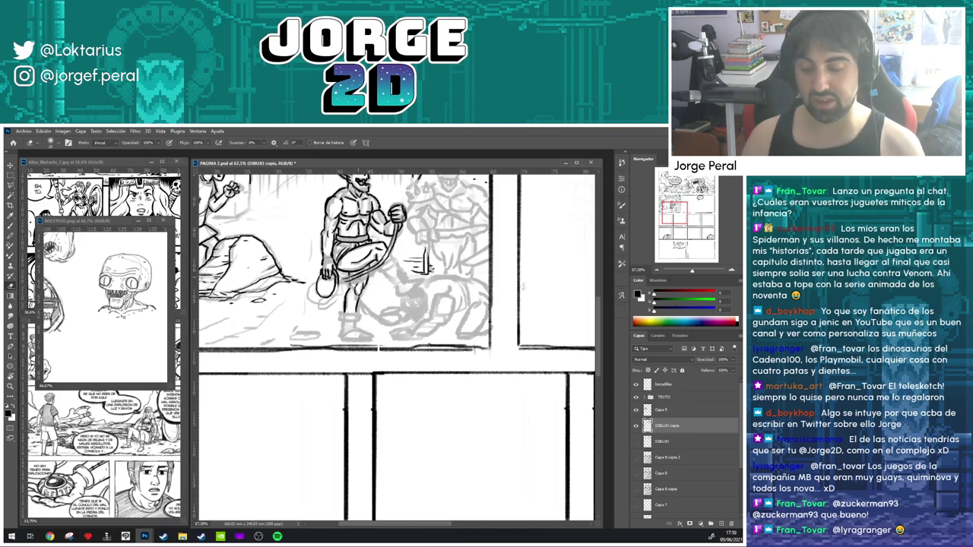
{"action": "left_click_drag", "start_coordinate": [355, 280], "coordinate": [384, 264]}
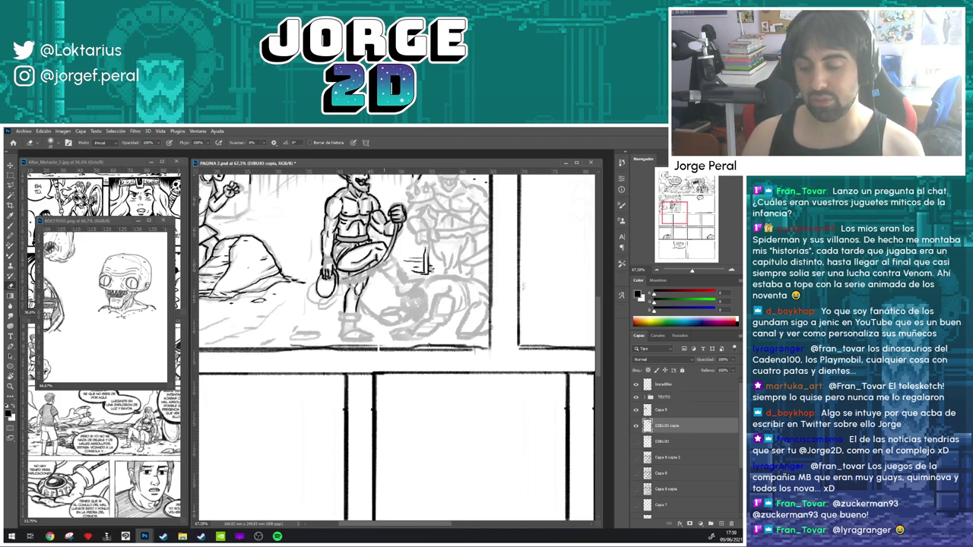
{"action": "key", "text": "b"}
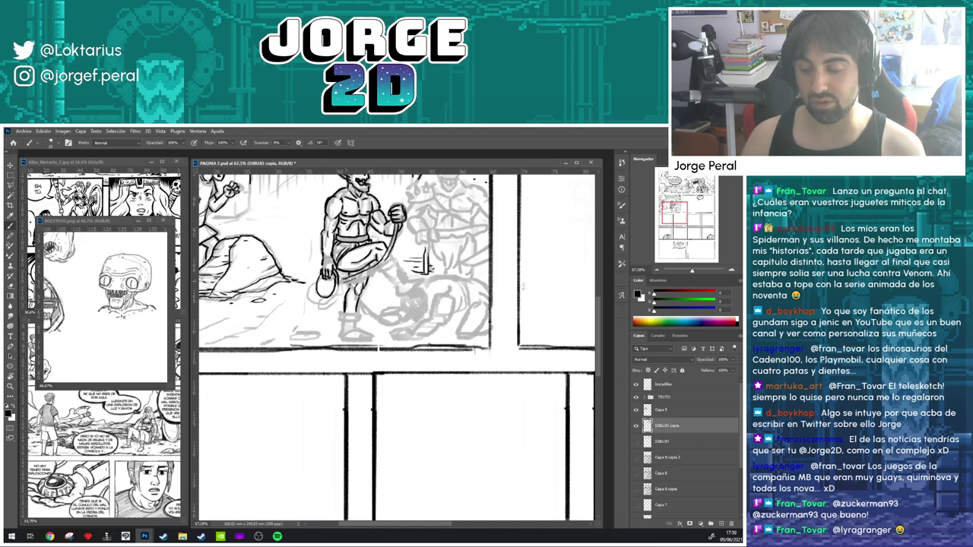
{"action": "left_click_drag", "start_coordinate": [346, 283], "coordinate": [381, 264]}
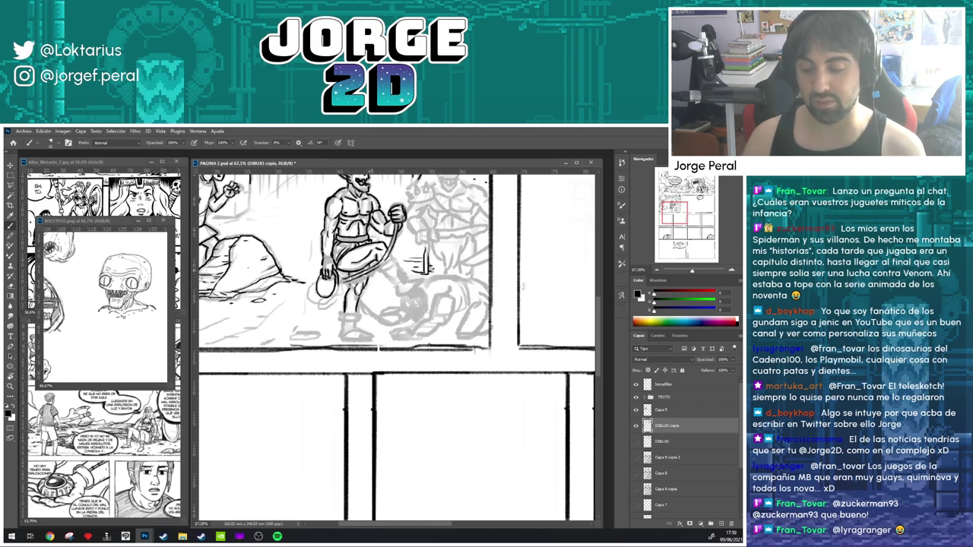
{"action": "key", "text": "e"}
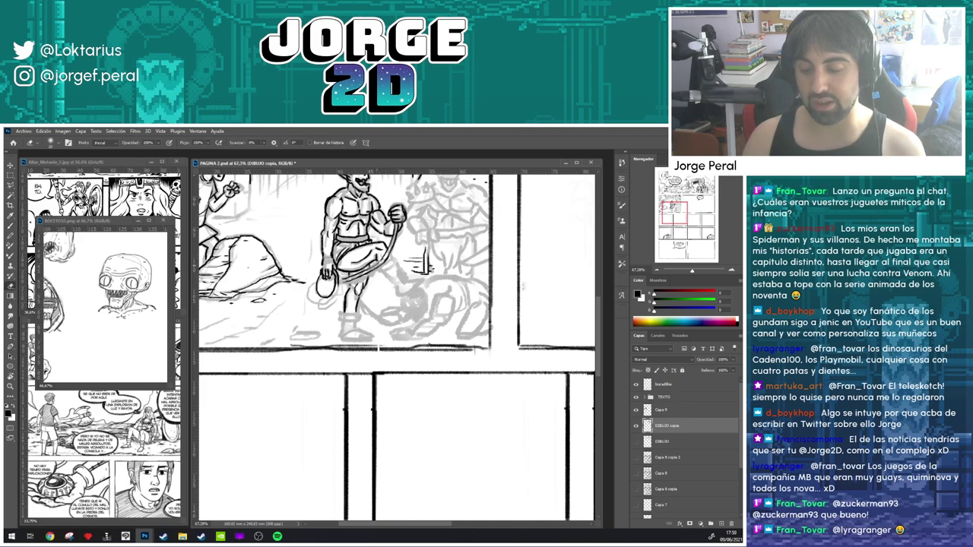
{"action": "key", "text": "b"}
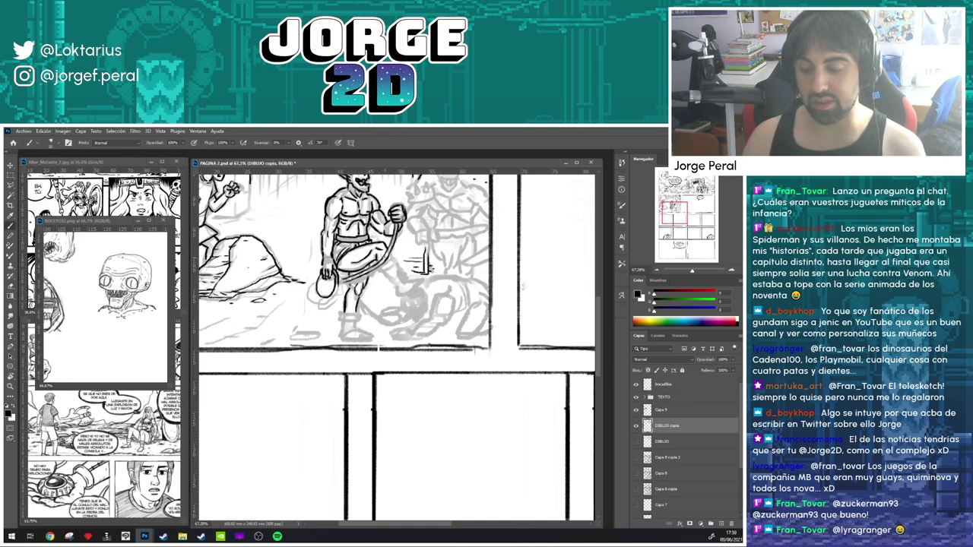
{"action": "key", "text": "e"}
{"action": "key", "text": "b"}
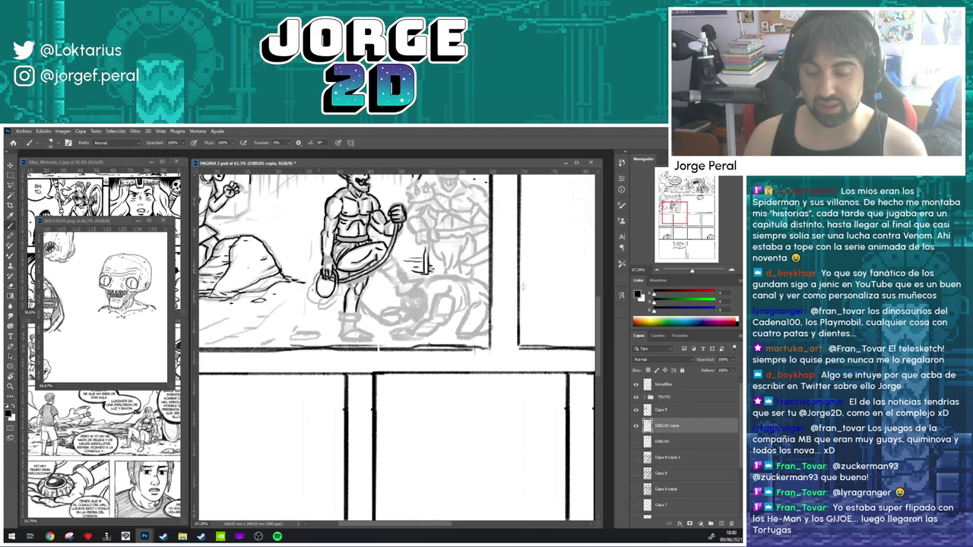
- Rough in the coiled rope loops hanging from the creature's lowered hand with the Brush, erasing stray lines between strokes
{"action": "mouse_move", "coordinate": [313, 287]}
{"action": "left_mouse_down"}
{"action": "mouse_move", "coordinate": [321, 301]}
{"action": "mouse_move", "coordinate": [333, 296]}
{"action": "left_mouse_up"}
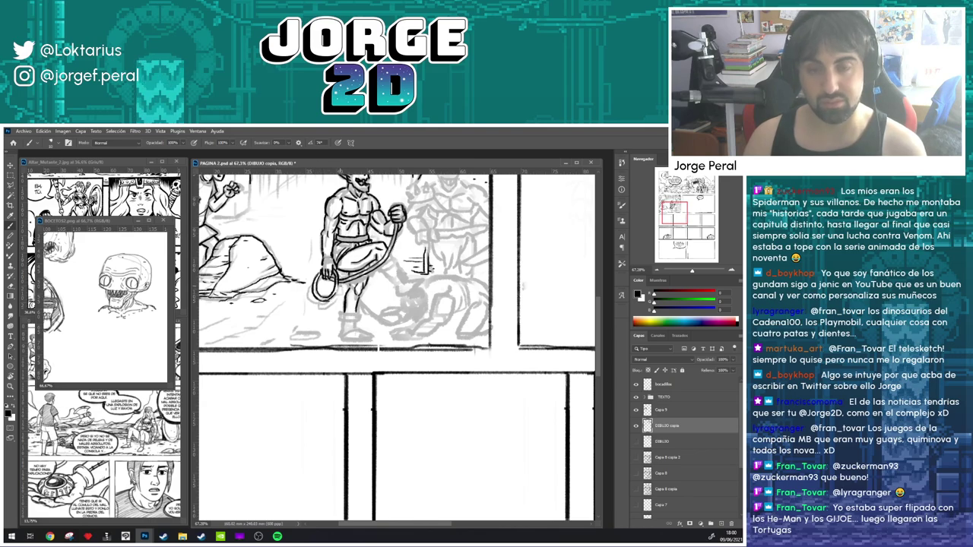
{"action": "key", "text": "e"}
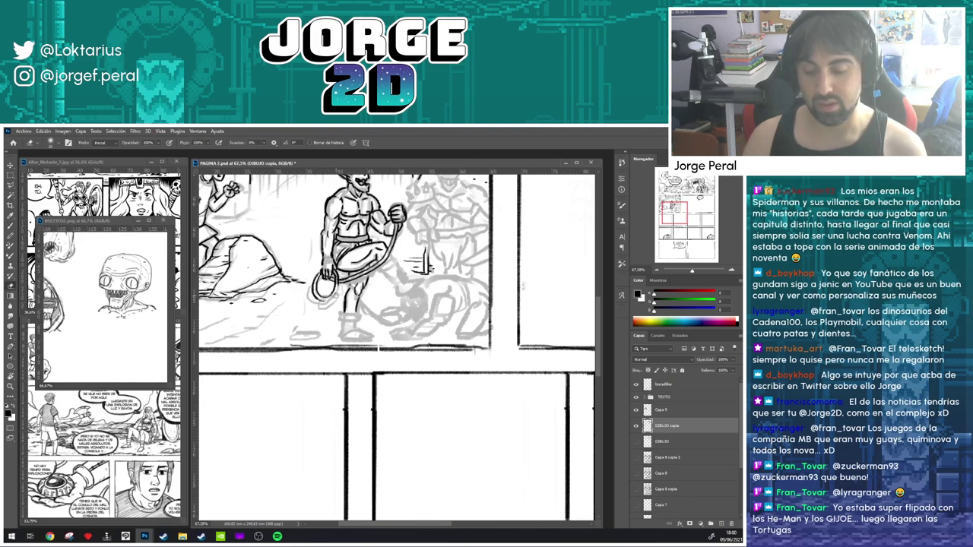
{"action": "key", "text": "b"}
{"action": "left_click_drag", "start_coordinate": [322, 301], "coordinate": [336, 289]}
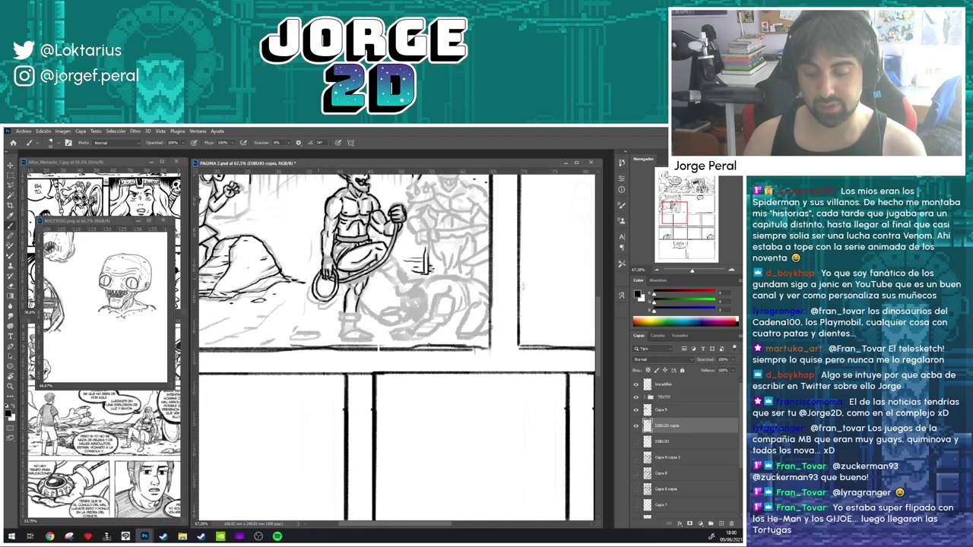
{"action": "left_click_drag", "start_coordinate": [320, 281], "coordinate": [315, 295]}
{"action": "key", "text": "e"}
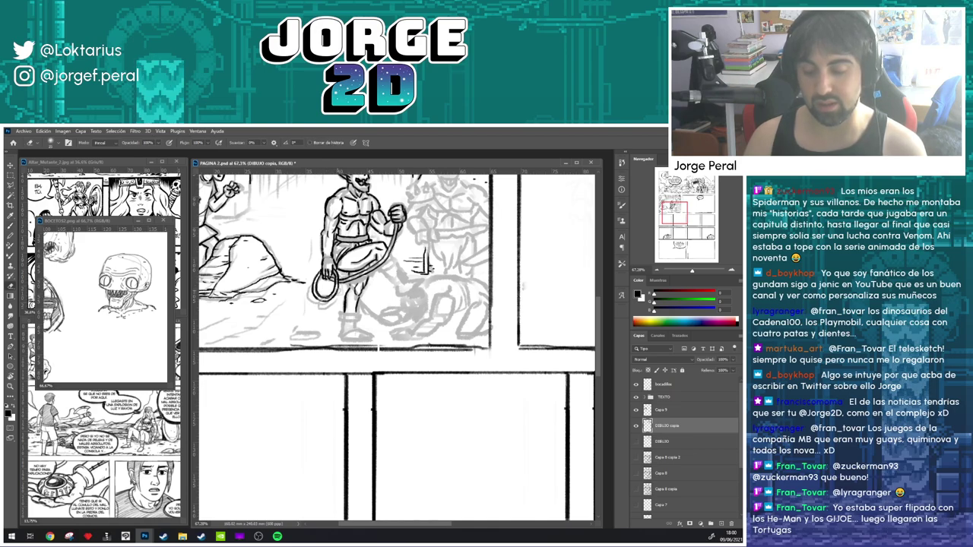
{"action": "left_click", "coordinate": [339, 291]}
{"action": "key", "text": "b"}
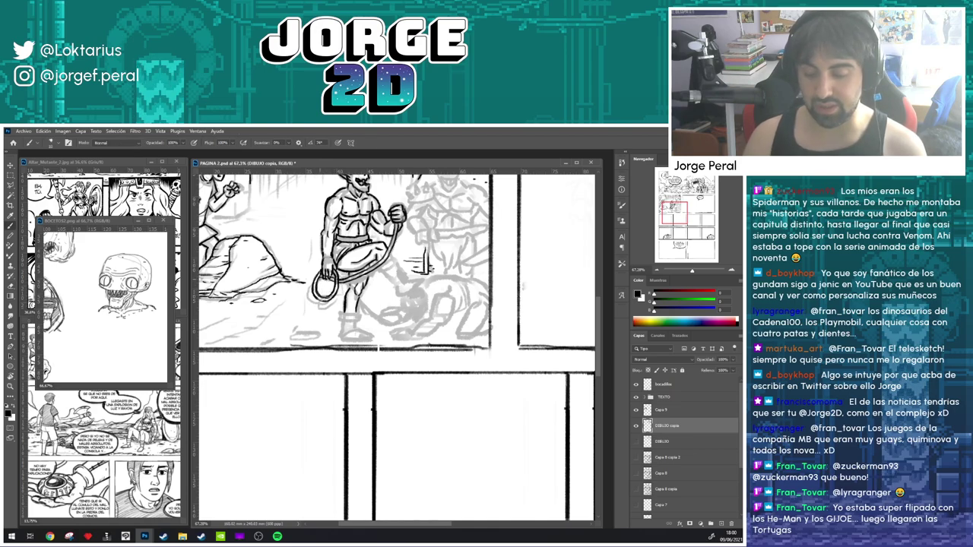
{"action": "mouse_move", "coordinate": [309, 284]}
{"action": "left_mouse_down"}
{"action": "mouse_move", "coordinate": [326, 308]}
{"action": "mouse_move", "coordinate": [327, 296]}
{"action": "mouse_move", "coordinate": [314, 302]}
{"action": "mouse_move", "coordinate": [323, 271]}
{"action": "left_mouse_up"}
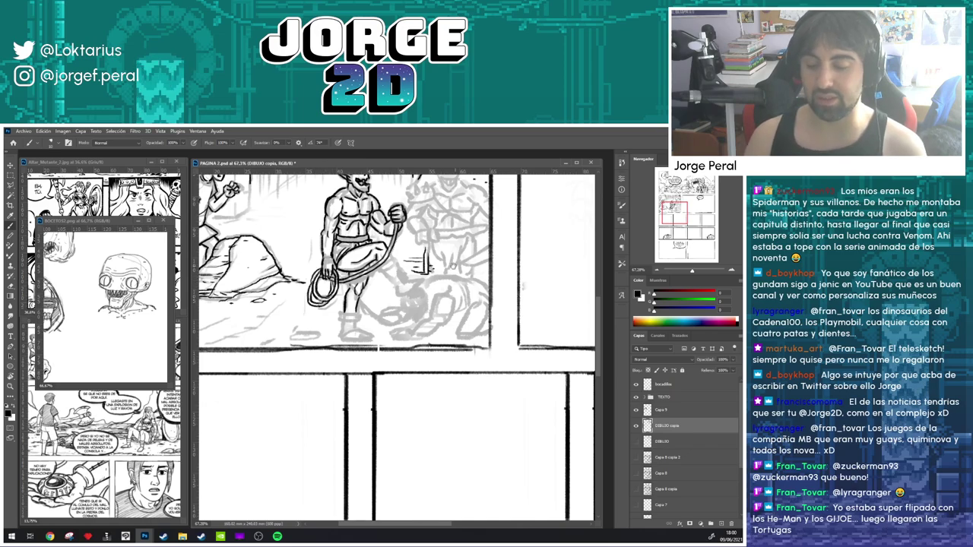
- Rough in the loose end of the rope, curving down from the coil past the supporting leg and across the ground
{"action": "left_click_drag", "start_coordinate": [432, 263], "coordinate": [420, 282]}
{"action": "scroll", "coordinate": [357, 337], "scroll_direction": "down", "scroll_amount": 3}
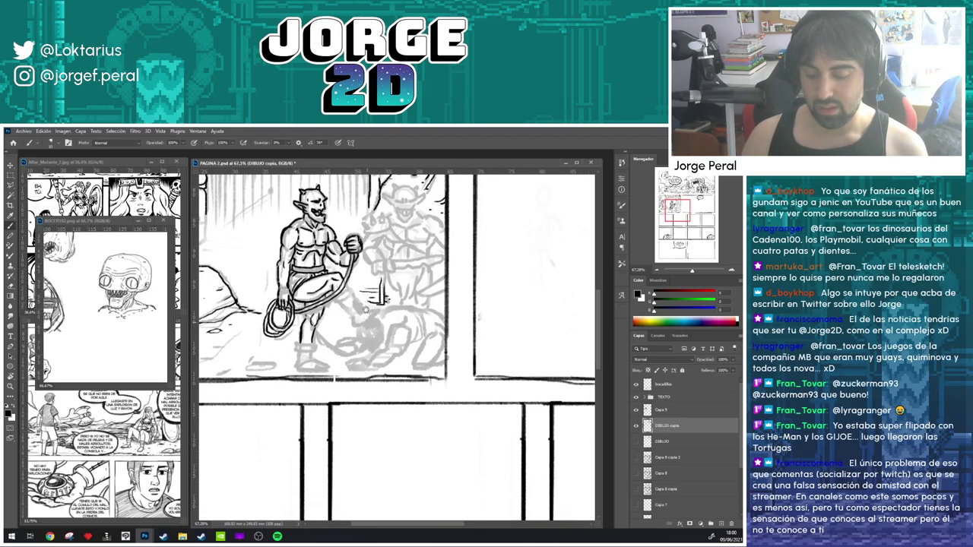
{"action": "key", "text": "e"}
{"action": "key", "text": "b"}
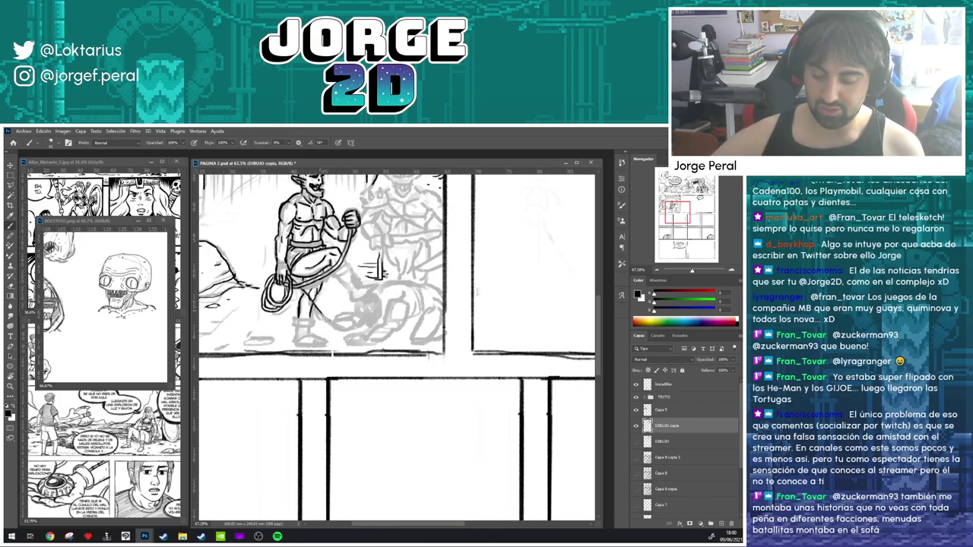
{"action": "key", "text": "e"}
{"action": "key", "text": "b"}
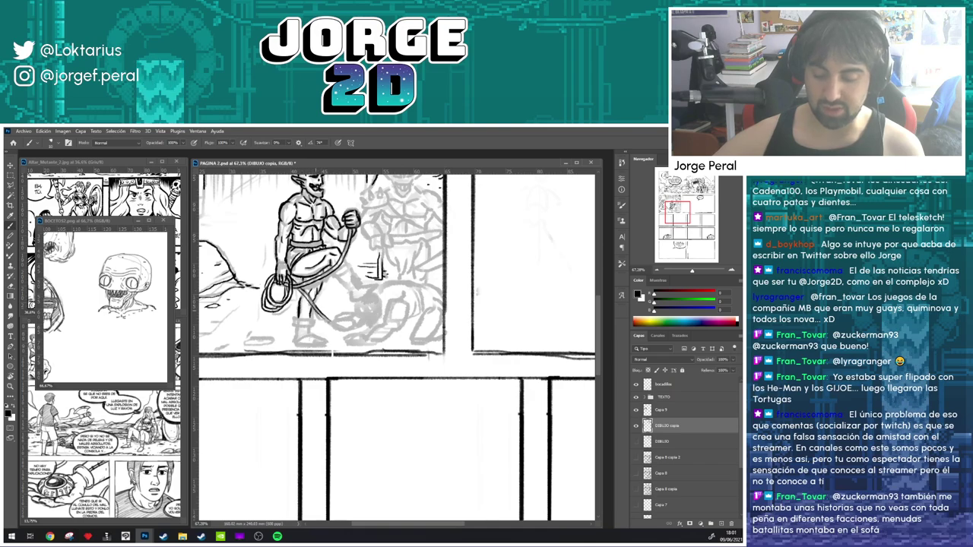
{"action": "left_click_drag", "start_coordinate": [391, 322], "coordinate": [404, 291]}
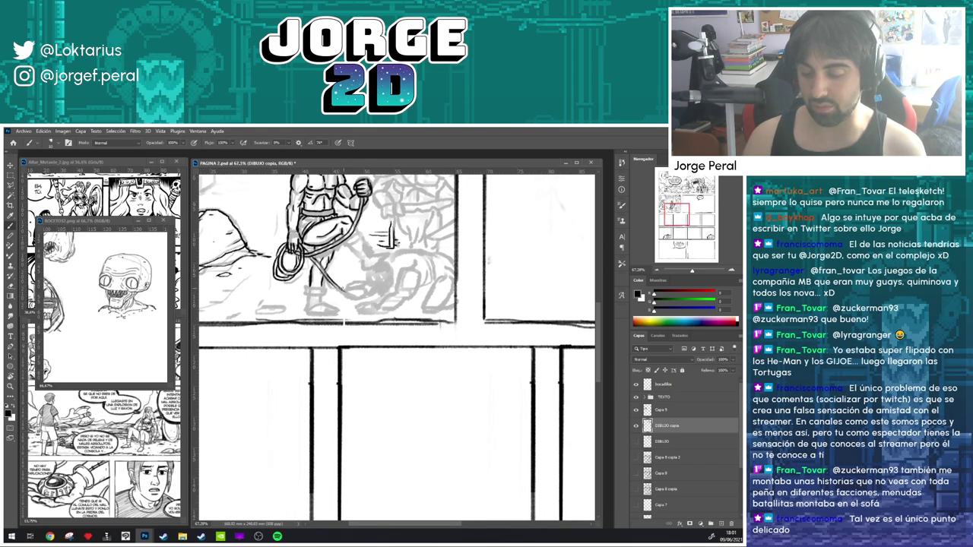
{"action": "mouse_move", "coordinate": [342, 290]}
{"action": "left_mouse_down"}
{"action": "mouse_move", "coordinate": [368, 300]}
{"action": "mouse_move", "coordinate": [385, 286]}
{"action": "left_mouse_up"}
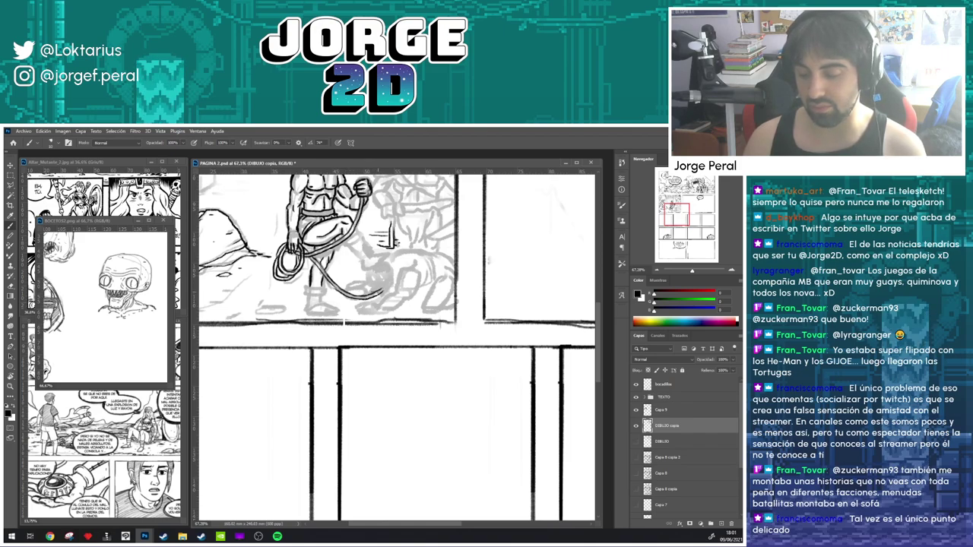
- Hide the faded sketch layer and lighten the rough lines of the coil and loose rope end with the Eraser
{"action": "key", "text": "e"}
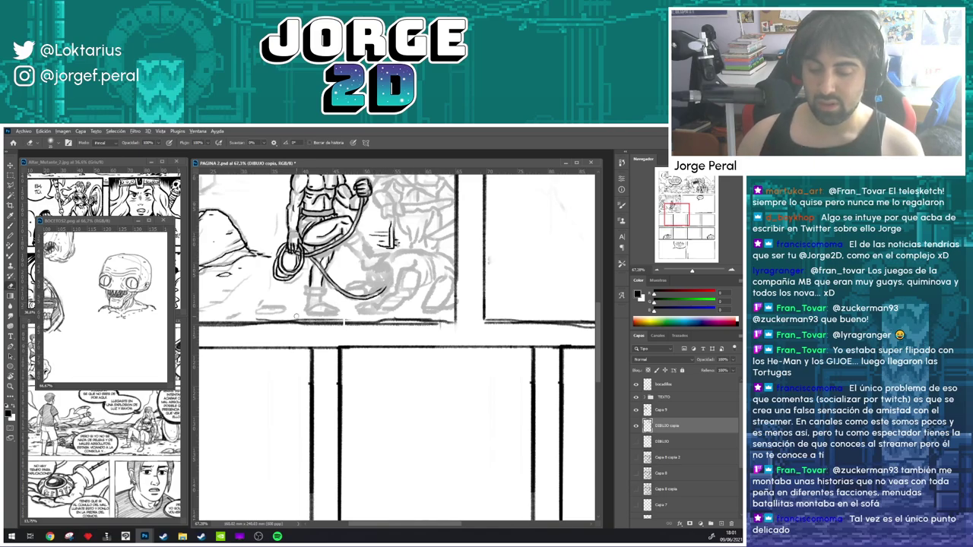
{"action": "scroll", "coordinate": [296, 316], "scroll_direction": "up", "scroll_amount": 3}
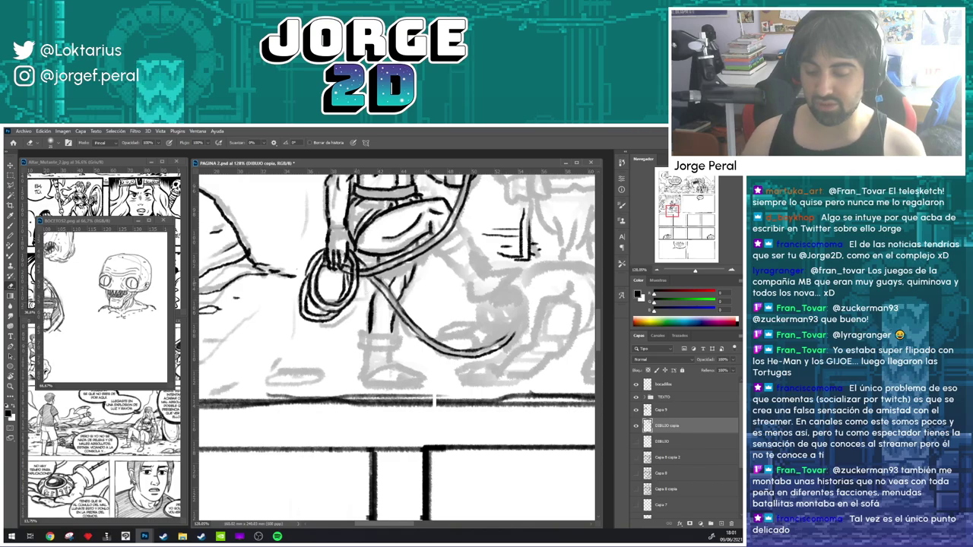
{"action": "mouse_move", "coordinate": [325, 284]}
{"action": "left_mouse_down"}
{"action": "mouse_move", "coordinate": [422, 306]}
{"action": "mouse_move", "coordinate": [359, 276]}
{"action": "mouse_move", "coordinate": [342, 290]}
{"action": "mouse_move", "coordinate": [301, 289]}
{"action": "mouse_move", "coordinate": [359, 295]}
{"action": "mouse_move", "coordinate": [355, 278]}
{"action": "mouse_move", "coordinate": [466, 248]}
{"action": "left_mouse_up"}
{"action": "left_click", "coordinate": [636, 410]}
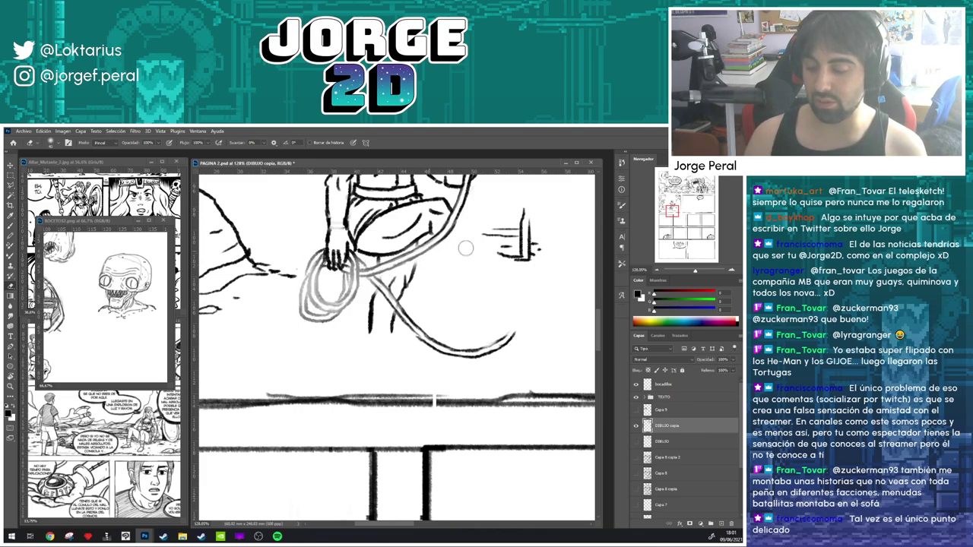
{"action": "mouse_move", "coordinate": [380, 292]}
{"action": "left_mouse_down"}
{"action": "mouse_move", "coordinate": [456, 349]}
{"action": "mouse_move", "coordinate": [469, 340]}
{"action": "left_mouse_up"}
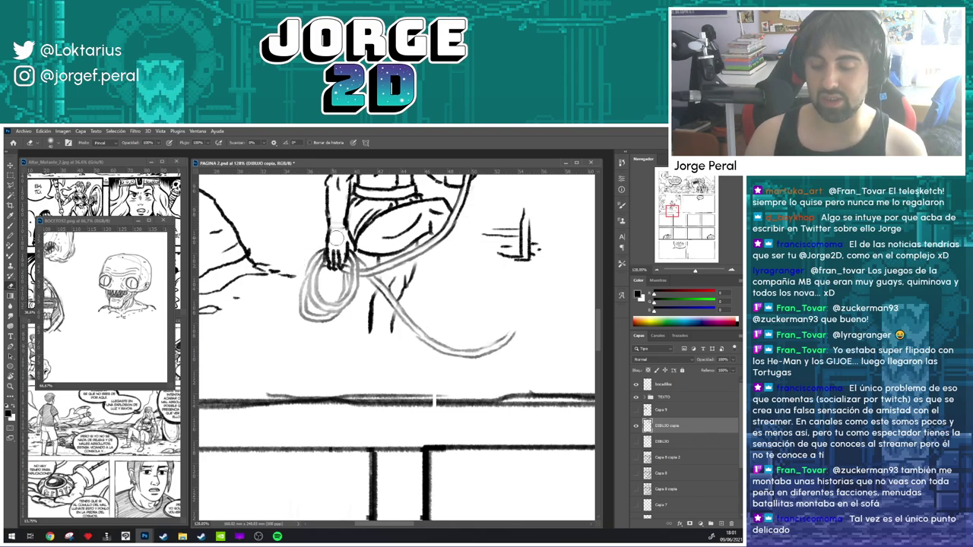
- Redraw the coil's loops with clean, dark Brush outlines over the lightened lines below the creature's lowered hand
{"action": "key", "text": "b"}
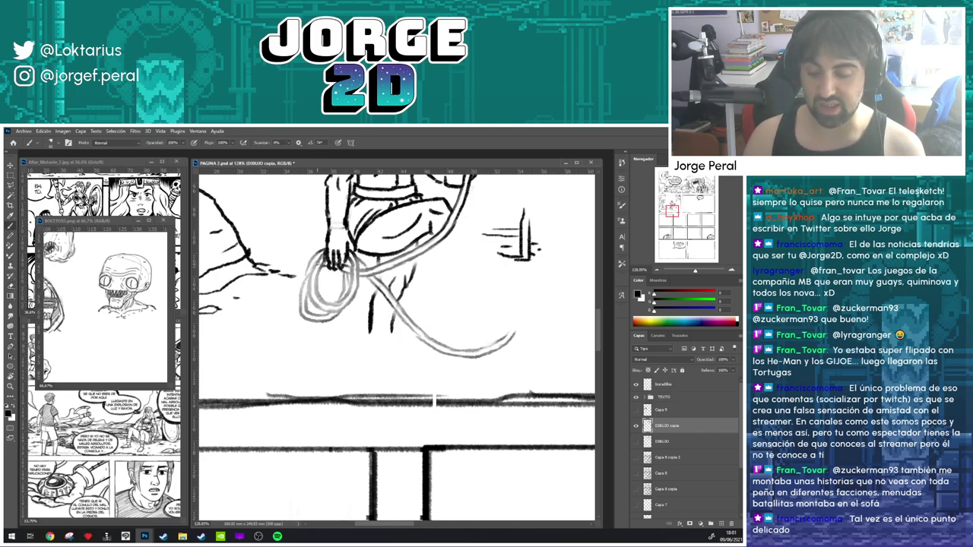
{"action": "left_click_drag", "start_coordinate": [319, 262], "coordinate": [309, 300]}
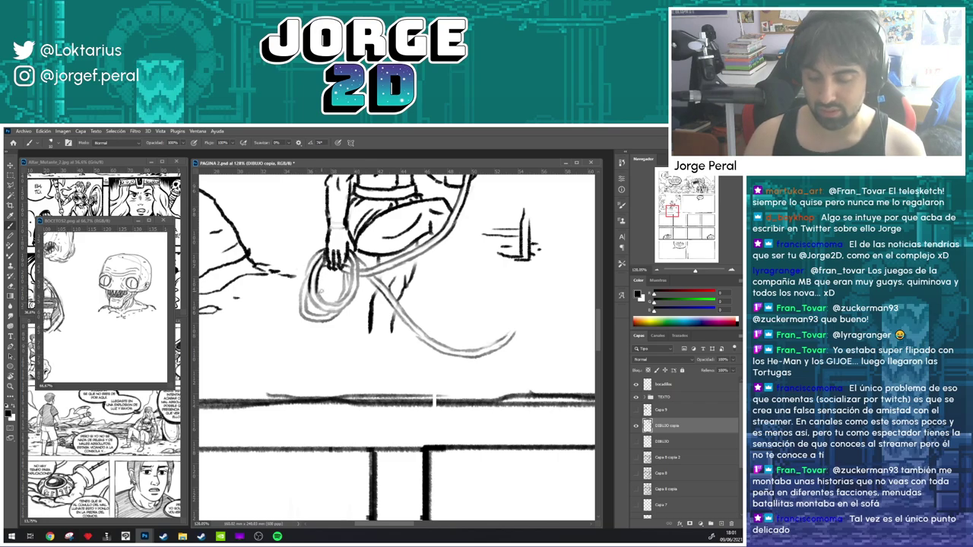
{"action": "mouse_move", "coordinate": [319, 292]}
{"action": "left_mouse_down"}
{"action": "mouse_move", "coordinate": [324, 302]}
{"action": "mouse_move", "coordinate": [342, 300]}
{"action": "left_mouse_up"}
{"action": "left_click_drag", "start_coordinate": [348, 257], "coordinate": [352, 282]}
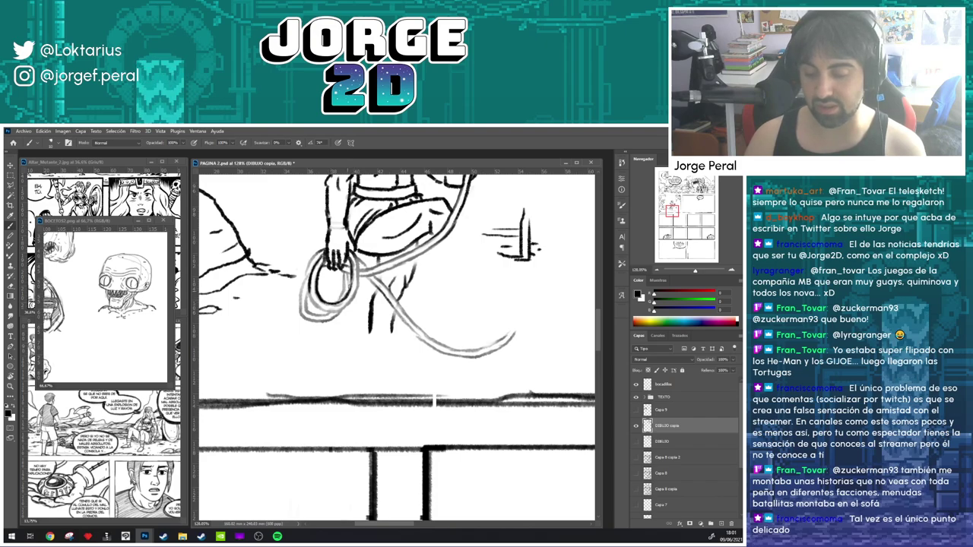
{"action": "key", "text": "e"}
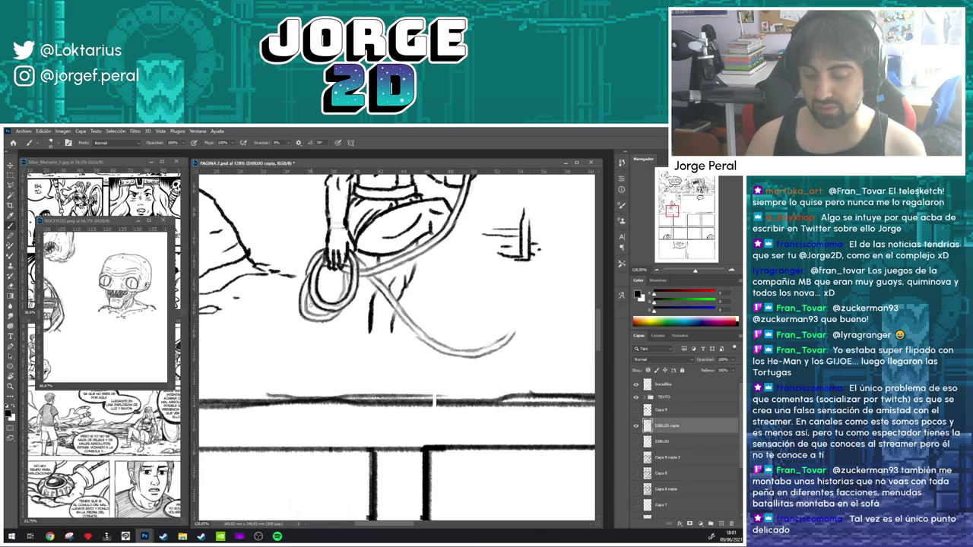
{"action": "key", "text": "e"}
{"action": "key", "text": "b"}
{"action": "left_click_drag", "start_coordinate": [308, 311], "coordinate": [328, 310]}
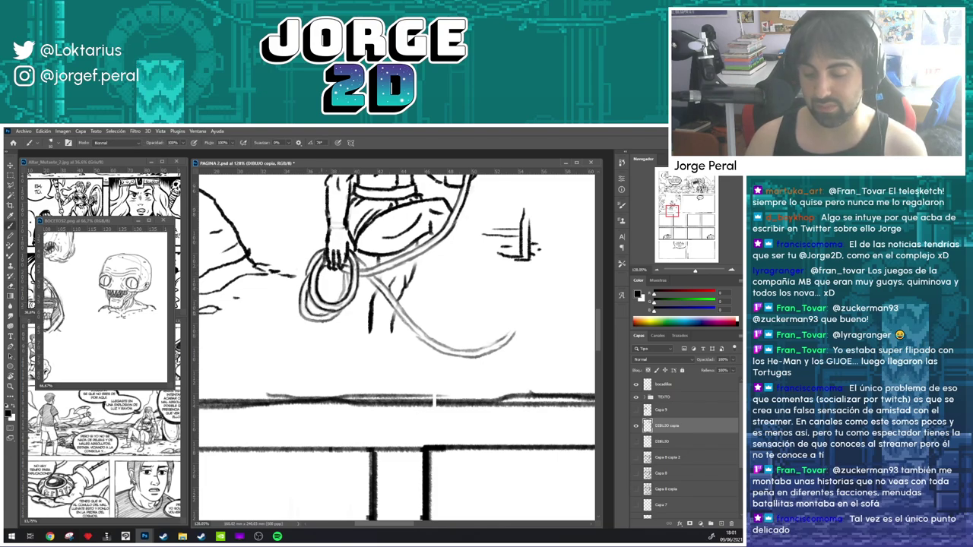
- Clean up the coil and redraw the rope stretch leading from it under the thigh to the raised fist
{"action": "key", "text": "e"}
{"action": "mouse_move", "coordinate": [308, 294]}
{"action": "left_mouse_down"}
{"action": "mouse_move", "coordinate": [304, 318]}
{"action": "mouse_move", "coordinate": [305, 309]}
{"action": "mouse_move", "coordinate": [318, 321]}
{"action": "mouse_move", "coordinate": [336, 315]}
{"action": "mouse_move", "coordinate": [342, 271]}
{"action": "mouse_move", "coordinate": [354, 288]}
{"action": "mouse_move", "coordinate": [358, 255]}
{"action": "mouse_move", "coordinate": [382, 271]}
{"action": "mouse_move", "coordinate": [410, 257]}
{"action": "mouse_move", "coordinate": [335, 301]}
{"action": "mouse_move", "coordinate": [354, 278]}
{"action": "mouse_move", "coordinate": [374, 275]}
{"action": "left_mouse_up"}
{"action": "key", "text": "b"}
{"action": "key", "text": "e"}
{"action": "key", "text": "b"}
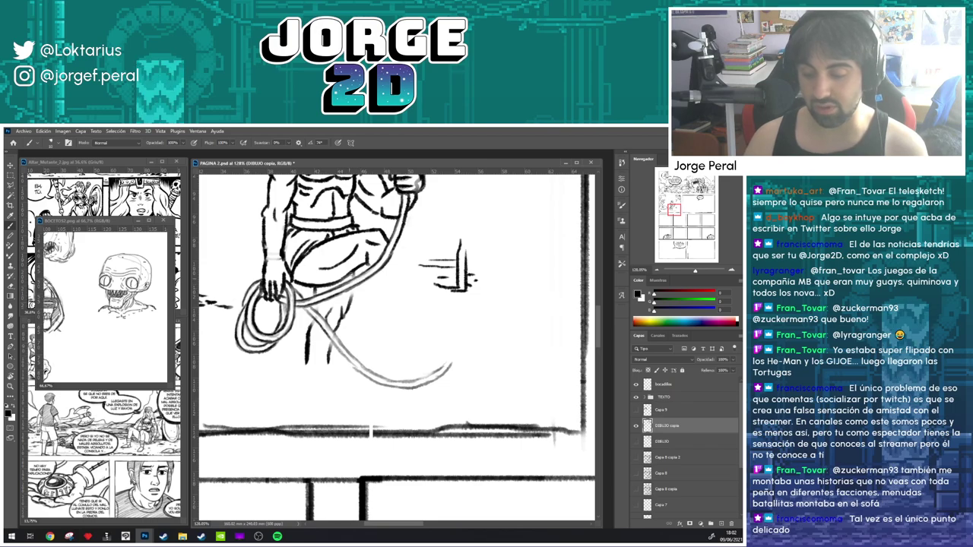
- Redraw the upper part of the loose rope end with clean lines, from the coil down past the supporting leg
{"action": "key", "text": "e"}
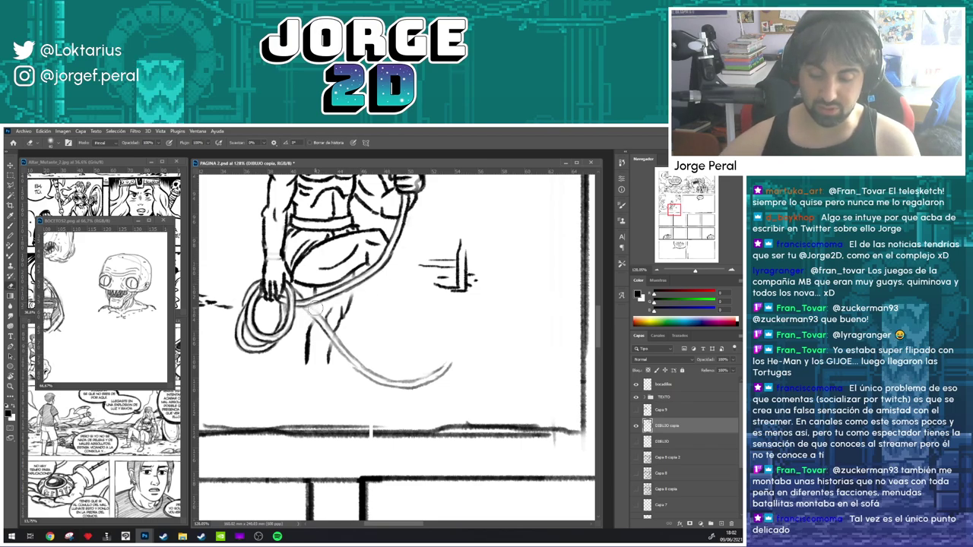
{"action": "key", "text": "b"}
{"action": "left_click_drag", "start_coordinate": [304, 308], "coordinate": [367, 382]}
{"action": "key", "text": "ctrl+z"}
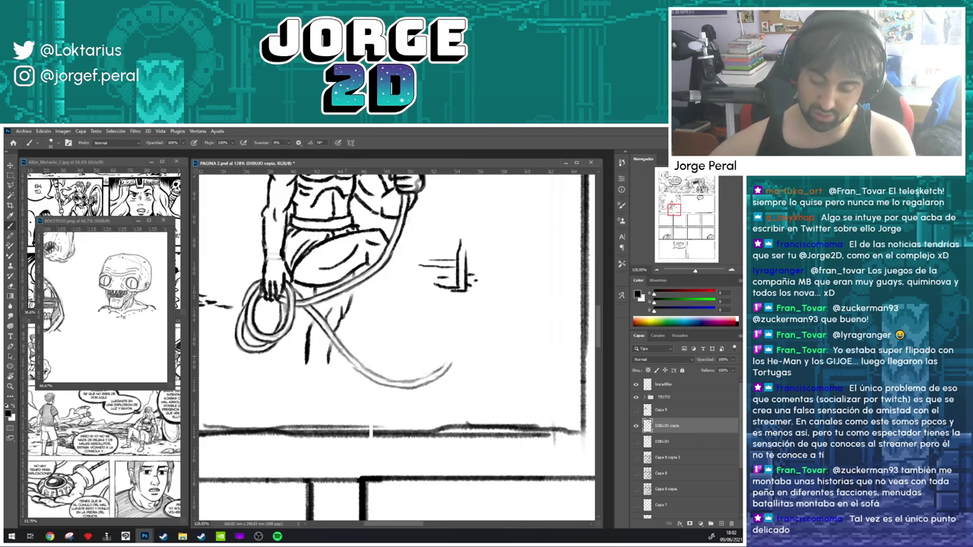
{"action": "left_click_drag", "start_coordinate": [340, 351], "coordinate": [359, 371]}
{"action": "left_click_drag", "start_coordinate": [339, 337], "coordinate": [365, 367]}
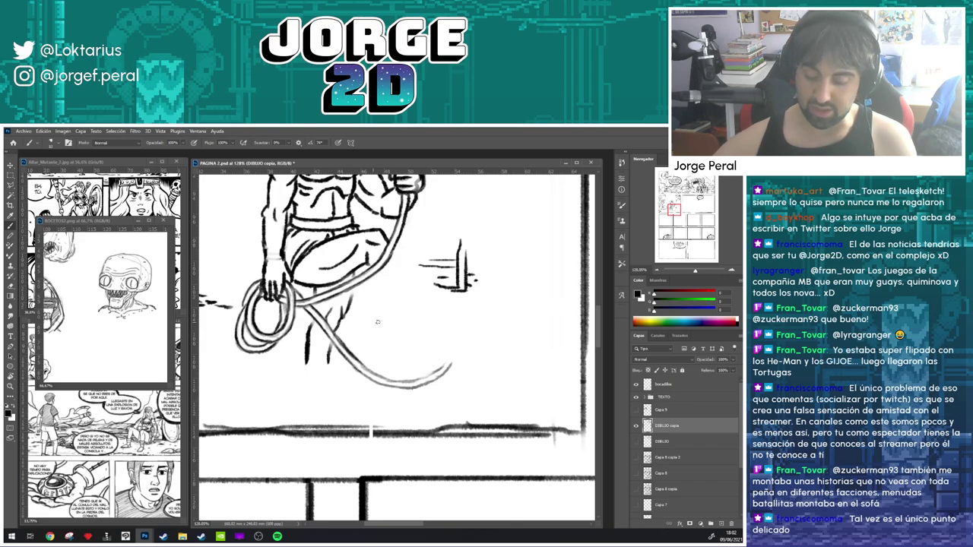
- Finish the lower curve of the loose rope end up to its tip with a clean Brush outline, undoing faulty strokes
{"action": "left_click_drag", "start_coordinate": [403, 322], "coordinate": [385, 269]}
{"action": "key", "text": "ctrl+z"}
{"action": "left_click_drag", "start_coordinate": [315, 285], "coordinate": [332, 311]}
{"action": "key", "text": "ctrl+z"}
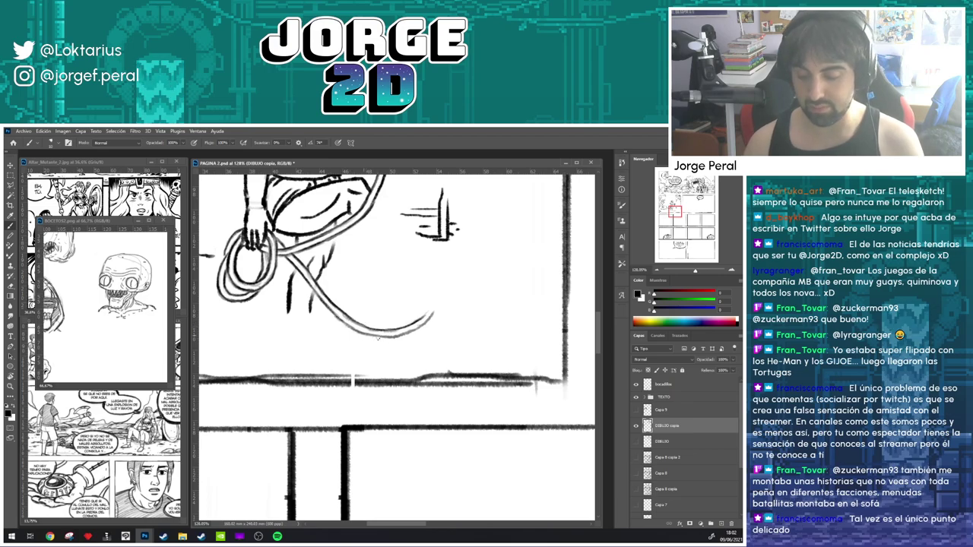
{"action": "mouse_move", "coordinate": [376, 336]}
{"action": "left_mouse_down"}
{"action": "mouse_move", "coordinate": [417, 329]}
{"action": "mouse_move", "coordinate": [433, 312]}
{"action": "left_mouse_up"}
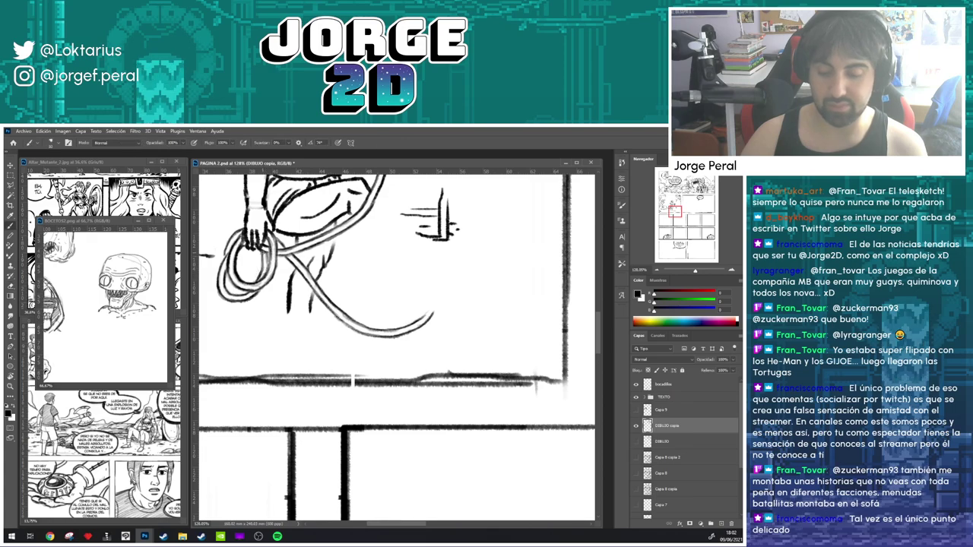
- Touch up the loops of the coiled rope below the creature's hand with short Brush and Eraser strokes, undoing a faulty one
{"action": "mouse_move", "coordinate": [262, 252]}
{"action": "left_mouse_down"}
{"action": "mouse_move", "coordinate": [257, 276]}
{"action": "mouse_move", "coordinate": [269, 280]}
{"action": "mouse_move", "coordinate": [240, 288]}
{"action": "mouse_move", "coordinate": [266, 278]}
{"action": "left_mouse_up"}
{"action": "key", "text": "e"}
{"action": "key", "text": "b"}
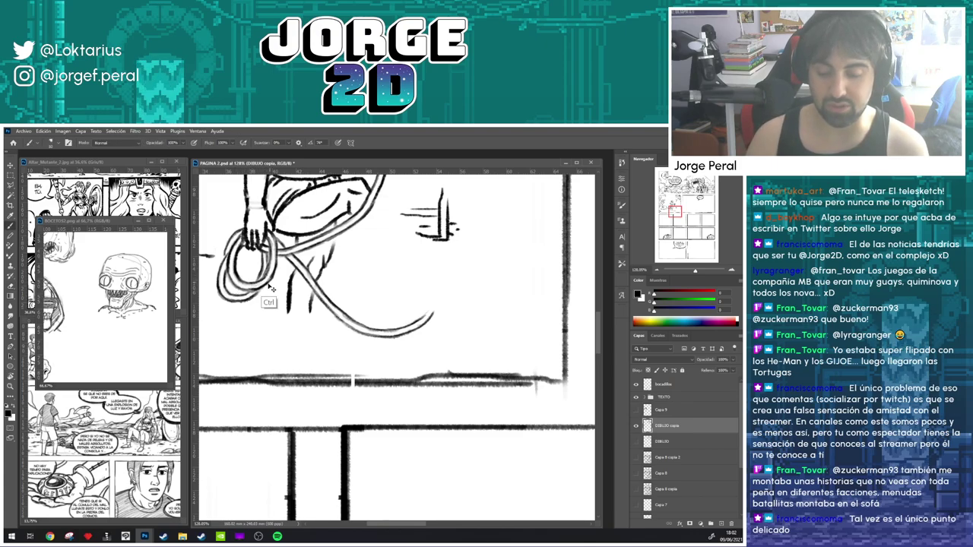
{"action": "left_click_drag", "start_coordinate": [240, 288], "coordinate": [268, 278]}
{"action": "key", "text": "ctrl+z"}
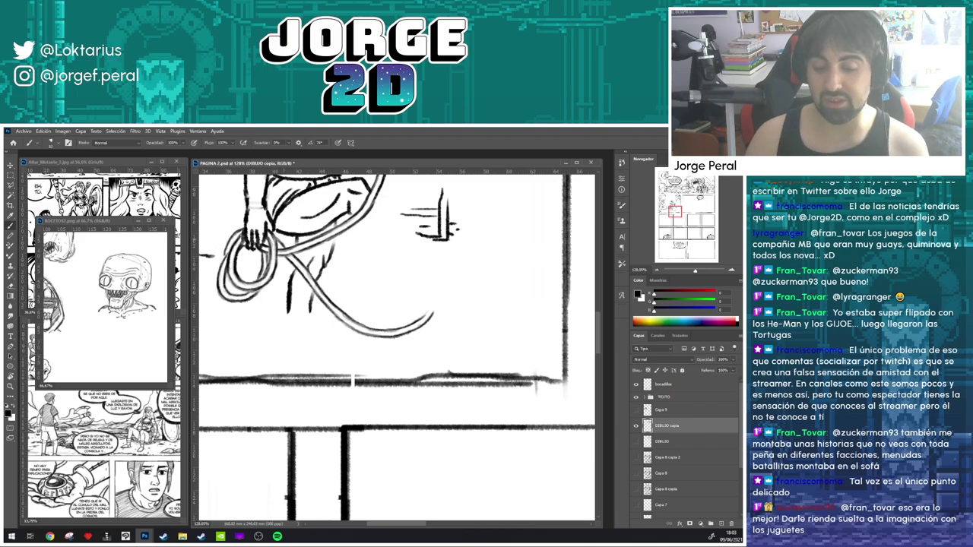
{"action": "left_click_drag", "start_coordinate": [226, 249], "coordinate": [221, 268]}
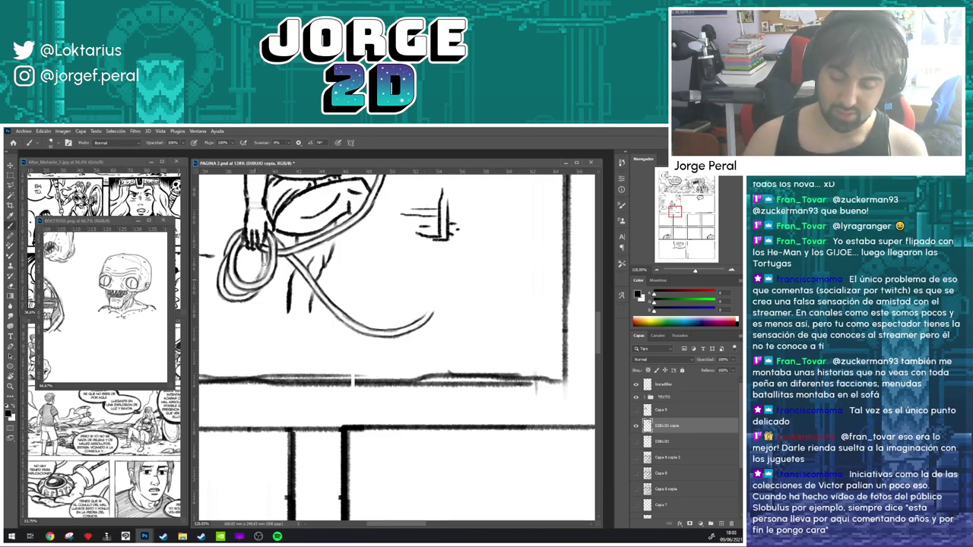
{"action": "mouse_move", "coordinate": [263, 260]}
{"action": "left_mouse_down"}
{"action": "mouse_move", "coordinate": [256, 282]}
{"action": "mouse_move", "coordinate": [264, 271]}
{"action": "left_mouse_up"}
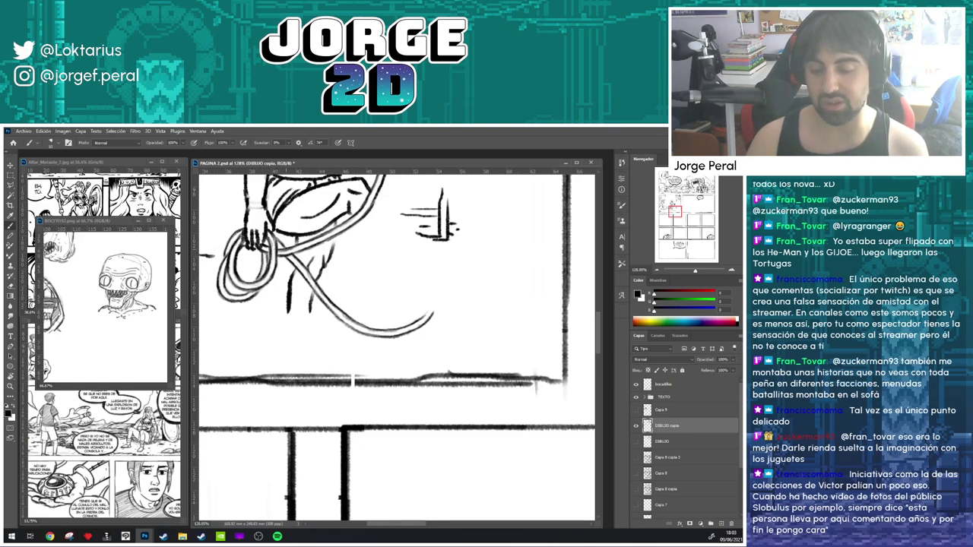
- Show the sketch layer Capa 9 again and ink the creature's raised lower leg and foot on DIBUJO copia
{"action": "left_click_drag", "start_coordinate": [399, 278], "coordinate": [399, 321]}
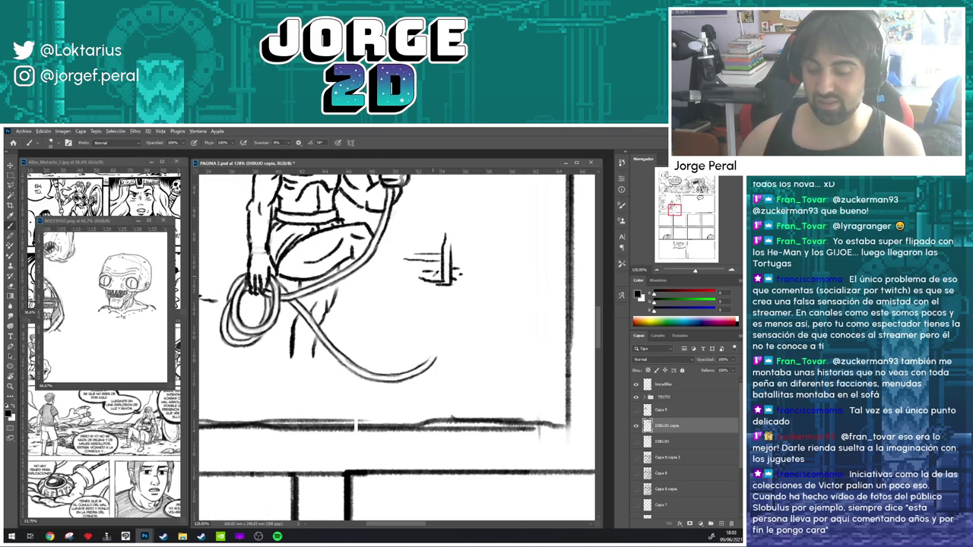
{"action": "scroll", "coordinate": [415, 275], "scroll_direction": "down", "scroll_amount": 8}
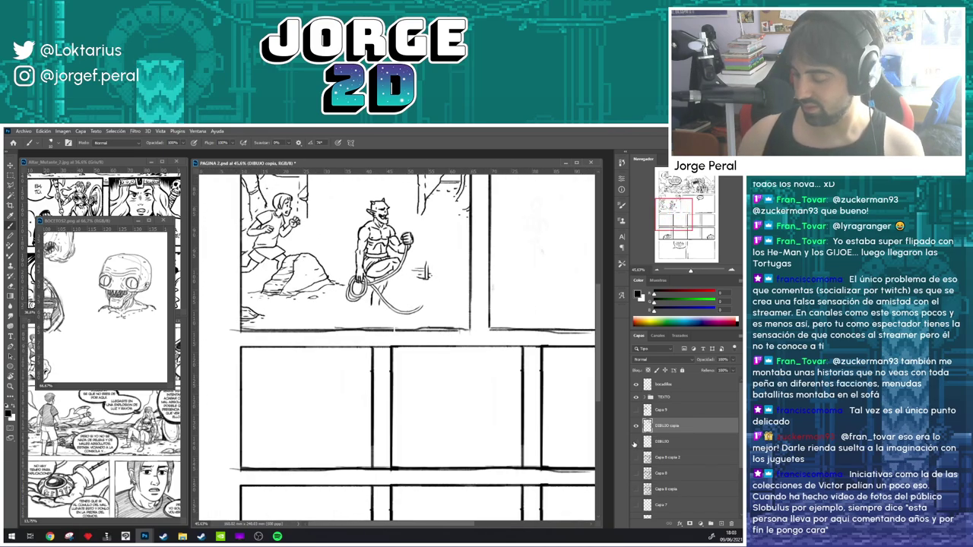
{"action": "left_click", "coordinate": [636, 409]}
{"action": "left_click_drag", "start_coordinate": [453, 277], "coordinate": [389, 293]}
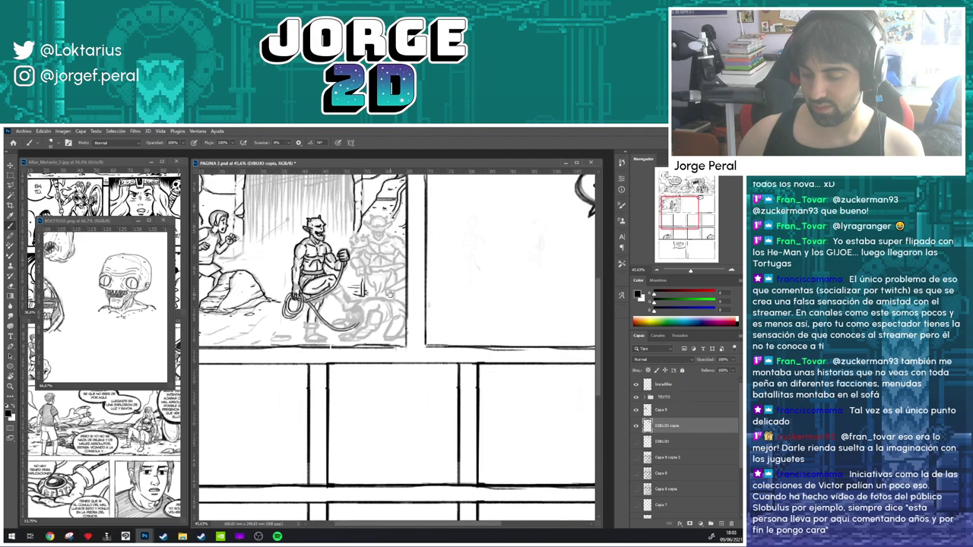
{"action": "scroll", "coordinate": [359, 320], "scroll_direction": "up", "scroll_amount": 2}
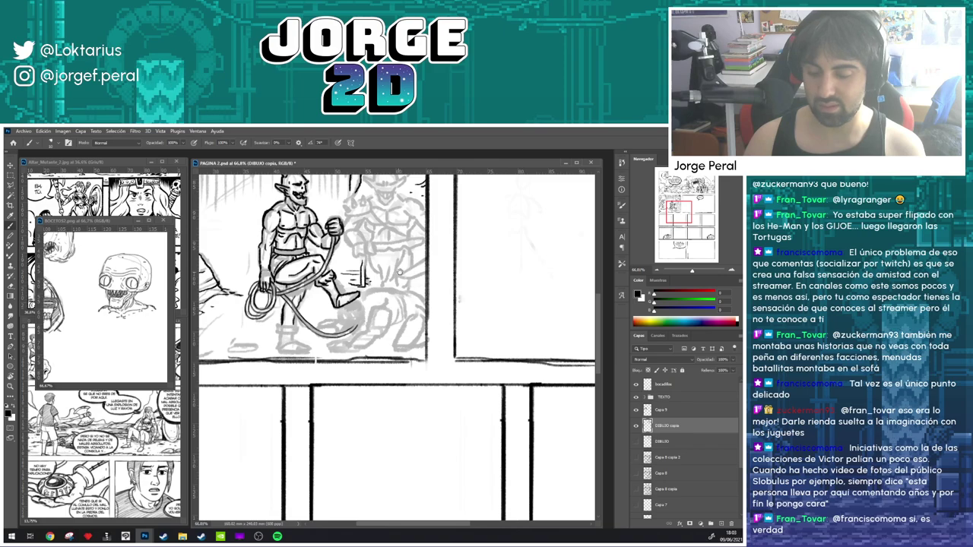
{"action": "left_click_drag", "start_coordinate": [394, 268], "coordinate": [408, 276]}
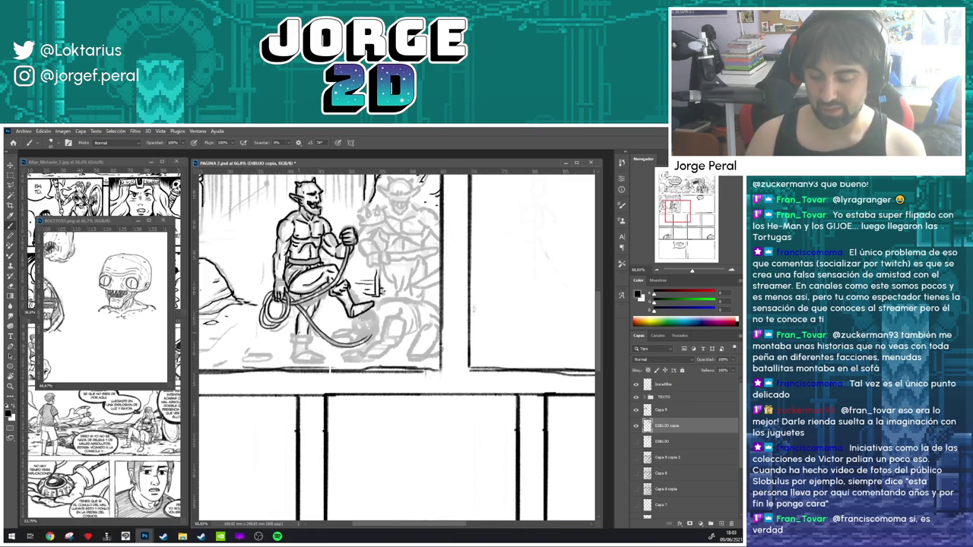
- Ink the creature's supporting lower leg with its boot cuff and foot over the sketch, cleaning up the outline
{"action": "key", "text": "e"}
{"action": "key", "text": "b"}
{"action": "left_click_drag", "start_coordinate": [293, 331], "coordinate": [308, 330]}
{"action": "mouse_move", "coordinate": [406, 251]}
{"action": "left_mouse_down"}
{"action": "mouse_move", "coordinate": [226, 510]}
{"action": "mouse_move", "coordinate": [397, 308]}
{"action": "left_mouse_up"}
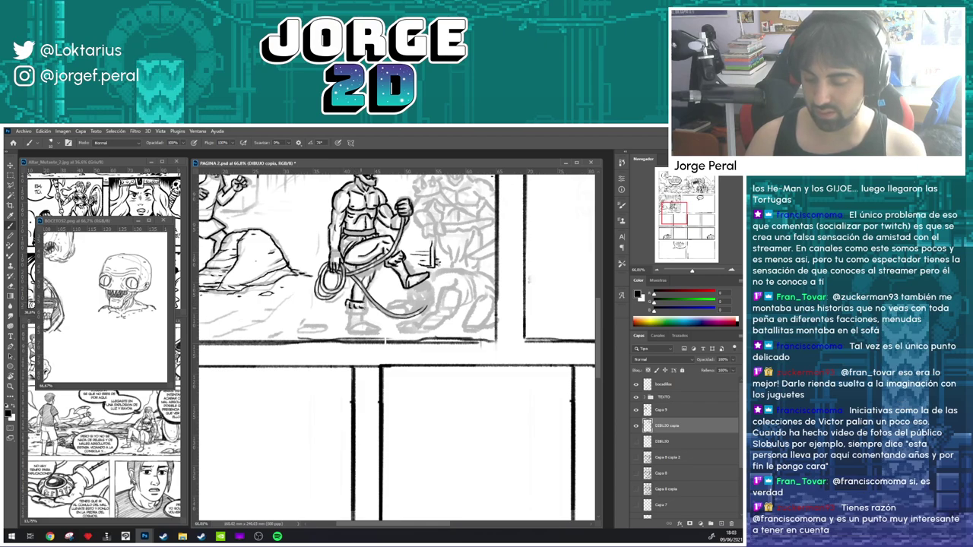
{"action": "mouse_move", "coordinate": [349, 310]}
{"action": "left_mouse_down"}
{"action": "mouse_move", "coordinate": [350, 333]}
{"action": "mouse_move", "coordinate": [379, 330]}
{"action": "left_mouse_up"}
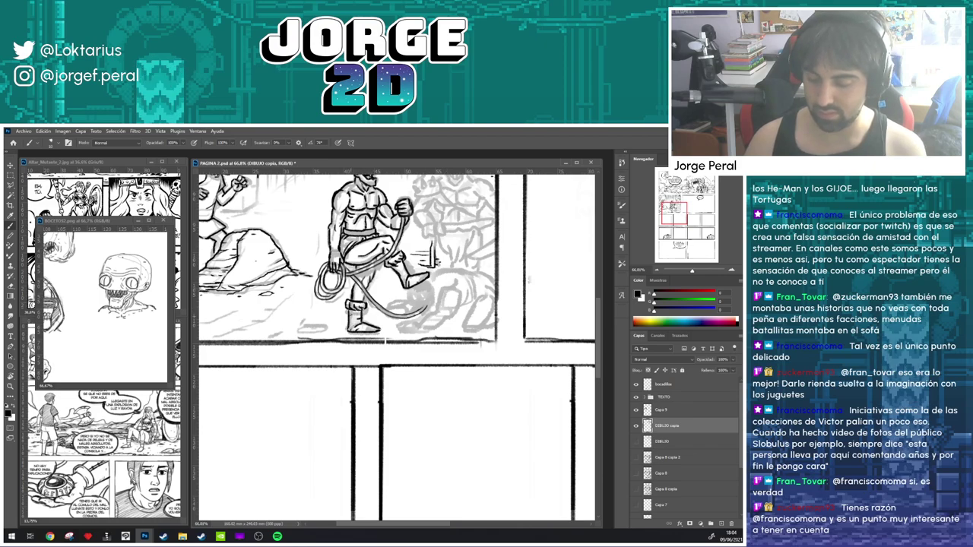
{"action": "left_click_drag", "start_coordinate": [349, 312], "coordinate": [348, 332]}
{"action": "key", "text": "e"}
{"action": "key", "text": "b"}
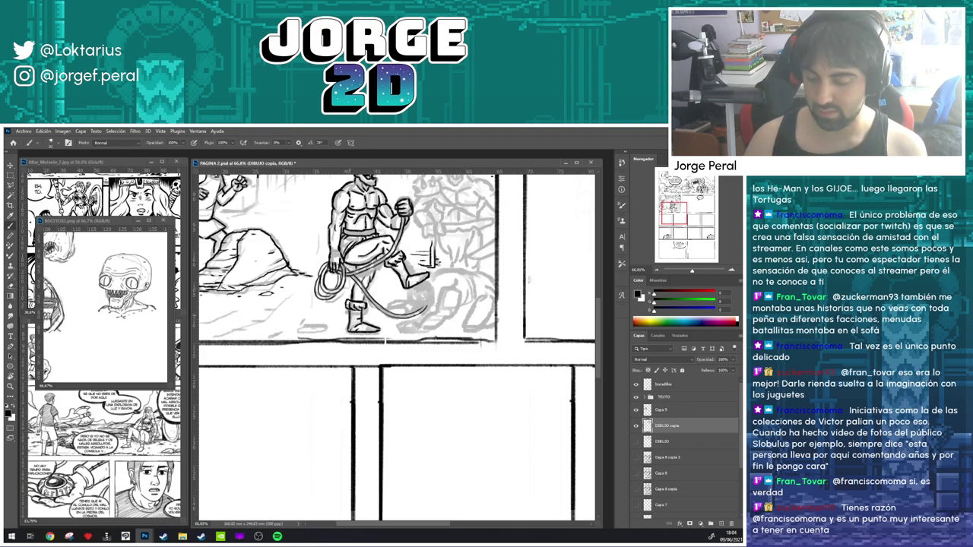
- Hide the sketch layer Capa 9 to check the inked panel, show it again and save the document
{"action": "left_click_drag", "start_coordinate": [558, 319], "coordinate": [587, 352]}
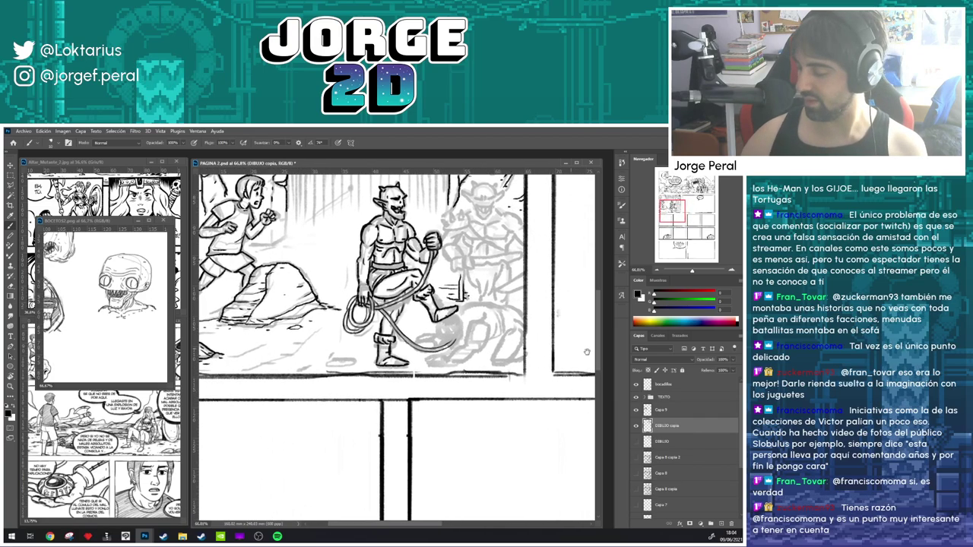
{"action": "left_click", "coordinate": [636, 411]}
{"action": "left_click_drag", "start_coordinate": [525, 282], "coordinate": [415, 319]}
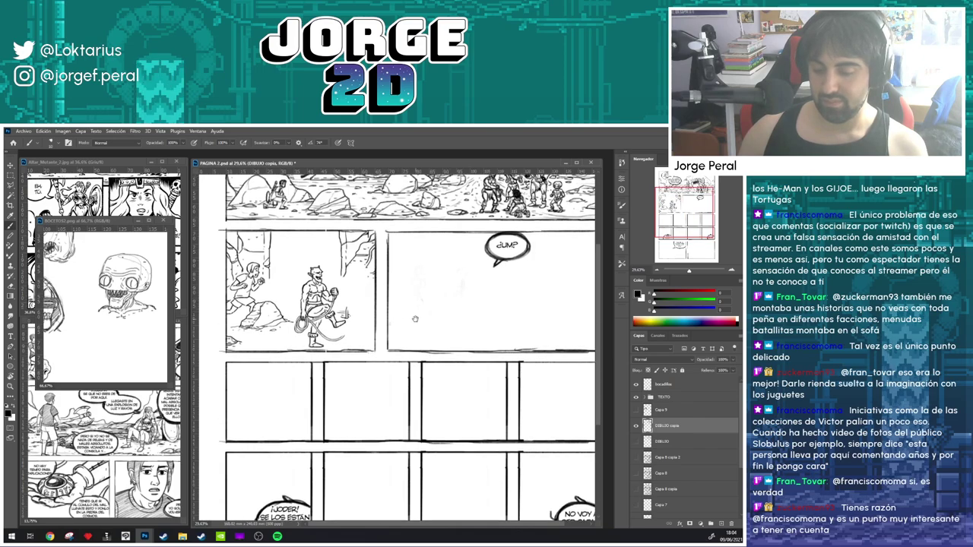
{"action": "left_click", "coordinate": [637, 410]}
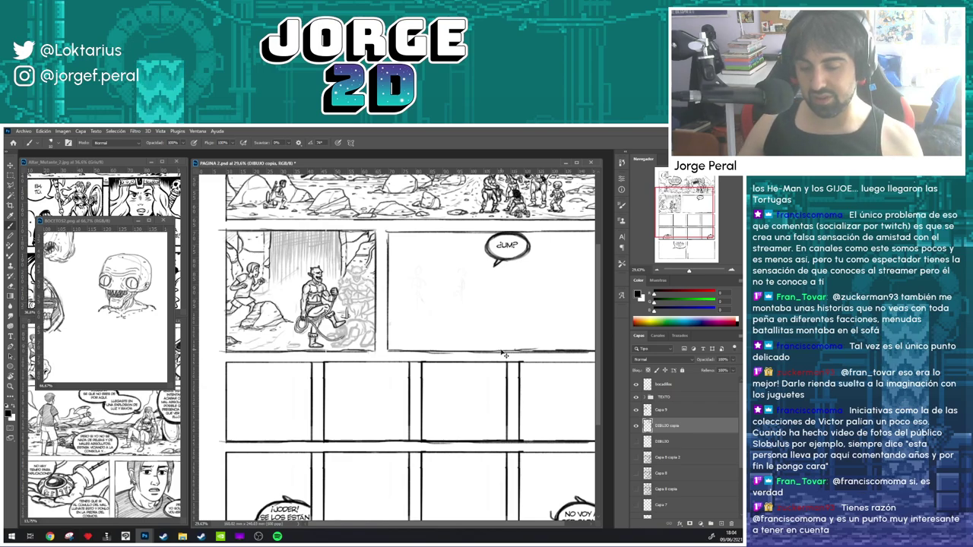
{"action": "key", "text": "ctrl+s"}
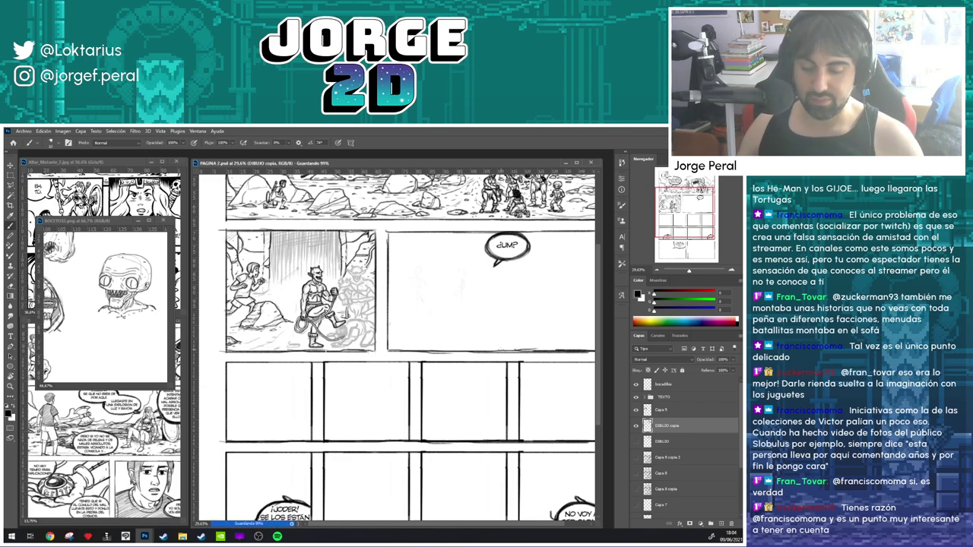
- Ink the ground lines, small stones and rubble around the rock behind the running figure and along the panel's foreground
{"action": "scroll", "coordinate": [239, 344], "scroll_direction": "up", "scroll_amount": 3}
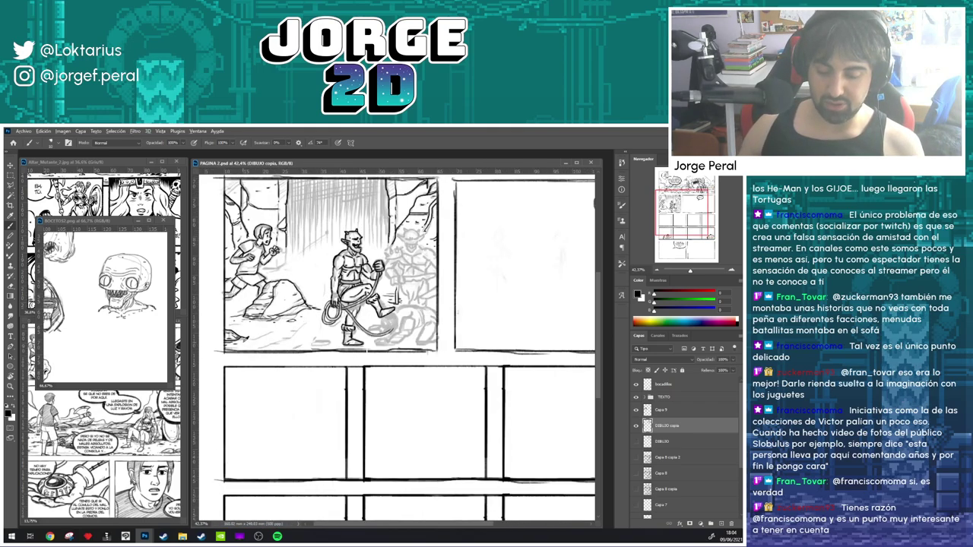
{"action": "left_click_drag", "start_coordinate": [243, 342], "coordinate": [268, 333]}
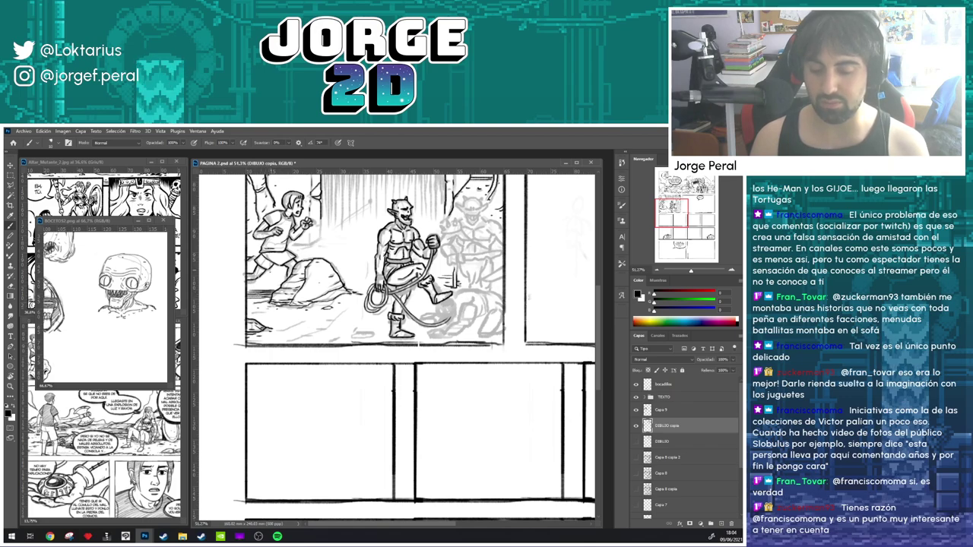
{"action": "left_click_drag", "start_coordinate": [303, 290], "coordinate": [299, 335]}
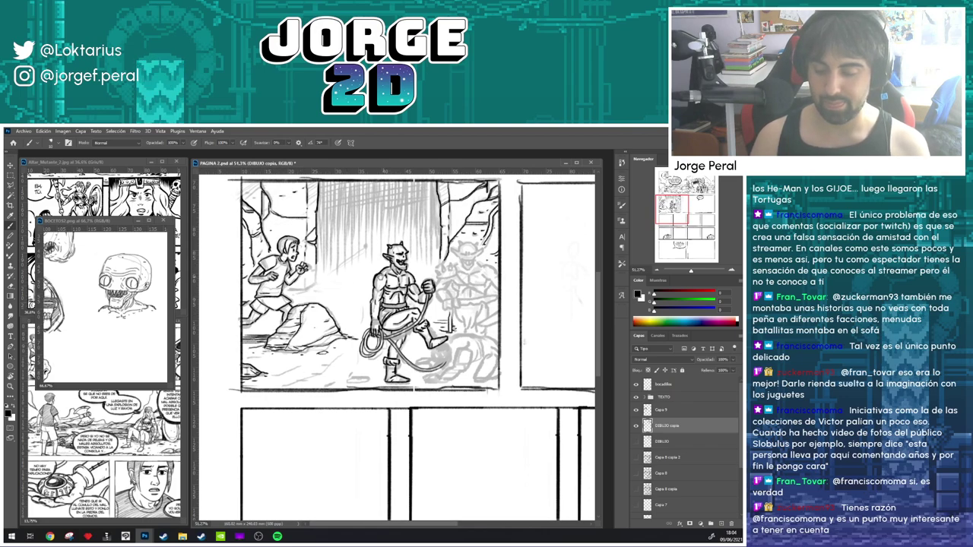
{"action": "mouse_move", "coordinate": [372, 292]}
{"action": "left_mouse_down"}
{"action": "mouse_move", "coordinate": [367, 313]}
{"action": "mouse_move", "coordinate": [381, 288]}
{"action": "left_mouse_up"}
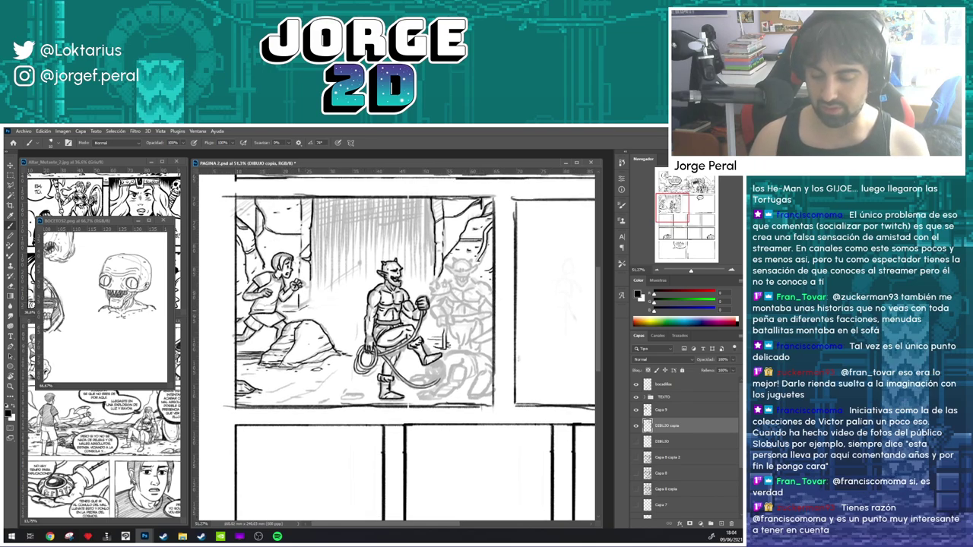
{"action": "left_click_drag", "start_coordinate": [310, 289], "coordinate": [308, 306]}
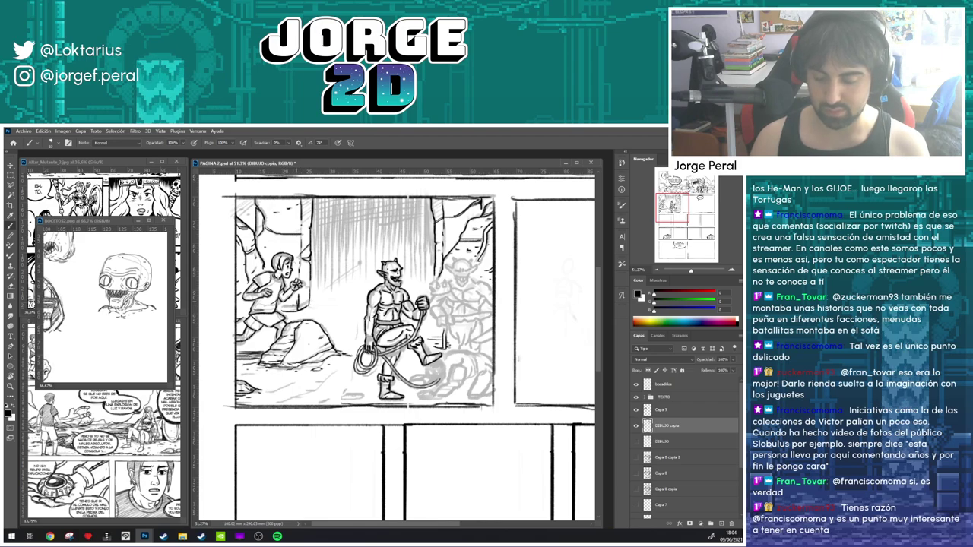
{"action": "left_click_drag", "start_coordinate": [306, 307], "coordinate": [315, 308]}
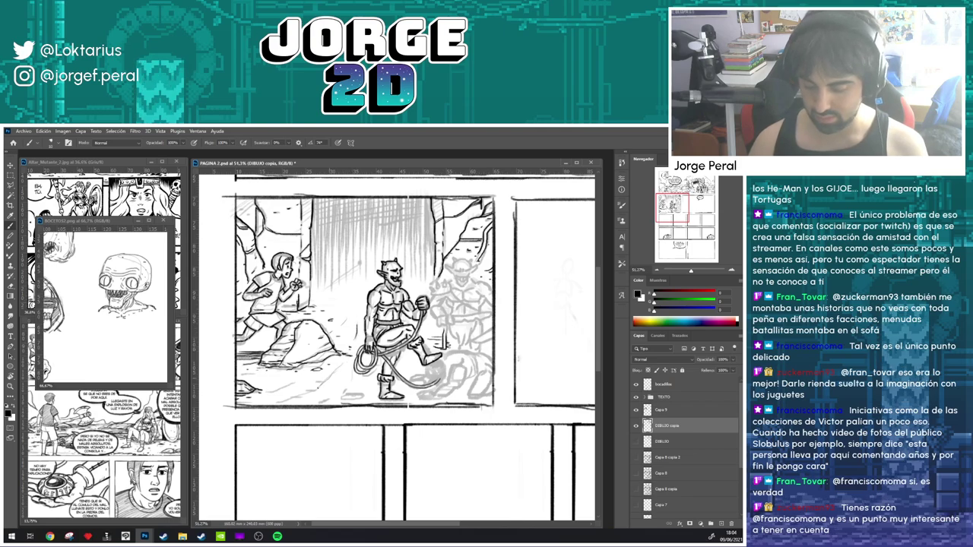
{"action": "left_click_drag", "start_coordinate": [294, 398], "coordinate": [322, 383]}
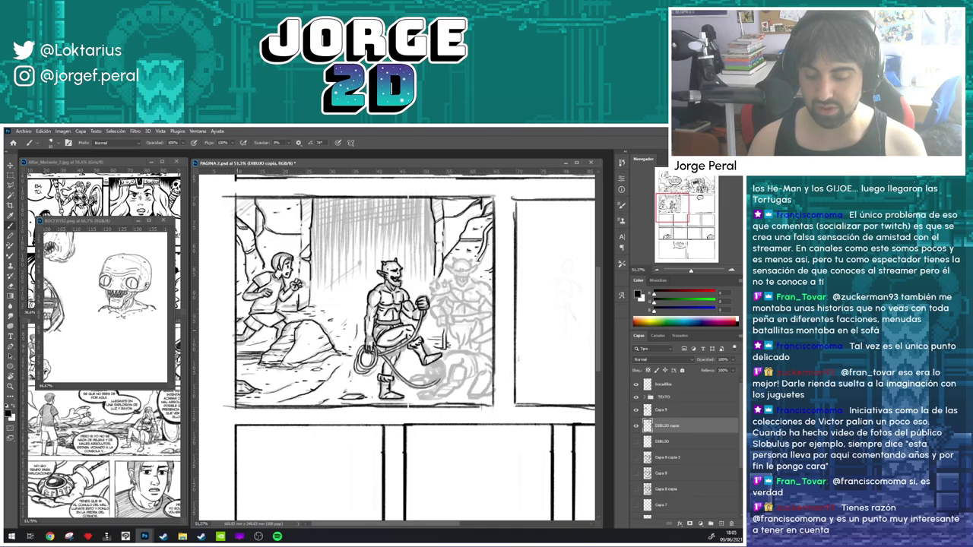
{"action": "left_click_drag", "start_coordinate": [301, 327], "coordinate": [318, 380]}
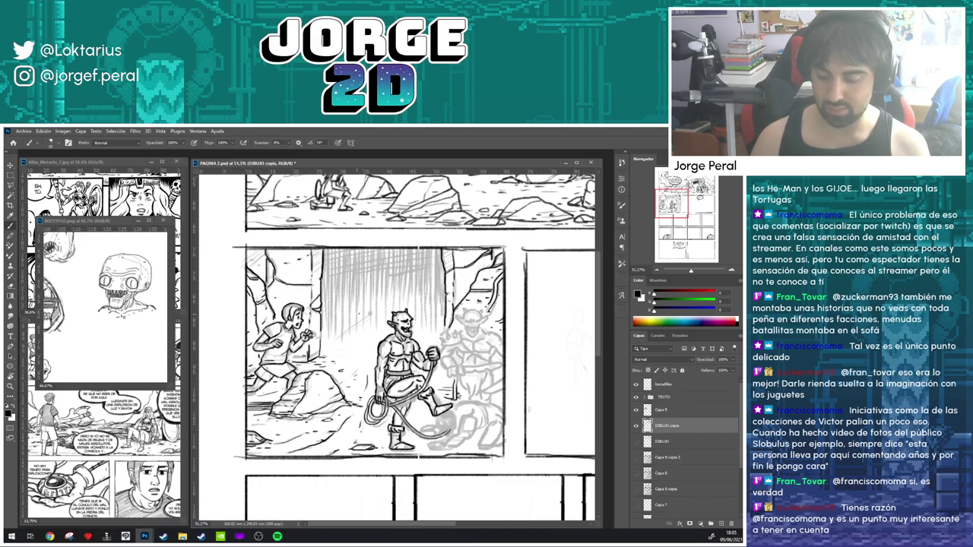
{"action": "scroll", "coordinate": [372, 356], "scroll_direction": "down", "scroll_amount": 1}
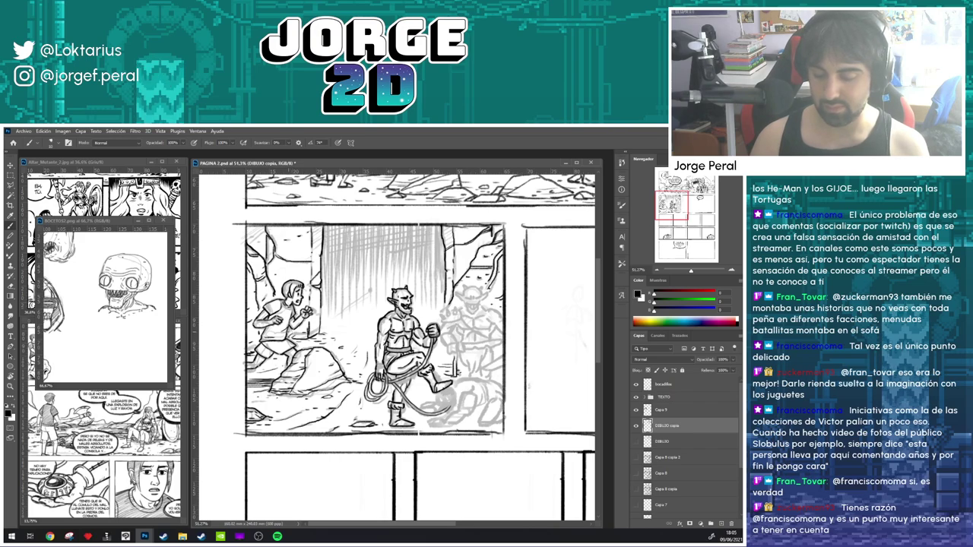
{"action": "left_click_drag", "start_coordinate": [411, 332], "coordinate": [389, 356]}
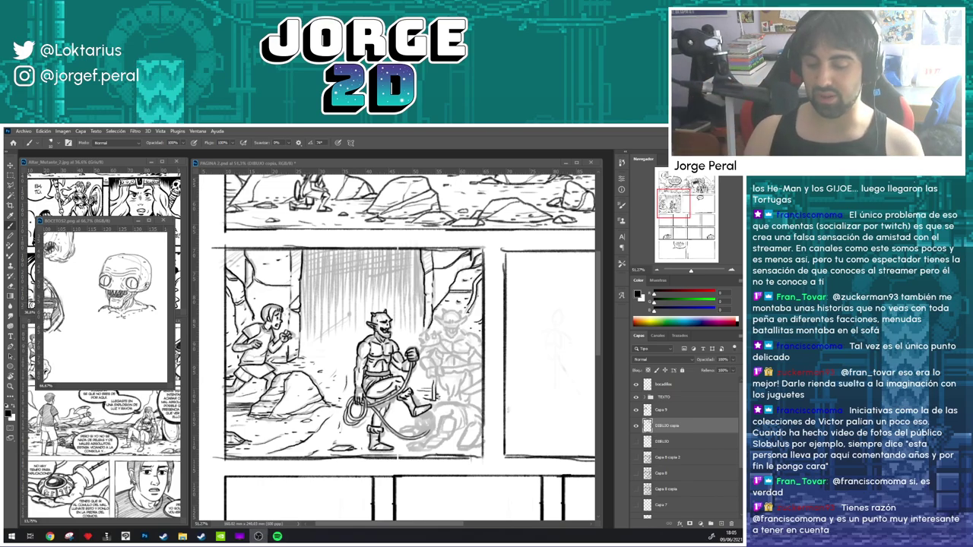
{"action": "left_click", "coordinate": [383, 169]}
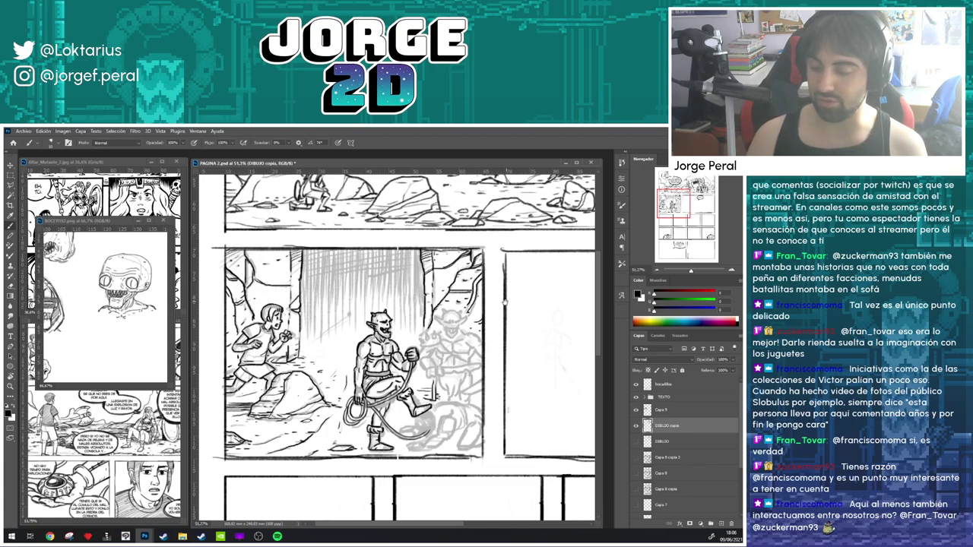
{"action": "left_click_drag", "start_coordinate": [478, 298], "coordinate": [465, 257]}
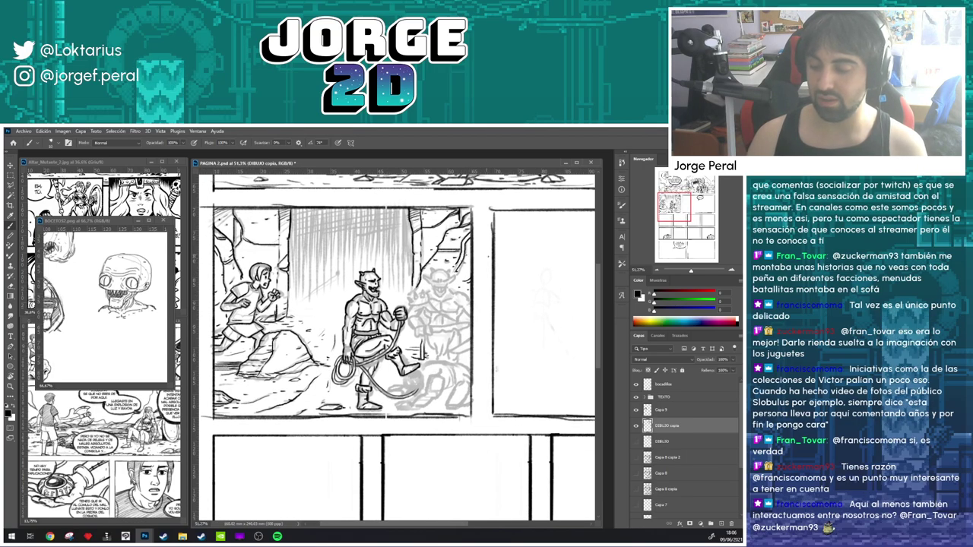
{"action": "scroll", "coordinate": [397, 346], "scroll_direction": "down", "scroll_amount": 2}
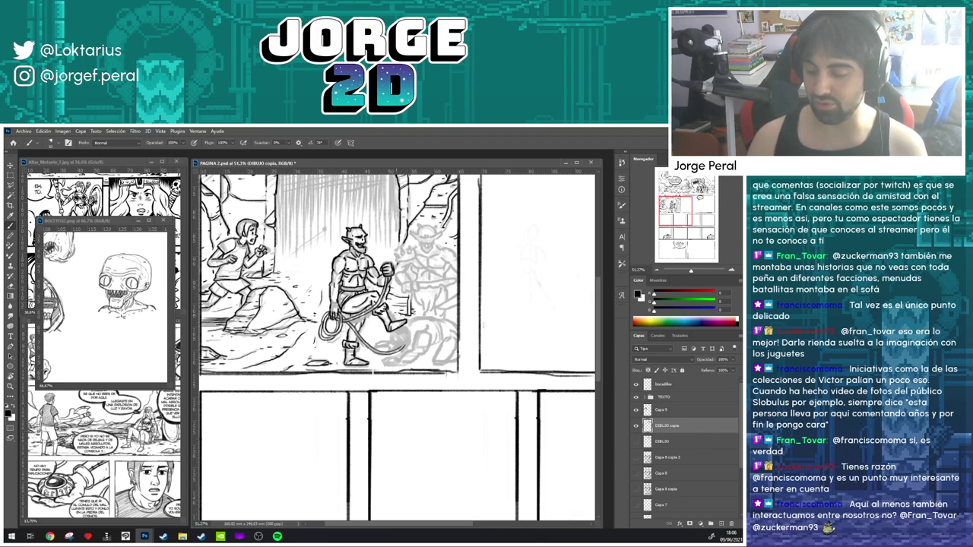
- Inspect the rope-carrying goblin and the surrounding empty panels, and save the comic page PAGINA 2.psd
{"action": "left_click_drag", "start_coordinate": [473, 297], "coordinate": [408, 303]}
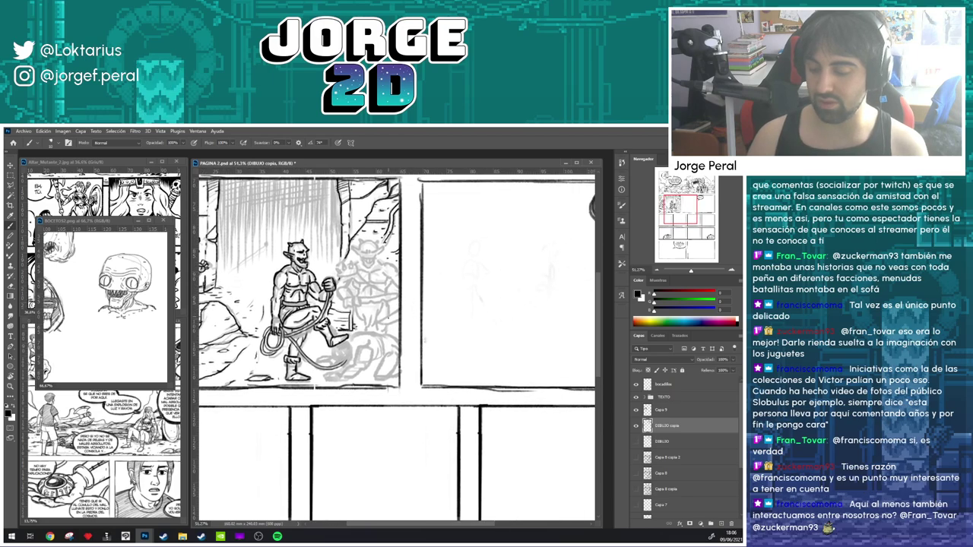
{"action": "left_click_drag", "start_coordinate": [402, 344], "coordinate": [410, 313]}
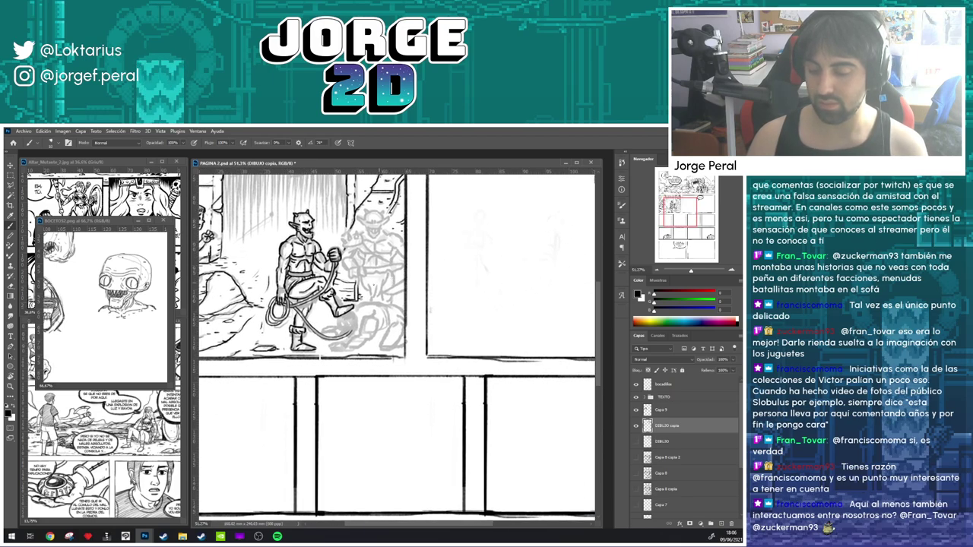
{"action": "key", "text": "e"}
{"action": "key", "text": "b"}
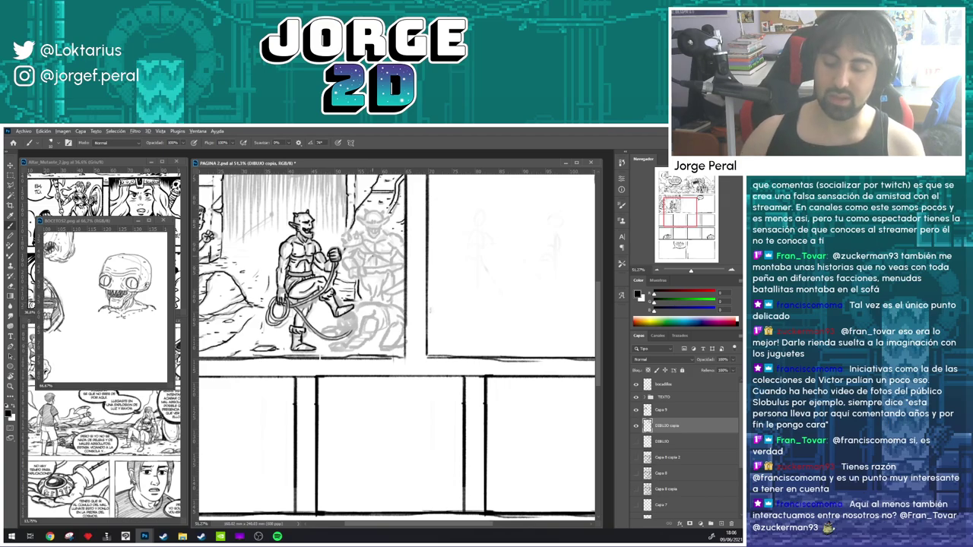
{"action": "scroll", "coordinate": [361, 270], "scroll_direction": "down", "scroll_amount": 3}
{"action": "scroll", "coordinate": [313, 285], "scroll_direction": "up", "scroll_amount": 5}
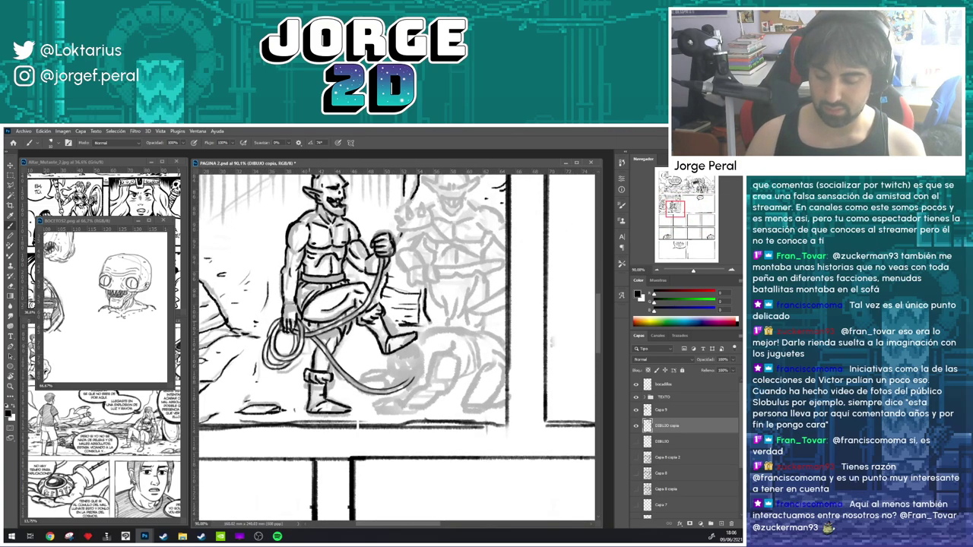
{"action": "key", "text": "ctrl"}
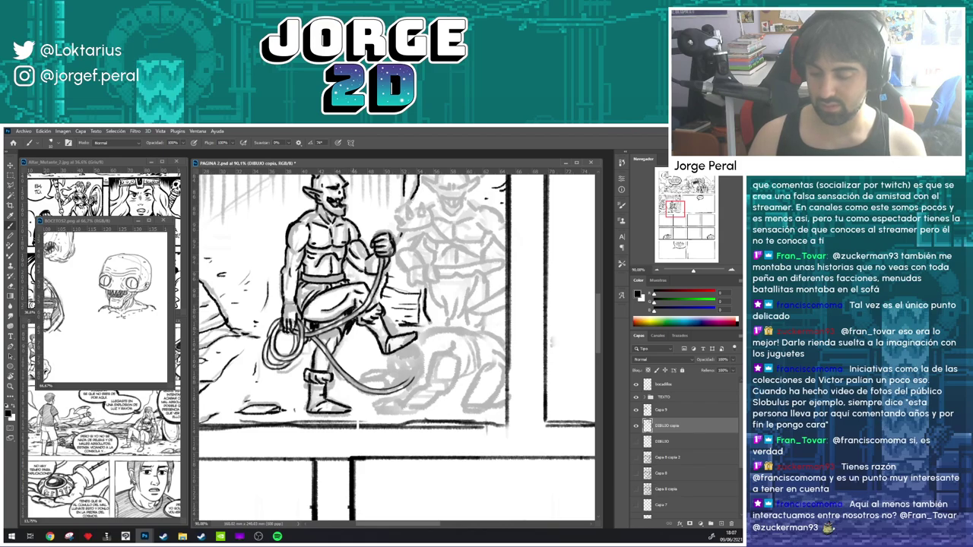
{"action": "scroll", "coordinate": [401, 234], "scroll_direction": "down", "scroll_amount": 6}
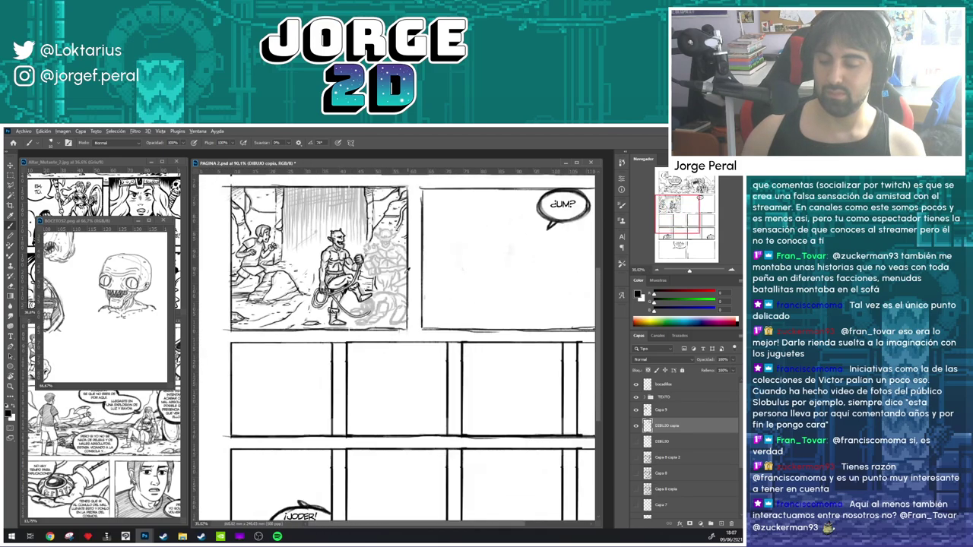
{"action": "scroll", "coordinate": [366, 314], "scroll_direction": "up", "scroll_amount": 4}
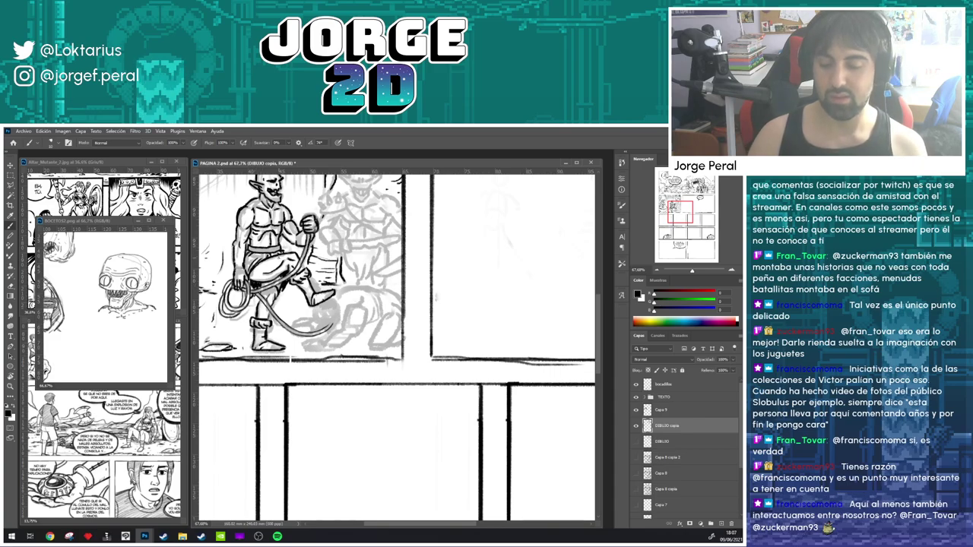
{"action": "scroll", "coordinate": [272, 229], "scroll_direction": "down", "scroll_amount": 4}
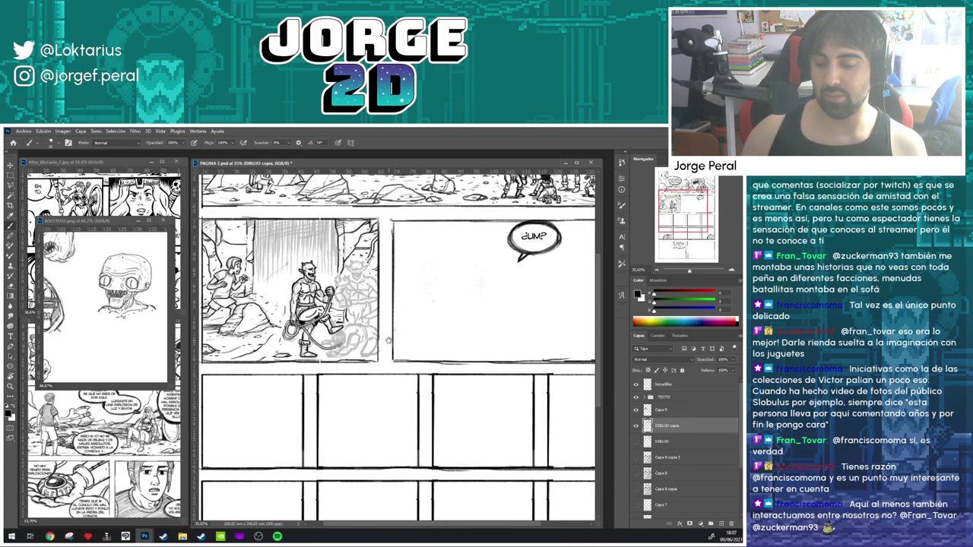
{"action": "left_click_drag", "start_coordinate": [409, 340], "coordinate": [414, 368]}
{"action": "key", "text": "ctrl+s"}
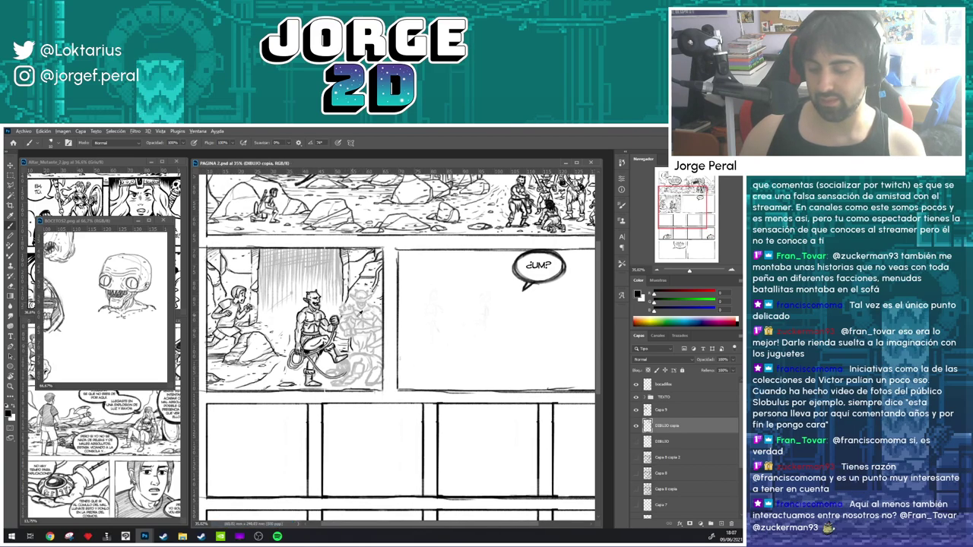
- Check the faint grey figures beside the rope-carrying goblin up close and save the page again
{"action": "scroll", "coordinate": [359, 315], "scroll_direction": "up", "scroll_amount": 3}
{"action": "scroll", "coordinate": [304, 284], "scroll_direction": "up", "scroll_amount": 1}
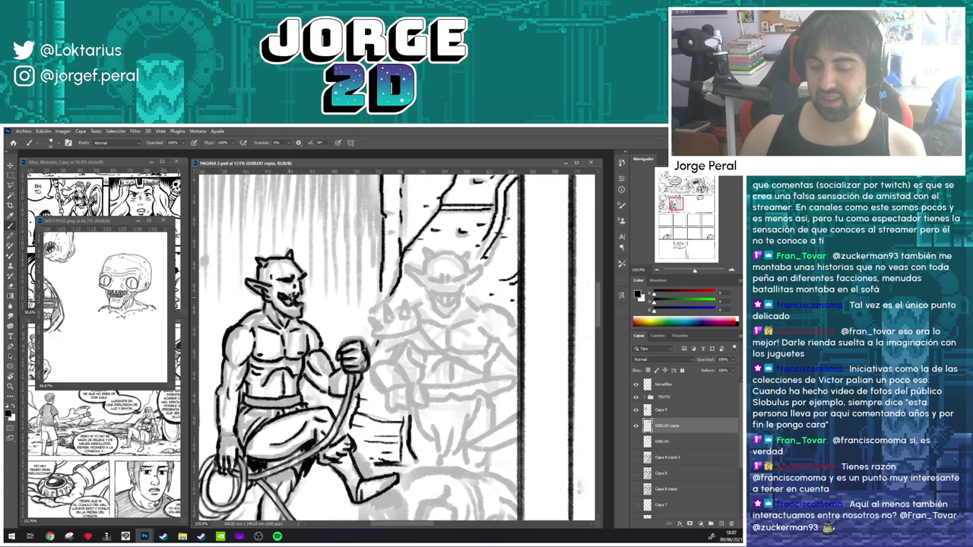
{"action": "scroll", "coordinate": [350, 289], "scroll_direction": "up", "scroll_amount": 1}
{"action": "scroll", "coordinate": [354, 287], "scroll_direction": "down", "scroll_amount": 1}
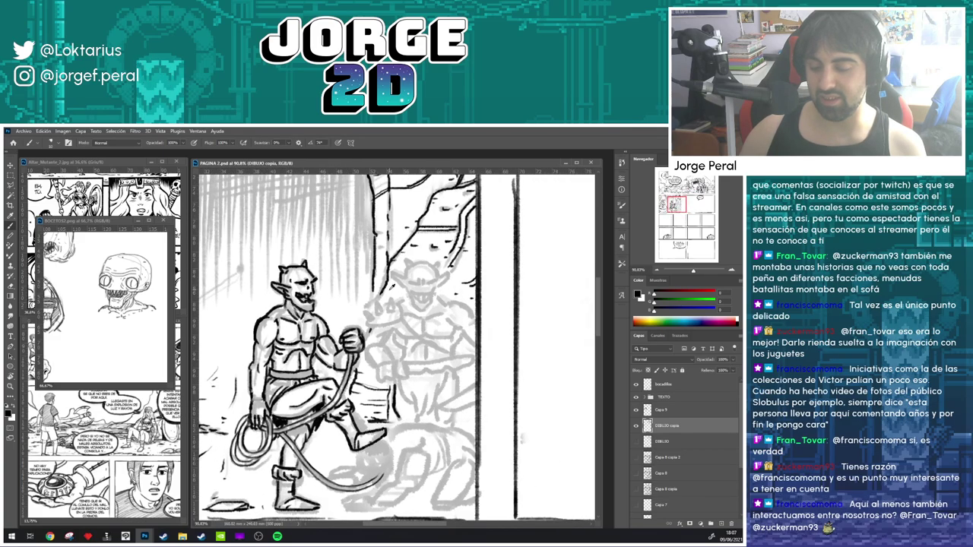
{"action": "scroll", "coordinate": [391, 289], "scroll_direction": "down", "scroll_amount": 1}
{"action": "left_click_drag", "start_coordinate": [415, 328], "coordinate": [384, 307]}
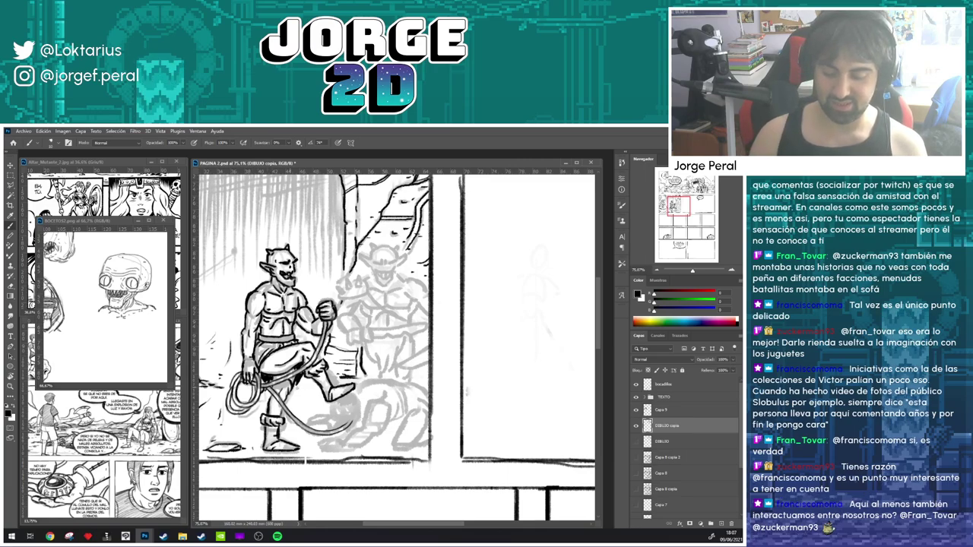
{"action": "scroll", "coordinate": [437, 306], "scroll_direction": "up", "scroll_amount": 2}
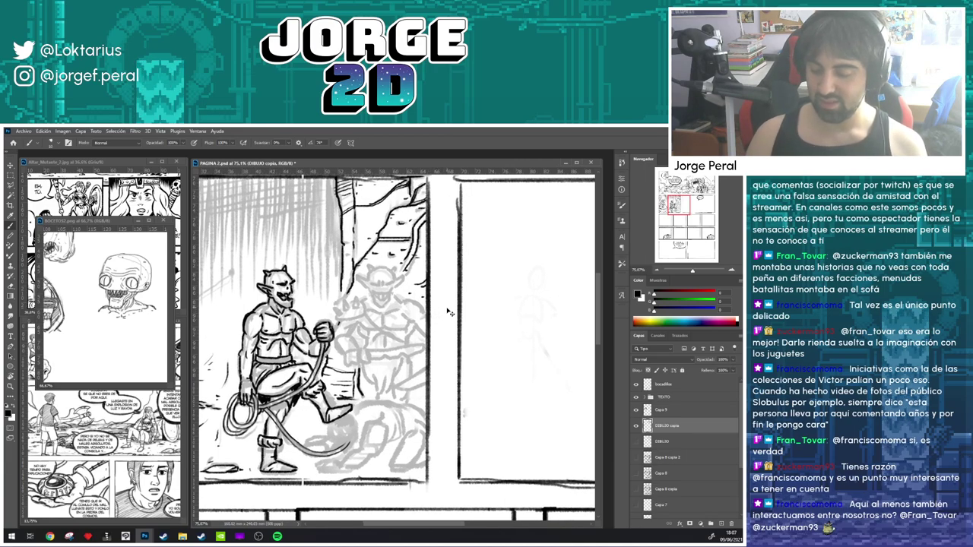
{"action": "key", "text": "ctrl+s"}
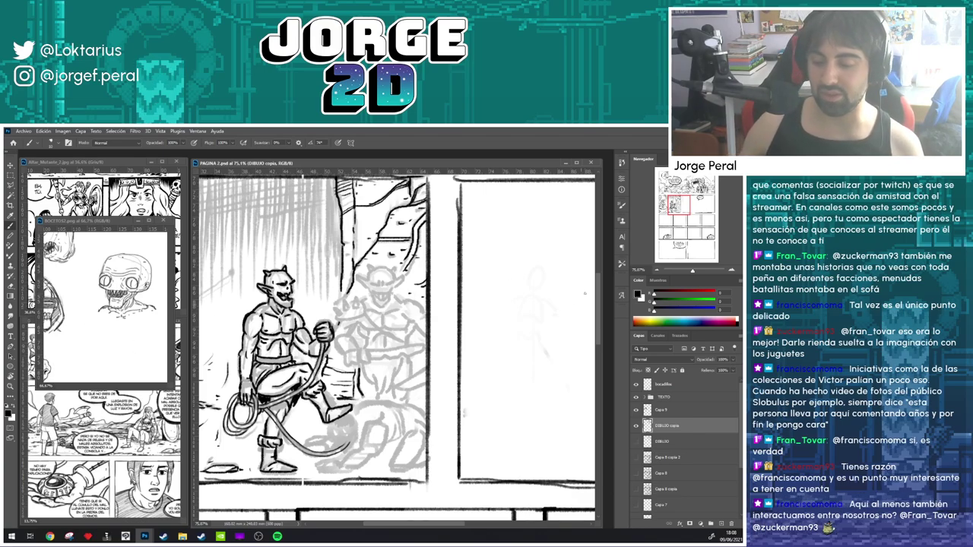
- Show the rough sketch layer beneath the DIBUJO layer to check the planned panels, and hide it again
{"action": "scroll", "coordinate": [429, 283], "scroll_direction": "down", "scroll_amount": 5}
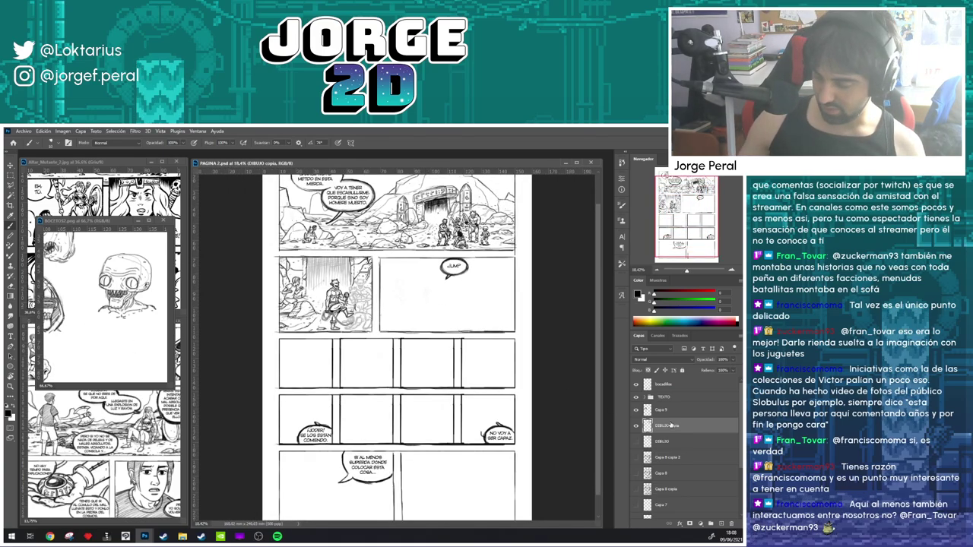
{"action": "left_click", "coordinate": [635, 457]}
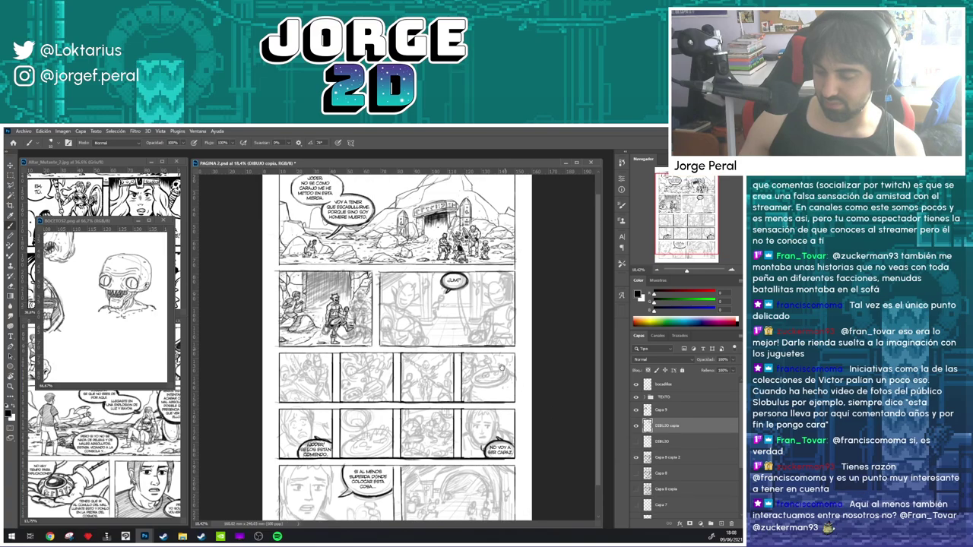
{"action": "scroll", "coordinate": [502, 369], "scroll_direction": "up", "scroll_amount": 2}
{"action": "scroll", "coordinate": [490, 369], "scroll_direction": "up", "scroll_amount": 3}
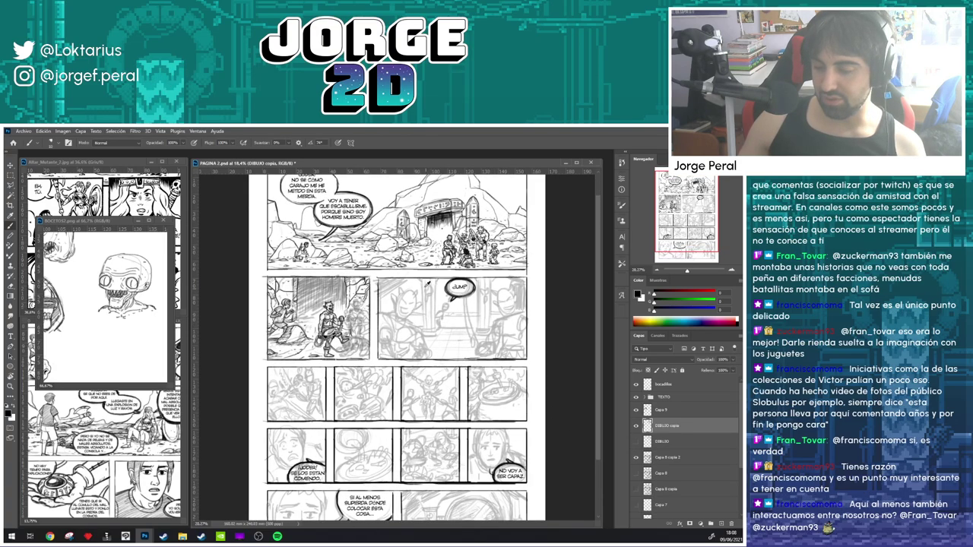
{"action": "left_click", "coordinate": [635, 457]}
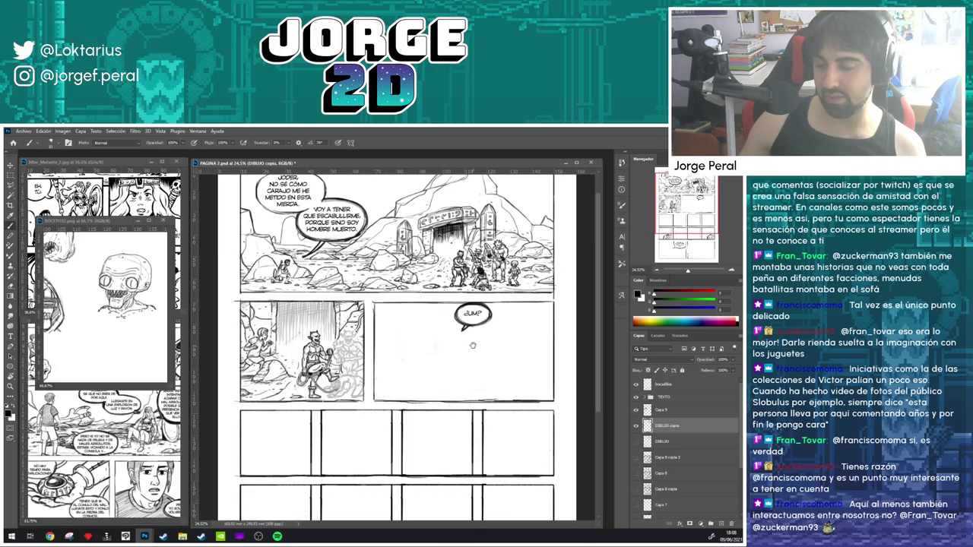
{"action": "left_click_drag", "start_coordinate": [474, 347], "coordinate": [467, 362]}
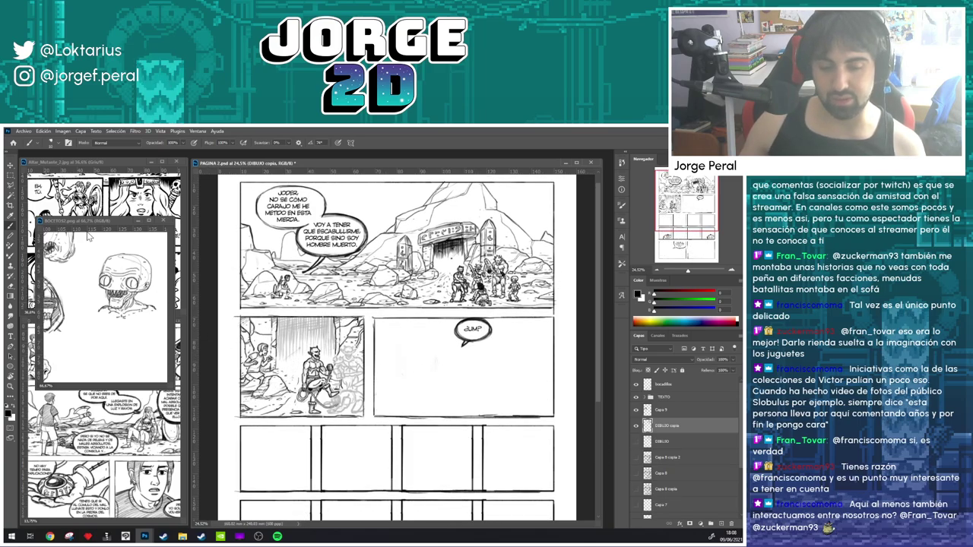
- Move the skull sketch window aside to examine the inked reference page's lower panels, move it back over and return to PAGINA 2.psd
{"action": "left_click_drag", "start_coordinate": [94, 221], "coordinate": [104, 329]}
{"action": "left_click", "coordinate": [123, 158]}
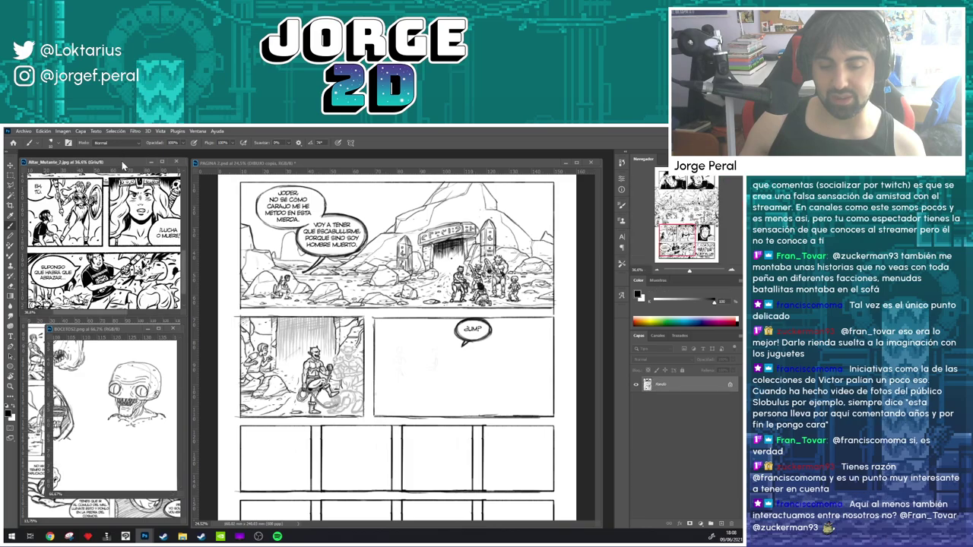
{"action": "key", "text": "ctrl+0"}
{"action": "left_click_drag", "start_coordinate": [110, 240], "coordinate": [137, 240]}
{"action": "mouse_move", "coordinate": [114, 198]}
{"action": "left_mouse_down"}
{"action": "mouse_move", "coordinate": [150, 293]}
{"action": "mouse_move", "coordinate": [146, 306]}
{"action": "mouse_move", "coordinate": [123, 182]}
{"action": "left_mouse_up"}
{"action": "scroll", "coordinate": [104, 238], "scroll_direction": "down", "scroll_amount": 8}
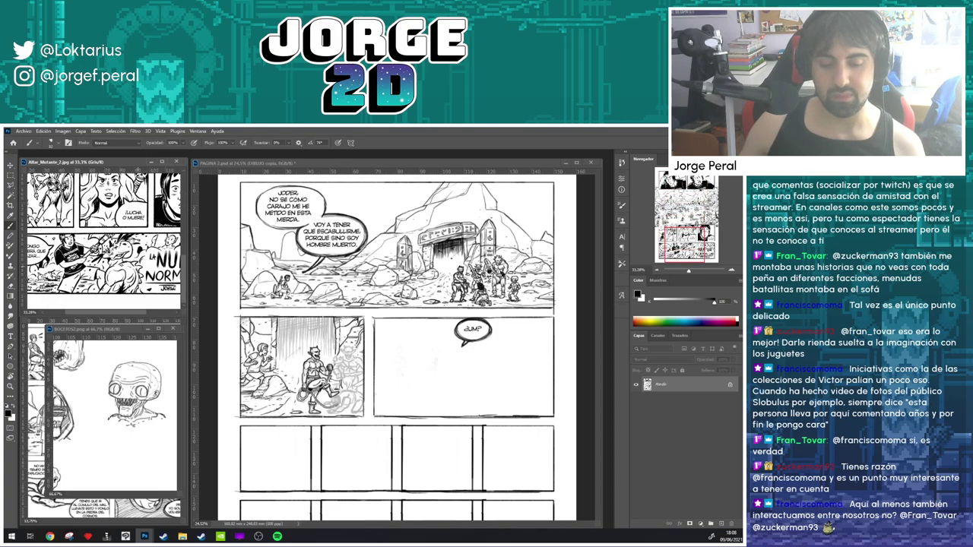
{"action": "scroll", "coordinate": [107, 239], "scroll_direction": "up", "scroll_amount": 1}
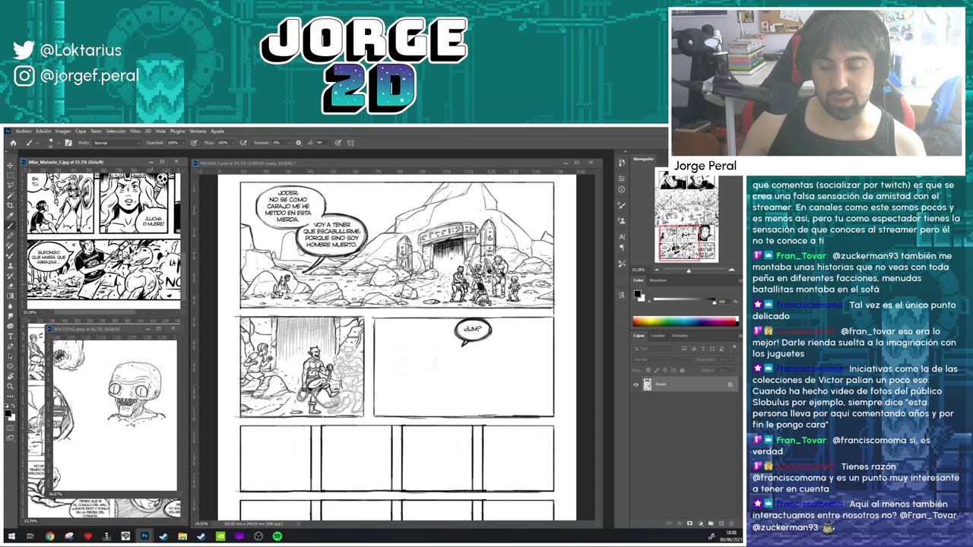
{"action": "left_click_drag", "start_coordinate": [119, 332], "coordinate": [129, 235]}
{"action": "left_click", "coordinate": [446, 169]}
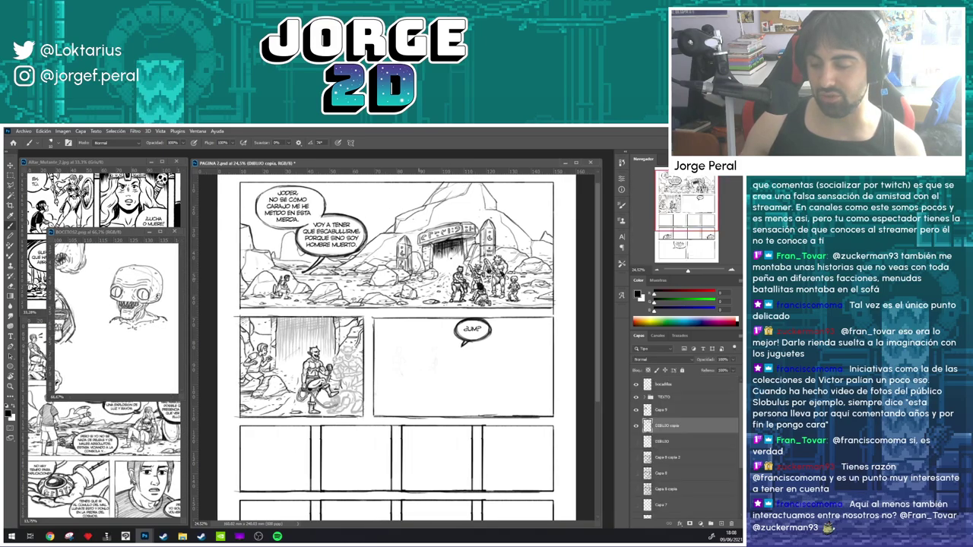
- Review the temple entrance panel and the goblin panel below it on the comic page
{"action": "scroll", "coordinate": [395, 342], "scroll_direction": "down", "scroll_amount": 2}
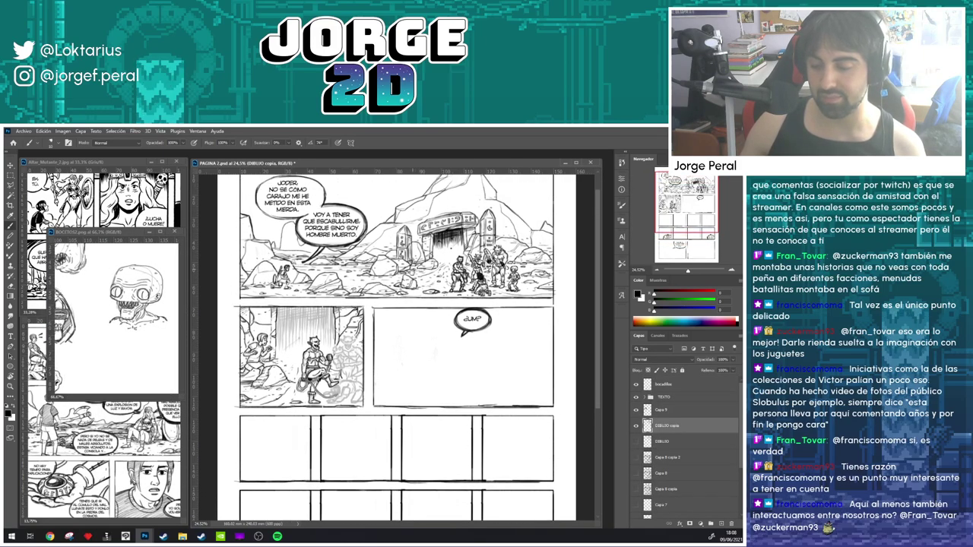
{"action": "scroll", "coordinate": [319, 371], "scroll_direction": "up", "scroll_amount": 3}
{"action": "left_click_drag", "start_coordinate": [329, 345], "coordinate": [374, 324]}
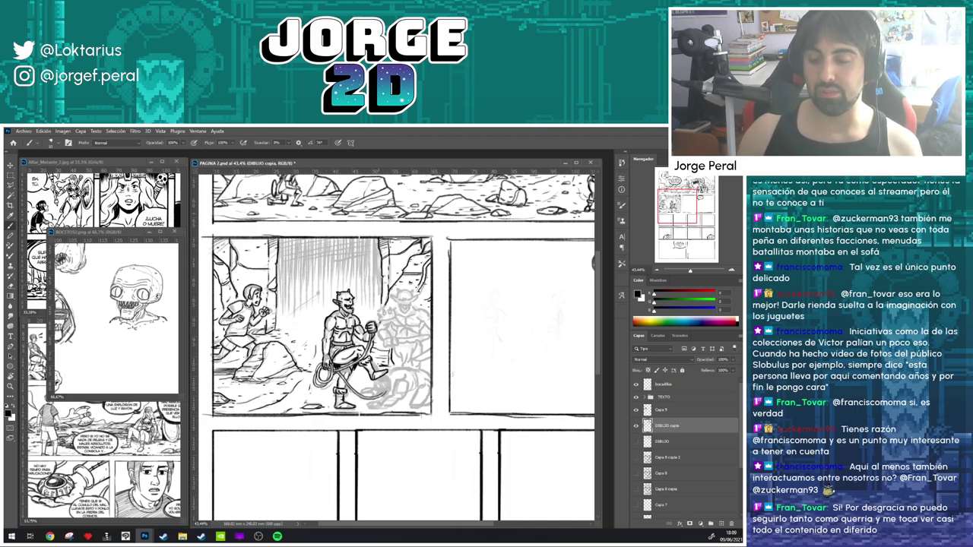
{"action": "left_click_drag", "start_coordinate": [352, 212], "coordinate": [344, 281]}
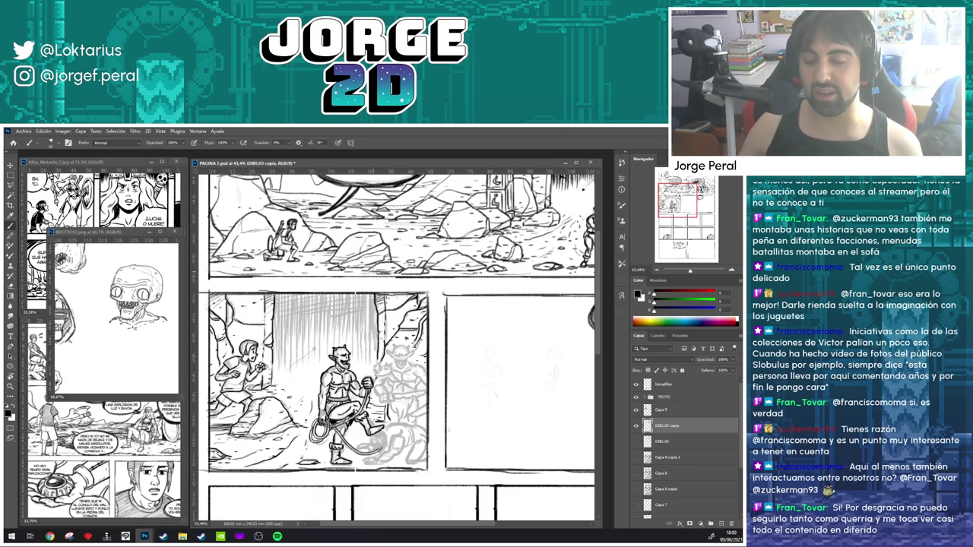
{"action": "left_click_drag", "start_coordinate": [403, 269], "coordinate": [334, 331]}
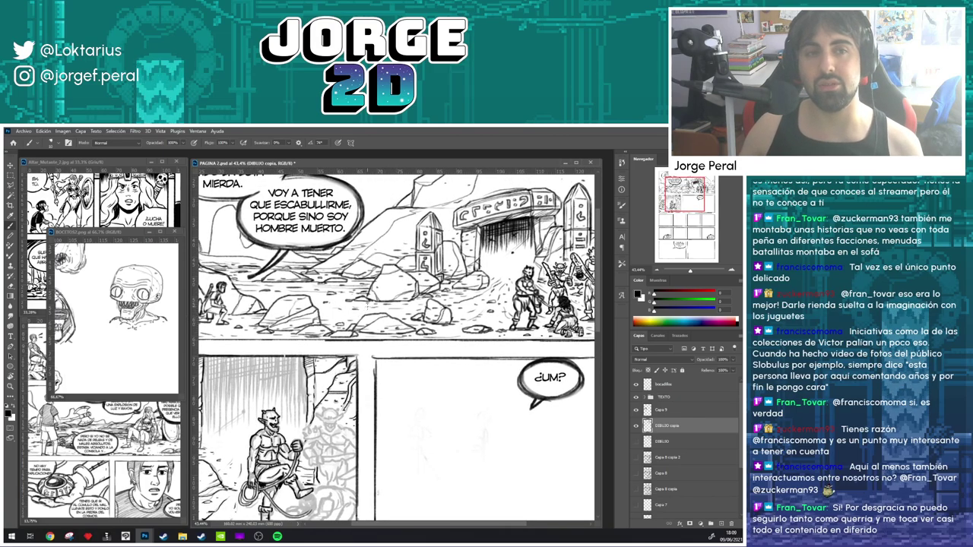
{"action": "mouse_move", "coordinate": [404, 294]}
{"action": "left_mouse_down"}
{"action": "mouse_move", "coordinate": [451, 270]}
{"action": "mouse_move", "coordinate": [455, 218]}
{"action": "mouse_move", "coordinate": [460, 256]}
{"action": "mouse_move", "coordinate": [388, 301]}
{"action": "left_mouse_up"}
{"action": "scroll", "coordinate": [404, 293], "scroll_direction": "down", "scroll_amount": 3}
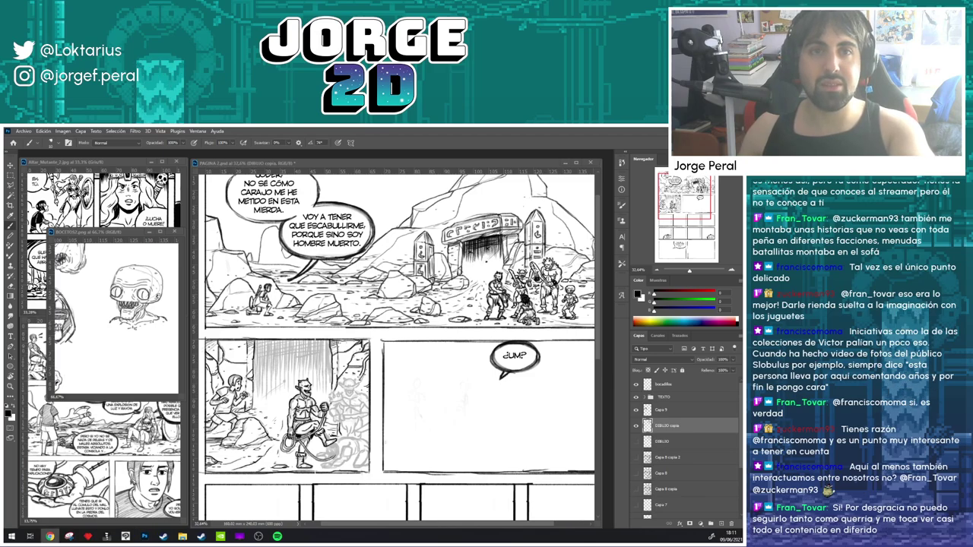
- Switch to Chrome, go to youtube.com, and open the Urasawa Channel line-drawing video and the Madhunter Juguetes Antiguos channel in new tabs
{"action": "left_click", "coordinate": [50, 536]}
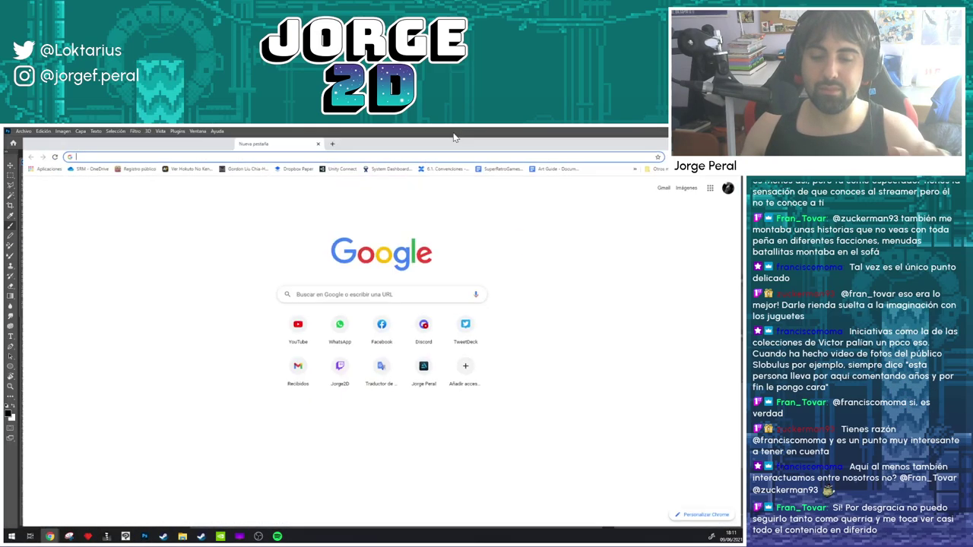
{"action": "type", "text": "youtube.com"}
{"action": "key", "text": "Return"}
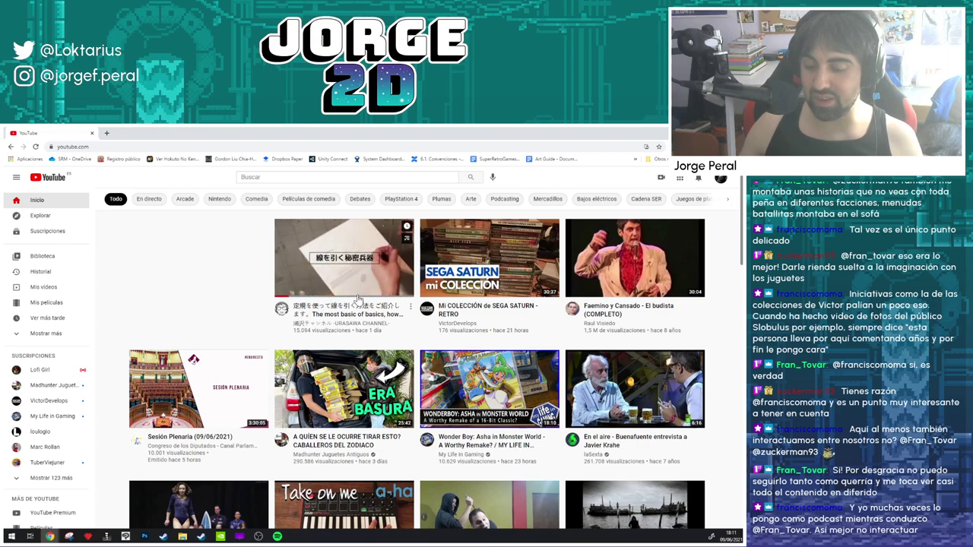
{"action": "middle_click", "coordinate": [346, 274]}
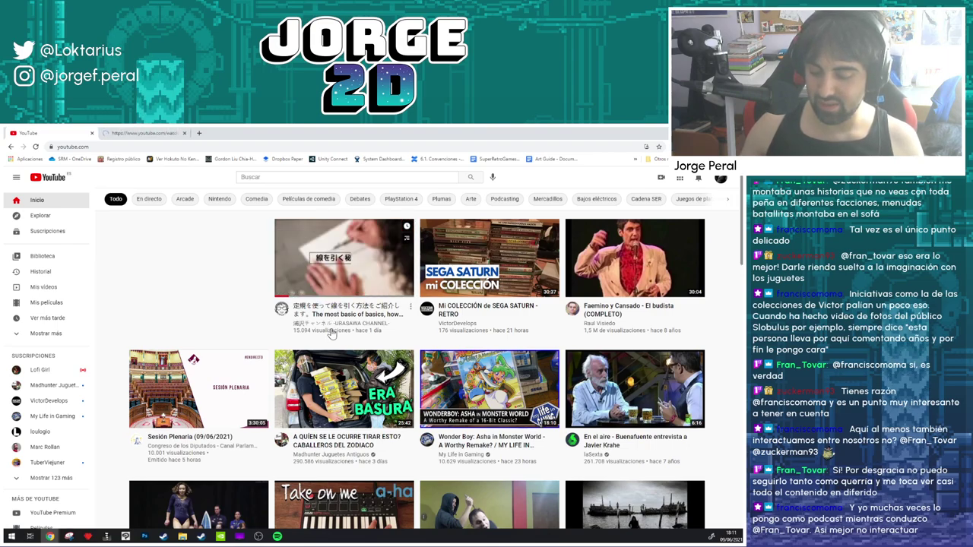
{"action": "middle_click", "coordinate": [322, 455]}
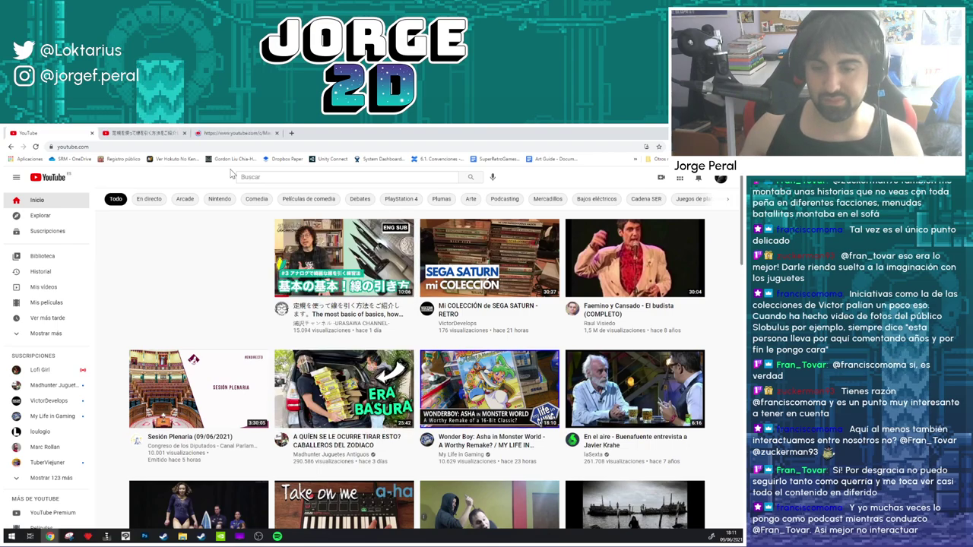
- Play the Urasawa Channel video on drawing lines with a ruler and skip ahead to about 2:14
{"action": "left_click", "coordinate": [145, 134]}
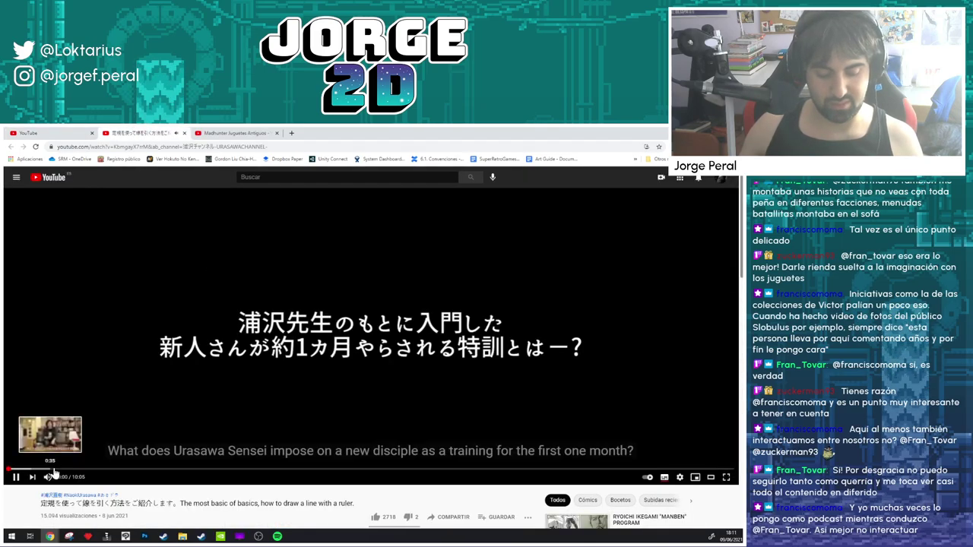
{"action": "left_click", "coordinate": [68, 470]}
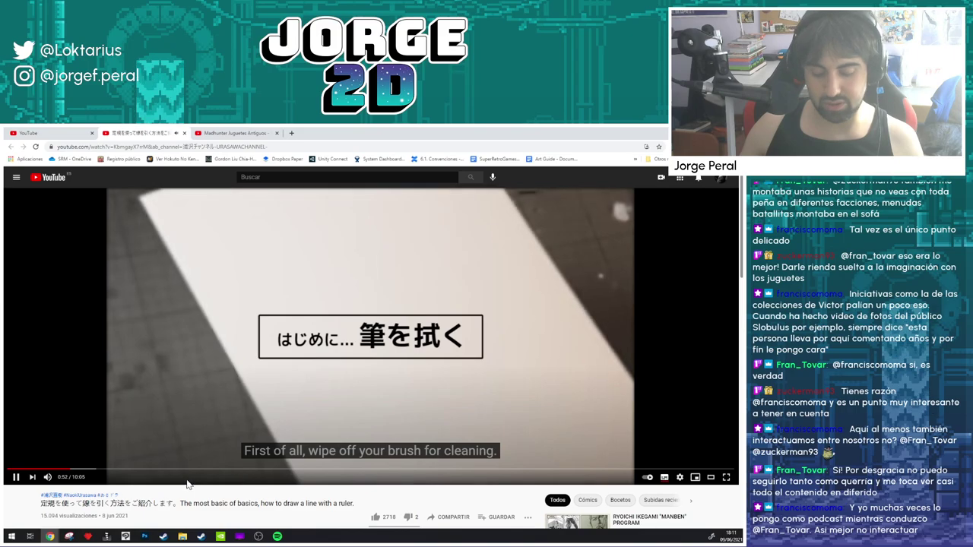
{"action": "left_click", "coordinate": [170, 469]}
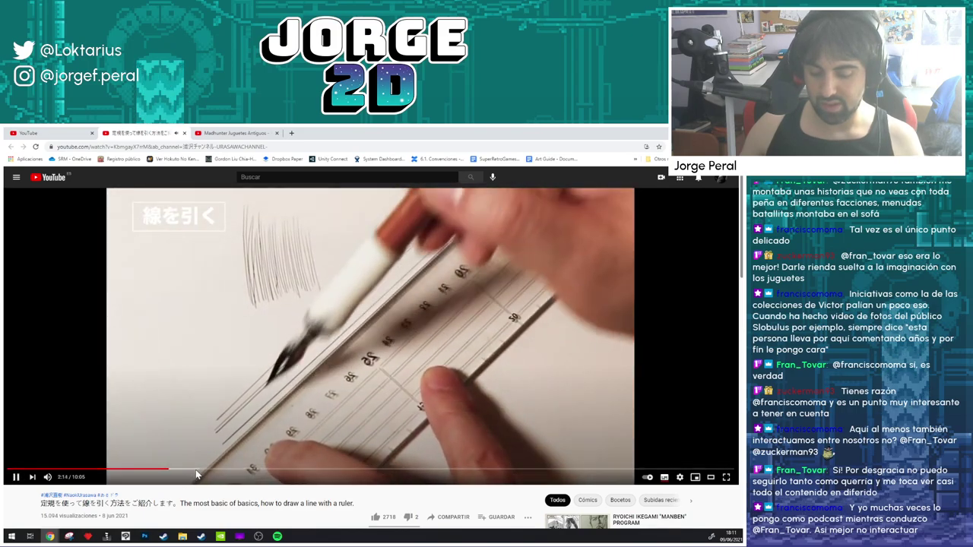
- Skip ahead through the Urasawa ruler-line video, watch the effect-line demonstration and pause it at about 5:45
{"action": "left_click", "coordinate": [267, 470]}
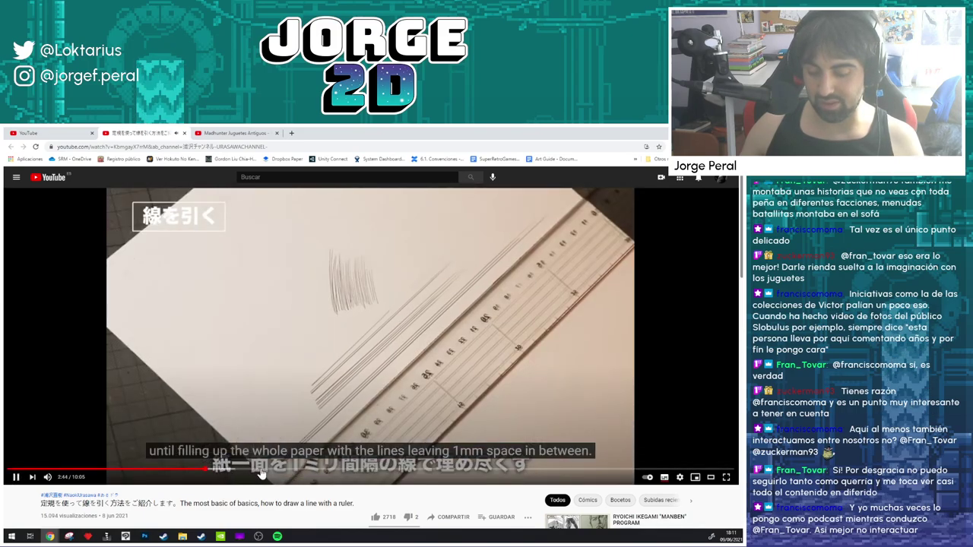
{"action": "left_click", "coordinate": [317, 472]}
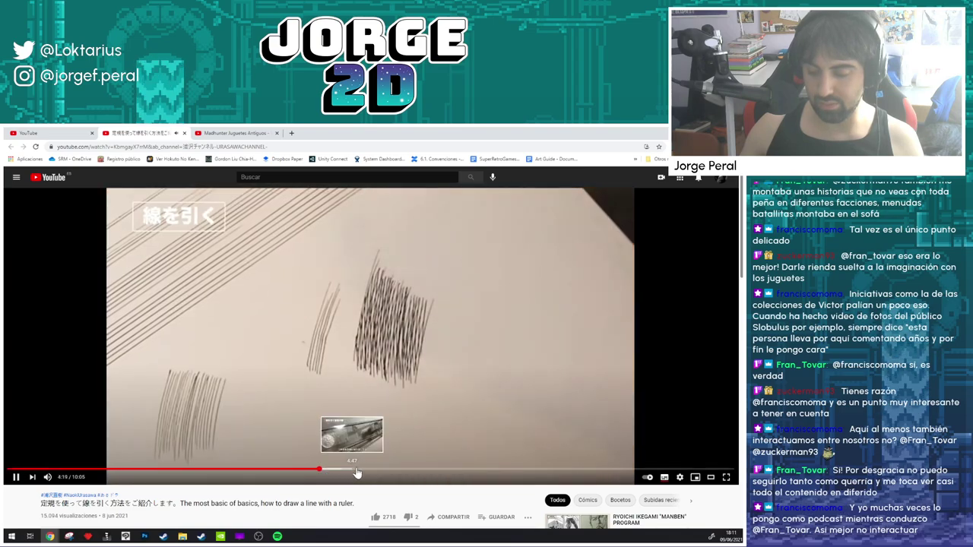
{"action": "left_click", "coordinate": [355, 471]}
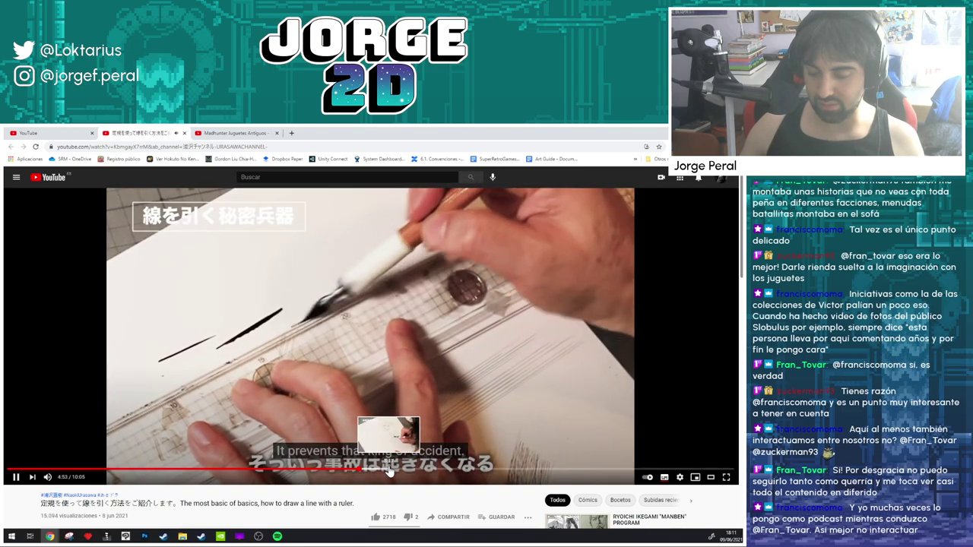
{"action": "left_click", "coordinate": [389, 471]}
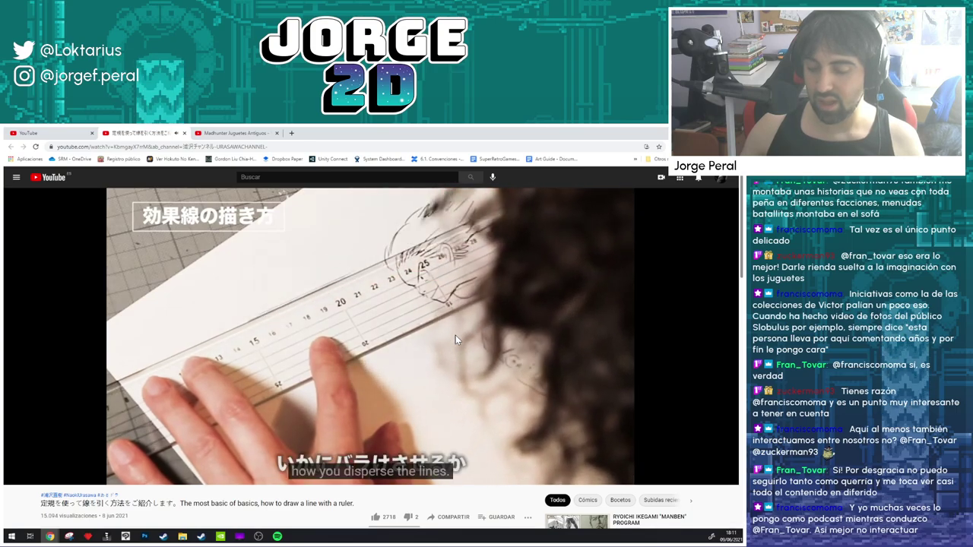
{"action": "mouse_move", "coordinate": [455, 334]}
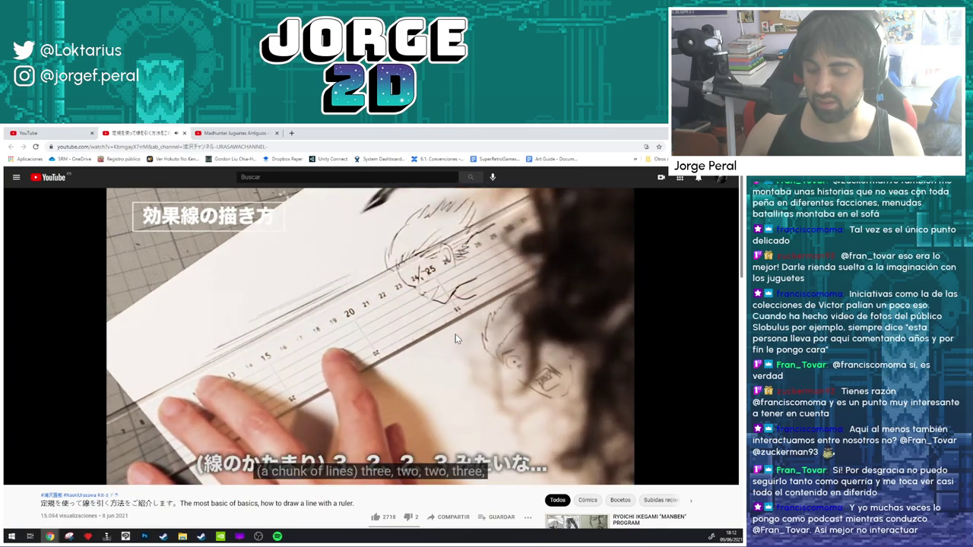
{"action": "left_click", "coordinate": [244, 306]}
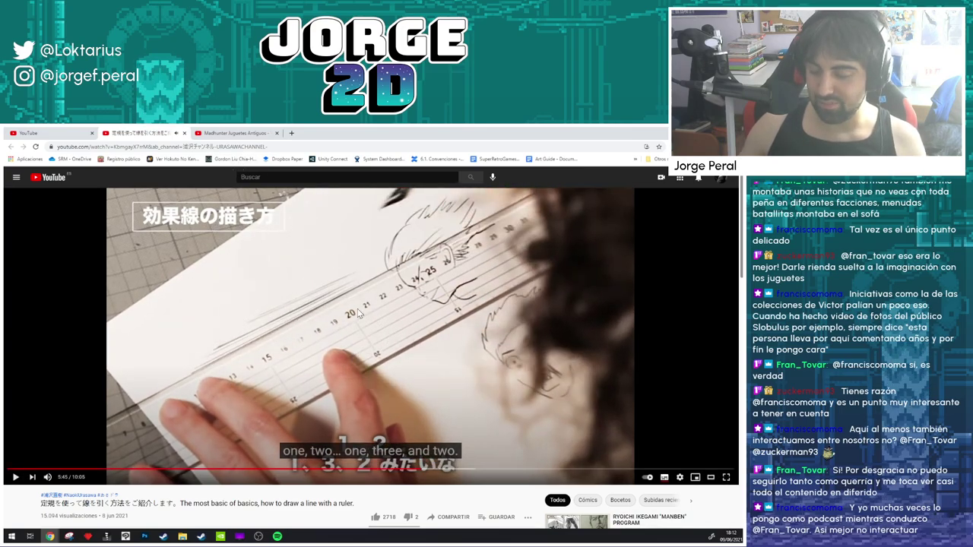
- Glance over the paused video's description and comments, and close its tab
{"action": "scroll", "coordinate": [221, 374], "scroll_direction": "down", "scroll_amount": 2}
{"action": "scroll", "coordinate": [222, 374], "scroll_direction": "down", "scroll_amount": 3}
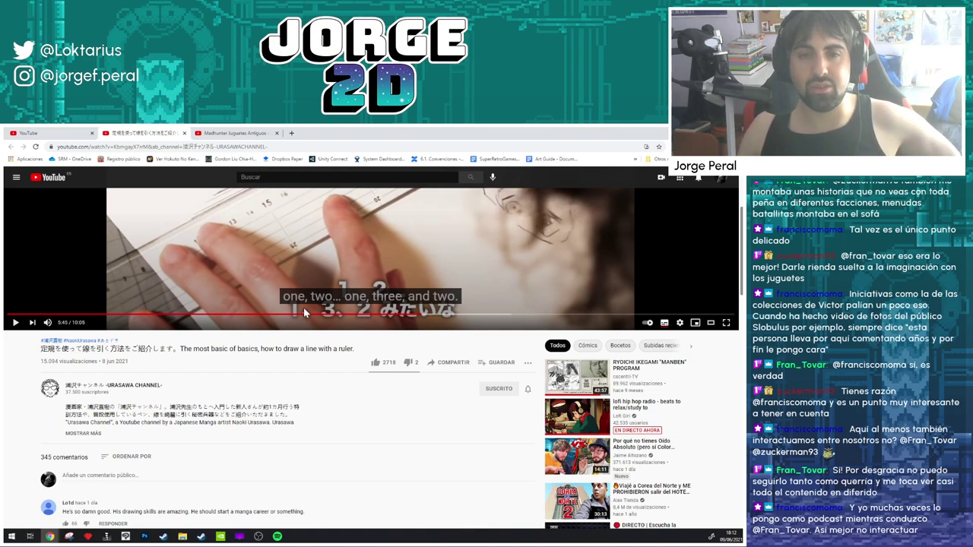
{"action": "scroll", "coordinate": [286, 387], "scroll_direction": "up", "scroll_amount": 3}
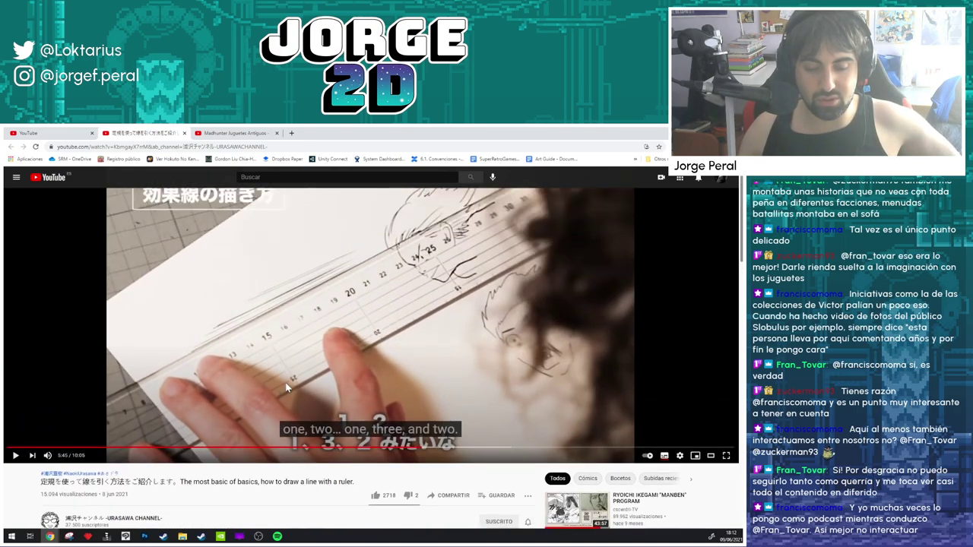
{"action": "left_click", "coordinate": [184, 133]}
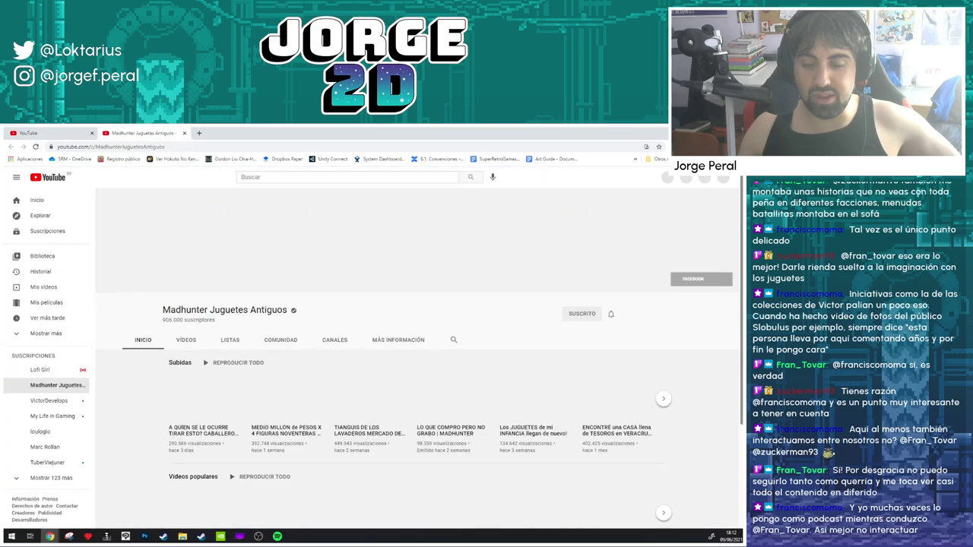
- Browse the Madhunter Juguetes Antiguos channel's videos, open "TIANGUIS DE LOS LAVADEROS MERCADO DE PULGAS EN VERACRUZ" and mute it
{"action": "scroll", "coordinate": [384, 302], "scroll_direction": "down", "scroll_amount": 2}
{"action": "scroll", "coordinate": [384, 301], "scroll_direction": "down", "scroll_amount": 2}
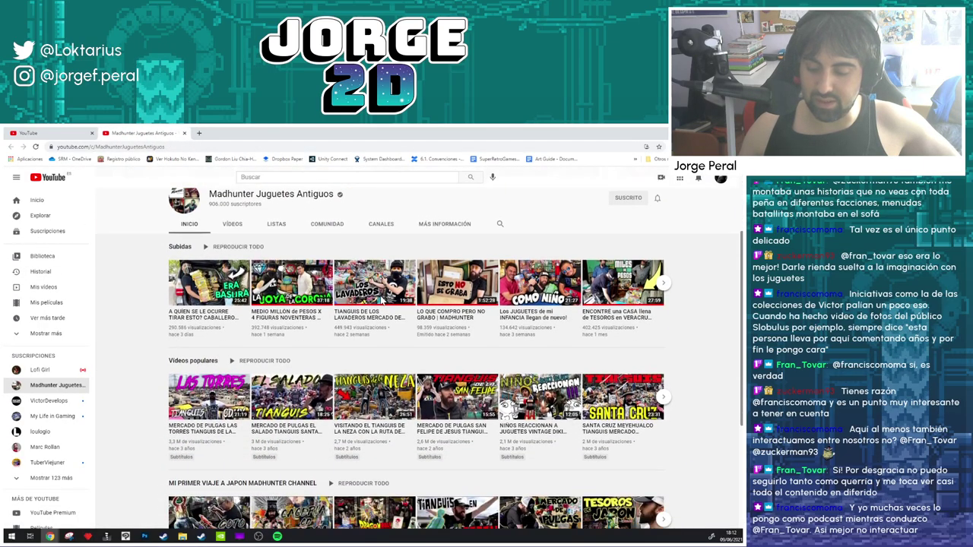
{"action": "scroll", "coordinate": [502, 296], "scroll_direction": "down", "scroll_amount": 1}
{"action": "scroll", "coordinate": [491, 295], "scroll_direction": "up", "scroll_amount": 3}
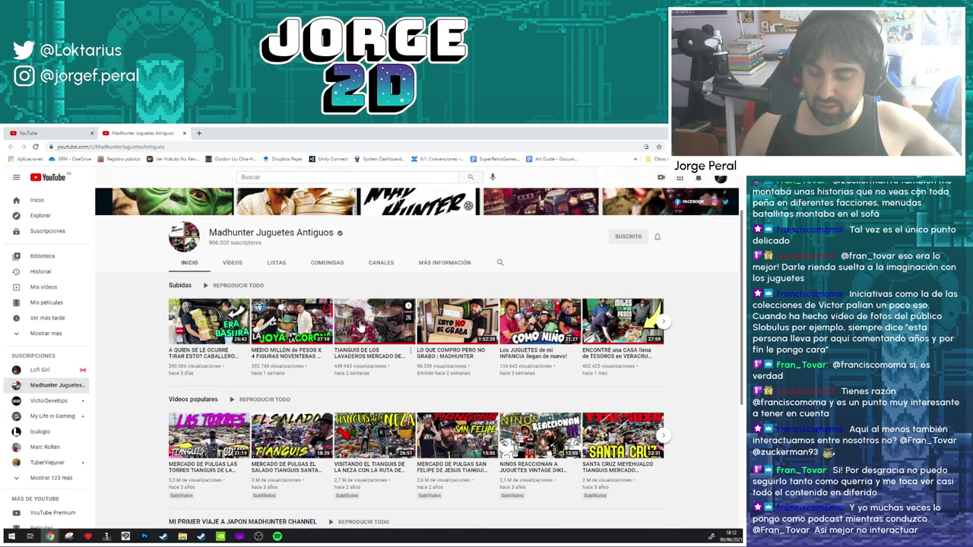
{"action": "left_click", "coordinate": [336, 327]}
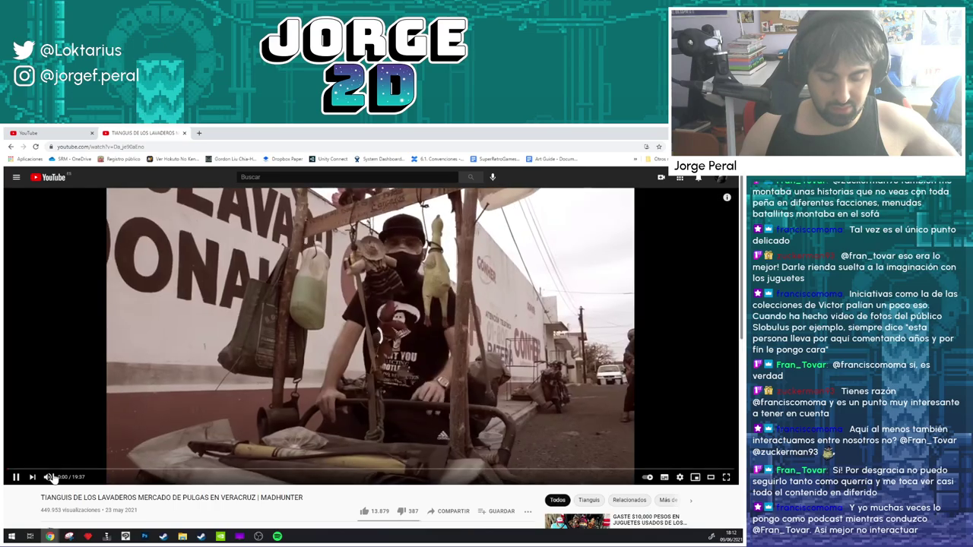
{"action": "left_click", "coordinate": [47, 477]}
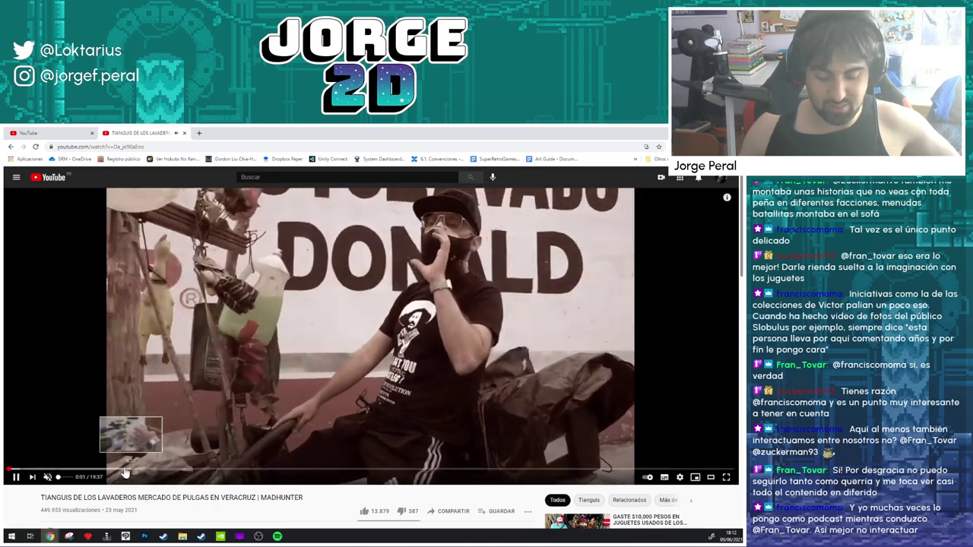
- Skip through the Veracruz flea market video in stages to about 8:37 and pause it
{"action": "left_click", "coordinate": [120, 470]}
{"action": "left_click", "coordinate": [166, 471]}
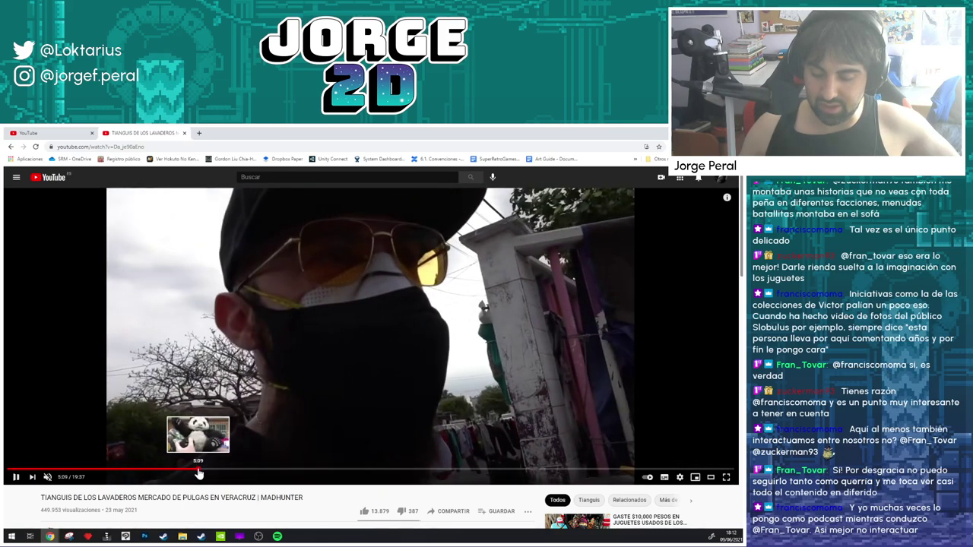
{"action": "left_click", "coordinate": [195, 469]}
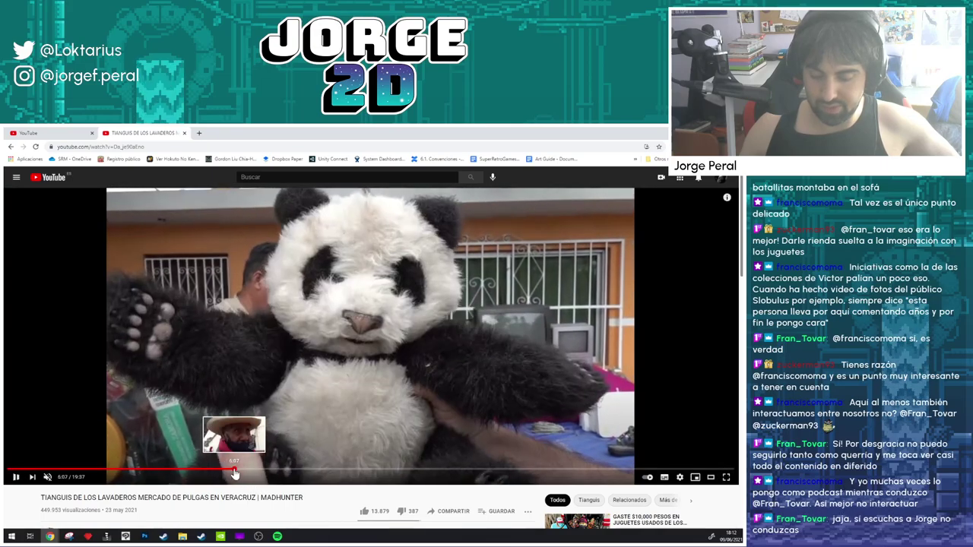
{"action": "left_click", "coordinate": [236, 471]}
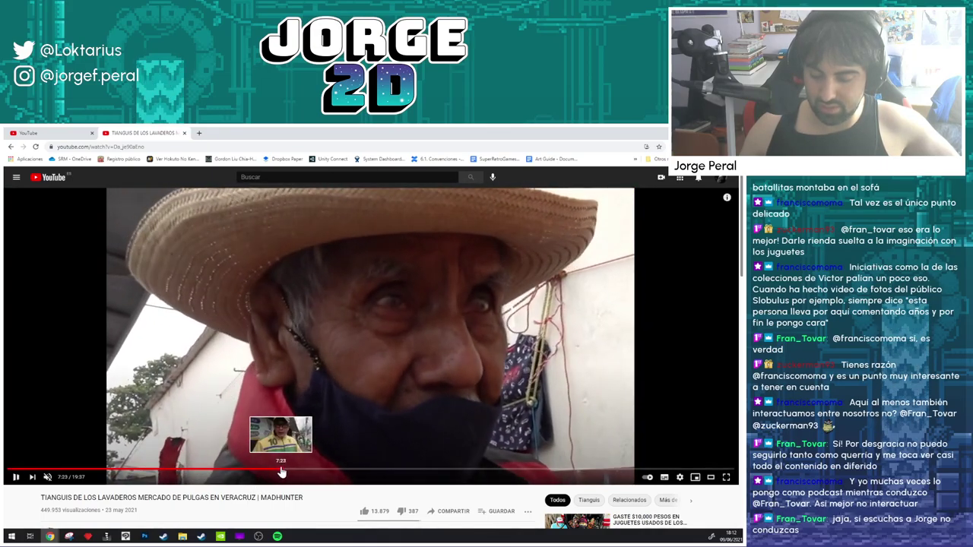
{"action": "left_click", "coordinate": [282, 470]}
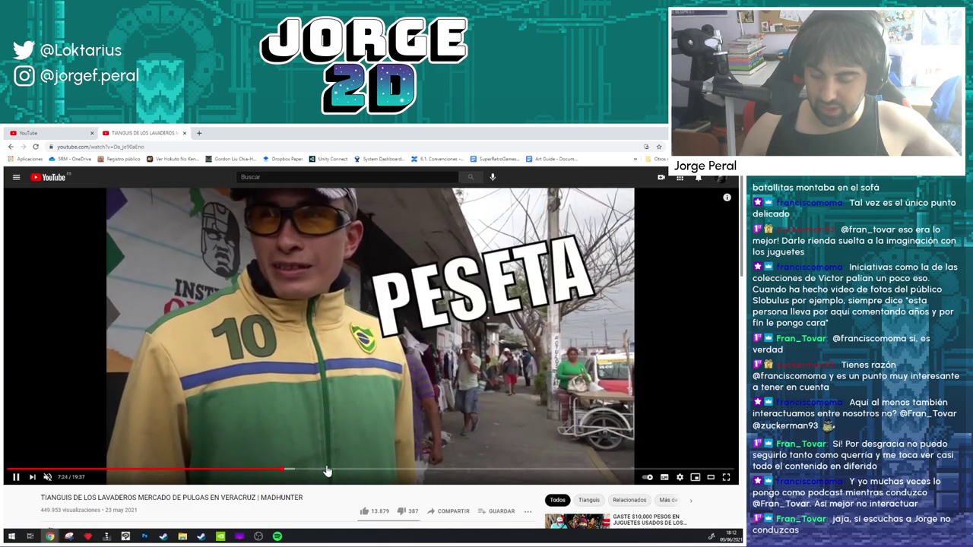
{"action": "left_click", "coordinate": [324, 470]}
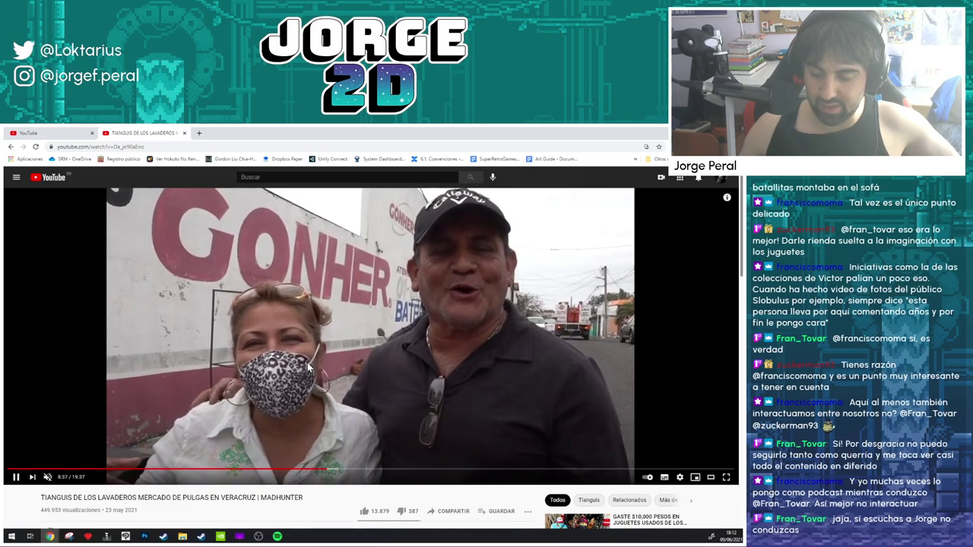
{"action": "key", "text": "space"}
- Return to the Madhunter channel page, open "MEDIO MILLÓN de PESOS X 4 FIGURAS NOVENTERAS 90´s" and briefly check the YouTube home tab
{"action": "key", "text": "alt+Left"}
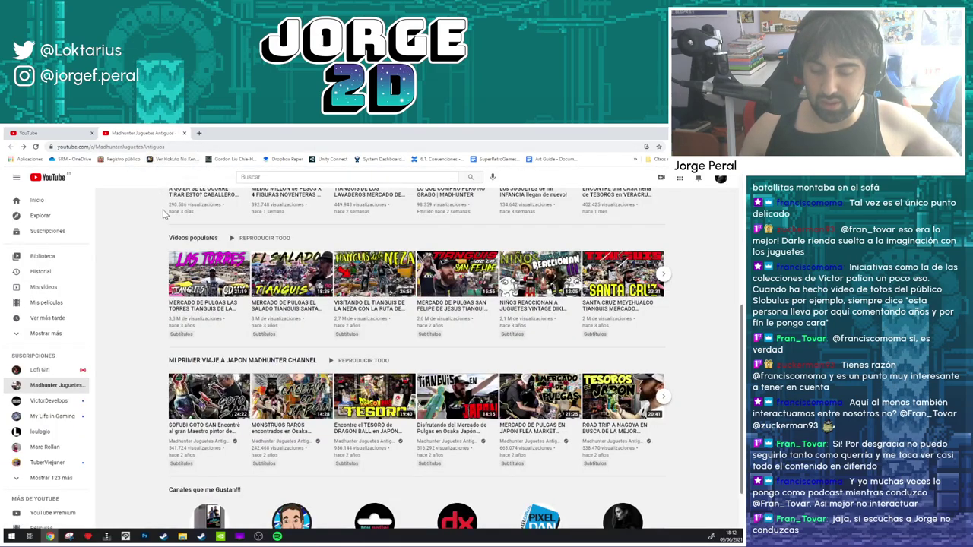
{"action": "scroll", "coordinate": [356, 324], "scroll_direction": "up", "scroll_amount": 3}
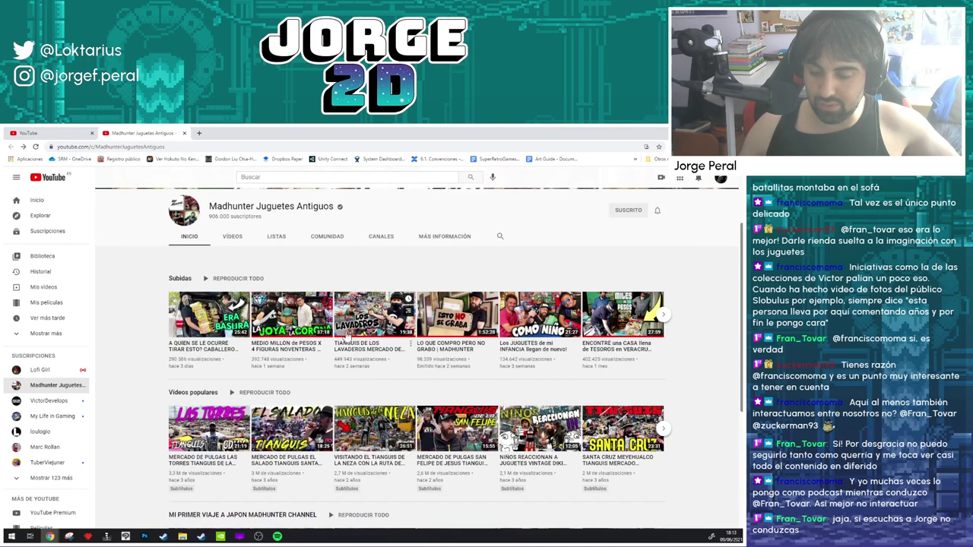
{"action": "left_click", "coordinate": [290, 319]}
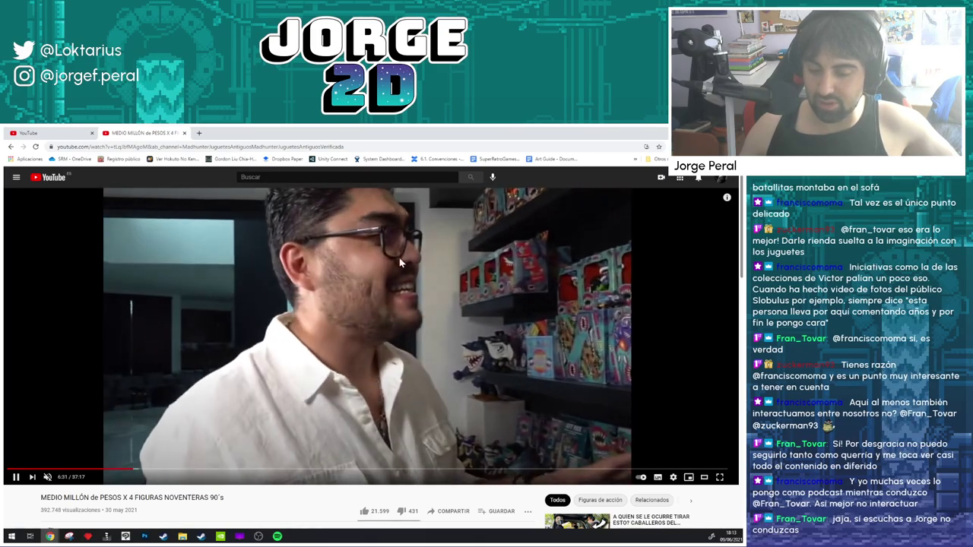
{"action": "left_click", "coordinate": [68, 134]}
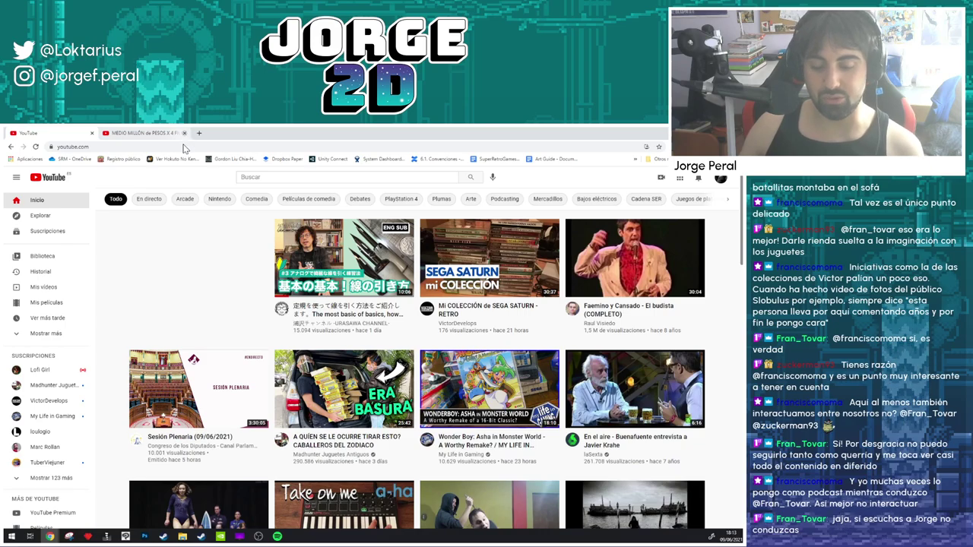
{"action": "left_click", "coordinate": [149, 134]}
- Open the Madhunter channel from the video's page, look over its rows of videos and close the tab
{"action": "scroll", "coordinate": [83, 508], "scroll_direction": "down", "scroll_amount": 2}
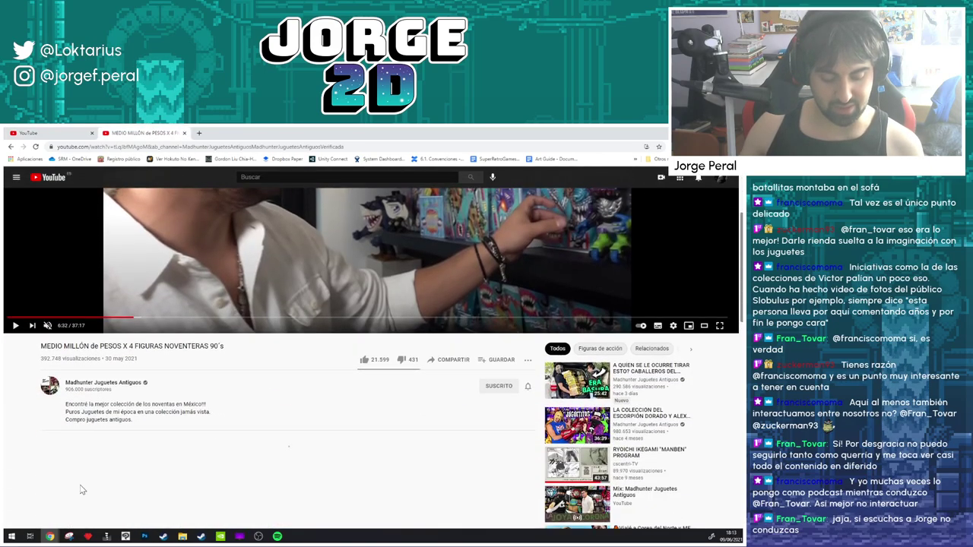
{"action": "left_click", "coordinate": [99, 362]}
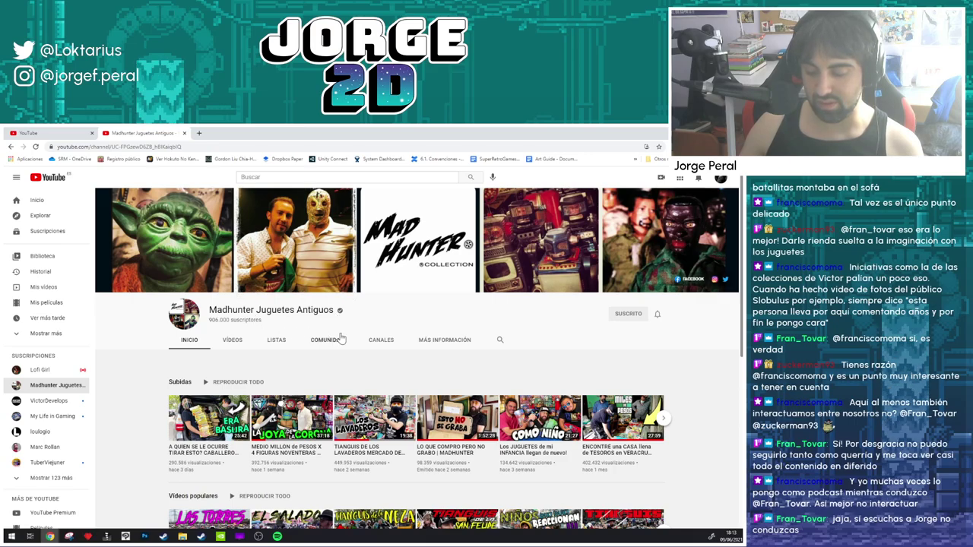
{"action": "scroll", "coordinate": [340, 339], "scroll_direction": "down", "scroll_amount": 4}
{"action": "scroll", "coordinate": [340, 338], "scroll_direction": "up", "scroll_amount": 2}
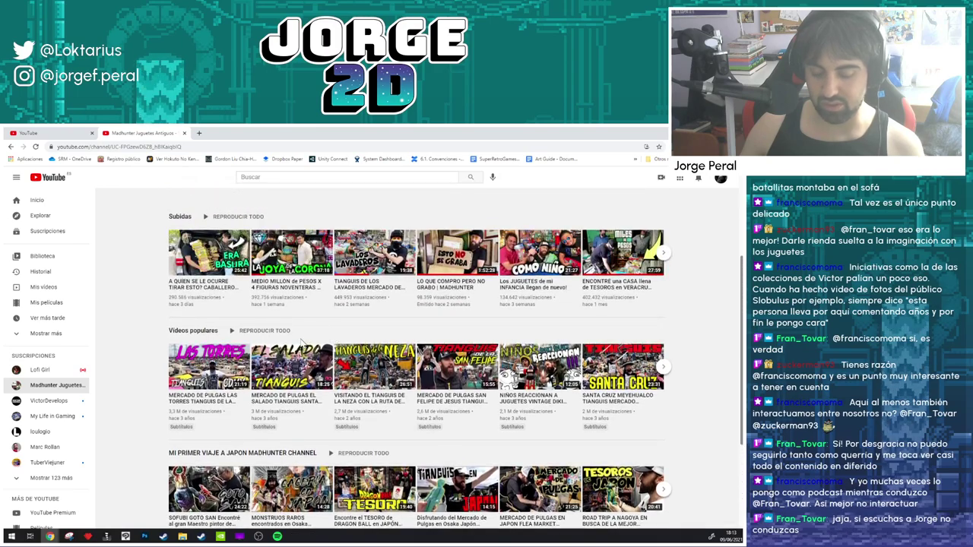
{"action": "scroll", "coordinate": [327, 331], "scroll_direction": "down", "scroll_amount": 1}
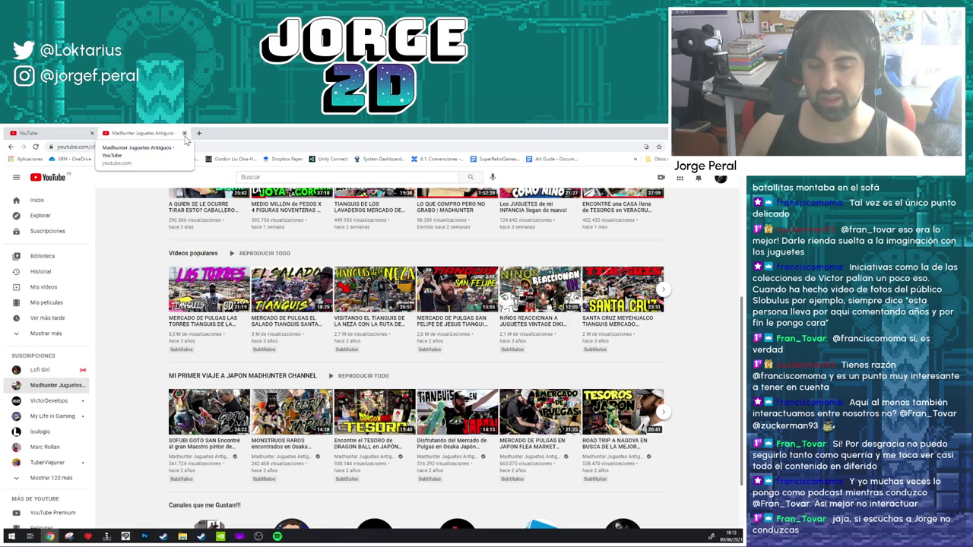
{"action": "left_click", "coordinate": [184, 133]}
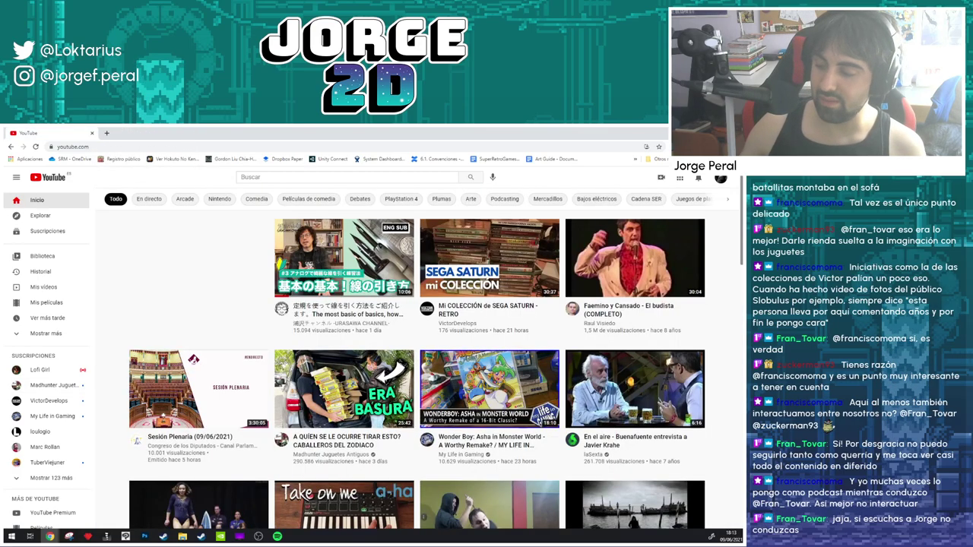
- Switch back to Photoshop and draw the second goblin's spiked shoulder, chest strap and folded forearm over the grey sketch in PAGINA 2.psd
{"action": "key", "text": "alt+Tab"}
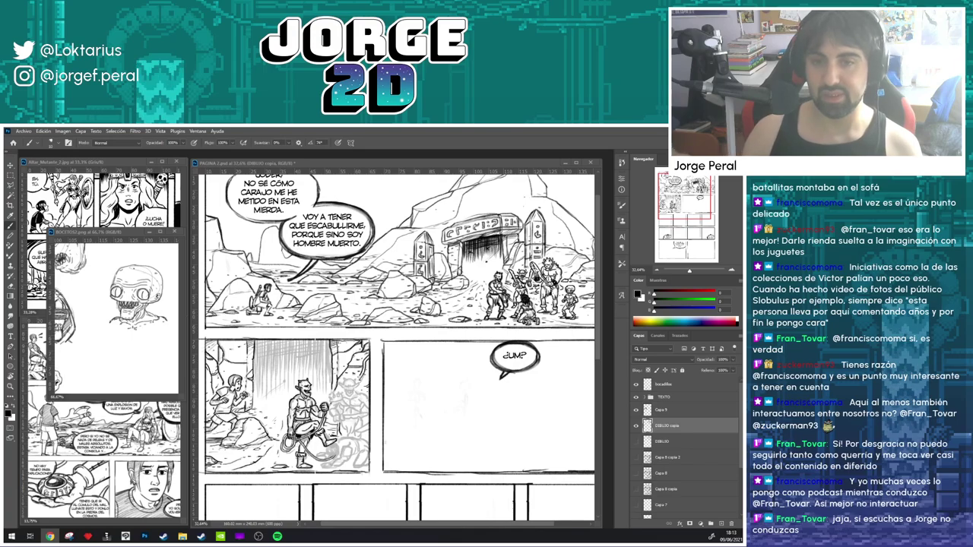
{"action": "left_click", "coordinate": [404, 165]}
{"action": "left_click_drag", "start_coordinate": [381, 320], "coordinate": [405, 233]}
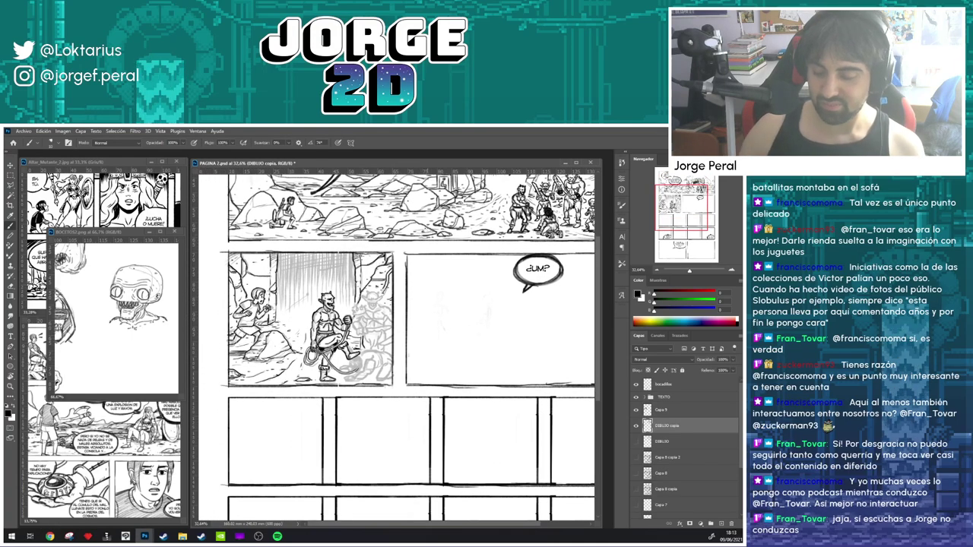
{"action": "left_click_drag", "start_coordinate": [345, 275], "coordinate": [387, 313]}
{"action": "scroll", "coordinate": [371, 269], "scroll_direction": "up", "scroll_amount": 2}
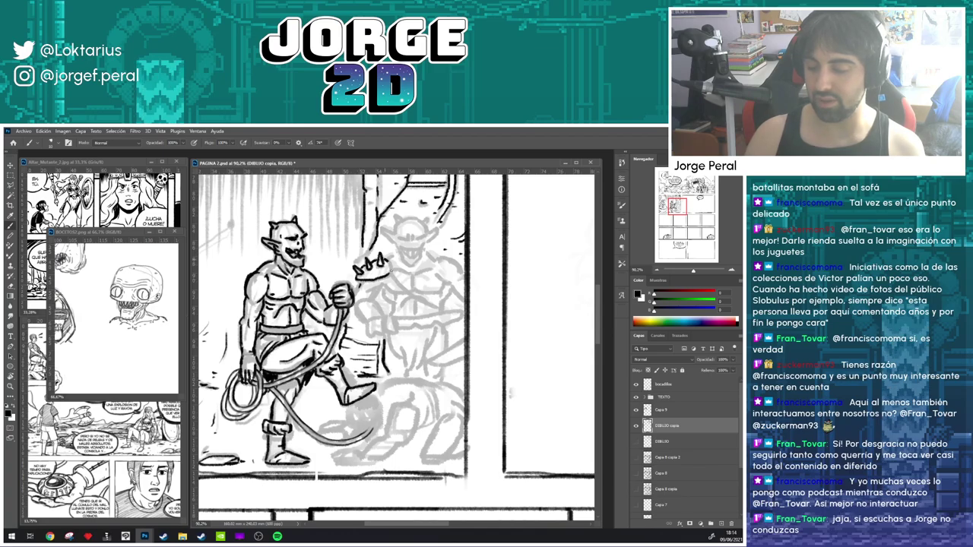
{"action": "left_click_drag", "start_coordinate": [447, 273], "coordinate": [389, 267]}
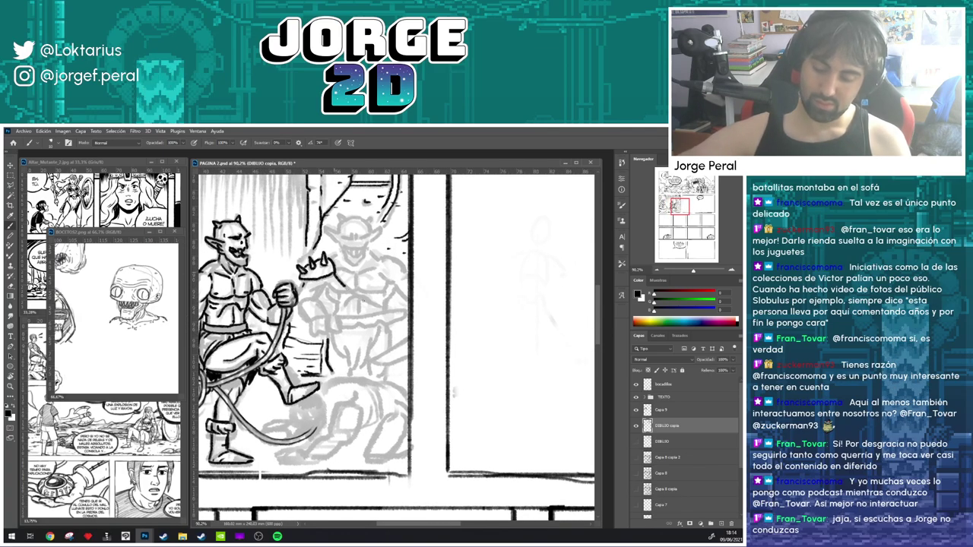
{"action": "left_click_drag", "start_coordinate": [327, 272], "coordinate": [392, 307]}
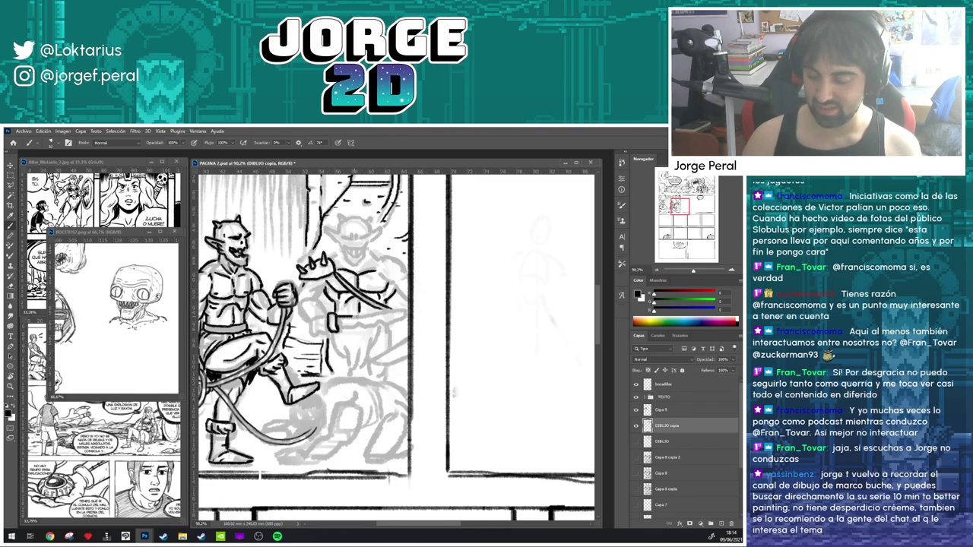
{"action": "key", "text": "ctrl+z"}
{"action": "left_click_drag", "start_coordinate": [338, 319], "coordinate": [394, 310]}
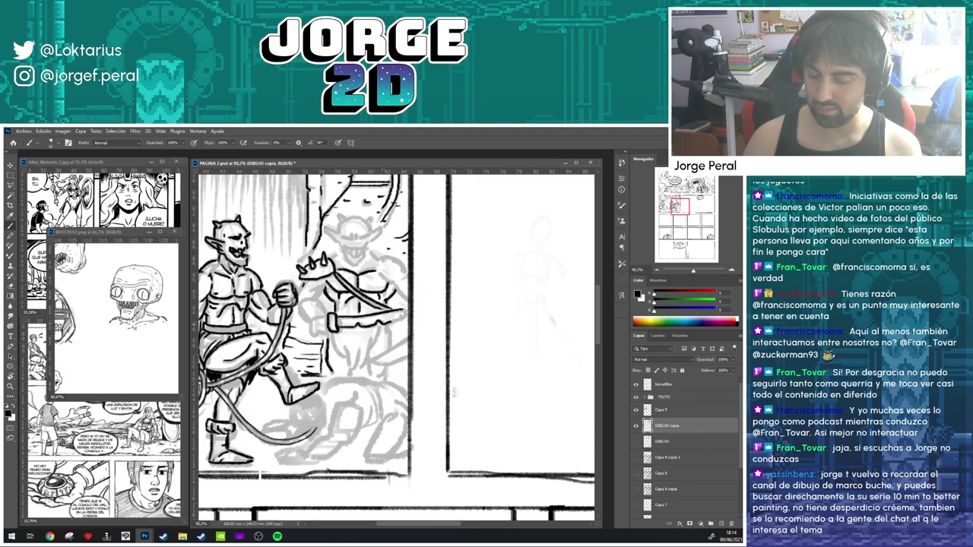
{"action": "left_click_drag", "start_coordinate": [407, 299], "coordinate": [418, 313]}
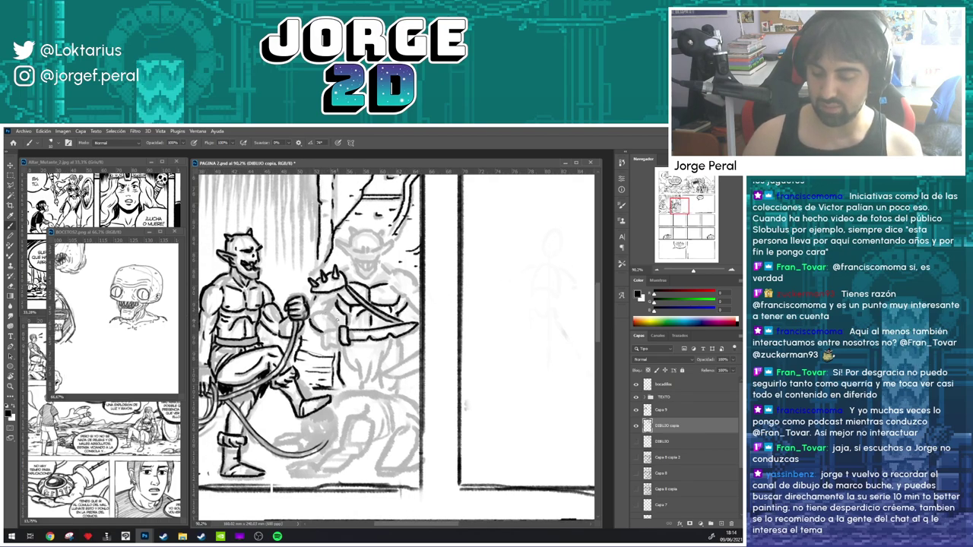
- Draw the second goblin's bent forearm and the hand gripping the knife over the grey sketch
{"action": "left_click_drag", "start_coordinate": [449, 268], "coordinate": [358, 502]}
{"action": "left_click_drag", "start_coordinate": [464, 380], "coordinate": [362, 288]}
{"action": "left_click_drag", "start_coordinate": [489, 328], "coordinate": [607, 196]}
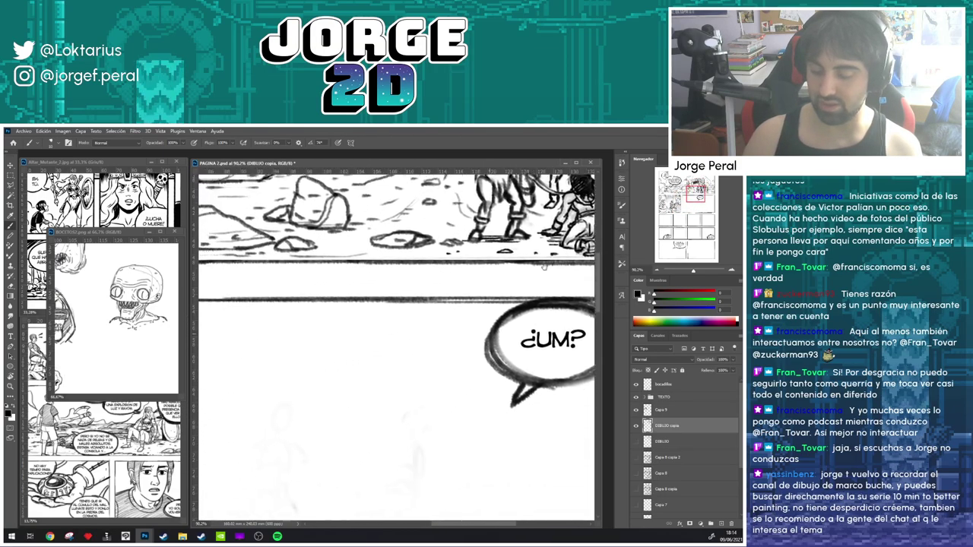
{"action": "left_click_drag", "start_coordinate": [205, 456], "coordinate": [539, 229]}
{"action": "left_click_drag", "start_coordinate": [432, 296], "coordinate": [414, 322]}
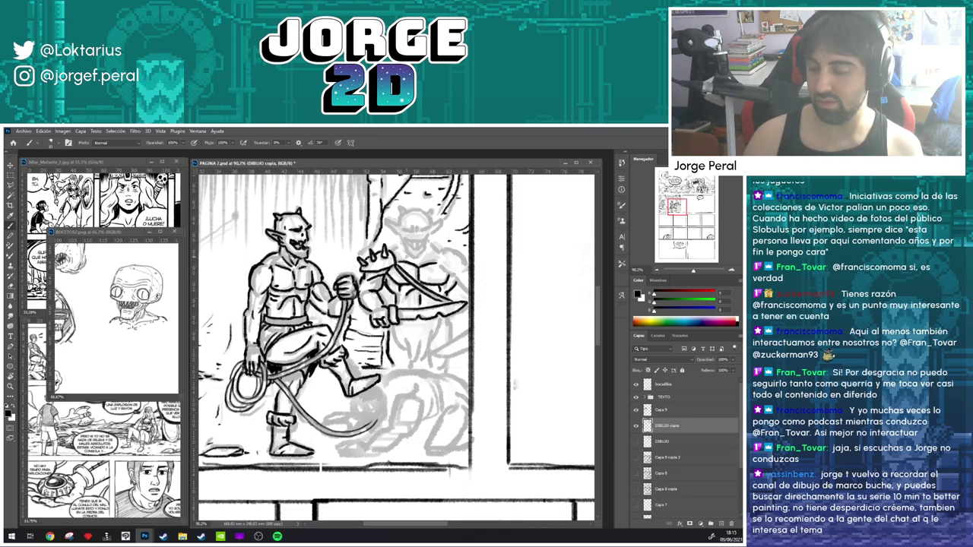
- Outline the second goblin's chest and the arm next to the panel border, undoing the last stroke
{"action": "scroll", "coordinate": [456, 289], "scroll_direction": "right", "scroll_amount": 2}
{"action": "scroll", "coordinate": [433, 293], "scroll_direction": "right", "scroll_amount": 1}
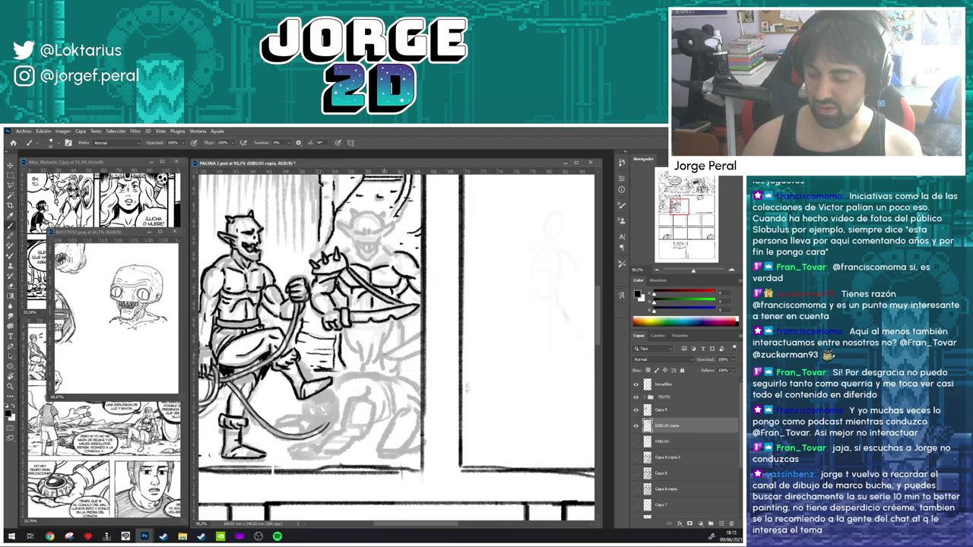
{"action": "mouse_move", "coordinate": [384, 355]}
{"action": "left_mouse_down"}
{"action": "mouse_move", "coordinate": [418, 334]}
{"action": "mouse_move", "coordinate": [399, 357]}
{"action": "mouse_move", "coordinate": [422, 346]}
{"action": "mouse_move", "coordinate": [417, 296]}
{"action": "left_mouse_up"}
{"action": "key", "text": "ctrl+z"}
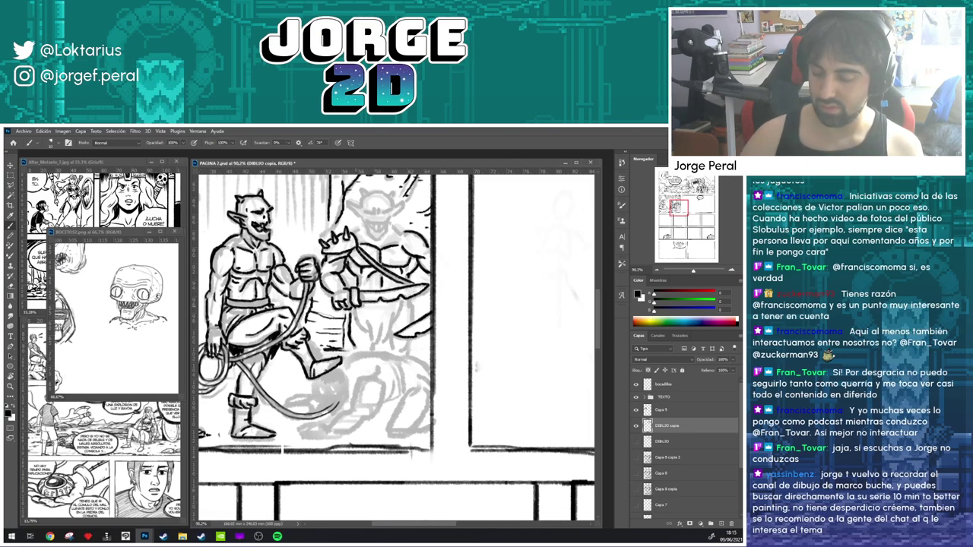
- Draw the second goblin's ragged fur loincloth with strand lines hanging below the knife
{"action": "left_click_drag", "start_coordinate": [356, 310], "coordinate": [371, 341]}
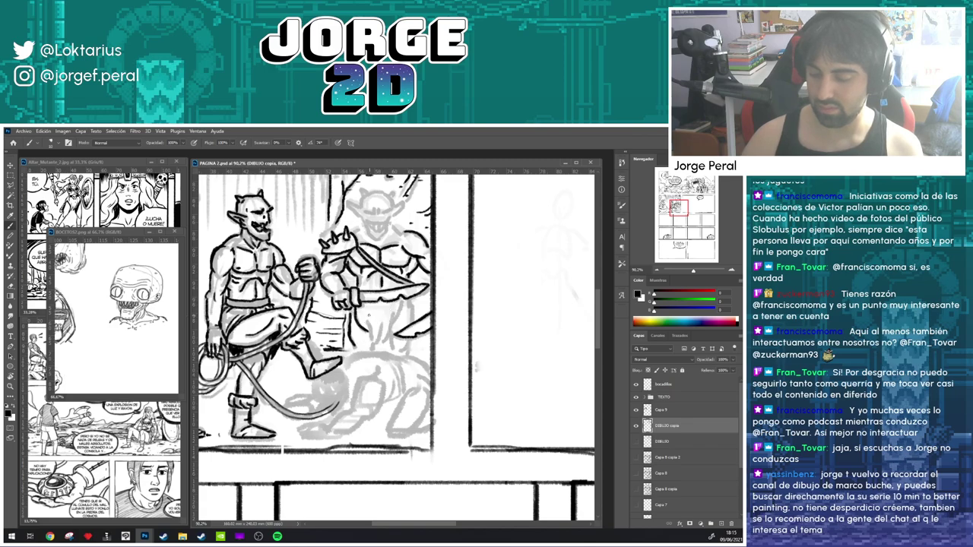
{"action": "left_click_drag", "start_coordinate": [373, 337], "coordinate": [376, 343]}
{"action": "left_click_drag", "start_coordinate": [378, 312], "coordinate": [379, 341]}
{"action": "mouse_move", "coordinate": [384, 313]}
{"action": "left_mouse_down"}
{"action": "mouse_move", "coordinate": [387, 344]}
{"action": "mouse_move", "coordinate": [416, 297]}
{"action": "mouse_move", "coordinate": [391, 350]}
{"action": "mouse_move", "coordinate": [400, 351]}
{"action": "left_mouse_up"}
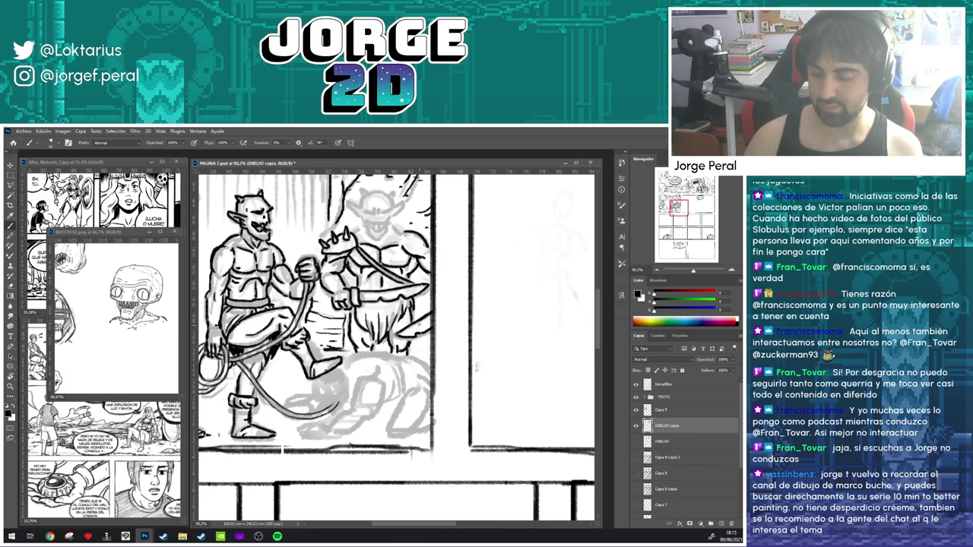
{"action": "left_click_drag", "start_coordinate": [419, 324], "coordinate": [411, 346]}
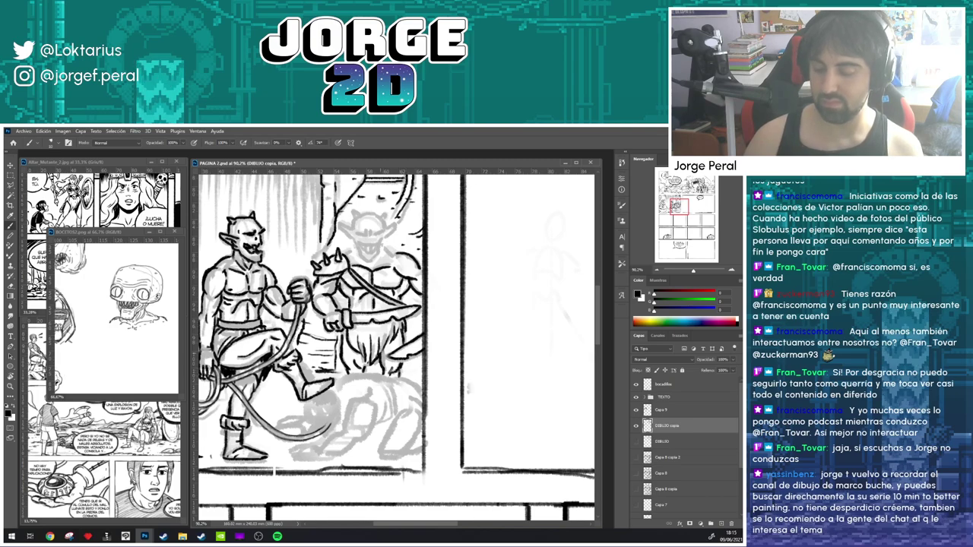
{"action": "left_click_drag", "start_coordinate": [438, 314], "coordinate": [430, 335]}
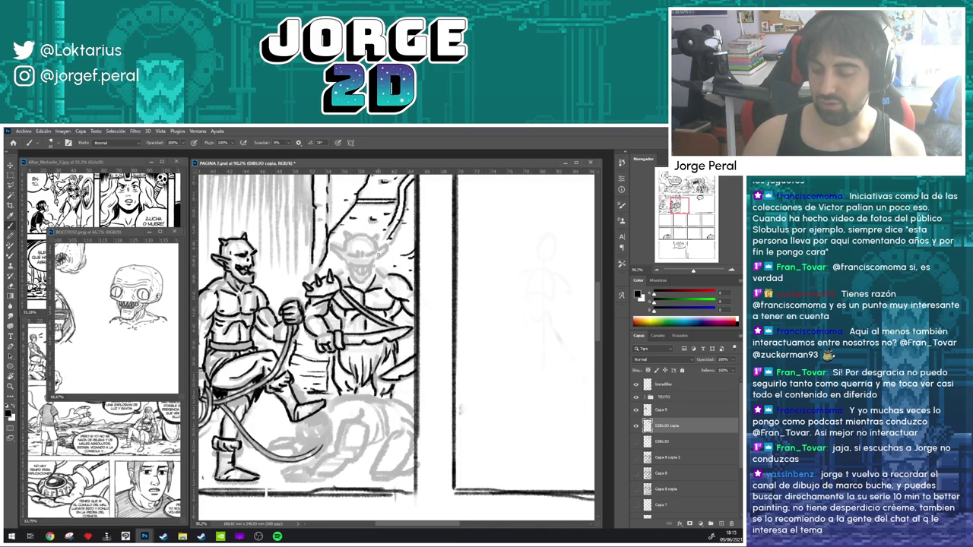
- Refine the second goblin's chest and abdomen muscles by alternately erasing and redrawing the lines
{"action": "left_click_drag", "start_coordinate": [441, 281], "coordinate": [325, 422]}
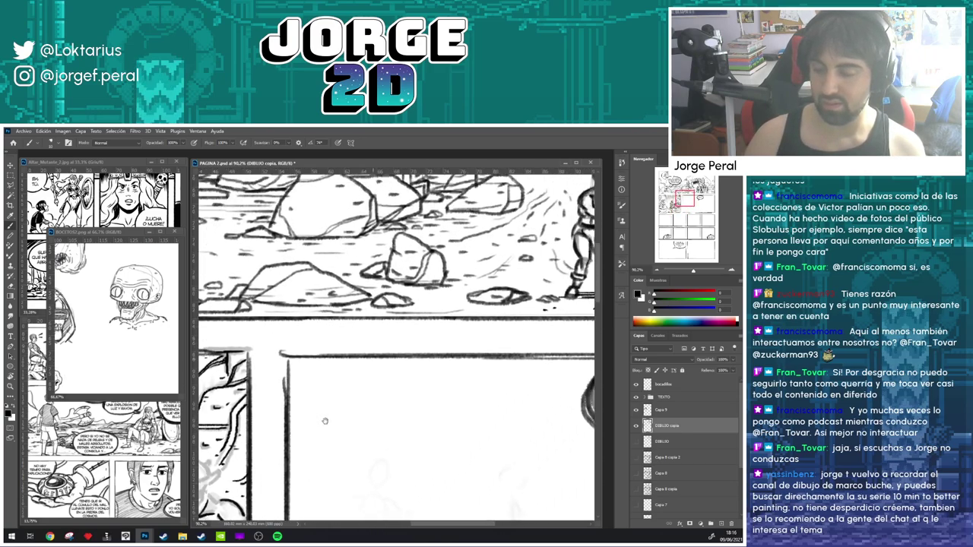
{"action": "mouse_move", "coordinate": [477, 258]}
{"action": "left_mouse_down"}
{"action": "mouse_move", "coordinate": [374, 344]}
{"action": "mouse_move", "coordinate": [265, 344]}
{"action": "mouse_move", "coordinate": [434, 224]}
{"action": "left_mouse_up"}
{"action": "left_click_drag", "start_coordinate": [270, 347], "coordinate": [435, 223]}
{"action": "left_click_drag", "start_coordinate": [375, 336], "coordinate": [423, 278]}
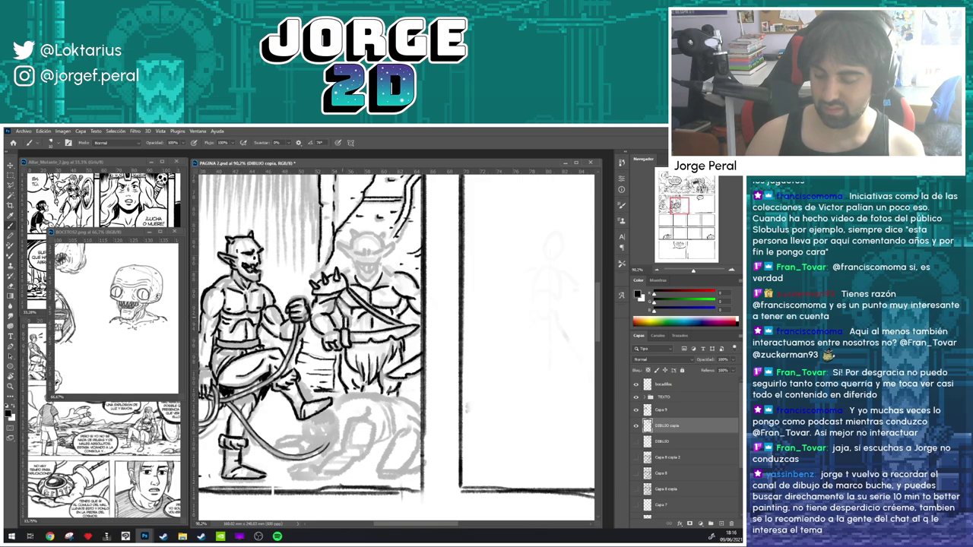
{"action": "key", "text": "e"}
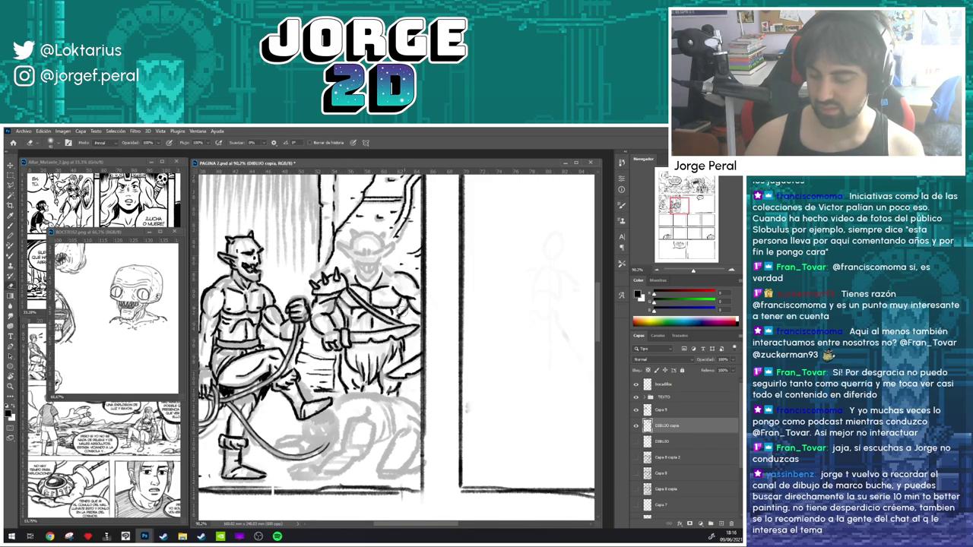
{"action": "key", "text": "b"}
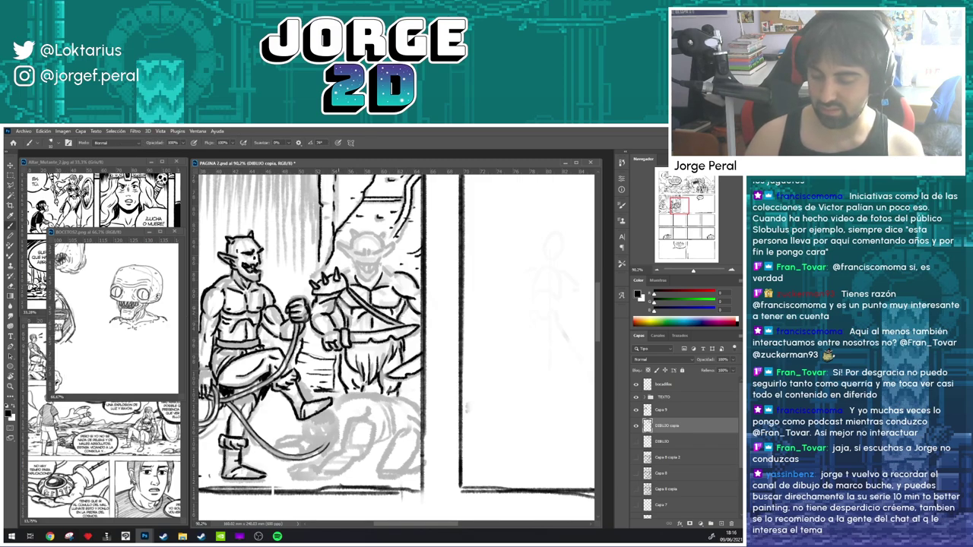
{"action": "mouse_move", "coordinate": [338, 303]}
{"action": "left_mouse_down"}
{"action": "mouse_move", "coordinate": [345, 325]}
{"action": "mouse_move", "coordinate": [361, 332]}
{"action": "mouse_move", "coordinate": [343, 303]}
{"action": "mouse_move", "coordinate": [359, 317]}
{"action": "mouse_move", "coordinate": [360, 309]}
{"action": "mouse_move", "coordinate": [395, 312]}
{"action": "mouse_move", "coordinate": [389, 306]}
{"action": "left_mouse_up"}
{"action": "key", "text": "e"}
{"action": "key", "text": "b"}
{"action": "key", "text": "e"}
{"action": "key", "text": "b"}
{"action": "key", "text": "e"}
{"action": "key", "text": "b"}
{"action": "key", "text": "e"}
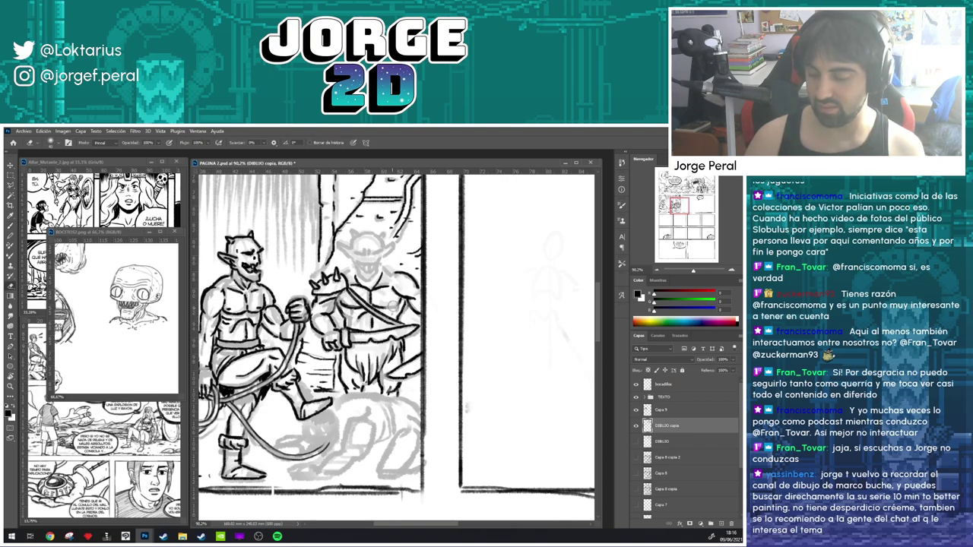
{"action": "key", "text": "b"}
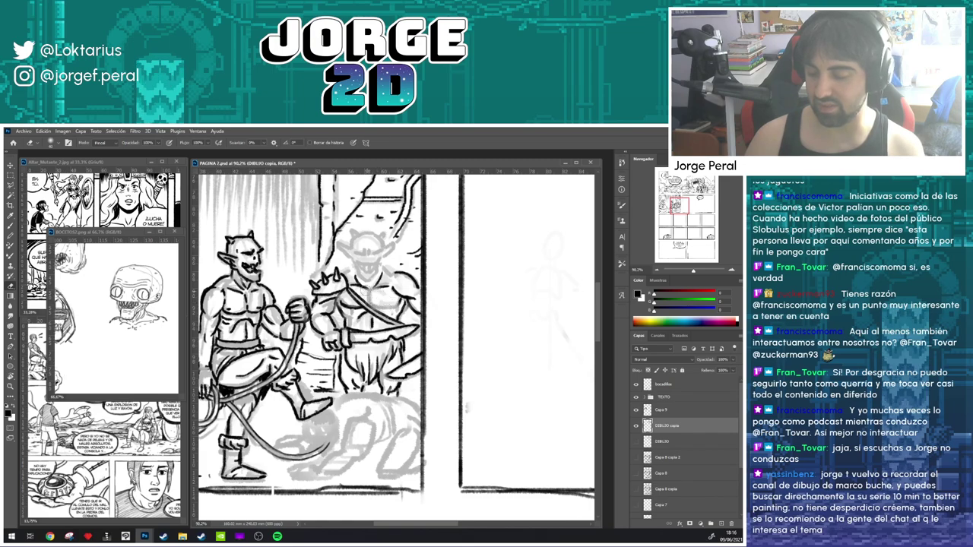
- Draw the second goblin's head with frowning eyes, fanged mouth, pointed ears and horns, erasing and redrawing where needed
{"action": "key", "text": "b"}
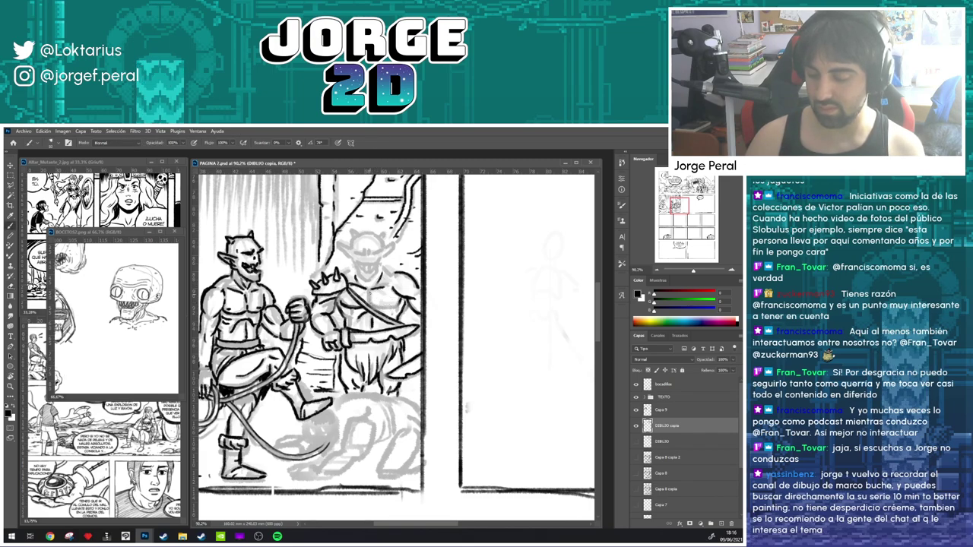
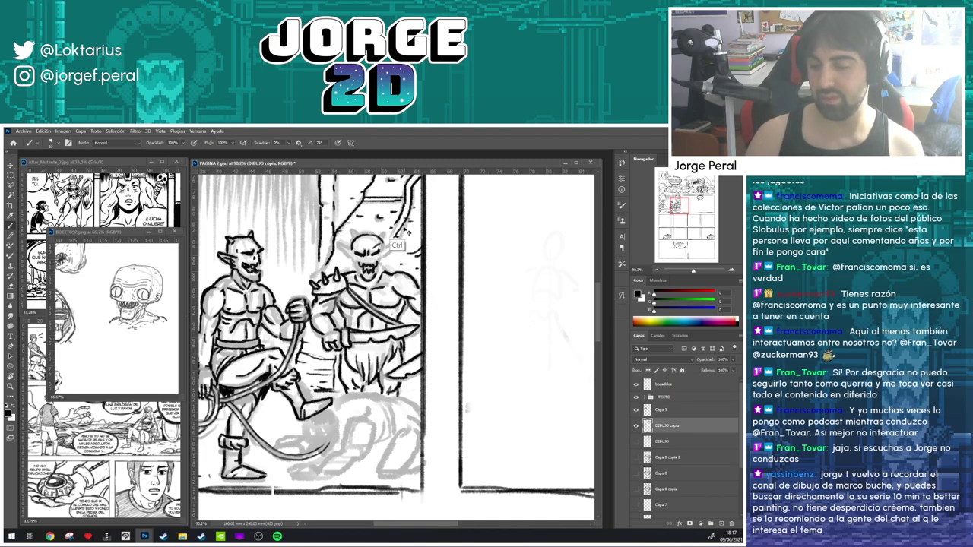
{"action": "key", "text": "e"}
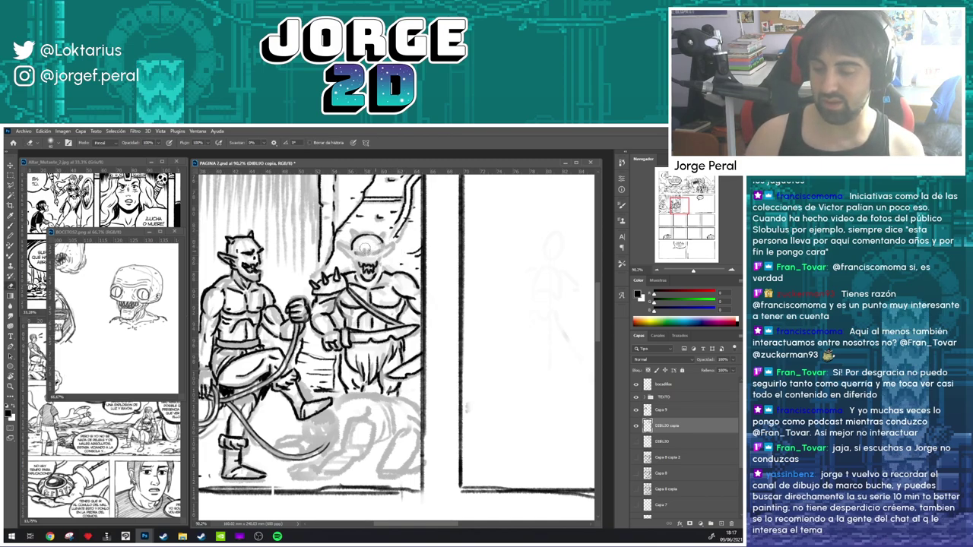
{"action": "key", "text": "b"}
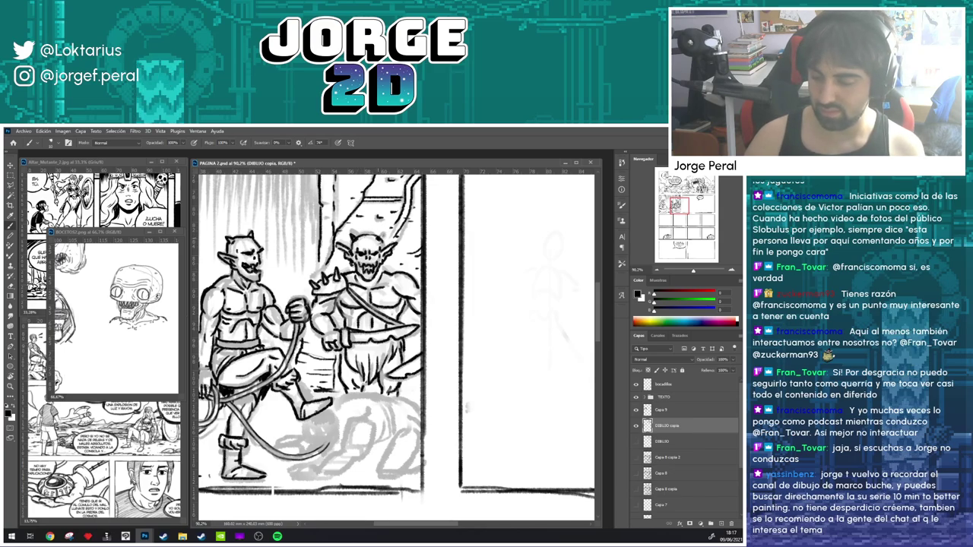
{"action": "left_click_drag", "start_coordinate": [379, 288], "coordinate": [479, 252]}
{"action": "mouse_move", "coordinate": [295, 350]}
{"action": "left_mouse_down"}
{"action": "mouse_move", "coordinate": [459, 261]}
{"action": "mouse_move", "coordinate": [485, 201]}
{"action": "left_mouse_up"}
{"action": "key", "text": "e"}
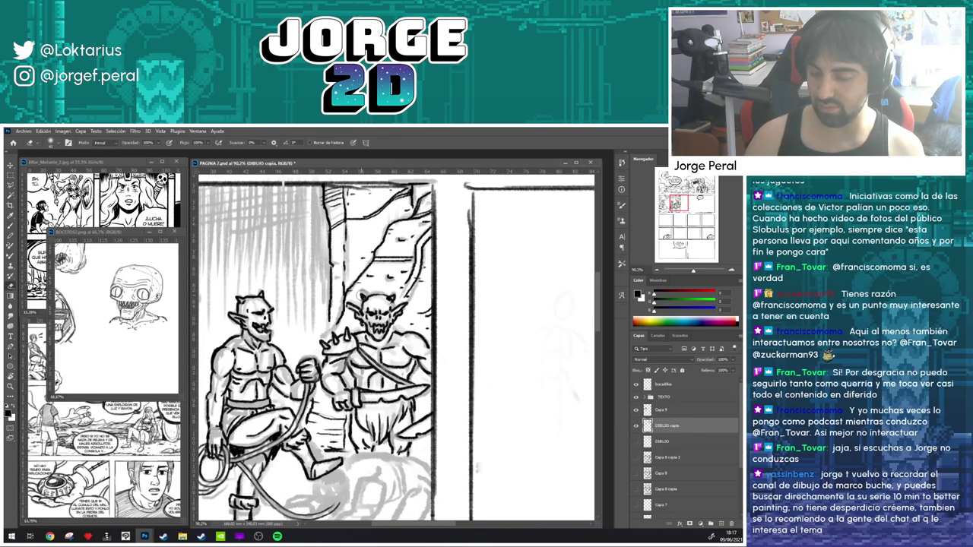
{"action": "left_click_drag", "start_coordinate": [365, 294], "coordinate": [364, 297]}
{"action": "key", "text": "b"}
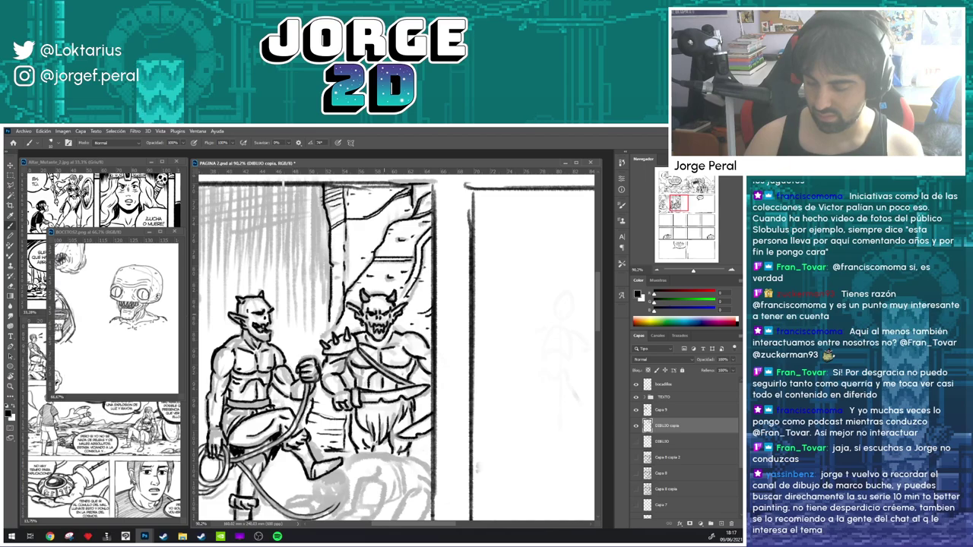
- Touch up the second goblin's shoulder and chest lines on the side nearest the panel border
{"action": "left_click_drag", "start_coordinate": [431, 359], "coordinate": [428, 312]}
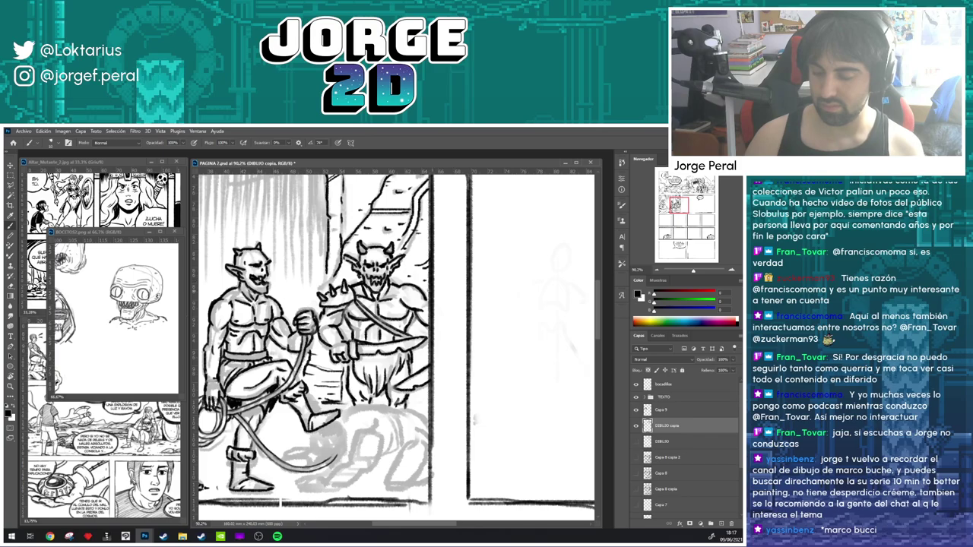
{"action": "left_click_drag", "start_coordinate": [456, 319], "coordinate": [442, 286]}
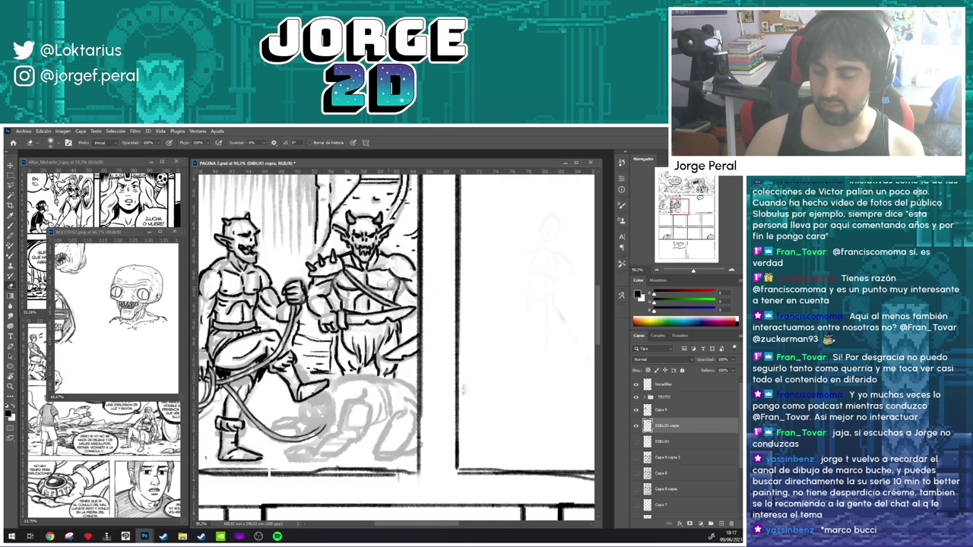
{"action": "key", "text": "b"}
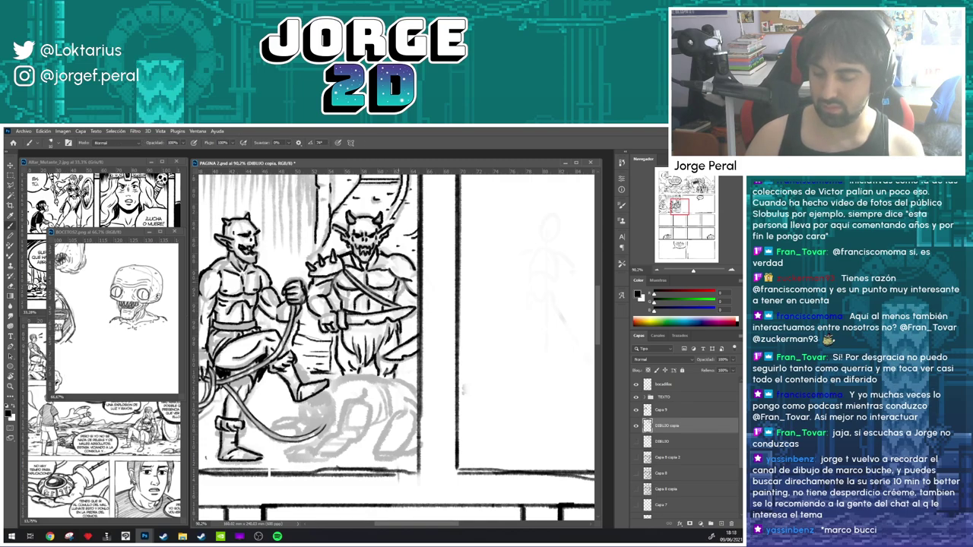
- Hide the grey sketch layer Capa 9 and check the two inked goblins against the whole page
{"action": "left_click", "coordinate": [637, 410]}
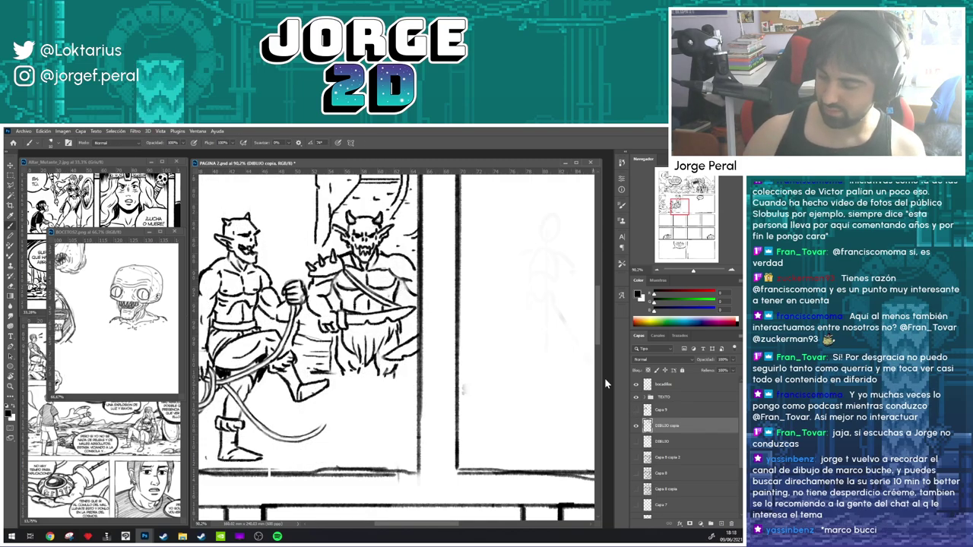
{"action": "scroll", "coordinate": [390, 359], "scroll_direction": "down", "scroll_amount": 6}
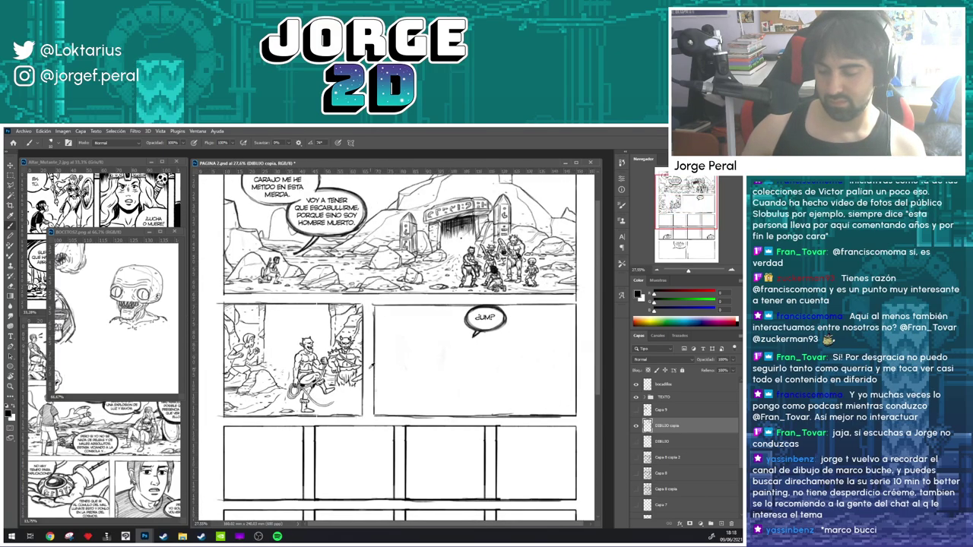
{"action": "scroll", "coordinate": [371, 369], "scroll_direction": "up", "scroll_amount": 5}
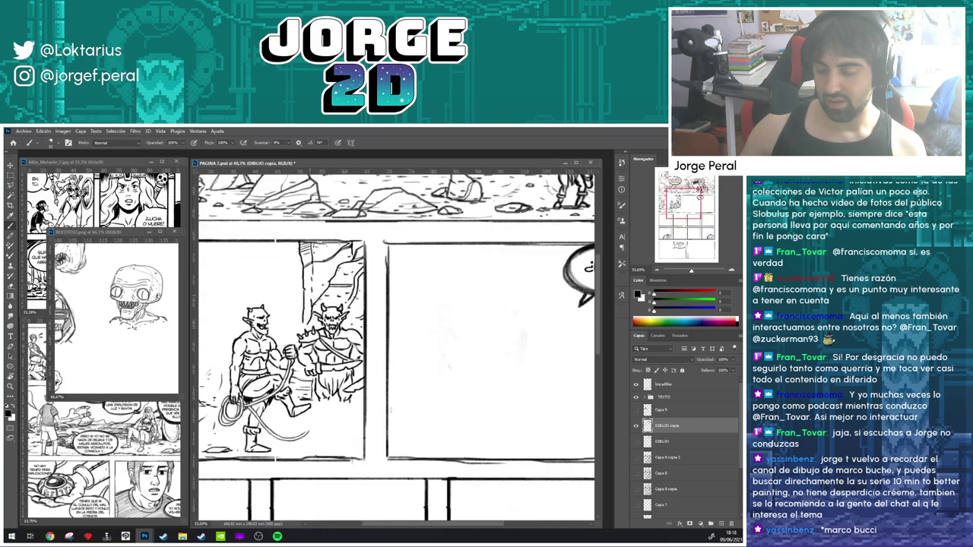
{"action": "scroll", "coordinate": [213, 403], "scroll_direction": "up", "scroll_amount": 3}
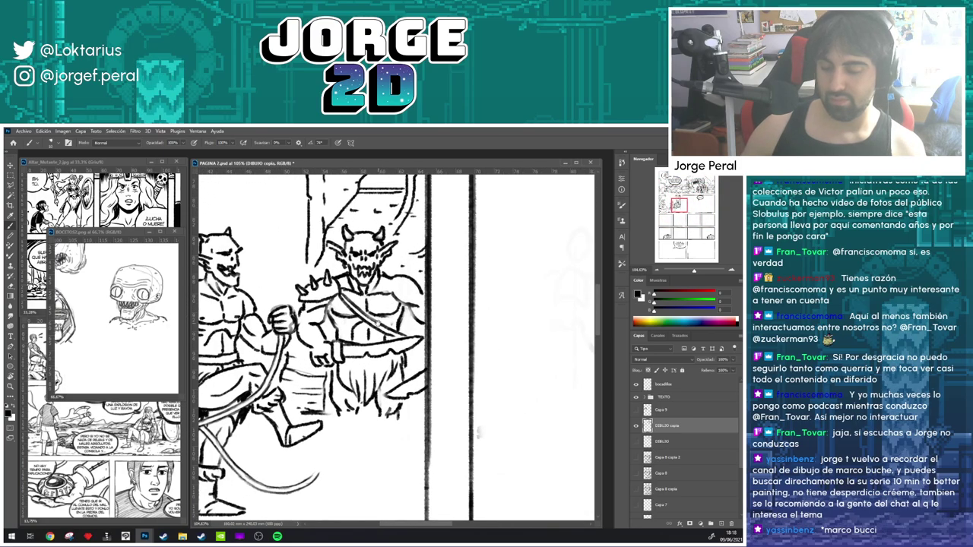
- Erase and redraw the second goblin's upper arm and wristband below the spiked shoulder pad, undoing unwanted strokes
{"action": "key", "text": "e"}
{"action": "mouse_move", "coordinate": [342, 315]}
{"action": "left_mouse_down"}
{"action": "mouse_move", "coordinate": [319, 318]}
{"action": "mouse_move", "coordinate": [318, 327]}
{"action": "mouse_move", "coordinate": [325, 332]}
{"action": "mouse_move", "coordinate": [330, 319]}
{"action": "mouse_move", "coordinate": [337, 331]}
{"action": "left_mouse_up"}
{"action": "key", "text": "b"}
{"action": "key", "text": "b"}
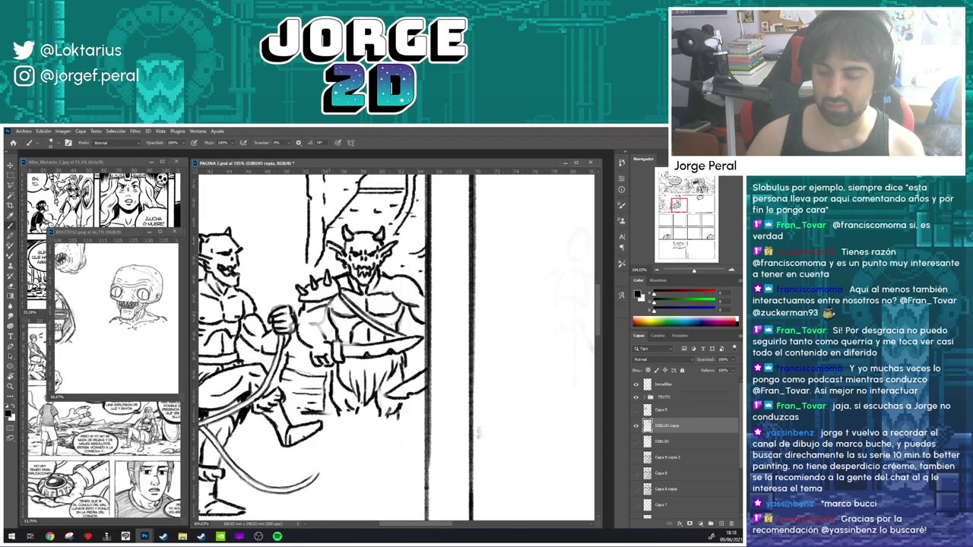
{"action": "left_click_drag", "start_coordinate": [339, 304], "coordinate": [311, 331]}
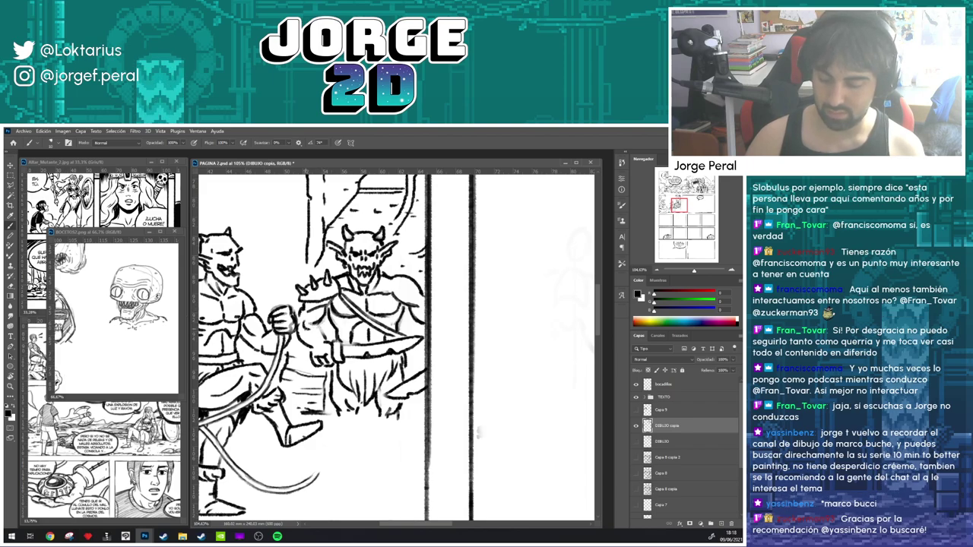
{"action": "key", "text": "ctrl+z"}
{"action": "key", "text": "ctrl+z"}
{"action": "key", "text": "ctrl+z"}
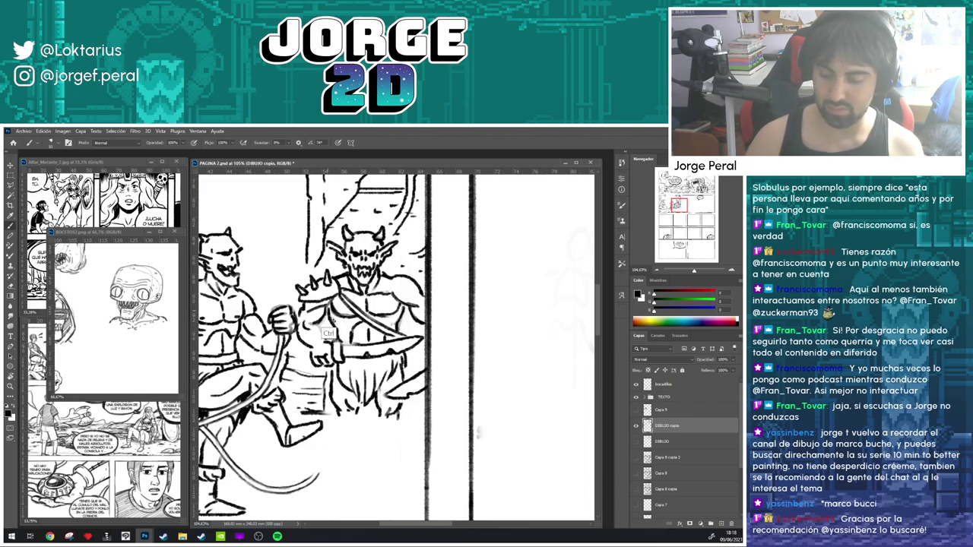
{"action": "mouse_move", "coordinate": [320, 333]}
{"action": "left_mouse_down"}
{"action": "mouse_move", "coordinate": [303, 344]}
{"action": "mouse_move", "coordinate": [310, 351]}
{"action": "mouse_move", "coordinate": [300, 351]}
{"action": "mouse_move", "coordinate": [327, 343]}
{"action": "mouse_move", "coordinate": [251, 341]}
{"action": "left_mouse_up"}
{"action": "scroll", "coordinate": [288, 350], "scroll_direction": "down", "scroll_amount": 2}
{"action": "scroll", "coordinate": [308, 313], "scroll_direction": "up", "scroll_amount": 8}
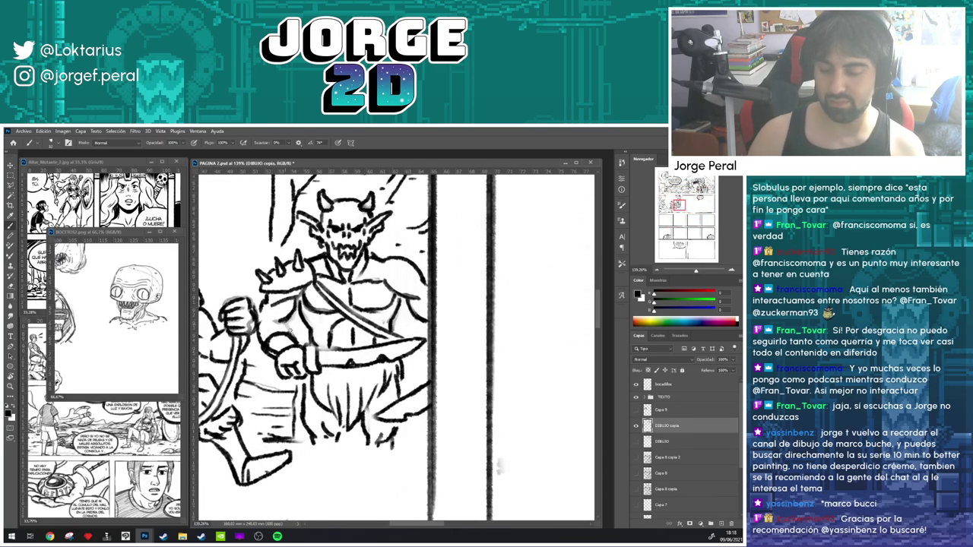
- Lasso the second goblin's spiked shoulder pad and nudge it slightly upward with Free Transform
{"action": "key", "text": "l"}
{"action": "mouse_move", "coordinate": [308, 248]}
{"action": "left_mouse_down"}
{"action": "mouse_move", "coordinate": [259, 265]}
{"action": "mouse_move", "coordinate": [256, 289]}
{"action": "mouse_move", "coordinate": [272, 308]}
{"action": "mouse_move", "coordinate": [310, 291]}
{"action": "mouse_move", "coordinate": [328, 267]}
{"action": "mouse_move", "coordinate": [308, 245]}
{"action": "left_mouse_up"}
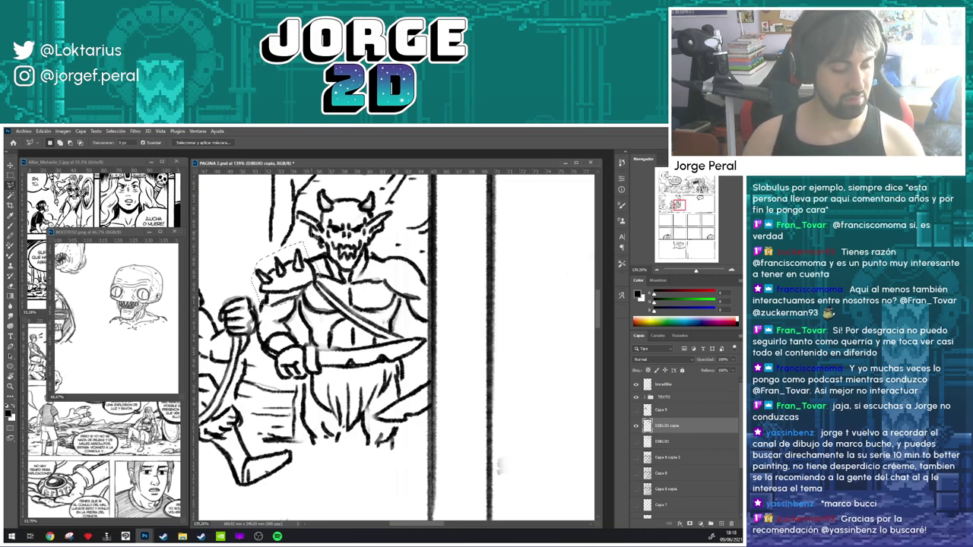
{"action": "key", "text": "ctrl+t"}
{"action": "key", "text": "Up"}
{"action": "key", "text": "Up"}
{"action": "key", "text": "Up"}
{"action": "key", "text": "Up"}
{"action": "key", "text": "Up"}
{"action": "key", "text": "Up"}
{"action": "key", "text": "Up"}
{"action": "key", "text": "Up"}
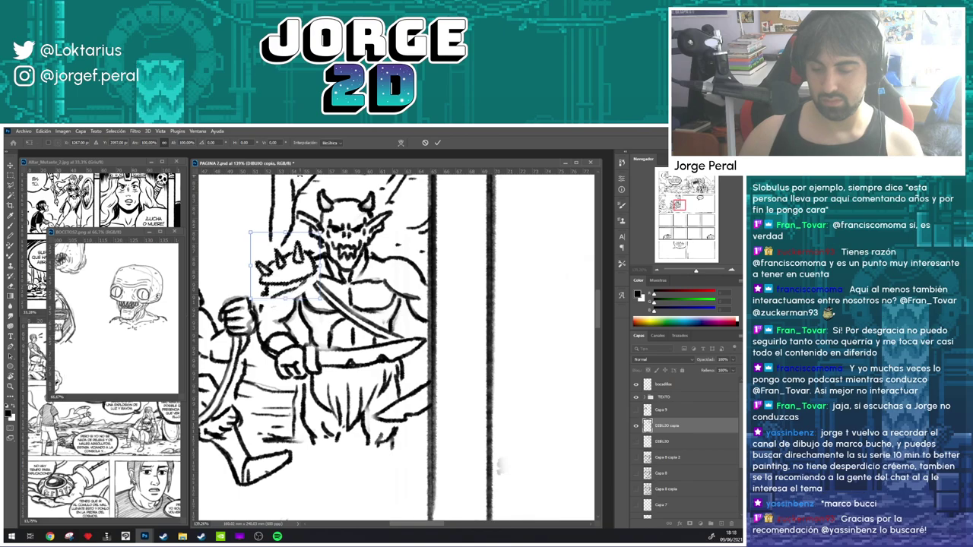
{"action": "key", "text": "Right"}
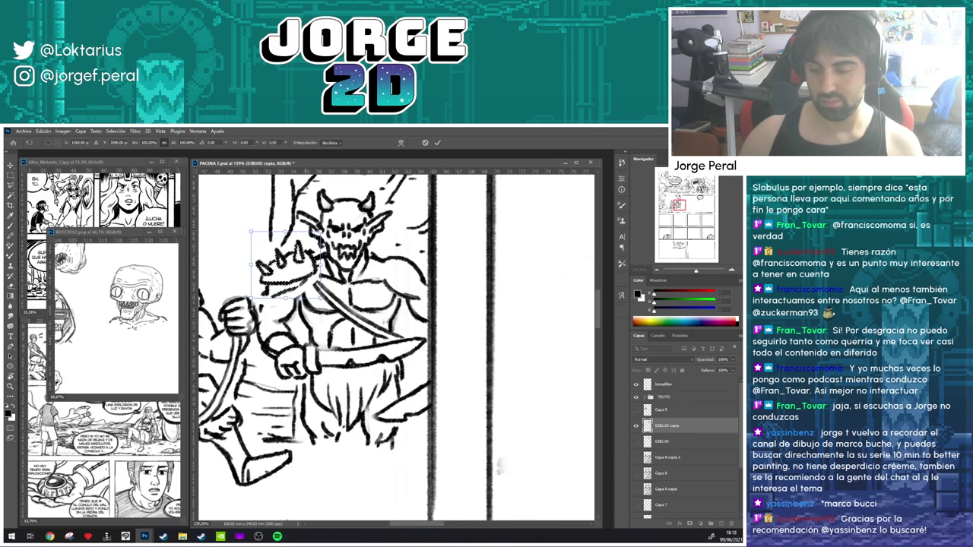
{"action": "key", "text": "Left"}
{"action": "key", "text": "Return"}
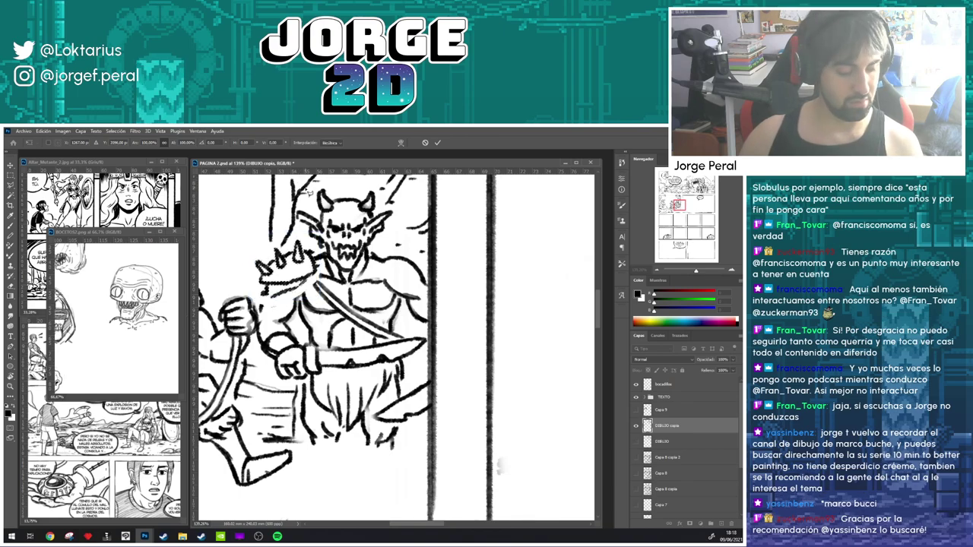
- Deselect the spiked shoulder pad, then clean up and redraw the lines joining it to the second goblin's neck and upper arm
{"action": "key", "text": "ctrl+d"}
{"action": "key", "text": "e"}
{"action": "left_click_drag", "start_coordinate": [315, 253], "coordinate": [310, 250]}
{"action": "key", "text": "b"}
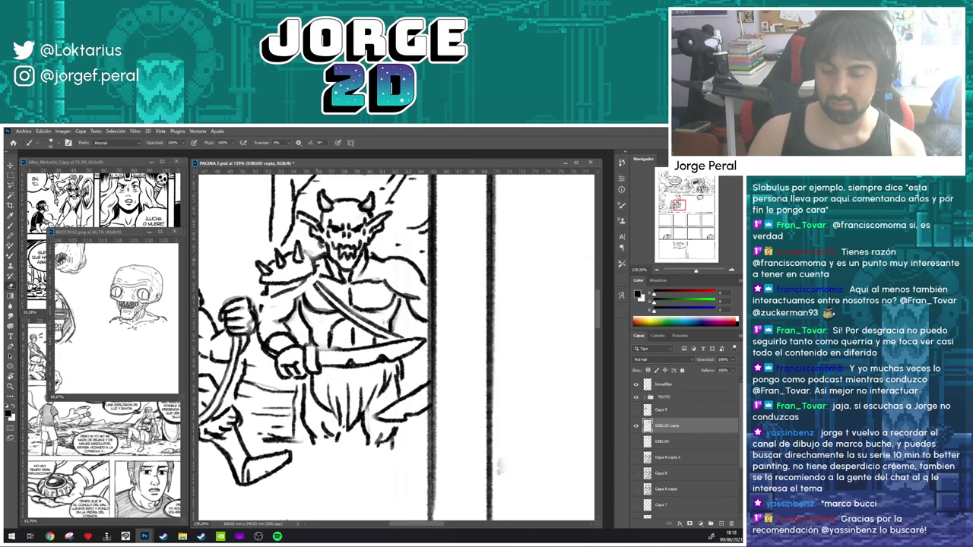
{"action": "mouse_move", "coordinate": [266, 293]}
{"action": "left_mouse_down"}
{"action": "mouse_move", "coordinate": [259, 312]}
{"action": "mouse_move", "coordinate": [305, 283]}
{"action": "left_mouse_up"}
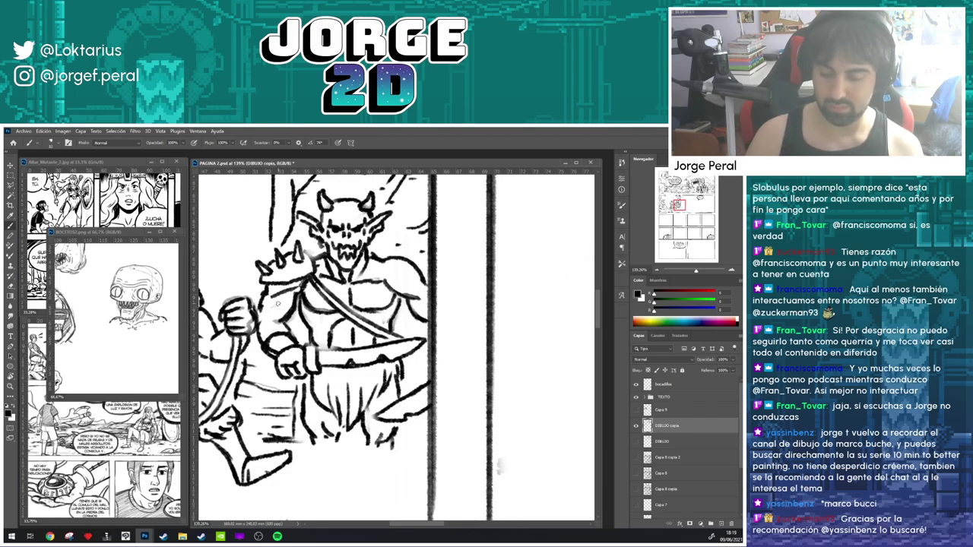
{"action": "key", "text": "e"}
{"action": "key", "text": "b"}
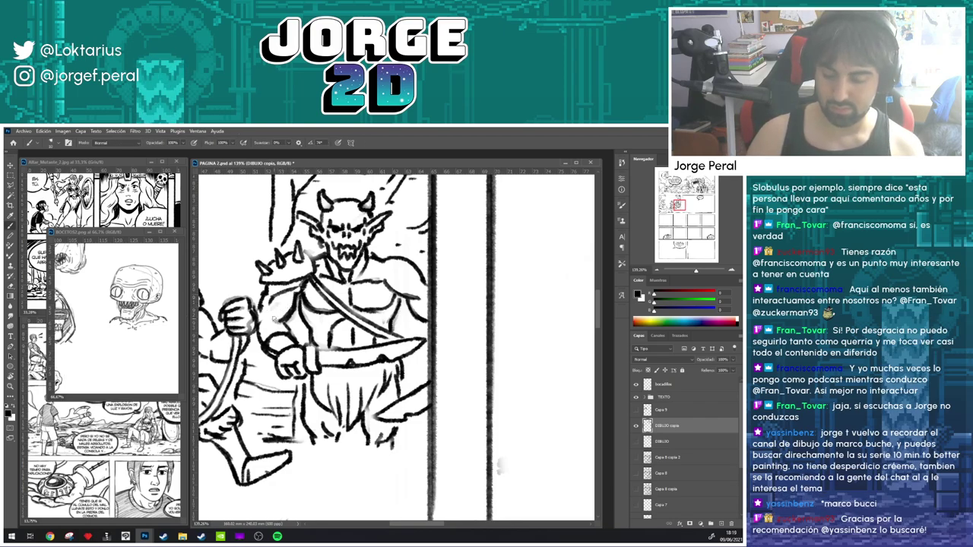
{"action": "key", "text": "e"}
{"action": "mouse_move", "coordinate": [284, 341]}
{"action": "left_mouse_down"}
{"action": "mouse_move", "coordinate": [272, 348]}
{"action": "mouse_move", "coordinate": [274, 324]}
{"action": "left_mouse_up"}
{"action": "key", "text": "b"}
- Erase and redraw the second goblin's shoulder, arm and side-of-chest lines nearest the panel border
{"action": "left_click_drag", "start_coordinate": [443, 324], "coordinate": [422, 303]}
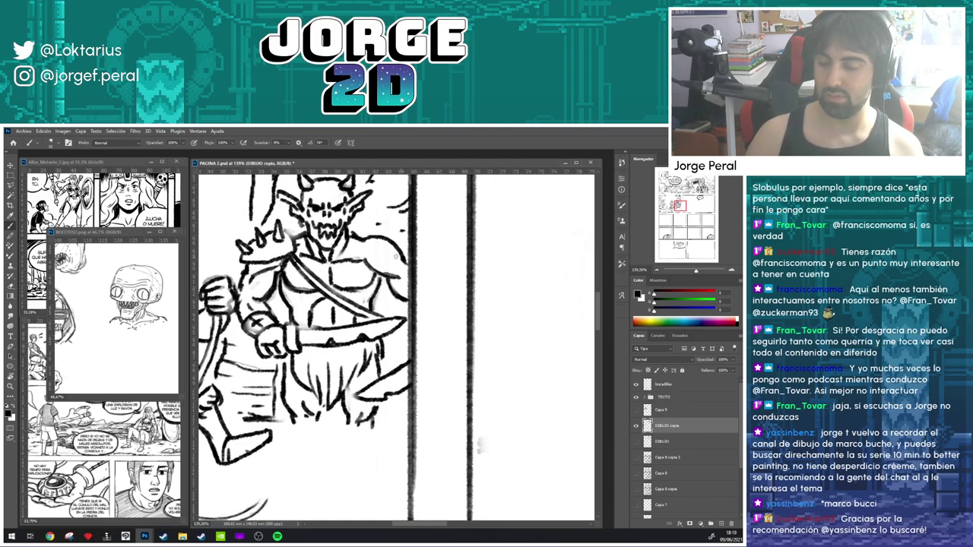
{"action": "key", "text": "e"}
{"action": "mouse_move", "coordinate": [373, 262]}
{"action": "left_mouse_down"}
{"action": "mouse_move", "coordinate": [406, 302]}
{"action": "mouse_move", "coordinate": [392, 281]}
{"action": "mouse_move", "coordinate": [407, 301]}
{"action": "left_mouse_up"}
{"action": "key", "text": "b"}
{"action": "key", "text": "e"}
{"action": "key", "text": "b"}
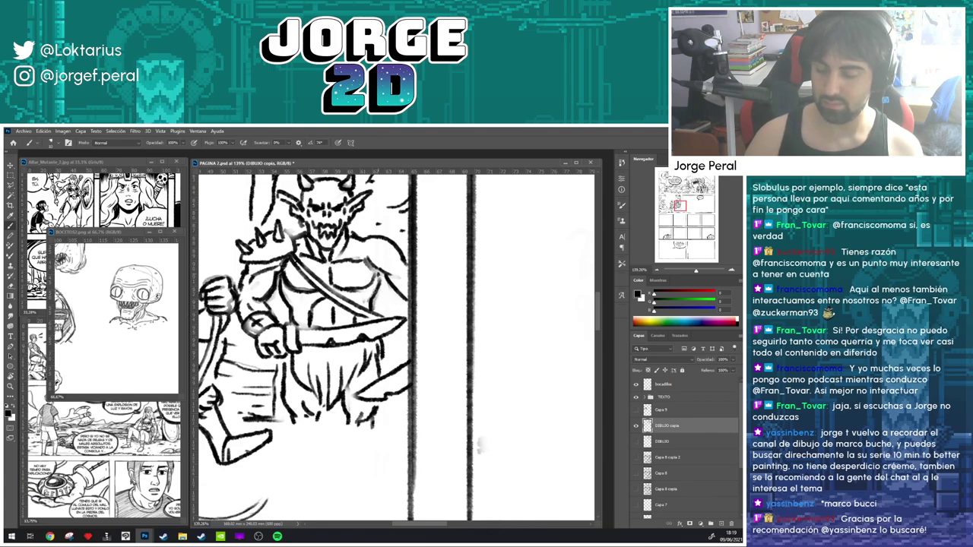
{"action": "mouse_move", "coordinate": [368, 276]}
{"action": "left_mouse_down"}
{"action": "mouse_move", "coordinate": [380, 303]}
{"action": "mouse_move", "coordinate": [374, 274]}
{"action": "mouse_move", "coordinate": [371, 312]}
{"action": "left_mouse_up"}
{"action": "key", "text": "e"}
{"action": "key", "text": "b"}
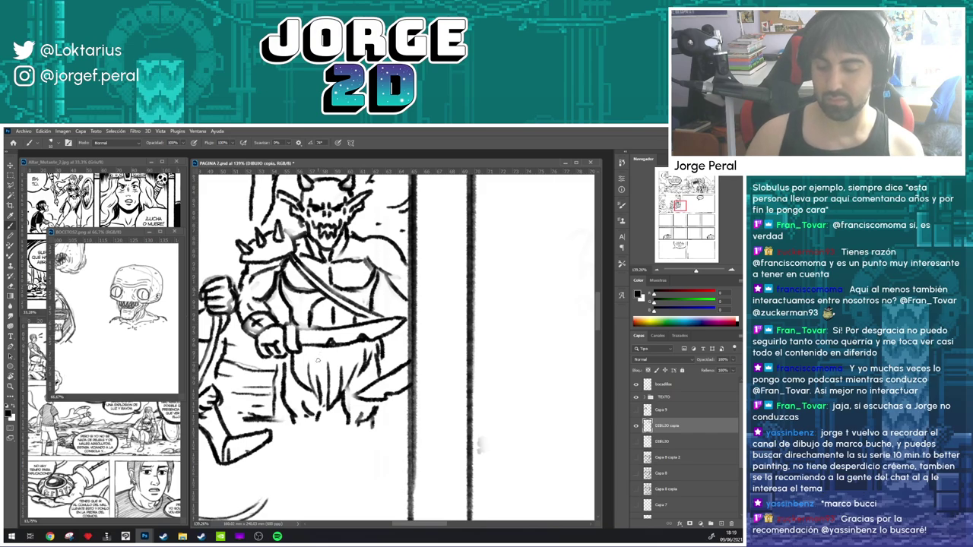
- Touch up the second goblin's inner arm, knife hilt and loincloth edge with short erasures and ink strokes
{"action": "key", "text": "e"}
{"action": "mouse_move", "coordinate": [286, 275]}
{"action": "left_mouse_down"}
{"action": "mouse_move", "coordinate": [275, 295]}
{"action": "mouse_move", "coordinate": [289, 310]}
{"action": "mouse_move", "coordinate": [272, 292]}
{"action": "left_mouse_up"}
{"action": "key", "text": "b"}
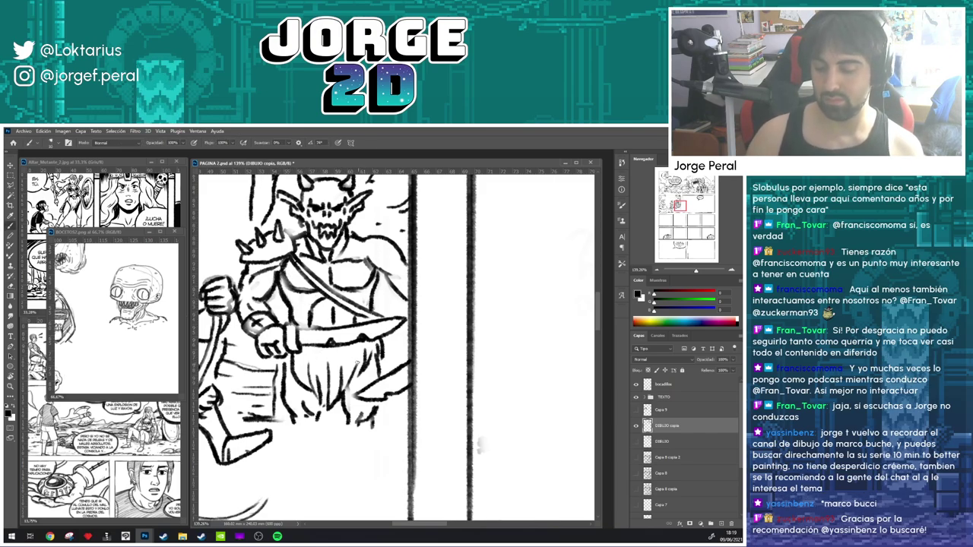
{"action": "left_click_drag", "start_coordinate": [288, 354], "coordinate": [289, 369]}
{"action": "left_click_drag", "start_coordinate": [282, 324], "coordinate": [320, 332]}
{"action": "scroll", "coordinate": [365, 268], "scroll_direction": "up", "scroll_amount": 2}
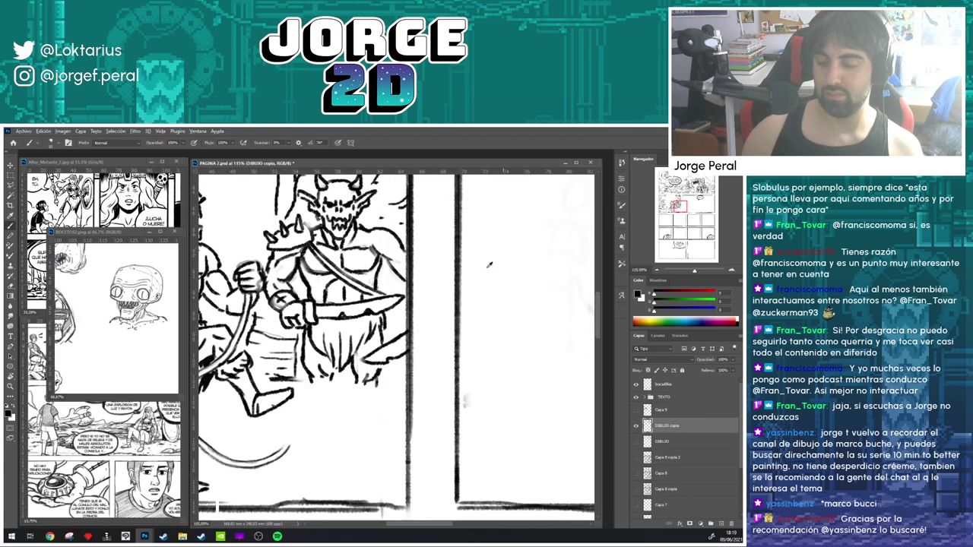
{"action": "key", "text": "b"}
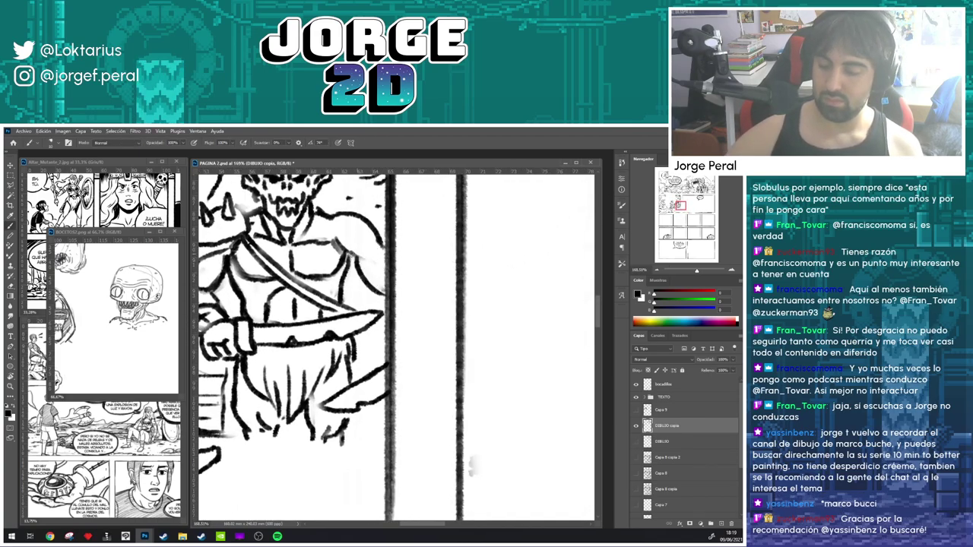
{"action": "scroll", "coordinate": [401, 243], "scroll_direction": "down", "scroll_amount": 4}
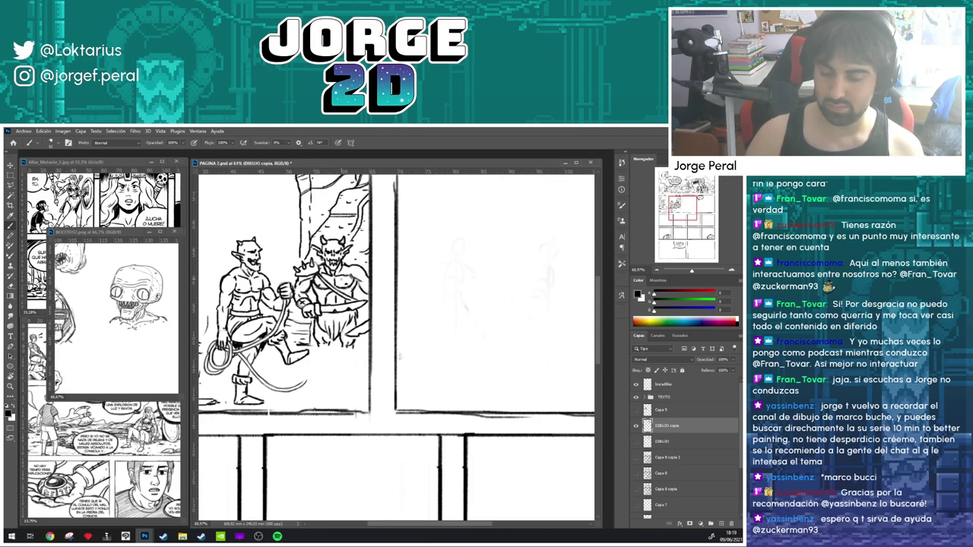
- Refine the contour of the second goblin's shoulder and arm beside the panel border, alternating Eraser and Brush
{"action": "key", "text": "e"}
{"action": "key", "text": "b"}
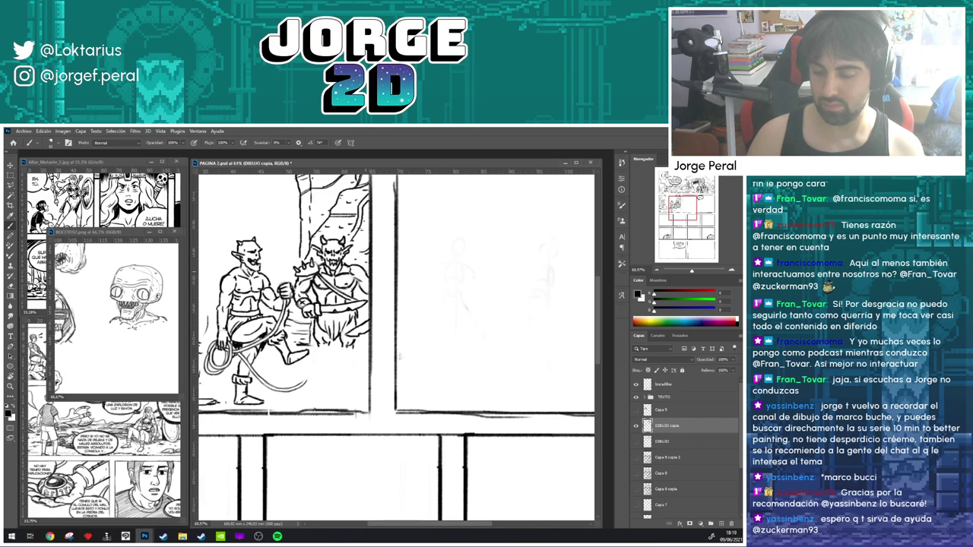
{"action": "key", "text": "e"}
{"action": "left_click_drag", "start_coordinate": [368, 276], "coordinate": [350, 265]}
{"action": "key", "text": "b"}
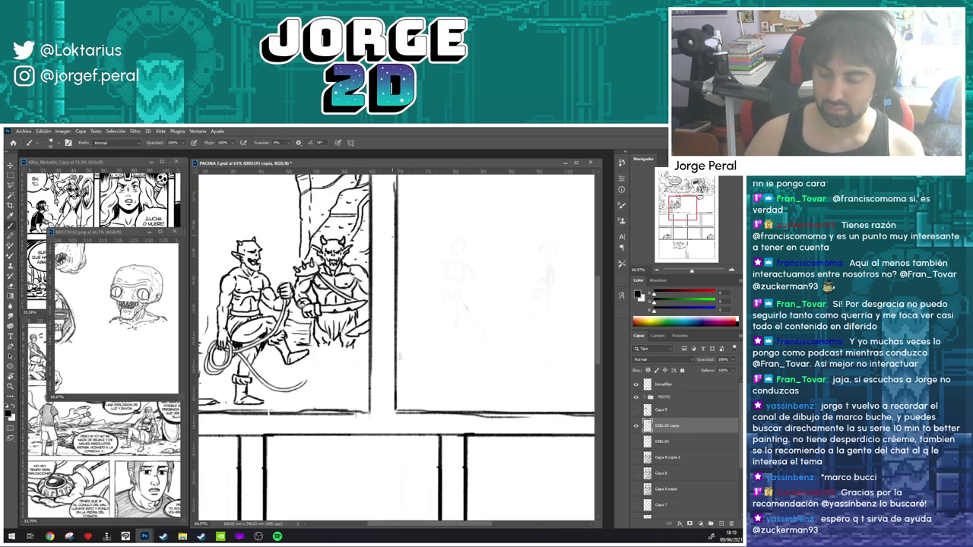
{"action": "key", "text": "e"}
{"action": "key", "text": "b"}
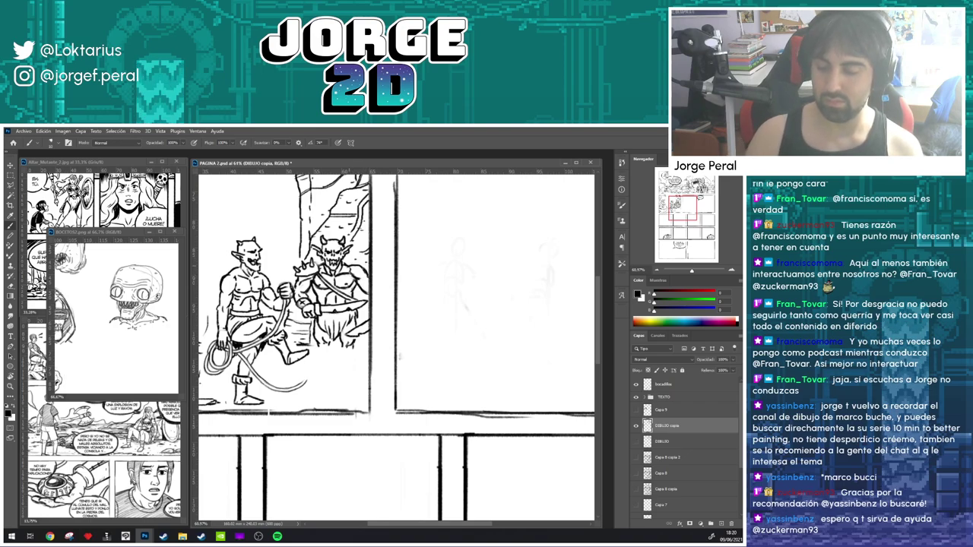
{"action": "left_click_drag", "start_coordinate": [401, 279], "coordinate": [404, 246]}
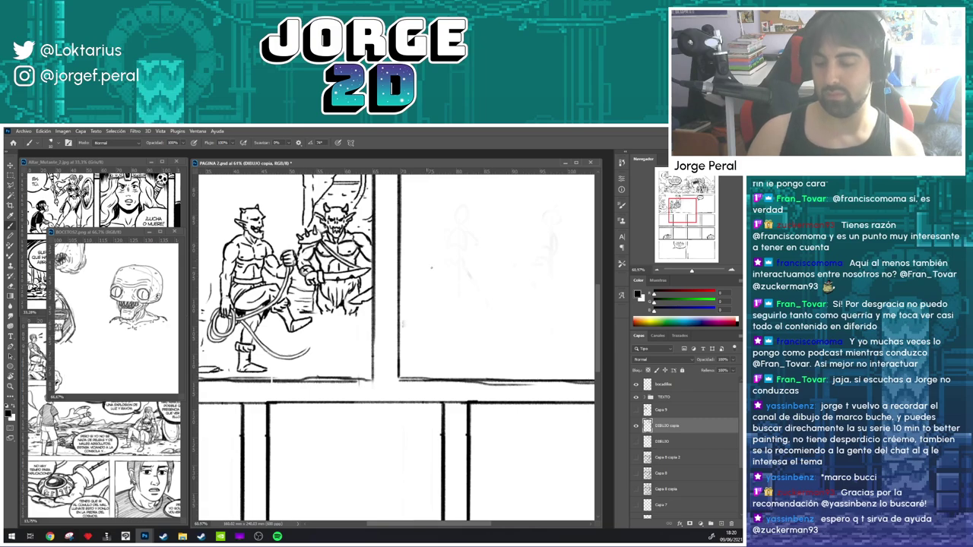
{"action": "scroll", "coordinate": [404, 282], "scroll_direction": "up", "scroll_amount": 1}
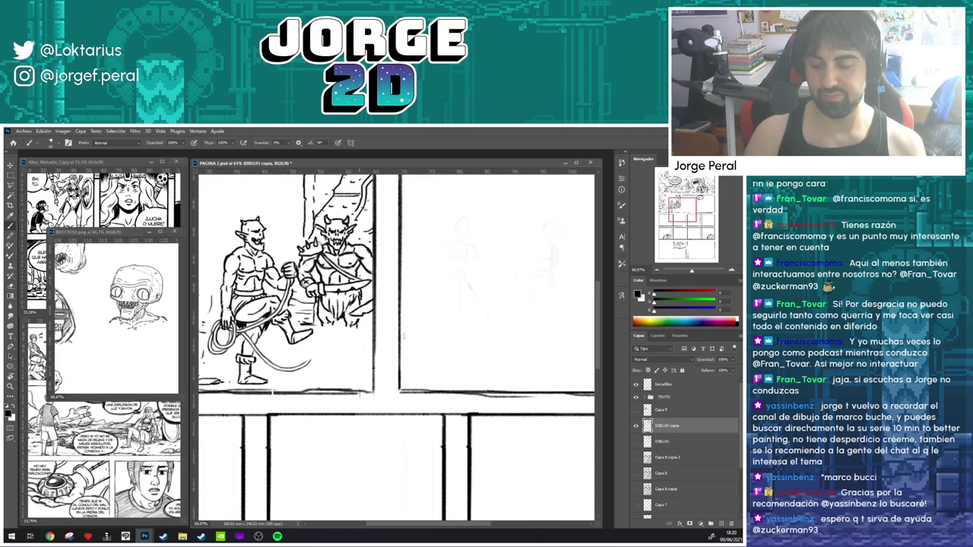
{"action": "key", "text": "e"}
{"action": "key", "text": "b"}
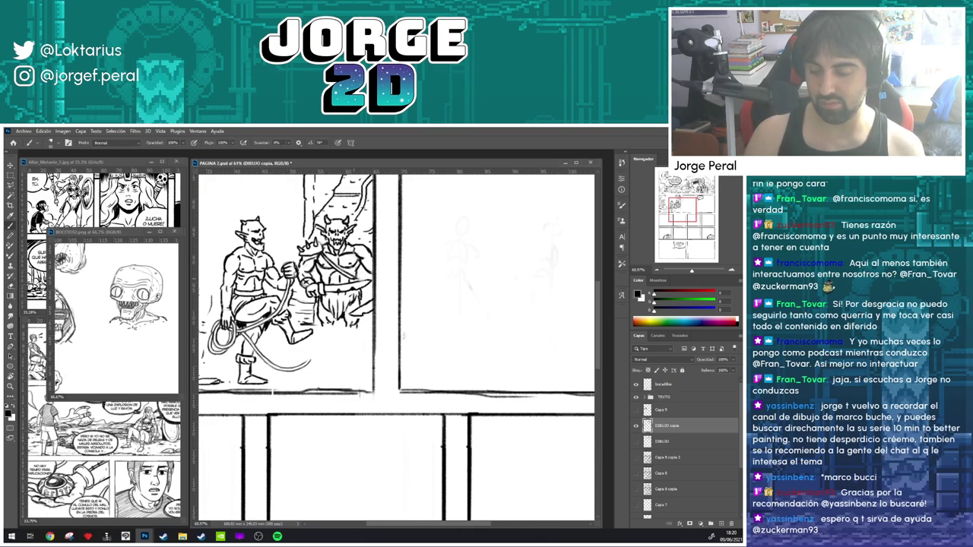
- Show the grey sketch layer Capa 9 and save the page
{"action": "left_click_drag", "start_coordinate": [416, 263], "coordinate": [485, 236]}
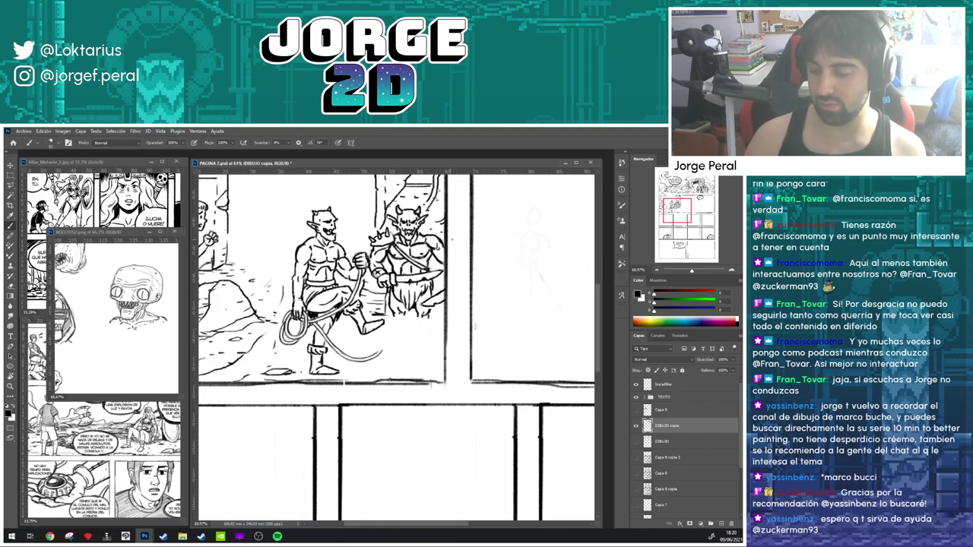
{"action": "left_click_drag", "start_coordinate": [478, 279], "coordinate": [456, 299]}
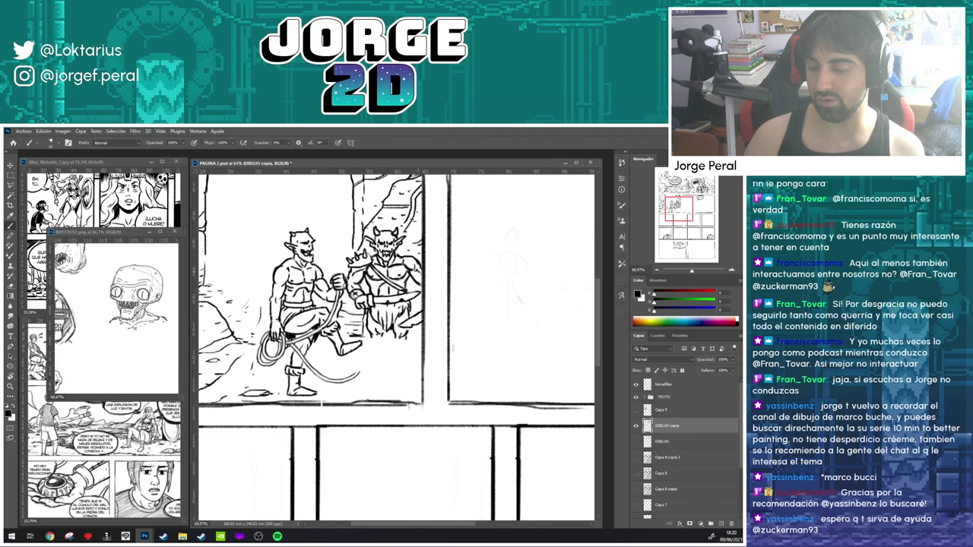
{"action": "left_click_drag", "start_coordinate": [465, 336], "coordinate": [455, 352]}
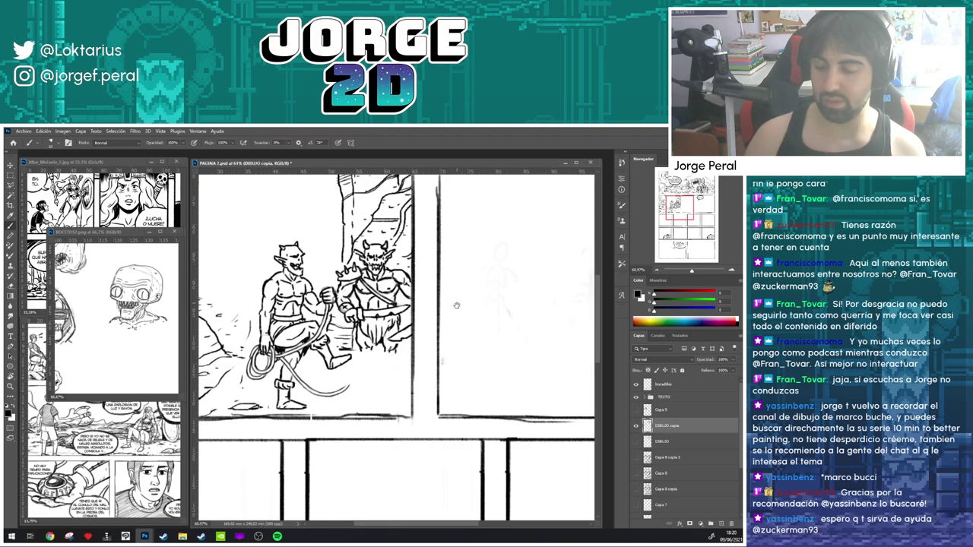
{"action": "left_click_drag", "start_coordinate": [457, 306], "coordinate": [470, 248]}
{"action": "left_click_drag", "start_coordinate": [542, 308], "coordinate": [425, 303]}
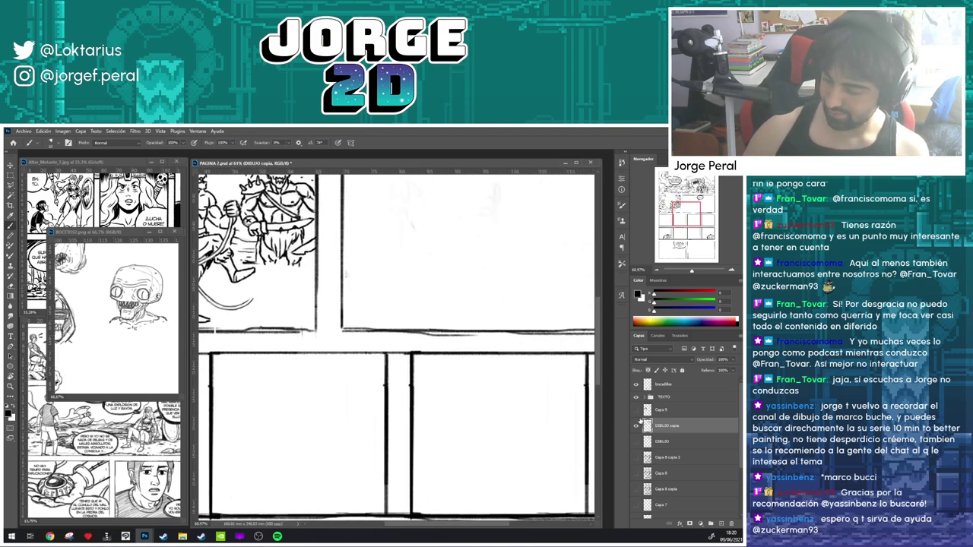
{"action": "left_click_drag", "start_coordinate": [434, 367], "coordinate": [546, 437]}
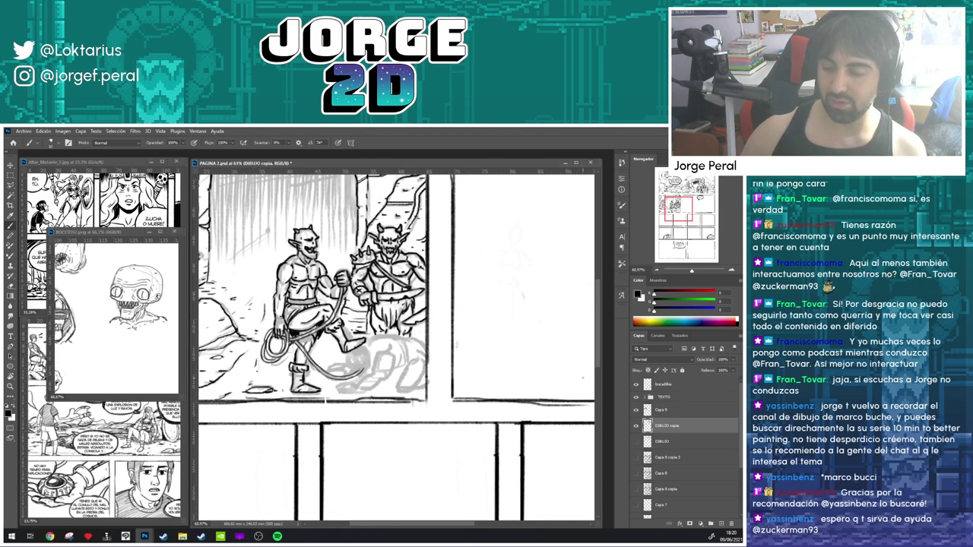
{"action": "scroll", "coordinate": [332, 342], "scroll_direction": "down", "scroll_amount": 7}
{"action": "scroll", "coordinate": [406, 345], "scroll_direction": "down", "scroll_amount": 1}
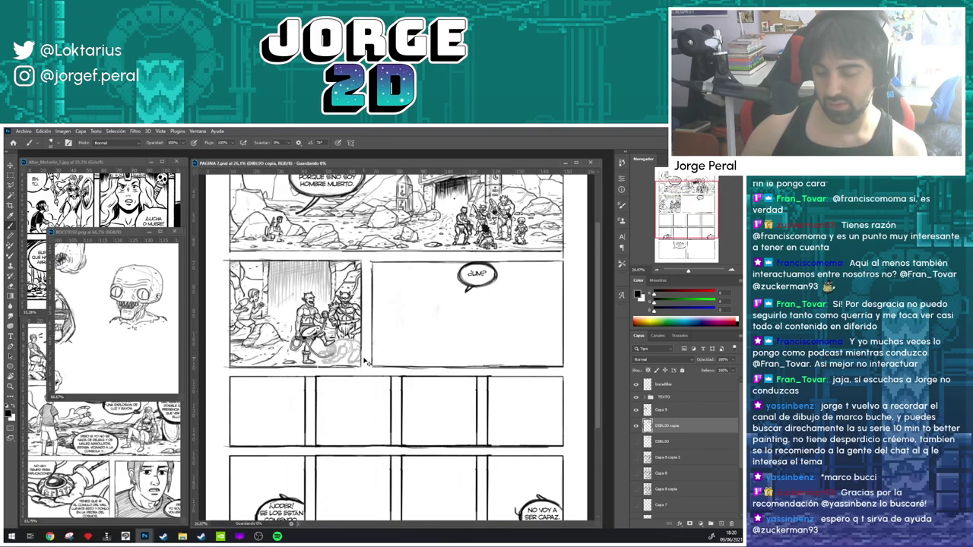
{"action": "key", "text": "ctrl+s"}
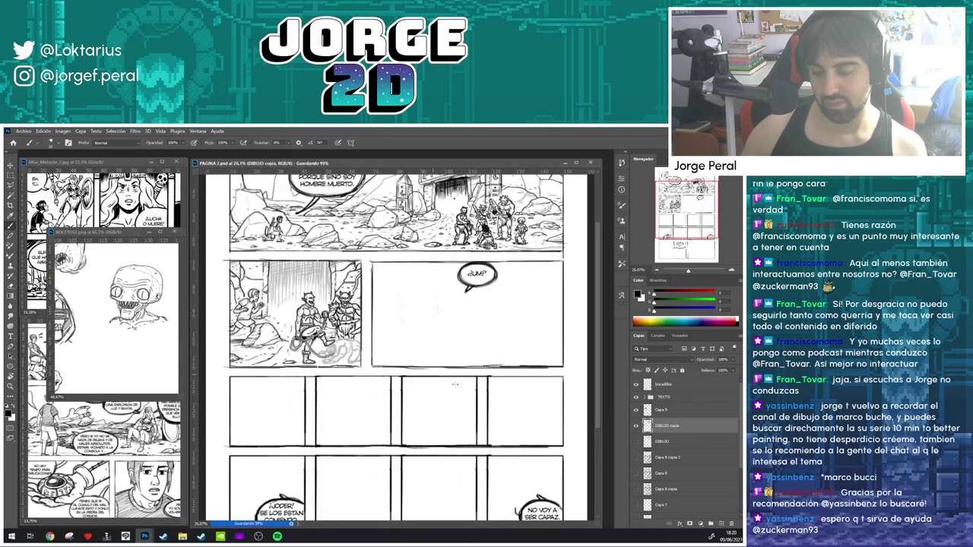
- Toggle the visibility of Capa 9 to compare the inked goblin panel with and without the grey sketch
{"action": "left_click", "coordinate": [635, 410]}
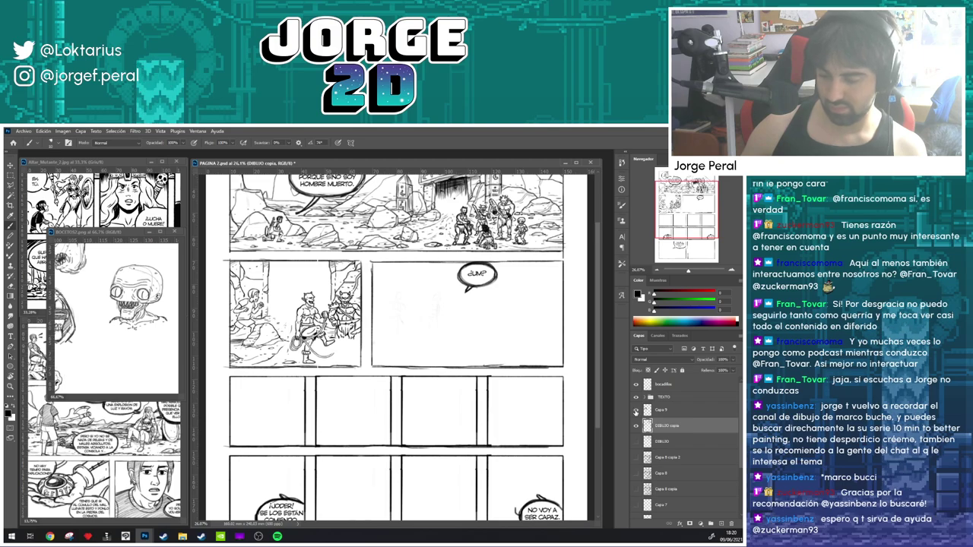
{"action": "left_click", "coordinate": [636, 409]}
{"action": "left_click", "coordinate": [636, 410]}
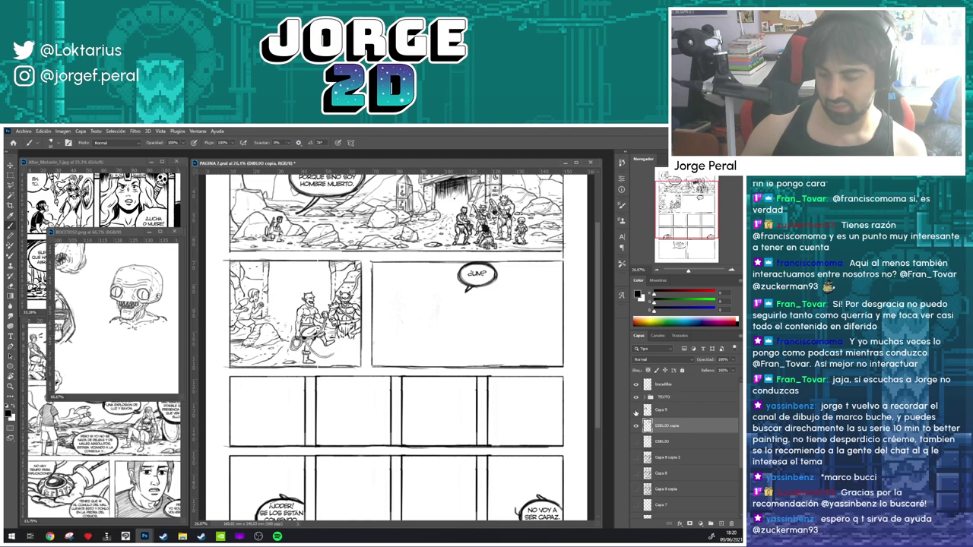
{"action": "left_click", "coordinate": [636, 409]}
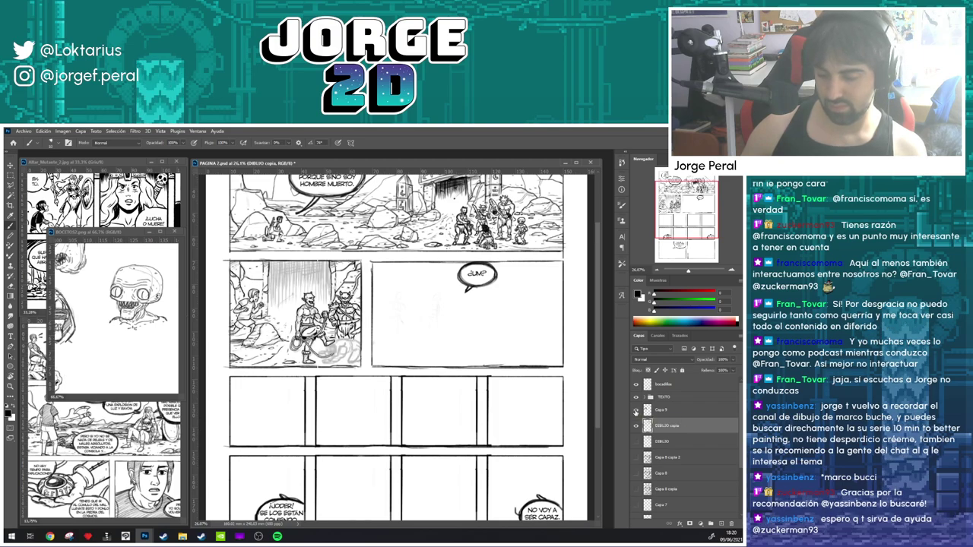
{"action": "left_click", "coordinate": [636, 410]}
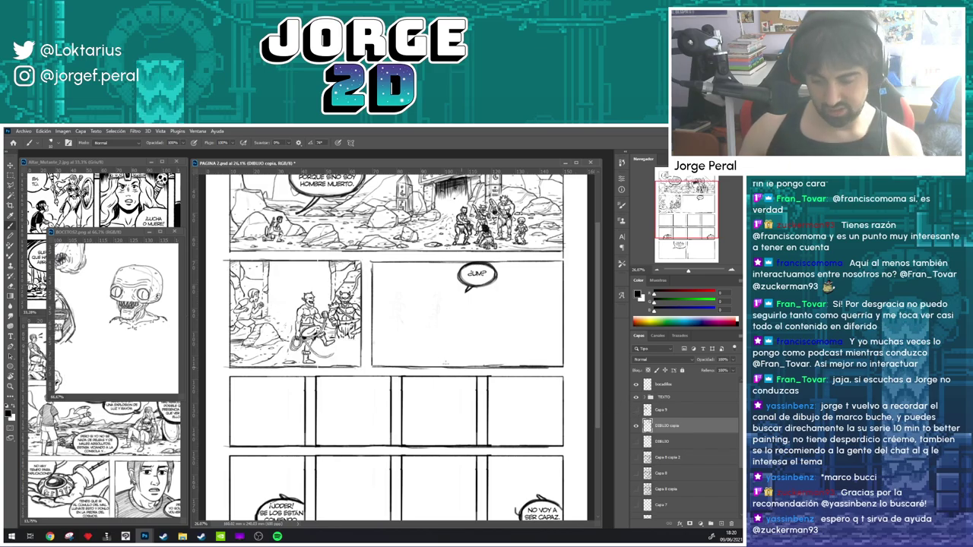
{"action": "left_click_drag", "start_coordinate": [301, 318], "coordinate": [398, 310]}
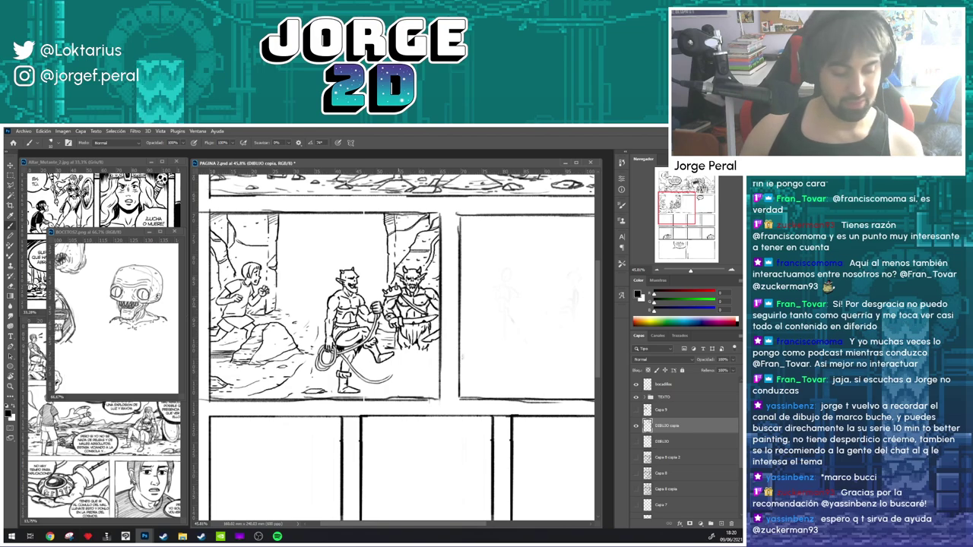
{"action": "key", "text": "l"}
{"action": "mouse_move", "coordinate": [352, 252]}
{"action": "left_mouse_down"}
{"action": "mouse_move", "coordinate": [318, 298]}
{"action": "mouse_move", "coordinate": [320, 380]}
{"action": "mouse_move", "coordinate": [336, 397]}
{"action": "mouse_move", "coordinate": [364, 400]}
{"action": "mouse_move", "coordinate": [432, 376]}
{"action": "left_mouse_up"}
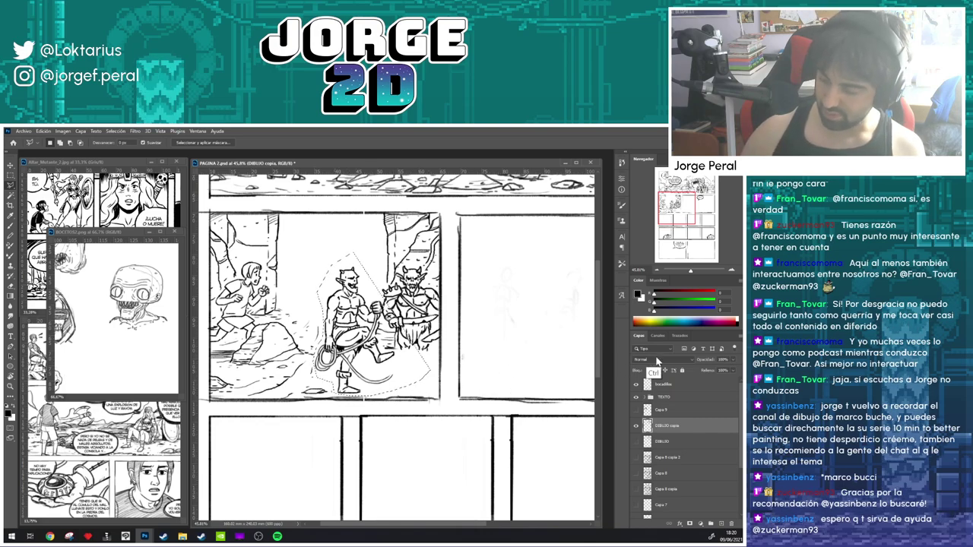
{"action": "left_click", "coordinate": [636, 410]}
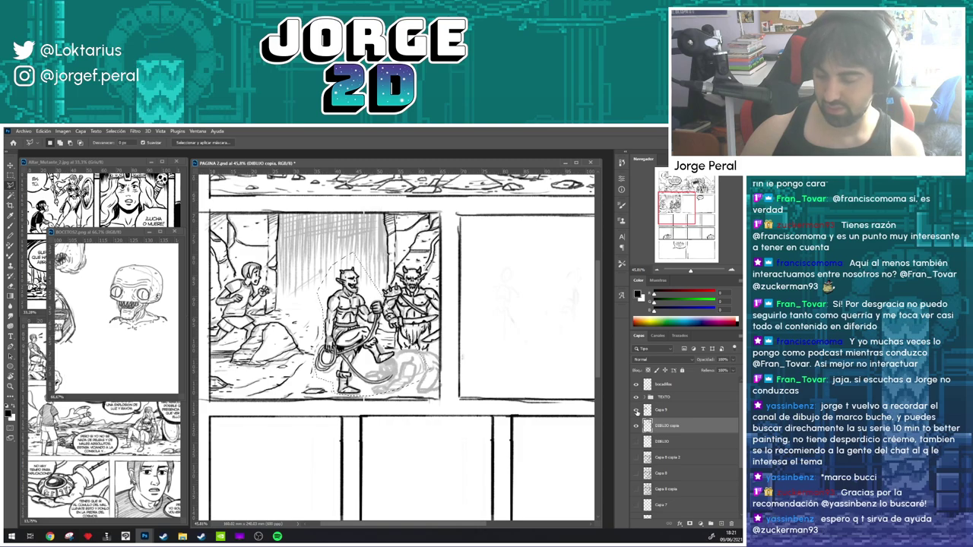
{"action": "left_click", "coordinate": [637, 411]}
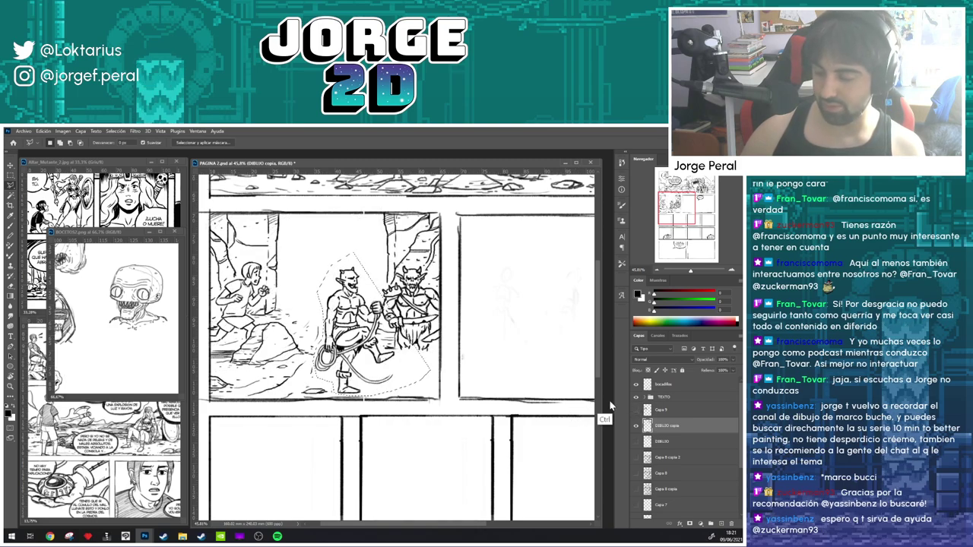
- Show the grey sketch layer Capa 9 and ink the fallen figure's hanging hair beside the goblin's raised foot
{"action": "left_click", "coordinate": [637, 410]}
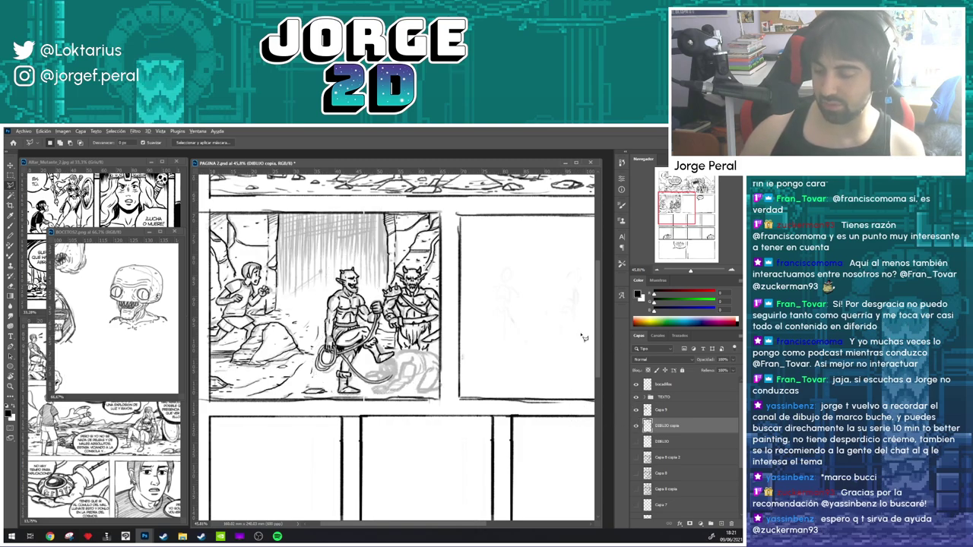
{"action": "scroll", "coordinate": [420, 341], "scroll_direction": "up", "scroll_amount": 6}
{"action": "scroll", "coordinate": [395, 342], "scroll_direction": "down", "scroll_amount": 3}
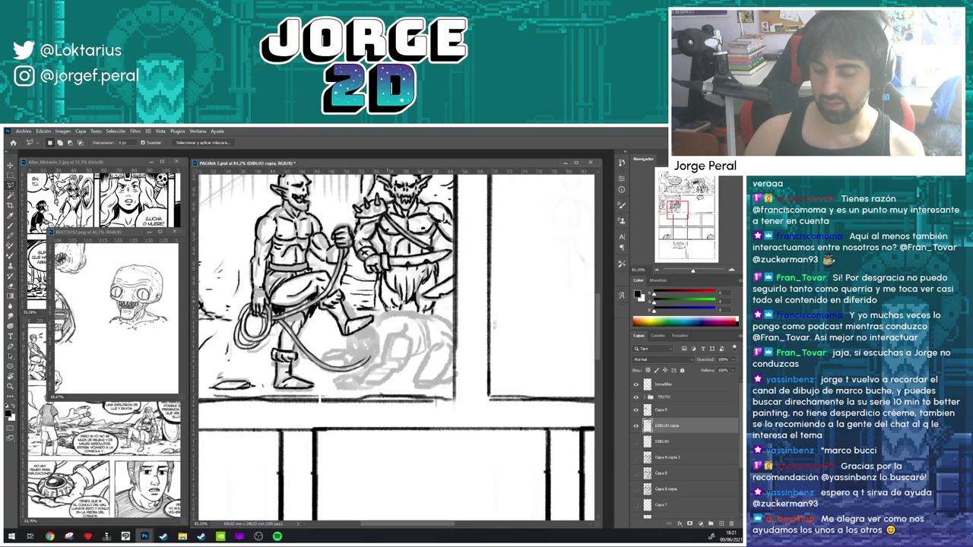
{"action": "key", "text": "b"}
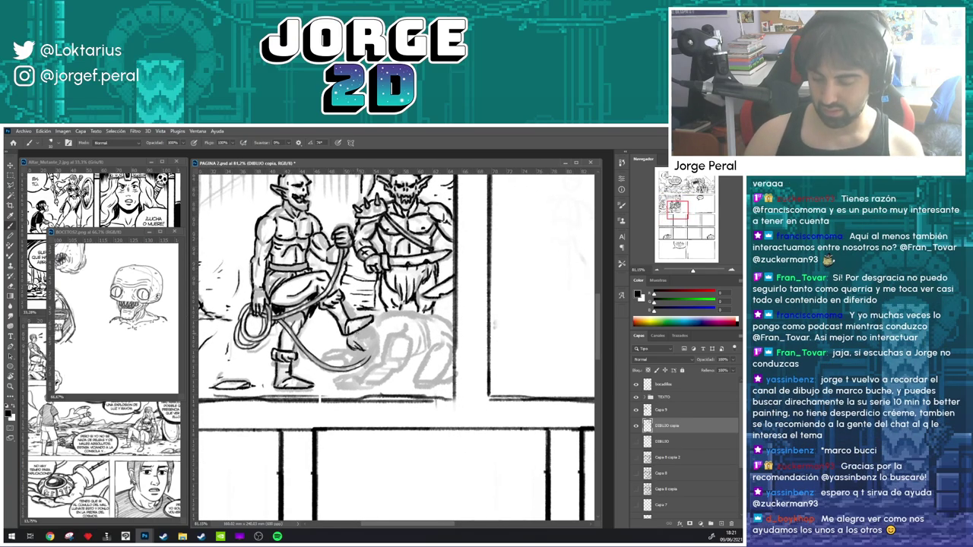
{"action": "left_click_drag", "start_coordinate": [358, 333], "coordinate": [371, 368]}
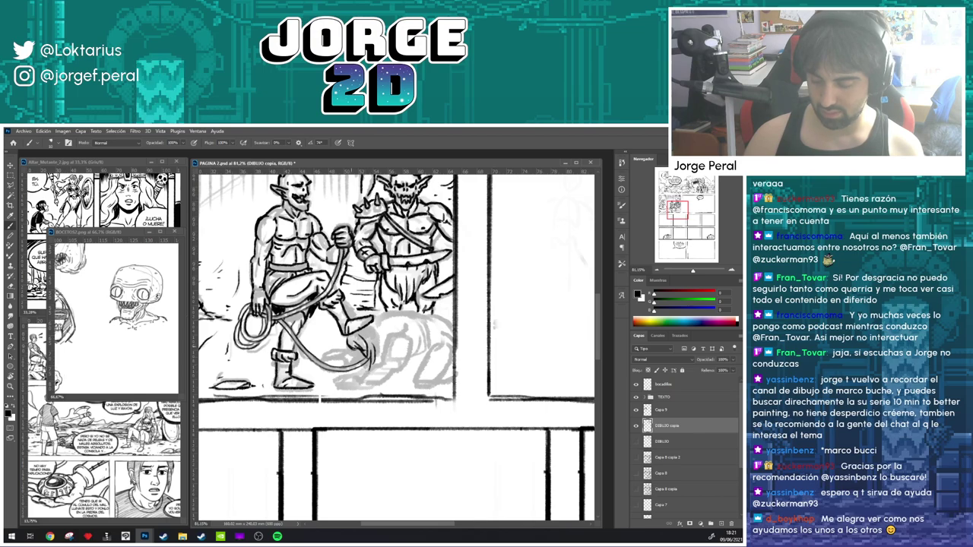
{"action": "left_click_drag", "start_coordinate": [371, 330], "coordinate": [378, 343]}
{"action": "left_click_drag", "start_coordinate": [375, 346], "coordinate": [379, 357]}
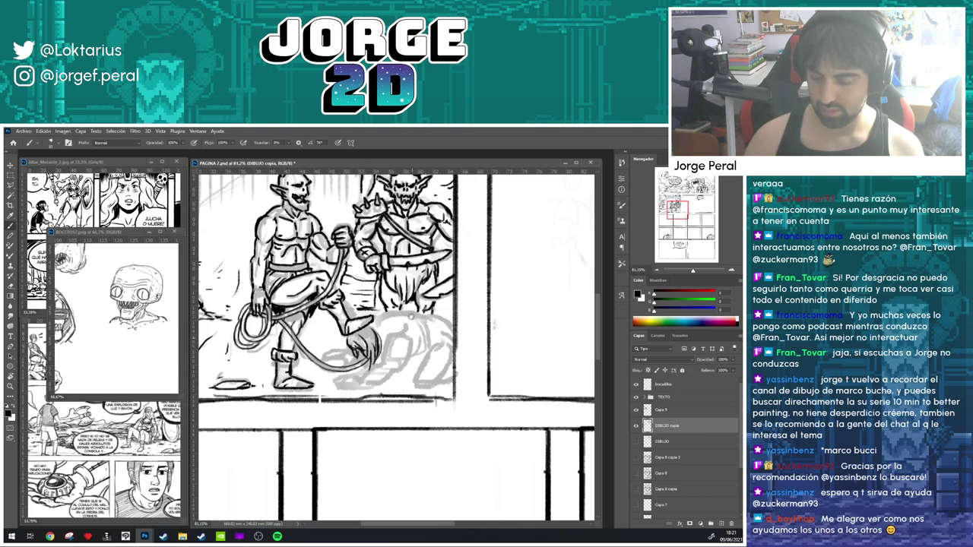
- Ink the fallen figure's bent arm and the hand resting on the ground over the grey sketch
{"action": "scroll", "coordinate": [411, 317], "scroll_direction": "down", "scroll_amount": 1}
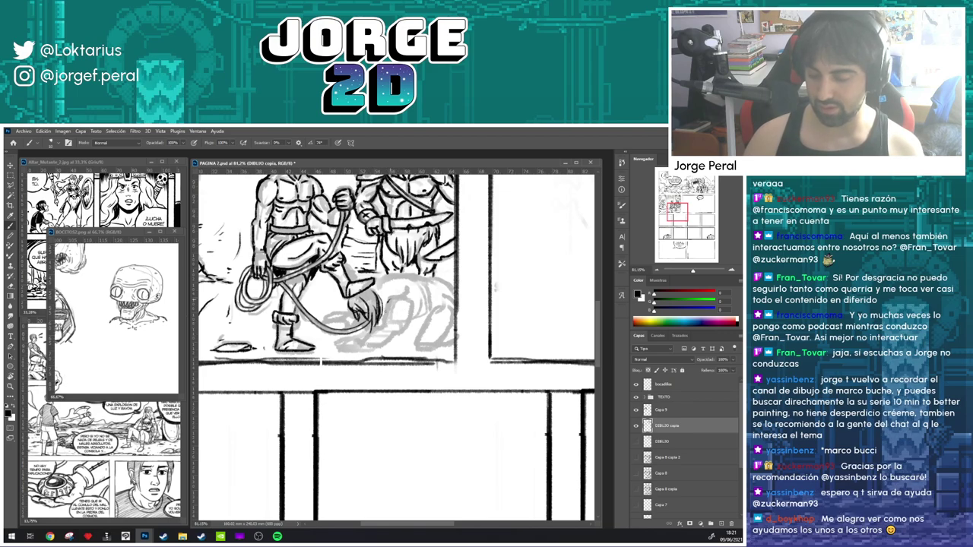
{"action": "mouse_move", "coordinate": [384, 302]}
{"action": "left_mouse_down"}
{"action": "mouse_move", "coordinate": [388, 323]}
{"action": "mouse_move", "coordinate": [412, 318]}
{"action": "mouse_move", "coordinate": [398, 325]}
{"action": "mouse_move", "coordinate": [399, 339]}
{"action": "mouse_move", "coordinate": [325, 344]}
{"action": "mouse_move", "coordinate": [344, 350]}
{"action": "left_mouse_up"}
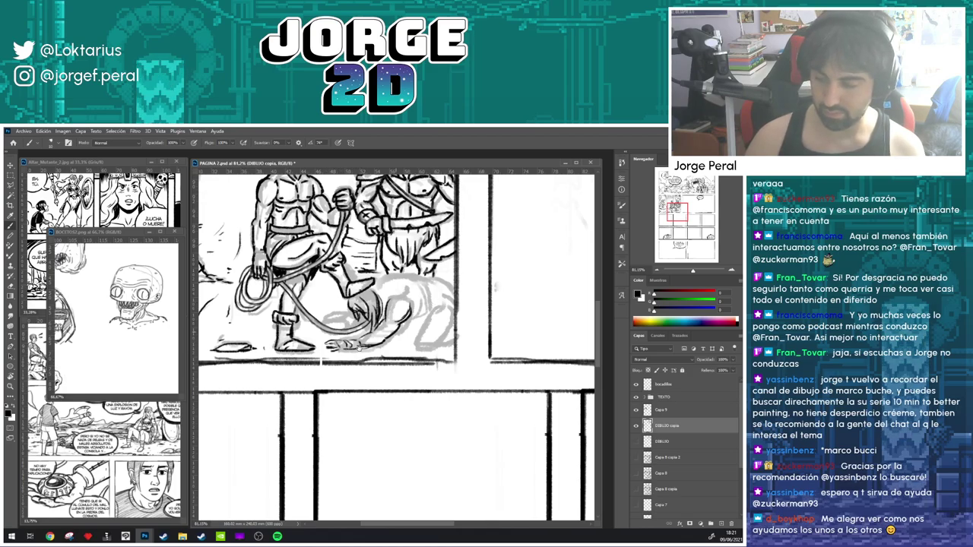
{"action": "left_click_drag", "start_coordinate": [536, 209], "coordinate": [289, 447]}
{"action": "left_click_drag", "start_coordinate": [422, 292], "coordinate": [460, 251]}
{"action": "left_click_drag", "start_coordinate": [390, 324], "coordinate": [405, 303]}
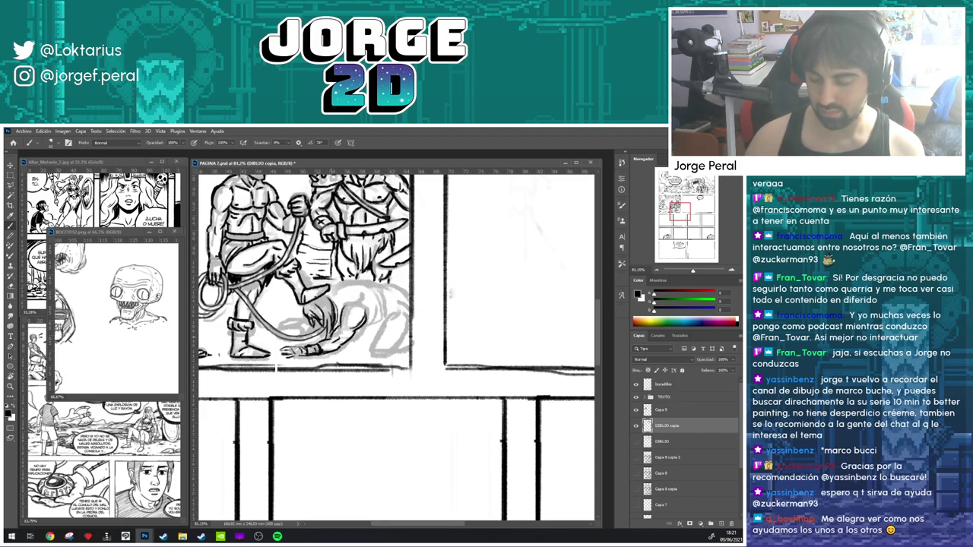
- Ink the fallen figure's kneeling legs and the hanging cloth beside the panel border
{"action": "left_click_drag", "start_coordinate": [386, 320], "coordinate": [371, 356]}
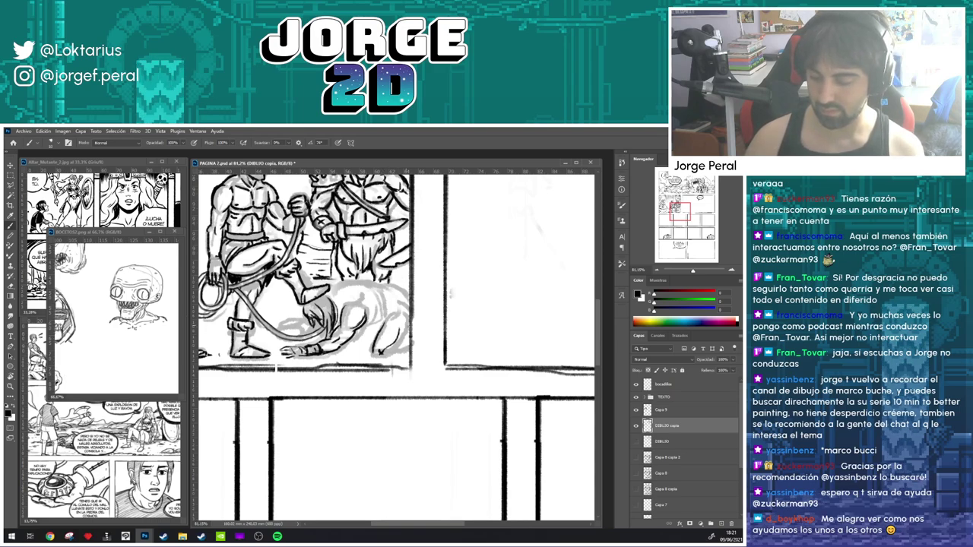
{"action": "left_click_drag", "start_coordinate": [399, 344], "coordinate": [408, 327]}
{"action": "mouse_move", "coordinate": [374, 356]}
{"action": "left_mouse_down"}
{"action": "mouse_move", "coordinate": [391, 357]}
{"action": "mouse_move", "coordinate": [382, 357]}
{"action": "left_mouse_up"}
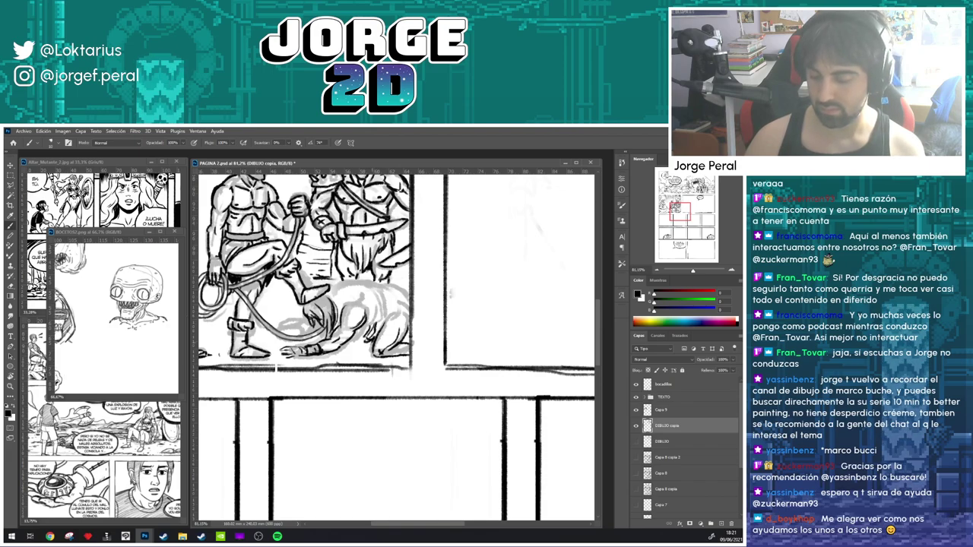
- Clean up the fallen figure's shoulder area with the Eraser and ink the contour of the arched back
{"action": "key", "text": "e"}
{"action": "left_click_drag", "start_coordinate": [375, 329], "coordinate": [365, 334]}
{"action": "key", "text": "b"}
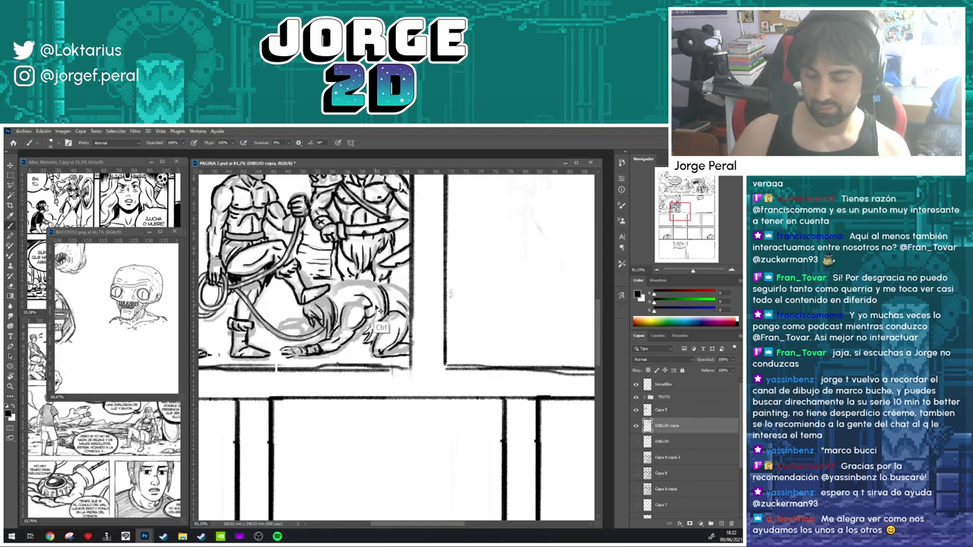
{"action": "key", "text": "ctrl"}
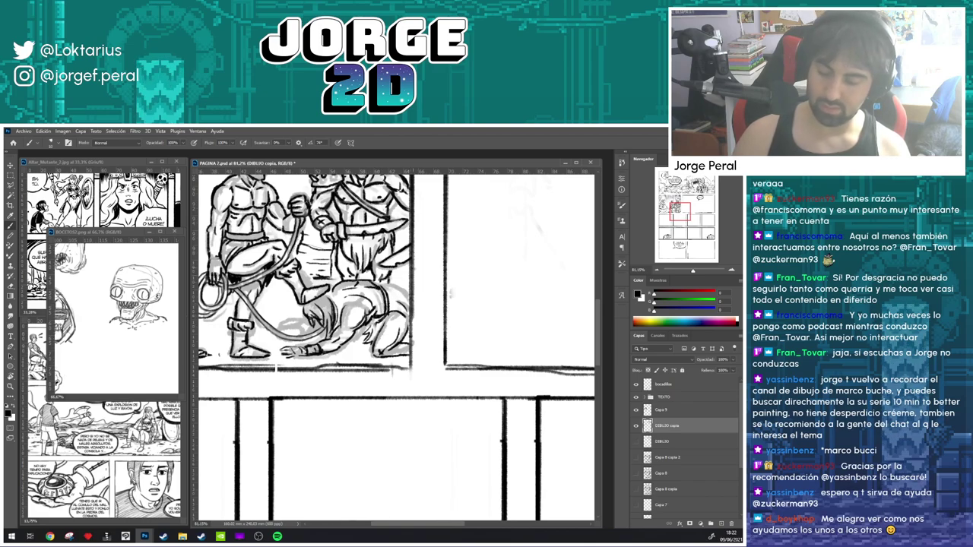
{"action": "left_click_drag", "start_coordinate": [377, 282], "coordinate": [408, 296]}
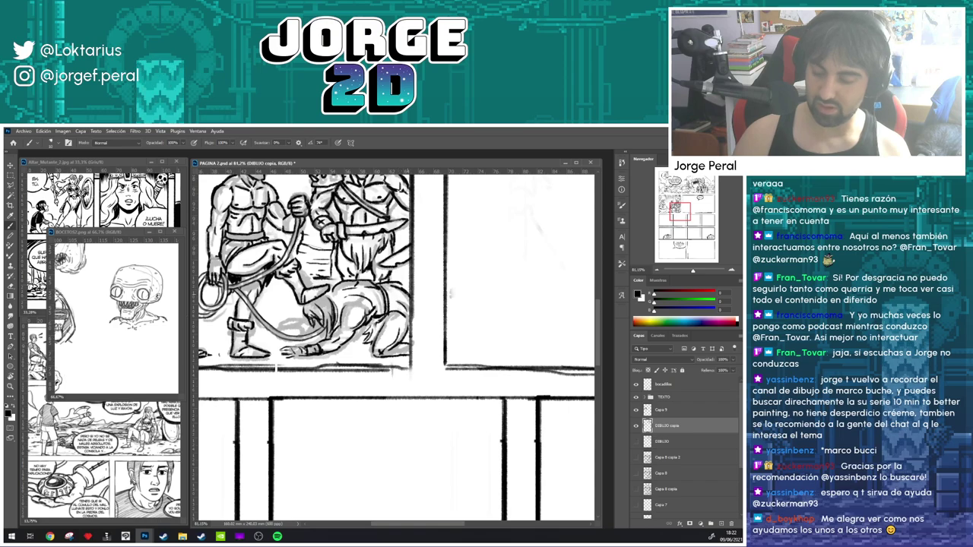
- Outline the fallen figure's hair, fill it with dense black hatching and add short strokes at the neck
{"action": "left_click_drag", "start_coordinate": [336, 294], "coordinate": [330, 319]}
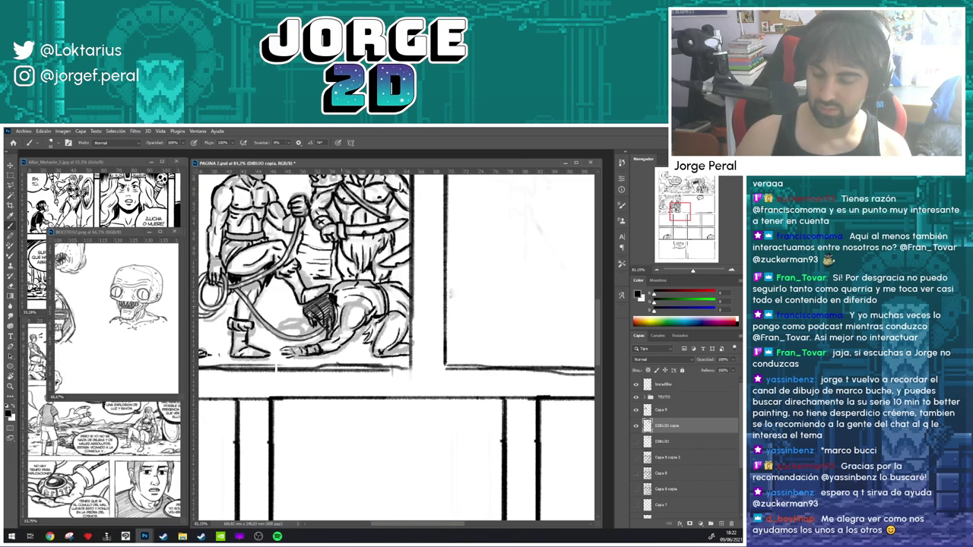
{"action": "left_click_drag", "start_coordinate": [341, 312], "coordinate": [352, 307]}
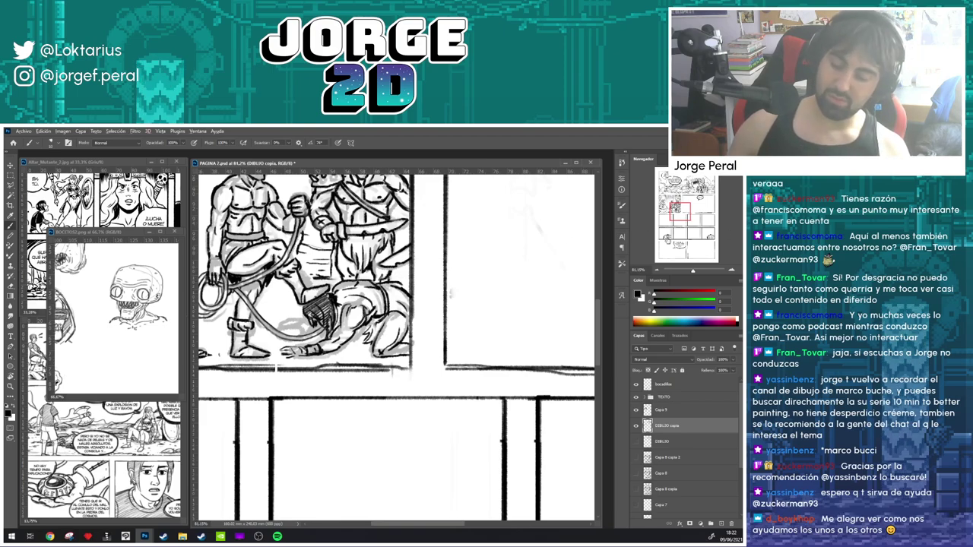
{"action": "key", "text": "alt+a"}
{"action": "key", "text": "Escape"}
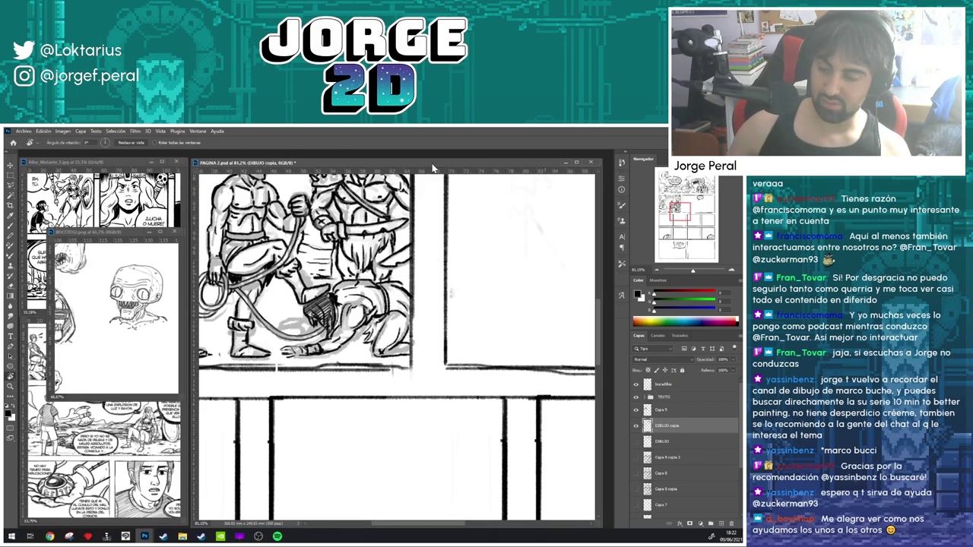
- Rotate the canvas roughly a quarter turn and refine the fallen figure's shoulder line beside the hatched hair
{"action": "key", "text": "r"}
{"action": "left_click_drag", "start_coordinate": [423, 228], "coordinate": [514, 370]}
{"action": "left_click_drag", "start_coordinate": [532, 426], "coordinate": [481, 269]}
{"action": "left_click_drag", "start_coordinate": [396, 190], "coordinate": [477, 485]}
{"action": "left_click_drag", "start_coordinate": [447, 323], "coordinate": [517, 419]}
{"action": "left_click_drag", "start_coordinate": [381, 309], "coordinate": [506, 332]}
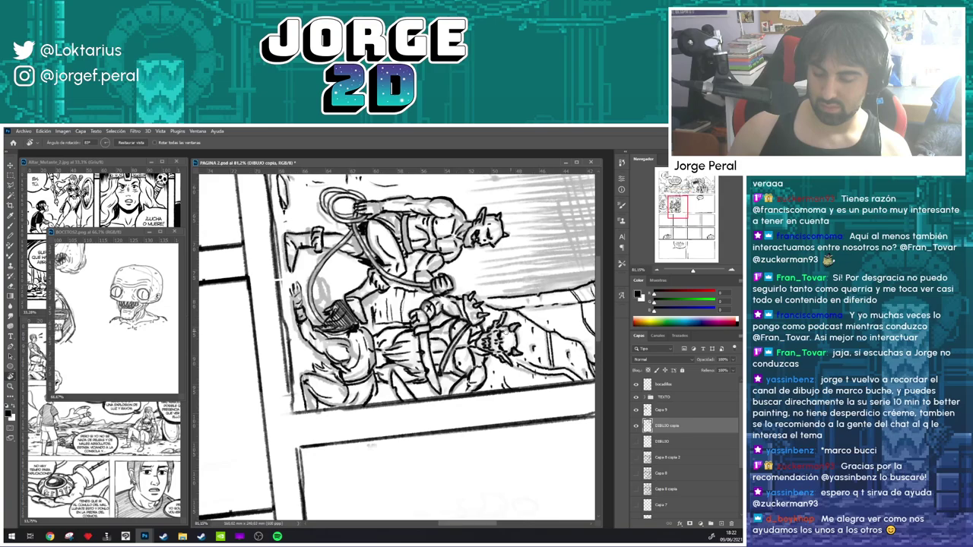
{"action": "left_click_drag", "start_coordinate": [361, 356], "coordinate": [367, 349]}
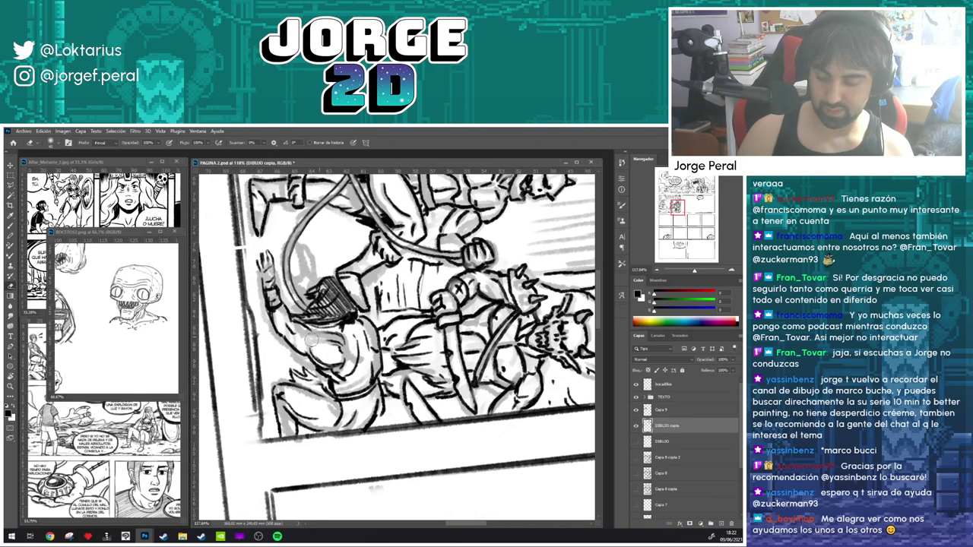
{"action": "key", "text": "b"}
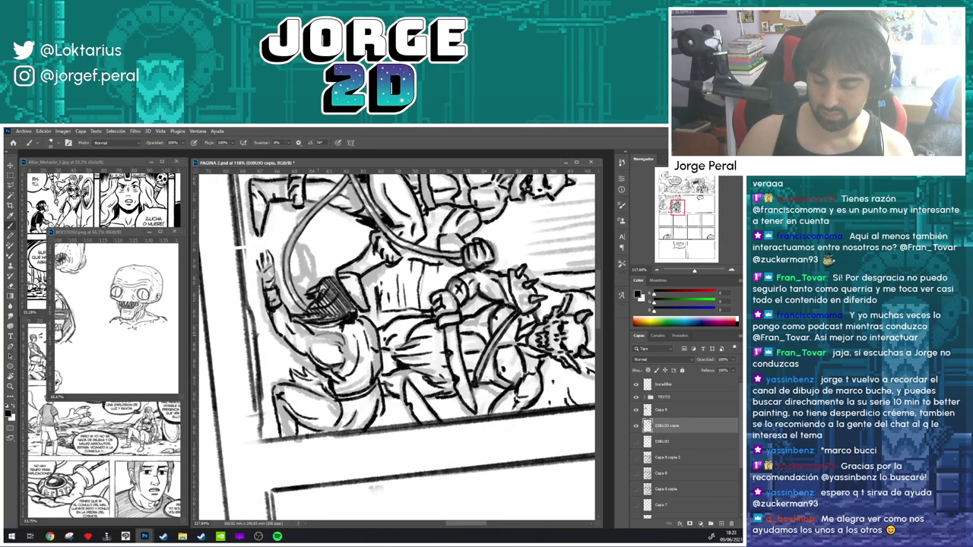
{"action": "left_click_drag", "start_coordinate": [314, 334], "coordinate": [337, 338]}
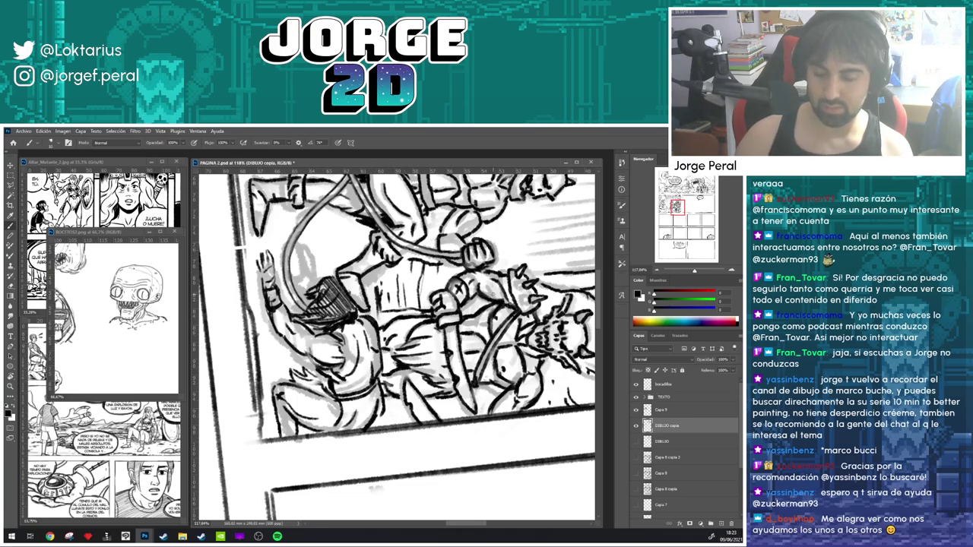
- Return the canvas to upright and ink the fallen figure's second hand beside the rope, touching up the hair
{"action": "key", "text": "r"}
{"action": "left_click_drag", "start_coordinate": [386, 315], "coordinate": [305, 366]}
{"action": "left_click_drag", "start_coordinate": [525, 498], "coordinate": [303, 190]}
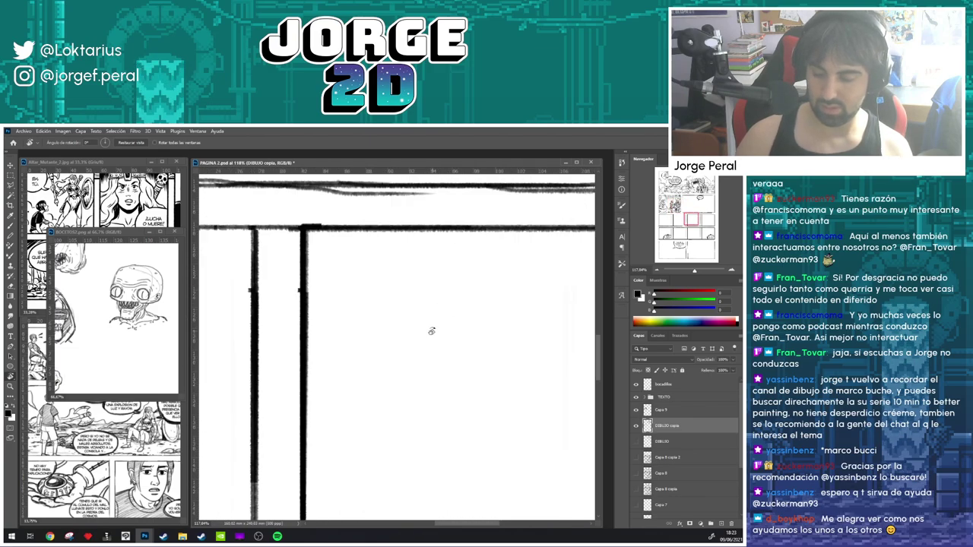
{"action": "left_click_drag", "start_coordinate": [228, 190], "coordinate": [593, 448]}
{"action": "left_click_drag", "start_coordinate": [415, 305], "coordinate": [197, 178]}
{"action": "key", "text": "b"}
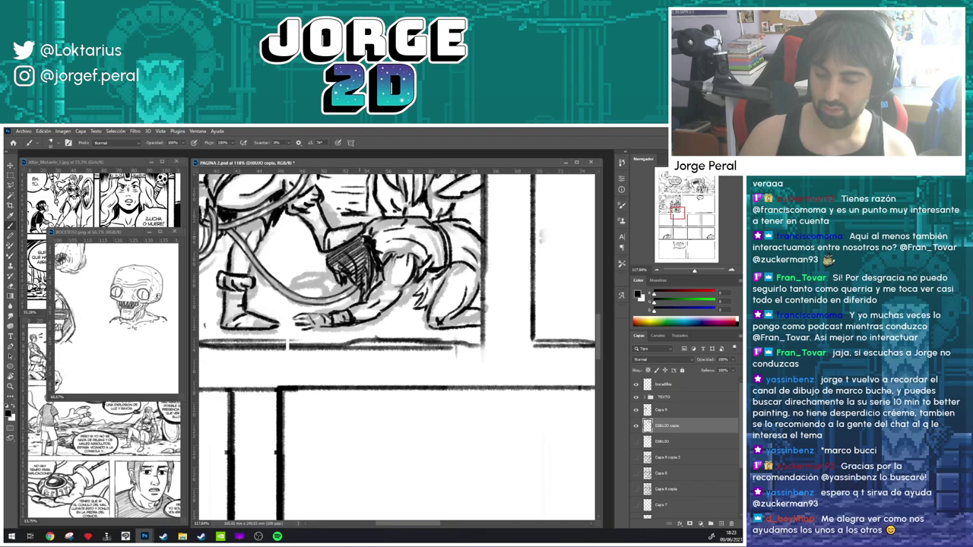
{"action": "mouse_move", "coordinate": [323, 287]}
{"action": "left_mouse_down"}
{"action": "mouse_move", "coordinate": [306, 290]}
{"action": "mouse_move", "coordinate": [353, 285]}
{"action": "left_mouse_up"}
{"action": "key", "text": "e"}
{"action": "key", "text": "b"}
{"action": "left_click_drag", "start_coordinate": [445, 267], "coordinate": [429, 304]}
{"action": "key", "text": "e"}
{"action": "key", "text": "b"}
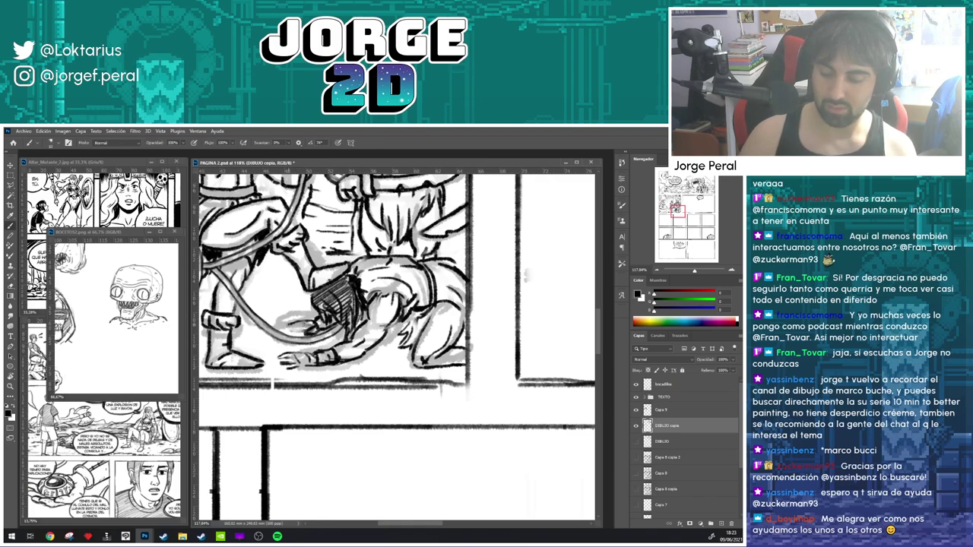
{"action": "left_click_drag", "start_coordinate": [281, 329], "coordinate": [298, 327]}
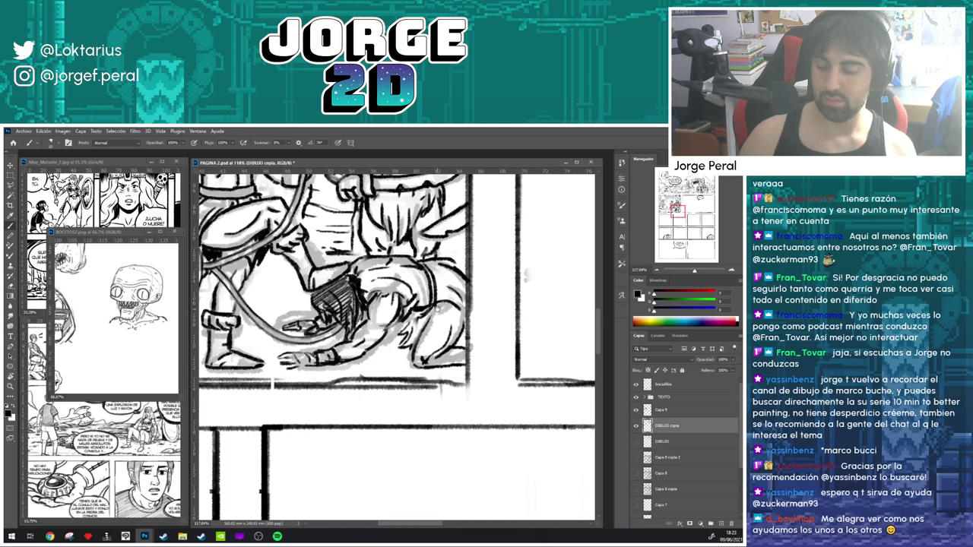
- Refine the fallen figure's upper back and shoulder, alternating short erasures and ink strokes
{"action": "mouse_move", "coordinate": [437, 310]}
{"action": "left_mouse_down"}
{"action": "mouse_move", "coordinate": [434, 293]}
{"action": "mouse_move", "coordinate": [393, 267]}
{"action": "left_mouse_up"}
{"action": "key", "text": "e"}
{"action": "key", "text": "b"}
{"action": "key", "text": "e"}
{"action": "left_click_drag", "start_coordinate": [397, 263], "coordinate": [372, 260]}
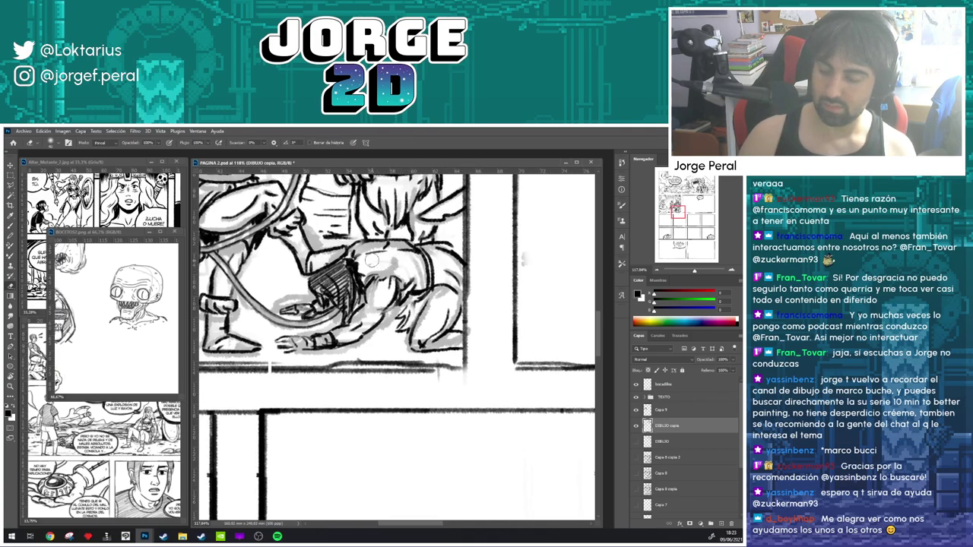
{"action": "key", "text": "b"}
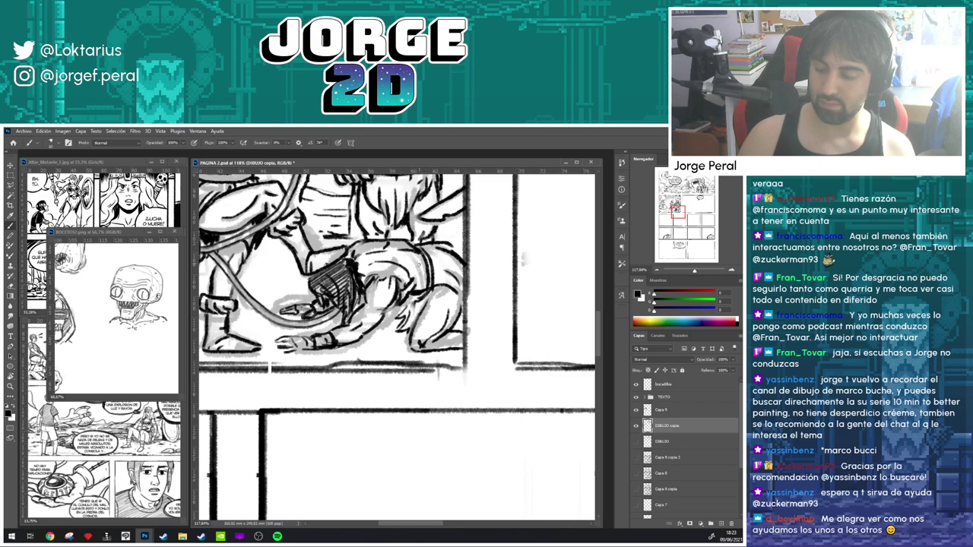
{"action": "key", "text": "e"}
{"action": "key", "text": "b"}
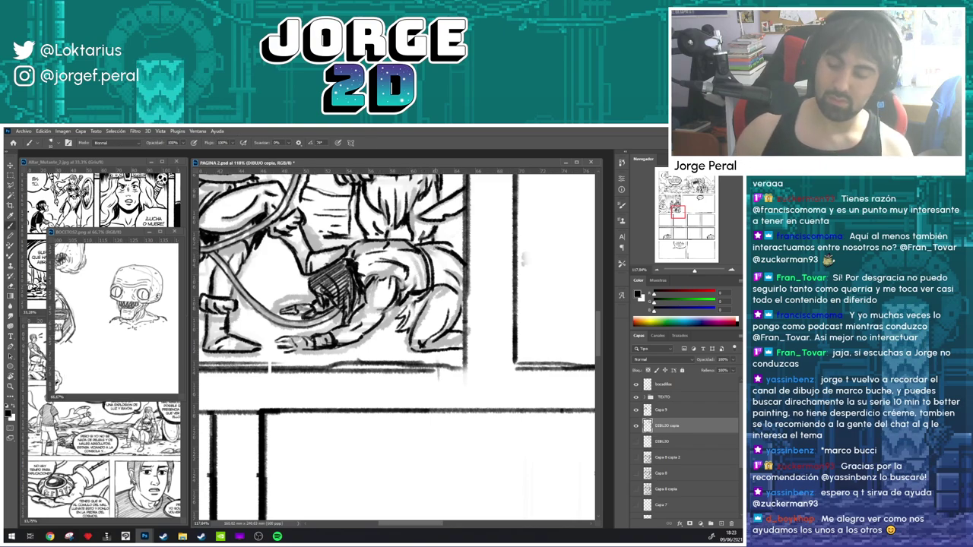
- Rotate the canvas past a quarter turn and rework the contour of the fallen figure's back and waist
{"action": "key", "text": "r"}
{"action": "left_click_drag", "start_coordinate": [516, 398], "coordinate": [482, 445]}
{"action": "left_click_drag", "start_coordinate": [485, 288], "coordinate": [491, 425]}
{"action": "left_click", "coordinate": [674, 208]}
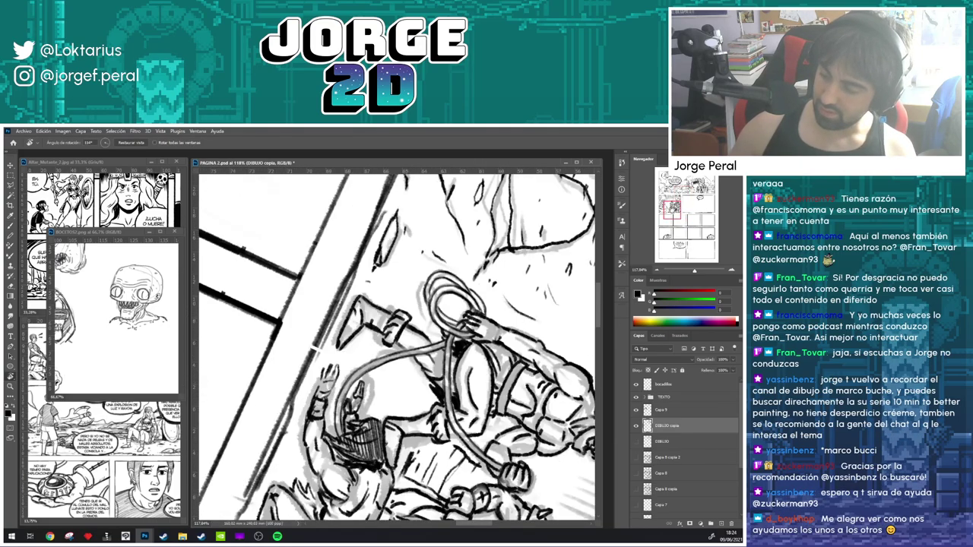
{"action": "left_click_drag", "start_coordinate": [558, 310], "coordinate": [477, 261]}
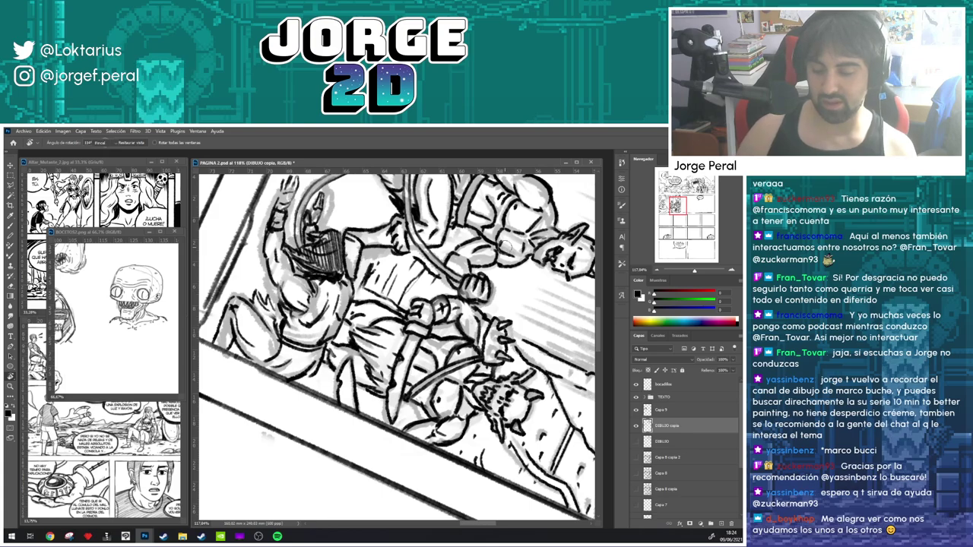
{"action": "key", "text": "b"}
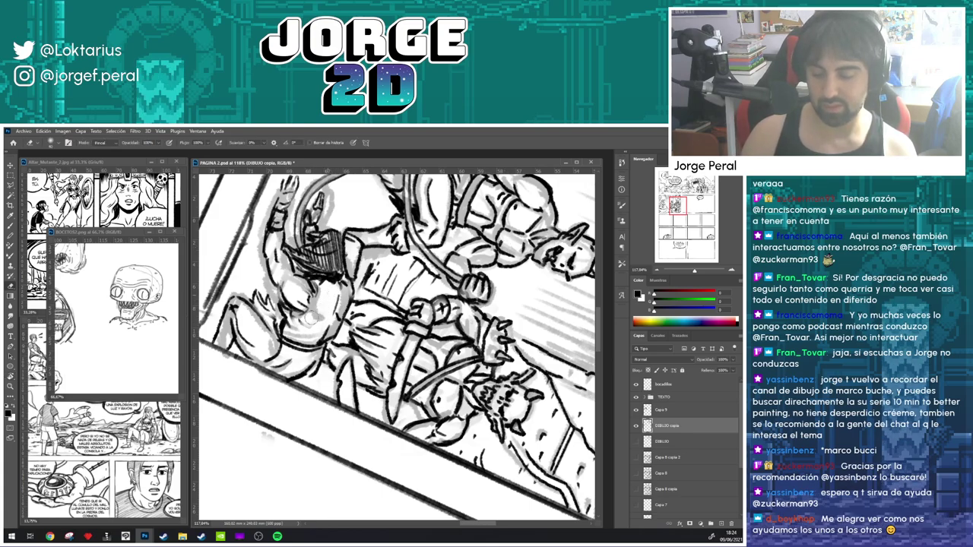
{"action": "key", "text": "b"}
{"action": "mouse_move", "coordinate": [309, 320]}
{"action": "left_mouse_down"}
{"action": "mouse_move", "coordinate": [330, 295]}
{"action": "mouse_move", "coordinate": [335, 311]}
{"action": "mouse_move", "coordinate": [351, 298]}
{"action": "mouse_move", "coordinate": [346, 314]}
{"action": "left_mouse_up"}
{"action": "key", "text": "e"}
{"action": "key", "text": "b"}
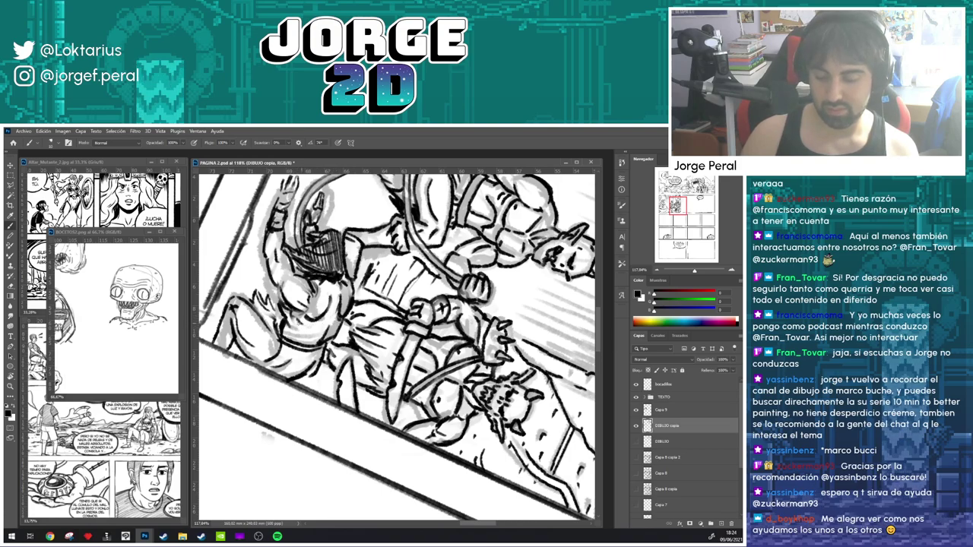
- Straighten the canvas and hide the sketch layer Capa 9 to check the inked panel as a whole
{"action": "key", "text": "r"}
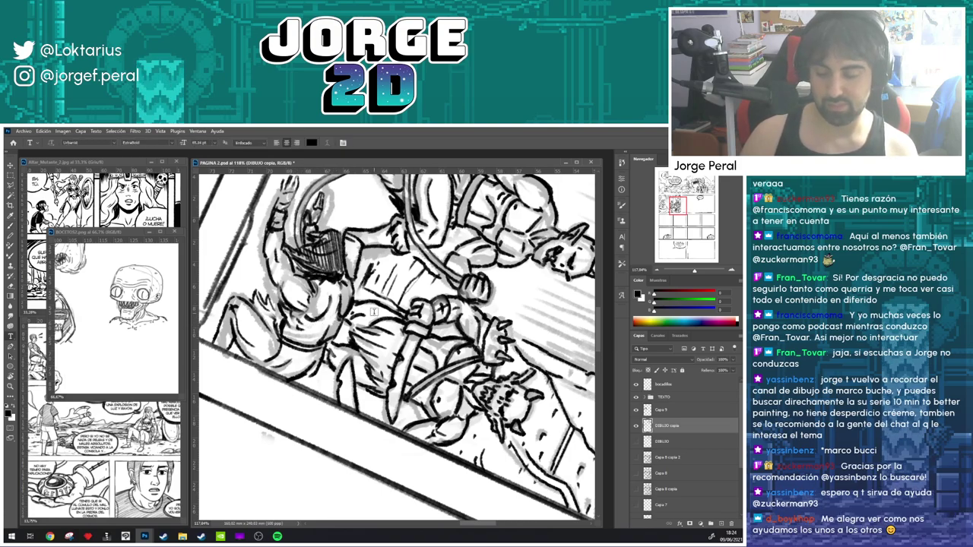
{"action": "left_click_drag", "start_coordinate": [372, 315], "coordinate": [295, 408]}
{"action": "mouse_move", "coordinate": [404, 298]}
{"action": "left_mouse_down"}
{"action": "mouse_move", "coordinate": [384, 290]}
{"action": "mouse_move", "coordinate": [391, 315]}
{"action": "mouse_move", "coordinate": [439, 352]}
{"action": "mouse_move", "coordinate": [487, 490]}
{"action": "left_mouse_up"}
{"action": "mouse_move", "coordinate": [487, 179]}
{"action": "left_mouse_down"}
{"action": "mouse_move", "coordinate": [517, 316]}
{"action": "mouse_move", "coordinate": [308, 304]}
{"action": "left_mouse_up"}
{"action": "key", "text": "b"}
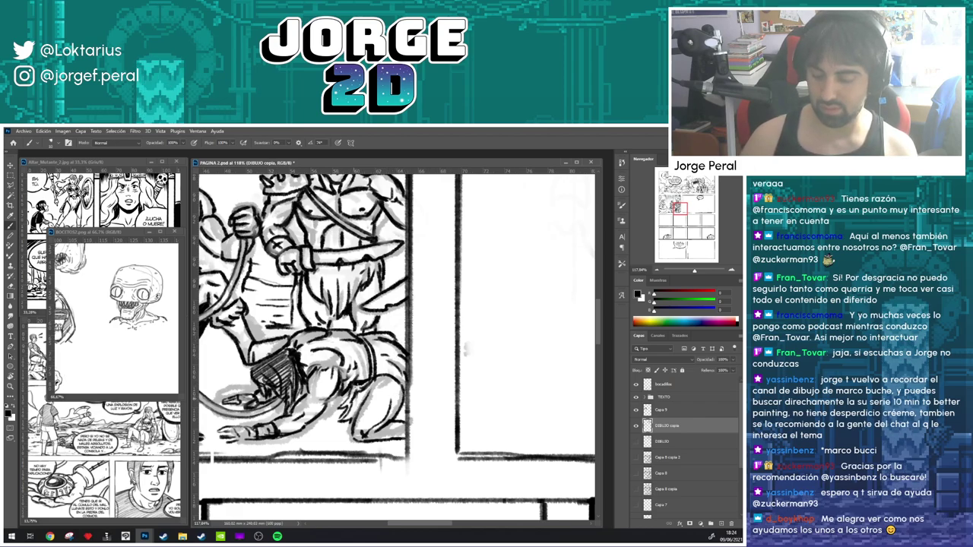
{"action": "scroll", "coordinate": [392, 344], "scroll_direction": "down", "scroll_amount": 6}
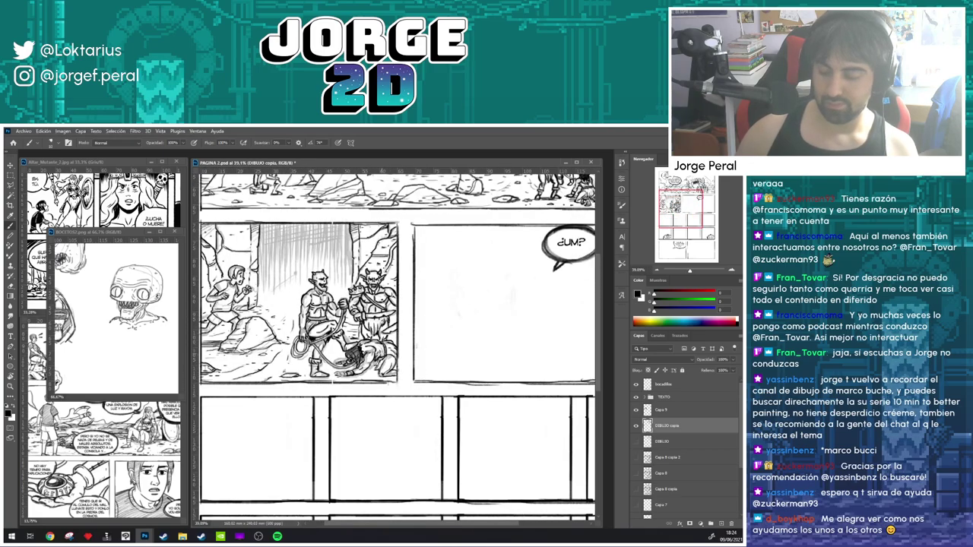
{"action": "left_click", "coordinate": [636, 411]}
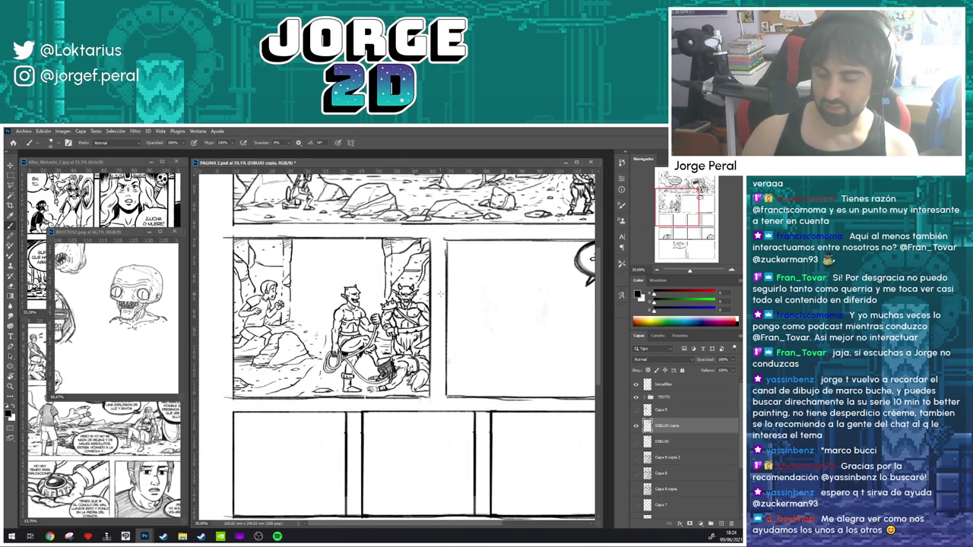
- Lasso the two goblins and the fallen figure, then cut and paste them in place onto a new layer
{"action": "key", "text": "l"}
{"action": "mouse_move", "coordinate": [356, 269]}
{"action": "left_mouse_down"}
{"action": "mouse_move", "coordinate": [329, 301]}
{"action": "mouse_move", "coordinate": [330, 333]}
{"action": "mouse_move", "coordinate": [367, 278]}
{"action": "mouse_move", "coordinate": [355, 270]}
{"action": "mouse_move", "coordinate": [327, 308]}
{"action": "mouse_move", "coordinate": [328, 332]}
{"action": "left_mouse_up"}
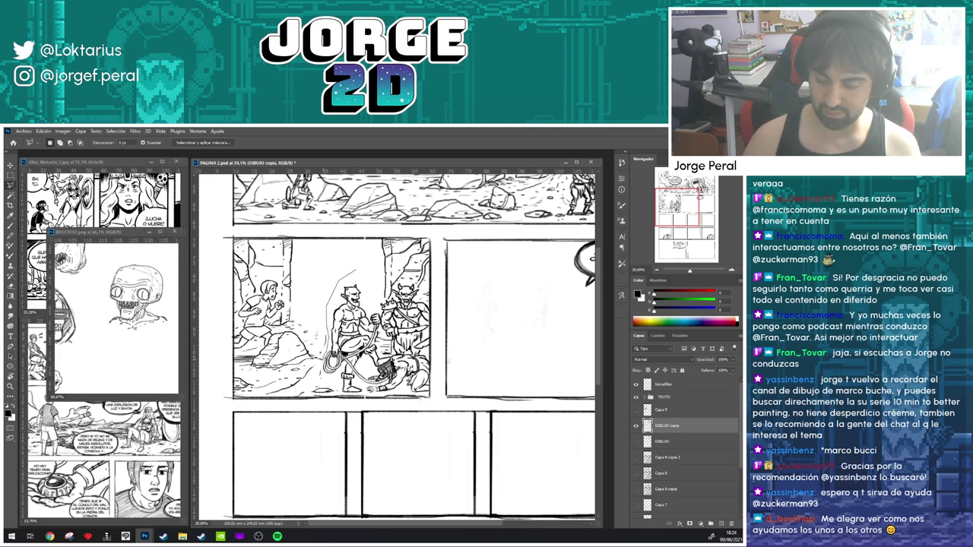
{"action": "mouse_move", "coordinate": [329, 380]}
{"action": "left_mouse_down"}
{"action": "mouse_move", "coordinate": [411, 394]}
{"action": "mouse_move", "coordinate": [442, 313]}
{"action": "mouse_move", "coordinate": [431, 303]}
{"action": "left_mouse_up"}
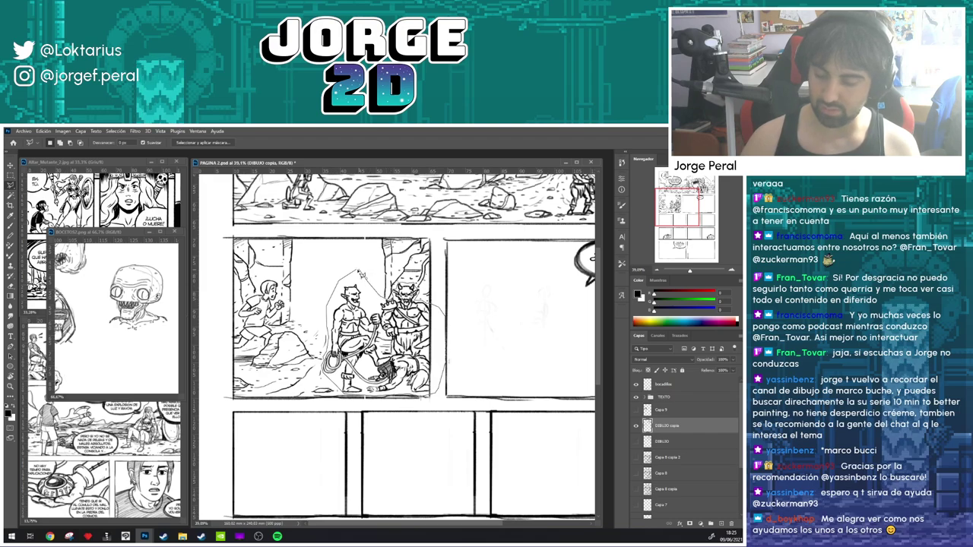
{"action": "key", "text": "ctrl+d"}
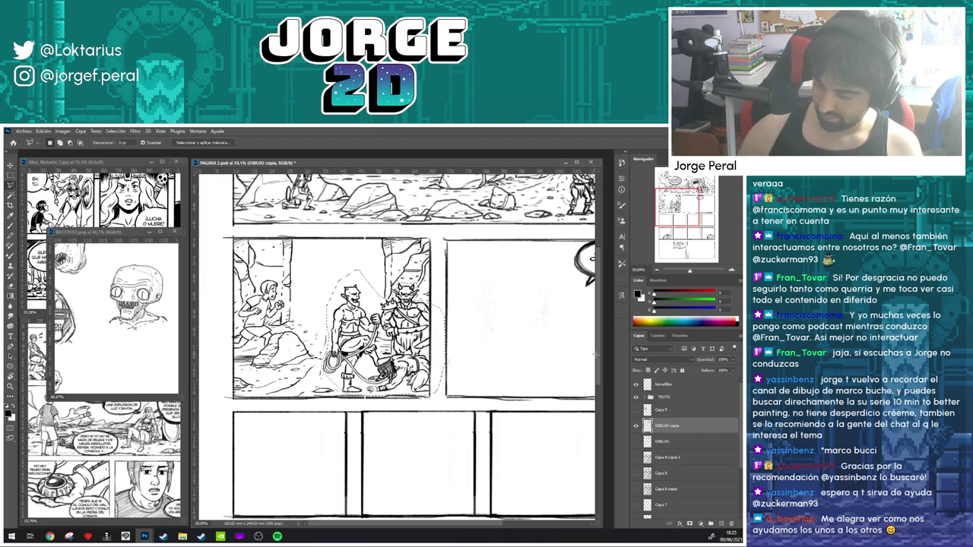
{"action": "key", "text": "ctrl+z"}
{"action": "key", "text": "ctrl+x"}
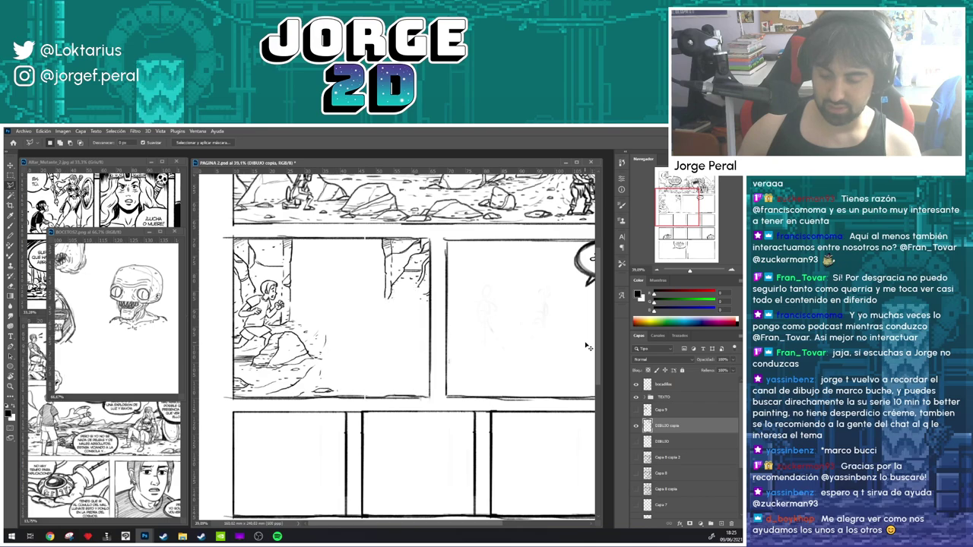
{"action": "key", "text": "ctrl+v"}
{"action": "key", "text": "ctrl+v"}
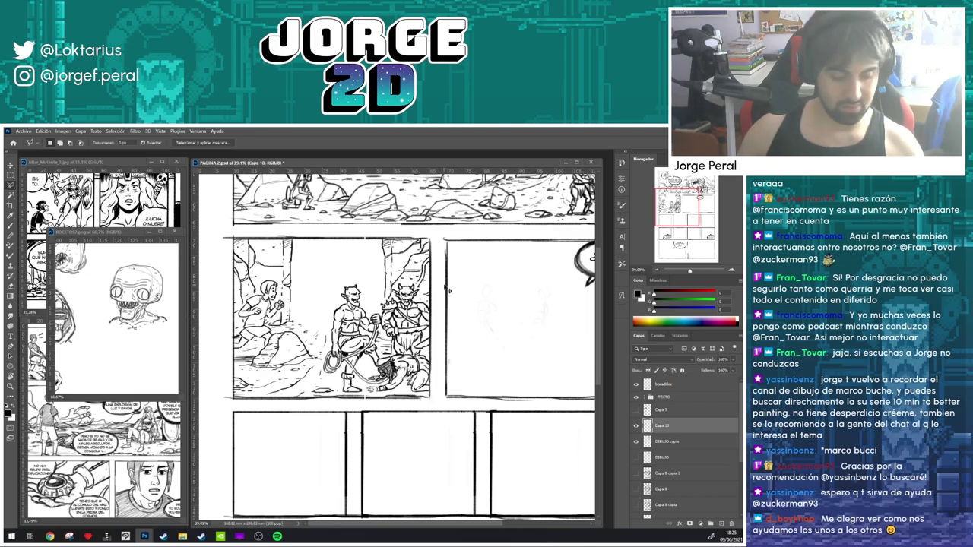
- Try enlarging the pasted goblins and fallen figure to about 108% within the panel
{"action": "key", "text": "ctrl+t"}
{"action": "left_click_drag", "start_coordinate": [324, 282], "coordinate": [315, 275]}
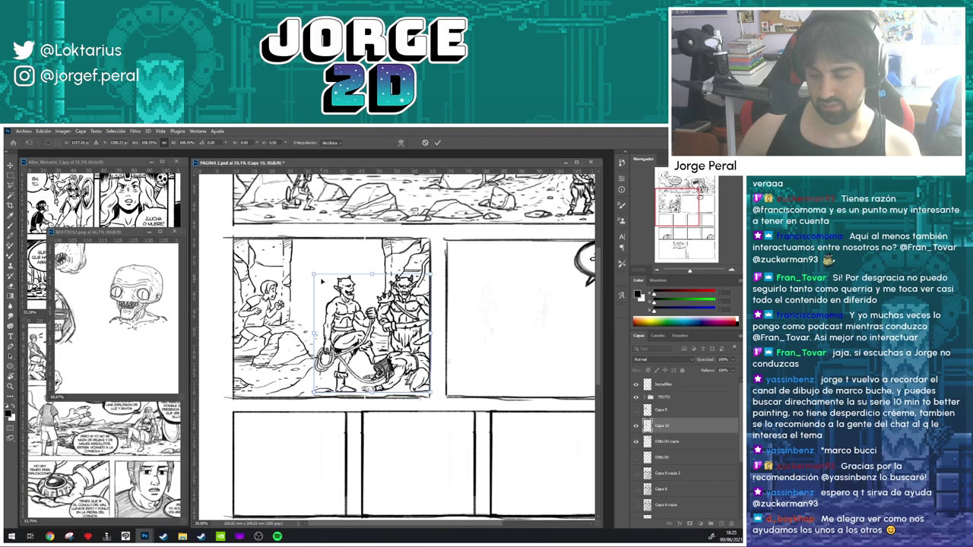
{"action": "left_click_drag", "start_coordinate": [381, 321], "coordinate": [330, 300]}
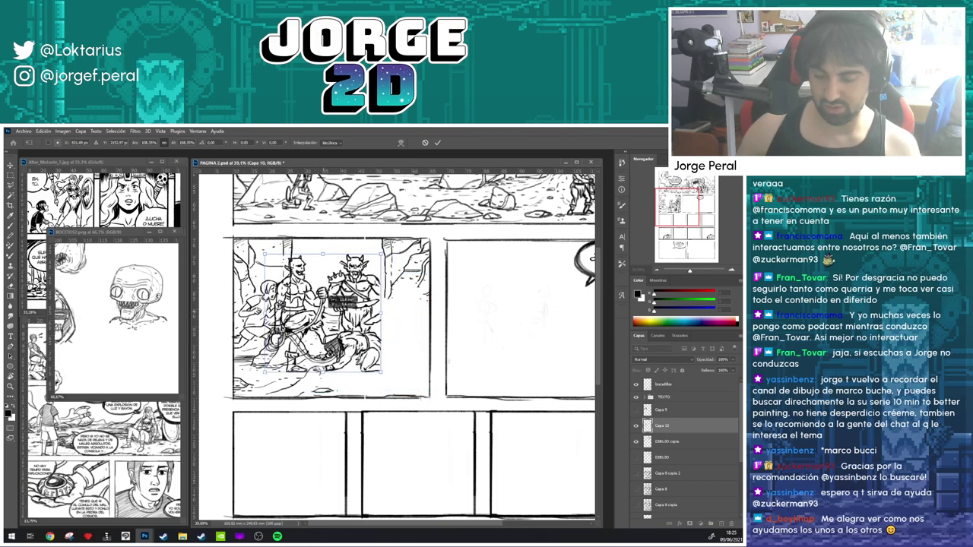
{"action": "key", "text": "ctrl+z"}
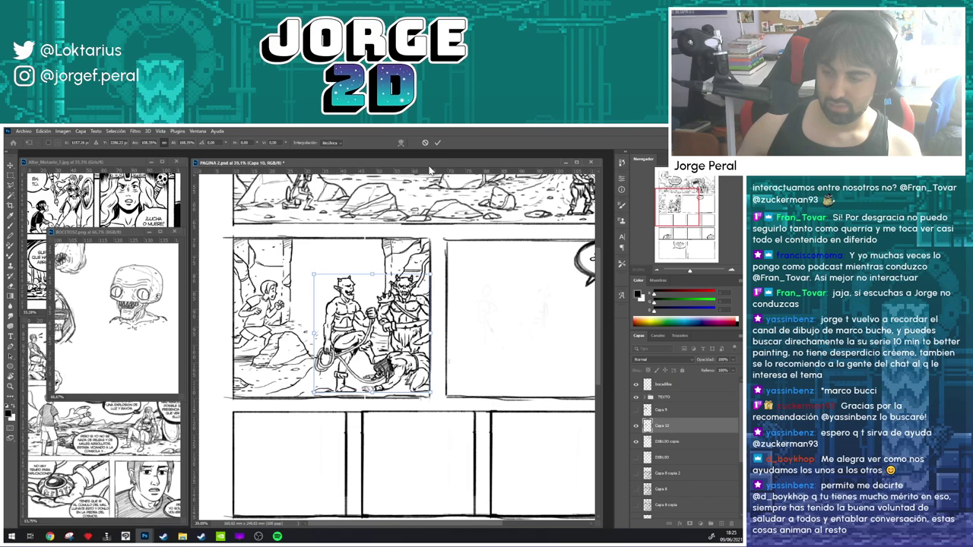
{"action": "key", "text": "Return"}
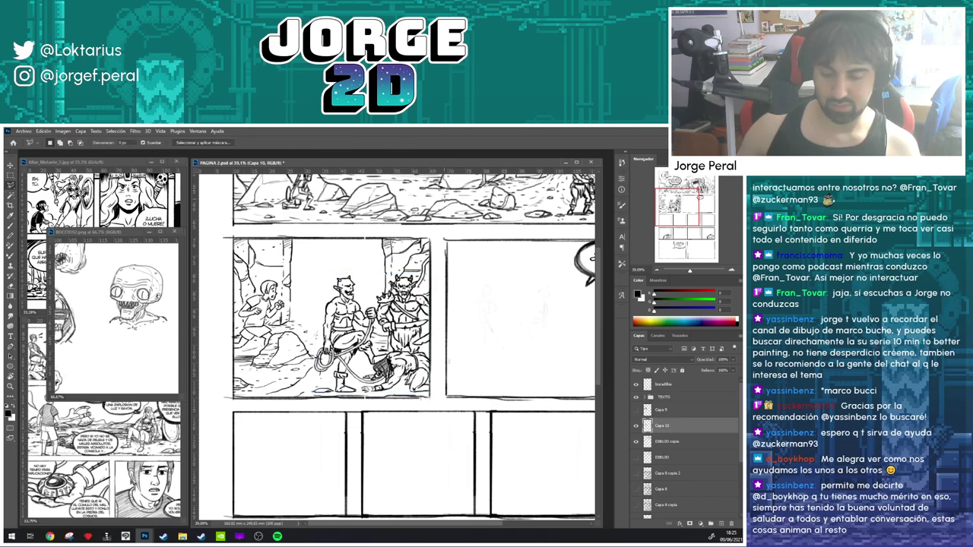
{"action": "scroll", "coordinate": [436, 337], "scroll_direction": "down", "scroll_amount": 3}
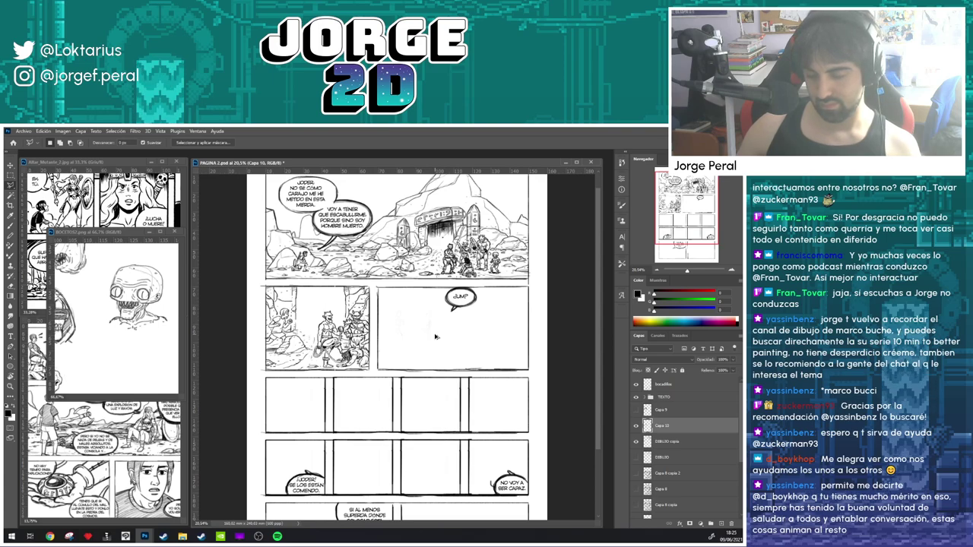
{"action": "scroll", "coordinate": [435, 336], "scroll_direction": "up", "scroll_amount": 4}
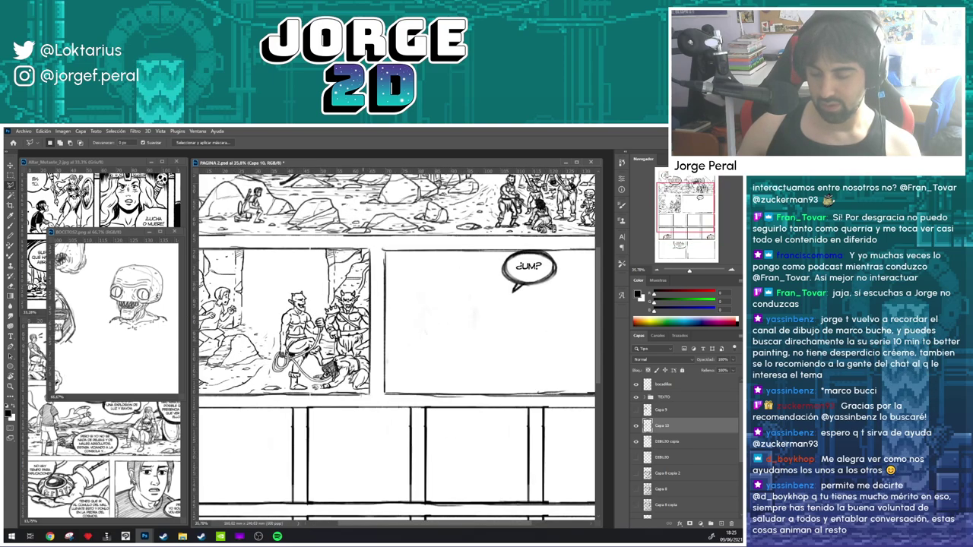
{"action": "key", "text": "ctrl+t"}
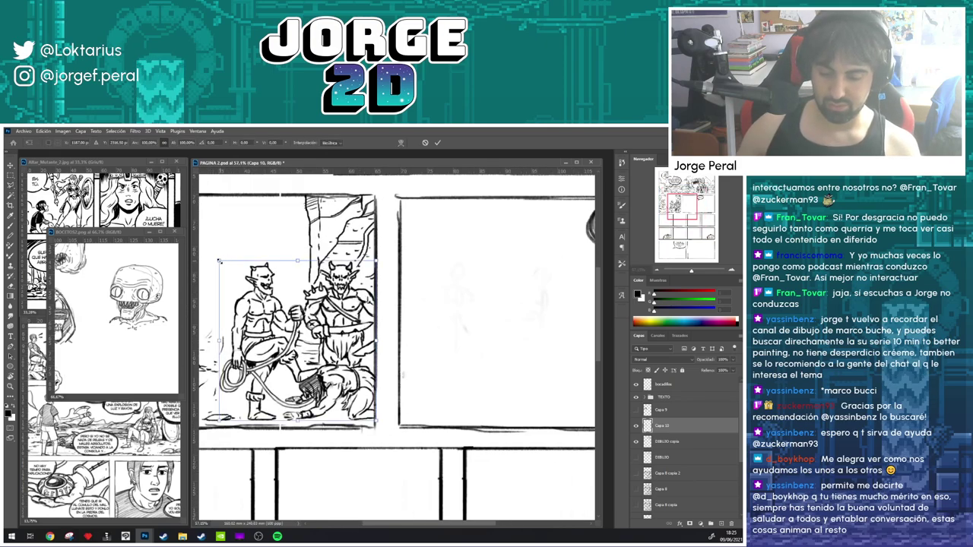
{"action": "left_click_drag", "start_coordinate": [463, 289], "coordinate": [544, 300]}
{"action": "left_click_drag", "start_coordinate": [334, 276], "coordinate": [326, 270]}
{"action": "key", "text": "Return"}
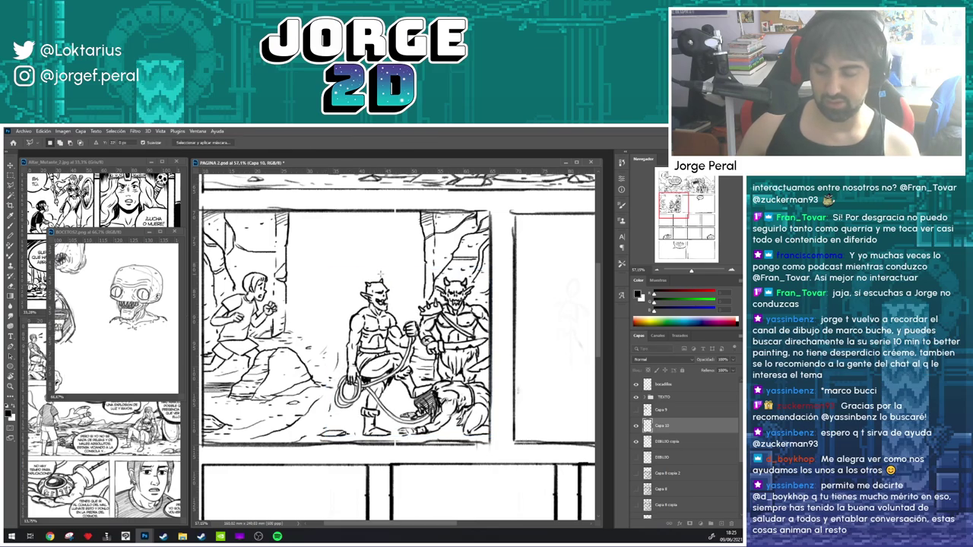
{"action": "scroll", "coordinate": [428, 299], "scroll_direction": "down", "scroll_amount": 3}
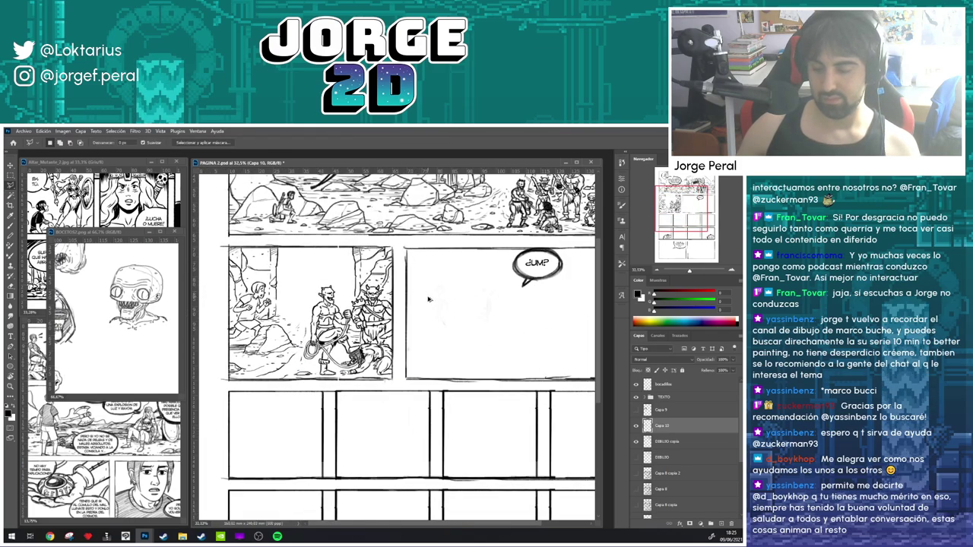
{"action": "scroll", "coordinate": [426, 299], "scroll_direction": "down", "scroll_amount": 2}
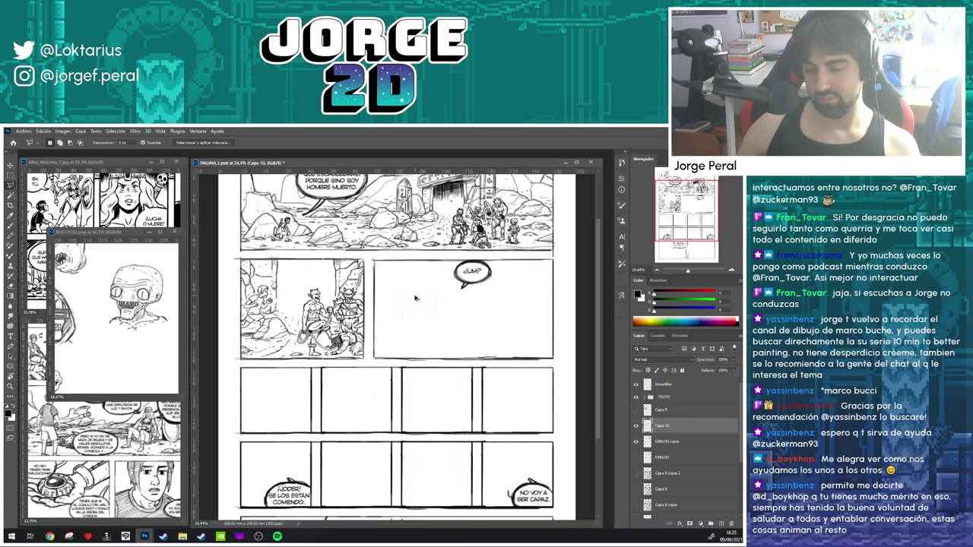
- Enlarge the pasted figures slightly toward the middle of the panel with Free Transform and save the page
{"action": "key", "text": "ctrl+z"}
{"action": "left_click_drag", "start_coordinate": [355, 299], "coordinate": [336, 297]}
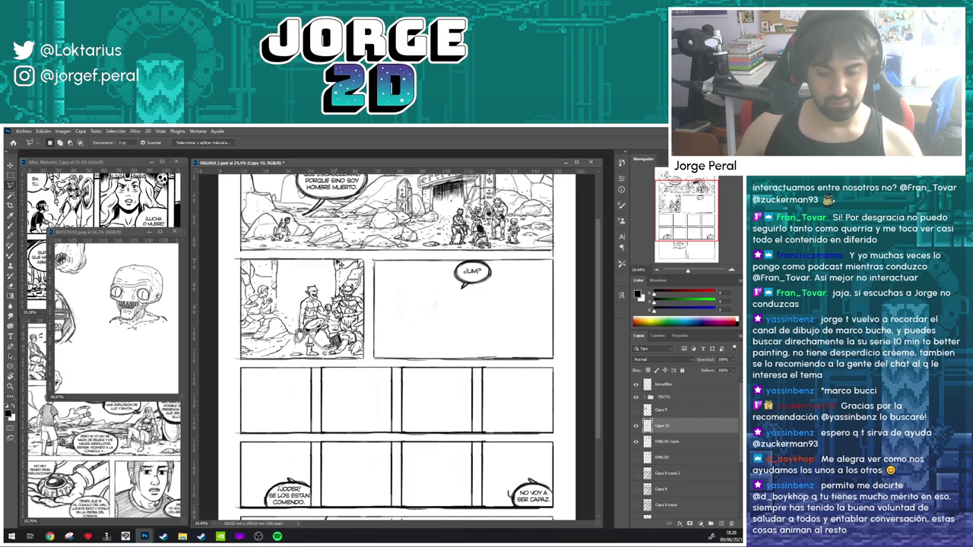
{"action": "key", "text": "ctrl+t"}
{"action": "left_click_drag", "start_coordinate": [293, 283], "coordinate": [289, 283]}
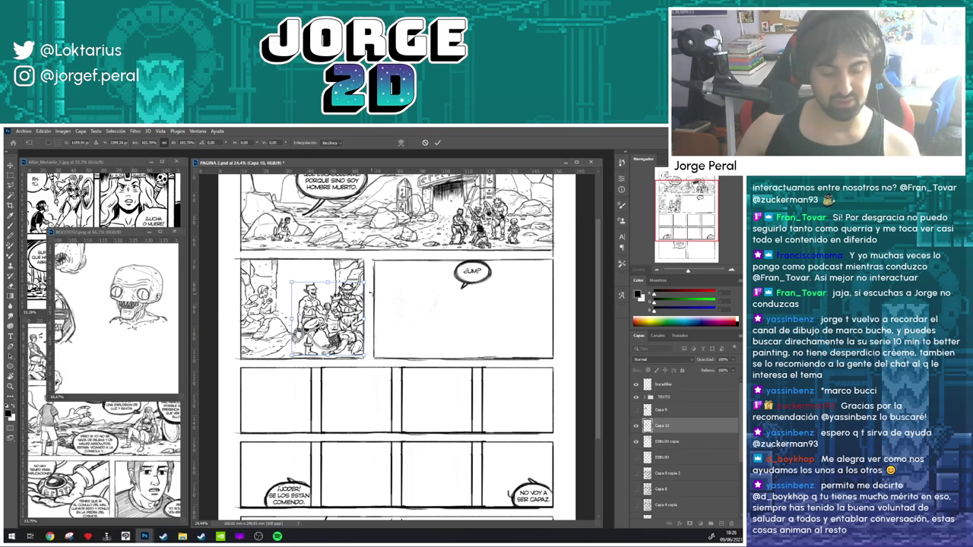
{"action": "key", "text": "Return"}
{"action": "scroll", "coordinate": [371, 332], "scroll_direction": "down", "scroll_amount": 3}
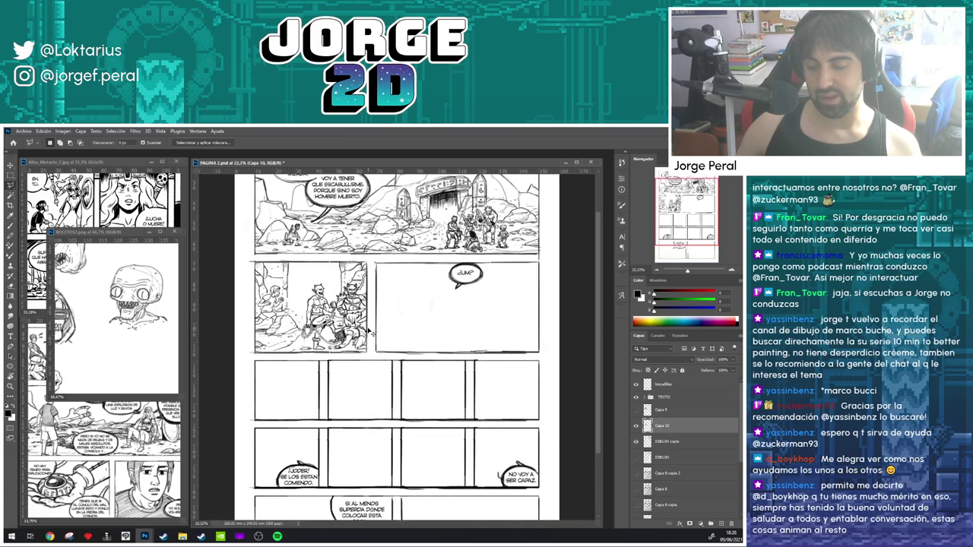
{"action": "key", "text": "ctrl+s"}
- Add short brush strokes on the ground beneath the fallen figure to shade the floor
{"action": "scroll", "coordinate": [381, 342], "scroll_direction": "up", "scroll_amount": 2}
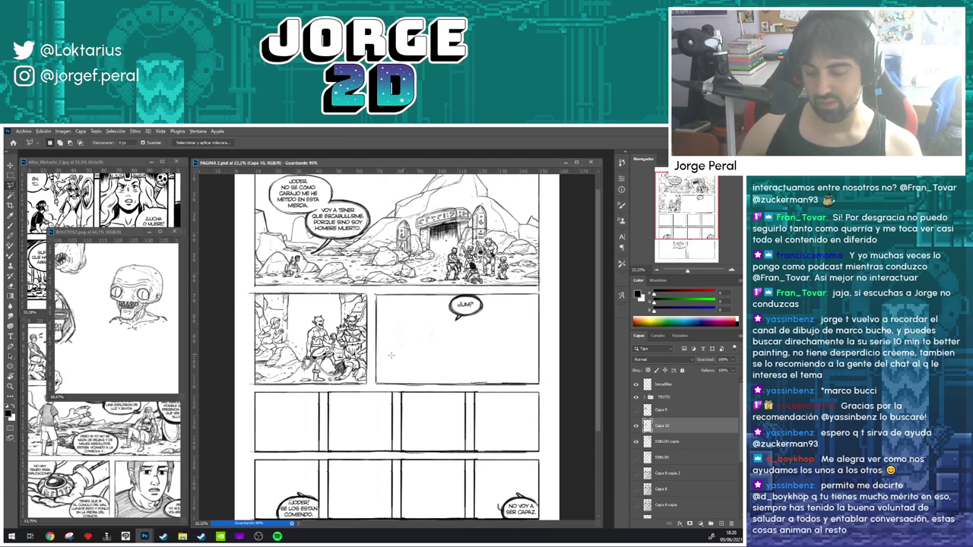
{"action": "scroll", "coordinate": [391, 355], "scroll_direction": "up", "scroll_amount": 5}
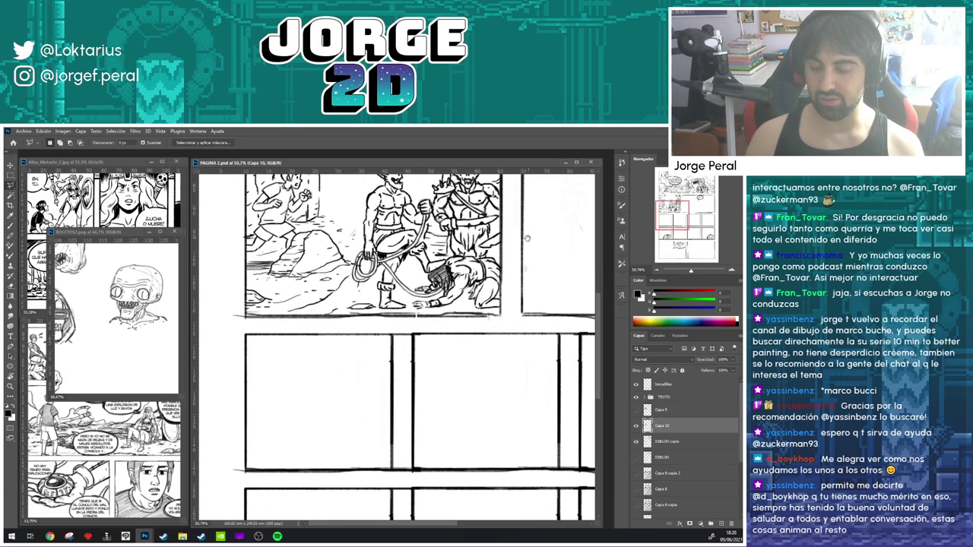
{"action": "key", "text": "b"}
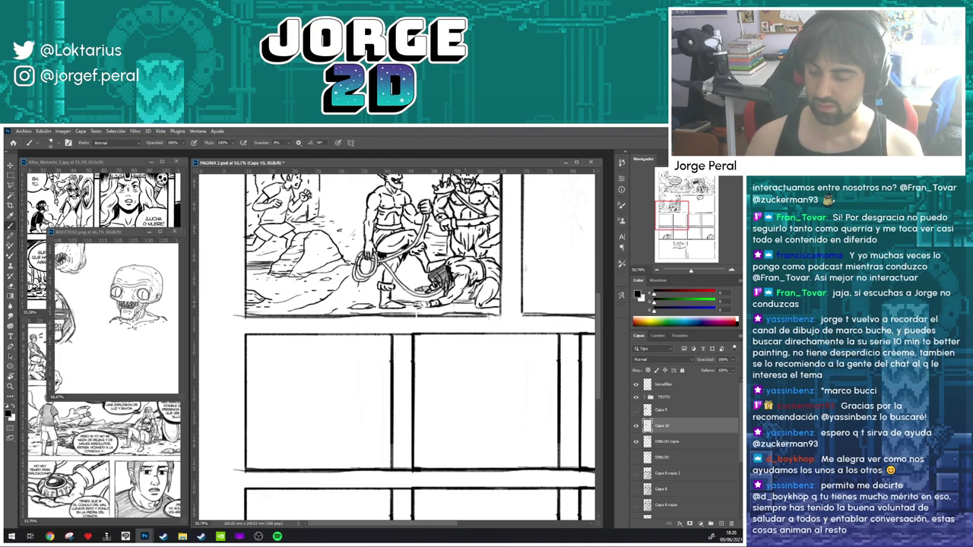
{"action": "mouse_move", "coordinate": [466, 304]}
{"action": "left_mouse_down"}
{"action": "mouse_move", "coordinate": [476, 307]}
{"action": "mouse_move", "coordinate": [454, 299]}
{"action": "left_mouse_up"}
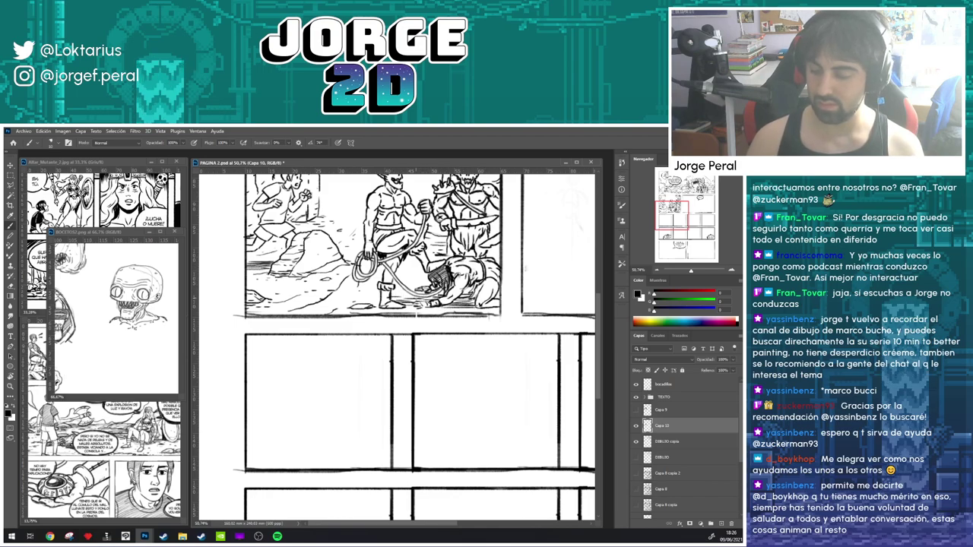
{"action": "mouse_move", "coordinate": [428, 311]}
{"action": "left_mouse_down"}
{"action": "mouse_move", "coordinate": [475, 310]}
{"action": "mouse_move", "coordinate": [454, 310]}
{"action": "left_mouse_up"}
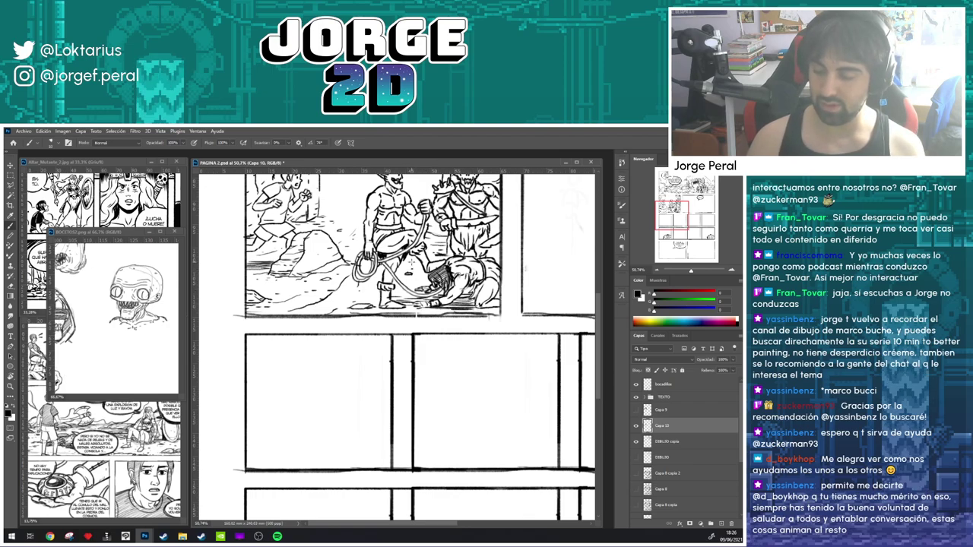
- Ink dense tapering vertical strokes in the dark opening beside the pillar behind the running figure
{"action": "scroll", "coordinate": [451, 253], "scroll_direction": "up", "scroll_amount": 3}
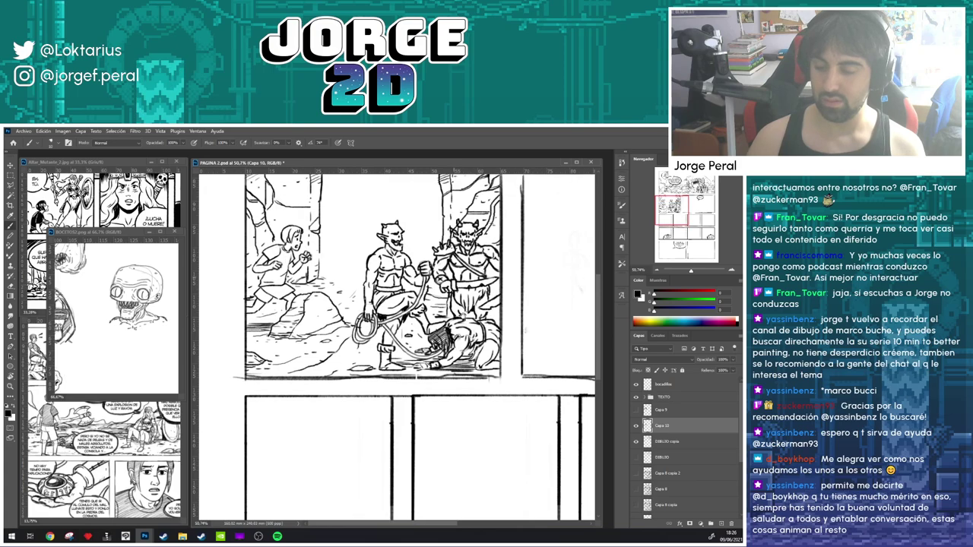
{"action": "scroll", "coordinate": [440, 287], "scroll_direction": "up", "scroll_amount": 2}
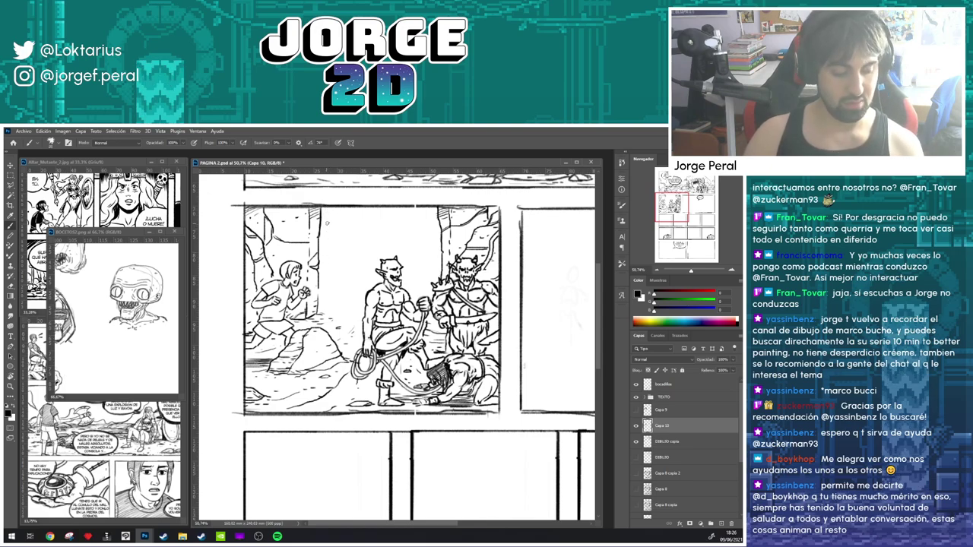
{"action": "mouse_move", "coordinate": [325, 207]}
{"action": "left_mouse_down"}
{"action": "mouse_move", "coordinate": [325, 259]}
{"action": "mouse_move", "coordinate": [344, 285]}
{"action": "left_mouse_up"}
{"action": "left_click_drag", "start_coordinate": [348, 207], "coordinate": [348, 287]}
{"action": "mouse_move", "coordinate": [355, 207]}
{"action": "left_mouse_down"}
{"action": "mouse_move", "coordinate": [354, 289]}
{"action": "mouse_move", "coordinate": [353, 255]}
{"action": "left_mouse_up"}
{"action": "mouse_move", "coordinate": [324, 209]}
{"action": "left_mouse_down"}
{"action": "mouse_move", "coordinate": [323, 257]}
{"action": "mouse_move", "coordinate": [333, 249]}
{"action": "left_mouse_up"}
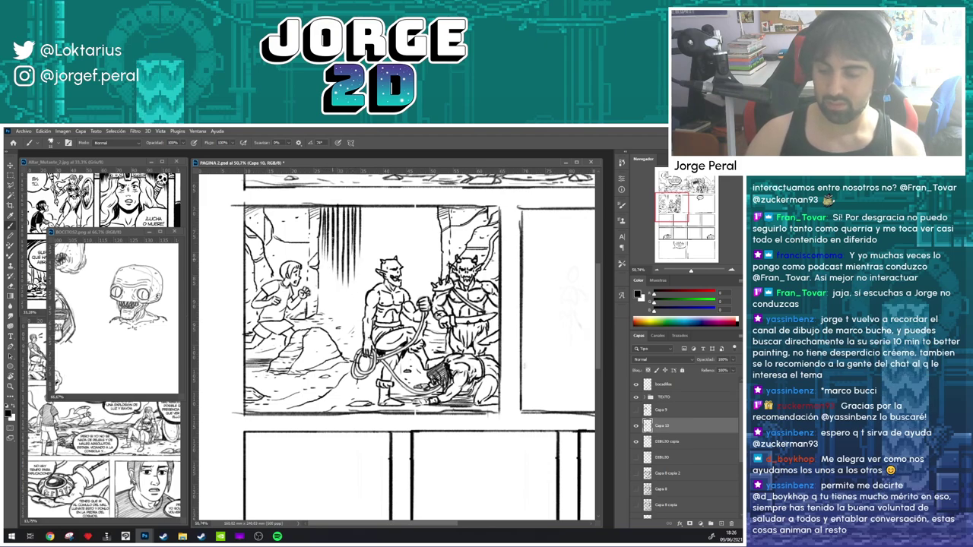
{"action": "mouse_move", "coordinate": [341, 209]}
{"action": "left_mouse_down"}
{"action": "mouse_move", "coordinate": [341, 258]}
{"action": "mouse_move", "coordinate": [359, 258]}
{"action": "mouse_move", "coordinate": [363, 289]}
{"action": "mouse_move", "coordinate": [370, 254]}
{"action": "mouse_move", "coordinate": [327, 292]}
{"action": "left_mouse_up"}
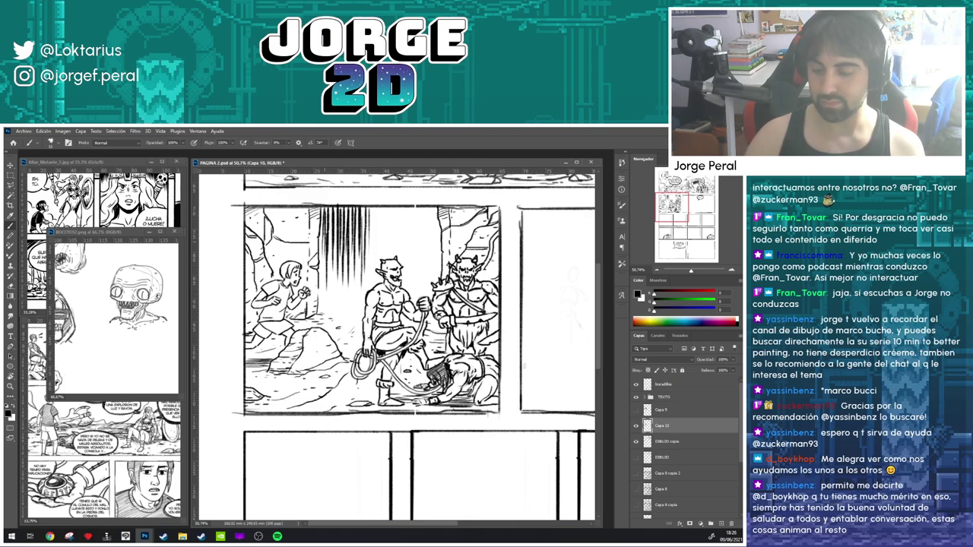
{"action": "left_click_drag", "start_coordinate": [324, 223], "coordinate": [329, 286]}
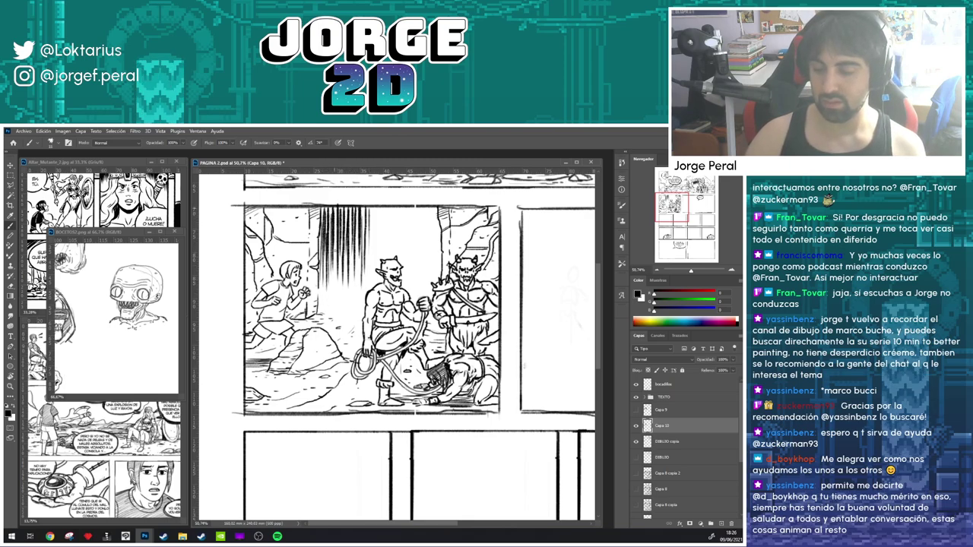
- Extend the vertical shading strokes along the panel's upper edge to above the rope-holding goblin's head
{"action": "left_click_drag", "start_coordinate": [335, 208], "coordinate": [335, 280]}
{"action": "left_click_drag", "start_coordinate": [358, 209], "coordinate": [359, 271]}
{"action": "mouse_move", "coordinate": [370, 204]}
{"action": "left_mouse_down"}
{"action": "mouse_move", "coordinate": [369, 266]}
{"action": "mouse_move", "coordinate": [377, 245]}
{"action": "left_mouse_up"}
{"action": "left_click_drag", "start_coordinate": [379, 212], "coordinate": [384, 237]}
{"action": "left_click_drag", "start_coordinate": [380, 207], "coordinate": [390, 242]}
{"action": "left_click_drag", "start_coordinate": [394, 208], "coordinate": [397, 241]}
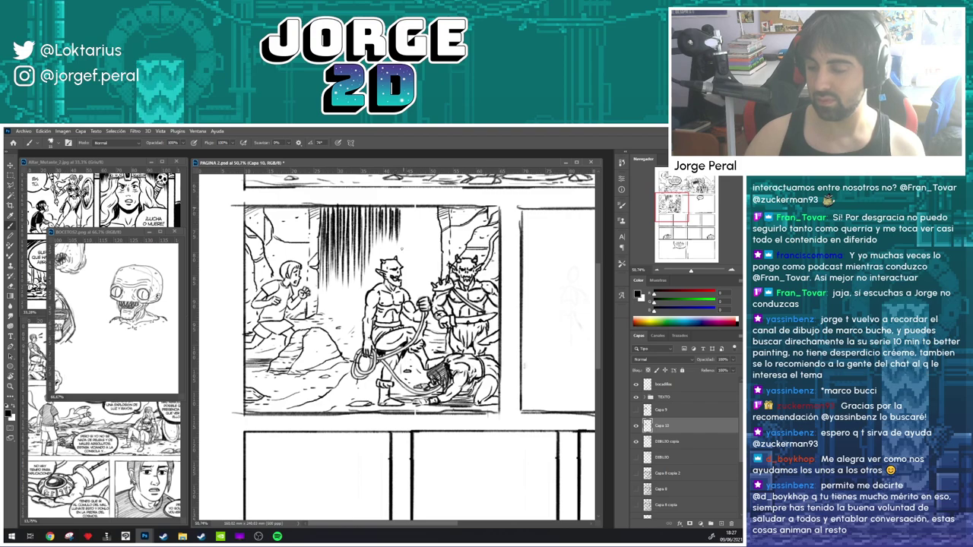
- Continue the vertical shading strokes from above the rope-holding goblin to the pillar behind the horned goblin
{"action": "left_click_drag", "start_coordinate": [404, 208], "coordinate": [404, 243]}
{"action": "left_click_drag", "start_coordinate": [406, 208], "coordinate": [410, 270]}
{"action": "left_click_drag", "start_coordinate": [412, 207], "coordinate": [413, 273]}
{"action": "mouse_move", "coordinate": [415, 206]}
{"action": "left_mouse_down"}
{"action": "mouse_move", "coordinate": [415, 280]}
{"action": "mouse_move", "coordinate": [420, 248]}
{"action": "left_mouse_up"}
{"action": "left_click_drag", "start_coordinate": [422, 246], "coordinate": [422, 281]}
{"action": "left_click_drag", "start_coordinate": [426, 209], "coordinate": [429, 275]}
{"action": "left_click_drag", "start_coordinate": [432, 207], "coordinate": [433, 274]}
{"action": "left_click_drag", "start_coordinate": [435, 206], "coordinate": [435, 275]}
{"action": "left_click_drag", "start_coordinate": [438, 222], "coordinate": [440, 271]}
- Fill the gaps in the background hatching above and beside the rope-holding goblin's head
{"action": "left_click_drag", "start_coordinate": [384, 213], "coordinate": [390, 257]}
{"action": "mouse_move", "coordinate": [394, 211]}
{"action": "left_mouse_down"}
{"action": "mouse_move", "coordinate": [397, 255]}
{"action": "mouse_move", "coordinate": [399, 246]}
{"action": "mouse_move", "coordinate": [381, 254]}
{"action": "left_mouse_up"}
{"action": "mouse_move", "coordinate": [377, 219]}
{"action": "left_mouse_down"}
{"action": "mouse_move", "coordinate": [379, 254]}
{"action": "mouse_move", "coordinate": [397, 253]}
{"action": "mouse_move", "coordinate": [352, 233]}
{"action": "mouse_move", "coordinate": [352, 285]}
{"action": "mouse_move", "coordinate": [324, 304]}
{"action": "left_mouse_up"}
{"action": "key", "text": "e"}
{"action": "key", "text": "b"}
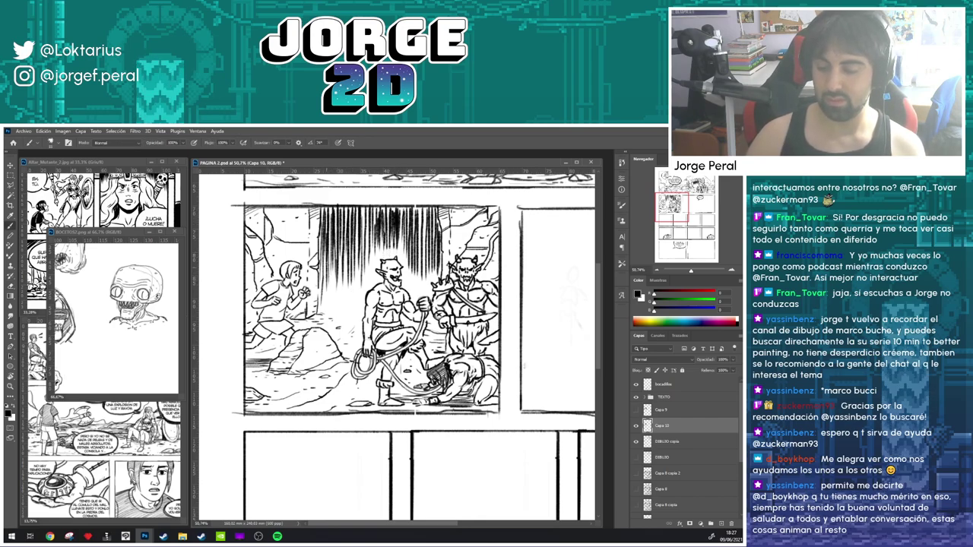
- Lengthen the background hatching downward between the running figure and the rope-holding goblin
{"action": "left_click_drag", "start_coordinate": [328, 268], "coordinate": [328, 308]}
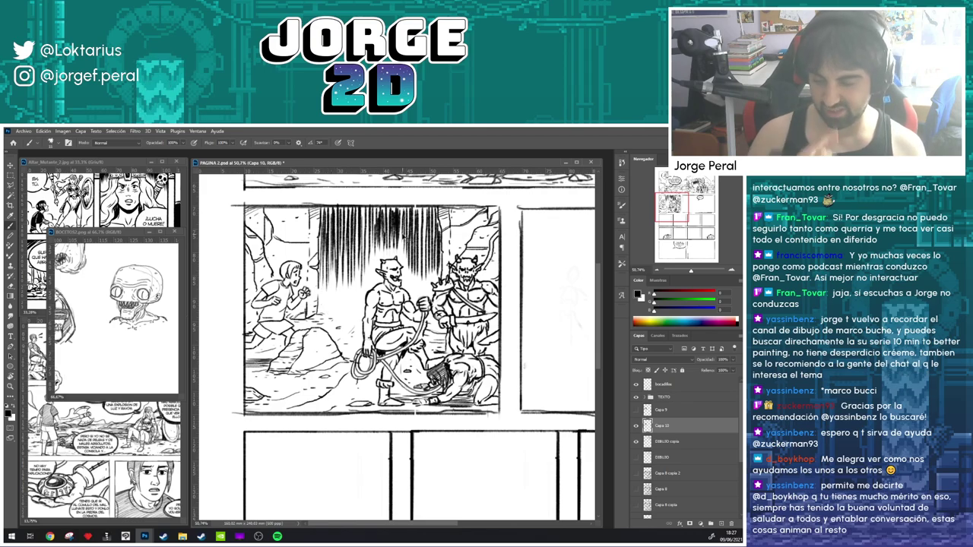
{"action": "left_click_drag", "start_coordinate": [325, 265], "coordinate": [326, 307]}
{"action": "mouse_move", "coordinate": [330, 269]}
{"action": "left_mouse_down"}
{"action": "mouse_move", "coordinate": [330, 309]}
{"action": "mouse_move", "coordinate": [340, 307]}
{"action": "left_mouse_up"}
{"action": "left_click_drag", "start_coordinate": [348, 253], "coordinate": [353, 307]}
{"action": "left_click_drag", "start_coordinate": [355, 246], "coordinate": [355, 278]}
- Thicken the vertical hatching around the rope-holding goblin's head and undo the last stroke
{"action": "left_click_drag", "start_coordinate": [365, 210], "coordinate": [369, 282]}
{"action": "left_click_drag", "start_coordinate": [373, 229], "coordinate": [374, 259]}
{"action": "mouse_move", "coordinate": [375, 207]}
{"action": "left_mouse_down"}
{"action": "mouse_move", "coordinate": [365, 244]}
{"action": "mouse_move", "coordinate": [400, 250]}
{"action": "left_mouse_up"}
{"action": "left_click_drag", "start_coordinate": [402, 214], "coordinate": [401, 265]}
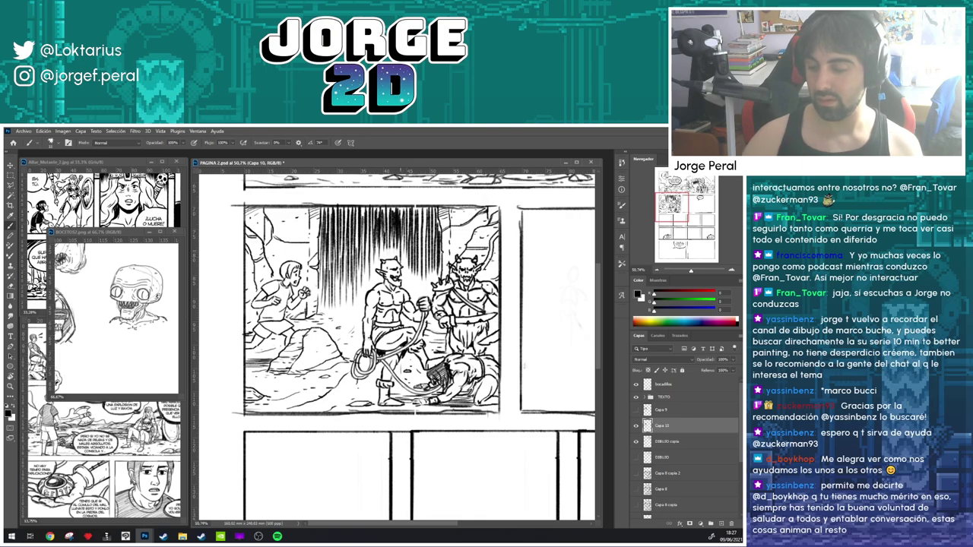
{"action": "key", "text": "ctrl+z"}
- Darken the upper part of the background hatching between the goblins' heads and check the panel within the page
{"action": "mouse_move", "coordinate": [403, 209]}
{"action": "left_mouse_down"}
{"action": "mouse_move", "coordinate": [402, 251]}
{"action": "mouse_move", "coordinate": [419, 241]}
{"action": "mouse_move", "coordinate": [419, 255]}
{"action": "left_mouse_up"}
{"action": "left_click_drag", "start_coordinate": [424, 209], "coordinate": [424, 238]}
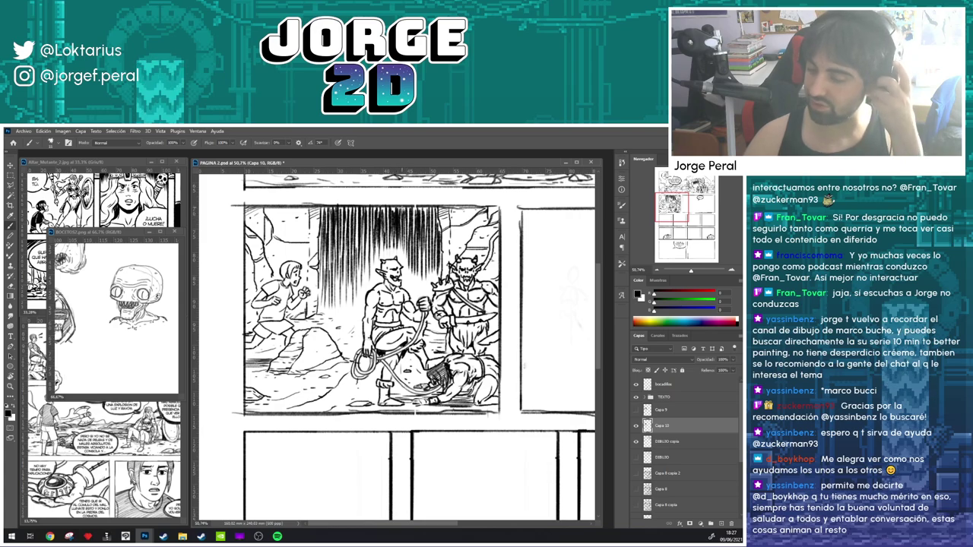
{"action": "mouse_move", "coordinate": [422, 203]}
{"action": "left_mouse_down"}
{"action": "mouse_move", "coordinate": [422, 226]}
{"action": "mouse_move", "coordinate": [435, 234]}
{"action": "left_mouse_up"}
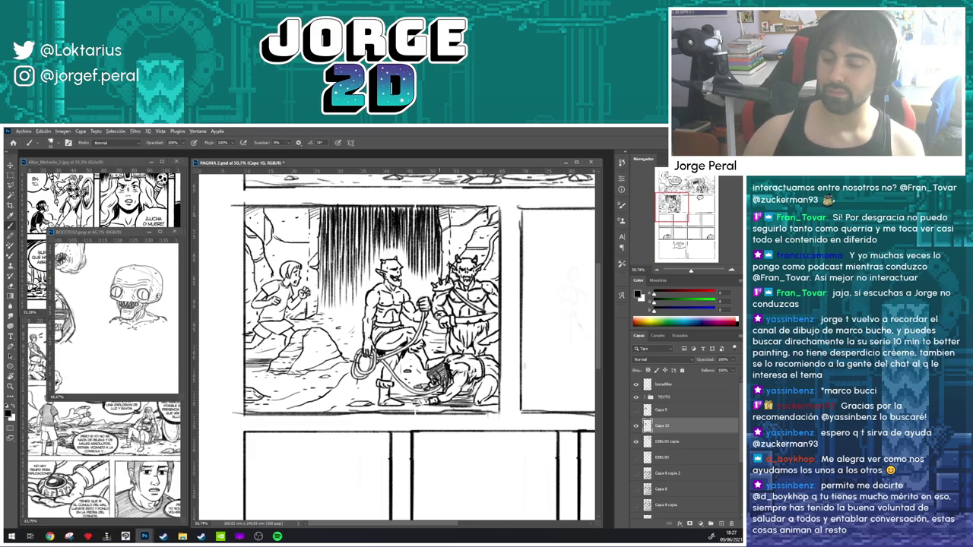
{"action": "scroll", "coordinate": [380, 273], "scroll_direction": "down", "scroll_amount": 6}
{"action": "scroll", "coordinate": [370, 282], "scroll_direction": "up", "scroll_amount": 4}
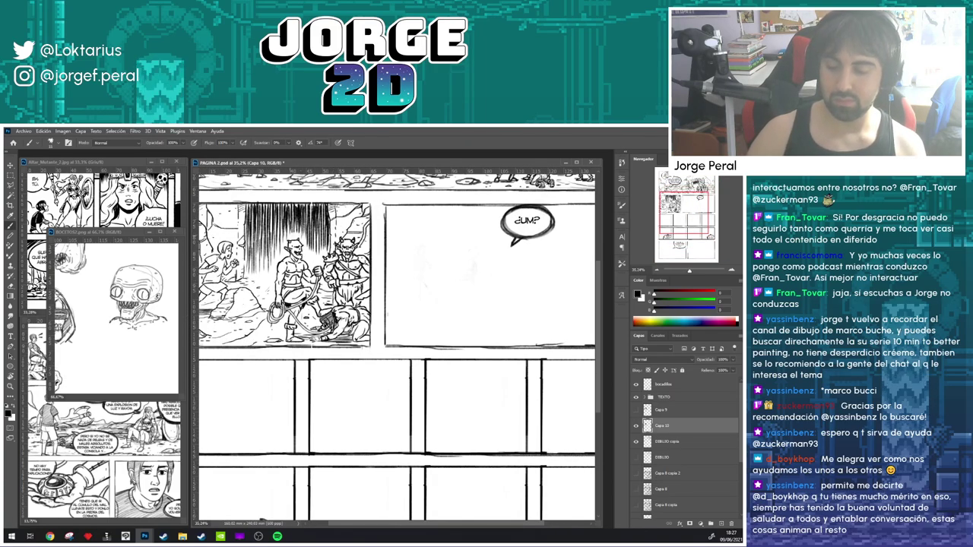
- Save the page and merge the ink layer Capa 10 down into DIBUJO copia
{"action": "key", "text": "e"}
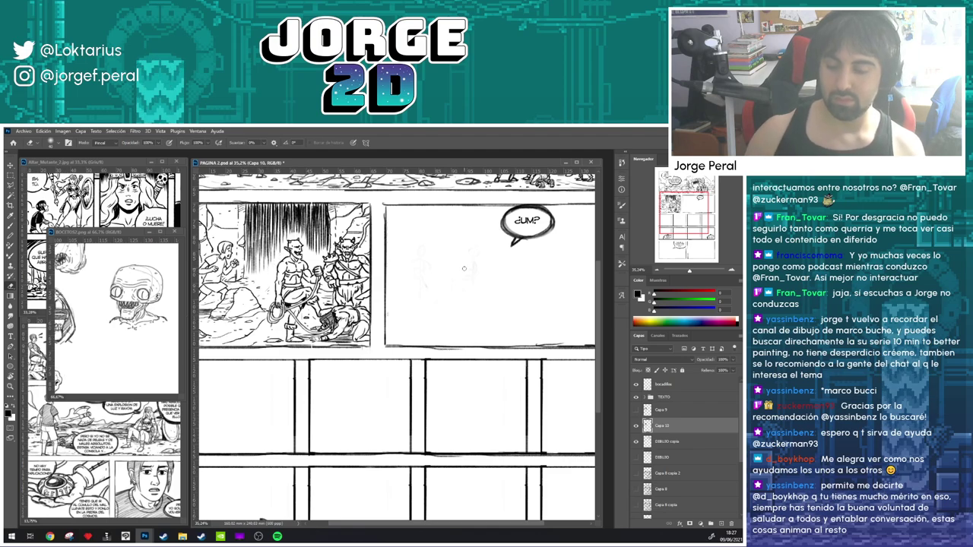
{"action": "left_click_drag", "start_coordinate": [419, 308], "coordinate": [443, 304]}
{"action": "key", "text": "ctrl+s"}
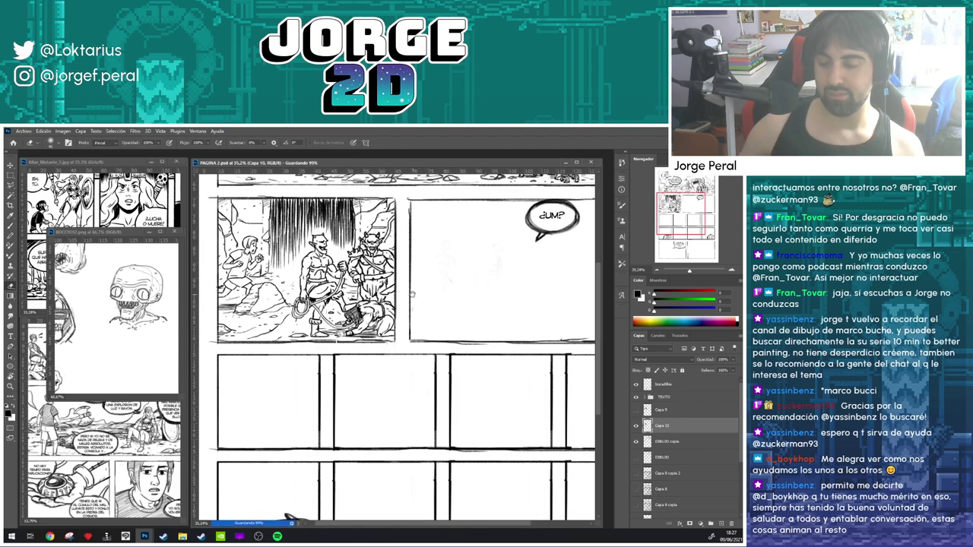
{"action": "scroll", "coordinate": [412, 293], "scroll_direction": "down", "scroll_amount": 3}
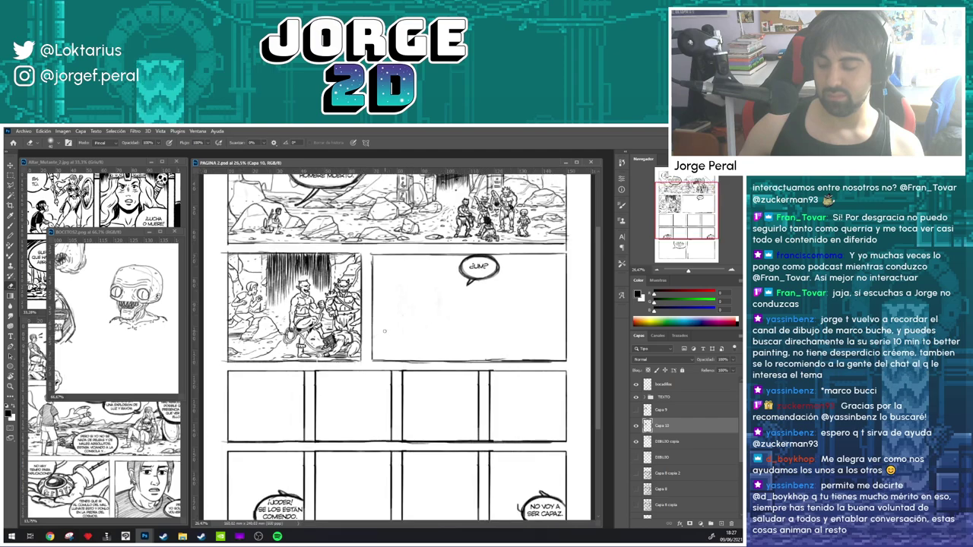
{"action": "scroll", "coordinate": [384, 330], "scroll_direction": "up", "scroll_amount": 2}
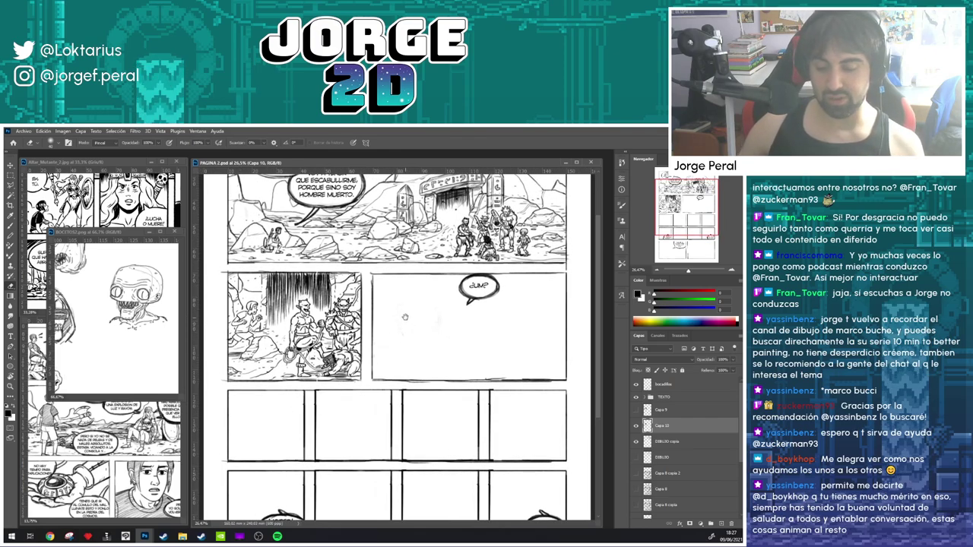
{"action": "left_click_drag", "start_coordinate": [405, 317], "coordinate": [402, 347]}
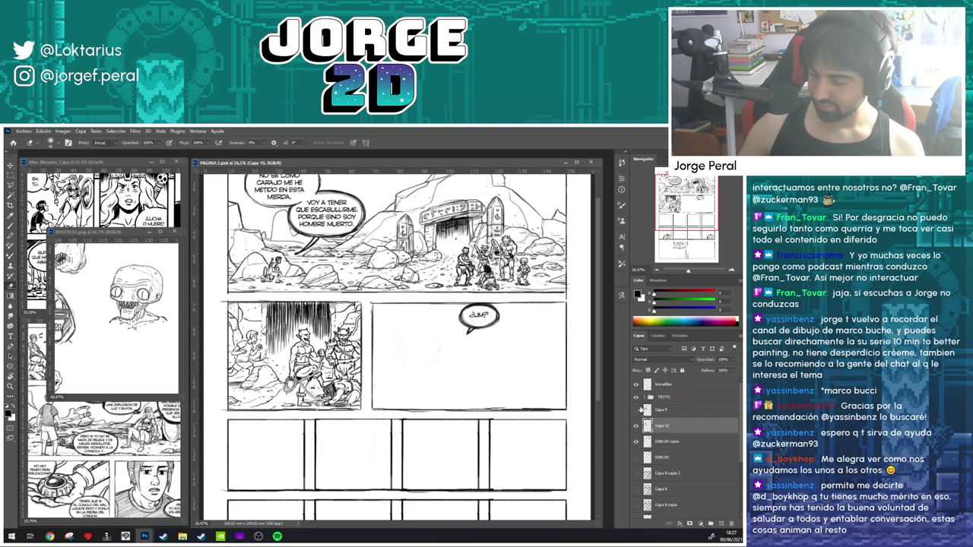
{"action": "key", "text": "ctrl+e"}
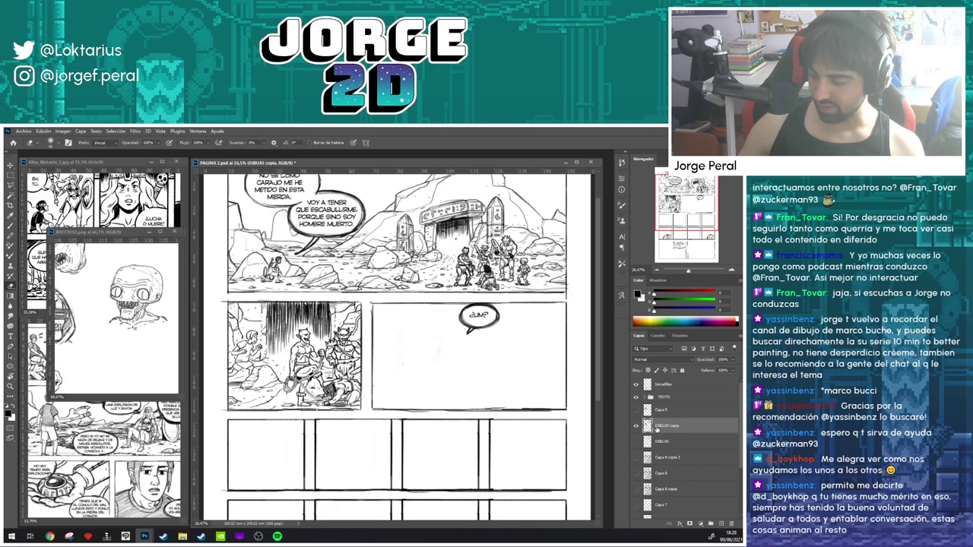
- Duplicate the DIBUJO copia layer with the default name and hide the original
{"action": "right_click", "coordinate": [659, 427]}
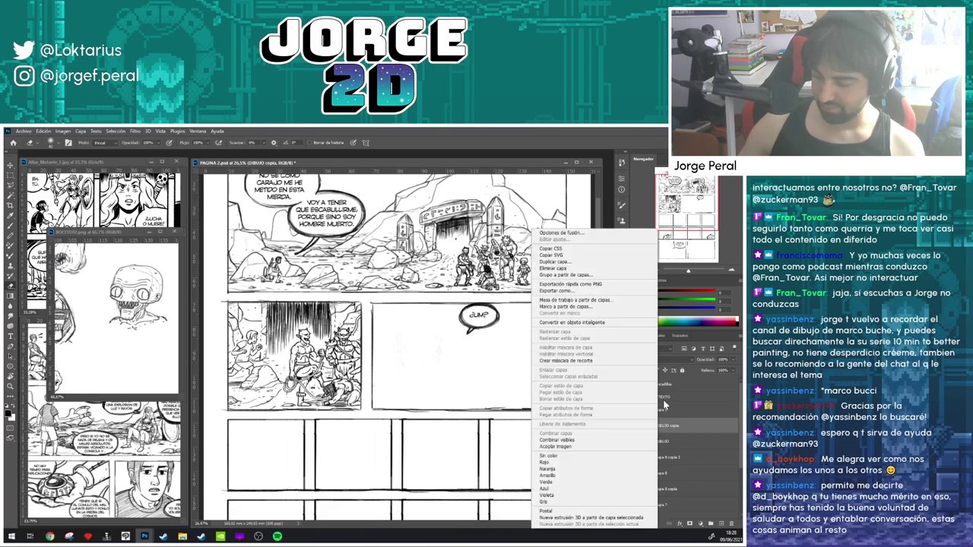
{"action": "left_click", "coordinate": [555, 262]}
{"action": "key", "text": "Return"}
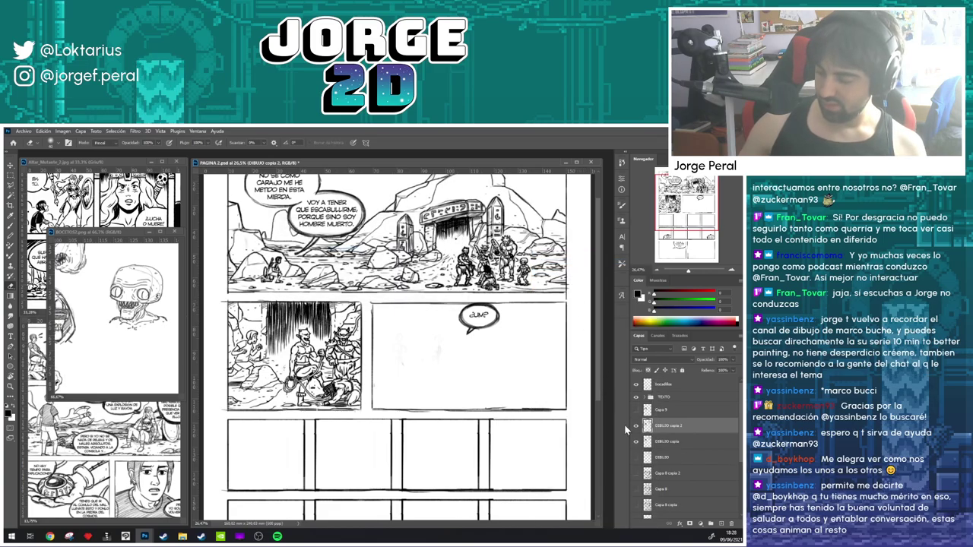
{"action": "left_click", "coordinate": [638, 442]}
- Try a new face outline on the running figure, undo the last stroke and reduce the brush size
{"action": "left_click_drag", "start_coordinate": [255, 343], "coordinate": [354, 343]}
{"action": "mouse_move", "coordinate": [319, 321]}
{"action": "left_mouse_down"}
{"action": "mouse_move", "coordinate": [399, 319]}
{"action": "mouse_move", "coordinate": [350, 342]}
{"action": "mouse_move", "coordinate": [335, 320]}
{"action": "mouse_move", "coordinate": [353, 301]}
{"action": "mouse_move", "coordinate": [364, 311]}
{"action": "mouse_move", "coordinate": [362, 345]}
{"action": "left_mouse_up"}
{"action": "key", "text": "b"}
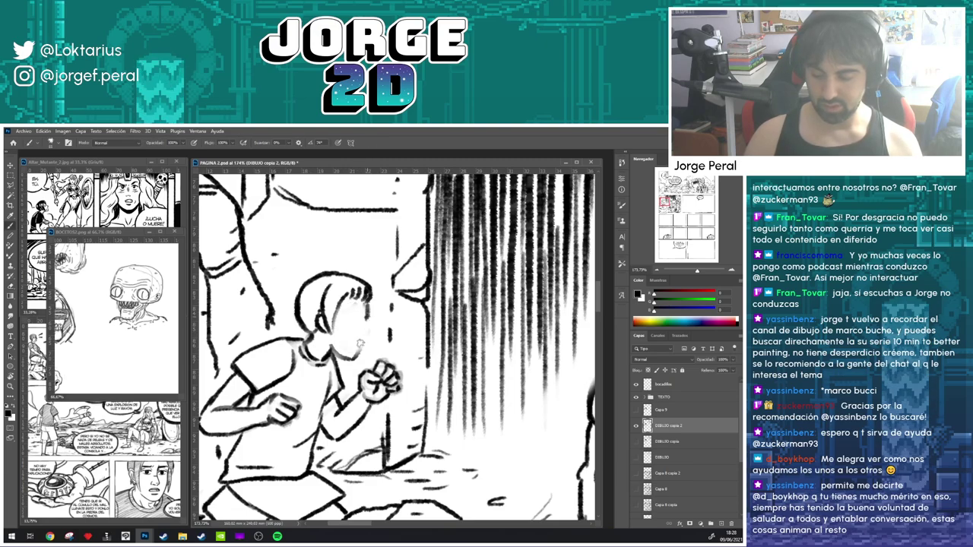
{"action": "left_click_drag", "start_coordinate": [367, 303], "coordinate": [355, 357]}
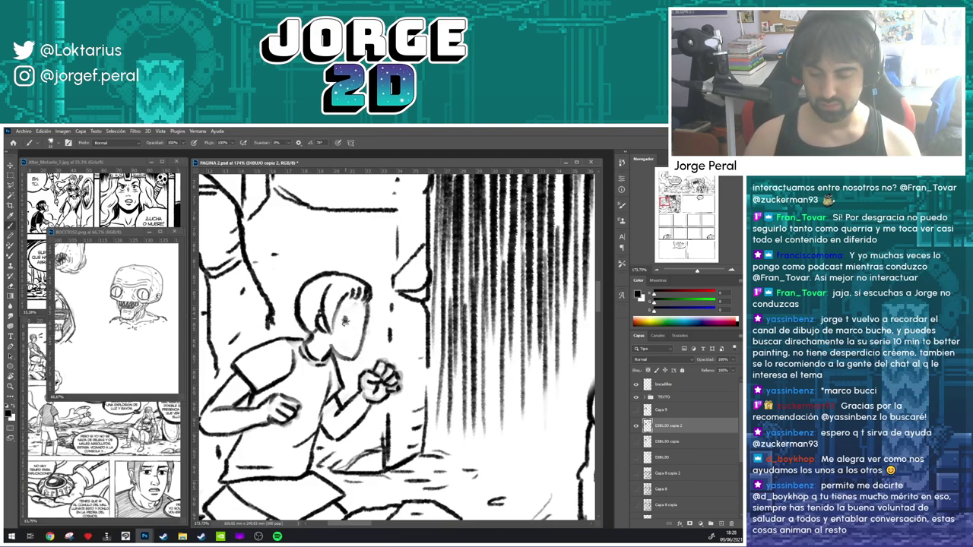
{"action": "key", "text": "ctrl+z"}
{"action": "key", "text": "bracketleft"}
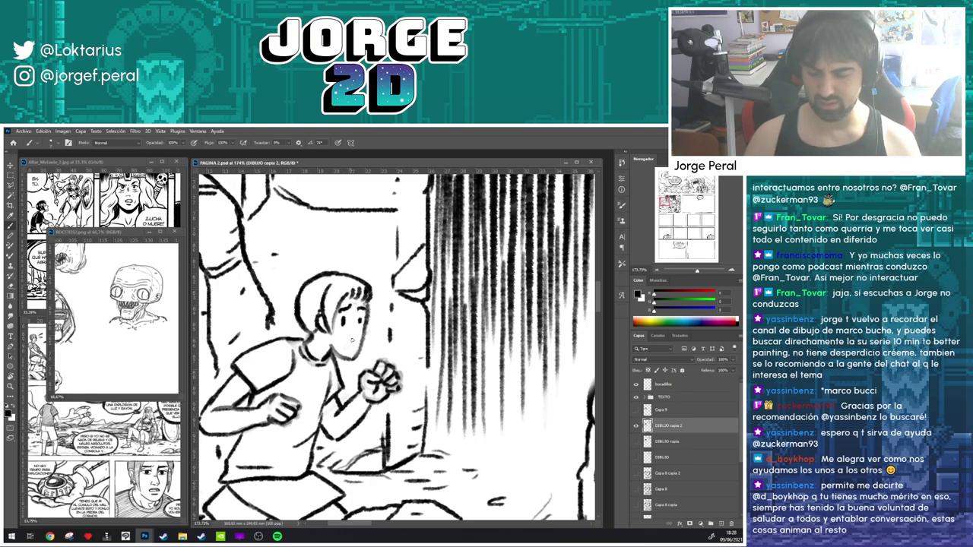
- Try drawing eyes, nose and a worried mouth on the running figure, refining the face's front contour
{"action": "left_click_drag", "start_coordinate": [359, 320], "coordinate": [342, 349]}
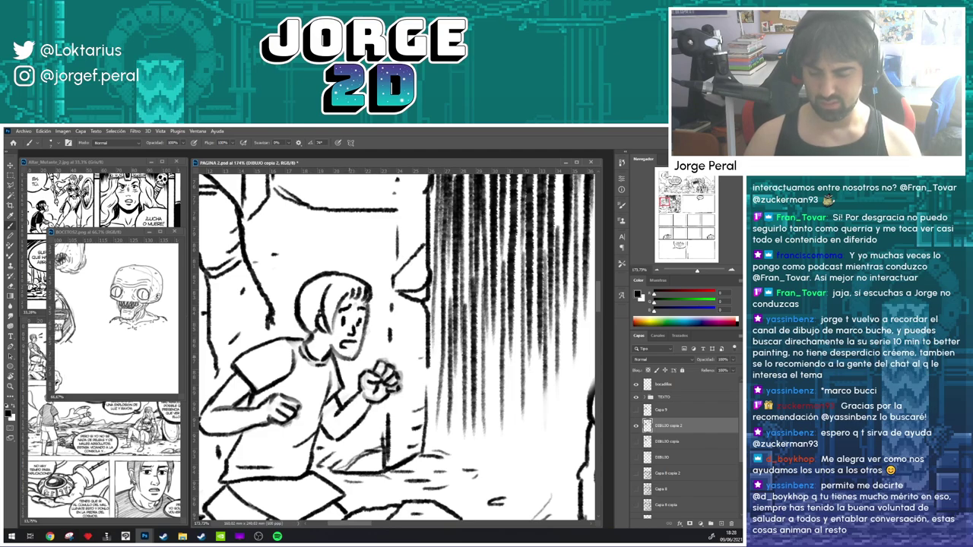
{"action": "mouse_move", "coordinate": [350, 357]}
{"action": "left_mouse_down"}
{"action": "mouse_move", "coordinate": [367, 322]}
{"action": "mouse_move", "coordinate": [355, 351]}
{"action": "mouse_move", "coordinate": [338, 336]}
{"action": "mouse_move", "coordinate": [351, 351]}
{"action": "left_mouse_up"}
{"action": "key", "text": "e"}
{"action": "key", "text": "b"}
{"action": "left_click_drag", "start_coordinate": [371, 303], "coordinate": [375, 334]}
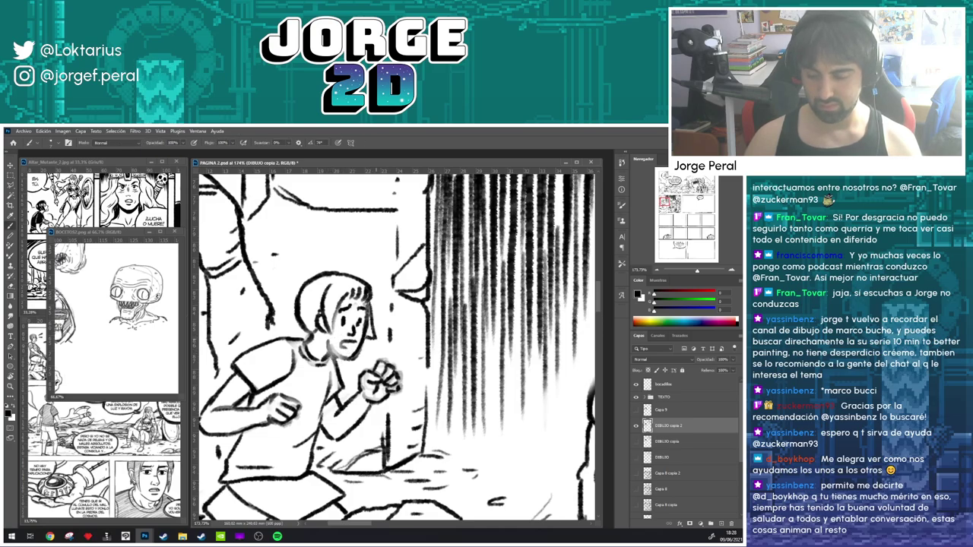
- Compare both drawing versions by switching their layers' visibility, and delete the DIBUJO copia 2 layer with the redrawn face
{"action": "scroll", "coordinate": [376, 335], "scroll_direction": "down", "scroll_amount": 12}
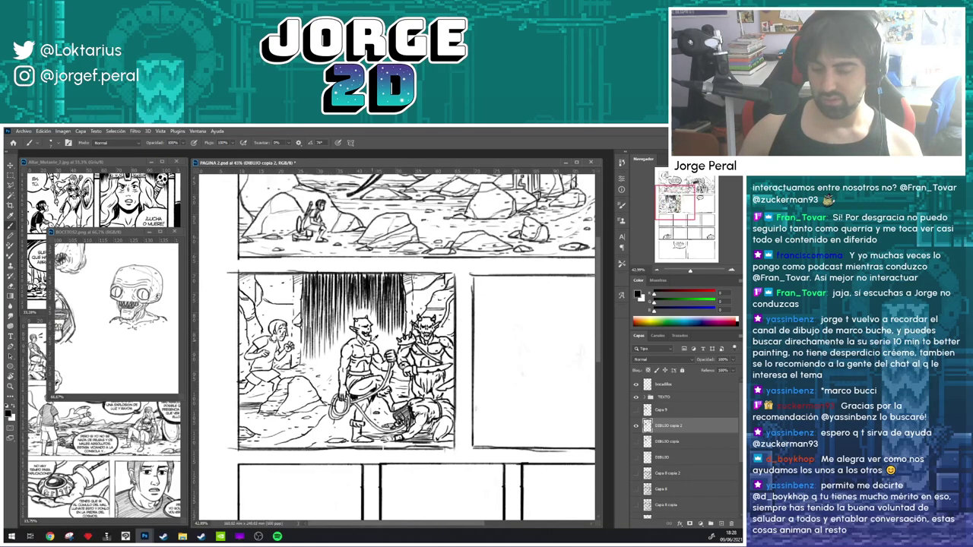
{"action": "scroll", "coordinate": [200, 344], "scroll_direction": "down", "scroll_amount": 1}
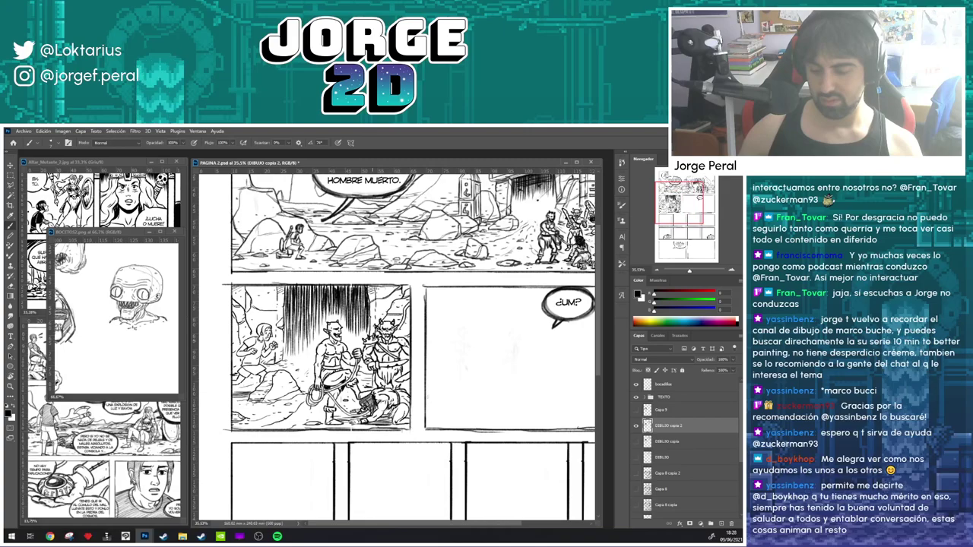
{"action": "left_click", "coordinate": [636, 425]}
{"action": "left_click", "coordinate": [635, 441]}
{"action": "left_click", "coordinate": [636, 441]}
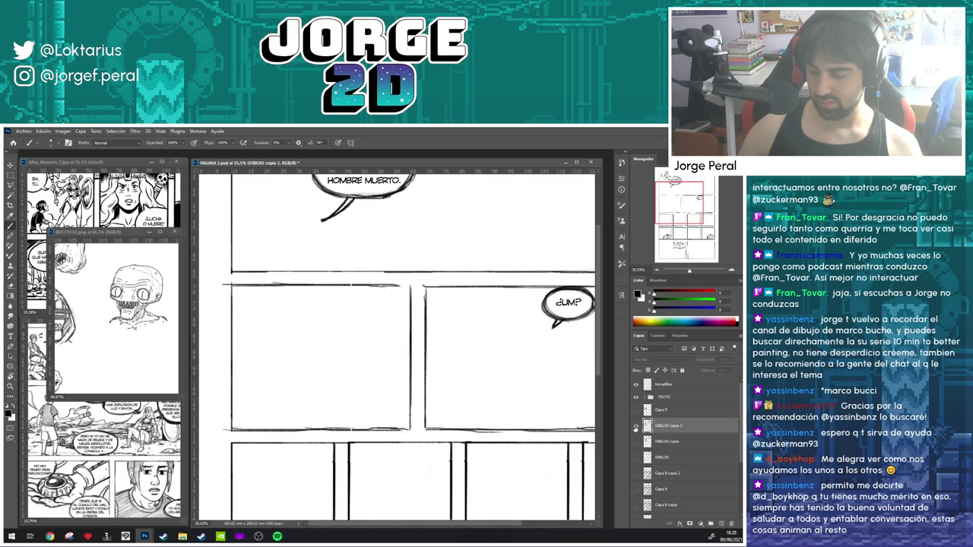
{"action": "left_click", "coordinate": [635, 427]}
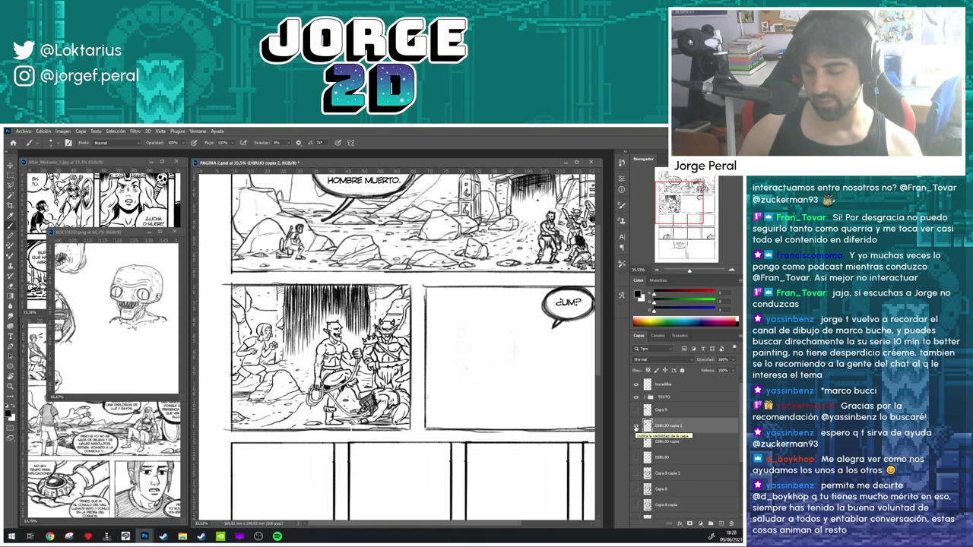
{"action": "left_click", "coordinate": [636, 426]}
{"action": "left_click", "coordinate": [636, 441]}
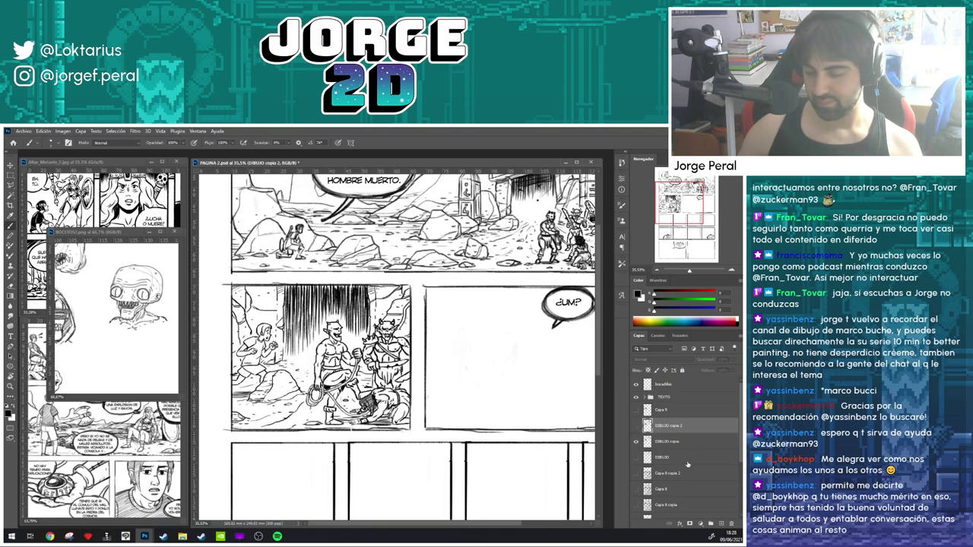
{"action": "left_click", "coordinate": [733, 523]}
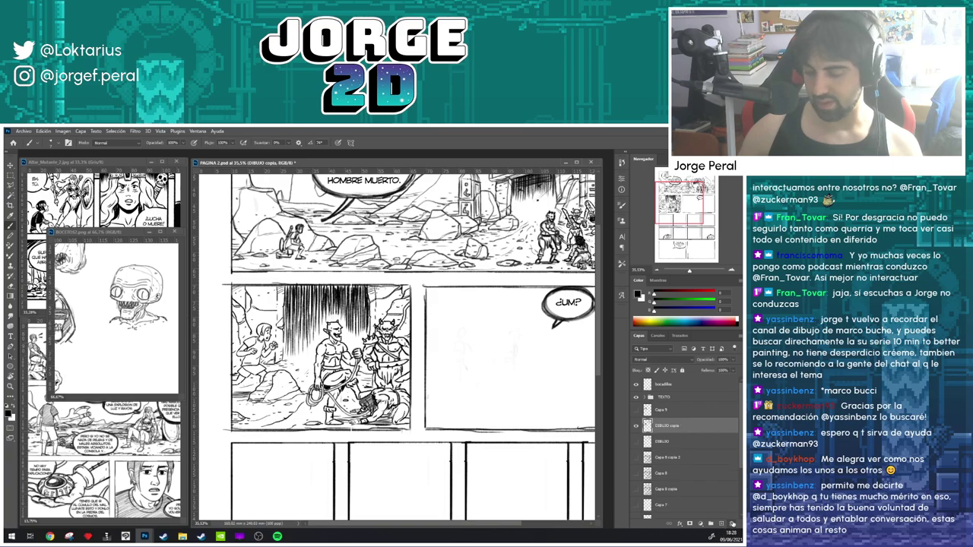
{"action": "left_click_drag", "start_coordinate": [470, 346], "coordinate": [372, 371]}
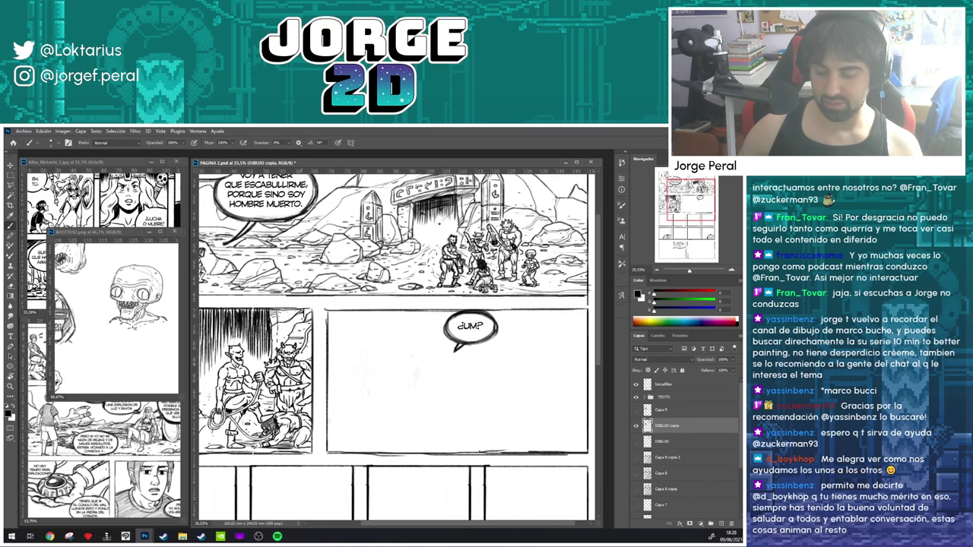
{"action": "left_click_drag", "start_coordinate": [219, 361], "coordinate": [414, 359]}
{"action": "key", "text": "e"}
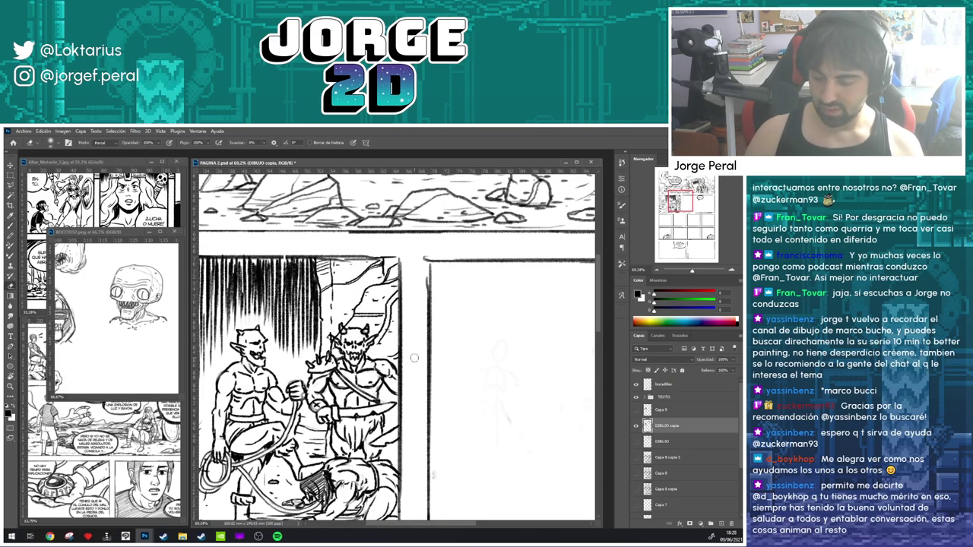
{"action": "left_click_drag", "start_coordinate": [332, 339], "coordinate": [342, 340]}
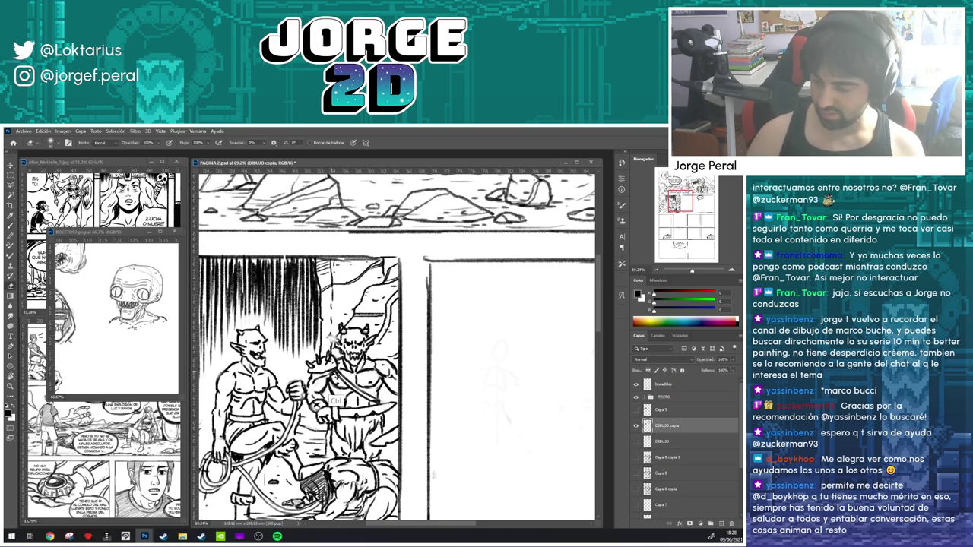
{"action": "key", "text": "ctrl+j"}
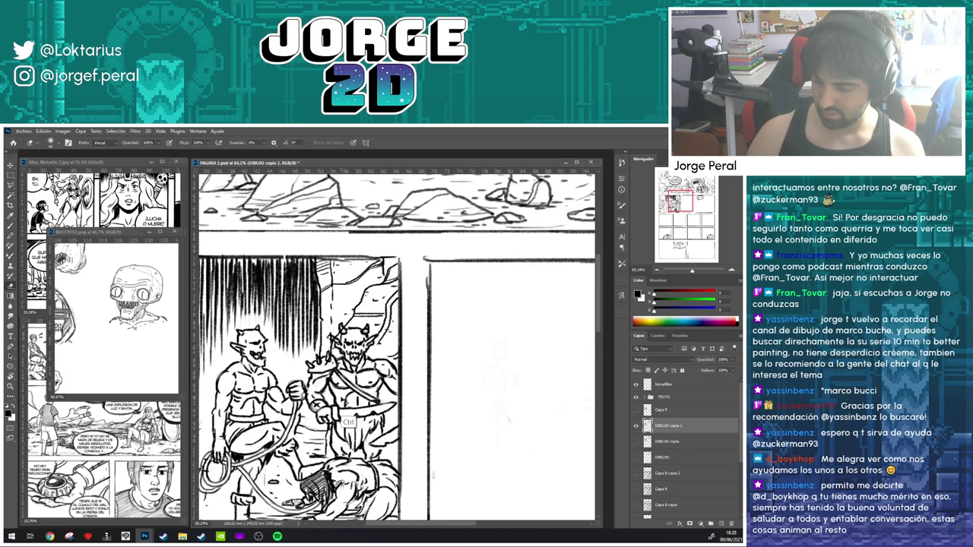
{"action": "key", "text": "ctrl+z"}
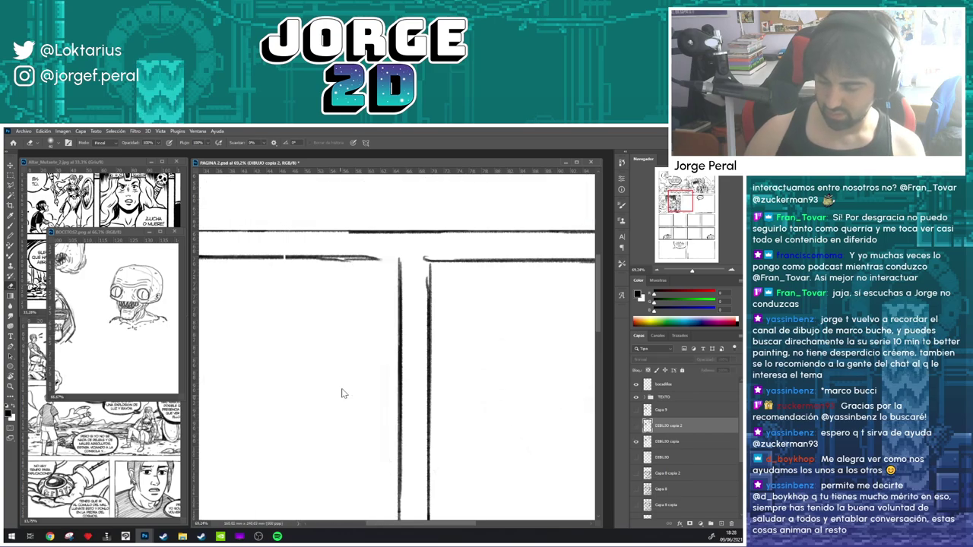
- Erase the stray lines beside the horned goblin's pointed ear, above the spiked shoulder pad, and tidy the ear's outline
{"action": "scroll", "coordinate": [341, 335], "scroll_direction": "up", "scroll_amount": 3}
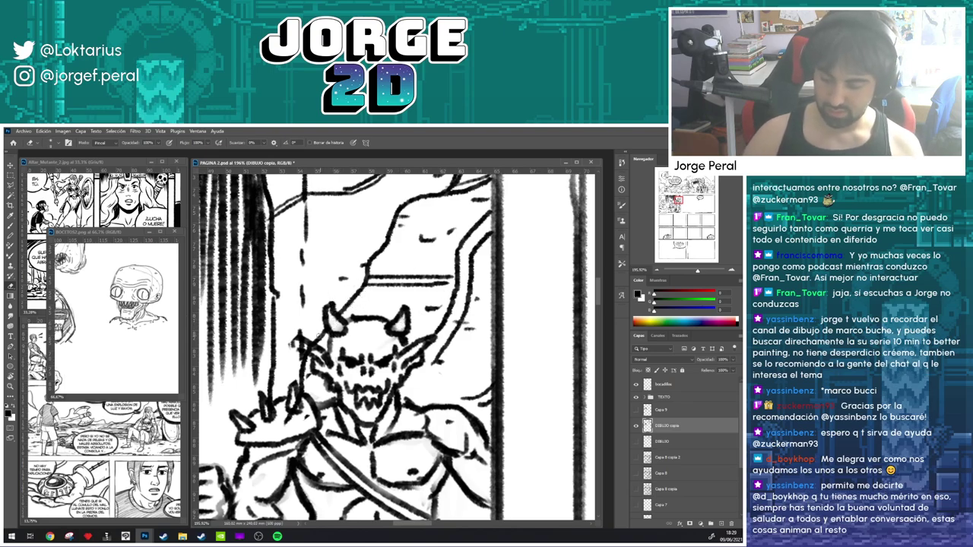
{"action": "left_click_drag", "start_coordinate": [319, 335], "coordinate": [300, 356]}
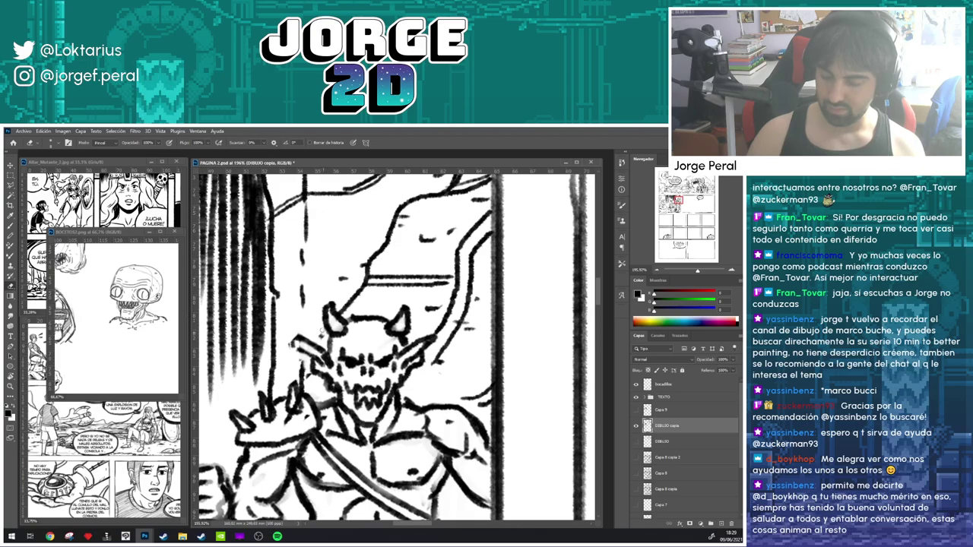
{"action": "key", "text": "b"}
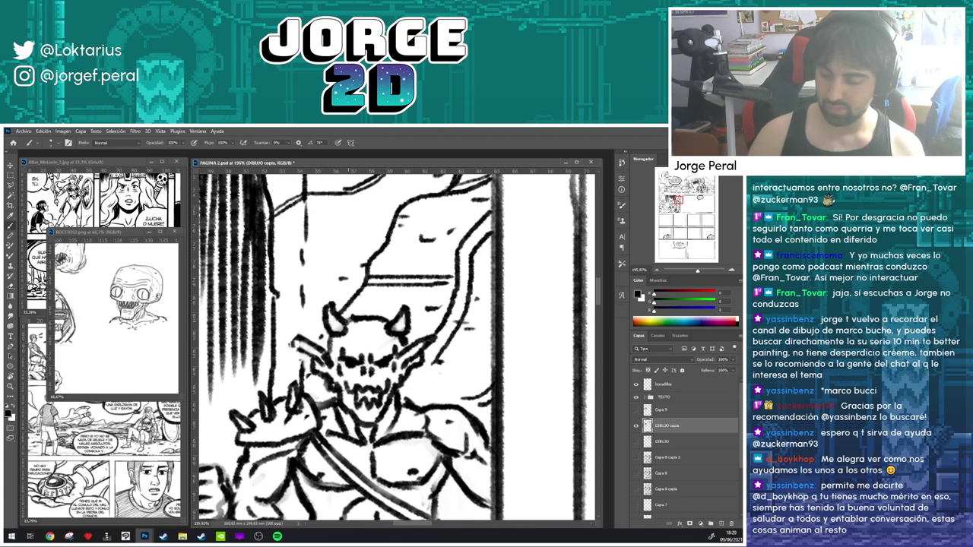
{"action": "key", "text": "e"}
- Clean up the lines between the horned goblin's ear and spiked shoulder pad, alternating eraser and brush
{"action": "left_click_drag", "start_coordinate": [412, 331], "coordinate": [431, 277]}
{"action": "left_click_drag", "start_coordinate": [313, 361], "coordinate": [317, 362]}
{"action": "key", "text": "b"}
{"action": "key", "text": "e"}
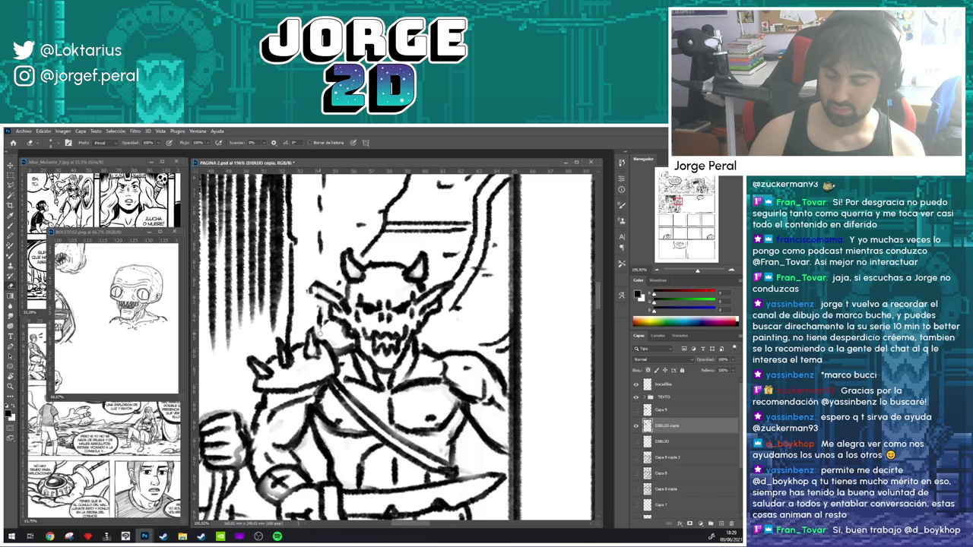
{"action": "key", "text": "b"}
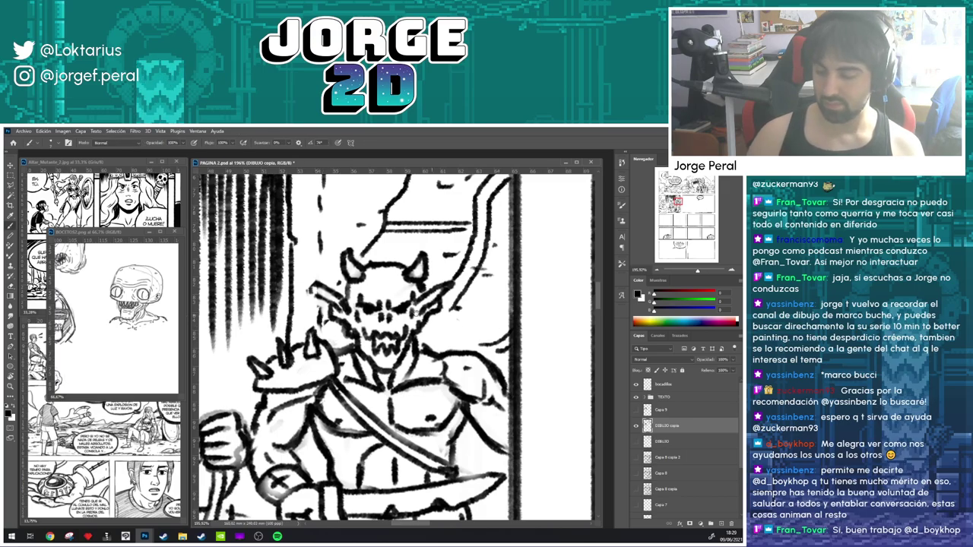
{"action": "key", "text": "e"}
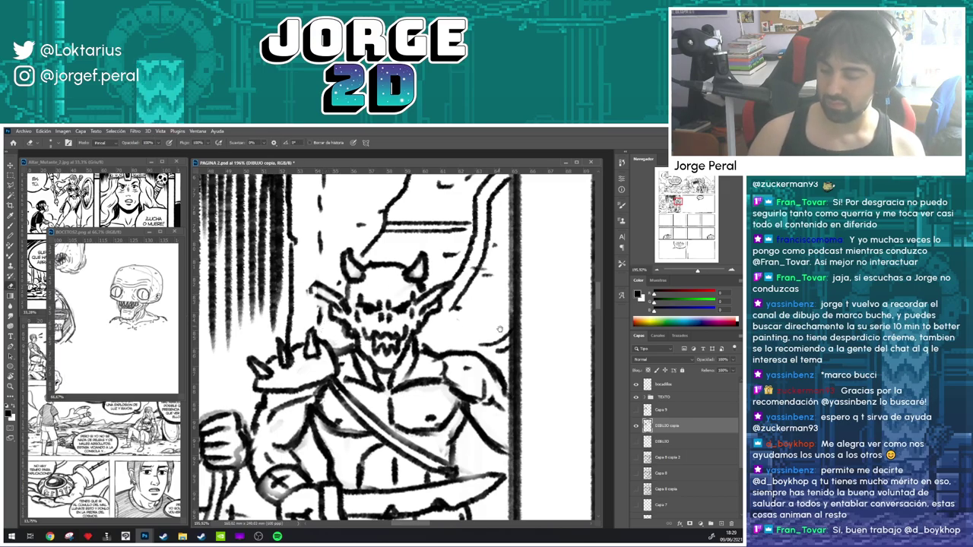
- Check the goblins in both the rope panel and the wide panel above, and save the page
{"action": "mouse_move", "coordinate": [499, 329]}
{"action": "left_mouse_down"}
{"action": "mouse_move", "coordinate": [486, 294]}
{"action": "mouse_move", "coordinate": [557, 267]}
{"action": "left_mouse_up"}
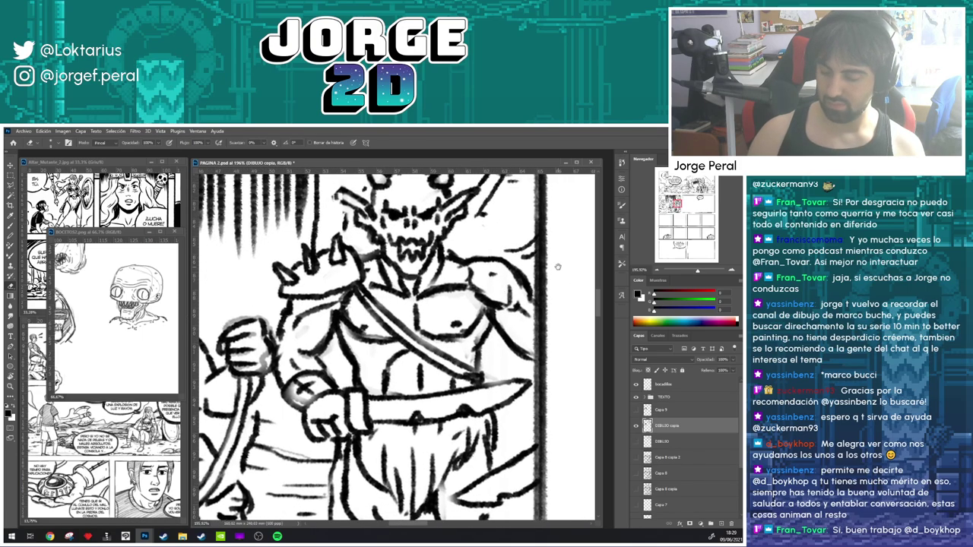
{"action": "left_click_drag", "start_coordinate": [407, 352], "coordinate": [377, 389]}
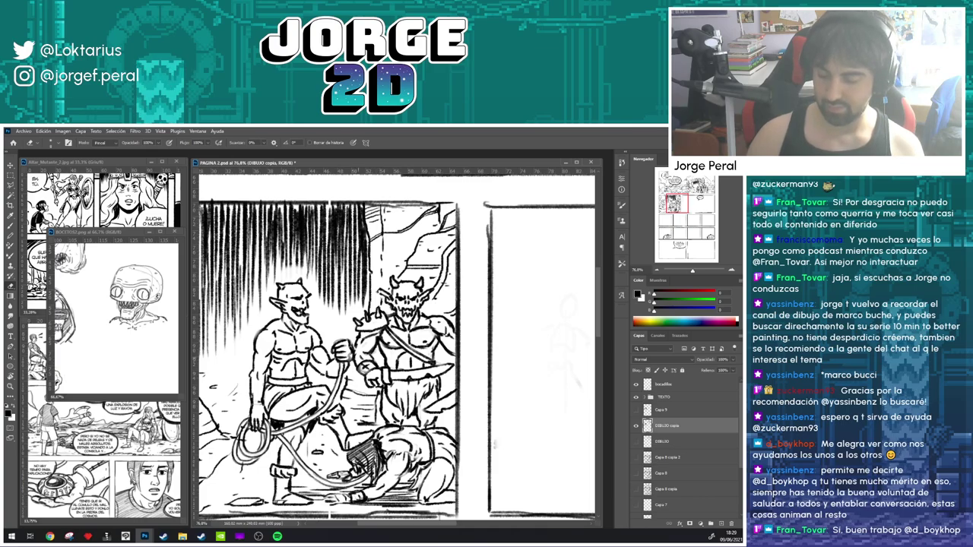
{"action": "left_click_drag", "start_coordinate": [477, 320], "coordinate": [349, 392]}
{"action": "left_click_drag", "start_coordinate": [448, 292], "coordinate": [248, 388]}
{"action": "key", "text": "b"}
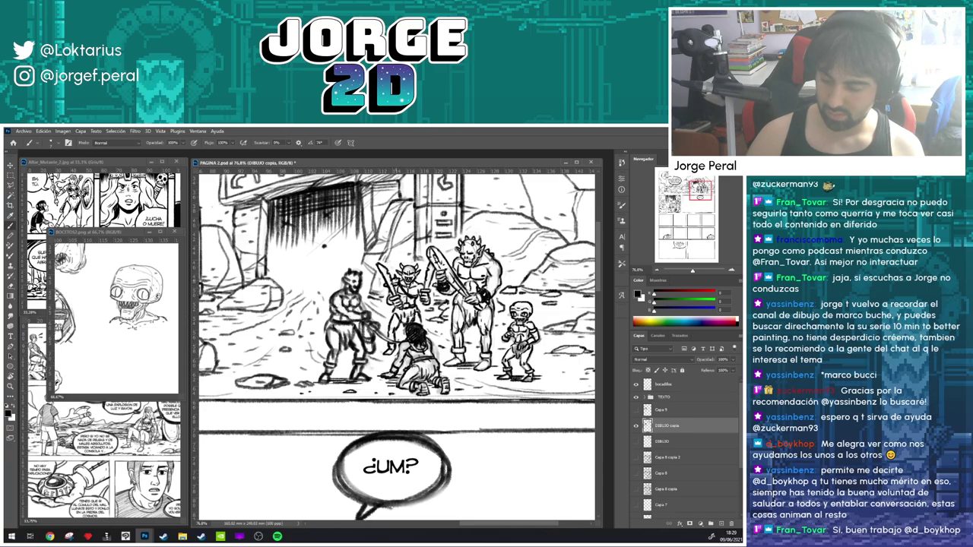
{"action": "left_click_drag", "start_coordinate": [547, 252], "coordinate": [449, 252]}
{"action": "left_click_drag", "start_coordinate": [457, 408], "coordinate": [466, 359]}
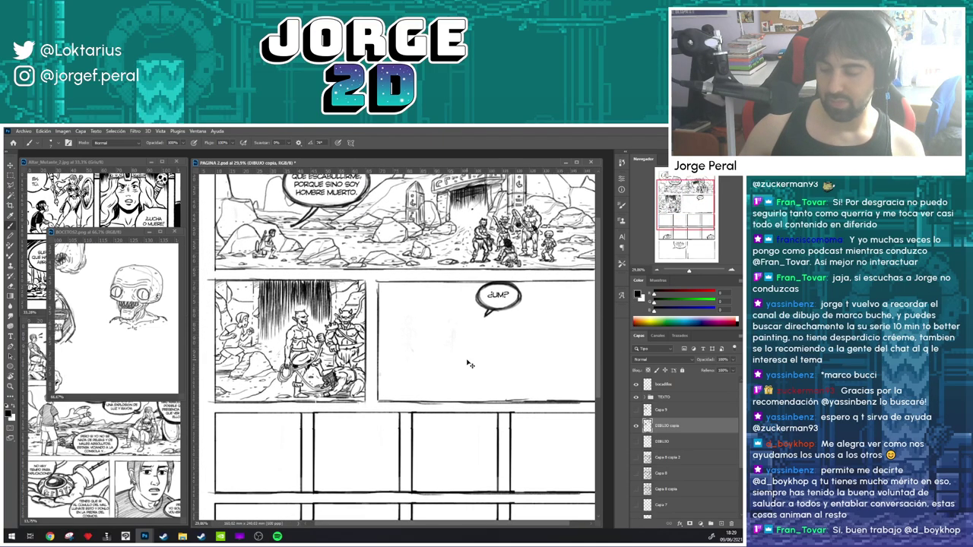
{"action": "key", "text": "ctrl+s"}
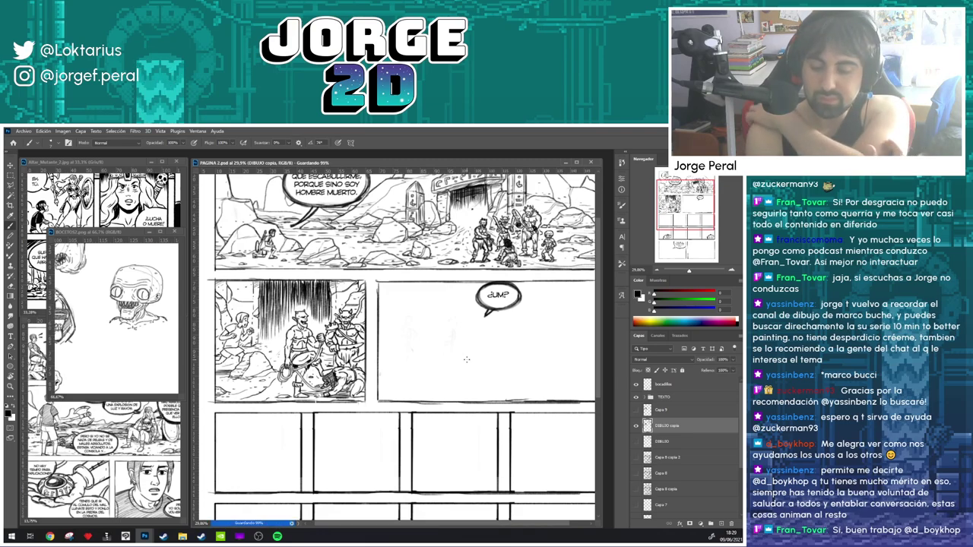
- Compare the DIBUJO and DIBUJO copia layers by switching their visibility, and delete the DIBUJO layer
{"action": "left_click", "coordinate": [636, 442]}
{"action": "left_click", "coordinate": [635, 448]}
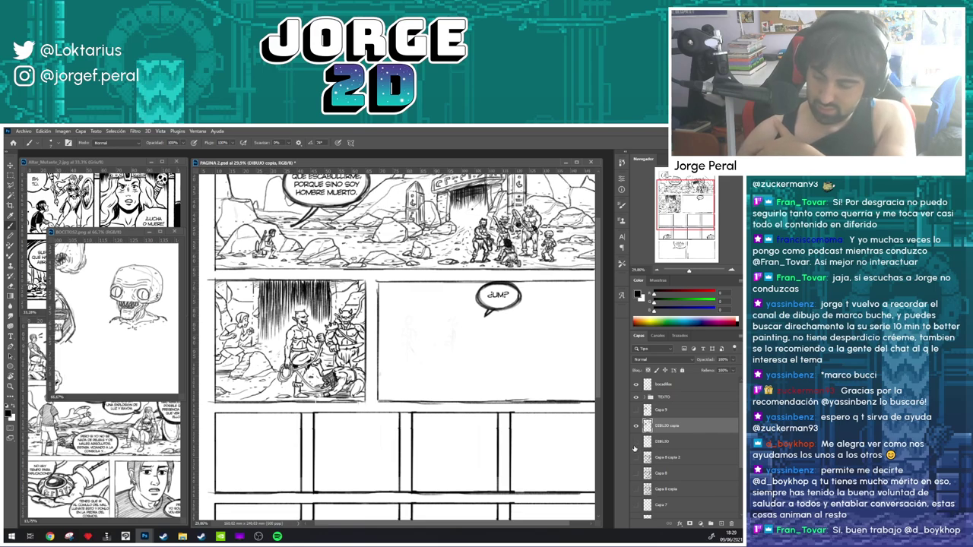
{"action": "left_click", "coordinate": [636, 426]}
{"action": "left_click", "coordinate": [636, 443]}
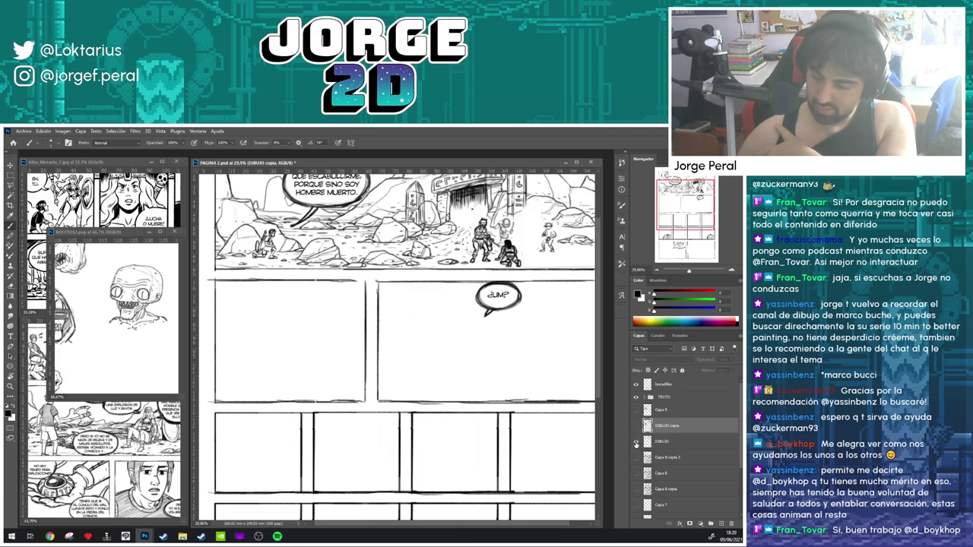
{"action": "left_click", "coordinate": [636, 443]}
{"action": "left_click", "coordinate": [637, 442]}
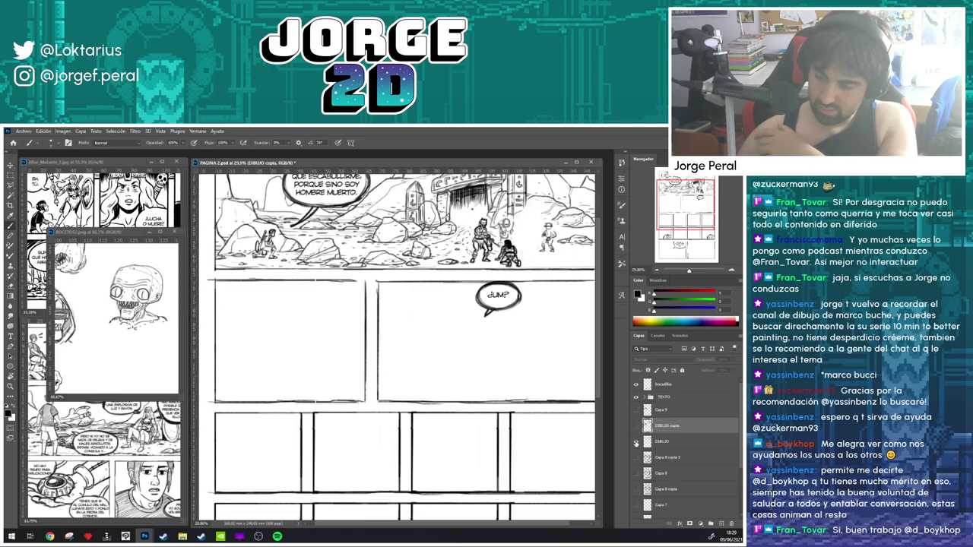
{"action": "left_click", "coordinate": [637, 442]}
{"action": "left_click", "coordinate": [703, 444]}
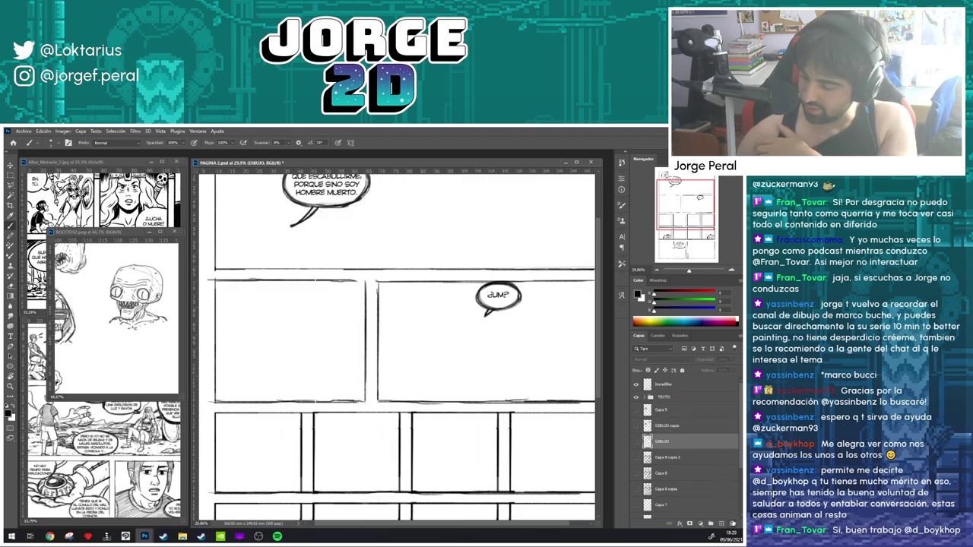
{"action": "key", "text": "Delete"}
- Compare the inked DIBUJO copia layer with the rough sketch layer across the page by switching their visibility
{"action": "left_click", "coordinate": [636, 426]}
{"action": "left_click", "coordinate": [637, 441]}
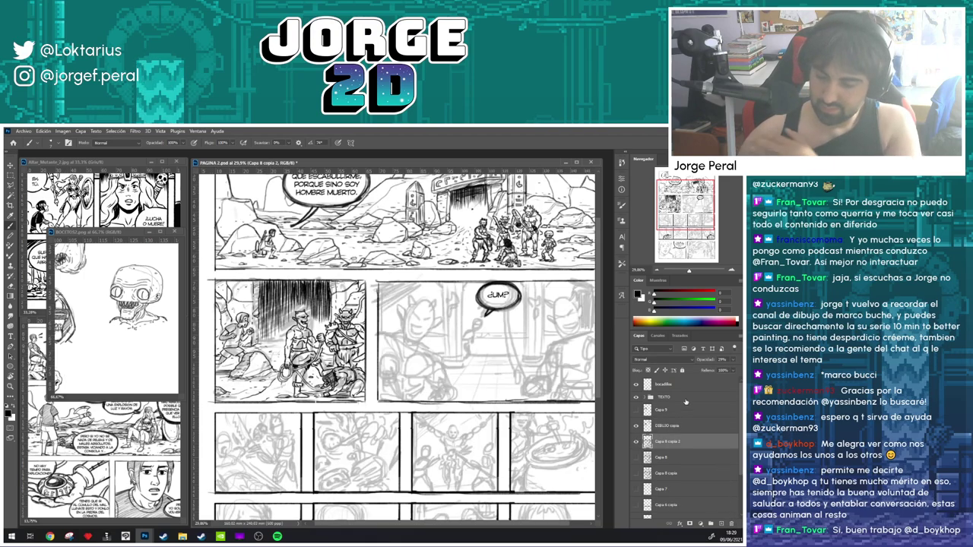
{"action": "key", "text": "e"}
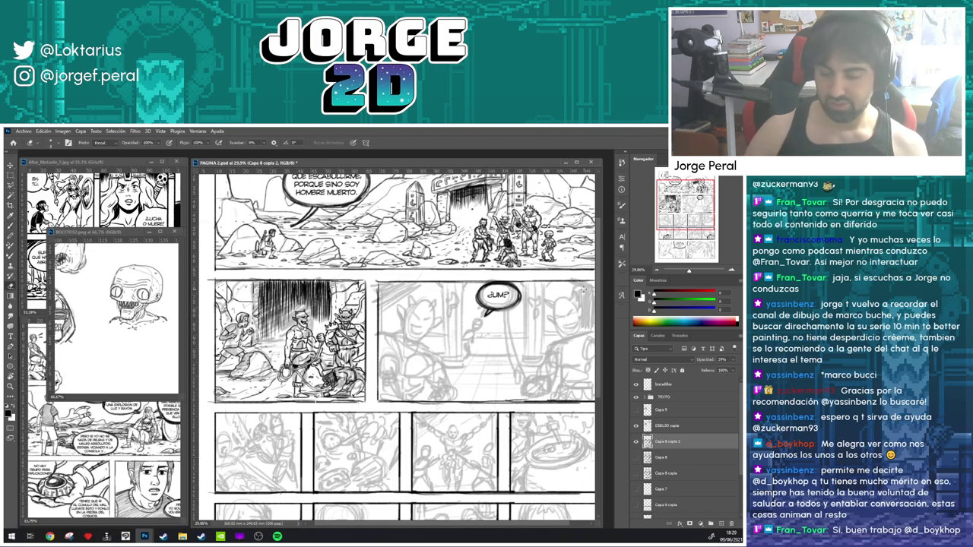
{"action": "left_click", "coordinate": [636, 426]}
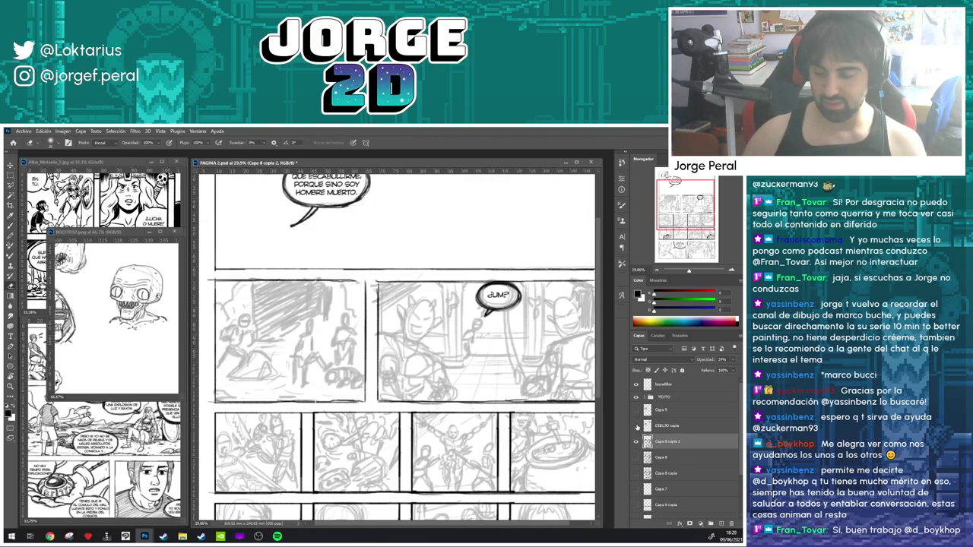
{"action": "left_click", "coordinate": [637, 426]}
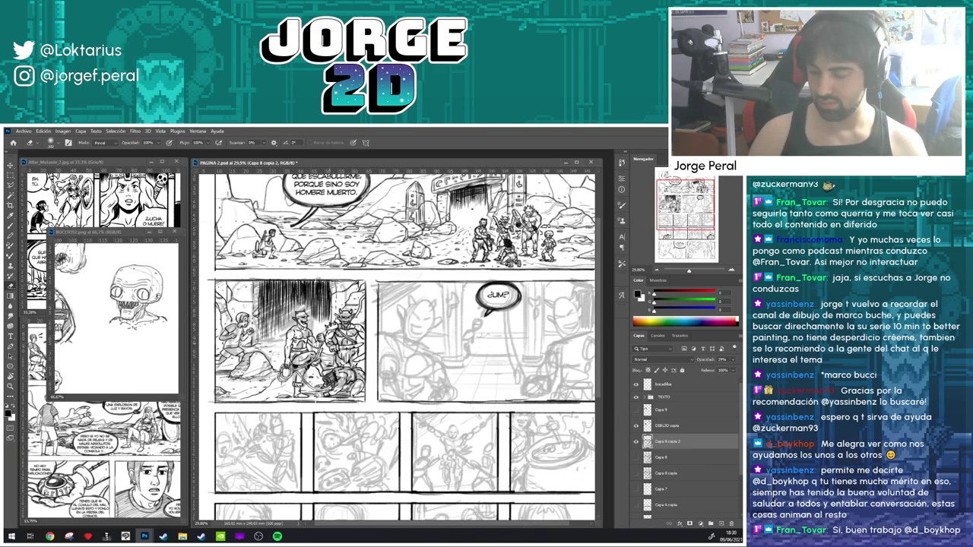
{"action": "left_click", "coordinate": [637, 426]}
{"action": "left_click_drag", "start_coordinate": [445, 369], "coordinate": [390, 379]}
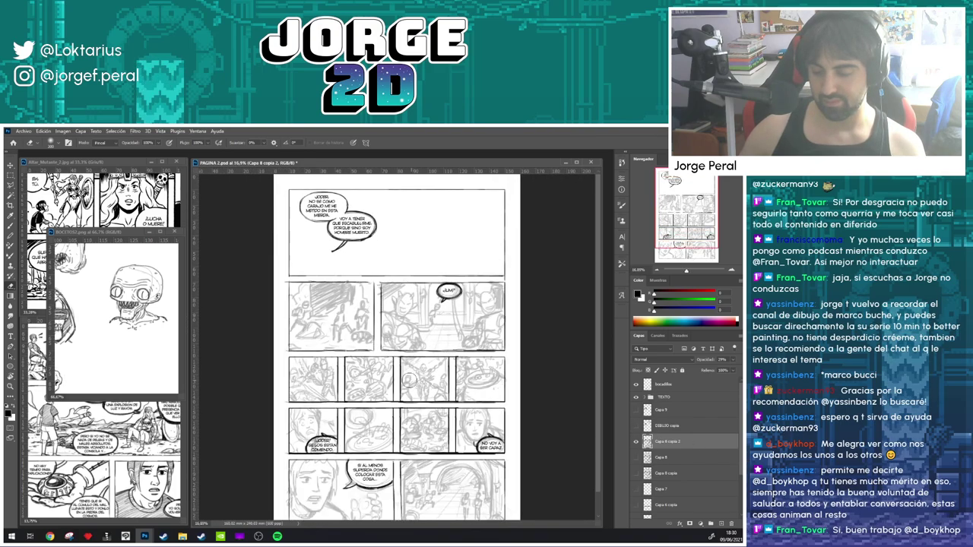
{"action": "left_click", "coordinate": [636, 425]}
{"action": "left_click", "coordinate": [634, 443]}
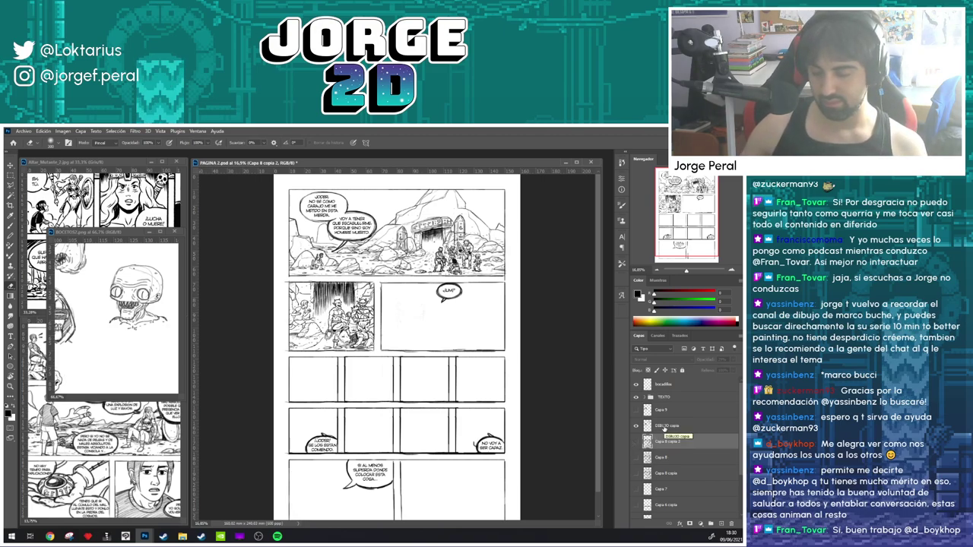
{"action": "scroll", "coordinate": [397, 355], "scroll_direction": "up", "scroll_amount": 3}
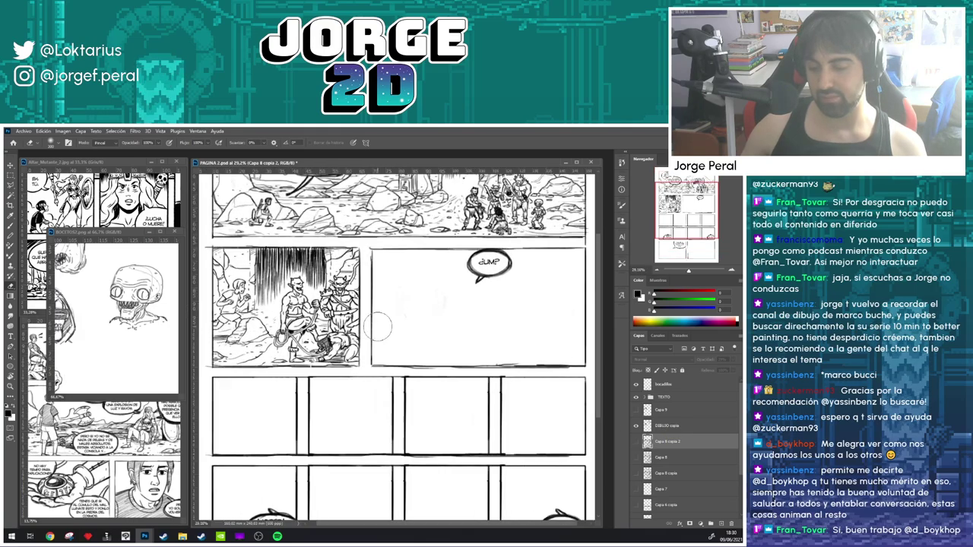
- Duplicate the DIBUJO copia layer
{"action": "right_click", "coordinate": [669, 428]}
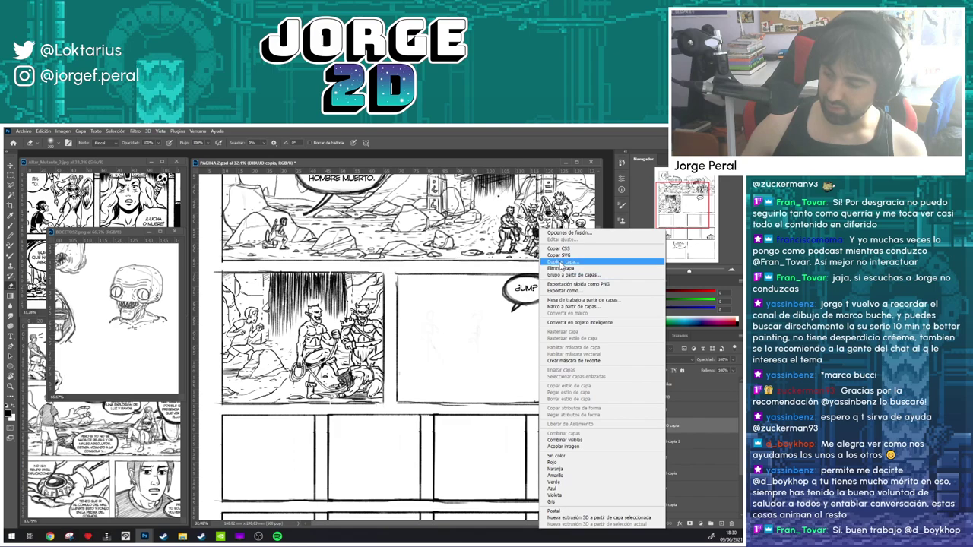
{"action": "left_click", "coordinate": [561, 262]}
{"action": "key", "text": "Return"}
- Lasso the goblin group in the rope panel on the duplicated layer and scale it down slightly
{"action": "key", "text": "m"}
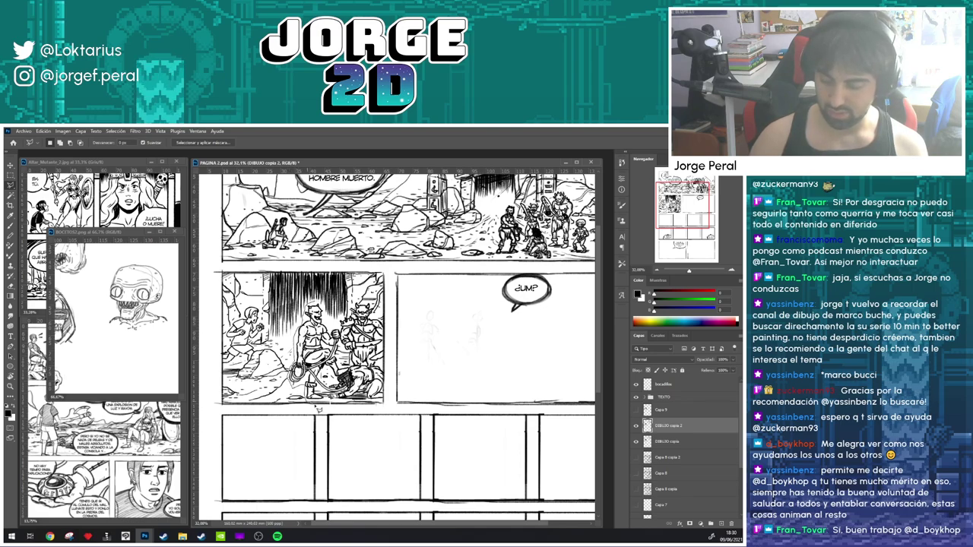
{"action": "mouse_move", "coordinate": [319, 409]}
{"action": "left_mouse_down"}
{"action": "mouse_move", "coordinate": [356, 415]}
{"action": "mouse_move", "coordinate": [388, 407]}
{"action": "mouse_move", "coordinate": [399, 376]}
{"action": "mouse_move", "coordinate": [377, 311]}
{"action": "left_mouse_up"}
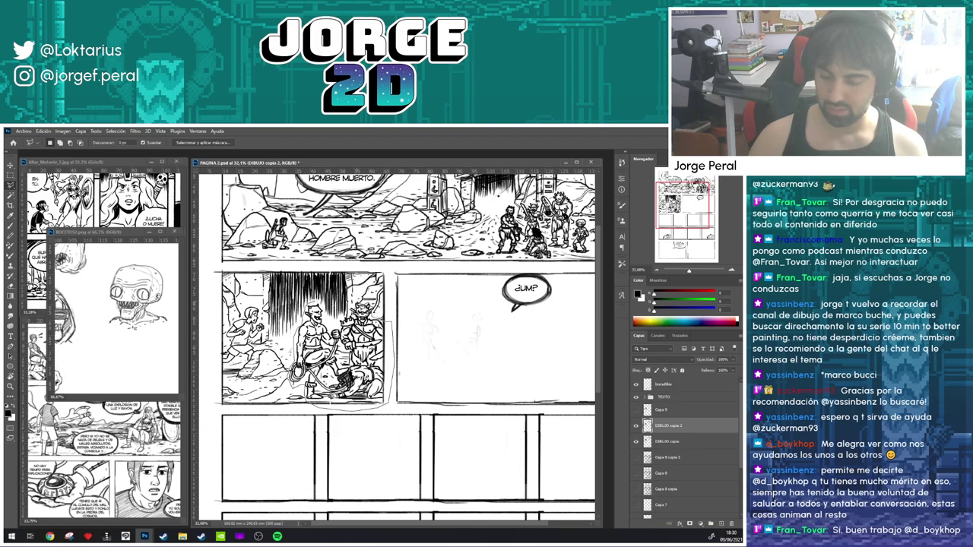
{"action": "mouse_move", "coordinate": [348, 323]}
{"action": "left_mouse_down"}
{"action": "mouse_move", "coordinate": [339, 335]}
{"action": "mouse_move", "coordinate": [316, 302]}
{"action": "left_mouse_up"}
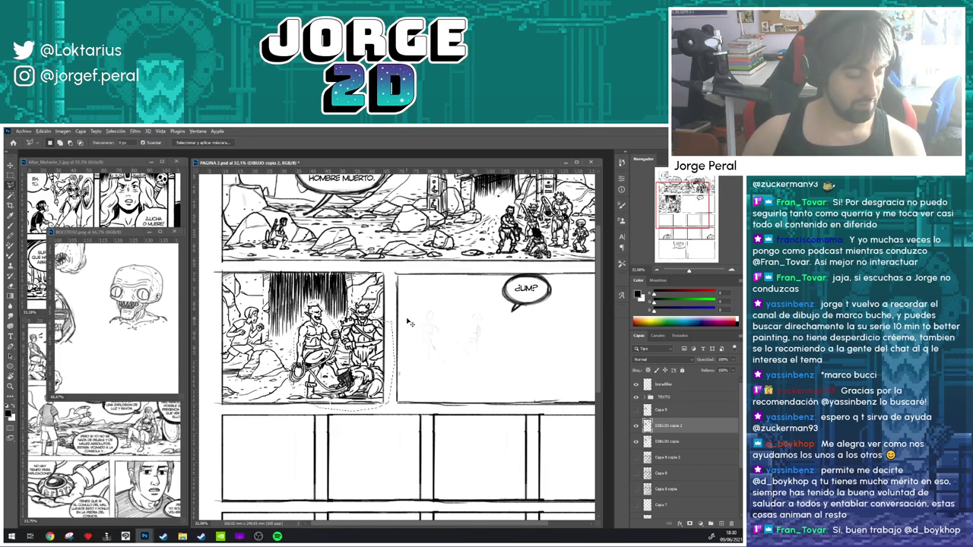
{"action": "key", "text": "ctrl+t"}
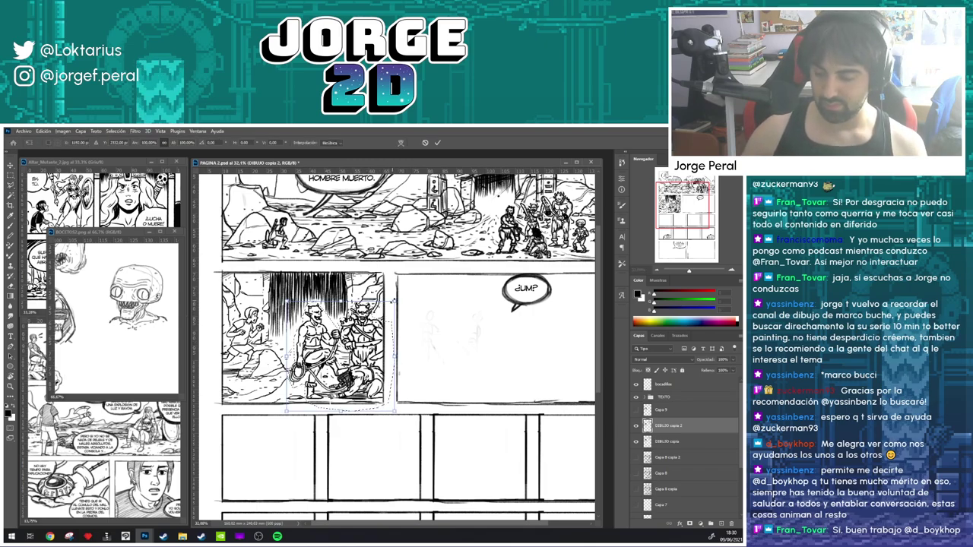
{"action": "left_click_drag", "start_coordinate": [396, 300], "coordinate": [387, 298]}
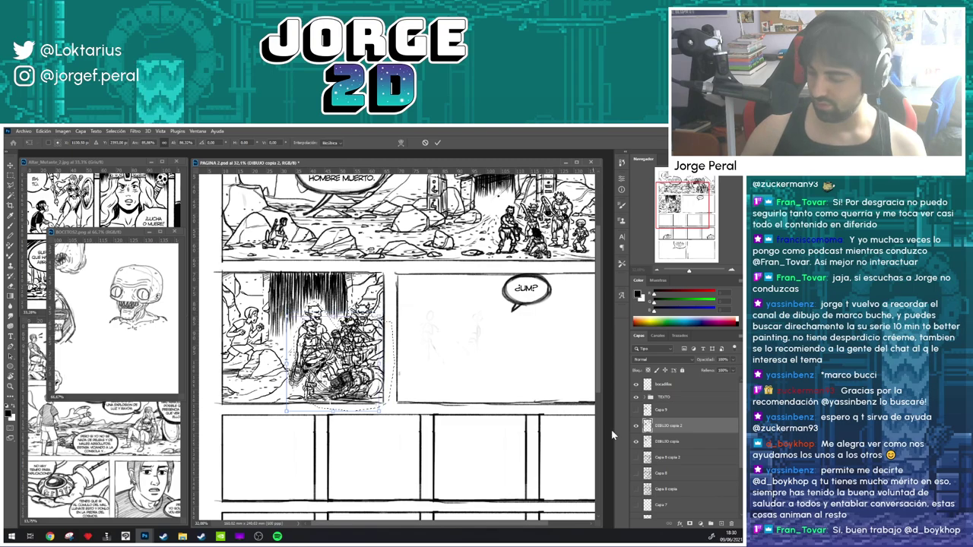
{"action": "key", "text": "Return"}
- Show the rough sketch, hide the DIBUJO copia layer, reposition the scaled goblin group toward the panel's edge and deselect it
{"action": "left_click", "coordinate": [636, 459]}
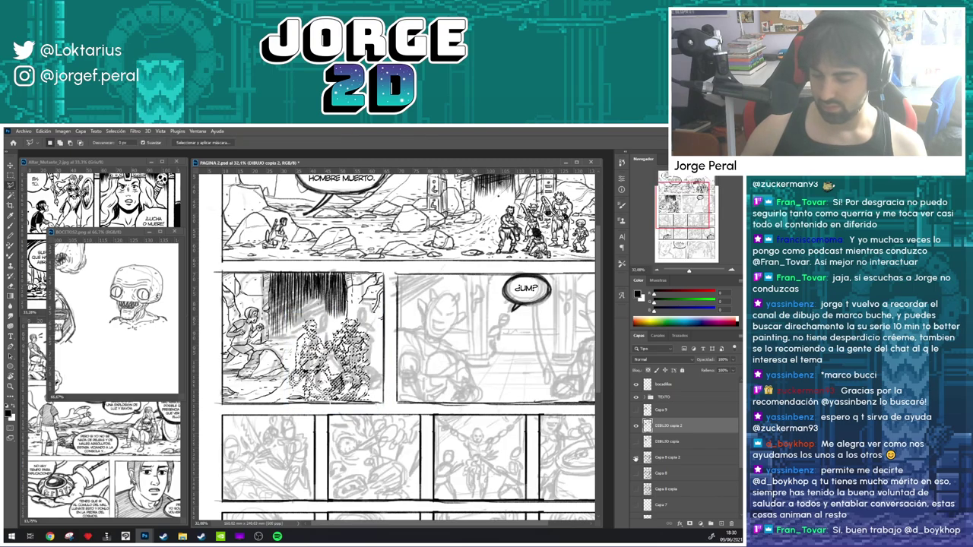
{"action": "left_click_drag", "start_coordinate": [349, 378], "coordinate": [379, 365]}
{"action": "key", "text": "ctrl+z"}
{"action": "left_click", "coordinate": [680, 428]}
{"action": "key", "text": "ctrl+d"}
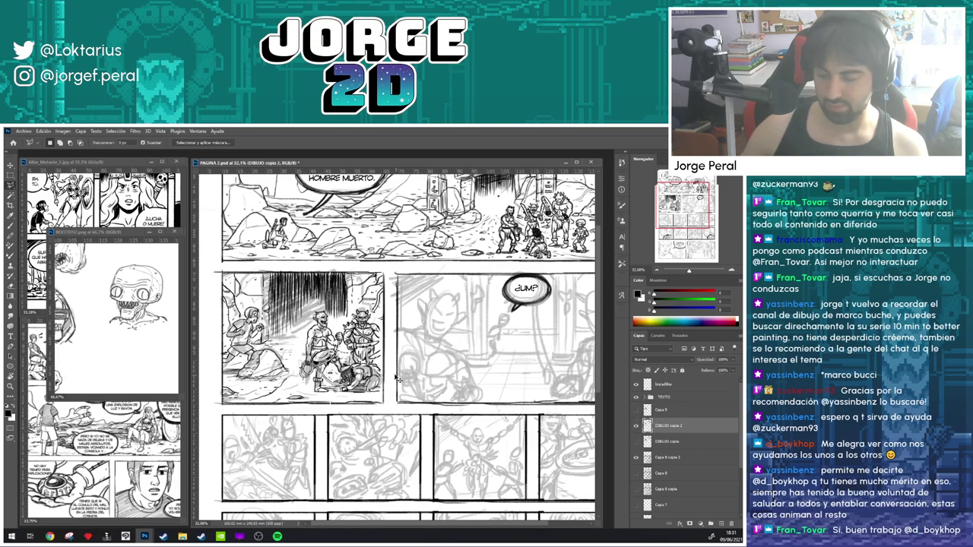
- Scale down the crouching young man beside the rock in the rope panel and adjust his position
{"action": "scroll", "coordinate": [258, 350], "scroll_direction": "up", "scroll_amount": 2}
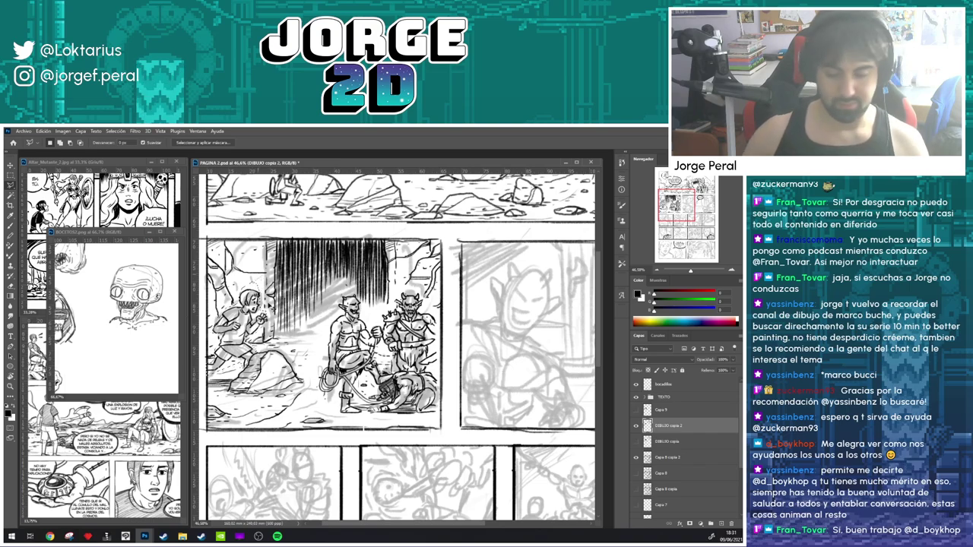
{"action": "key", "text": "ctrl+t"}
{"action": "left_click_drag", "start_coordinate": [265, 280], "coordinate": [258, 293]}
{"action": "left_click_drag", "start_coordinate": [248, 359], "coordinate": [263, 345]}
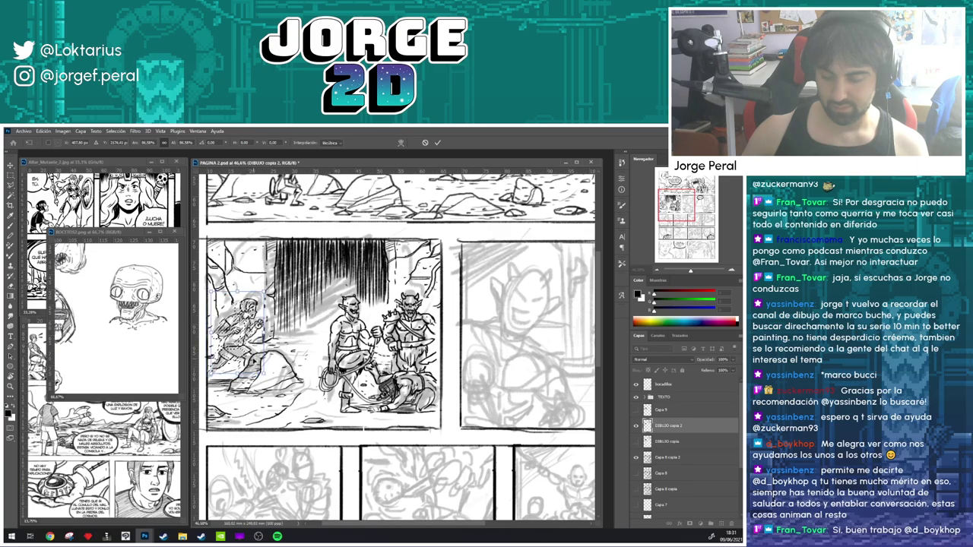
{"action": "key", "text": "Return"}
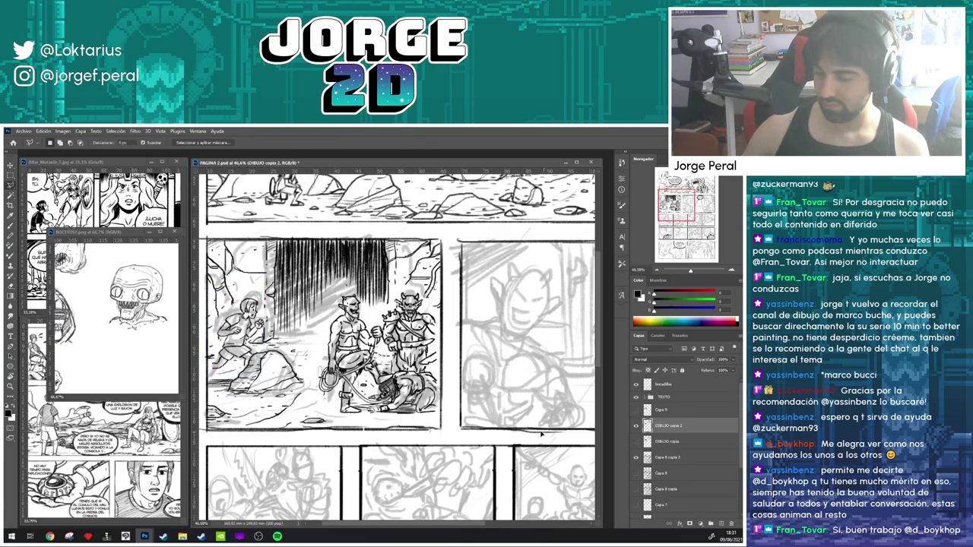
- Hide the rough sketch and compare the original and rescaled figures on the page by switching DIBUJO copia and DIBUJO copia 2 visibility
{"action": "left_click", "coordinate": [633, 458]}
{"action": "scroll", "coordinate": [364, 388], "scroll_direction": "down", "scroll_amount": 4}
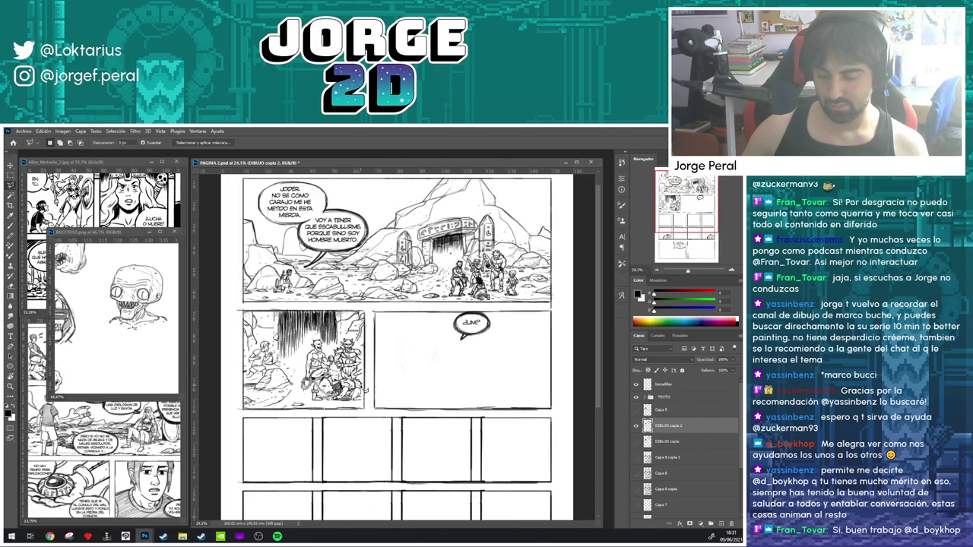
{"action": "scroll", "coordinate": [363, 391], "scroll_direction": "up", "scroll_amount": 1}
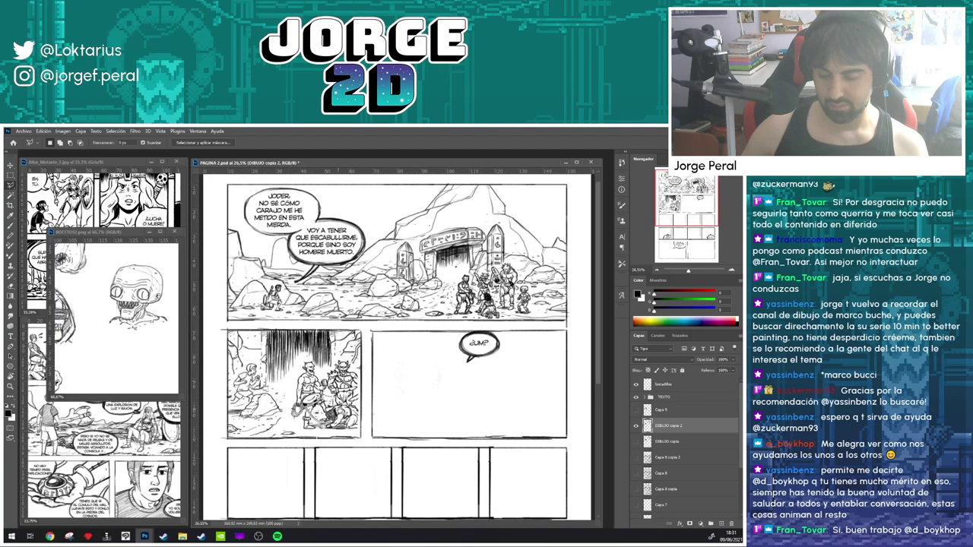
{"action": "left_click", "coordinate": [636, 427]}
{"action": "left_click", "coordinate": [637, 441]}
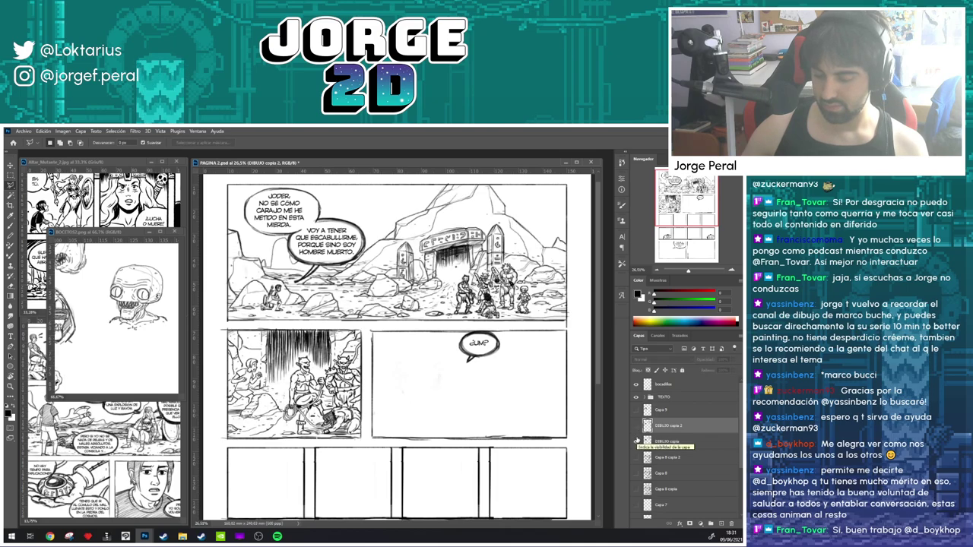
{"action": "left_click", "coordinate": [637, 441]}
{"action": "left_click", "coordinate": [636, 427]}
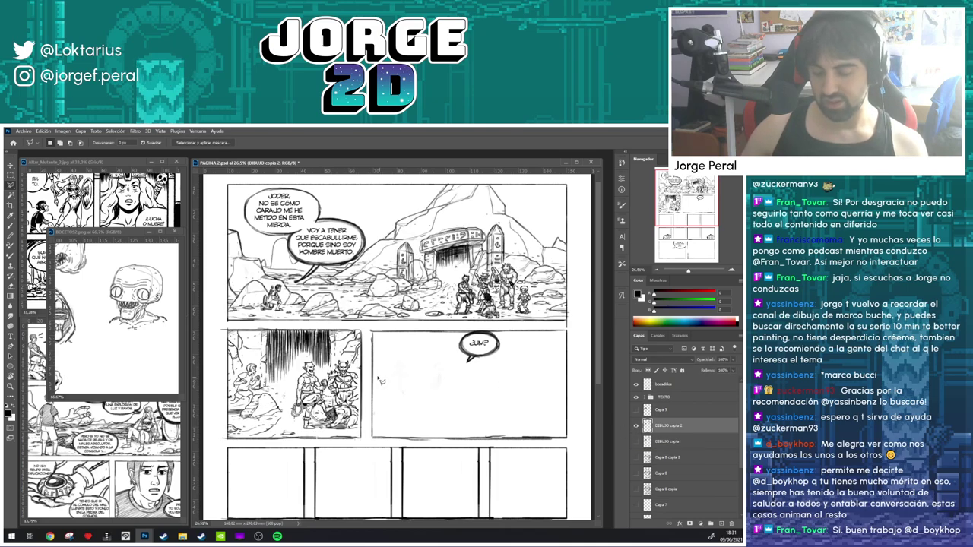
{"action": "scroll", "coordinate": [382, 381], "scroll_direction": "down", "scroll_amount": 1}
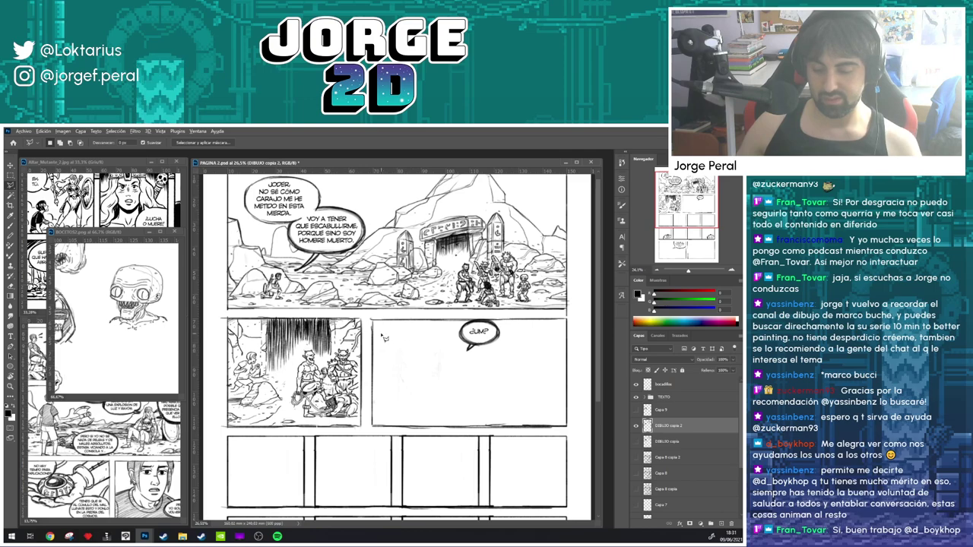
{"action": "scroll", "coordinate": [382, 358], "scroll_direction": "down", "scroll_amount": 2}
{"action": "scroll", "coordinate": [389, 339], "scroll_direction": "down", "scroll_amount": 1}
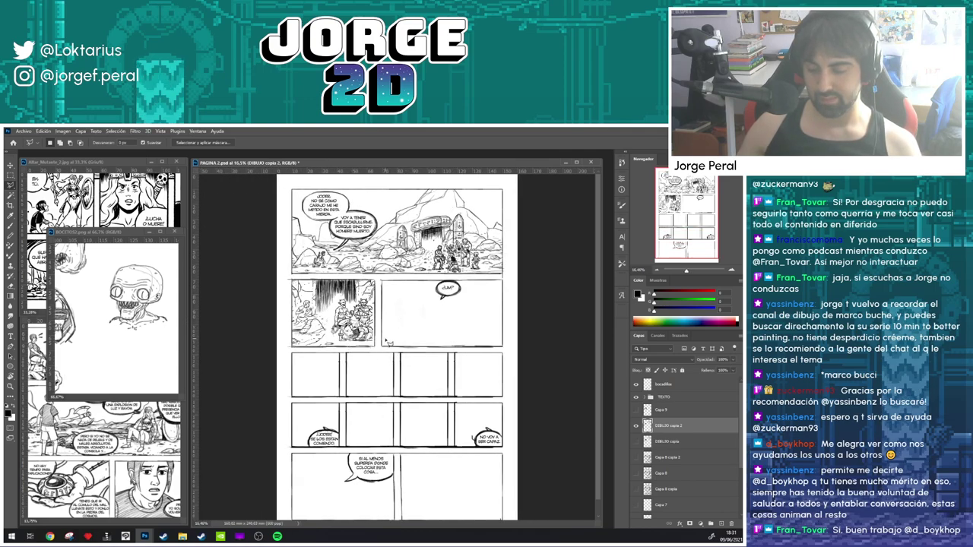
{"action": "left_click", "coordinate": [636, 426]}
{"action": "left_click", "coordinate": [634, 441]}
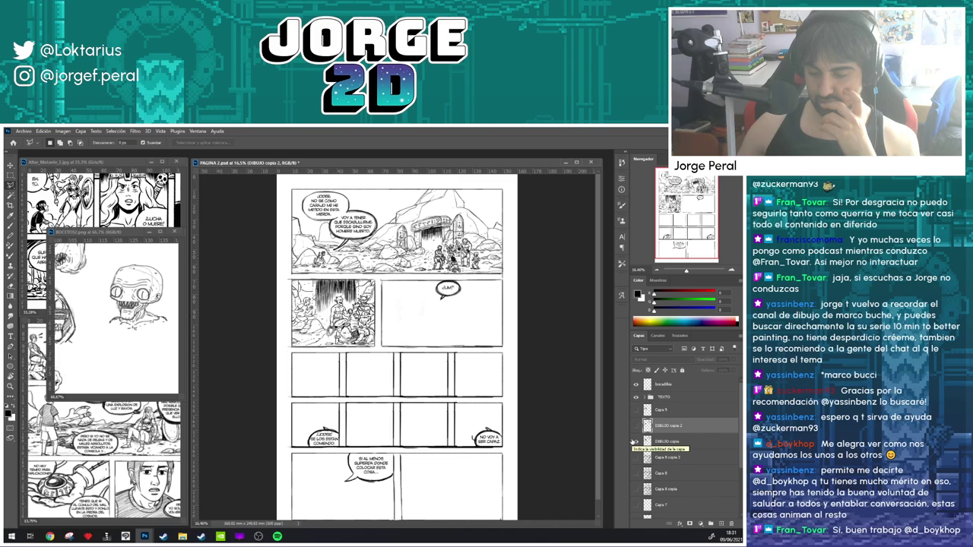
{"action": "left_click", "coordinate": [635, 441]}
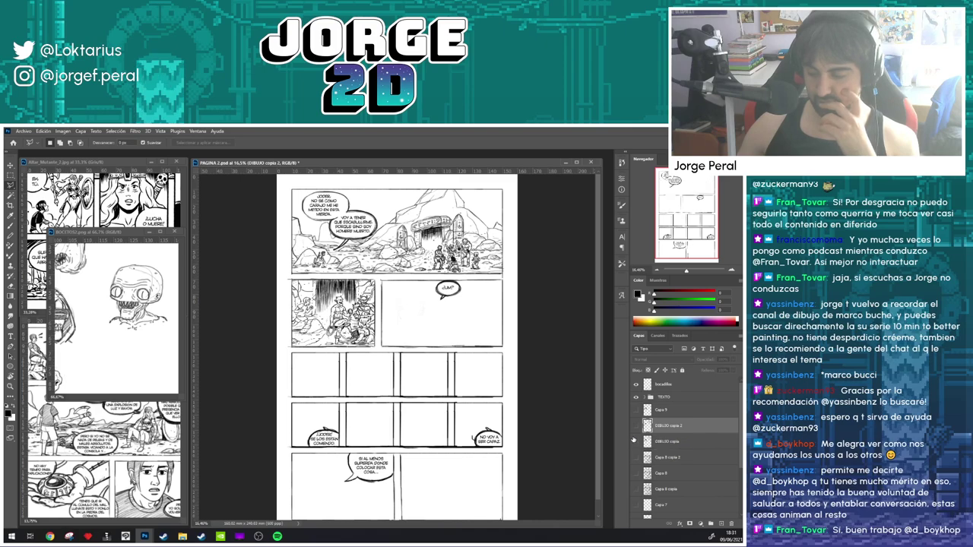
{"action": "left_click", "coordinate": [636, 426]}
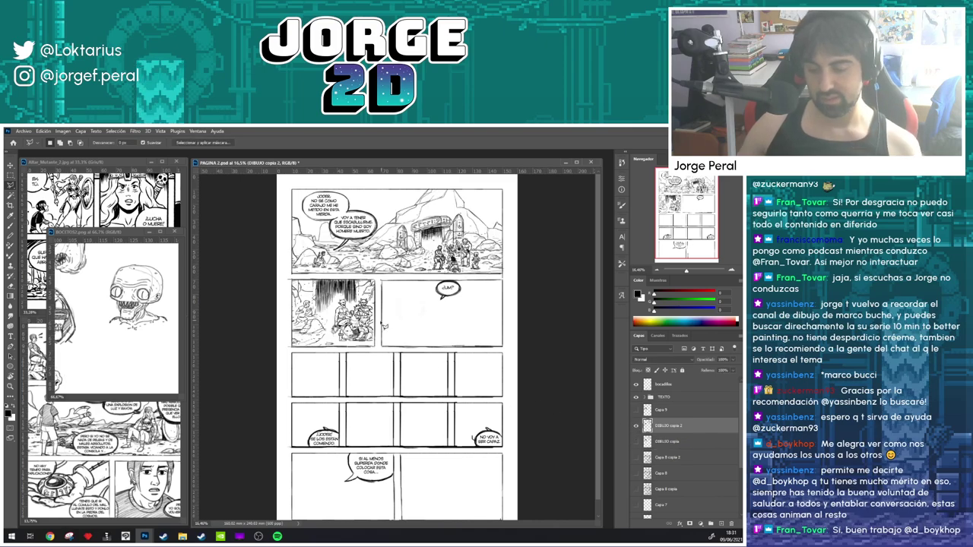
{"action": "scroll", "coordinate": [380, 325], "scroll_direction": "up", "scroll_amount": 5}
- Hide DIBUJO copia 2, show and select DIBUJO copia, show the rough sketch layer and save the page
{"action": "left_click", "coordinate": [636, 426]}
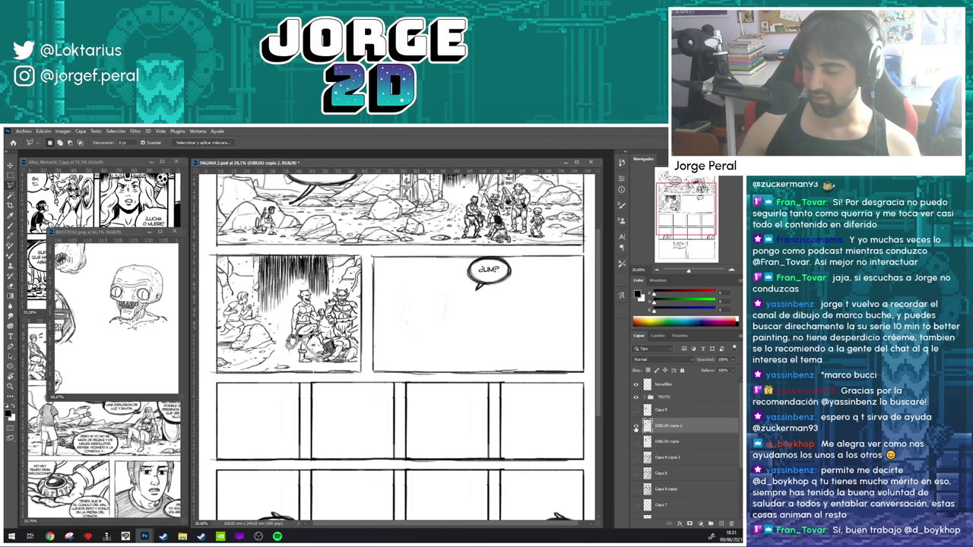
{"action": "left_click", "coordinate": [637, 441]}
{"action": "left_click", "coordinate": [669, 441]}
{"action": "left_click_drag", "start_coordinate": [448, 363], "coordinate": [434, 432]}
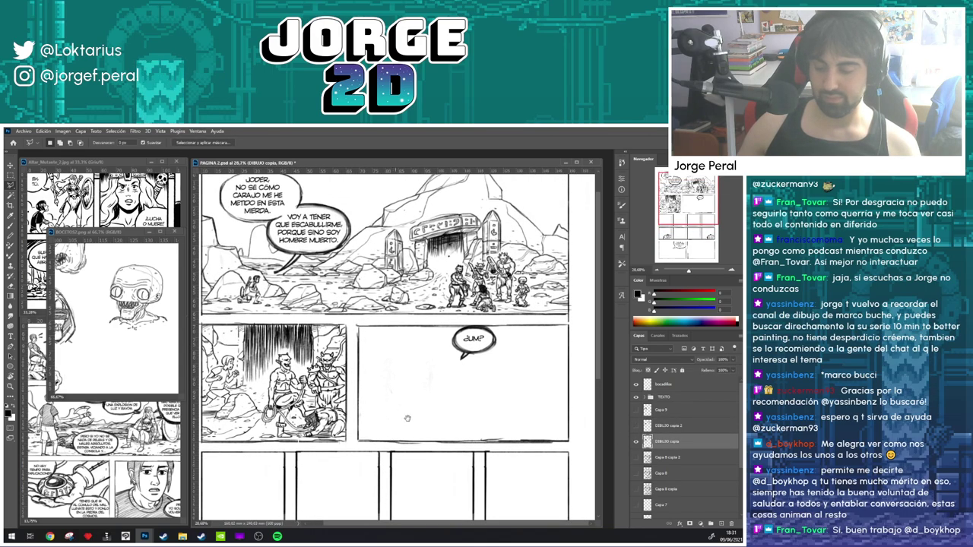
{"action": "left_click", "coordinate": [636, 457]}
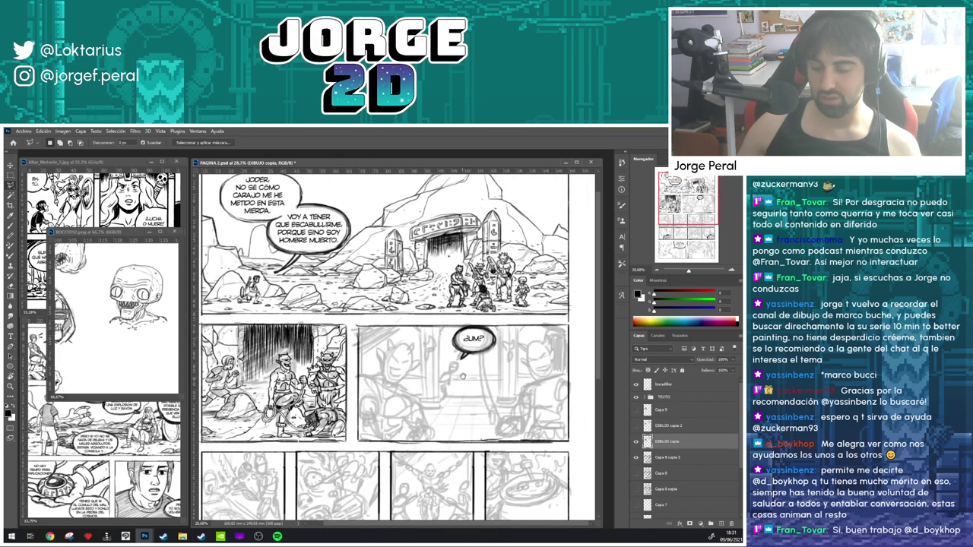
{"action": "scroll", "coordinate": [463, 377], "scroll_direction": "down", "scroll_amount": 1}
{"action": "key", "text": "ctrl+s"}
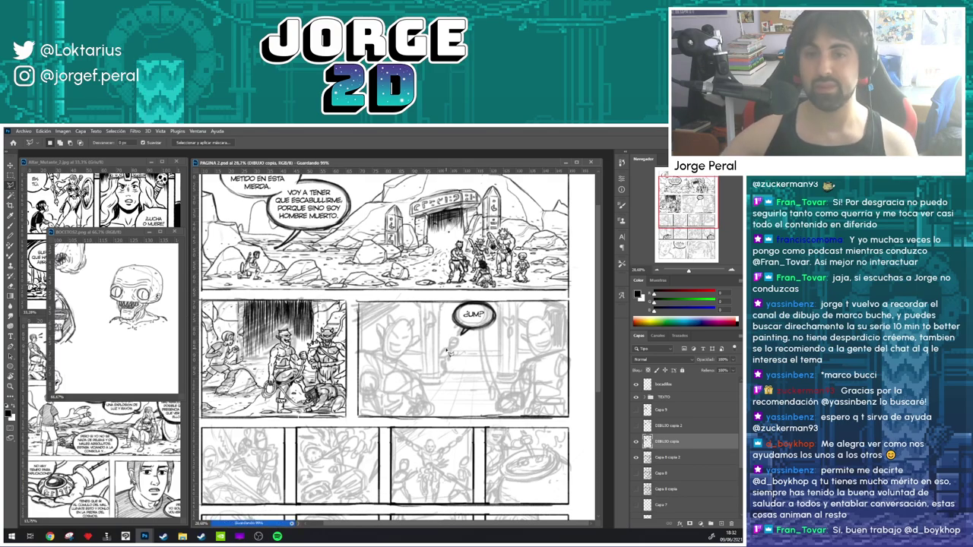
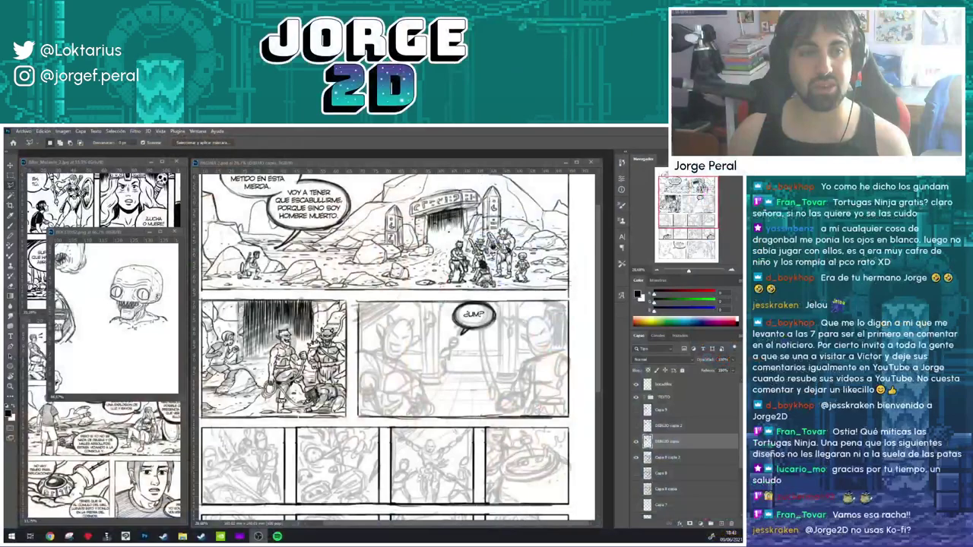
- Erase the leftover rough sketch from Capa 8 copia 2 beneath the finished rope panel
{"action": "left_click", "coordinate": [447, 169]}
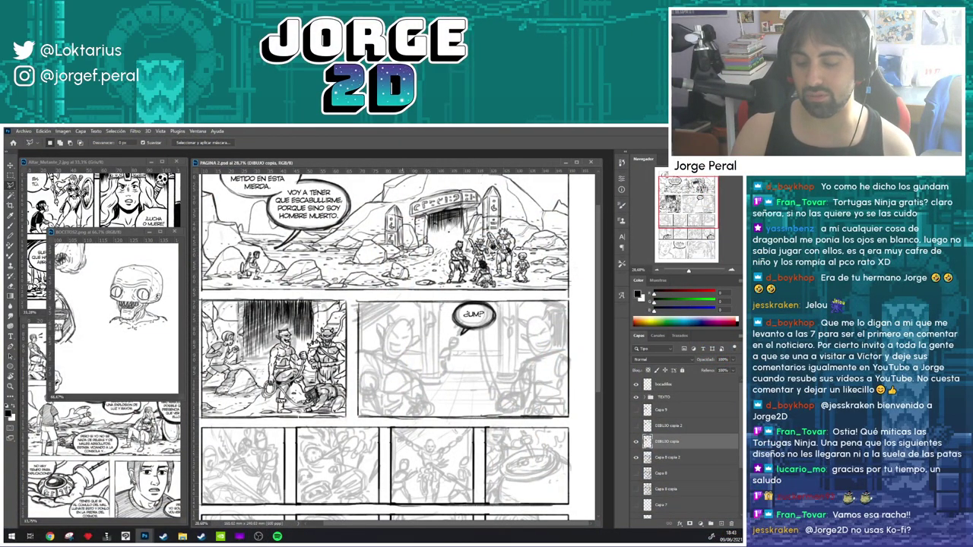
{"action": "left_click_drag", "start_coordinate": [424, 273], "coordinate": [447, 256]}
{"action": "left_click_drag", "start_coordinate": [498, 322], "coordinate": [474, 329]}
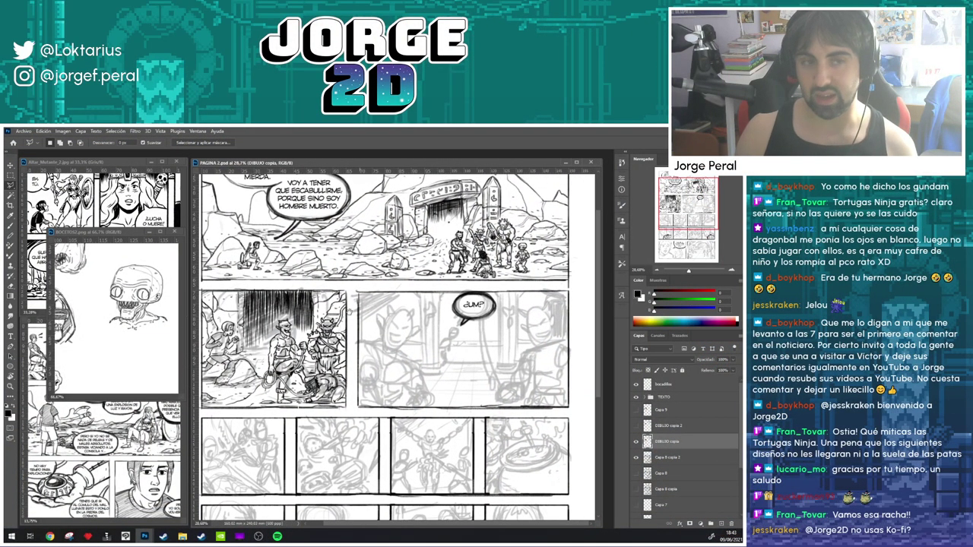
{"action": "left_click_drag", "start_coordinate": [372, 338], "coordinate": [395, 305]}
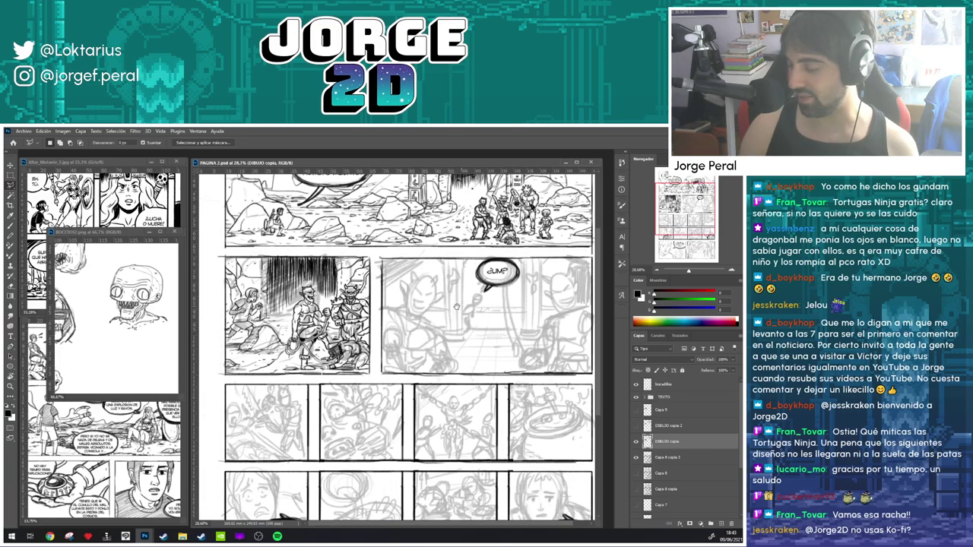
{"action": "left_click", "coordinate": [669, 457]}
{"action": "key", "text": "b"}
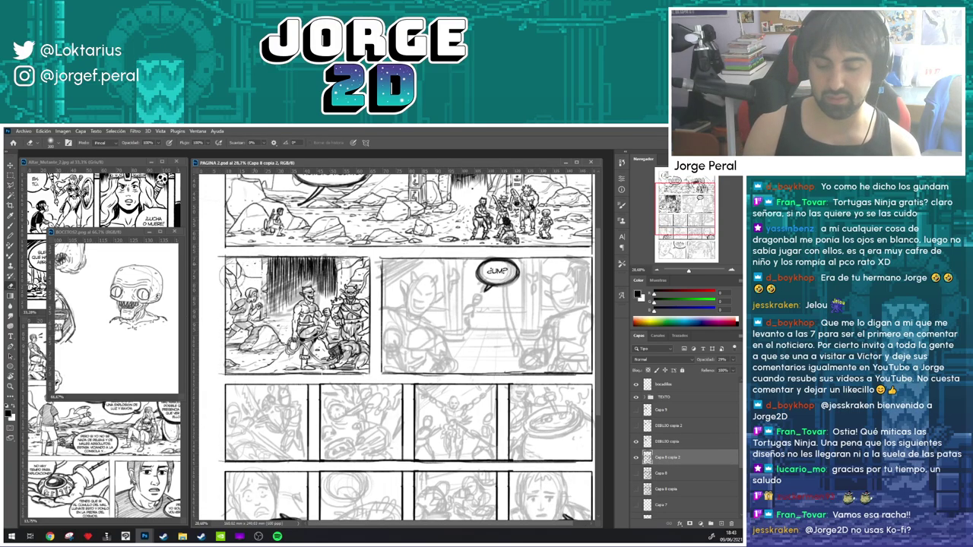
{"action": "mouse_move", "coordinate": [228, 311]}
{"action": "left_mouse_down"}
{"action": "mouse_move", "coordinate": [274, 303]}
{"action": "mouse_move", "coordinate": [320, 312]}
{"action": "mouse_move", "coordinate": [348, 343]}
{"action": "mouse_move", "coordinate": [376, 312]}
{"action": "mouse_move", "coordinate": [342, 270]}
{"action": "mouse_move", "coordinate": [251, 262]}
{"action": "mouse_move", "coordinate": [232, 362]}
{"action": "mouse_move", "coordinate": [319, 356]}
{"action": "mouse_move", "coordinate": [334, 373]}
{"action": "mouse_move", "coordinate": [284, 331]}
{"action": "mouse_move", "coordinate": [254, 268]}
{"action": "mouse_move", "coordinate": [289, 356]}
{"action": "mouse_move", "coordinate": [347, 282]}
{"action": "mouse_move", "coordinate": [357, 291]}
{"action": "left_mouse_up"}
- Compare the two figure versions in the rope panel by switching DIBUJO copia and DIBUJO copia 2 visibility, keeping DIBUJO copia shown and selected
{"action": "left_click", "coordinate": [637, 442]}
{"action": "left_click", "coordinate": [637, 442]}
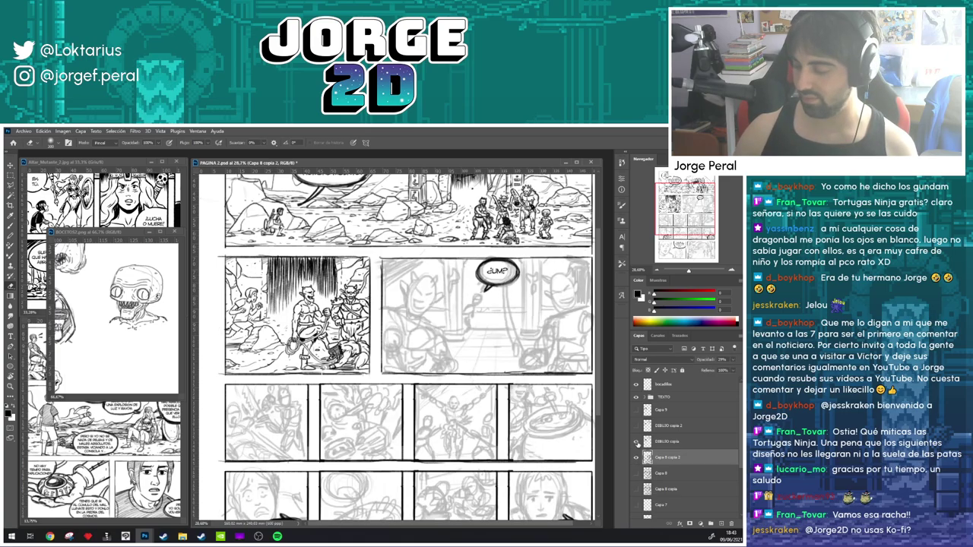
{"action": "left_click", "coordinate": [637, 441]}
{"action": "left_click", "coordinate": [637, 442]}
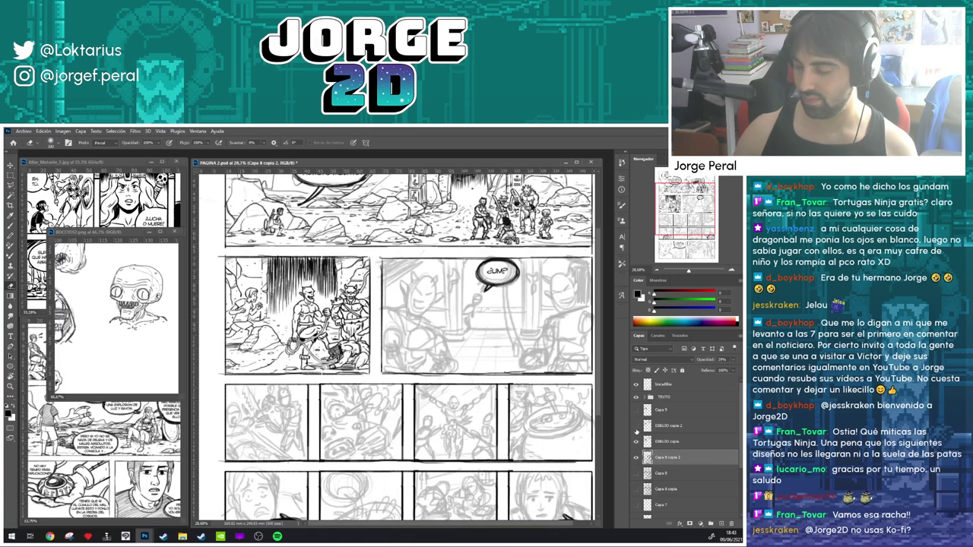
{"action": "left_click", "coordinate": [637, 442]}
{"action": "left_click", "coordinate": [637, 442]}
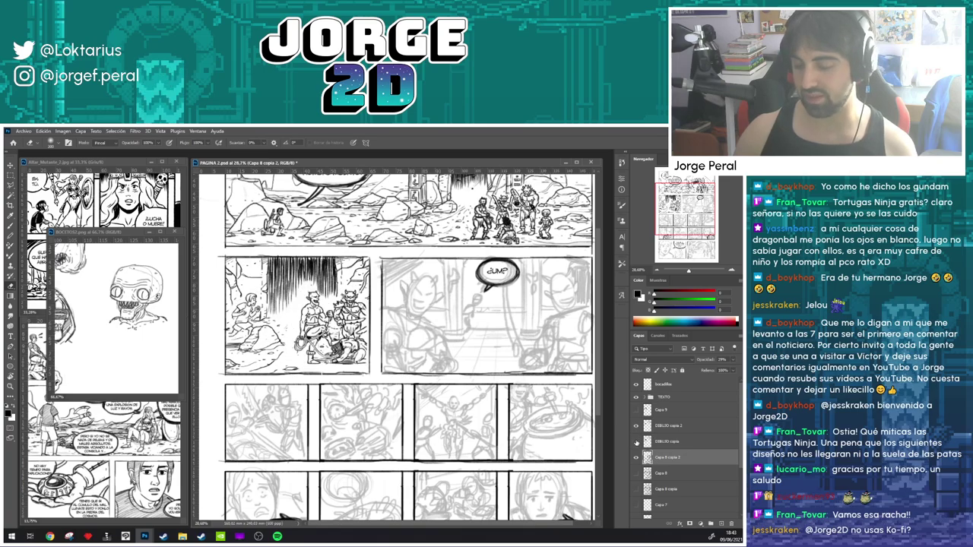
{"action": "left_click", "coordinate": [637, 442]}
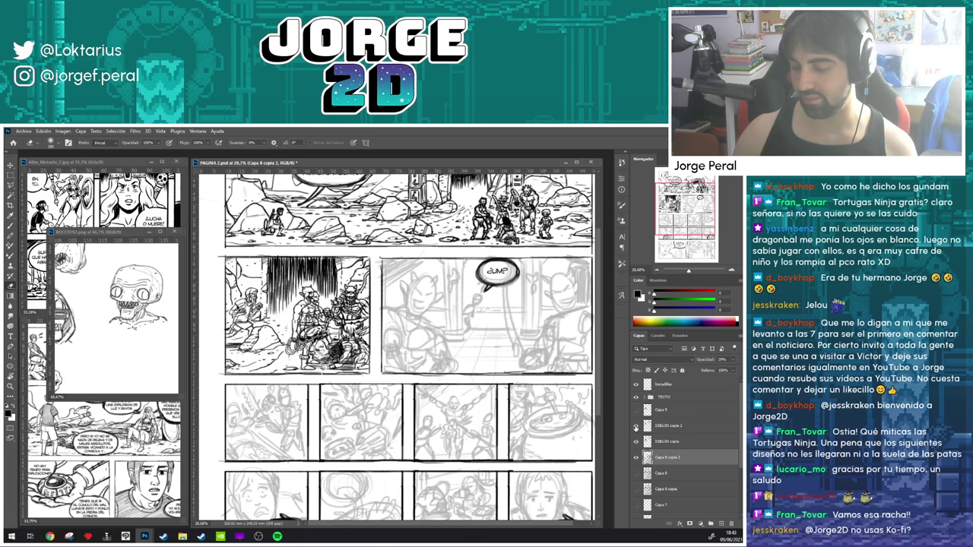
{"action": "left_click", "coordinate": [637, 427]}
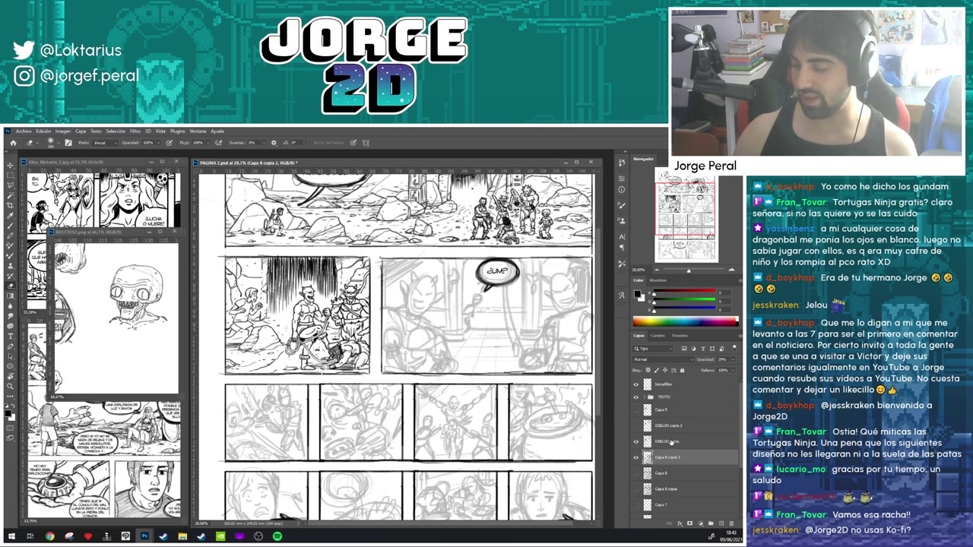
{"action": "left_click", "coordinate": [672, 442]}
- Check both figure versions against the whole page by alternating the DIBUJO copia and DIBUJO copia 2 layers, ending on DIBUJO copia
{"action": "left_click_drag", "start_coordinate": [405, 299], "coordinate": [382, 310]}
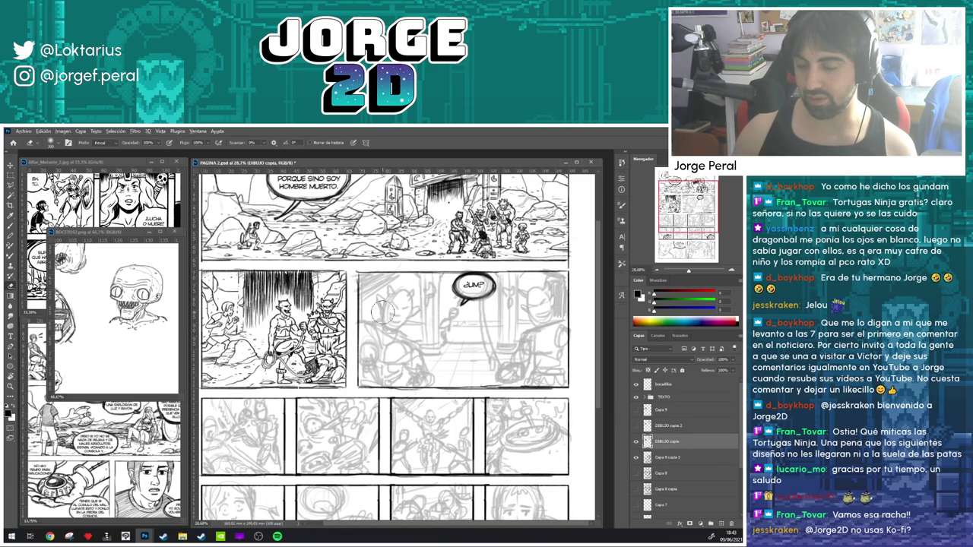
{"action": "scroll", "coordinate": [383, 310], "scroll_direction": "down", "scroll_amount": 2}
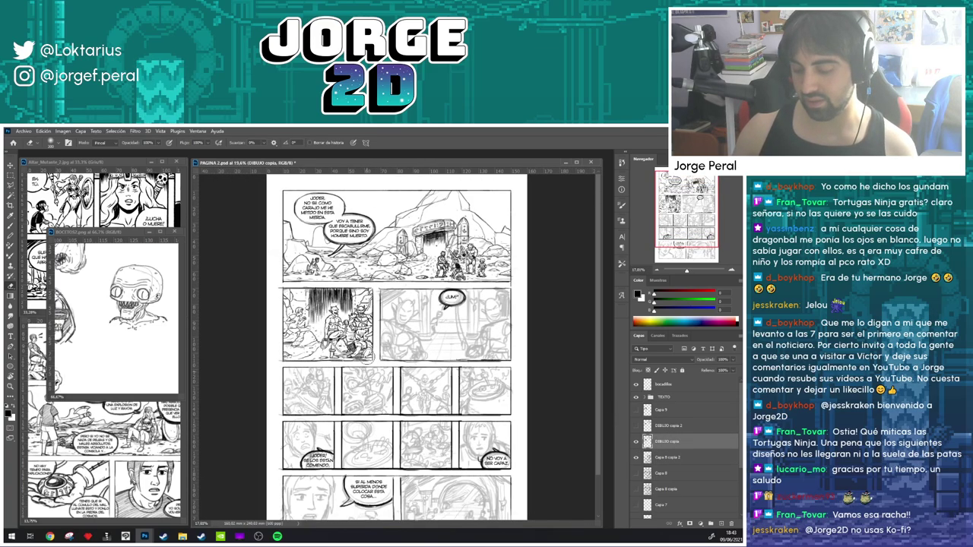
{"action": "scroll", "coordinate": [382, 310], "scroll_direction": "down", "scroll_amount": 1}
{"action": "left_click", "coordinate": [635, 441]}
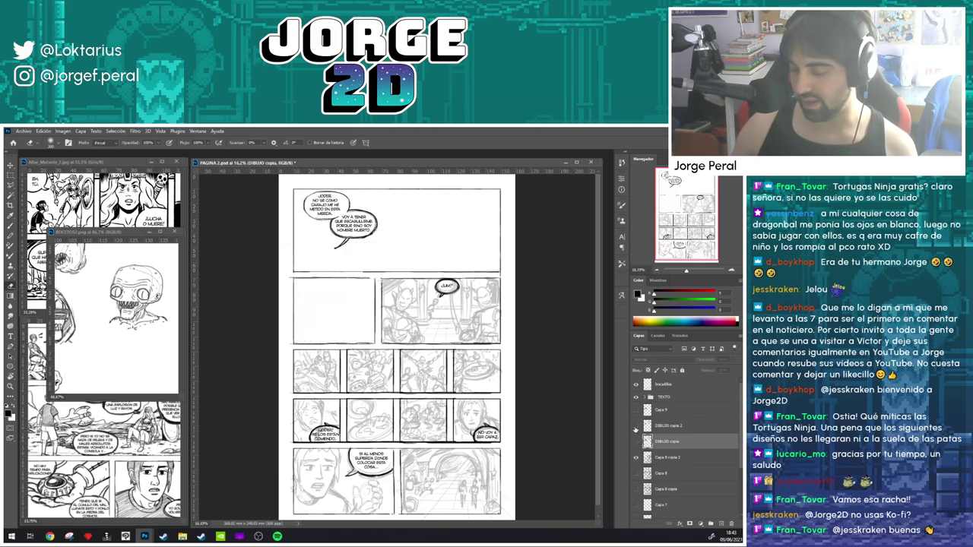
{"action": "left_click", "coordinate": [635, 426]}
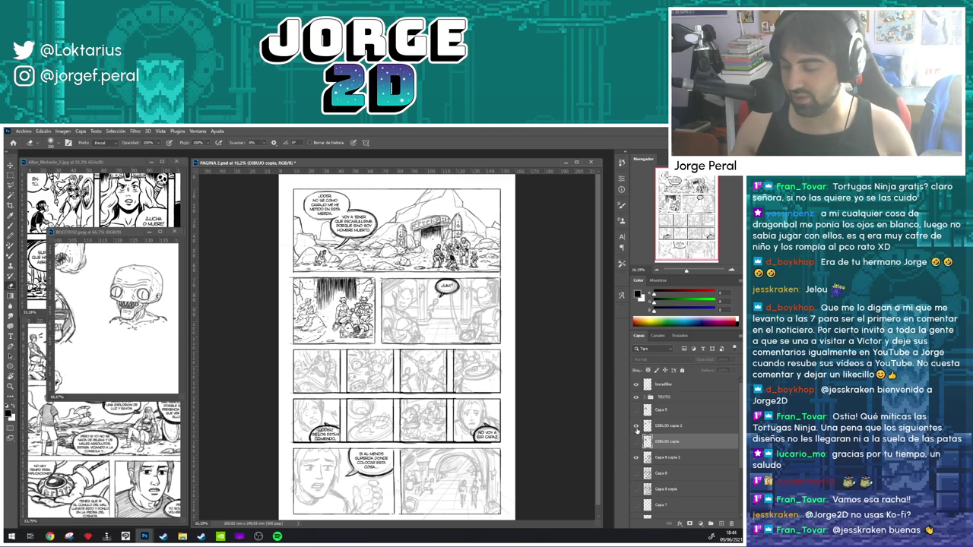
{"action": "left_click", "coordinate": [636, 427]}
{"action": "left_click", "coordinate": [637, 441]}
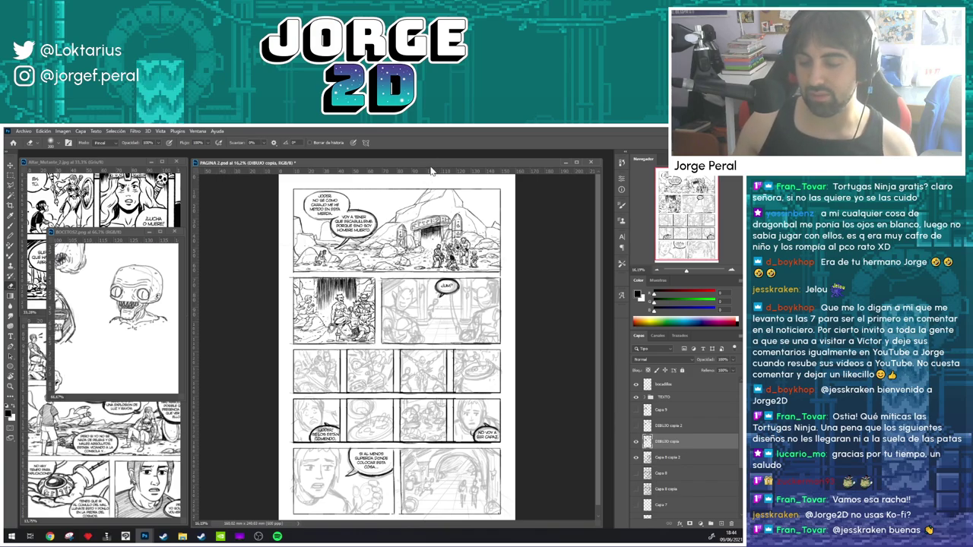
- Save the page
{"action": "scroll", "coordinate": [426, 300], "scroll_direction": "up", "scroll_amount": 5}
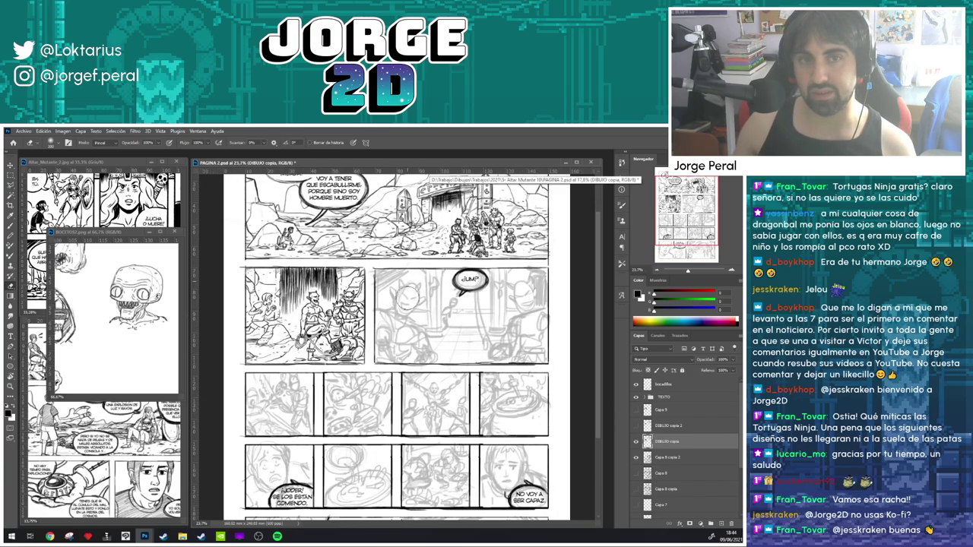
{"action": "scroll", "coordinate": [423, 302], "scroll_direction": "up", "scroll_amount": 2}
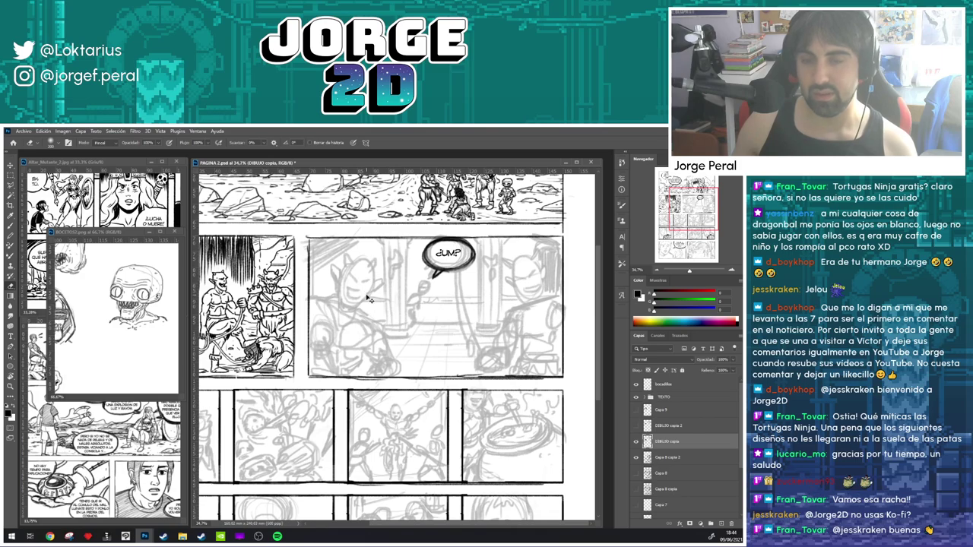
{"action": "key", "text": "ctrl+s"}
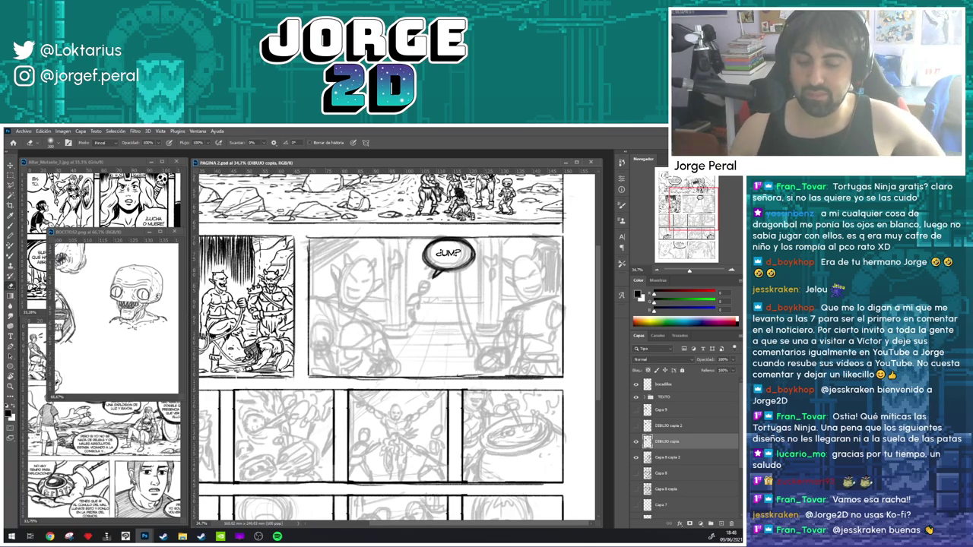
- Draw the two vertical edges of the column beside the left goblin in the ¿UM? panel and the handle of its torch
{"action": "scroll", "coordinate": [424, 284], "scroll_direction": "down", "scroll_amount": 1}
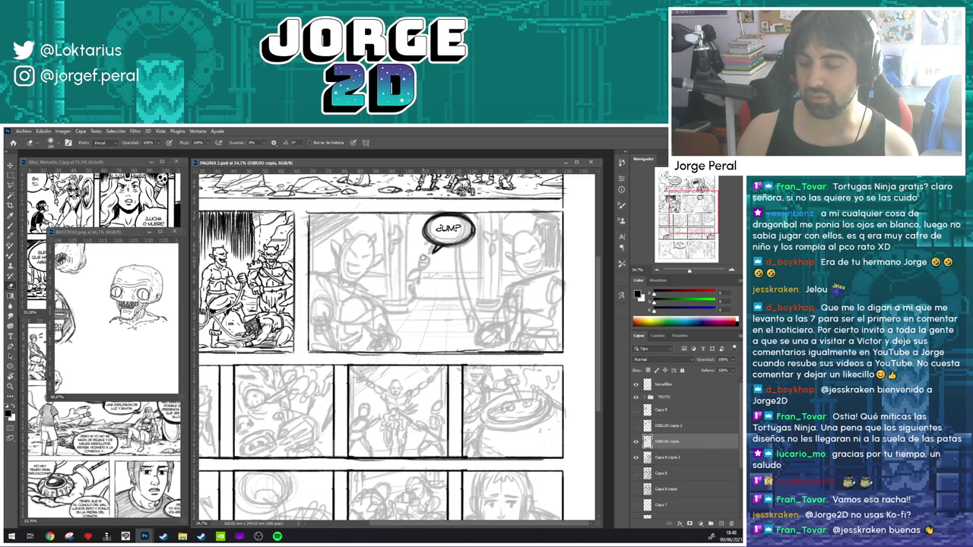
{"action": "scroll", "coordinate": [447, 272], "scroll_direction": "up", "scroll_amount": 1}
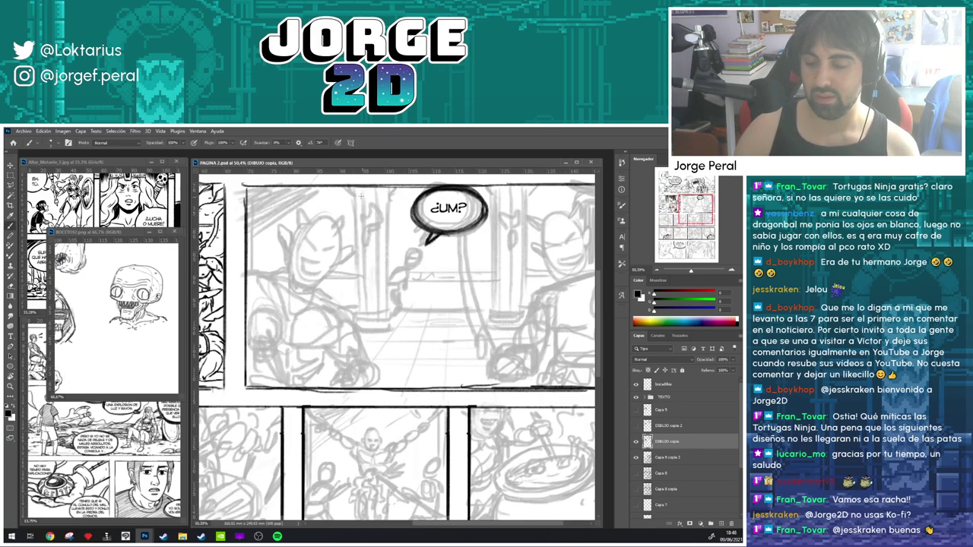
{"action": "left_click_drag", "start_coordinate": [355, 190], "coordinate": [355, 246]}
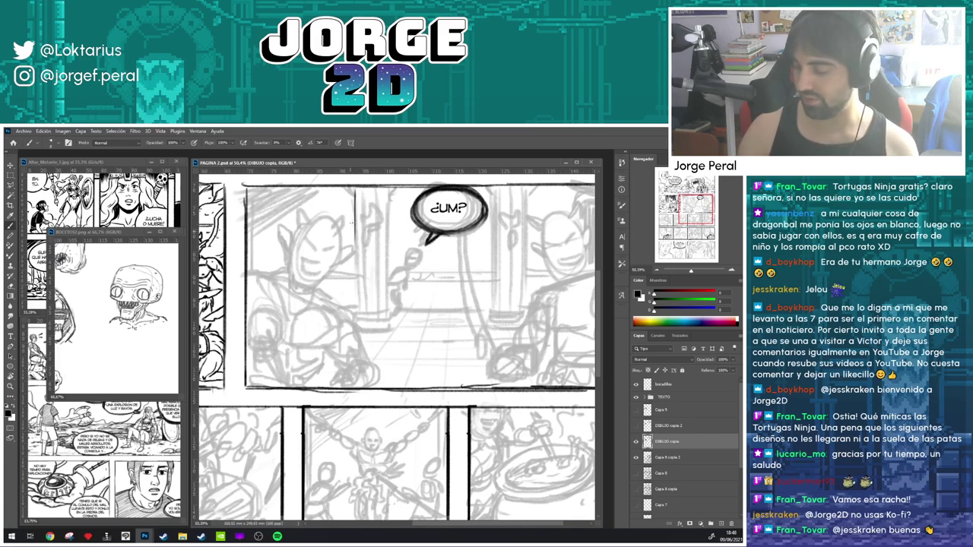
{"action": "left_click_drag", "start_coordinate": [355, 186], "coordinate": [356, 305]}
{"action": "left_click_drag", "start_coordinate": [356, 264], "coordinate": [356, 318]}
{"action": "left_click_drag", "start_coordinate": [387, 188], "coordinate": [387, 270]}
{"action": "left_click_drag", "start_coordinate": [387, 227], "coordinate": [387, 309]}
{"action": "key", "text": "ctrl+z"}
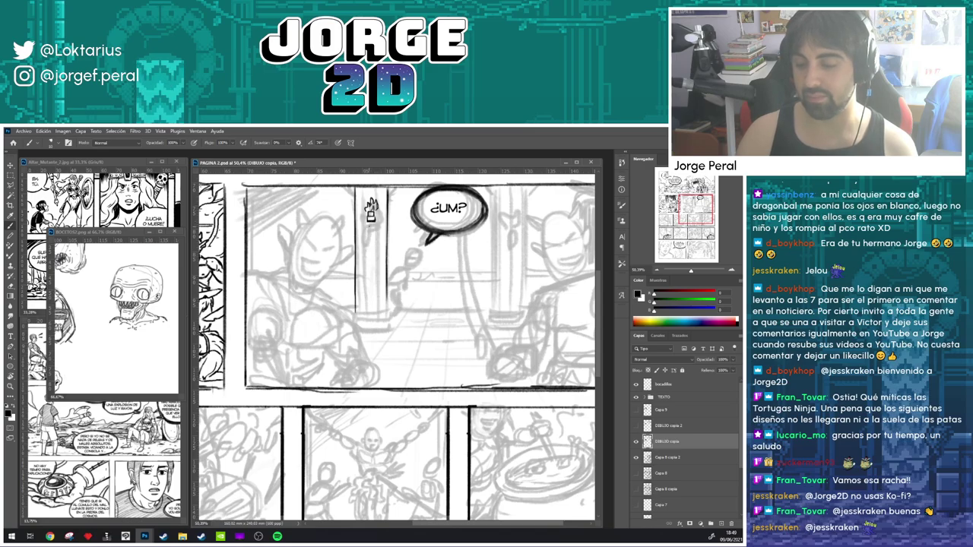
{"action": "left_click_drag", "start_coordinate": [370, 222], "coordinate": [373, 238]}
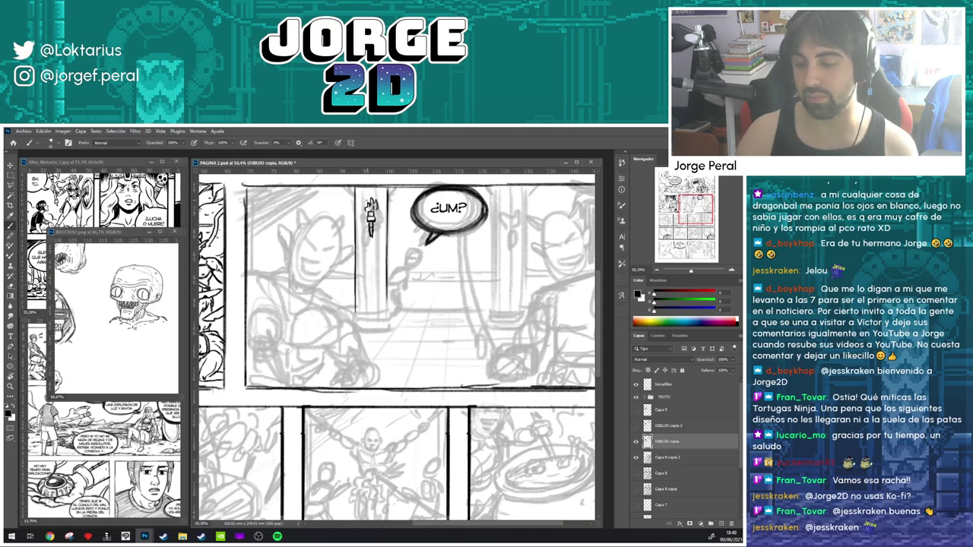
- Draw the vertical fluting lines along the column's shaft, above, below and beside the torch, redoing misplaced strokes
{"action": "left_click_drag", "start_coordinate": [359, 187], "coordinate": [359, 258]}
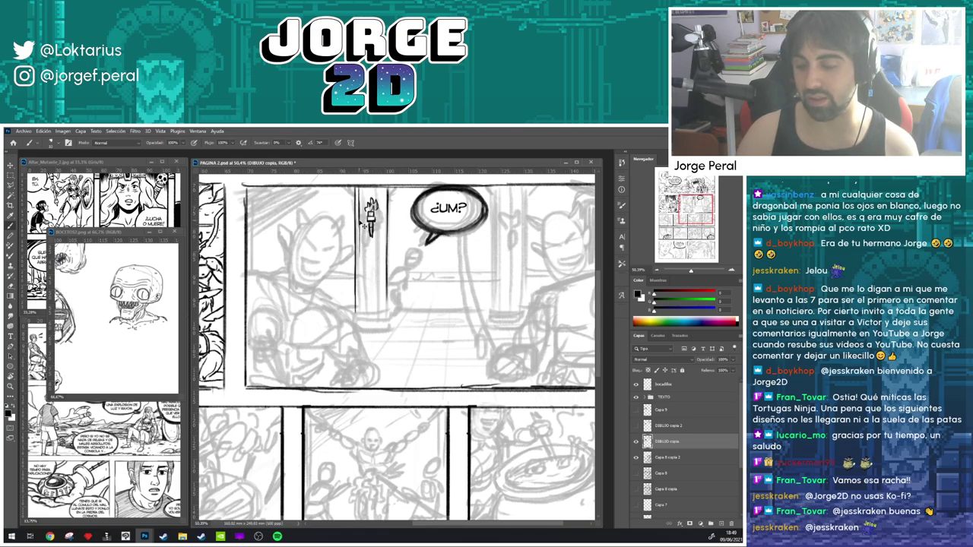
{"action": "key", "text": "ctrl+z"}
{"action": "left_click_drag", "start_coordinate": [359, 222], "coordinate": [358, 313]}
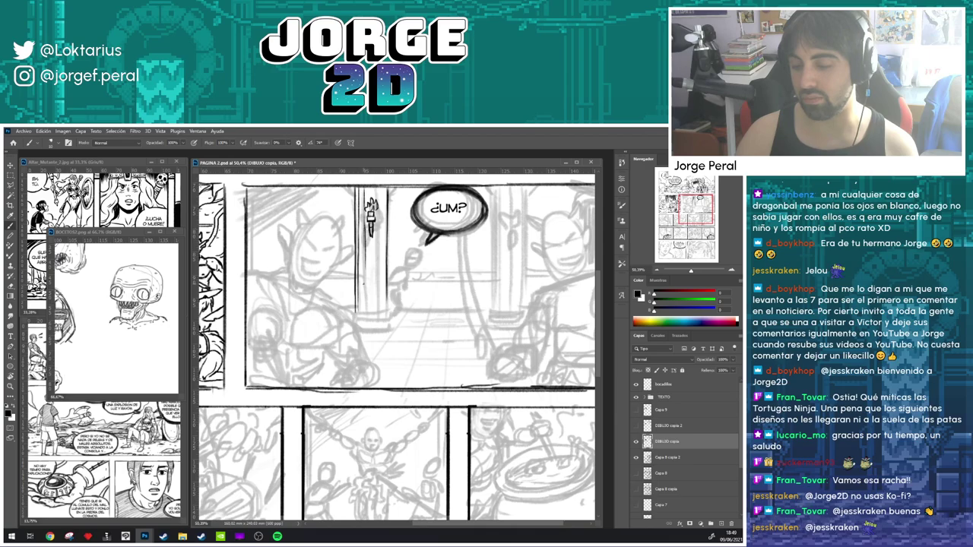
{"action": "left_click_drag", "start_coordinate": [365, 265], "coordinate": [363, 311]}
{"action": "left_click_drag", "start_coordinate": [364, 214], "coordinate": [364, 243]}
{"action": "left_click_drag", "start_coordinate": [371, 186], "coordinate": [371, 203]}
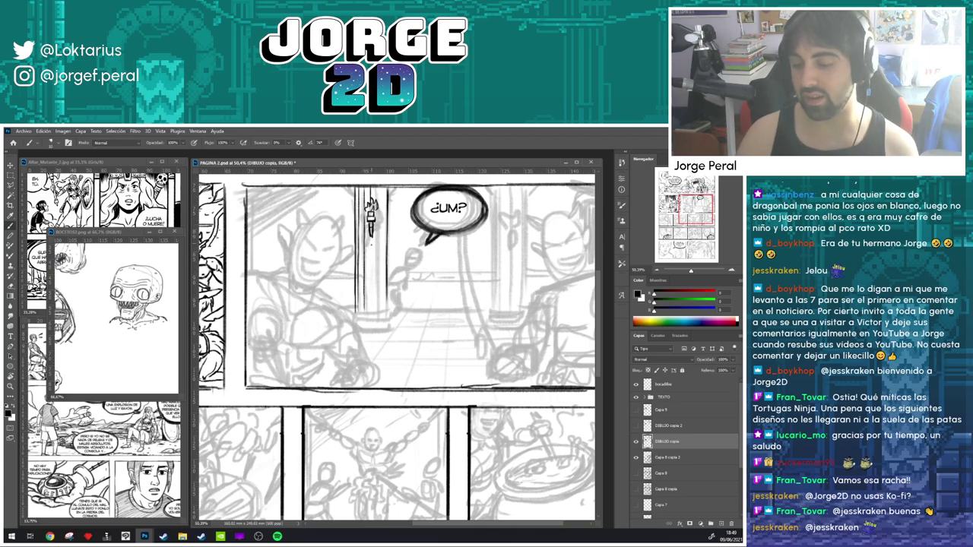
{"action": "left_click_drag", "start_coordinate": [371, 237], "coordinate": [371, 304]}
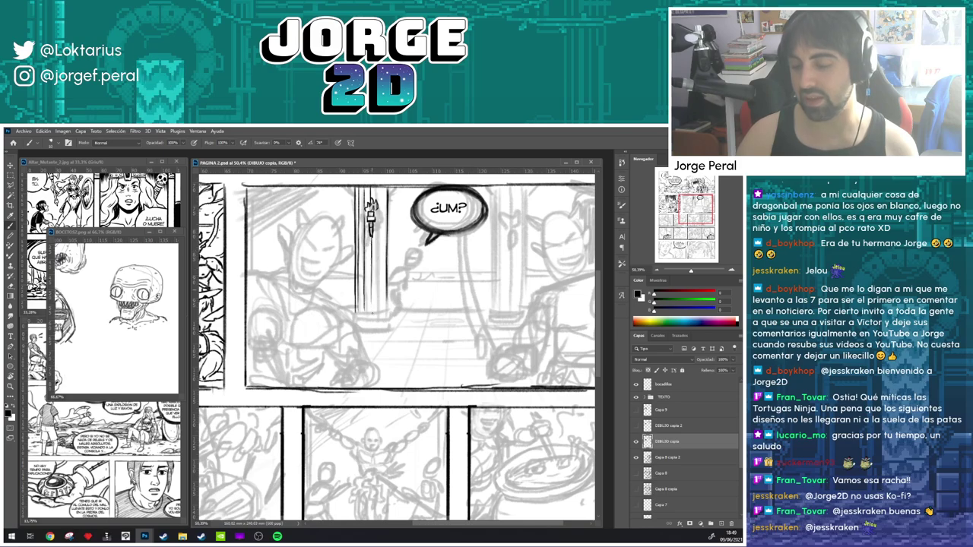
{"action": "left_click_drag", "start_coordinate": [377, 186], "coordinate": [378, 253]}
{"action": "key", "text": "ctrl+z"}
{"action": "left_click_drag", "start_coordinate": [378, 225], "coordinate": [379, 312]}
{"action": "left_click_drag", "start_coordinate": [384, 191], "coordinate": [384, 315]}
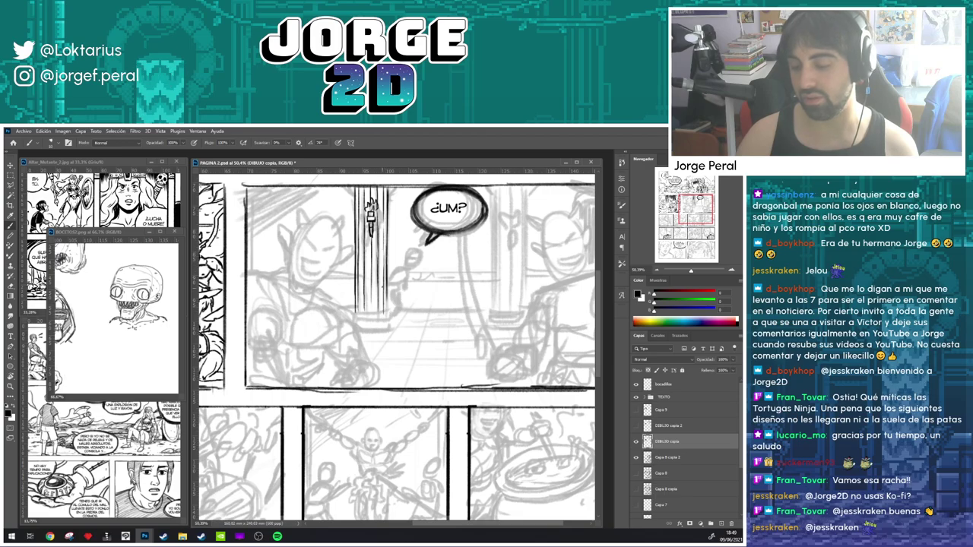
- Draw the column's rounded, stepped base over the sketch and add short fluting strokes just above it
{"action": "left_click_drag", "start_coordinate": [415, 275], "coordinate": [415, 237]}
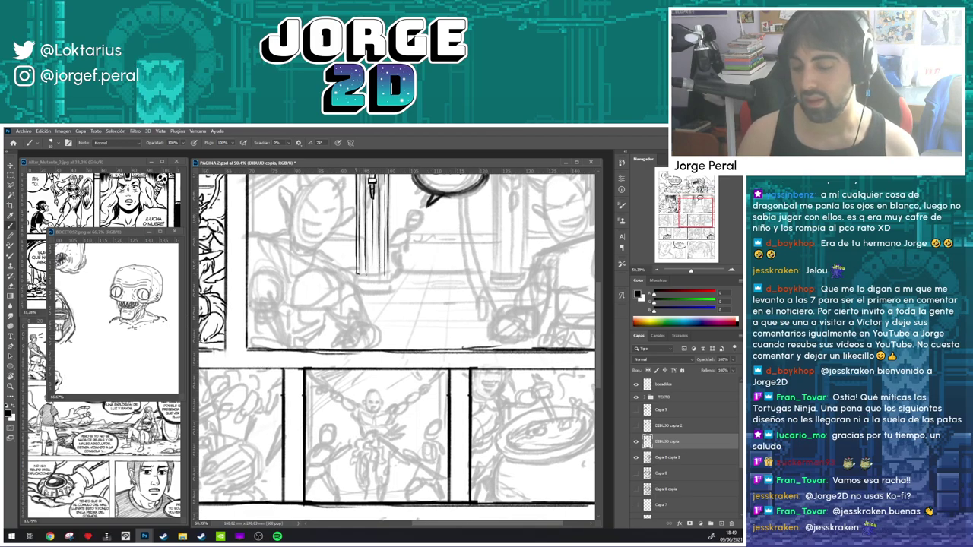
{"action": "left_click_drag", "start_coordinate": [363, 274], "coordinate": [391, 281]}
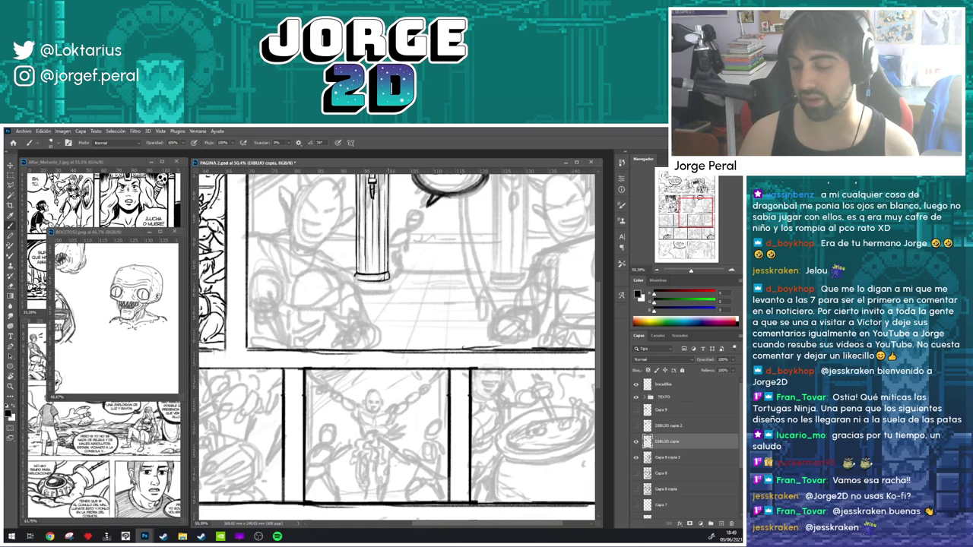
{"action": "mouse_move", "coordinate": [359, 293]}
{"action": "left_mouse_down"}
{"action": "mouse_move", "coordinate": [394, 285]}
{"action": "mouse_move", "coordinate": [365, 292]}
{"action": "left_mouse_up"}
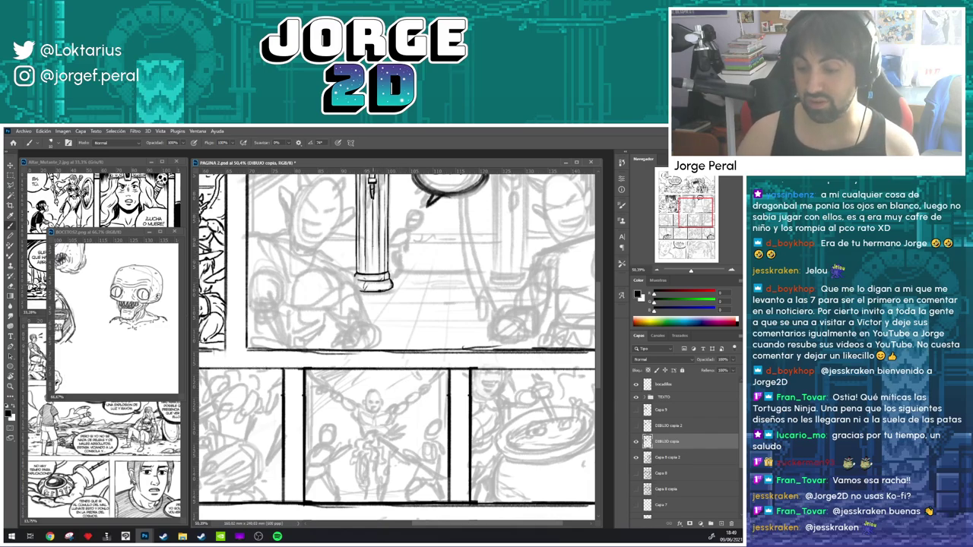
{"action": "left_click_drag", "start_coordinate": [373, 245], "coordinate": [373, 272]}
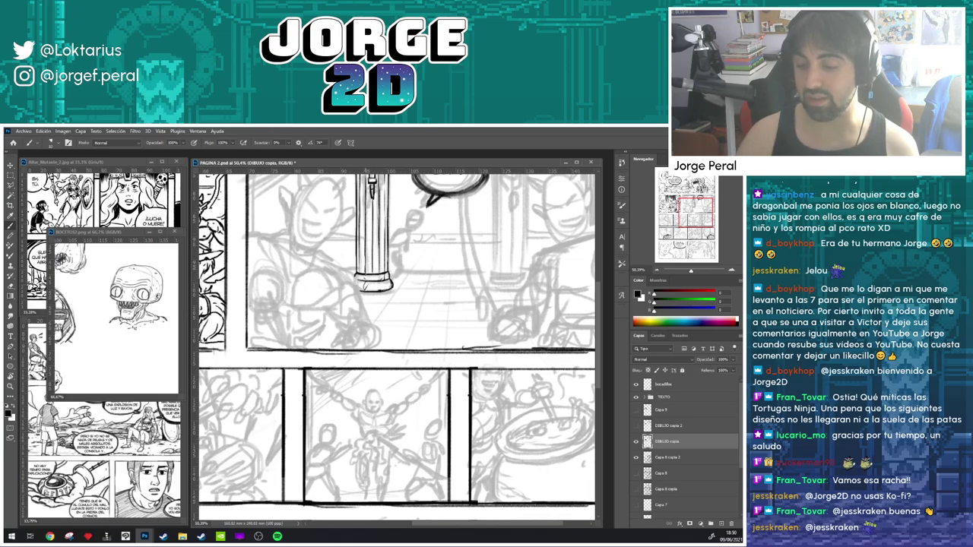
{"action": "mouse_move", "coordinate": [365, 255]}
{"action": "left_mouse_down"}
{"action": "mouse_move", "coordinate": [365, 271]}
{"action": "mouse_move", "coordinate": [380, 275]}
{"action": "left_mouse_up"}
- Touch up the upper shaft of the column around the torch and along its edge with short strokes
{"action": "scroll", "coordinate": [380, 304], "scroll_direction": "up", "scroll_amount": 3}
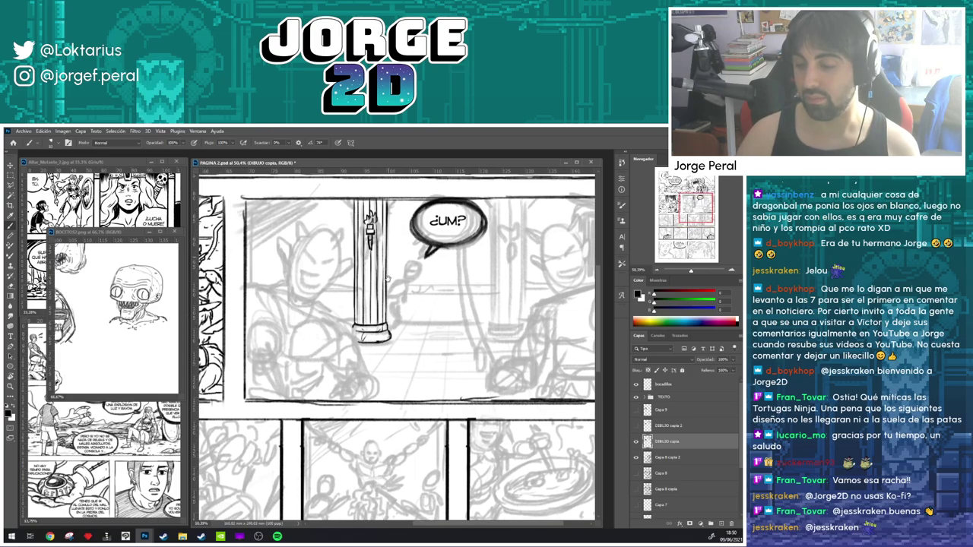
{"action": "mouse_move", "coordinate": [376, 216]}
{"action": "left_mouse_down"}
{"action": "mouse_move", "coordinate": [376, 233]}
{"action": "mouse_move", "coordinate": [357, 236]}
{"action": "left_mouse_up"}
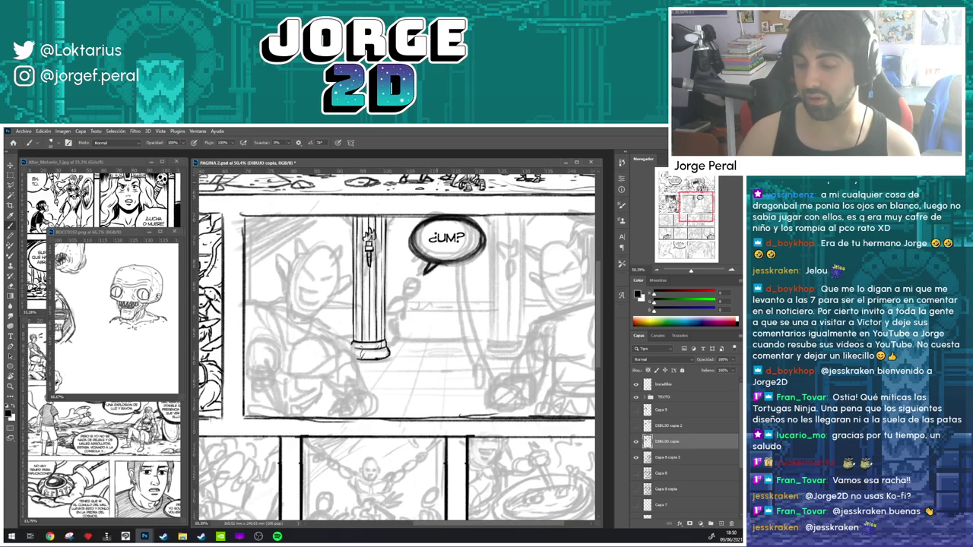
{"action": "left_click_drag", "start_coordinate": [472, 259], "coordinate": [409, 232]}
{"action": "left_click_drag", "start_coordinate": [316, 216], "coordinate": [316, 246]}
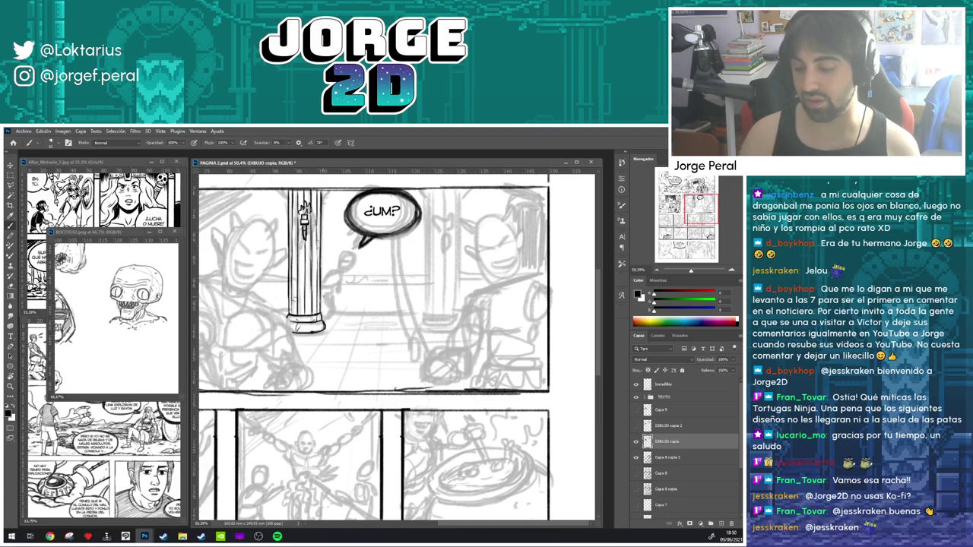
- Touch up the inked column beside the left goblin, alternating between erasing and redrawing small line details
{"action": "left_click_drag", "start_coordinate": [393, 262], "coordinate": [433, 275]}
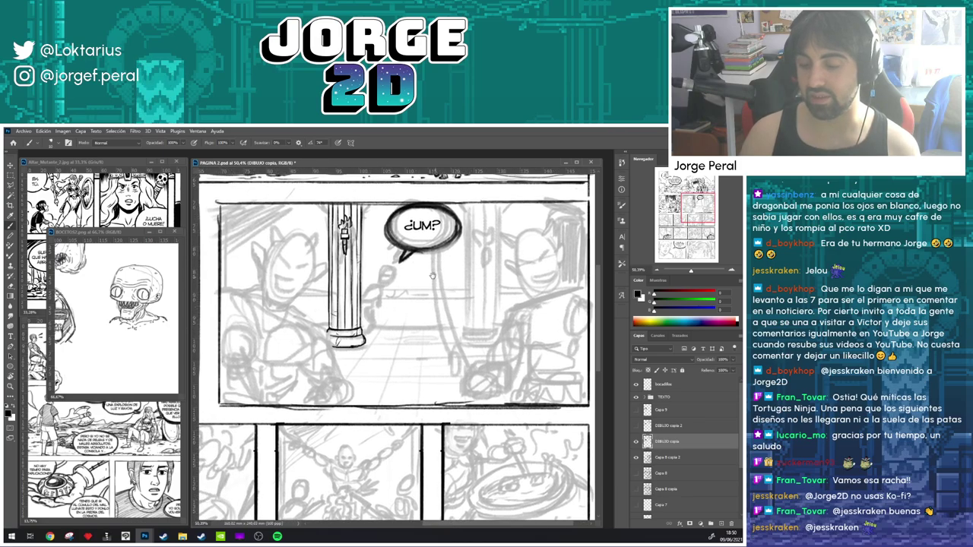
{"action": "key", "text": "m"}
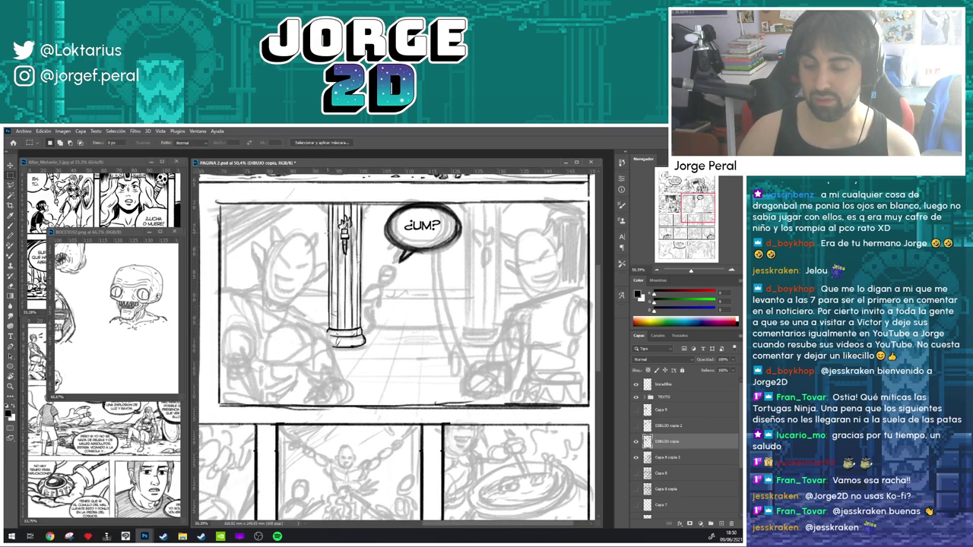
{"action": "key", "text": "b"}
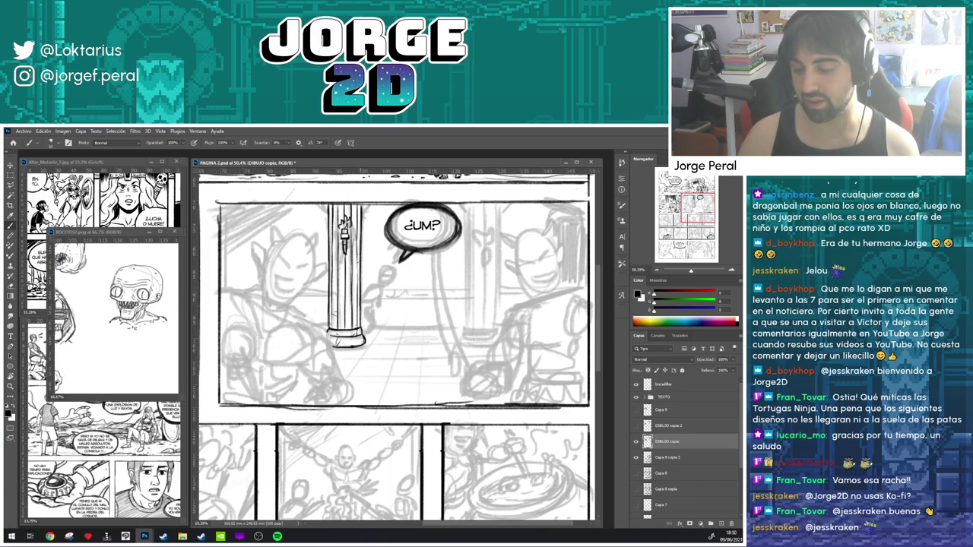
{"action": "left_click_drag", "start_coordinate": [408, 279], "coordinate": [402, 300]}
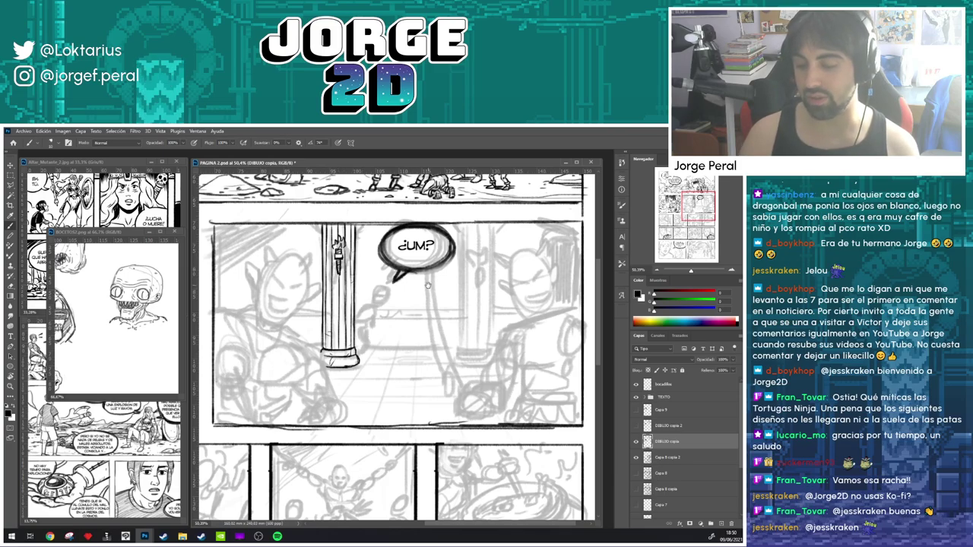
{"action": "left_click_drag", "start_coordinate": [428, 285], "coordinate": [419, 270]}
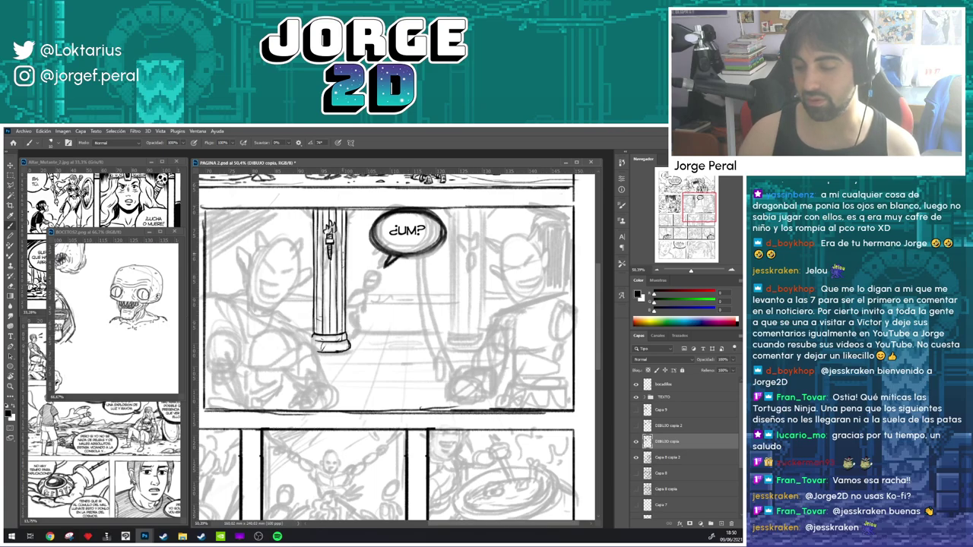
{"action": "key", "text": "e"}
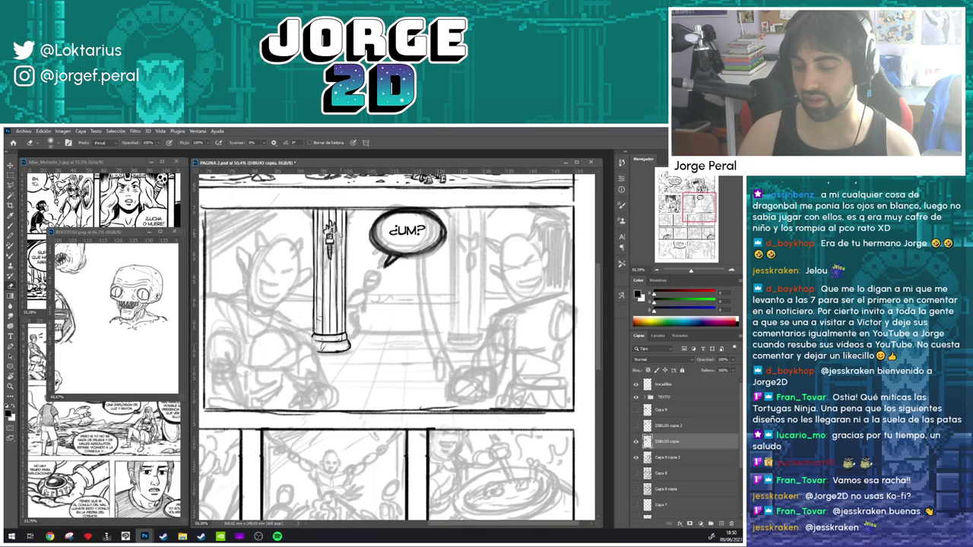
{"action": "key", "text": "b"}
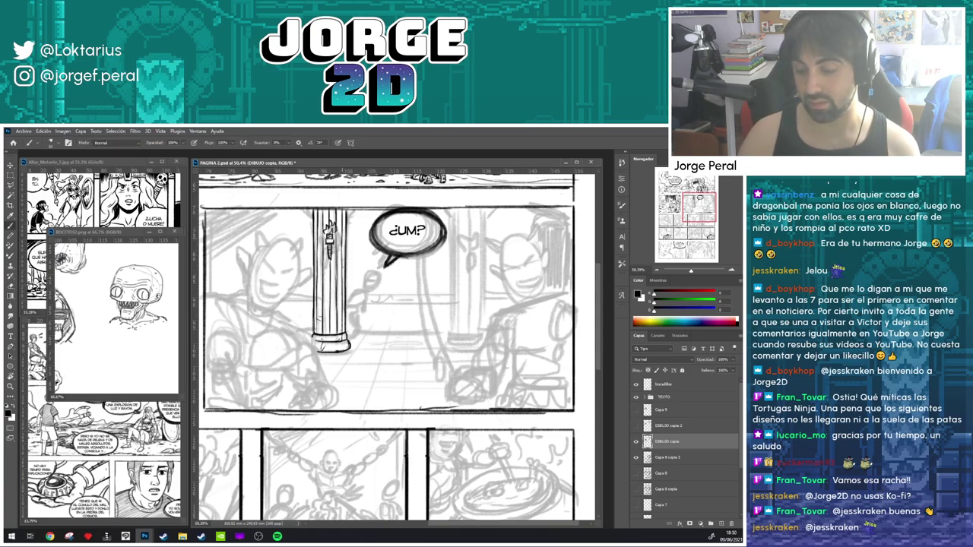
{"action": "key", "text": "e"}
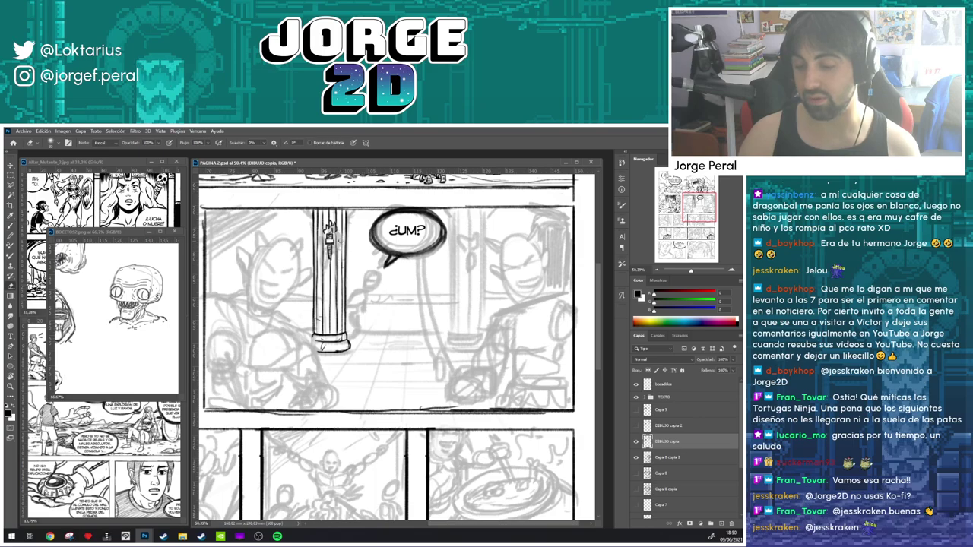
{"action": "key", "text": "b"}
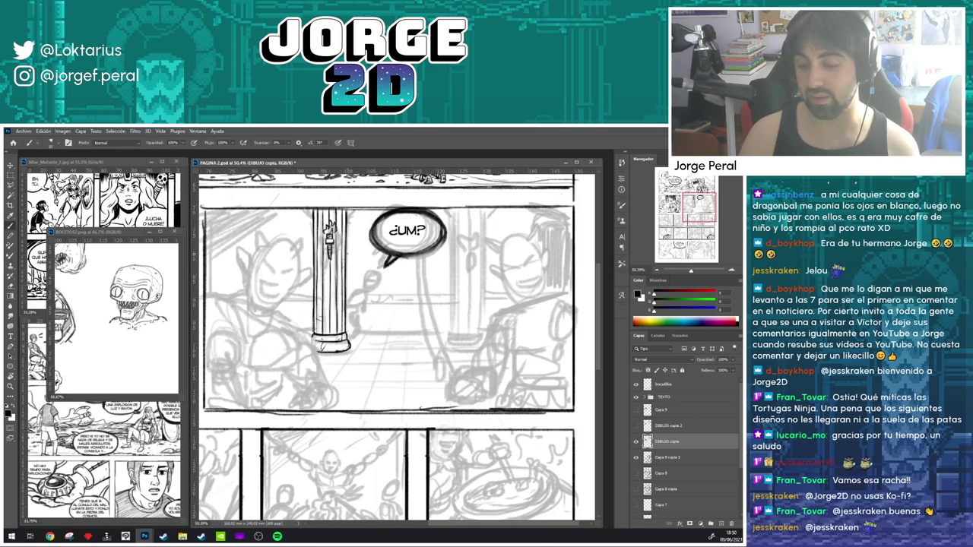
{"action": "left_click_drag", "start_coordinate": [427, 303], "coordinate": [407, 299]}
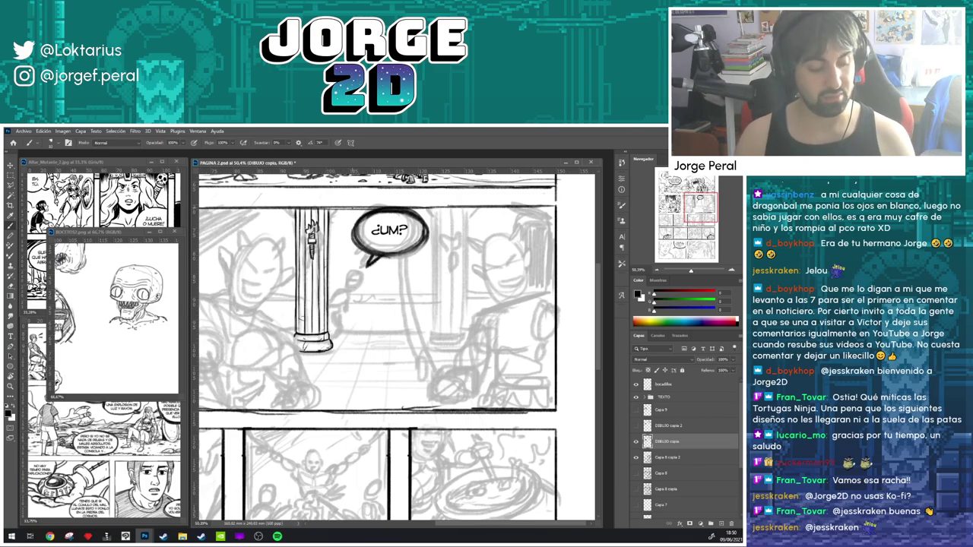
- Select the finished column with its torch using a rectangular marquee and duplicate it onto its own layer
{"action": "key", "text": "m"}
{"action": "mouse_move", "coordinate": [352, 198]}
{"action": "left_mouse_down"}
{"action": "mouse_move", "coordinate": [297, 356]}
{"action": "mouse_move", "coordinate": [266, 375]}
{"action": "left_mouse_up"}
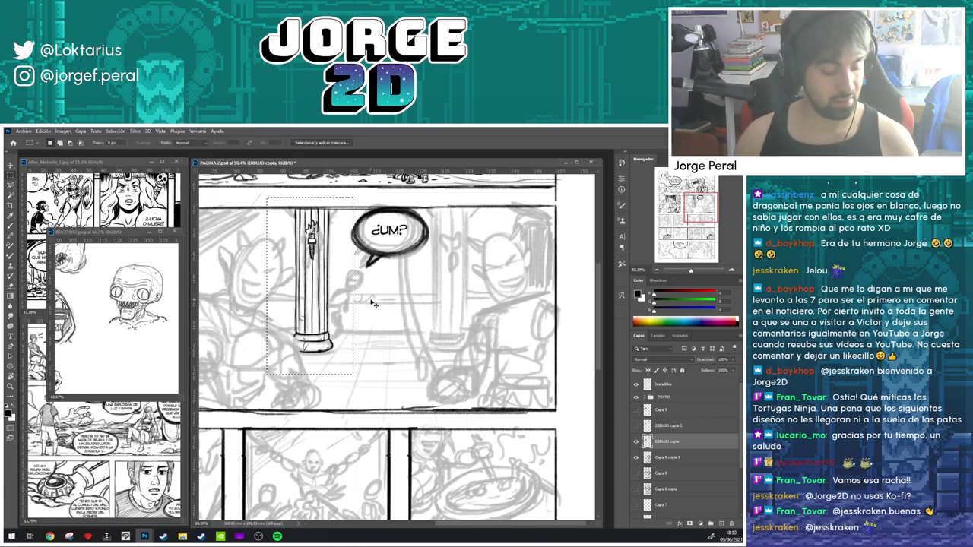
{"action": "key", "text": "ctrl+j"}
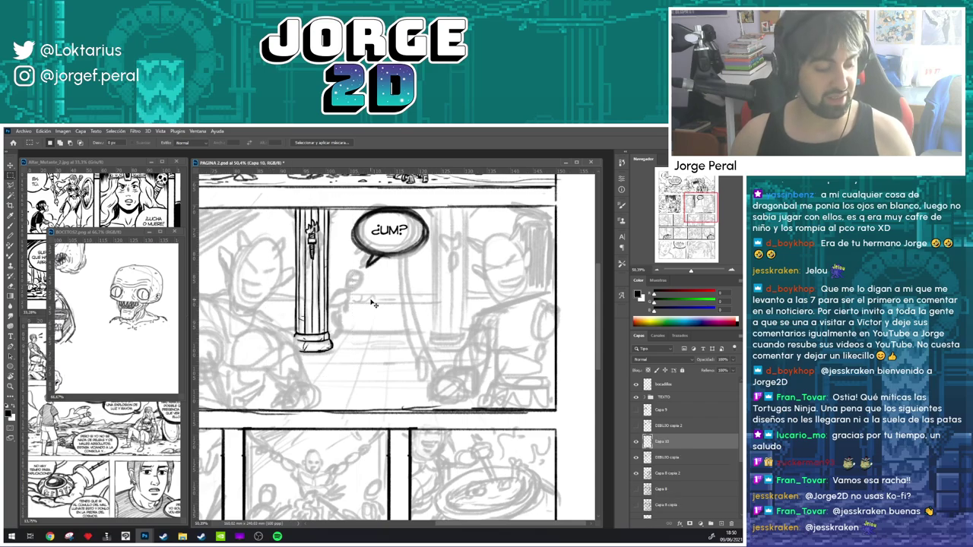
- Move the duplicated column horizontally onto the sketched column beside the right goblin and apply the transform
{"action": "key", "text": "ctrl+t"}
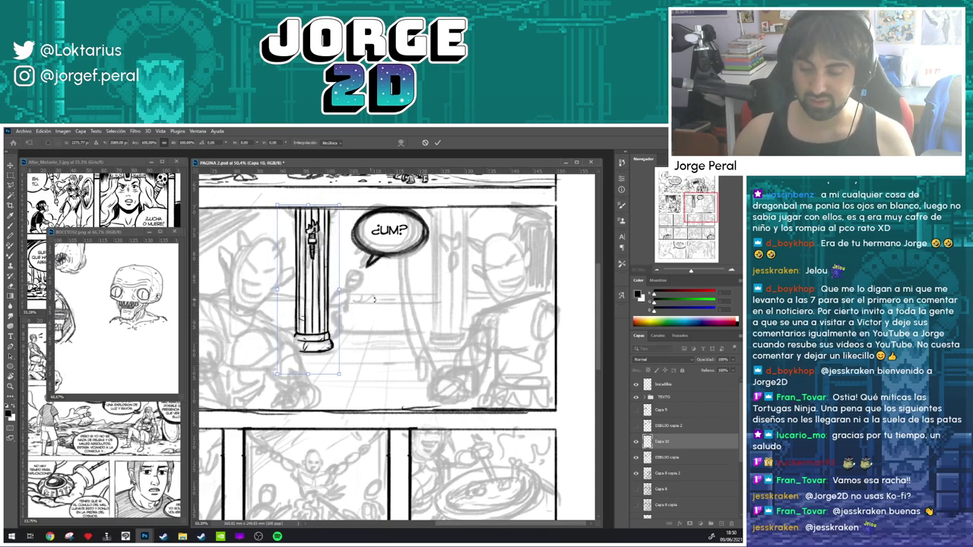
{"action": "key", "text": "Right"}
{"action": "key", "text": "Right"}
{"action": "key", "text": "Right"}
{"action": "key", "text": "Right"}
{"action": "key", "text": "Right"}
{"action": "key", "text": "Right"}
{"action": "key", "text": "Right"}
{"action": "key", "text": "Right"}
{"action": "key", "text": "Right"}
{"action": "key", "text": "Right"}
{"action": "key", "text": "Right"}
{"action": "key", "text": "Right"}
{"action": "key", "text": "Right"}
{"action": "key", "text": "Right"}
{"action": "key", "text": "Right"}
{"action": "key", "text": "Right"}
{"action": "key", "text": "Right"}
{"action": "key", "text": "Right"}
{"action": "key", "text": "Right"}
{"action": "key", "text": "Right"}
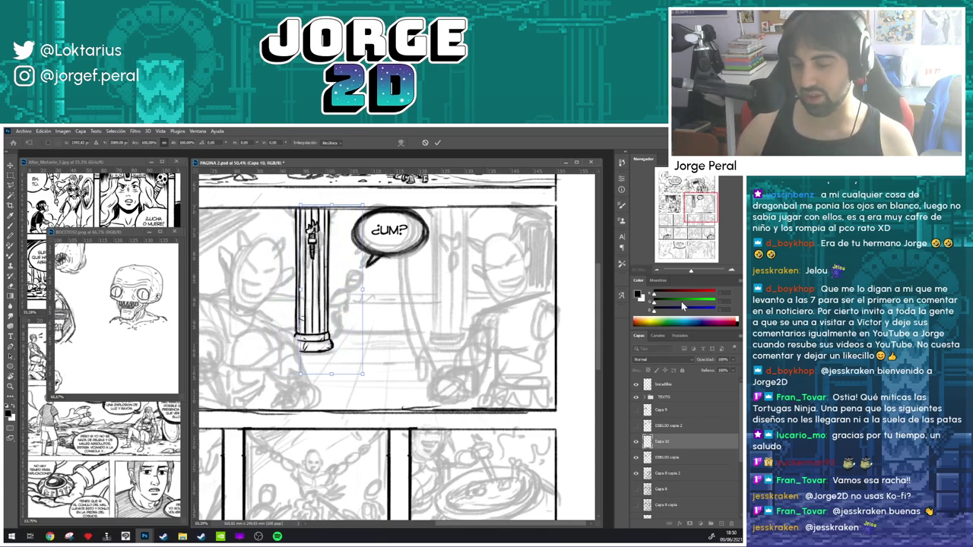
{"action": "key", "text": "shift+Right"}
{"action": "key", "text": "shift+Right"}
{"action": "key", "text": "shift+Right"}
{"action": "key", "text": "shift+Right"}
{"action": "key", "text": "shift+Right"}
{"action": "key", "text": "shift+Right"}
{"action": "key", "text": "shift+Right"}
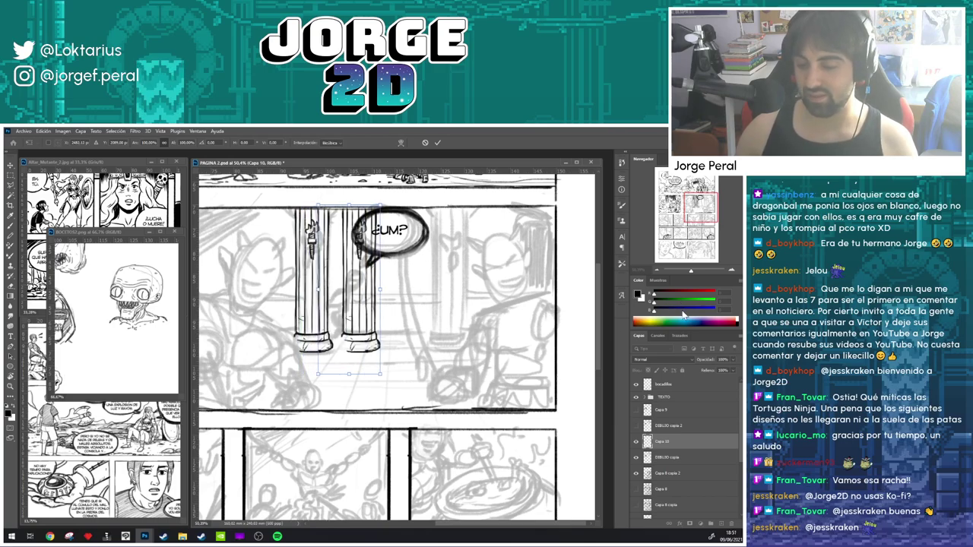
{"action": "key", "text": "shift+Right"}
{"action": "key", "text": "shift+Right"}
{"action": "key", "text": "shift+Right"}
{"action": "key", "text": "shift+Right"}
{"action": "key", "text": "shift+Right"}
{"action": "key", "text": "shift+Right"}
{"action": "key", "text": "shift+Right"}
{"action": "key", "text": "shift+Right"}
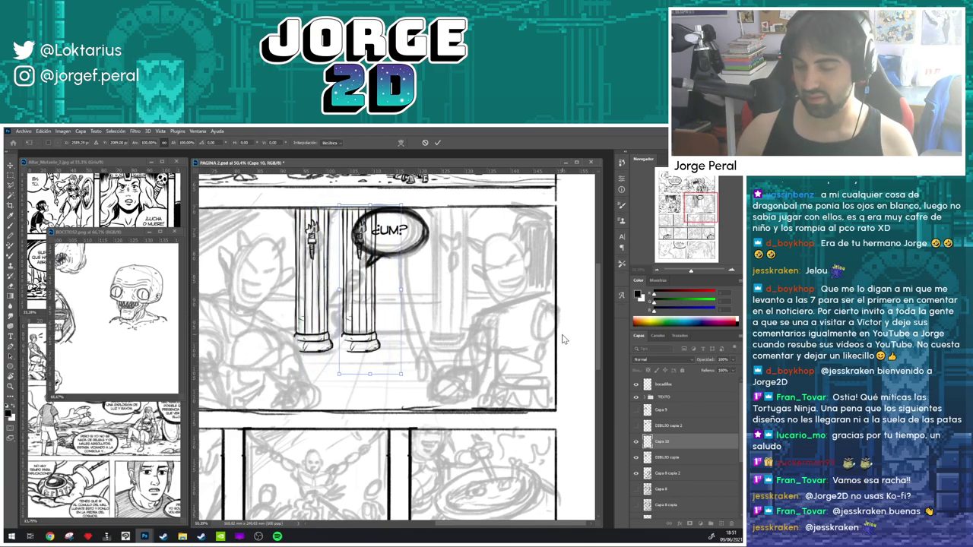
{"action": "key", "text": "shift+Right"}
{"action": "key", "text": "shift+Right"}
{"action": "key", "text": "shift+Right"}
{"action": "key", "text": "shift+Right"}
{"action": "key", "text": "shift+Right"}
{"action": "key", "text": "shift+Right"}
{"action": "key", "text": "shift+Right"}
{"action": "key", "text": "shift+Right"}
{"action": "key", "text": "shift+Right"}
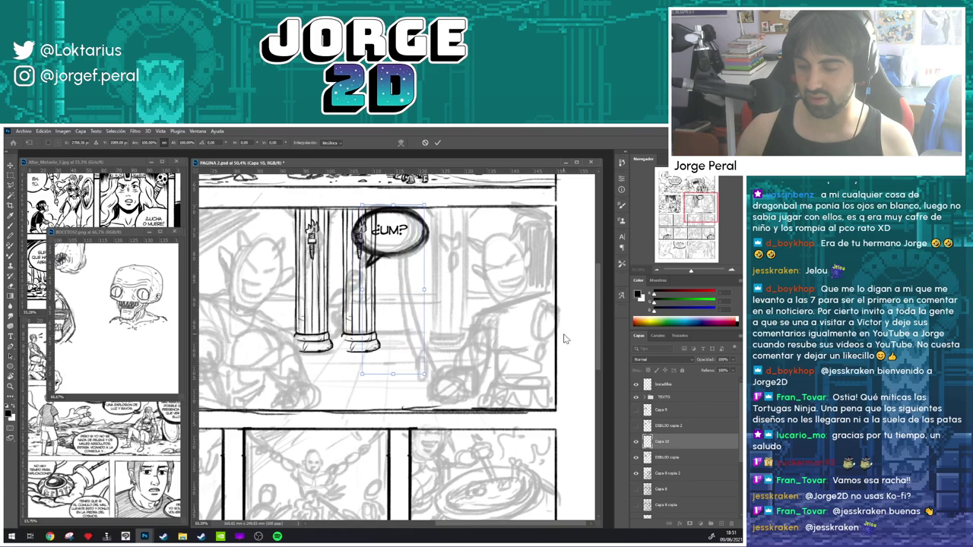
{"action": "key", "text": "shift+Right"}
{"action": "key", "text": "shift+Right"}
{"action": "key", "text": "shift+Right"}
{"action": "key", "text": "shift+Right"}
{"action": "key", "text": "shift+Right"}
{"action": "key", "text": "shift+Right"}
{"action": "key", "text": "shift+Right"}
{"action": "key", "text": "shift+Right"}
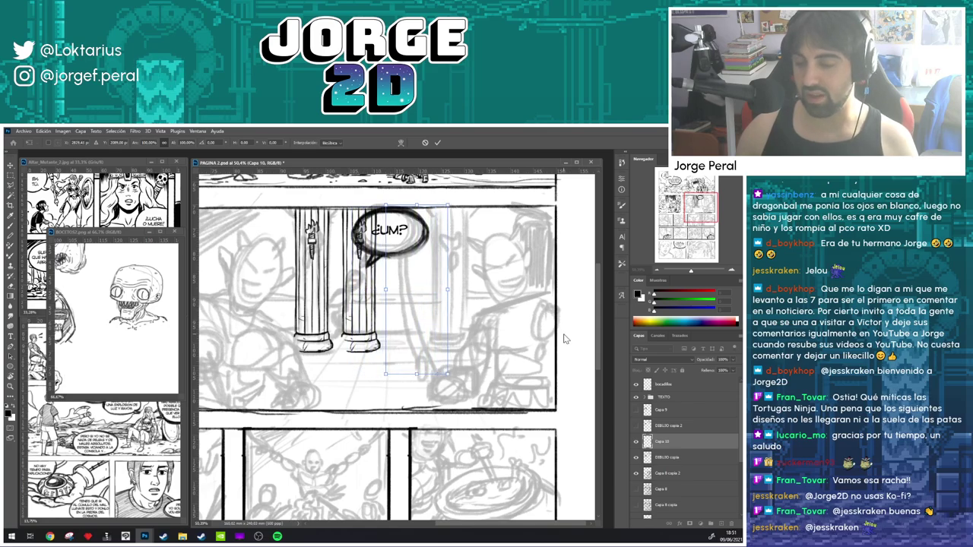
{"action": "key", "text": "shift+Right"}
{"action": "key", "text": "shift+Right"}
{"action": "key", "text": "shift+Right"}
{"action": "key", "text": "shift+Right"}
{"action": "key", "text": "shift+Right"}
{"action": "key", "text": "shift+Right"}
{"action": "key", "text": "shift+Right"}
{"action": "key", "text": "shift+Right"}
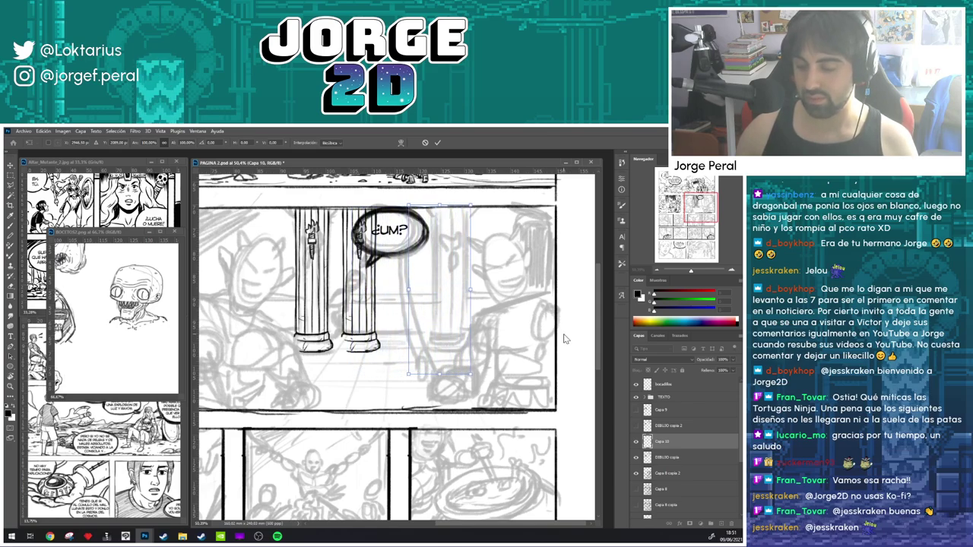
{"action": "key", "text": "shift+Right"}
{"action": "key", "text": "shift+Right"}
{"action": "key", "text": "shift+Right"}
{"action": "key", "text": "shift+Right"}
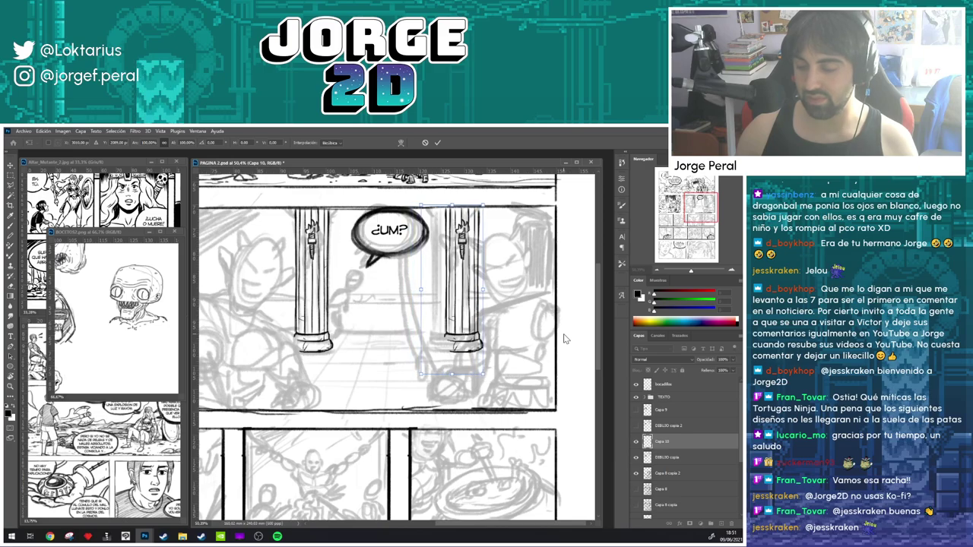
{"action": "key", "text": "shift+Left"}
{"action": "key", "text": "shift+Left"}
{"action": "key", "text": "shift+Left"}
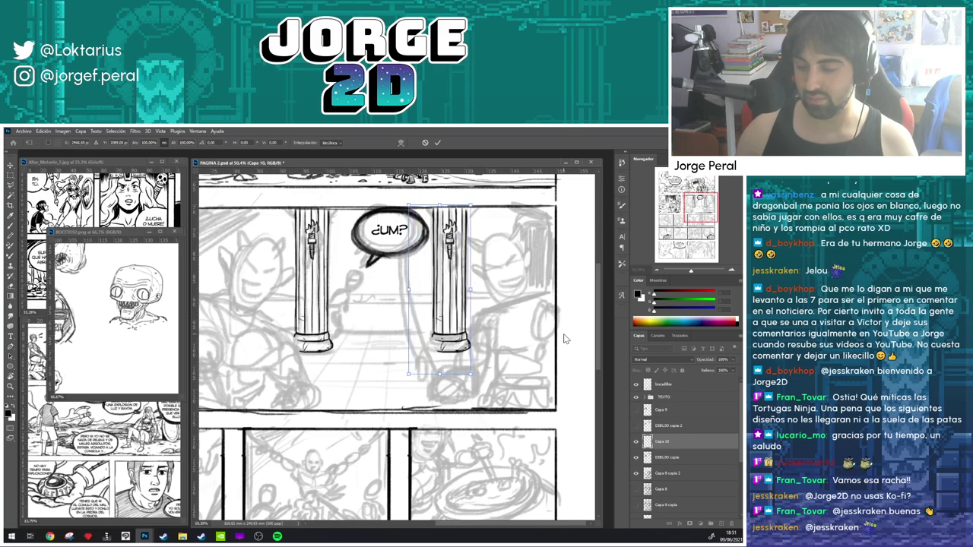
{"action": "key", "text": "Return"}
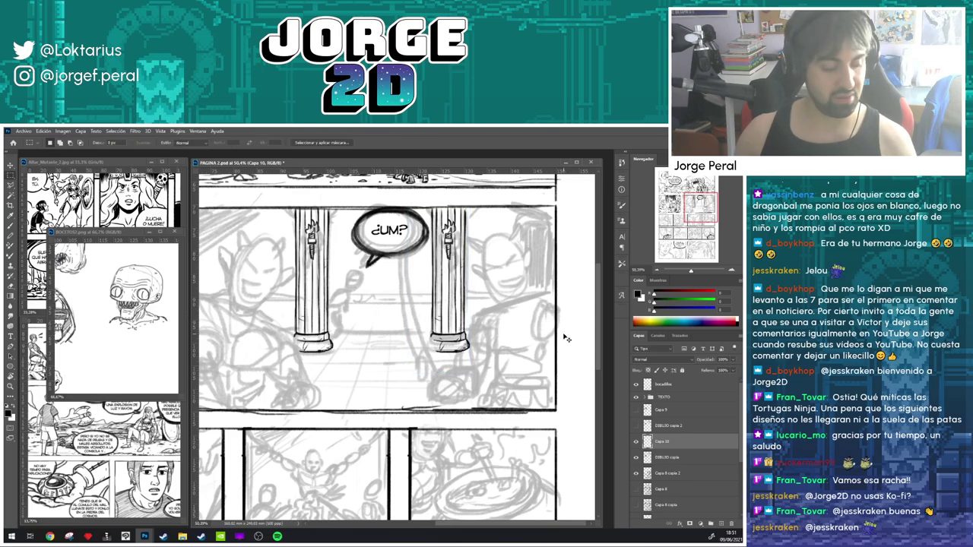
- Erase and redraw parts of the duplicated column's base and shaft so it differs from the original column
{"action": "key", "text": "b"}
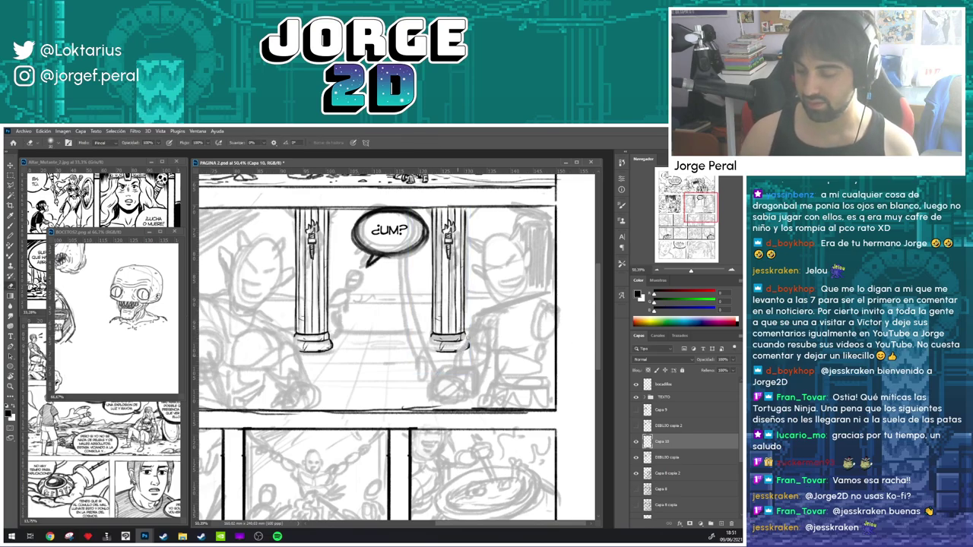
{"action": "key", "text": "b"}
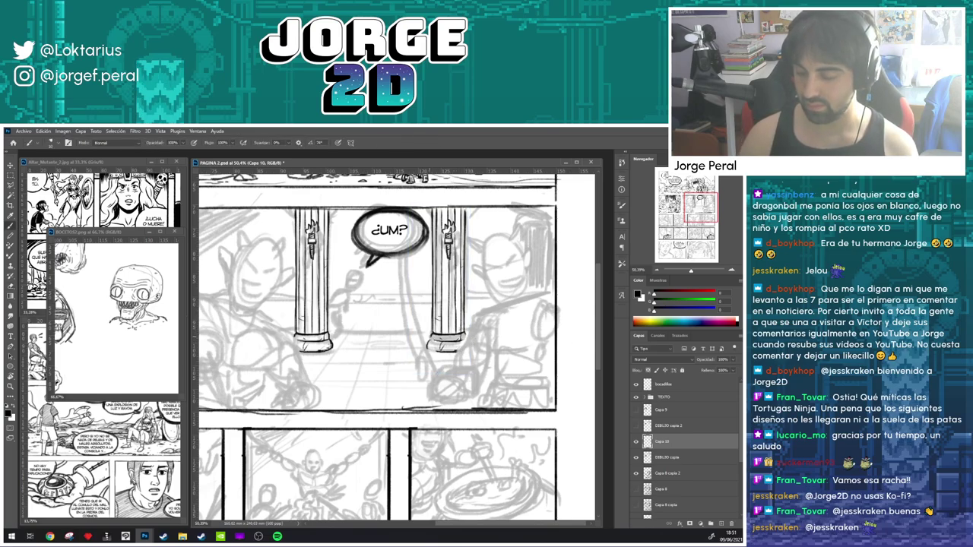
{"action": "key", "text": "e"}
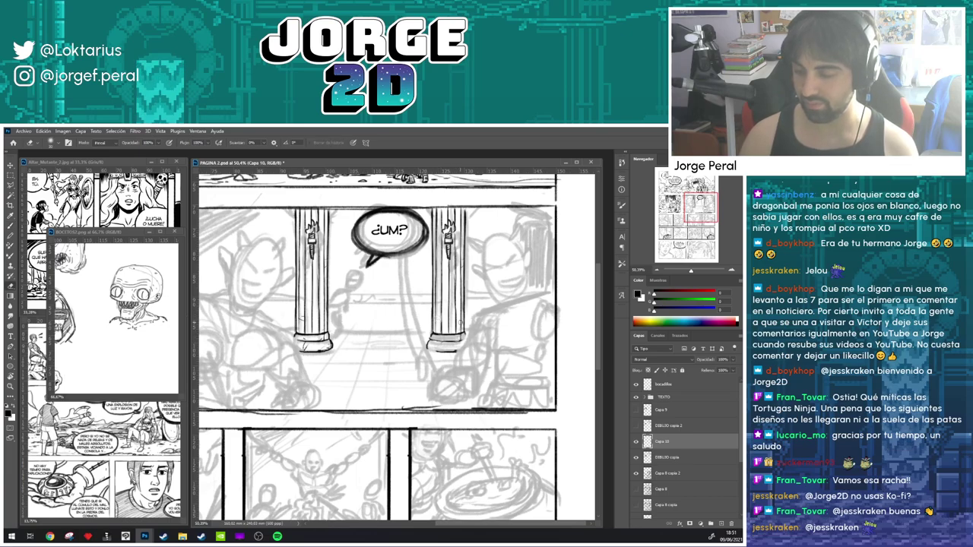
{"action": "key", "text": "b"}
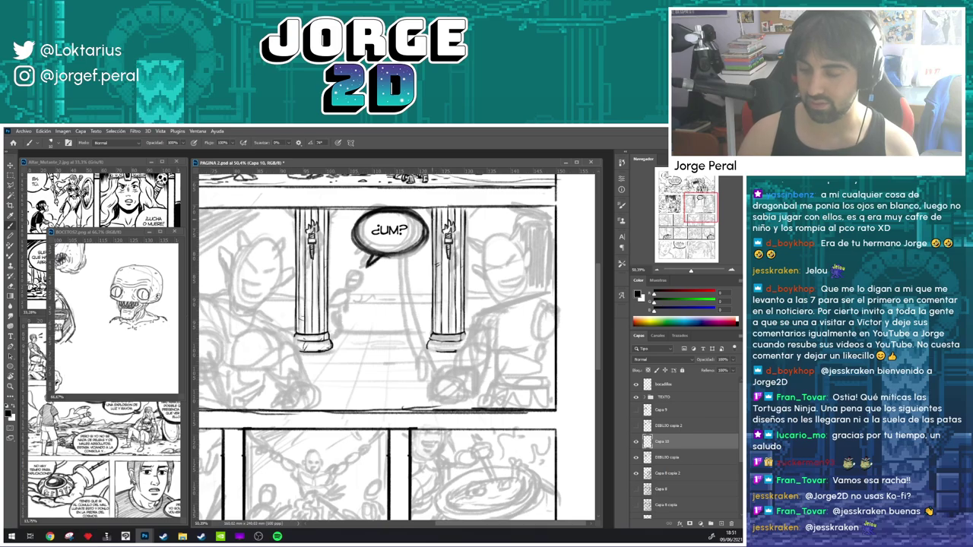
- Erase the flame of the duplicated column's torch and draw a new flame shape, undoing unsatisfactory strokes
{"action": "key", "text": "e"}
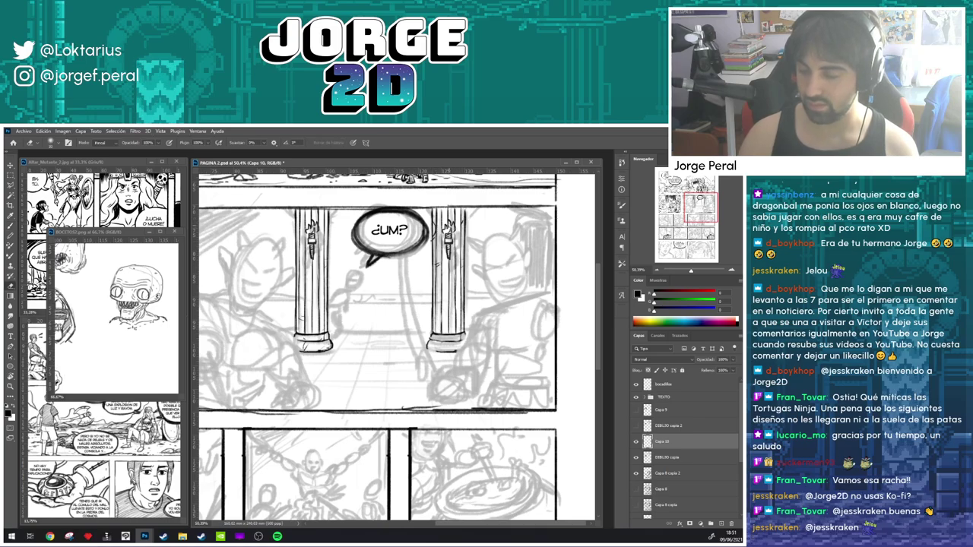
{"action": "key", "text": "b"}
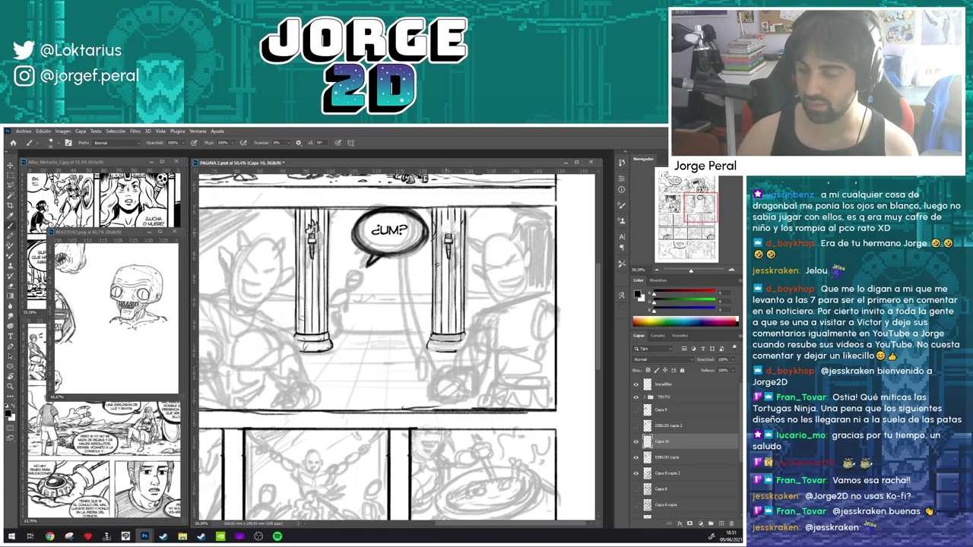
{"action": "left_click_drag", "start_coordinate": [446, 228], "coordinate": [461, 227]}
{"action": "key", "text": "ctrl+z"}
{"action": "key", "text": "ctrl+z"}
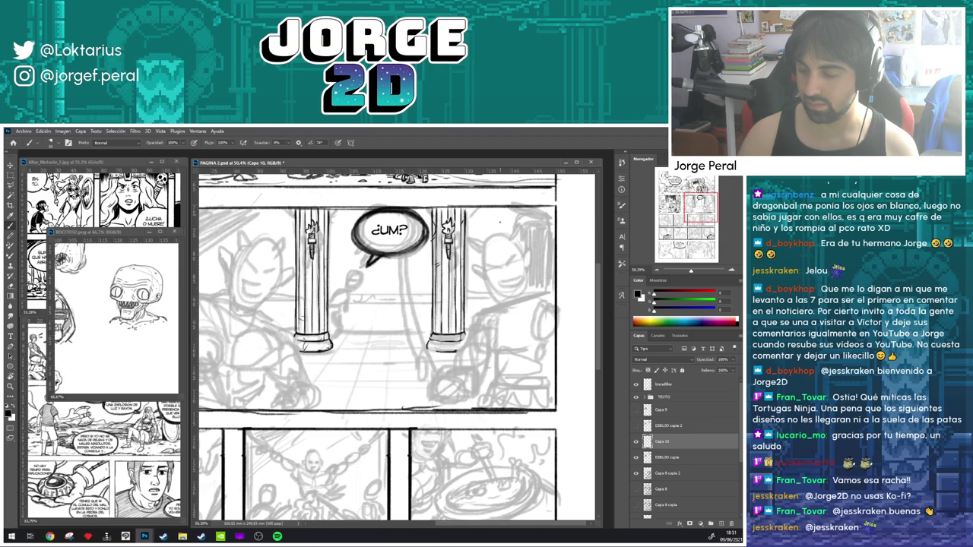
{"action": "key", "text": "e"}
{"action": "key", "text": "b"}
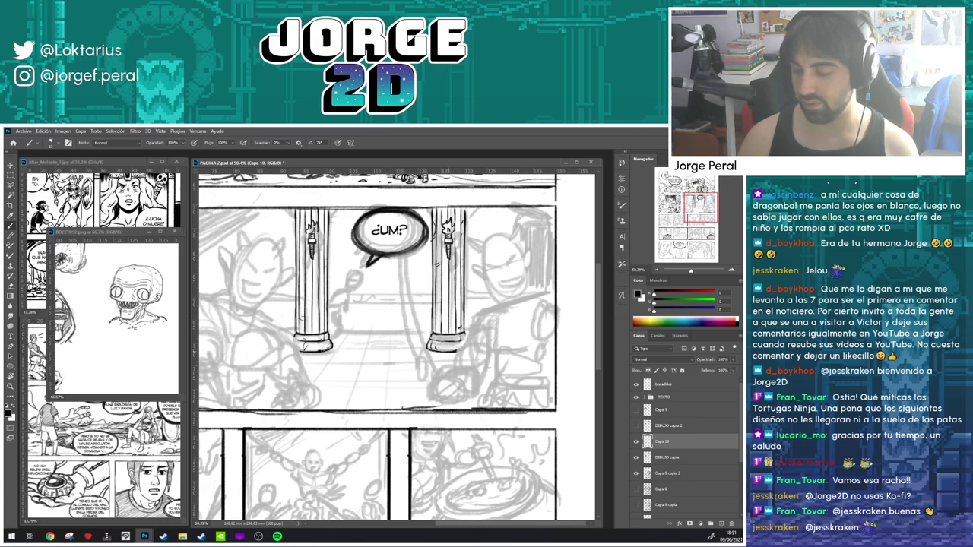
- Draw the small figure peeking out from behind the left column below the ¿UM? balloon, with face, torso, arm and leg
{"action": "mouse_move", "coordinate": [432, 340]}
{"action": "left_mouse_down"}
{"action": "mouse_move", "coordinate": [466, 340]}
{"action": "mouse_move", "coordinate": [467, 326]}
{"action": "left_mouse_up"}
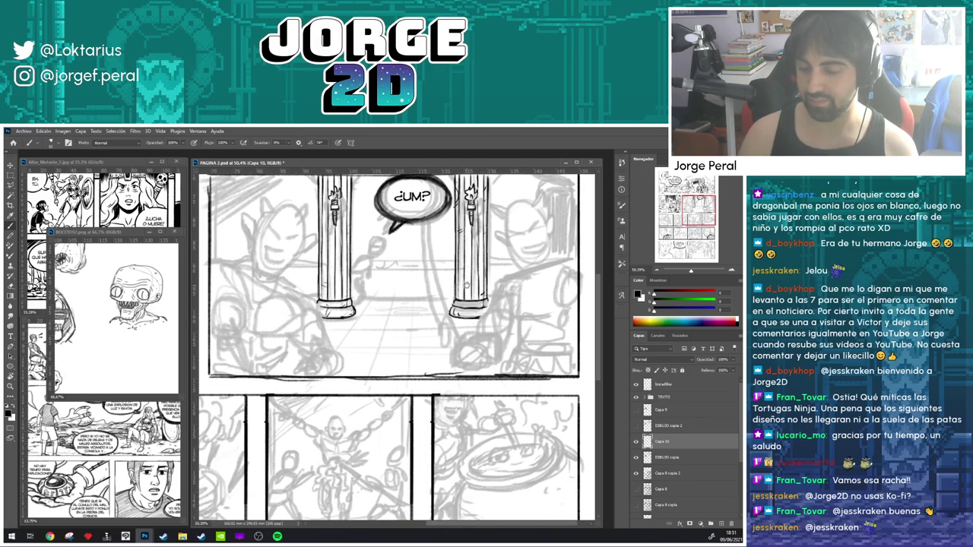
{"action": "mouse_move", "coordinate": [408, 221]}
{"action": "left_mouse_down"}
{"action": "mouse_move", "coordinate": [406, 264]}
{"action": "mouse_move", "coordinate": [380, 295]}
{"action": "mouse_move", "coordinate": [370, 286]}
{"action": "mouse_move", "coordinate": [352, 301]}
{"action": "mouse_move", "coordinate": [366, 323]}
{"action": "mouse_move", "coordinate": [362, 315]}
{"action": "left_mouse_up"}
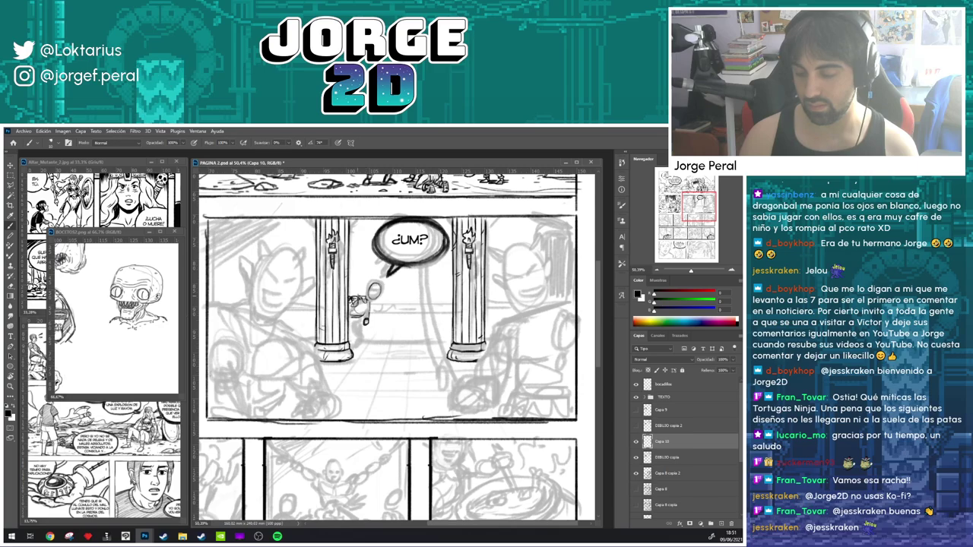
{"action": "mouse_move", "coordinate": [371, 303]}
{"action": "left_mouse_down"}
{"action": "mouse_move", "coordinate": [356, 345]}
{"action": "mouse_move", "coordinate": [351, 332]}
{"action": "left_mouse_up"}
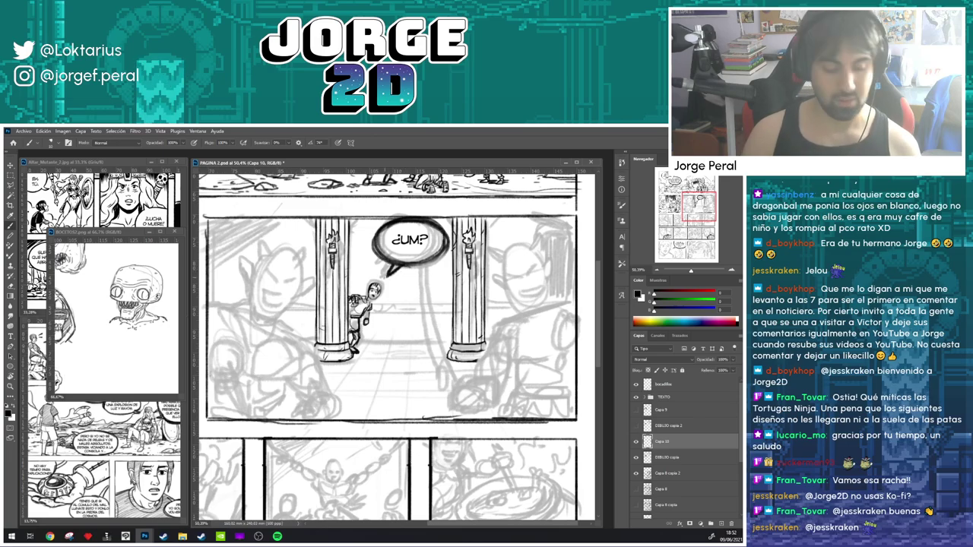
- Select the small peeking figure's head with a rectangular marquee, shift it slightly toward the left column and deselect
{"action": "key", "text": "m"}
{"action": "left_click_drag", "start_coordinate": [367, 281], "coordinate": [389, 302]}
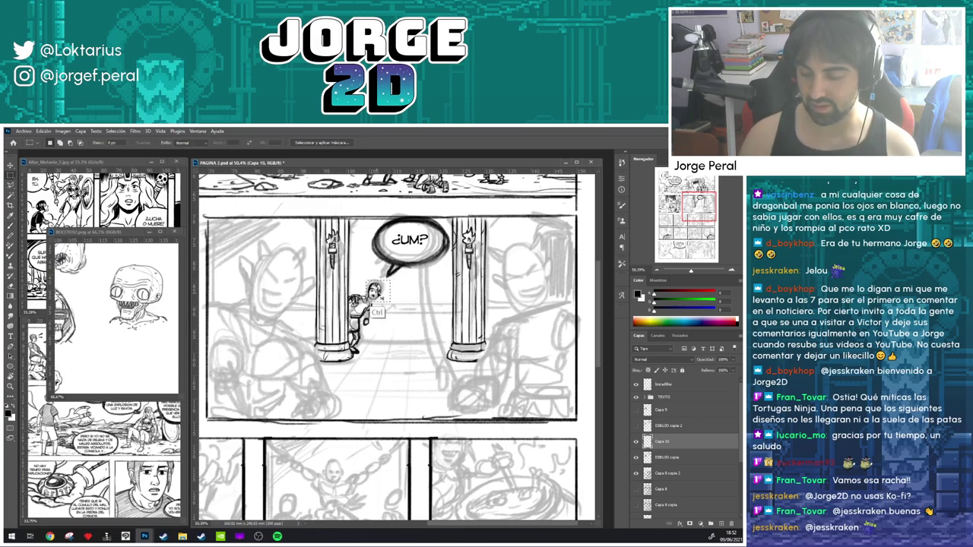
{"action": "right_click", "coordinate": [379, 292], "text": "ctrl"}
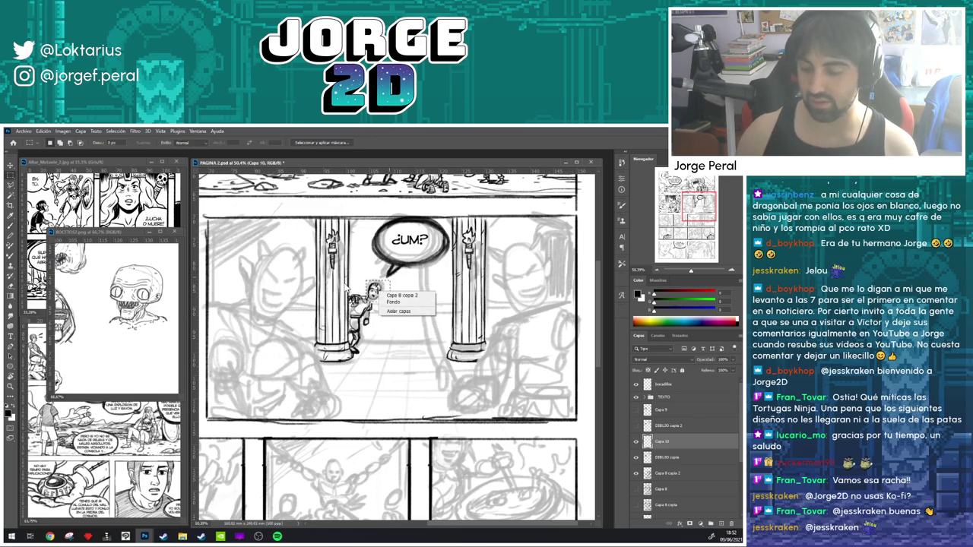
{"action": "left_click", "coordinate": [378, 290]}
{"action": "left_click_drag", "start_coordinate": [376, 289], "coordinate": [371, 290]}
{"action": "key", "text": "ctrl+d"}
{"action": "scroll", "coordinate": [386, 297], "scroll_direction": "down", "scroll_amount": 4}
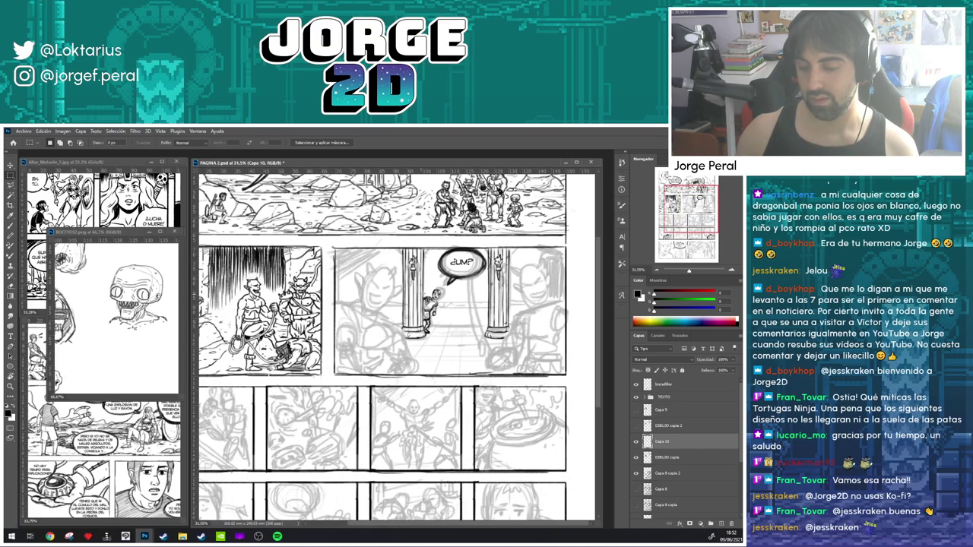
- Reselect the peeking figure's head, nudge it closer to the shoulders with Free Transform, apply and deselect
{"action": "scroll", "coordinate": [445, 295], "scroll_direction": "up", "scroll_amount": 3}
{"action": "left_click_drag", "start_coordinate": [447, 289], "coordinate": [416, 323]}
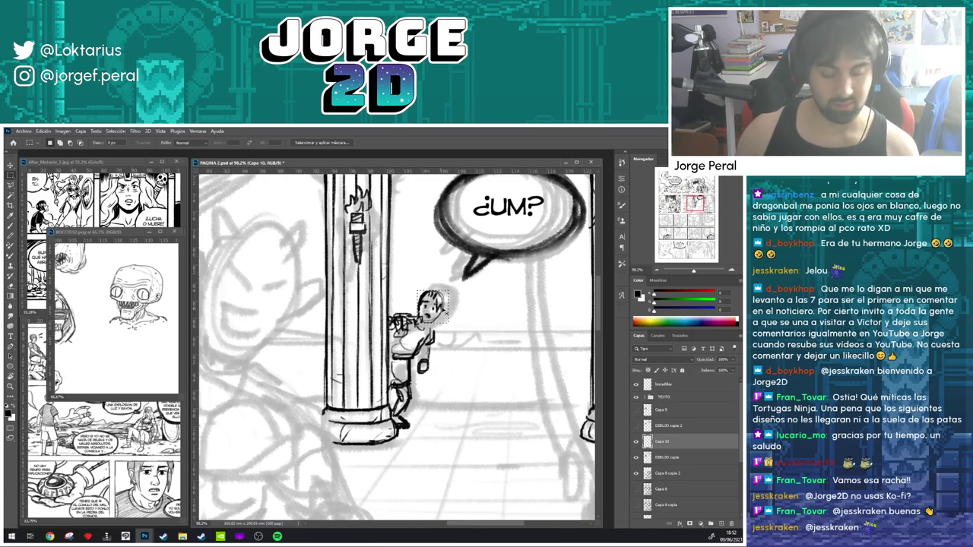
{"action": "key", "text": "ctrl+t"}
{"action": "left_click_drag", "start_coordinate": [447, 289], "coordinate": [445, 290]}
{"action": "key", "text": "Return"}
{"action": "key", "text": "ctrl+d"}
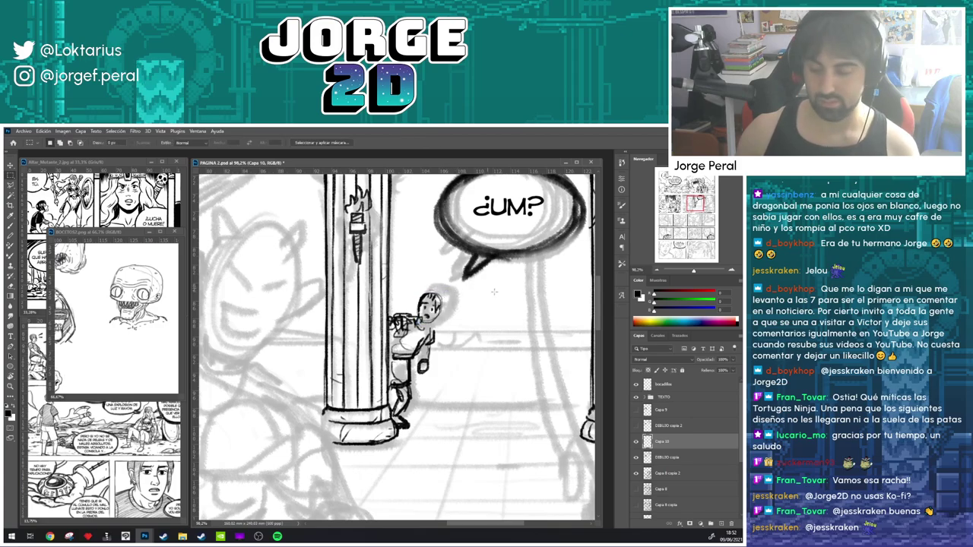
- Save the page file and briefly hide and reshow the Capa 10 layer to compare the inked figure with the sketch
{"action": "scroll", "coordinate": [494, 291], "scroll_direction": "down", "scroll_amount": 6}
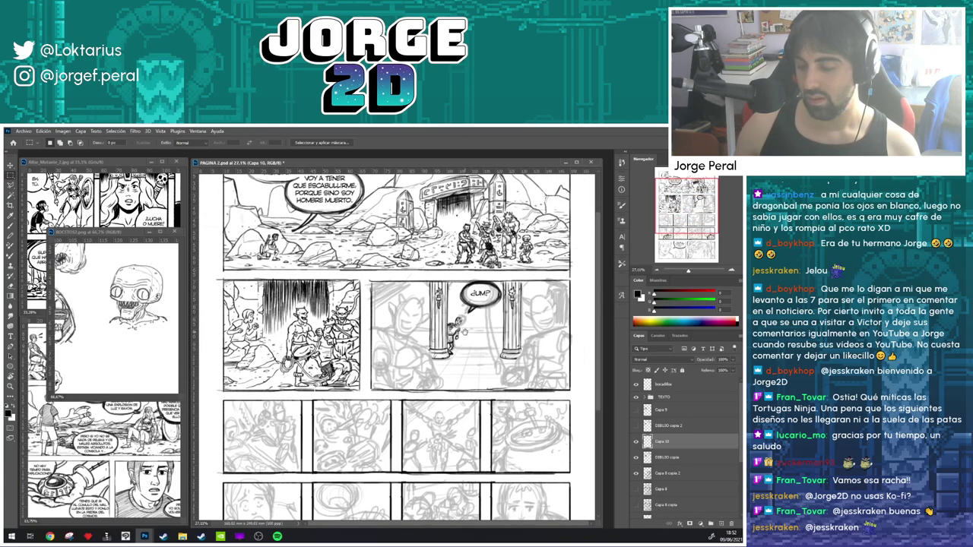
{"action": "key", "text": "ctrl+s"}
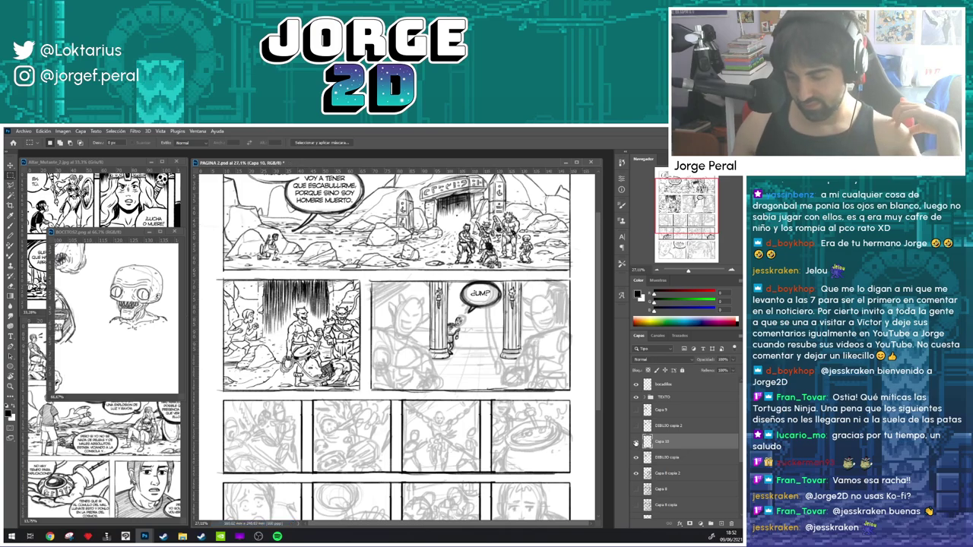
{"action": "left_click", "coordinate": [636, 441]}
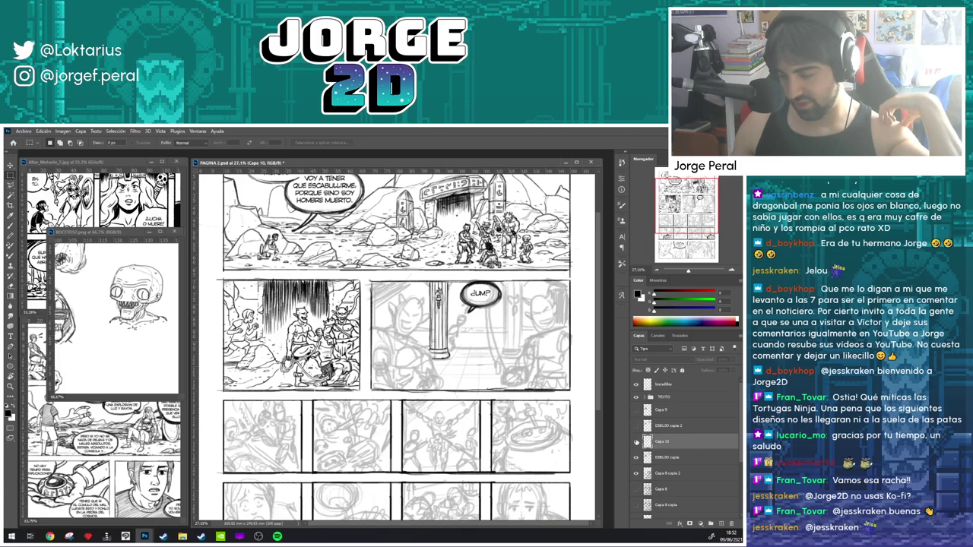
{"action": "left_click", "coordinate": [637, 441]}
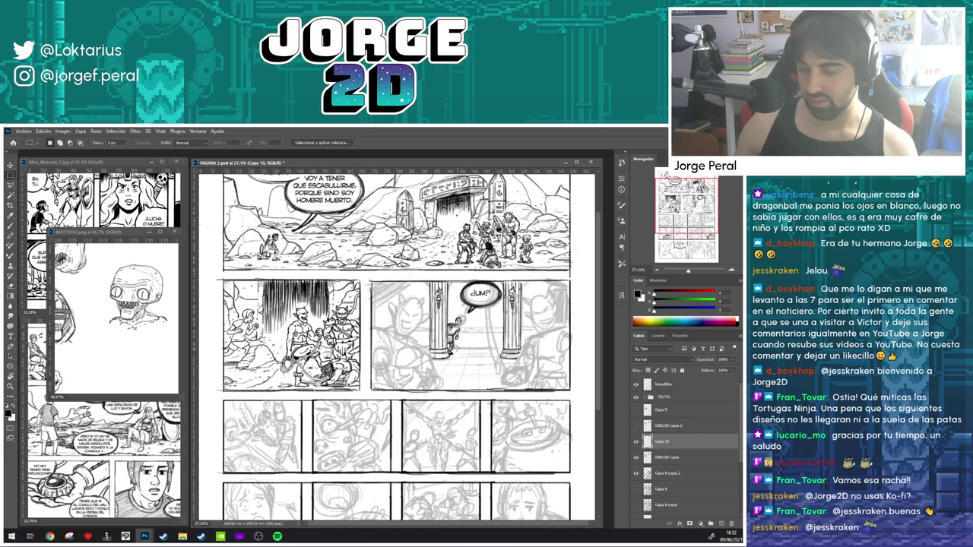
- Erase the small figure behind the left column and redraw its head, torso, arm and leg over the sketch
{"action": "scroll", "coordinate": [450, 331], "scroll_direction": "up", "scroll_amount": 2}
{"action": "key", "text": "b"}
{"action": "mouse_move", "coordinate": [456, 312]}
{"action": "left_mouse_down"}
{"action": "mouse_move", "coordinate": [451, 347]}
{"action": "mouse_move", "coordinate": [449, 320]}
{"action": "mouse_move", "coordinate": [461, 316]}
{"action": "mouse_move", "coordinate": [466, 328]}
{"action": "mouse_move", "coordinate": [452, 368]}
{"action": "left_mouse_up"}
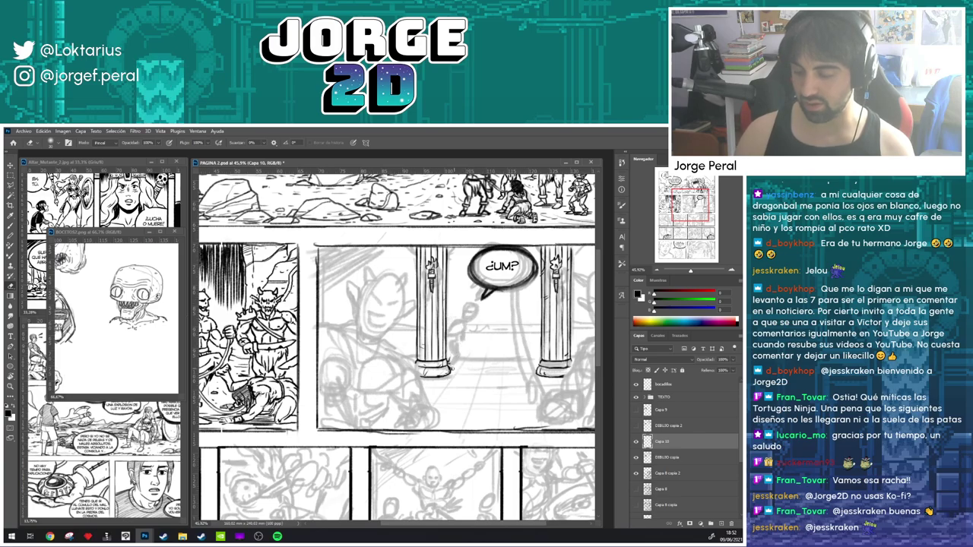
{"action": "key", "text": "b"}
{"action": "mouse_move", "coordinate": [469, 308]}
{"action": "left_mouse_down"}
{"action": "mouse_move", "coordinate": [466, 318]}
{"action": "mouse_move", "coordinate": [472, 307]}
{"action": "left_mouse_up"}
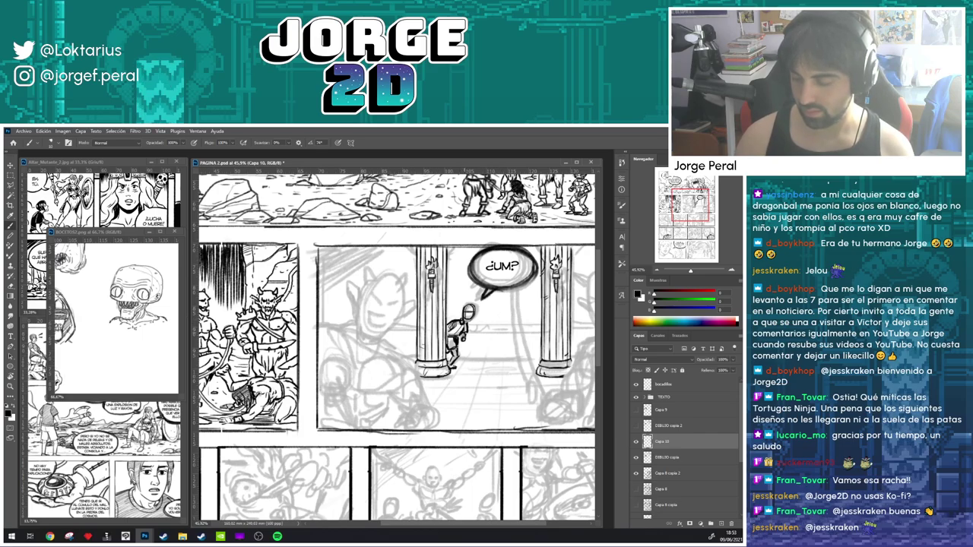
{"action": "key", "text": "e"}
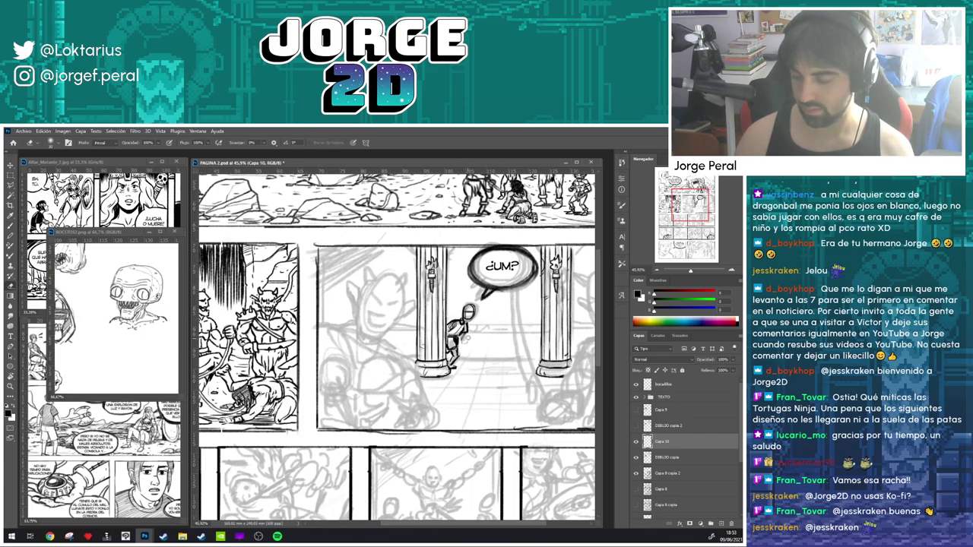
{"action": "key", "text": "b"}
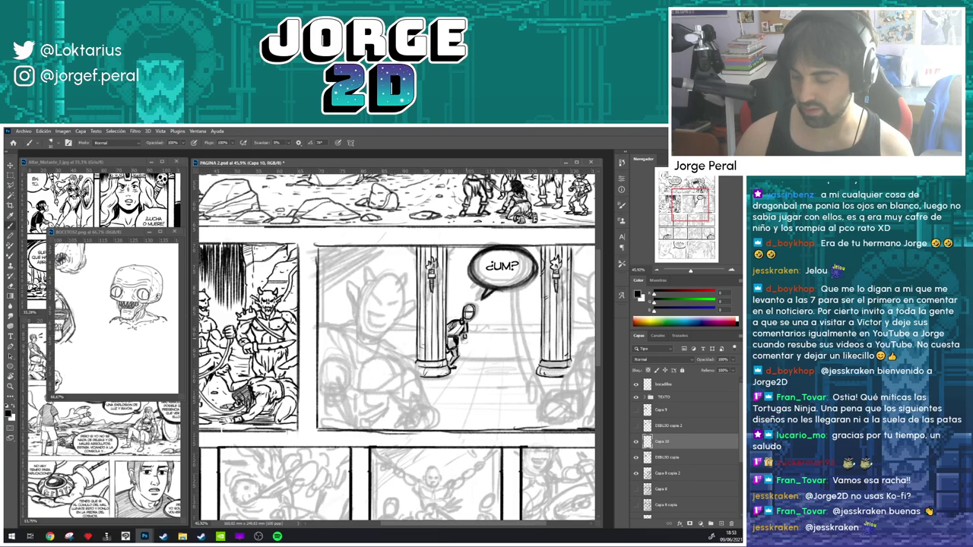
{"action": "left_click_drag", "start_coordinate": [466, 339], "coordinate": [463, 343]}
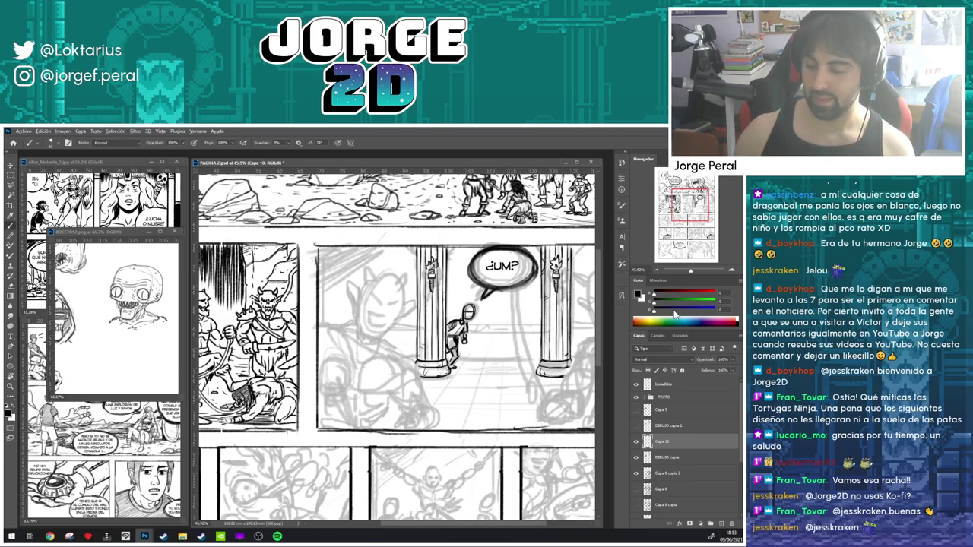
- Toggle the Capa 10 layer's visibility repeatedly to compare the redrawn figure and columns with the underlying sketch
{"action": "scroll", "coordinate": [444, 357], "scroll_direction": "down", "scroll_amount": 3}
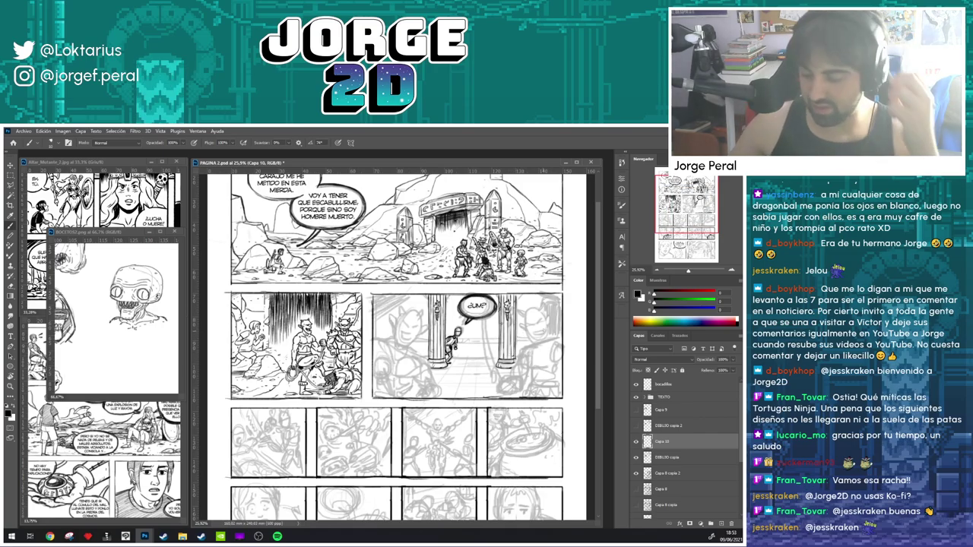
{"action": "left_click", "coordinate": [636, 442]}
{"action": "left_click", "coordinate": [636, 442]}
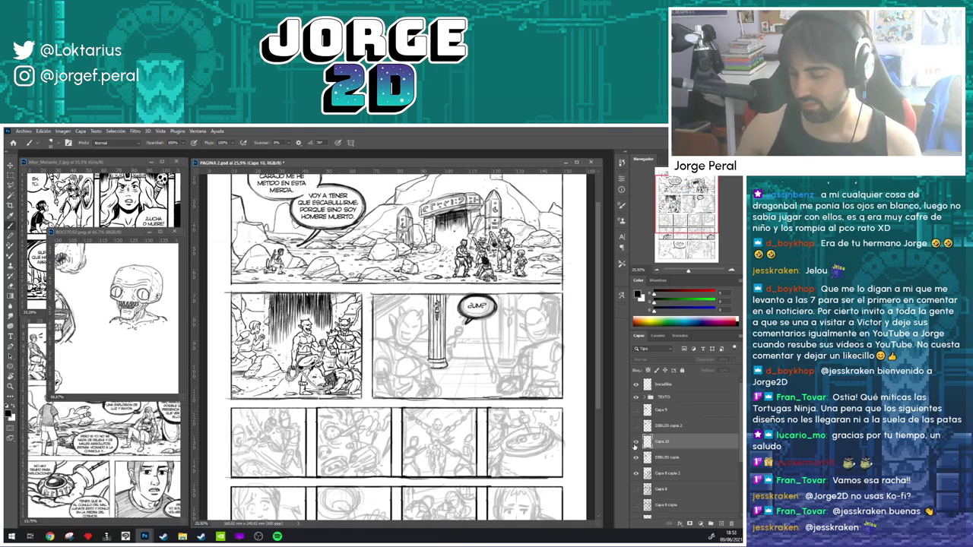
{"action": "left_click", "coordinate": [635, 442]}
{"action": "left_click", "coordinate": [635, 443]}
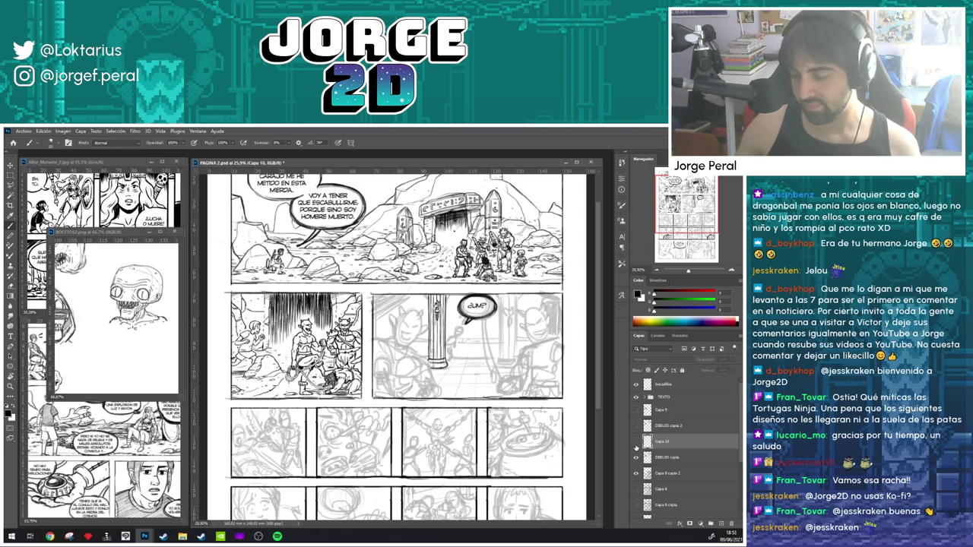
- Show layer Capa 10 and sketch the head, neck, shoulder and near arm of the demon on the left of the ¿UM? panel
{"action": "left_click", "coordinate": [635, 443]}
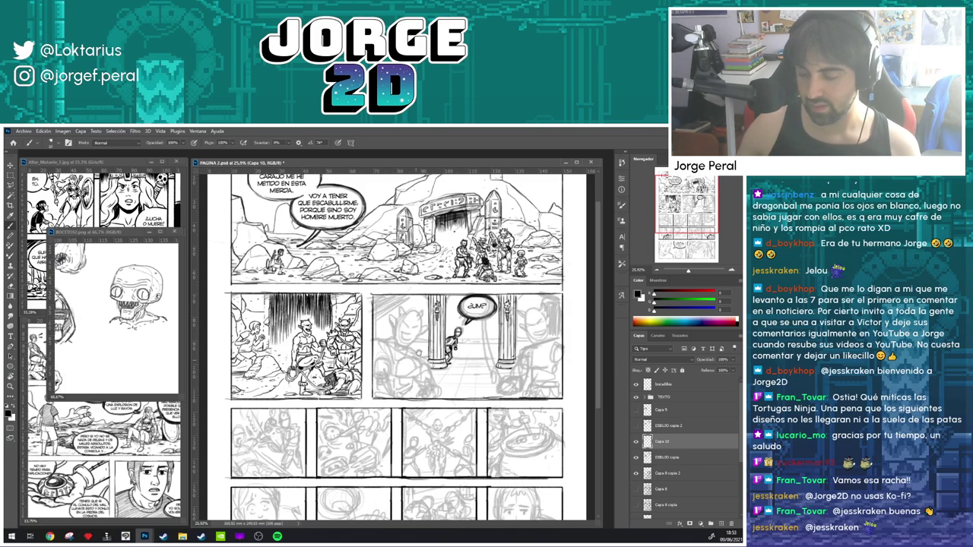
{"action": "scroll", "coordinate": [423, 333], "scroll_direction": "up", "scroll_amount": 3}
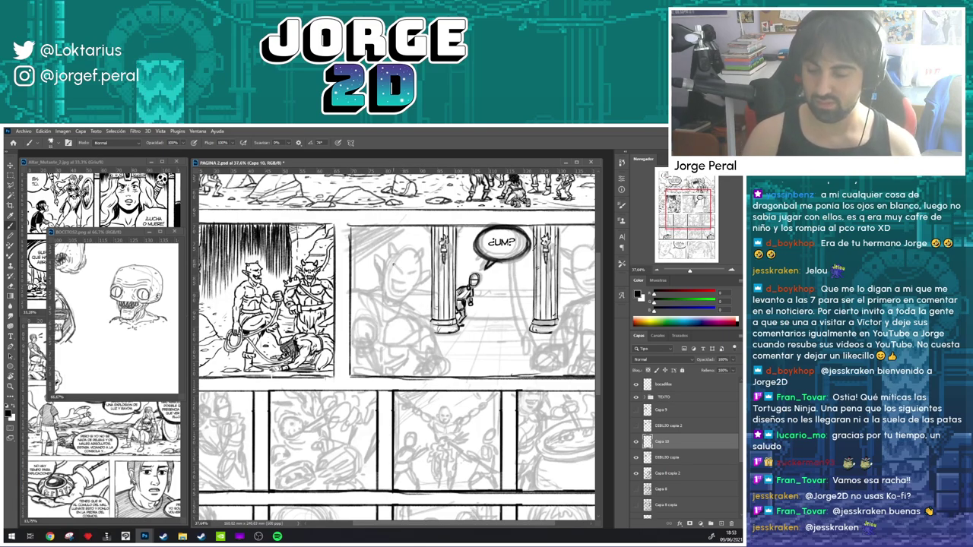
{"action": "mouse_move", "coordinate": [409, 255]}
{"action": "left_mouse_down"}
{"action": "mouse_move", "coordinate": [397, 302]}
{"action": "mouse_move", "coordinate": [405, 251]}
{"action": "mouse_move", "coordinate": [386, 296]}
{"action": "mouse_move", "coordinate": [415, 294]}
{"action": "mouse_move", "coordinate": [384, 267]}
{"action": "mouse_move", "coordinate": [382, 314]}
{"action": "mouse_move", "coordinate": [402, 301]}
{"action": "mouse_move", "coordinate": [360, 295]}
{"action": "left_mouse_up"}
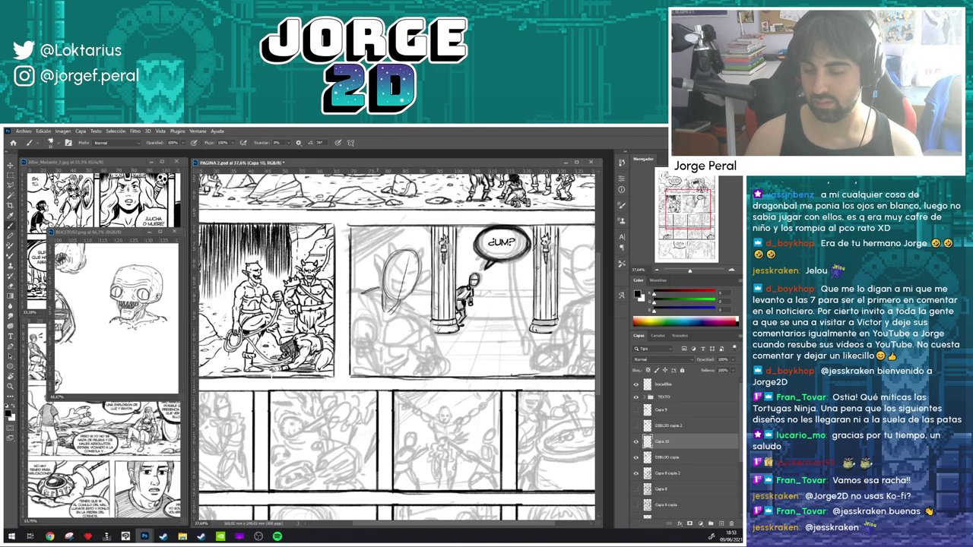
{"action": "left_click_drag", "start_coordinate": [420, 303], "coordinate": [378, 339]}
{"action": "mouse_move", "coordinate": [382, 302]}
{"action": "left_mouse_down"}
{"action": "mouse_move", "coordinate": [363, 322]}
{"action": "mouse_move", "coordinate": [409, 317]}
{"action": "mouse_move", "coordinate": [350, 325]}
{"action": "mouse_move", "coordinate": [363, 336]}
{"action": "mouse_move", "coordinate": [346, 353]}
{"action": "mouse_move", "coordinate": [364, 358]}
{"action": "left_mouse_up"}
{"action": "mouse_move", "coordinate": [370, 363]}
{"action": "left_mouse_down"}
{"action": "mouse_move", "coordinate": [351, 371]}
{"action": "mouse_move", "coordinate": [367, 368]}
{"action": "left_mouse_up"}
{"action": "mouse_move", "coordinate": [375, 369]}
{"action": "left_mouse_down"}
{"action": "mouse_move", "coordinate": [355, 374]}
{"action": "mouse_move", "coordinate": [363, 374]}
{"action": "left_mouse_up"}
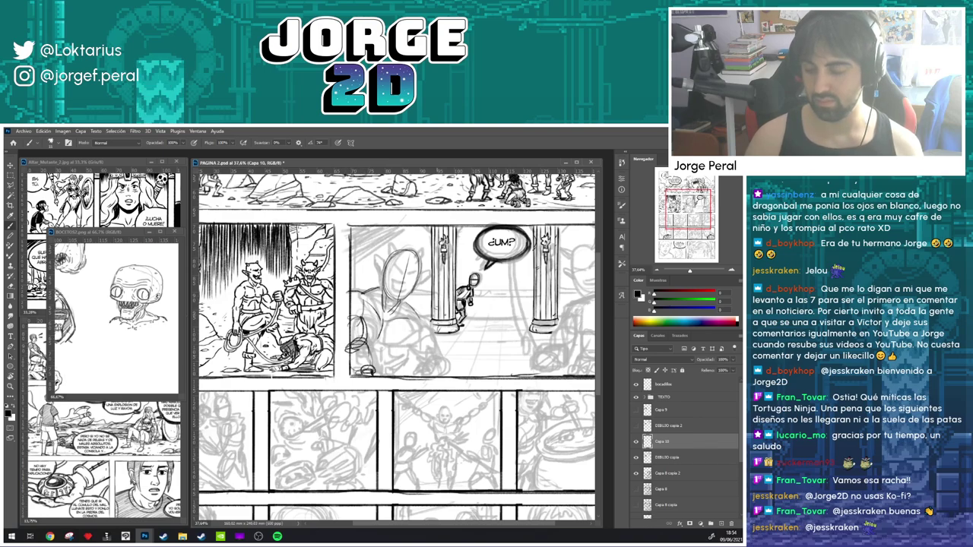
- Sketch the left demon's other arm, from the upper arm to the forearm at the panel's lower edge
{"action": "mouse_move", "coordinate": [431, 322]}
{"action": "left_mouse_down"}
{"action": "mouse_move", "coordinate": [426, 345]}
{"action": "mouse_move", "coordinate": [421, 336]}
{"action": "left_mouse_up"}
{"action": "mouse_move", "coordinate": [420, 338]}
{"action": "left_mouse_down"}
{"action": "mouse_move", "coordinate": [411, 346]}
{"action": "mouse_move", "coordinate": [427, 352]}
{"action": "left_mouse_up"}
{"action": "mouse_move", "coordinate": [431, 341]}
{"action": "left_mouse_down"}
{"action": "mouse_move", "coordinate": [411, 354]}
{"action": "mouse_move", "coordinate": [426, 357]}
{"action": "left_mouse_up"}
{"action": "left_click_drag", "start_coordinate": [437, 332], "coordinate": [417, 366]}
{"action": "mouse_move", "coordinate": [435, 360]}
{"action": "left_mouse_down"}
{"action": "mouse_move", "coordinate": [420, 376]}
{"action": "mouse_move", "coordinate": [437, 374]}
{"action": "left_mouse_up"}
{"action": "left_click_drag", "start_coordinate": [442, 355], "coordinate": [437, 377]}
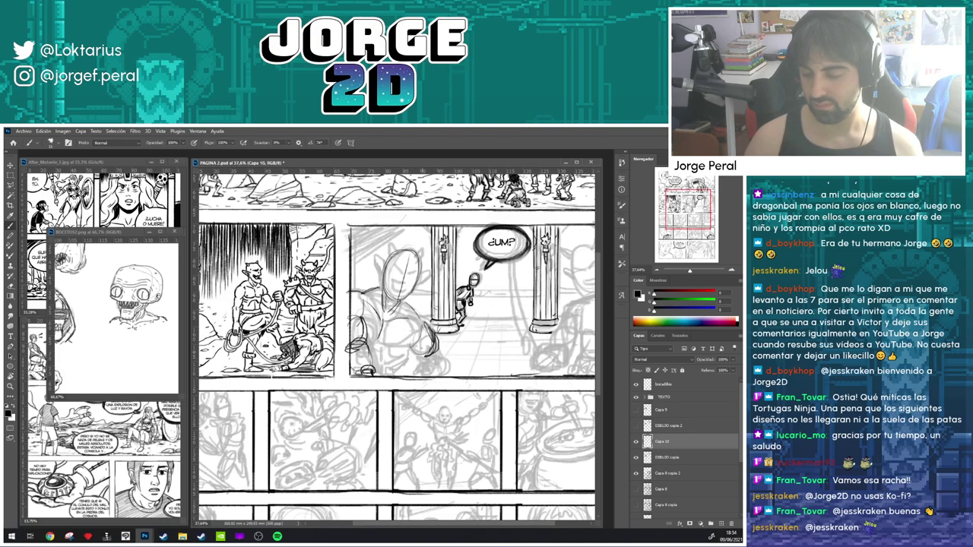
- Sketch the left demon's chest and the wristband on its inner forearm, redoing the first stroke
{"action": "mouse_move", "coordinate": [414, 341]}
{"action": "left_mouse_down"}
{"action": "mouse_move", "coordinate": [428, 316]}
{"action": "mouse_move", "coordinate": [412, 352]}
{"action": "mouse_move", "coordinate": [428, 353]}
{"action": "mouse_move", "coordinate": [415, 348]}
{"action": "mouse_move", "coordinate": [416, 372]}
{"action": "mouse_move", "coordinate": [444, 373]}
{"action": "left_mouse_up"}
{"action": "key", "text": "ctrl+z"}
{"action": "mouse_move", "coordinate": [387, 320]}
{"action": "left_mouse_down"}
{"action": "mouse_move", "coordinate": [382, 339]}
{"action": "mouse_move", "coordinate": [411, 346]}
{"action": "mouse_move", "coordinate": [382, 343]}
{"action": "mouse_move", "coordinate": [384, 369]}
{"action": "mouse_move", "coordinate": [448, 354]}
{"action": "left_mouse_up"}
{"action": "key", "text": "e"}
{"action": "key", "text": "b"}
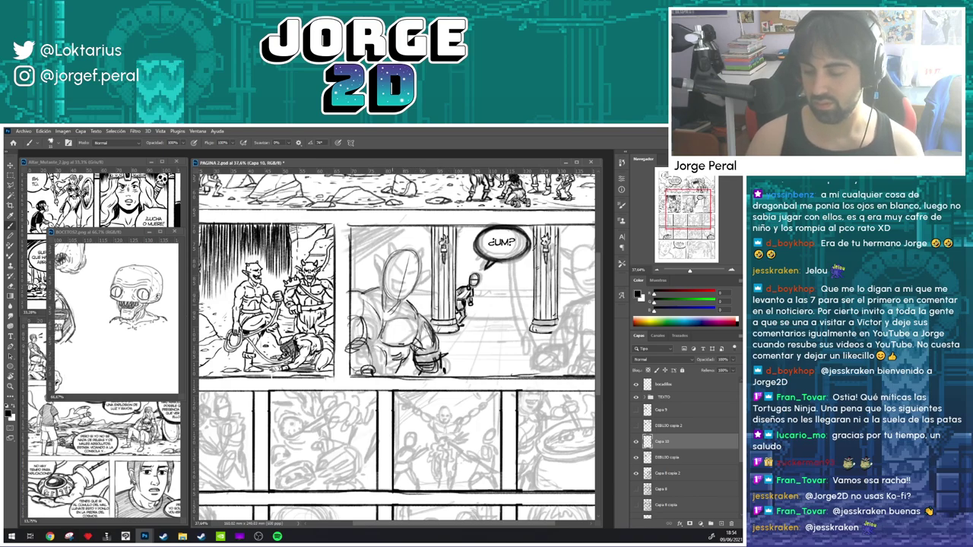
- Complete the left demon's arm and lower torso lines and sketch the head of the demon on the panel's right side
{"action": "left_click_drag", "start_coordinate": [351, 289], "coordinate": [396, 373]}
{"action": "left_click_drag", "start_coordinate": [366, 317], "coordinate": [389, 369]}
{"action": "mouse_move", "coordinate": [460, 372]}
{"action": "left_mouse_down"}
{"action": "mouse_move", "coordinate": [400, 365]}
{"action": "mouse_move", "coordinate": [409, 383]}
{"action": "mouse_move", "coordinate": [394, 371]}
{"action": "left_mouse_up"}
{"action": "left_click_drag", "start_coordinate": [318, 277], "coordinate": [351, 271]}
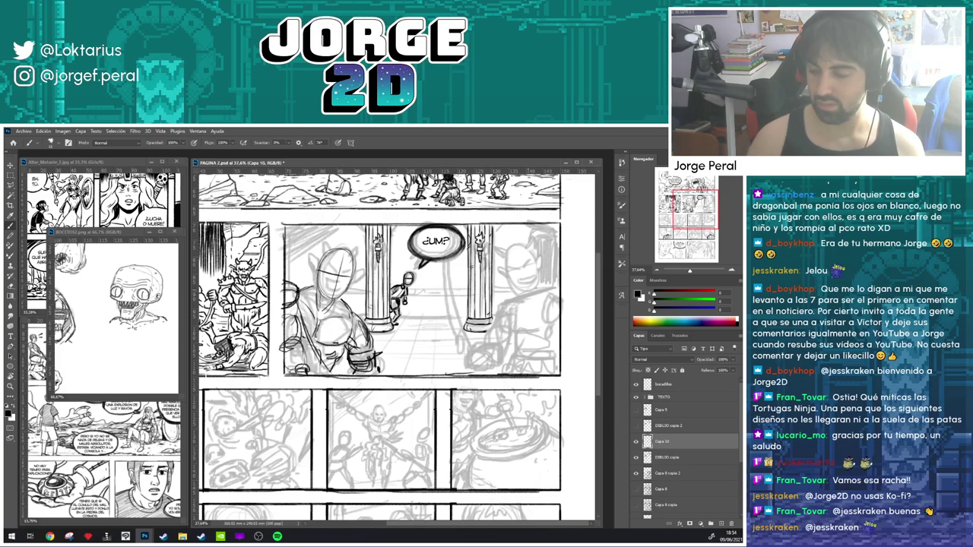
{"action": "mouse_move", "coordinate": [506, 257]}
{"action": "left_mouse_down"}
{"action": "mouse_move", "coordinate": [532, 283]}
{"action": "mouse_move", "coordinate": [523, 243]}
{"action": "mouse_move", "coordinate": [506, 266]}
{"action": "mouse_move", "coordinate": [527, 290]}
{"action": "mouse_move", "coordinate": [539, 263]}
{"action": "mouse_move", "coordinate": [507, 309]}
{"action": "left_mouse_up"}
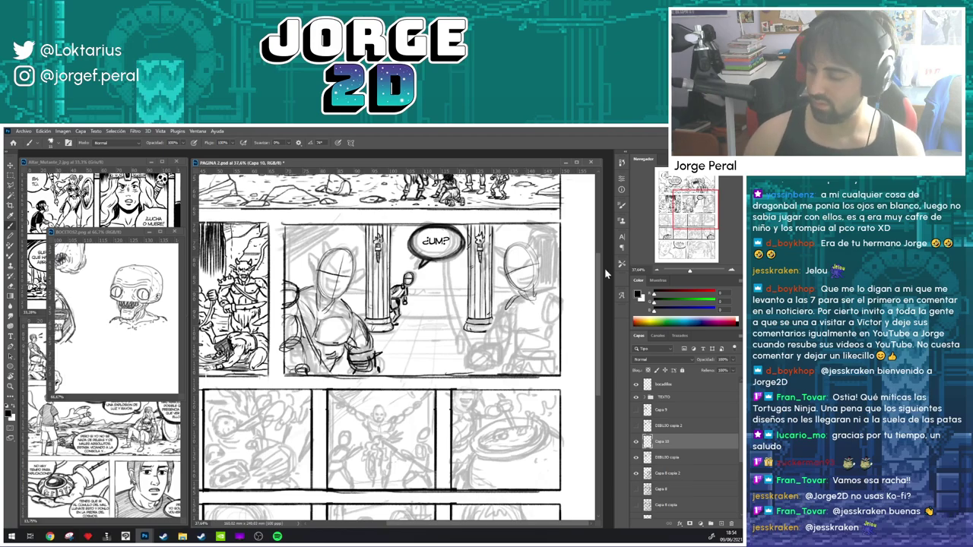
- Check the drawing by toggling the visibility of DIBUJO copia, and merge Capa 10 down into it
{"action": "left_click", "coordinate": [637, 458]}
{"action": "left_click", "coordinate": [637, 459]}
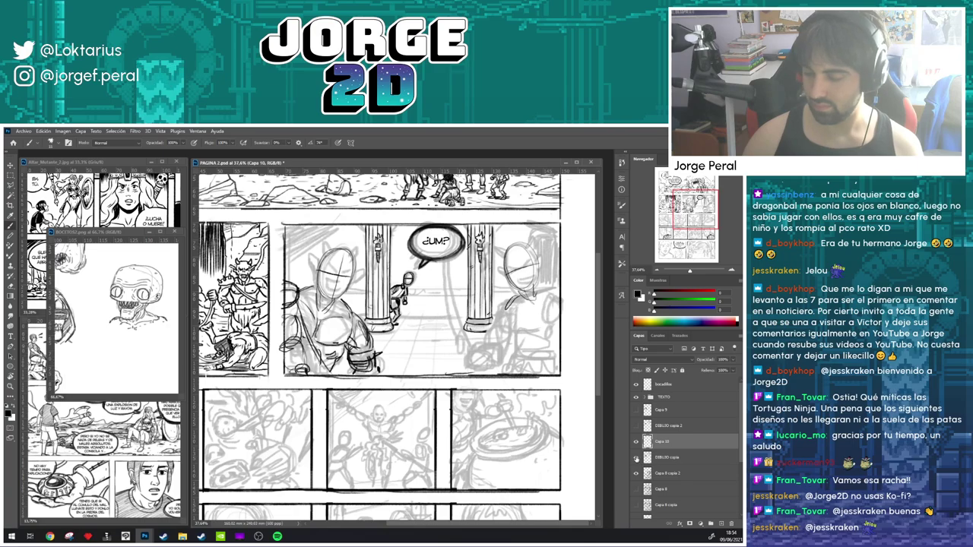
{"action": "left_click", "coordinate": [637, 458]}
{"action": "left_click", "coordinate": [638, 458]}
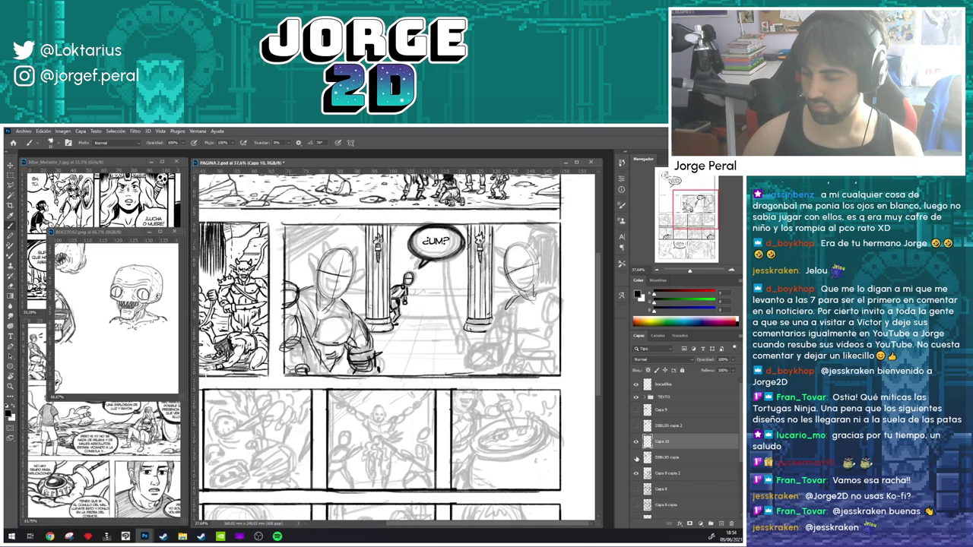
{"action": "left_click", "coordinate": [637, 458]}
{"action": "left_click", "coordinate": [638, 459]}
{"action": "key", "text": "ctrl+e"}
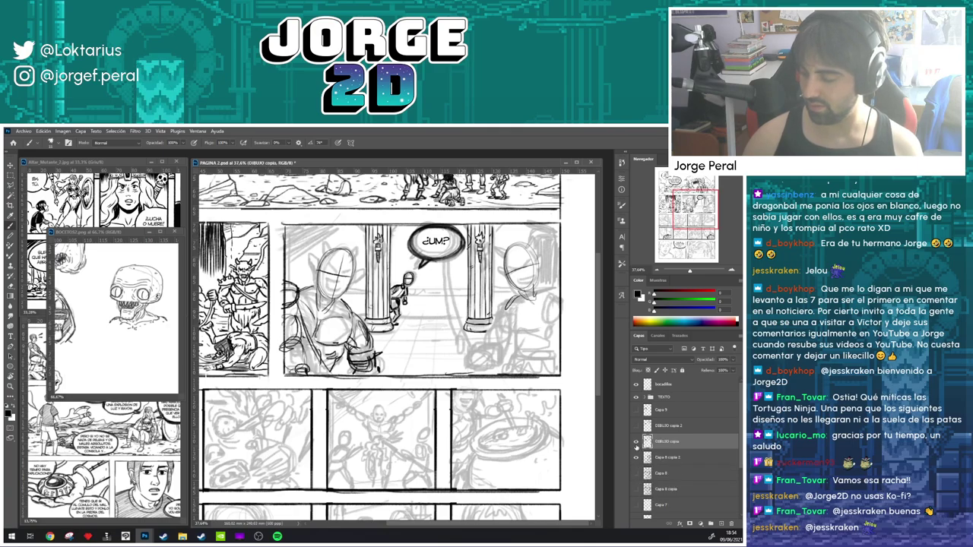
- Check the line art with the rough-sketch layer below DIBUJO copia hidden, show that layer again, and save the page
{"action": "left_click", "coordinate": [637, 446]}
{"action": "left_click", "coordinate": [638, 457]}
{"action": "scroll", "coordinate": [328, 272], "scroll_direction": "down", "scroll_amount": 2}
{"action": "scroll", "coordinate": [332, 271], "scroll_direction": "down", "scroll_amount": 2}
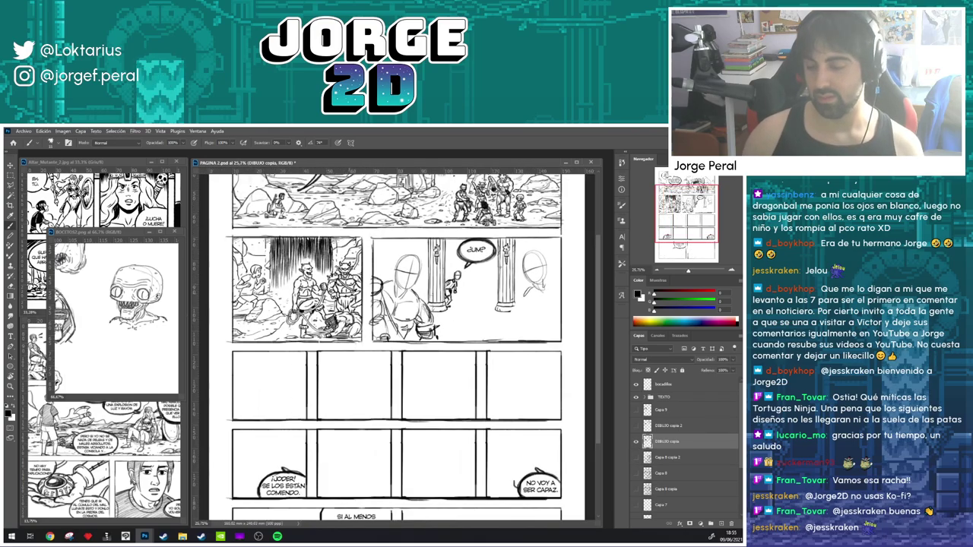
{"action": "left_click", "coordinate": [636, 457]}
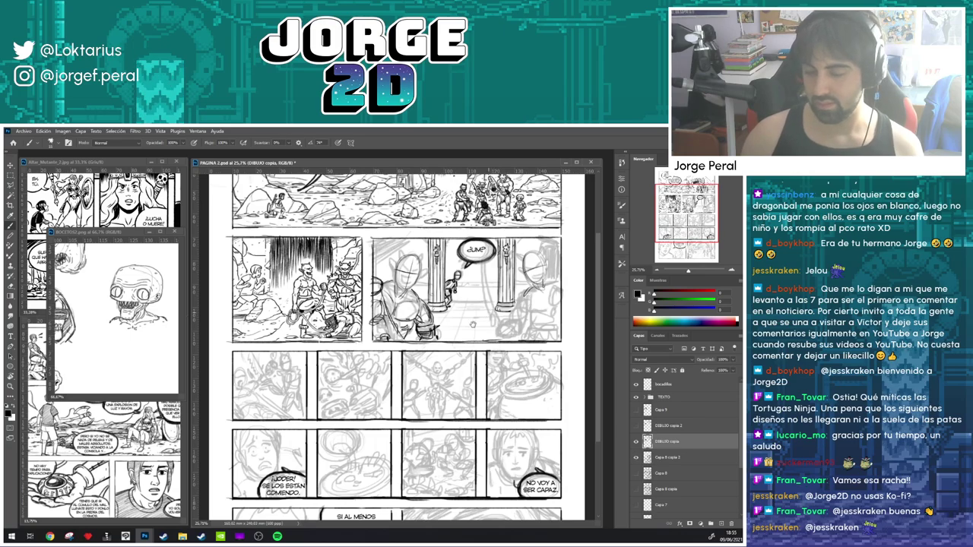
{"action": "scroll", "coordinate": [471, 324], "scroll_direction": "up", "scroll_amount": 1}
{"action": "key", "text": "ctrl+s"}
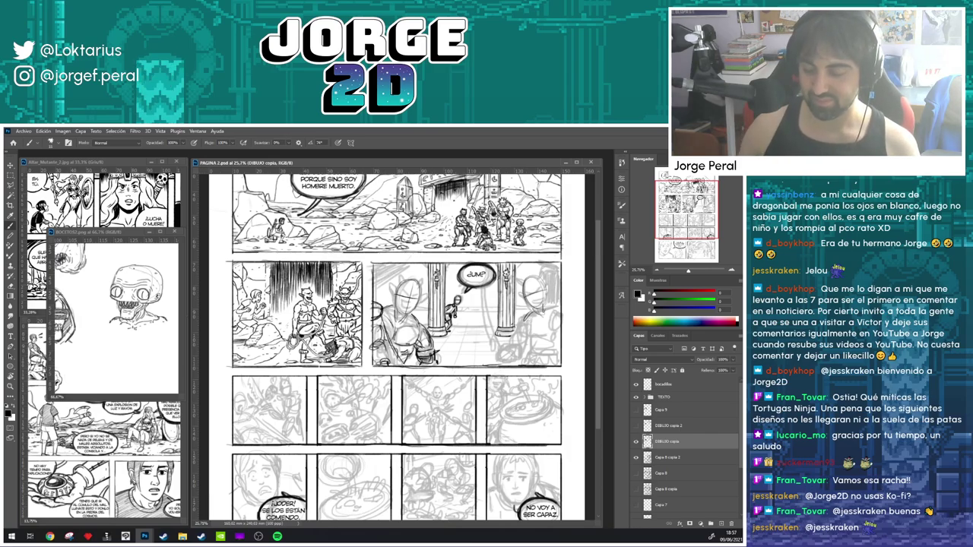
- Compare the DIBUJO copia 2 and DIBUJO copia versions by switching their visibility, restore DIBUJO copia, and save the document
{"action": "left_click", "coordinate": [636, 425]}
{"action": "left_click", "coordinate": [637, 441]}
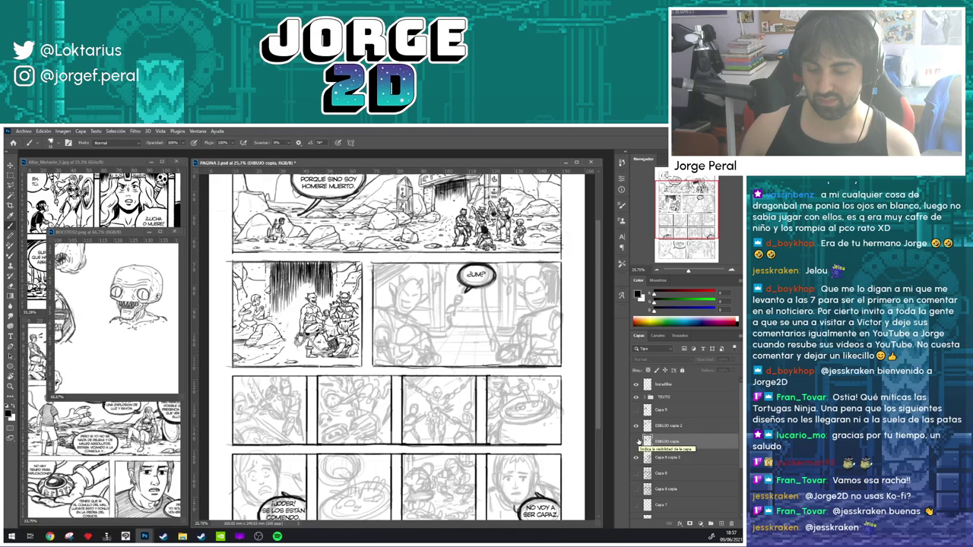
{"action": "left_click", "coordinate": [637, 441]}
{"action": "left_click", "coordinate": [637, 425]}
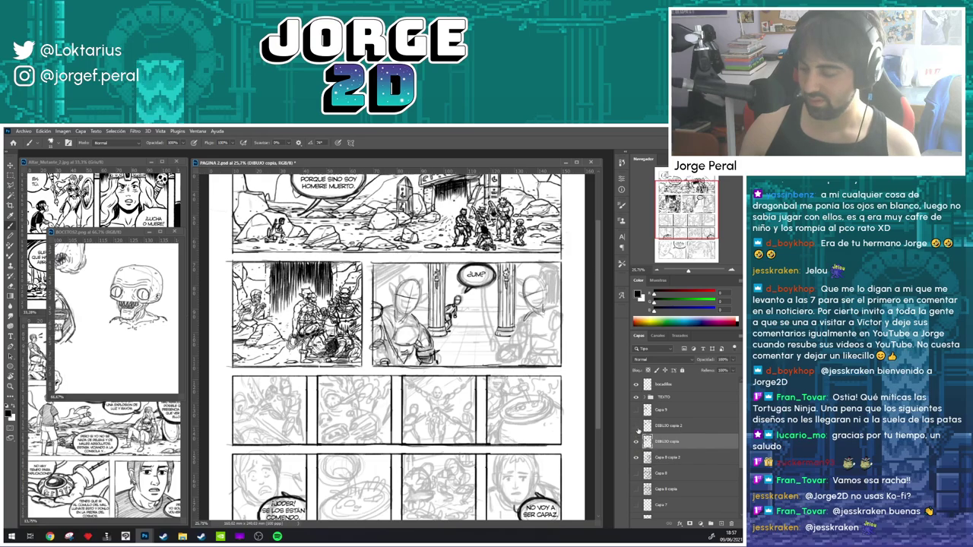
{"action": "mouse_move", "coordinate": [463, 354]}
{"action": "left_mouse_down"}
{"action": "mouse_move", "coordinate": [453, 418]}
{"action": "mouse_move", "coordinate": [462, 364]}
{"action": "mouse_move", "coordinate": [448, 339]}
{"action": "left_mouse_up"}
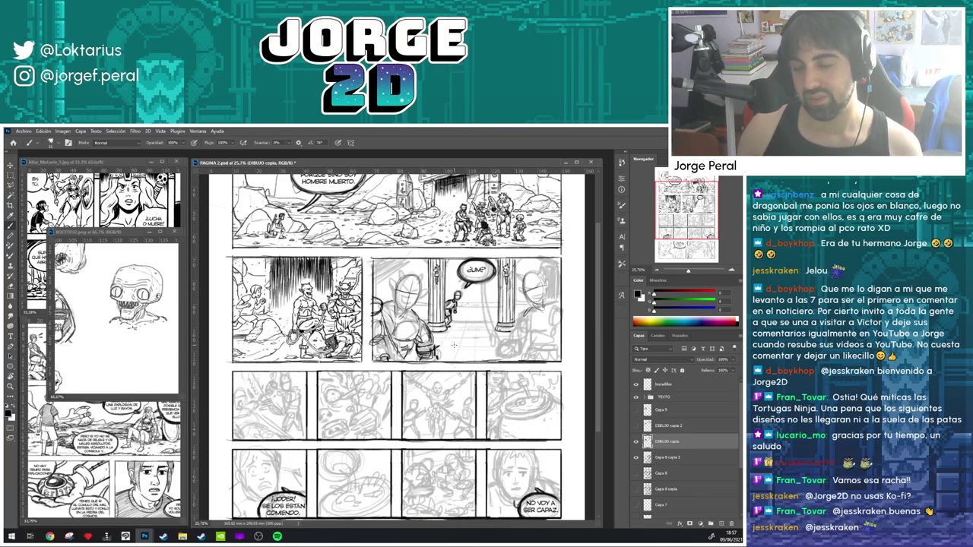
{"action": "scroll", "coordinate": [473, 352], "scroll_direction": "down", "scroll_amount": 1}
{"action": "mouse_move", "coordinate": [516, 340]}
{"action": "left_mouse_down"}
{"action": "mouse_move", "coordinate": [511, 377]}
{"action": "mouse_move", "coordinate": [513, 311]}
{"action": "mouse_move", "coordinate": [514, 358]}
{"action": "left_mouse_up"}
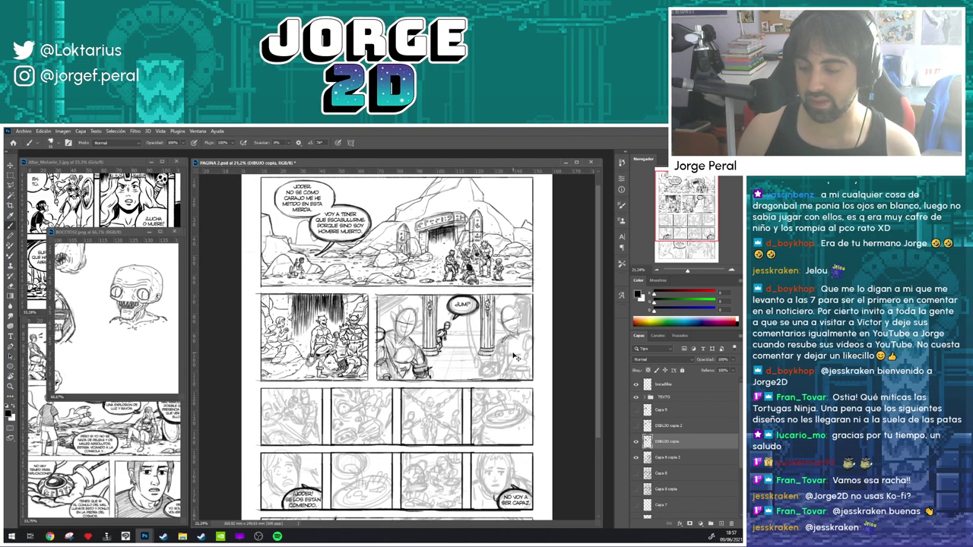
{"action": "key", "text": "ctrl+s"}
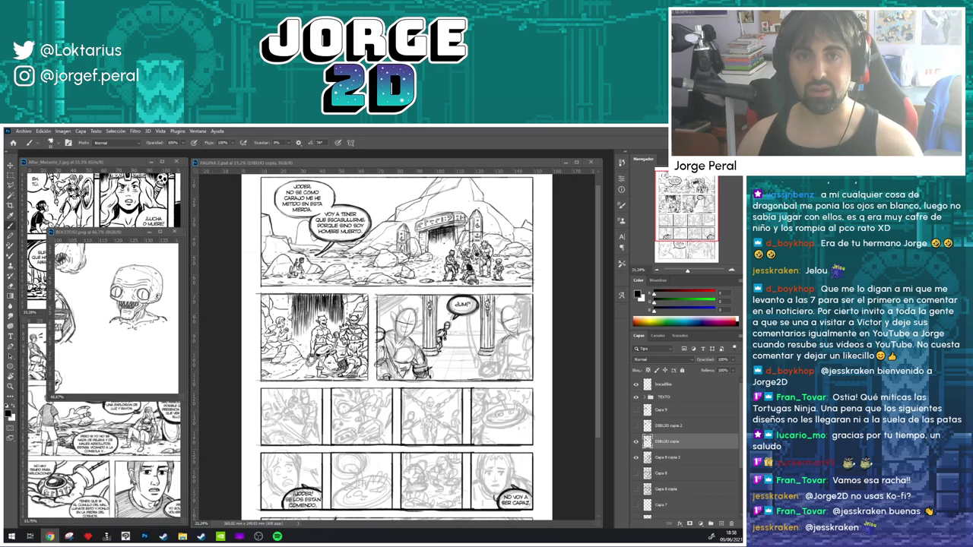
- Switch to Chrome and search Google for "marco bucci"
{"action": "left_click", "coordinate": [50, 536]}
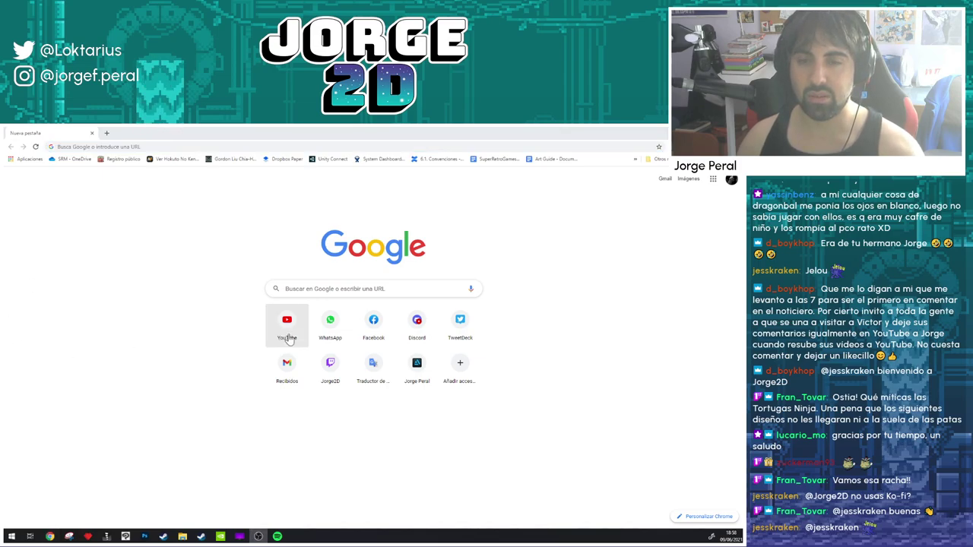
{"action": "left_click", "coordinate": [199, 149]}
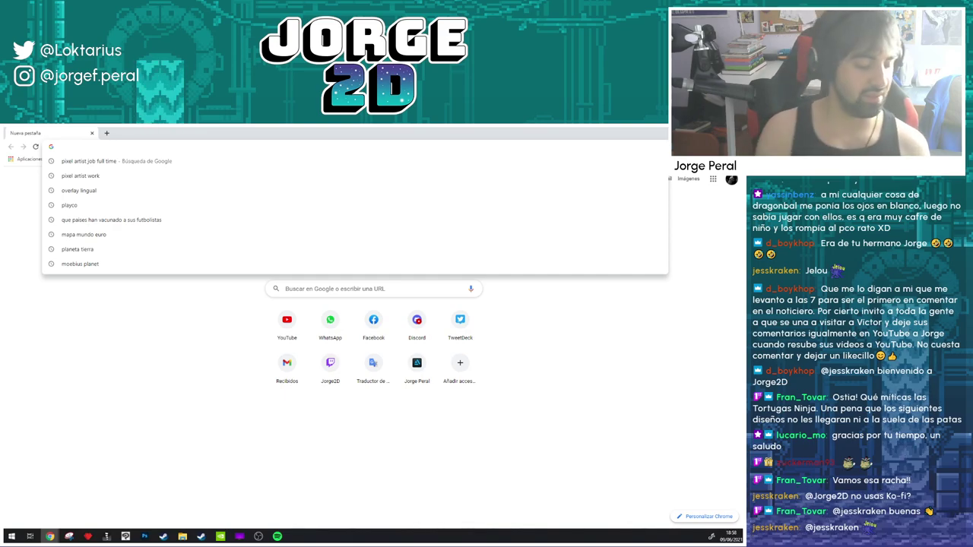
{"action": "type", "text": "marco b"}
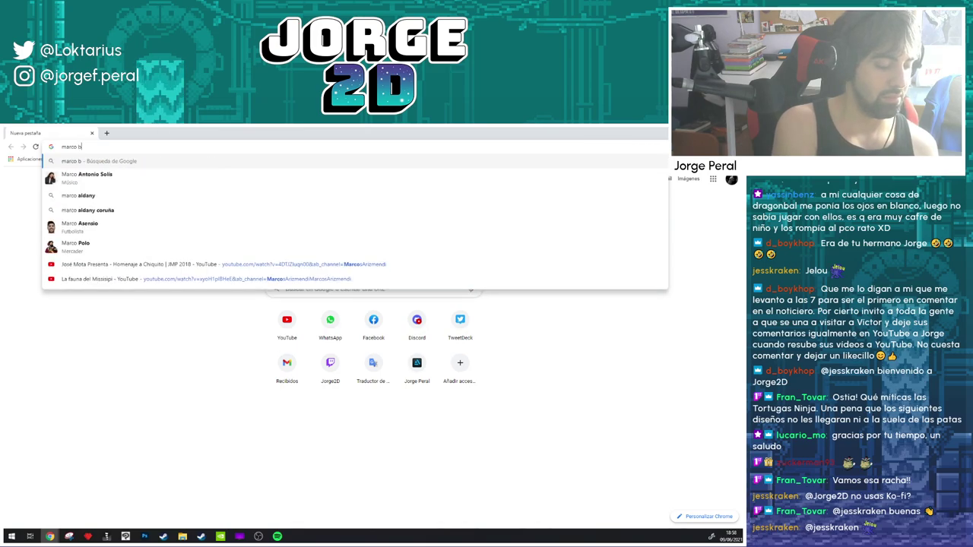
{"action": "type", "text": "ucci"}
{"action": "key", "text": "Return"}
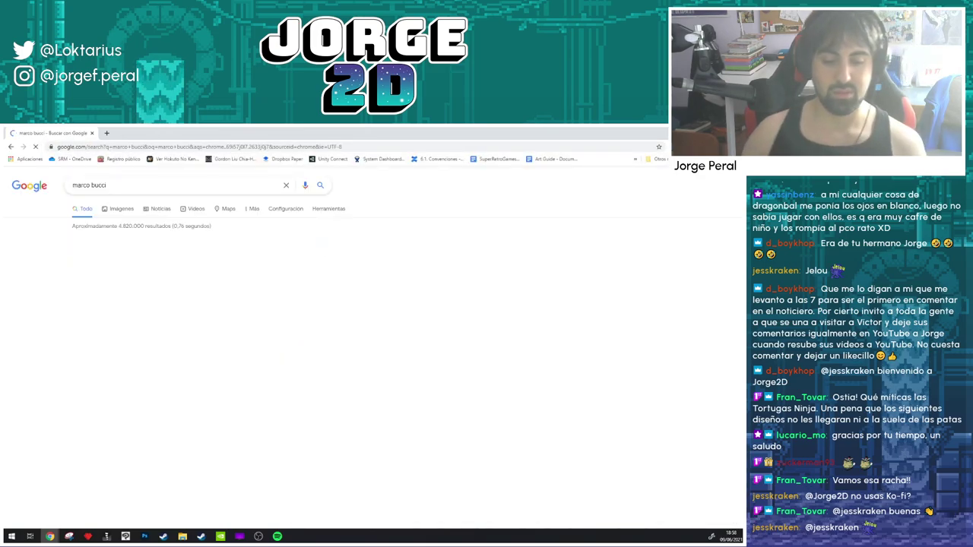
- Open Marco Bucci's YouTube channel from the search results and subscribe to it
{"action": "left_click", "coordinate": [123, 324]}
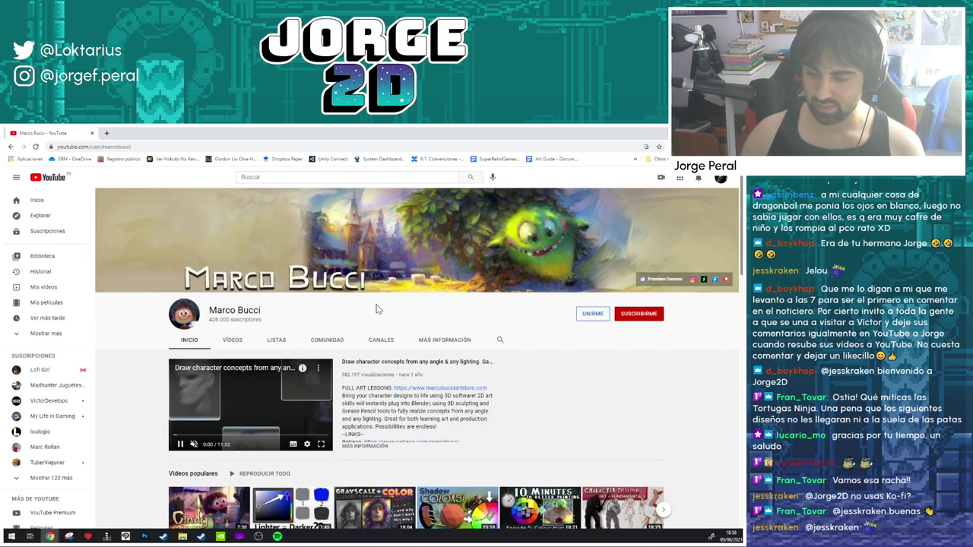
{"action": "scroll", "coordinate": [367, 312], "scroll_direction": "down", "scroll_amount": 2}
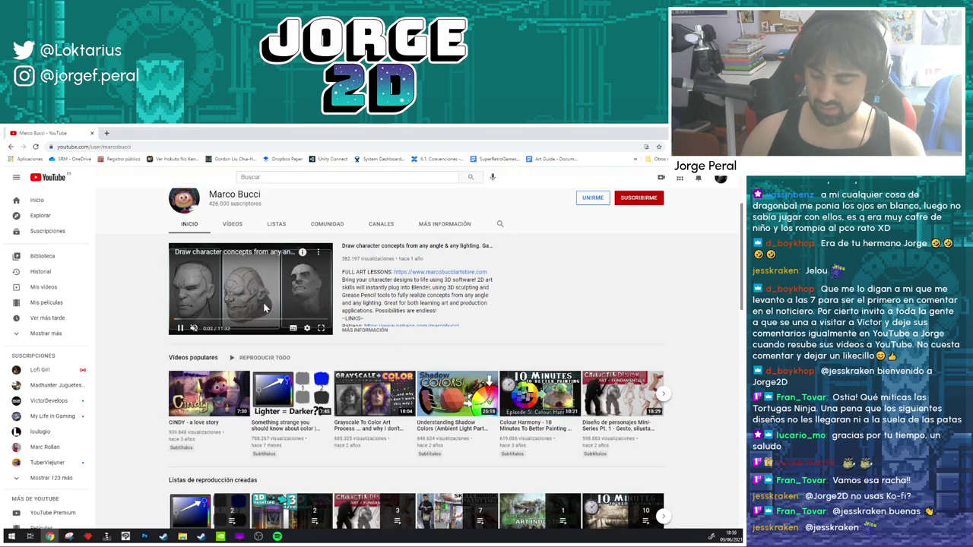
{"action": "left_click", "coordinate": [637, 197]}
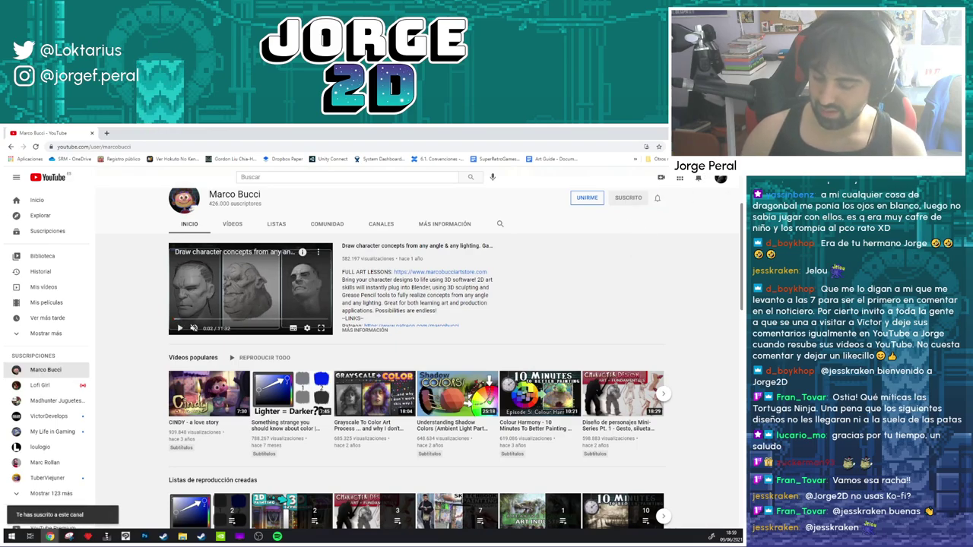
- Switch back to Photoshop and shift the PAGINA 2.psd document window slightly
{"action": "key", "text": "alt+Tab"}
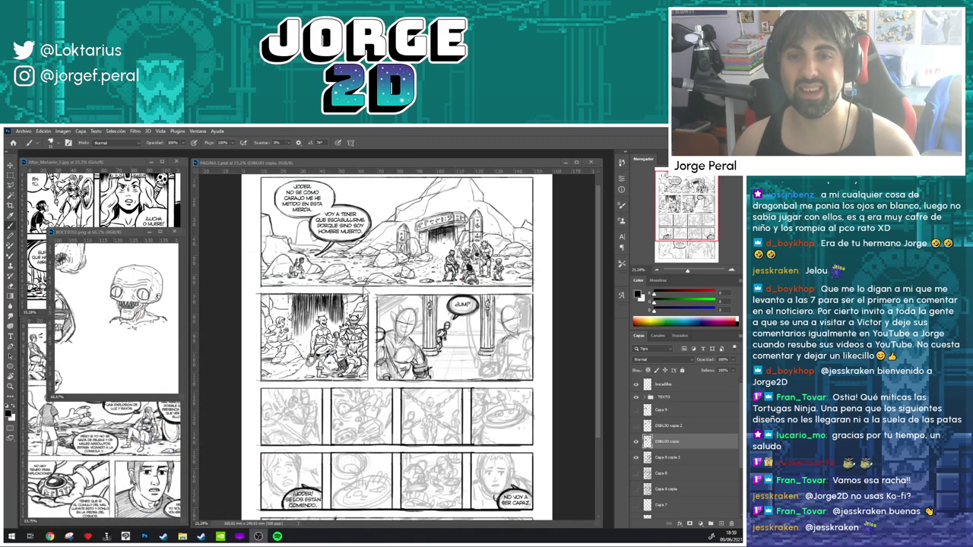
{"action": "left_click_drag", "start_coordinate": [541, 163], "coordinate": [542, 161]}
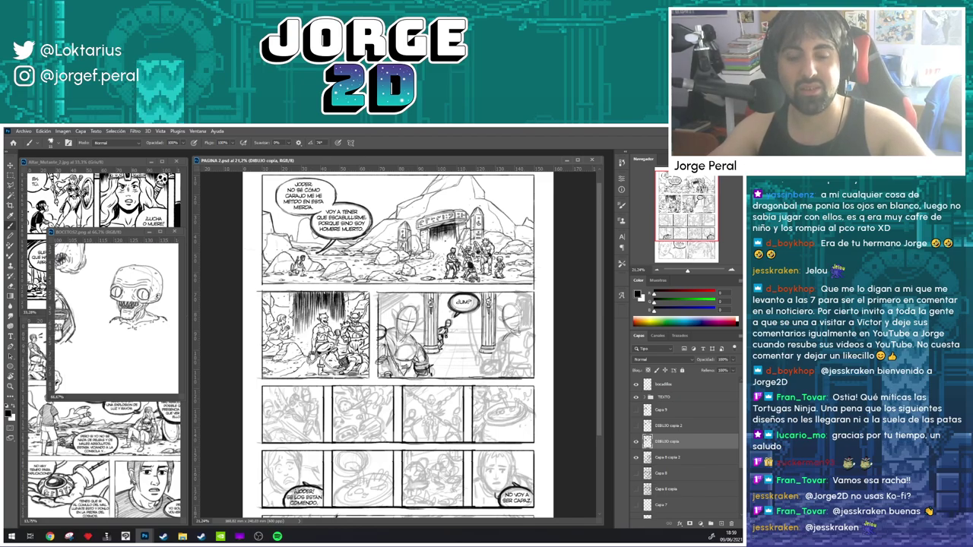
- Switch to File Explorer and copy the address of the open Alter Mutante 10 folder
{"action": "left_click", "coordinate": [181, 537]}
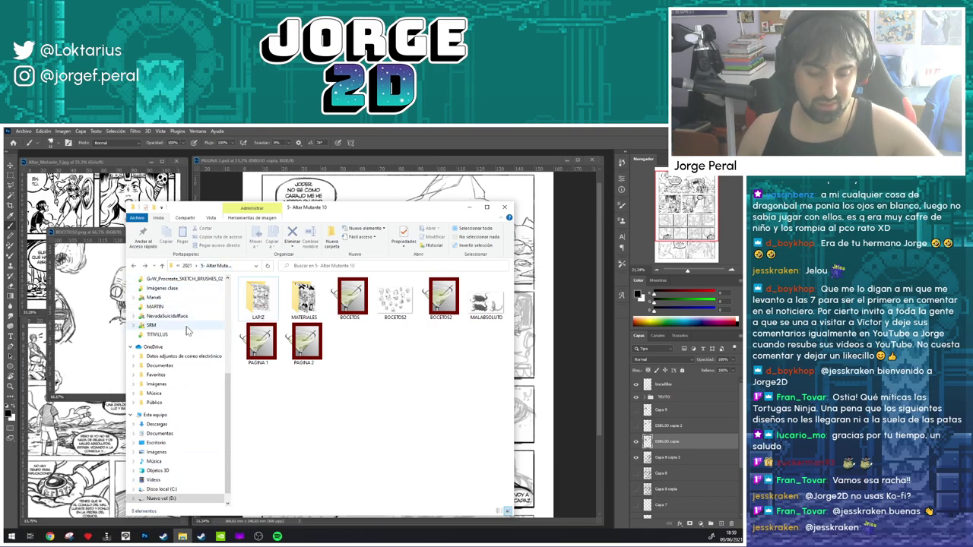
{"action": "right_click", "coordinate": [195, 267]}
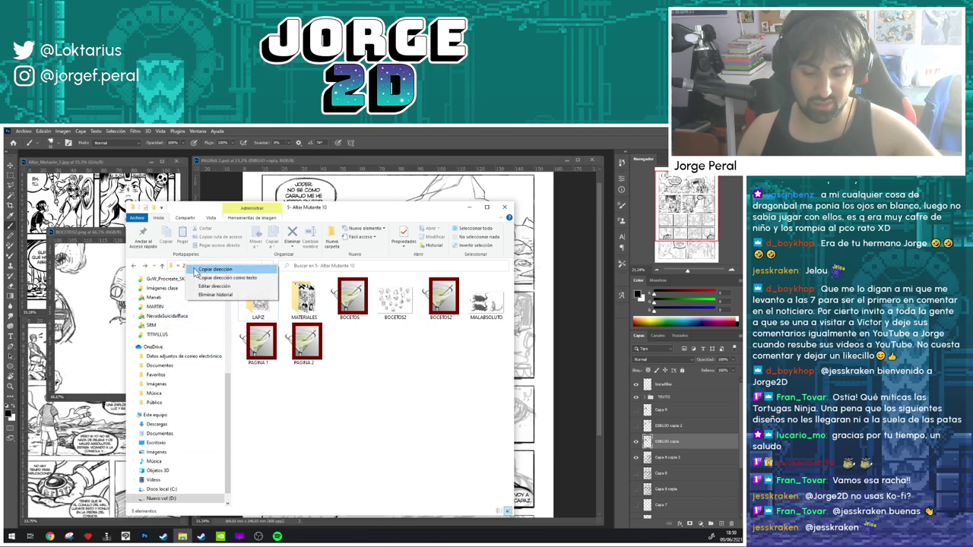
{"action": "left_click", "coordinate": [198, 270]}
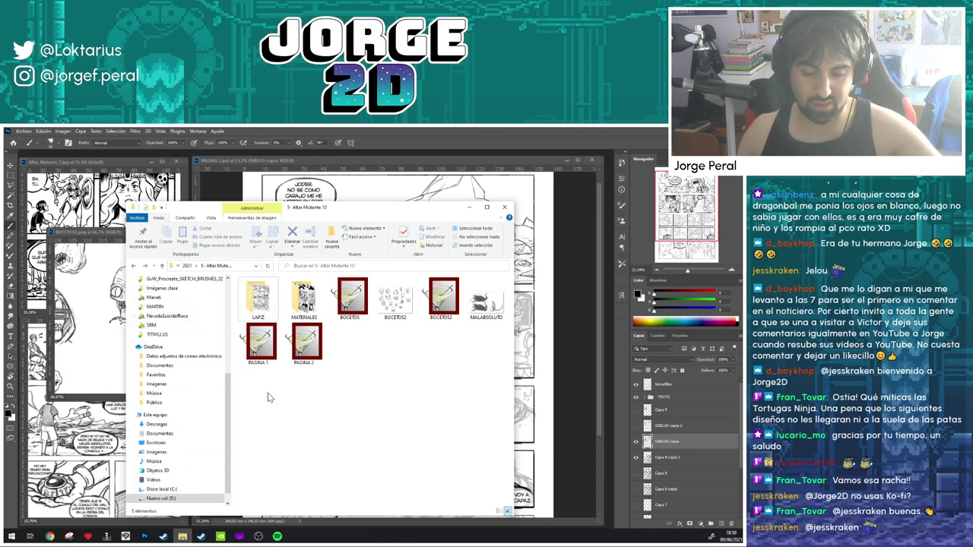
- Go up through the parent folders to drive Nuevo vol (D:) and open the Jorge 2D folder
{"action": "left_click", "coordinate": [186, 267]}
{"action": "left_click", "coordinate": [189, 266]}
{"action": "left_click", "coordinate": [190, 266]}
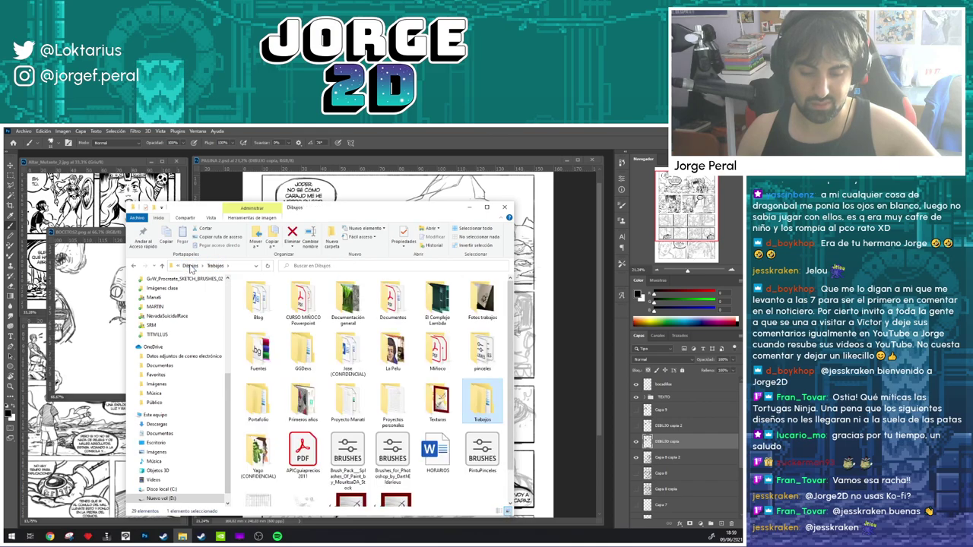
{"action": "left_click", "coordinate": [191, 267]}
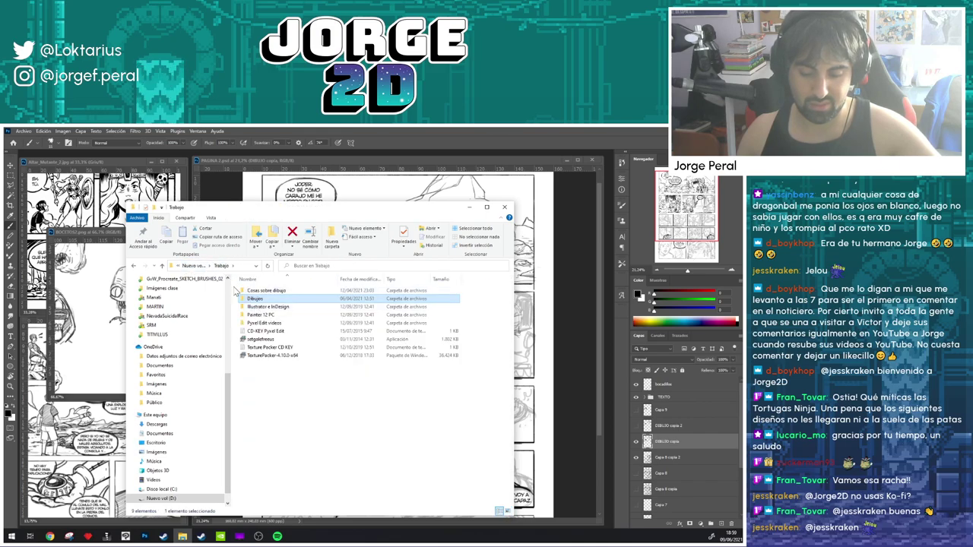
{"action": "left_click", "coordinate": [192, 266]}
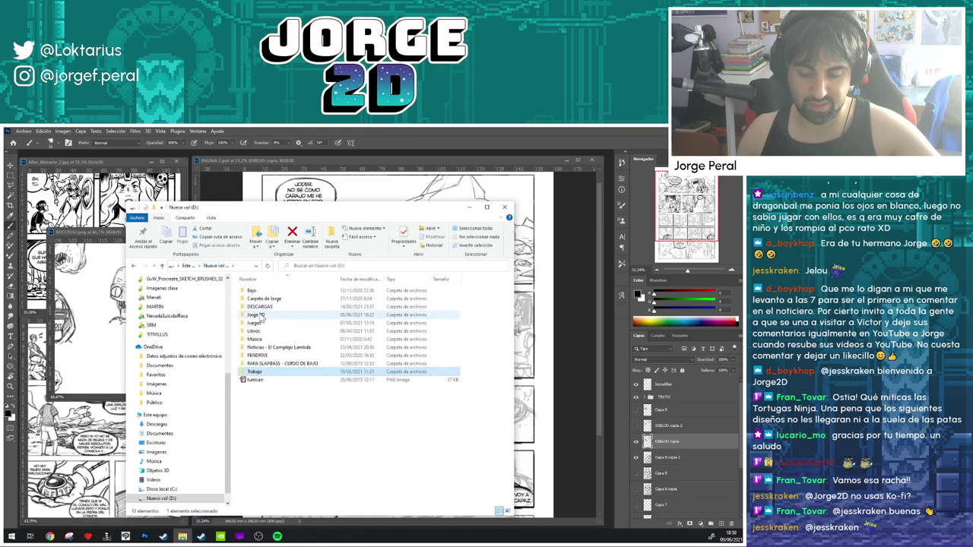
{"action": "double_click", "coordinate": [257, 315]}
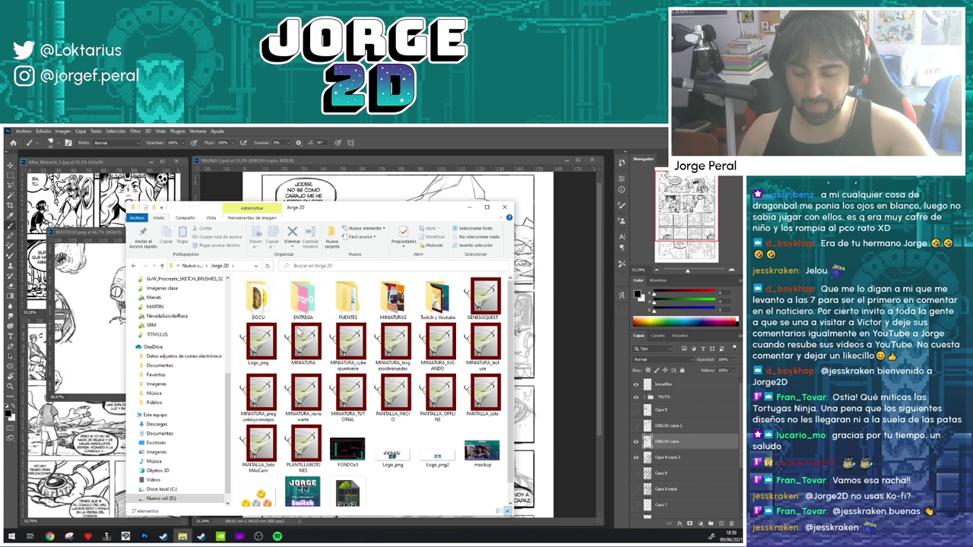
- Open MINIATURA43 from the MINIATURAS folder and make its image viewer window smaller over the folder window
{"action": "double_click", "coordinate": [392, 298]}
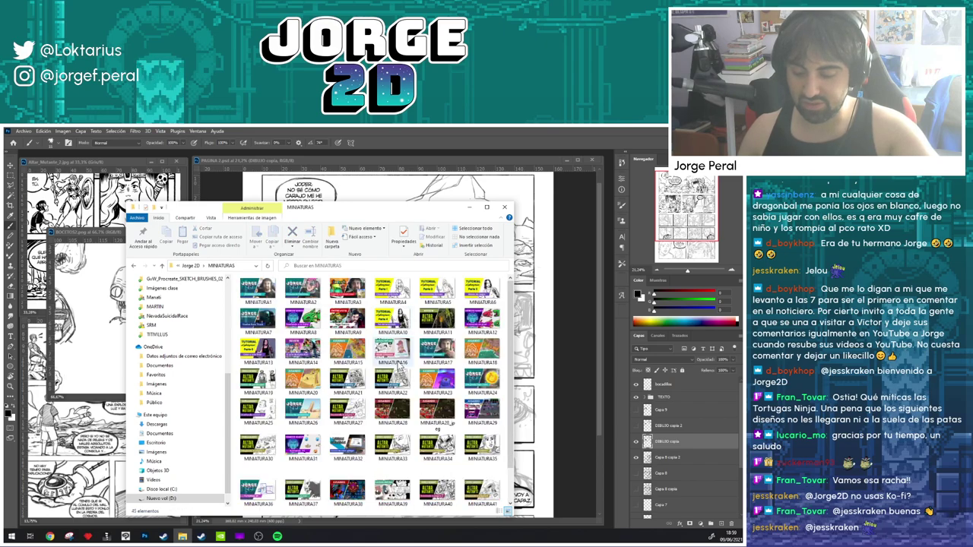
{"action": "scroll", "coordinate": [372, 411], "scroll_direction": "down", "scroll_amount": 1}
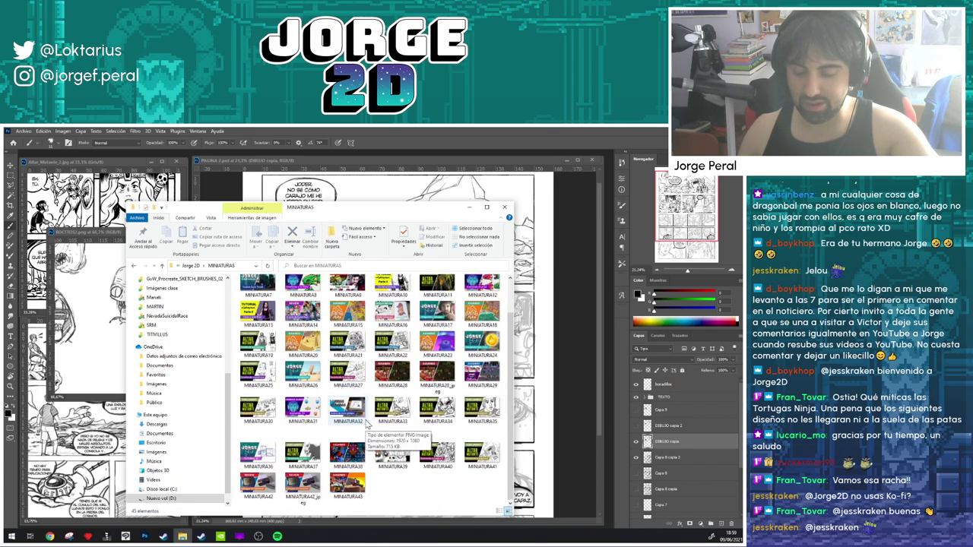
{"action": "left_click", "coordinate": [347, 484]}
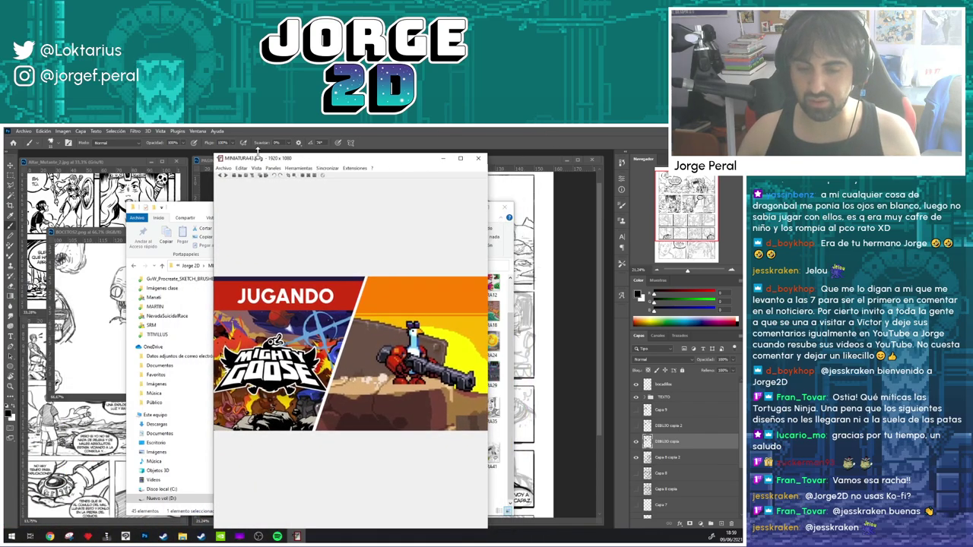
{"action": "left_click_drag", "start_coordinate": [212, 151], "coordinate": [260, 301]}
{"action": "left_click_drag", "start_coordinate": [376, 307], "coordinate": [311, 204]}
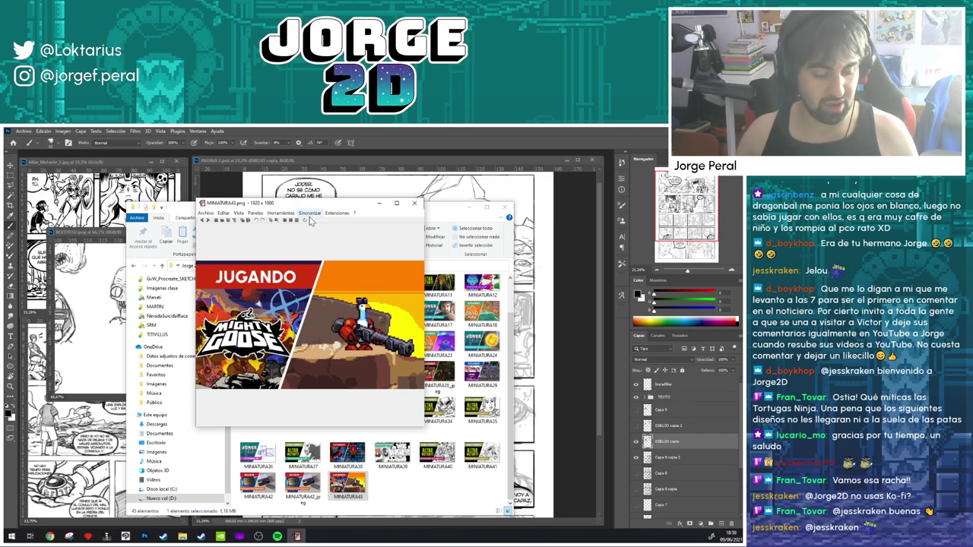
- Browse backwards through the stream thumbnails from MINIATURA43 to MINIATURA22 and close the image viewer
{"action": "key", "text": "Left"}
{"action": "key", "text": "Left"}
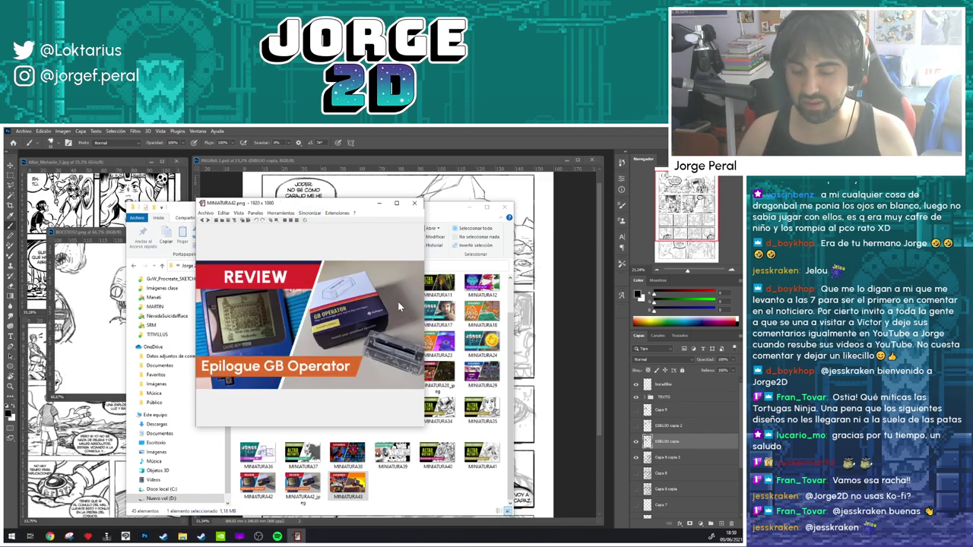
{"action": "key", "text": "Left"}
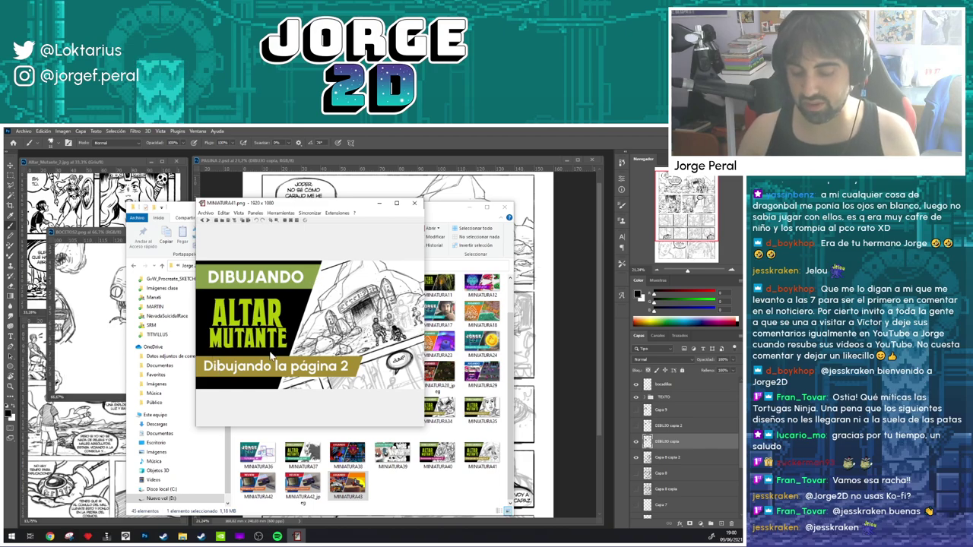
{"action": "key", "text": "Left"}
{"action": "key", "text": "Right"}
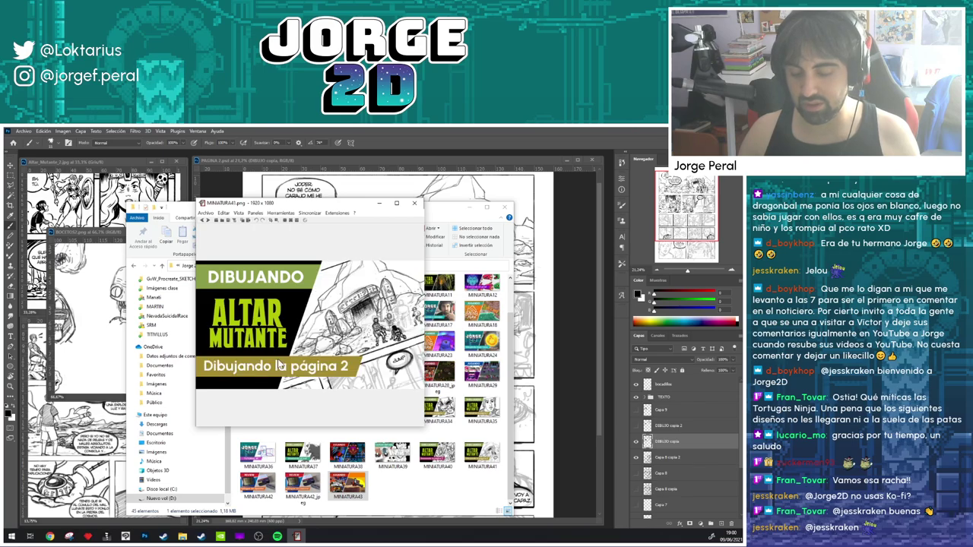
{"action": "key", "text": "Left"}
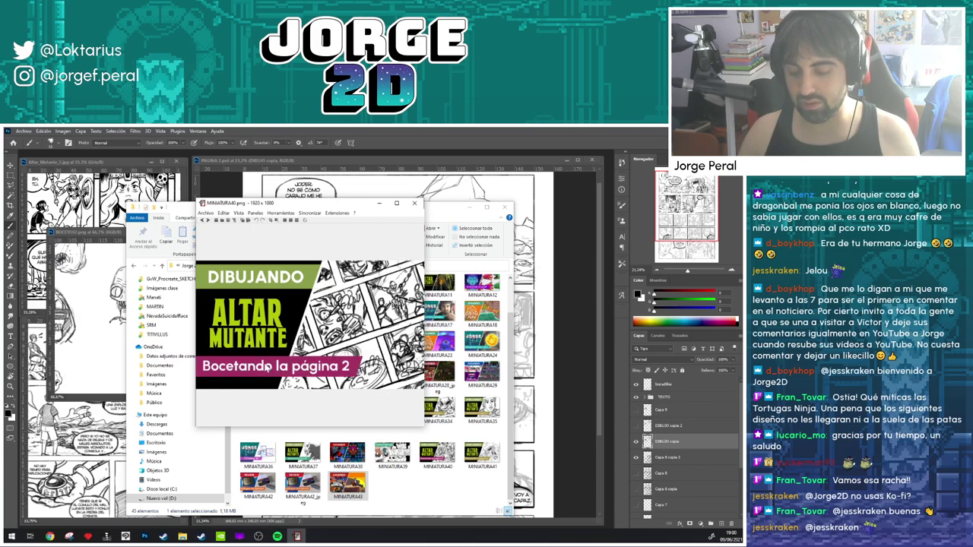
{"action": "key", "text": "Left"}
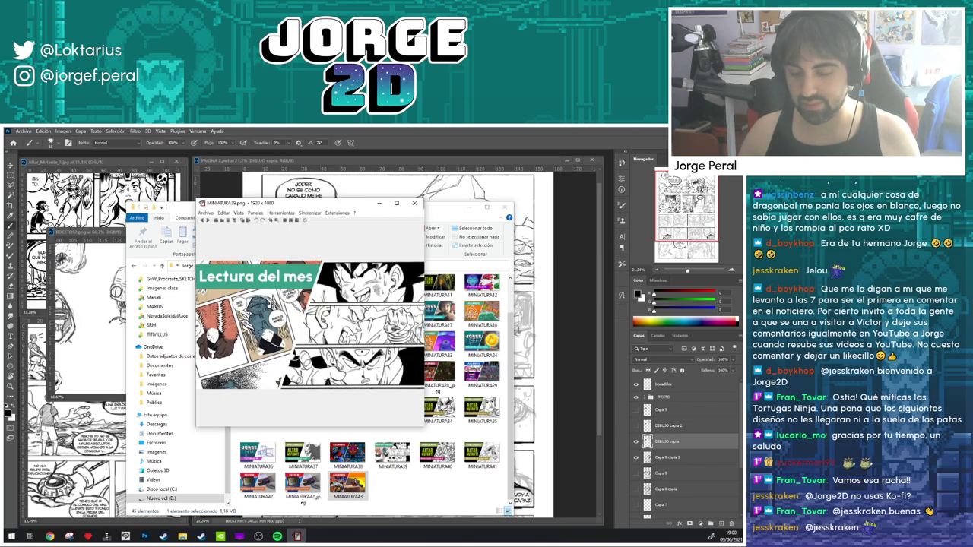
{"action": "key", "text": "Left"}
{"action": "key", "text": "Left"}
{"action": "key", "text": "Left"}
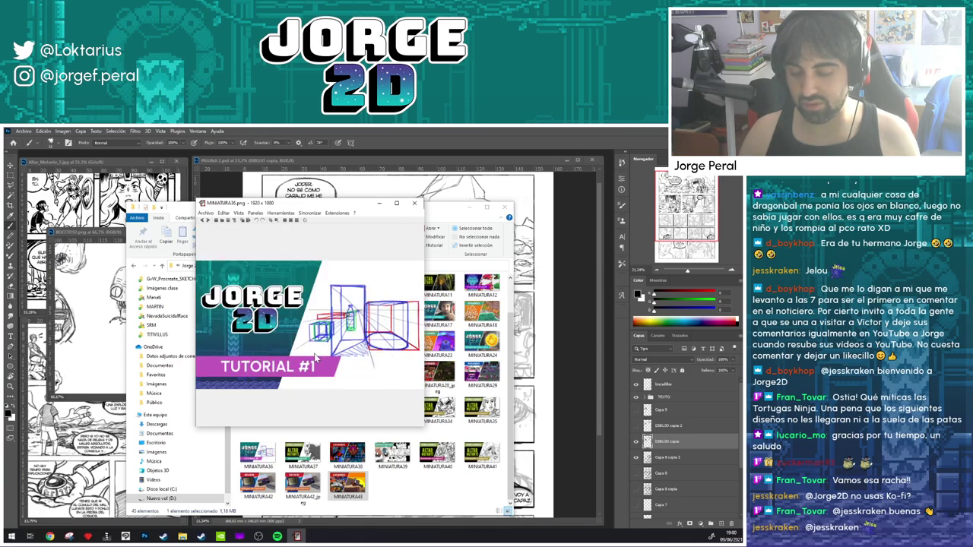
{"action": "key", "text": "Left"}
{"action": "key", "text": "Left"}
{"action": "key", "text": "Left"}
{"action": "key", "text": "Left"}
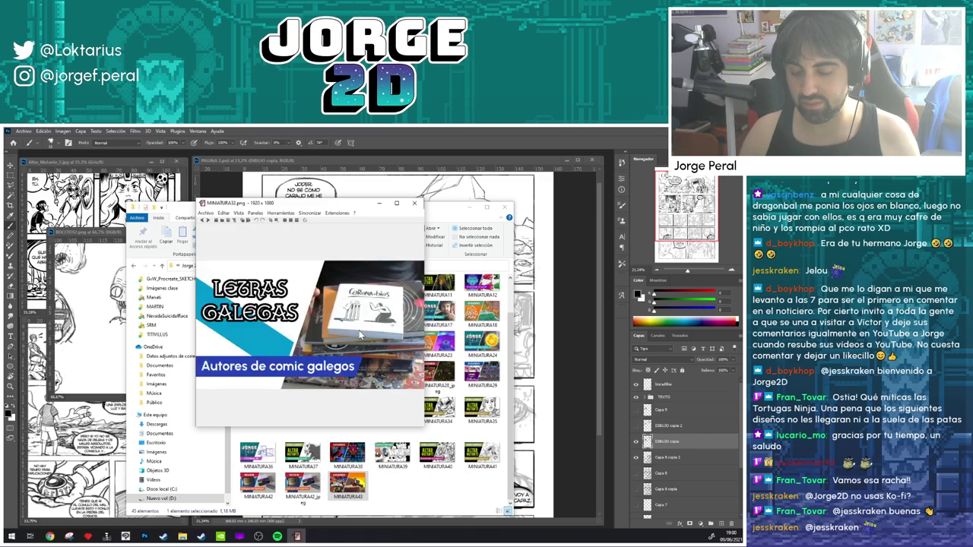
{"action": "key", "text": "Left"}
{"action": "key", "text": "Left"}
{"action": "key", "text": "Left"}
{"action": "key", "text": "Left"}
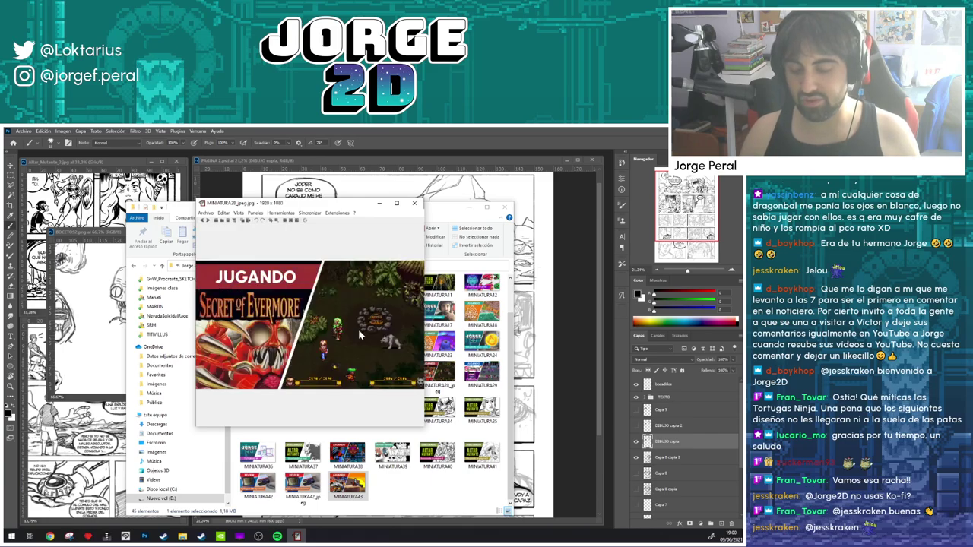
{"action": "key", "text": "Left"}
{"action": "key", "text": "Left"}
{"action": "key", "text": "Left"}
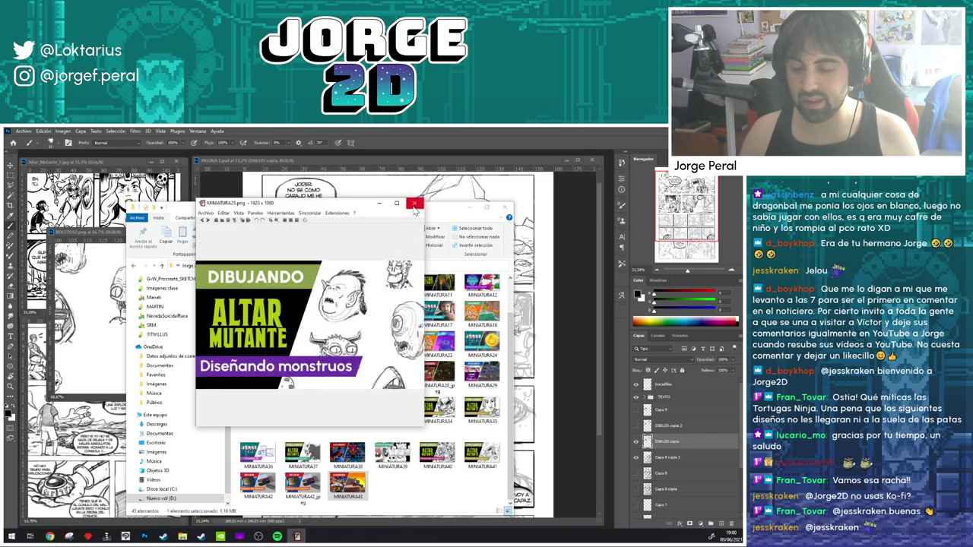
{"action": "key", "text": "Left"}
{"action": "key", "text": "Left"}
{"action": "key", "text": "Right"}
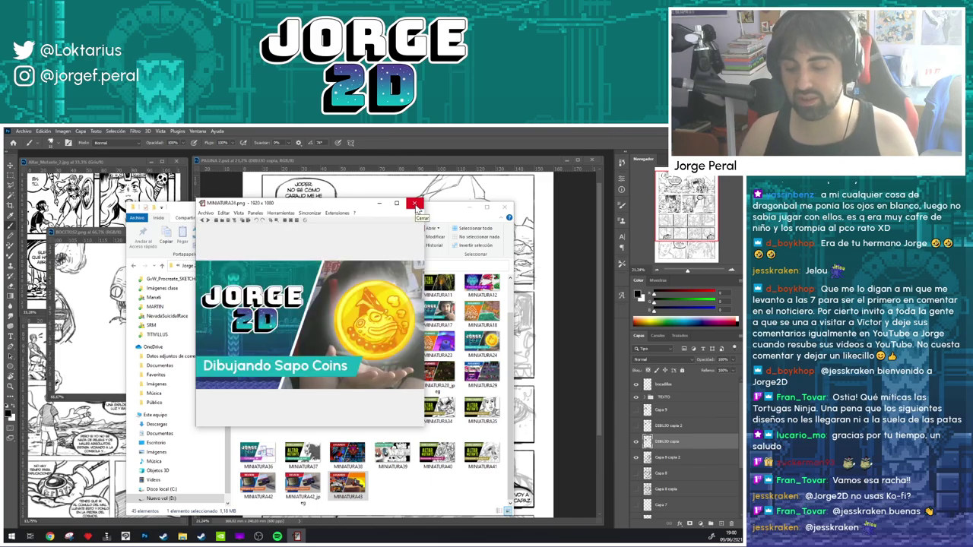
{"action": "key", "text": "Left"}
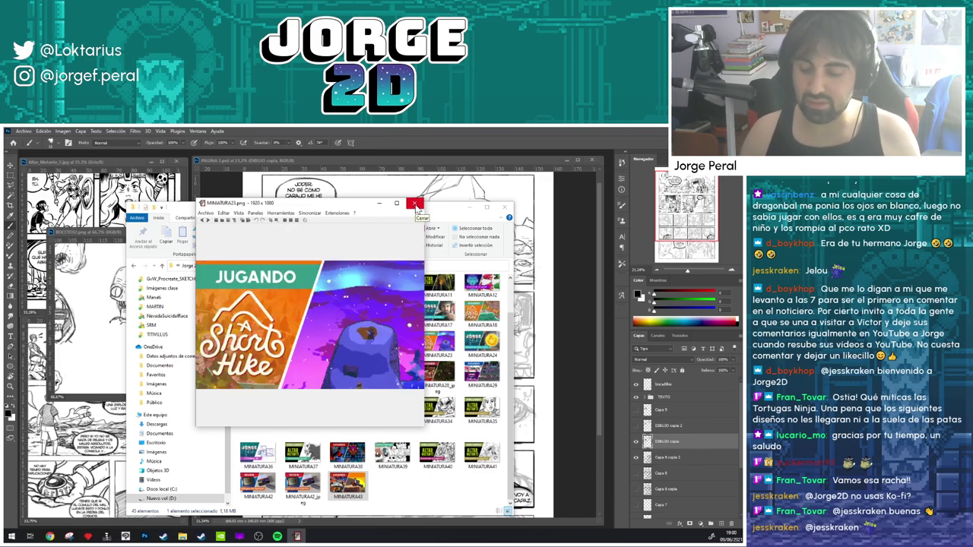
{"action": "key", "text": "Left"}
{"action": "key", "text": "Left"}
{"action": "key", "text": "Right"}
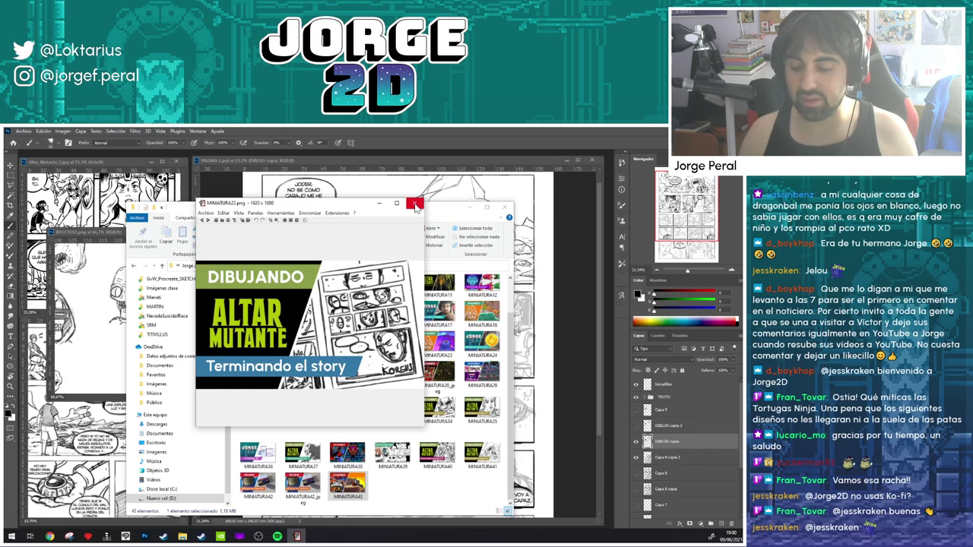
{"action": "left_click", "coordinate": [416, 205]}
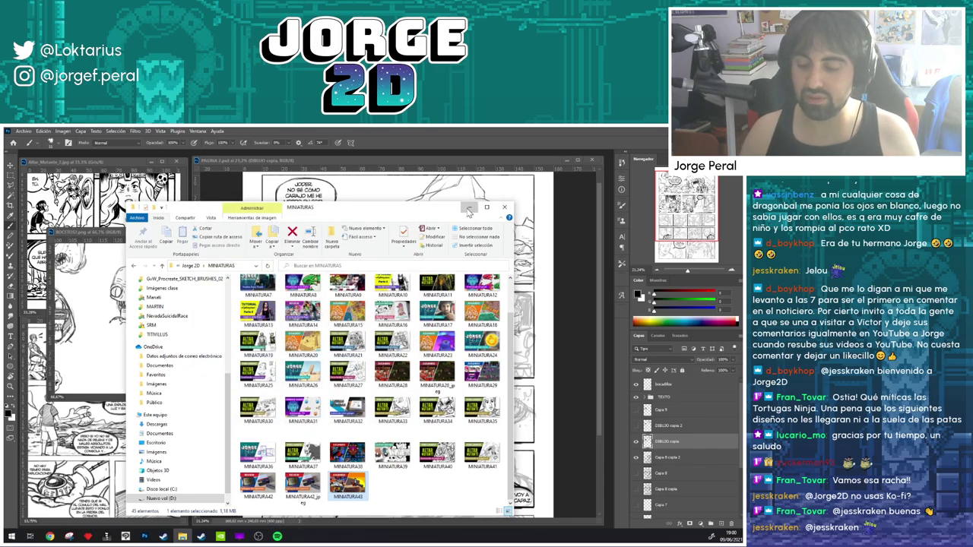
- Return to the 5- Alter Mutante 10 folder under Trabajos, 2021, and minimize File Explorer to reveal the comic page
{"action": "key", "text": "BackSpace"}
{"action": "key", "text": "BackSpace"}
{"action": "key", "text": "BackSpace"}
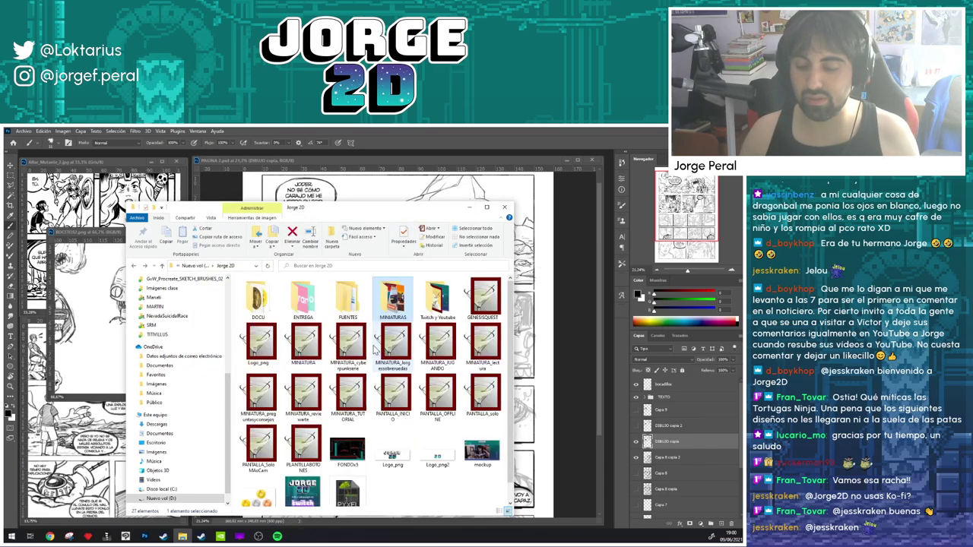
{"action": "double_click", "coordinate": [375, 352]}
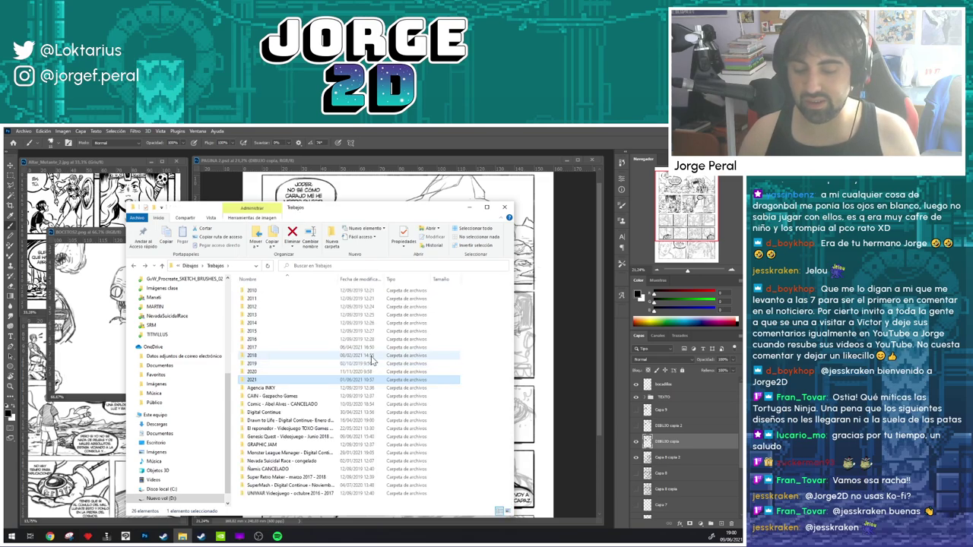
{"action": "double_click", "coordinate": [372, 361]}
{"action": "key", "text": "Return"}
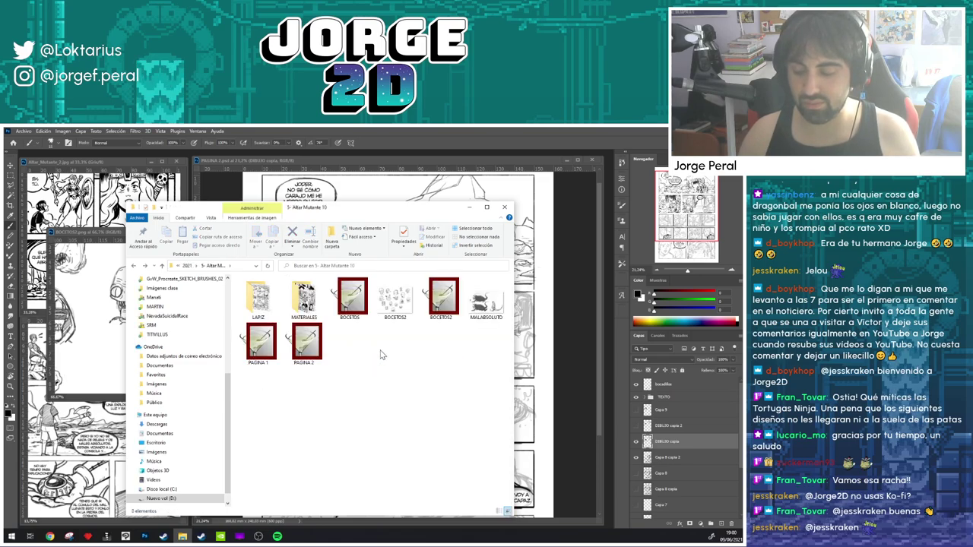
{"action": "left_click", "coordinate": [469, 207]}
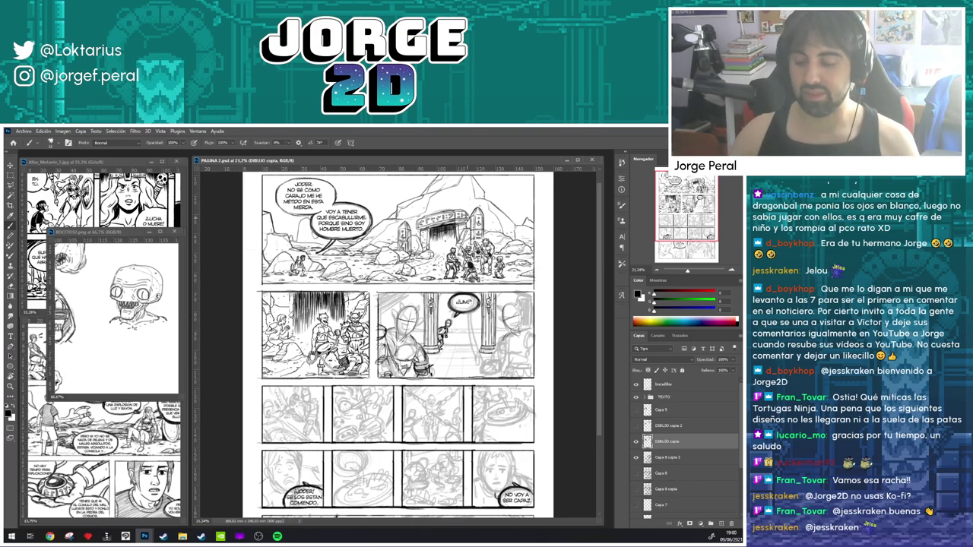
- Zoom in on the ¿UM? panel of page 2 and show the horned and pointy-eared monster heads in BOCETOS2.png as reference
{"action": "scroll", "coordinate": [460, 334], "scroll_direction": "down", "scroll_amount": 3}
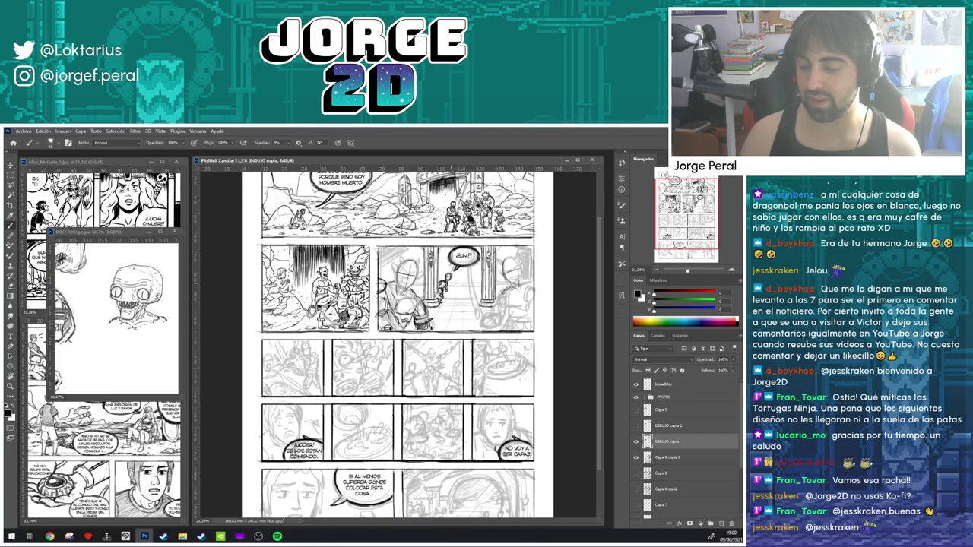
{"action": "scroll", "coordinate": [392, 322], "scroll_direction": "down", "scroll_amount": 1}
{"action": "scroll", "coordinate": [392, 322], "scroll_direction": "up", "scroll_amount": 3}
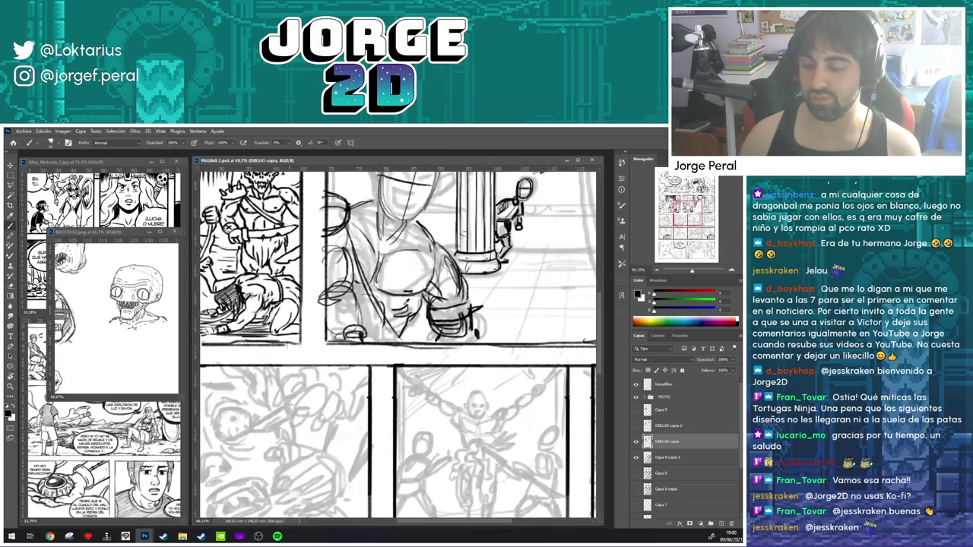
{"action": "scroll", "coordinate": [396, 342], "scroll_direction": "up", "scroll_amount": 1}
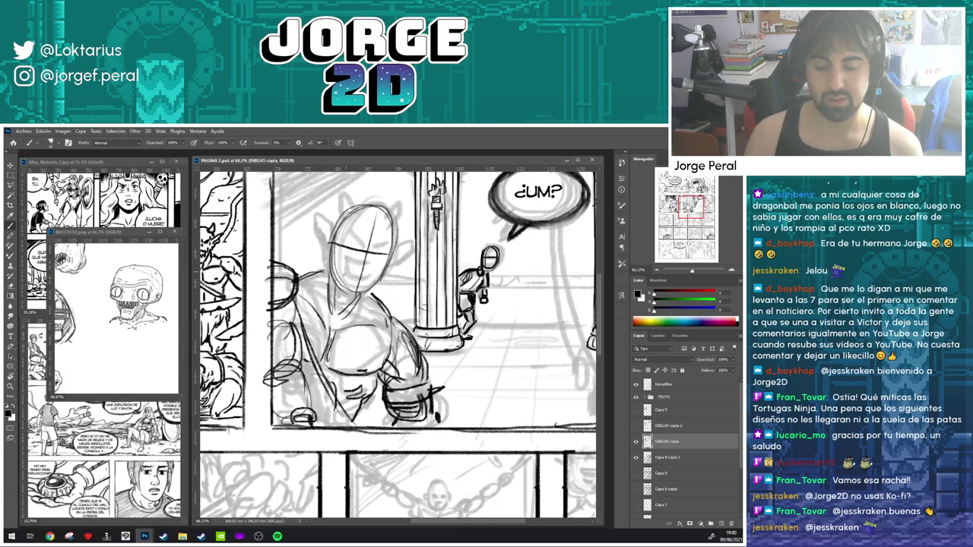
{"action": "left_click", "coordinate": [124, 234]}
{"action": "scroll", "coordinate": [114, 304], "scroll_direction": "down", "scroll_amount": 3}
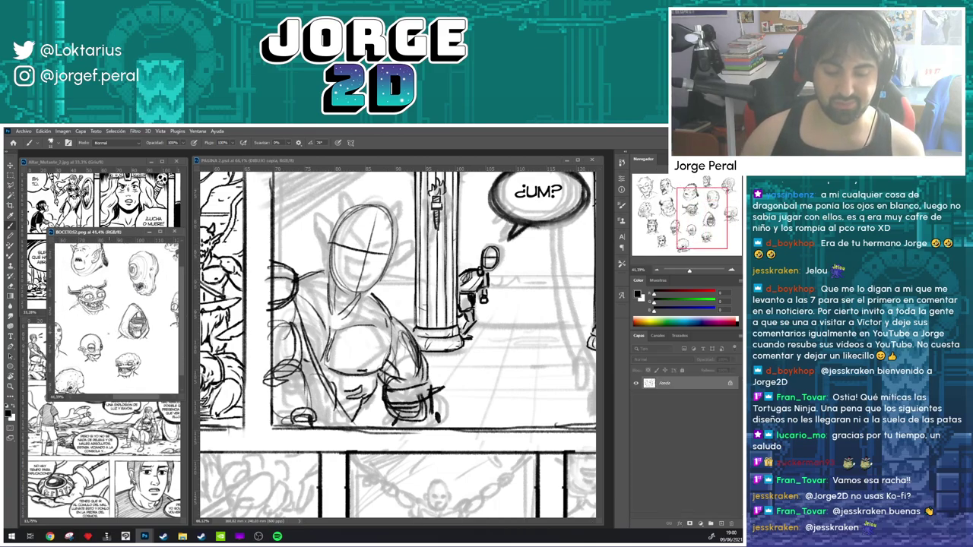
{"action": "left_click_drag", "start_coordinate": [109, 333], "coordinate": [172, 295]}
{"action": "mouse_move", "coordinate": [77, 316]}
{"action": "left_mouse_down"}
{"action": "mouse_move", "coordinate": [119, 332]}
{"action": "mouse_move", "coordinate": [94, 353]}
{"action": "mouse_move", "coordinate": [75, 322]}
{"action": "mouse_move", "coordinate": [81, 316]}
{"action": "mouse_move", "coordinate": [127, 370]}
{"action": "left_mouse_up"}
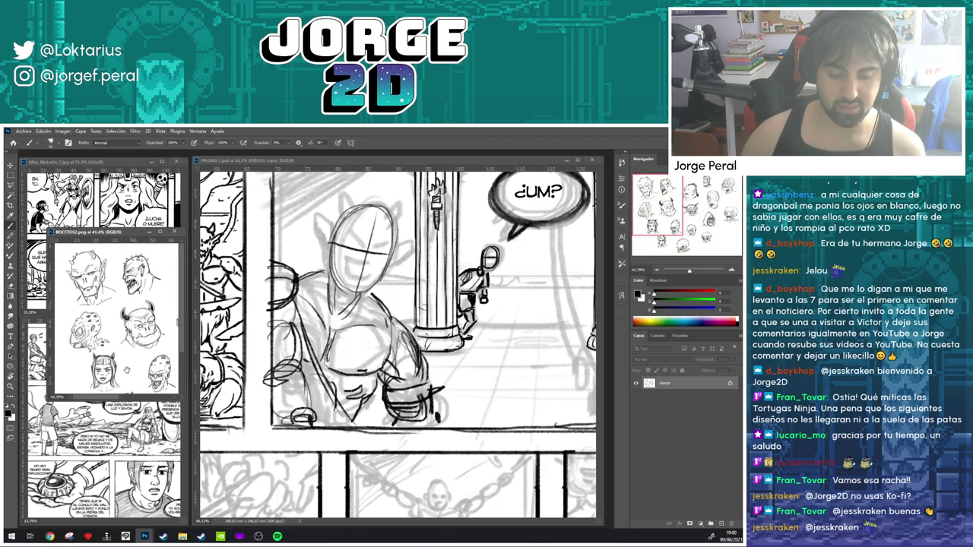
- Sketch the foreground demon's mouth line, slanted eyebrows, narrowed eyes and nose on the DIBUJO copia layer
{"action": "left_click", "coordinate": [405, 161]}
{"action": "scroll", "coordinate": [355, 274], "scroll_direction": "up", "scroll_amount": 3}
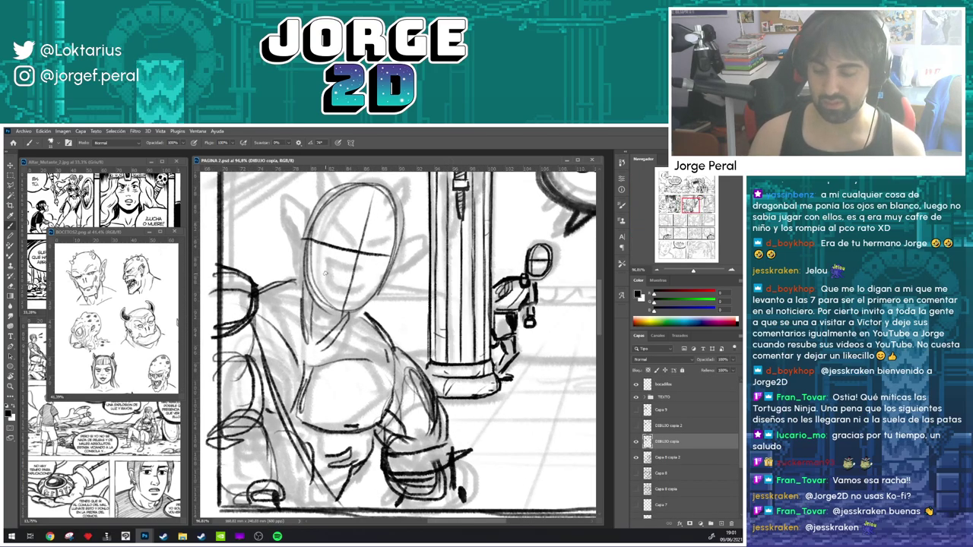
{"action": "left_click_drag", "start_coordinate": [329, 271], "coordinate": [365, 273]}
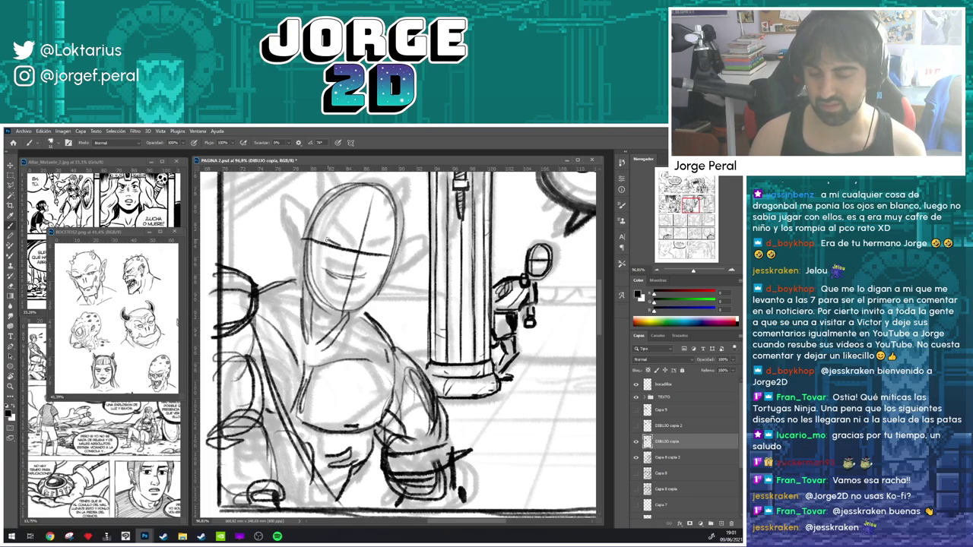
{"action": "mouse_move", "coordinate": [327, 241]}
{"action": "left_mouse_down"}
{"action": "mouse_move", "coordinate": [344, 251]}
{"action": "mouse_move", "coordinate": [357, 241]}
{"action": "mouse_move", "coordinate": [370, 262]}
{"action": "mouse_move", "coordinate": [343, 251]}
{"action": "mouse_move", "coordinate": [359, 246]}
{"action": "mouse_move", "coordinate": [351, 238]}
{"action": "mouse_move", "coordinate": [389, 240]}
{"action": "mouse_move", "coordinate": [383, 254]}
{"action": "left_mouse_up"}
{"action": "key", "text": "e"}
{"action": "key", "text": "b"}
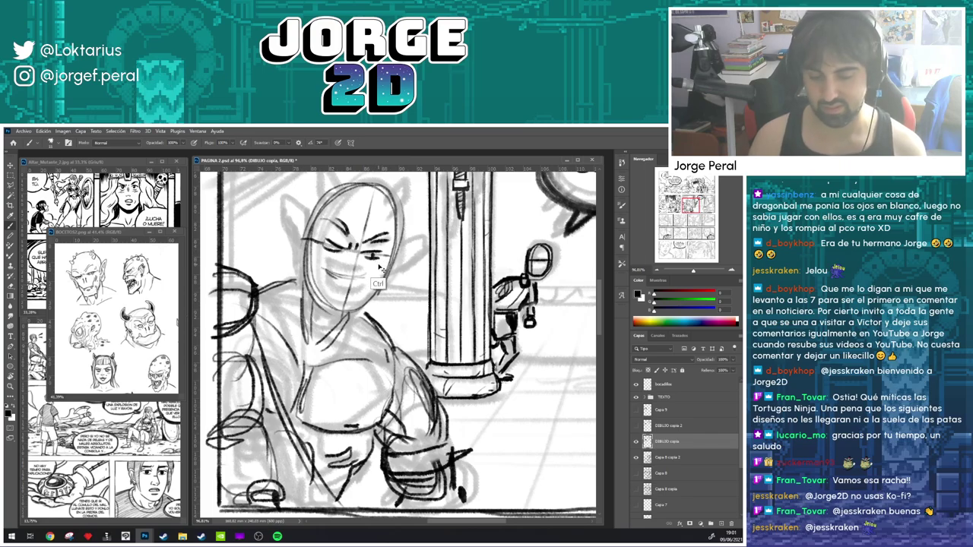
{"action": "key", "text": "ctrl+z"}
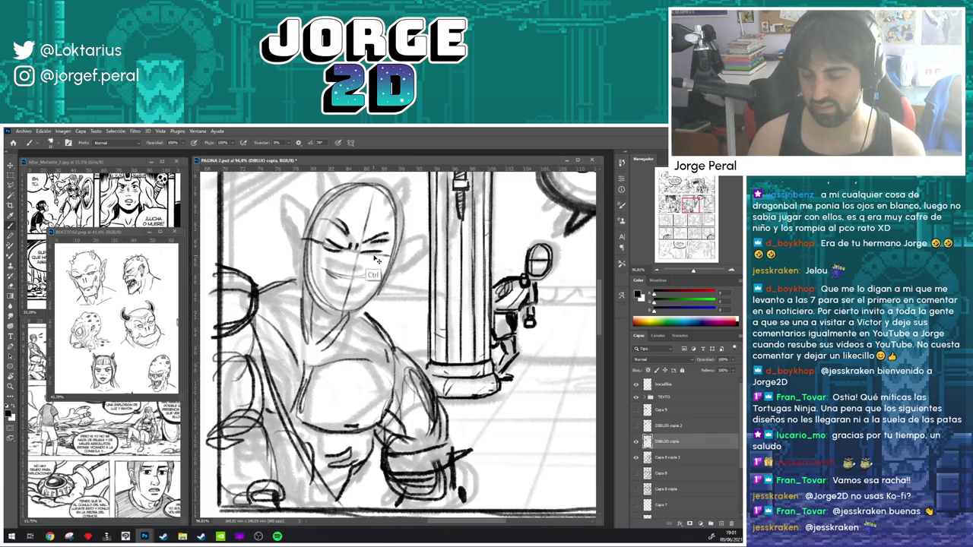
{"action": "key", "text": "ctrl+shift+z"}
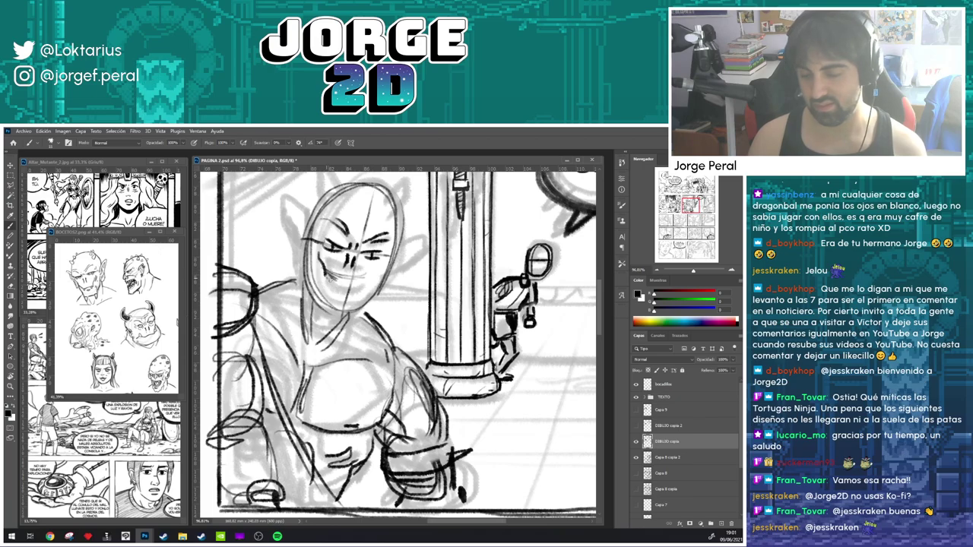
- Draw the foreground demon's wide fanged grin, chin spikes and cheek lines, plus a pointed ear on the side away from the column
{"action": "left_click_drag", "start_coordinate": [333, 272], "coordinate": [358, 285]}
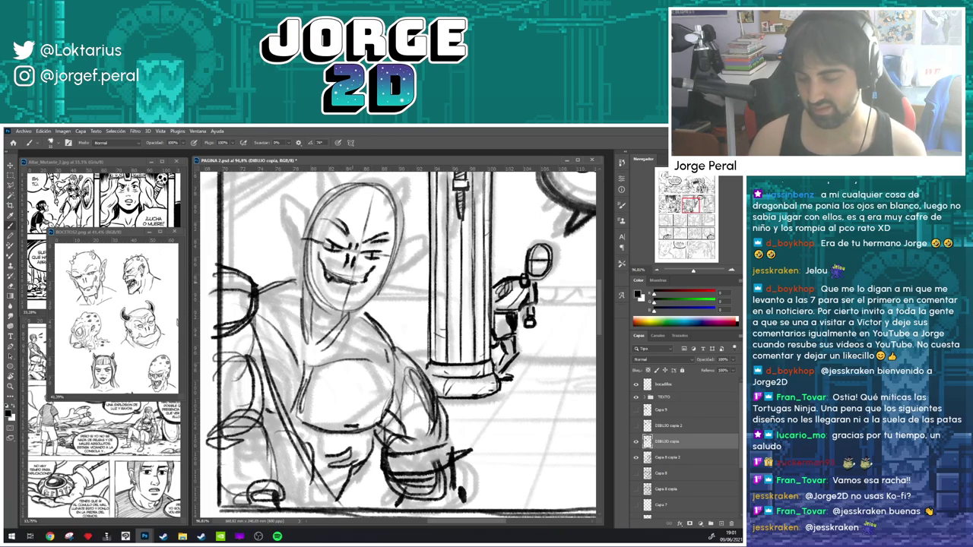
{"action": "mouse_move", "coordinate": [326, 291]}
{"action": "left_mouse_down"}
{"action": "mouse_move", "coordinate": [362, 295]}
{"action": "mouse_move", "coordinate": [319, 316]}
{"action": "mouse_move", "coordinate": [349, 324]}
{"action": "mouse_move", "coordinate": [352, 311]}
{"action": "left_mouse_up"}
{"action": "left_click_drag", "start_coordinate": [327, 309], "coordinate": [357, 309]}
{"action": "key", "text": "e"}
{"action": "key", "text": "b"}
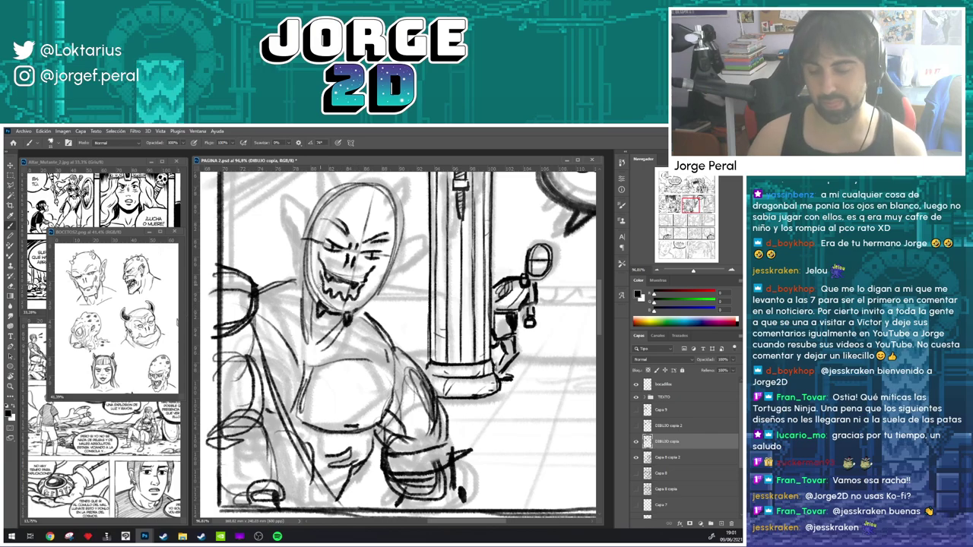
{"action": "left_click_drag", "start_coordinate": [381, 266], "coordinate": [371, 291]}
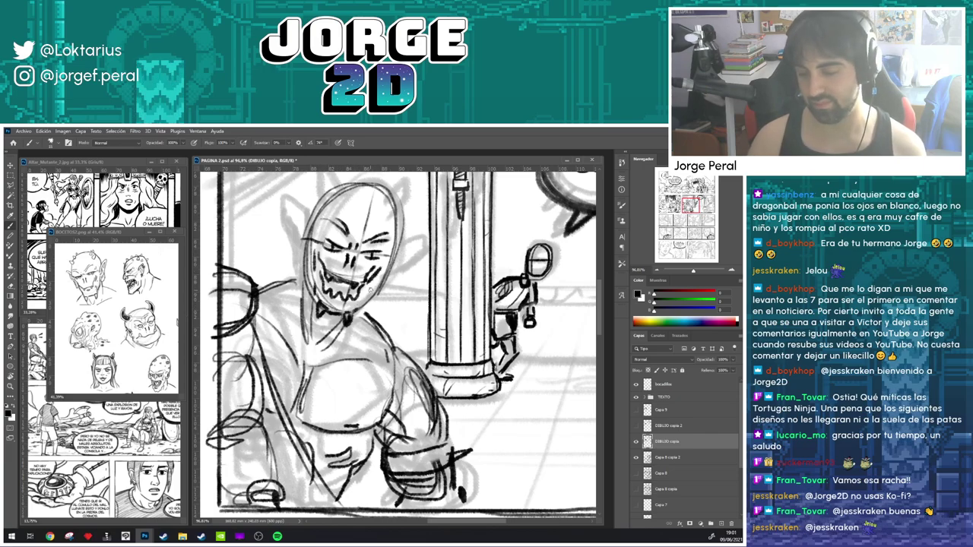
{"action": "mouse_move", "coordinate": [313, 233]}
{"action": "left_mouse_down"}
{"action": "mouse_move", "coordinate": [282, 204]}
{"action": "mouse_move", "coordinate": [301, 271]}
{"action": "left_mouse_up"}
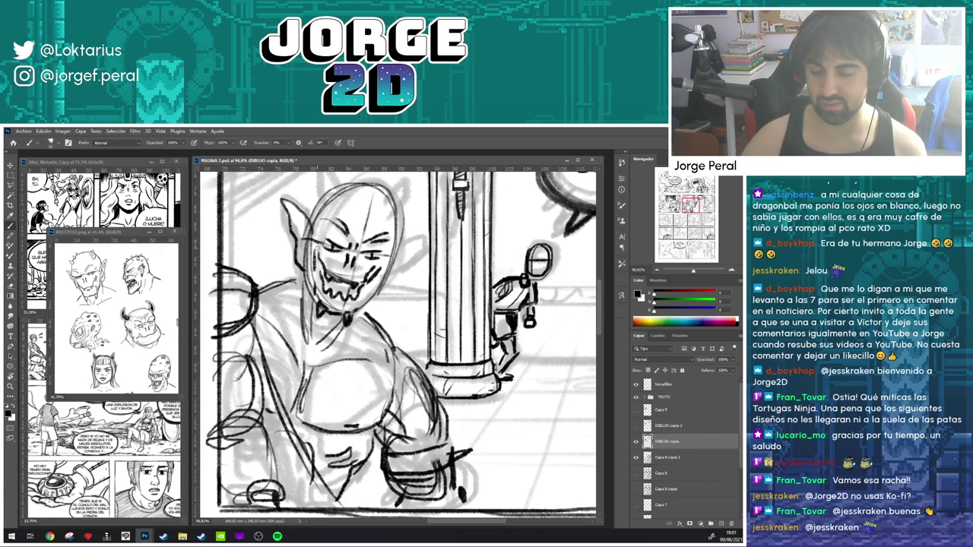
- Draw the foreground demon's pointed ear on the column side and rework the jaw and chin spikes
{"action": "mouse_move", "coordinate": [395, 257]}
{"action": "left_mouse_down"}
{"action": "mouse_move", "coordinate": [425, 246]}
{"action": "mouse_move", "coordinate": [381, 292]}
{"action": "left_mouse_up"}
{"action": "scroll", "coordinate": [364, 205], "scroll_direction": "up", "scroll_amount": 1}
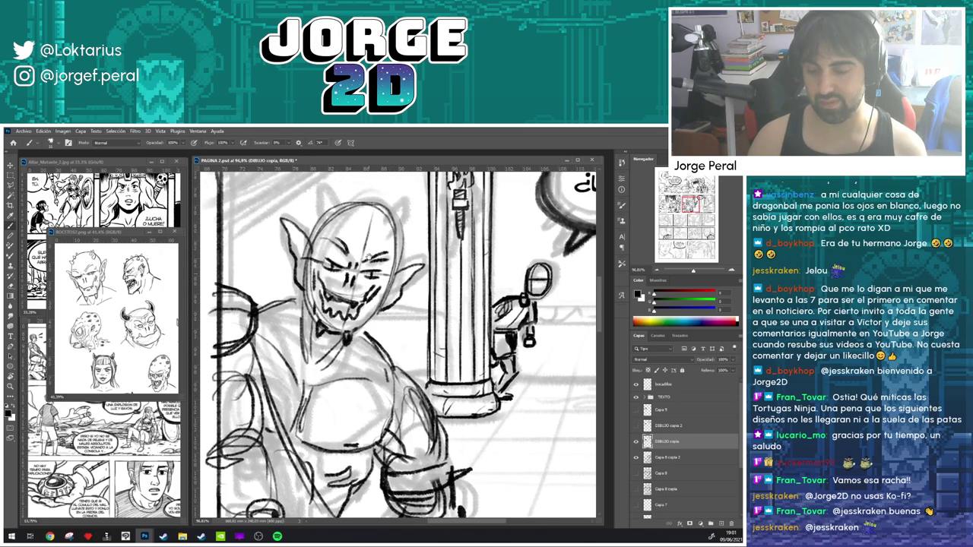
{"action": "mouse_move", "coordinate": [312, 240]}
{"action": "left_mouse_down"}
{"action": "mouse_move", "coordinate": [330, 210]}
{"action": "mouse_move", "coordinate": [353, 202]}
{"action": "mouse_move", "coordinate": [397, 241]}
{"action": "mouse_move", "coordinate": [398, 259]}
{"action": "left_mouse_up"}
{"action": "mouse_move", "coordinate": [306, 290]}
{"action": "left_mouse_down"}
{"action": "mouse_move", "coordinate": [316, 328]}
{"action": "mouse_move", "coordinate": [366, 323]}
{"action": "mouse_move", "coordinate": [359, 332]}
{"action": "mouse_move", "coordinate": [365, 311]}
{"action": "left_mouse_up"}
{"action": "left_click_drag", "start_coordinate": [371, 301], "coordinate": [362, 315]}
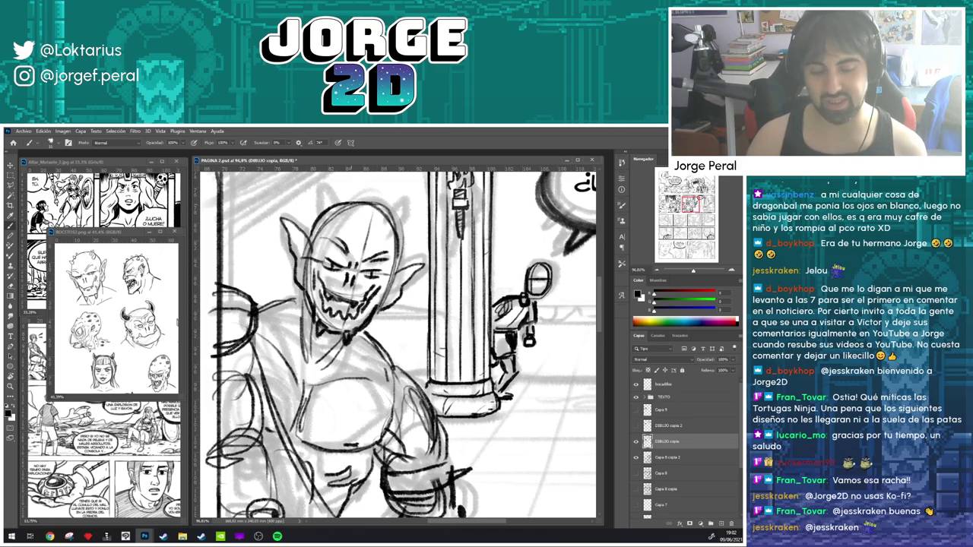
- Draw small curved horns along both sides of the foreground demon's forehead and crown, cleaning up strokes with the eraser
{"action": "mouse_move", "coordinate": [328, 227]}
{"action": "left_mouse_down"}
{"action": "mouse_move", "coordinate": [333, 214]}
{"action": "mouse_move", "coordinate": [340, 225]}
{"action": "mouse_move", "coordinate": [321, 206]}
{"action": "mouse_move", "coordinate": [324, 216]}
{"action": "left_mouse_up"}
{"action": "mouse_move", "coordinate": [383, 237]}
{"action": "left_mouse_down"}
{"action": "mouse_move", "coordinate": [396, 226]}
{"action": "mouse_move", "coordinate": [393, 242]}
{"action": "mouse_move", "coordinate": [397, 207]}
{"action": "mouse_move", "coordinate": [389, 223]}
{"action": "mouse_move", "coordinate": [386, 201]}
{"action": "mouse_move", "coordinate": [381, 211]}
{"action": "mouse_move", "coordinate": [390, 223]}
{"action": "mouse_move", "coordinate": [395, 217]}
{"action": "mouse_move", "coordinate": [381, 205]}
{"action": "mouse_move", "coordinate": [399, 219]}
{"action": "mouse_move", "coordinate": [377, 206]}
{"action": "mouse_move", "coordinate": [395, 228]}
{"action": "mouse_move", "coordinate": [406, 222]}
{"action": "mouse_move", "coordinate": [388, 235]}
{"action": "mouse_move", "coordinate": [396, 230]}
{"action": "left_mouse_up"}
{"action": "key", "text": "ctrl+z"}
{"action": "key", "text": "e"}
{"action": "key", "text": "b"}
{"action": "key", "text": "e"}
{"action": "key", "text": "b"}
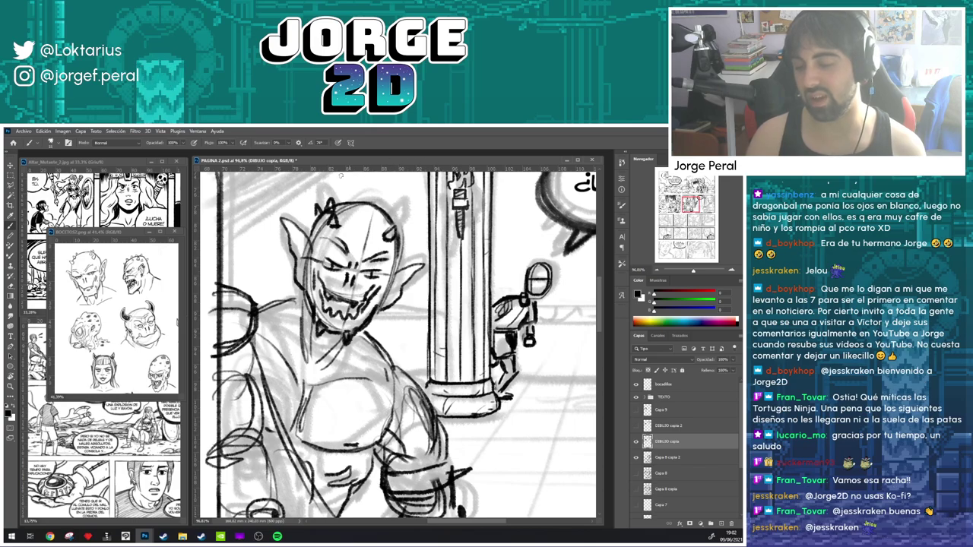
{"action": "mouse_move", "coordinate": [391, 209]}
{"action": "left_mouse_down"}
{"action": "mouse_move", "coordinate": [395, 222]}
{"action": "mouse_move", "coordinate": [381, 209]}
{"action": "left_mouse_up"}
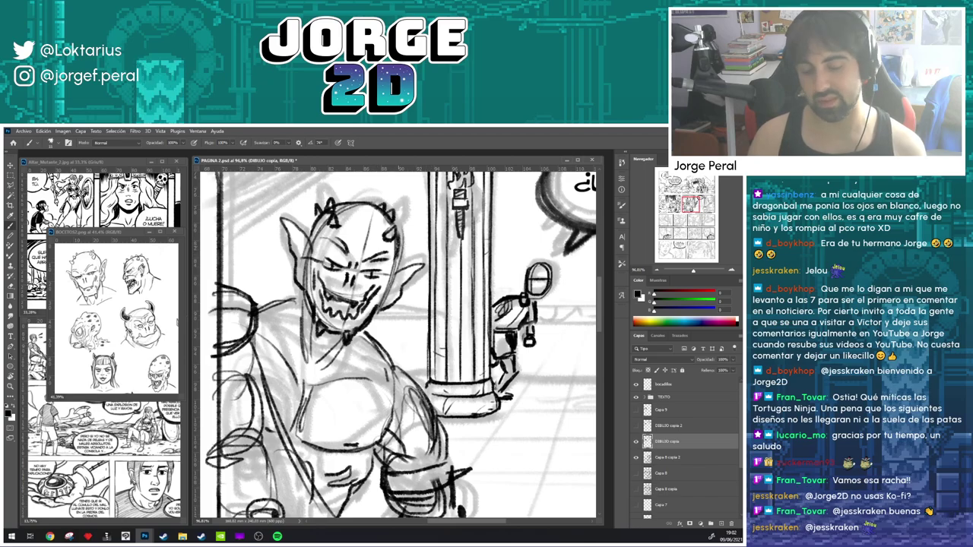
{"action": "mouse_move", "coordinate": [398, 245]}
{"action": "left_mouse_down"}
{"action": "mouse_move", "coordinate": [400, 255]}
{"action": "mouse_move", "coordinate": [368, 272]}
{"action": "mouse_move", "coordinate": [384, 275]}
{"action": "left_mouse_up"}
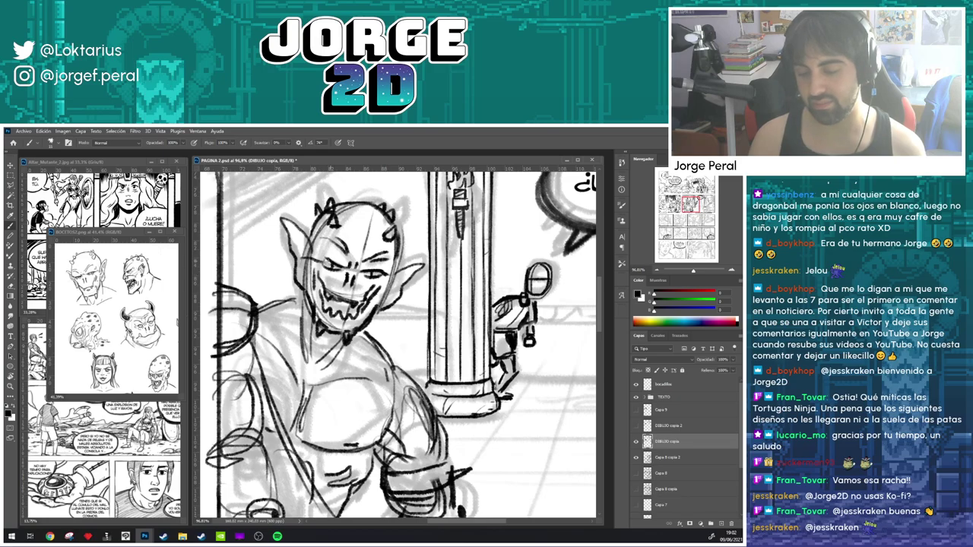
- Refine the foreground demon's eyes, cheek and jaw contours and chin spikes, and add inner folds to both pointed ears
{"action": "mouse_move", "coordinate": [320, 257]}
{"action": "left_mouse_down"}
{"action": "mouse_move", "coordinate": [333, 274]}
{"action": "mouse_move", "coordinate": [322, 257]}
{"action": "left_mouse_up"}
{"action": "mouse_move", "coordinate": [390, 267]}
{"action": "left_mouse_down"}
{"action": "mouse_move", "coordinate": [371, 327]}
{"action": "mouse_move", "coordinate": [369, 319]}
{"action": "mouse_move", "coordinate": [341, 345]}
{"action": "mouse_move", "coordinate": [328, 342]}
{"action": "left_mouse_up"}
{"action": "key", "text": "e"}
{"action": "key", "text": "b"}
{"action": "key", "text": "e"}
{"action": "key", "text": "b"}
{"action": "mouse_move", "coordinate": [352, 332]}
{"action": "left_mouse_down"}
{"action": "mouse_move", "coordinate": [334, 340]}
{"action": "mouse_move", "coordinate": [347, 345]}
{"action": "mouse_move", "coordinate": [362, 326]}
{"action": "left_mouse_up"}
{"action": "key", "text": "e"}
{"action": "key", "text": "b"}
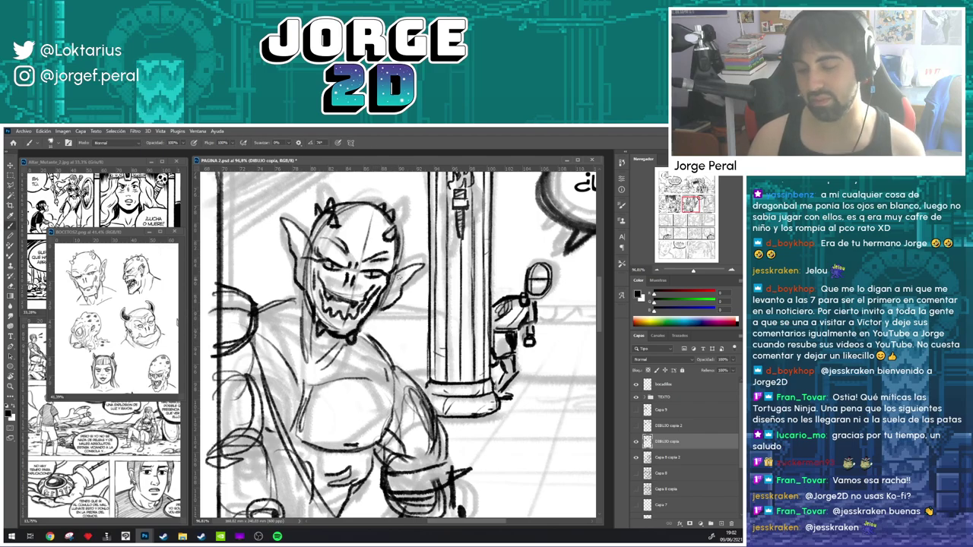
{"action": "left_click_drag", "start_coordinate": [408, 272], "coordinate": [382, 304]}
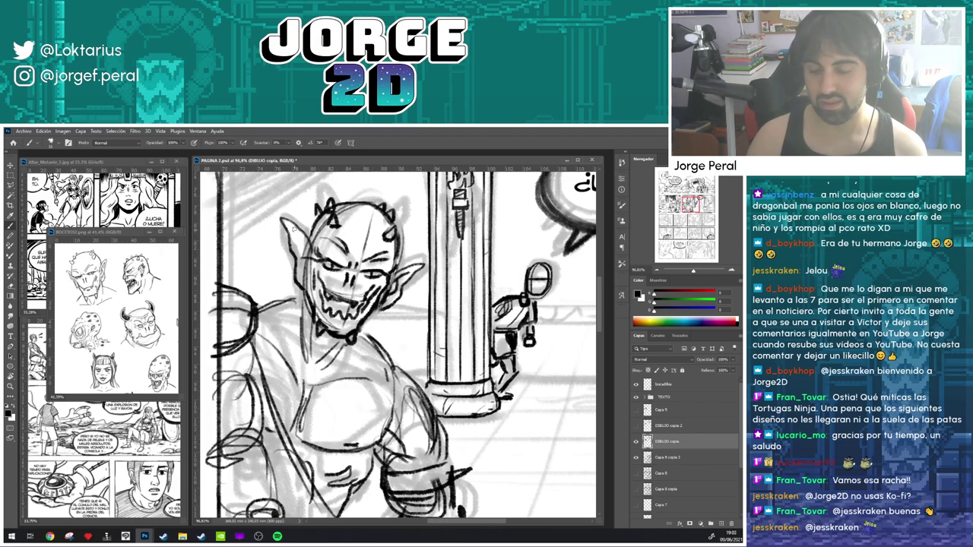
{"action": "mouse_move", "coordinate": [293, 229]}
{"action": "left_mouse_down"}
{"action": "mouse_move", "coordinate": [304, 265]}
{"action": "mouse_move", "coordinate": [296, 269]}
{"action": "mouse_move", "coordinate": [310, 289]}
{"action": "mouse_move", "coordinate": [320, 215]}
{"action": "left_mouse_up"}
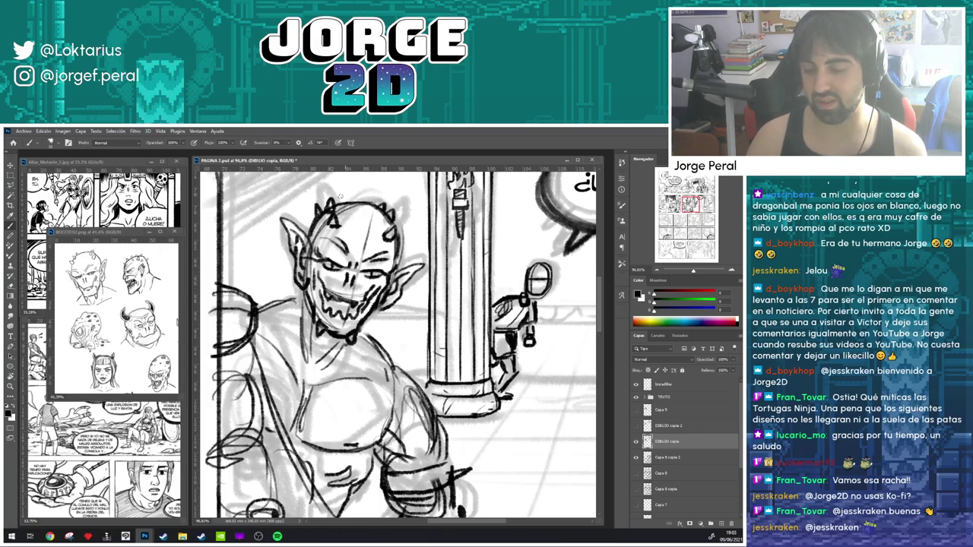
- Draw the foreground demon's neck muscles, shoulder lines and collarbones over the grey rough
{"action": "left_click_drag", "start_coordinate": [366, 304], "coordinate": [401, 281]}
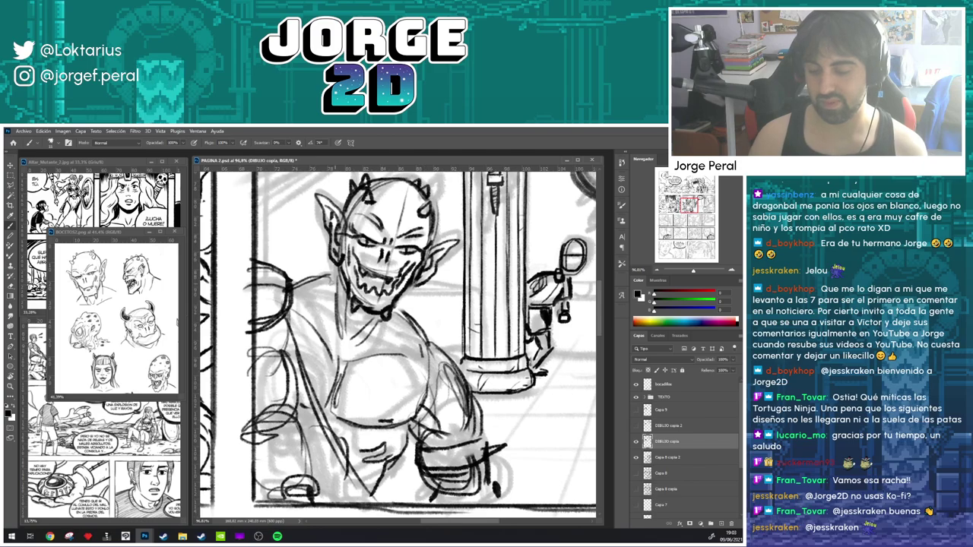
{"action": "mouse_move", "coordinate": [337, 265]}
{"action": "left_mouse_down"}
{"action": "mouse_move", "coordinate": [337, 307]}
{"action": "mouse_move", "coordinate": [370, 338]}
{"action": "left_mouse_up"}
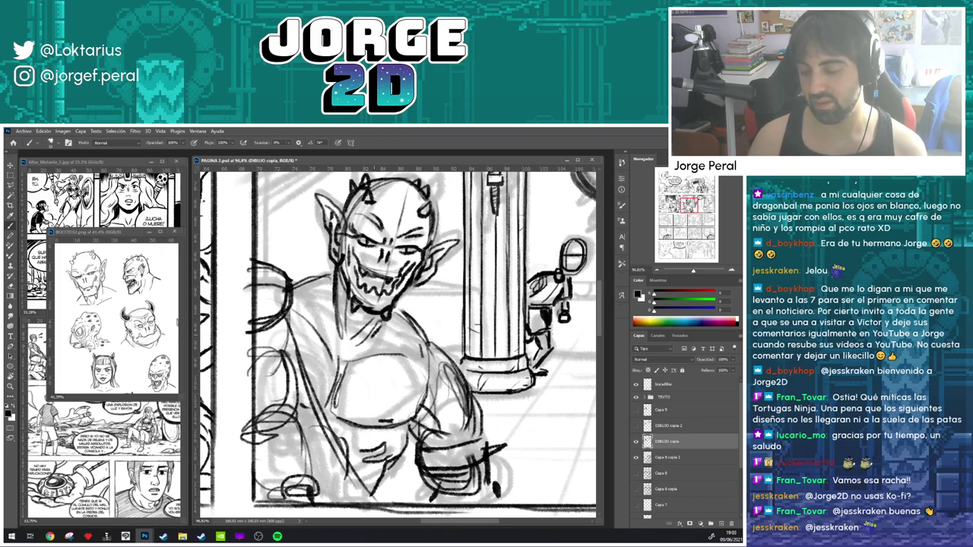
{"action": "mouse_move", "coordinate": [402, 294]}
{"action": "left_mouse_down"}
{"action": "mouse_move", "coordinate": [374, 336]}
{"action": "mouse_move", "coordinate": [349, 337]}
{"action": "mouse_move", "coordinate": [350, 346]}
{"action": "left_mouse_up"}
{"action": "left_click_drag", "start_coordinate": [361, 333], "coordinate": [353, 346]}
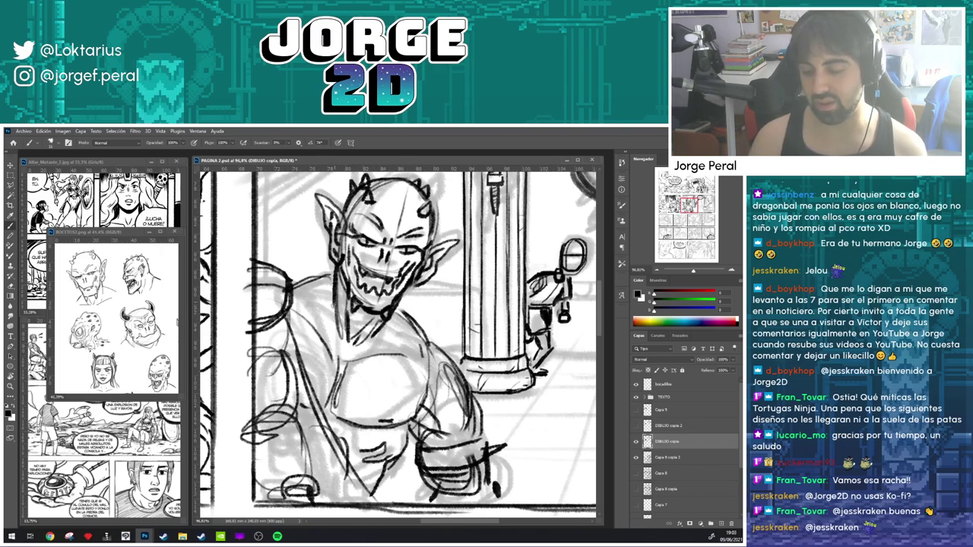
{"action": "left_click_drag", "start_coordinate": [332, 274], "coordinate": [297, 285]}
{"action": "left_click_drag", "start_coordinate": [394, 304], "coordinate": [423, 338]}
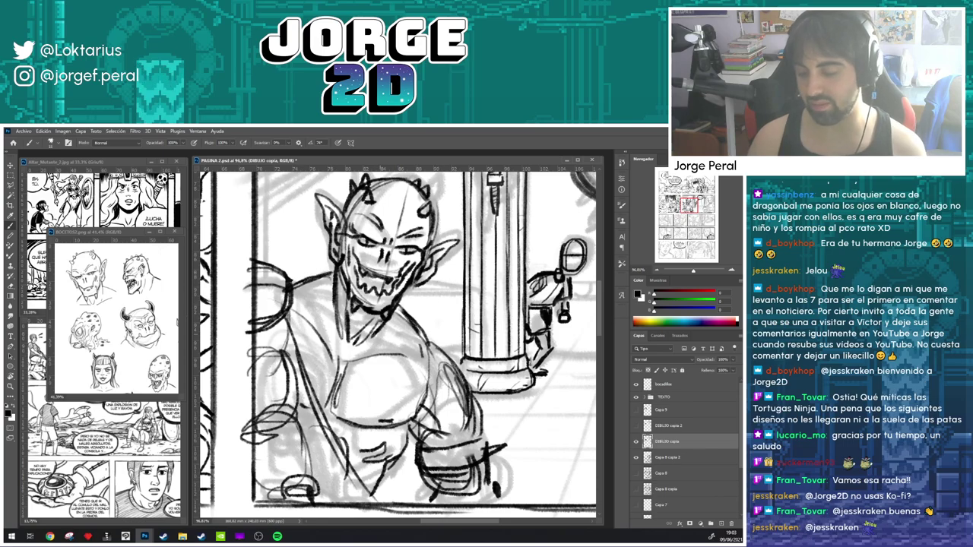
{"action": "left_click_drag", "start_coordinate": [337, 332], "coordinate": [338, 348]}
{"action": "mouse_move", "coordinate": [298, 312]}
{"action": "left_mouse_down"}
{"action": "mouse_move", "coordinate": [348, 356]}
{"action": "mouse_move", "coordinate": [337, 377]}
{"action": "mouse_move", "coordinate": [403, 356]}
{"action": "mouse_move", "coordinate": [376, 316]}
{"action": "left_mouse_up"}
{"action": "left_click_drag", "start_coordinate": [358, 349], "coordinate": [376, 330]}
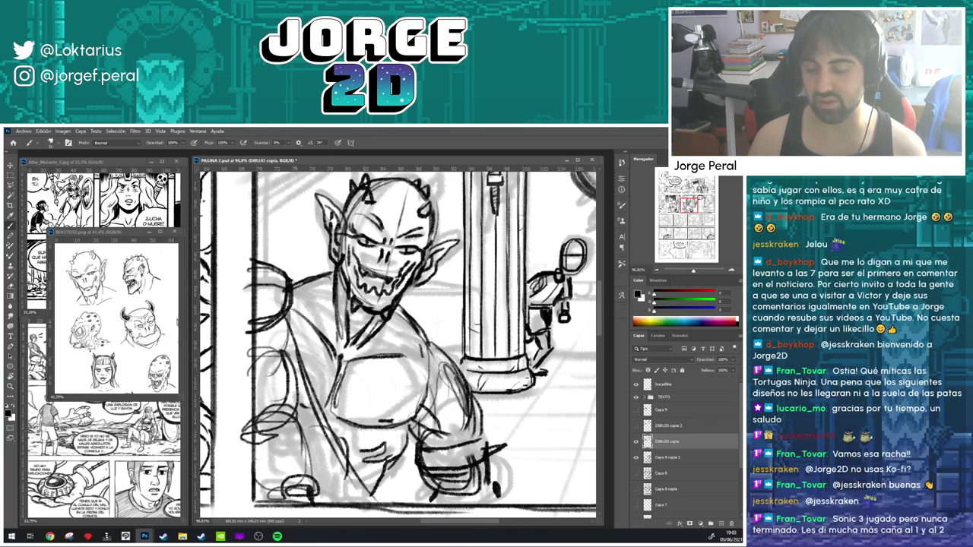
- Add a pointed spike detail to the foreground demon's round shoulder pad
{"action": "left_click_drag", "start_coordinate": [479, 333], "coordinate": [508, 305]}
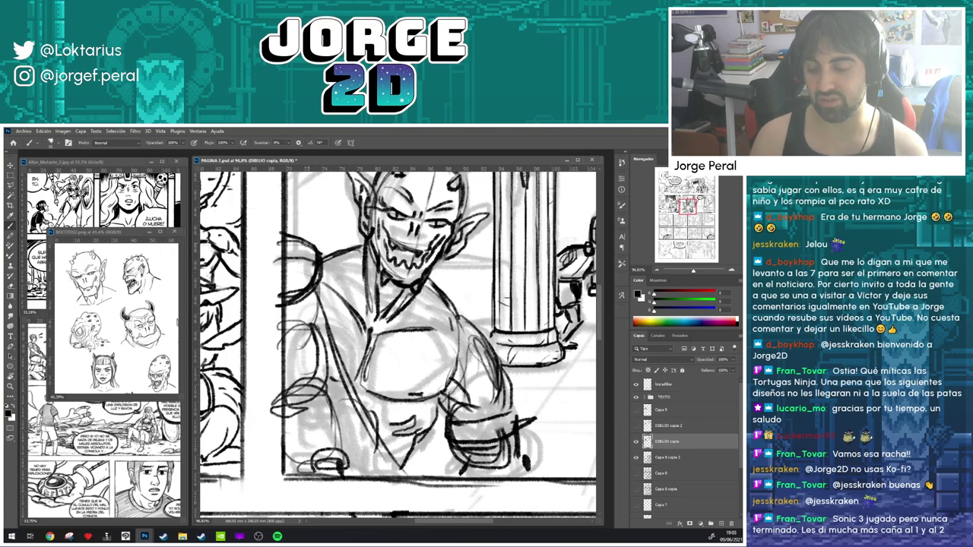
{"action": "left_click_drag", "start_coordinate": [292, 270], "coordinate": [297, 251]}
{"action": "left_click_drag", "start_coordinate": [298, 252], "coordinate": [303, 271]}
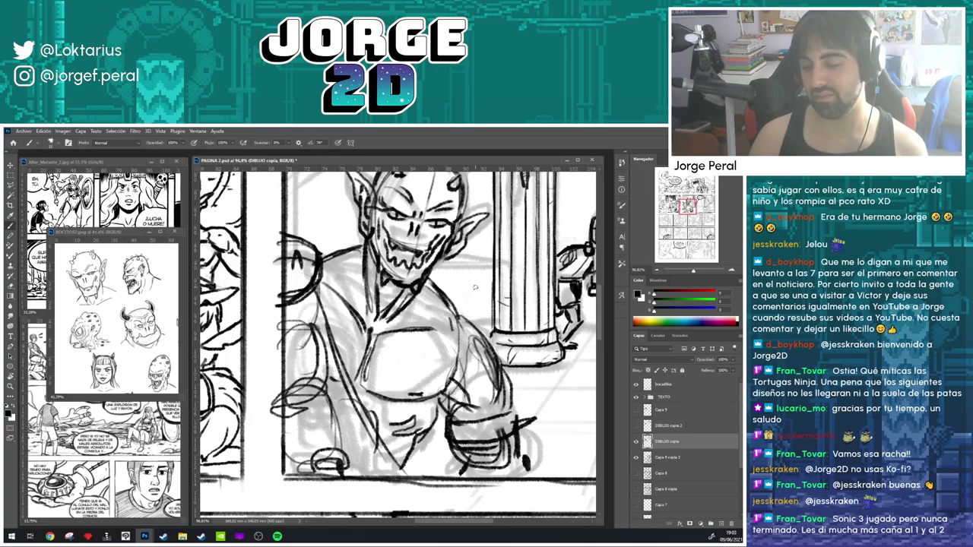
{"action": "left_click_drag", "start_coordinate": [472, 294], "coordinate": [457, 241]}
{"action": "mouse_move", "coordinate": [300, 240]}
{"action": "left_mouse_down"}
{"action": "mouse_move", "coordinate": [317, 283]}
{"action": "mouse_move", "coordinate": [316, 266]}
{"action": "left_mouse_up"}
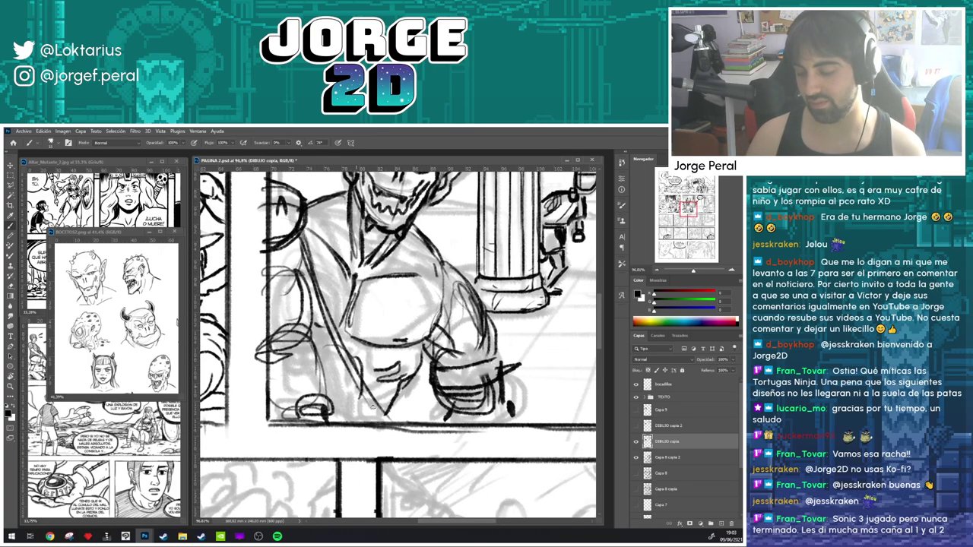
- Strengthen the foreground demon's chest and abdomen contours, undoing a stray stroke
{"action": "left_click_drag", "start_coordinate": [360, 389], "coordinate": [386, 418]}
{"action": "mouse_move", "coordinate": [380, 353]}
{"action": "left_mouse_down"}
{"action": "mouse_move", "coordinate": [439, 306]}
{"action": "mouse_move", "coordinate": [386, 349]}
{"action": "left_mouse_up"}
{"action": "key", "text": "ctrl+z"}
{"action": "mouse_move", "coordinate": [396, 301]}
{"action": "left_mouse_down"}
{"action": "mouse_move", "coordinate": [381, 342]}
{"action": "mouse_move", "coordinate": [393, 325]}
{"action": "mouse_move", "coordinate": [414, 349]}
{"action": "mouse_move", "coordinate": [414, 340]}
{"action": "left_mouse_up"}
- Clean up and redraw the foreground demon's shoulder and upper torso lines, alternating between Eraser and Brush
{"action": "scroll", "coordinate": [460, 268], "scroll_direction": "down", "scroll_amount": 5}
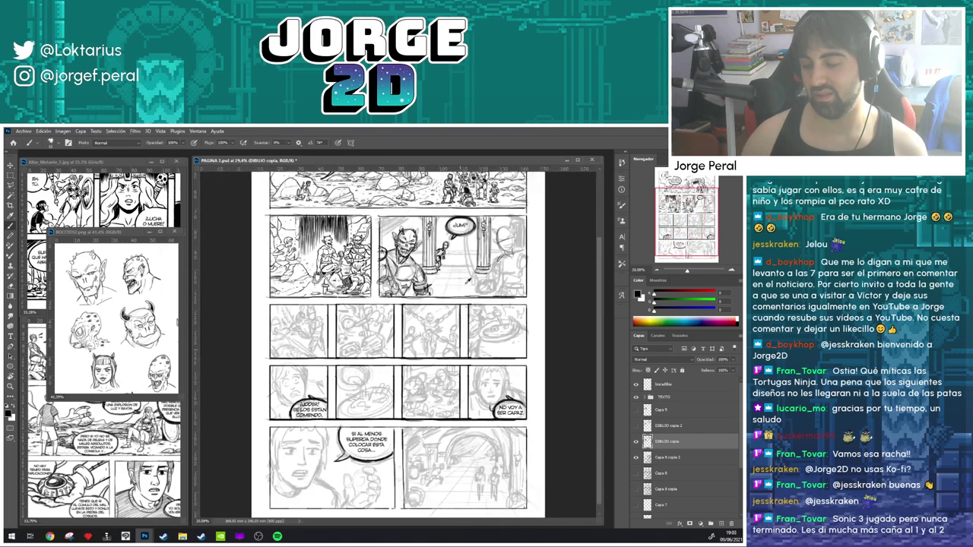
{"action": "scroll", "coordinate": [423, 294], "scroll_direction": "up", "scroll_amount": 2}
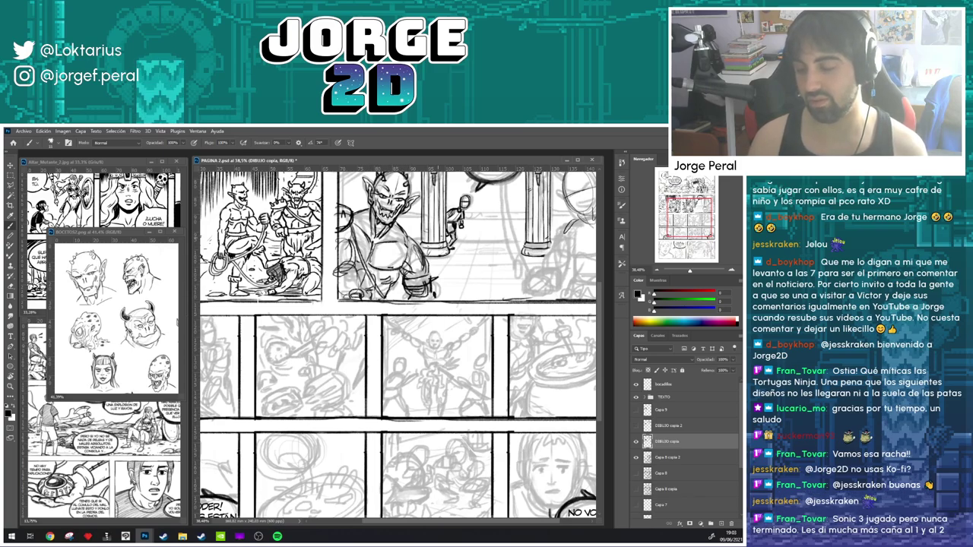
{"action": "key", "text": "e"}
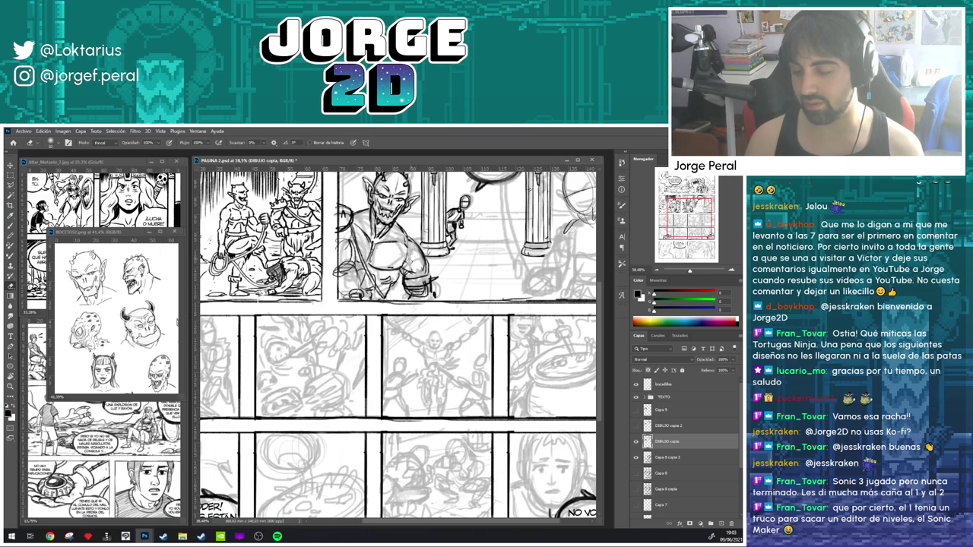
{"action": "key", "text": "b"}
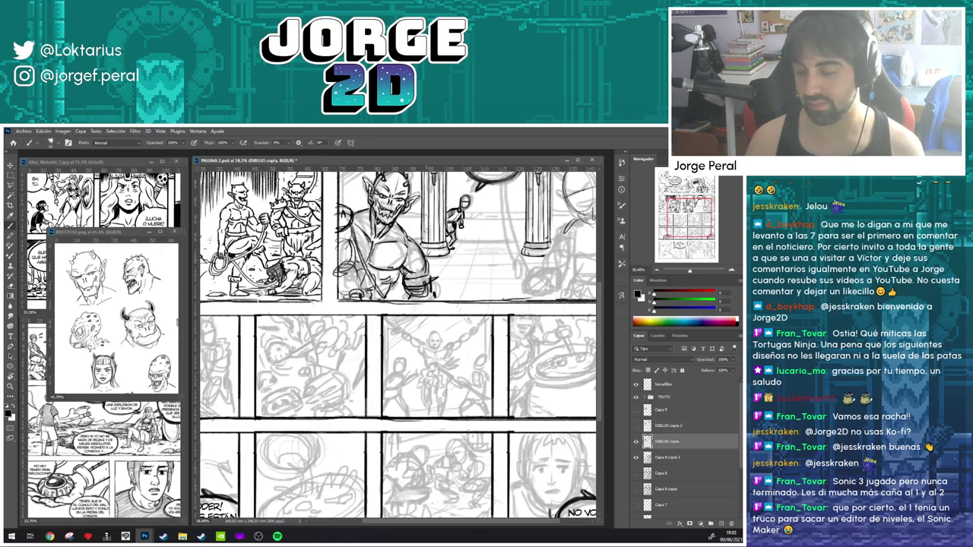
{"action": "key", "text": "e"}
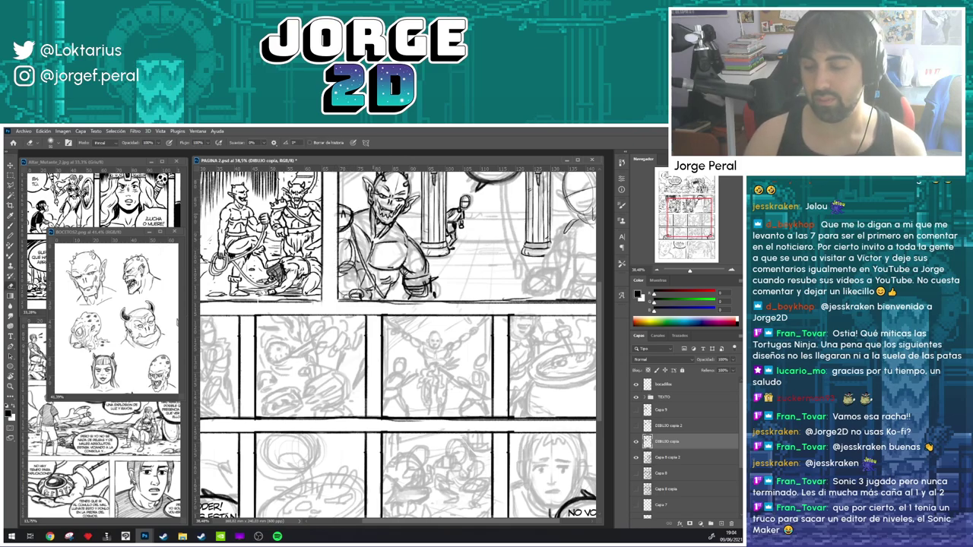
{"action": "key", "text": "b"}
{"action": "key", "text": "e"}
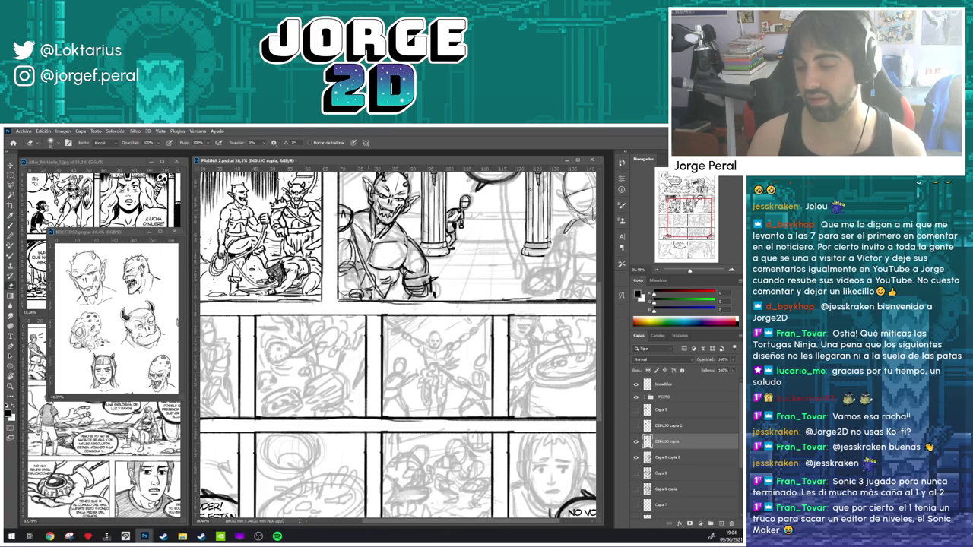
{"action": "left_click_drag", "start_coordinate": [371, 207], "coordinate": [360, 213]}
{"action": "key", "text": "b"}
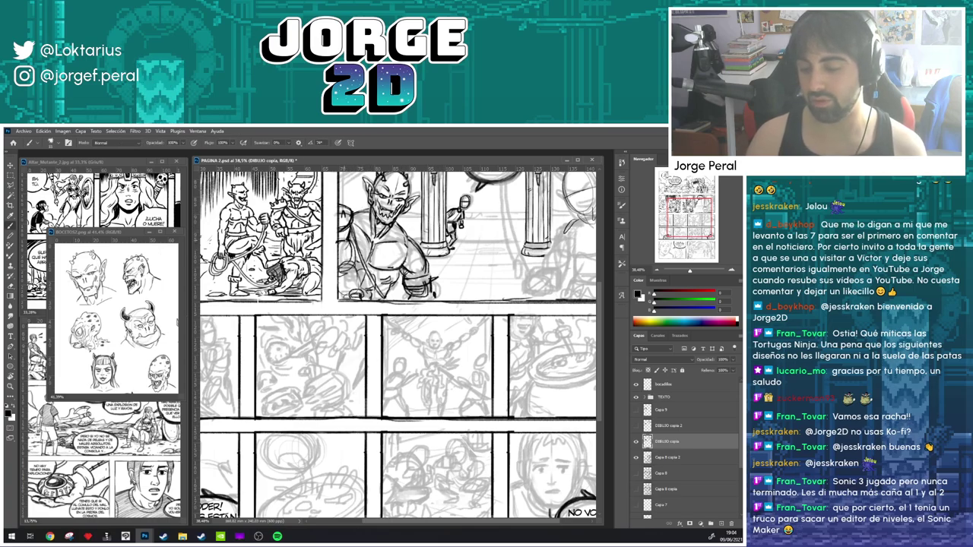
{"action": "key", "text": "e"}
{"action": "key", "text": "b"}
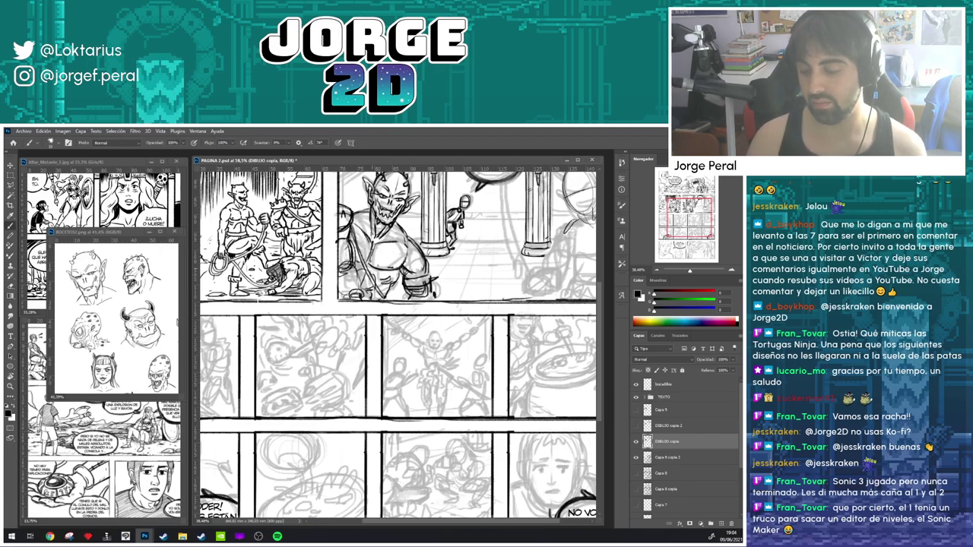
- Draw the foreground demon's arm and lower torso contours near the panel's bottom border, erasing excess strokes
{"action": "mouse_move", "coordinate": [363, 268]}
{"action": "left_mouse_down"}
{"action": "mouse_move", "coordinate": [352, 283]}
{"action": "mouse_move", "coordinate": [361, 296]}
{"action": "mouse_move", "coordinate": [344, 305]}
{"action": "mouse_move", "coordinate": [360, 298]}
{"action": "left_mouse_up"}
{"action": "key", "text": "e"}
{"action": "key", "text": "b"}
{"action": "key", "text": "e"}
{"action": "key", "text": "b"}
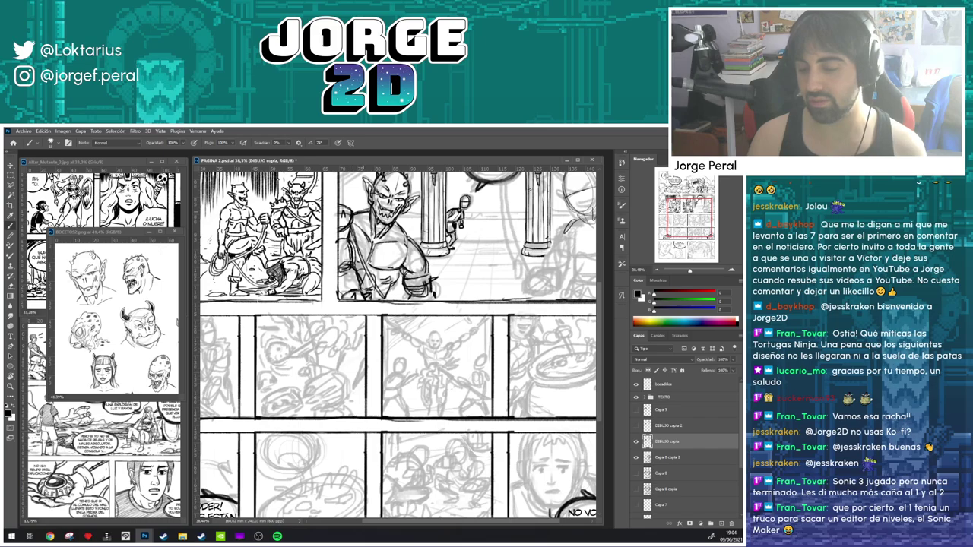
- Outline the foreground demon's whole head with a Polygonal Lasso selection
{"action": "key", "text": "space"}
{"action": "left_click_drag", "start_coordinate": [434, 223], "coordinate": [415, 267]}
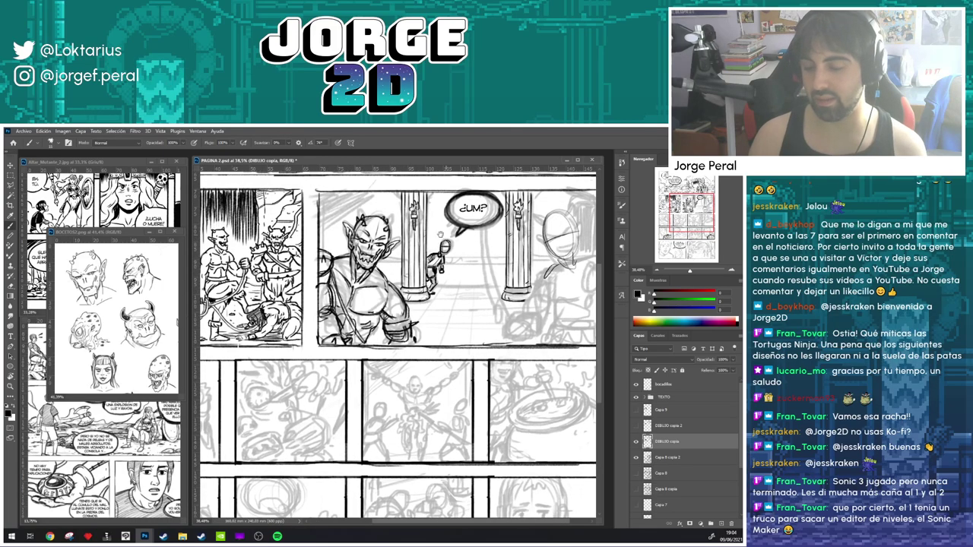
{"action": "key", "text": "l"}
{"action": "left_click", "coordinate": [384, 206]}
{"action": "left_click", "coordinate": [344, 209]}
{"action": "left_click", "coordinate": [333, 235]}
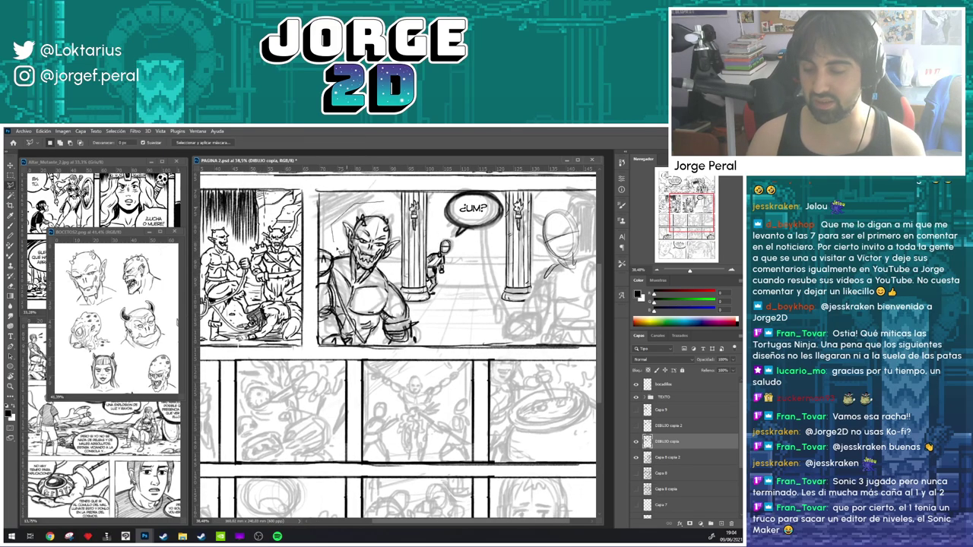
{"action": "left_click", "coordinate": [346, 256]}
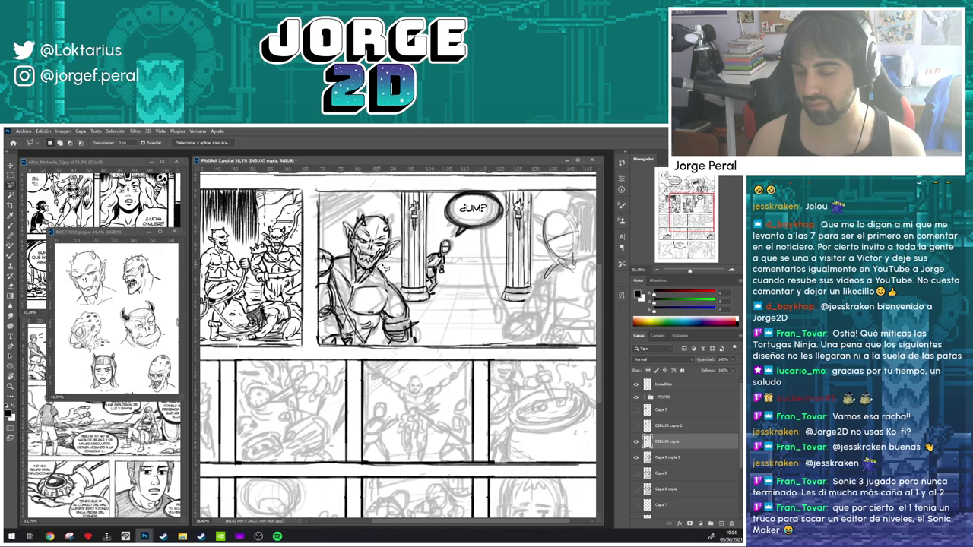
{"action": "left_click", "coordinate": [399, 237]}
{"action": "left_click", "coordinate": [393, 213]}
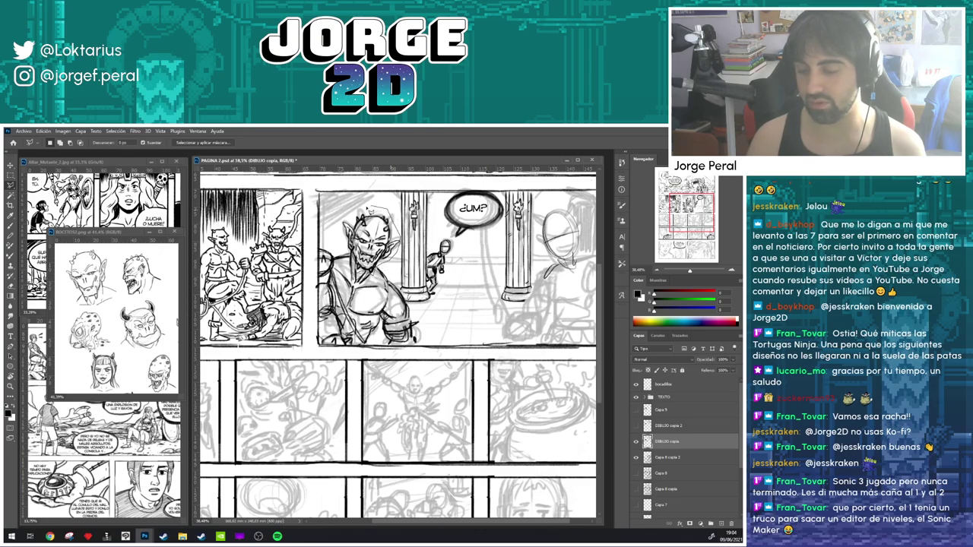
{"action": "left_click", "coordinate": [367, 209]}
{"action": "left_click", "coordinate": [334, 223]}
{"action": "left_click", "coordinate": [334, 248]}
{"action": "left_click", "coordinate": [352, 254]}
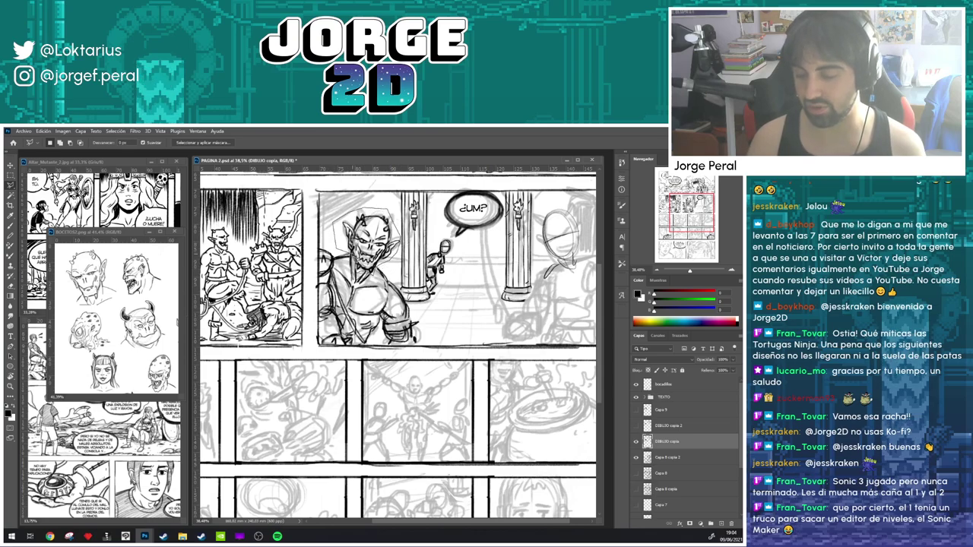
{"action": "left_click_drag", "start_coordinate": [357, 275], "coordinate": [372, 273]}
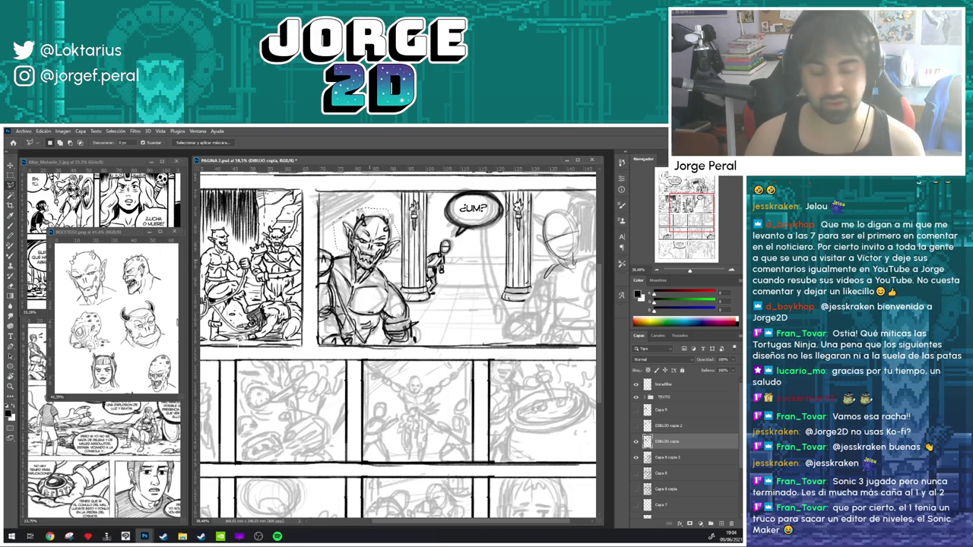
- Enlarge the selected demon head to about 105% width and 113% height with Free Transform and reposition it over the neck
{"action": "key", "text": "ctrl+t"}
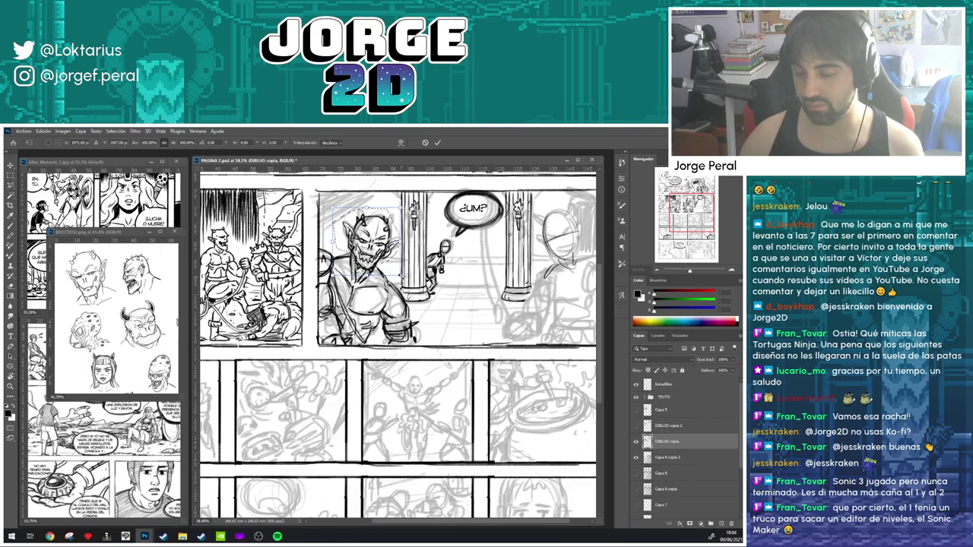
{"action": "mouse_move", "coordinate": [402, 277]}
{"action": "left_mouse_down"}
{"action": "mouse_move", "coordinate": [412, 283]}
{"action": "mouse_move", "coordinate": [391, 271]}
{"action": "left_mouse_up"}
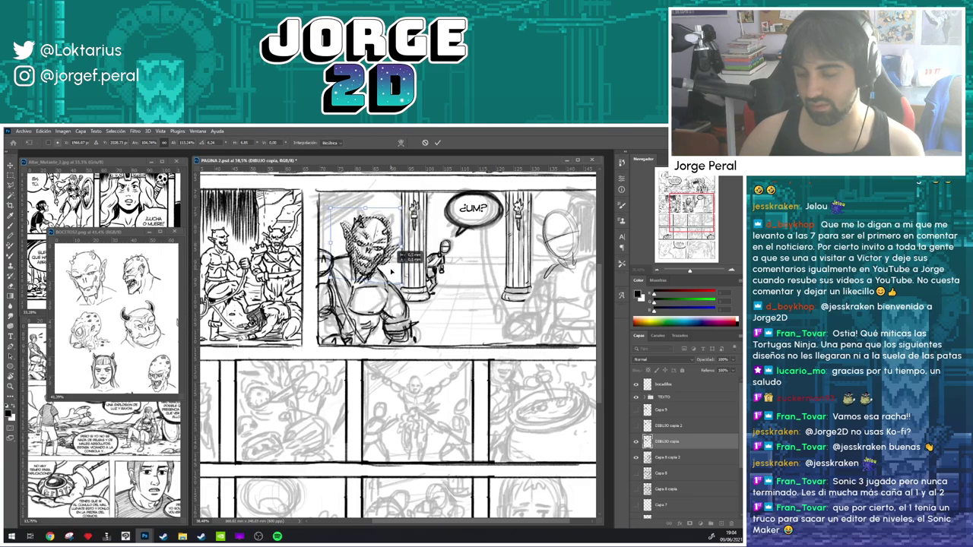
{"action": "left_click_drag", "start_coordinate": [391, 272], "coordinate": [391, 273]}
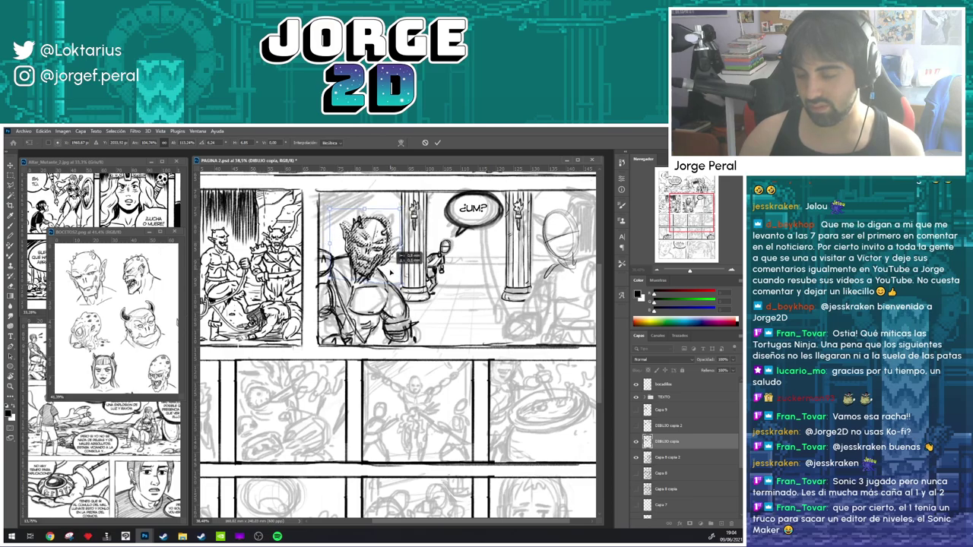
{"action": "key", "text": "Return"}
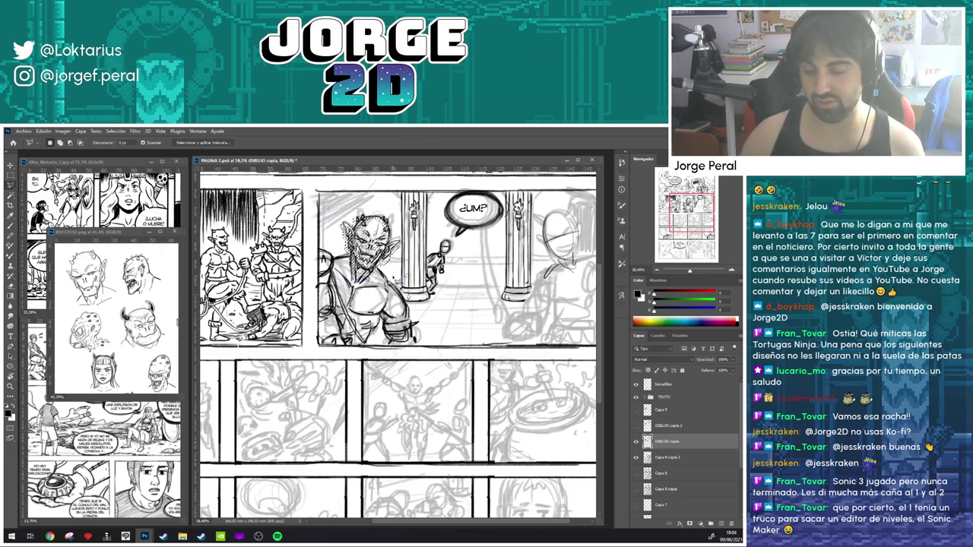
- Undo the previous head transform, rescale the selected demon head to about 104% with Free Transform, reposition it and clear the selection
{"action": "scroll", "coordinate": [404, 281], "scroll_direction": "down", "scroll_amount": 2}
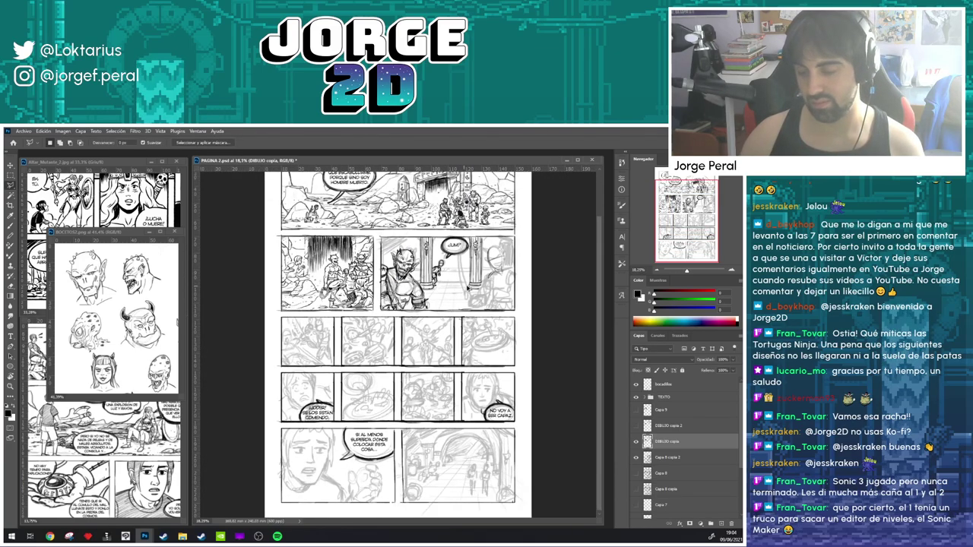
{"action": "key", "text": "ctrl+z"}
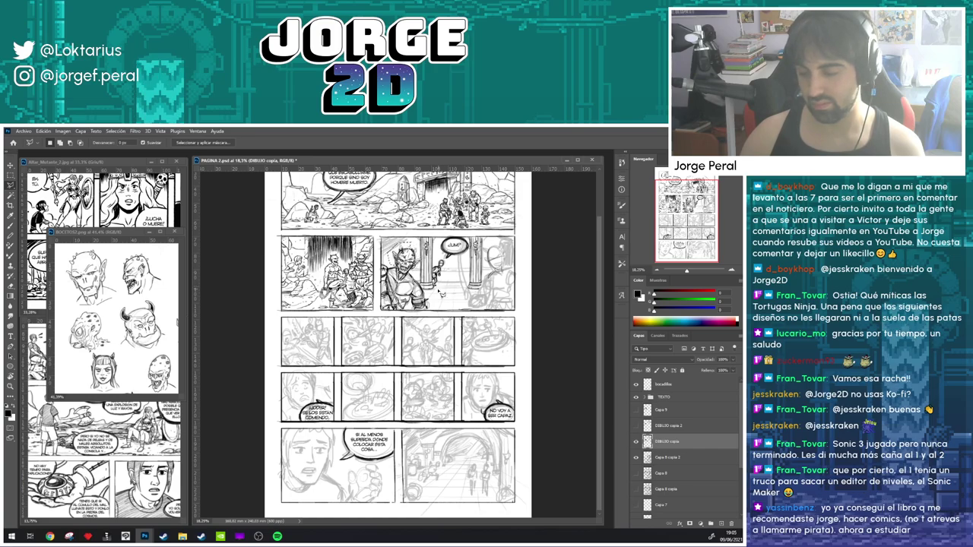
{"action": "scroll", "coordinate": [441, 293], "scroll_direction": "up", "scroll_amount": 3}
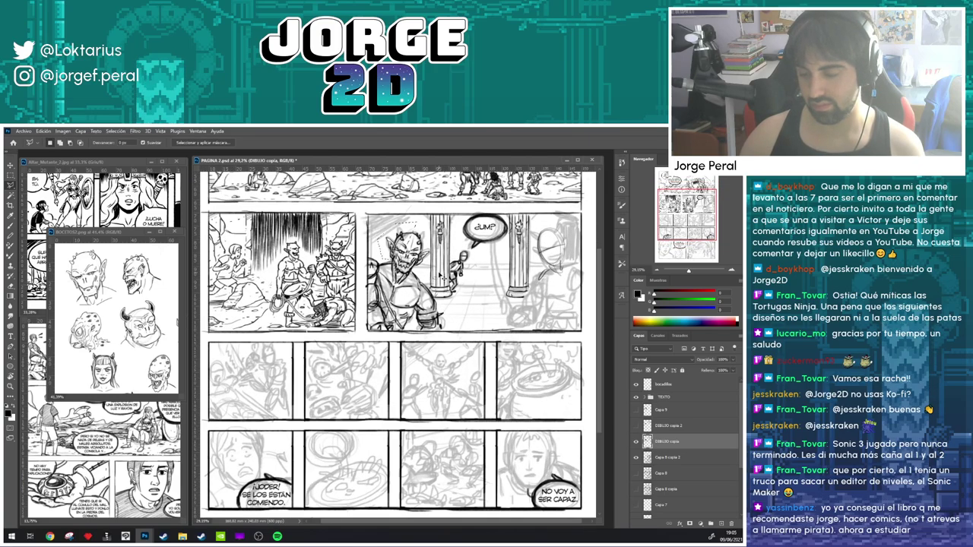
{"action": "key", "text": "ctrl+t"}
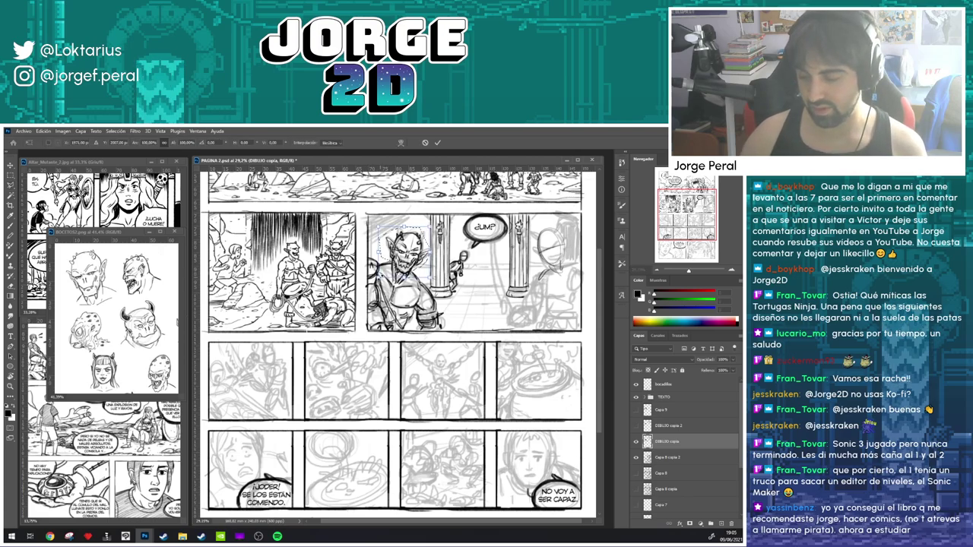
{"action": "left_click_drag", "start_coordinate": [379, 276], "coordinate": [379, 275]}
{"action": "key", "text": "Right"}
{"action": "key", "text": "Up"}
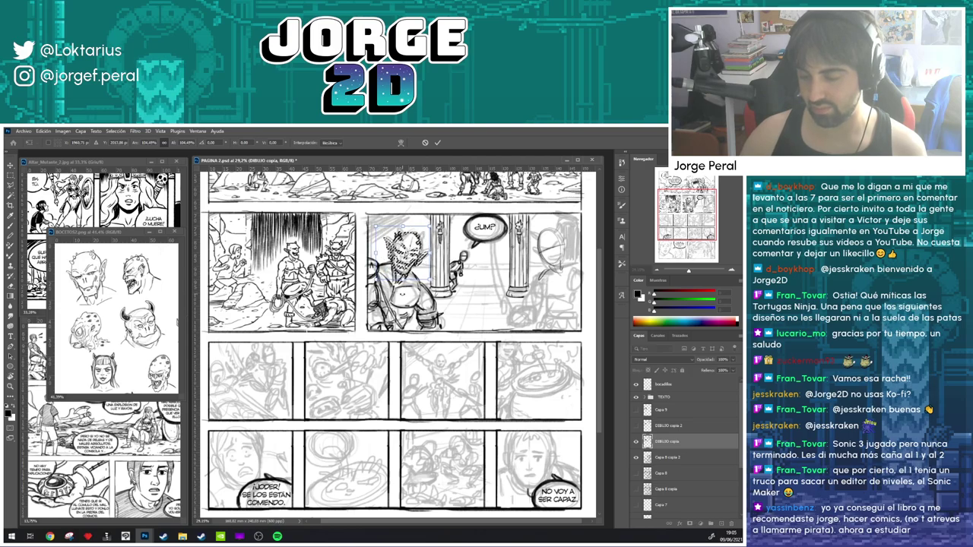
{"action": "key", "text": "Return"}
{"action": "key", "text": "ctrl+d"}
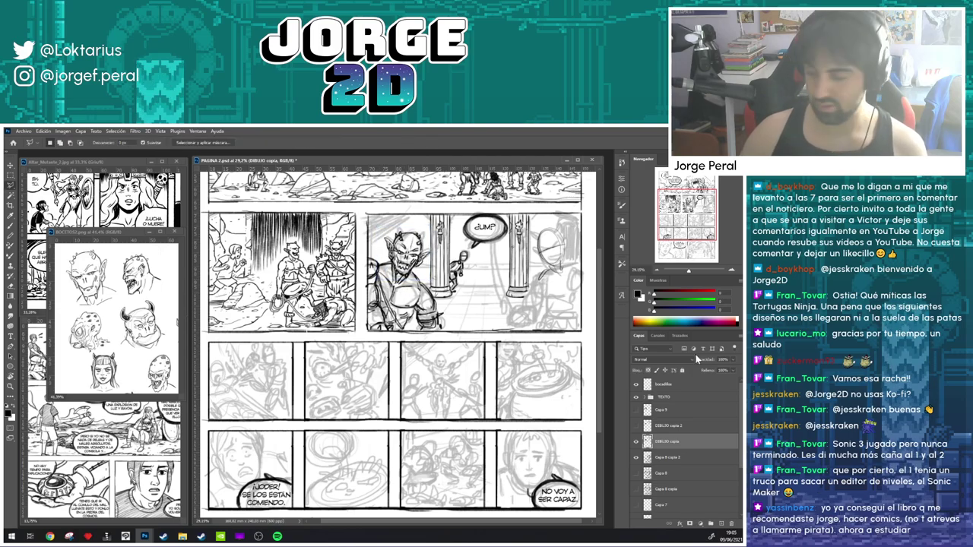
- Compare the linework with the rough sketch by toggling the visibility of layers DIBUJO copia and Capa 8 copia 2
{"action": "left_click", "coordinate": [637, 442]}
{"action": "left_click", "coordinate": [637, 442]}
{"action": "left_click", "coordinate": [647, 457]}
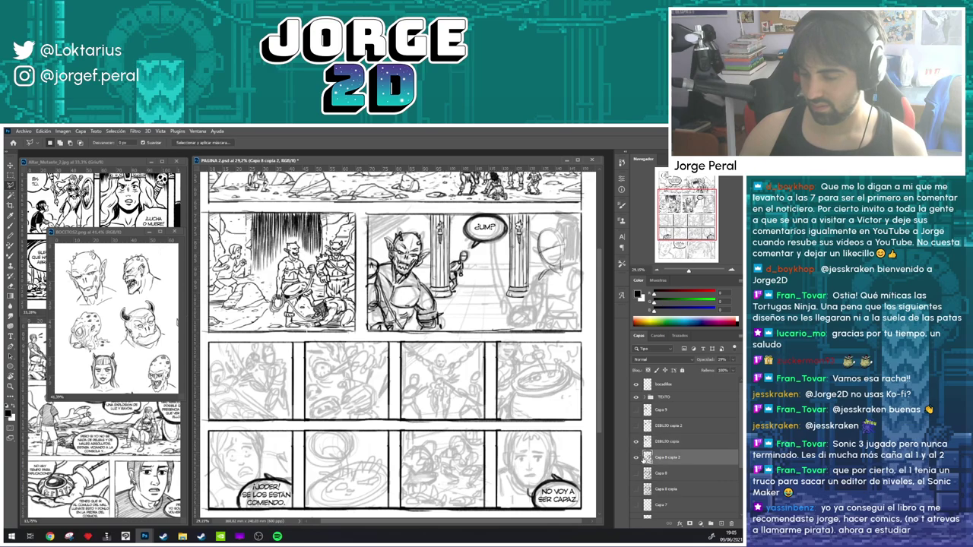
{"action": "left_click", "coordinate": [638, 457]}
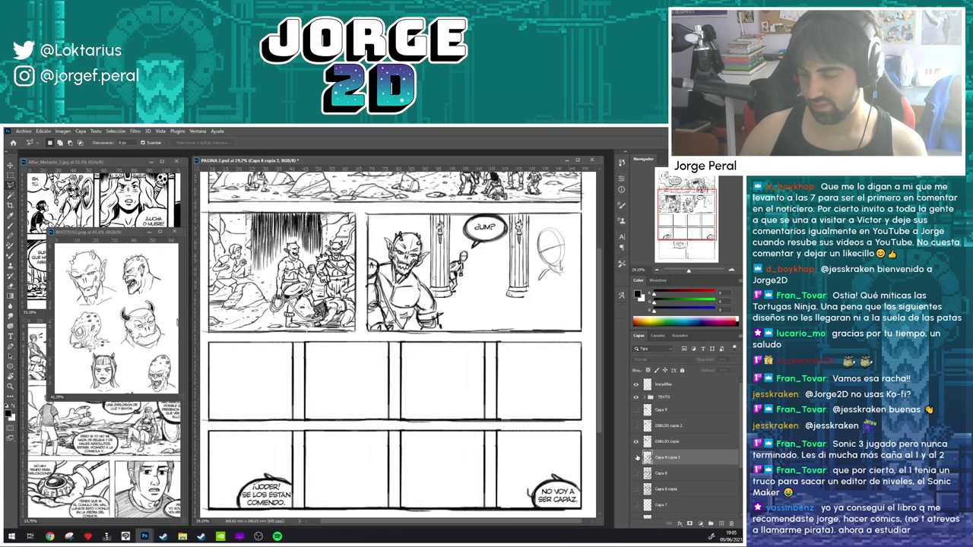
{"action": "left_click", "coordinate": [637, 457]}
{"action": "left_click", "coordinate": [637, 441]}
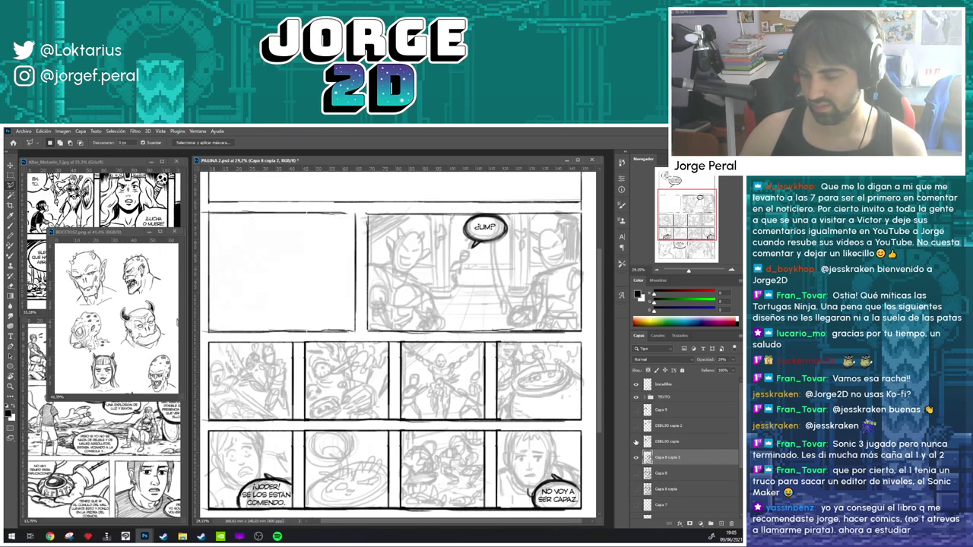
{"action": "left_click", "coordinate": [637, 441]}
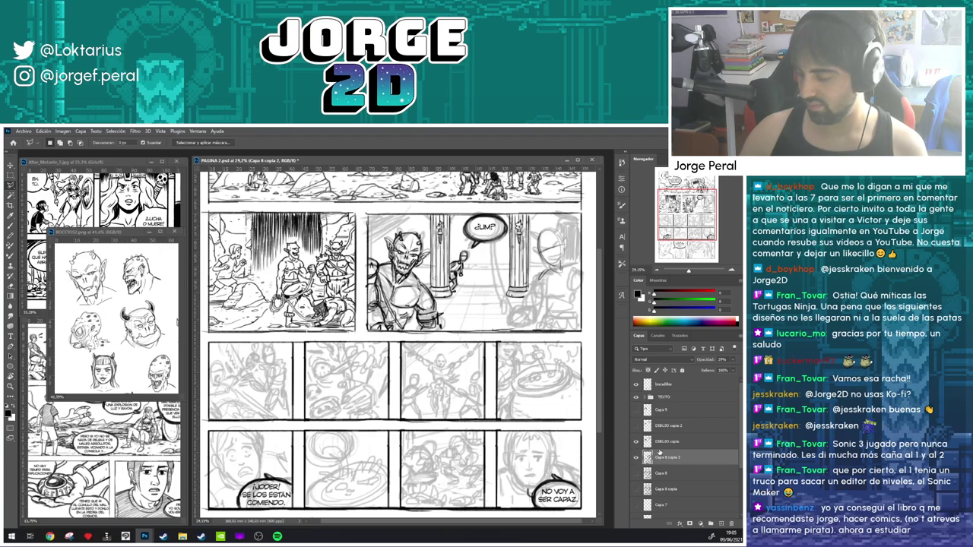
- On DIBUJO copia, rough in the second demon's shoulder arc, forearm circle, fist and one edge of his club with the Brush
{"action": "scroll", "coordinate": [482, 341], "scroll_direction": "up", "scroll_amount": 3}
{"action": "scroll", "coordinate": [530, 308], "scroll_direction": "up", "scroll_amount": 3}
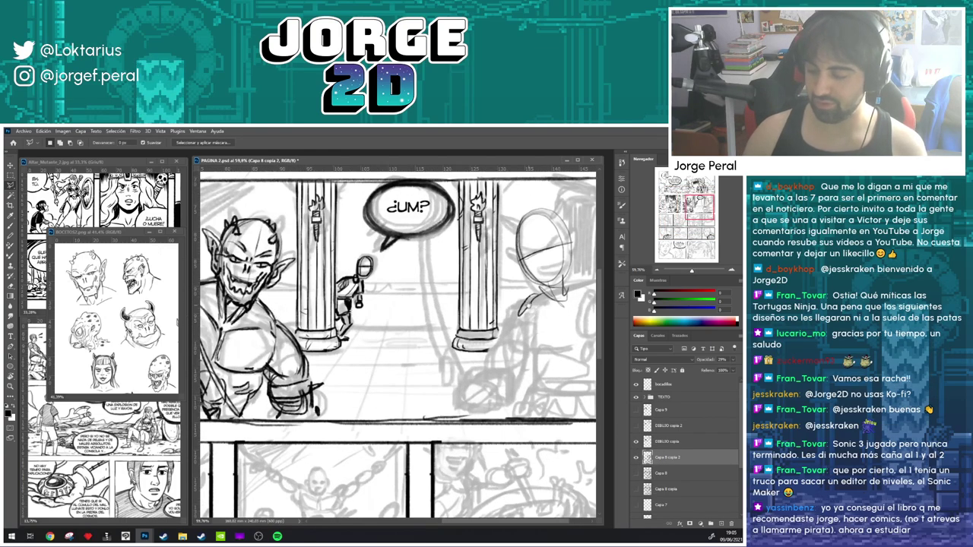
{"action": "mouse_move", "coordinate": [529, 308]}
{"action": "left_mouse_down"}
{"action": "mouse_move", "coordinate": [478, 289]}
{"action": "mouse_move", "coordinate": [465, 260]}
{"action": "left_mouse_up"}
{"action": "key", "text": "b"}
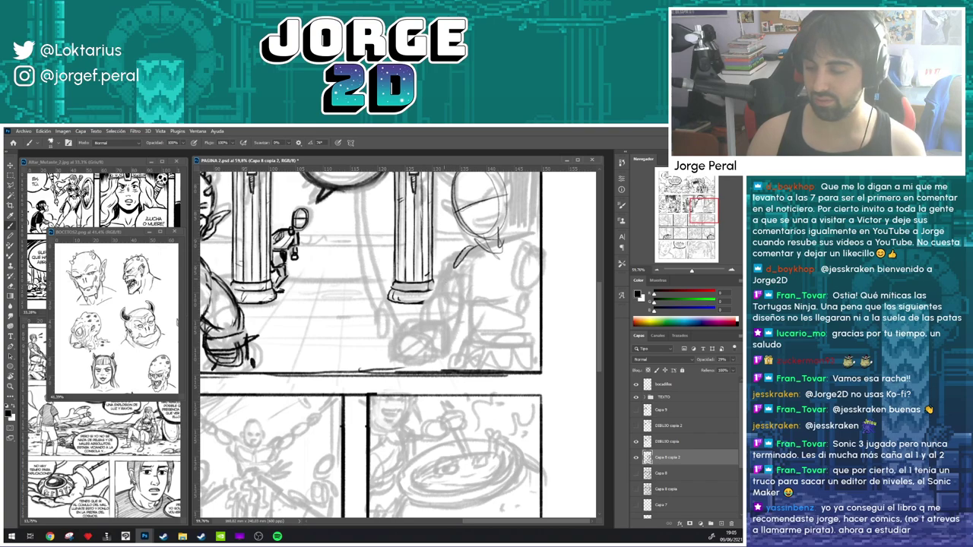
{"action": "key", "text": "alt+]"}
{"action": "mouse_move", "coordinate": [461, 263]}
{"action": "left_mouse_down"}
{"action": "mouse_move", "coordinate": [423, 313]}
{"action": "mouse_move", "coordinate": [434, 334]}
{"action": "mouse_move", "coordinate": [442, 322]}
{"action": "mouse_move", "coordinate": [411, 359]}
{"action": "mouse_move", "coordinate": [376, 346]}
{"action": "mouse_move", "coordinate": [395, 362]}
{"action": "mouse_move", "coordinate": [410, 334]}
{"action": "mouse_move", "coordinate": [374, 327]}
{"action": "mouse_move", "coordinate": [412, 334]}
{"action": "mouse_move", "coordinate": [365, 341]}
{"action": "mouse_move", "coordinate": [344, 192]}
{"action": "mouse_move", "coordinate": [342, 229]}
{"action": "mouse_move", "coordinate": [374, 326]}
{"action": "left_mouse_up"}
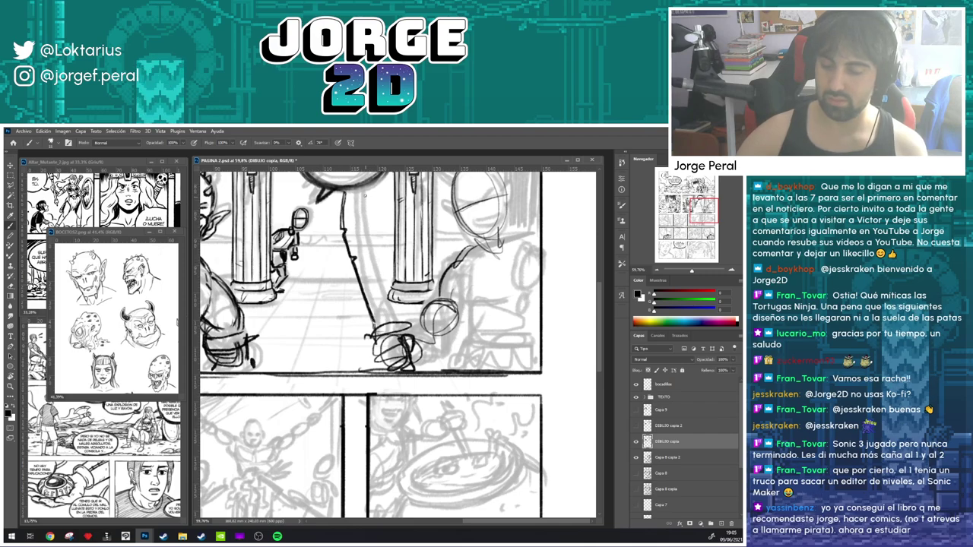
- Draw the opposite edge and inner contour lines of the second demon's club, down to the fist
{"action": "left_click_drag", "start_coordinate": [372, 185], "coordinate": [401, 328]}
{"action": "key", "text": "ctrl+z"}
{"action": "left_click_drag", "start_coordinate": [375, 248], "coordinate": [383, 278]}
{"action": "mouse_move", "coordinate": [355, 191]}
{"action": "left_mouse_down"}
{"action": "mouse_move", "coordinate": [360, 255]}
{"action": "mouse_move", "coordinate": [386, 326]}
{"action": "left_mouse_up"}
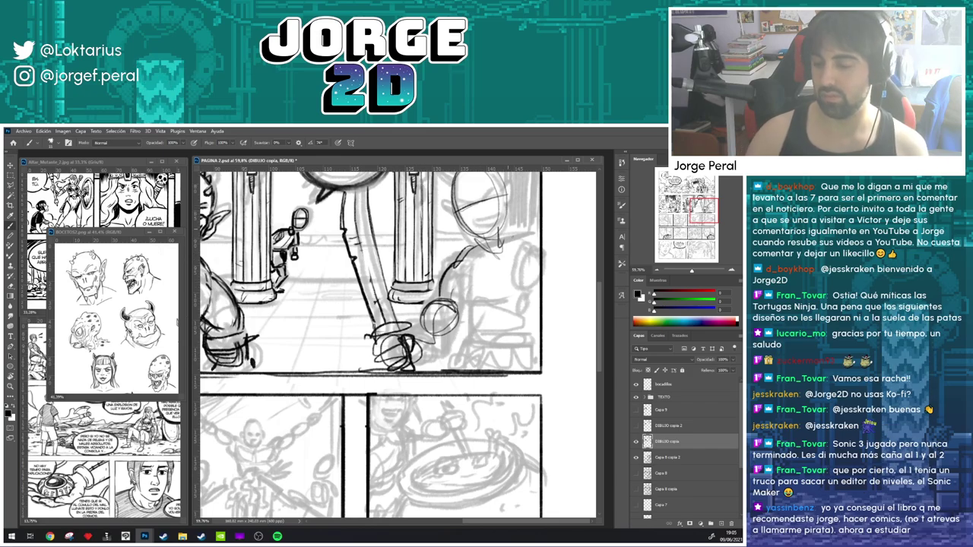
{"action": "left_click_drag", "start_coordinate": [449, 293], "coordinate": [469, 244]}
{"action": "mouse_move", "coordinate": [498, 289]}
{"action": "left_mouse_down"}
{"action": "mouse_move", "coordinate": [470, 256]}
{"action": "mouse_move", "coordinate": [500, 277]}
{"action": "mouse_move", "coordinate": [477, 297]}
{"action": "left_mouse_up"}
{"action": "mouse_move", "coordinate": [495, 249]}
{"action": "left_mouse_down"}
{"action": "mouse_move", "coordinate": [502, 289]}
{"action": "mouse_move", "coordinate": [534, 289]}
{"action": "left_mouse_up"}
{"action": "key", "text": "ctrl+z"}
{"action": "key", "text": "ctrl+z"}
{"action": "key", "text": "ctrl+z"}
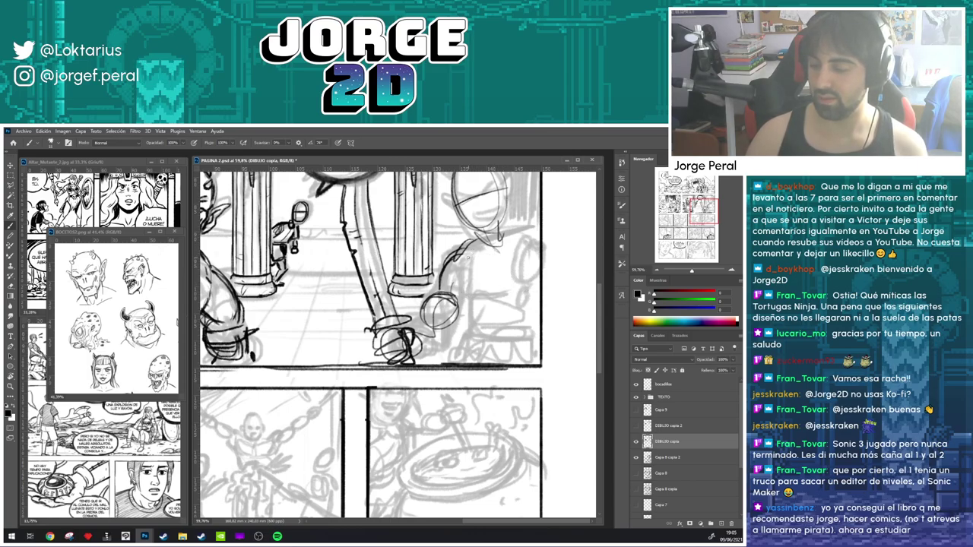
- Sketch the club-wielding demon's chest, side and waist contours down to the panel's bottom border
{"action": "mouse_move", "coordinate": [468, 257]}
{"action": "left_mouse_down"}
{"action": "mouse_move", "coordinate": [488, 288]}
{"action": "mouse_move", "coordinate": [496, 279]}
{"action": "left_mouse_up"}
{"action": "left_click_drag", "start_coordinate": [479, 291], "coordinate": [461, 351]}
{"action": "mouse_move", "coordinate": [465, 313]}
{"action": "left_mouse_down"}
{"action": "mouse_move", "coordinate": [459, 348]}
{"action": "mouse_move", "coordinate": [542, 334]}
{"action": "left_mouse_up"}
{"action": "left_click_drag", "start_coordinate": [478, 348], "coordinate": [534, 342]}
{"action": "left_click_drag", "start_coordinate": [504, 281], "coordinate": [531, 287]}
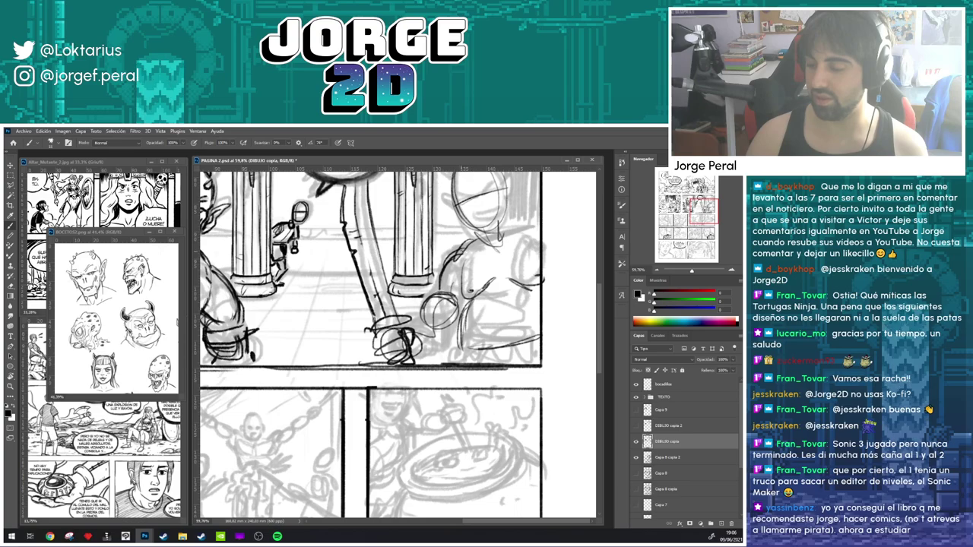
- Draw the club-wielding demon's shoulder line and neck strokes beneath the head oval
{"action": "left_click_drag", "start_coordinate": [465, 252], "coordinate": [531, 234]}
{"action": "mouse_move", "coordinate": [529, 235]}
{"action": "left_mouse_down"}
{"action": "mouse_move", "coordinate": [544, 227]}
{"action": "mouse_move", "coordinate": [510, 221]}
{"action": "left_mouse_up"}
{"action": "mouse_move", "coordinate": [507, 236]}
{"action": "left_mouse_down"}
{"action": "mouse_move", "coordinate": [514, 216]}
{"action": "mouse_move", "coordinate": [537, 222]}
{"action": "mouse_move", "coordinate": [456, 250]}
{"action": "mouse_move", "coordinate": [535, 222]}
{"action": "left_mouse_up"}
{"action": "scroll", "coordinate": [517, 228], "scroll_direction": "up", "scroll_amount": 1}
{"action": "left_click_drag", "start_coordinate": [505, 283], "coordinate": [505, 280]}
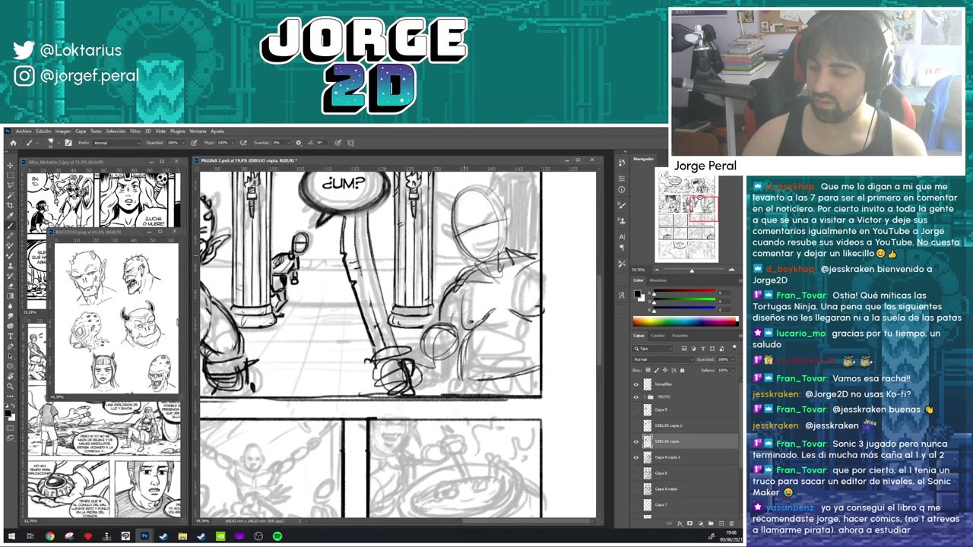
- Draw the club-wielding demon's jaw and grinning mouth, cleaning up stray strokes with the Eraser
{"action": "mouse_move", "coordinate": [464, 256]}
{"action": "left_mouse_down"}
{"action": "mouse_move", "coordinate": [503, 275]}
{"action": "mouse_move", "coordinate": [493, 260]}
{"action": "left_mouse_up"}
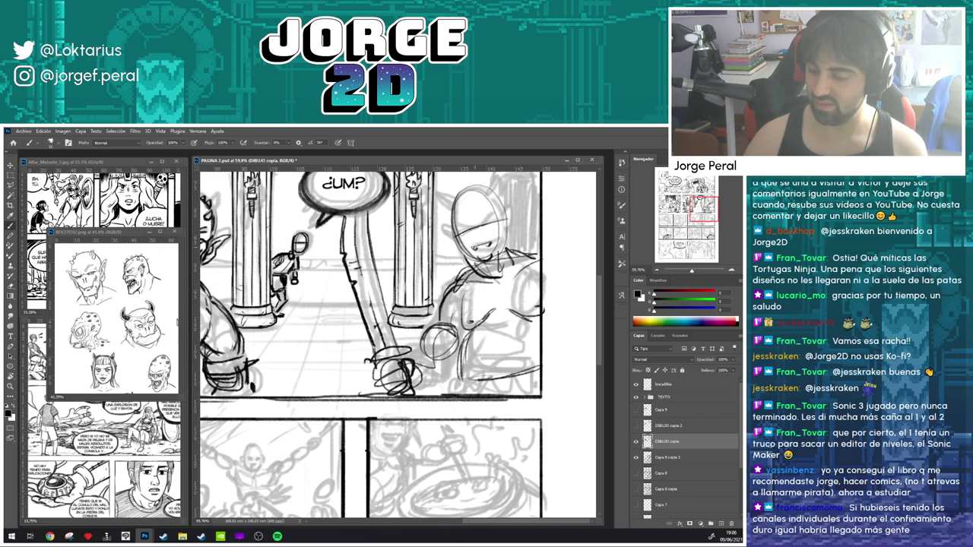
{"action": "mouse_move", "coordinate": [473, 247]}
{"action": "left_mouse_down"}
{"action": "mouse_move", "coordinate": [494, 241]}
{"action": "mouse_move", "coordinate": [481, 248]}
{"action": "left_mouse_up"}
{"action": "mouse_move", "coordinate": [476, 254]}
{"action": "left_mouse_down"}
{"action": "mouse_move", "coordinate": [499, 241]}
{"action": "mouse_move", "coordinate": [497, 257]}
{"action": "mouse_move", "coordinate": [496, 243]}
{"action": "left_mouse_up"}
{"action": "key", "text": "e"}
{"action": "key", "text": "b"}
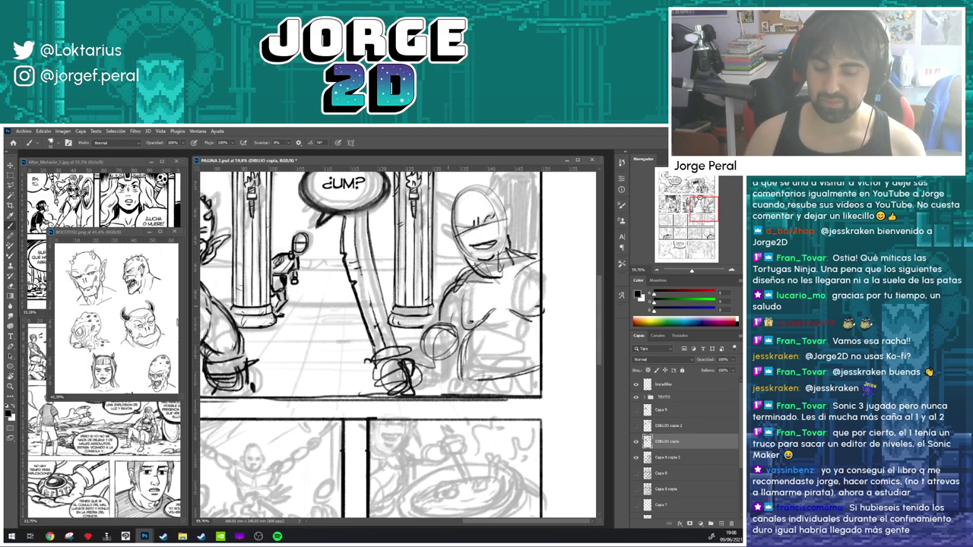
- Using other monster heads in BOCETOS2 as reference, draw the club-wielding demon's skull outline, pointed ear and hair tuft
{"action": "left_click", "coordinate": [136, 247]}
{"action": "left_click_drag", "start_coordinate": [162, 323], "coordinate": [59, 328]}
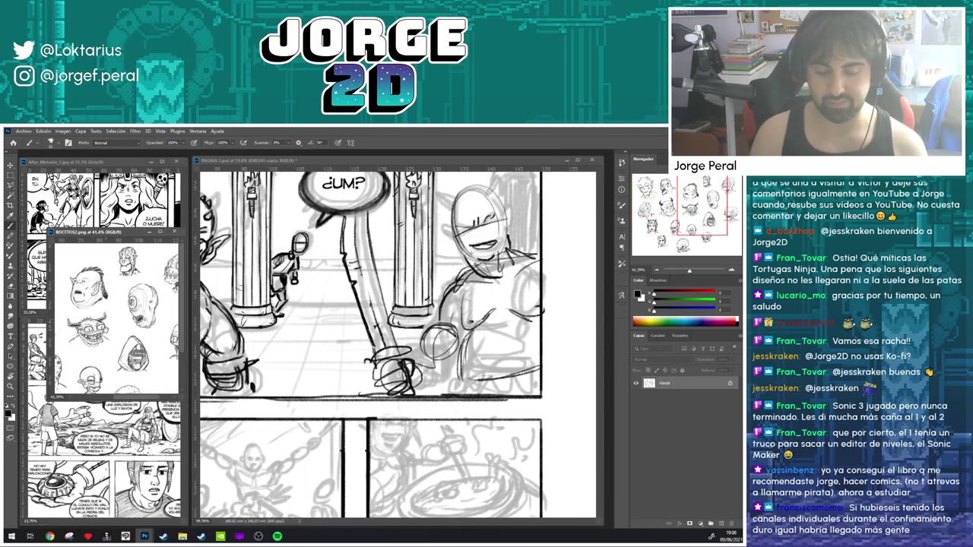
{"action": "left_click_drag", "start_coordinate": [158, 369], "coordinate": [142, 356]}
{"action": "scroll", "coordinate": [139, 348], "scroll_direction": "left", "scroll_amount": 2}
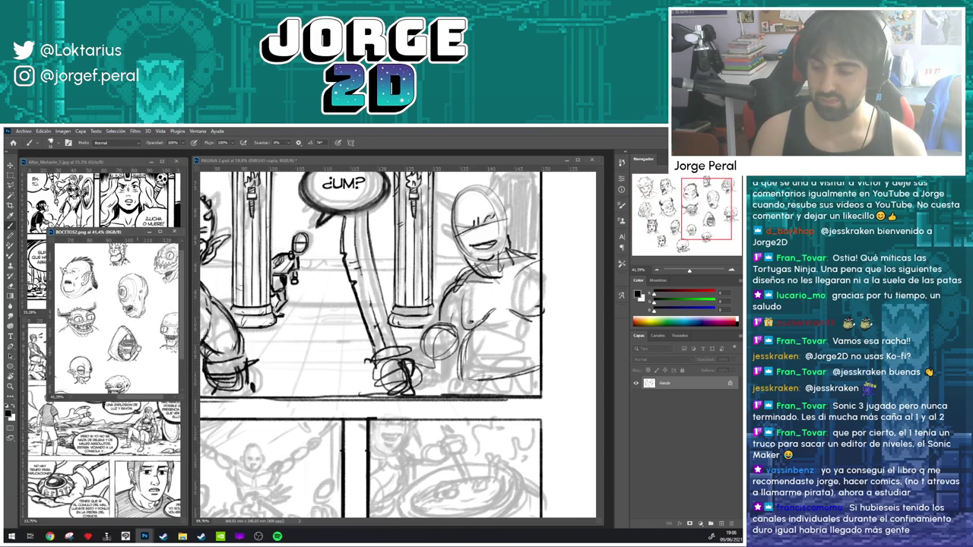
{"action": "left_click", "coordinate": [486, 171]}
{"action": "scroll", "coordinate": [477, 228], "scroll_direction": "up", "scroll_amount": 1}
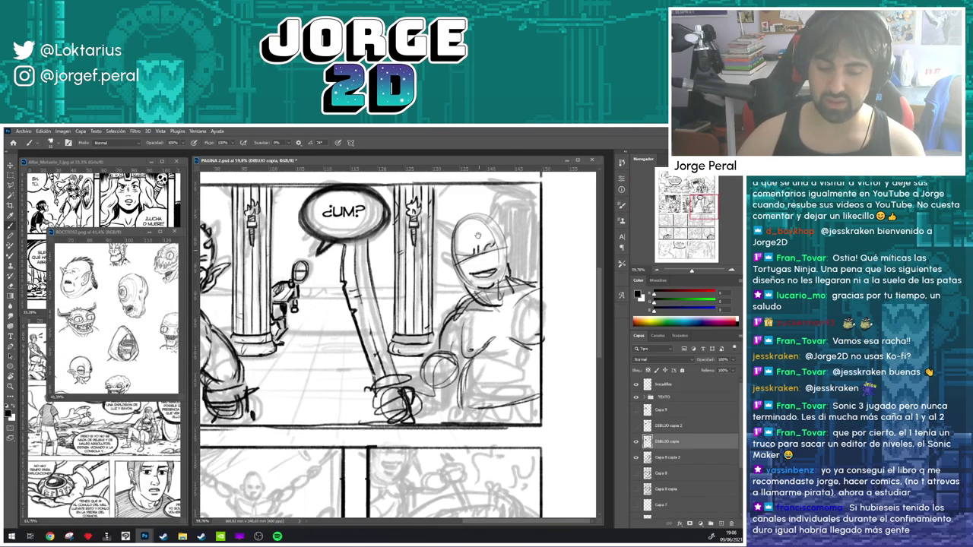
{"action": "mouse_move", "coordinate": [469, 206]}
{"action": "left_mouse_down"}
{"action": "mouse_move", "coordinate": [451, 251]}
{"action": "mouse_move", "coordinate": [466, 294]}
{"action": "left_mouse_up"}
{"action": "mouse_move", "coordinate": [511, 258]}
{"action": "left_mouse_down"}
{"action": "mouse_move", "coordinate": [511, 276]}
{"action": "mouse_move", "coordinate": [459, 307]}
{"action": "mouse_move", "coordinate": [489, 306]}
{"action": "mouse_move", "coordinate": [451, 313]}
{"action": "left_mouse_up"}
{"action": "key", "text": "e"}
{"action": "key", "text": "b"}
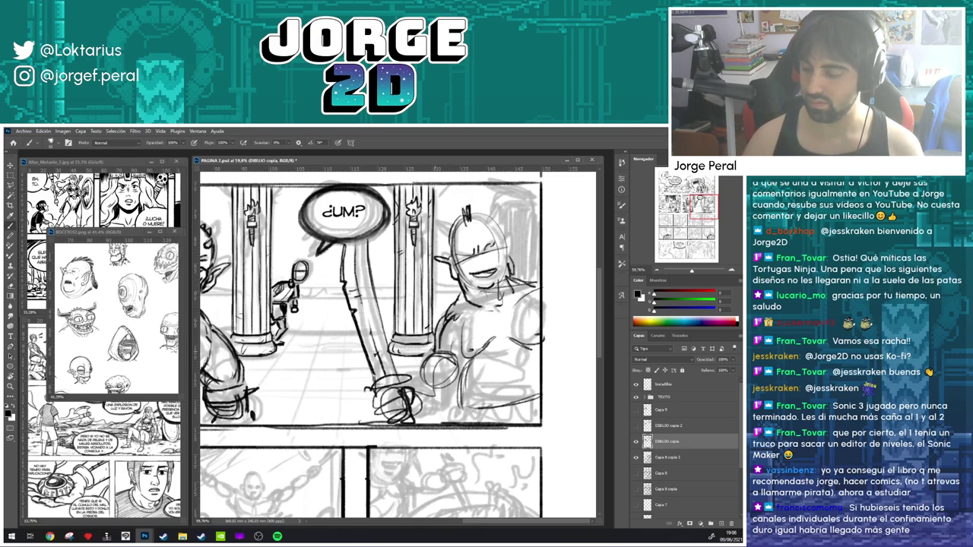
- Outline the club-wielding demon's upper arm and forearm leading to the fist, and add pectoral lines to his chest
{"action": "mouse_move", "coordinate": [432, 354]}
{"action": "left_mouse_down"}
{"action": "mouse_move", "coordinate": [416, 380]}
{"action": "mouse_move", "coordinate": [446, 315]}
{"action": "left_mouse_up"}
{"action": "left_click_drag", "start_coordinate": [416, 371], "coordinate": [436, 360]}
{"action": "mouse_move", "coordinate": [452, 396]}
{"action": "left_mouse_down"}
{"action": "mouse_move", "coordinate": [459, 373]}
{"action": "mouse_move", "coordinate": [432, 420]}
{"action": "mouse_move", "coordinate": [416, 422]}
{"action": "mouse_move", "coordinate": [423, 386]}
{"action": "left_mouse_up"}
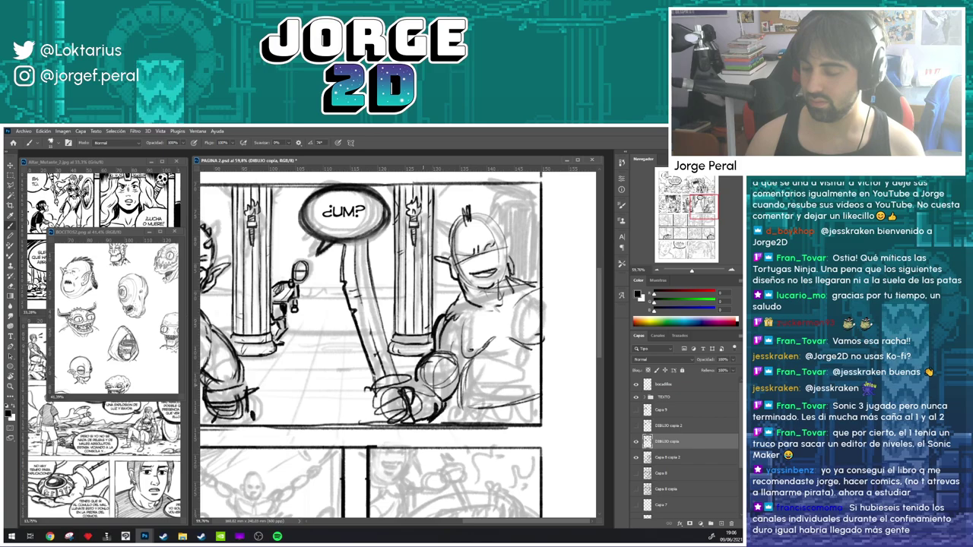
{"action": "mouse_move", "coordinate": [467, 323]}
{"action": "left_mouse_down"}
{"action": "mouse_move", "coordinate": [456, 361]}
{"action": "mouse_move", "coordinate": [478, 355]}
{"action": "left_mouse_up"}
{"action": "left_click_drag", "start_coordinate": [491, 343], "coordinate": [471, 357]}
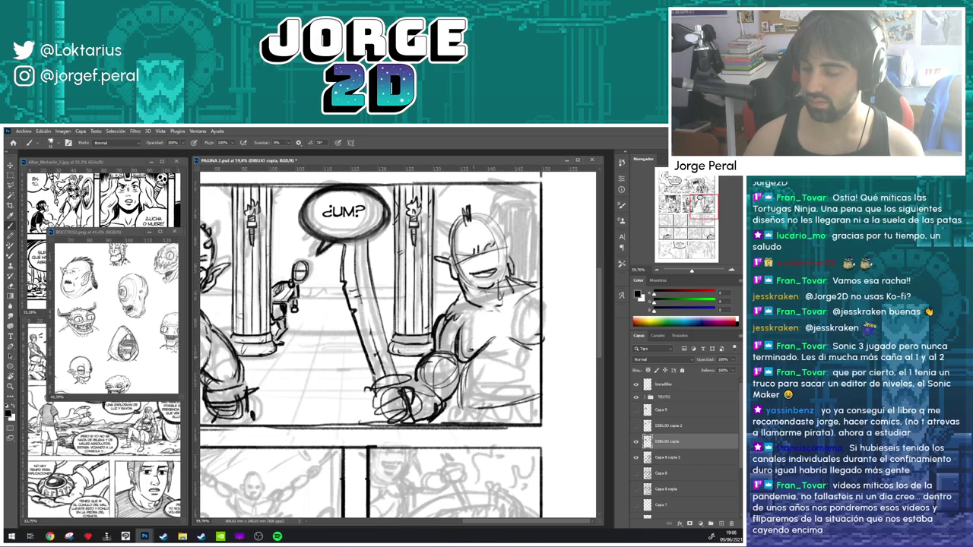
- Sketch the club-wielding demon's other fist and wrist as rough circles in the panel's lower right corner
{"action": "left_click_drag", "start_coordinate": [539, 340], "coordinate": [526, 350]}
{"action": "mouse_move", "coordinate": [463, 365]}
{"action": "left_mouse_down"}
{"action": "mouse_move", "coordinate": [456, 409]}
{"action": "mouse_move", "coordinate": [479, 414]}
{"action": "mouse_move", "coordinate": [517, 391]}
{"action": "mouse_move", "coordinate": [502, 387]}
{"action": "mouse_move", "coordinate": [511, 389]}
{"action": "mouse_move", "coordinate": [496, 423]}
{"action": "mouse_move", "coordinate": [507, 386]}
{"action": "mouse_move", "coordinate": [523, 427]}
{"action": "left_mouse_up"}
{"action": "mouse_move", "coordinate": [508, 396]}
{"action": "left_mouse_down"}
{"action": "mouse_move", "coordinate": [495, 401]}
{"action": "mouse_move", "coordinate": [515, 403]}
{"action": "mouse_move", "coordinate": [463, 419]}
{"action": "mouse_move", "coordinate": [471, 403]}
{"action": "mouse_move", "coordinate": [545, 392]}
{"action": "left_mouse_up"}
- Detail the club-wielding demon's neck and face with brow, eyes, nose, forehead lines, second pointed ear and teeth
{"action": "left_click_drag", "start_coordinate": [467, 295], "coordinate": [507, 304]}
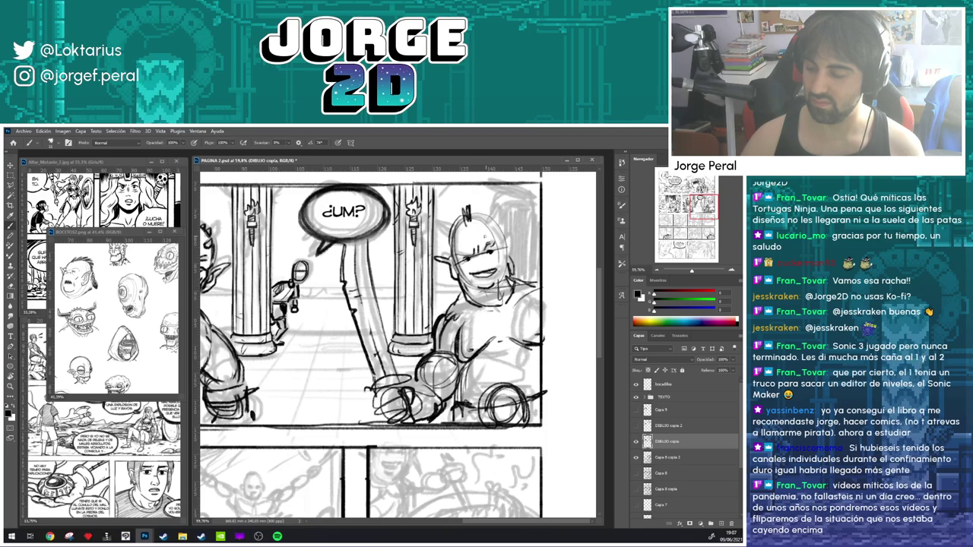
{"action": "mouse_move", "coordinate": [485, 236]}
{"action": "left_mouse_down"}
{"action": "mouse_move", "coordinate": [496, 243]}
{"action": "mouse_move", "coordinate": [455, 255]}
{"action": "left_mouse_up"}
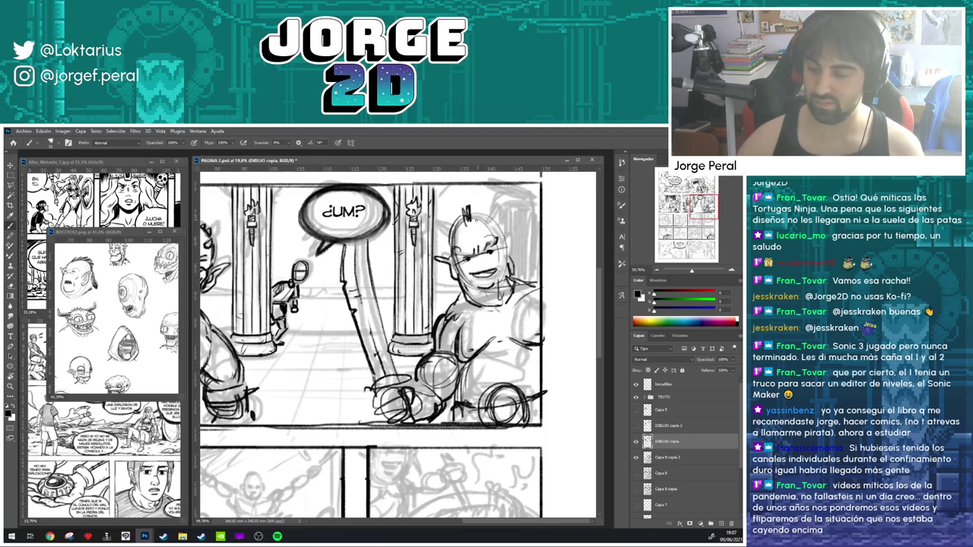
{"action": "left_click_drag", "start_coordinate": [469, 219], "coordinate": [450, 241]}
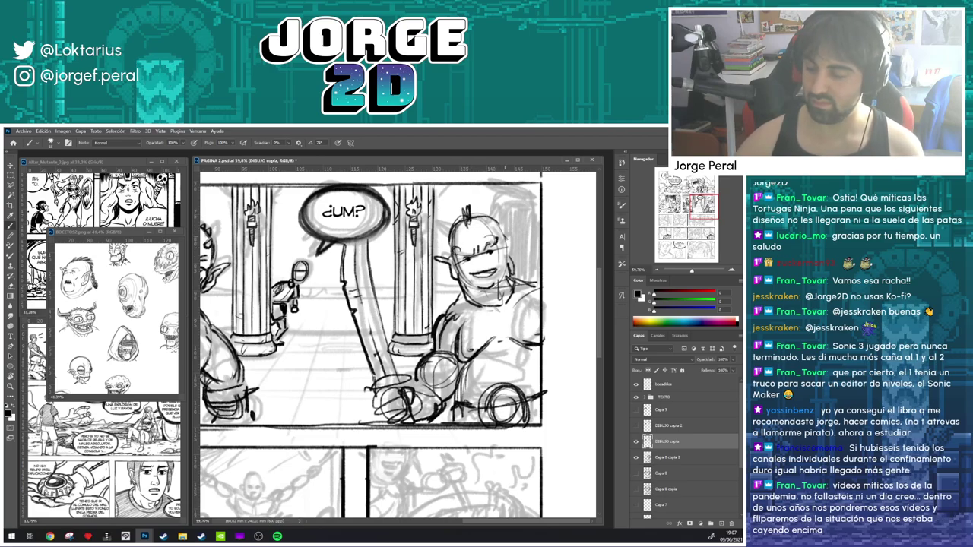
{"action": "left_click_drag", "start_coordinate": [514, 228], "coordinate": [517, 275]}
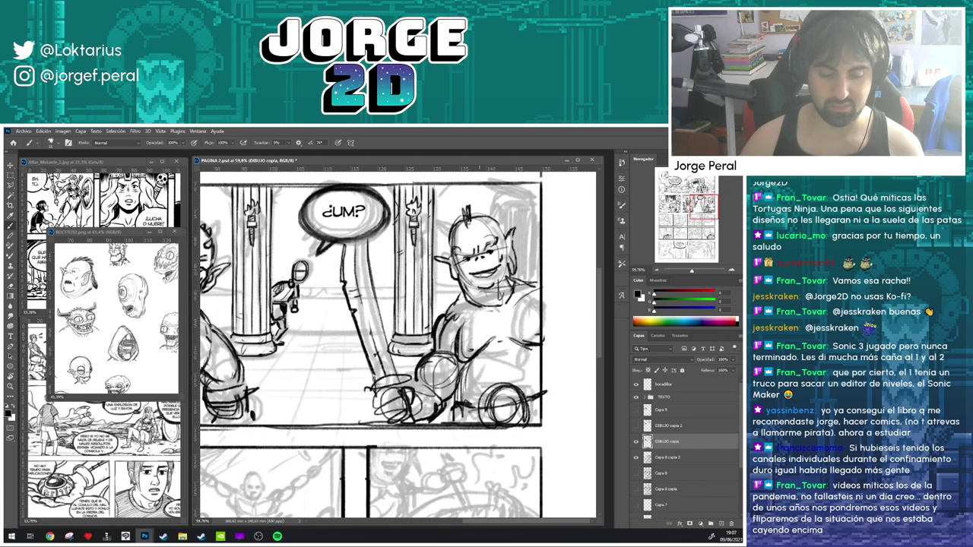
{"action": "left_click_drag", "start_coordinate": [482, 275], "coordinate": [474, 277]}
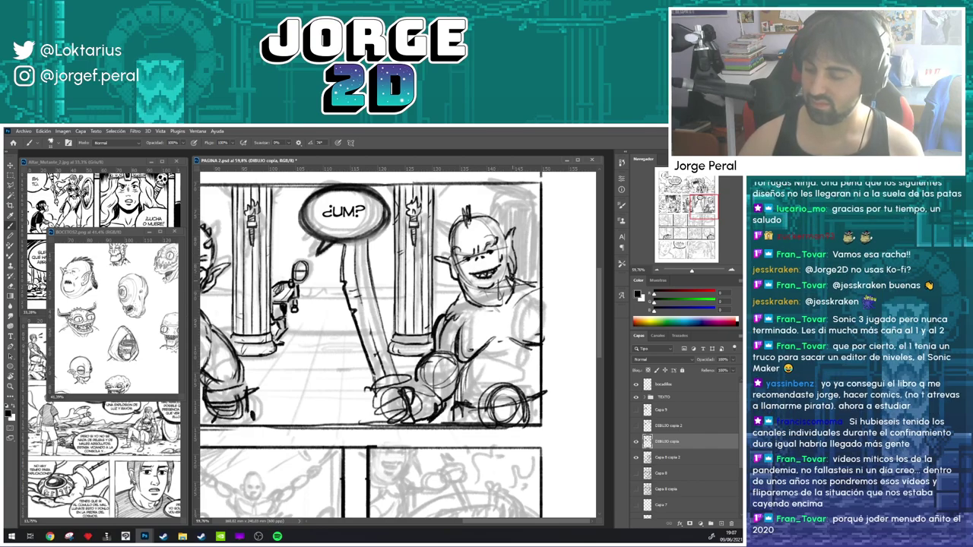
- Erase the excess strokes around the club-wielding demon's chin and neck
{"action": "key", "text": "e"}
{"action": "mouse_move", "coordinate": [502, 287]}
{"action": "left_mouse_down"}
{"action": "mouse_move", "coordinate": [480, 308]}
{"action": "mouse_move", "coordinate": [510, 302]}
{"action": "mouse_move", "coordinate": [459, 297]}
{"action": "left_mouse_up"}
{"action": "key", "text": "v"}
{"action": "key", "text": "ctrl+z"}
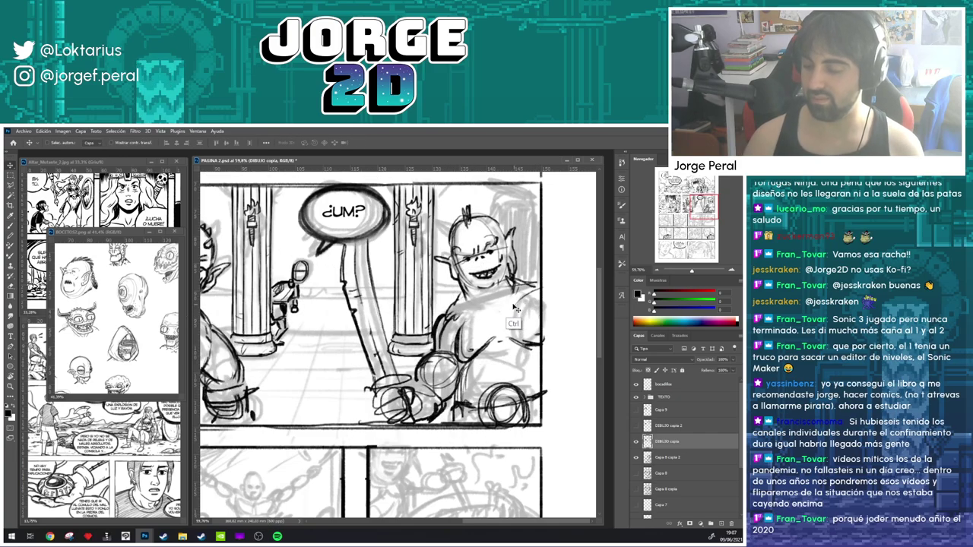
- Refine the contour of the club-wielding demon's shoulder and upper arm with brush strokes, undoing the arm line attempts
{"action": "key", "text": "b"}
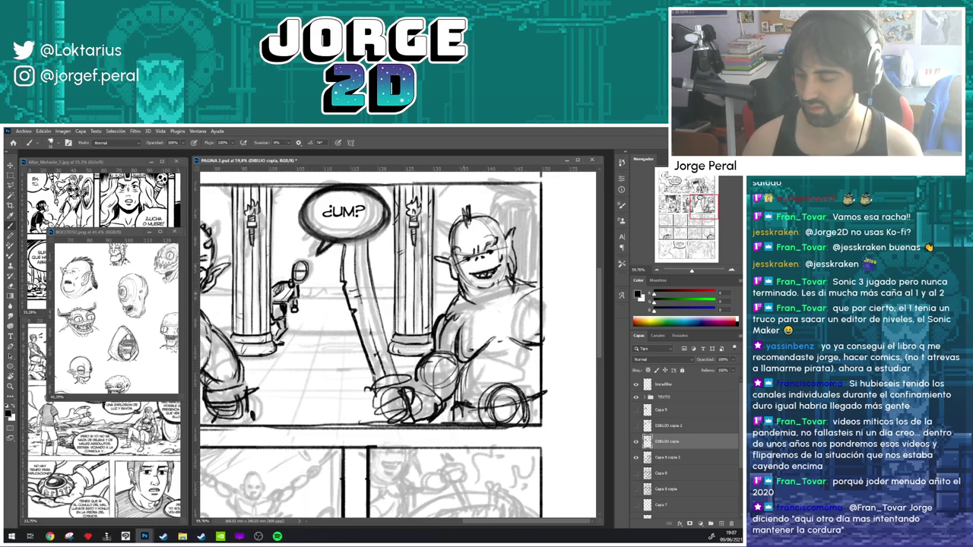
{"action": "left_click_drag", "start_coordinate": [522, 272], "coordinate": [544, 277]}
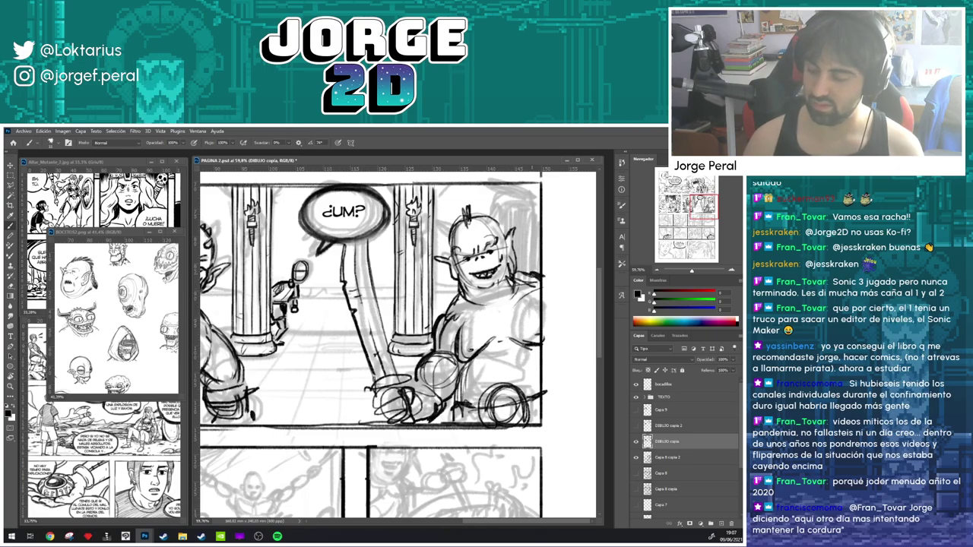
{"action": "left_click_drag", "start_coordinate": [454, 301], "coordinate": [430, 346]}
{"action": "key", "text": "ctrl+z"}
{"action": "key", "text": "ctrl+z"}
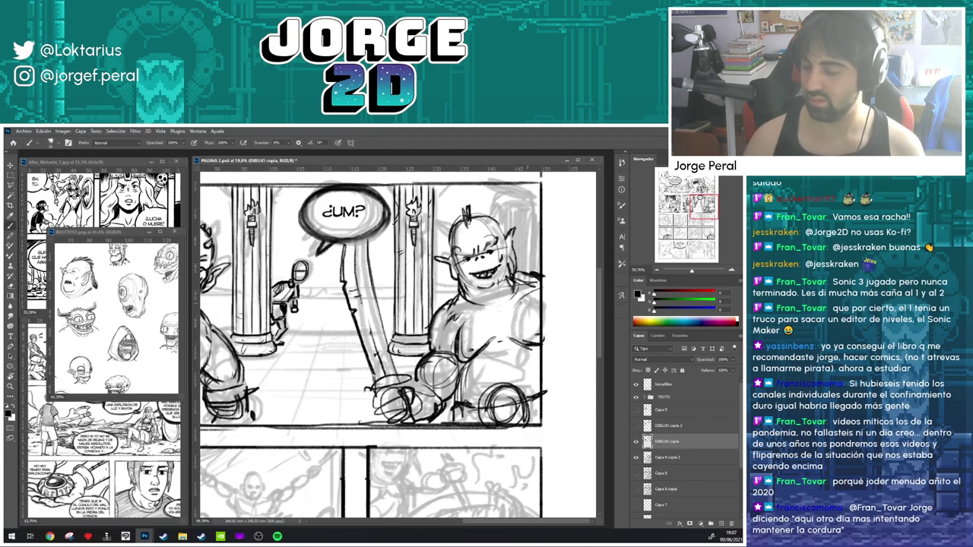
{"action": "key", "text": "e"}
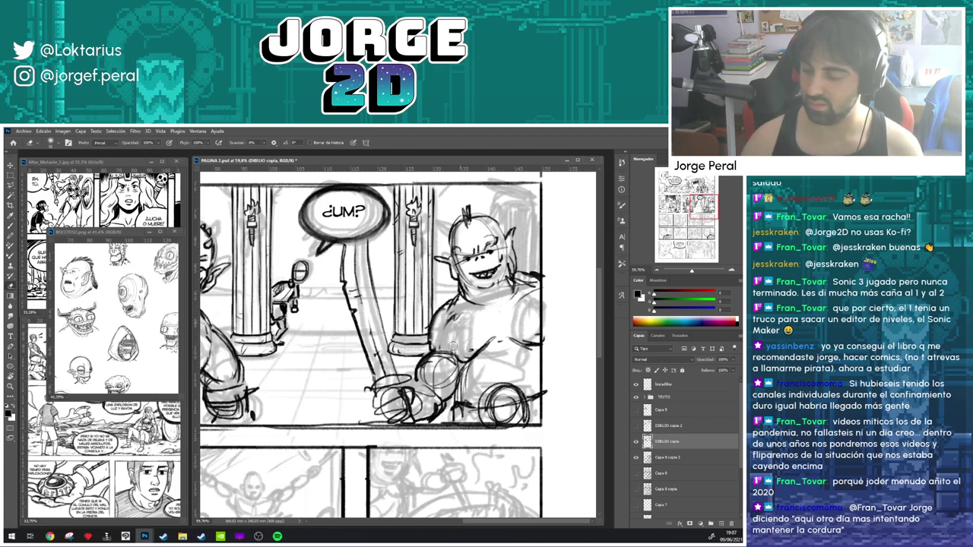
{"action": "key", "text": "b"}
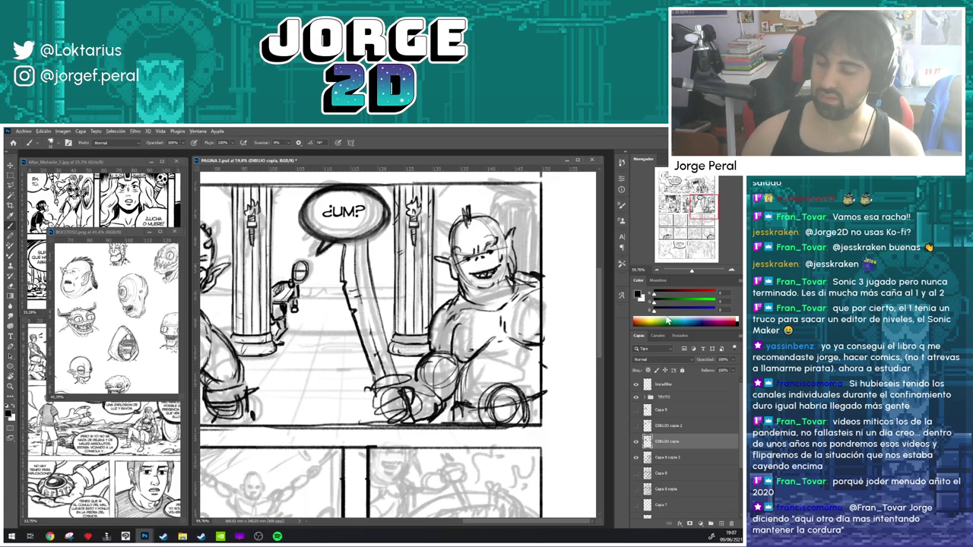
- Draw floor perspective lines in the ¿UM? panel, fanning out from a vanishing point between the columns toward the foreground
{"action": "left_click_drag", "start_coordinate": [426, 298], "coordinate": [306, 358]}
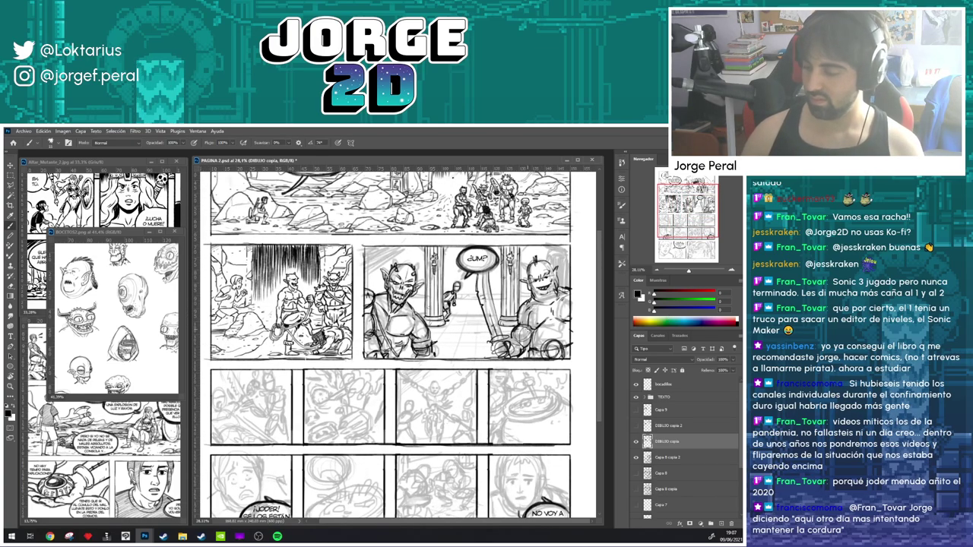
{"action": "key", "text": "e"}
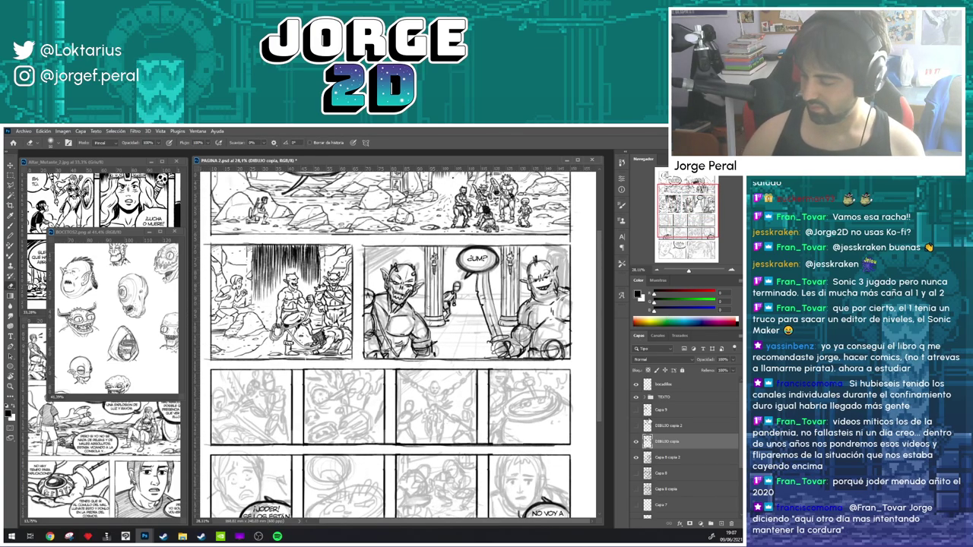
{"action": "key", "text": "b"}
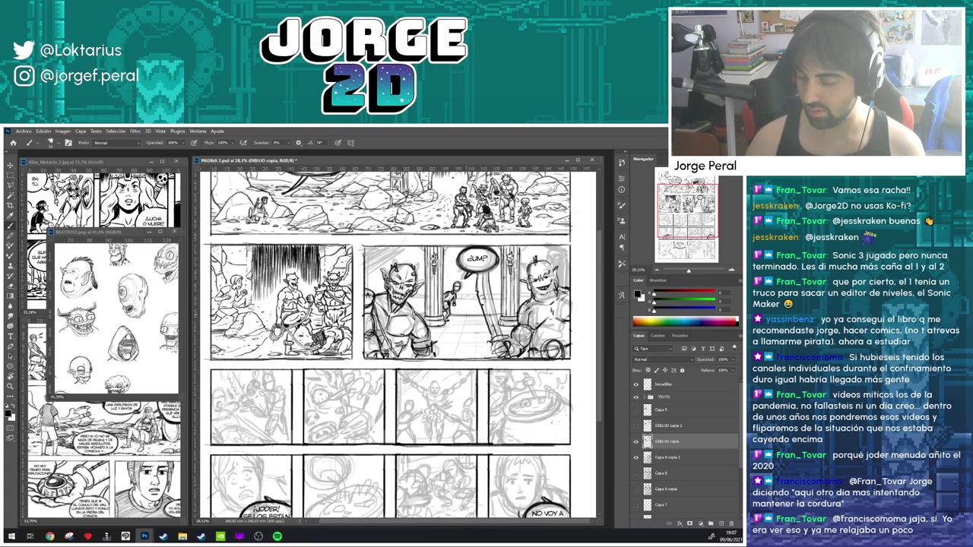
{"action": "left_click_drag", "start_coordinate": [466, 318], "coordinate": [448, 367]}
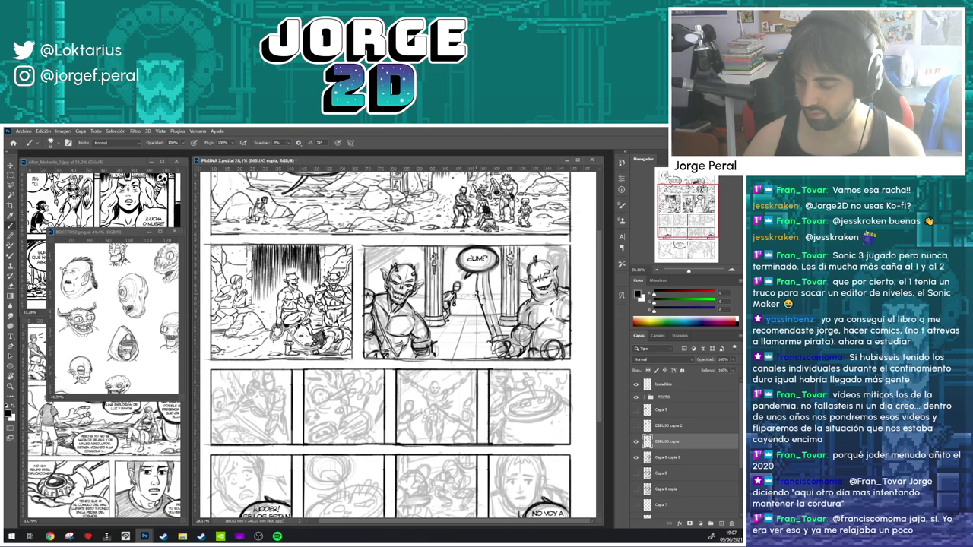
{"action": "left_click_drag", "start_coordinate": [466, 318], "coordinate": [454, 354]}
{"action": "key", "text": "ctrl+z"}
{"action": "mouse_move", "coordinate": [476, 298]}
{"action": "left_mouse_down"}
{"action": "mouse_move", "coordinate": [454, 348]}
{"action": "mouse_move", "coordinate": [432, 349]}
{"action": "left_mouse_up"}
{"action": "left_click_drag", "start_coordinate": [455, 317], "coordinate": [420, 353]}
{"action": "key", "text": "ctrl+z"}
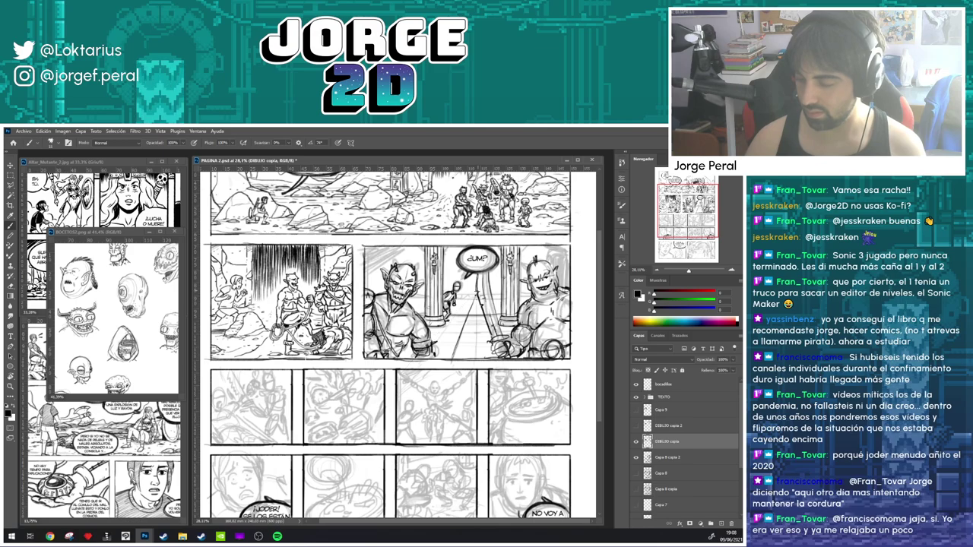
{"action": "left_click_drag", "start_coordinate": [468, 303], "coordinate": [403, 378]}
{"action": "left_click_drag", "start_coordinate": [476, 297], "coordinate": [476, 370]}
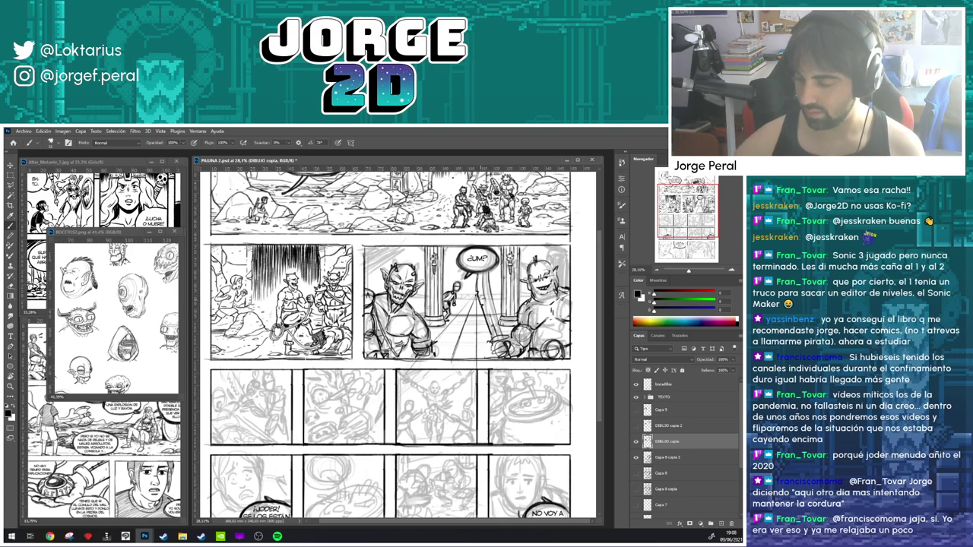
{"action": "left_click_drag", "start_coordinate": [480, 304], "coordinate": [505, 356]}
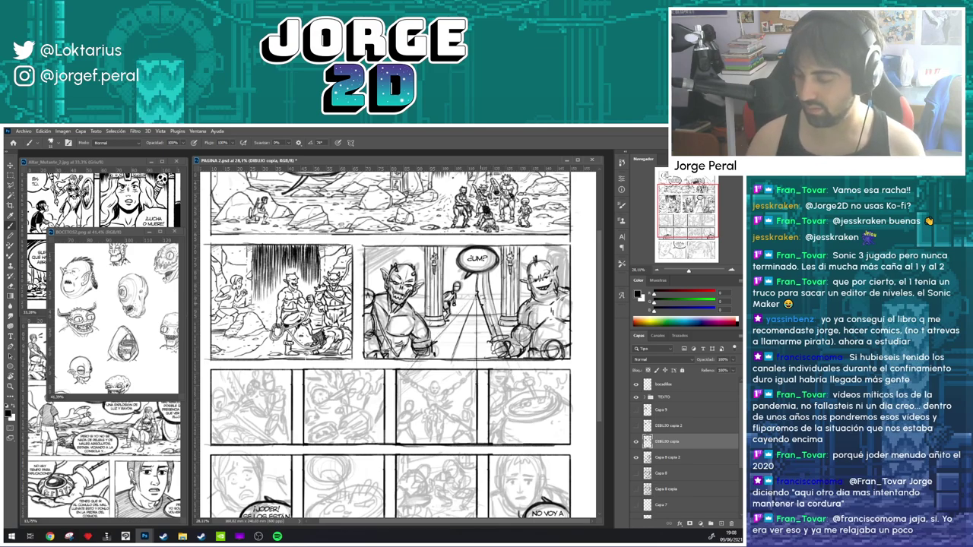
{"action": "left_click_drag", "start_coordinate": [475, 293], "coordinate": [541, 348]}
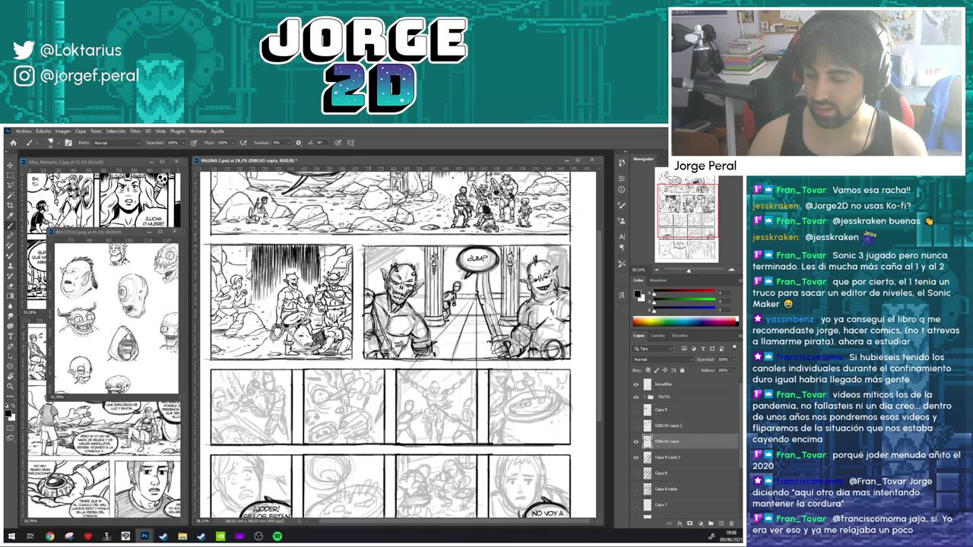
- Hatch dark shading into both upper corners of the ¿UM? panel and erase the excess strokes behind the horned demon
{"action": "left_click_drag", "start_coordinate": [372, 246], "coordinate": [364, 252]}
{"action": "left_click_drag", "start_coordinate": [377, 247], "coordinate": [364, 258]}
{"action": "mouse_move", "coordinate": [393, 246]}
{"action": "left_mouse_down"}
{"action": "mouse_move", "coordinate": [364, 262]}
{"action": "mouse_move", "coordinate": [364, 276]}
{"action": "left_mouse_up"}
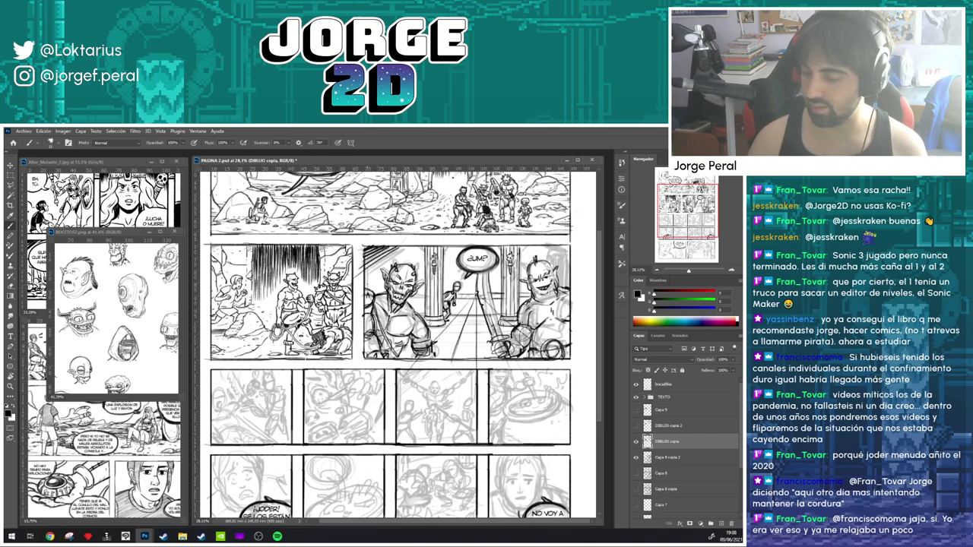
{"action": "key", "text": "e"}
{"action": "left_click_drag", "start_coordinate": [398, 249], "coordinate": [367, 270]}
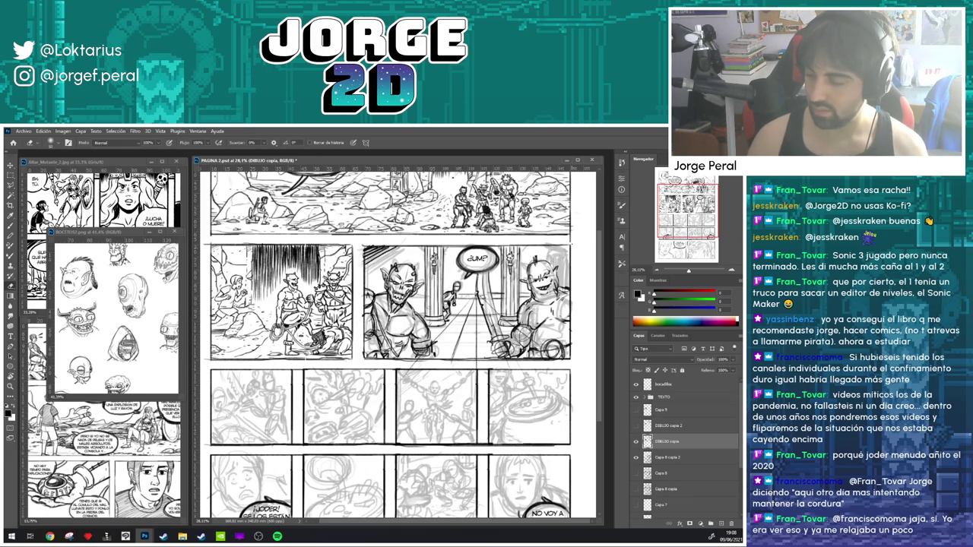
{"action": "key", "text": "b"}
{"action": "mouse_move", "coordinate": [549, 251]}
{"action": "left_mouse_down"}
{"action": "mouse_move", "coordinate": [568, 252]}
{"action": "mouse_move", "coordinate": [554, 266]}
{"action": "mouse_move", "coordinate": [563, 283]}
{"action": "mouse_move", "coordinate": [568, 274]}
{"action": "left_mouse_up"}
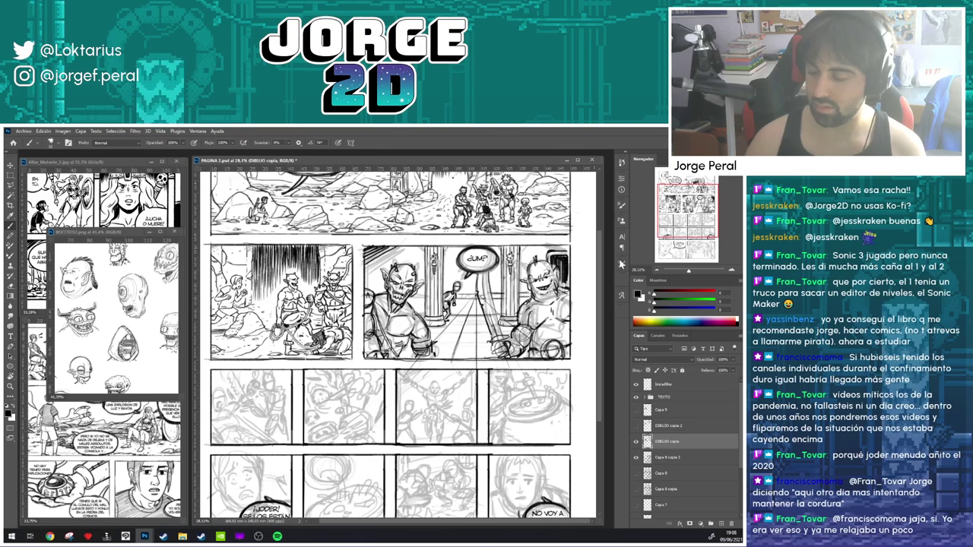
- Hide the rough sketch layer and draw horizontal tile lines across the ¿UM? panel's floor
{"action": "left_click", "coordinate": [636, 457]}
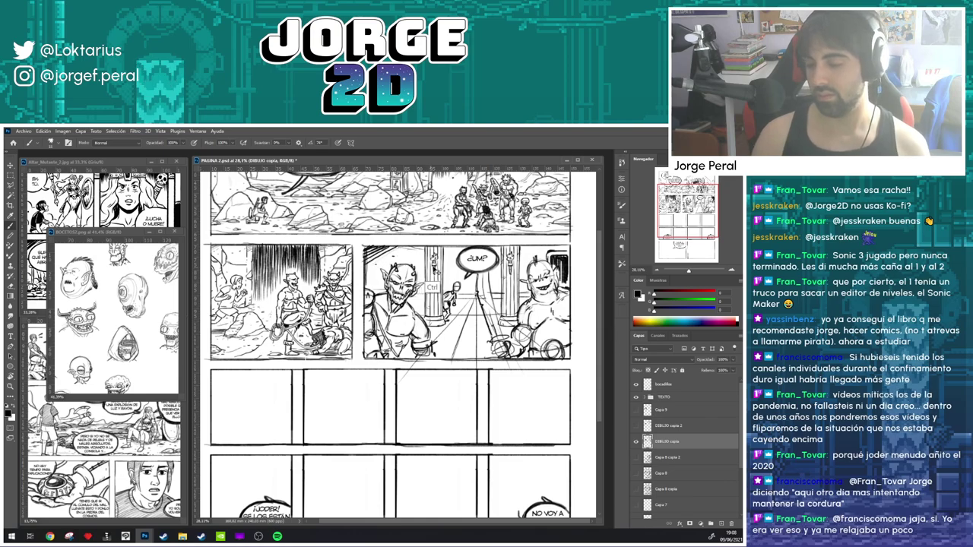
{"action": "scroll", "coordinate": [388, 342], "scroll_direction": "down", "scroll_amount": 1}
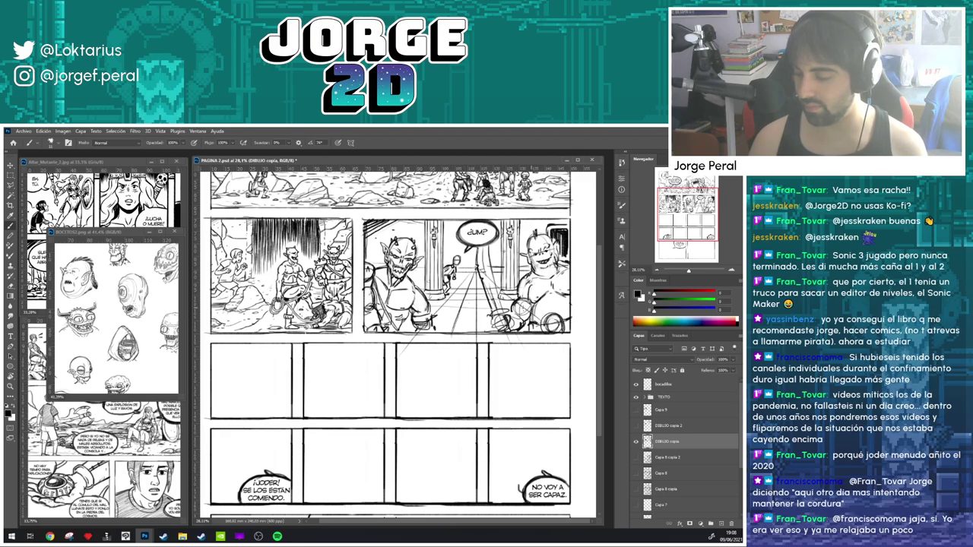
{"action": "left_click_drag", "start_coordinate": [430, 317], "coordinate": [493, 318]}
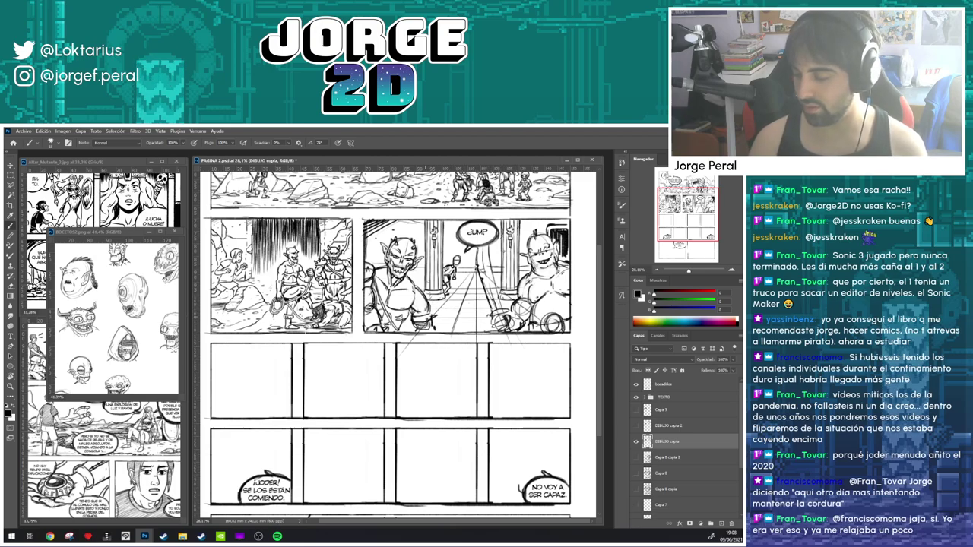
{"action": "left_click_drag", "start_coordinate": [419, 330], "coordinate": [511, 331]}
{"action": "scroll", "coordinate": [462, 348], "scroll_direction": "up", "scroll_amount": 1}
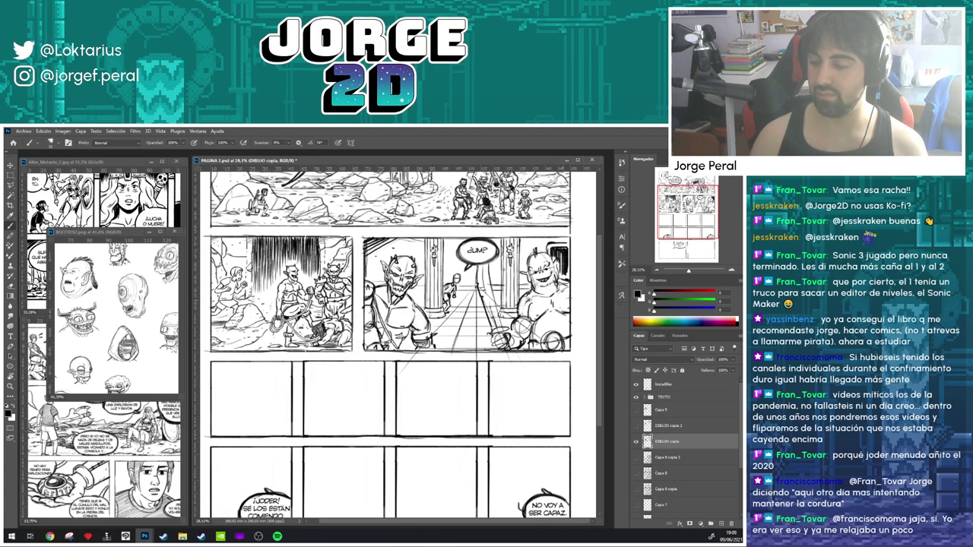
- Save the comic page
{"action": "scroll", "coordinate": [555, 286], "scroll_direction": "down", "scroll_amount": 5}
{"action": "scroll", "coordinate": [491, 330], "scroll_direction": "up", "scroll_amount": 2}
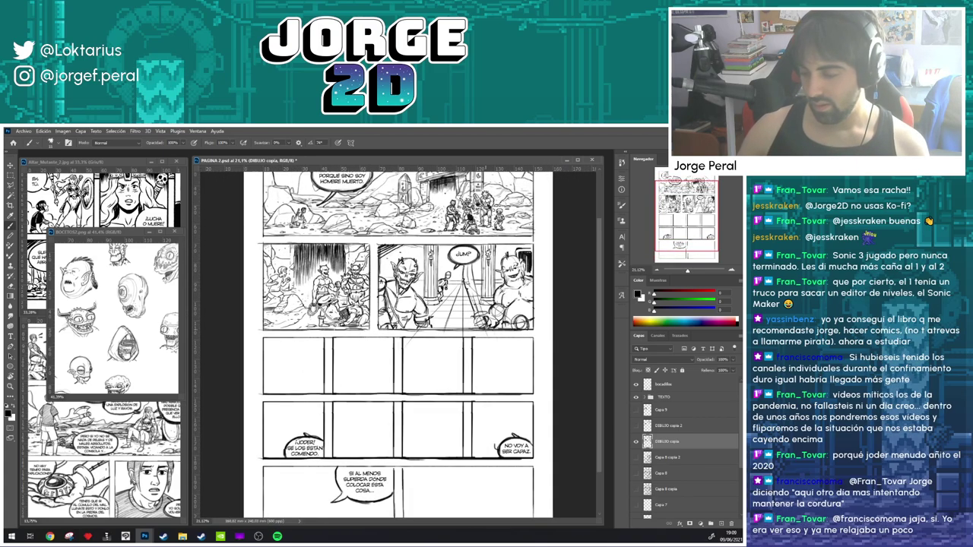
{"action": "key", "text": "ctrl+s"}
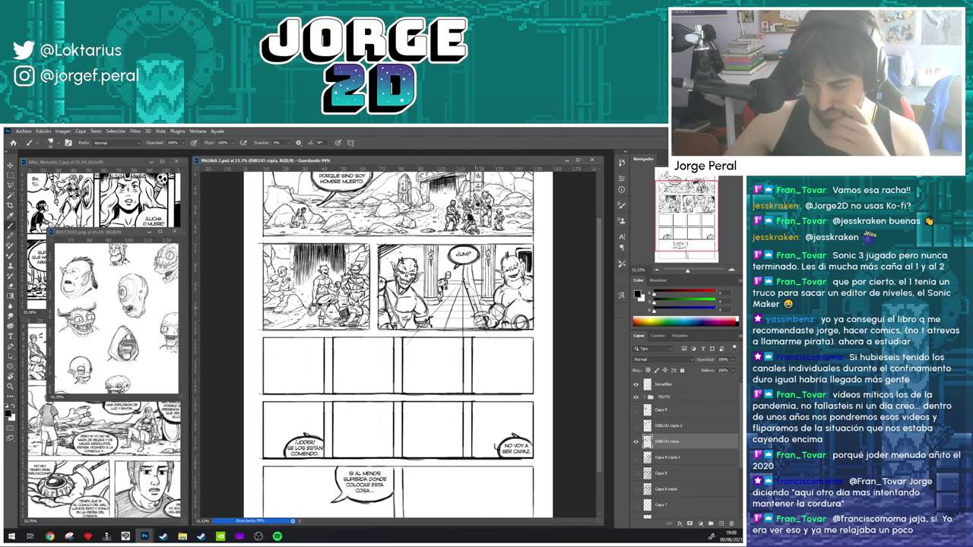
- Erase the horned demon's head and shoulder on the DIBUJO copia layer, with the rough sketch layer shown as a guide
{"action": "scroll", "coordinate": [408, 313], "scroll_direction": "up", "scroll_amount": 3}
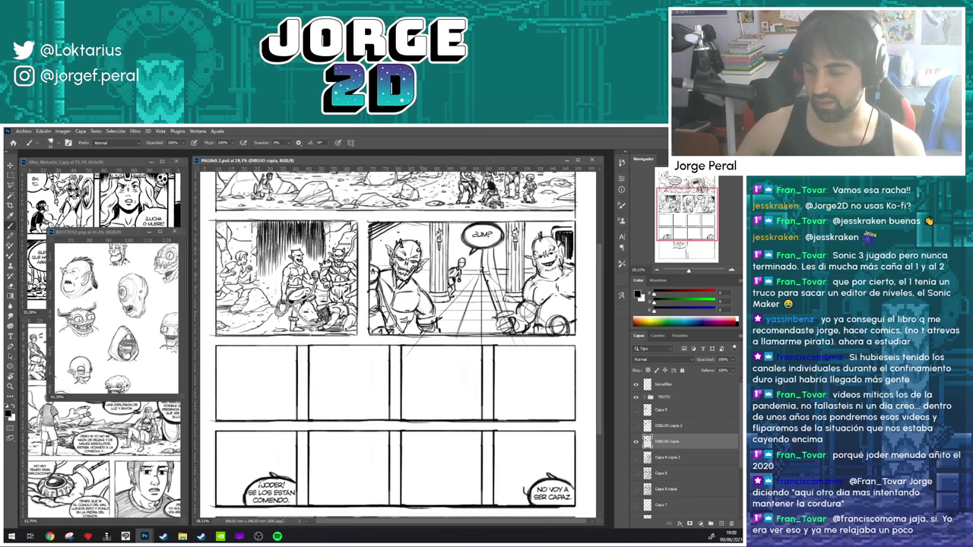
{"action": "left_click_drag", "start_coordinate": [486, 299], "coordinate": [482, 313]}
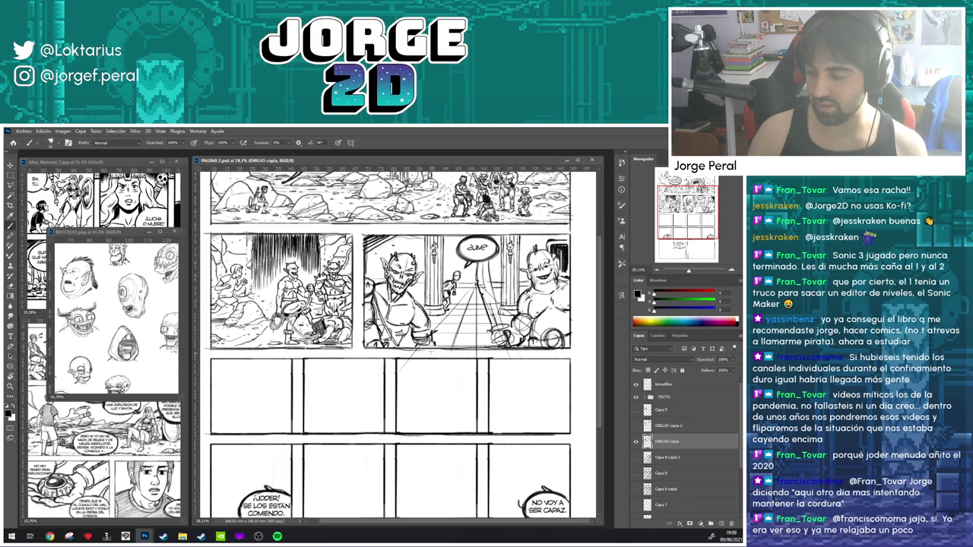
{"action": "key", "text": "e"}
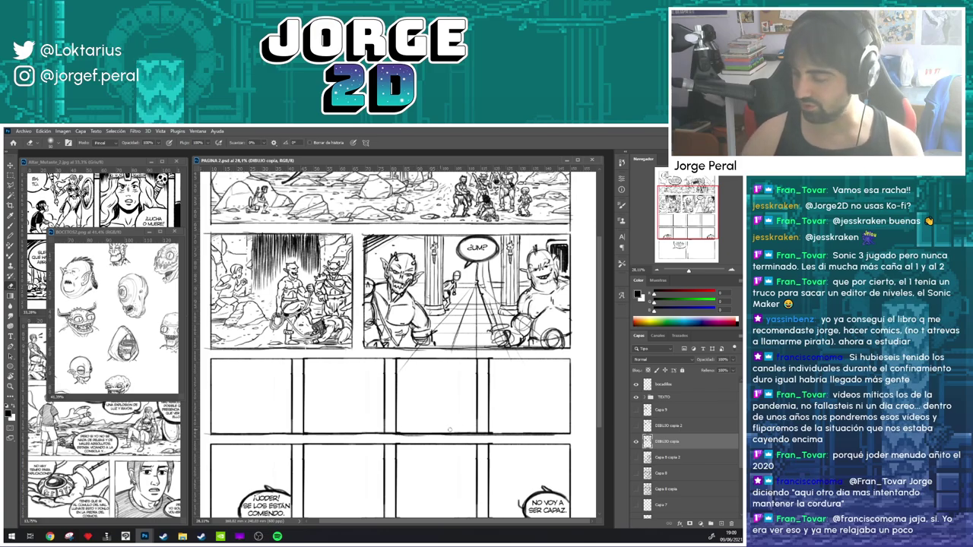
{"action": "left_click", "coordinate": [636, 457]}
{"action": "left_click", "coordinate": [637, 442]}
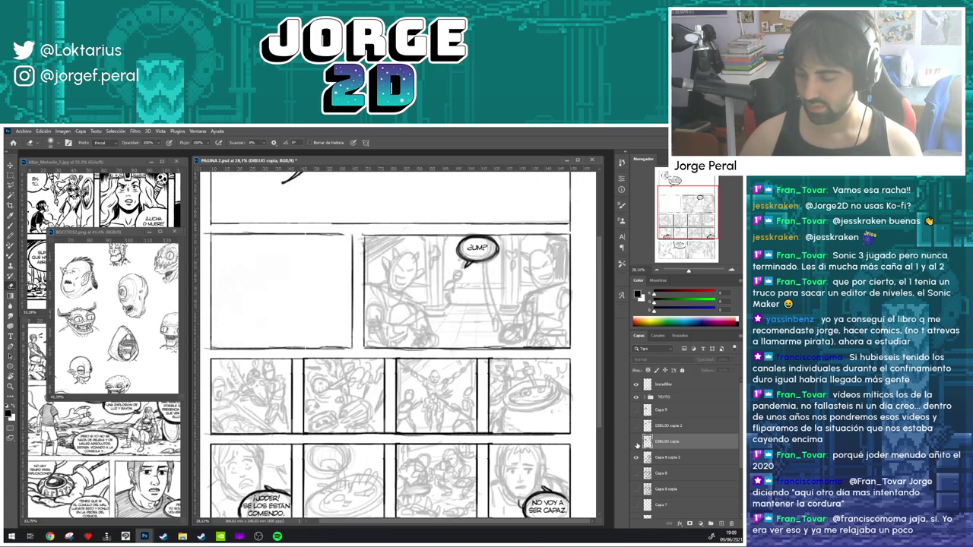
{"action": "left_click", "coordinate": [636, 442]}
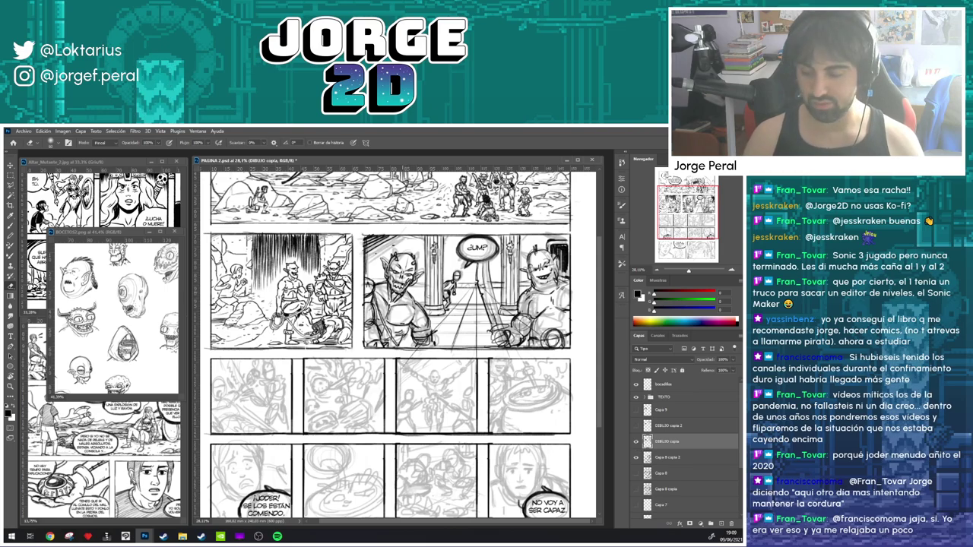
{"action": "mouse_move", "coordinate": [406, 281]}
{"action": "left_mouse_down"}
{"action": "mouse_move", "coordinate": [384, 262]}
{"action": "mouse_move", "coordinate": [407, 270]}
{"action": "mouse_move", "coordinate": [403, 293]}
{"action": "mouse_move", "coordinate": [411, 288]}
{"action": "mouse_move", "coordinate": [394, 283]}
{"action": "mouse_move", "coordinate": [414, 285]}
{"action": "mouse_move", "coordinate": [415, 270]}
{"action": "mouse_move", "coordinate": [369, 293]}
{"action": "mouse_move", "coordinate": [371, 327]}
{"action": "mouse_move", "coordinate": [376, 338]}
{"action": "mouse_move", "coordinate": [380, 327]}
{"action": "mouse_move", "coordinate": [386, 334]}
{"action": "mouse_move", "coordinate": [371, 343]}
{"action": "mouse_move", "coordinate": [372, 276]}
{"action": "left_mouse_up"}
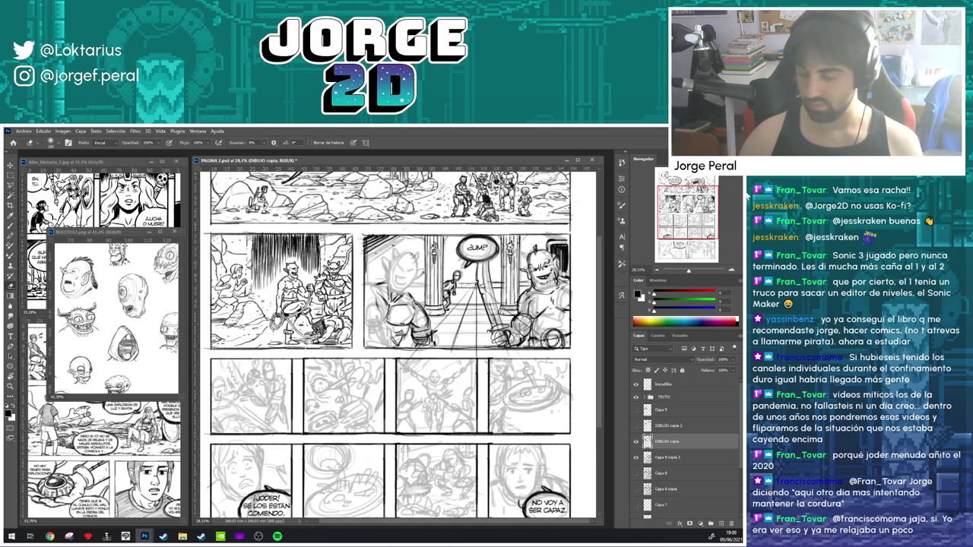
{"action": "left_click", "coordinate": [636, 457]}
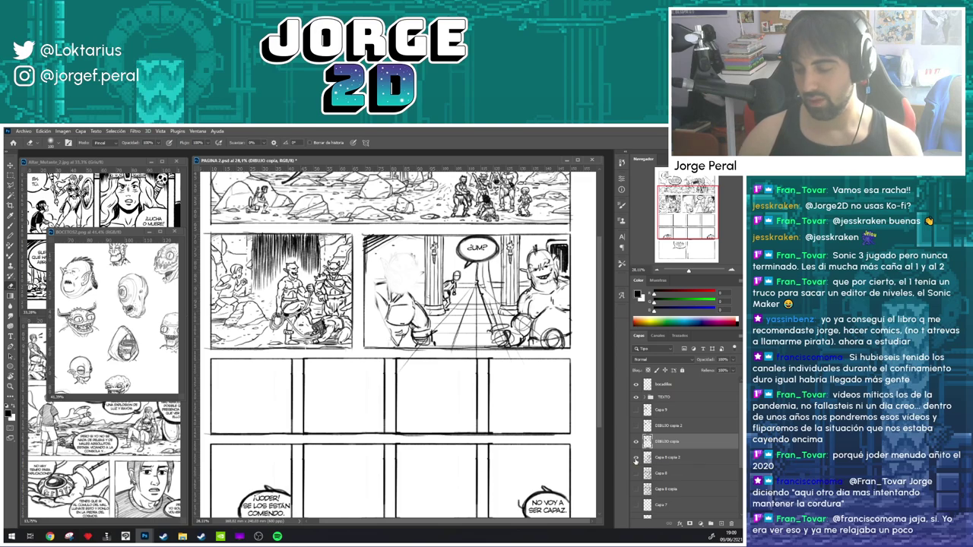
{"action": "left_click", "coordinate": [637, 457]}
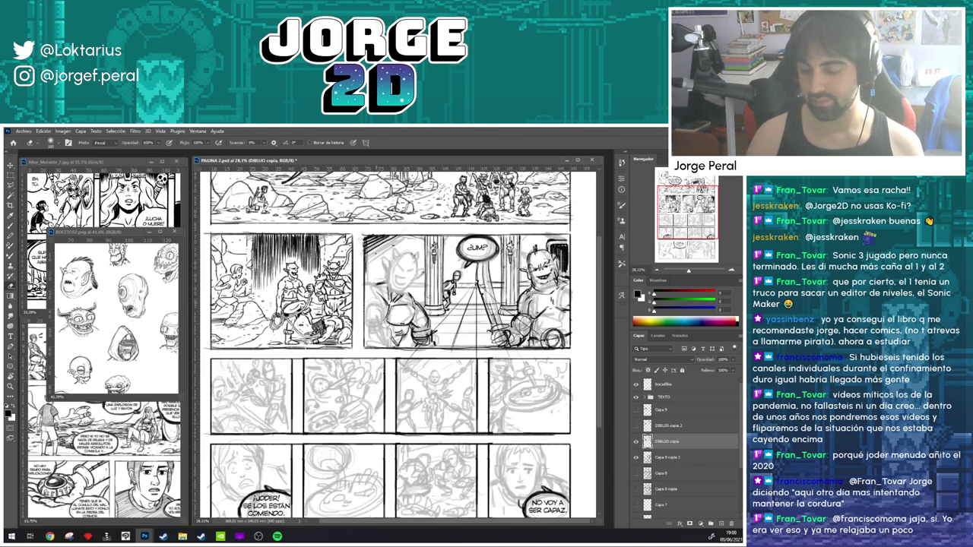
- Hide the rough sketch layer so only the clean drawing shows on the page
{"action": "key", "text": "space"}
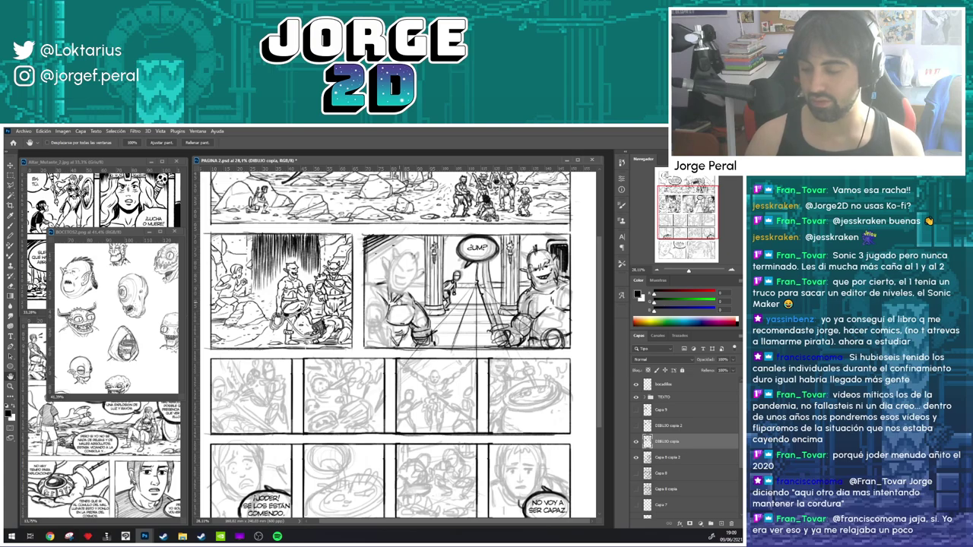
{"action": "scroll", "coordinate": [482, 340], "scroll_direction": "down", "scroll_amount": 4}
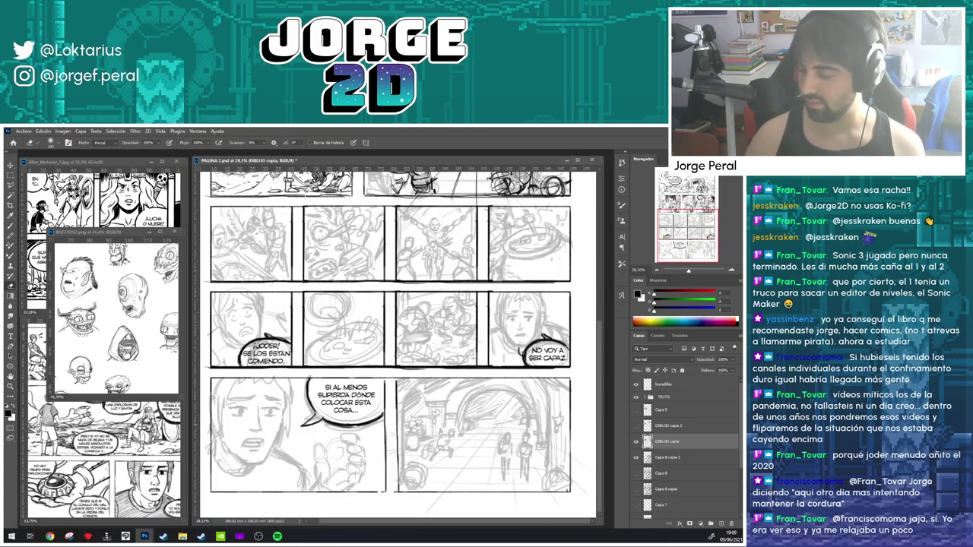
{"action": "left_click", "coordinate": [637, 457]}
{"action": "scroll", "coordinate": [441, 371], "scroll_direction": "up", "scroll_amount": 2}
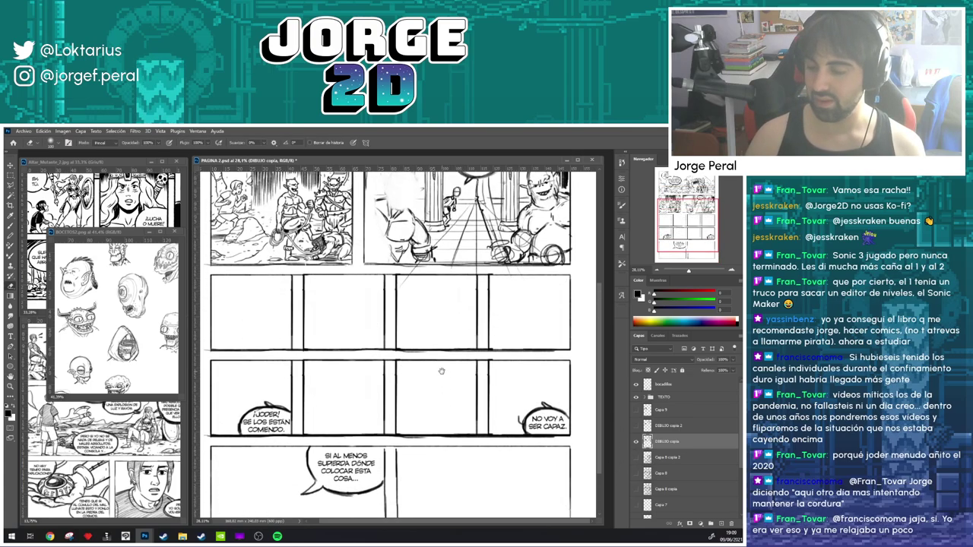
- Sketch two small foreshortened cylinder studies in the third empty panel below the ¿UM? panel, and erase them
{"action": "key", "text": "b"}
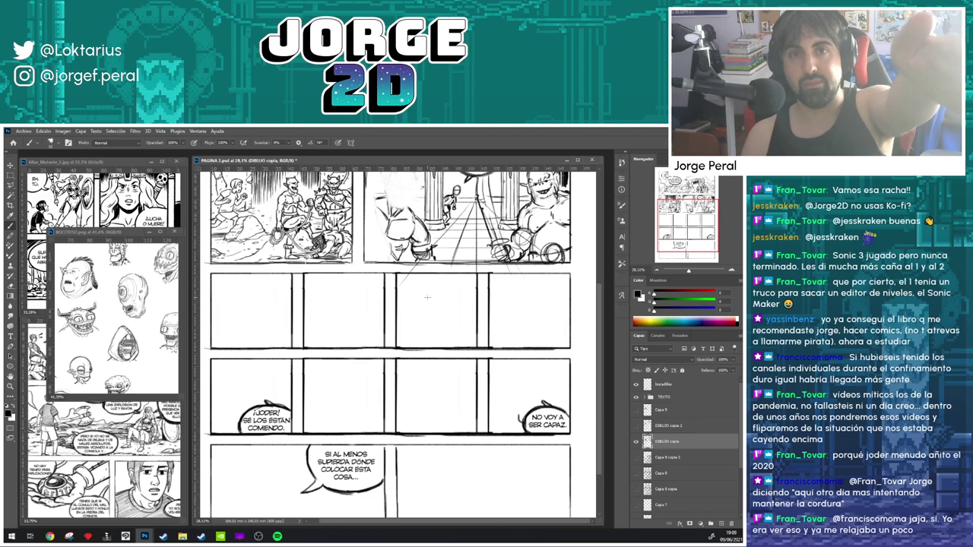
{"action": "mouse_move", "coordinate": [426, 292]}
{"action": "left_mouse_down"}
{"action": "mouse_move", "coordinate": [414, 301]}
{"action": "mouse_move", "coordinate": [433, 300]}
{"action": "mouse_move", "coordinate": [447, 313]}
{"action": "mouse_move", "coordinate": [453, 306]}
{"action": "left_mouse_up"}
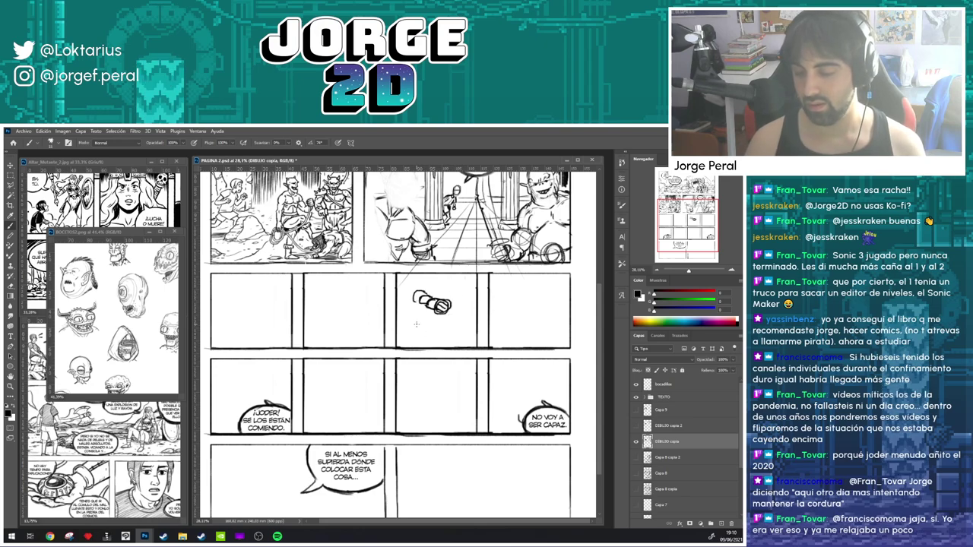
{"action": "mouse_move", "coordinate": [414, 325]}
{"action": "left_mouse_down"}
{"action": "mouse_move", "coordinate": [433, 324]}
{"action": "mouse_move", "coordinate": [430, 333]}
{"action": "mouse_move", "coordinate": [443, 325]}
{"action": "mouse_move", "coordinate": [439, 334]}
{"action": "left_mouse_up"}
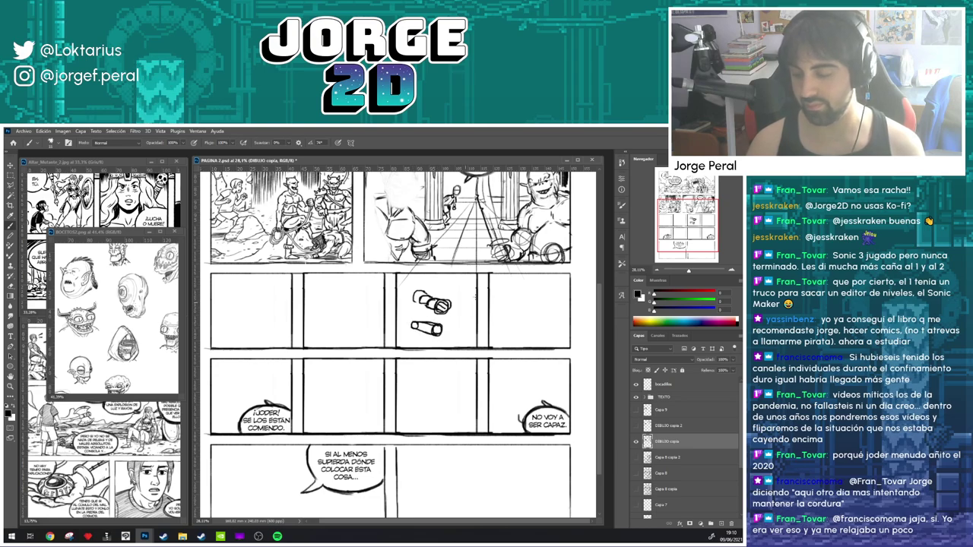
{"action": "key", "text": "e"}
{"action": "mouse_move", "coordinate": [422, 293]}
{"action": "left_mouse_down"}
{"action": "mouse_move", "coordinate": [410, 305]}
{"action": "mouse_move", "coordinate": [441, 306]}
{"action": "mouse_move", "coordinate": [432, 325]}
{"action": "mouse_move", "coordinate": [442, 333]}
{"action": "mouse_move", "coordinate": [419, 338]}
{"action": "mouse_move", "coordinate": [406, 309]}
{"action": "mouse_move", "coordinate": [430, 293]}
{"action": "left_mouse_up"}
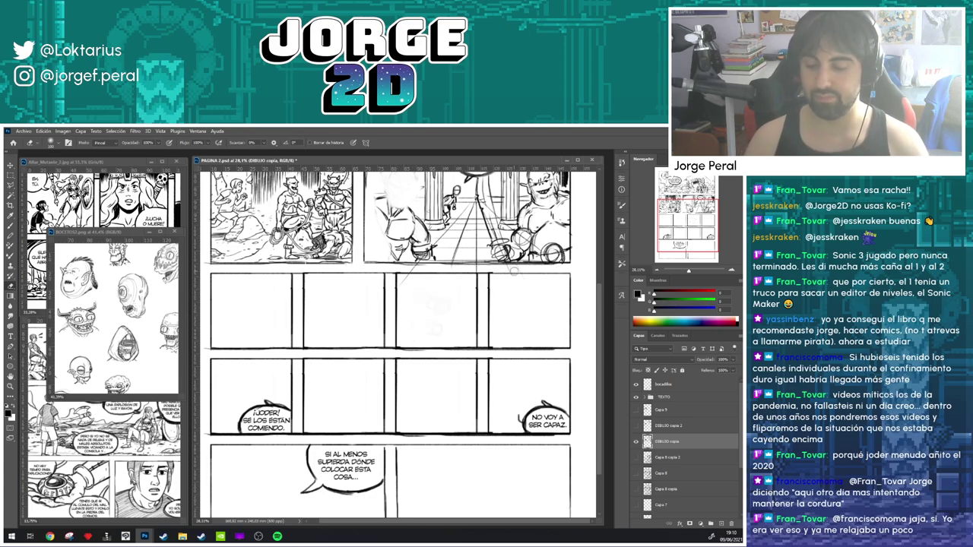
- Draw the horned demon's shoulder, bent arm and dark-shaded fist in the lower-left corner of the ¿UM? panel
{"action": "key", "text": "space"}
{"action": "left_click_drag", "start_coordinate": [396, 274], "coordinate": [394, 318]}
{"action": "scroll", "coordinate": [442, 273], "scroll_direction": "up", "scroll_amount": 2}
{"action": "key", "text": "b"}
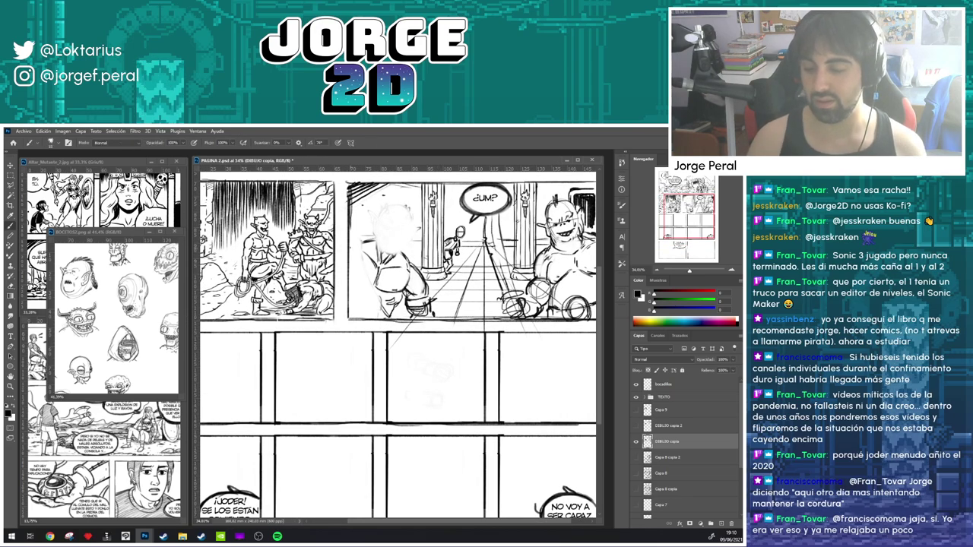
{"action": "mouse_move", "coordinate": [351, 248]}
{"action": "left_mouse_down"}
{"action": "mouse_move", "coordinate": [360, 245]}
{"action": "mouse_move", "coordinate": [354, 265]}
{"action": "mouse_move", "coordinate": [363, 272]}
{"action": "mouse_move", "coordinate": [343, 275]}
{"action": "mouse_move", "coordinate": [362, 296]}
{"action": "mouse_move", "coordinate": [342, 275]}
{"action": "mouse_move", "coordinate": [366, 286]}
{"action": "mouse_move", "coordinate": [354, 318]}
{"action": "mouse_move", "coordinate": [377, 302]}
{"action": "mouse_move", "coordinate": [355, 319]}
{"action": "left_mouse_up"}
{"action": "mouse_move", "coordinate": [355, 319]}
{"action": "left_mouse_down"}
{"action": "mouse_move", "coordinate": [372, 295]}
{"action": "mouse_move", "coordinate": [358, 315]}
{"action": "mouse_move", "coordinate": [384, 308]}
{"action": "mouse_move", "coordinate": [379, 320]}
{"action": "mouse_move", "coordinate": [371, 298]}
{"action": "mouse_move", "coordinate": [385, 296]}
{"action": "mouse_move", "coordinate": [361, 295]}
{"action": "mouse_move", "coordinate": [345, 316]}
{"action": "mouse_move", "coordinate": [348, 231]}
{"action": "left_mouse_up"}
{"action": "key", "text": "e"}
{"action": "key", "text": "b"}
{"action": "key", "text": "e"}
{"action": "key", "text": "b"}
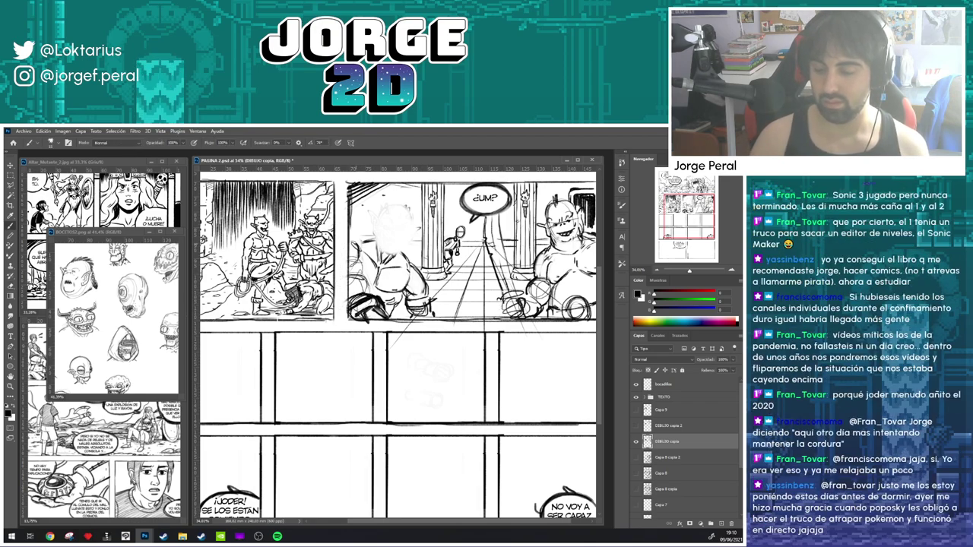
- Refine the demon's arm, replace its lower leg with a second arm beside the torso, and save the page
{"action": "mouse_move", "coordinate": [348, 263]}
{"action": "left_mouse_down"}
{"action": "mouse_move", "coordinate": [359, 257]}
{"action": "mouse_move", "coordinate": [362, 274]}
{"action": "left_mouse_up"}
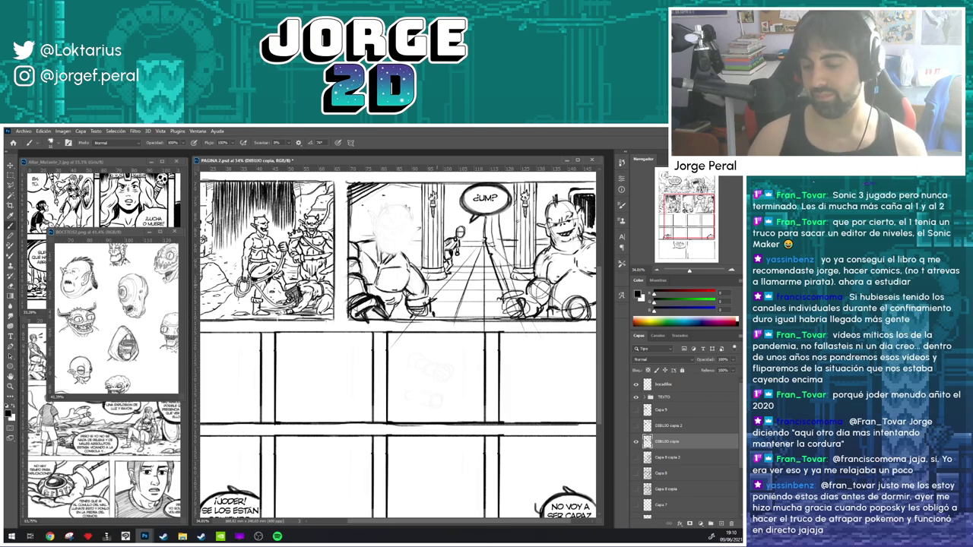
{"action": "key", "text": "e"}
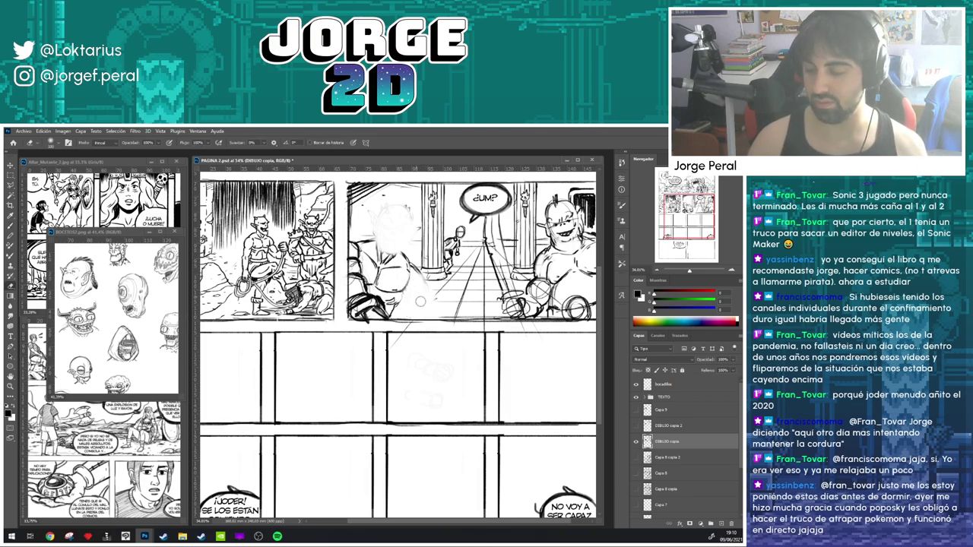
{"action": "key", "text": "b"}
{"action": "mouse_move", "coordinate": [418, 303]}
{"action": "left_mouse_down"}
{"action": "mouse_move", "coordinate": [417, 271]}
{"action": "mouse_move", "coordinate": [421, 312]}
{"action": "mouse_move", "coordinate": [409, 324]}
{"action": "mouse_move", "coordinate": [426, 318]}
{"action": "mouse_move", "coordinate": [423, 326]}
{"action": "left_mouse_up"}
{"action": "key", "text": "e"}
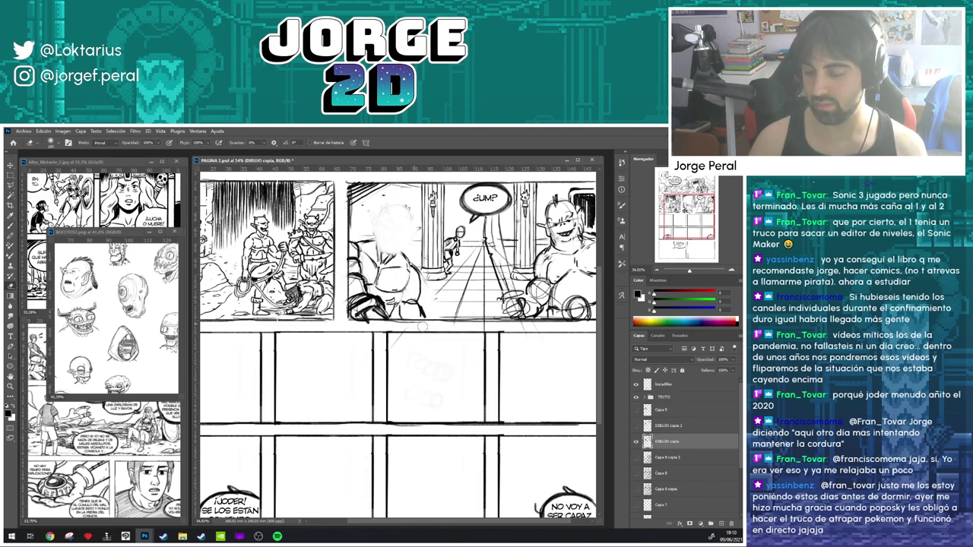
{"action": "key", "text": "b"}
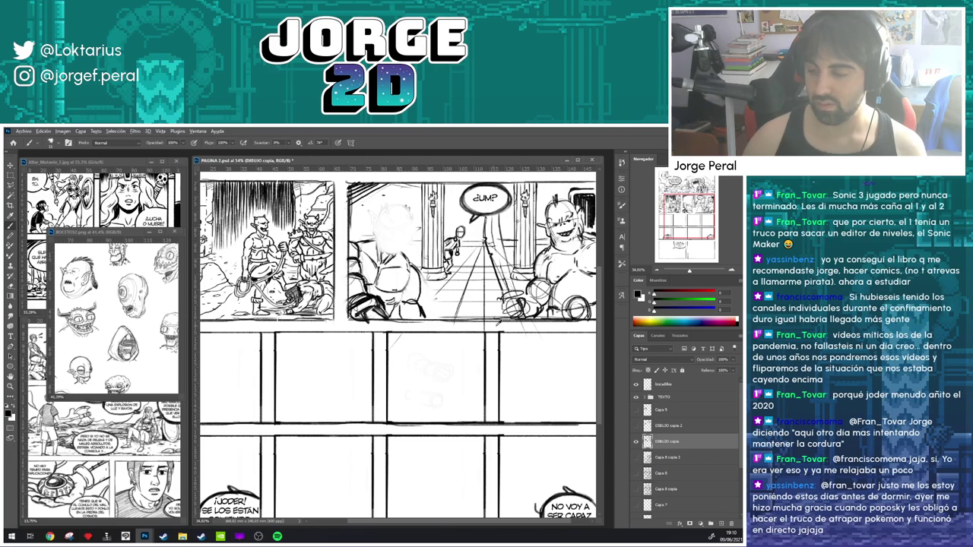
{"action": "scroll", "coordinate": [428, 327], "scroll_direction": "down", "scroll_amount": 3}
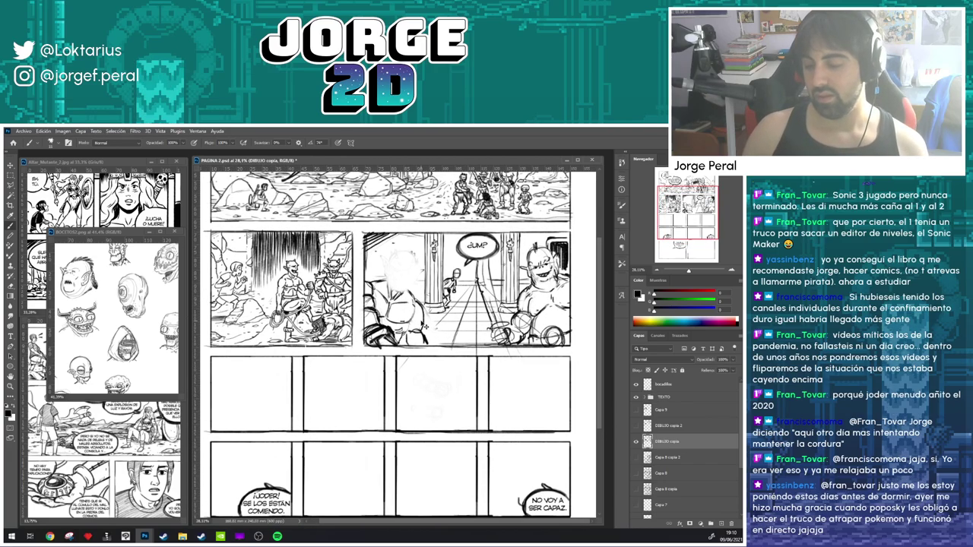
{"action": "key", "text": "ctrl+s"}
{"action": "scroll", "coordinate": [420, 335], "scroll_direction": "down", "scroll_amount": 1}
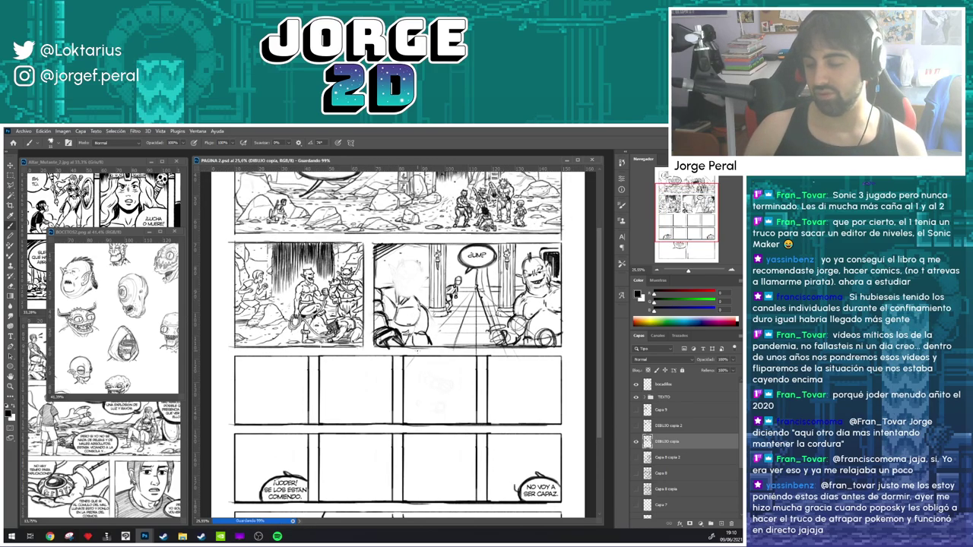
- Redraw the demon's head with horns, pointed ears and goatee, using the rough sketch layer as a temporary guide, and save
{"action": "scroll", "coordinate": [432, 321], "scroll_direction": "up", "scroll_amount": 4}
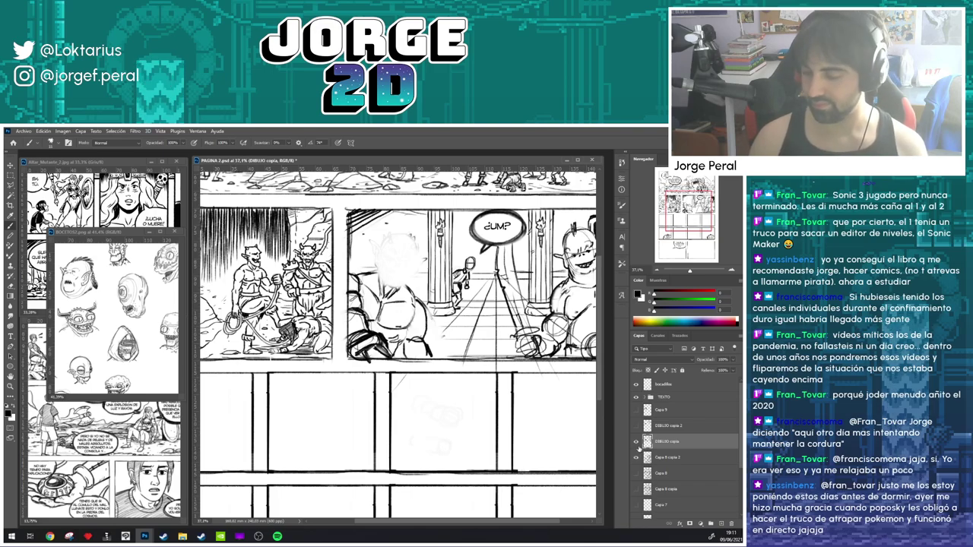
{"action": "left_click", "coordinate": [636, 441]}
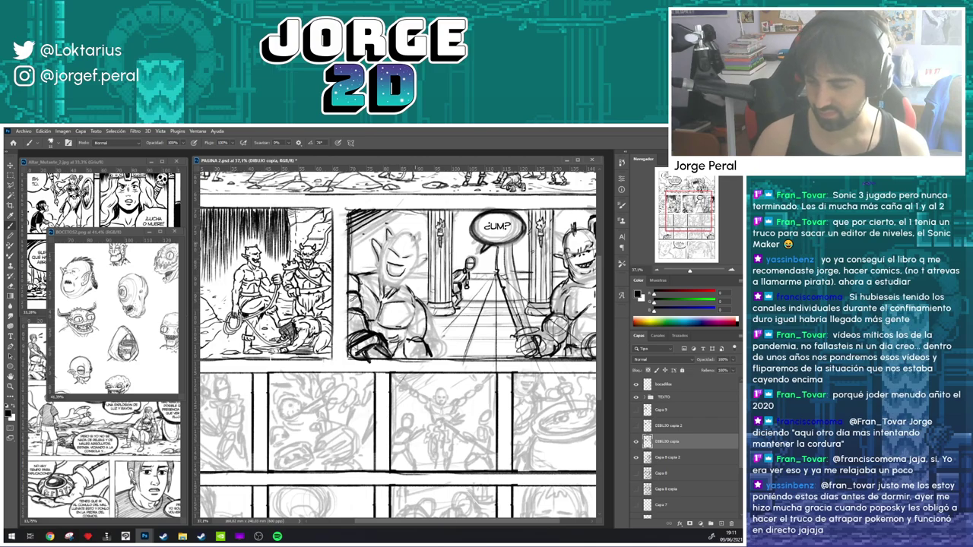
{"action": "mouse_move", "coordinate": [382, 254]}
{"action": "left_mouse_down"}
{"action": "mouse_move", "coordinate": [383, 280]}
{"action": "mouse_move", "coordinate": [413, 271]}
{"action": "left_mouse_up"}
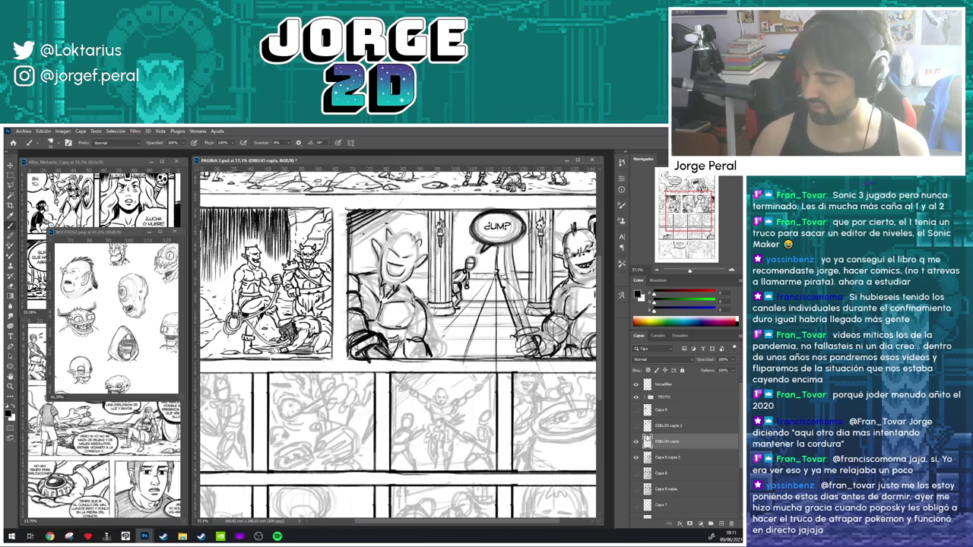
{"action": "left_click", "coordinate": [636, 457]}
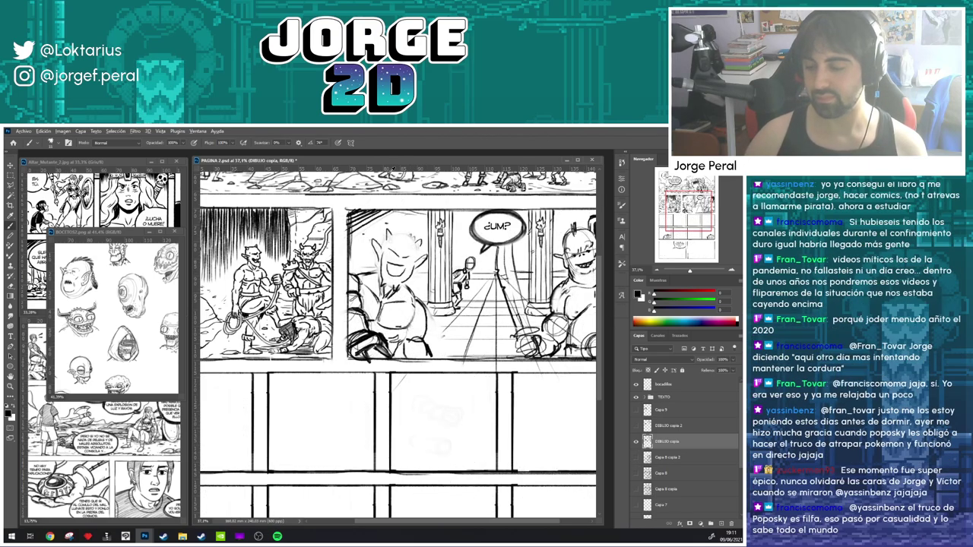
{"action": "left_click_drag", "start_coordinate": [427, 280], "coordinate": [424, 296]}
{"action": "key", "text": "ctrl+s"}
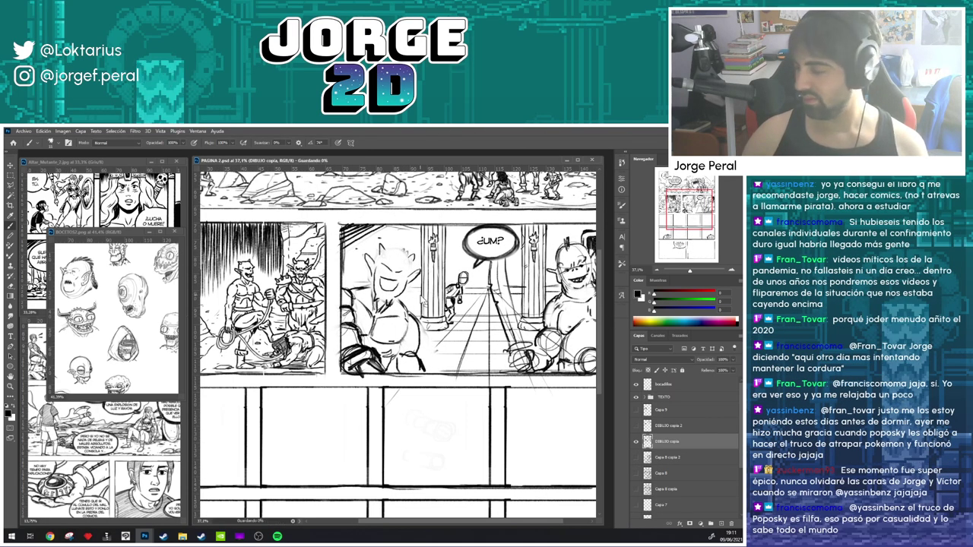
- Erase the stray perspective lines spilling below the ¿UM? panel and check the whole page
{"action": "scroll", "coordinate": [406, 328], "scroll_direction": "down", "scroll_amount": 2}
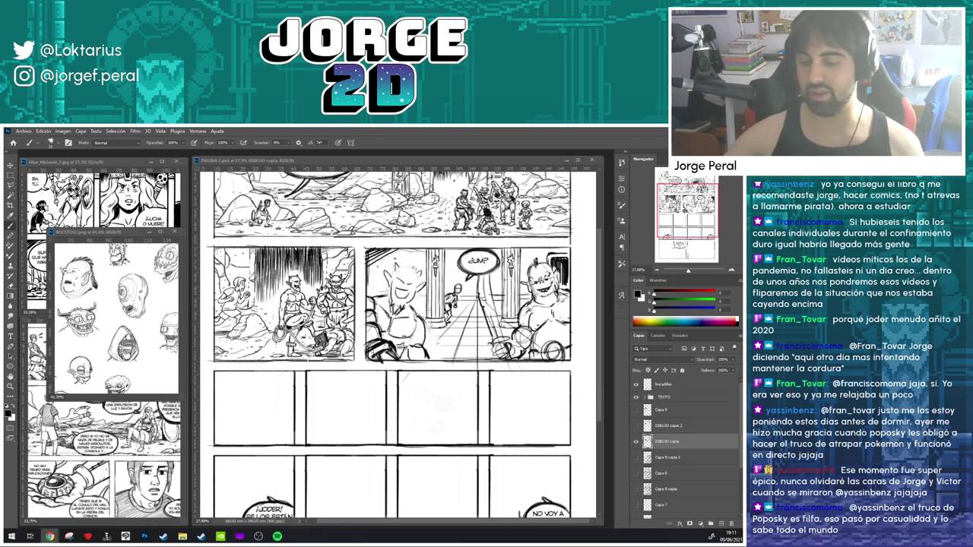
{"action": "left_click", "coordinate": [502, 162]}
{"action": "left_click_drag", "start_coordinate": [509, 378], "coordinate": [512, 356]}
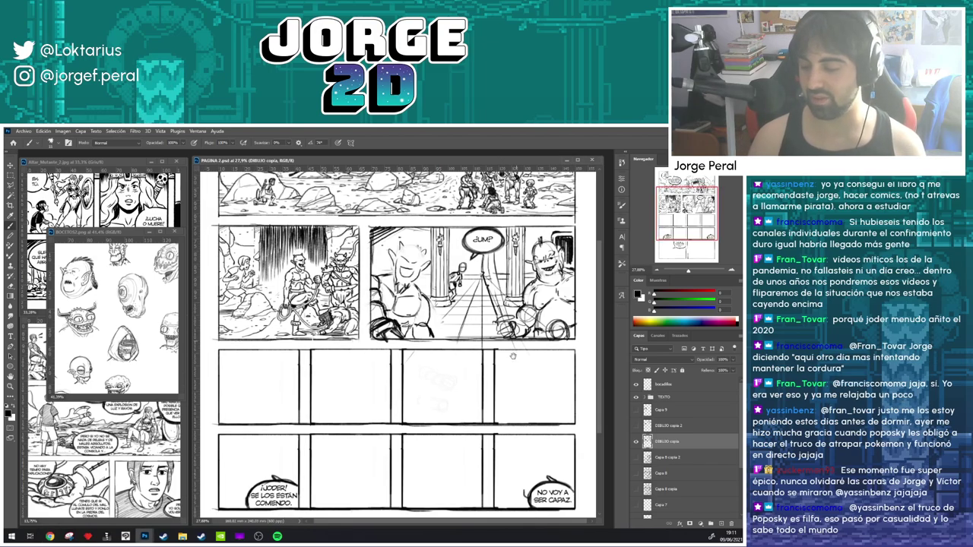
{"action": "key", "text": "e"}
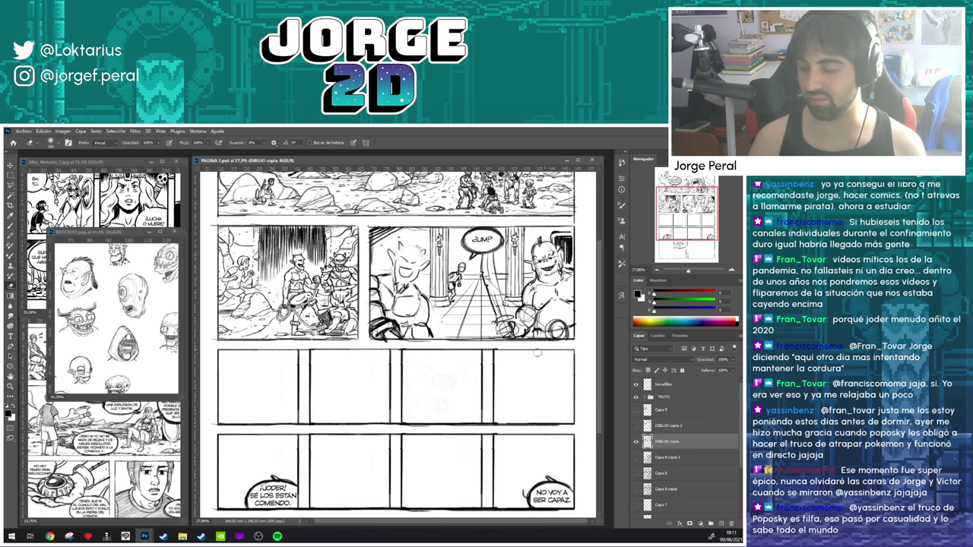
{"action": "scroll", "coordinate": [541, 350], "scroll_direction": "up", "scroll_amount": 5}
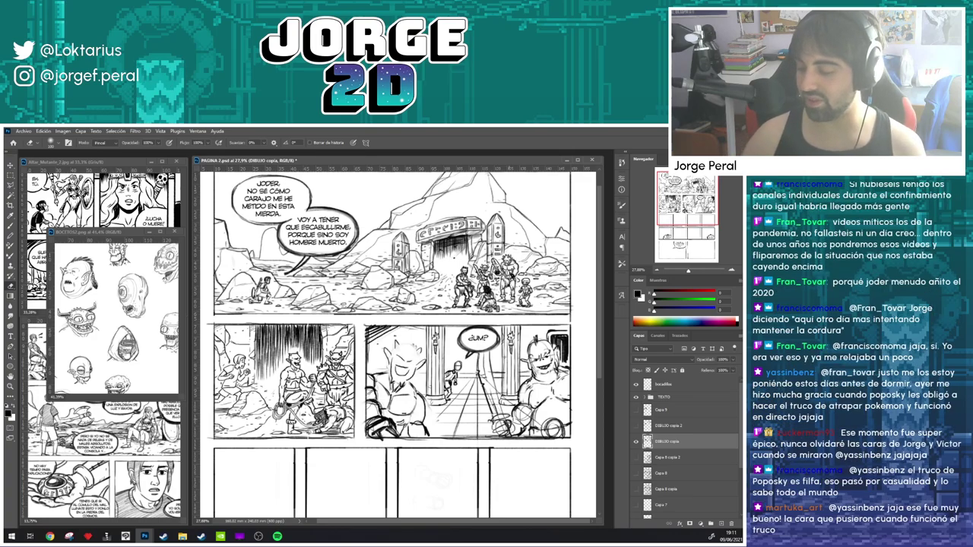
{"action": "scroll", "coordinate": [524, 425], "scroll_direction": "up", "scroll_amount": 1}
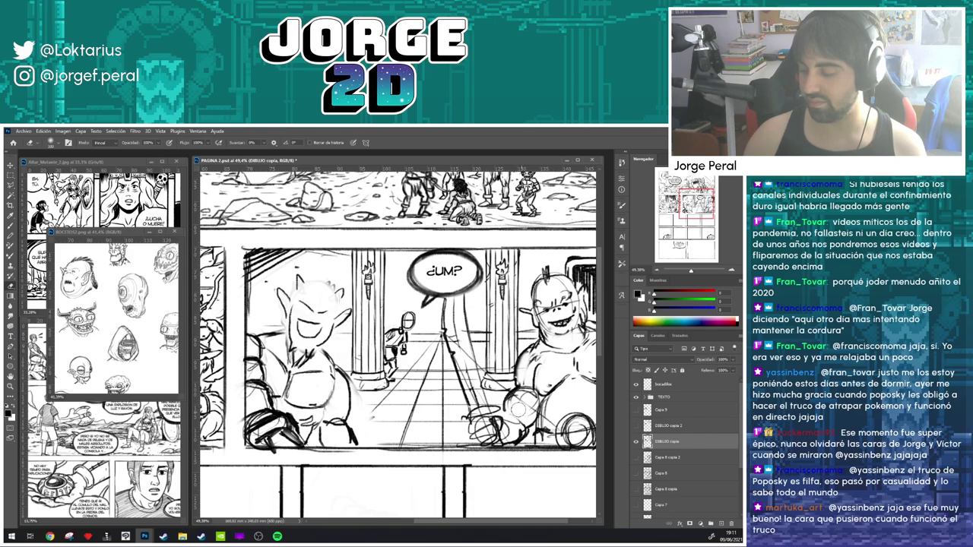
{"action": "scroll", "coordinate": [465, 407], "scroll_direction": "down", "scroll_amount": 3}
{"action": "scroll", "coordinate": [438, 409], "scroll_direction": "down", "scroll_amount": 3}
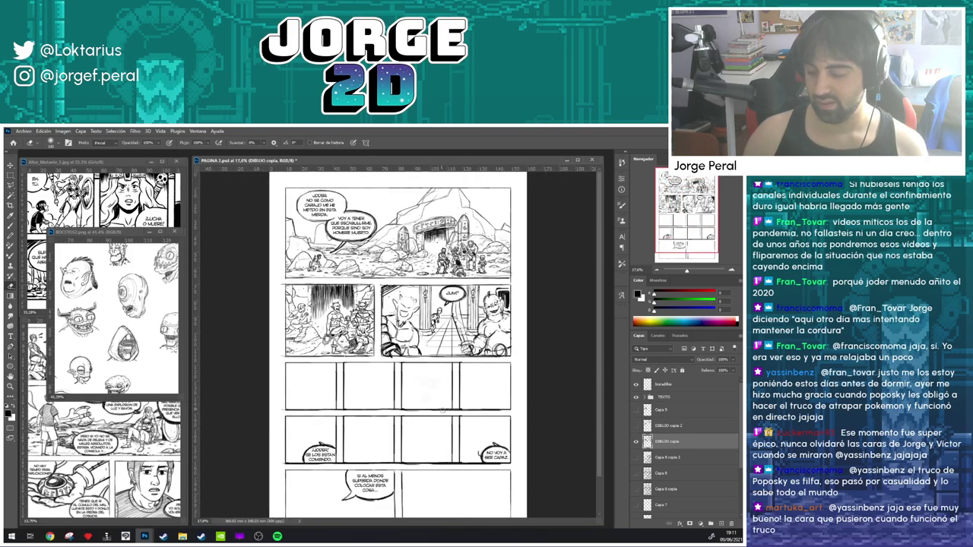
{"action": "scroll", "coordinate": [494, 415], "scroll_direction": "down", "scroll_amount": 1}
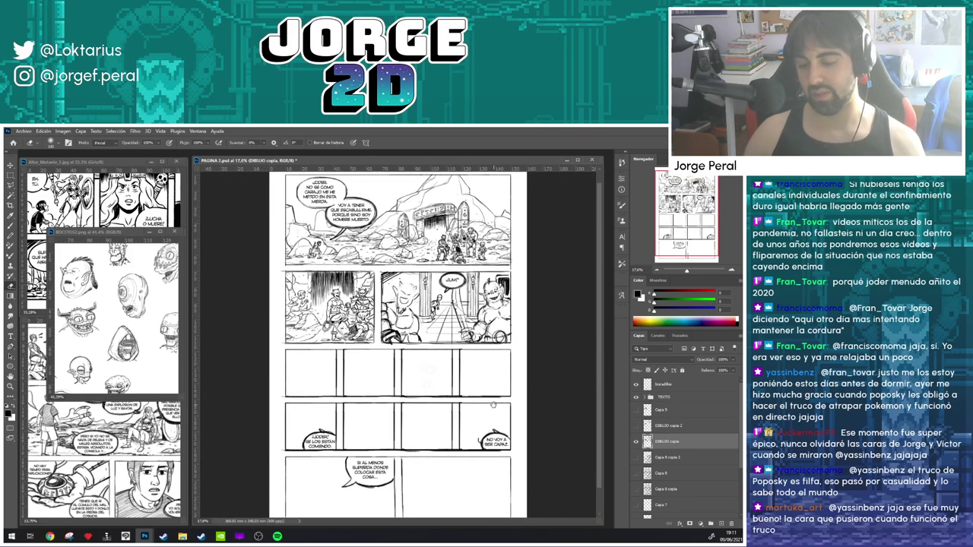
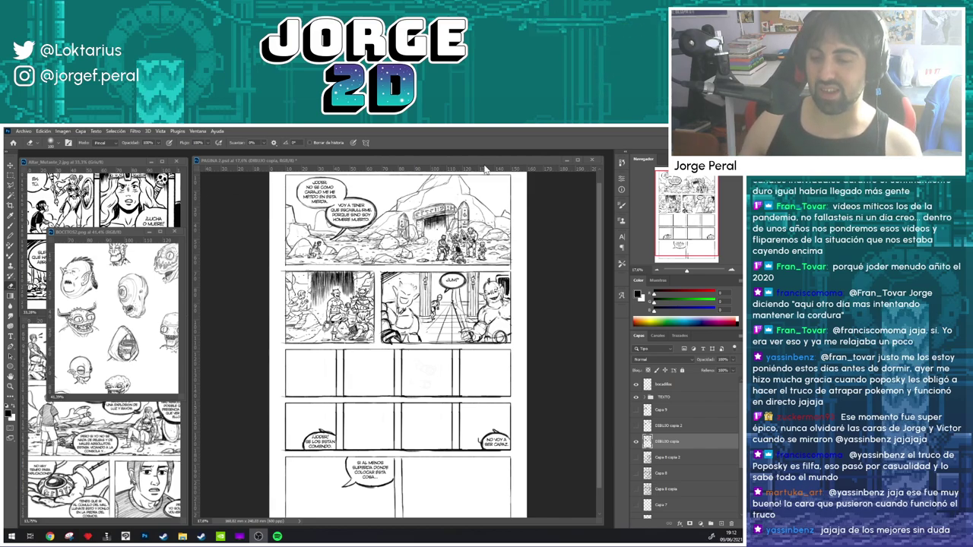
- Draw the horned demon's frowning brow and replace its plain smile with a jagged, toothed mouth
{"action": "left_click", "coordinate": [481, 133]}
{"action": "scroll", "coordinate": [455, 298], "scroll_direction": "up", "scroll_amount": 3}
{"action": "scroll", "coordinate": [454, 299], "scroll_direction": "up", "scroll_amount": 2}
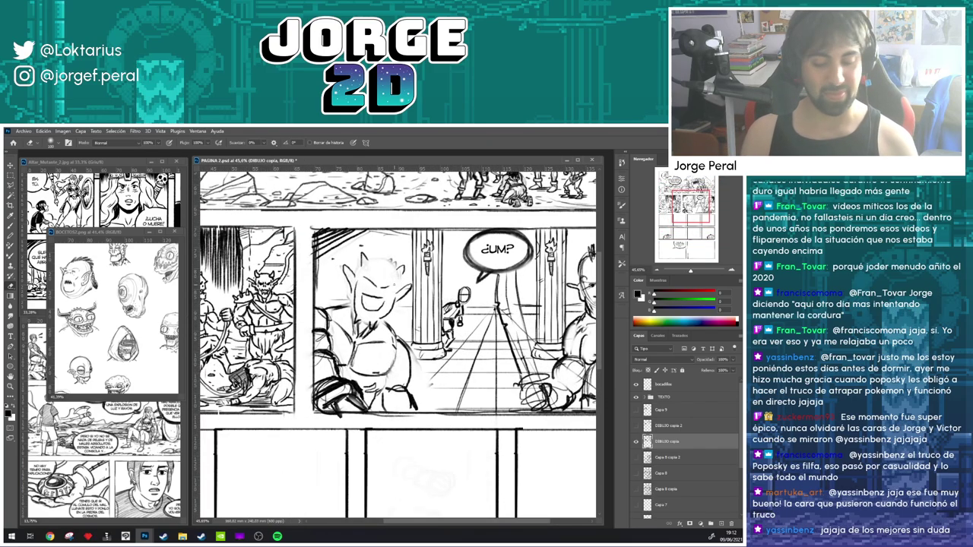
{"action": "key", "text": "b"}
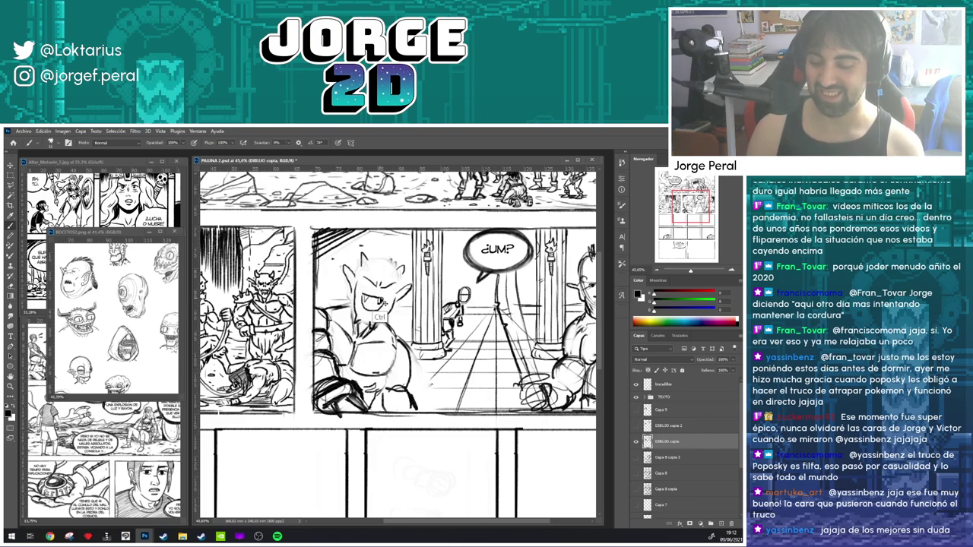
{"action": "key", "text": "e"}
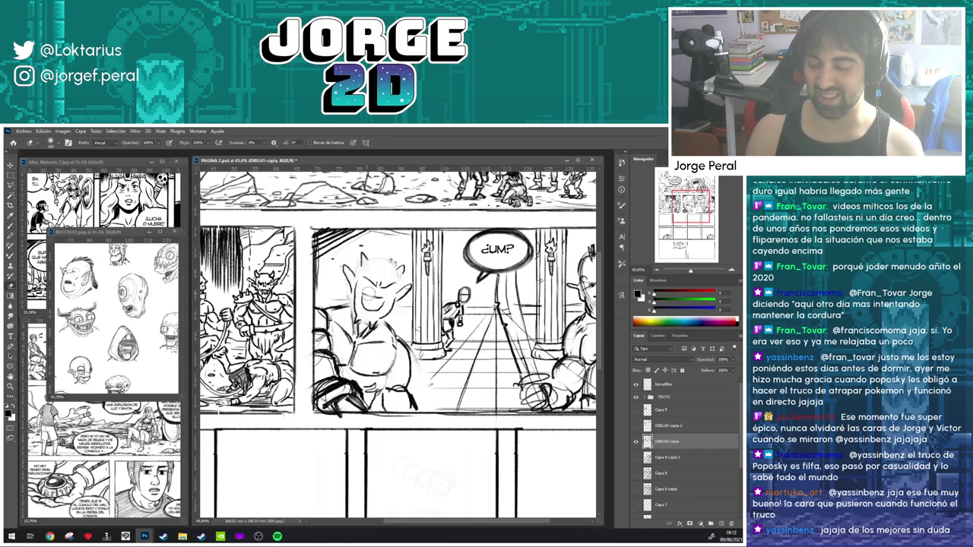
{"action": "key", "text": "b"}
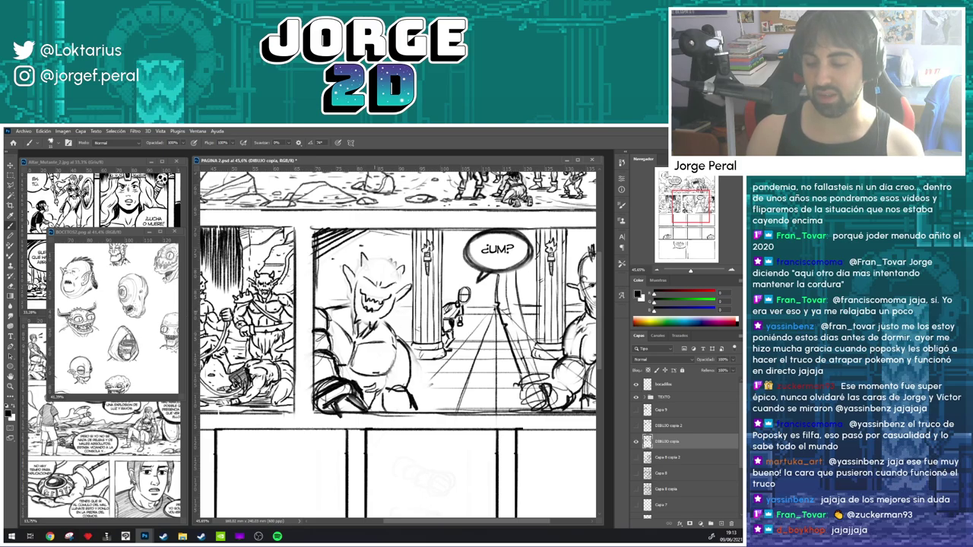
- Clean up the demon's toothed mouth and draw its eyes beneath the frowning brow
{"action": "key", "text": "e"}
{"action": "left_click_drag", "start_coordinate": [368, 312], "coordinate": [362, 303]}
{"action": "key", "text": "b"}
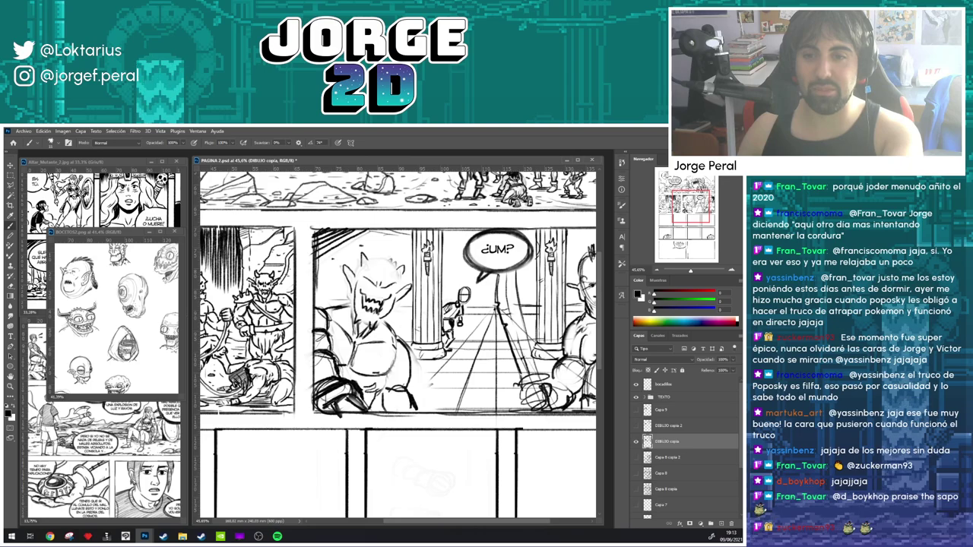
{"action": "key", "text": "alt+Tab"}
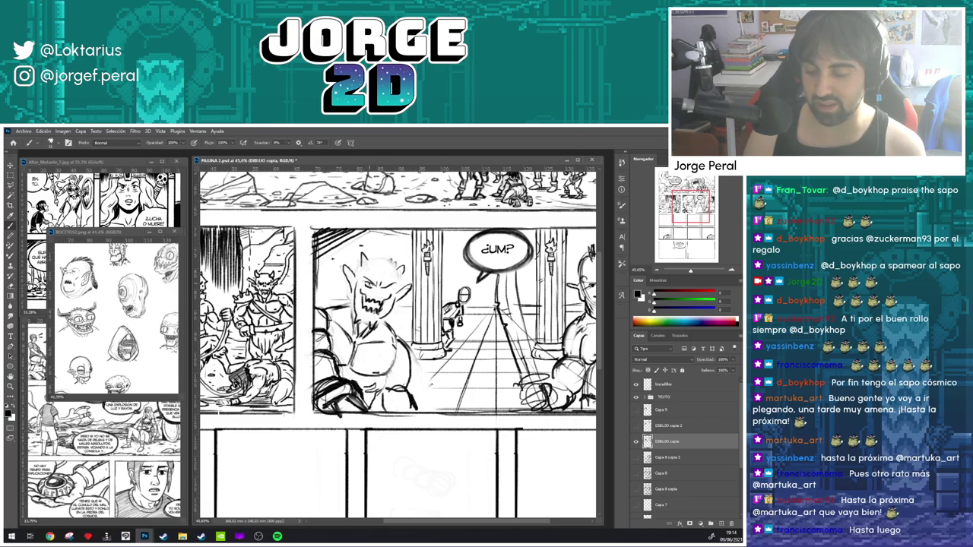
{"action": "left_click_drag", "start_coordinate": [382, 287], "coordinate": [392, 292]}
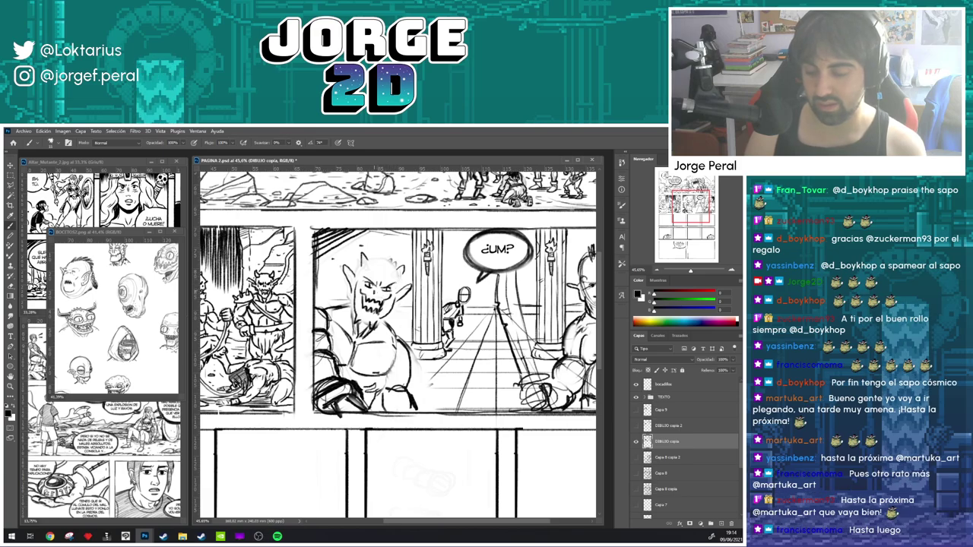
- Draw the foreground demon's forehead horns and skull contour, and rework the lines of its chin and goatee
{"action": "left_click_drag", "start_coordinate": [361, 269], "coordinate": [363, 278]}
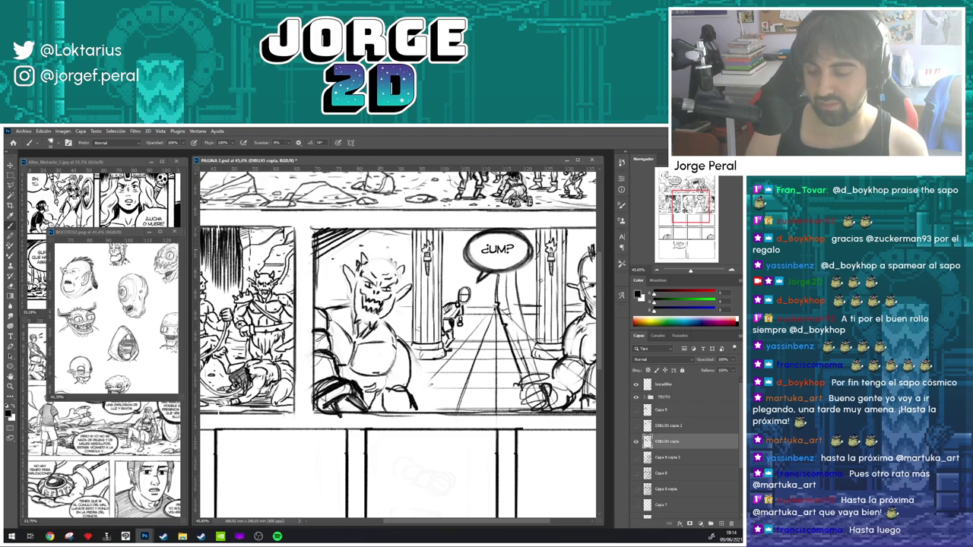
{"action": "mouse_move", "coordinate": [370, 261]}
{"action": "left_mouse_down"}
{"action": "mouse_move", "coordinate": [386, 258]}
{"action": "mouse_move", "coordinate": [406, 277]}
{"action": "mouse_move", "coordinate": [400, 268]}
{"action": "left_mouse_up"}
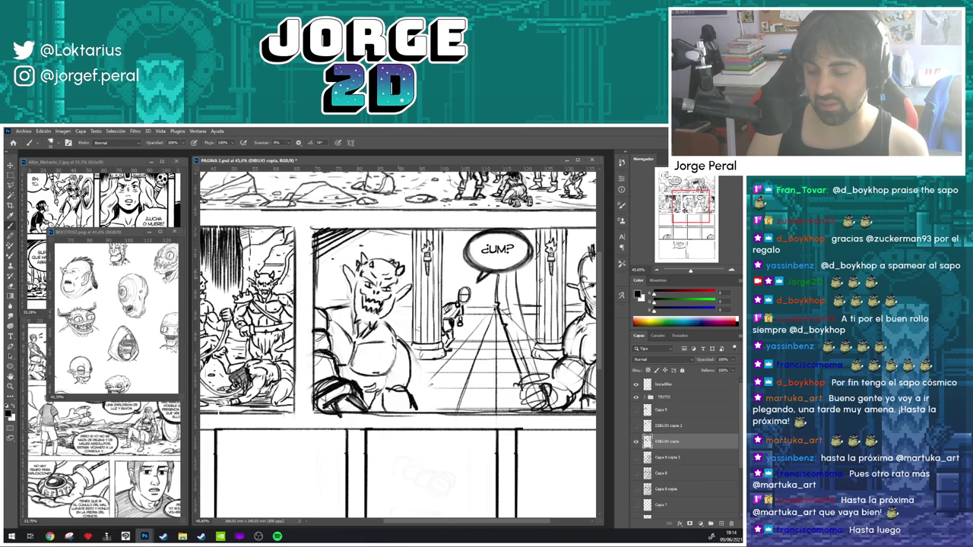
{"action": "mouse_move", "coordinate": [396, 276]}
{"action": "left_mouse_down"}
{"action": "mouse_move", "coordinate": [397, 299]}
{"action": "mouse_move", "coordinate": [355, 313]}
{"action": "mouse_move", "coordinate": [360, 322]}
{"action": "left_mouse_up"}
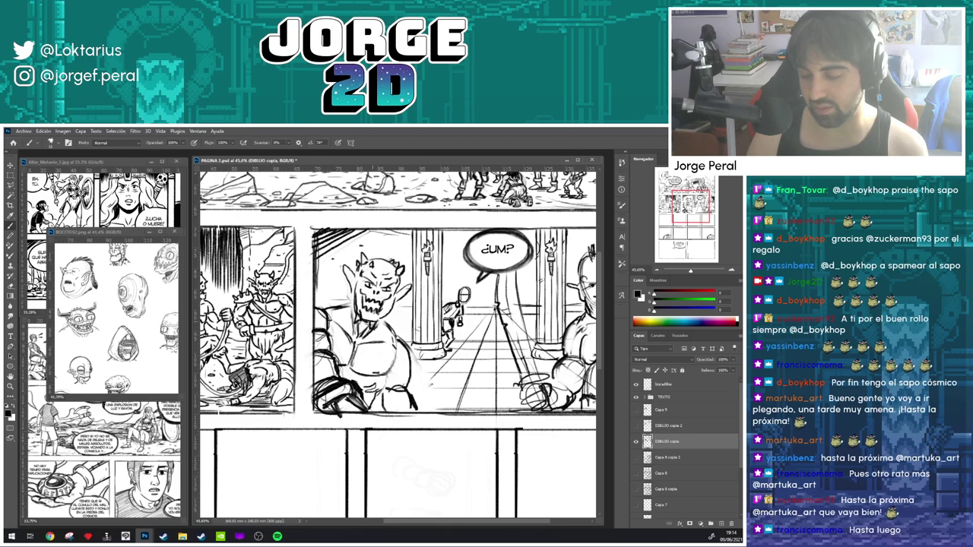
{"action": "key", "text": "e"}
{"action": "mouse_move", "coordinate": [365, 309]}
{"action": "left_mouse_down"}
{"action": "mouse_move", "coordinate": [356, 326]}
{"action": "mouse_move", "coordinate": [358, 311]}
{"action": "mouse_move", "coordinate": [377, 318]}
{"action": "left_mouse_up"}
{"action": "key", "text": "b"}
{"action": "key", "text": "e"}
{"action": "key", "text": "b"}
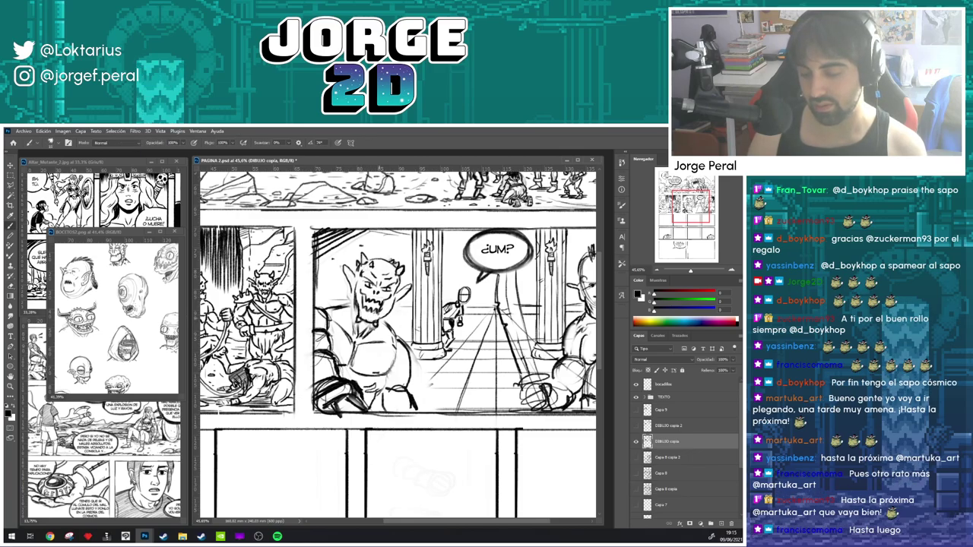
- Refine the demon's pointed ear and cheek contours, and erase the stray lines beside its jaw
{"action": "mouse_move", "coordinate": [391, 303]}
{"action": "left_mouse_down"}
{"action": "mouse_move", "coordinate": [380, 321]}
{"action": "mouse_move", "coordinate": [402, 309]}
{"action": "left_mouse_up"}
{"action": "key", "text": "e"}
{"action": "key", "text": "b"}
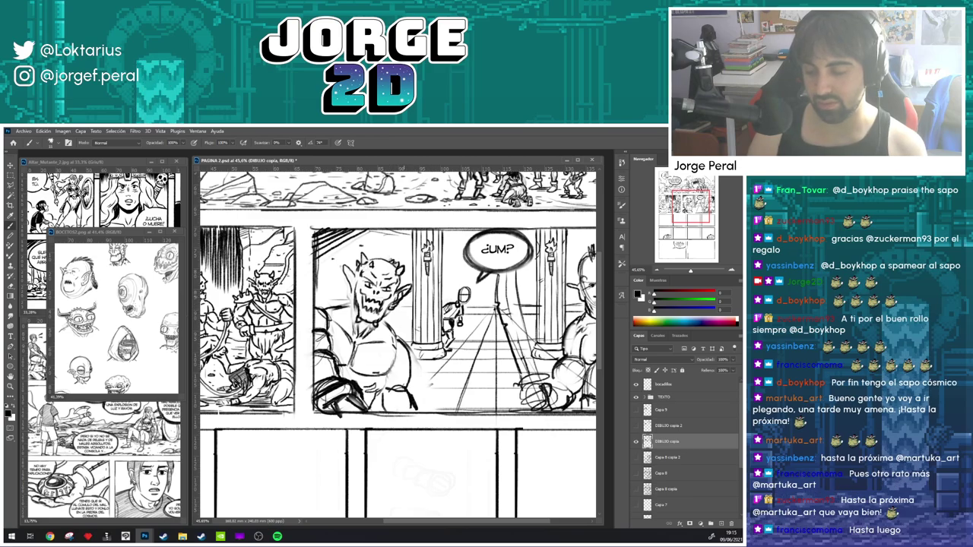
{"action": "left_click_drag", "start_coordinate": [348, 273], "coordinate": [352, 288]}
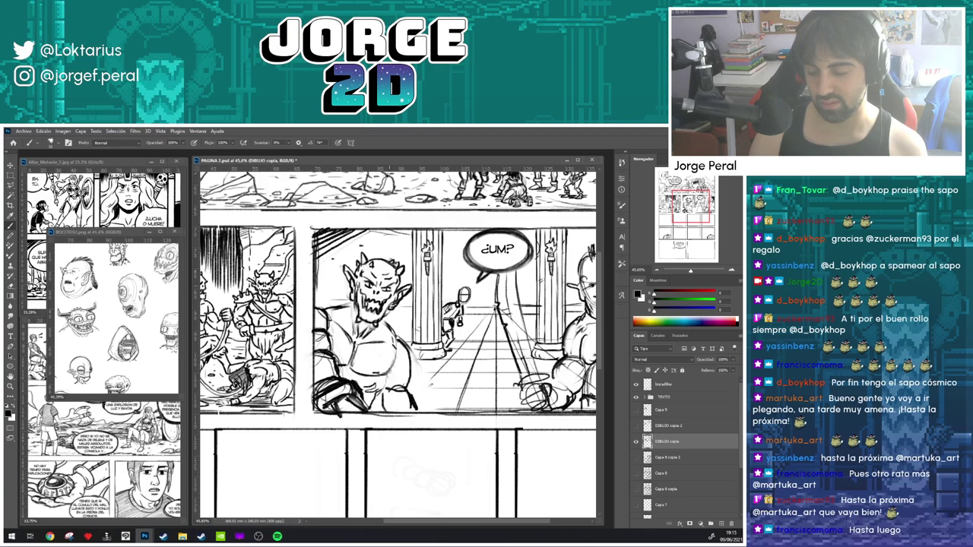
{"action": "key", "text": "e"}
{"action": "mouse_move", "coordinate": [354, 313]}
{"action": "left_mouse_down"}
{"action": "mouse_move", "coordinate": [375, 325]}
{"action": "mouse_move", "coordinate": [362, 323]}
{"action": "left_mouse_up"}
{"action": "key", "text": "b"}
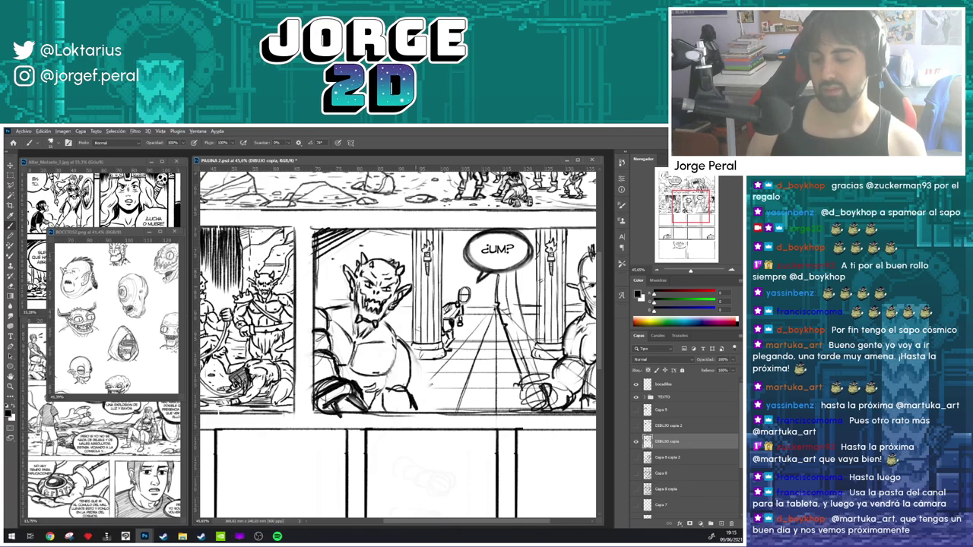
- Select the demon's head with the Lasso, tilt it clockwise, enlarge it slightly and reposition it over the neck
{"action": "scroll", "coordinate": [396, 295], "scroll_direction": "down", "scroll_amount": 3}
{"action": "scroll", "coordinate": [412, 327], "scroll_direction": "up", "scroll_amount": 3}
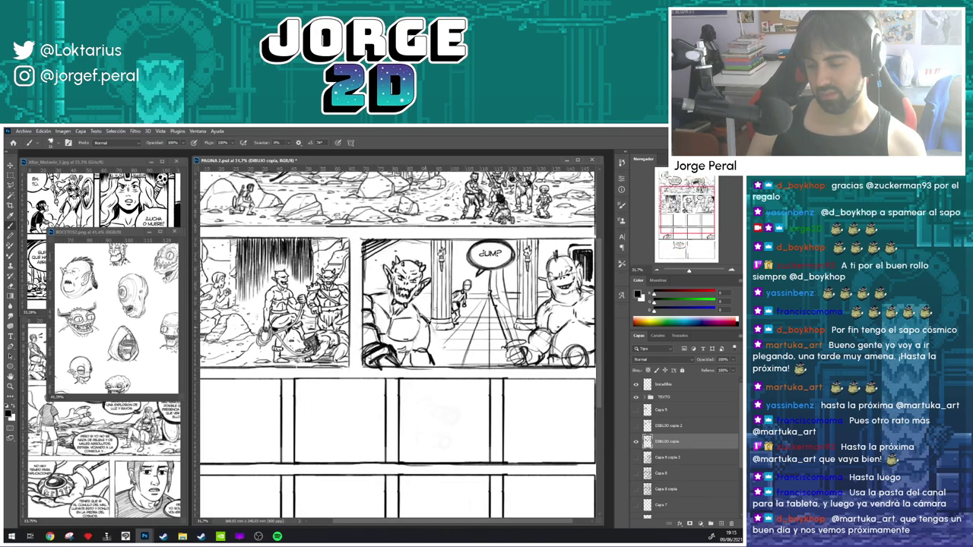
{"action": "key", "text": "l"}
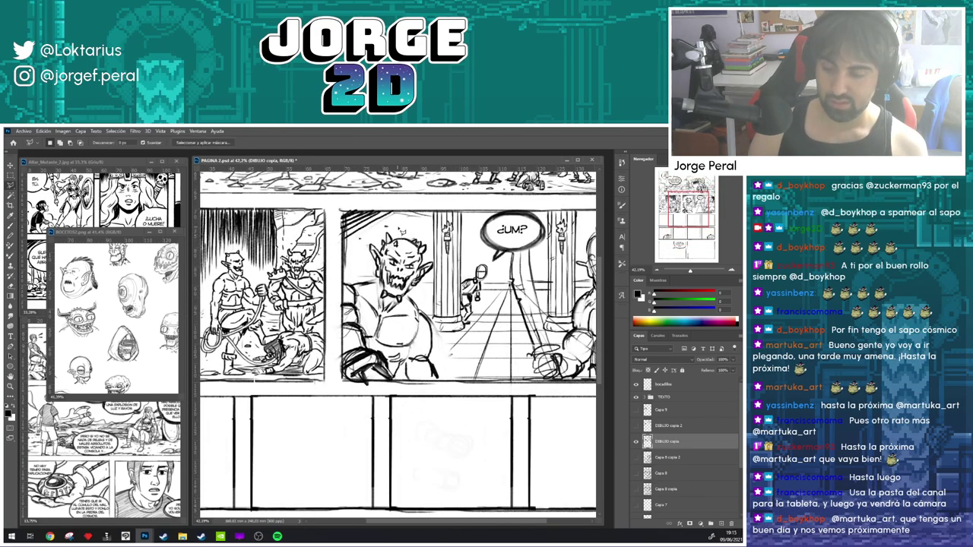
{"action": "mouse_move", "coordinate": [405, 225]}
{"action": "left_mouse_down"}
{"action": "mouse_move", "coordinate": [375, 230]}
{"action": "mouse_move", "coordinate": [363, 266]}
{"action": "mouse_move", "coordinate": [388, 308]}
{"action": "mouse_move", "coordinate": [435, 280]}
{"action": "mouse_move", "coordinate": [426, 228]}
{"action": "mouse_move", "coordinate": [403, 230]}
{"action": "left_mouse_up"}
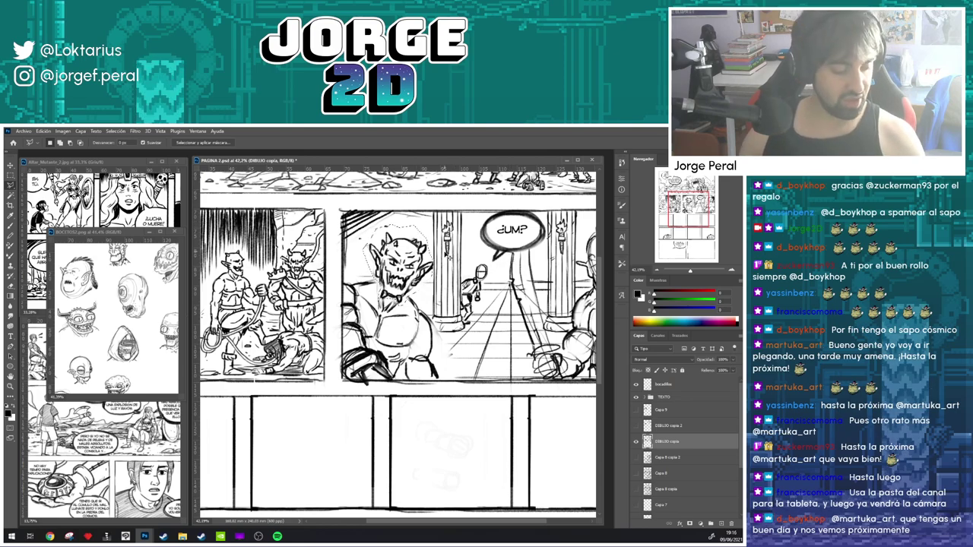
{"action": "key", "text": "ctrl+t"}
{"action": "left_click_drag", "start_coordinate": [460, 218], "coordinate": [447, 225]}
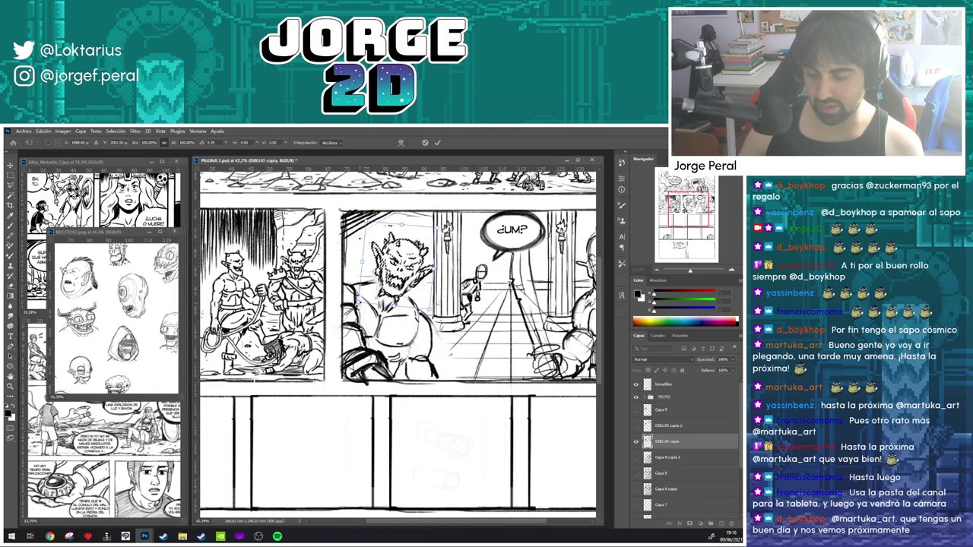
{"action": "left_click_drag", "start_coordinate": [360, 303], "coordinate": [366, 292]}
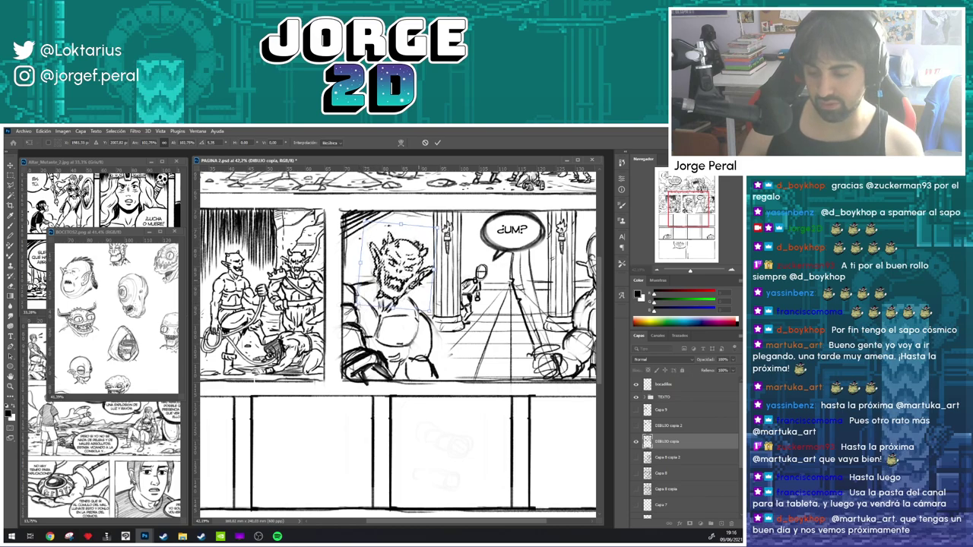
{"action": "left_click_drag", "start_coordinate": [420, 279], "coordinate": [419, 281]}
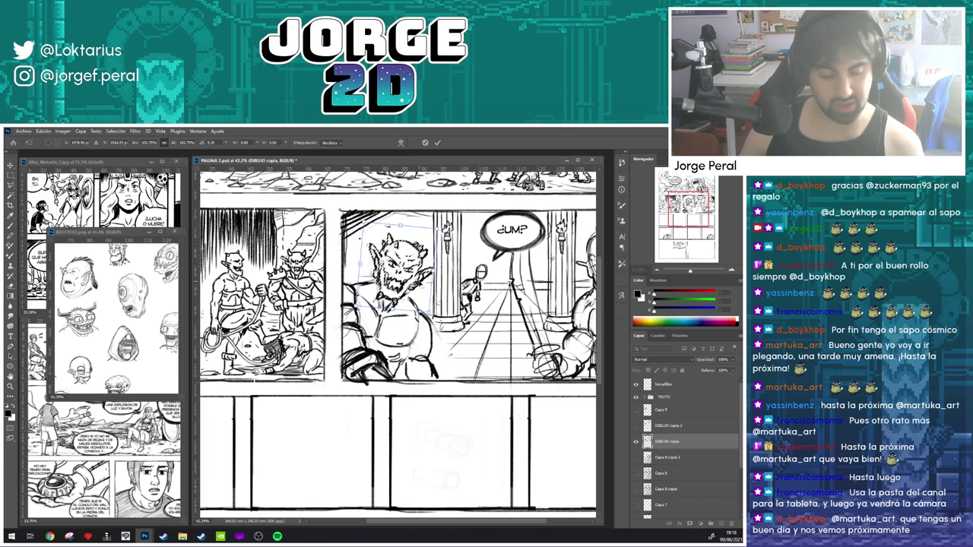
{"action": "key", "text": "Return"}
{"action": "key", "text": "ctrl+f"}
{"action": "type", "text": "b"}
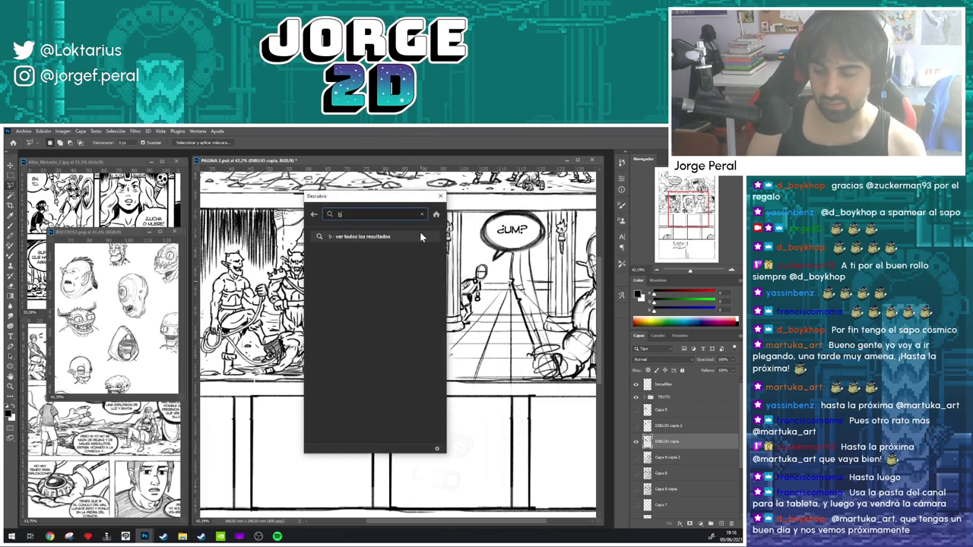
{"action": "key", "text": "Escape"}
{"action": "key", "text": "b"}
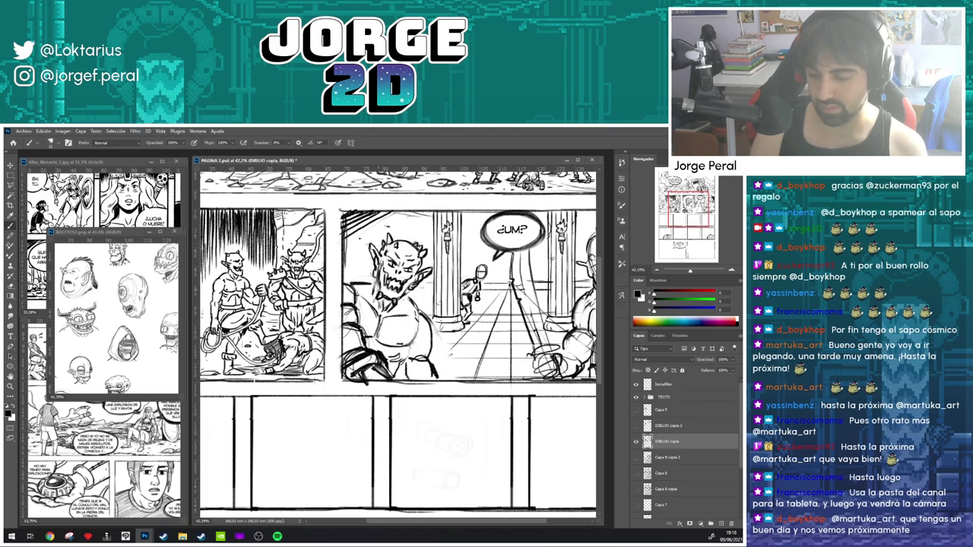
- Redraw the demon's jaw, neck and shoulder lines to join the tilted head to the body
{"action": "mouse_move", "coordinate": [375, 279]}
{"action": "left_mouse_down"}
{"action": "mouse_move", "coordinate": [374, 298]}
{"action": "mouse_move", "coordinate": [416, 300]}
{"action": "left_mouse_up"}
{"action": "key", "text": "e"}
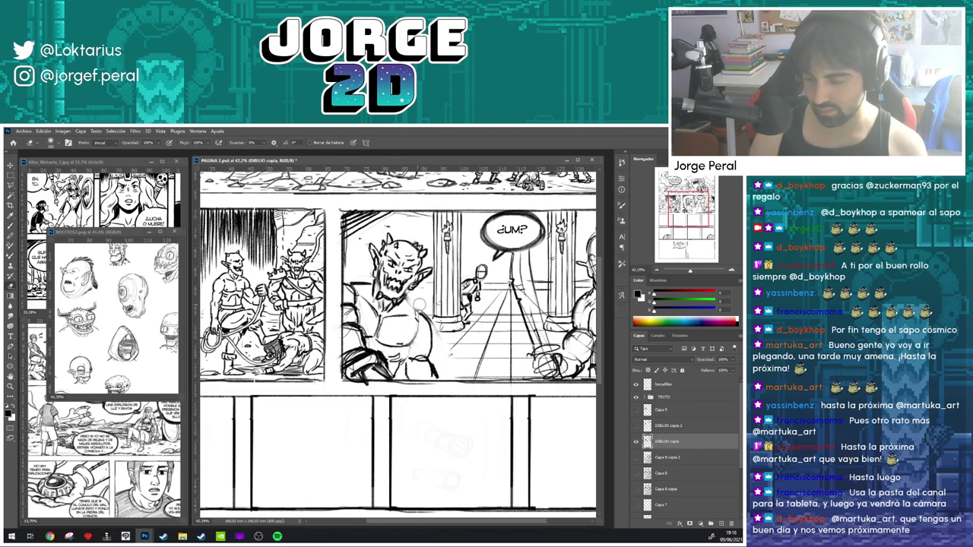
{"action": "key", "text": "b"}
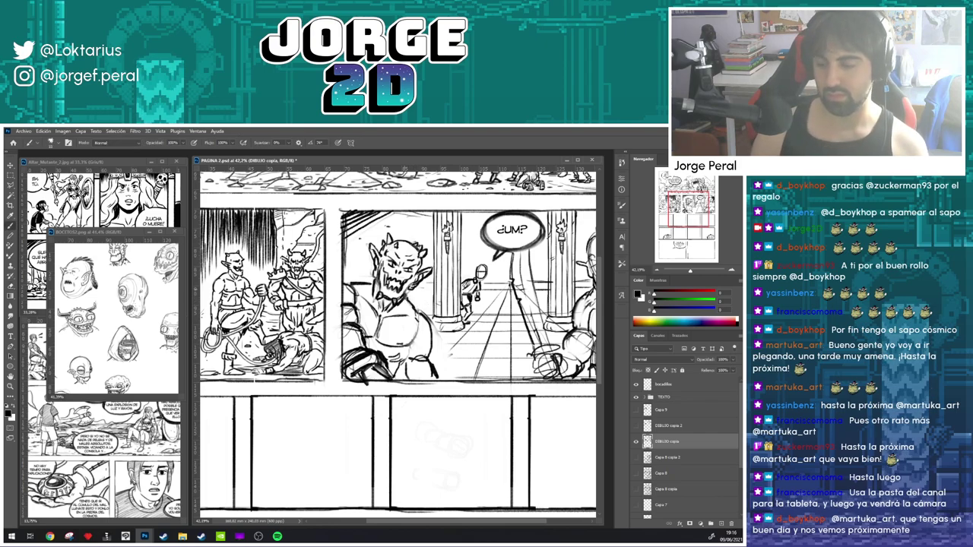
- Select the demon's chin and goatee with the Lasso and adjust them with Free Transform
{"action": "key", "text": "l"}
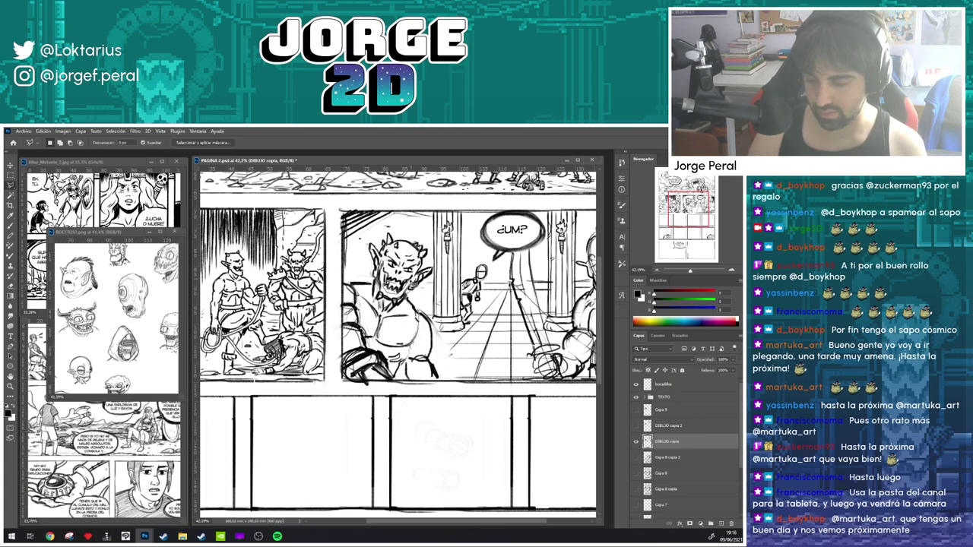
{"action": "mouse_move", "coordinate": [386, 292]}
{"action": "left_mouse_down"}
{"action": "mouse_move", "coordinate": [407, 294]}
{"action": "mouse_move", "coordinate": [383, 287]}
{"action": "left_mouse_up"}
{"action": "key", "text": "ctrl+t"}
{"action": "key", "text": "Return"}
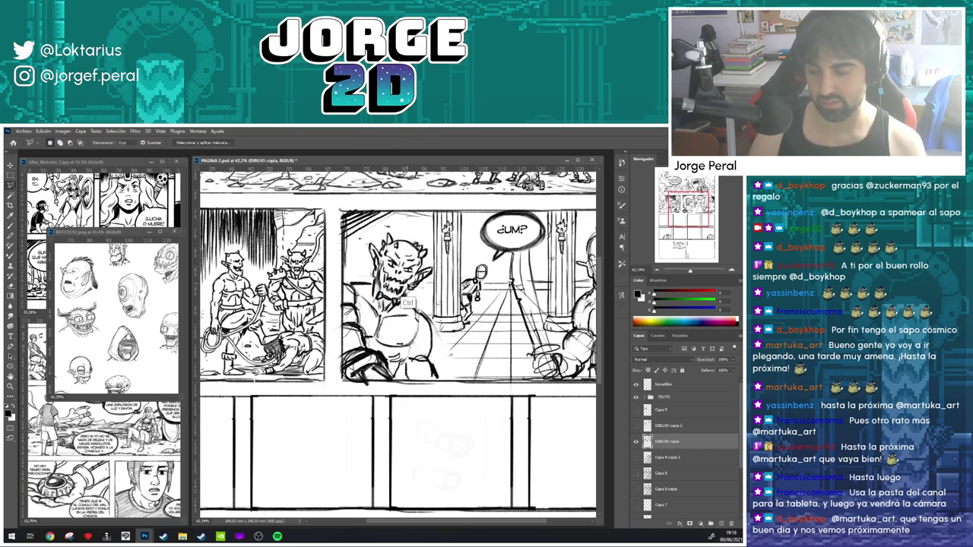
{"action": "key", "text": "b"}
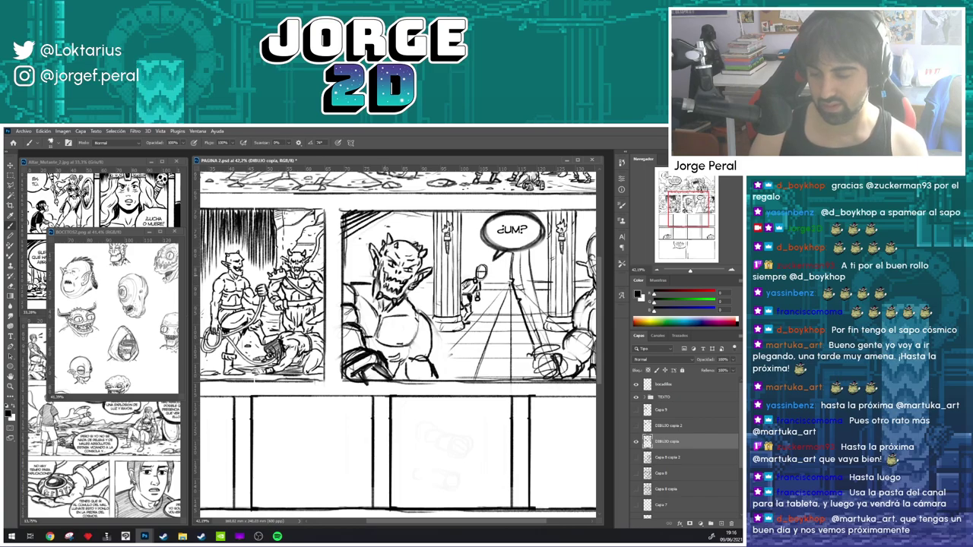
- Refine the horned demon's arm and torso contours where they meet the tiled floor, erasing excess lines
{"action": "scroll", "coordinate": [460, 304], "scroll_direction": "down", "scroll_amount": 2}
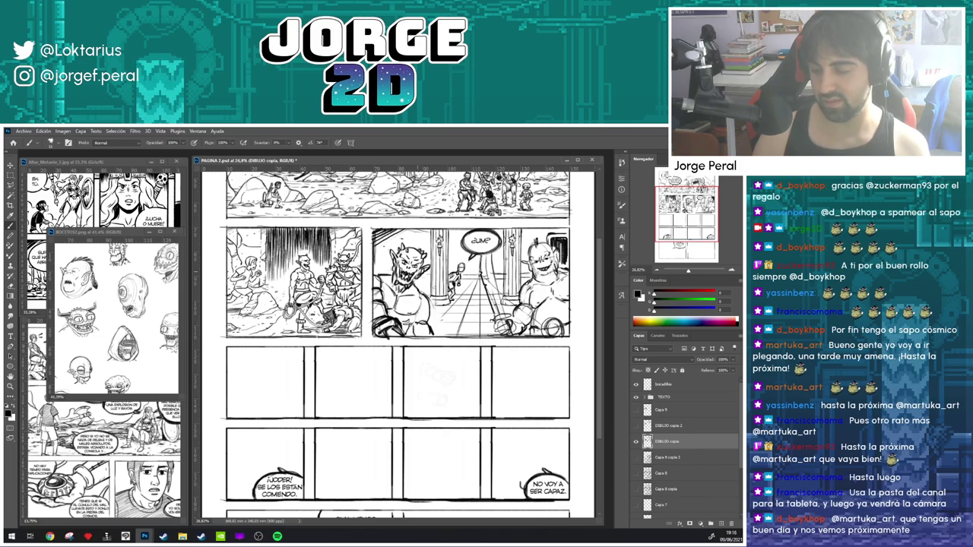
{"action": "scroll", "coordinate": [398, 345], "scroll_direction": "up", "scroll_amount": 1}
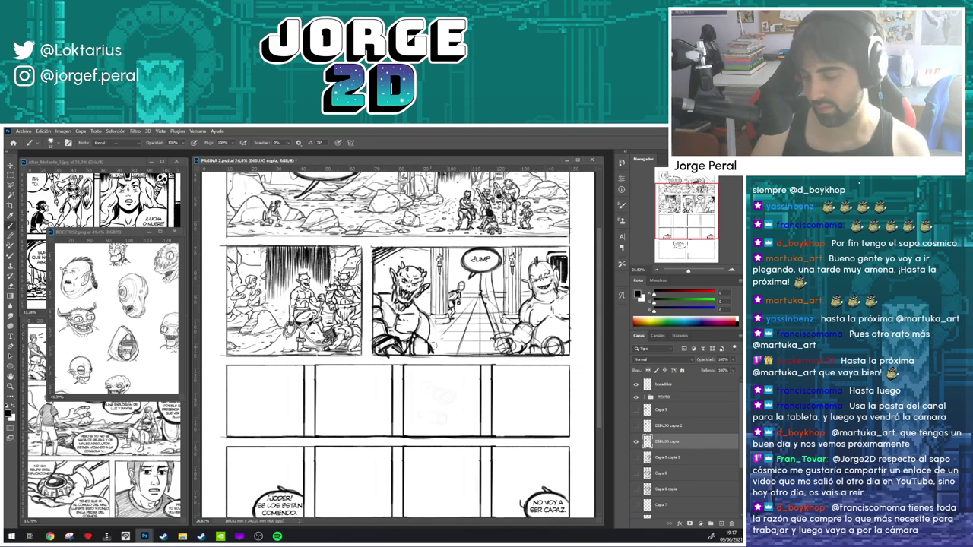
{"action": "key", "text": "e"}
{"action": "key", "text": "b"}
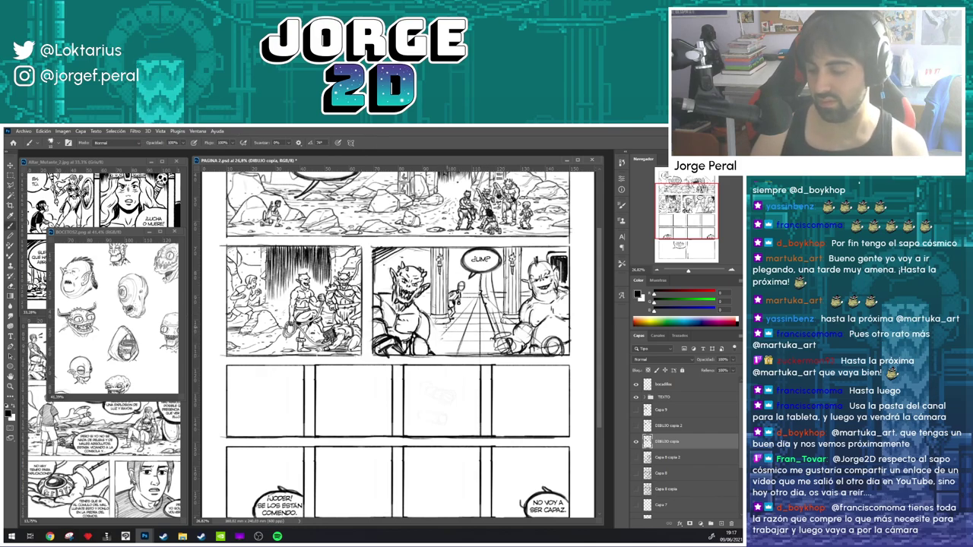
{"action": "key", "text": "e"}
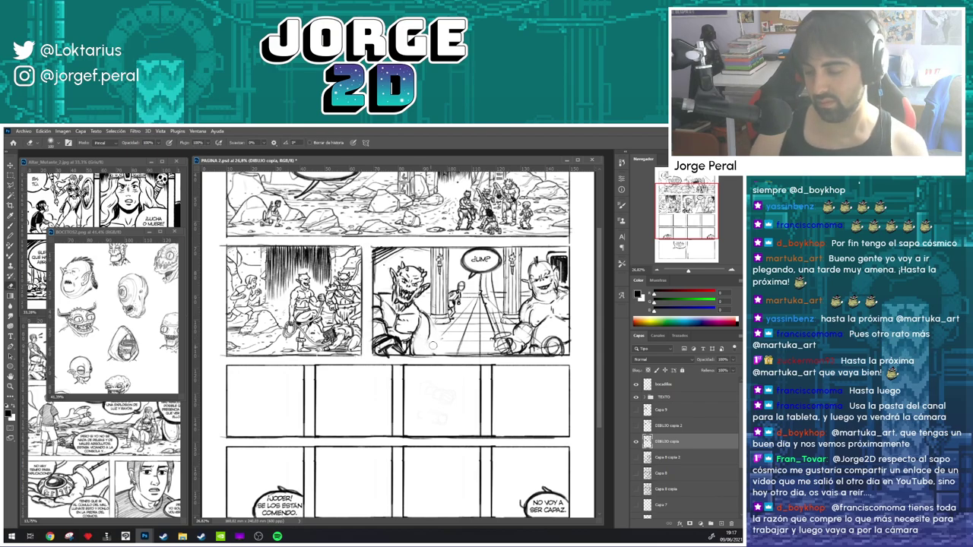
{"action": "key", "text": "b"}
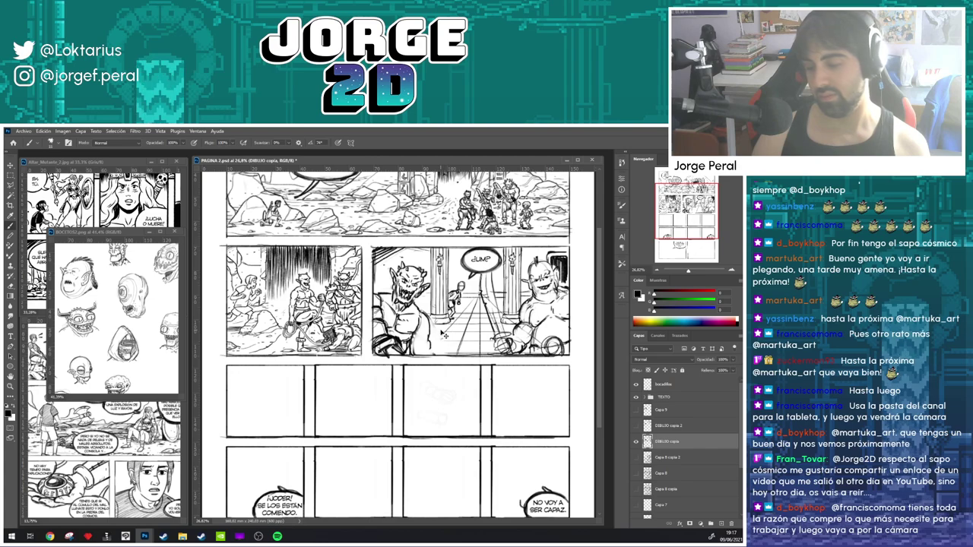
{"action": "key", "text": "e"}
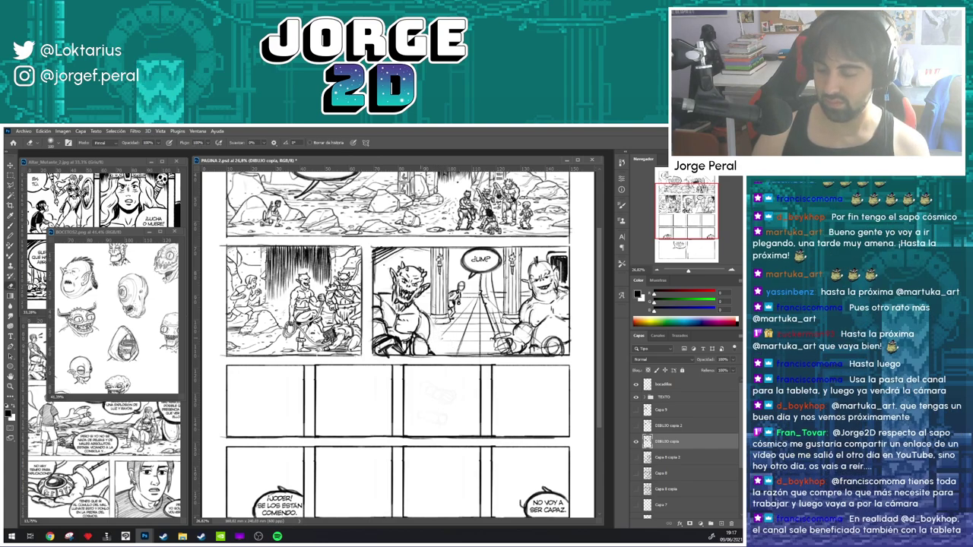
{"action": "key", "text": "b"}
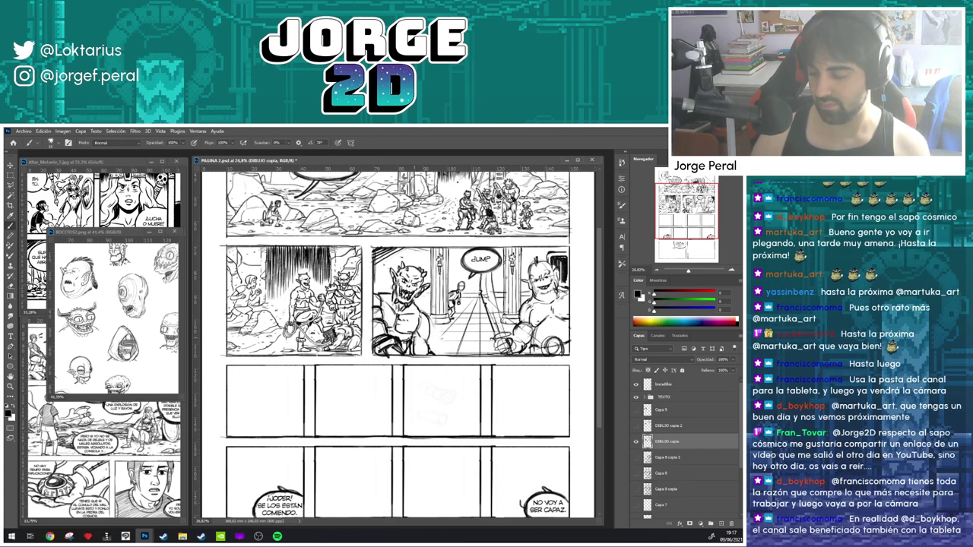
{"action": "key", "text": "e"}
{"action": "key", "text": "b"}
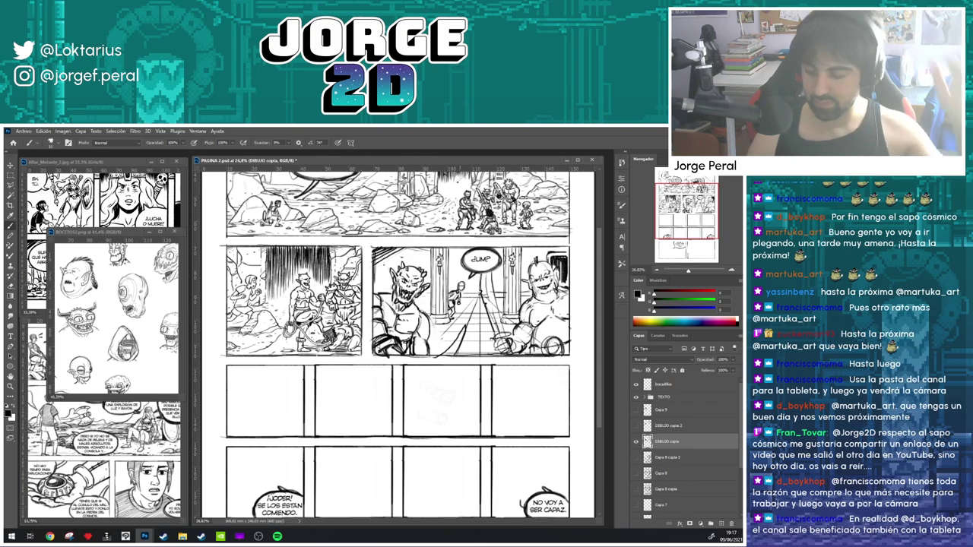
- Try a pointed shape over the tiled floor between the two foreground demons
{"action": "left_click_drag", "start_coordinate": [465, 328], "coordinate": [455, 356]}
{"action": "key", "text": "e"}
{"action": "key", "text": "b"}
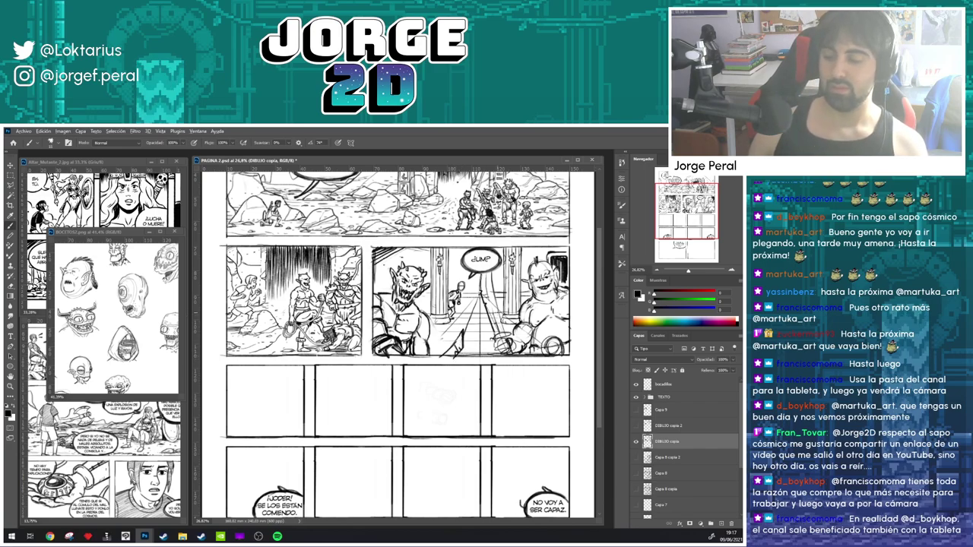
- Lasso the horned foreground demon in the ¿UM? panel, rotate it slightly counter-clockwise with Free Transform and nudge it up and right
{"action": "key", "text": "ctrl+0"}
{"action": "key", "text": "ctrl+minus"}
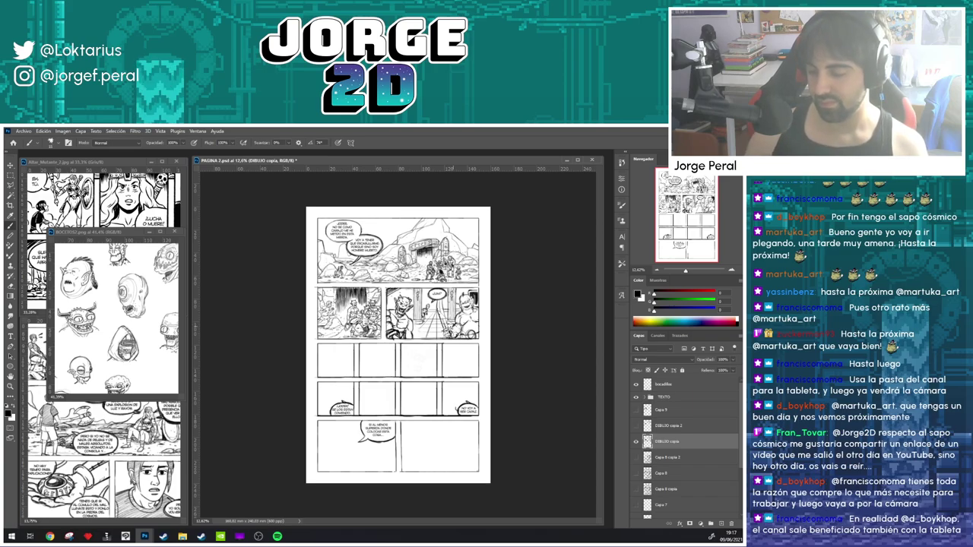
{"action": "scroll", "coordinate": [453, 327], "scroll_direction": "up", "scroll_amount": 4}
{"action": "key", "text": "ctrl+plus"}
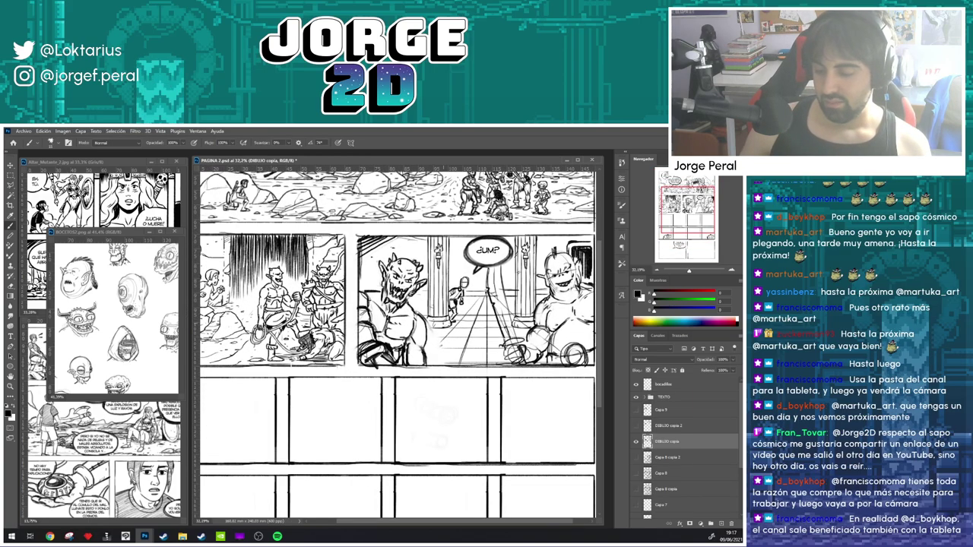
{"action": "left_click_drag", "start_coordinate": [436, 305], "coordinate": [408, 313]}
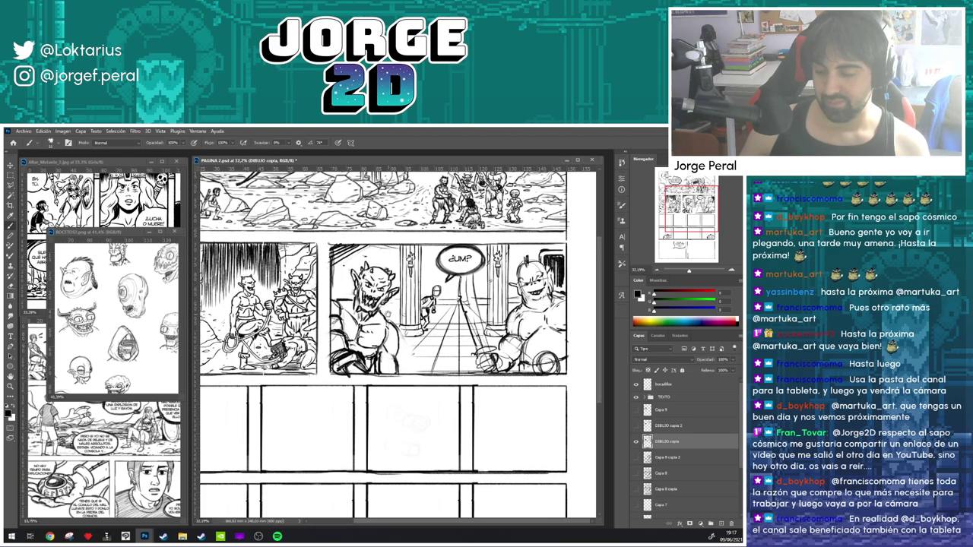
{"action": "key", "text": "l"}
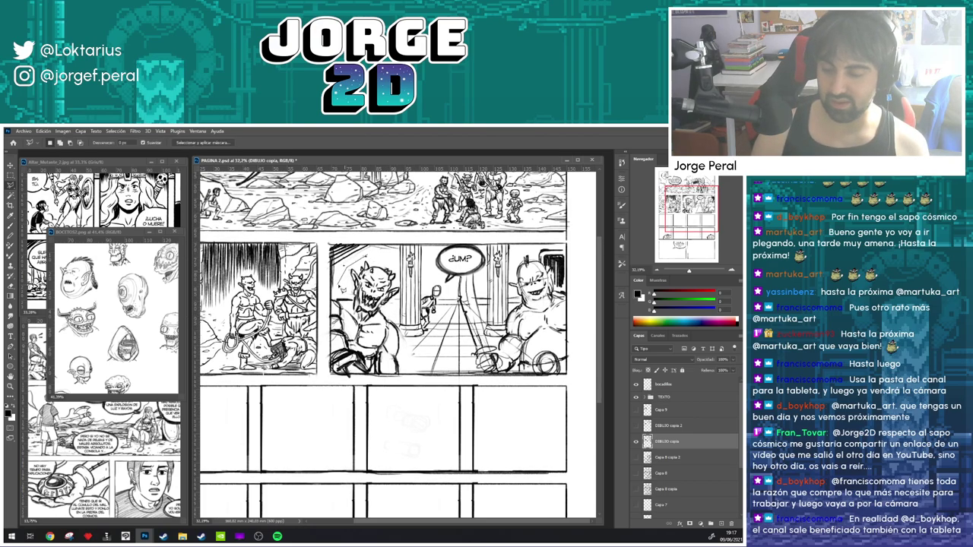
{"action": "mouse_move", "coordinate": [327, 296]}
{"action": "left_mouse_down"}
{"action": "mouse_move", "coordinate": [336, 384]}
{"action": "mouse_move", "coordinate": [410, 379]}
{"action": "mouse_move", "coordinate": [396, 318]}
{"action": "mouse_move", "coordinate": [403, 287]}
{"action": "mouse_move", "coordinate": [388, 261]}
{"action": "mouse_move", "coordinate": [365, 258]}
{"action": "left_mouse_up"}
{"action": "key", "text": "ctrl+t"}
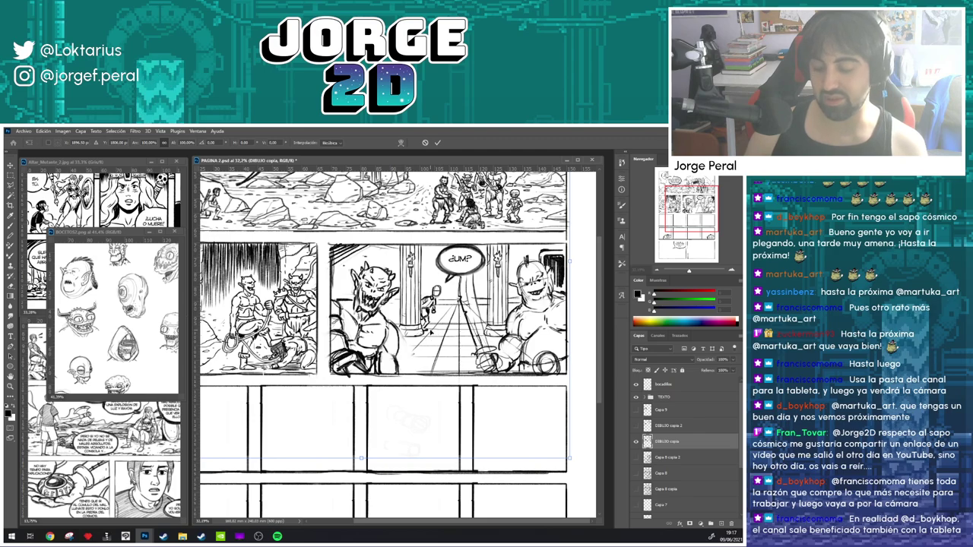
{"action": "key", "text": "Return"}
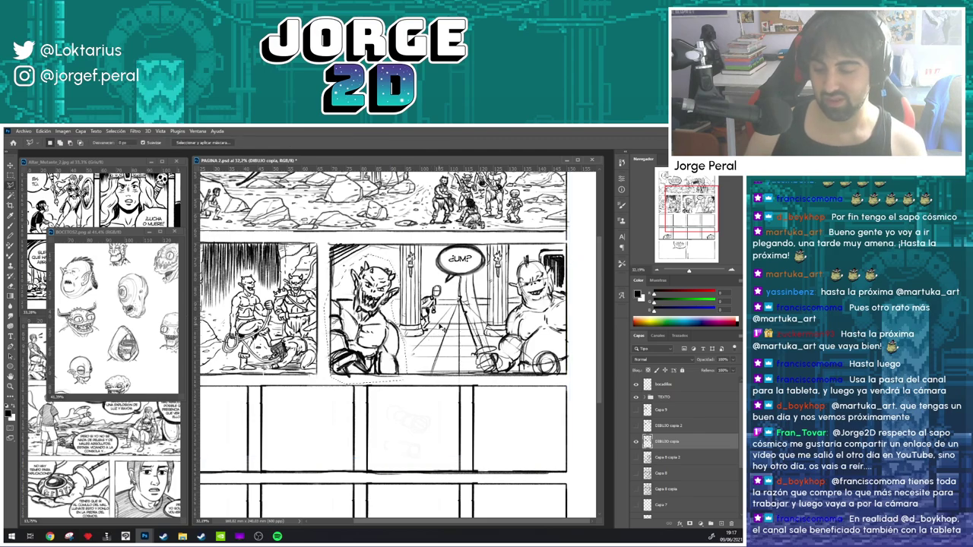
{"action": "key", "text": "ctrl+t"}
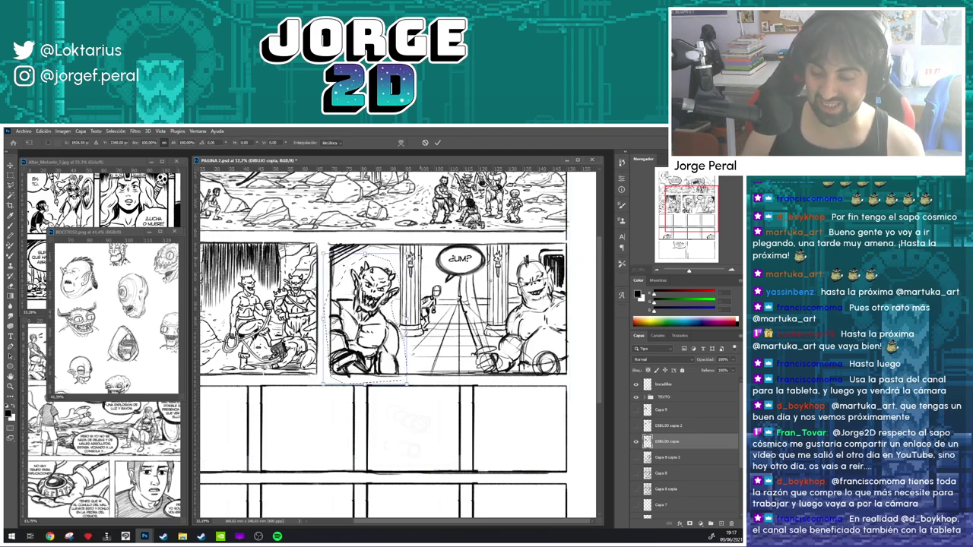
{"action": "left_click_drag", "start_coordinate": [410, 257], "coordinate": [417, 241]}
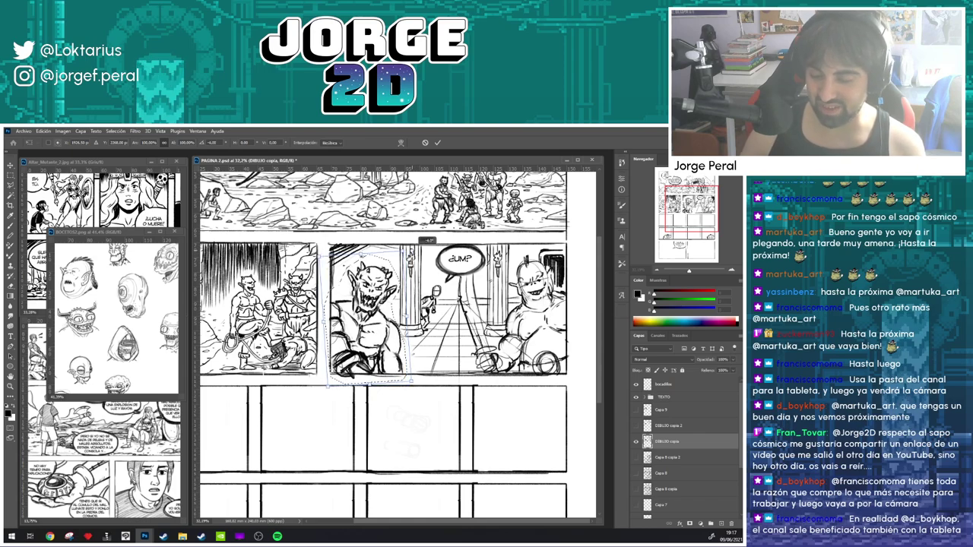
{"action": "key", "text": "Right"}
{"action": "key", "text": "Up"}
{"action": "key", "text": "Up"}
{"action": "key", "text": "Up"}
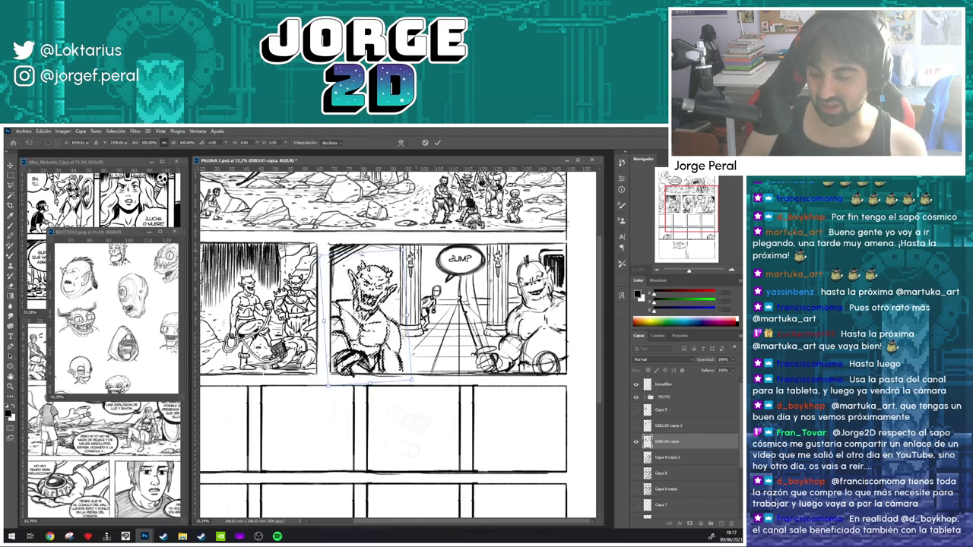
{"action": "left_click_drag", "start_coordinate": [371, 314], "coordinate": [372, 312]}
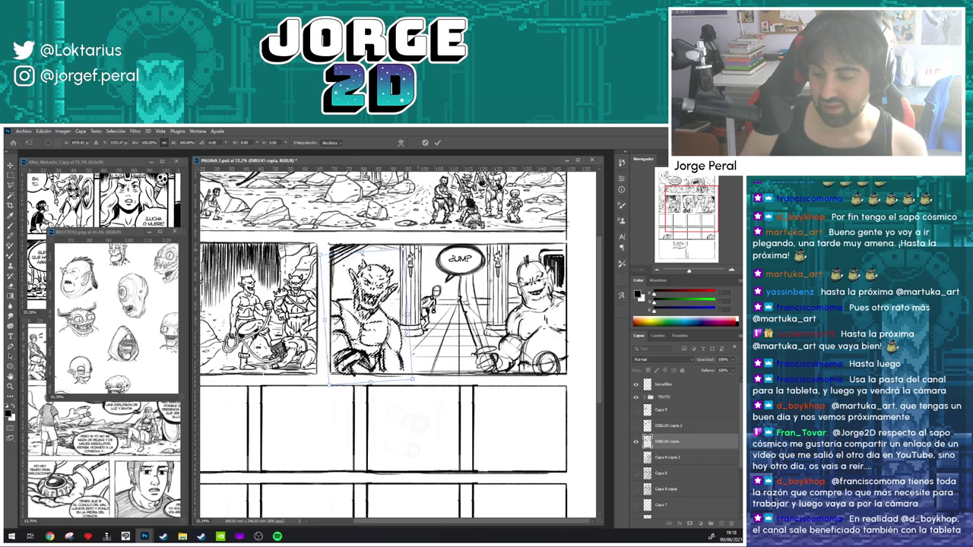
{"action": "key", "text": "Return"}
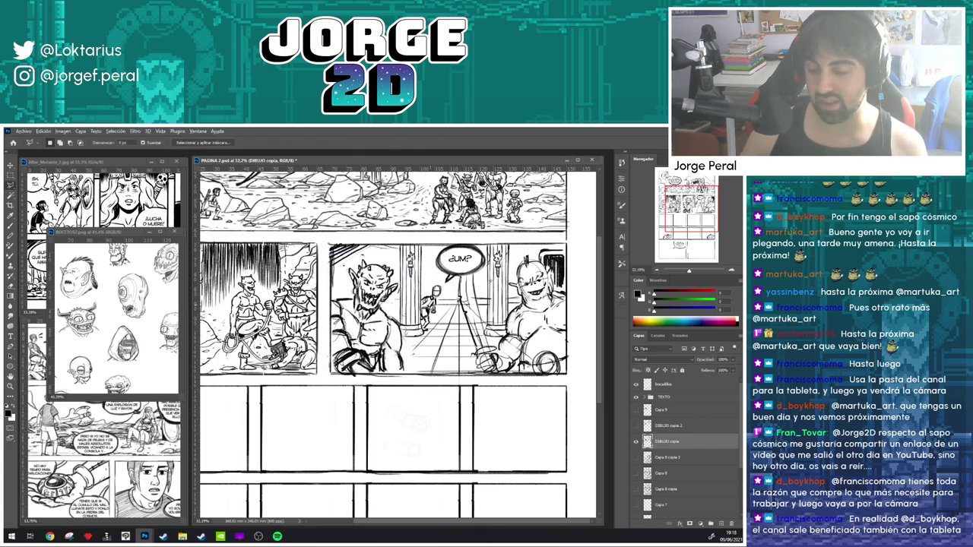
- Compare the DIBUJO copia line art with the rough page sketch on the layer directly beneath it
{"action": "key", "text": "ctrl+minus"}
{"action": "key", "text": "ctrl+minus"}
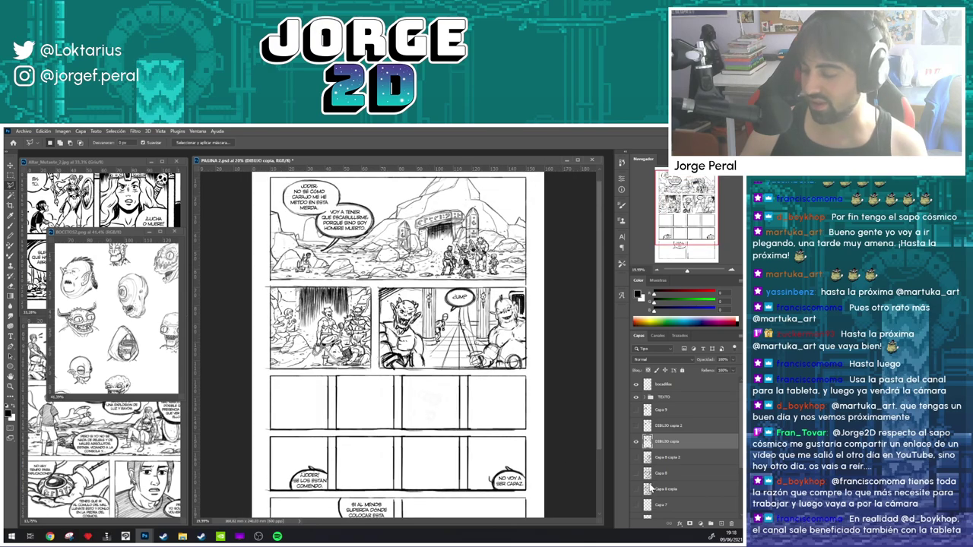
{"action": "left_click", "coordinate": [635, 442]}
{"action": "left_click", "coordinate": [635, 441]}
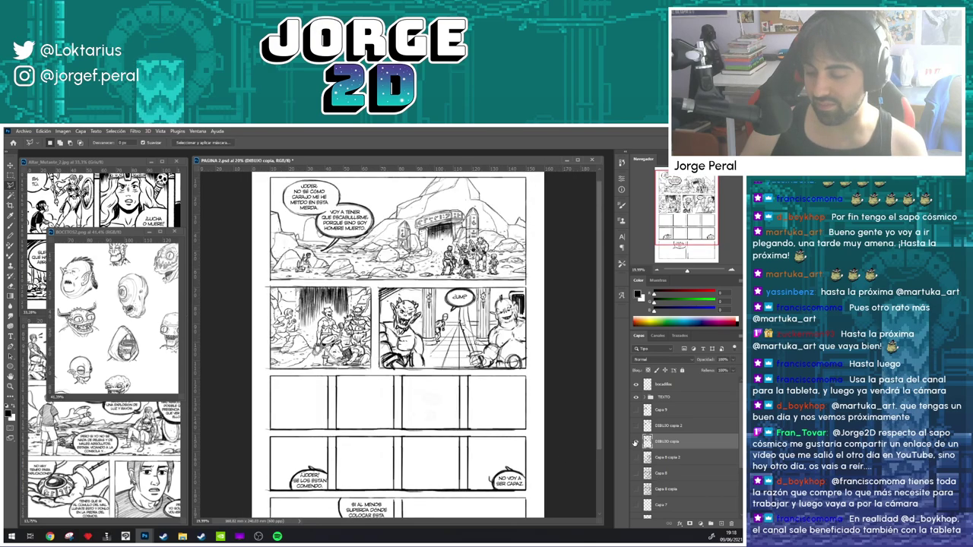
{"action": "left_click", "coordinate": [637, 457]}
{"action": "left_click", "coordinate": [637, 442]}
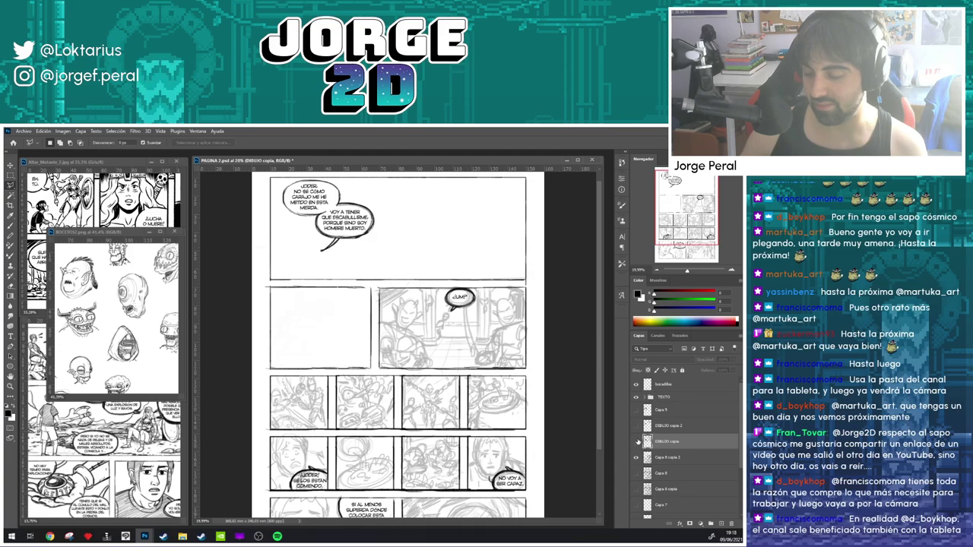
{"action": "left_click", "coordinate": [637, 442]}
{"action": "left_click", "coordinate": [637, 442]}
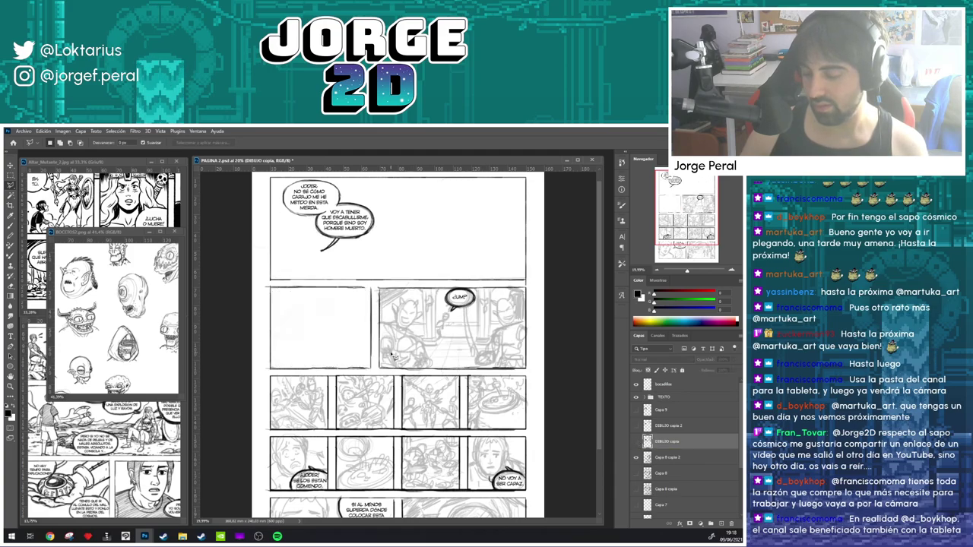
- Overlay the rough sketch on the line art and erase the horned demon's lower arm beside the tiled floor
{"action": "left_click_drag", "start_coordinate": [397, 354], "coordinate": [511, 384]}
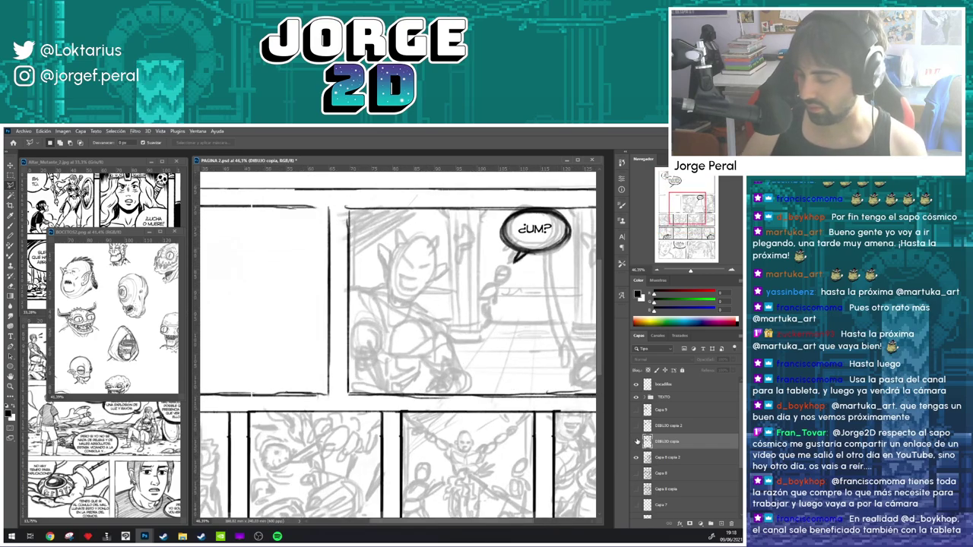
{"action": "left_click", "coordinate": [637, 442]}
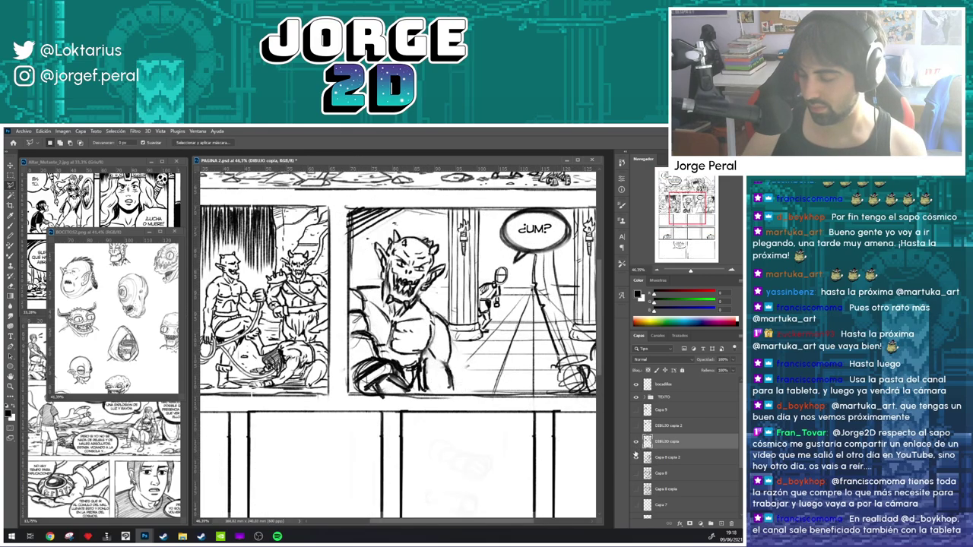
{"action": "left_click", "coordinate": [636, 456]}
{"action": "key", "text": "e"}
{"action": "mouse_move", "coordinate": [430, 348]}
{"action": "left_mouse_down"}
{"action": "mouse_move", "coordinate": [419, 387]}
{"action": "mouse_move", "coordinate": [442, 359]}
{"action": "mouse_move", "coordinate": [454, 380]}
{"action": "mouse_move", "coordinate": [432, 386]}
{"action": "mouse_move", "coordinate": [453, 385]}
{"action": "left_mouse_up"}
- Try a bent elbow and forearm for the horned demon beside the tiled floor, following the rough sketch, and hide the sketch
{"action": "key", "text": "b"}
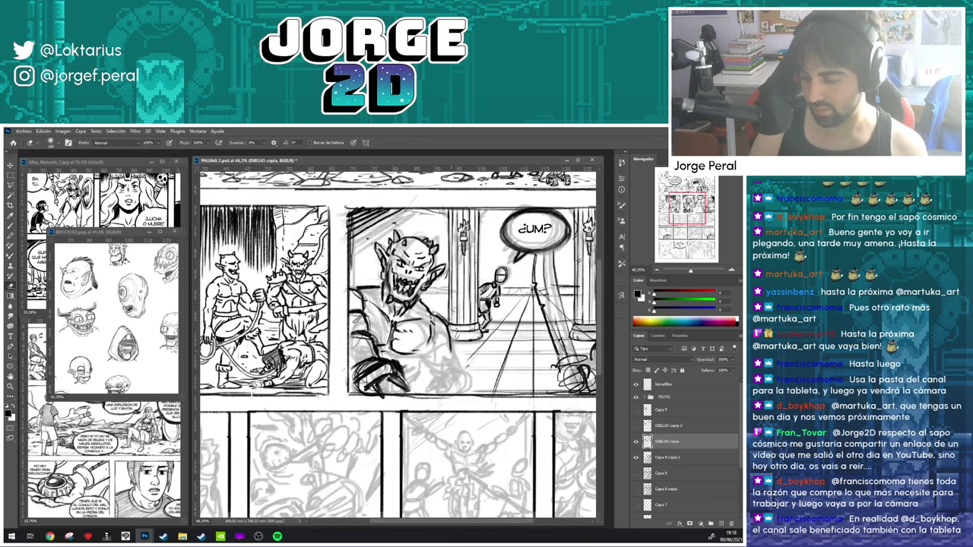
{"action": "mouse_move", "coordinate": [413, 353]}
{"action": "left_mouse_down"}
{"action": "mouse_move", "coordinate": [420, 349]}
{"action": "mouse_move", "coordinate": [418, 374]}
{"action": "mouse_move", "coordinate": [441, 376]}
{"action": "left_mouse_up"}
{"action": "mouse_move", "coordinate": [431, 354]}
{"action": "left_mouse_down"}
{"action": "mouse_move", "coordinate": [430, 372]}
{"action": "mouse_move", "coordinate": [445, 375]}
{"action": "left_mouse_up"}
{"action": "mouse_move", "coordinate": [452, 352]}
{"action": "left_mouse_down"}
{"action": "mouse_move", "coordinate": [458, 377]}
{"action": "mouse_move", "coordinate": [430, 393]}
{"action": "mouse_move", "coordinate": [466, 386]}
{"action": "left_mouse_up"}
{"action": "mouse_move", "coordinate": [423, 354]}
{"action": "left_mouse_down"}
{"action": "mouse_move", "coordinate": [441, 375]}
{"action": "mouse_move", "coordinate": [466, 377]}
{"action": "mouse_move", "coordinate": [451, 342]}
{"action": "left_mouse_up"}
{"action": "mouse_move", "coordinate": [439, 377]}
{"action": "left_mouse_down"}
{"action": "mouse_move", "coordinate": [423, 397]}
{"action": "mouse_move", "coordinate": [466, 386]}
{"action": "mouse_move", "coordinate": [458, 398]}
{"action": "left_mouse_up"}
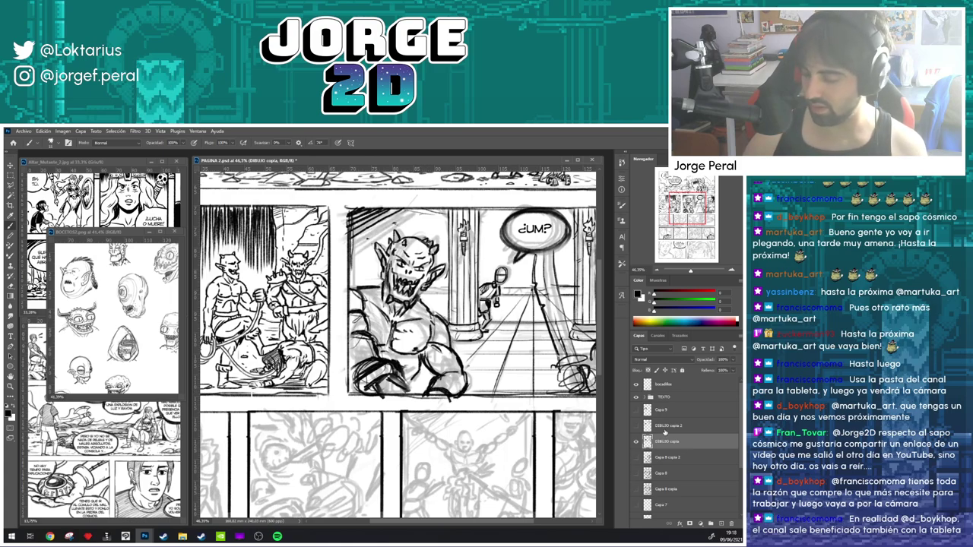
{"action": "left_click", "coordinate": [636, 457]}
{"action": "scroll", "coordinate": [464, 367], "scroll_direction": "down", "scroll_amount": 3}
{"action": "scroll", "coordinate": [459, 380], "scroll_direction": "down", "scroll_amount": 3}
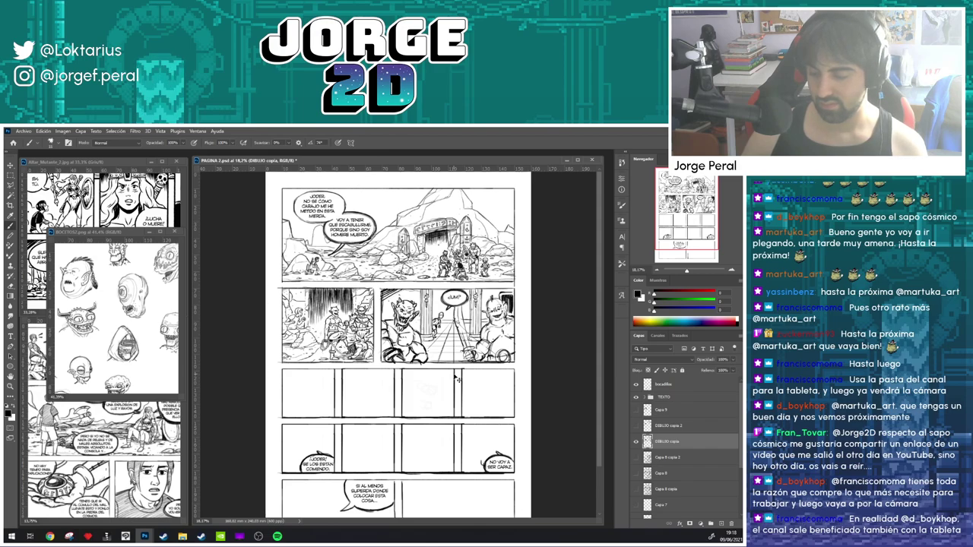
- Toggle the line art and rough sketch layers to compare the horned demon's pose across the whole page
{"action": "key", "text": "ctrl+z"}
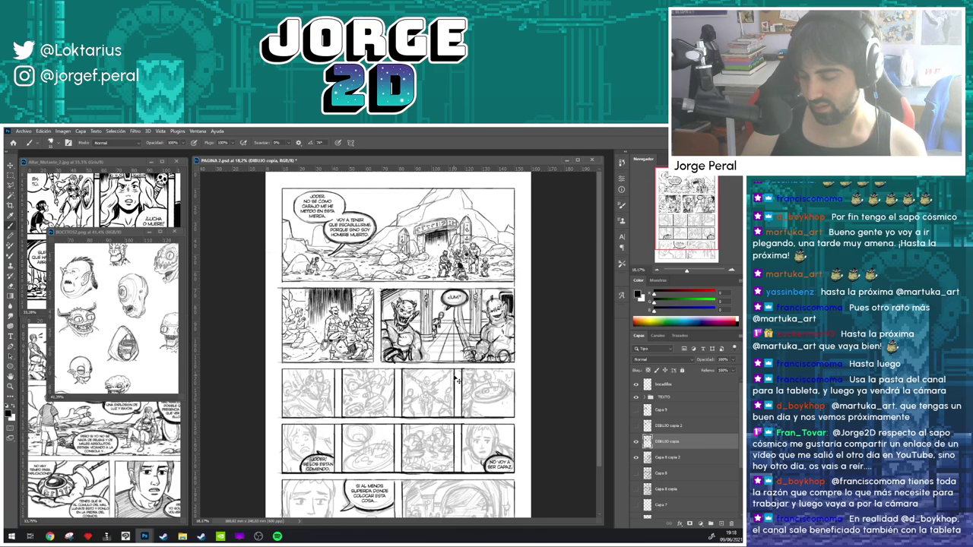
{"action": "key", "text": "ctrl+comma"}
{"action": "key", "text": "ctrl+comma"}
{"action": "key", "text": "ctrl+comma"}
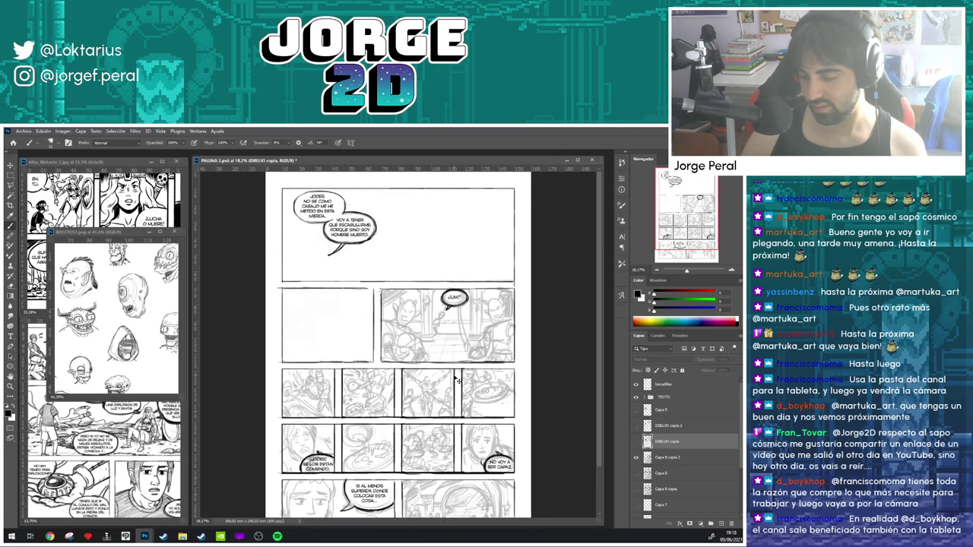
{"action": "key", "text": "ctrl+comma"}
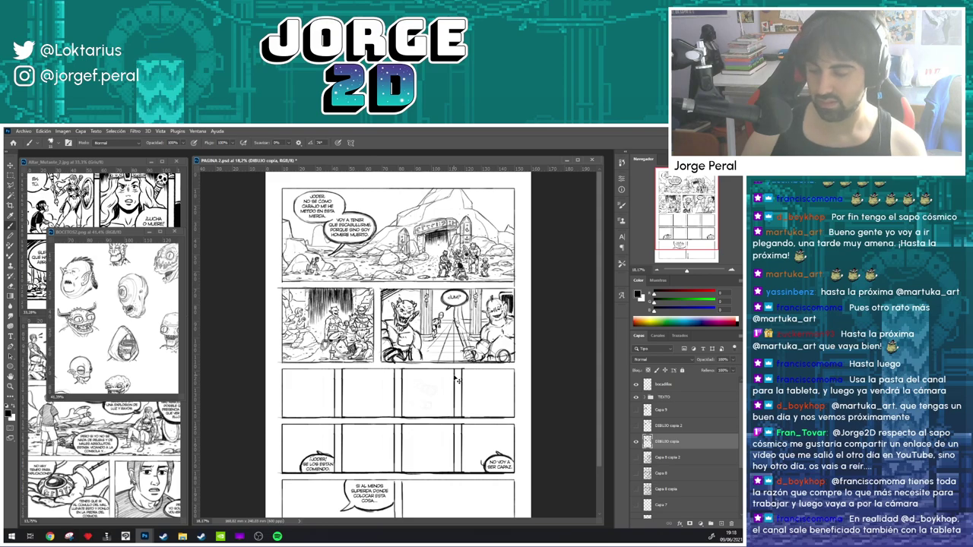
{"action": "key", "text": "ctrl+comma"}
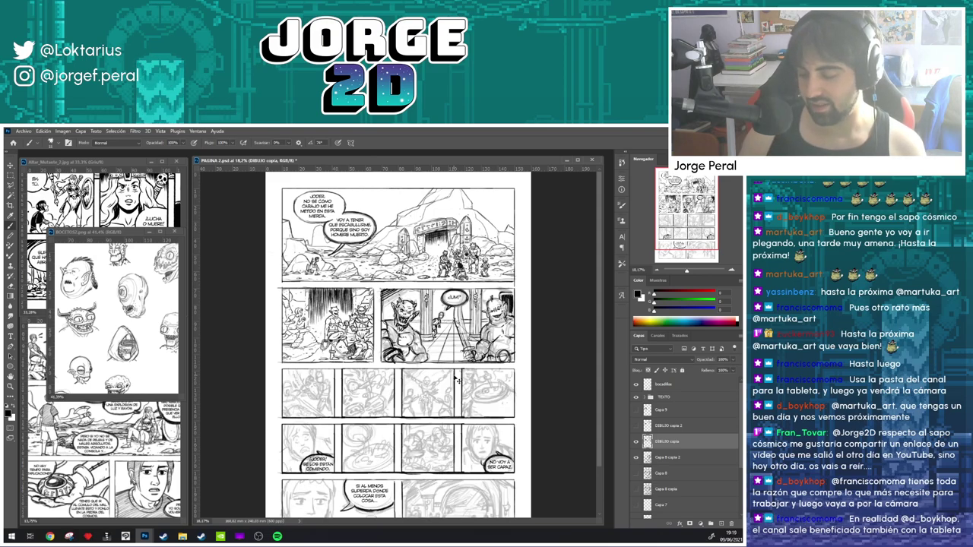
{"action": "key", "text": "ctrl+comma"}
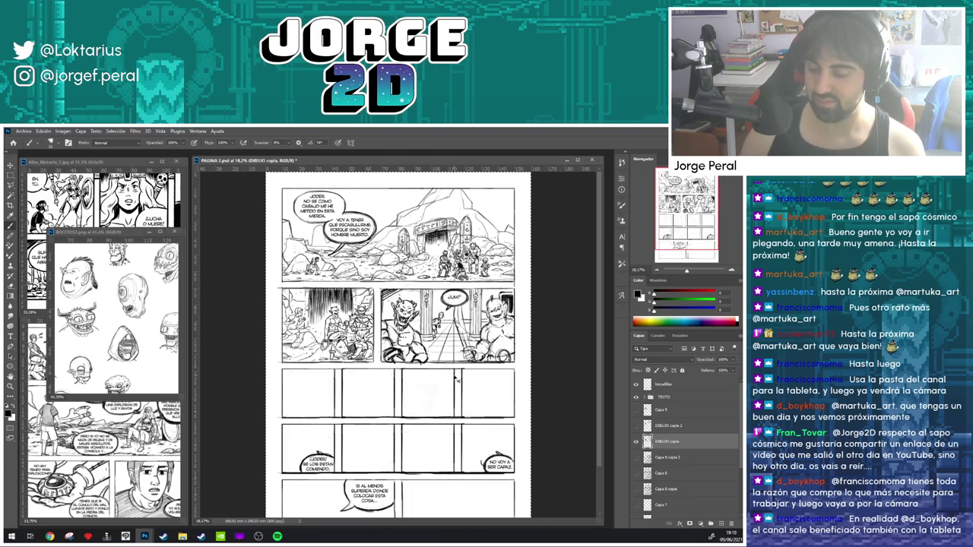
- Try refining the horned demon's new forearm and its edge along the lower panel border with the Eraser and Brush
{"action": "scroll", "coordinate": [406, 378], "scroll_direction": "up", "scroll_amount": 2}
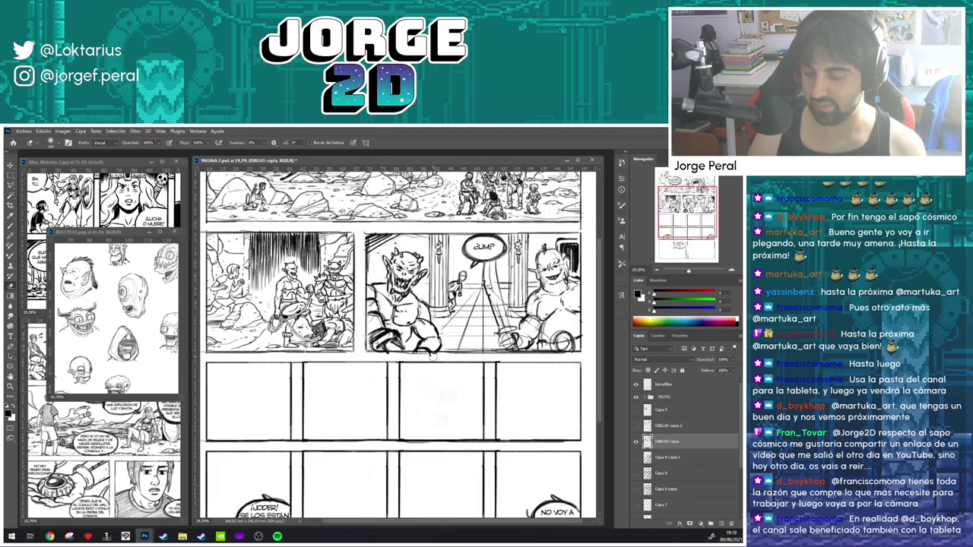
{"action": "key", "text": "b"}
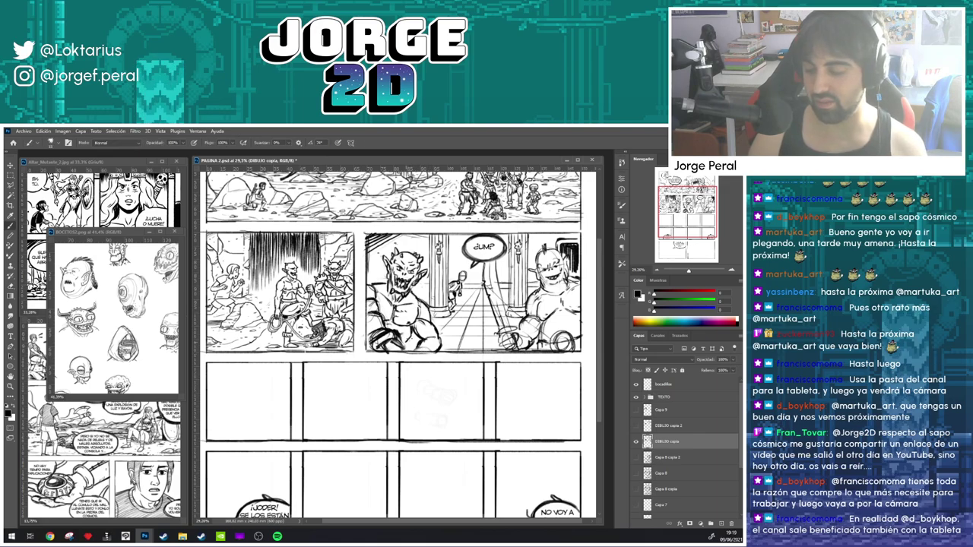
{"action": "left_click_drag", "start_coordinate": [465, 324], "coordinate": [452, 345]}
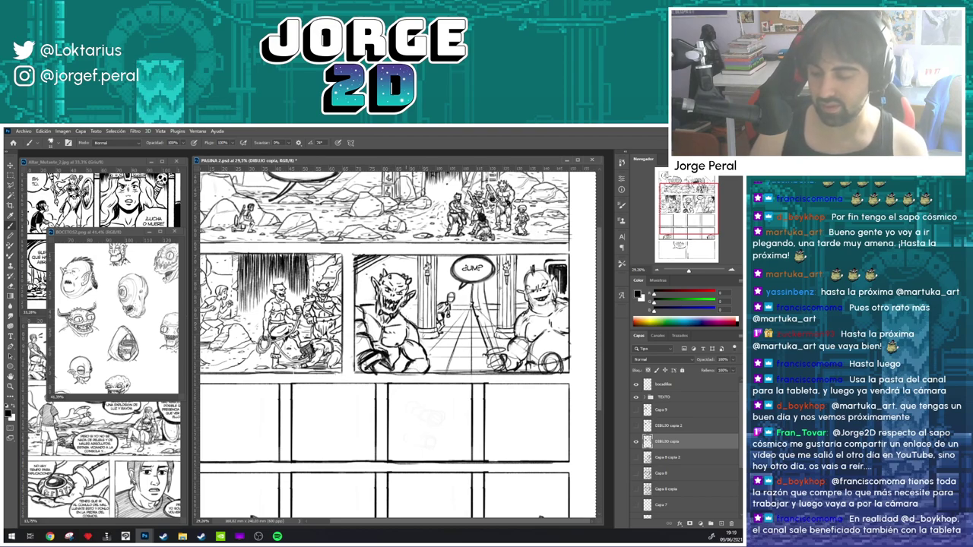
{"action": "key", "text": "e"}
{"action": "key", "text": "b"}
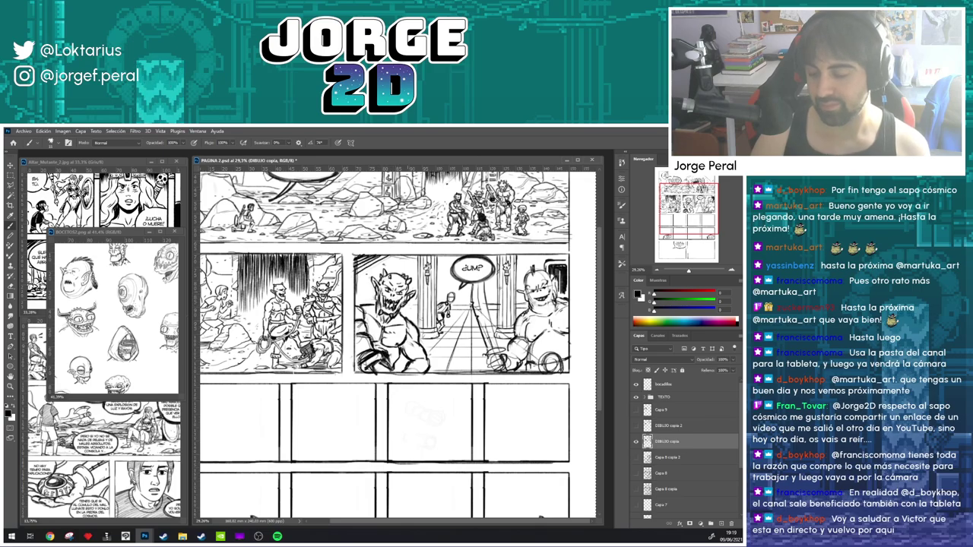
{"action": "scroll", "coordinate": [436, 346], "scroll_direction": "down", "scroll_amount": 4}
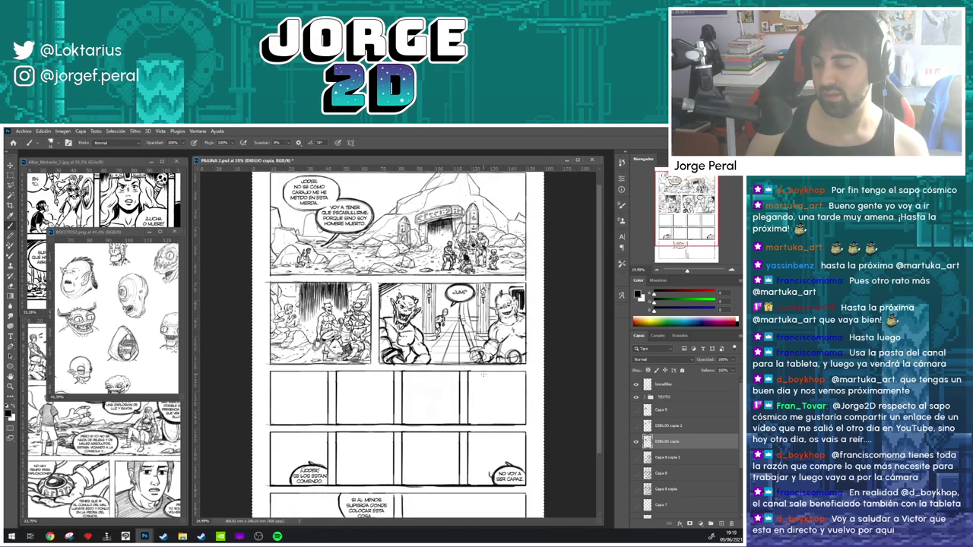
{"action": "left_click_drag", "start_coordinate": [435, 377], "coordinate": [436, 394]}
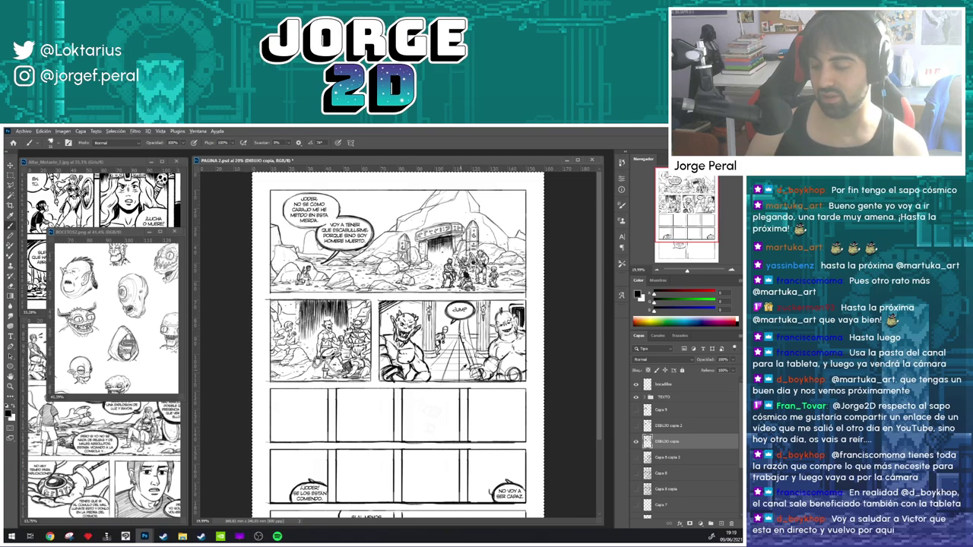
{"action": "scroll", "coordinate": [430, 394], "scroll_direction": "up", "scroll_amount": 2}
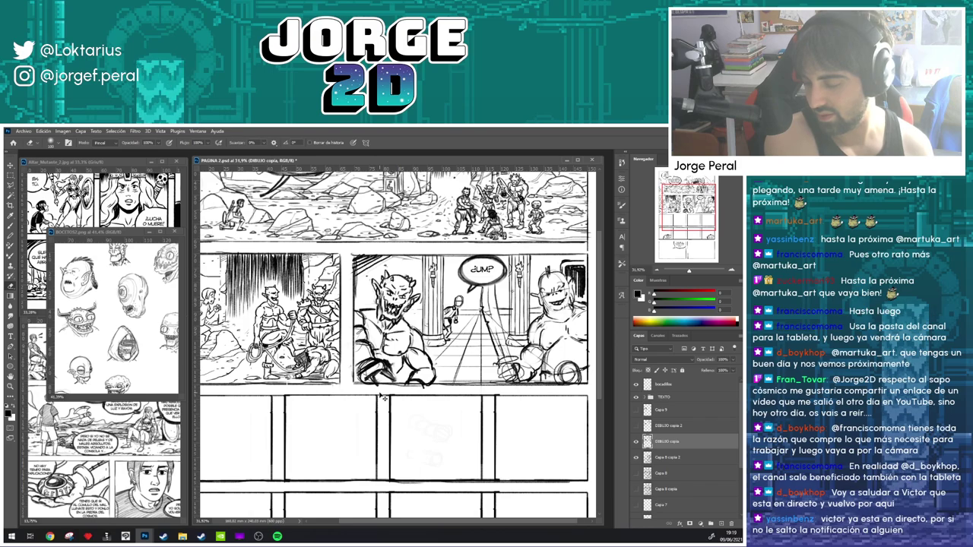
- Undo the horned demon's redrawn elbow and forearm back to the erased arm
{"action": "key", "text": "ctrl+z"}
{"action": "key", "text": "ctrl+z"}
{"action": "key", "text": "ctrl+z"}
{"action": "key", "text": "ctrl+z"}
{"action": "key", "text": "ctrl+z"}
{"action": "key", "text": "ctrl+z"}
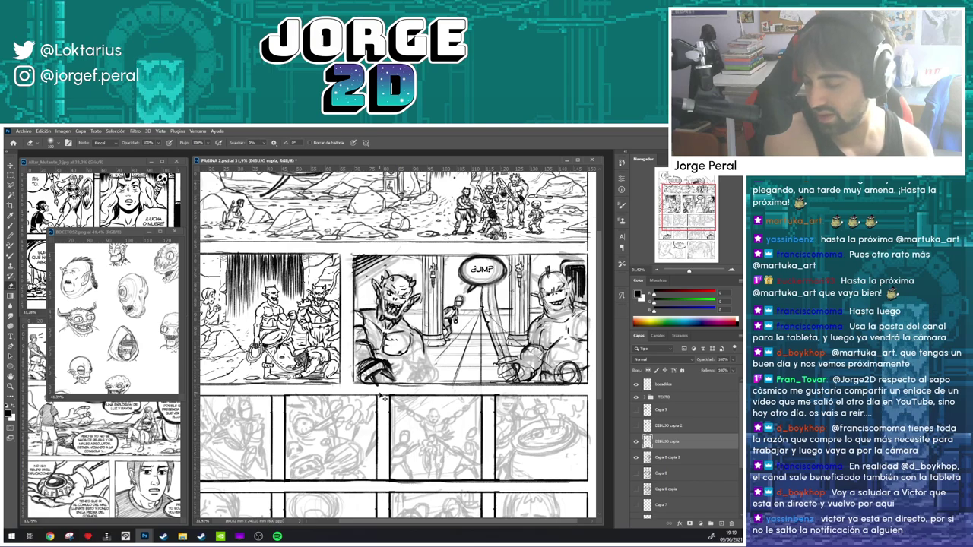
- Hide the rough sketch layer beneath DIBUJO copia and switch back to the Brush tool
{"action": "key", "text": "b"}
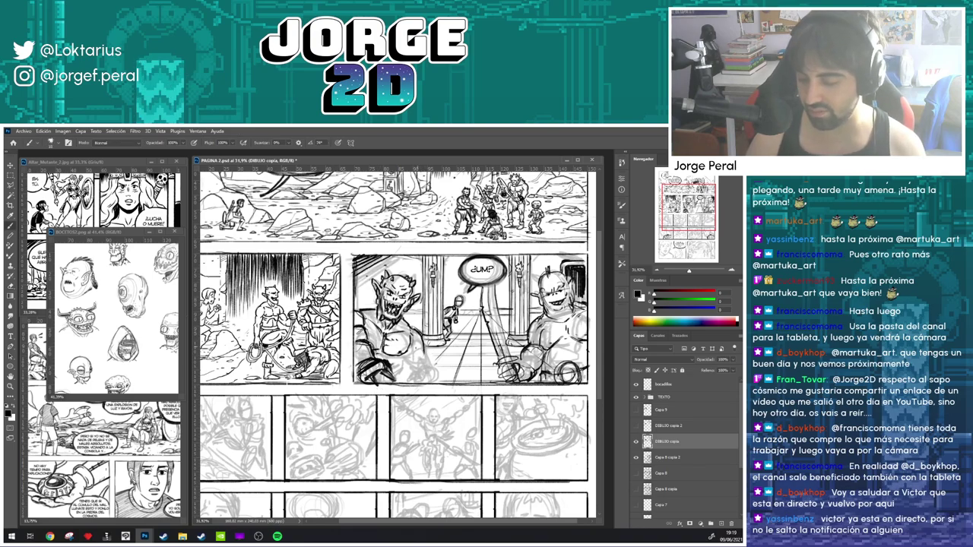
{"action": "left_click", "coordinate": [637, 457]}
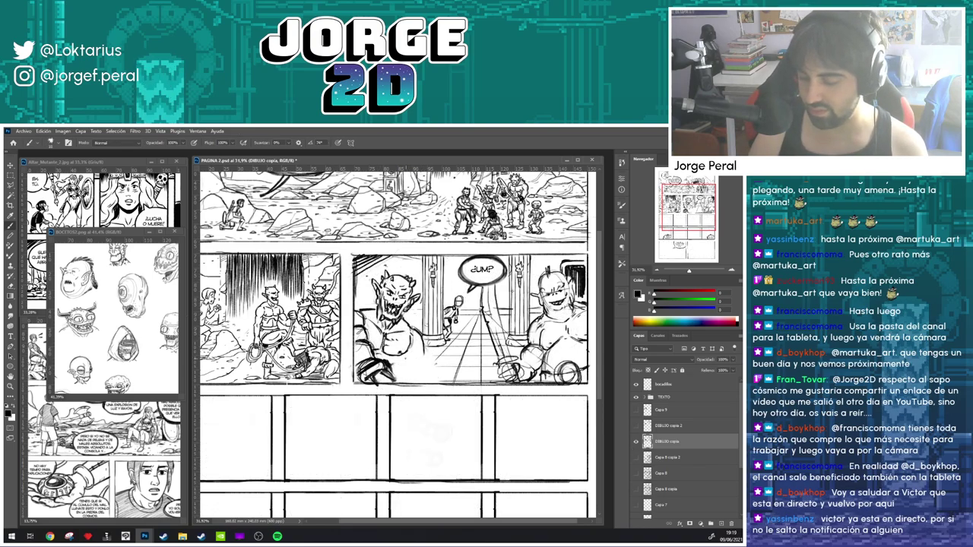
- Redraw the horned demon's forearm down to the lower panel border with the Brush, trimming its outer edge with the Eraser
{"action": "mouse_move", "coordinate": [407, 355]}
{"action": "left_mouse_down"}
{"action": "mouse_move", "coordinate": [398, 369]}
{"action": "mouse_move", "coordinate": [425, 366]}
{"action": "mouse_move", "coordinate": [426, 380]}
{"action": "mouse_move", "coordinate": [428, 364]}
{"action": "mouse_move", "coordinate": [400, 380]}
{"action": "left_mouse_up"}
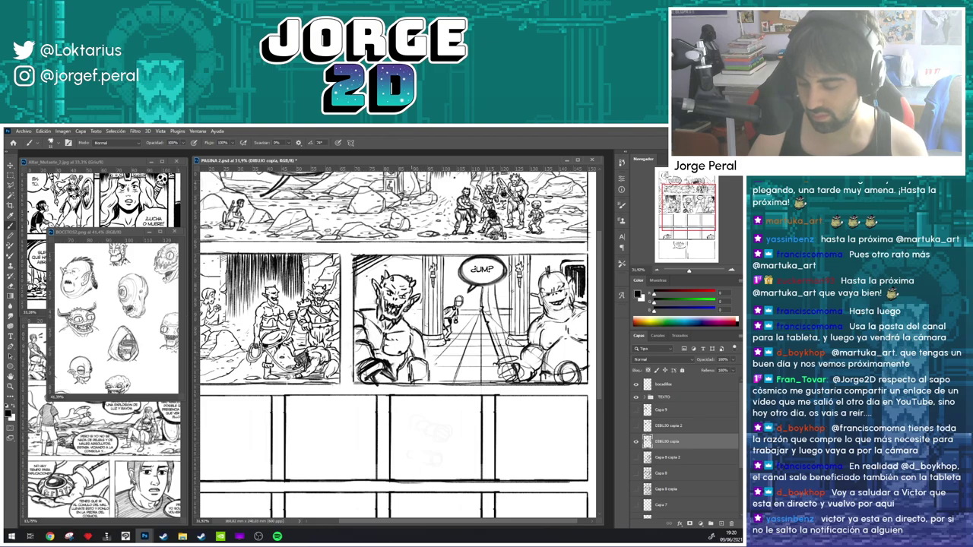
{"action": "key", "text": "e"}
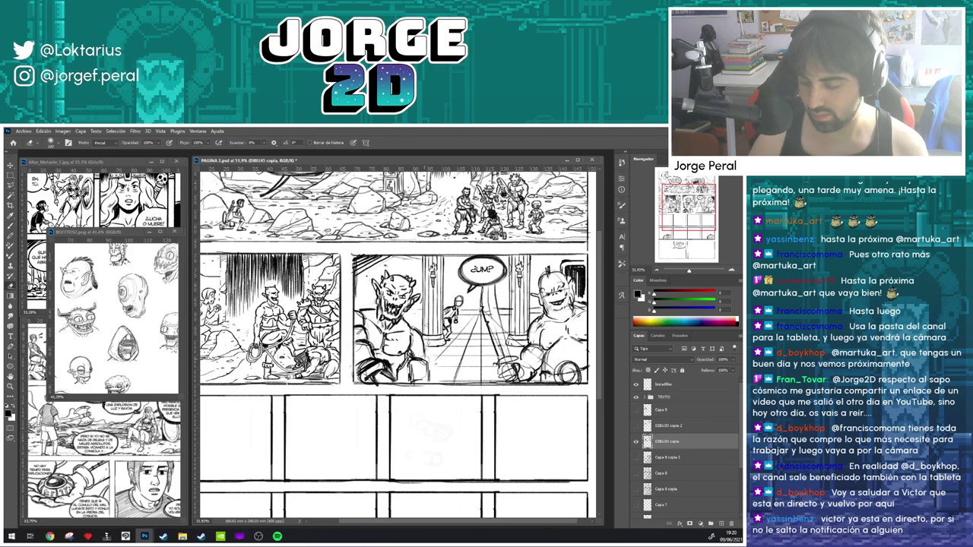
{"action": "mouse_move", "coordinate": [415, 358]}
{"action": "left_mouse_down"}
{"action": "mouse_move", "coordinate": [410, 377]}
{"action": "mouse_move", "coordinate": [425, 382]}
{"action": "mouse_move", "coordinate": [408, 382]}
{"action": "mouse_move", "coordinate": [425, 383]}
{"action": "mouse_move", "coordinate": [408, 382]}
{"action": "left_mouse_up"}
{"action": "key", "text": "b"}
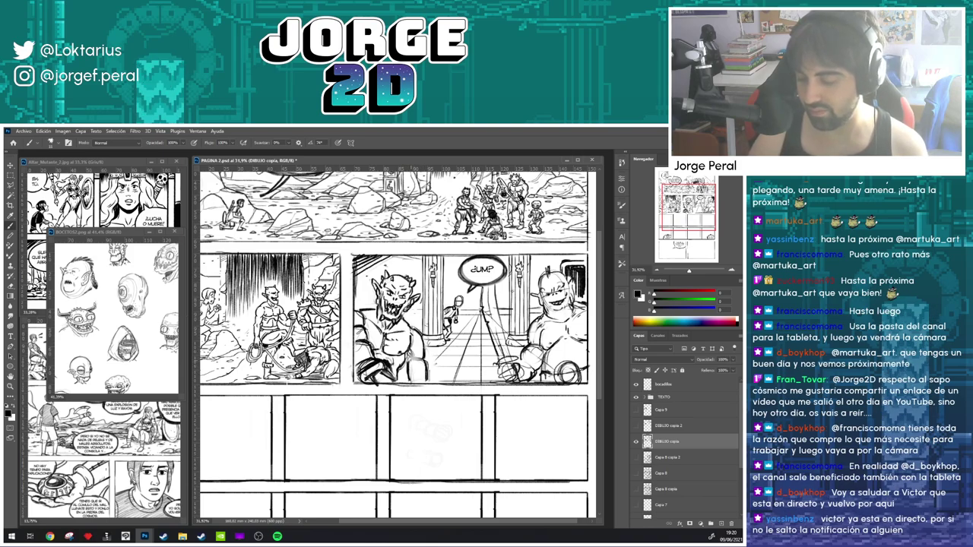
{"action": "key", "text": "e"}
{"action": "left_click_drag", "start_coordinate": [419, 352], "coordinate": [412, 360]}
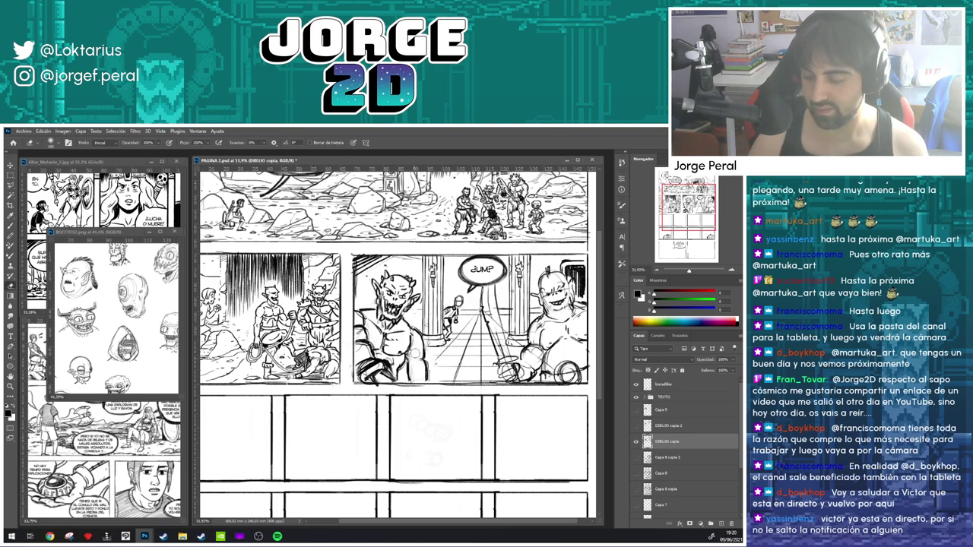
- Clean up the horned demon's upper arm and elbow and redraw their outer contour against the tiled floor
{"action": "key", "text": "b"}
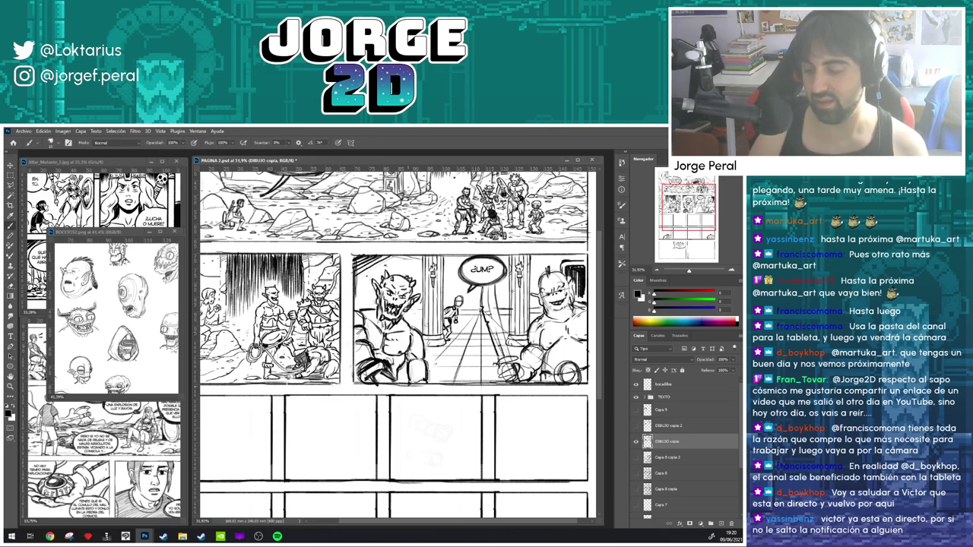
{"action": "key", "text": "e"}
{"action": "left_click_drag", "start_coordinate": [419, 336], "coordinate": [406, 371]}
{"action": "key", "text": "b"}
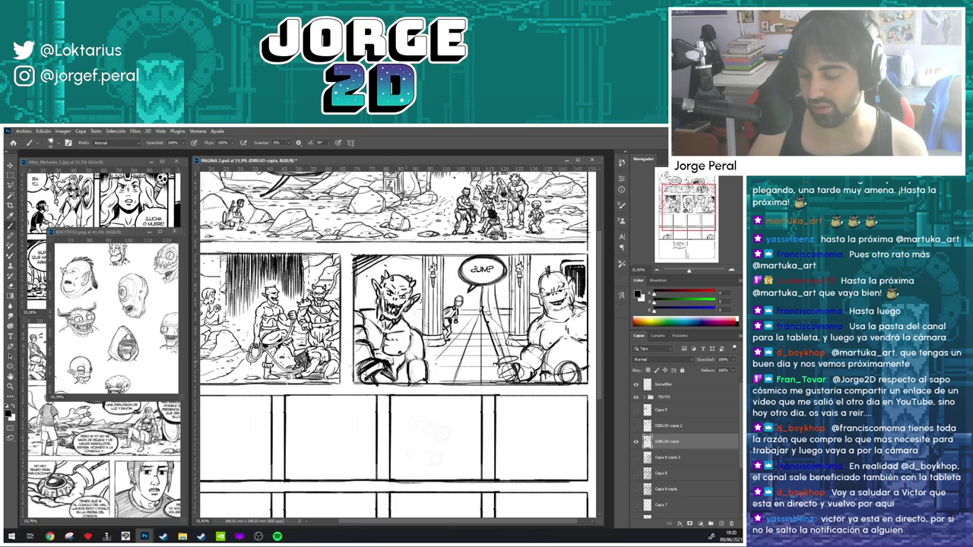
{"action": "left_click_drag", "start_coordinate": [414, 329], "coordinate": [421, 343]}
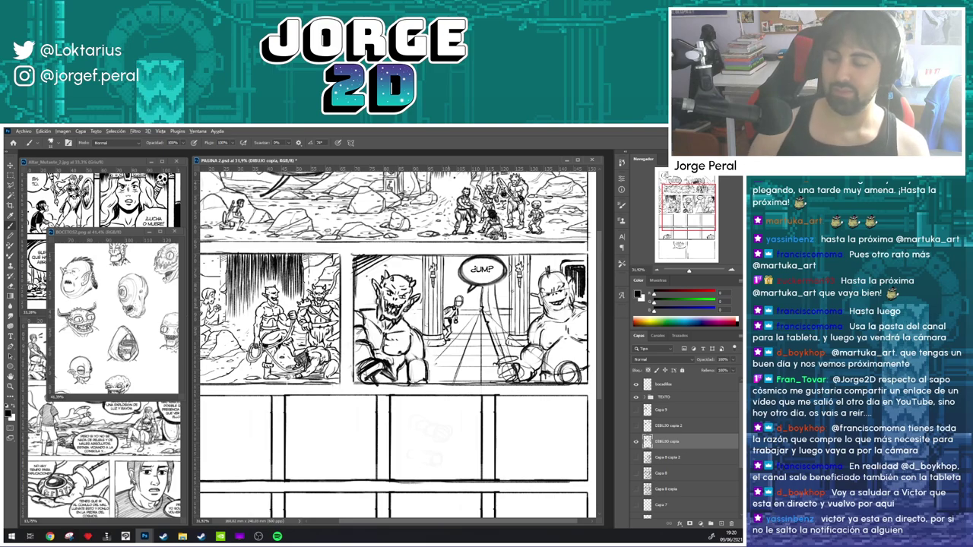
- Touch up stray lines on the horned demon's arm and torso in the ¿UM? panel with the Eraser and Brush
{"action": "scroll", "coordinate": [449, 328], "scroll_direction": "down", "scroll_amount": 6}
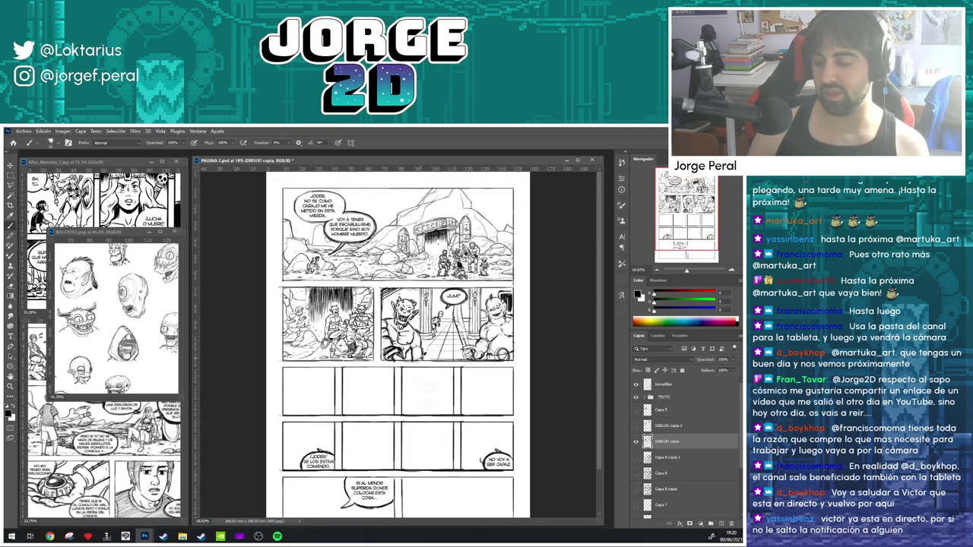
{"action": "scroll", "coordinate": [423, 355], "scroll_direction": "up", "scroll_amount": 2}
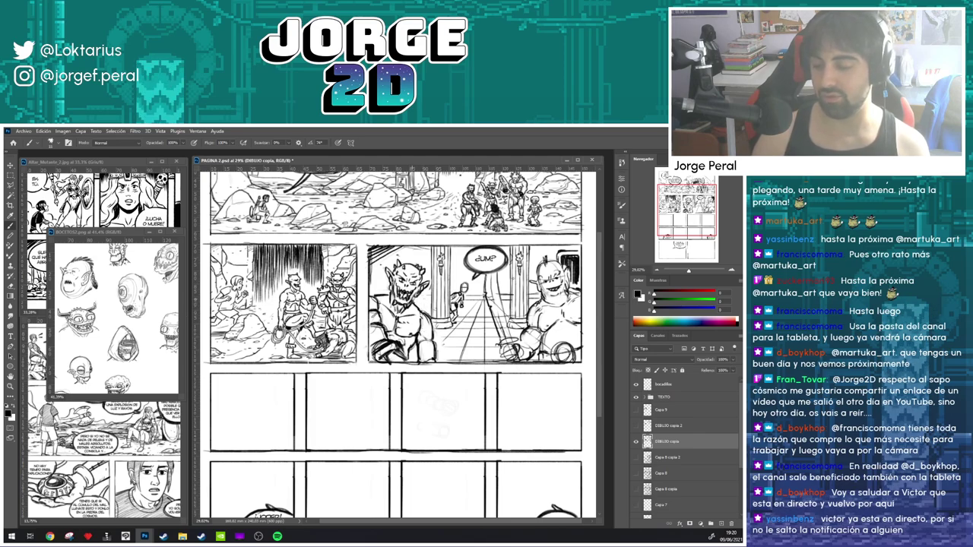
{"action": "left_click_drag", "start_coordinate": [436, 304], "coordinate": [423, 339]}
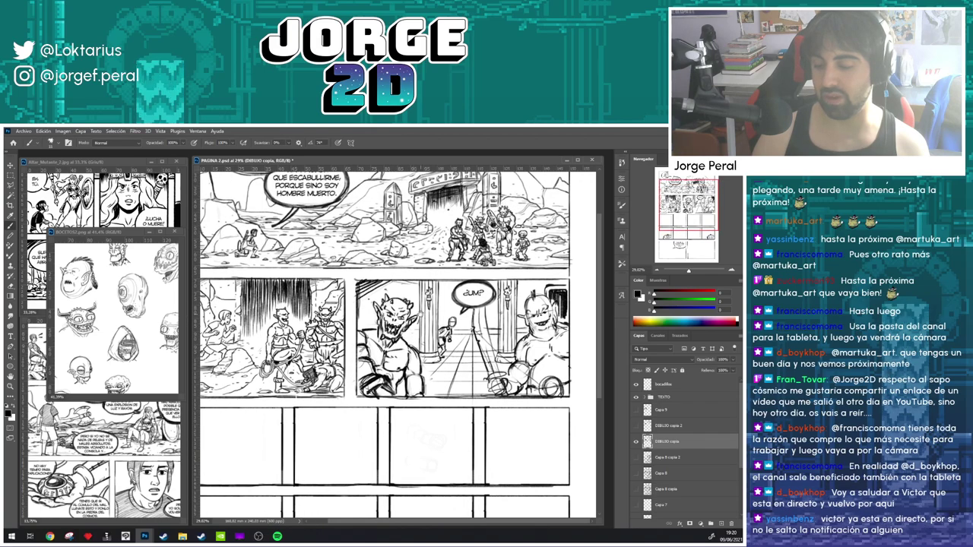
{"action": "scroll", "coordinate": [523, 346], "scroll_direction": "down", "scroll_amount": 1}
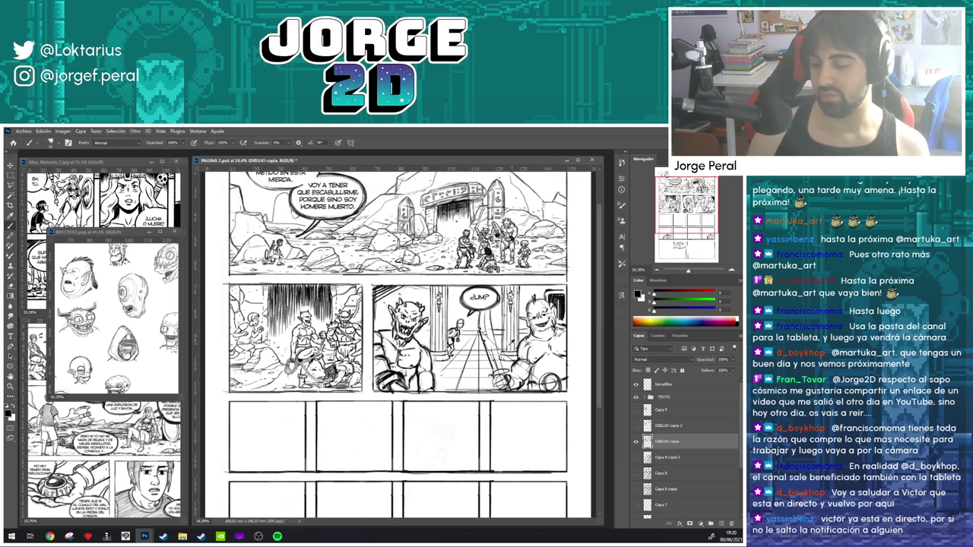
{"action": "scroll", "coordinate": [430, 346], "scroll_direction": "up", "scroll_amount": 4}
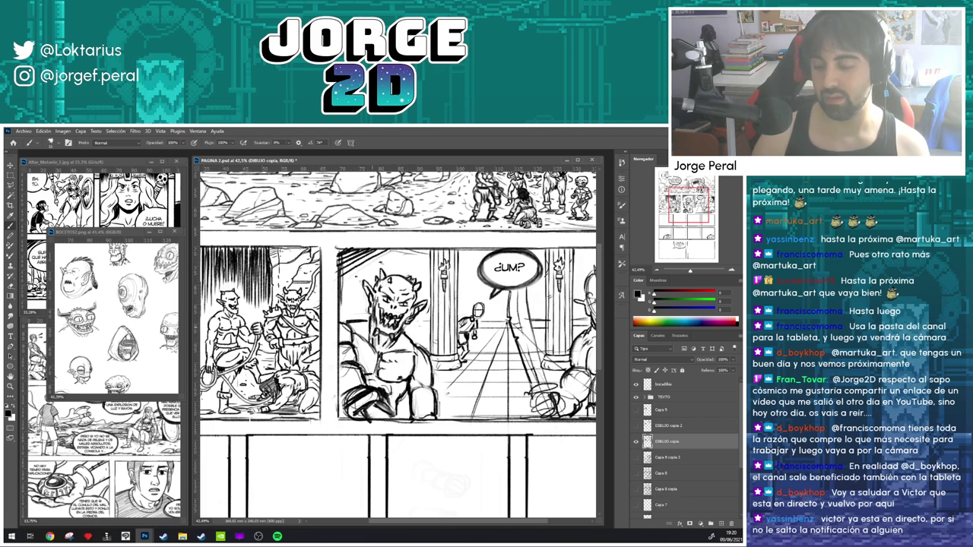
{"action": "key", "text": "e"}
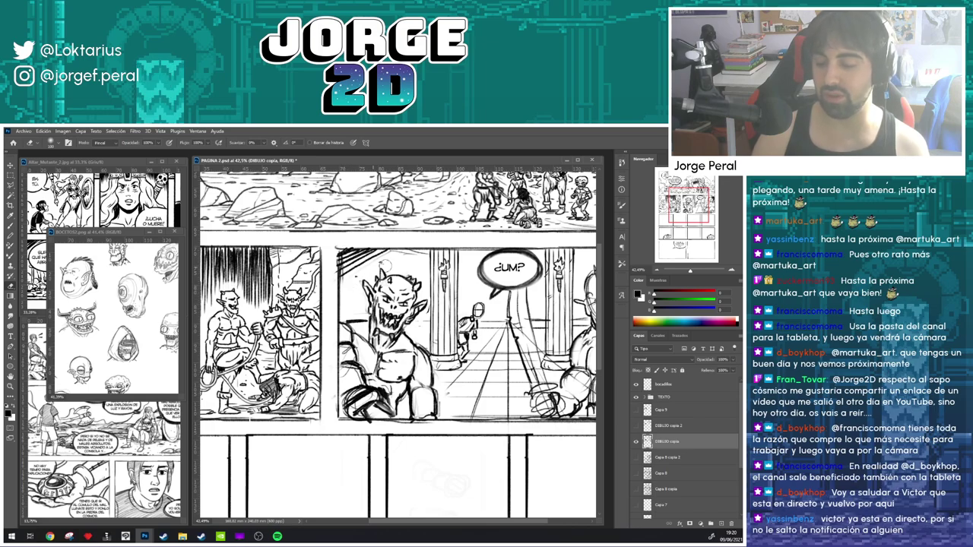
{"action": "left_click_drag", "start_coordinate": [481, 339], "coordinate": [430, 330]}
{"action": "mouse_move", "coordinate": [372, 384]}
{"action": "left_mouse_down"}
{"action": "mouse_move", "coordinate": [360, 407]}
{"action": "mouse_move", "coordinate": [411, 419]}
{"action": "left_mouse_up"}
{"action": "key", "text": "b"}
{"action": "key", "text": "e"}
{"action": "mouse_move", "coordinate": [375, 358]}
{"action": "left_mouse_down"}
{"action": "mouse_move", "coordinate": [362, 368]}
{"action": "mouse_move", "coordinate": [371, 358]}
{"action": "left_mouse_up"}
{"action": "key", "text": "b"}
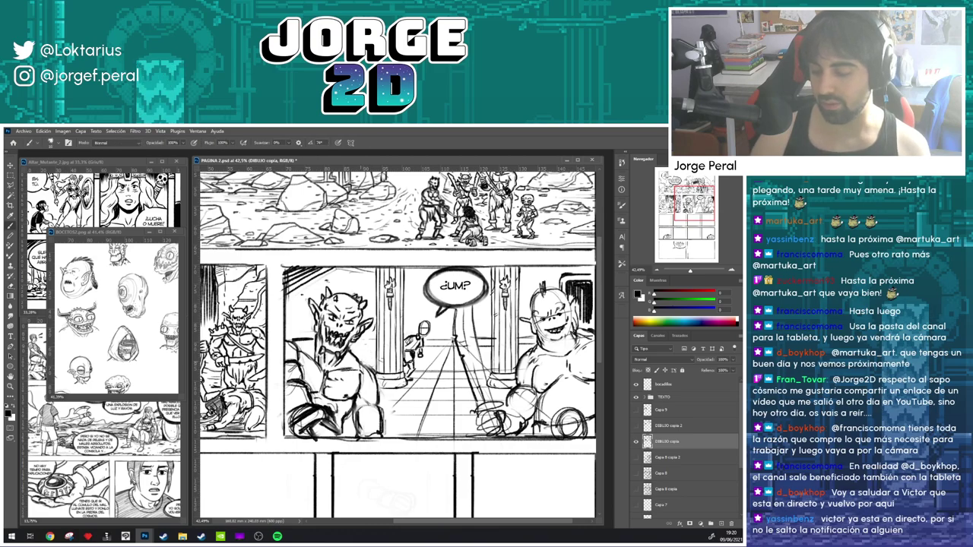
- Check the ¿UM? panel against the whole page and save PAGINA 2.psd
{"action": "left_click_drag", "start_coordinate": [473, 378], "coordinate": [435, 383]}
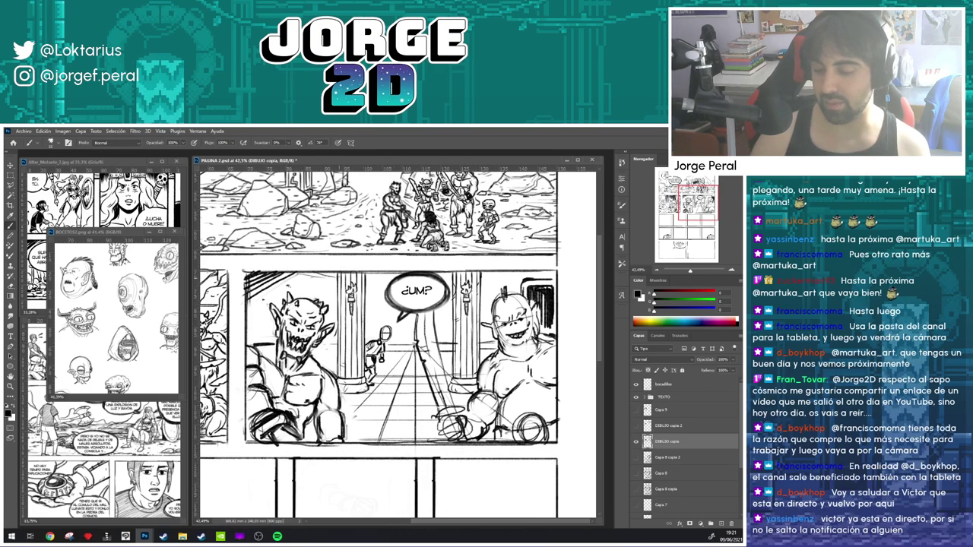
{"action": "left_click_drag", "start_coordinate": [587, 308], "coordinate": [438, 338]}
{"action": "scroll", "coordinate": [396, 342], "scroll_direction": "down", "scroll_amount": 2}
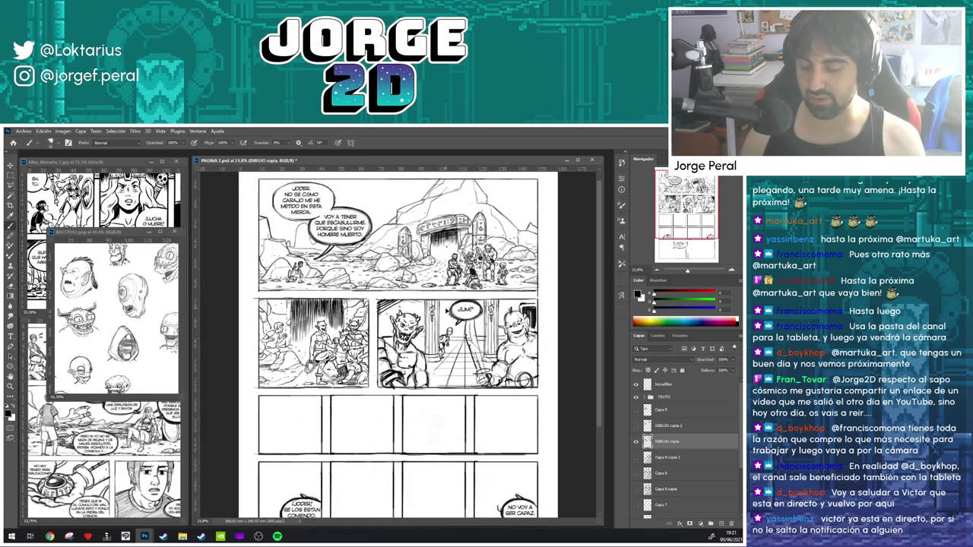
{"action": "key", "text": "ctrl+s"}
- Refine the edge between the horned demon's arm and the floor tiles with the Eraser and Brush
{"action": "scroll", "coordinate": [474, 405], "scroll_direction": "up", "scroll_amount": 1}
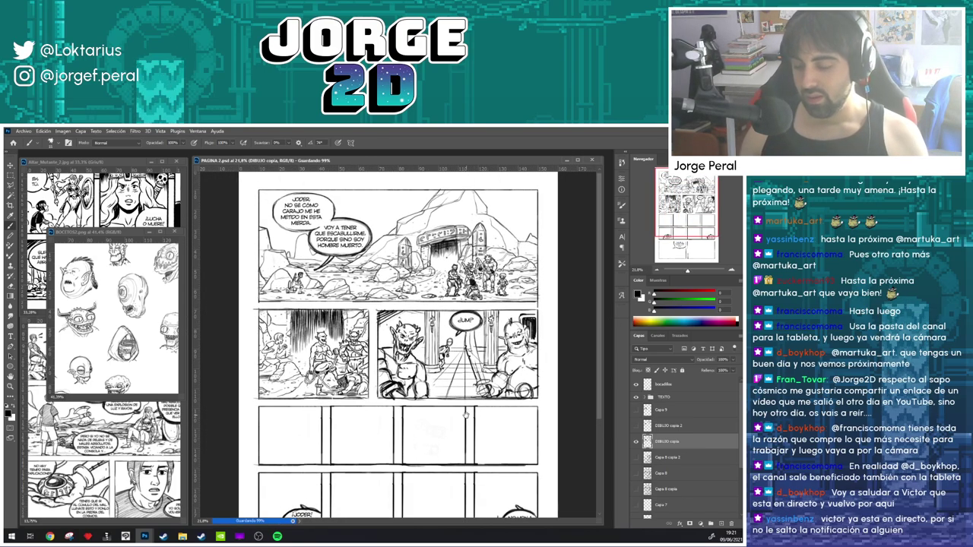
{"action": "scroll", "coordinate": [460, 410], "scroll_direction": "up", "scroll_amount": 2}
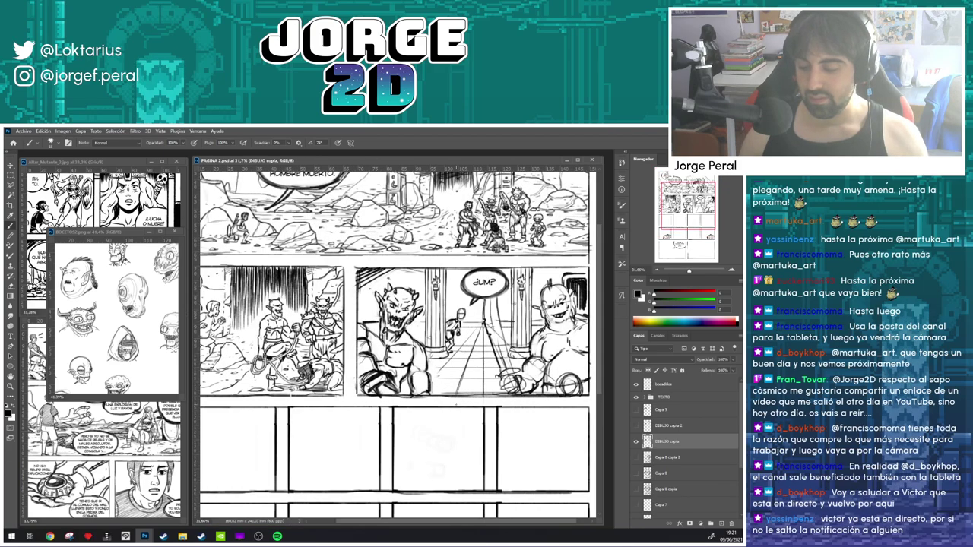
{"action": "key", "text": "e"}
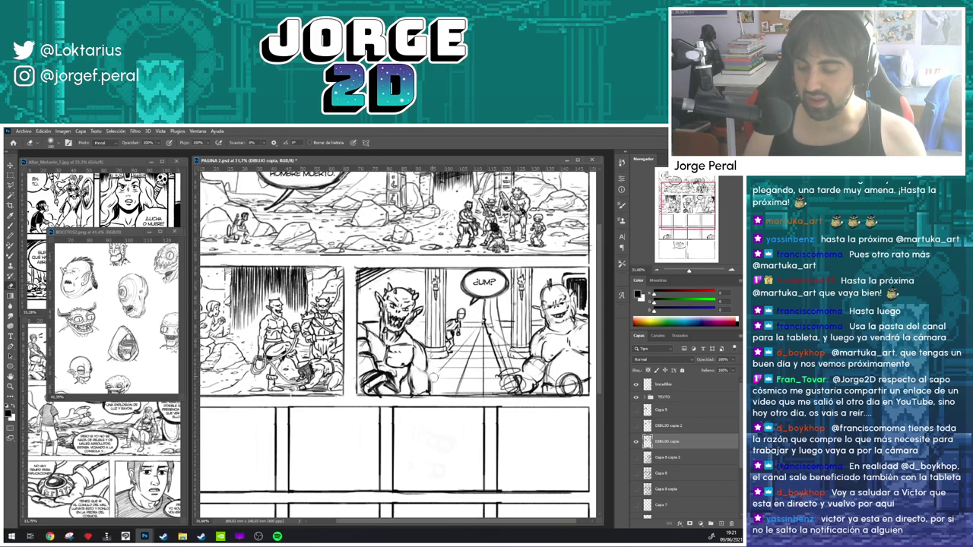
{"action": "key", "text": "b"}
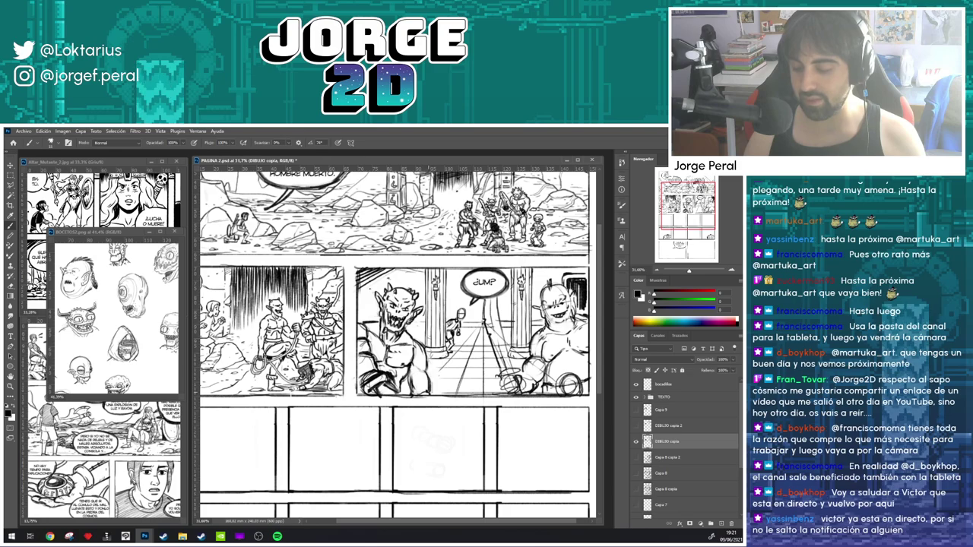
{"action": "left_click_drag", "start_coordinate": [463, 351], "coordinate": [443, 383]}
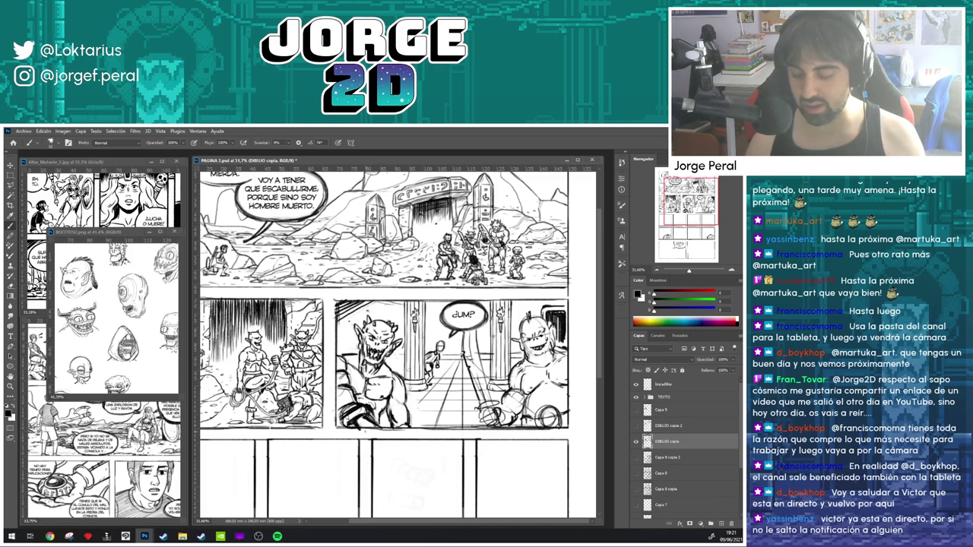
{"action": "key", "text": "e"}
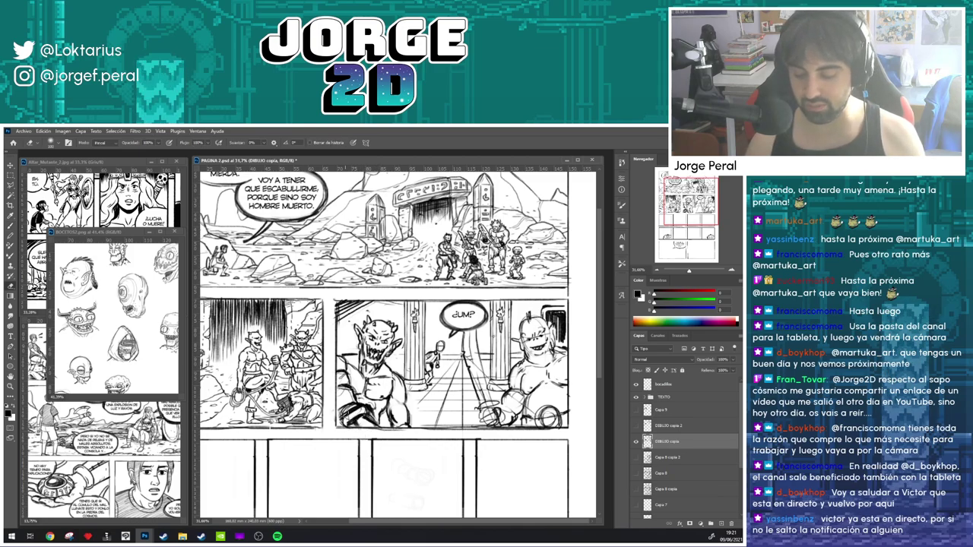
{"action": "key", "text": "b"}
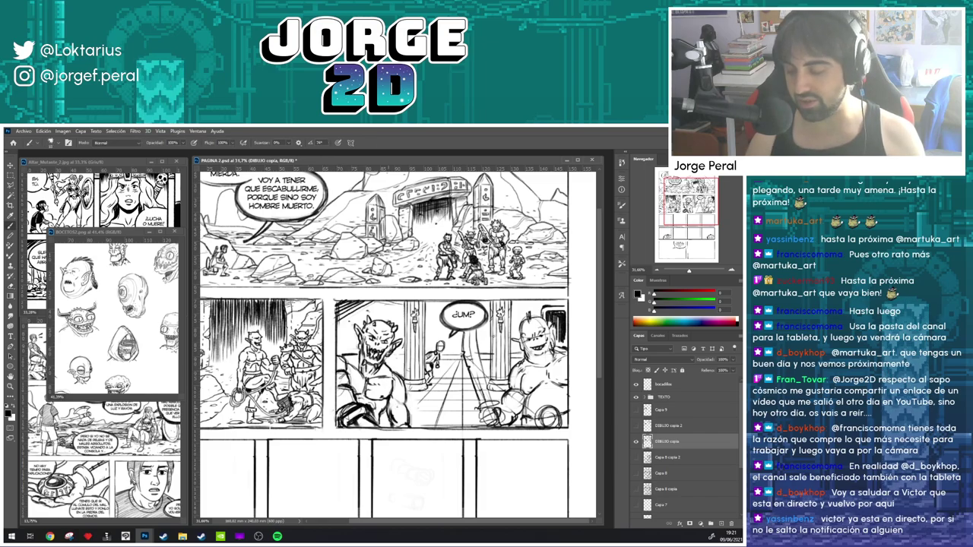
- Review the three drawn panels at the top of the page and save the file again
{"action": "scroll", "coordinate": [383, 342], "scroll_direction": "up", "scroll_amount": 2}
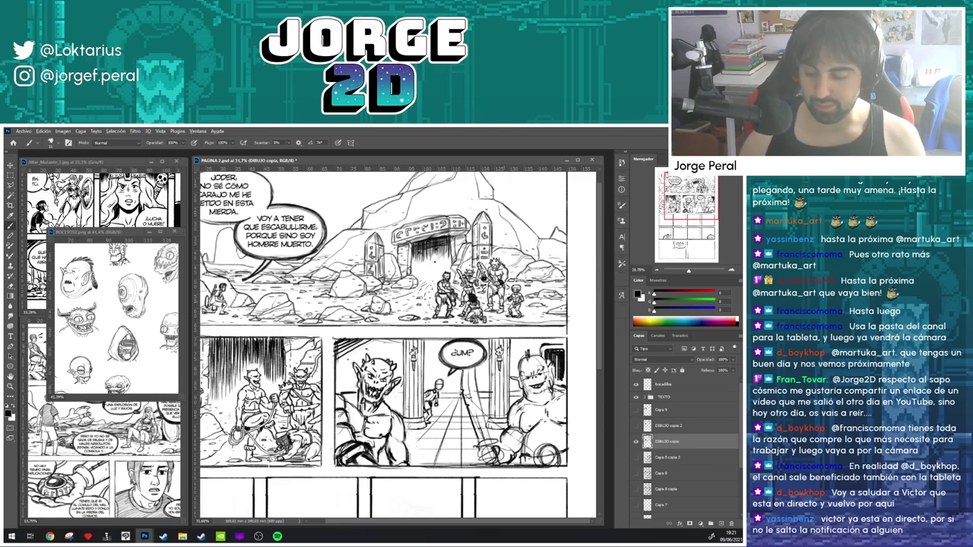
{"action": "scroll", "coordinate": [492, 307], "scroll_direction": "down", "scroll_amount": 4}
{"action": "scroll", "coordinate": [492, 307], "scroll_direction": "up", "scroll_amount": 3}
{"action": "left_click_drag", "start_coordinate": [468, 343], "coordinate": [469, 400]}
{"action": "scroll", "coordinate": [468, 399], "scroll_direction": "up", "scroll_amount": 1}
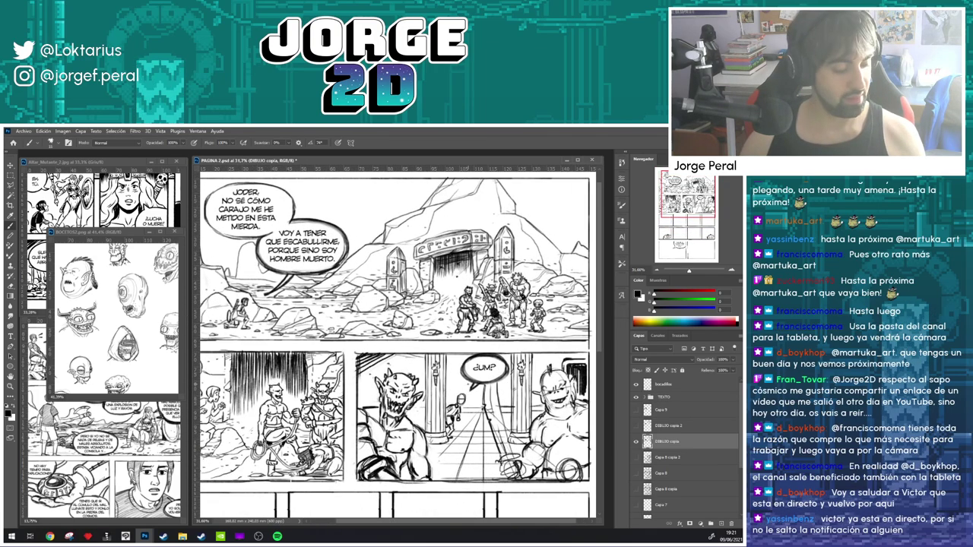
{"action": "key", "text": "ctrl+s"}
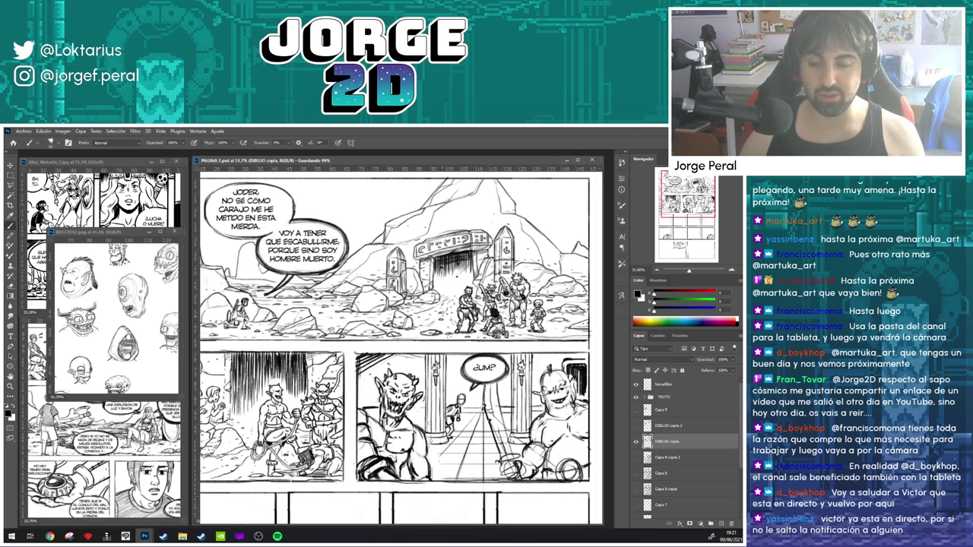
- Switch to full-screen mode and frame the three drawn panels of the page
{"action": "key", "text": "f"}
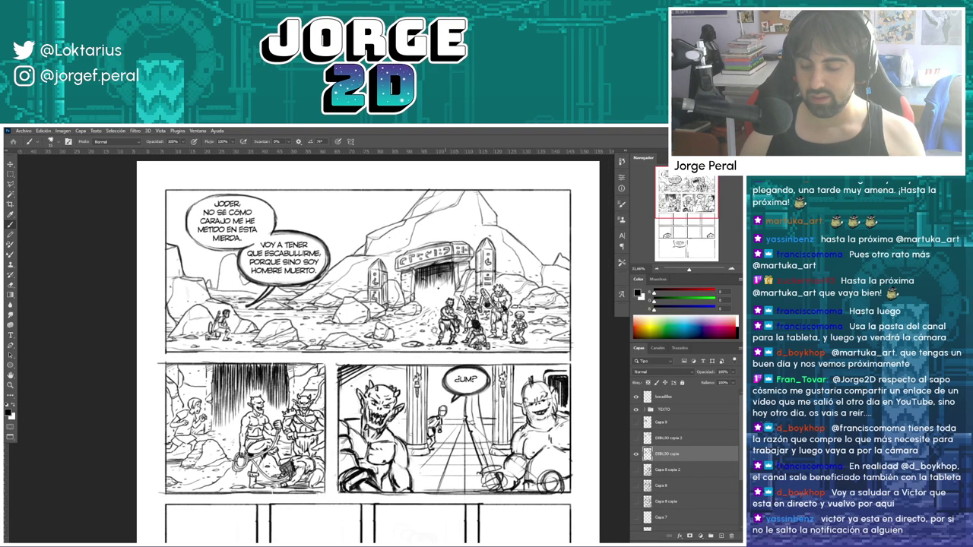
{"action": "scroll", "coordinate": [433, 332], "scroll_direction": "up", "scroll_amount": 2}
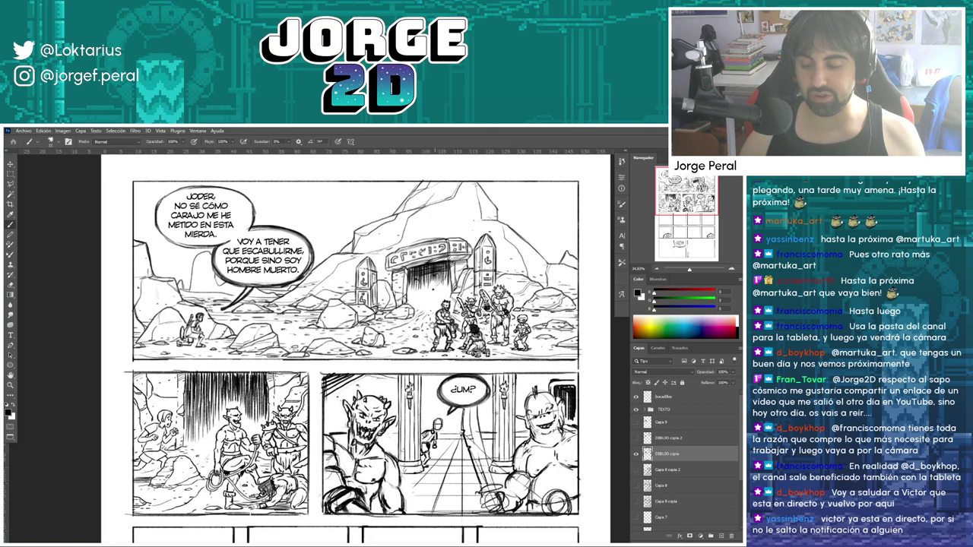
{"action": "left_click_drag", "start_coordinate": [435, 329], "coordinate": [432, 328]}
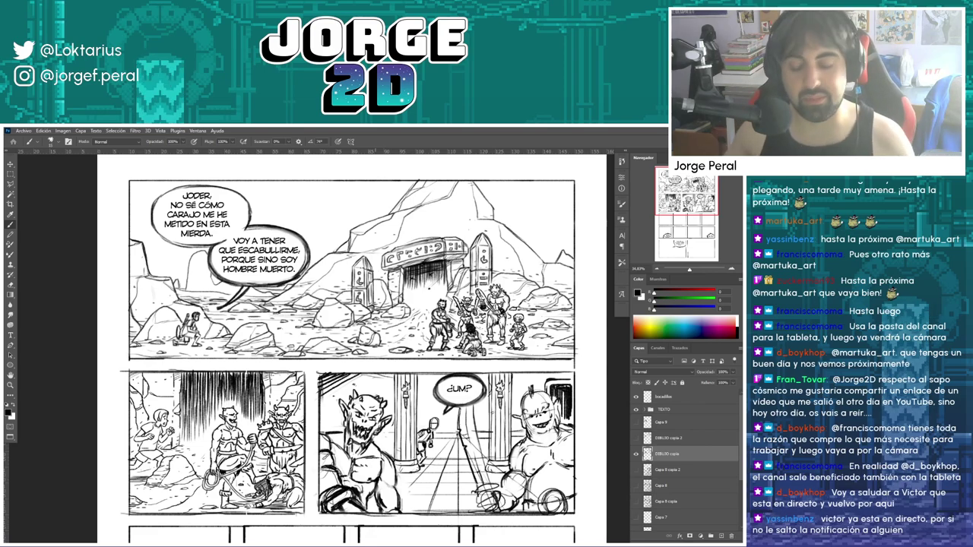
{"action": "scroll", "coordinate": [362, 408], "scroll_direction": "up", "scroll_amount": 1}
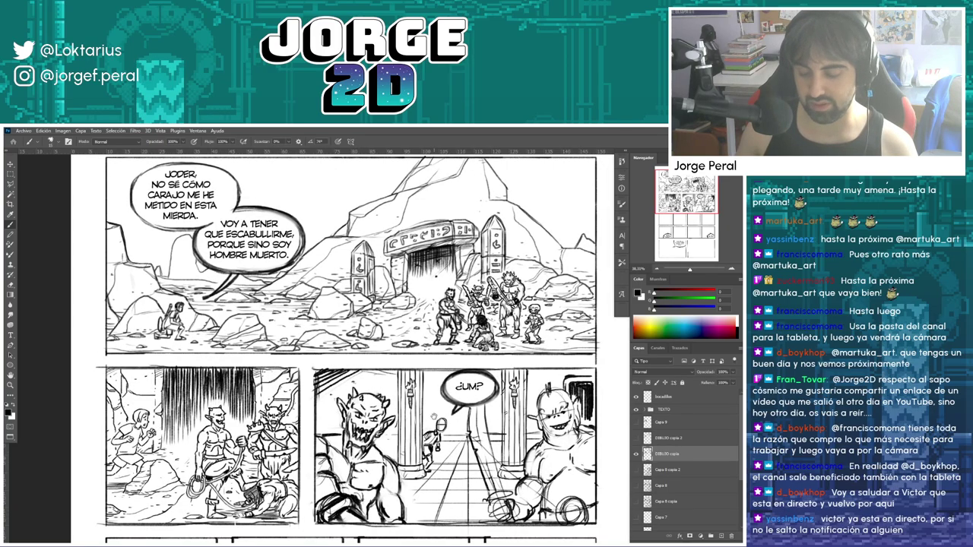
{"action": "left_click_drag", "start_coordinate": [433, 417], "coordinate": [417, 424]}
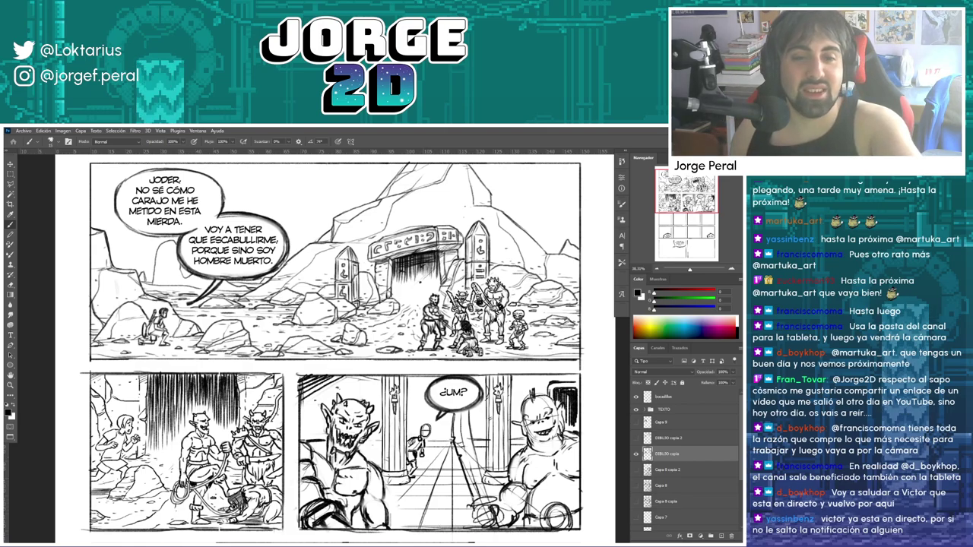
{"action": "key", "text": "super+d"}
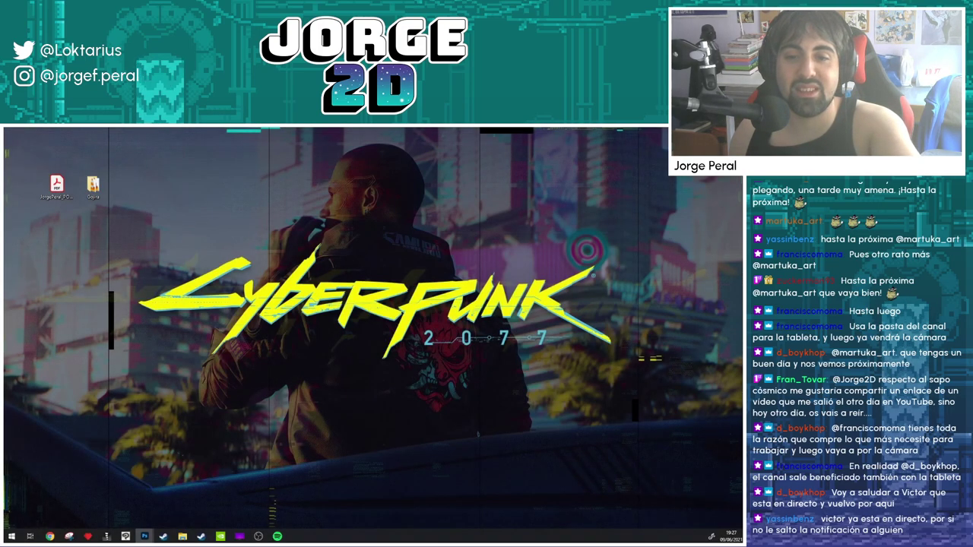
{"action": "key", "text": "super+d"}
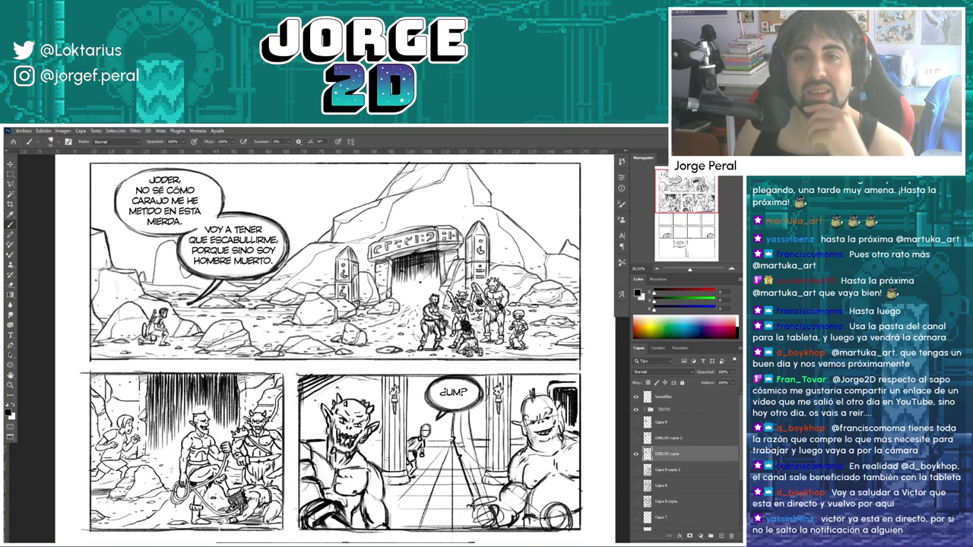
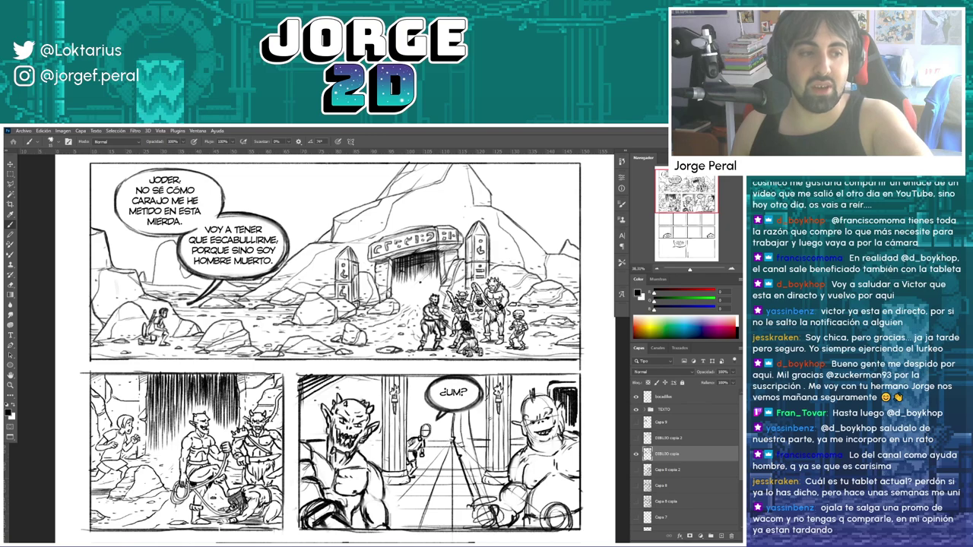
- Switch to the Chrome window showing Marco Bucci's YouTube channel
{"action": "key", "text": "alt+Tab"}
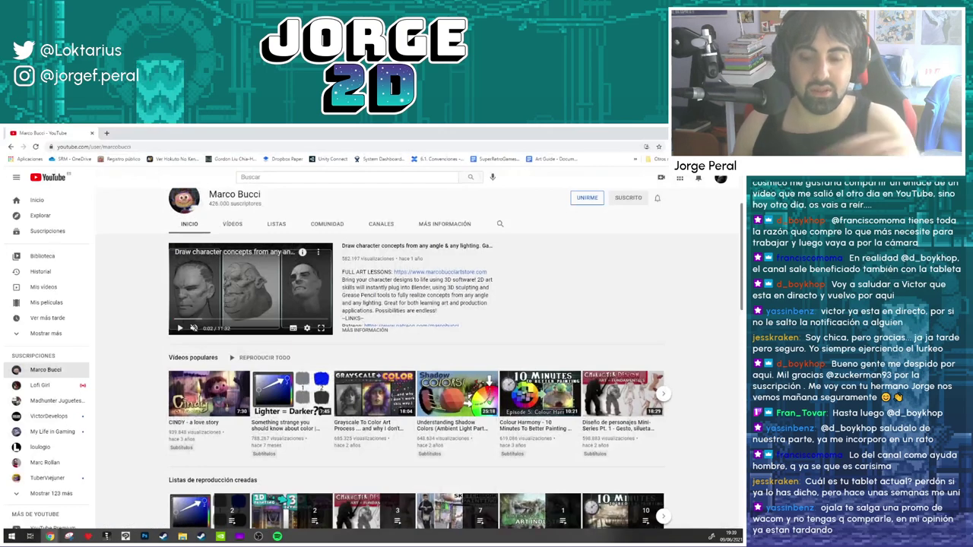
- Search Google Images for "xp pen artist 22" in a new browser tab
{"action": "left_click", "coordinate": [106, 133]}
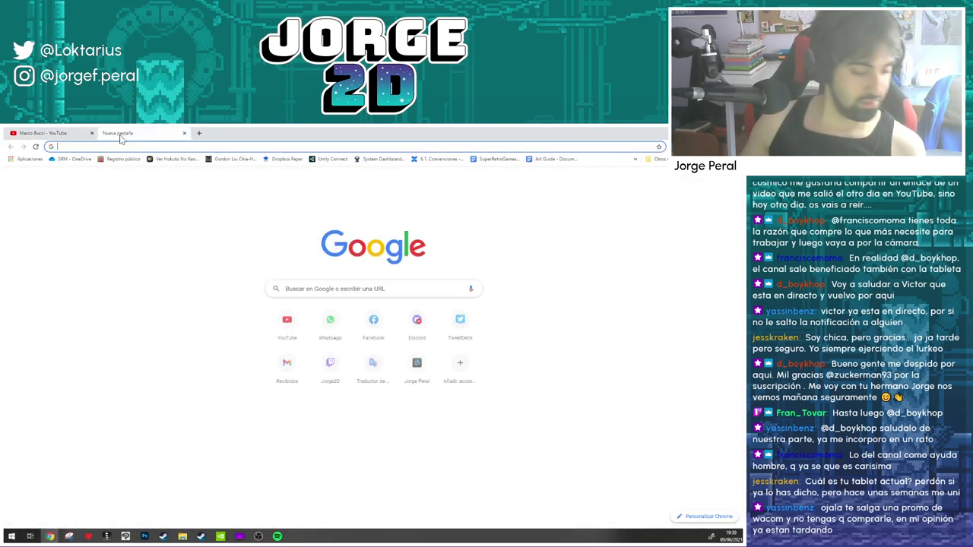
{"action": "type", "text": "xp pen a"}
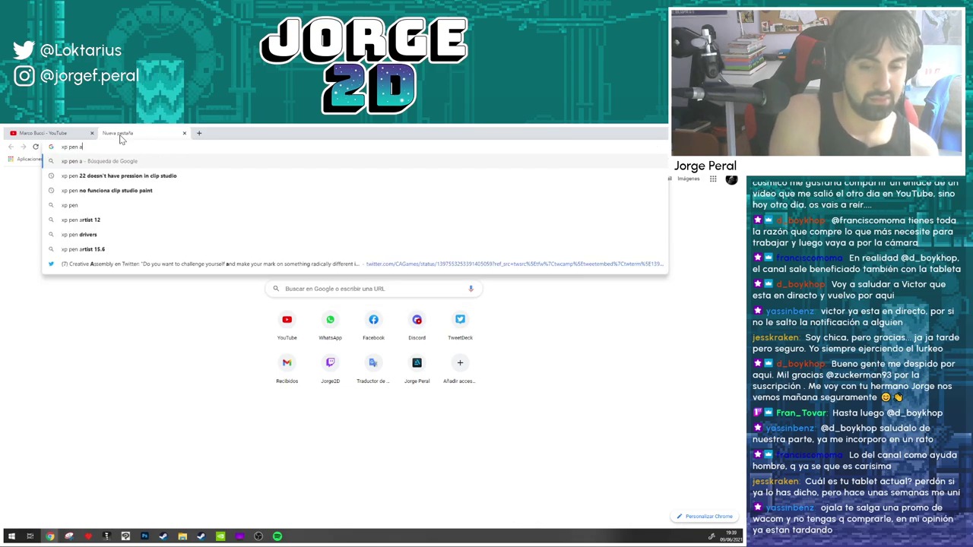
{"action": "type", "text": "rtist 22"}
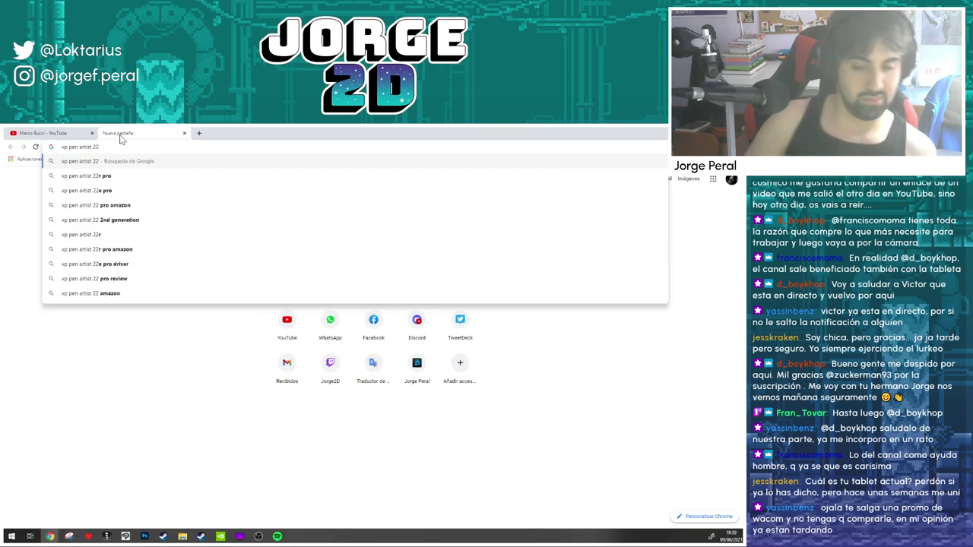
{"action": "key", "text": "Return"}
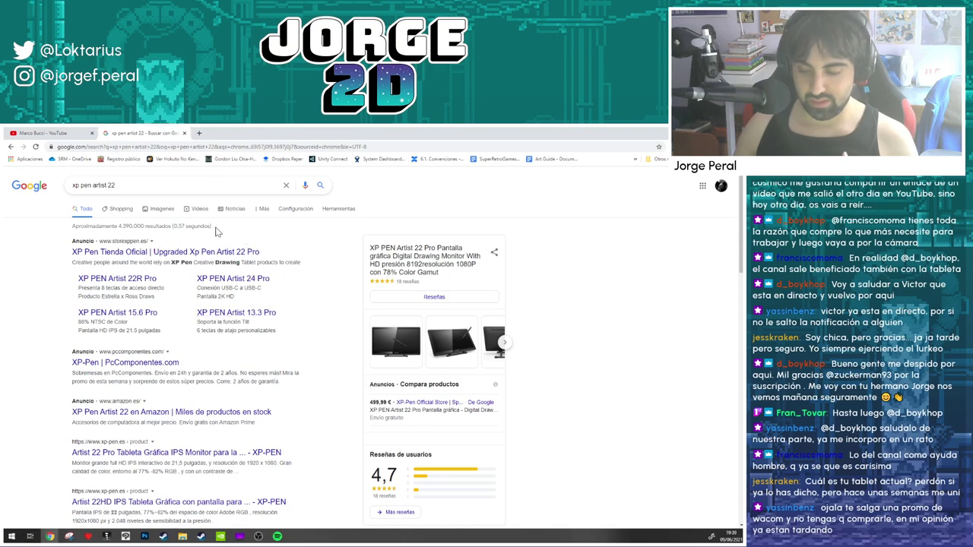
{"action": "left_click", "coordinate": [157, 209]}
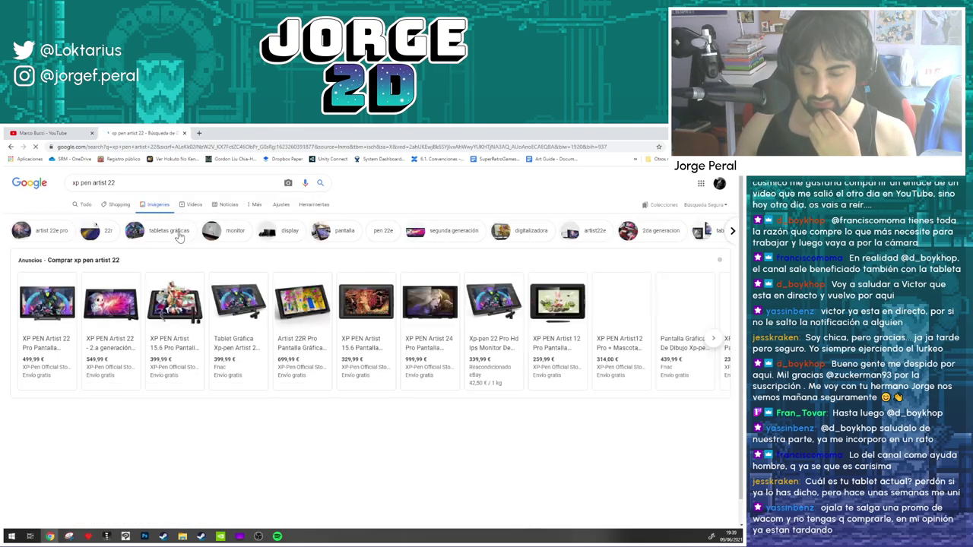
{"action": "scroll", "coordinate": [259, 346], "scroll_direction": "down", "scroll_amount": 2}
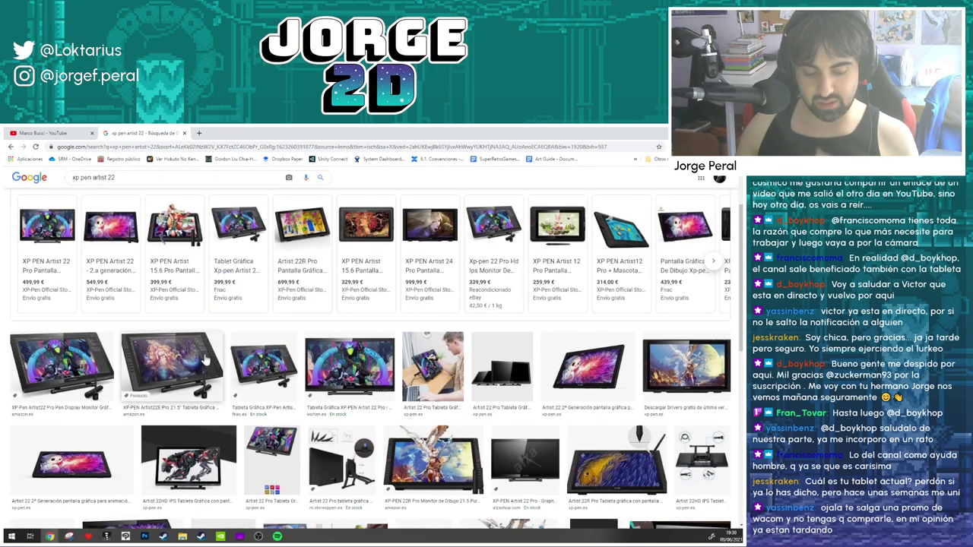
- Compare the image previews of the XP-Pen Artist 22 Pro and Artist22E Pro, ending on the Artist22E Pro
{"action": "left_click", "coordinate": [188, 361]}
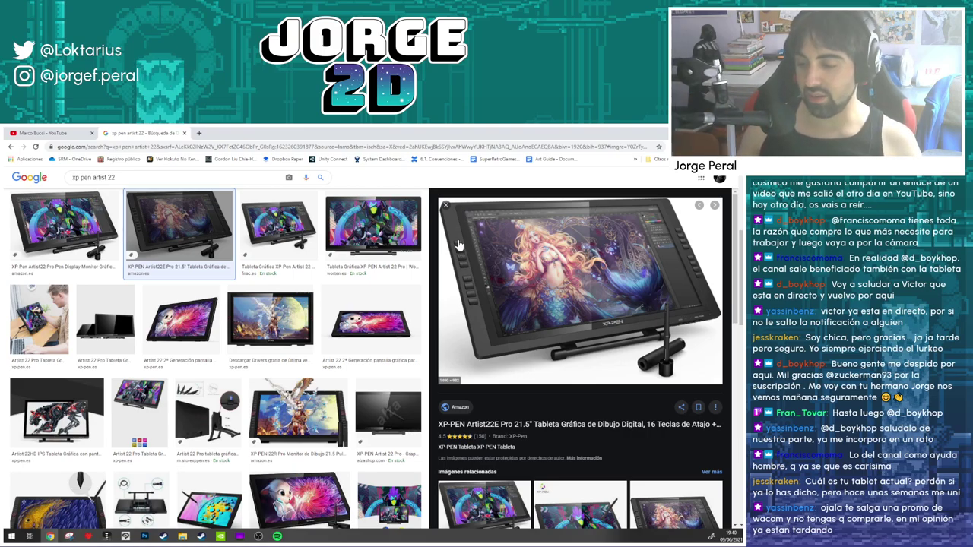
{"action": "left_click", "coordinate": [370, 242]}
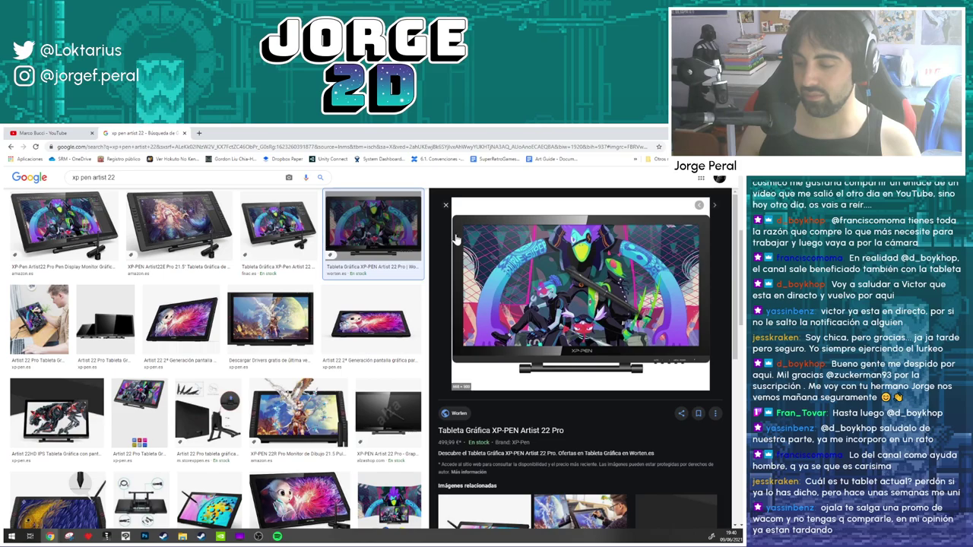
{"action": "left_click", "coordinate": [179, 217]}
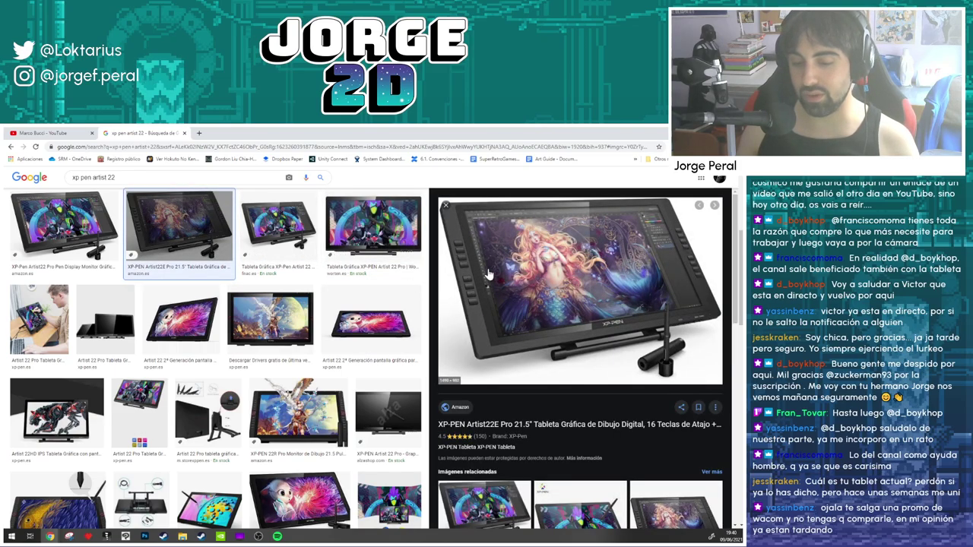
{"action": "left_click", "coordinate": [300, 230]}
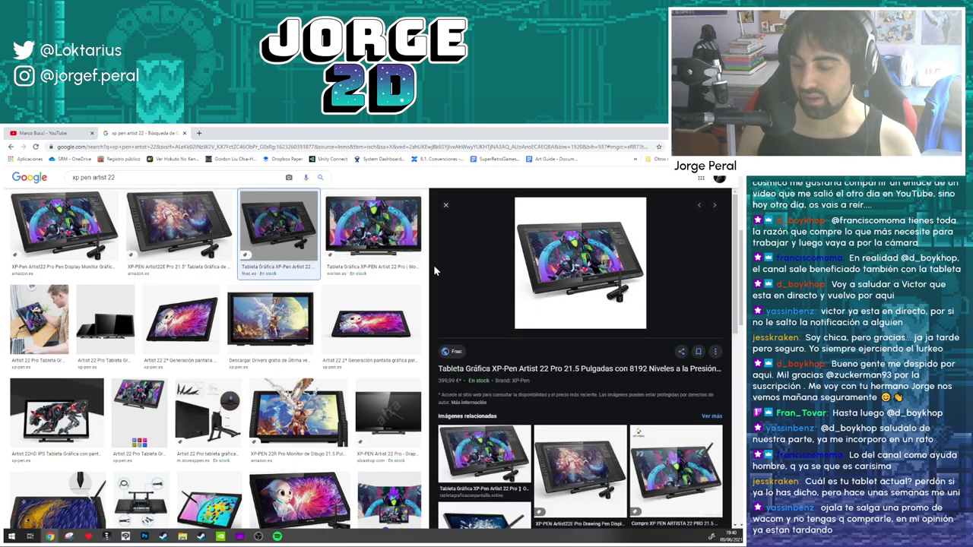
{"action": "left_click", "coordinate": [107, 220]}
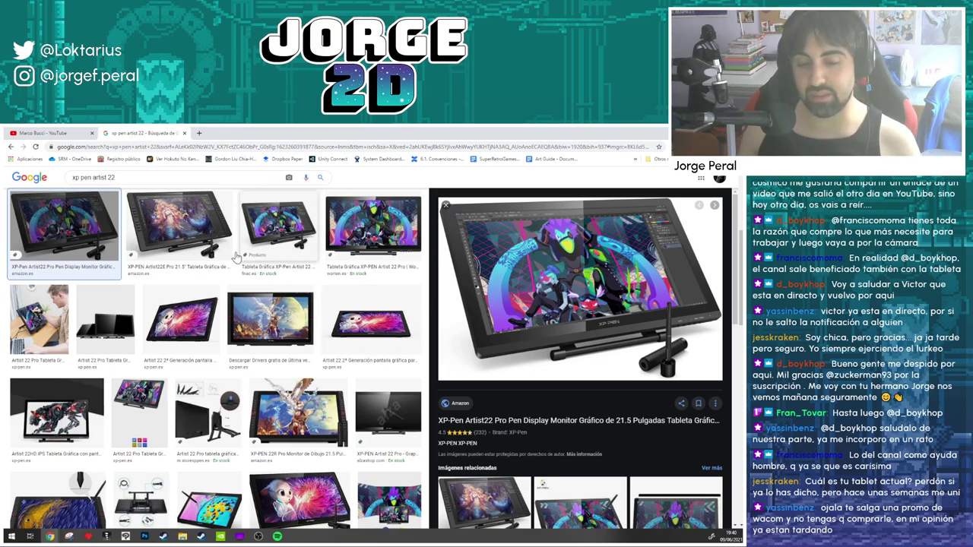
{"action": "left_click", "coordinate": [207, 228]}
- Examine the XP-Pen shopping offers above the image results, including the Artist 22 Pro from Fnac
{"action": "scroll", "coordinate": [263, 319], "scroll_direction": "down", "scroll_amount": 1}
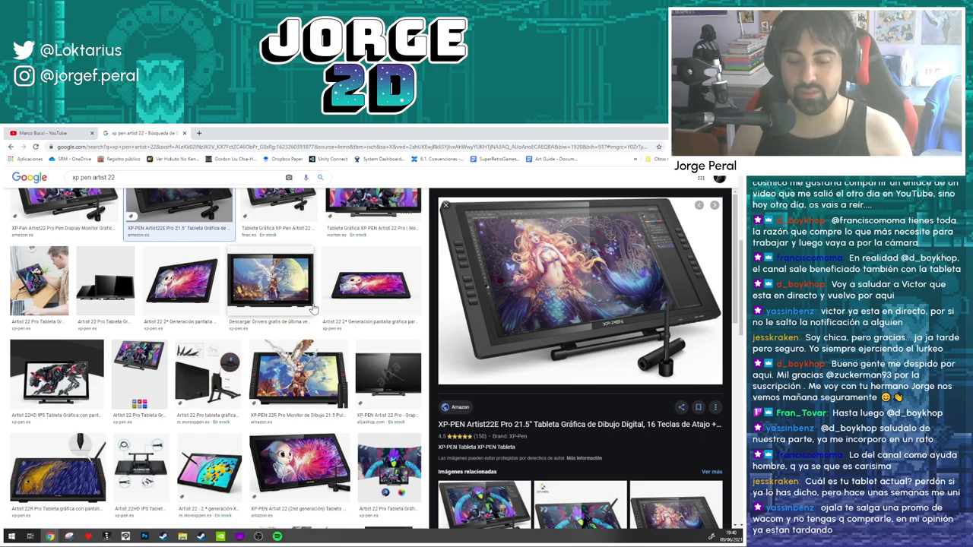
{"action": "scroll", "coordinate": [307, 313], "scroll_direction": "up", "scroll_amount": 1}
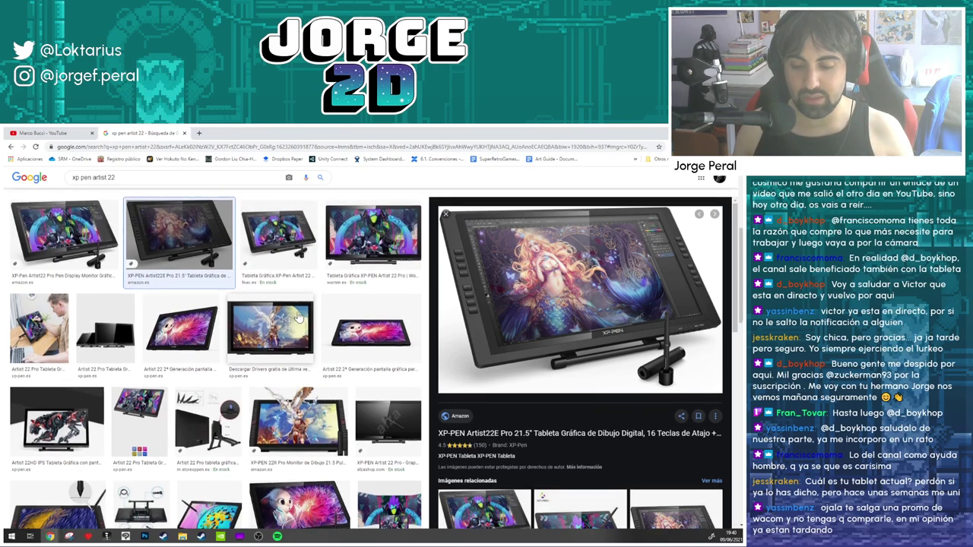
{"action": "scroll", "coordinate": [302, 323], "scroll_direction": "up", "scroll_amount": 2}
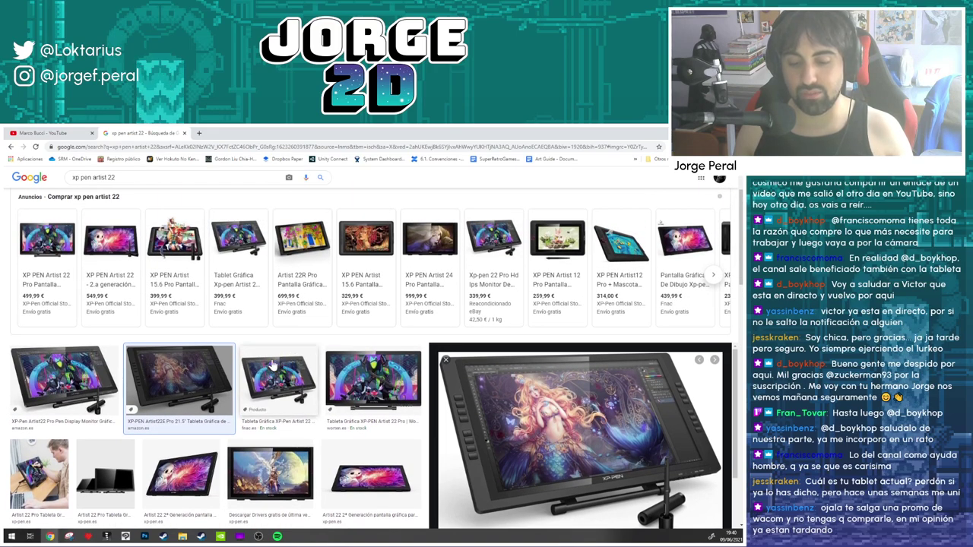
{"action": "mouse_move", "coordinate": [233, 267]}
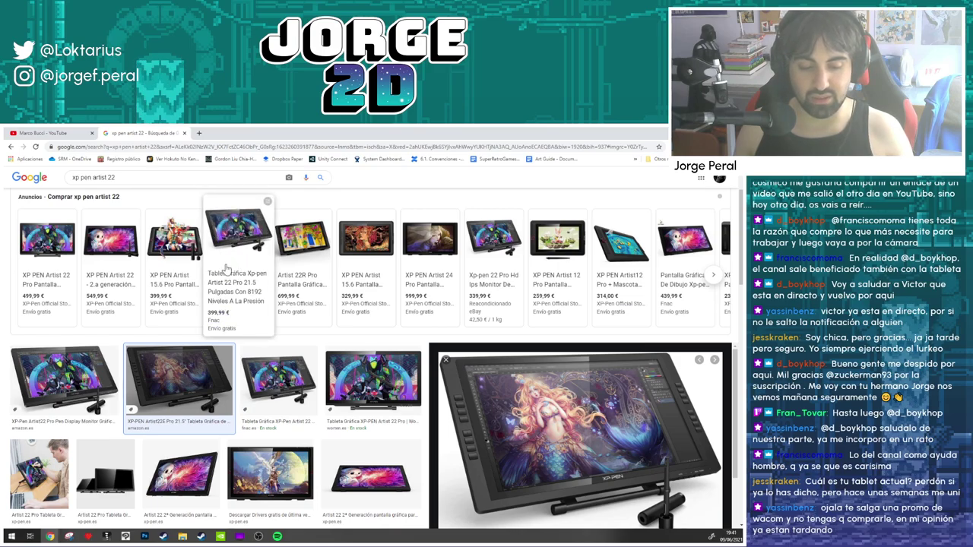
{"action": "mouse_move", "coordinate": [101, 283]}
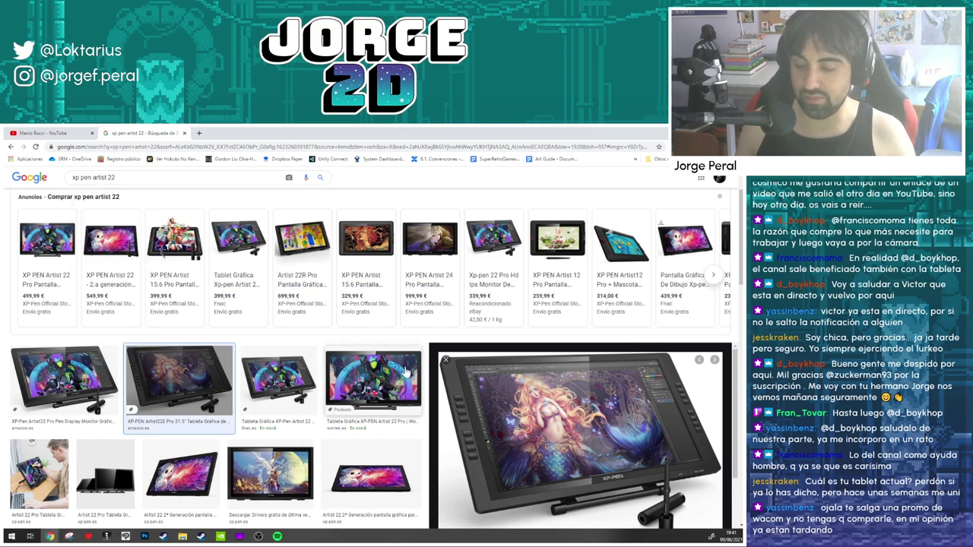
{"action": "scroll", "coordinate": [405, 371], "scroll_direction": "down", "scroll_amount": 5}
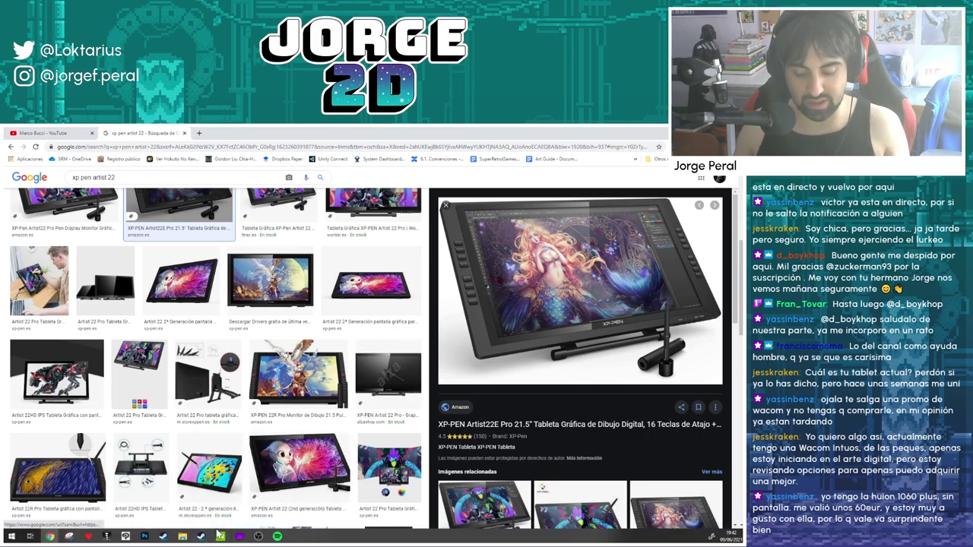
- Switch to the Photoshop window showing the comic page
{"action": "mouse_move", "coordinate": [145, 537]}
{"action": "left_click", "coordinate": [180, 511]}
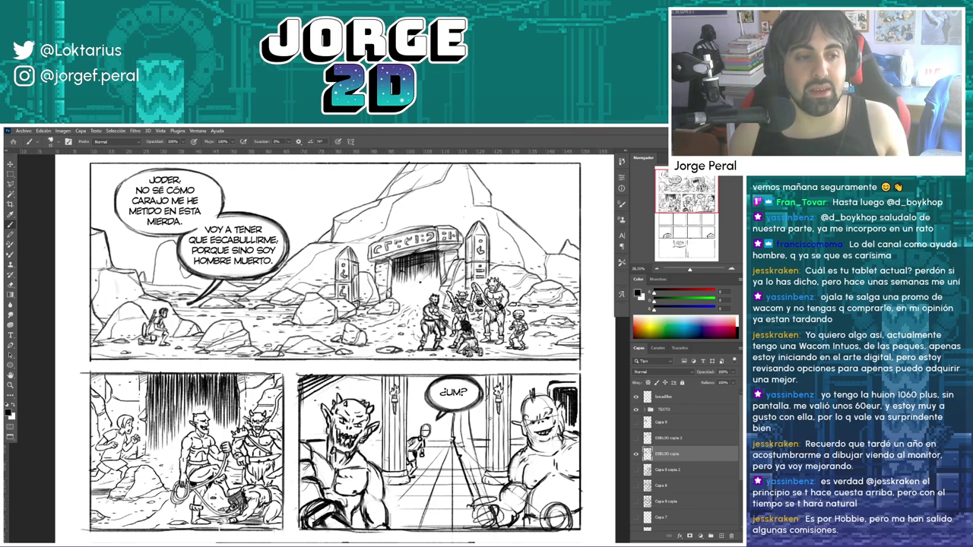
- Switch back to Chrome and examine the XP-Pen tablet offers, including the Artist 15.6
{"action": "key", "text": "alt+Tab"}
{"action": "scroll", "coordinate": [223, 323], "scroll_direction": "up", "scroll_amount": 3}
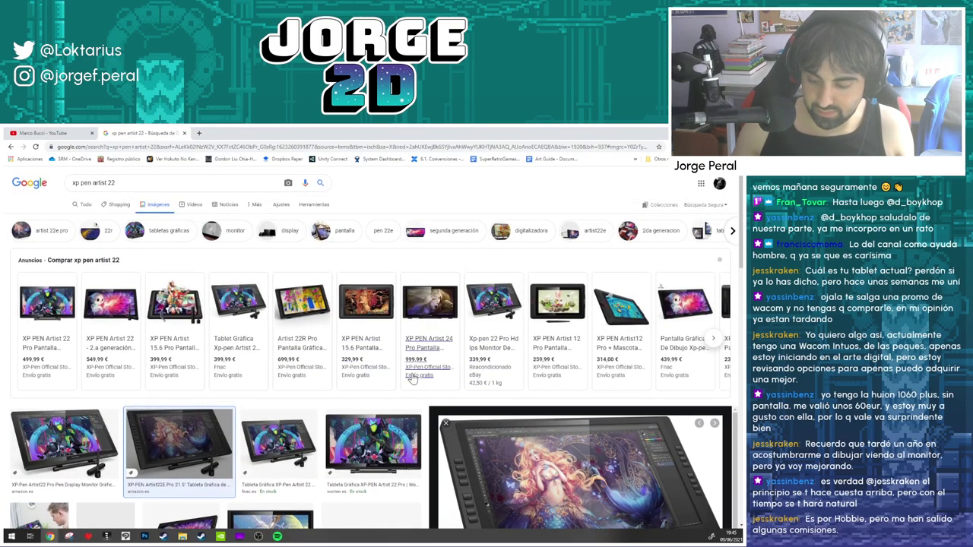
{"action": "mouse_move", "coordinate": [373, 342]}
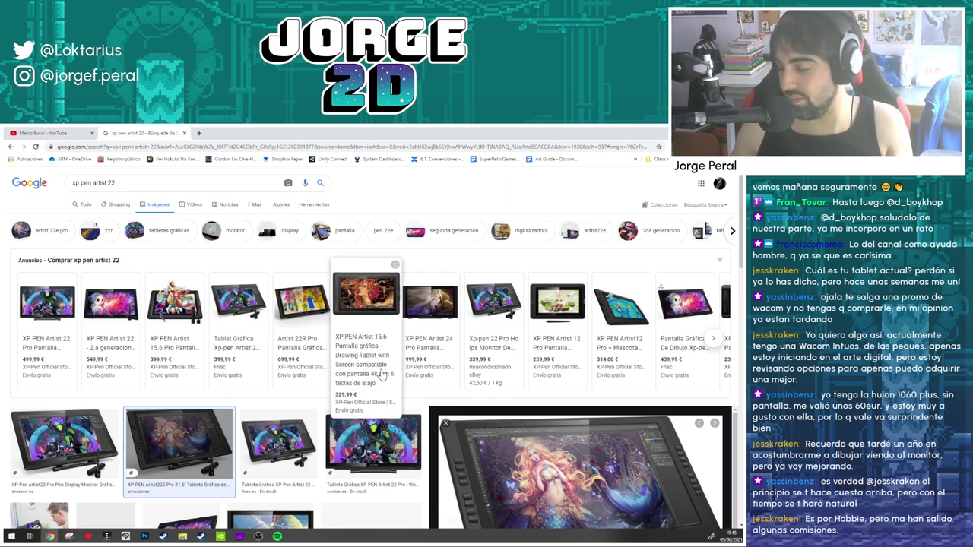
{"action": "mouse_move", "coordinate": [619, 348]}
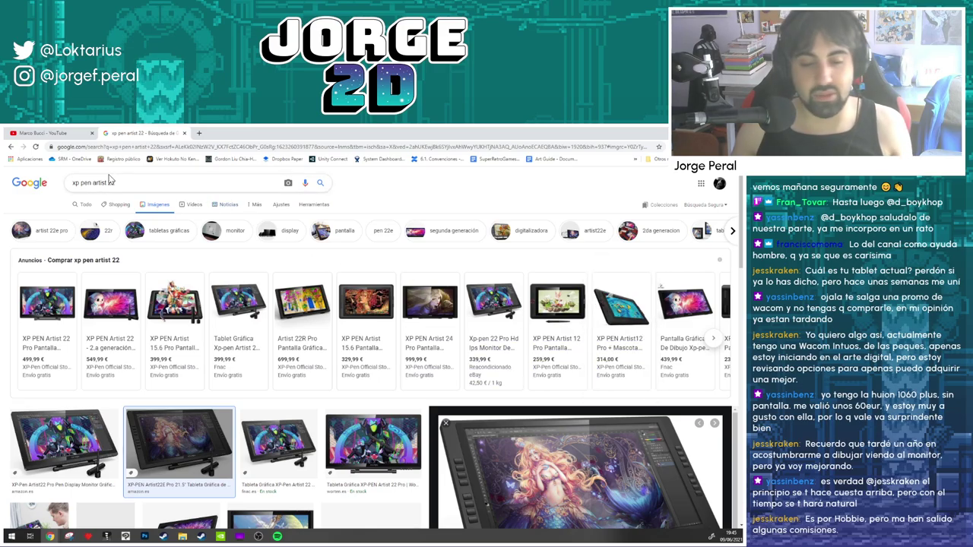
- Search Google Images for "huion" and examine the Kamvas tablet offers
{"action": "triple_click", "coordinate": [114, 183]}
{"action": "type", "text": "huion"}
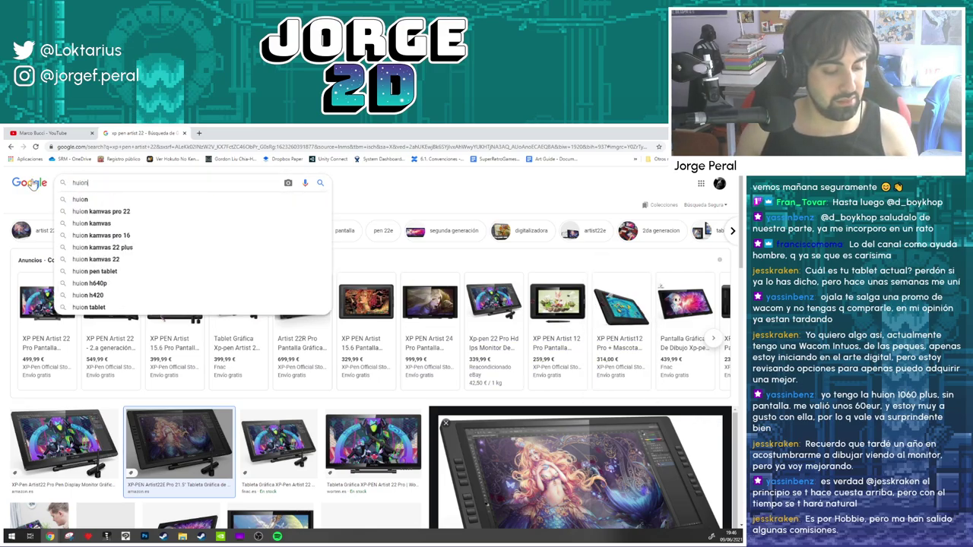
{"action": "key", "text": "Return"}
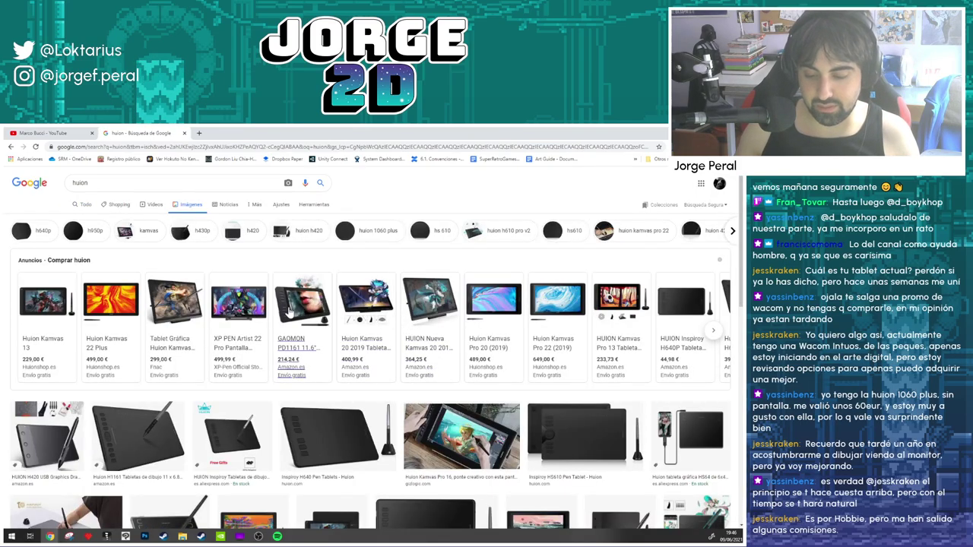
{"action": "mouse_move", "coordinate": [291, 312]}
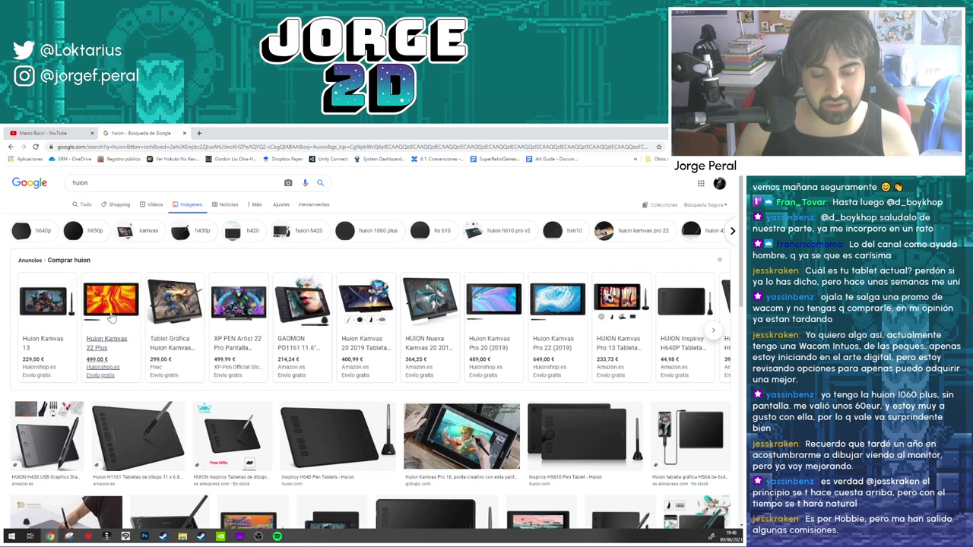
{"action": "mouse_move", "coordinate": [49, 311]}
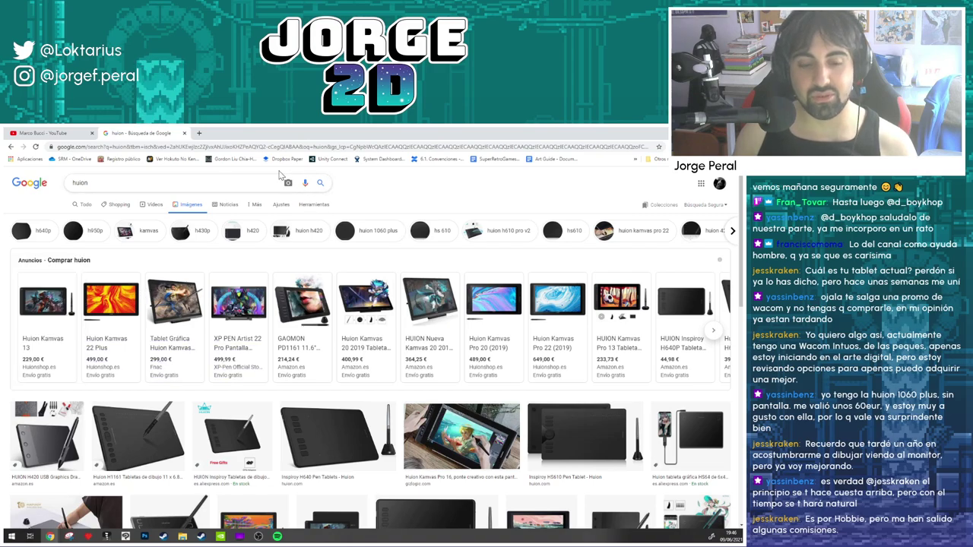
- Search Google Images for "intuos 4"
{"action": "triple_click", "coordinate": [125, 188]}
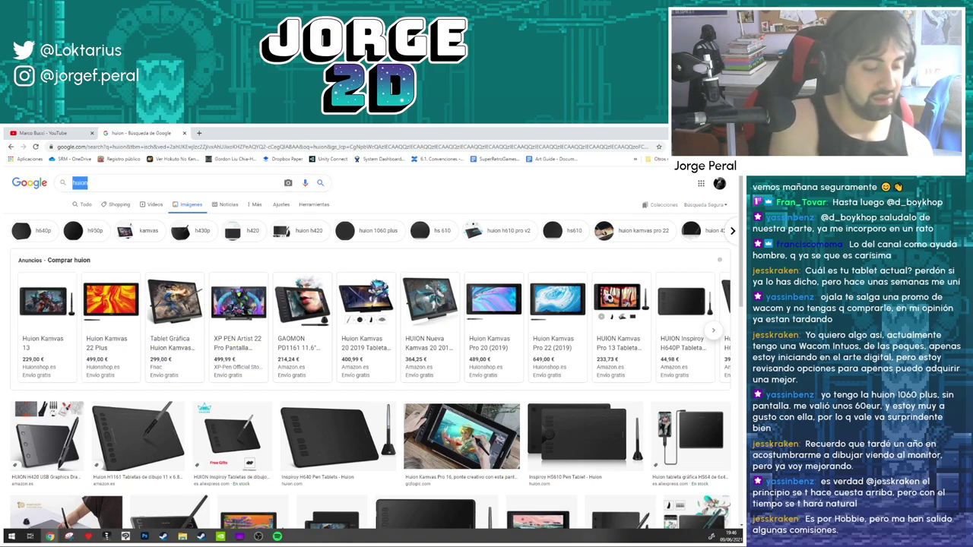
{"action": "type", "text": "intous"}
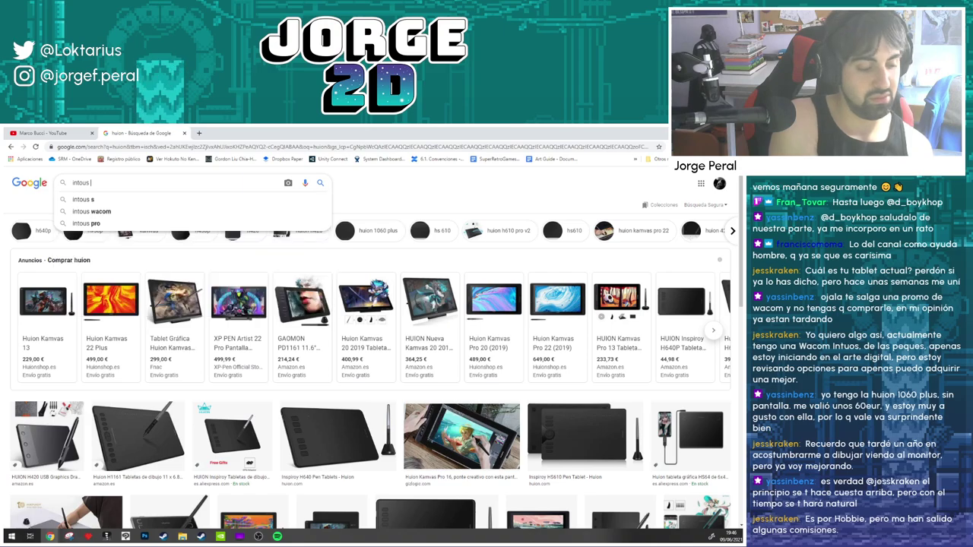
{"action": "key", "text": "BackSpace"}
{"action": "key", "text": "BackSpace"}
{"action": "key", "text": "BackSpace"}
{"action": "key", "text": "BackSpace"}
{"action": "type", "text": "uos"}
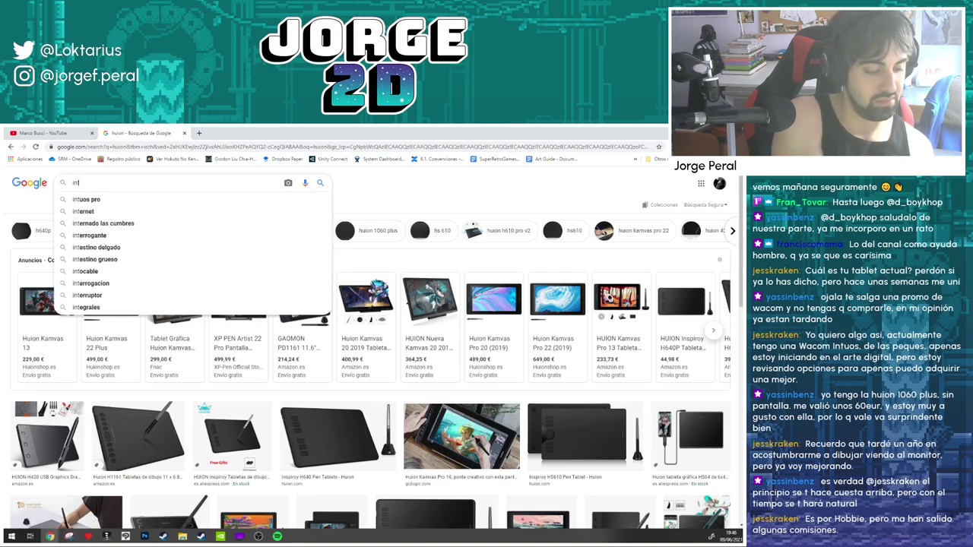
{"action": "type", "text": " 4"}
{"action": "key", "text": "Return"}
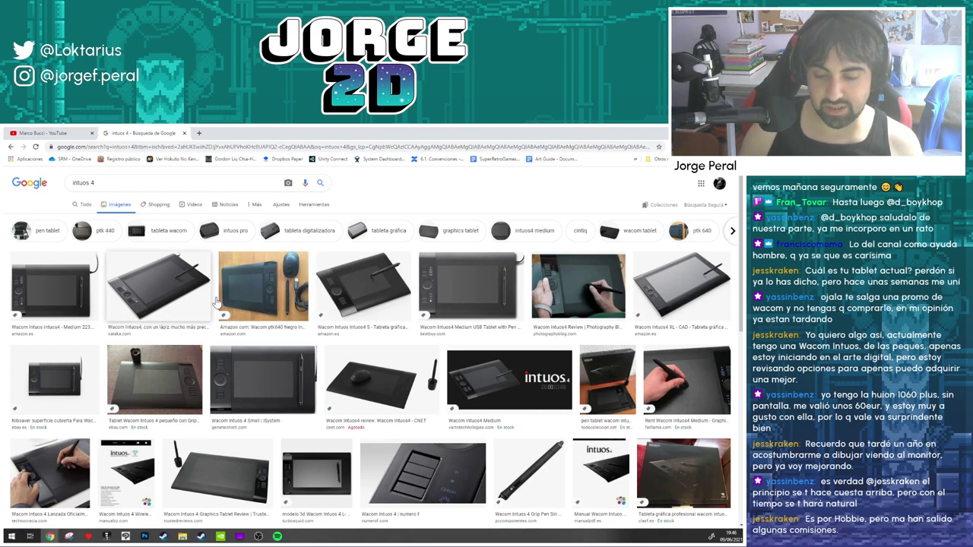
- Preview images of the Wacom Intuos4 Medium, the tablet in use, and the full range of Intuos4 sizes
{"action": "left_click", "coordinate": [471, 292]}
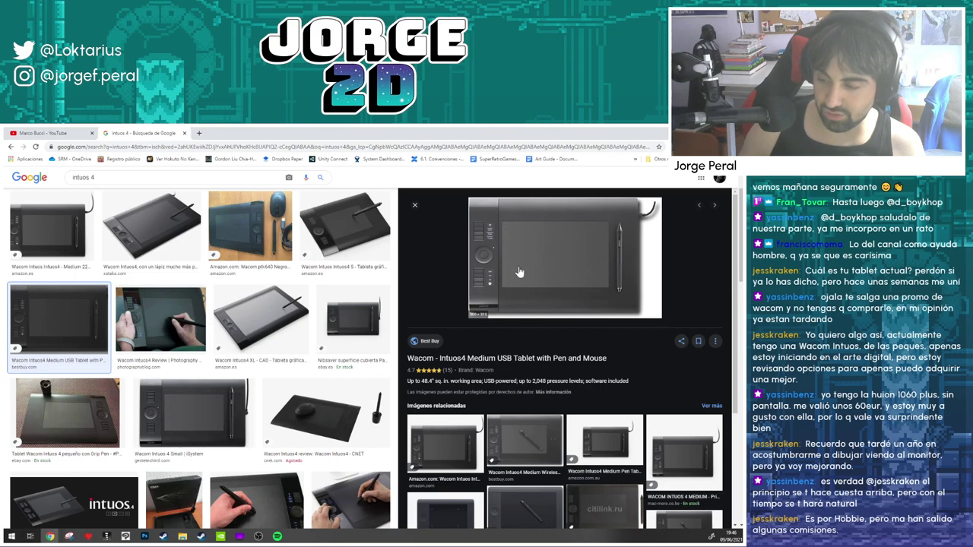
{"action": "scroll", "coordinate": [311, 355], "scroll_direction": "down", "scroll_amount": 4}
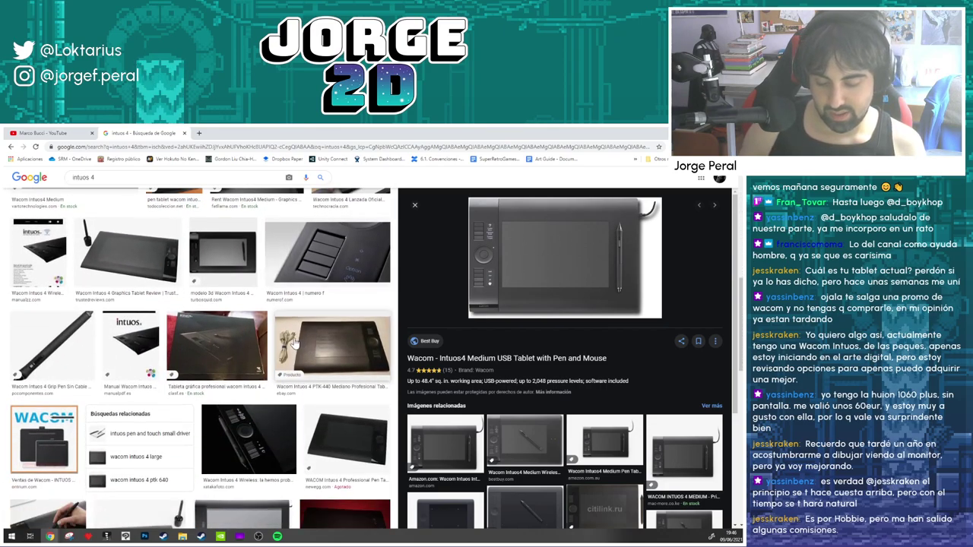
{"action": "scroll", "coordinate": [277, 344], "scroll_direction": "down", "scroll_amount": 2}
{"action": "scroll", "coordinate": [271, 342], "scroll_direction": "down", "scroll_amount": 1}
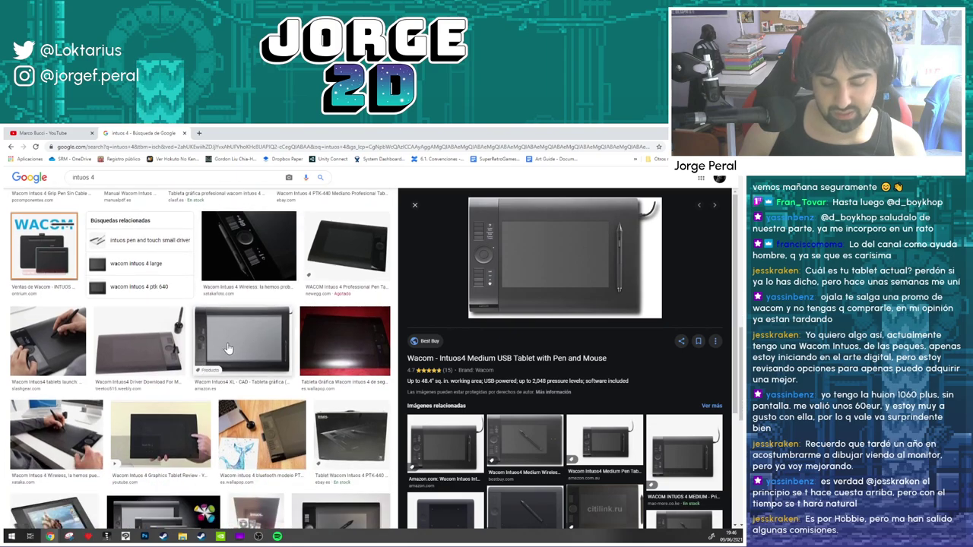
{"action": "left_click", "coordinate": [48, 342]}
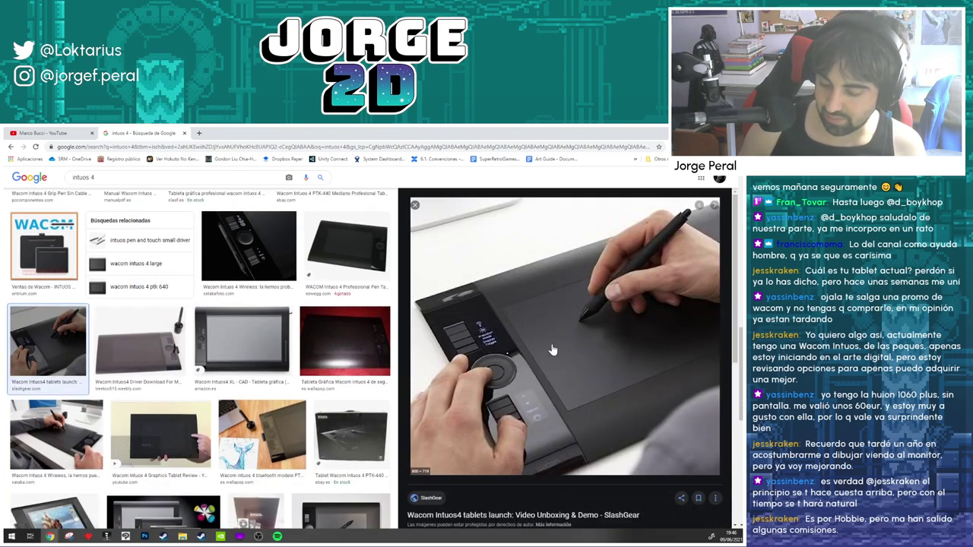
{"action": "scroll", "coordinate": [183, 391], "scroll_direction": "down", "scroll_amount": 2}
{"action": "left_click", "coordinate": [164, 380]}
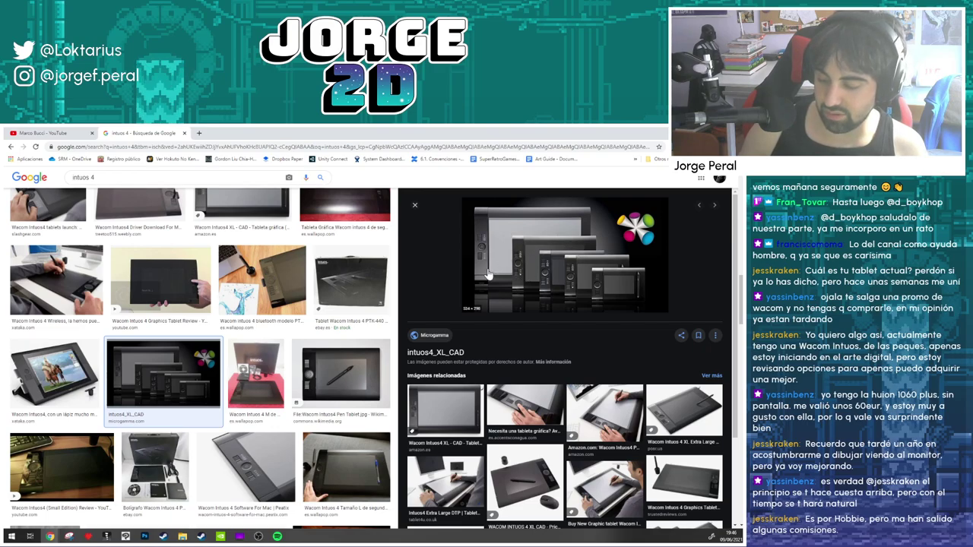
{"action": "scroll", "coordinate": [386, 340], "scroll_direction": "up", "scroll_amount": 15}
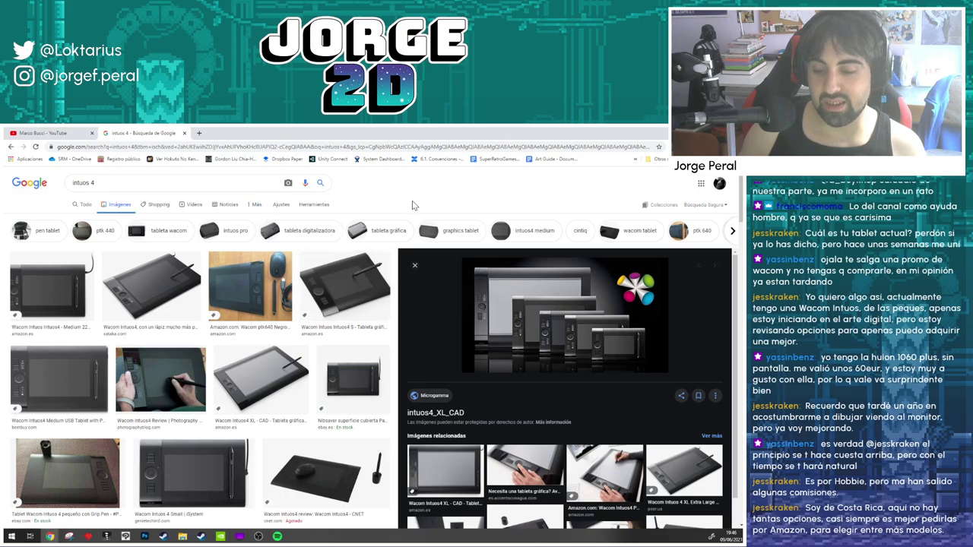
- Leave the Intuos4 image previews and return to the Google Images results for "huion"
{"action": "key", "text": "alt+Left"}
{"action": "scroll", "coordinate": [329, 291], "scroll_direction": "down", "scroll_amount": 1}
{"action": "scroll", "coordinate": [329, 291], "scroll_direction": "up", "scroll_amount": 8}
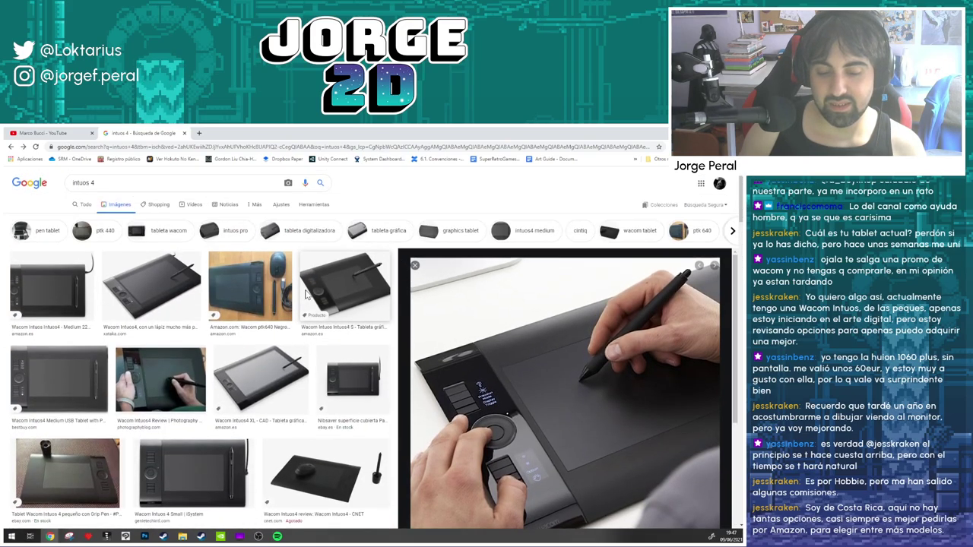
{"action": "key", "text": "alt+Left"}
{"action": "key", "text": "alt+Left"}
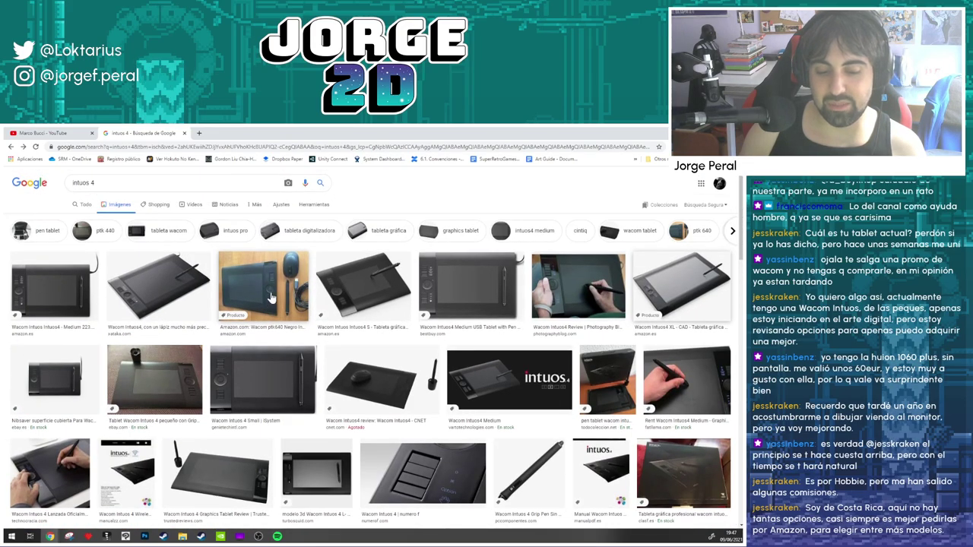
{"action": "key", "text": "alt+Left"}
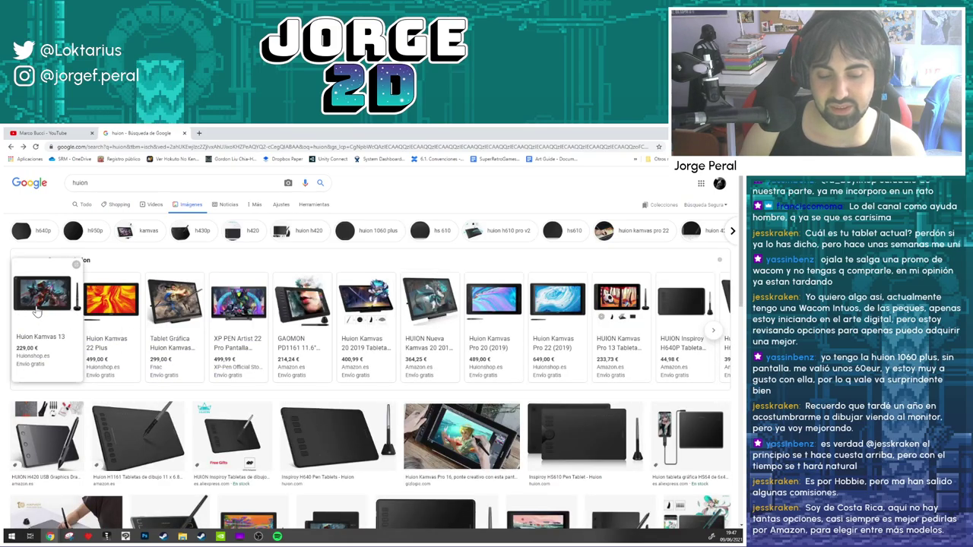
- Open the Huion Kamvas 13 offer, examine its price and description on the shop page, and close the page
{"action": "left_click", "coordinate": [36, 311]}
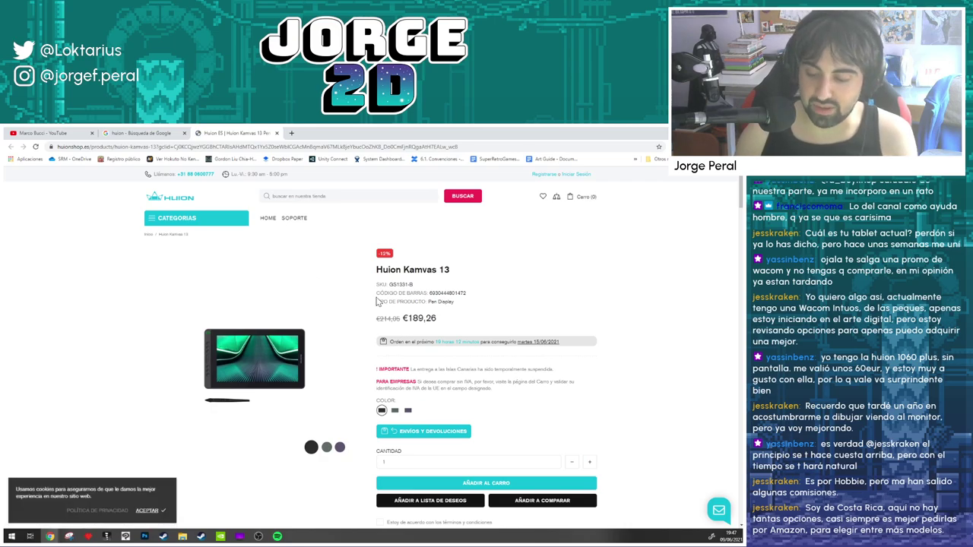
{"action": "scroll", "coordinate": [378, 302], "scroll_direction": "down", "scroll_amount": 1}
{"action": "scroll", "coordinate": [257, 279], "scroll_direction": "down", "scroll_amount": 2}
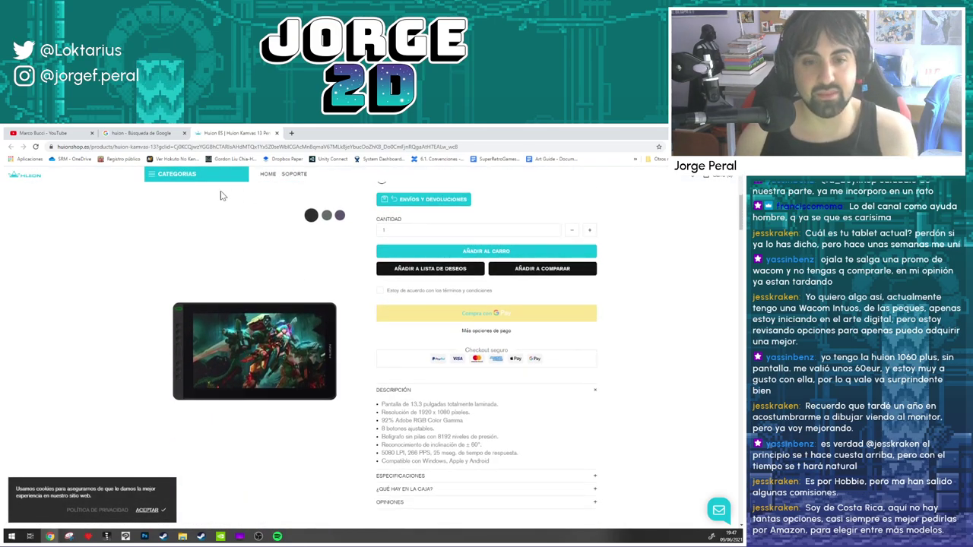
{"action": "scroll", "coordinate": [219, 241], "scroll_direction": "up", "scroll_amount": 2}
{"action": "scroll", "coordinate": [273, 188], "scroll_direction": "up", "scroll_amount": 1}
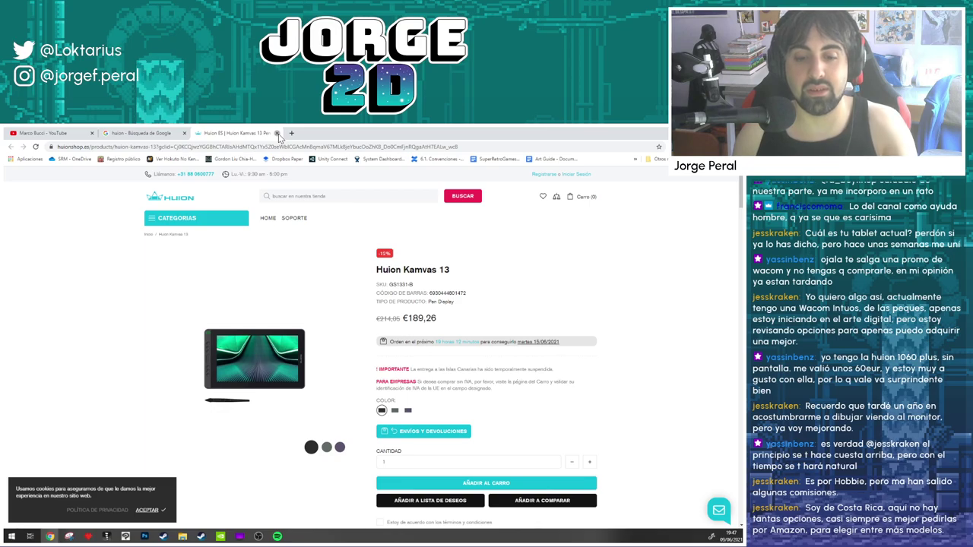
{"action": "left_click", "coordinate": [278, 133]}
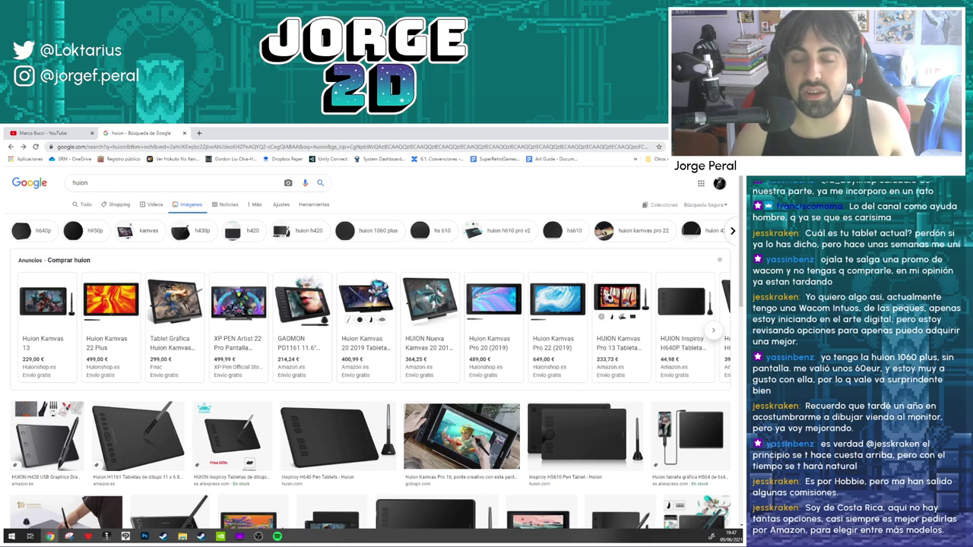
- Go to amazon.com and search the store for "huion"
{"action": "left_click", "coordinate": [114, 147]}
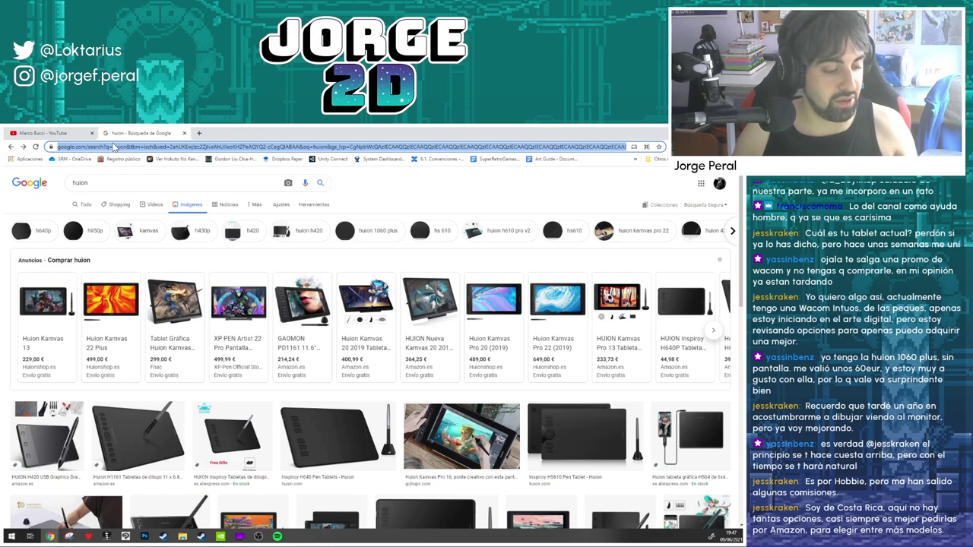
{"action": "type", "text": "ama"}
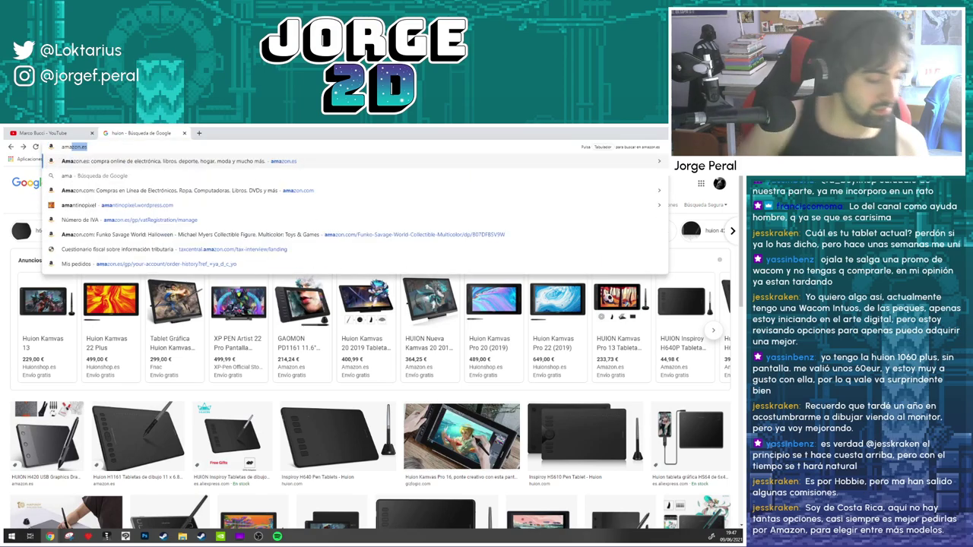
{"action": "type", "text": "zon"}
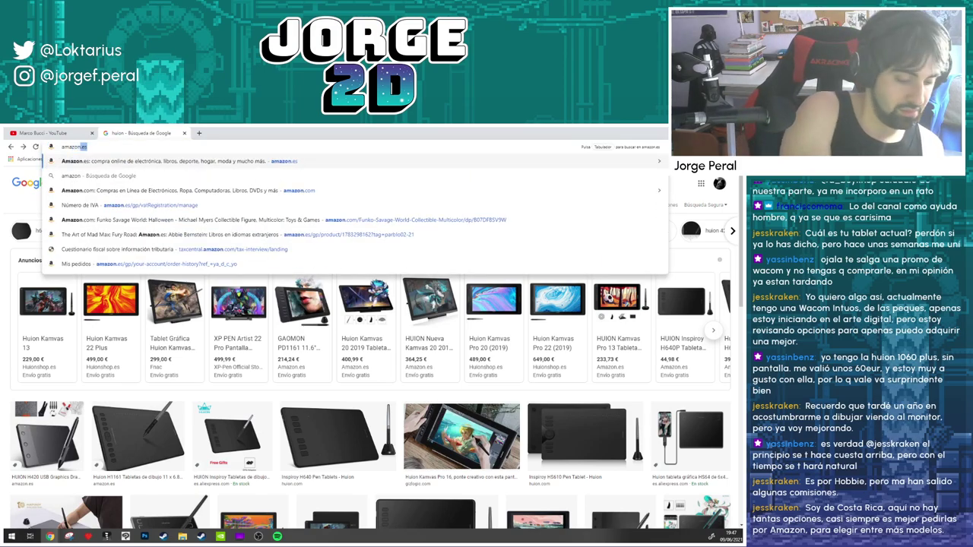
{"action": "type", "text": ".com"}
{"action": "key", "text": "Return"}
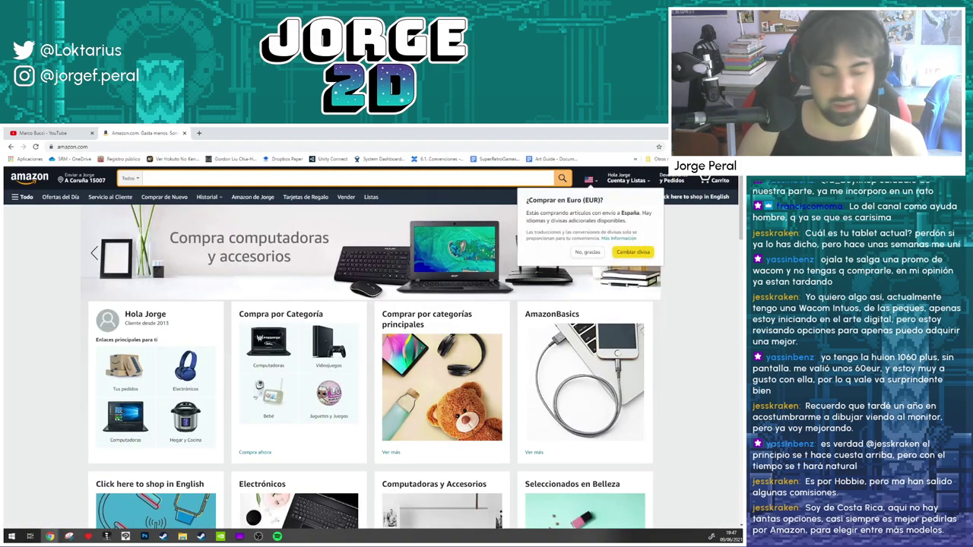
{"action": "type", "text": "huion"}
{"action": "key", "text": "Return"}
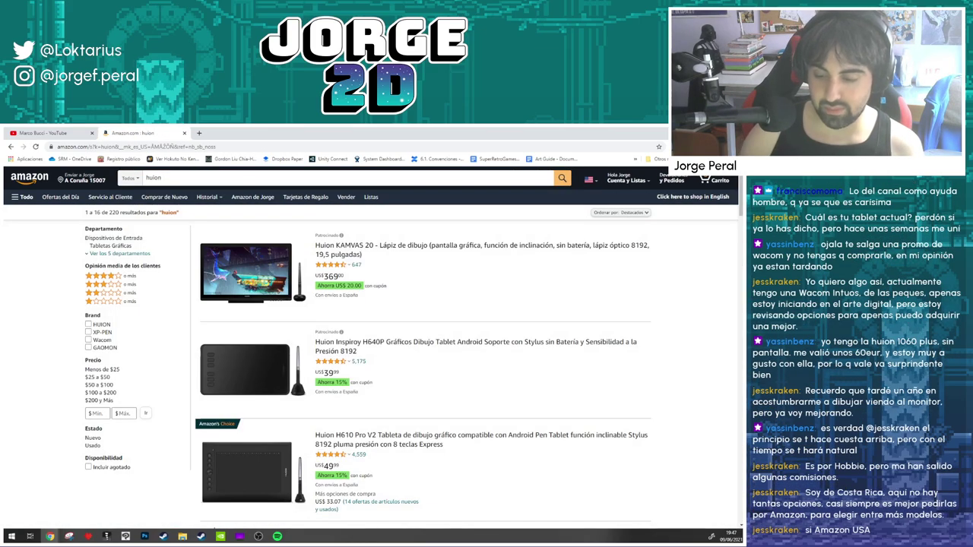
- Examine the first Huion tablet offers in the Amazon results, including the Kamvas 13 and Kamvas 22 Plus
{"action": "scroll", "coordinate": [401, 296], "scroll_direction": "down", "scroll_amount": 3}
{"action": "scroll", "coordinate": [400, 297], "scroll_direction": "down", "scroll_amount": 3}
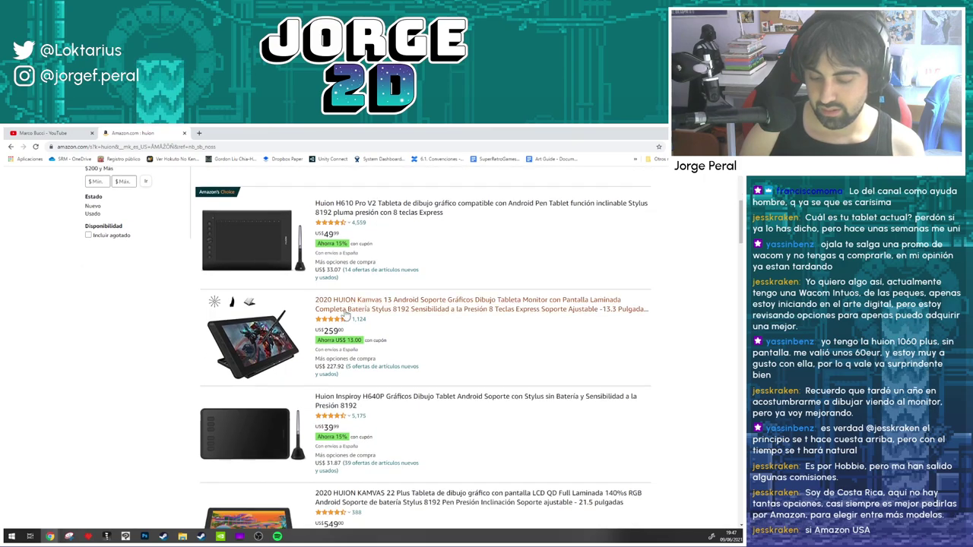
{"action": "scroll", "coordinate": [273, 346], "scroll_direction": "down", "scroll_amount": 2}
{"action": "scroll", "coordinate": [299, 290], "scroll_direction": "up", "scroll_amount": 2}
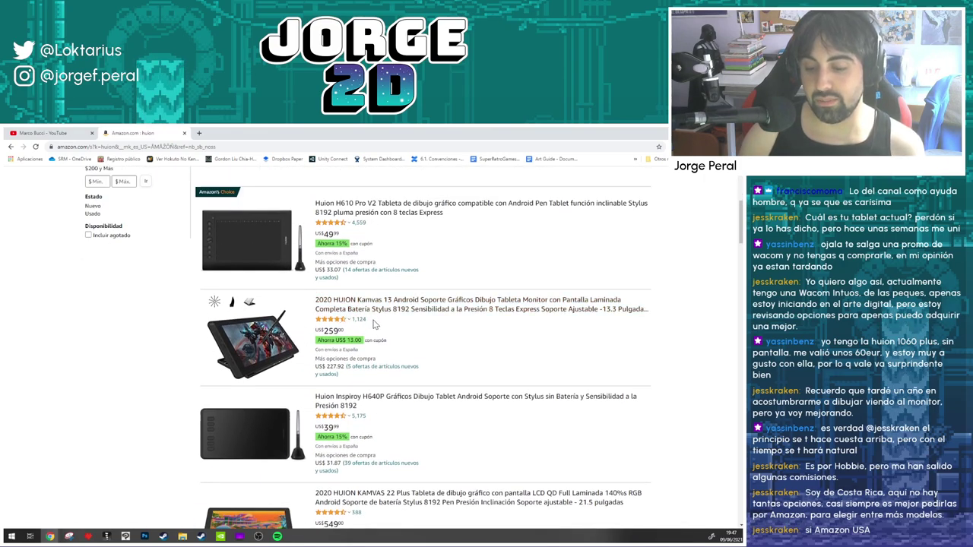
{"action": "scroll", "coordinate": [401, 323], "scroll_direction": "down", "scroll_amount": 3}
{"action": "scroll", "coordinate": [399, 319], "scroll_direction": "down", "scroll_amount": 3}
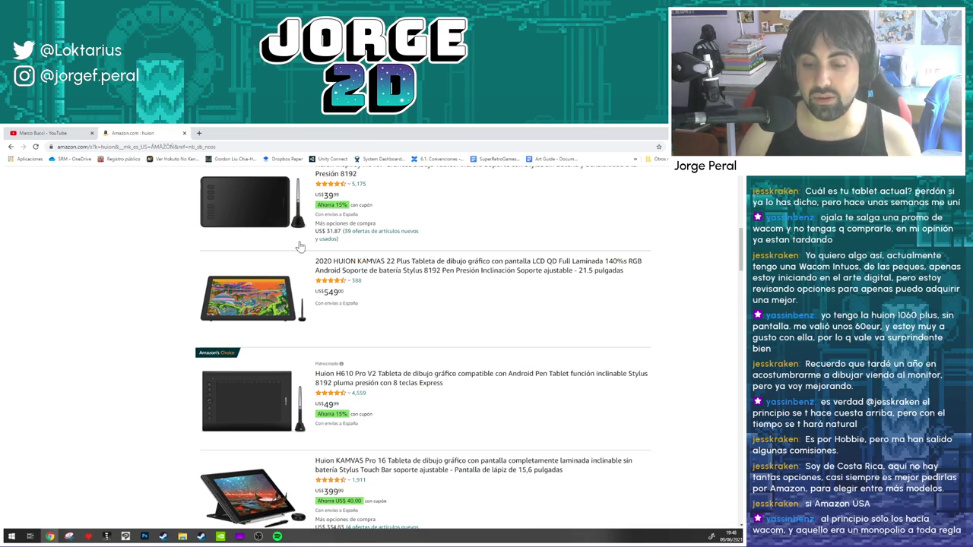
{"action": "scroll", "coordinate": [300, 247], "scroll_direction": "up", "scroll_amount": 2}
{"action": "mouse_move", "coordinate": [314, 274]}
{"action": "scroll", "coordinate": [313, 274], "scroll_direction": "up", "scroll_amount": 3}
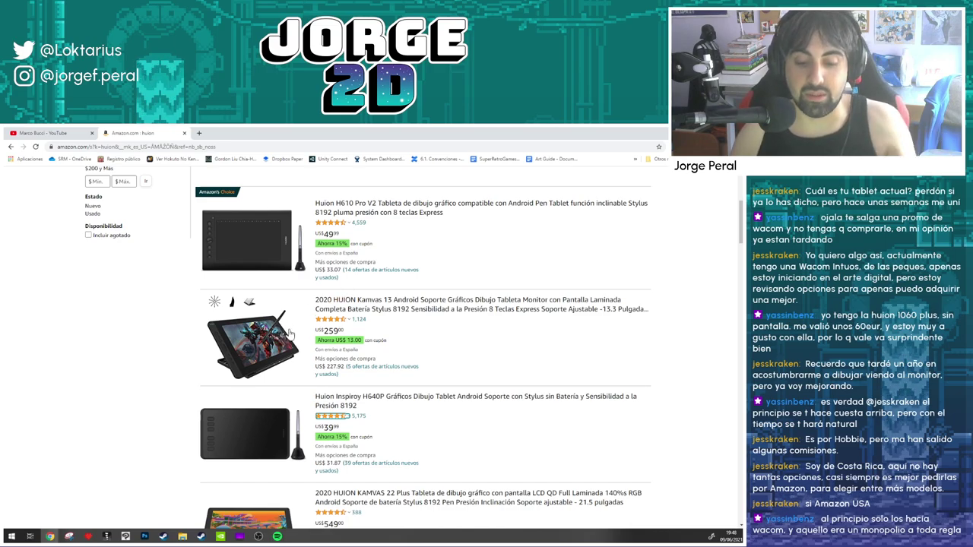
- Compare the further Huion offers, including the Kamvas Pro 16, the Kamvas Pro 13 and its ratings, with the Kamvas 13
{"action": "scroll", "coordinate": [295, 323], "scroll_direction": "down", "scroll_amount": 3}
{"action": "scroll", "coordinate": [337, 315], "scroll_direction": "down", "scroll_amount": 3}
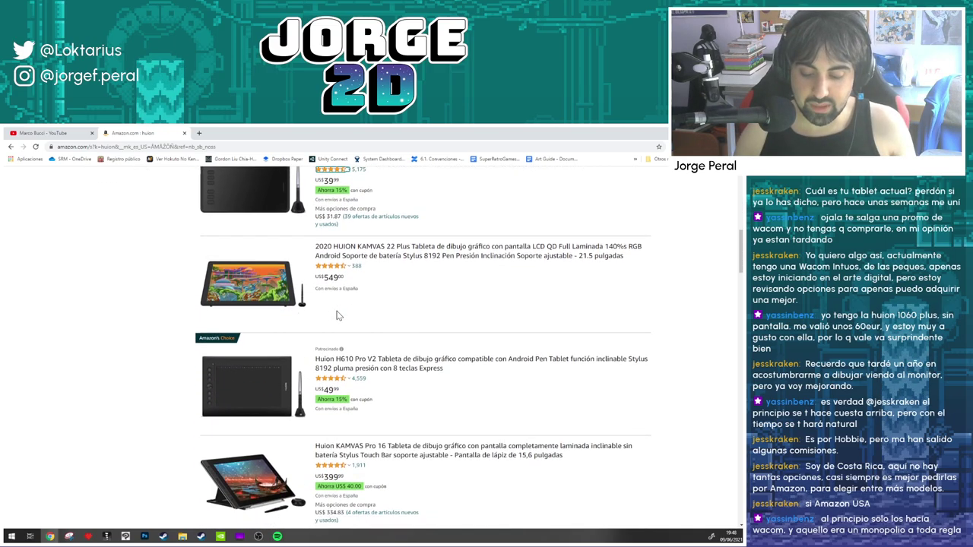
{"action": "scroll", "coordinate": [327, 304], "scroll_direction": "down", "scroll_amount": 2}
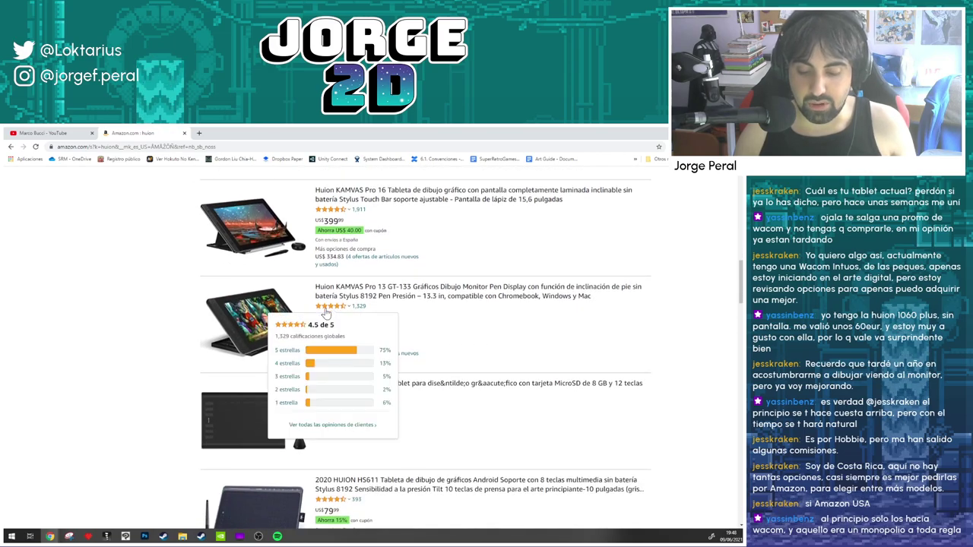
{"action": "scroll", "coordinate": [177, 376], "scroll_direction": "down", "scroll_amount": 3}
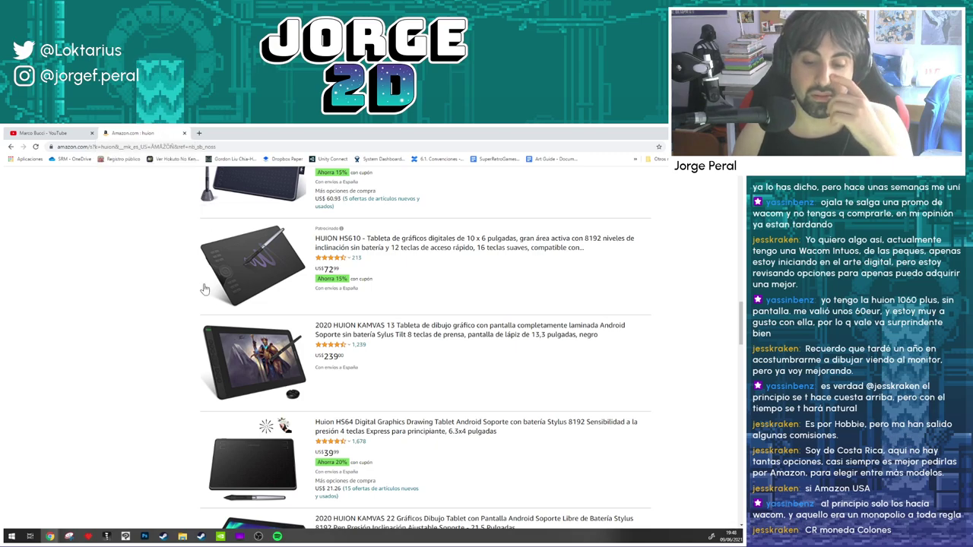
{"action": "scroll", "coordinate": [194, 320], "scroll_direction": "up", "scroll_amount": 5}
{"action": "scroll", "coordinate": [194, 320], "scroll_direction": "up", "scroll_amount": 3}
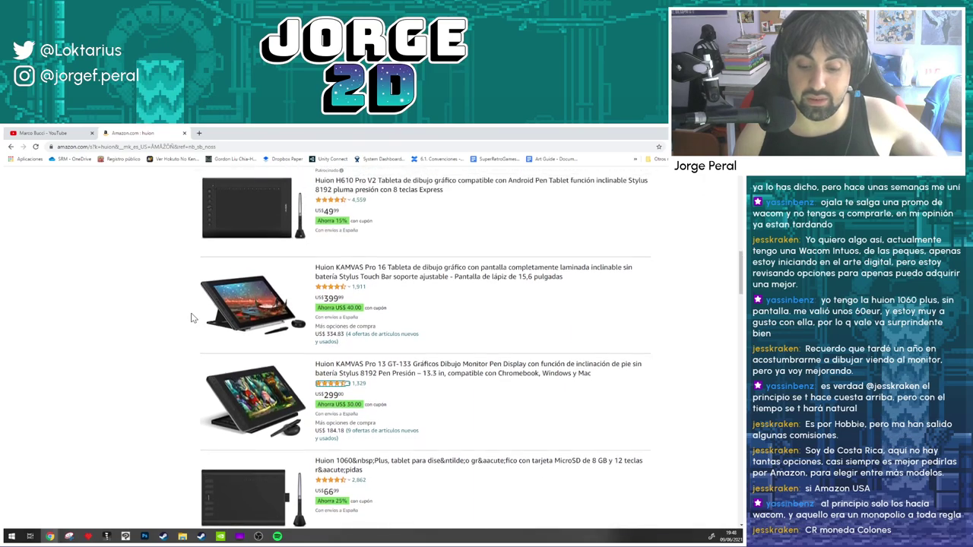
{"action": "scroll", "coordinate": [192, 318], "scroll_direction": "up", "scroll_amount": 5}
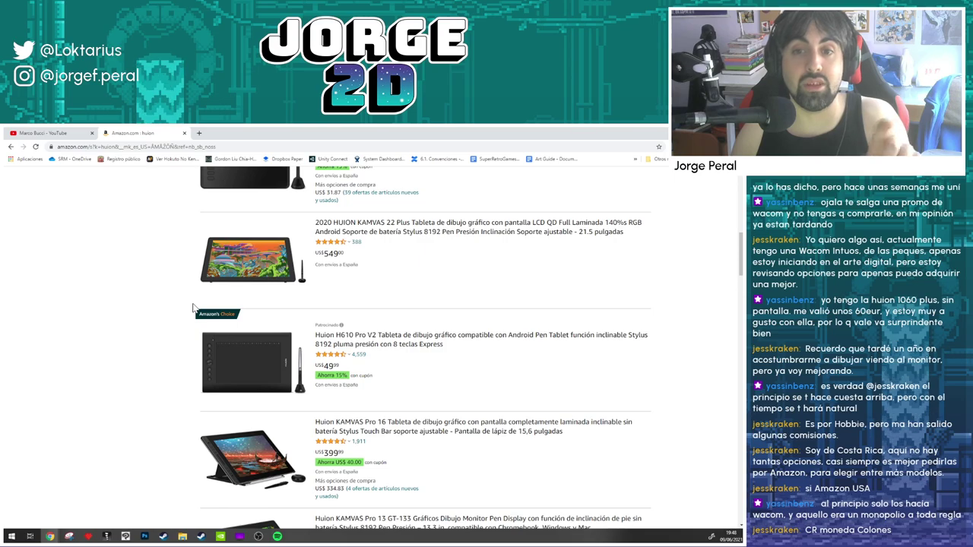
{"action": "scroll", "coordinate": [210, 333], "scroll_direction": "up", "scroll_amount": 5}
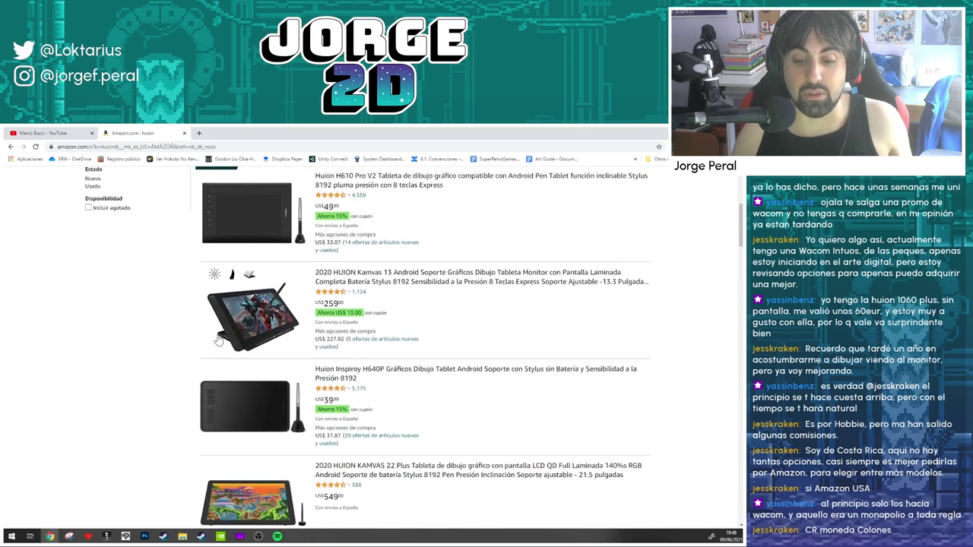
{"action": "scroll", "coordinate": [210, 333], "scroll_direction": "up", "scroll_amount": 1}
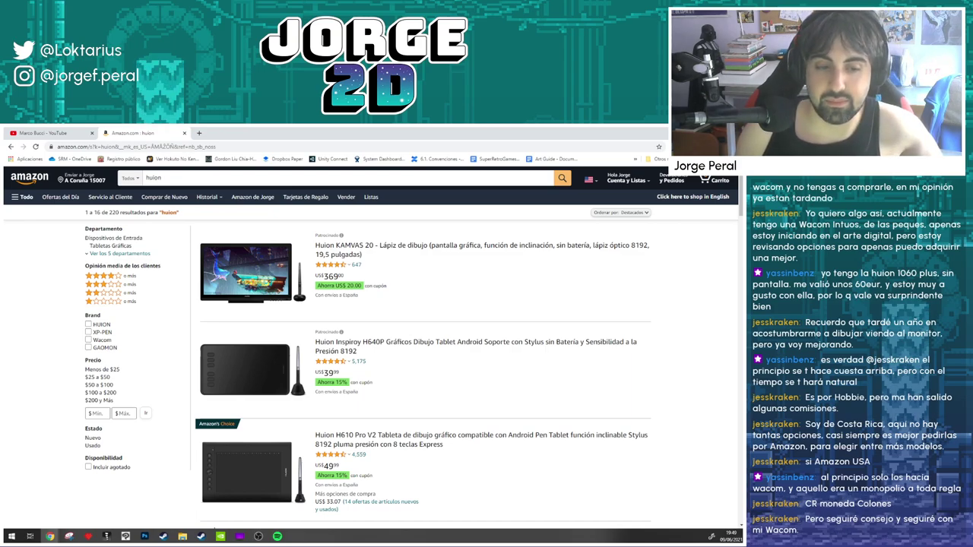
- Close the Amazon results and switch back to the comic page in Photoshop
{"action": "key", "text": "ctrl+w"}
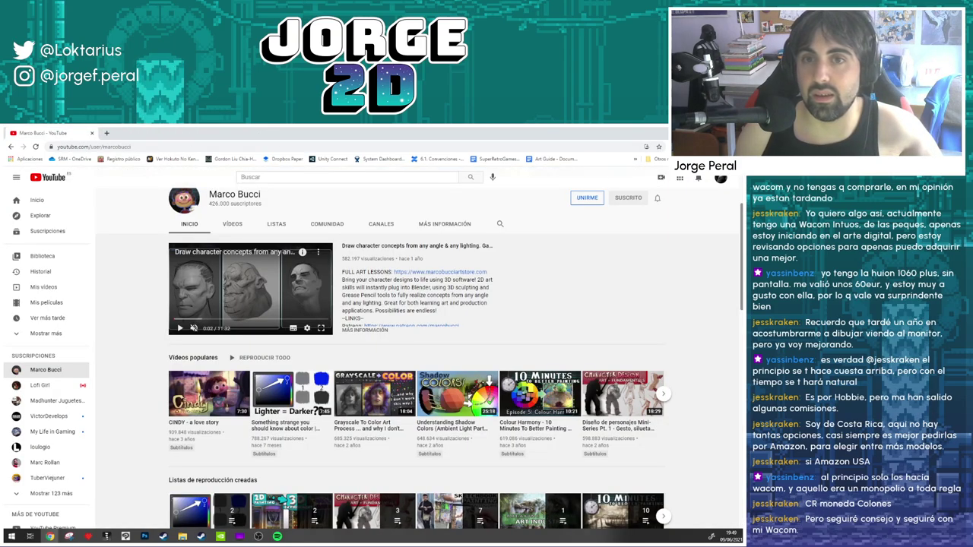
{"action": "key", "text": "alt+Tab"}
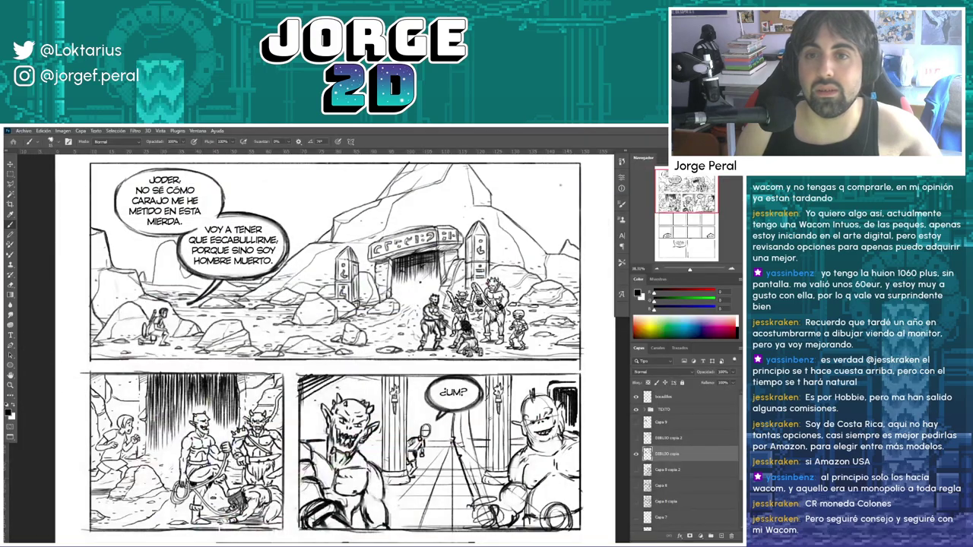